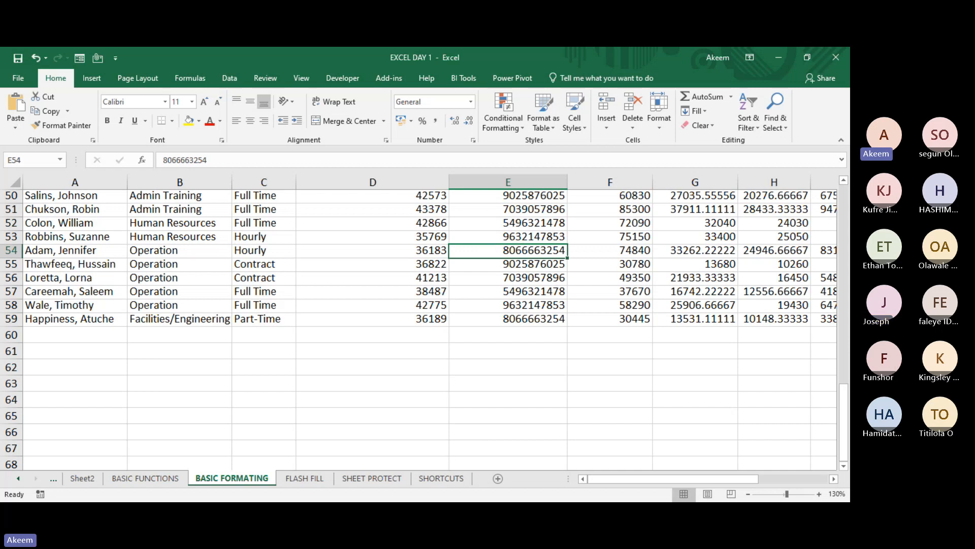
pyautogui.hotkey('alt', 'Tab')
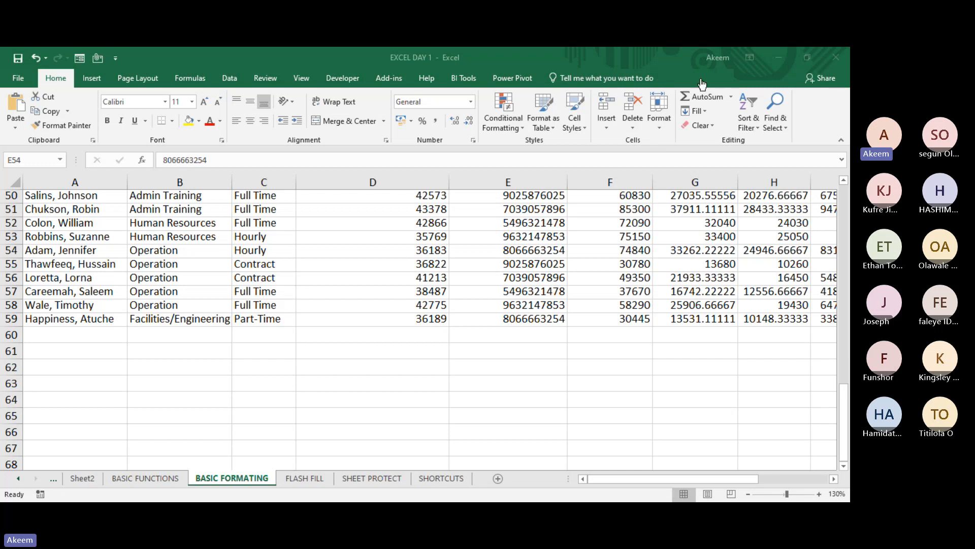
pyautogui.click(506, 310)
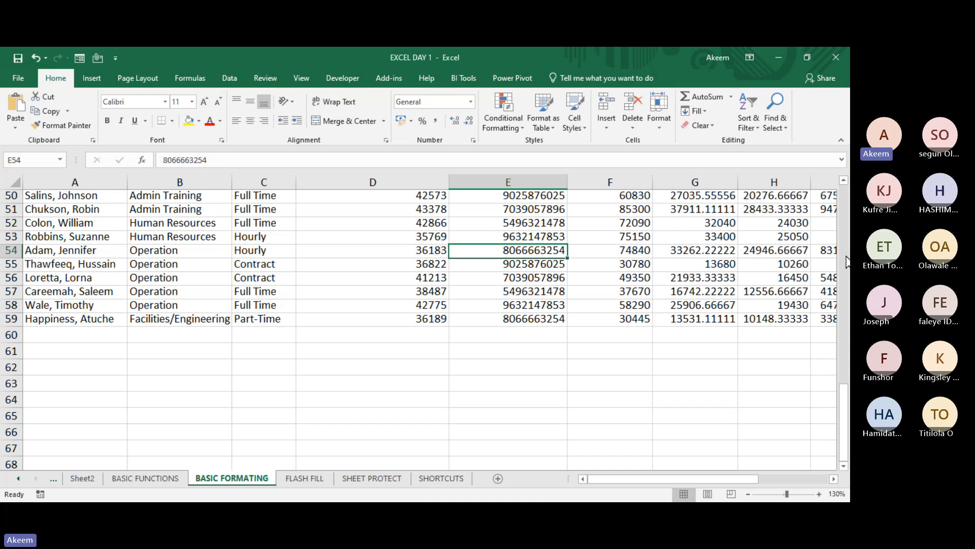
pyautogui.scroll(4, 846, 262)
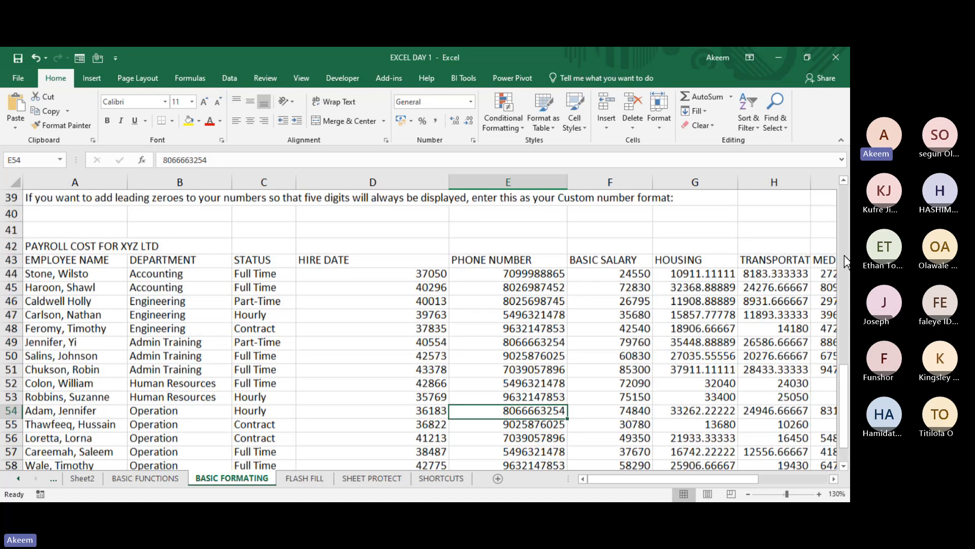
pyautogui.scroll(8, 846, 261)
# - Review the COUNT, COUNTA and COUNTBLANK section on the BASIC FUNCTIONS sheet and switch to the EXCEL DAY 1 -WORKING workbook
pyautogui.click(148, 483)
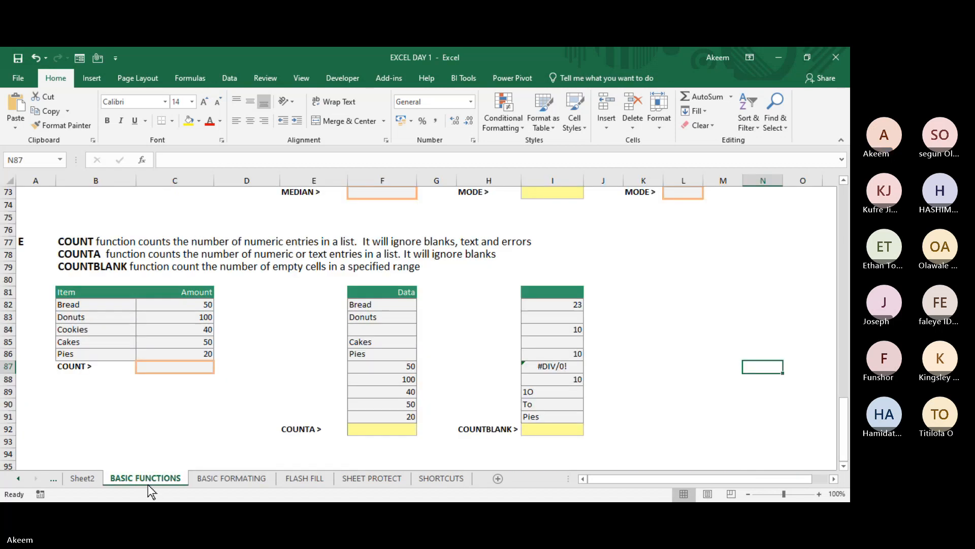
pyautogui.click(228, 370)
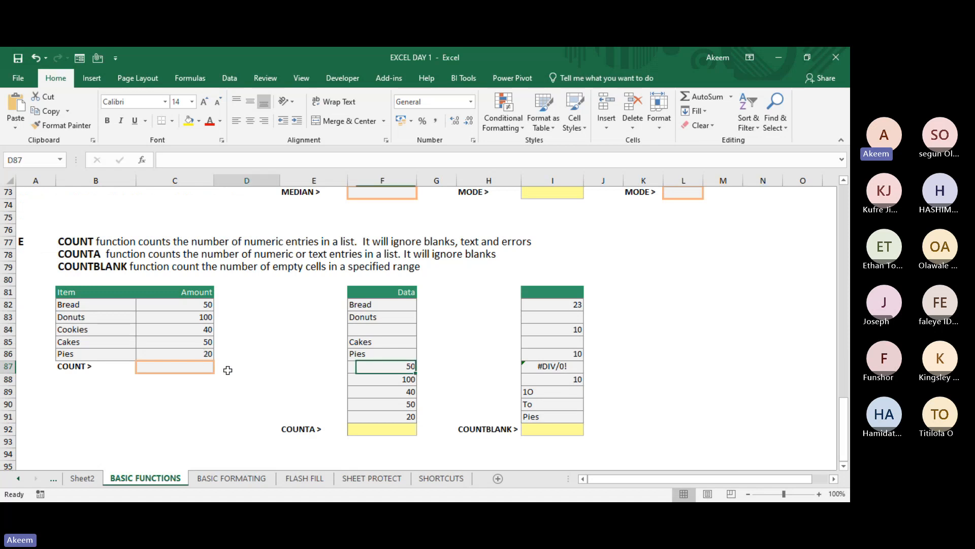
pyautogui.press('Up')
pyautogui.press('Up')
pyautogui.press('Up')
pyautogui.press('Up')
pyautogui.press('Up')
pyautogui.press('Up')
pyautogui.press('Up')
pyautogui.press('Up')
pyautogui.press('Up')
pyautogui.press('Up')
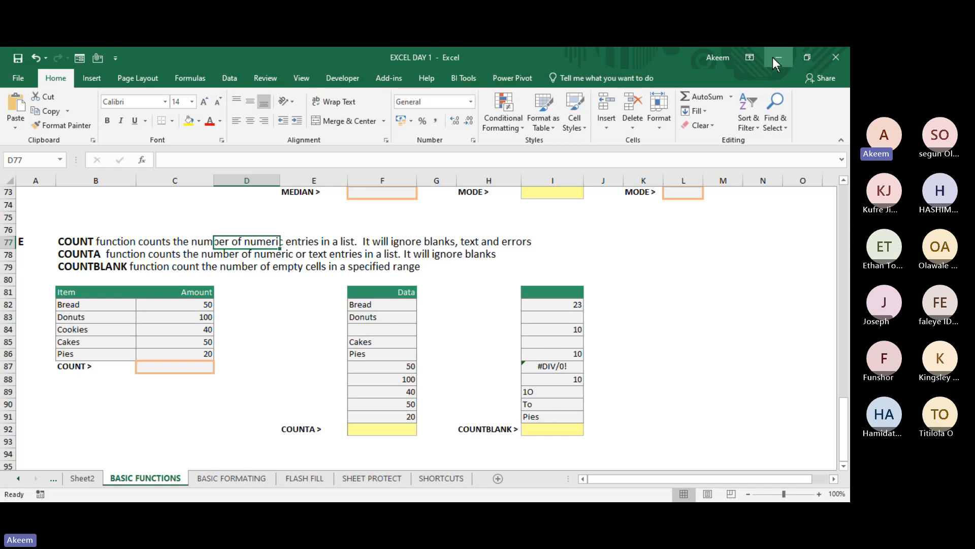
pyautogui.click(87, 480)
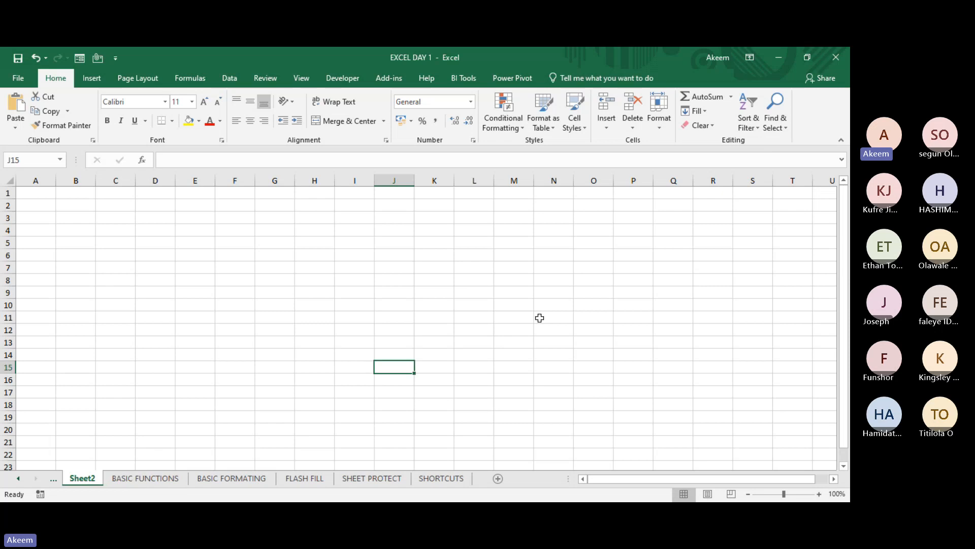
pyautogui.click(775, 62)
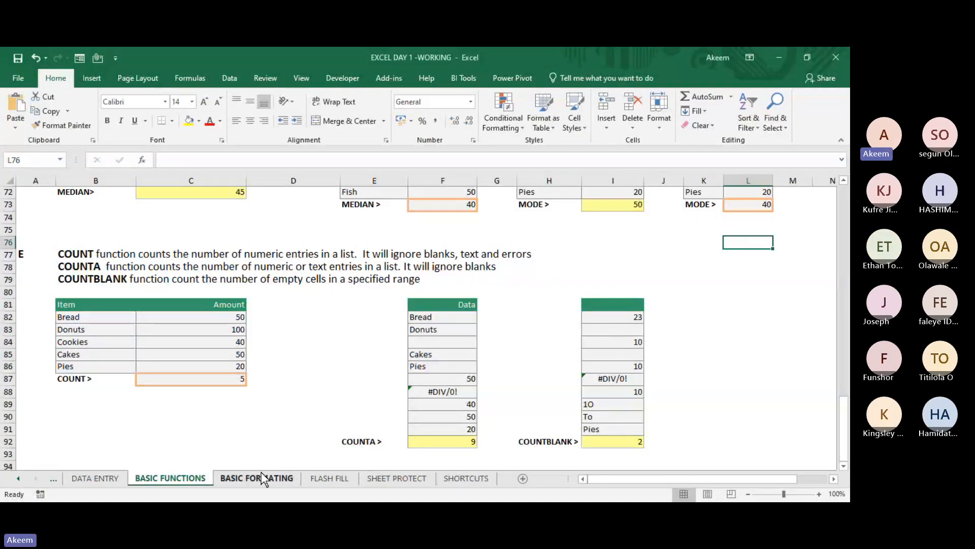
# - Select the Item and Amount table in B81:C86 on the BASIC FUNCTIONS sheet as an example of formatted data
pyautogui.click(191, 317)
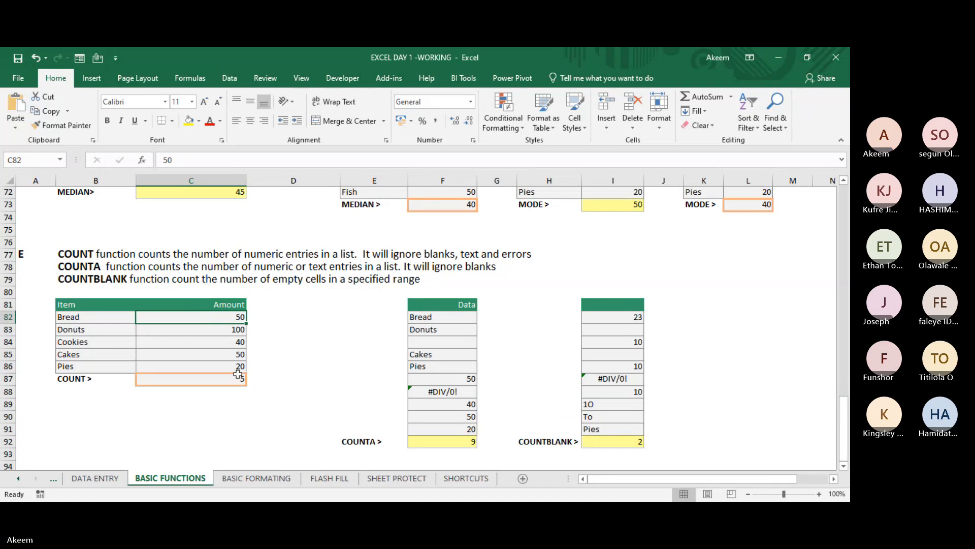
pyautogui.click(823, 342)
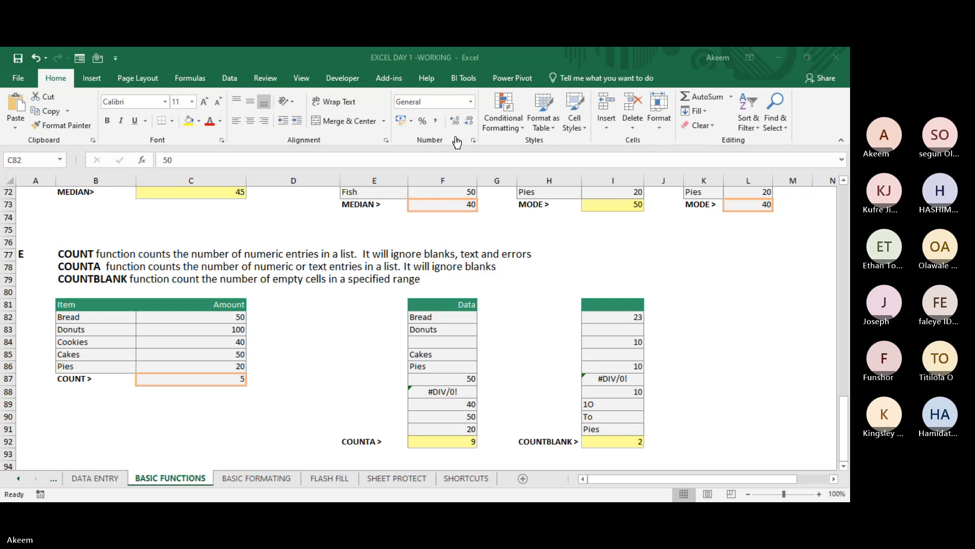
pyautogui.click(701, 79)
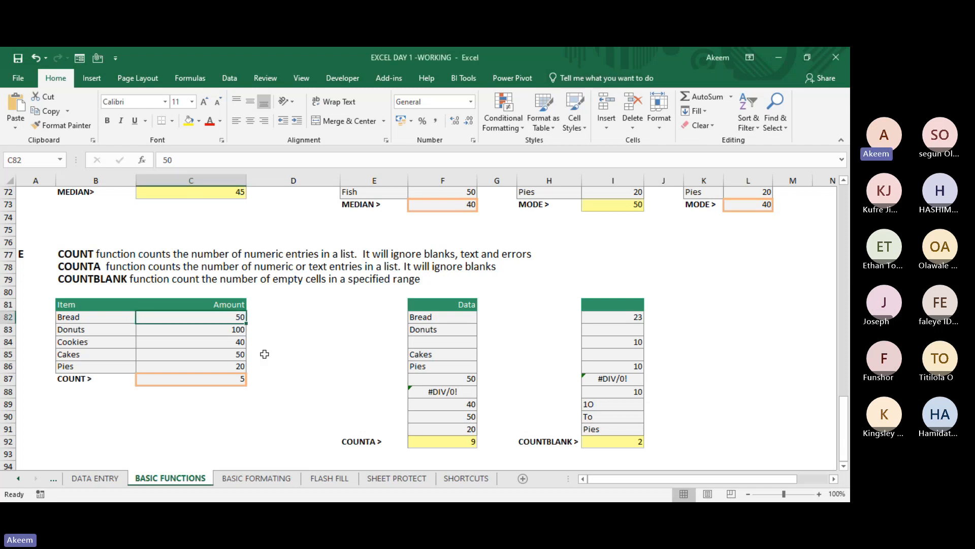
pyautogui.click(97, 307)
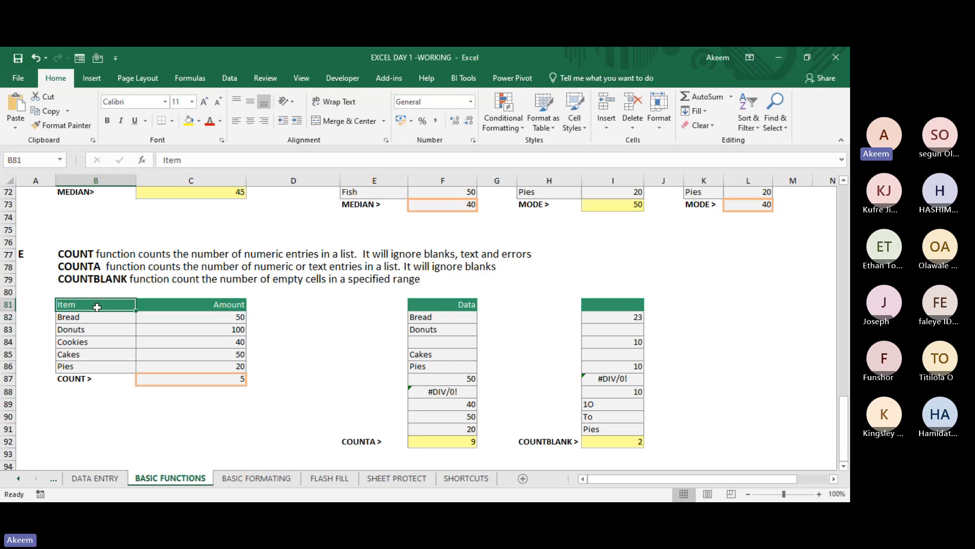
pyautogui.moveTo(97, 307); pyautogui.dragTo(212, 366)
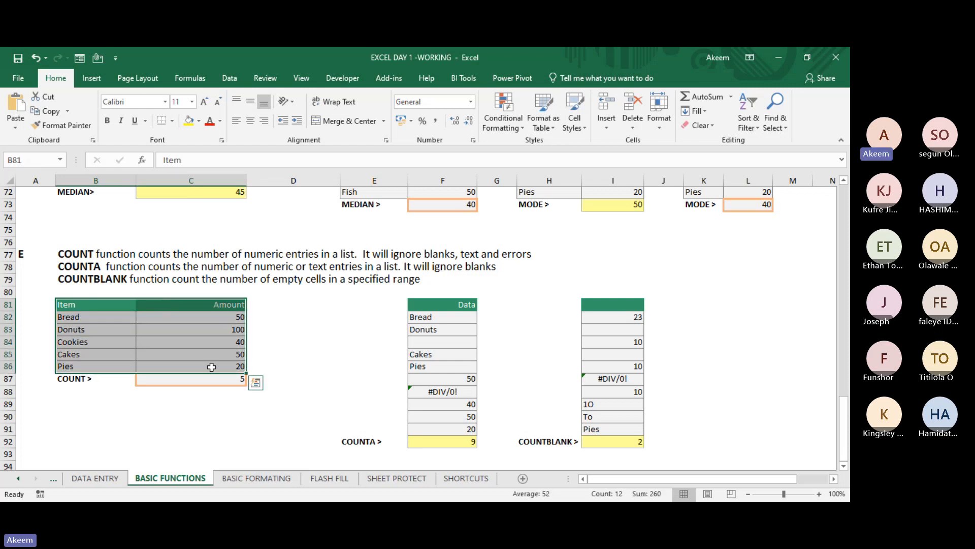
# - Open the BASIC FORMATING sheet and go down to the PAYROLL COST FOR XYZ LTD table
pyautogui.click(259, 479)
pyautogui.click(252, 358)
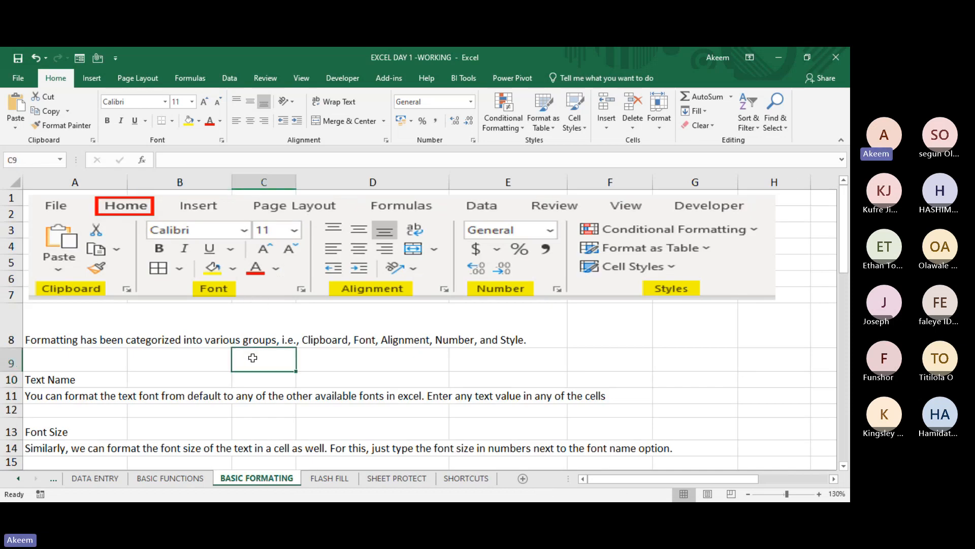
pyautogui.press('Down')
pyautogui.press('Down')
pyautogui.press('Down')
pyautogui.press('Down')
pyautogui.press('Down')
pyautogui.press('Down')
pyautogui.press('Down')
pyautogui.press('Down')
pyautogui.press('Down')
pyautogui.press('Down')
pyautogui.press('Down')
pyautogui.press('Down')
pyautogui.press('Down')
pyautogui.press('Down')
pyautogui.press('Down')
pyautogui.press('Down')
pyautogui.press('Down')
pyautogui.press('Down')
pyautogui.press('Down')
pyautogui.press('Down')
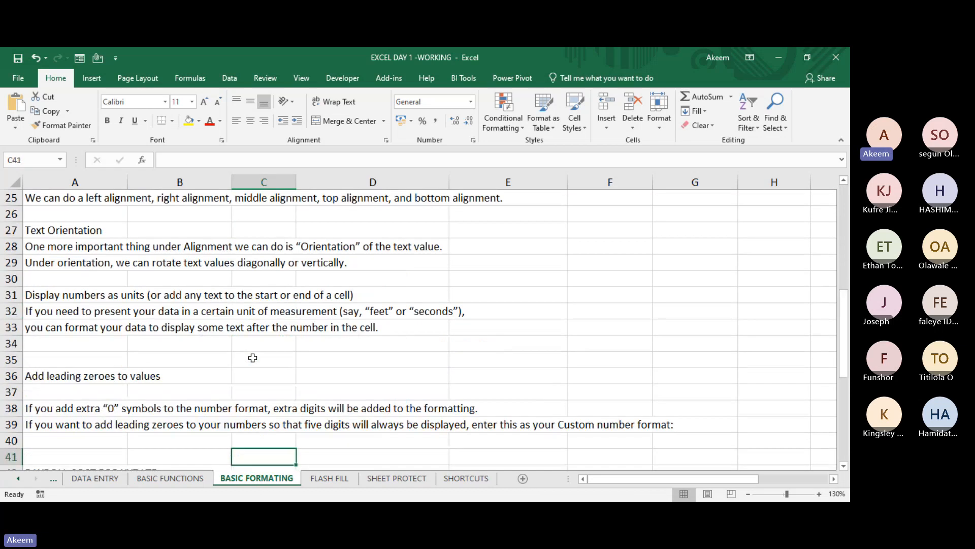
pyautogui.press('Down')
pyautogui.press('Down')
pyautogui.press('Down')
pyautogui.press('Down')
pyautogui.press('Down')
pyautogui.press('Down')
pyautogui.press('Down')
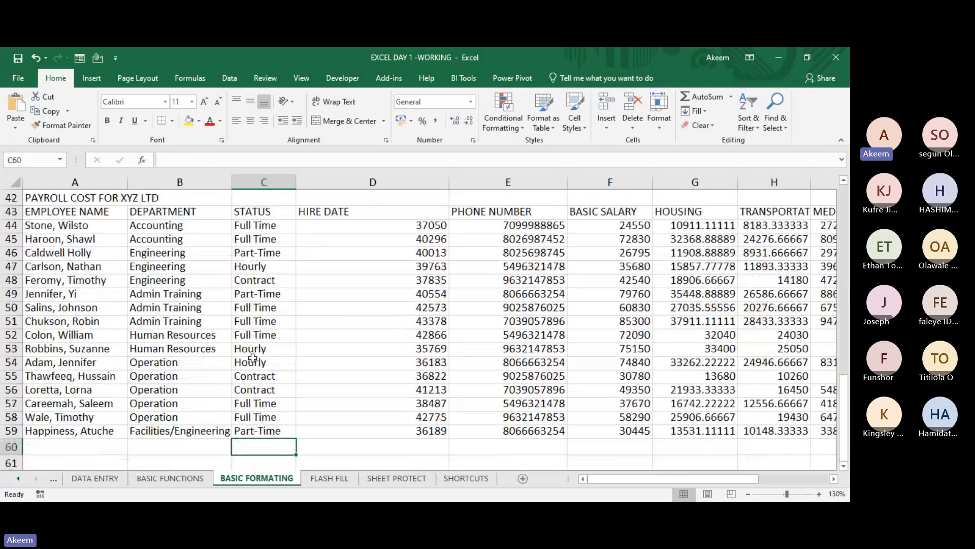
# - Examine the payroll table's unformatted salary, housing and transport figures and compare them with the formatted COUNT table on BASIC FUNCTIONS
pyautogui.click(600, 253)
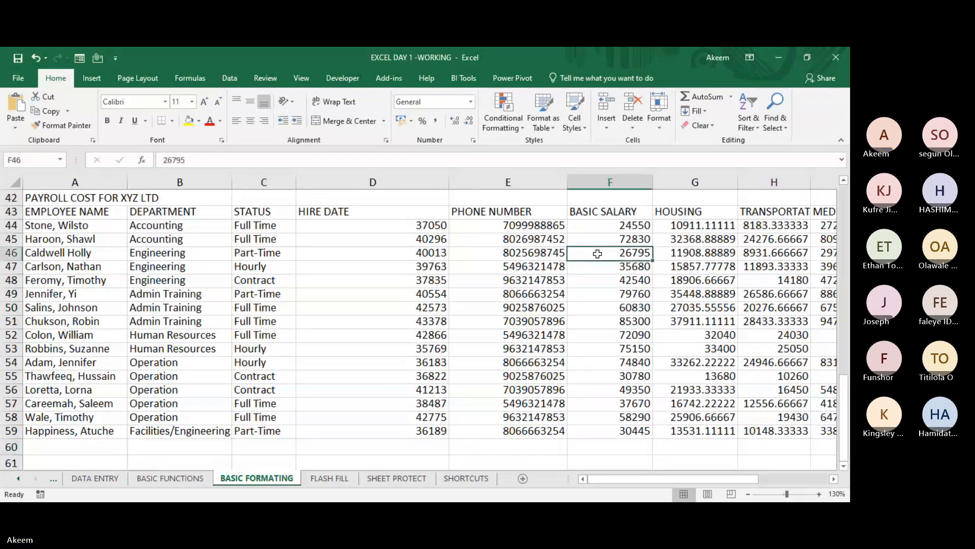
pyautogui.moveTo(426, 265); pyautogui.dragTo(784, 266)
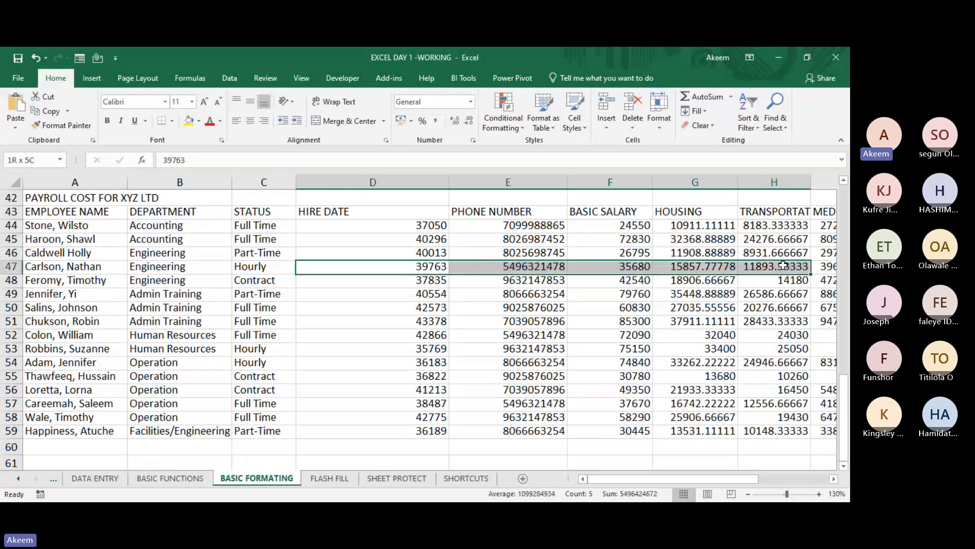
pyautogui.moveTo(701, 229); pyautogui.dragTo(717, 323)
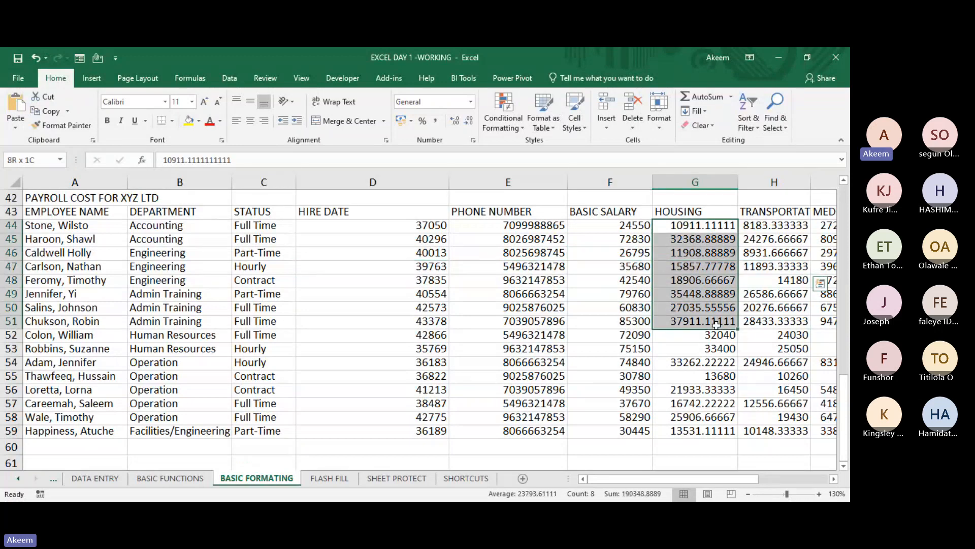
pyautogui.moveTo(775, 230); pyautogui.dragTo(776, 296)
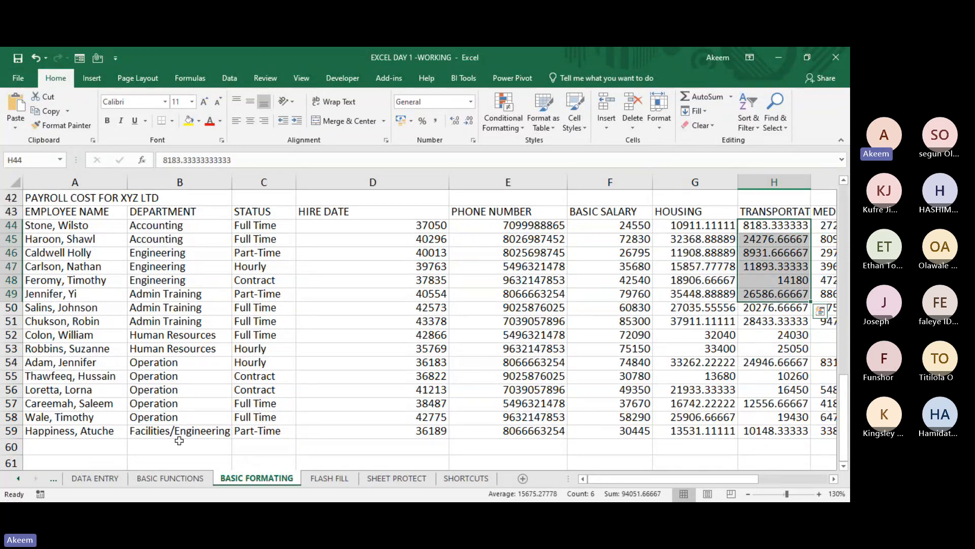
pyautogui.click(152, 481)
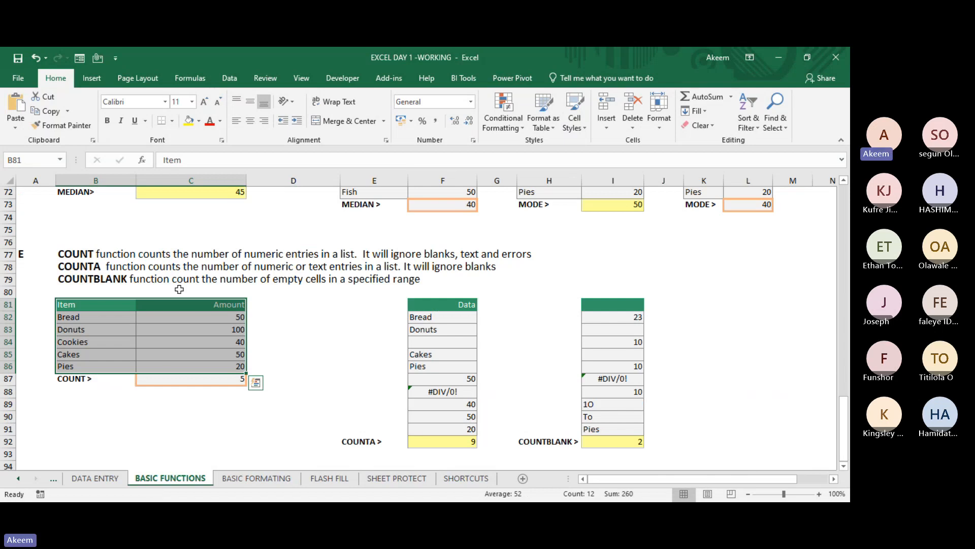
pyautogui.click(152, 327)
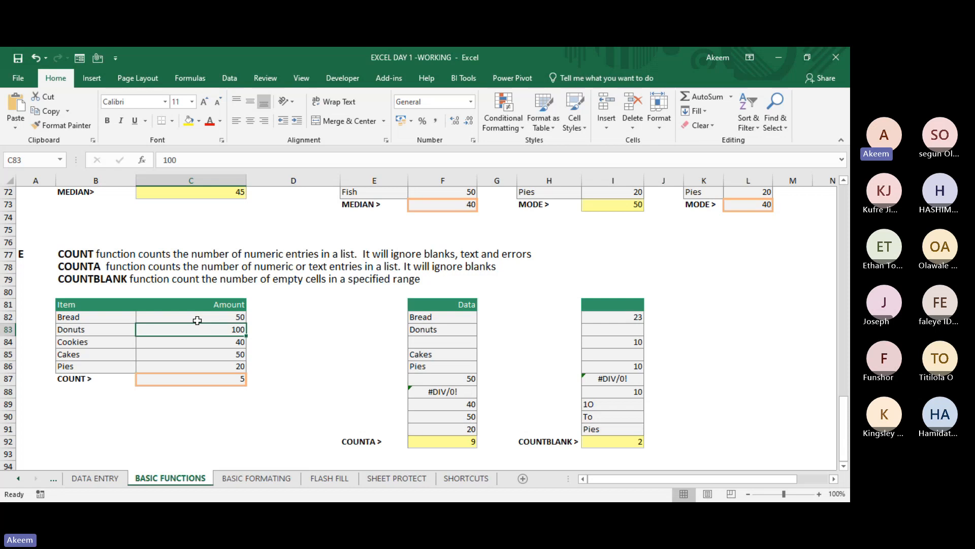
# - Return to the BASIC FORMATING sheet and go up to the picture of the formatting groups in its first rows
pyautogui.click(258, 478)
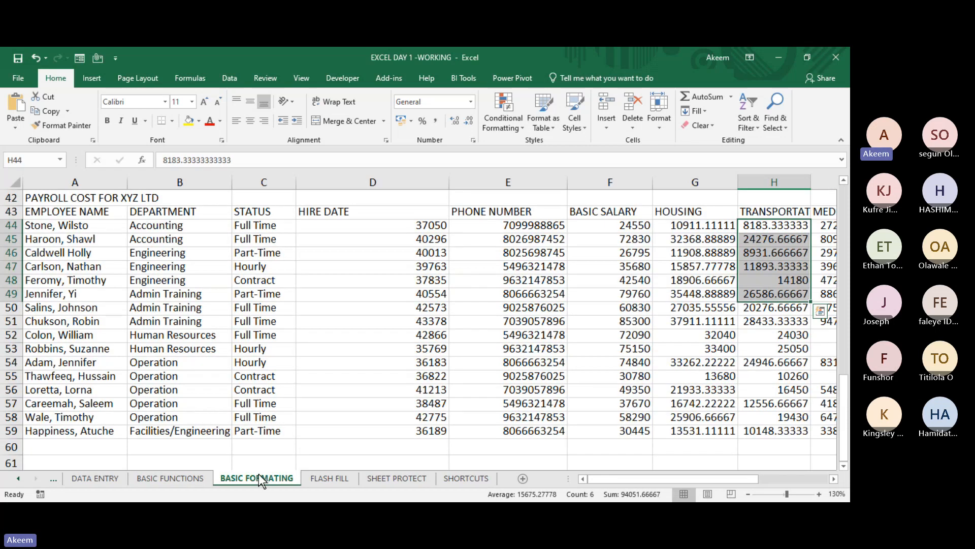
pyautogui.press('Up')
pyautogui.press('Up')
pyautogui.press('Up')
pyautogui.press('Up')
pyautogui.press('Up')
pyautogui.press('Up')
pyautogui.press('Up')
pyautogui.press('Up')
pyautogui.press('Up')
pyautogui.press('Up')
pyautogui.press('Up')
pyautogui.press('Up')
pyautogui.press('Up')
pyautogui.press('Up')
pyautogui.press('Up')
pyautogui.press('Up')
pyautogui.press('Up')
pyautogui.press('Up')
pyautogui.press('Up')
pyautogui.press('Up')
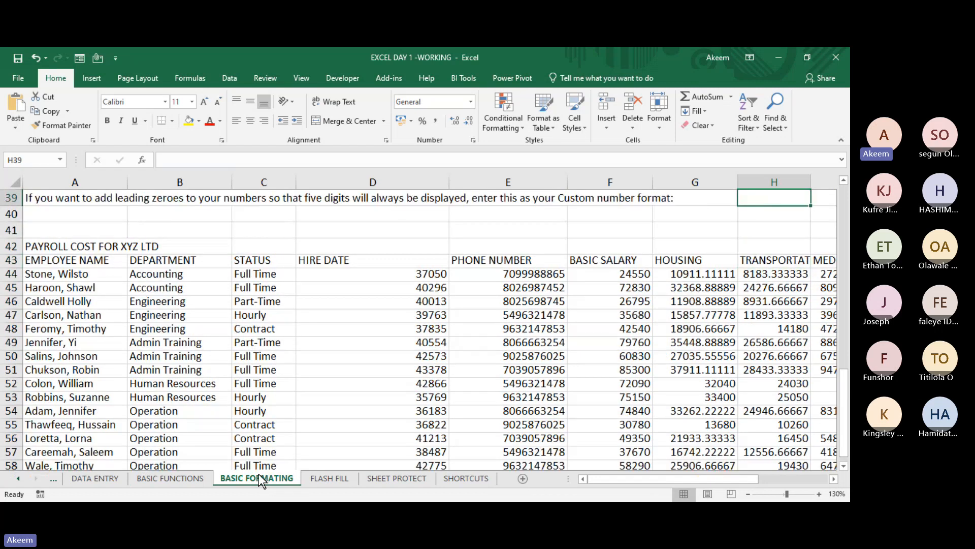
pyautogui.press('Up')
pyautogui.press('Up')
pyautogui.press('Up')
pyautogui.press('Up')
pyautogui.press('Up')
pyautogui.press('Up')
pyautogui.press('Up')
pyautogui.press('Up')
pyautogui.press('Up')
pyautogui.press('Up')
pyautogui.press('Up')
pyautogui.press('Up')
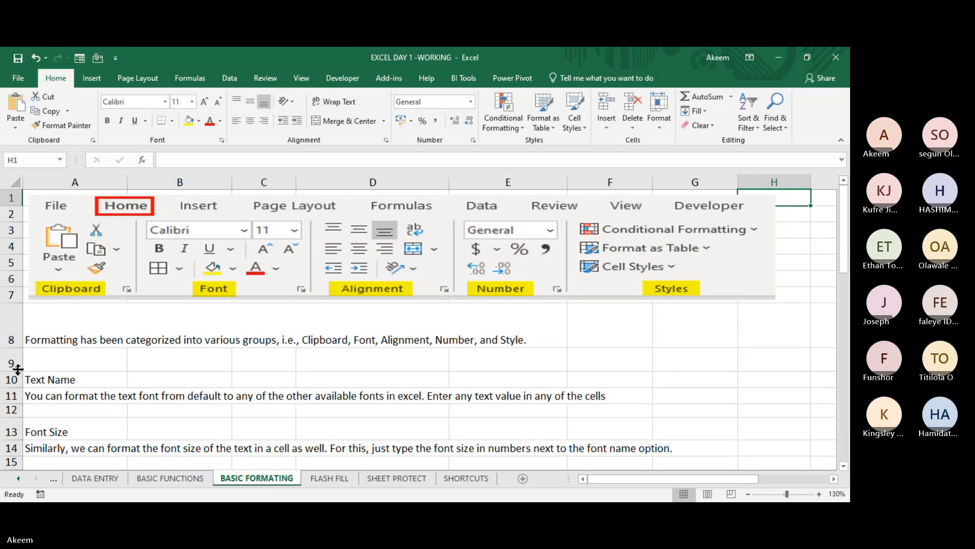
# - Select the formatting overview in A8, examine the Insert, Page Layout, Formulas and Data ribbon commands, and return to the Home commands
pyautogui.click(58, 334)
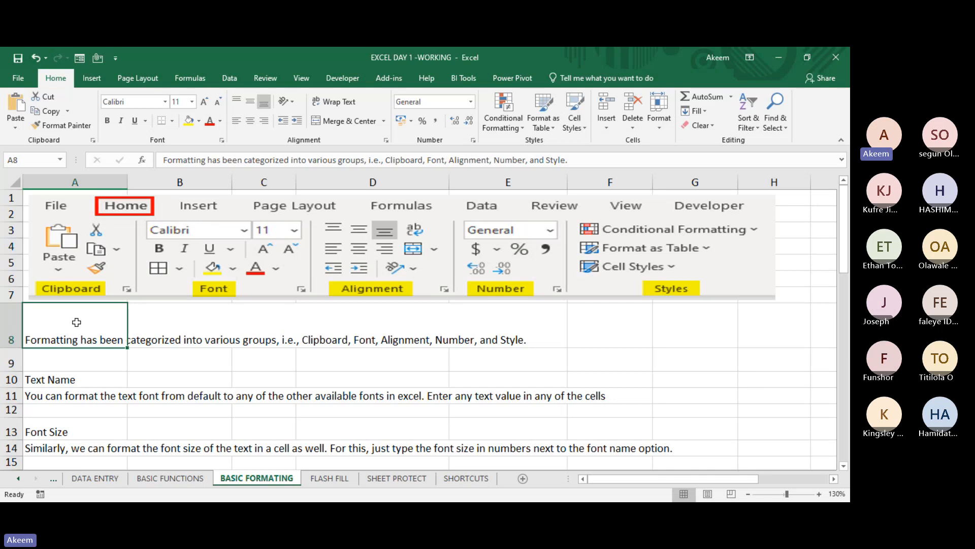
pyautogui.click(88, 80)
pyautogui.click(61, 74)
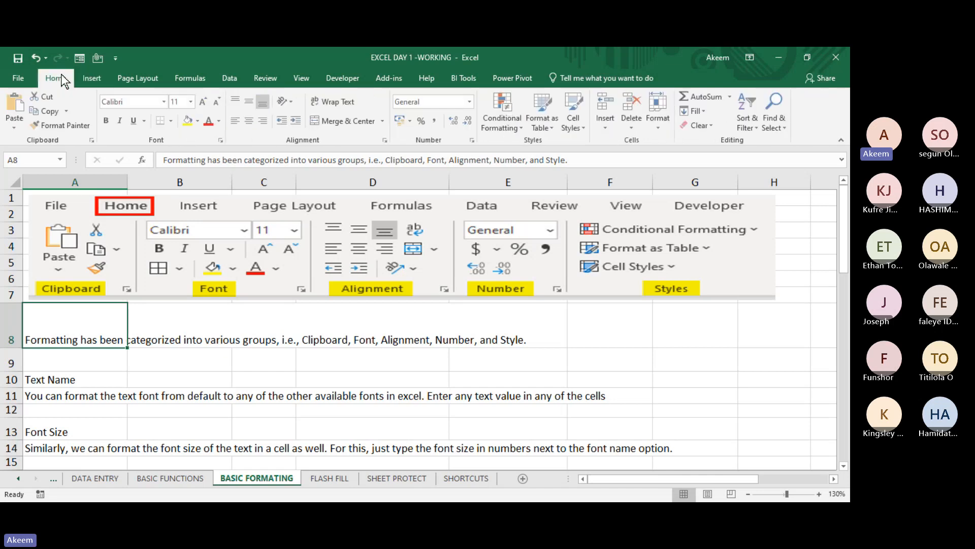
pyautogui.click(90, 78)
pyautogui.click(142, 75)
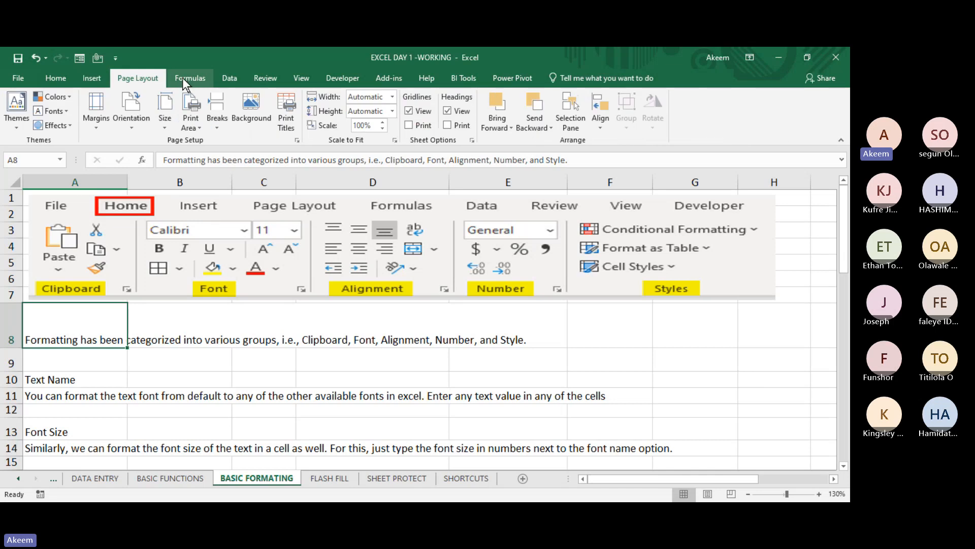
pyautogui.click(189, 78)
pyautogui.click(224, 78)
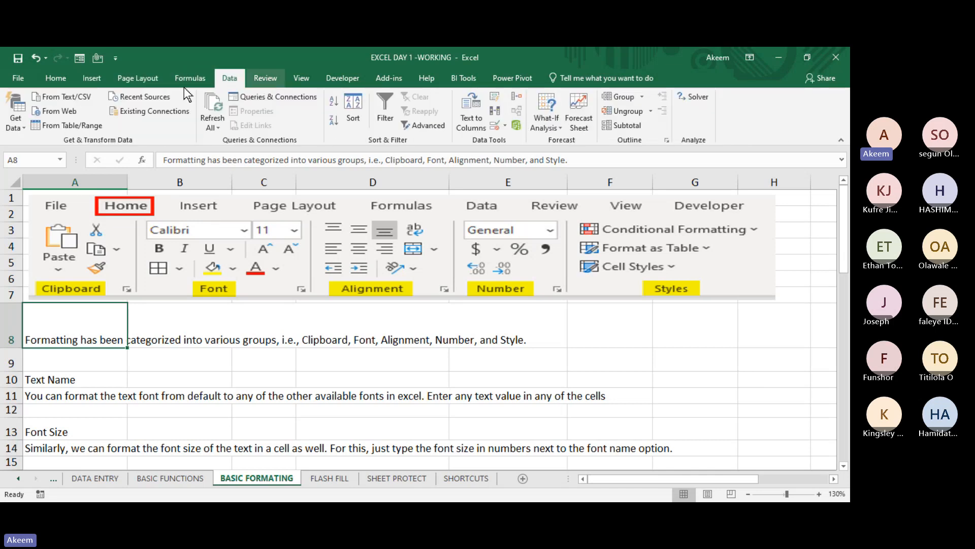
pyautogui.click(53, 81)
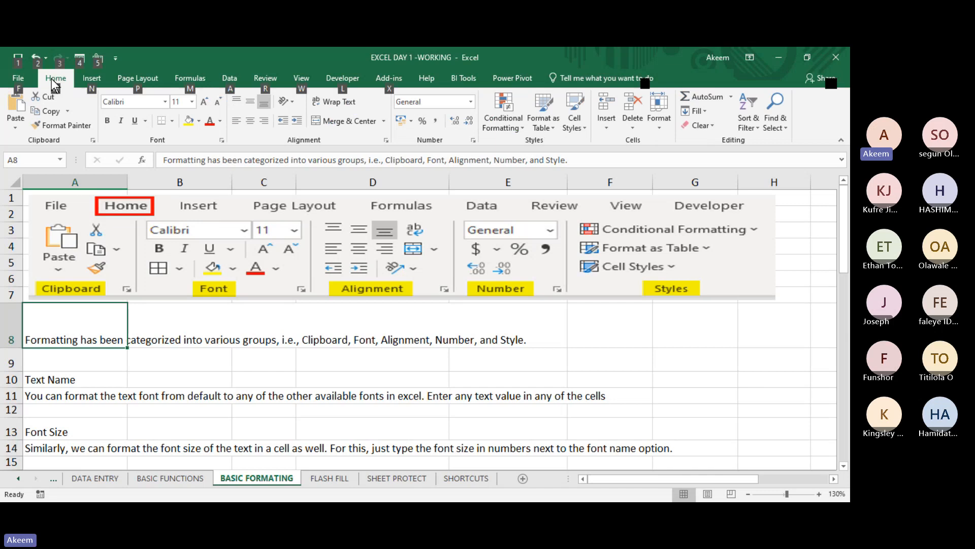
# - Display the key tips of the Home ribbon commands, dismiss them, and select cell B10 beside the Text Name heading
pyautogui.hotkey('alt', 'h')
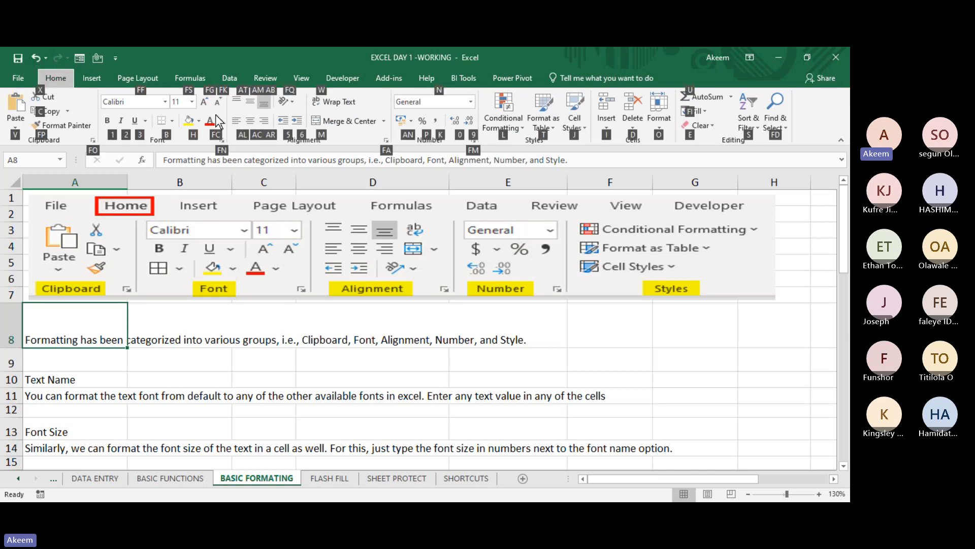
pyautogui.click(210, 380)
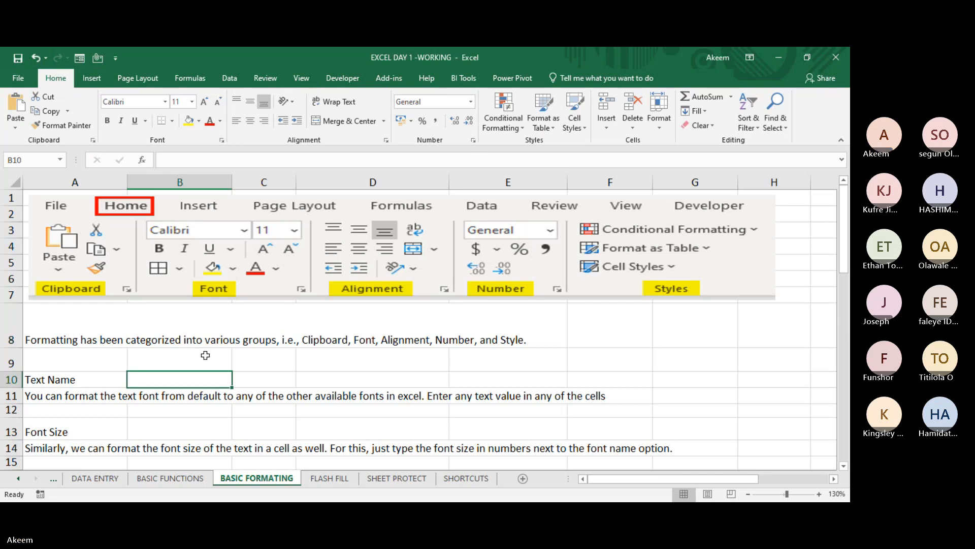
pyautogui.press('alt')
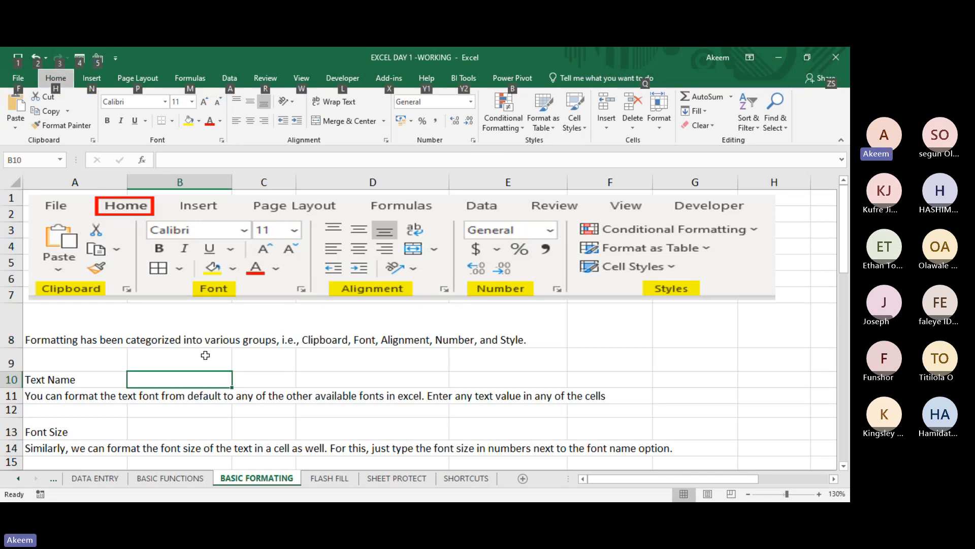
pyautogui.press('h')
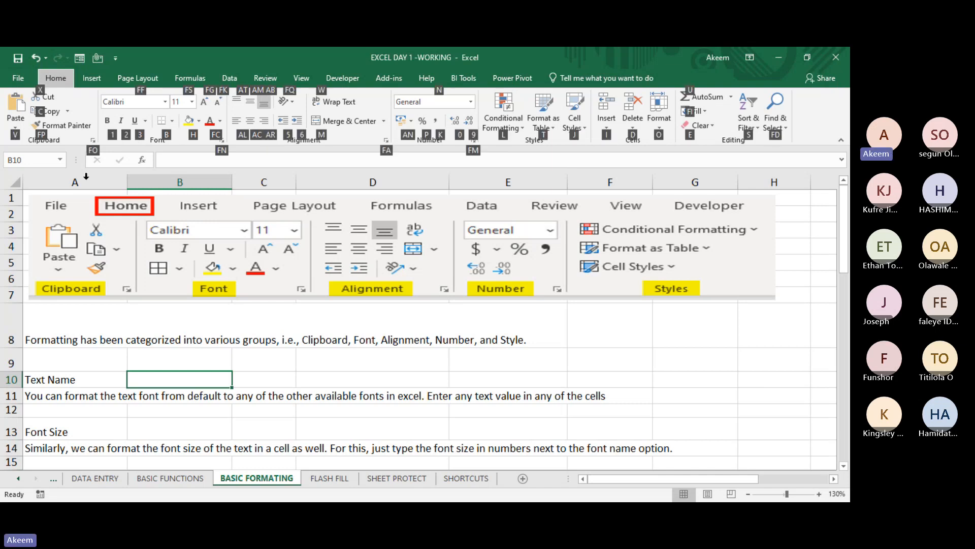
pyautogui.click(297, 337)
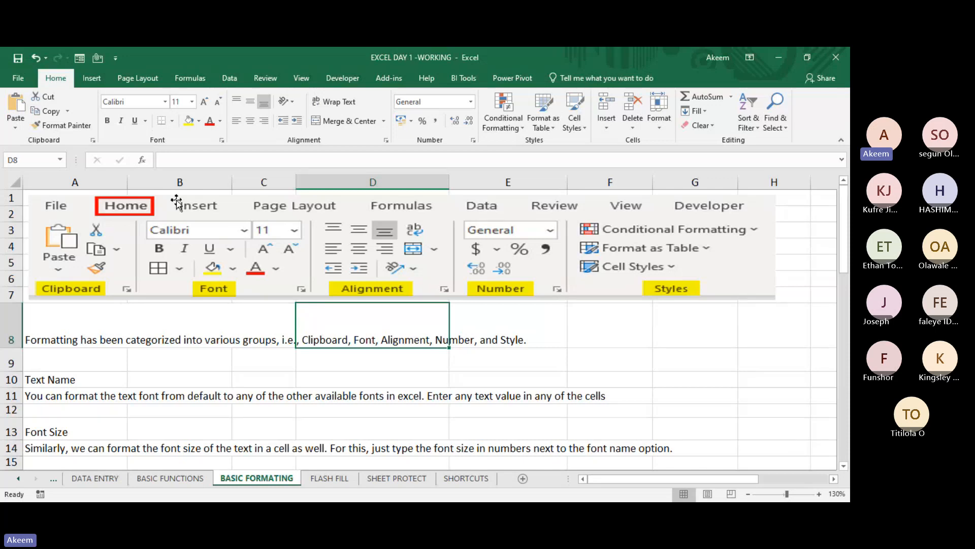
pyautogui.click(202, 377)
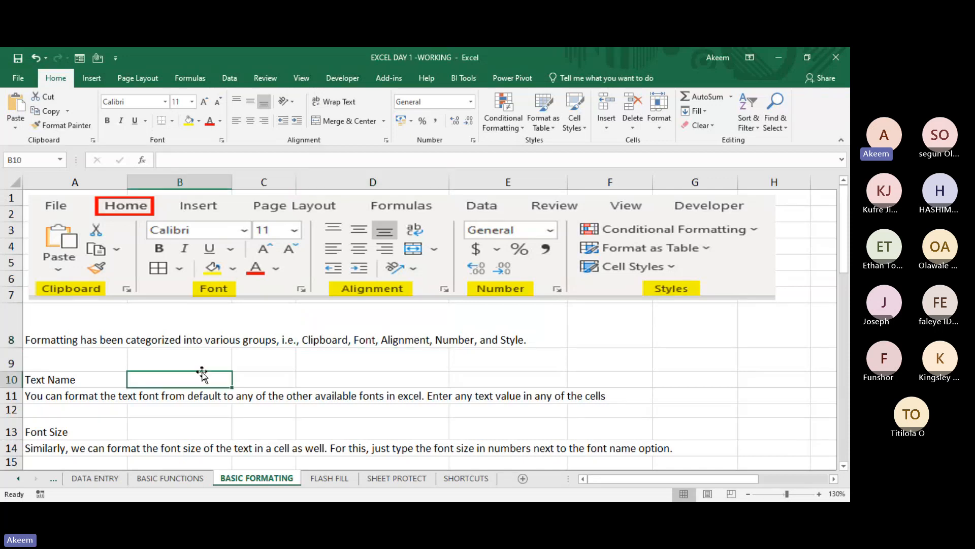
# - Open the Format Cells settings for B9 and examine the Number, Alignment, Font, Border and Fill options
pyautogui.click(191, 342)
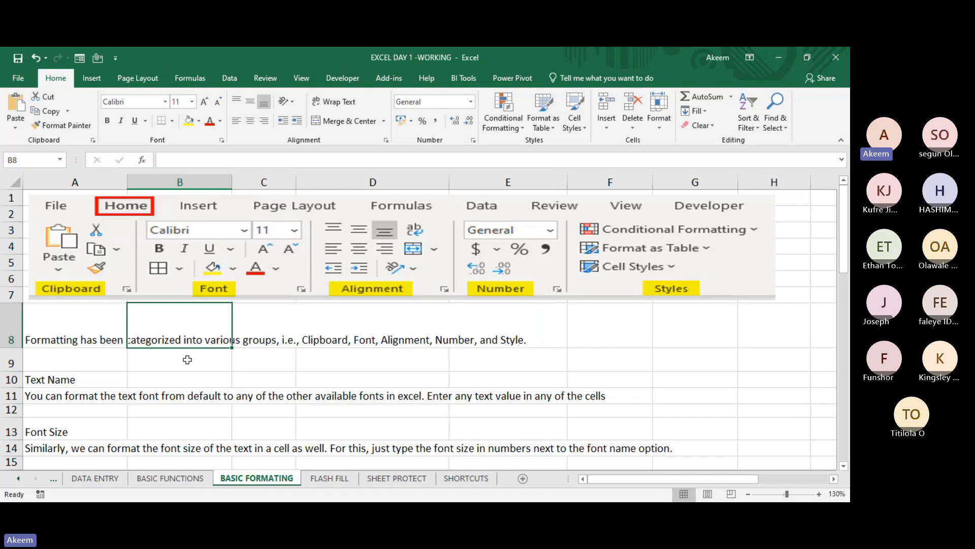
pyautogui.rightClick(187, 360)
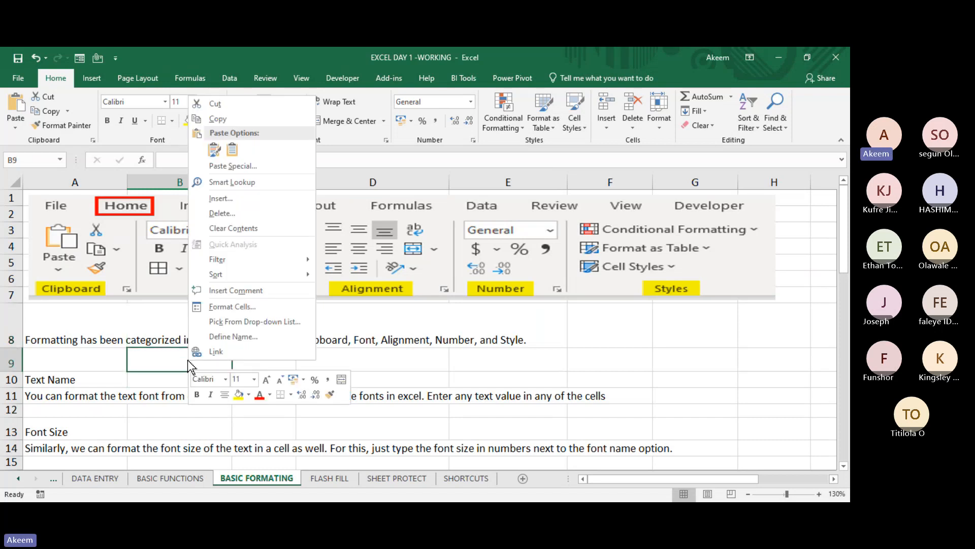
pyautogui.click(235, 308)
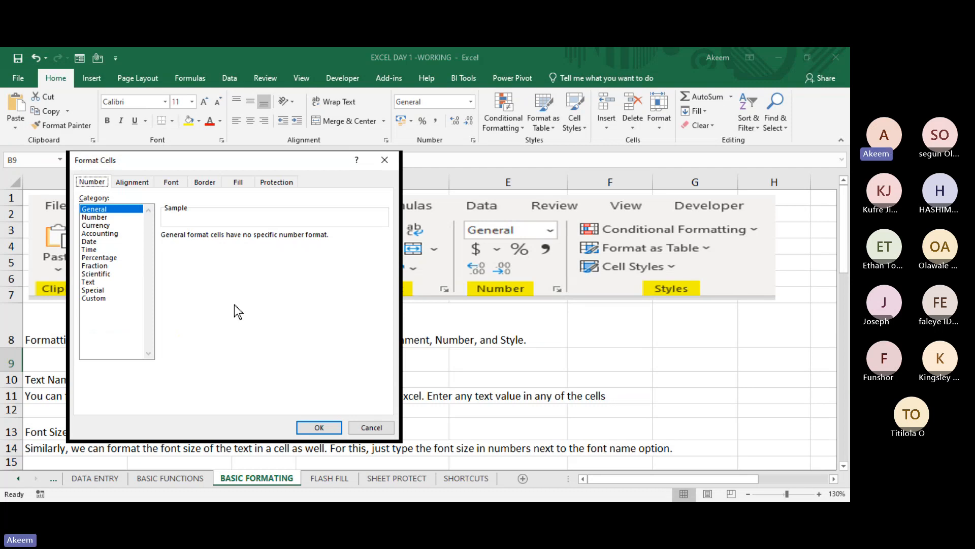
pyautogui.click(141, 184)
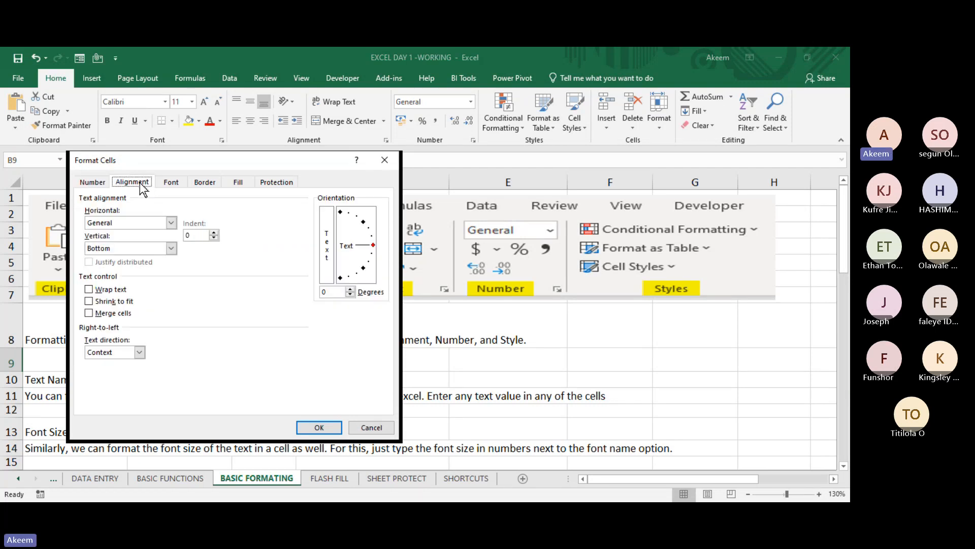
pyautogui.click(164, 184)
pyautogui.click(215, 183)
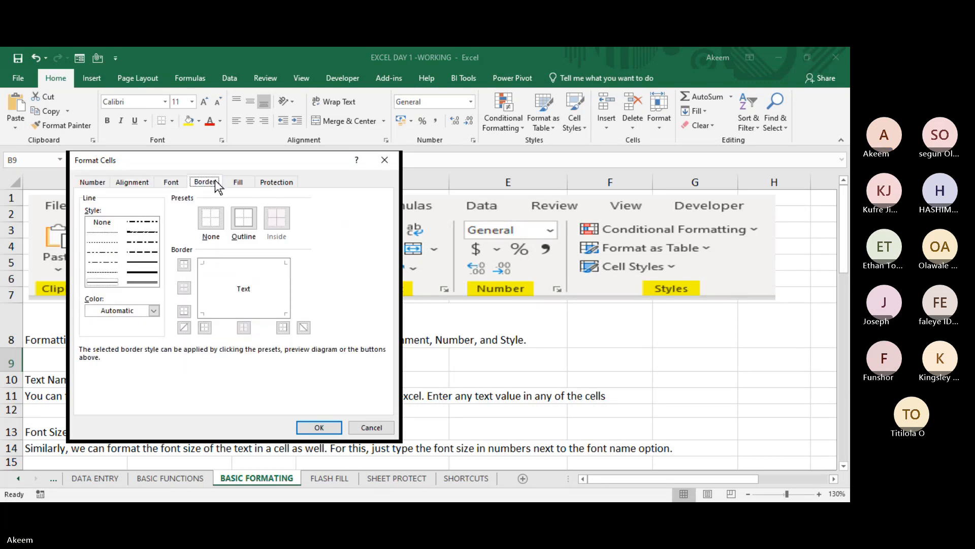
pyautogui.click(237, 183)
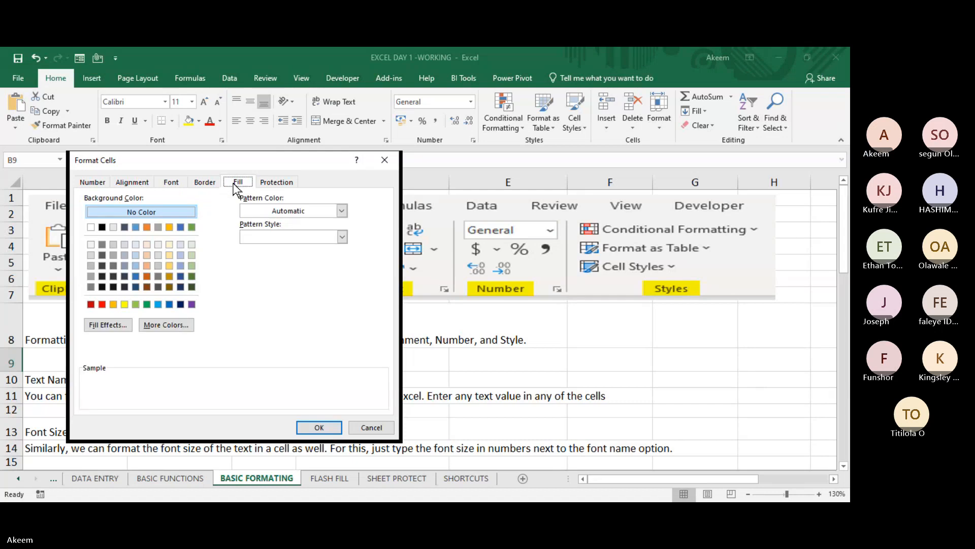
# - Go through the Format Cells categories from Number to Fill and back once more, and close the dialog without changes
pyautogui.click(108, 184)
pyautogui.click(123, 184)
pyautogui.click(171, 182)
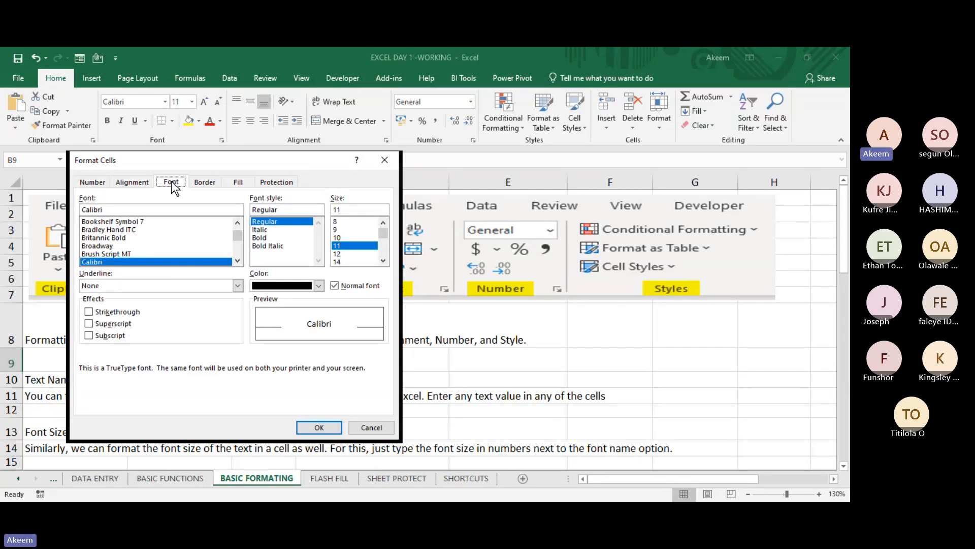
pyautogui.click(219, 184)
pyautogui.click(236, 183)
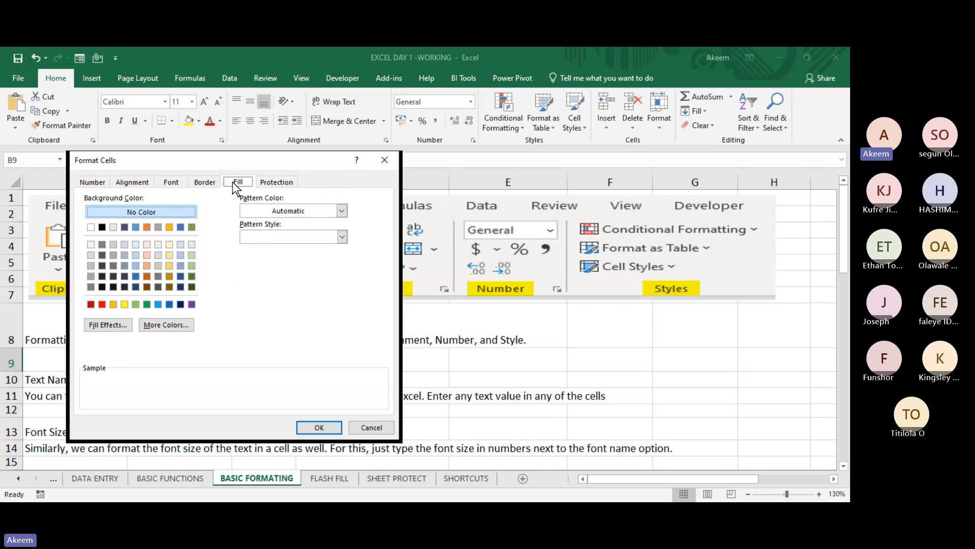
pyautogui.click(209, 183)
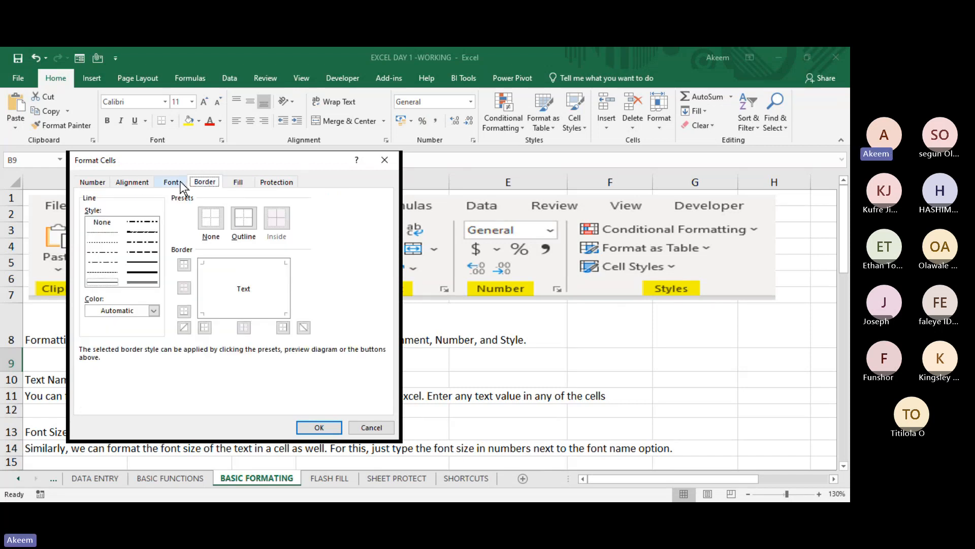
pyautogui.click(162, 186)
pyautogui.click(147, 182)
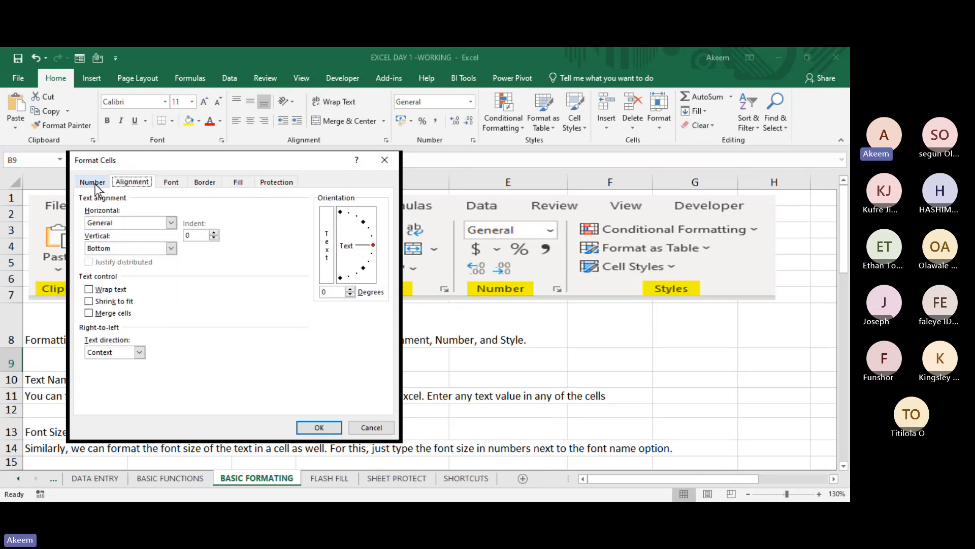
pyautogui.click(96, 185)
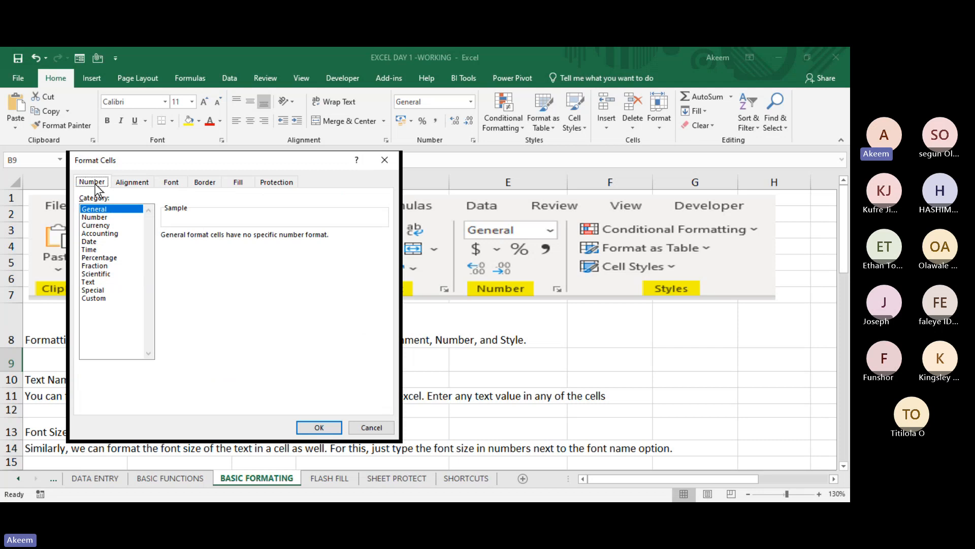
pyautogui.click(390, 159)
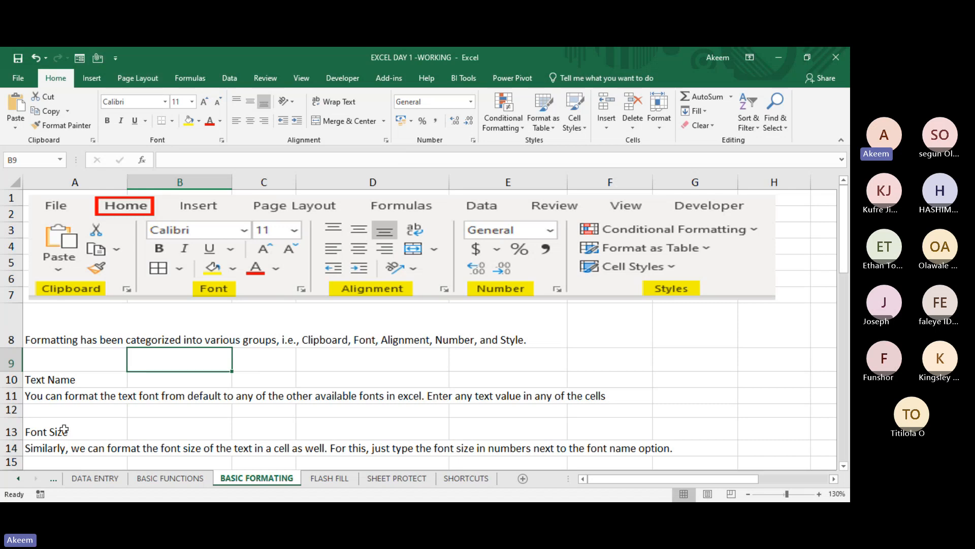
# - Look through the formatting notes in column A down to the leading zeroes section and return to cell A1
pyautogui.click(93, 361)
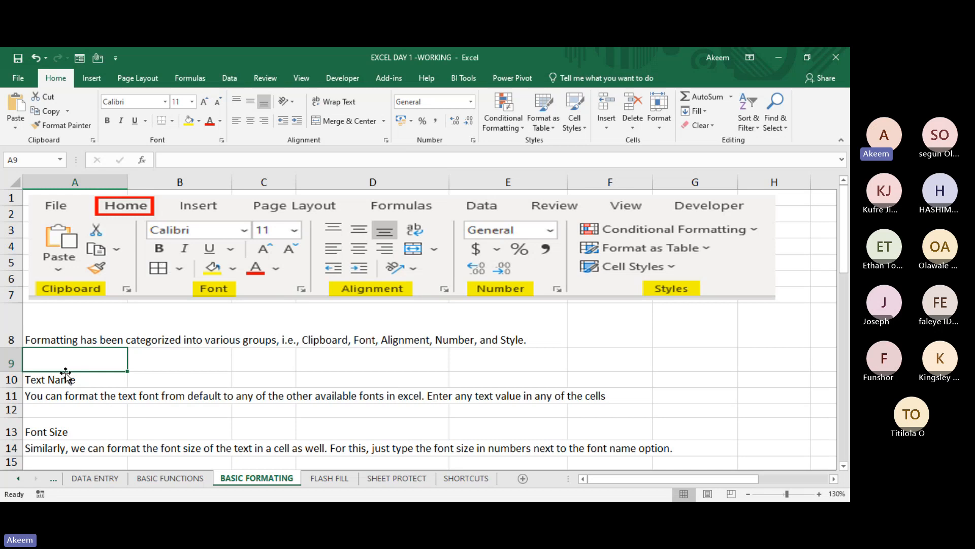
pyautogui.press('Down')
pyautogui.press('Down')
pyautogui.press('Down')
pyautogui.press('Down')
pyautogui.press('Down')
pyautogui.press('Down')
pyautogui.press('Down')
pyautogui.press('Down')
pyautogui.press('Down')
pyautogui.press('Down')
pyautogui.press('Down')
pyautogui.press('Down')
pyautogui.press('Down')
pyautogui.press('Down')
pyautogui.press('Down')
pyautogui.press('Down')
pyautogui.press('Down')
pyautogui.press('Down')
pyautogui.press('Down')
pyautogui.press('Down')
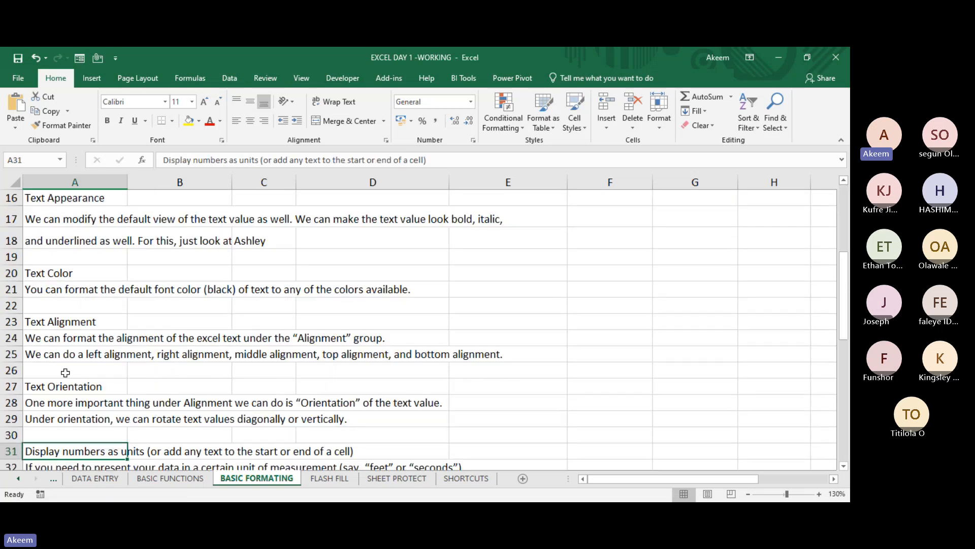
pyautogui.press('Down')
pyautogui.press('Down')
pyautogui.press('Down')
pyautogui.press('Down')
pyautogui.press('Down')
pyautogui.press('Down')
pyautogui.press('Down')
pyautogui.press('Up')
pyautogui.press('Up')
pyautogui.press('Up')
pyautogui.press('Up')
pyautogui.press('Up')
pyautogui.press('Up')
pyautogui.press('Up')
pyautogui.press('Up')
pyautogui.press('Up')
pyautogui.press('Up')
pyautogui.press('Up')
pyautogui.press('Up')
pyautogui.press('Up')
pyautogui.press('Up')
pyautogui.press('Up')
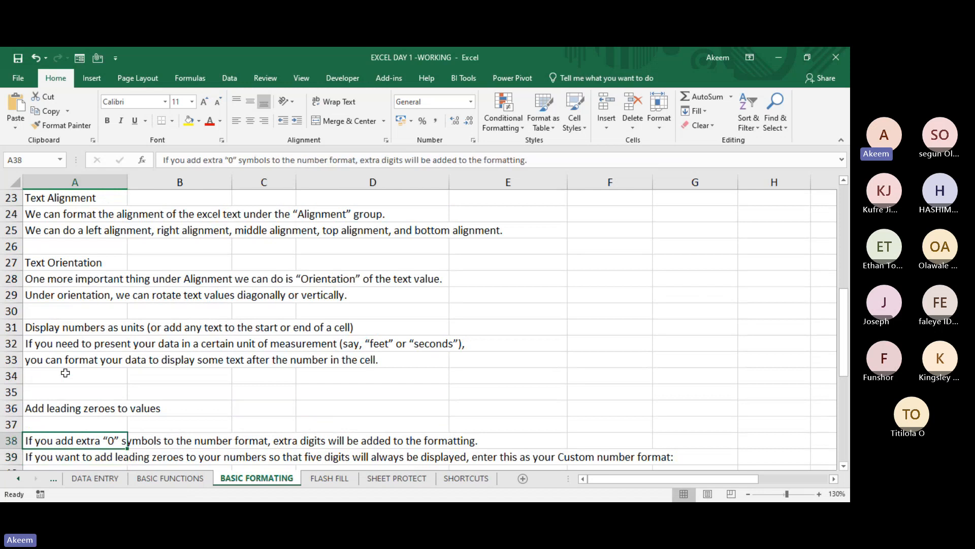
pyautogui.hotkey('ctrl', 'Home')
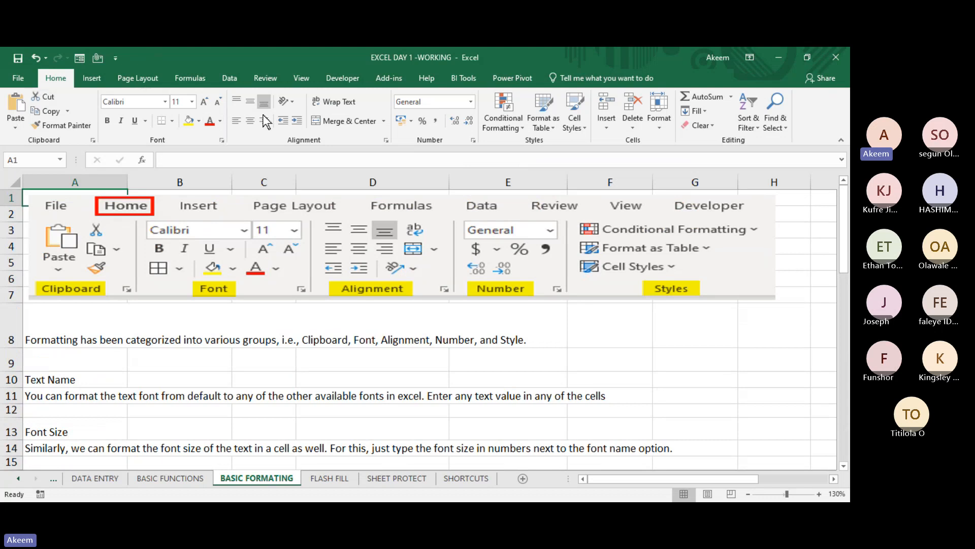
# - Make the formatting groups sentence in A8 bold
pyautogui.click(60, 339)
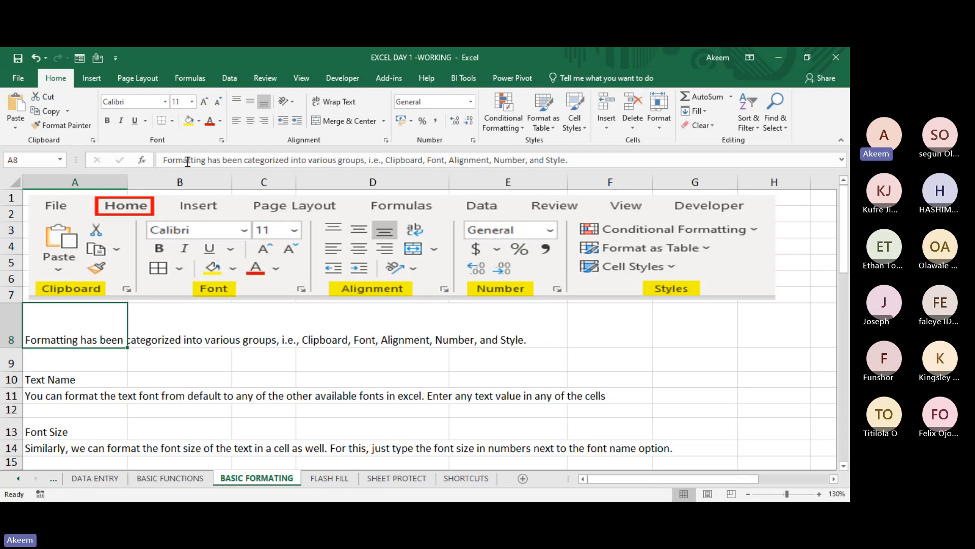
pyautogui.click(184, 333)
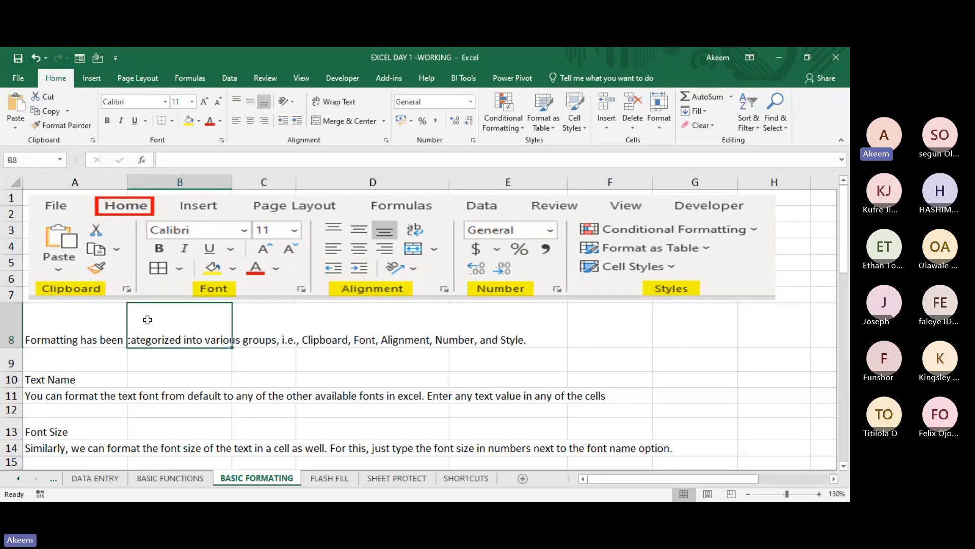
pyautogui.click(75, 325)
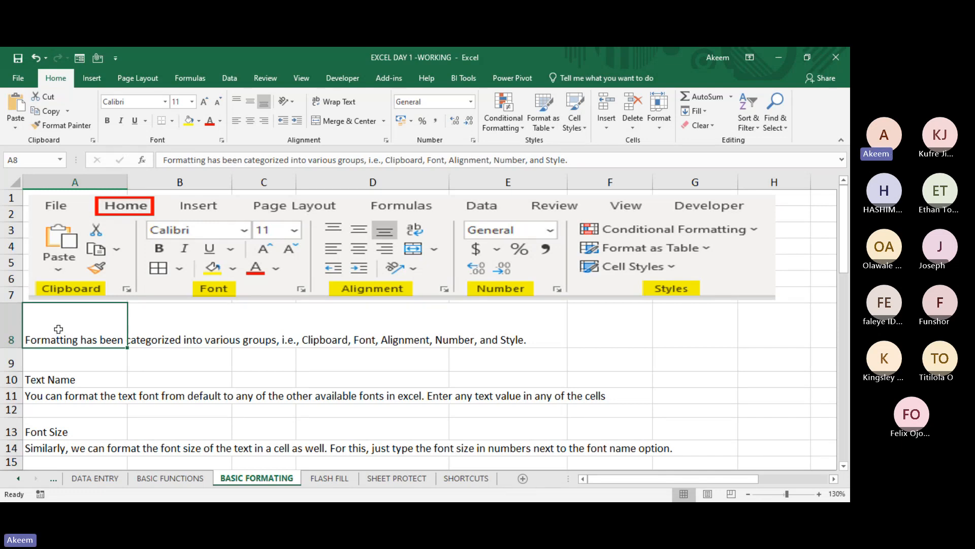
pyautogui.click(107, 121)
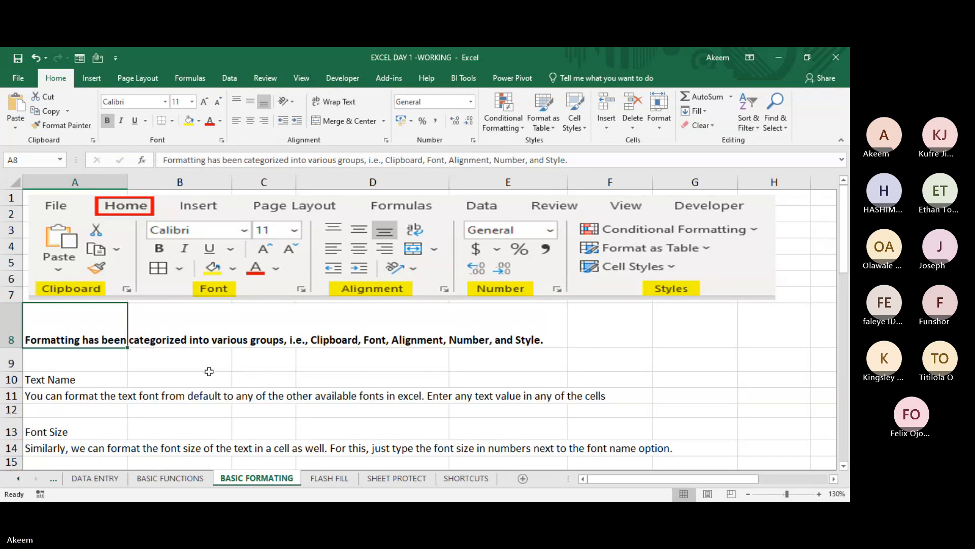
# - Italicize the text font description in A11 below the Text Name heading
pyautogui.click(67, 381)
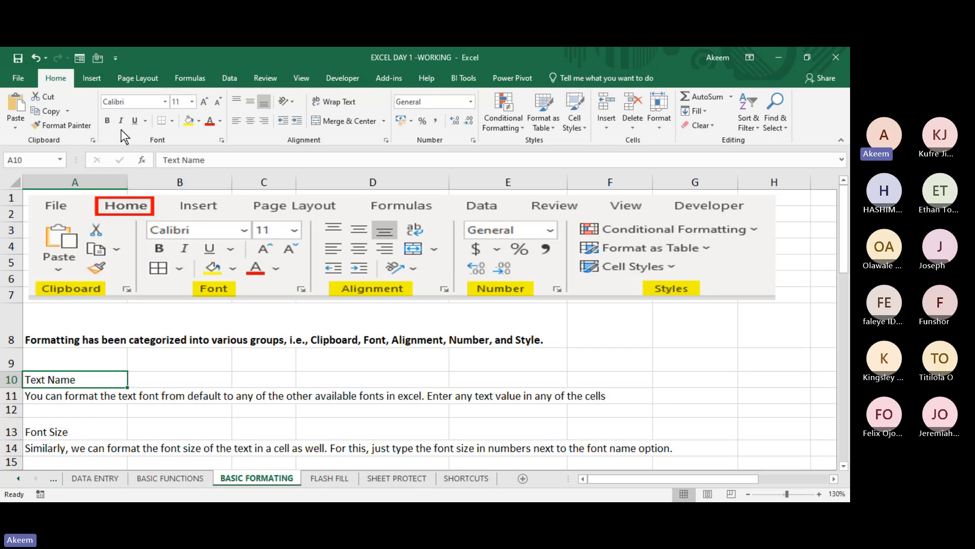
pyautogui.click(66, 393)
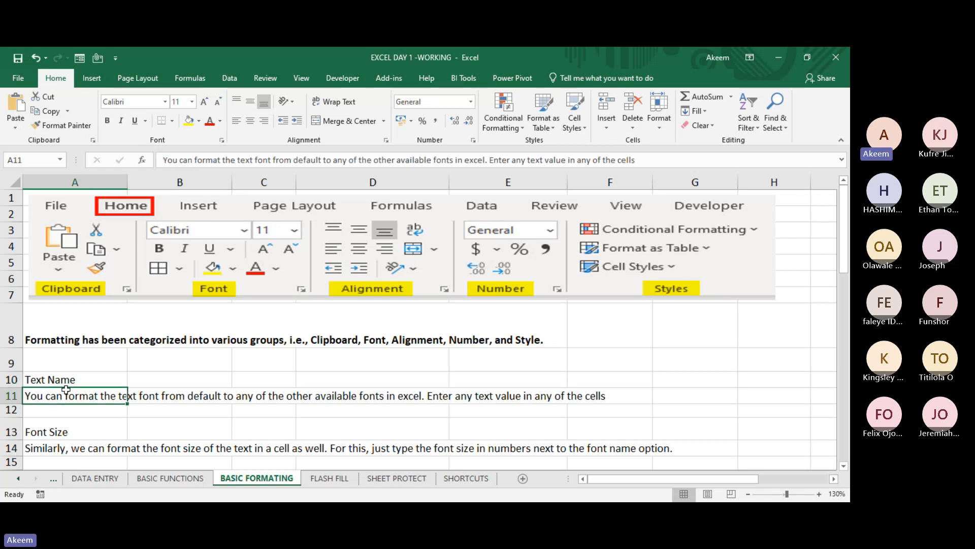
pyautogui.click(122, 120)
pyautogui.click(170, 421)
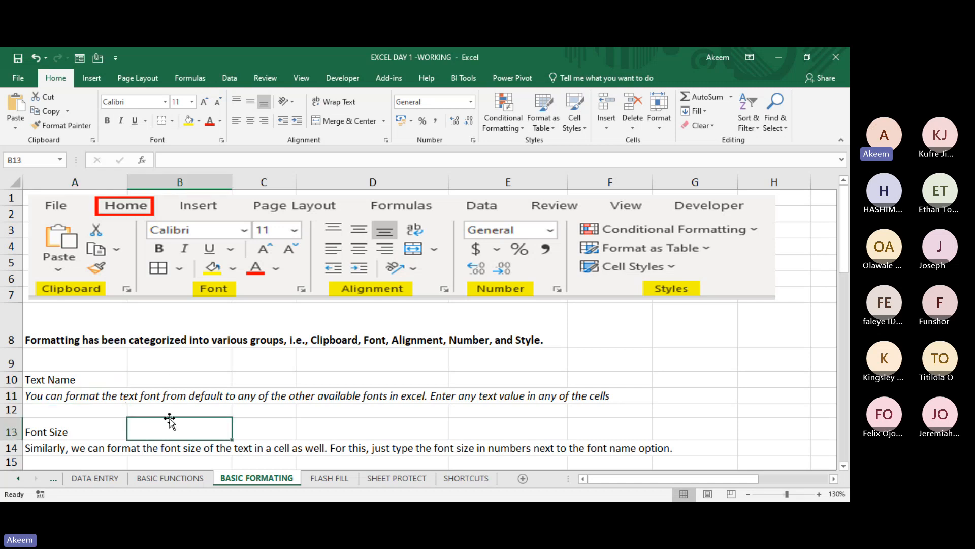
pyautogui.click(101, 399)
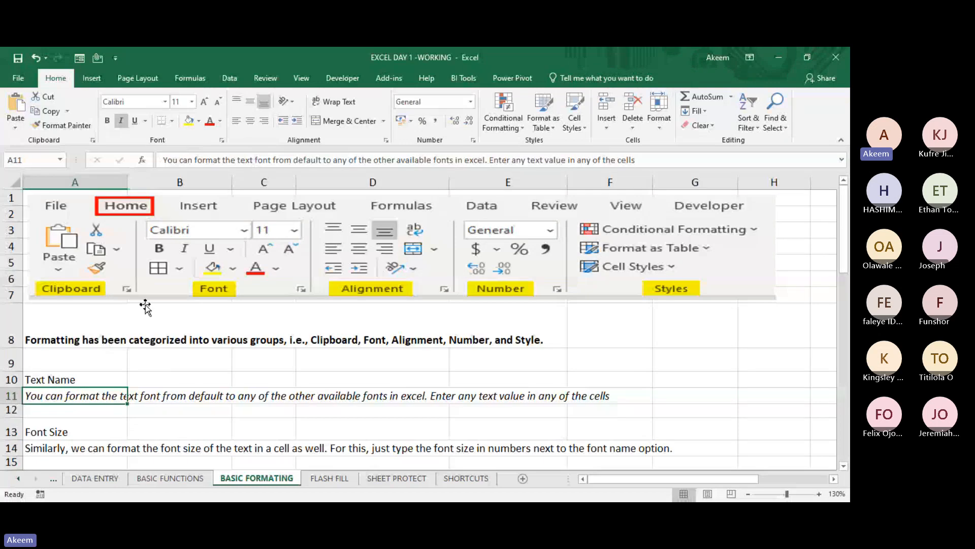
# - Try italics on the bold sentence in A8 and remove them again, keeping it bold
pyautogui.click(96, 342)
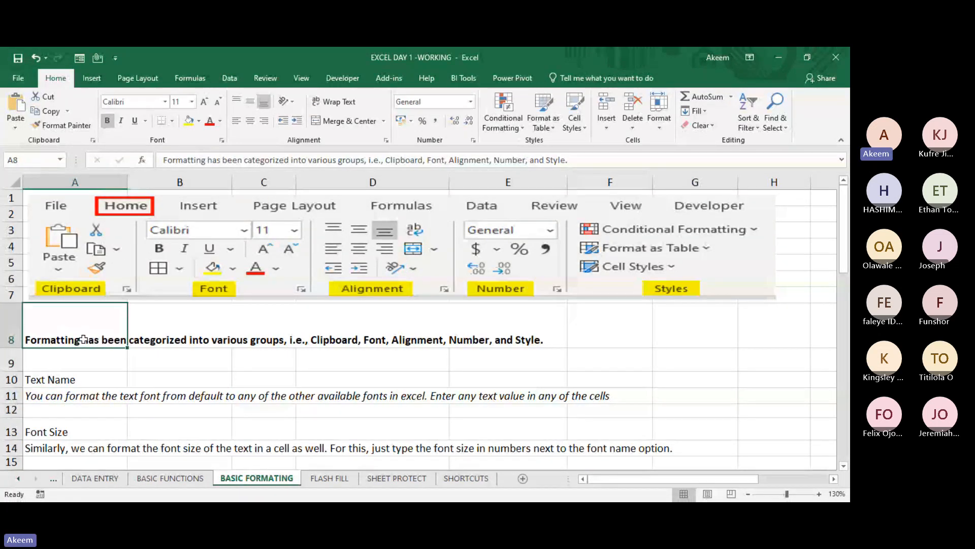
pyautogui.click(121, 126)
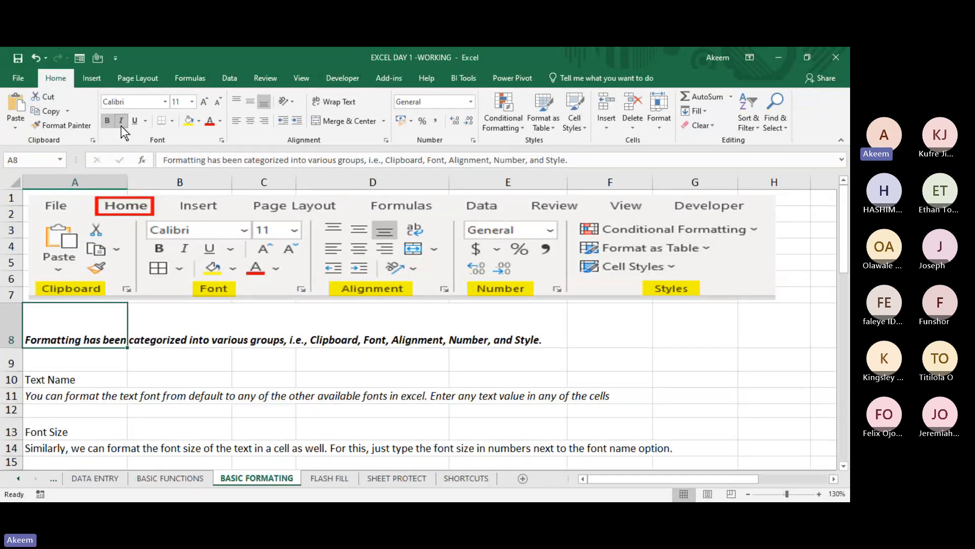
pyautogui.click(120, 122)
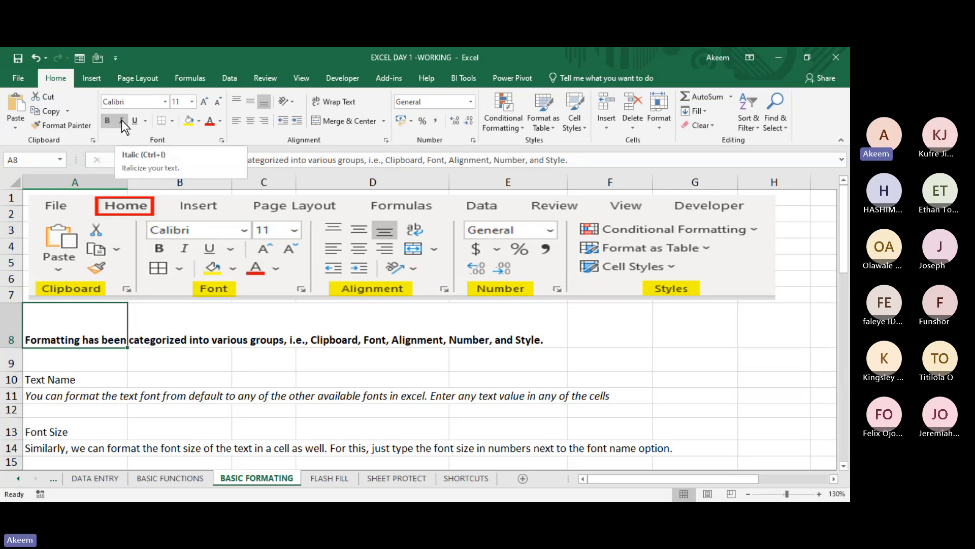
# - Underline the italic text font description in A11 and the bold formatting groups sentence in A8
pyautogui.click(70, 396)
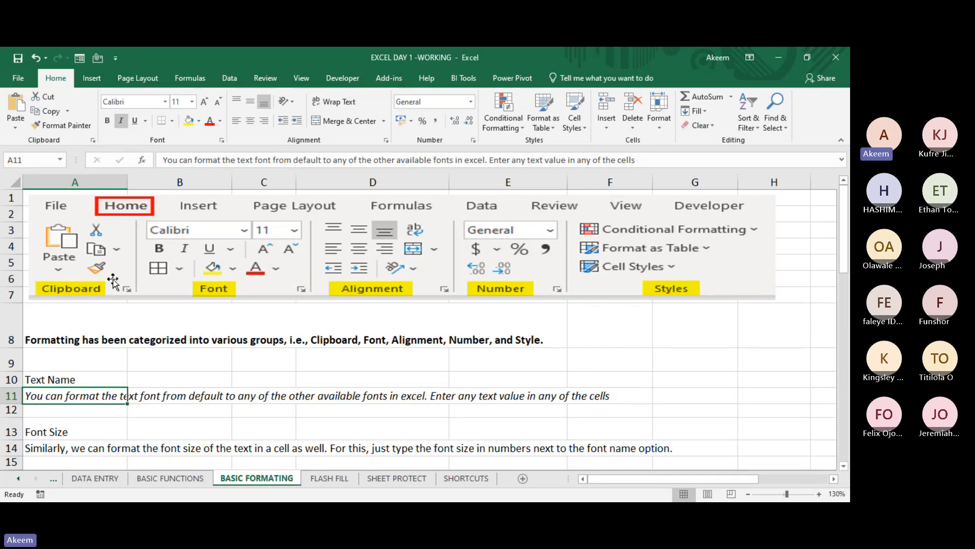
pyautogui.click(134, 122)
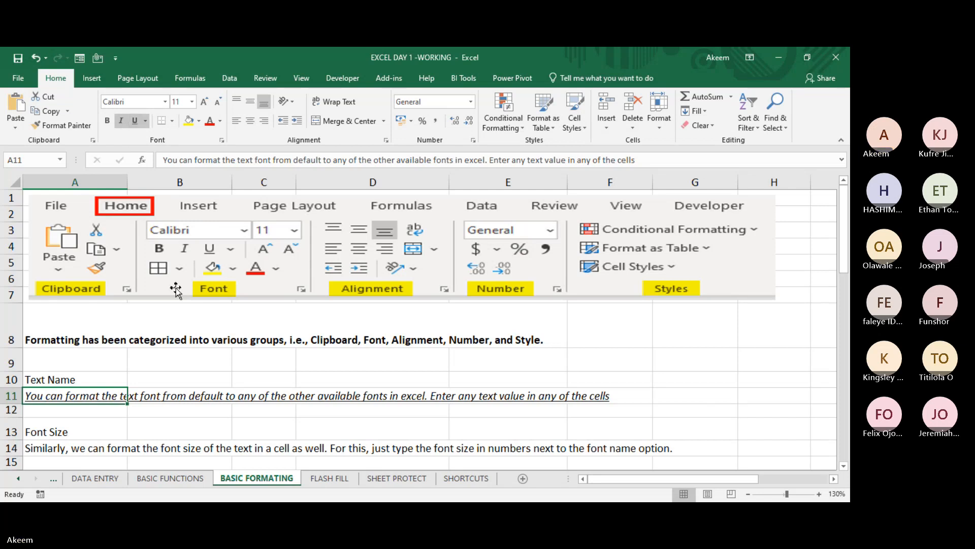
pyautogui.click(122, 421)
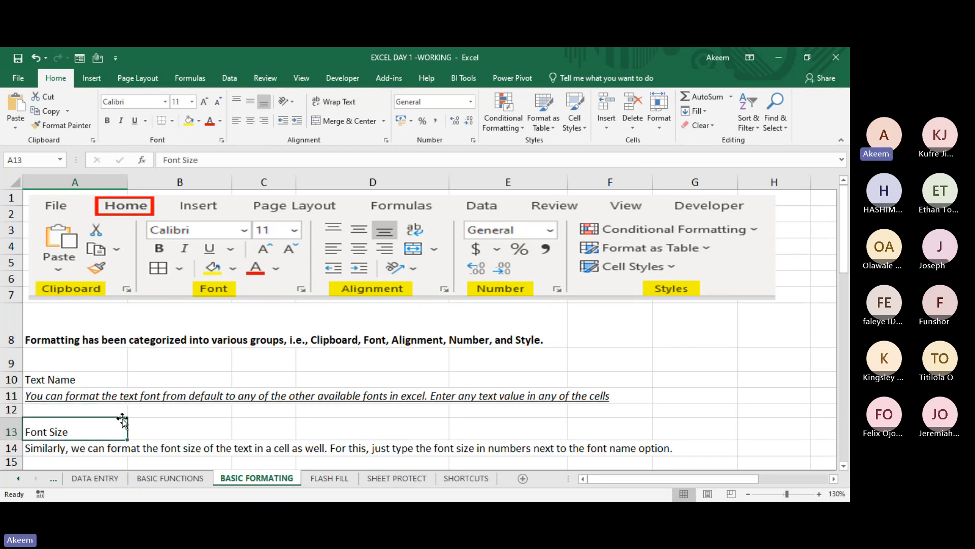
pyautogui.click(101, 400)
pyautogui.click(69, 341)
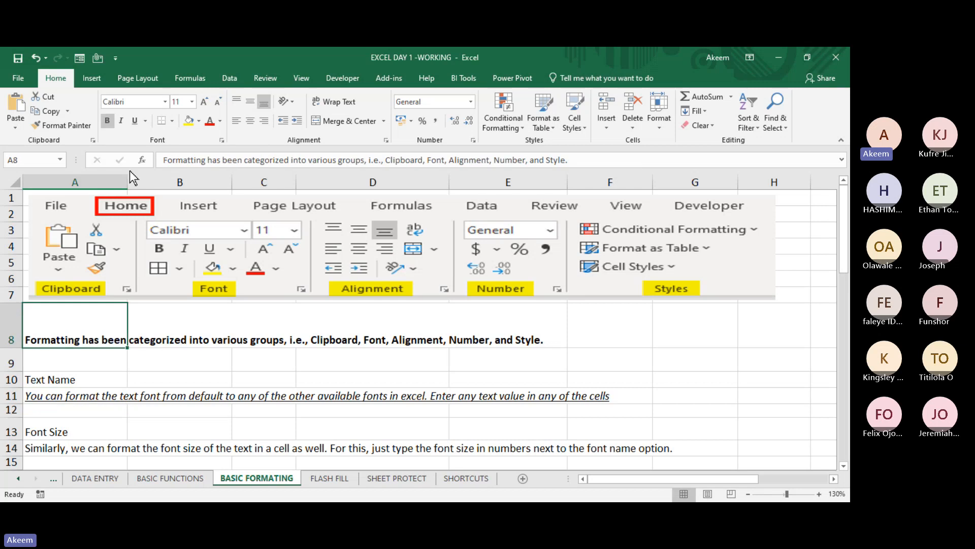
pyautogui.click(135, 121)
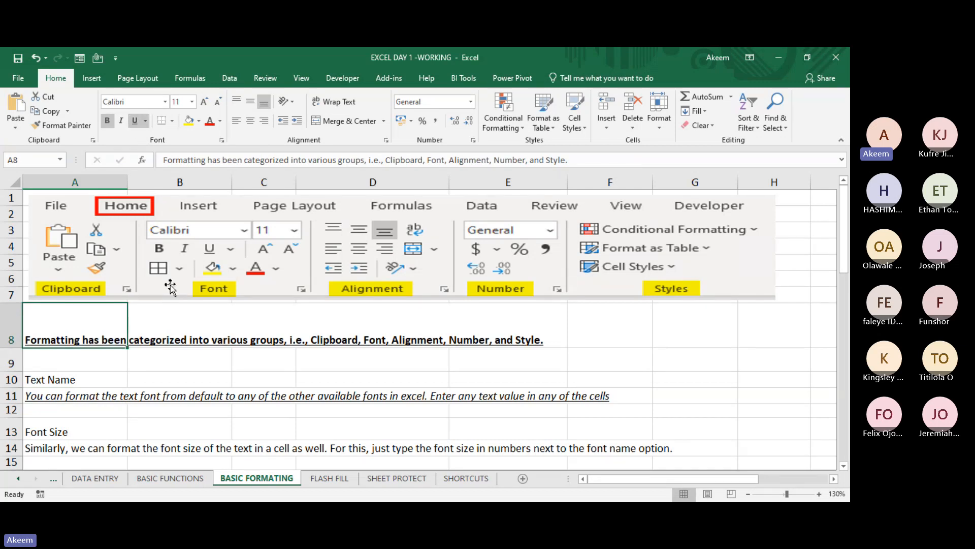
# - Select cell B9, display the list of available fonts, and close it without choosing one
pyautogui.click(197, 361)
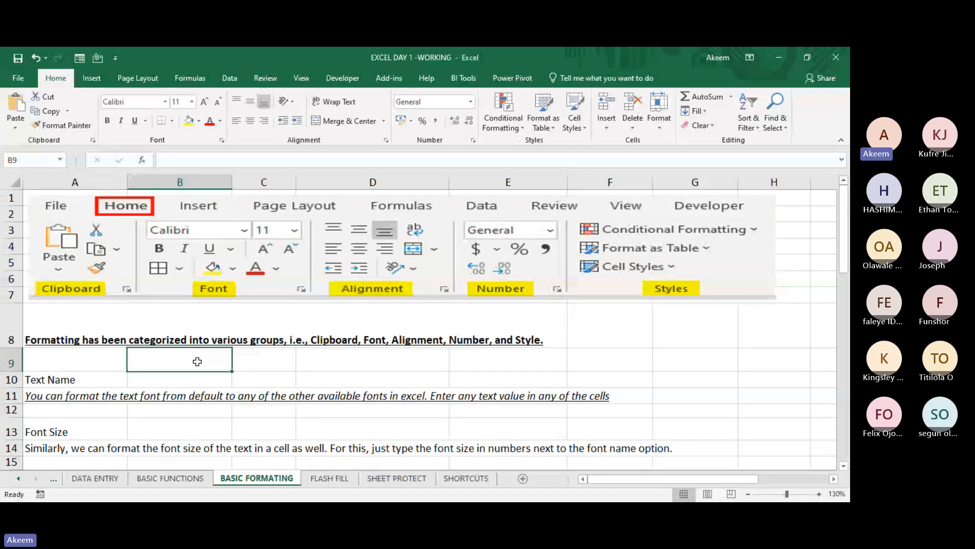
pyautogui.click(163, 101)
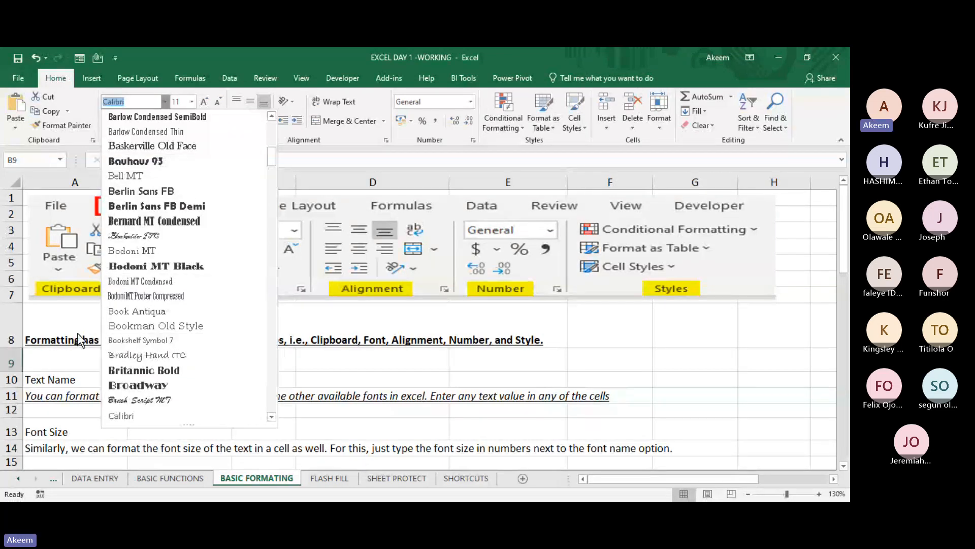
pyautogui.click(57, 356)
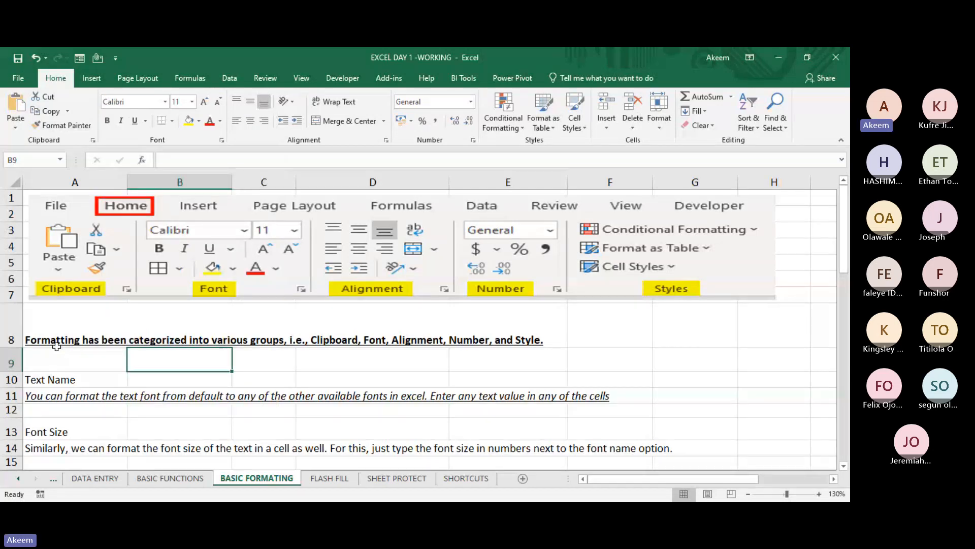
# - Preview the available fonts on the formatting groups sentence in A8 and apply Bell MT
pyautogui.click(57, 341)
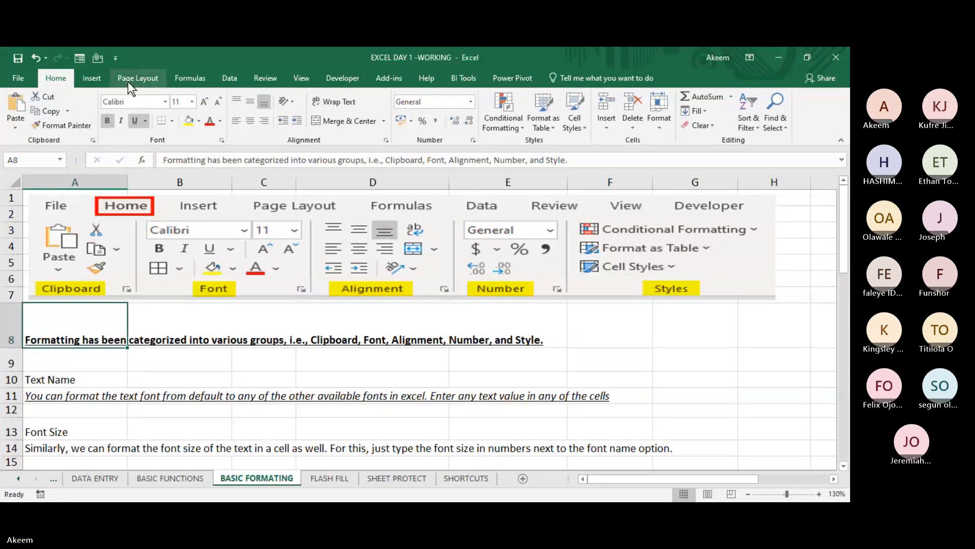
pyautogui.click(73, 400)
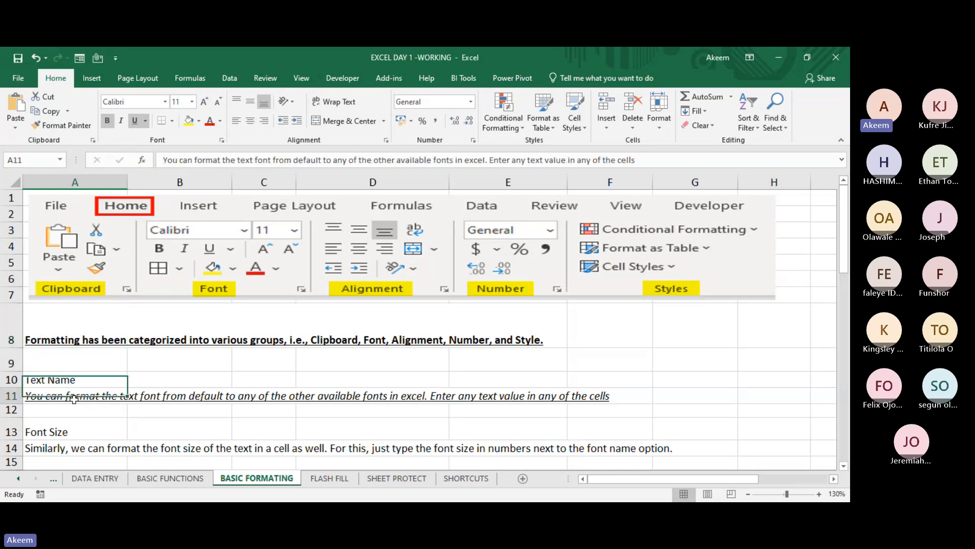
pyautogui.click(81, 342)
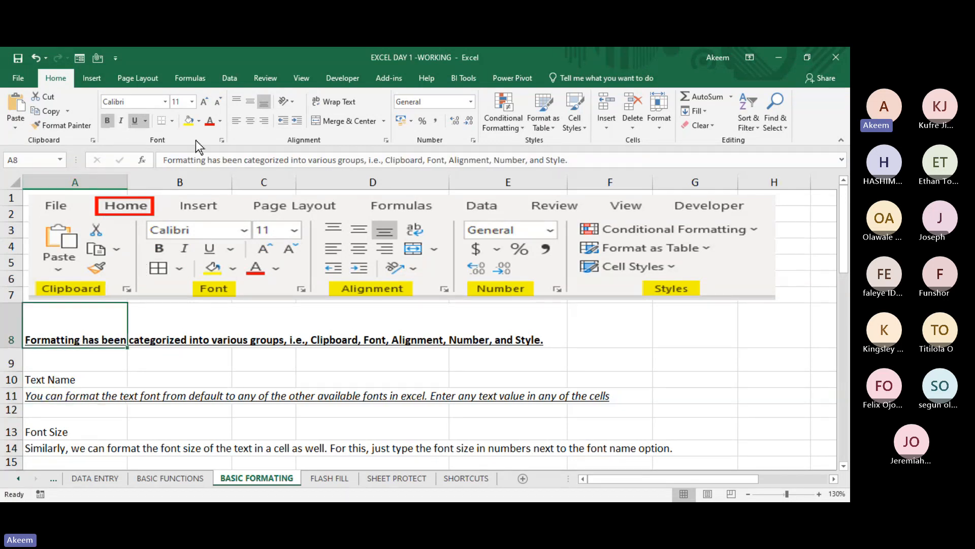
pyautogui.click(164, 101)
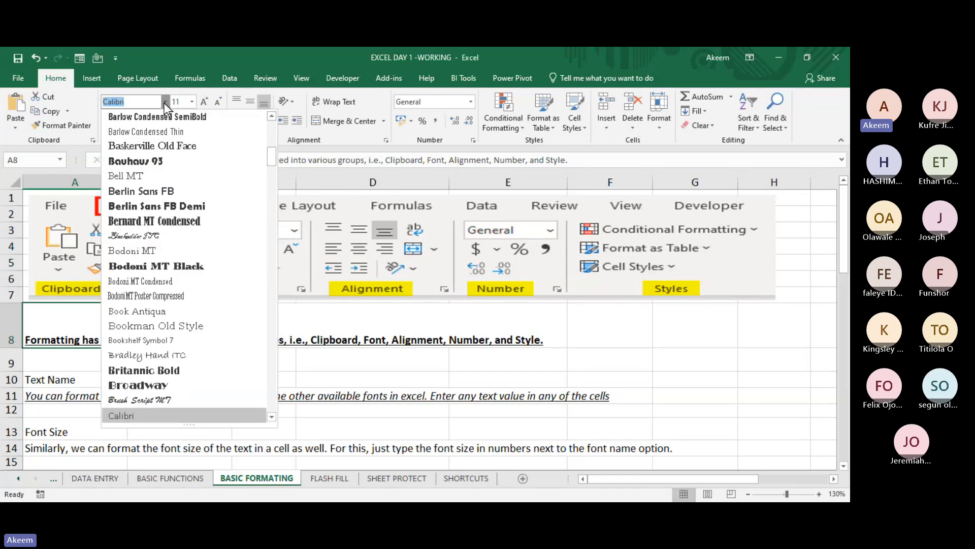
pyautogui.press('Down')
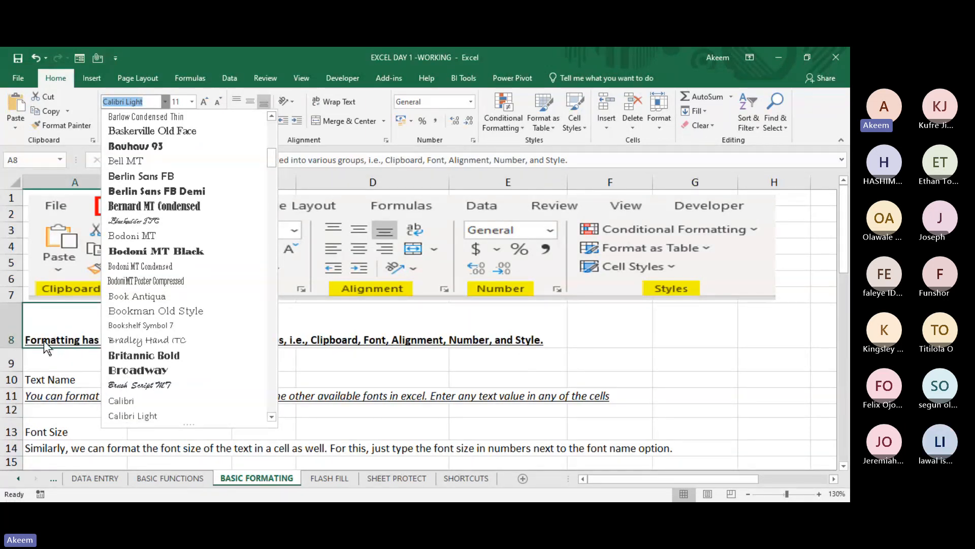
pyautogui.press('Down')
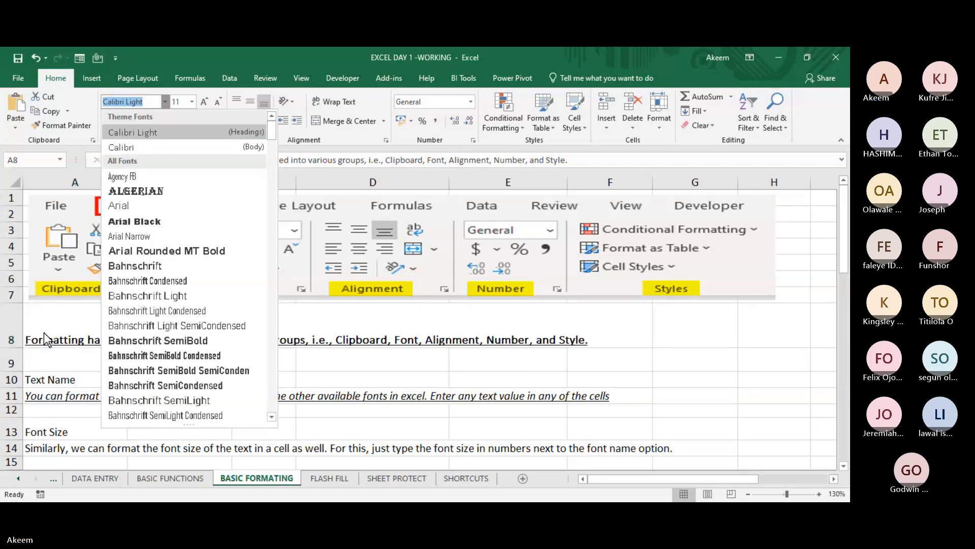
pyautogui.press('Down')
pyautogui.press('Down')
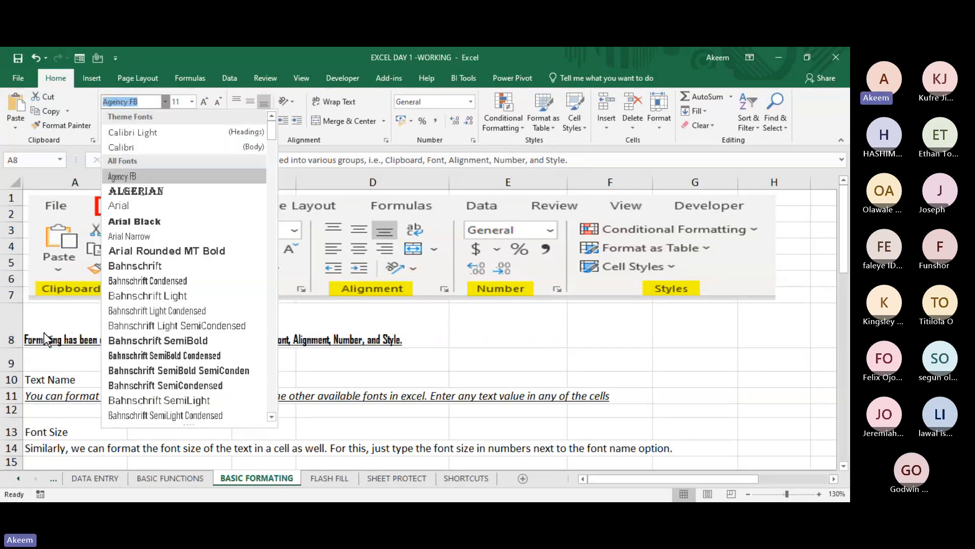
pyautogui.press('Down')
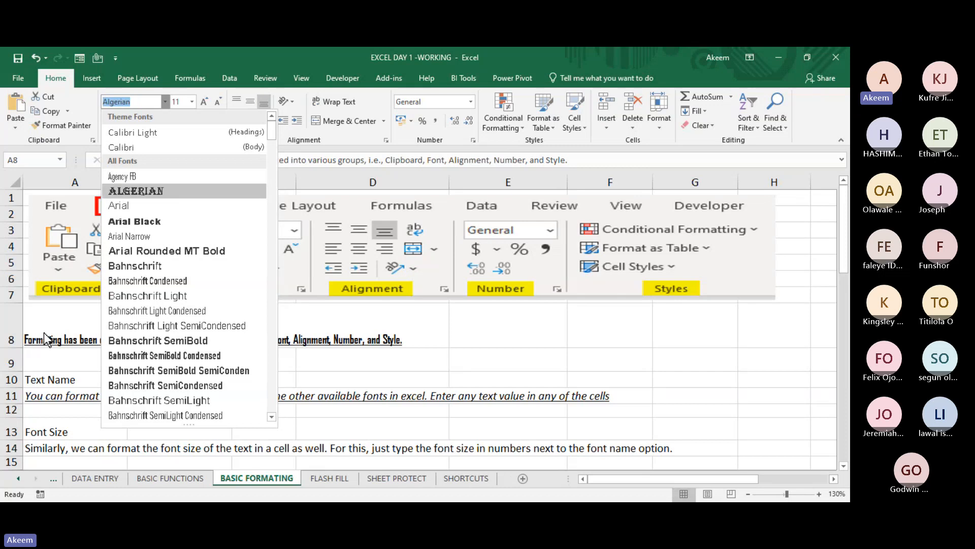
pyautogui.press('Down')
pyautogui.press('Down')
pyautogui.press('Down')
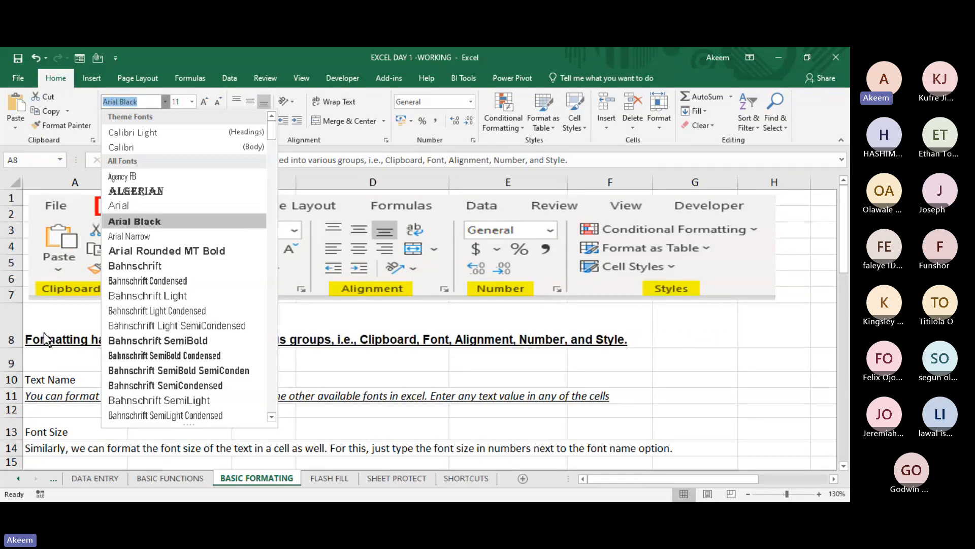
pyautogui.press('Down')
pyautogui.press('Down')
pyautogui.press('Down')
pyautogui.press('Down')
pyautogui.press('Down')
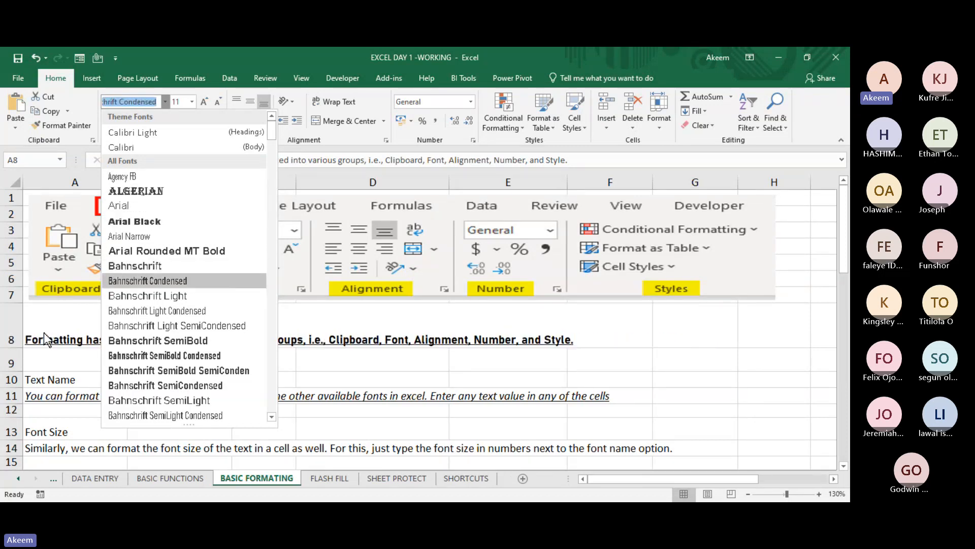
pyautogui.press('Down')
pyautogui.press('Down')
pyautogui.press('Down')
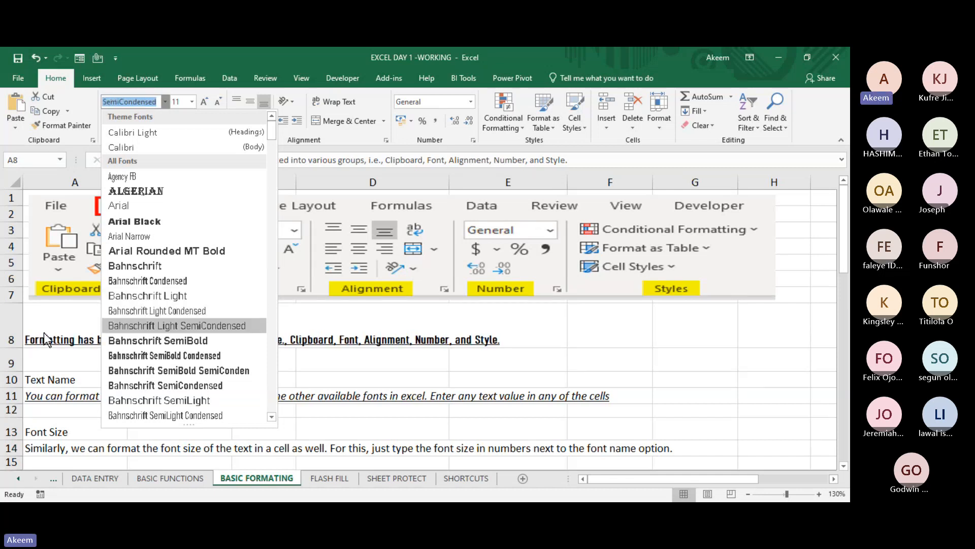
pyautogui.press('Down')
pyautogui.press('Down')
pyautogui.press('Down')
pyautogui.press('Down')
pyautogui.press('Down')
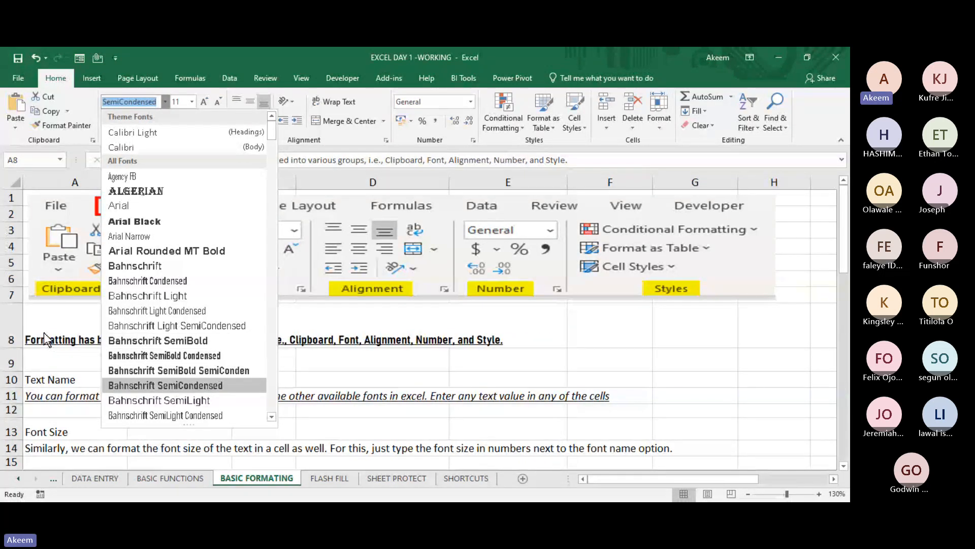
pyautogui.press('Down')
pyautogui.press('Down')
pyautogui.press('Down')
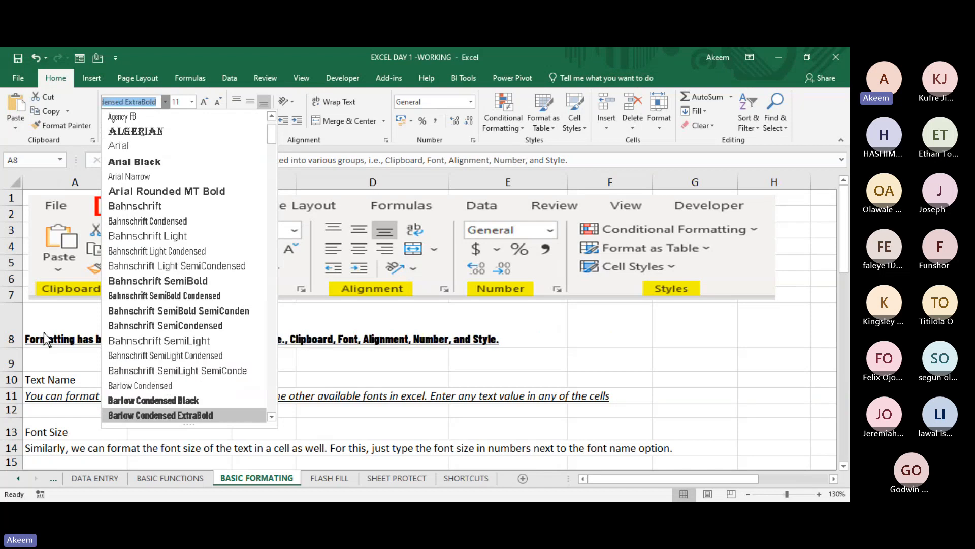
pyautogui.press('Down')
pyautogui.press('Down')
pyautogui.press('Down')
pyautogui.press('Down')
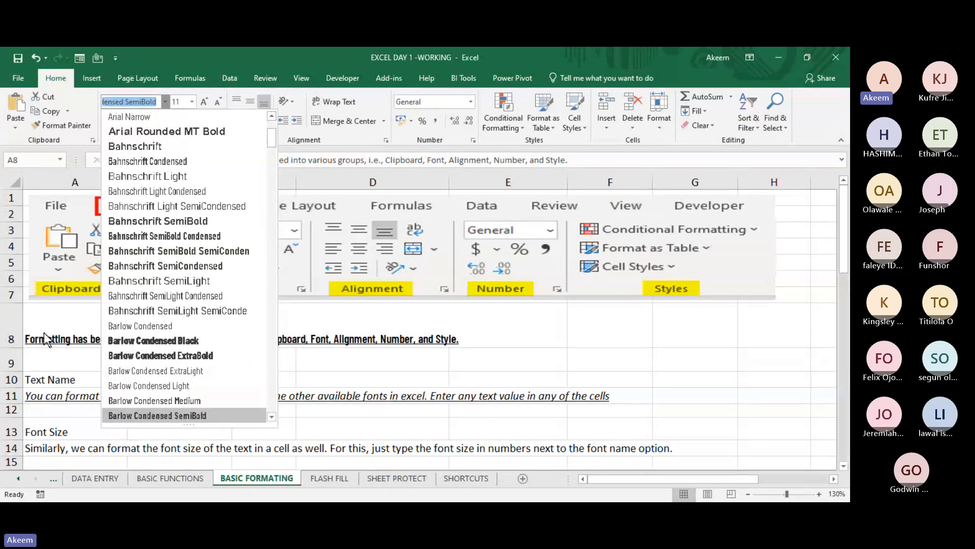
pyautogui.press('Down')
pyautogui.press('Down')
pyautogui.press('Down')
pyautogui.press('Down')
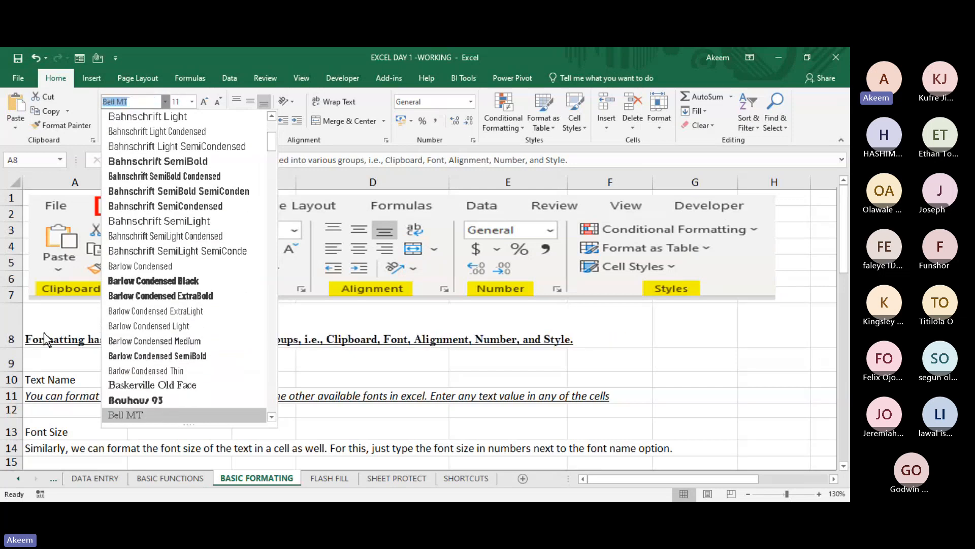
pyautogui.press('Return')
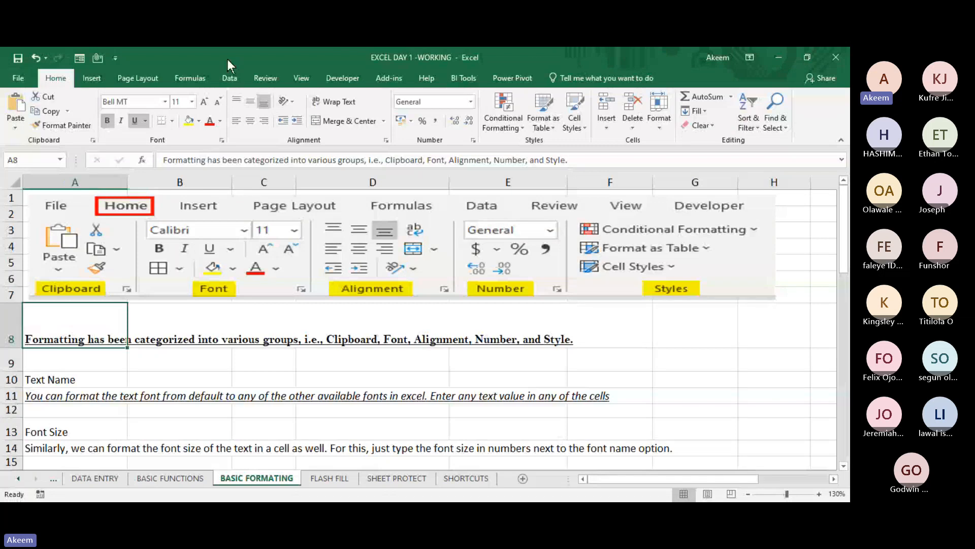
# - Set the A8 sentence to font size 24, adjust it to 22, and fill the cell with yellow
pyautogui.click(193, 102)
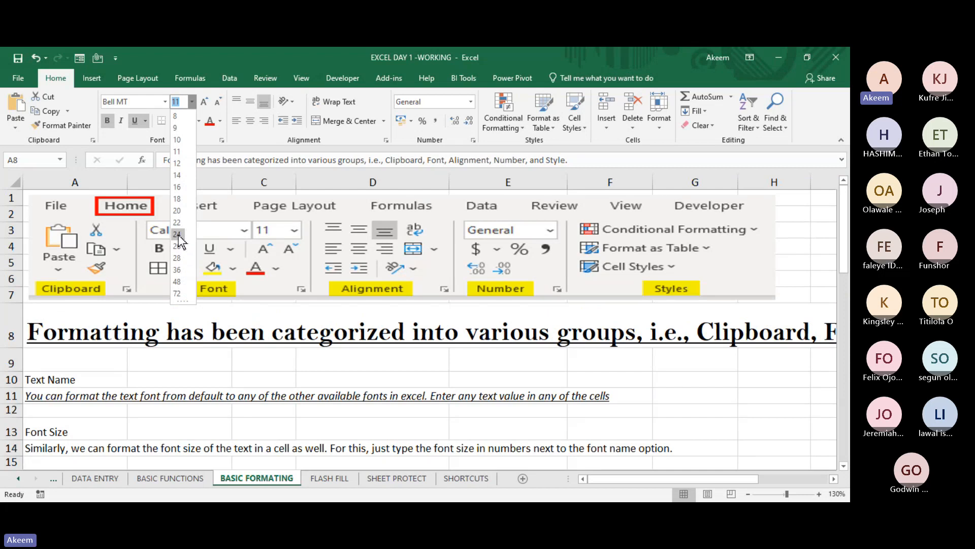
pyautogui.click(178, 235)
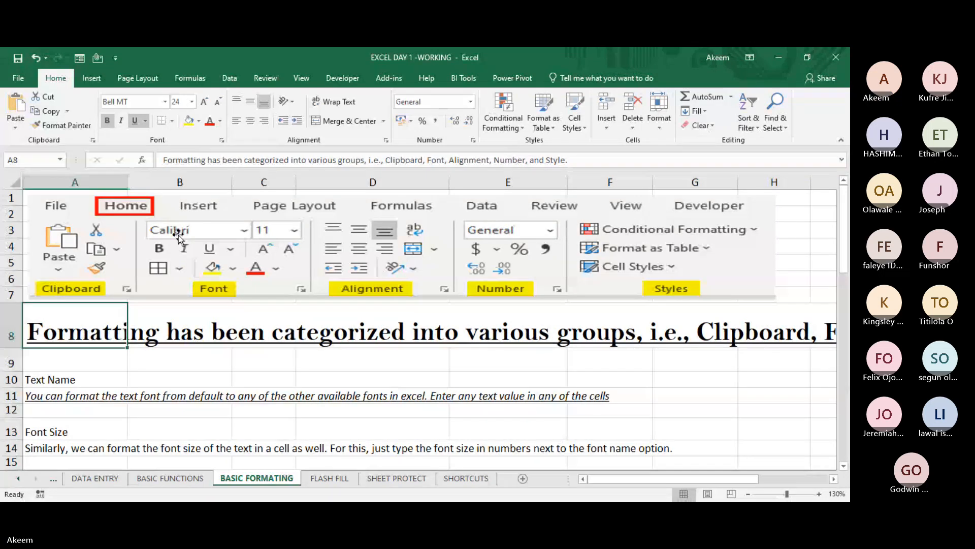
pyautogui.click(204, 100)
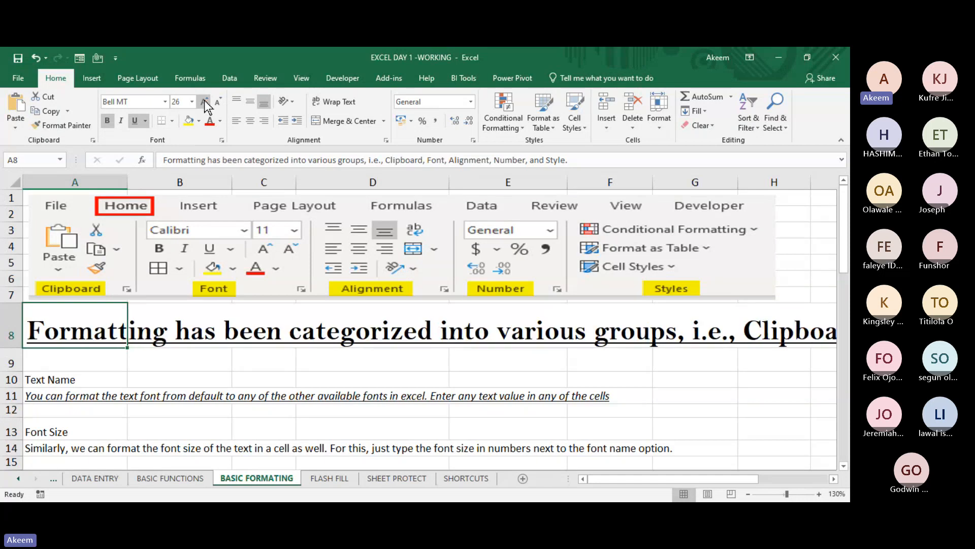
pyautogui.click(221, 102)
pyautogui.click(220, 102)
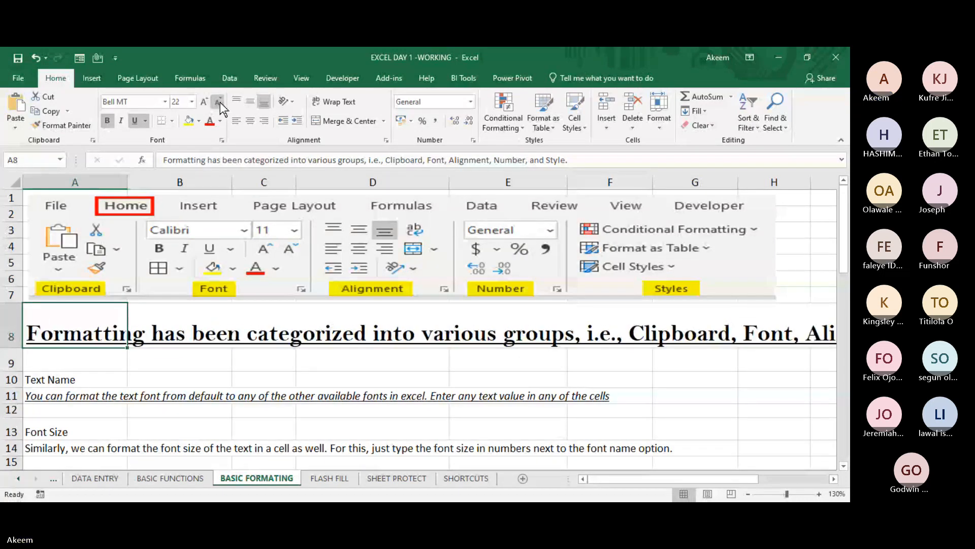
pyautogui.click(189, 124)
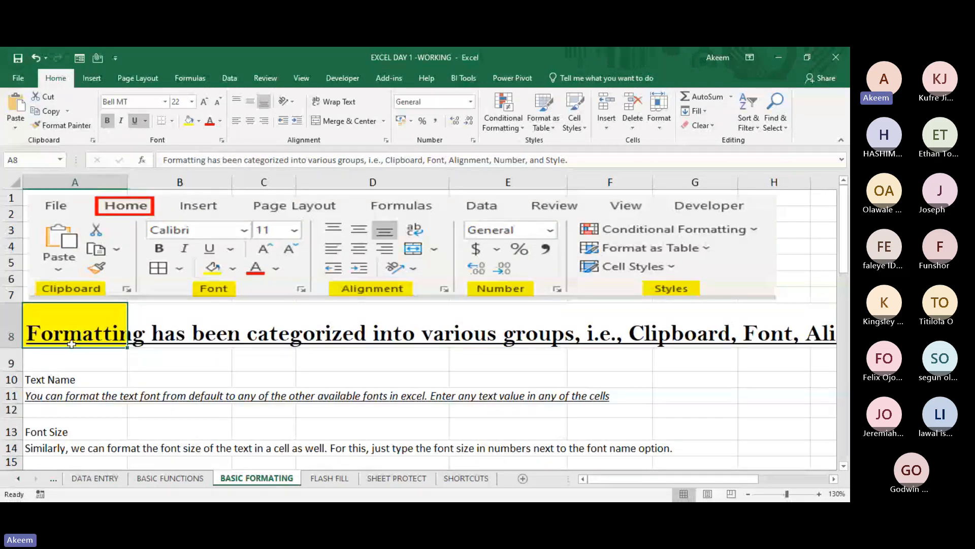
# - On the BASIC FUNCTIONS sheet, display the fill colour choices for header cells B81:C81, then return to BASIC FORMATING without choosing one
pyautogui.click(172, 475)
pyautogui.moveTo(92, 304); pyautogui.dragTo(224, 302)
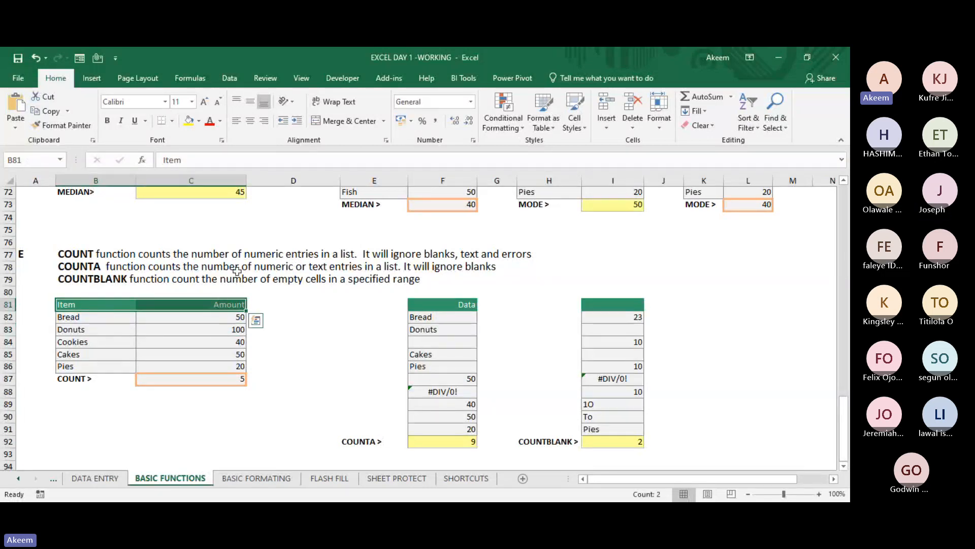
pyautogui.click(198, 121)
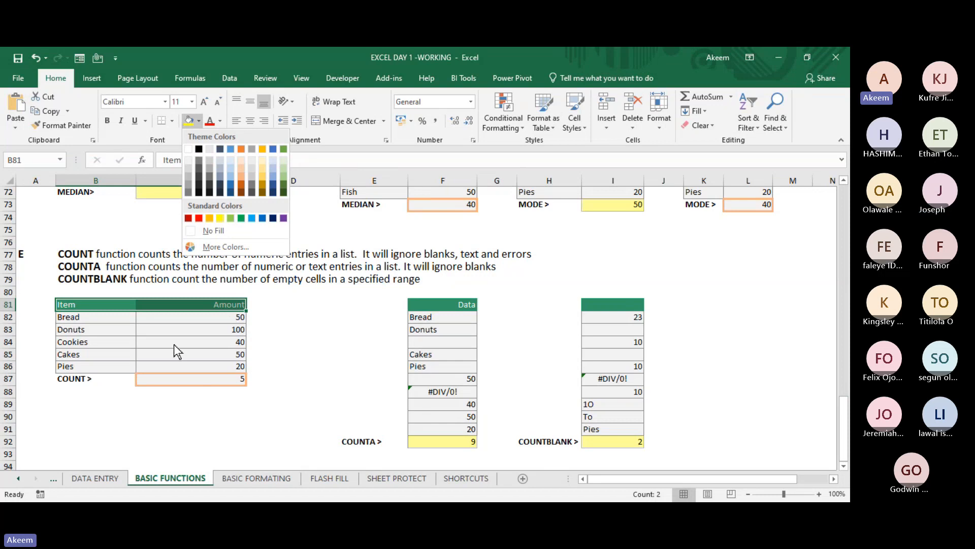
pyautogui.click(244, 484)
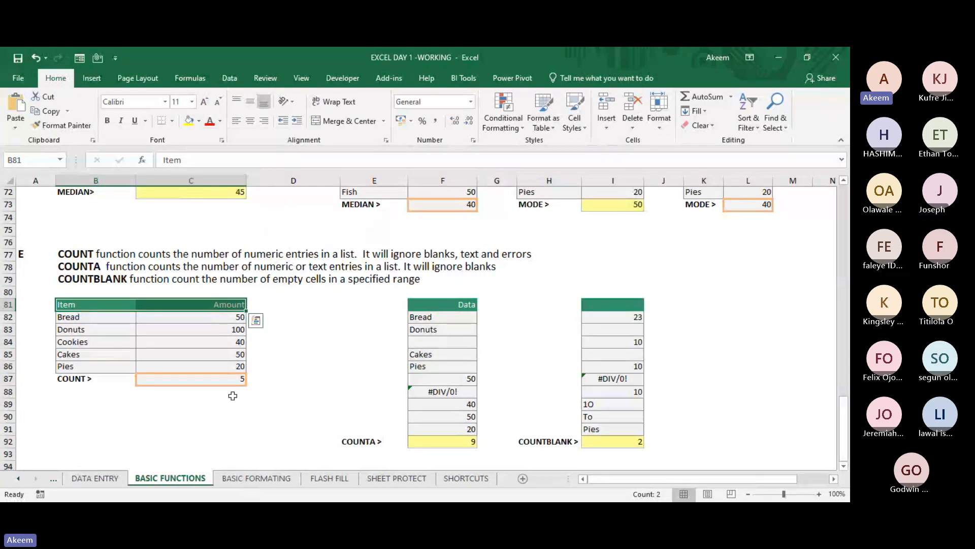
pyautogui.click(248, 476)
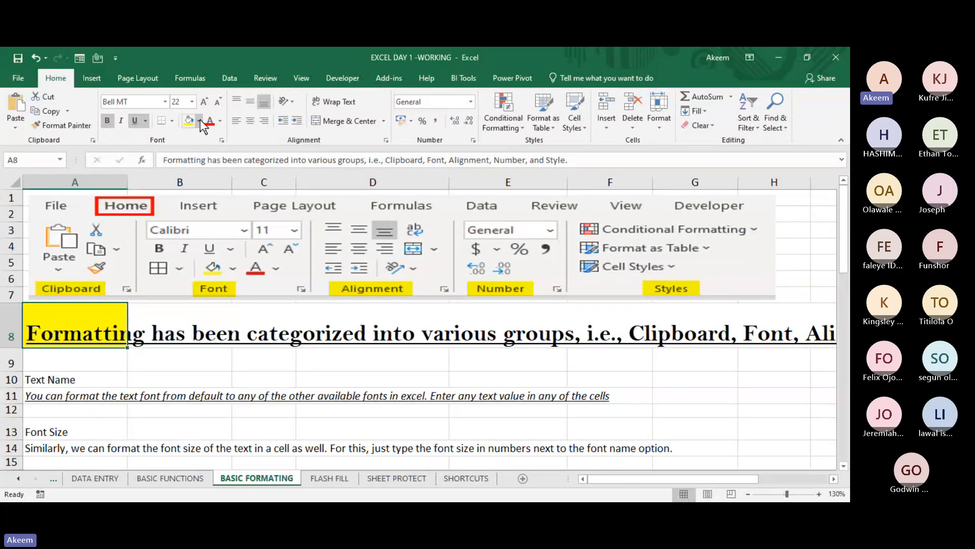
# - Try red and green font colours on the A8 sentence, settle on standard blue, and deselect the cell
pyautogui.click(219, 122)
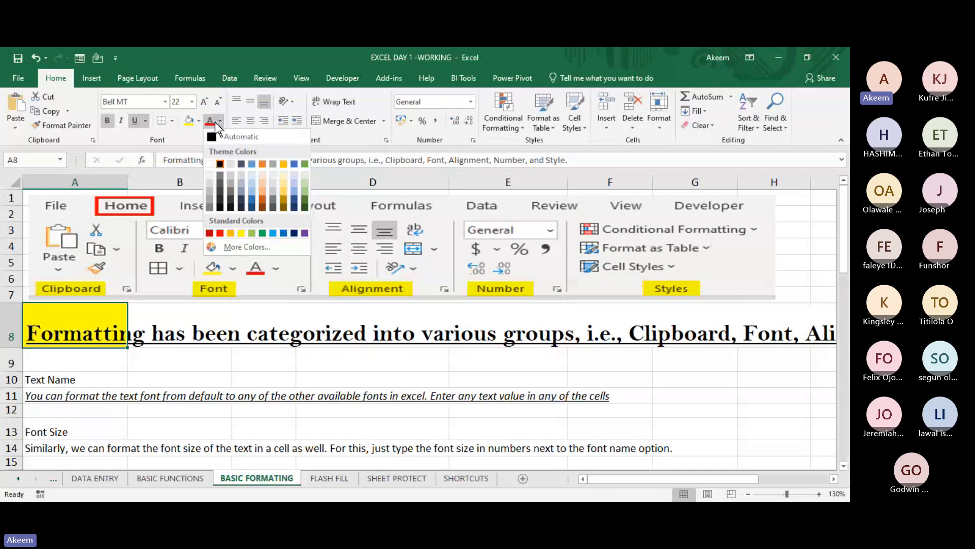
pyautogui.click(209, 120)
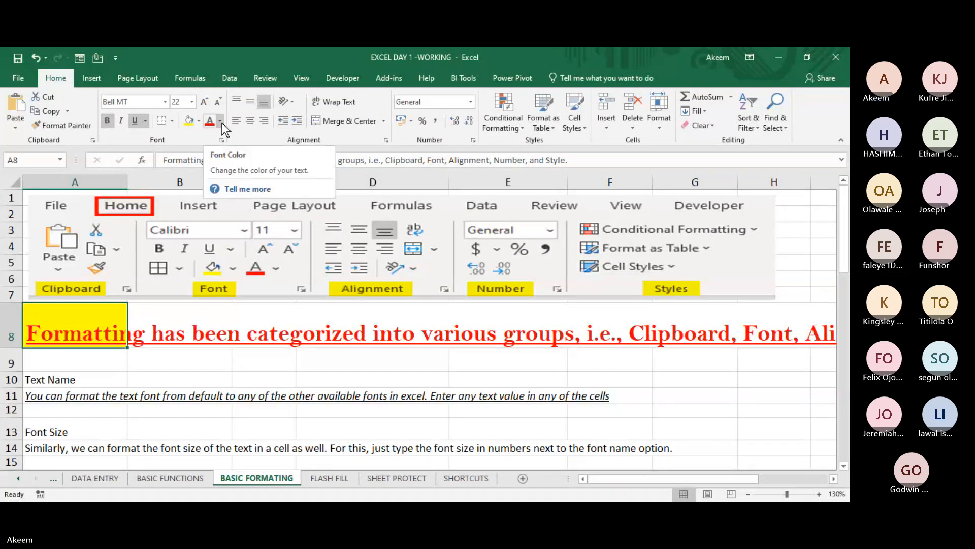
pyautogui.click(222, 126)
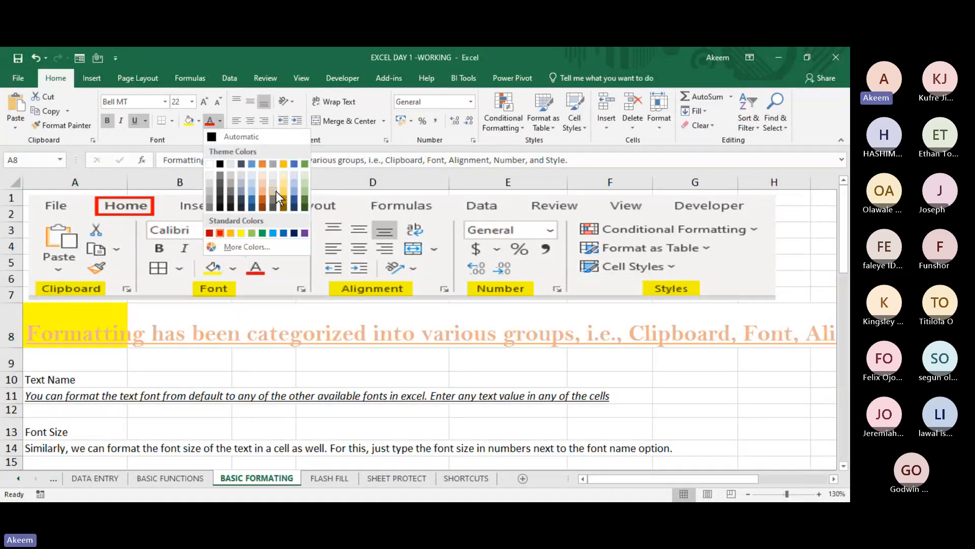
pyautogui.click(306, 166)
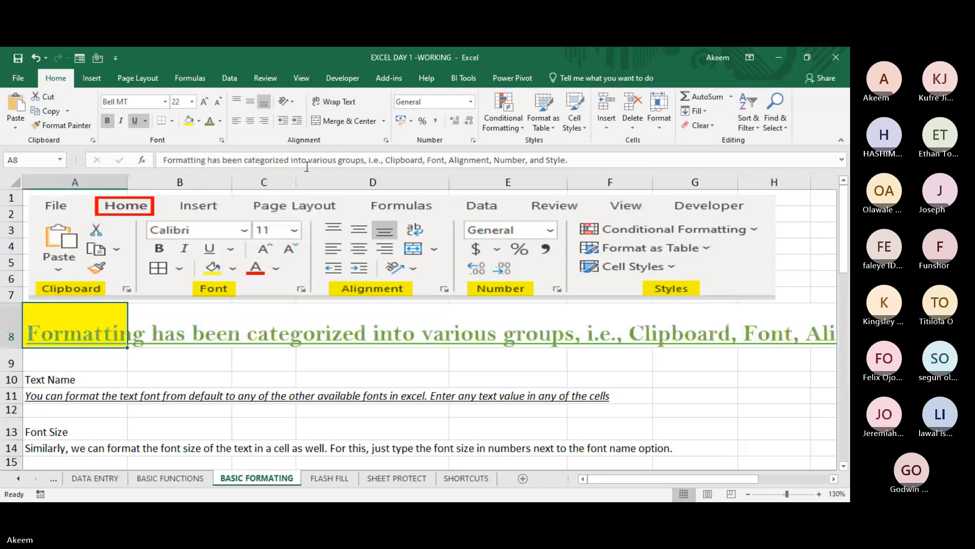
pyautogui.click(220, 122)
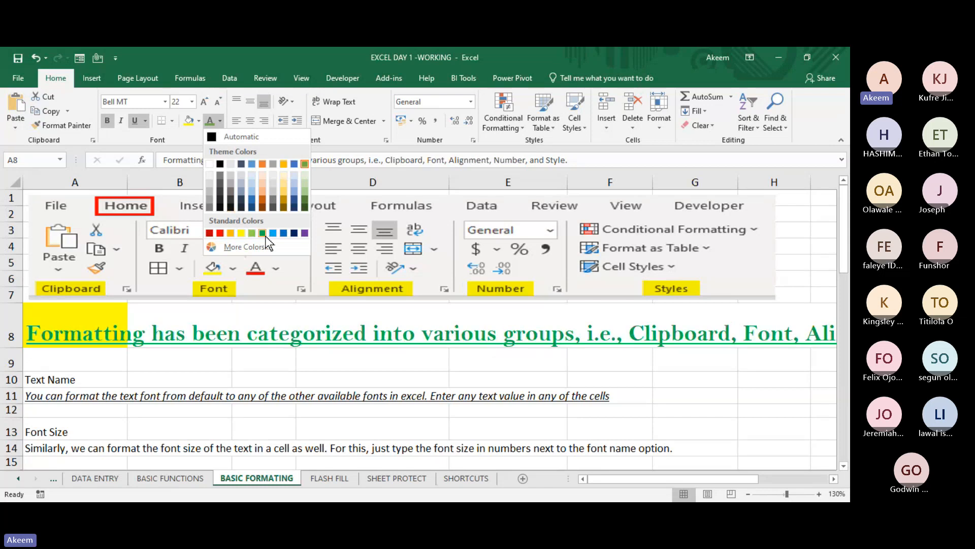
pyautogui.click(283, 234)
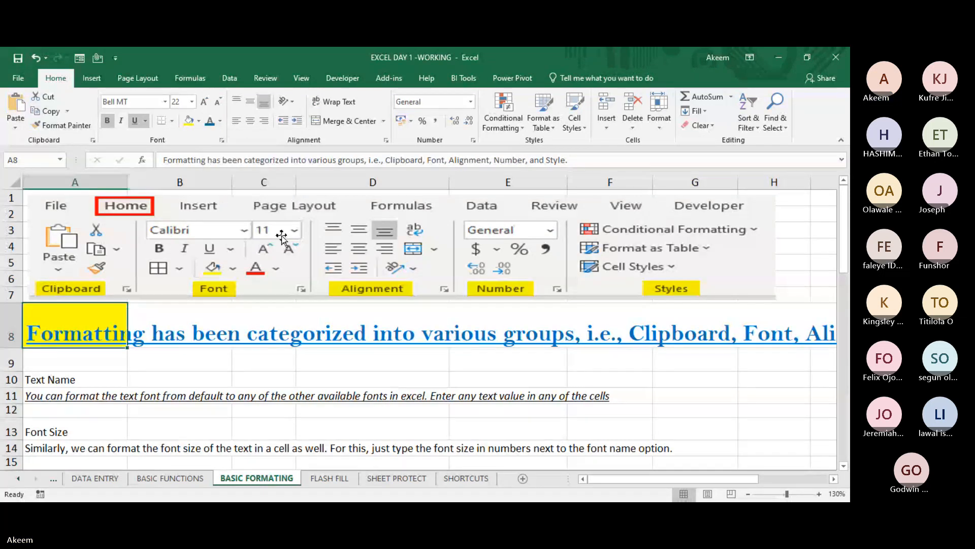
pyautogui.click(239, 356)
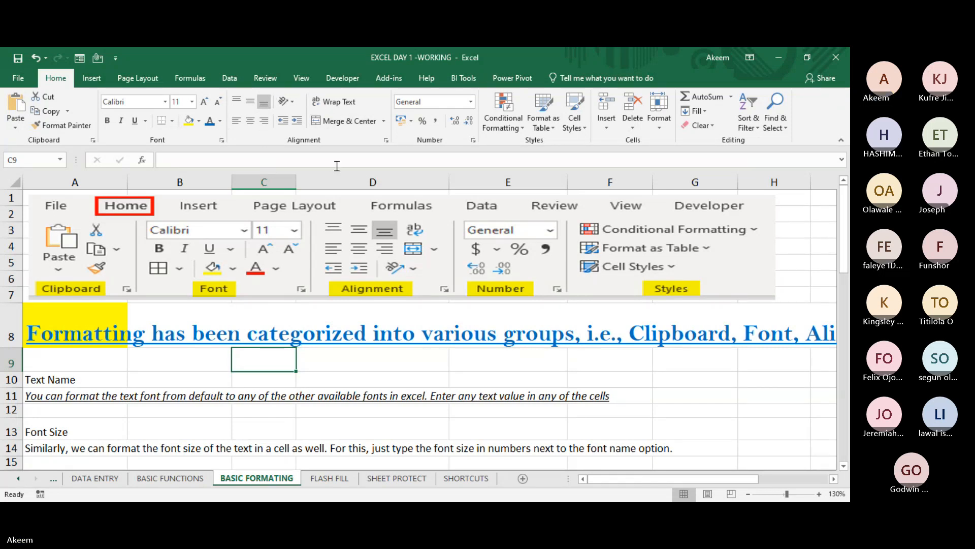
# - Increase the height of row 10, which holds the Text Name heading, to roughly three times its default
pyautogui.click(44, 381)
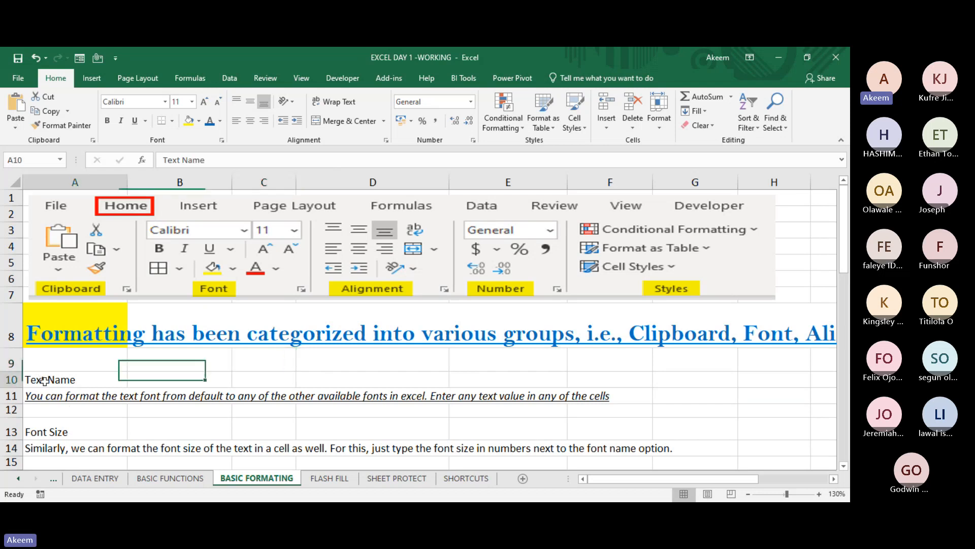
pyautogui.click(50, 398)
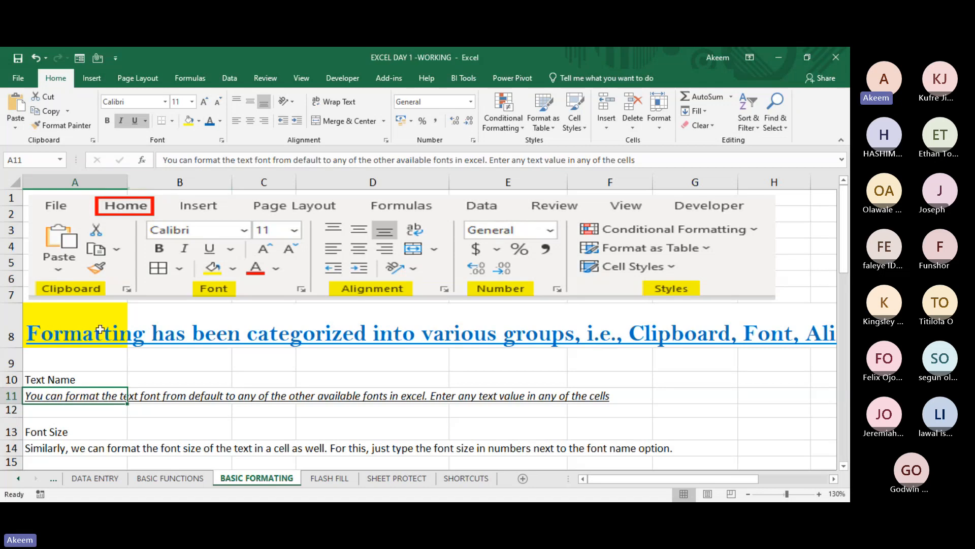
pyautogui.click(69, 380)
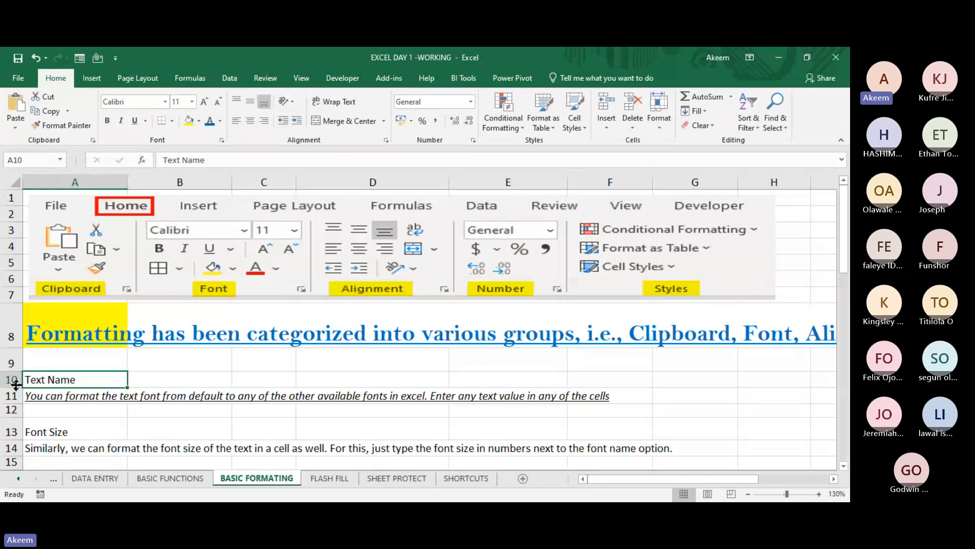
pyautogui.moveTo(12, 388); pyautogui.dragTo(21, 415)
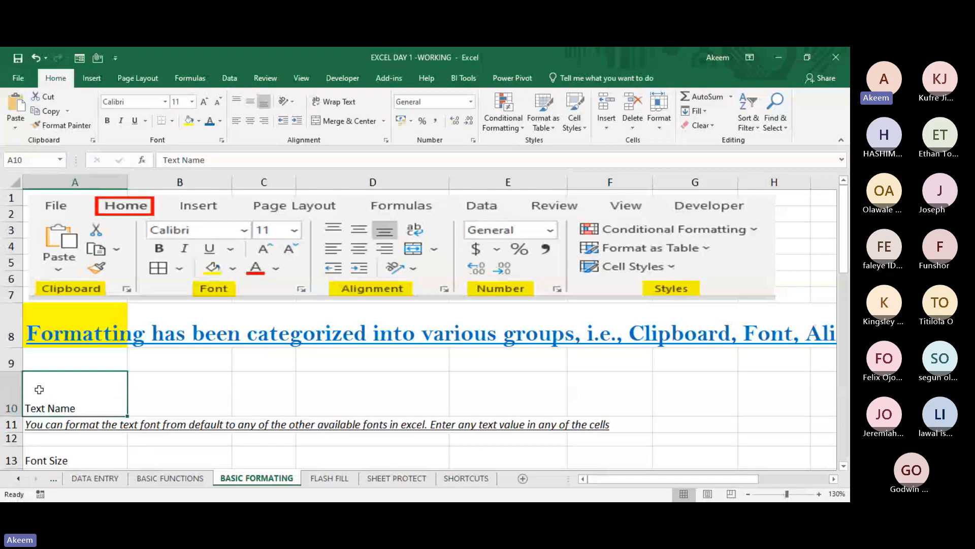
pyautogui.moveTo(16, 414); pyautogui.dragTo(16, 422)
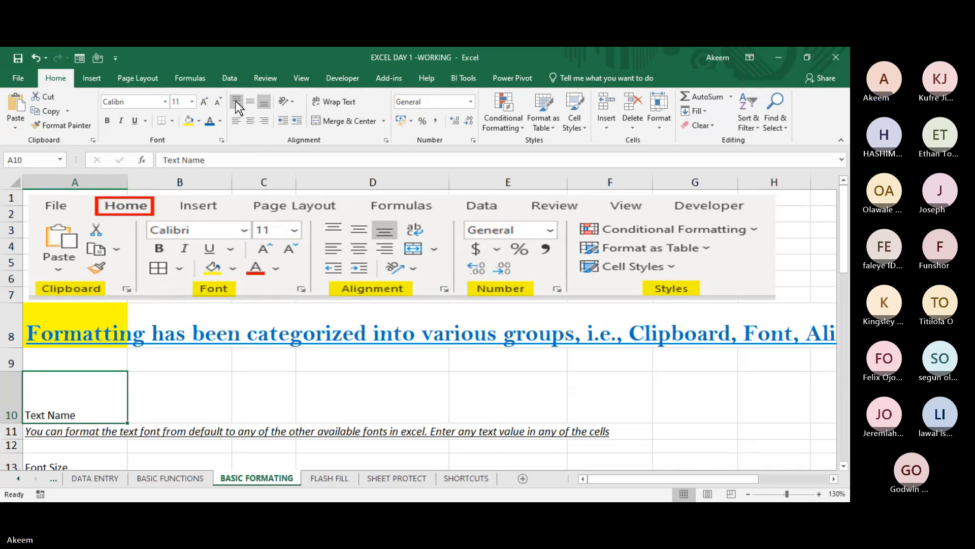
pyautogui.click(196, 367)
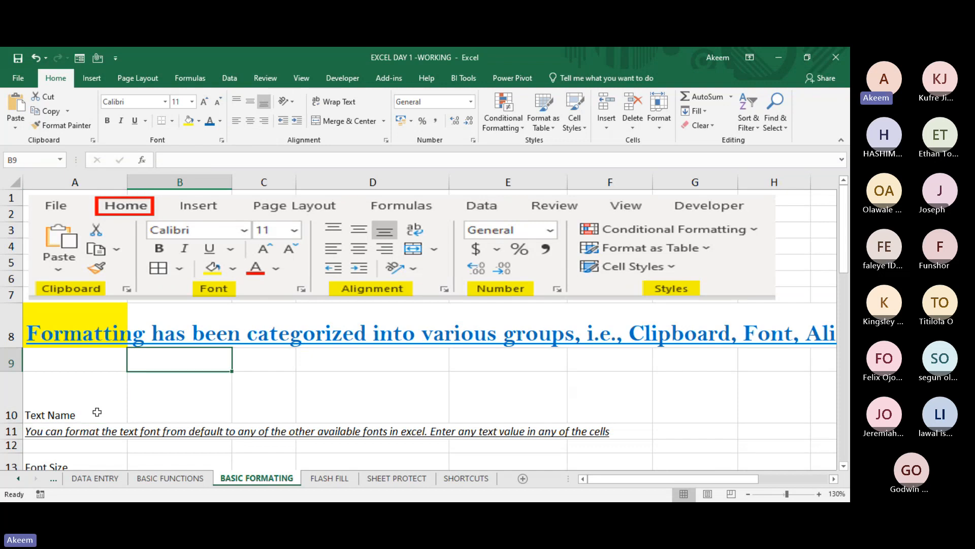
pyautogui.click(76, 412)
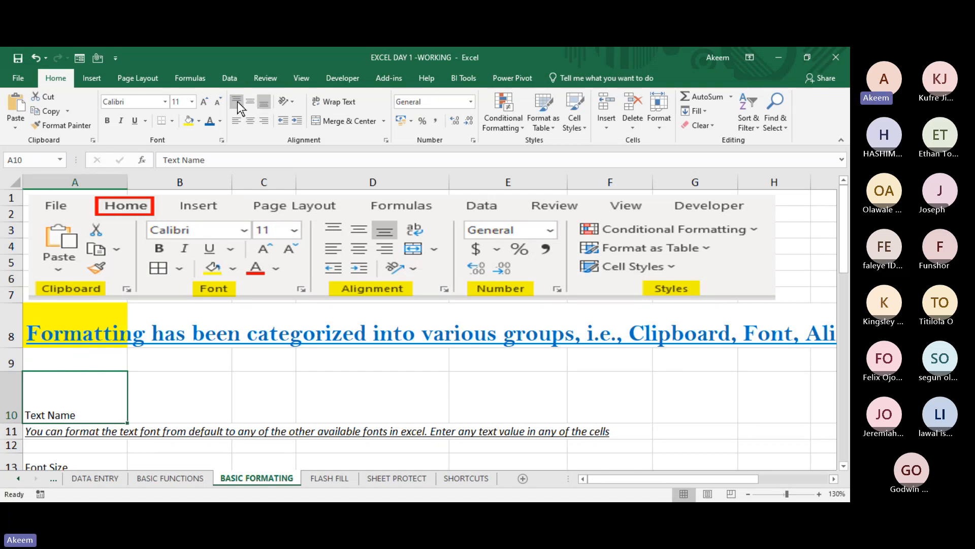
pyautogui.click(178, 380)
pyautogui.click(91, 398)
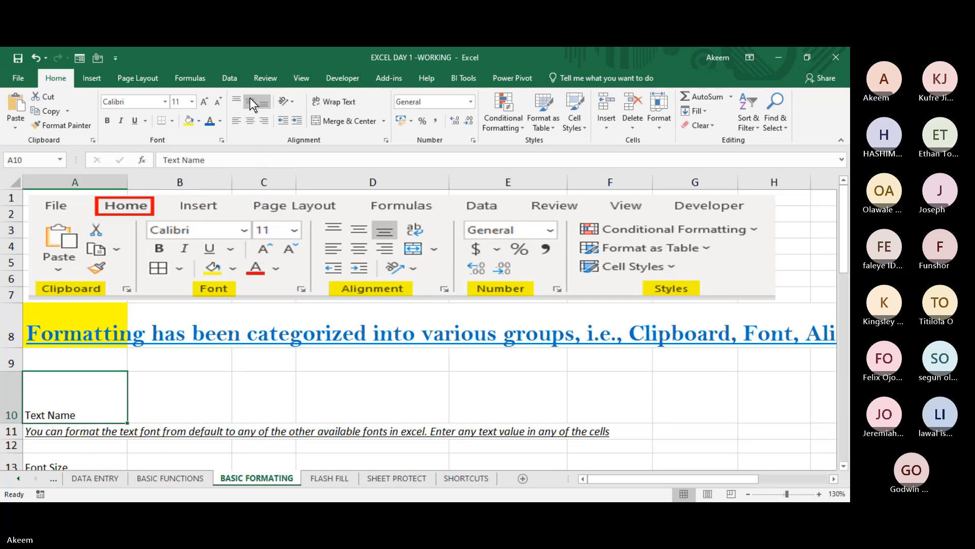
pyautogui.click(163, 419)
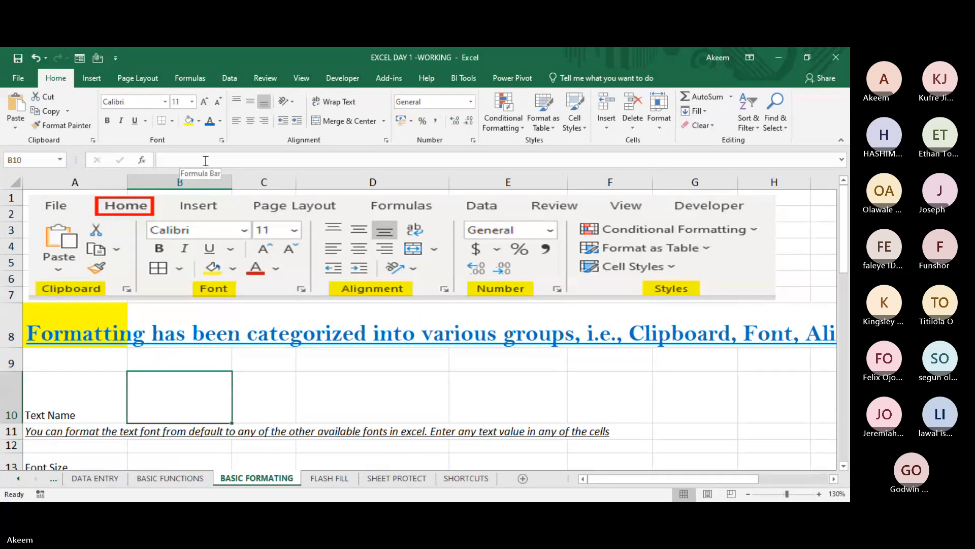
pyautogui.click(293, 386)
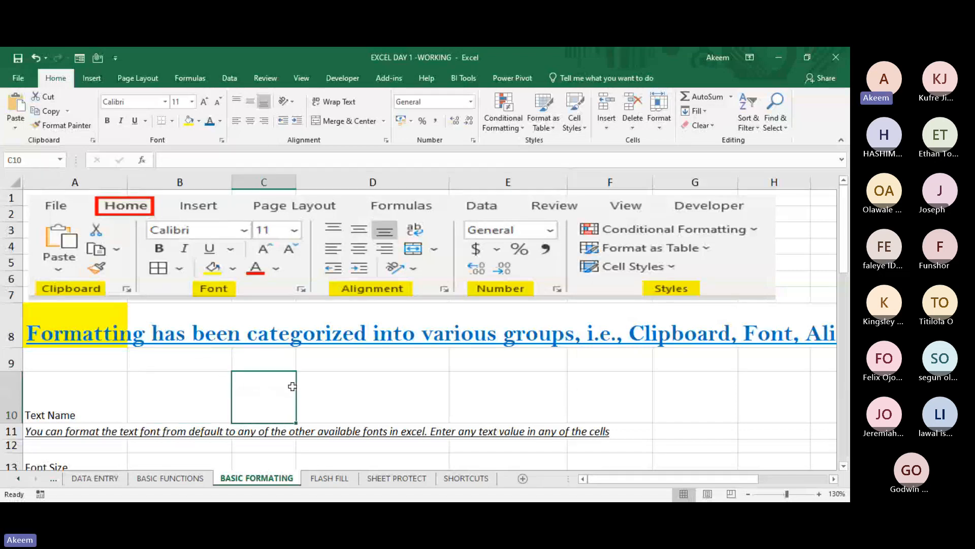
pyautogui.click(190, 396)
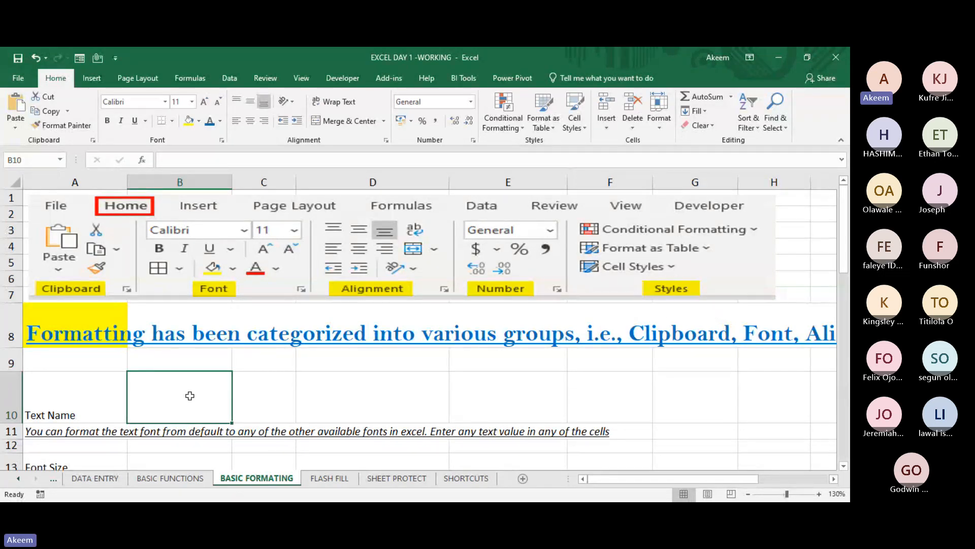
pyautogui.click(273, 389)
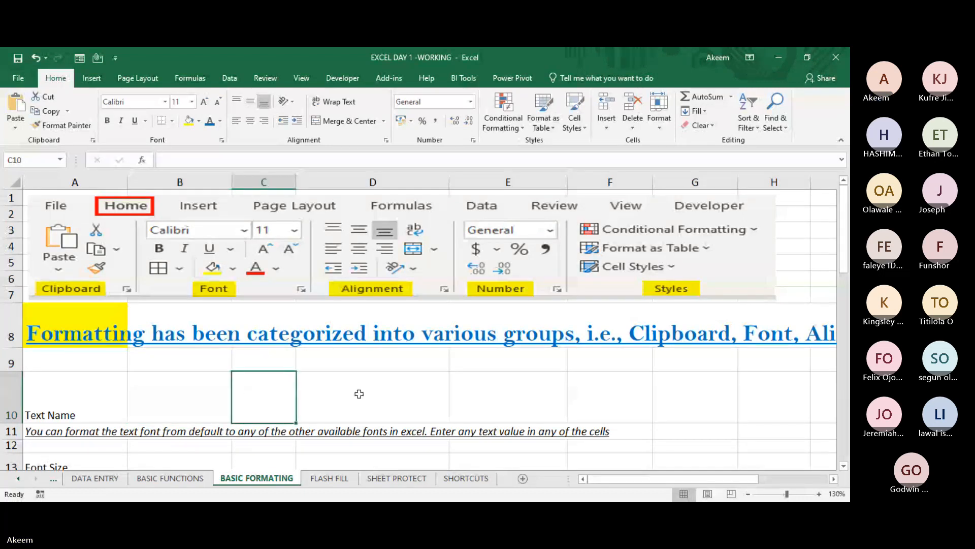
pyautogui.click(337, 389)
pyautogui.click(278, 383)
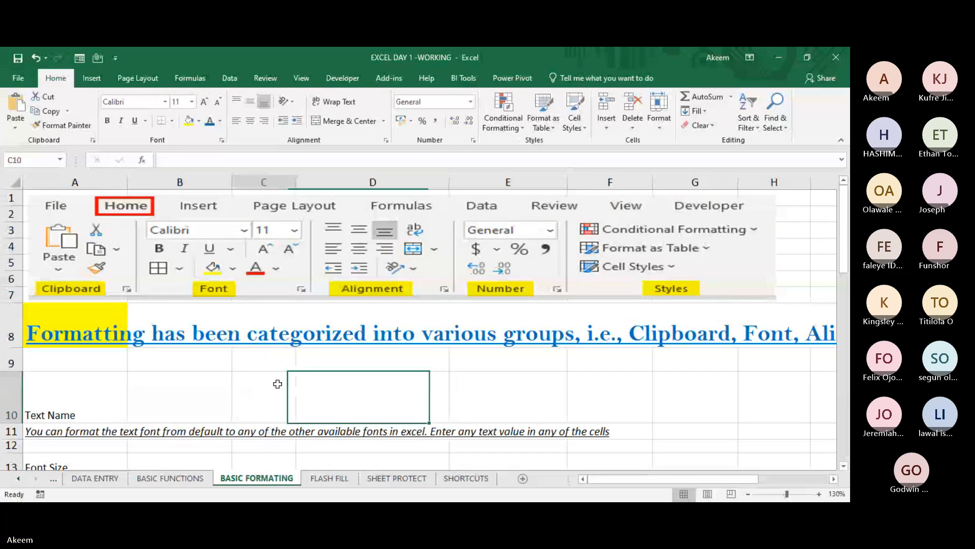
pyautogui.click(223, 380)
pyautogui.click(200, 354)
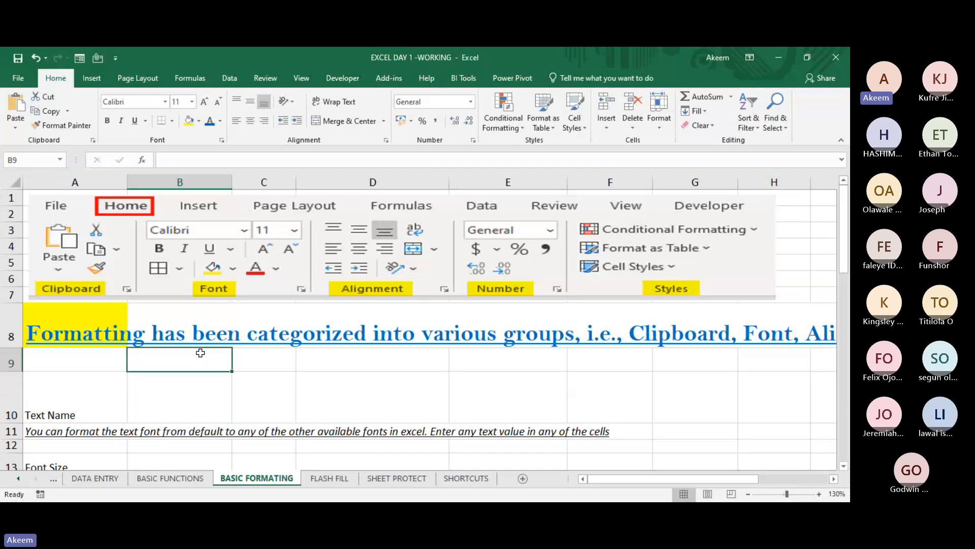
pyautogui.click(171, 407)
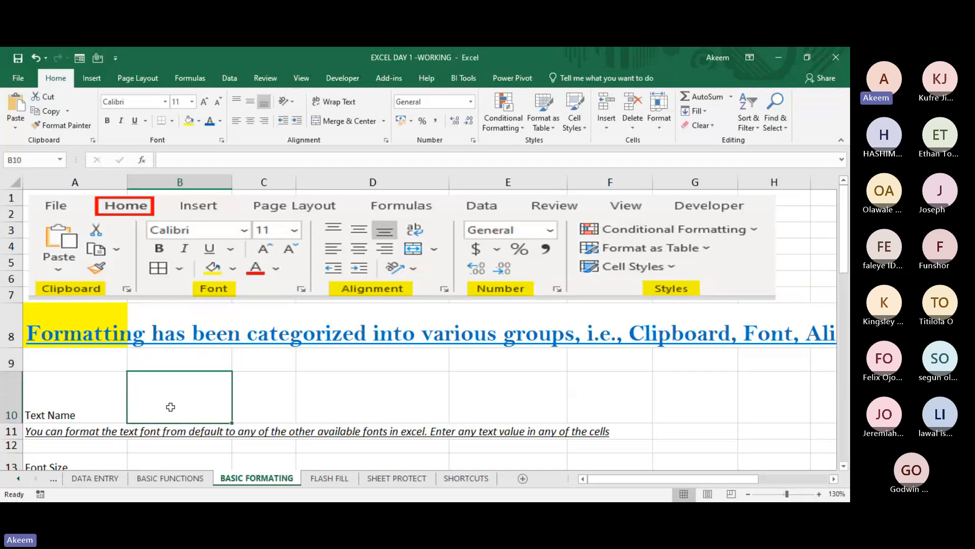
pyautogui.click(85, 440)
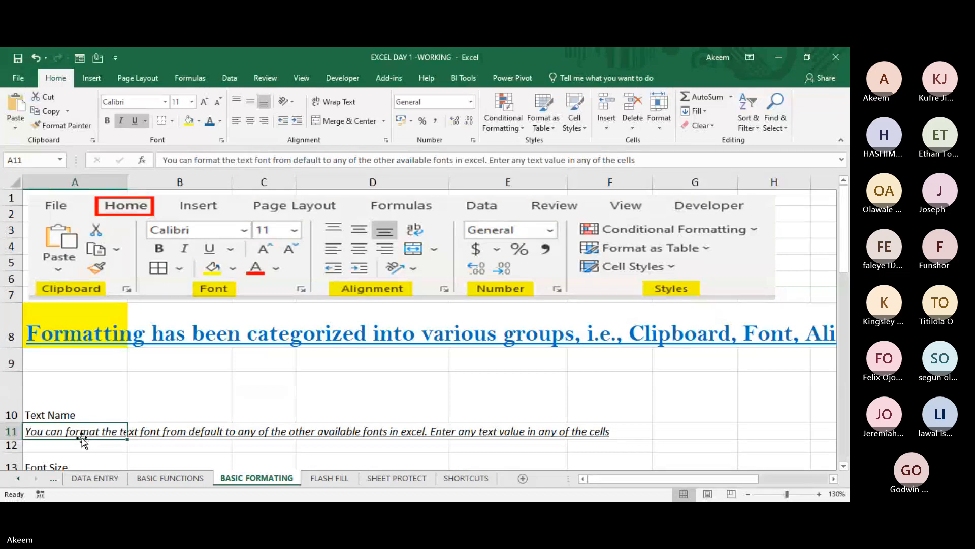
pyautogui.click(144, 406)
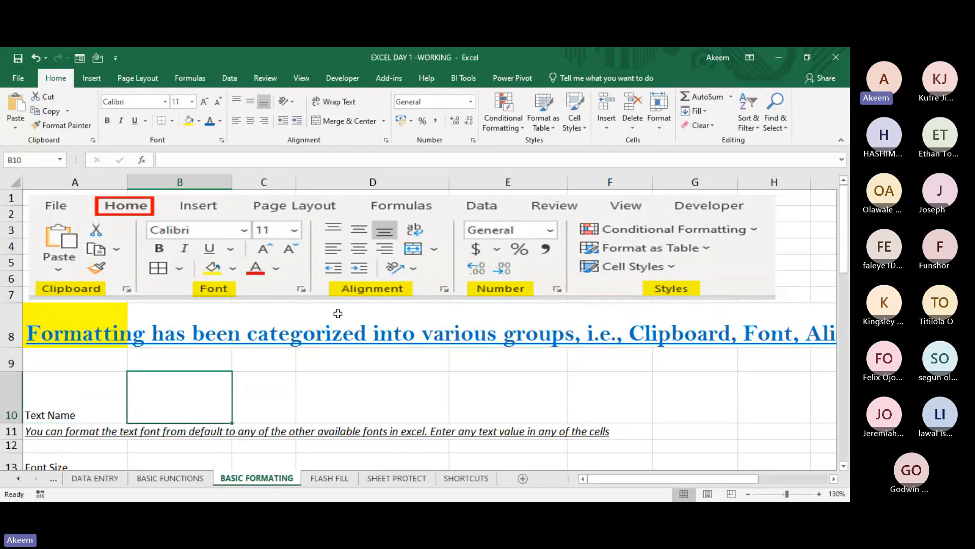
pyautogui.click(166, 354)
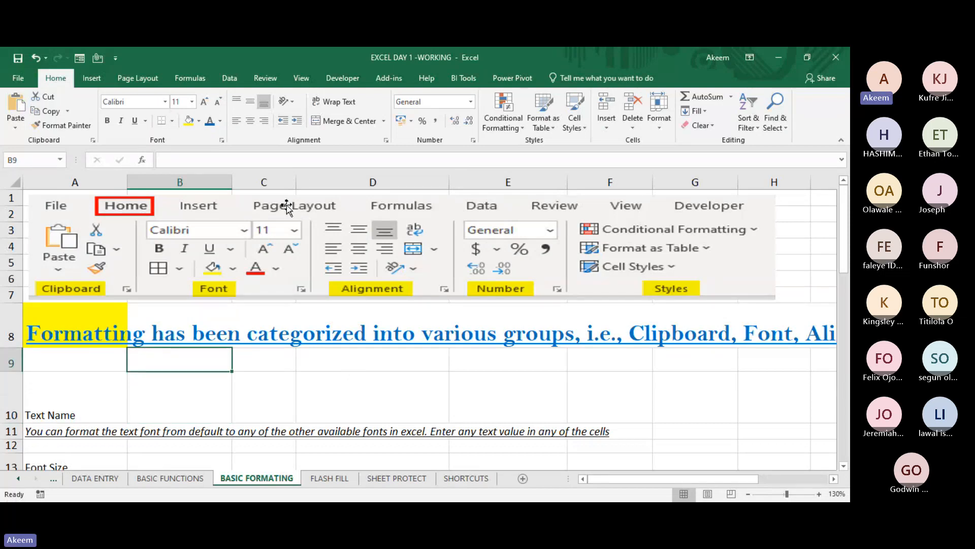
pyautogui.click(258, 390)
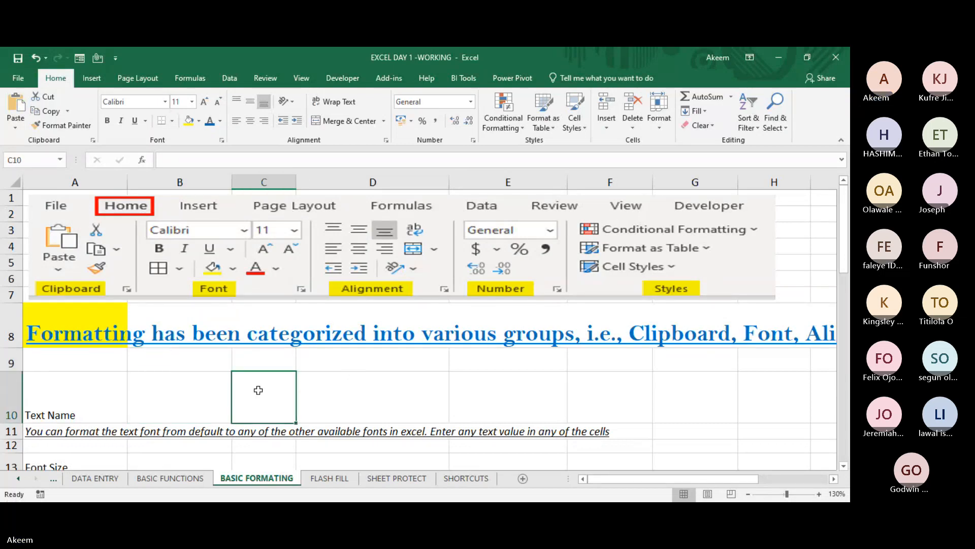
pyautogui.click(172, 393)
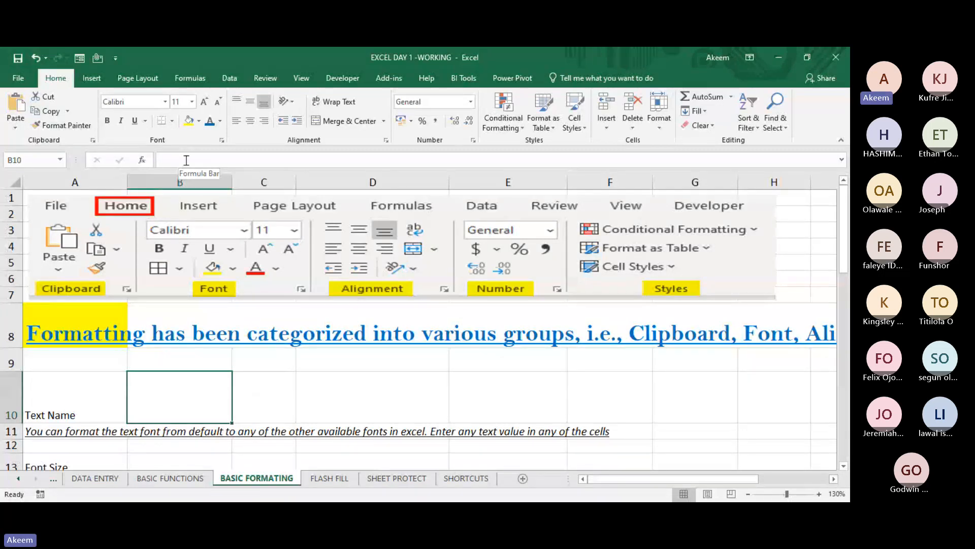
pyautogui.click(217, 356)
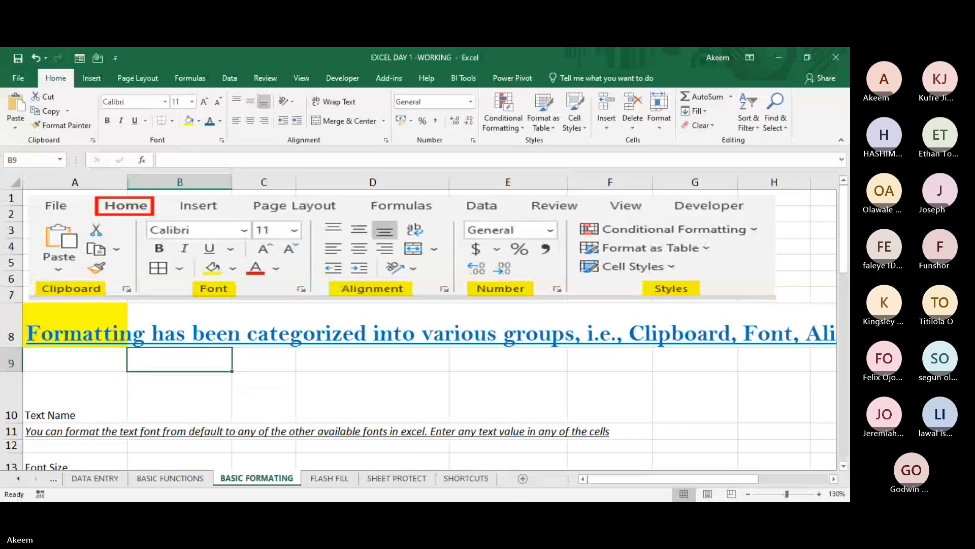
pyautogui.hotkey('alt', 'Tab')
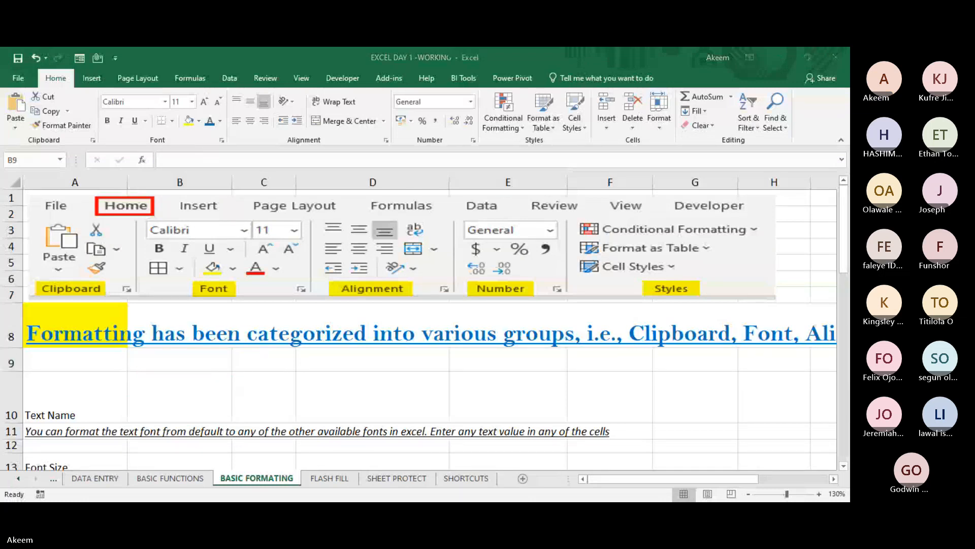
pyautogui.hotkey('alt', 'Tab')
pyautogui.click(371, 383)
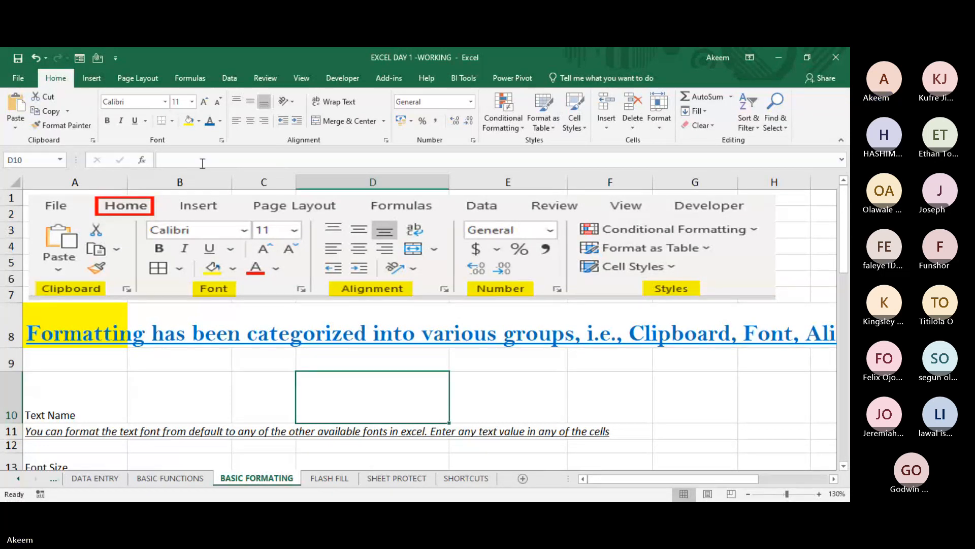
pyautogui.click(171, 406)
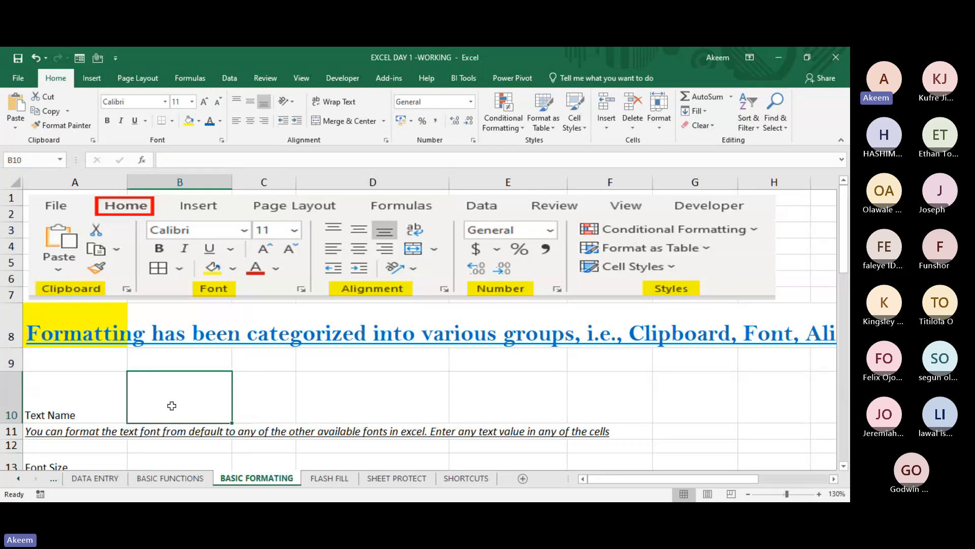
# - Start an entry in B11 on the FLASH FILL sheet, erase it, and return to the BASIC FORMATING sheet
pyautogui.click(328, 477)
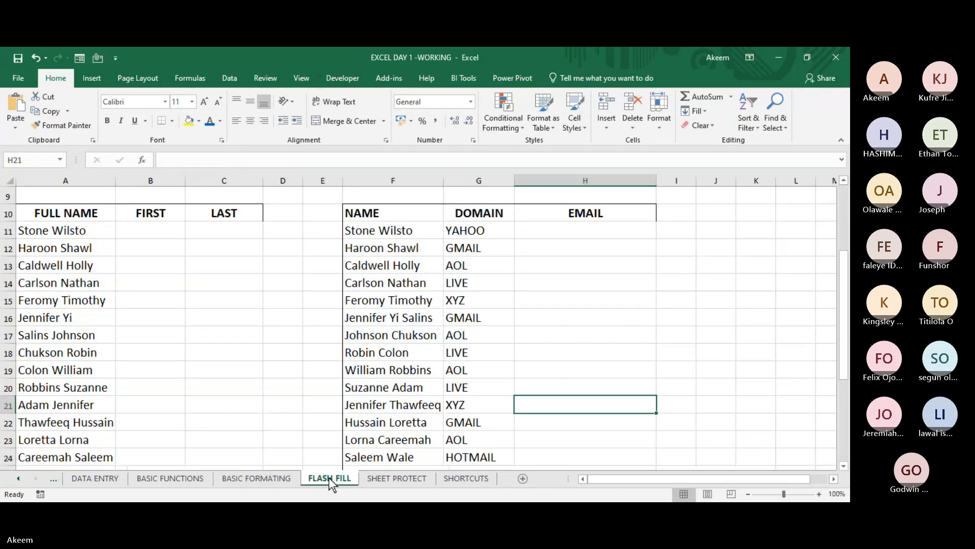
pyautogui.click(172, 238)
pyautogui.write('s')
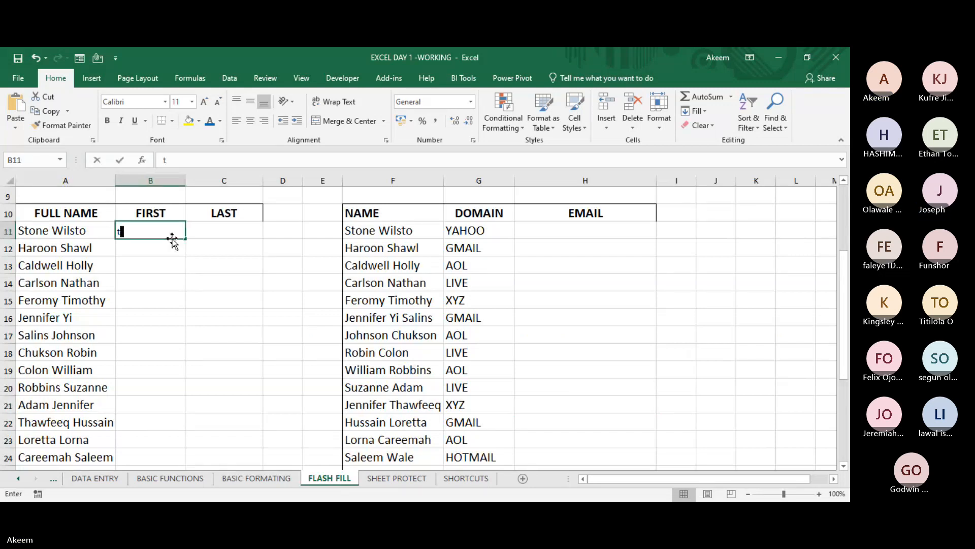
pyautogui.press('BackSpace')
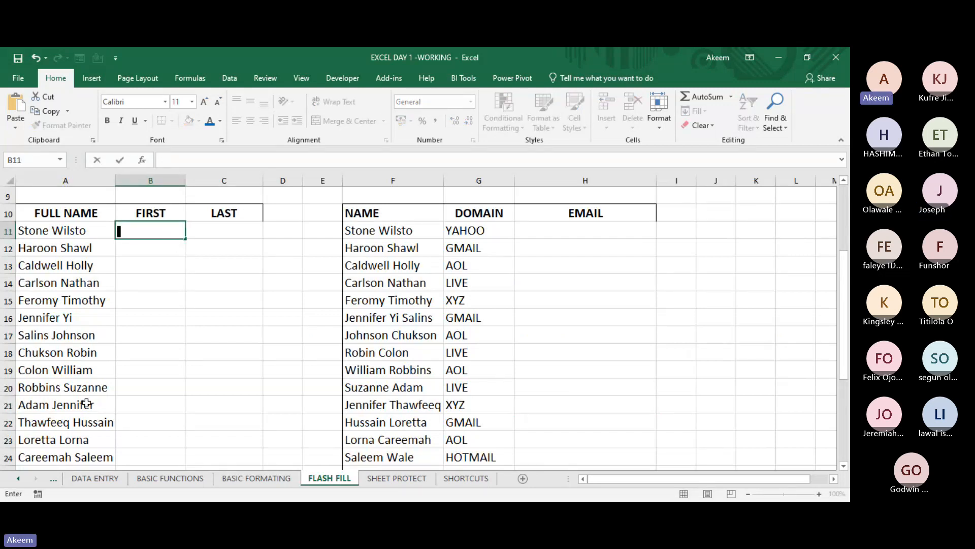
pyautogui.click(254, 475)
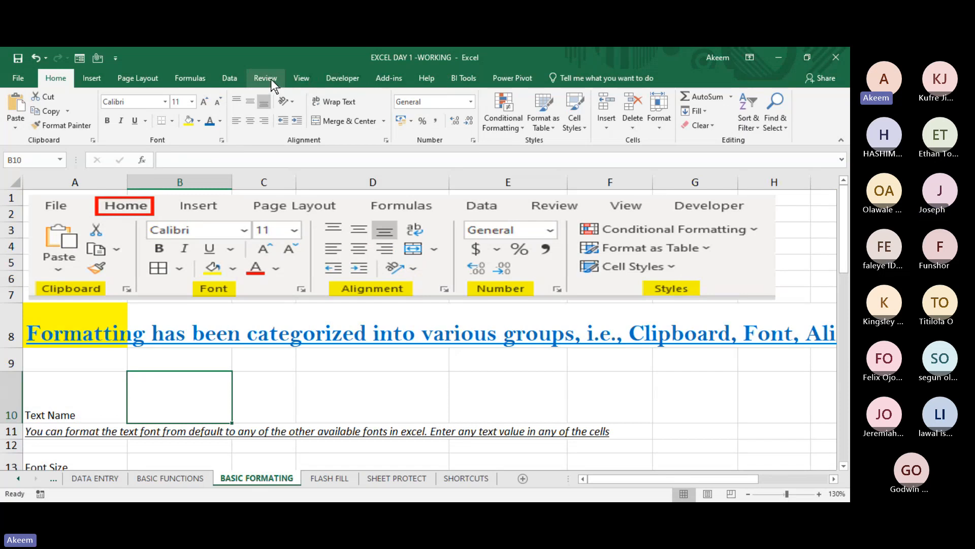
pyautogui.click(300, 79)
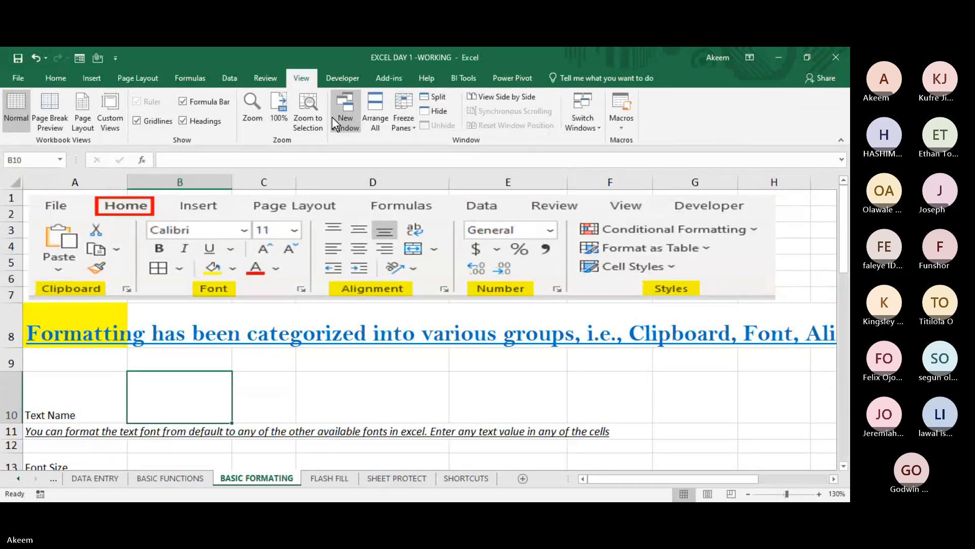
pyautogui.click(269, 75)
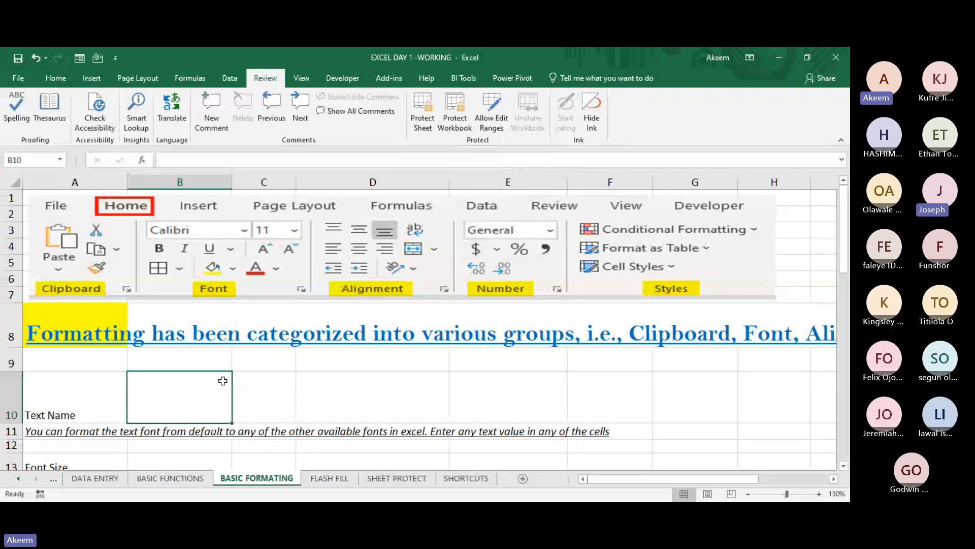
pyautogui.click(323, 367)
pyautogui.click(189, 383)
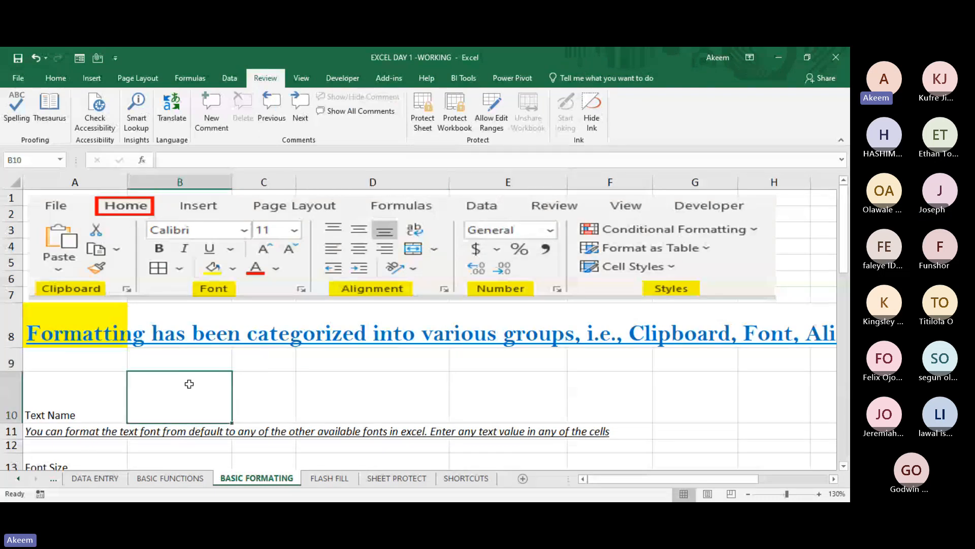
pyautogui.write('t')
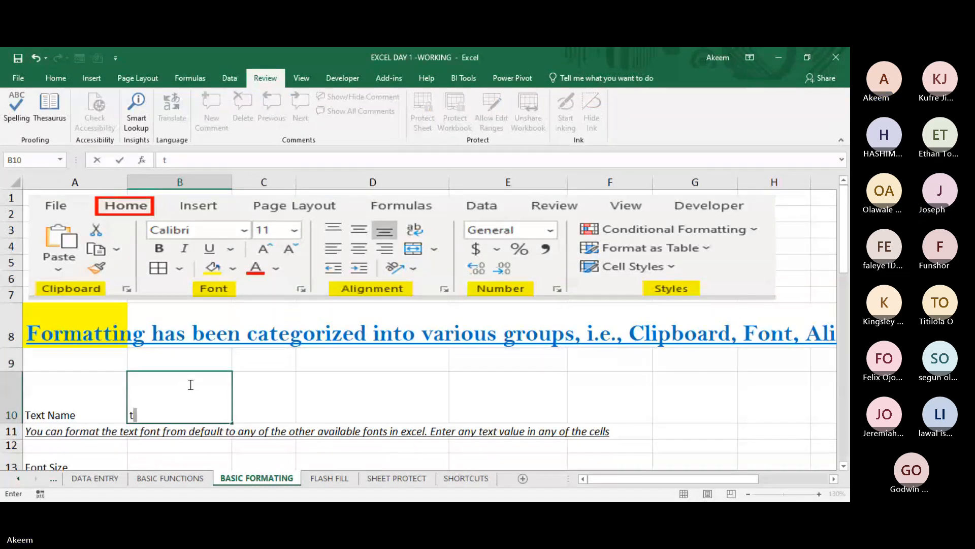
pyautogui.press('BackSpace')
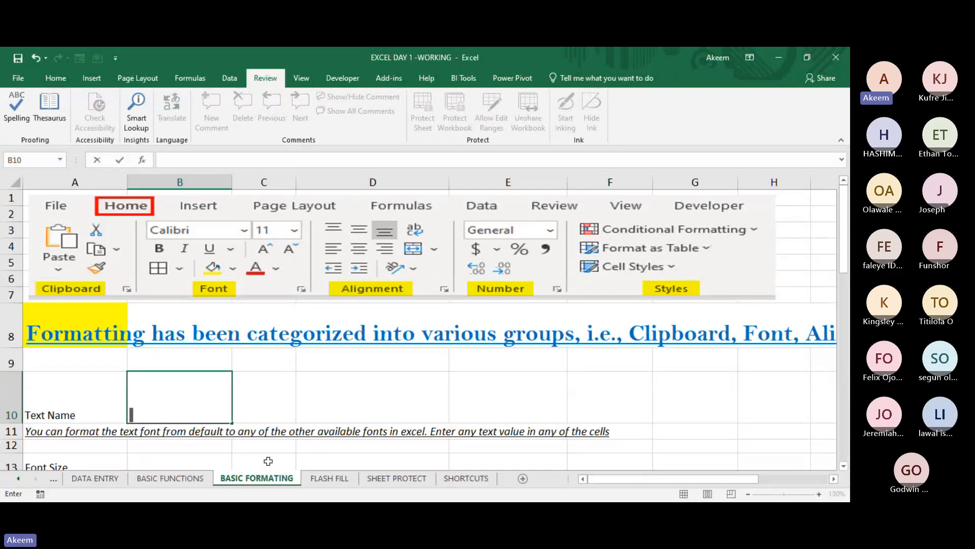
pyautogui.click(266, 356)
# - Top-align the Text Name heading in cell A10
pyautogui.click(67, 414)
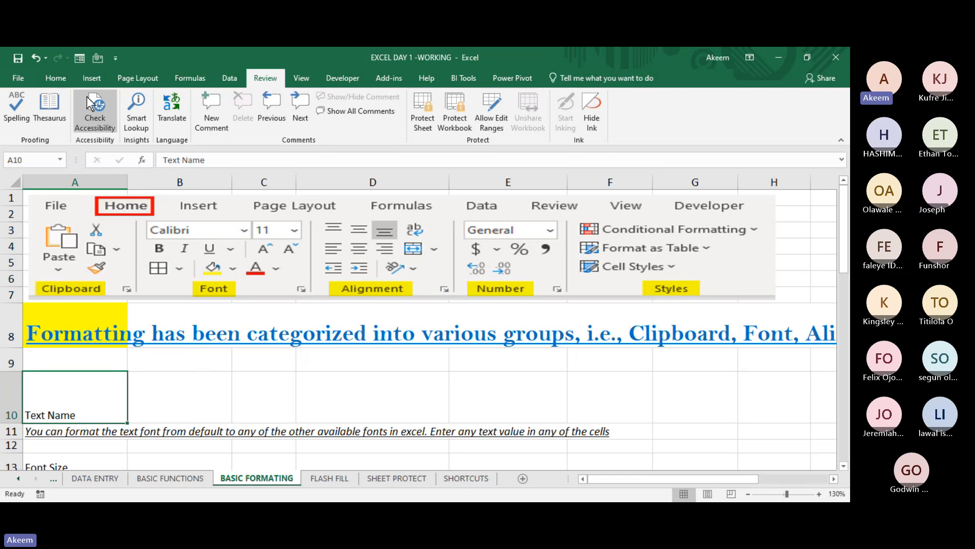
pyautogui.click(57, 79)
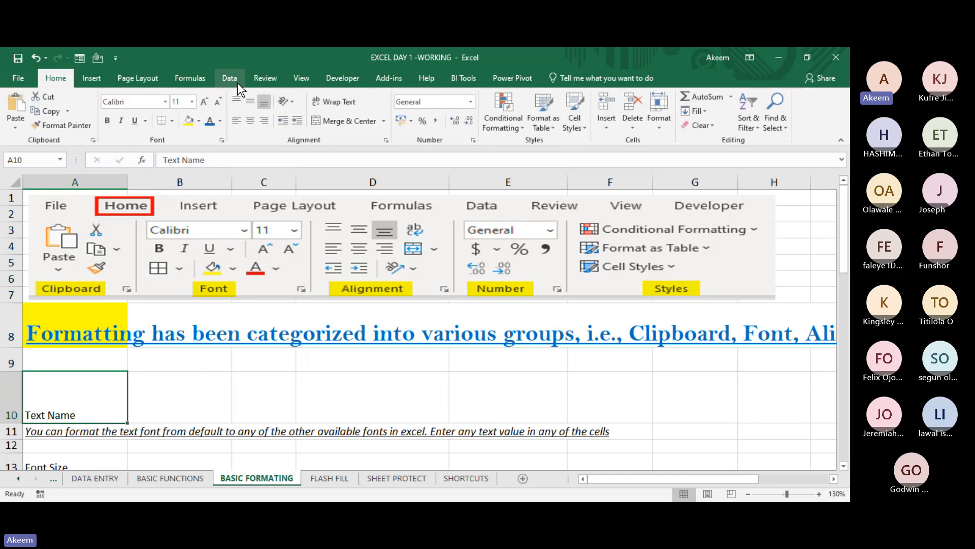
pyautogui.click(241, 98)
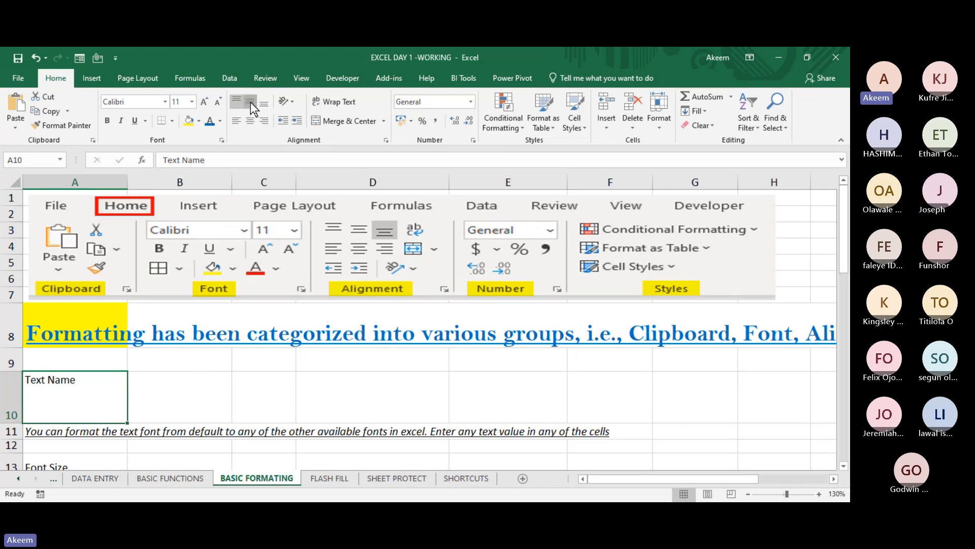
# - Try middle, bottom and top vertical alignment on the Text Name heading in A10, ending with bottom alignment
pyautogui.click(251, 102)
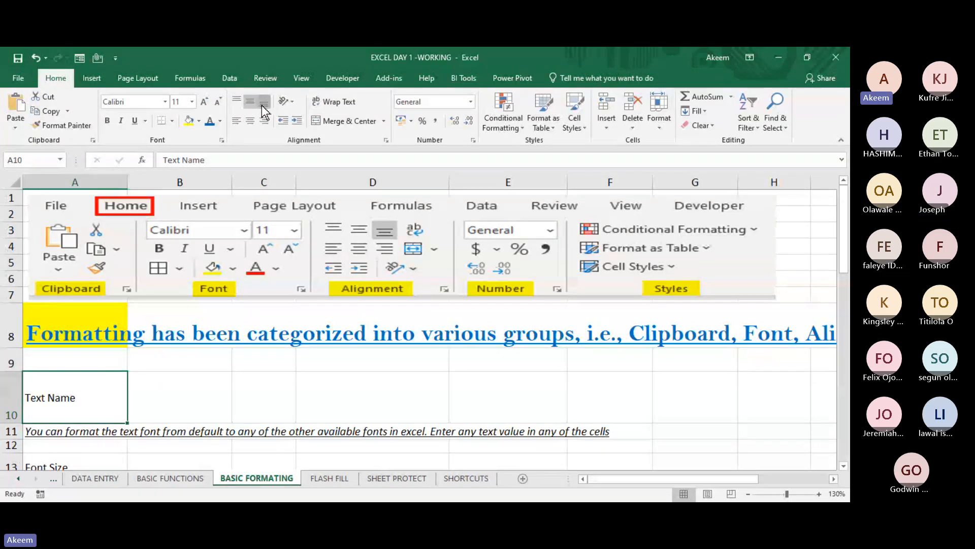
pyautogui.click(264, 104)
pyautogui.click(237, 101)
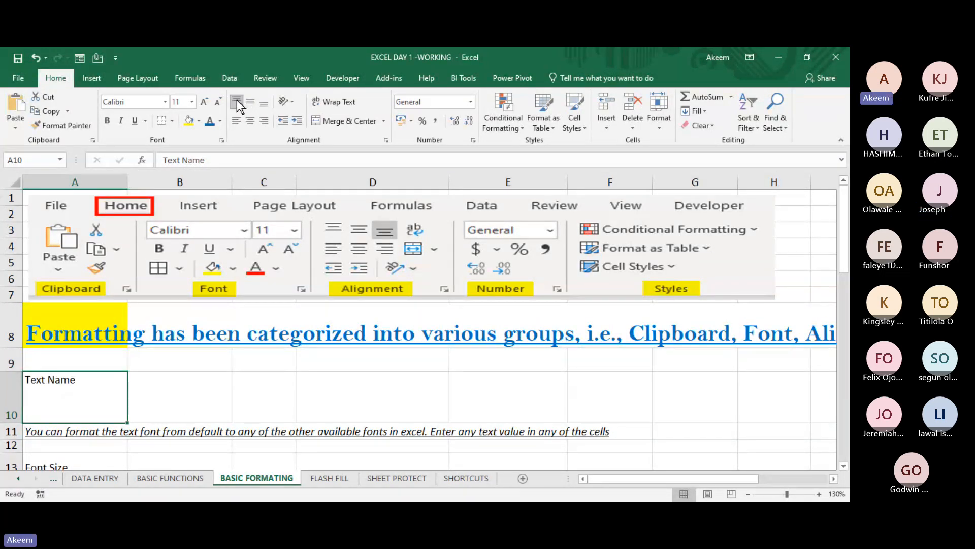
pyautogui.click(251, 105)
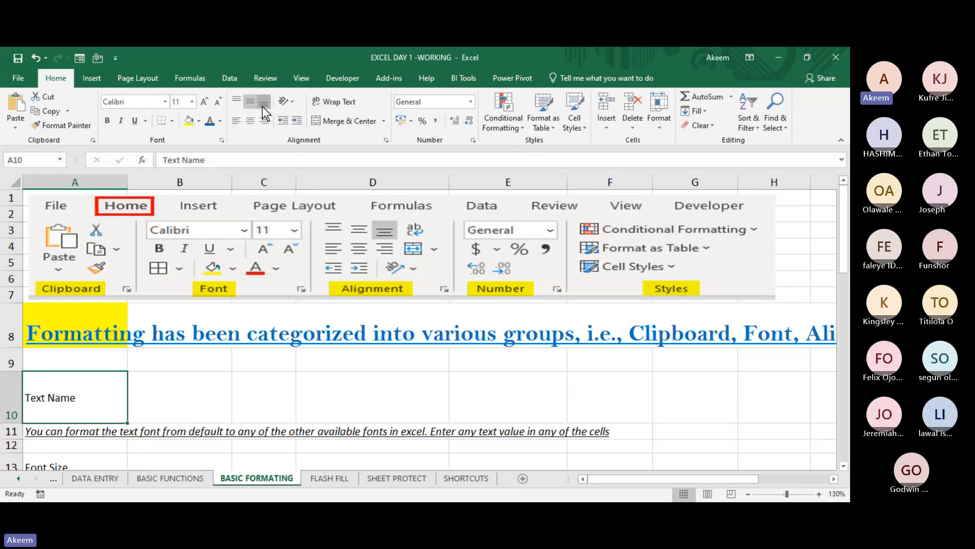
pyautogui.click(264, 107)
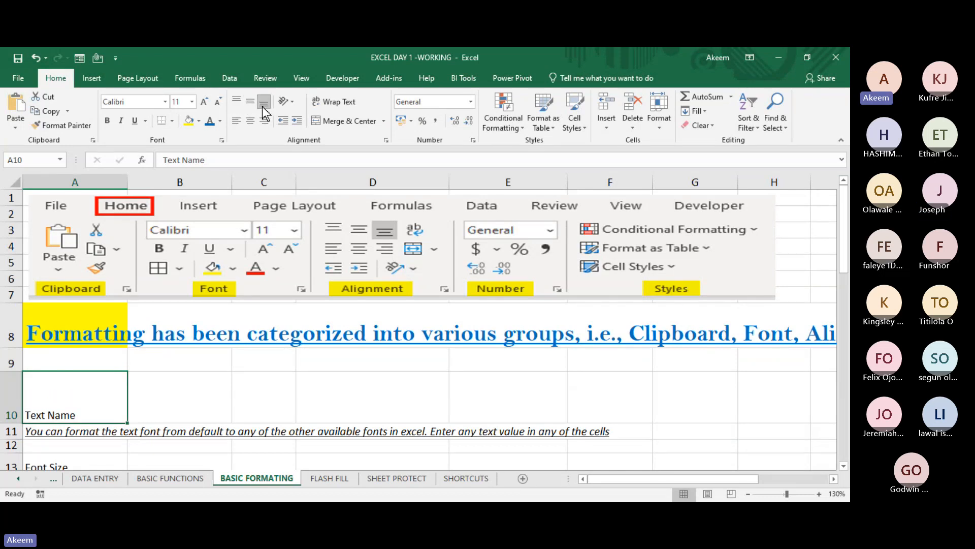
# - Try left, centre and right horizontal alignment on the Text Name heading in A10
pyautogui.click(235, 121)
pyautogui.click(248, 121)
pyautogui.click(265, 122)
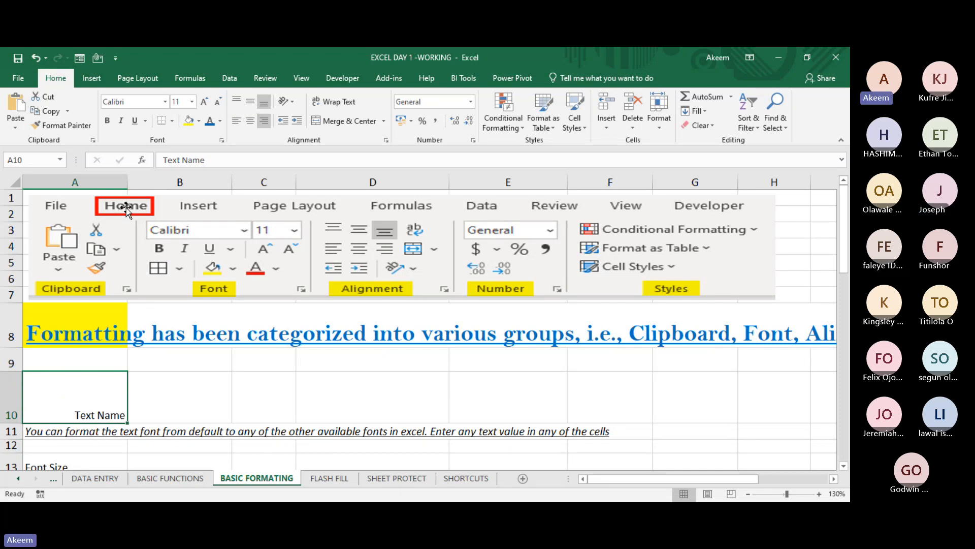
# - Widen column A by nearly half and try centre and left alignment on the Text Name heading
pyautogui.moveTo(126, 179); pyautogui.dragTo(173, 179)
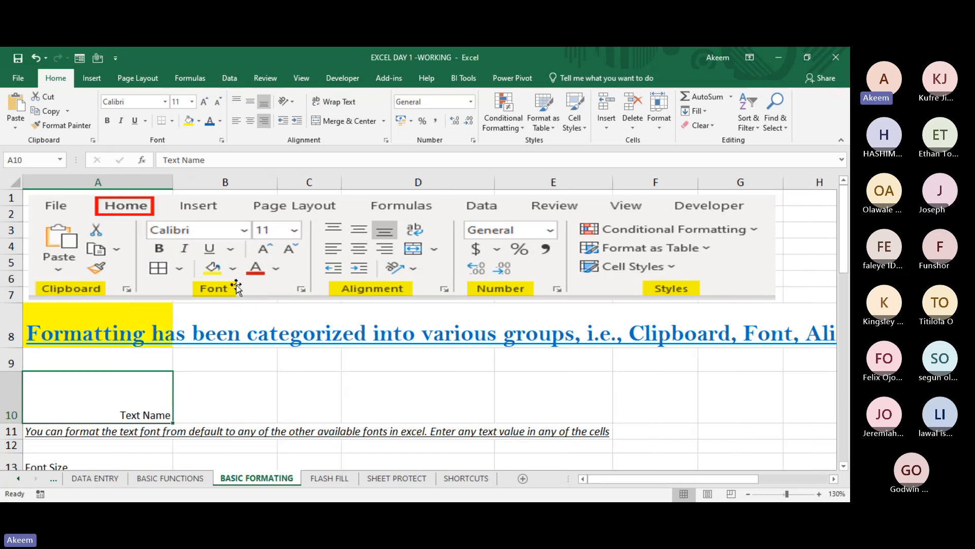
pyautogui.click(251, 125)
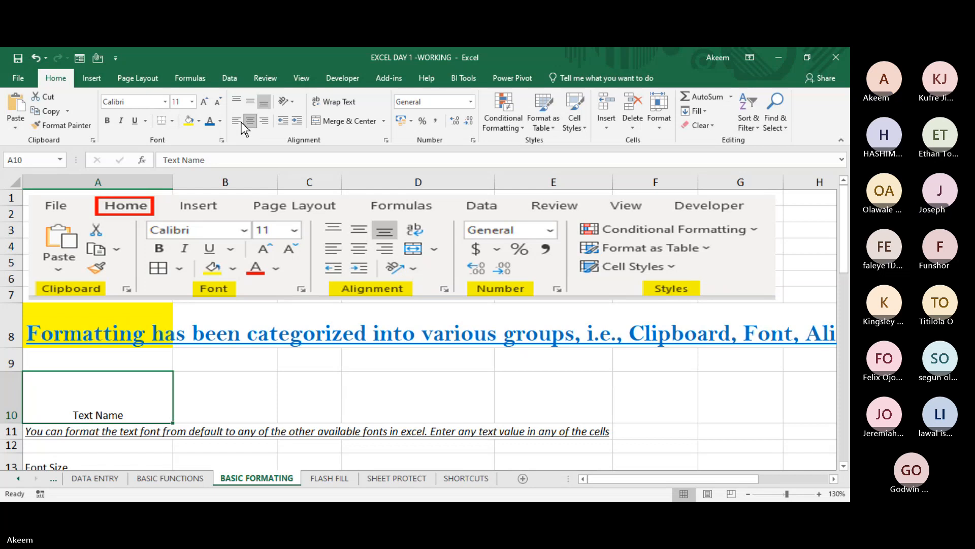
pyautogui.click(238, 122)
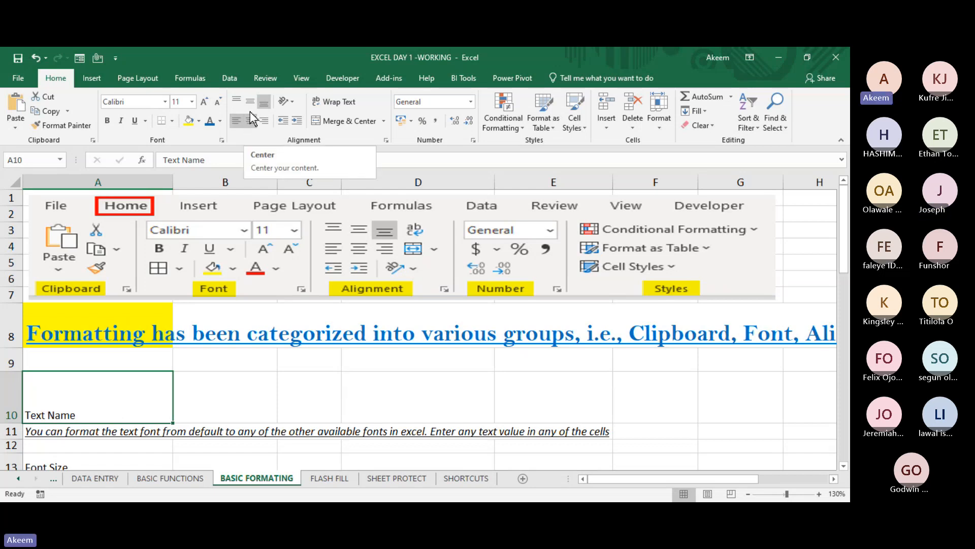
# - Try middle-centre and bottom-right placement of the Text Name heading within A10
pyautogui.click(252, 103)
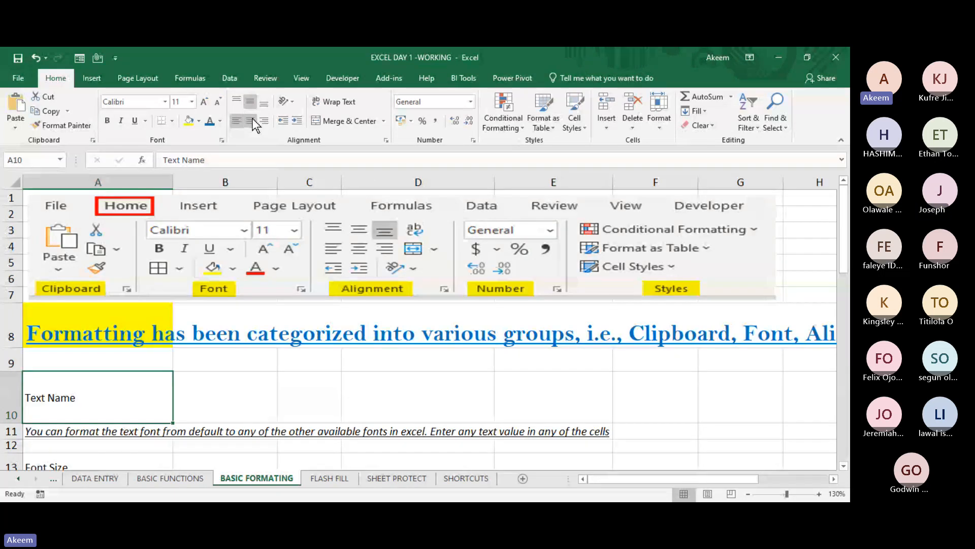
pyautogui.click(252, 118)
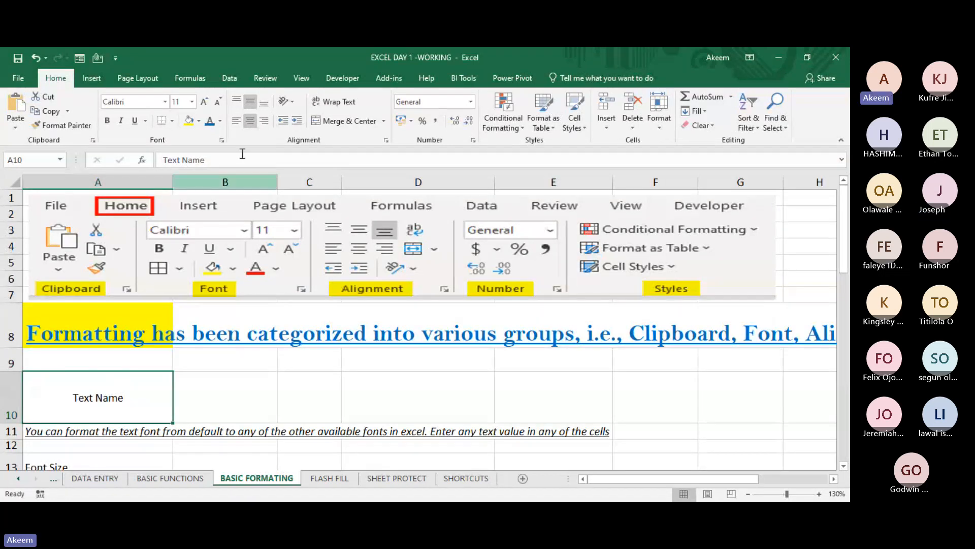
pyautogui.click(264, 104)
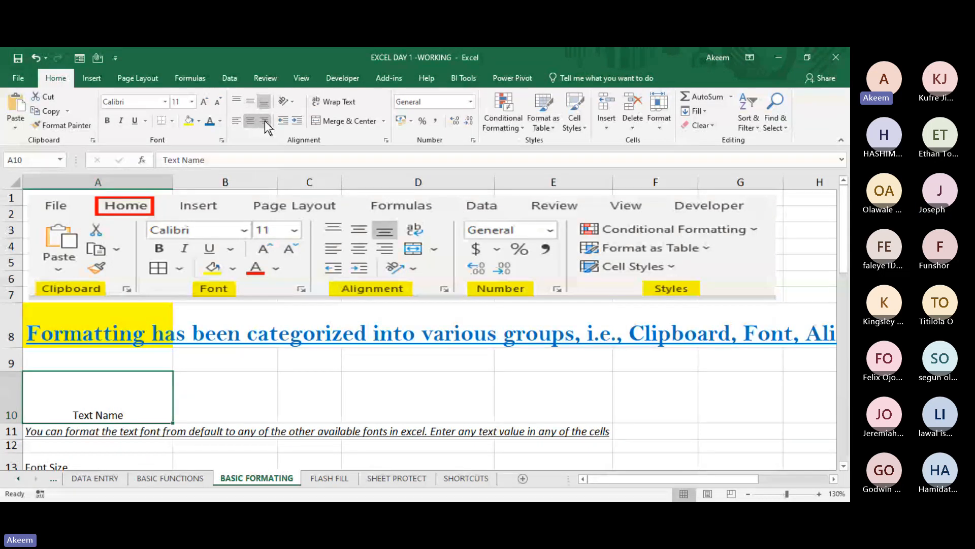
pyautogui.click(265, 122)
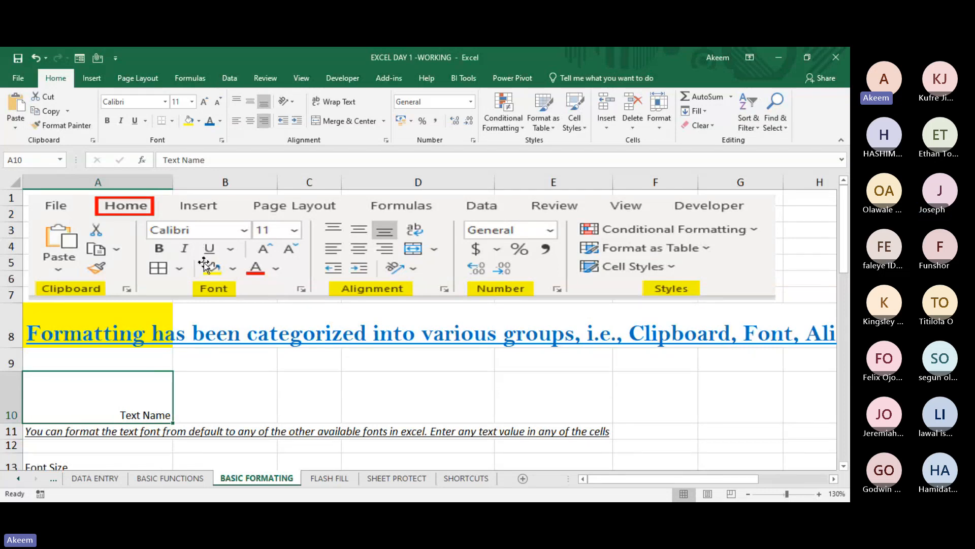
# - Try top-left placement of the Text Name heading in A10 and settle on middle vertical and centre horizontal alignment
pyautogui.click(236, 102)
pyautogui.click(237, 120)
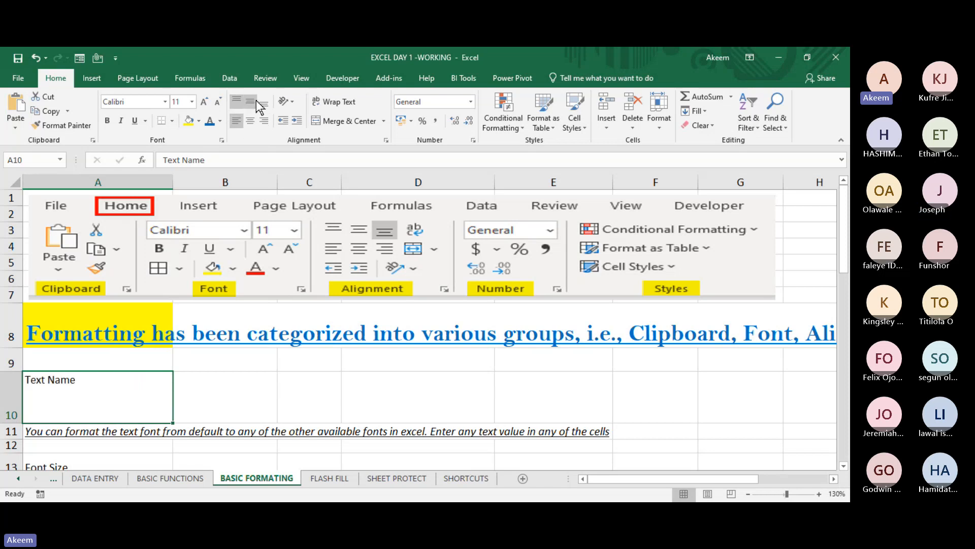
pyautogui.click(250, 102)
pyautogui.click(250, 121)
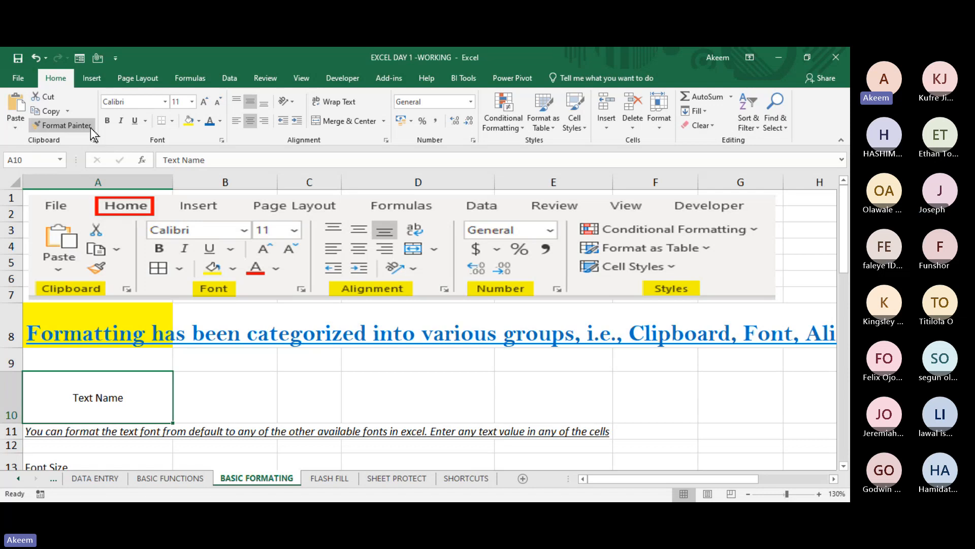
# - Make the Text Name heading in A10 bold with a blue font colour and a yellow cell fill
pyautogui.click(107, 121)
pyautogui.click(134, 121)
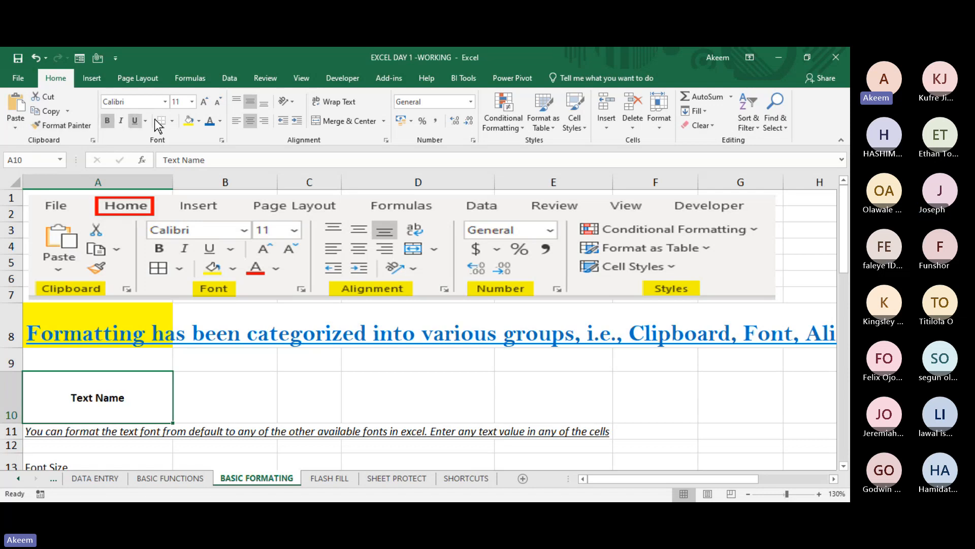
pyautogui.click(210, 120)
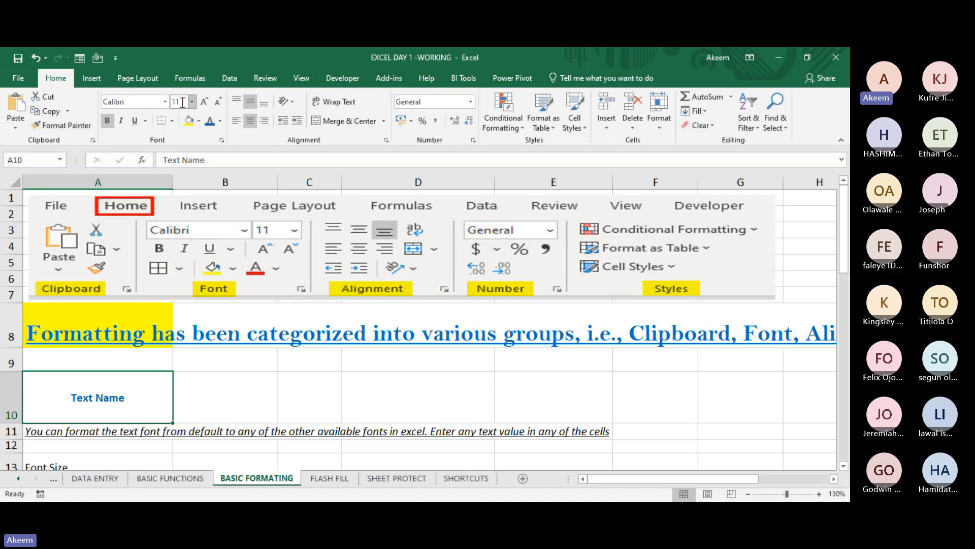
pyautogui.click(189, 121)
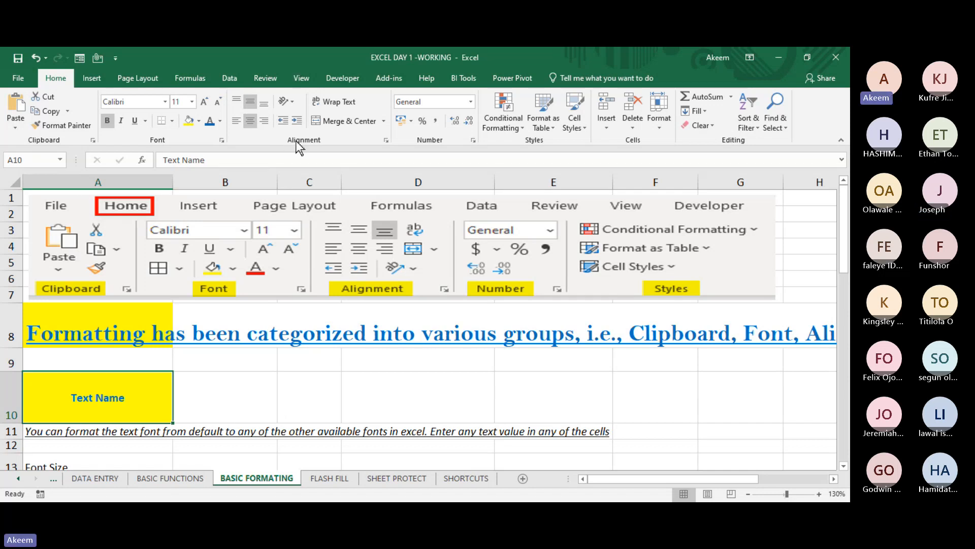
pyautogui.click(293, 102)
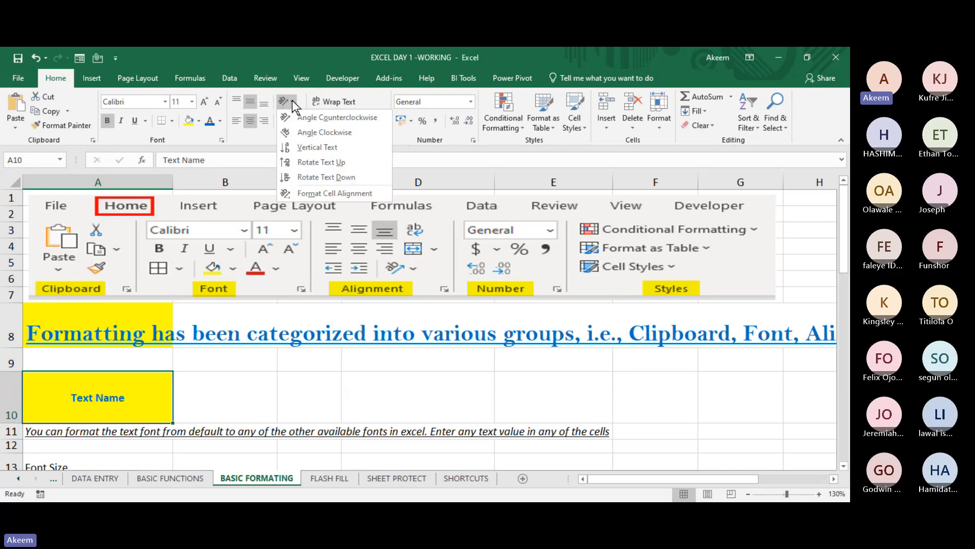
pyautogui.click(292, 102)
pyautogui.click(293, 102)
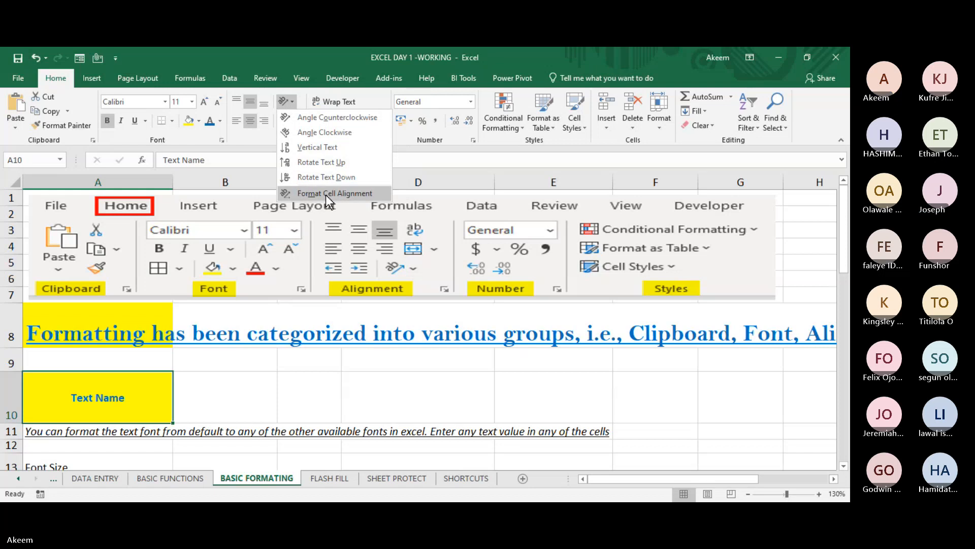
pyautogui.click(156, 386)
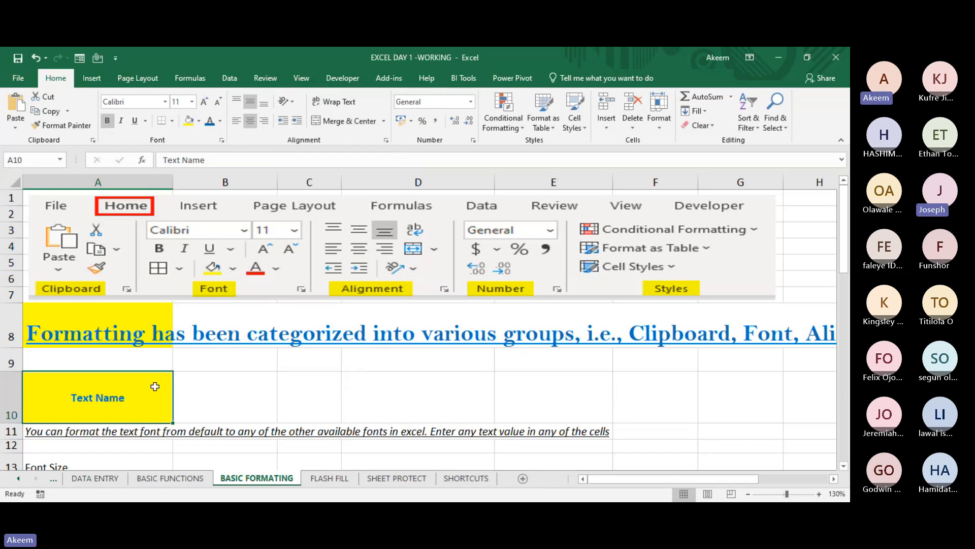
# - Increase the height of row 43, the header row of the PAYROLL COST FOR XYZ LTD table, to roughly five times its default
pyautogui.press('Down')
pyautogui.press('Down')
pyautogui.press('Down')
pyautogui.press('Down')
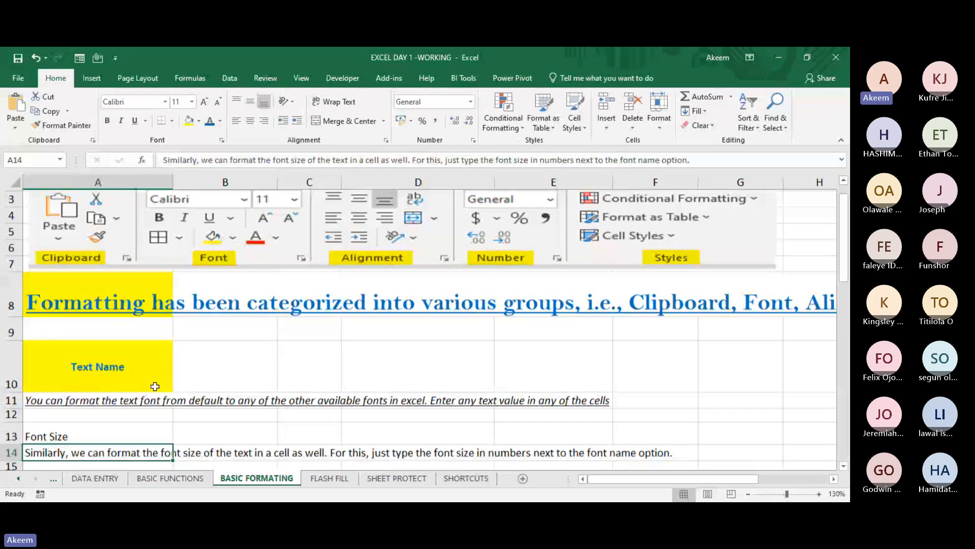
pyautogui.press('Up')
pyautogui.press('Up')
pyautogui.press('Up')
pyautogui.press('Up')
pyautogui.press('Up')
pyautogui.press('Down')
pyautogui.press('Down')
pyautogui.press('Down')
pyautogui.press('Down')
pyautogui.press('Down')
pyautogui.press('Down')
pyautogui.press('Down')
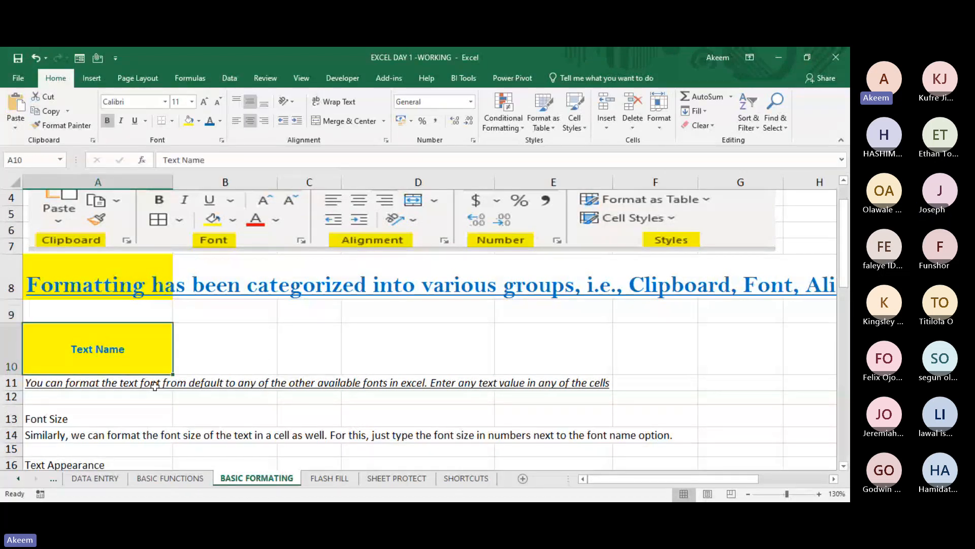
pyautogui.press('Down')
pyautogui.press('Down')
pyautogui.press('Down')
pyautogui.press('Down')
pyautogui.press('Down')
pyautogui.press('Down')
pyautogui.press('Down')
pyautogui.press('Down')
pyautogui.press('Down')
pyautogui.press('Down')
pyautogui.press('Down')
pyautogui.press('Down')
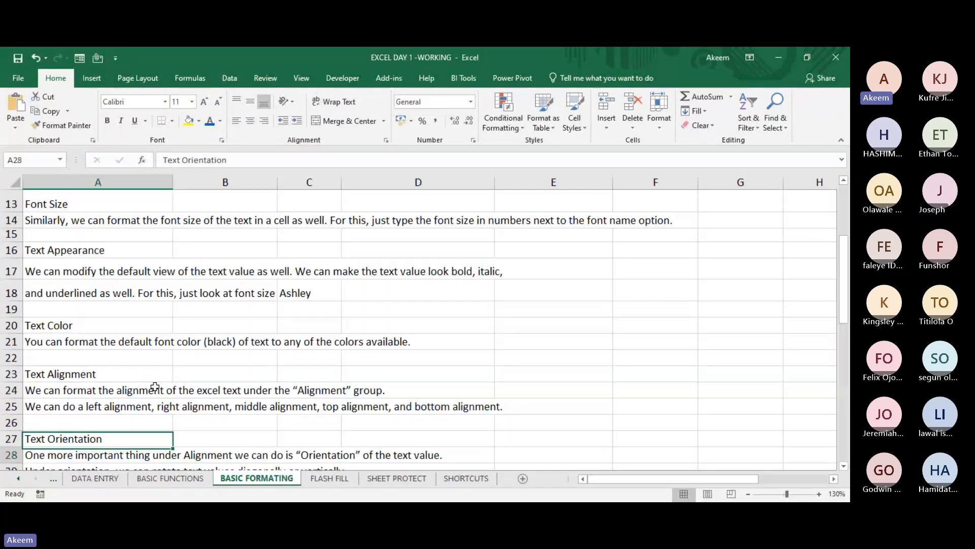
pyautogui.press('Down')
pyautogui.press('Down')
pyautogui.press('Down')
pyautogui.press('Down')
pyautogui.press('Down')
pyautogui.press('Down')
pyautogui.press('Down')
pyautogui.press('Down')
pyautogui.press('Down')
pyautogui.press('Down')
pyautogui.press('Down')
pyautogui.press('Down')
pyautogui.press('Down')
pyautogui.press('Down')
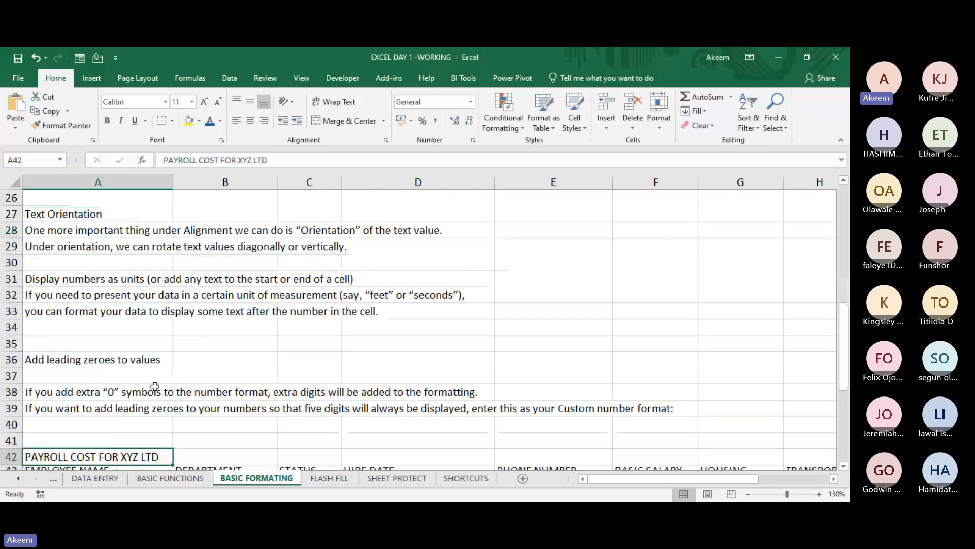
pyautogui.press('Down')
pyautogui.press('Down')
pyautogui.press('Down')
pyautogui.press('Down')
pyautogui.press('Down')
pyautogui.press('Down')
pyautogui.press('Down')
pyautogui.press('Down')
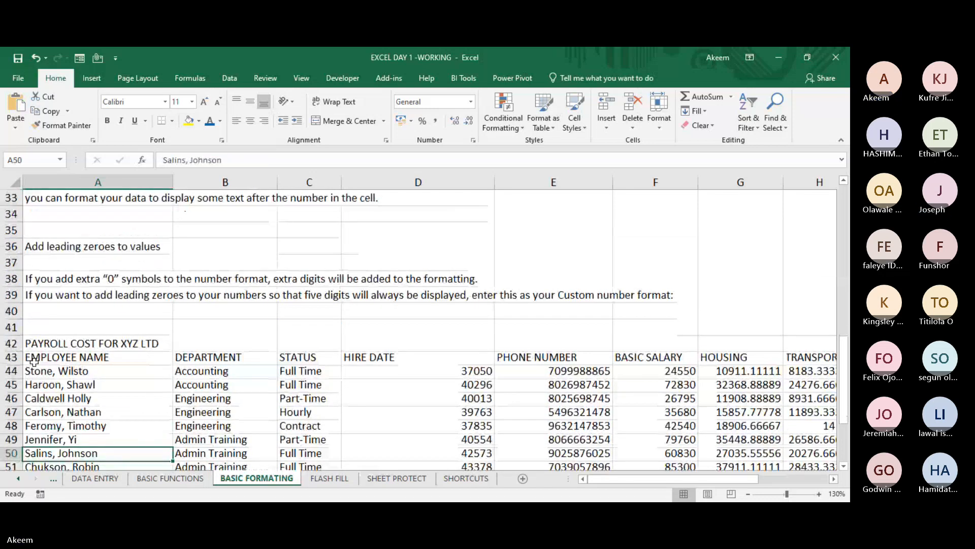
pyautogui.click(11, 357)
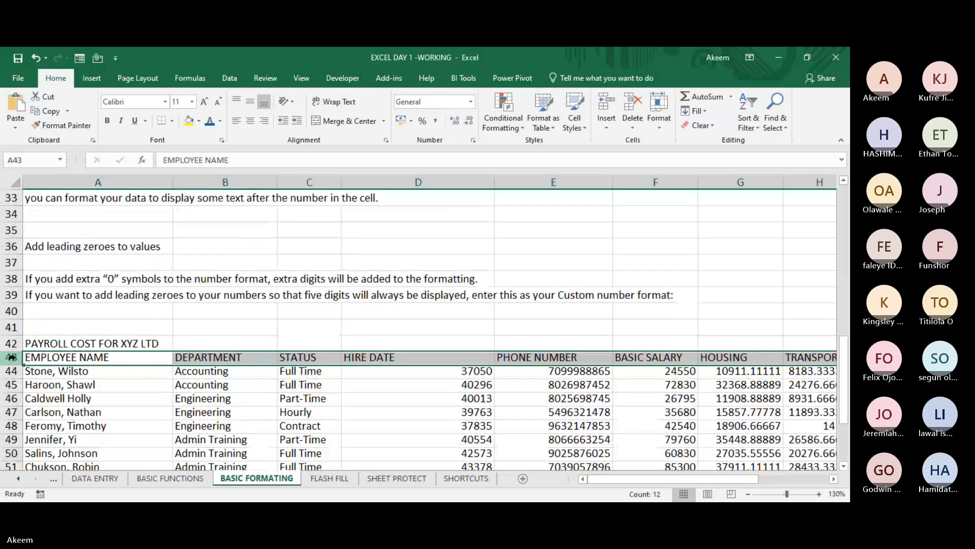
pyautogui.moveTo(11, 364); pyautogui.dragTo(17, 418)
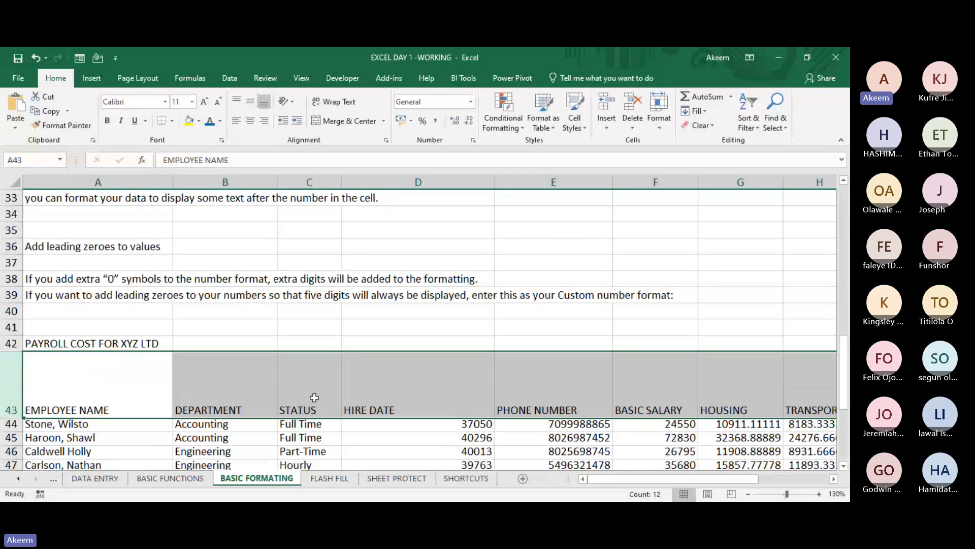
# - Angle the STATUS header in C43 counterclockwise and return it to horizontal text
pyautogui.click(315, 398)
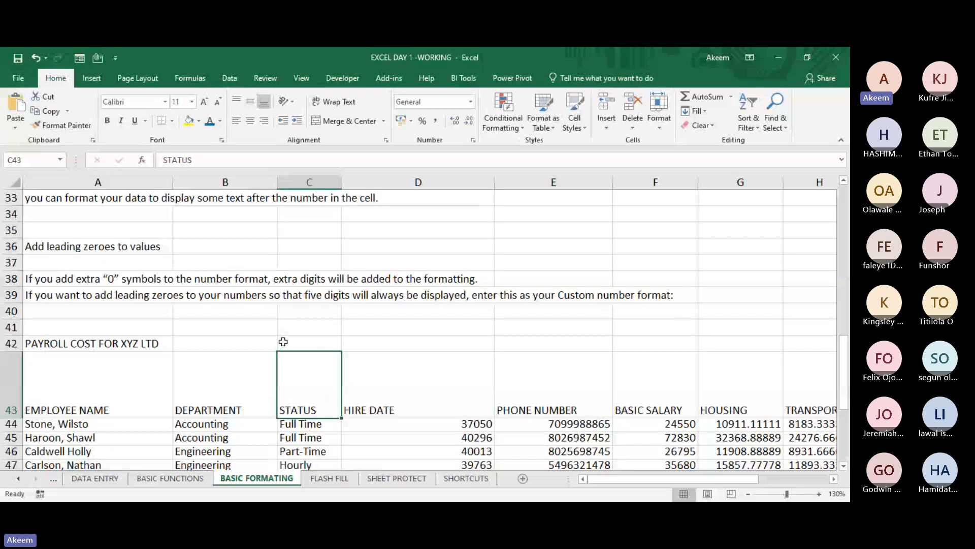
pyautogui.click(288, 99)
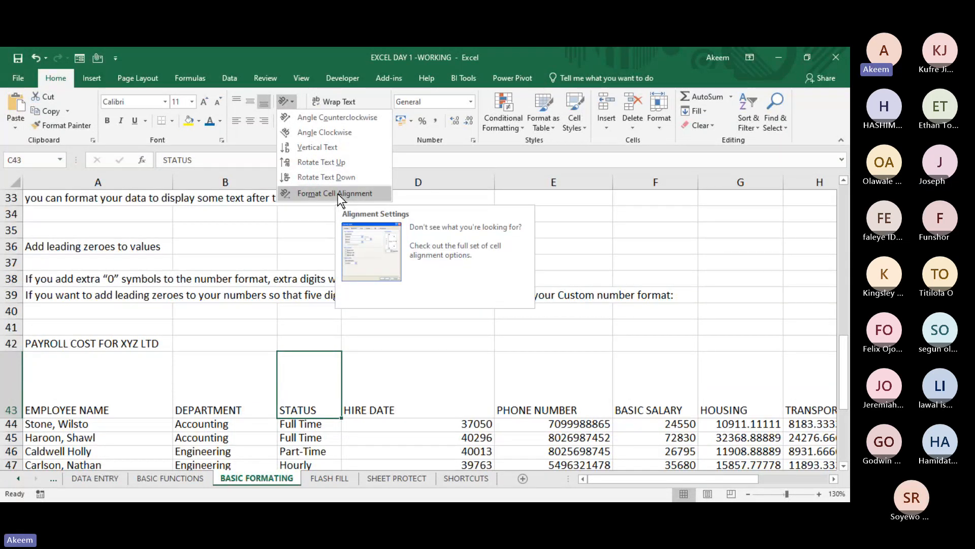
pyautogui.click(337, 116)
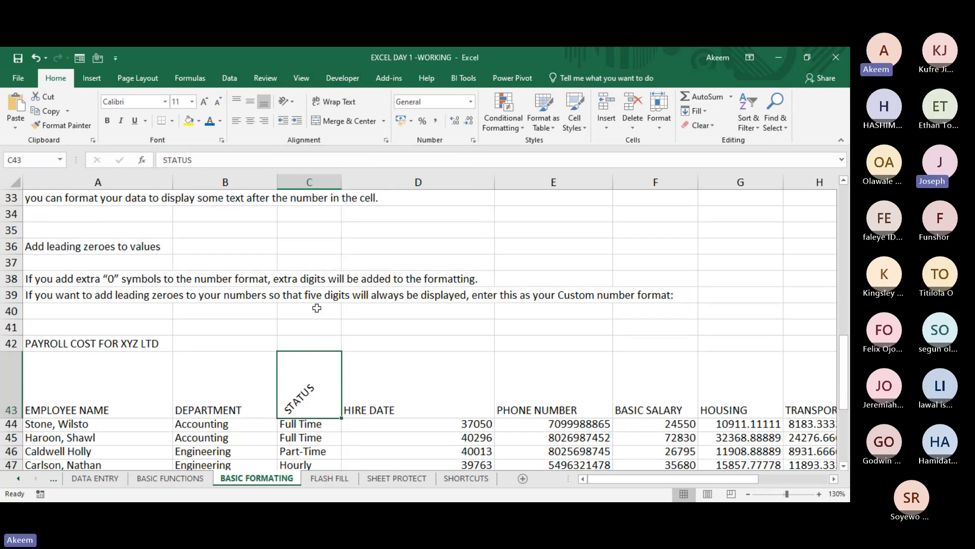
pyautogui.click(294, 102)
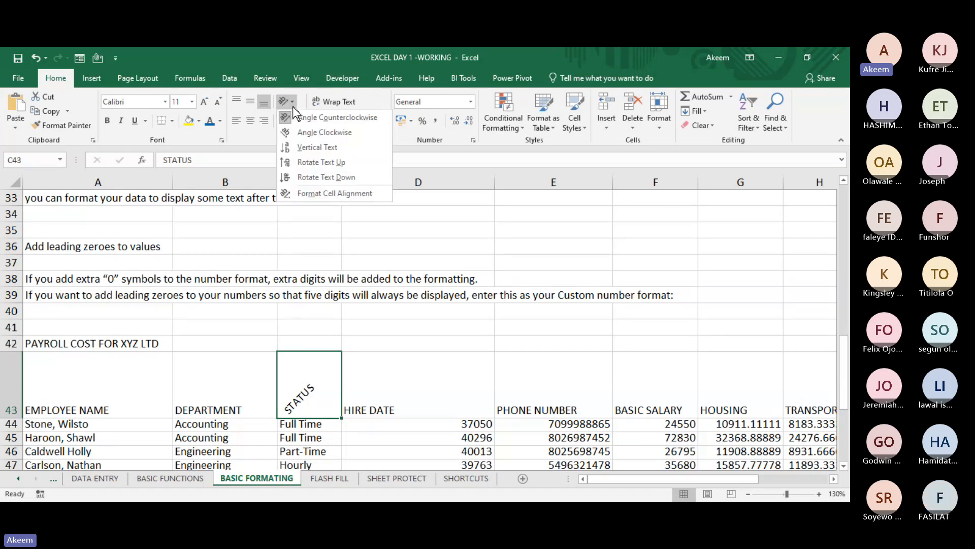
pyautogui.click(325, 118)
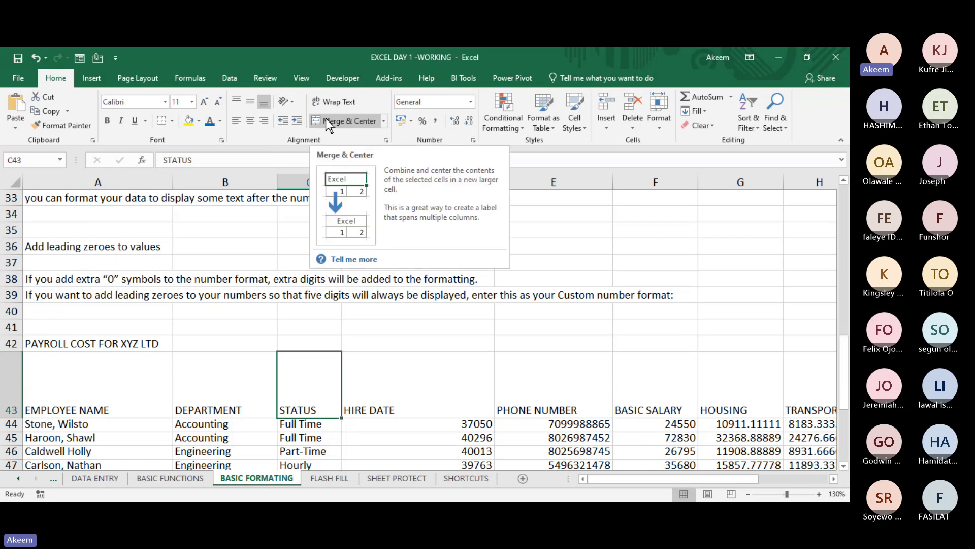
# - Angle the STATUS header in C43 clockwise and return it to horizontal text
pyautogui.click(292, 101)
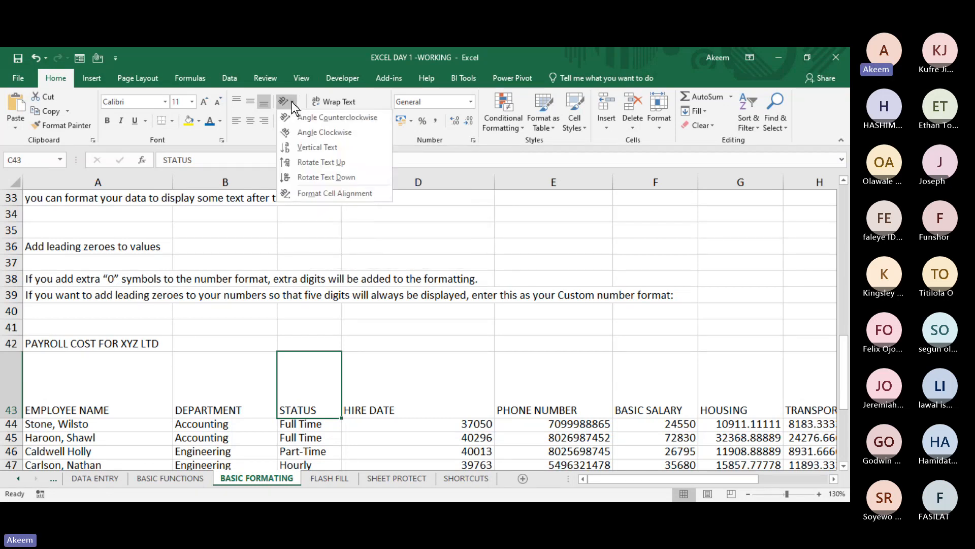
pyautogui.click(316, 137)
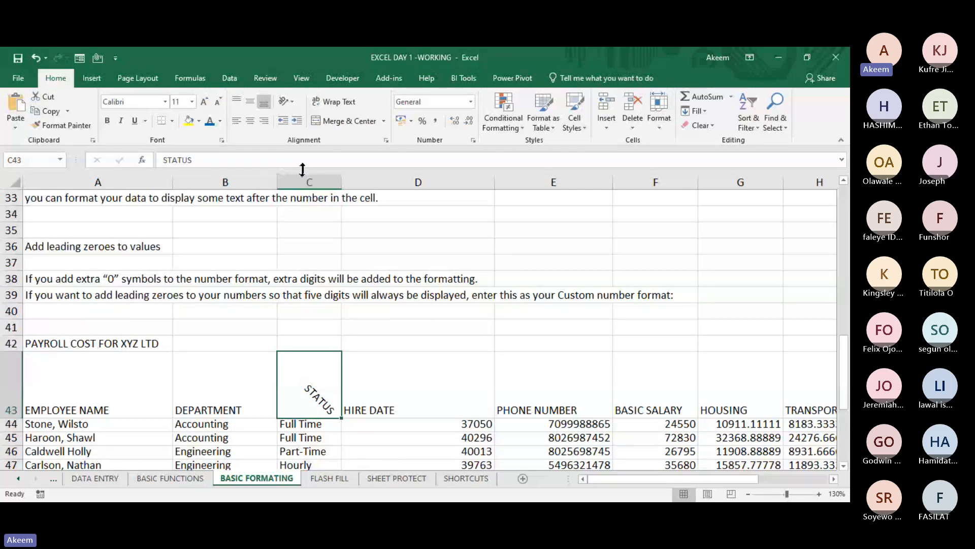
pyautogui.click(288, 101)
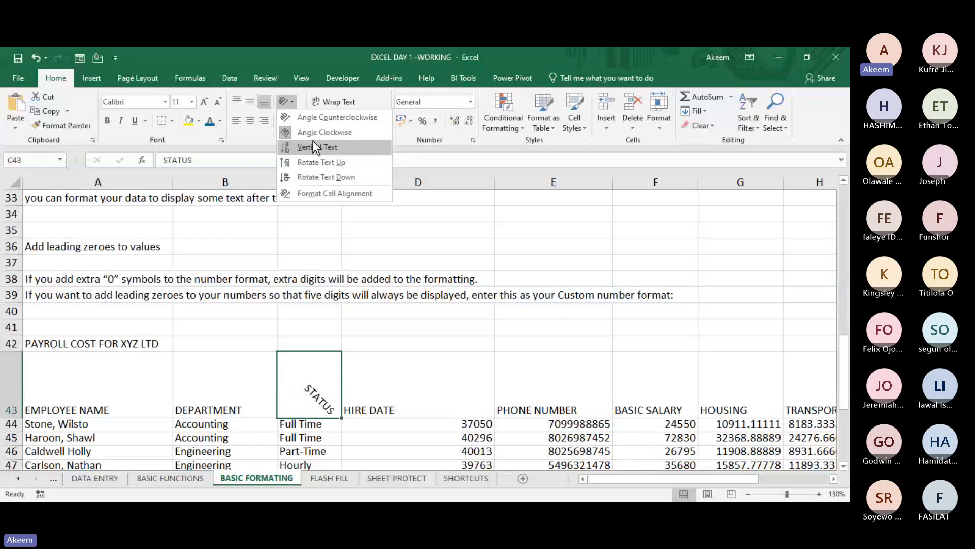
pyautogui.click(313, 132)
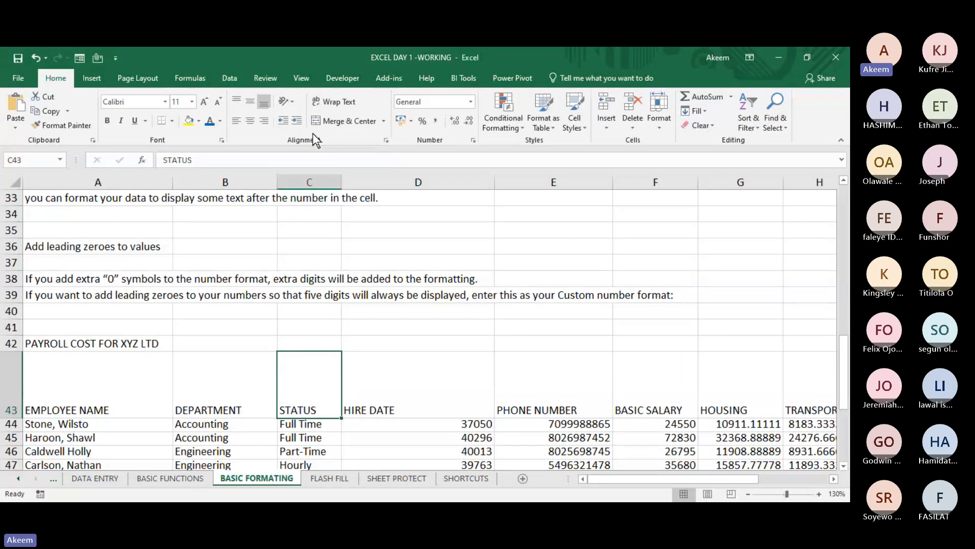
# - Set the STATUS header in C43 to vertical text and increase the height of row 43 until the whole stacked word fits
pyautogui.click(292, 103)
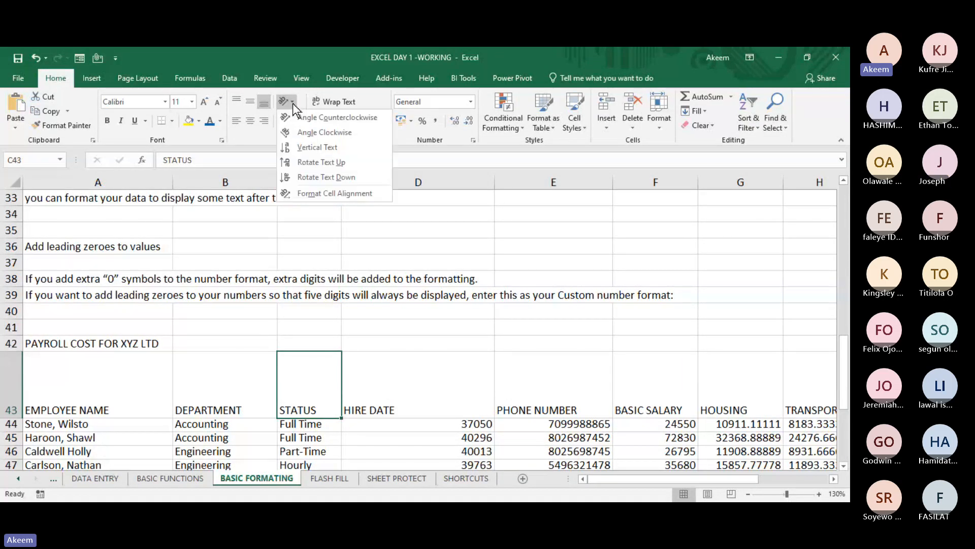
pyautogui.click(315, 150)
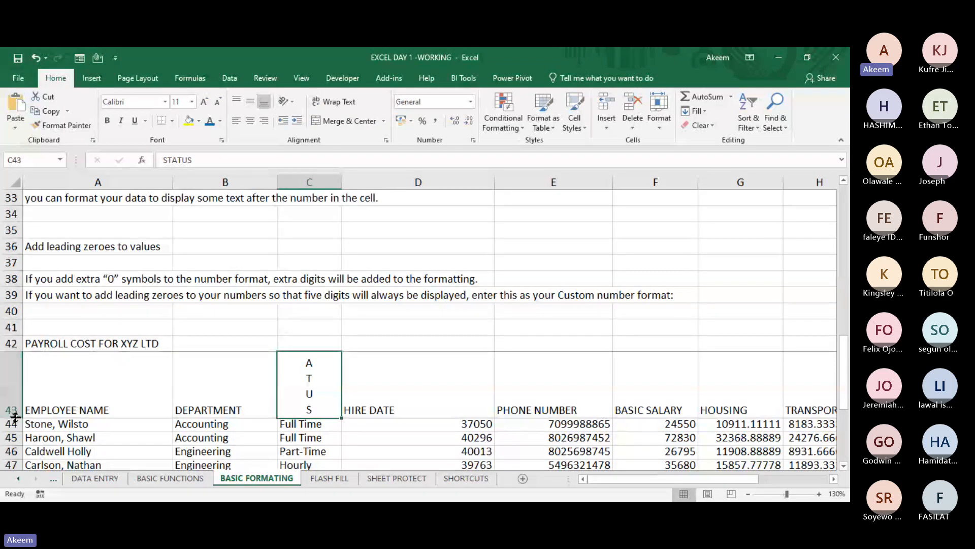
pyautogui.moveTo(15, 417); pyautogui.dragTo(16, 447)
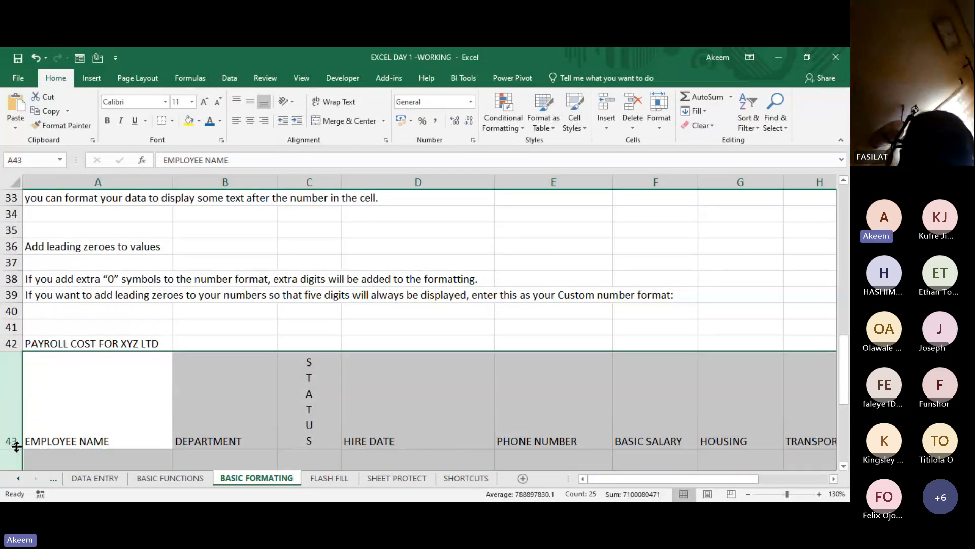
pyautogui.click(298, 424)
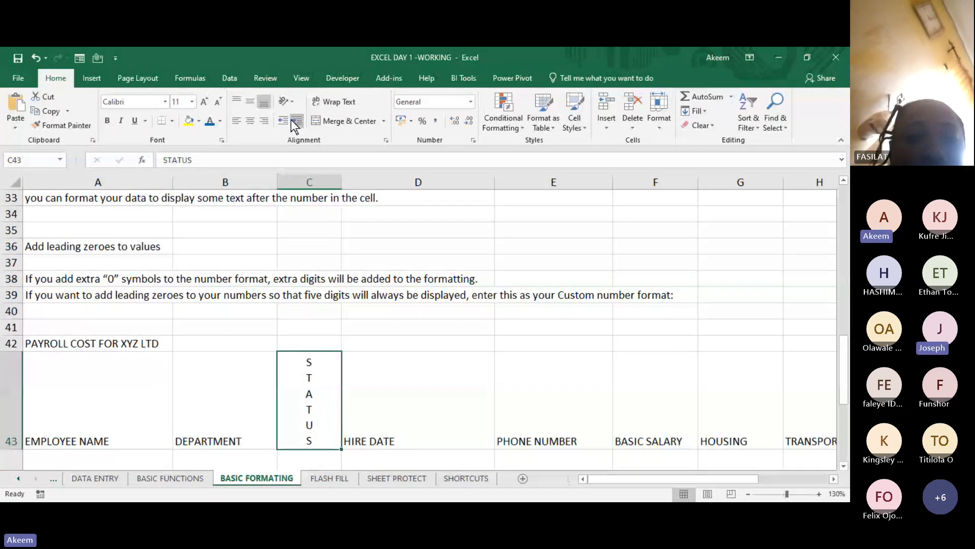
# - Rotate the STATUS header text in C43 upward and reduce row 43 to about twice the default height and row 44 to near default
pyautogui.click(293, 101)
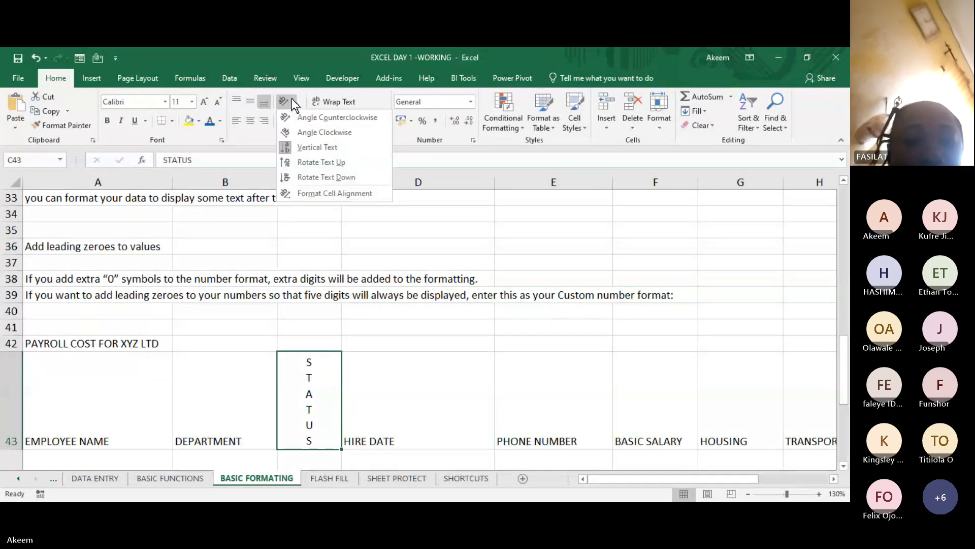
pyautogui.click(322, 162)
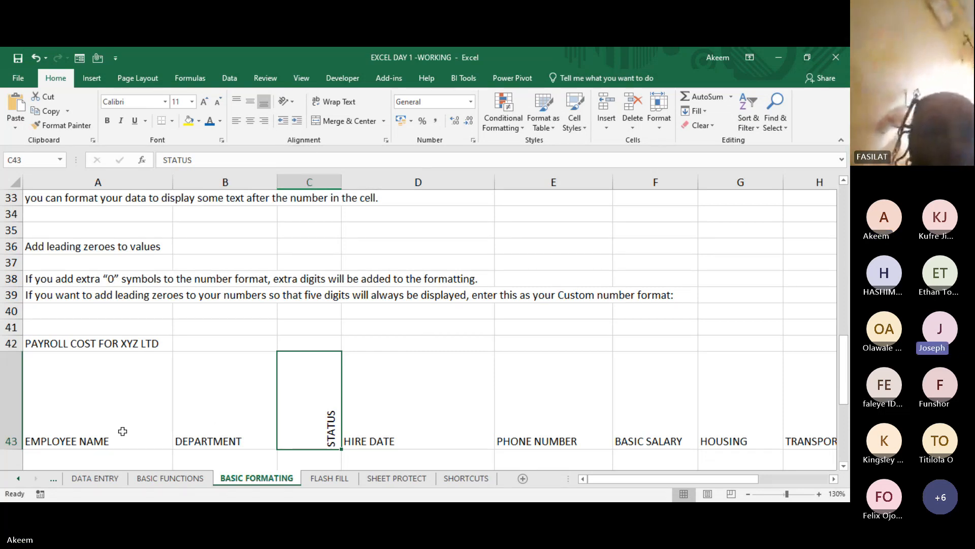
pyautogui.moveTo(16, 445); pyautogui.dragTo(15, 381)
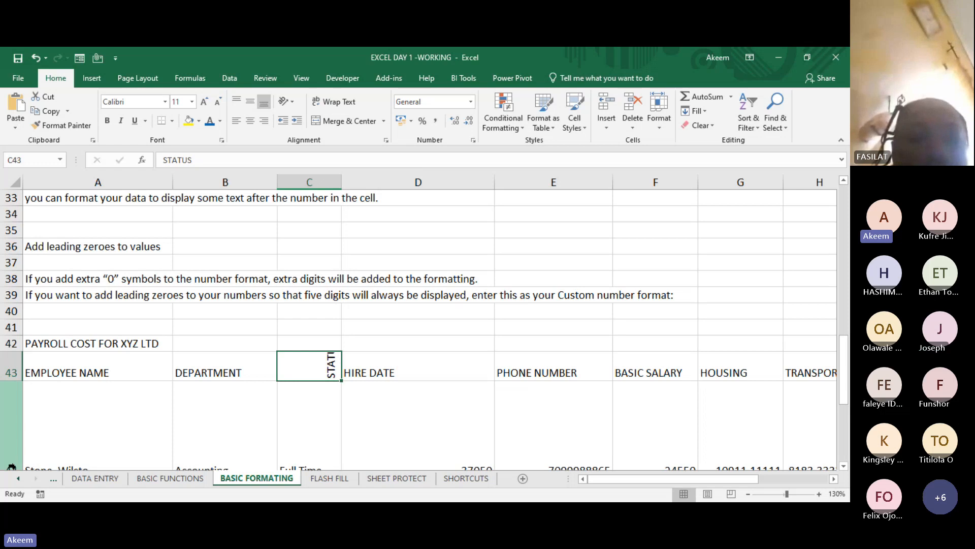
pyautogui.press('Down')
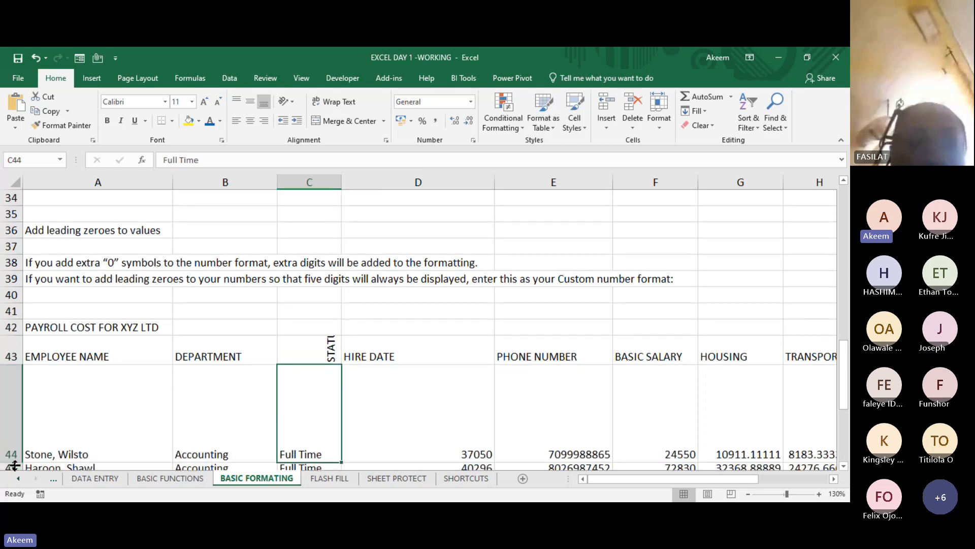
pyautogui.click(14, 459)
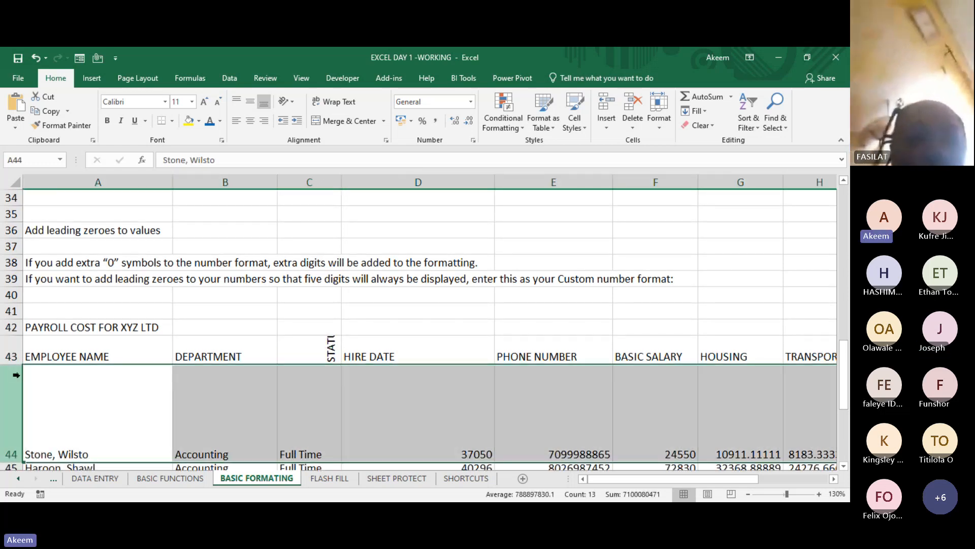
pyautogui.moveTo(13, 462); pyautogui.dragTo(15, 384)
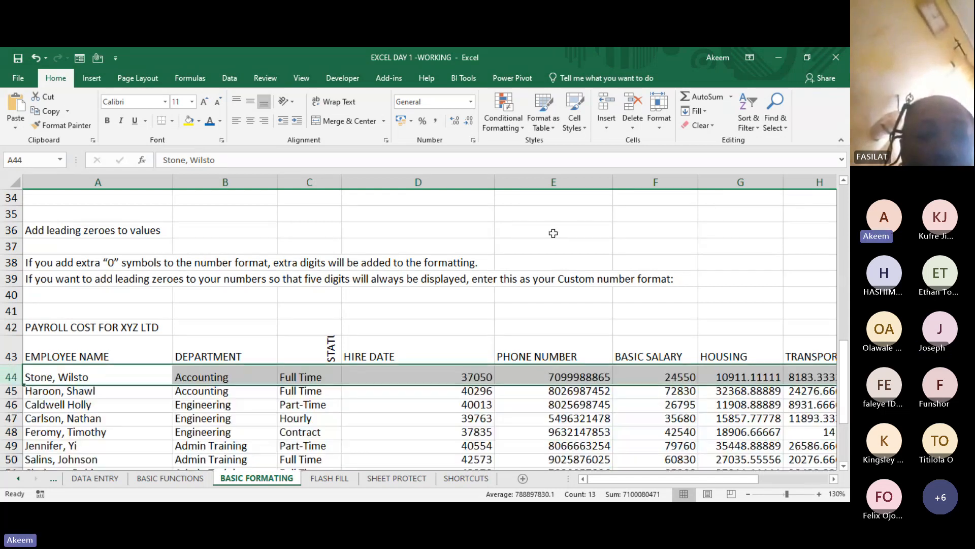
# - Enter the heading MARITAL STATUS in cell E26, beside the Text Orientation notes
pyautogui.click(607, 227)
pyautogui.press('Right')
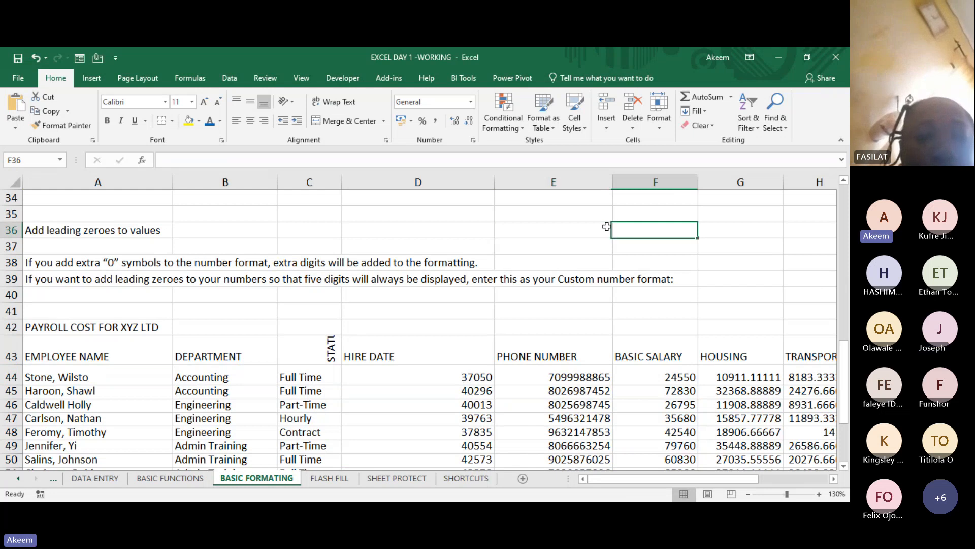
pyautogui.press('Right')
pyautogui.press('Up')
pyautogui.press('Up')
pyautogui.press('Up')
pyautogui.press('Up')
pyautogui.press('Up')
pyautogui.press('Up')
pyautogui.press('Up')
pyautogui.press('Up')
pyautogui.press('Up')
pyautogui.press('Up')
pyautogui.press('Up')
pyautogui.press('Up')
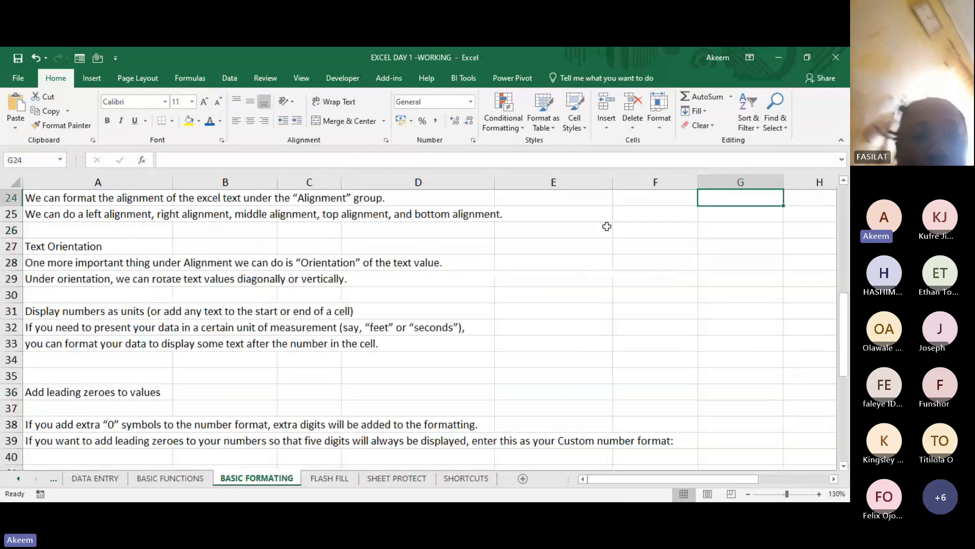
pyautogui.click(562, 225)
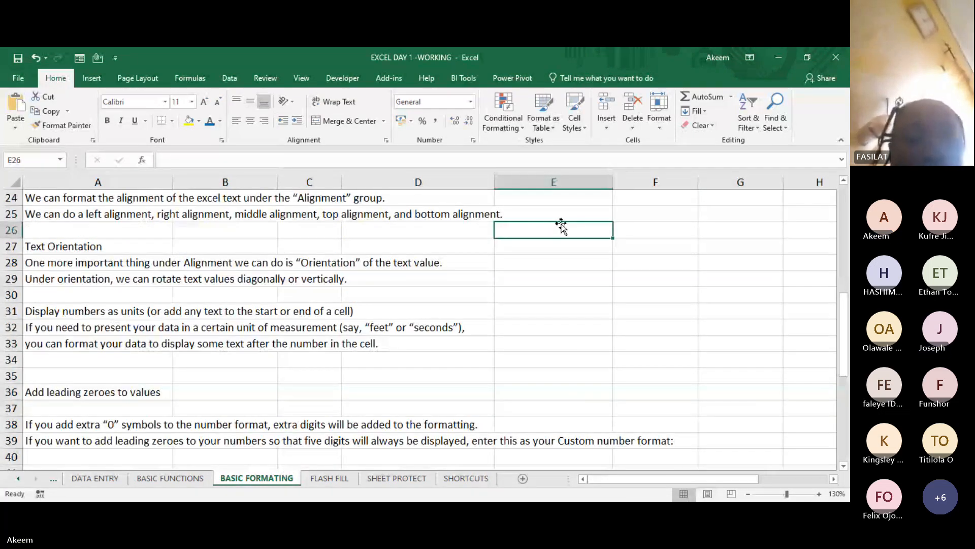
pyautogui.write('M')
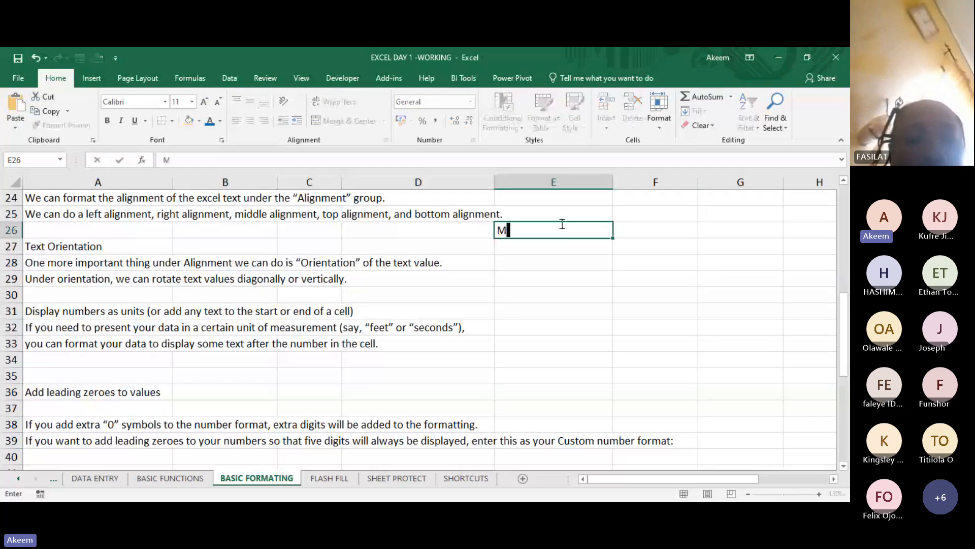
pyautogui.write('ARITA')
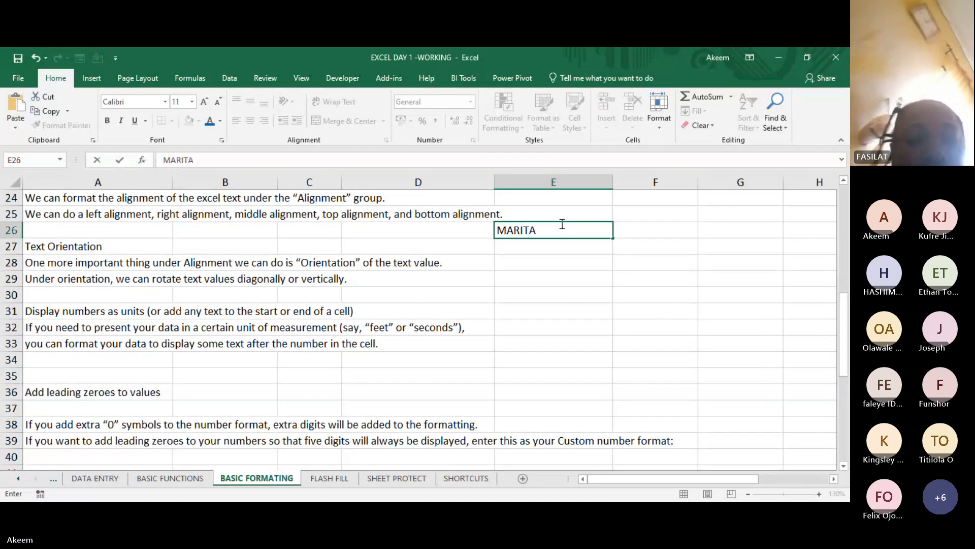
pyautogui.write('L STATUS')
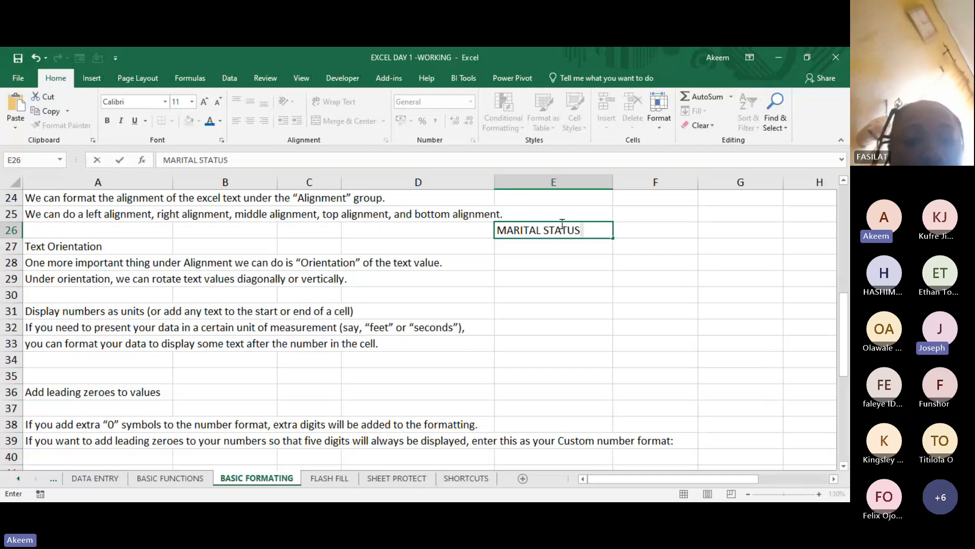
pyautogui.press('Return')
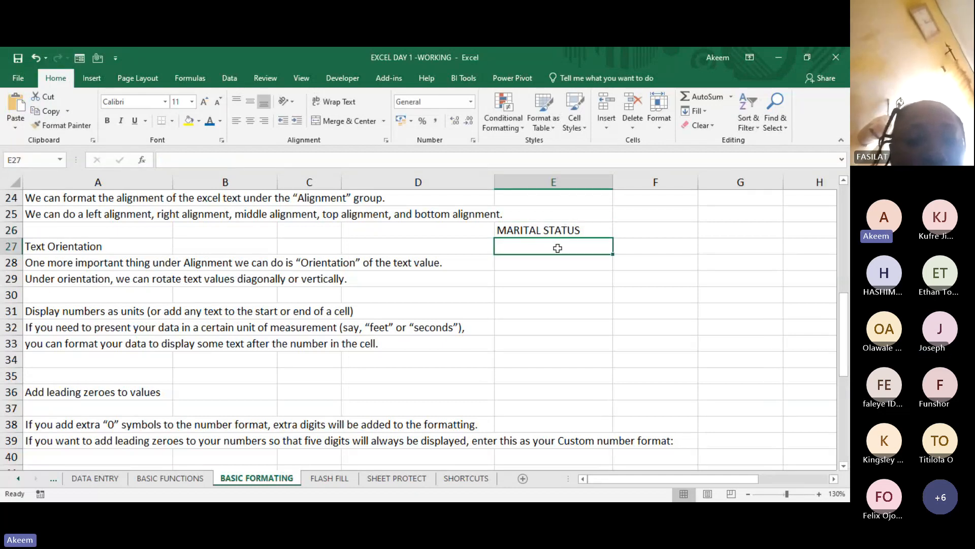
# - List MARRIED, SINGLE and DIVORCED in E27 to E29 beneath the MARITAL STATUS heading
pyautogui.write('MARR')
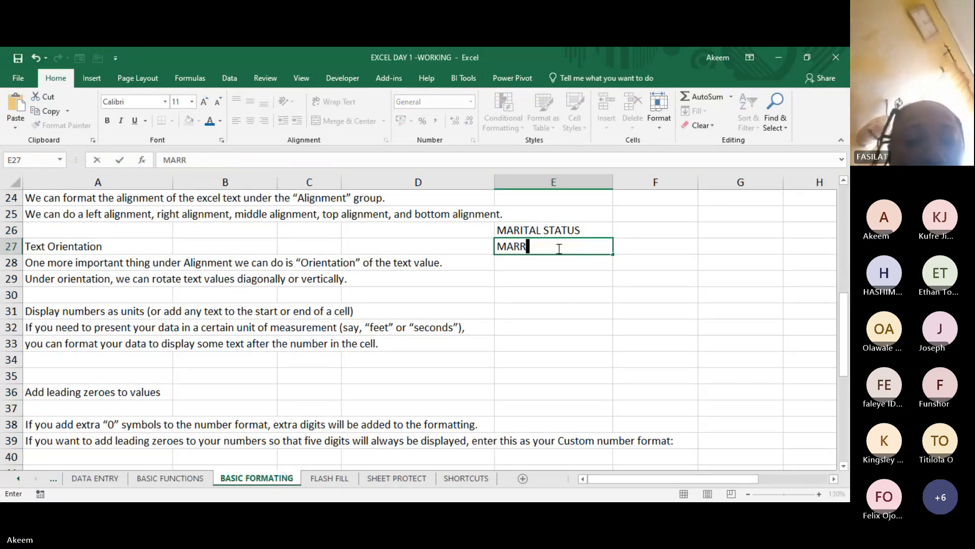
pyautogui.write('IED')
pyautogui.press('Return')
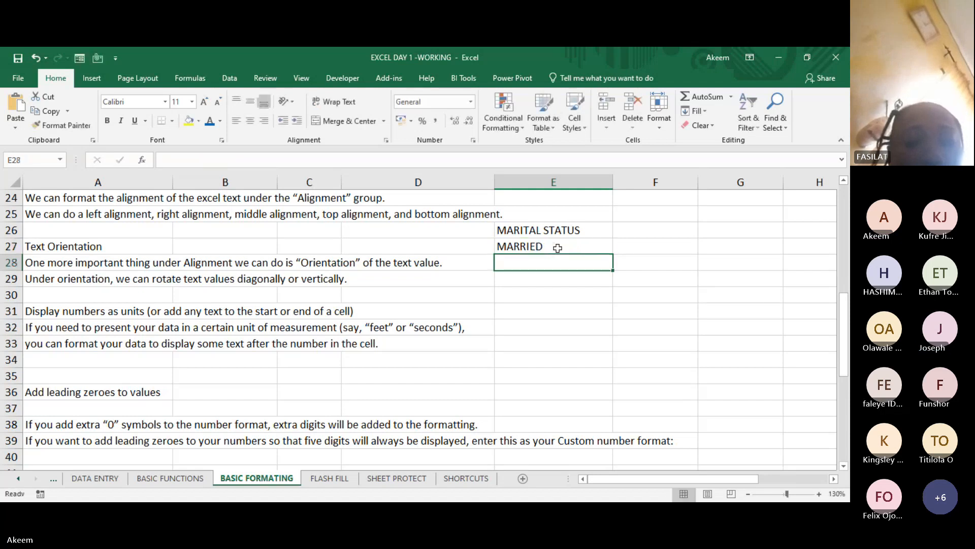
pyautogui.write('SINGLE')
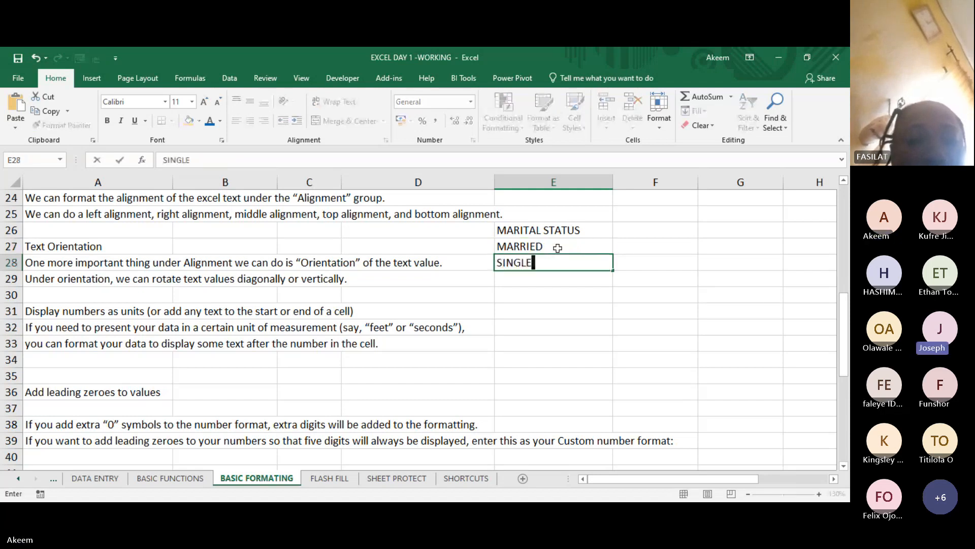
pyautogui.press('Return')
pyautogui.write('D')
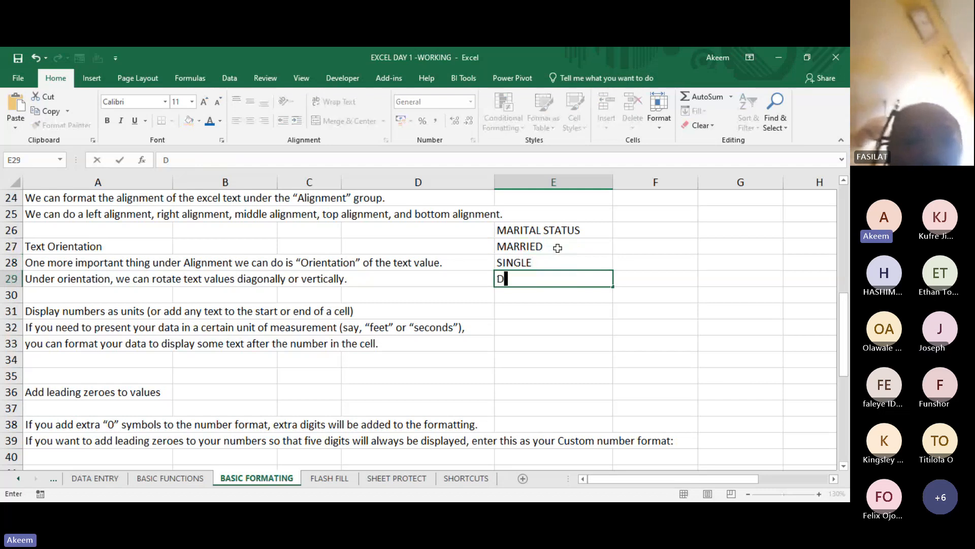
pyautogui.write('IV')
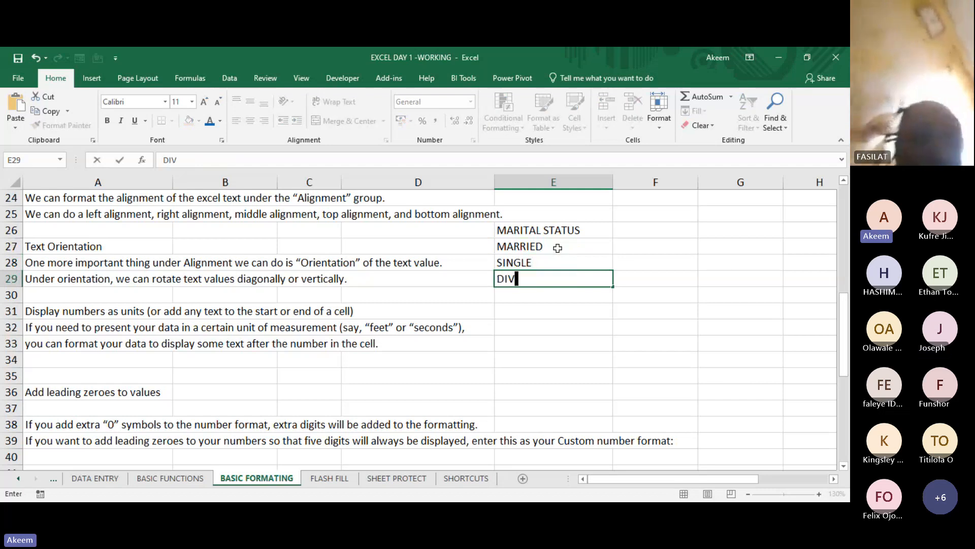
pyautogui.write('ORCED')
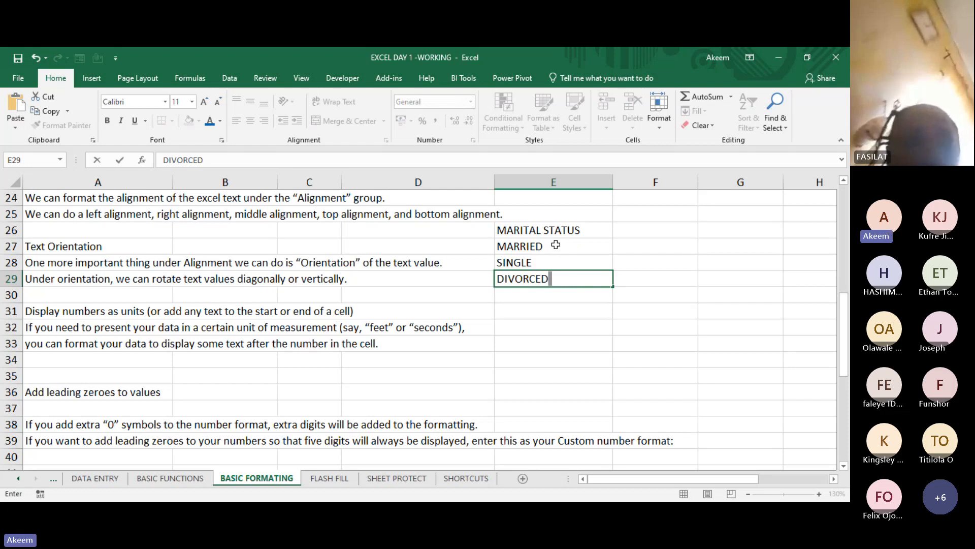
# - Increase the indent of the MARRIED, SINGLE and DIVORCED entries in E27:E29 by two levels
pyautogui.click(556, 245)
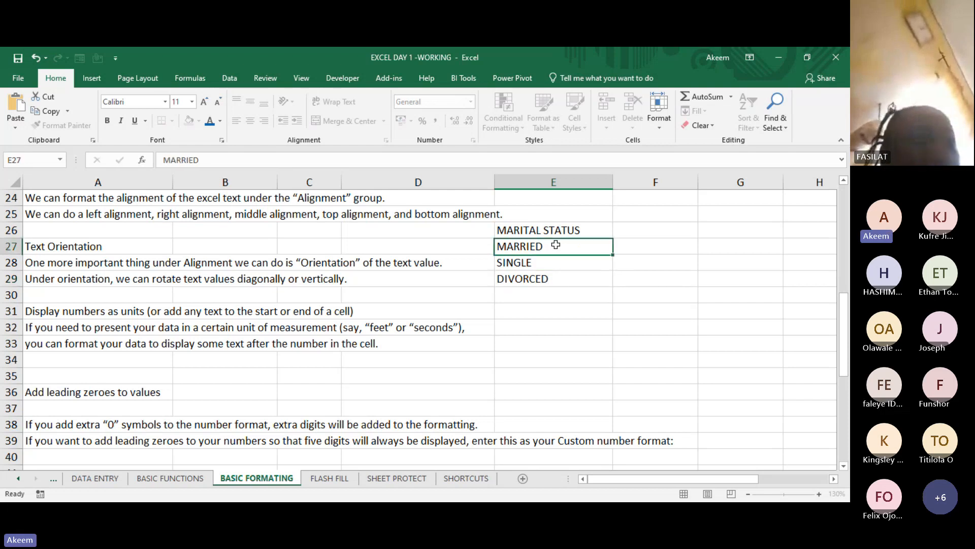
pyautogui.moveTo(557, 278); pyautogui.dragTo(558, 282)
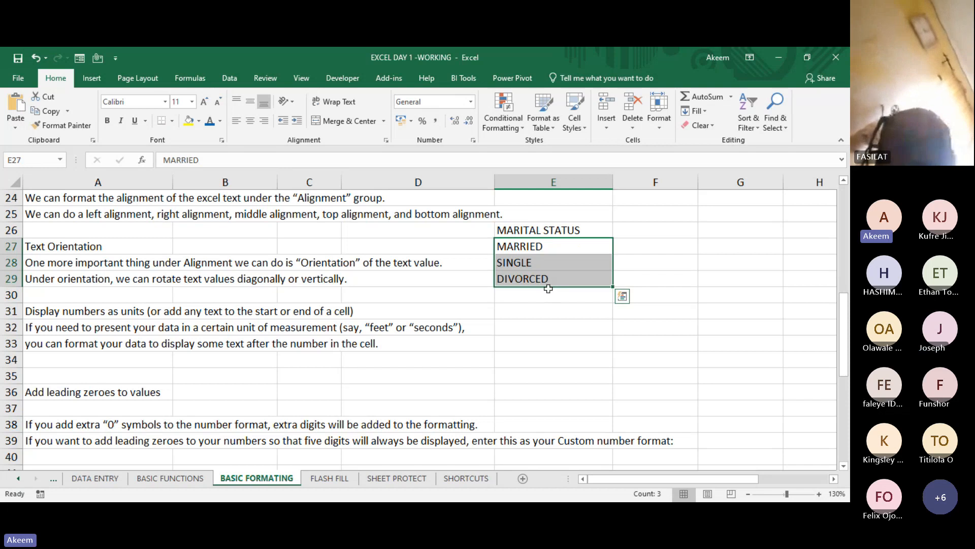
pyautogui.moveTo(548, 249); pyautogui.dragTo(549, 273)
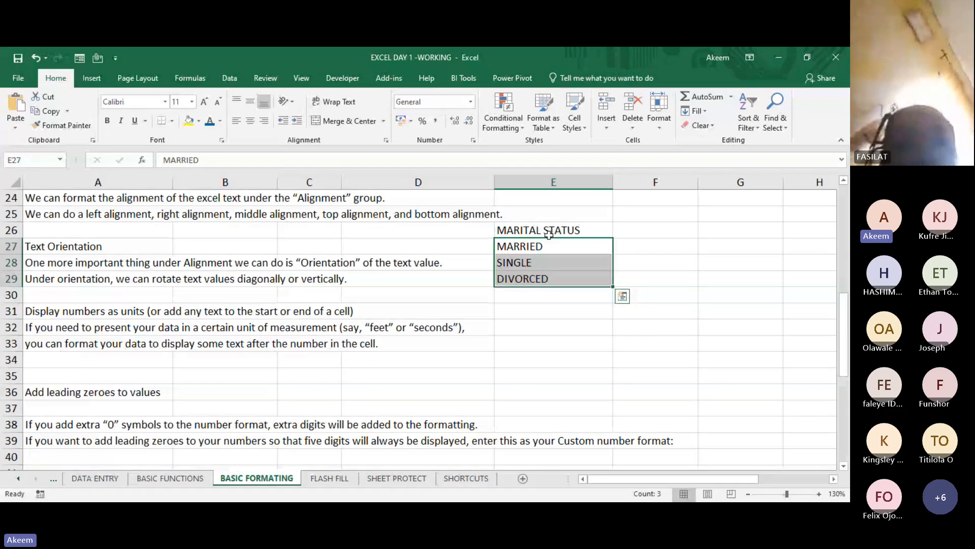
pyautogui.moveTo(549, 230); pyautogui.dragTo(550, 273)
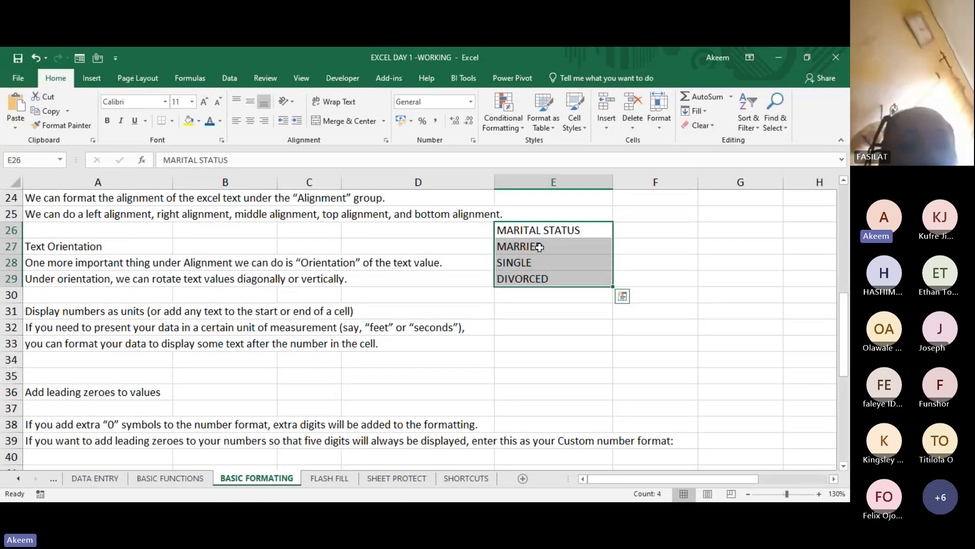
pyautogui.moveTo(539, 247); pyautogui.dragTo(542, 276)
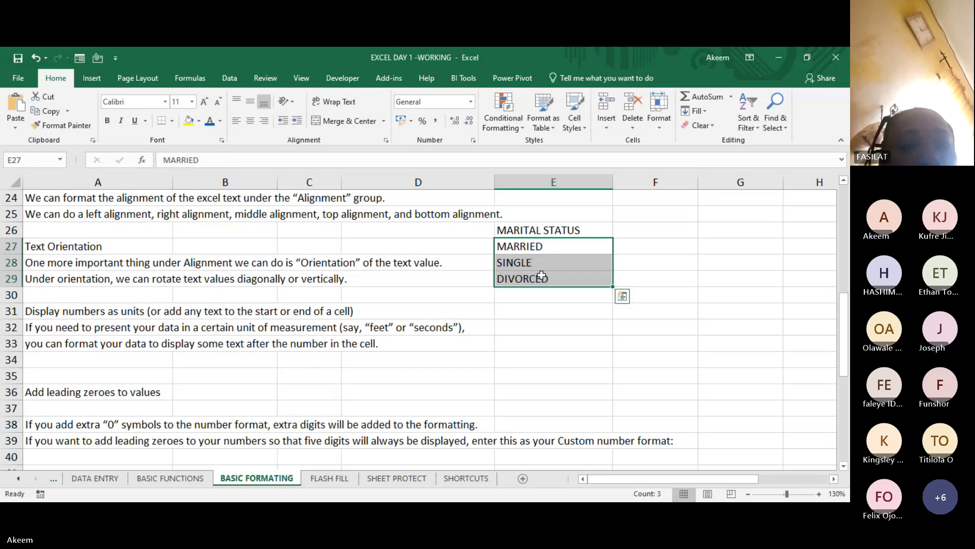
pyautogui.click(297, 122)
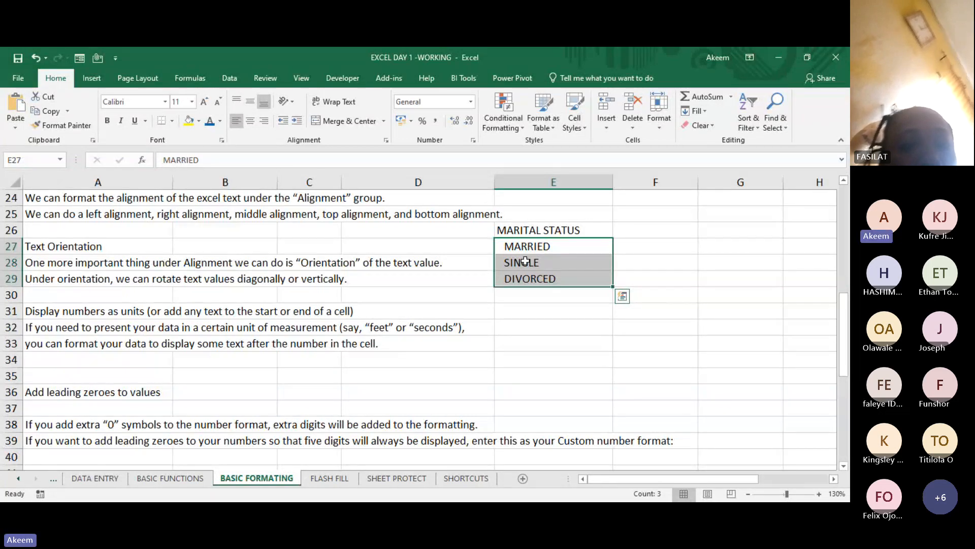
pyautogui.click(297, 126)
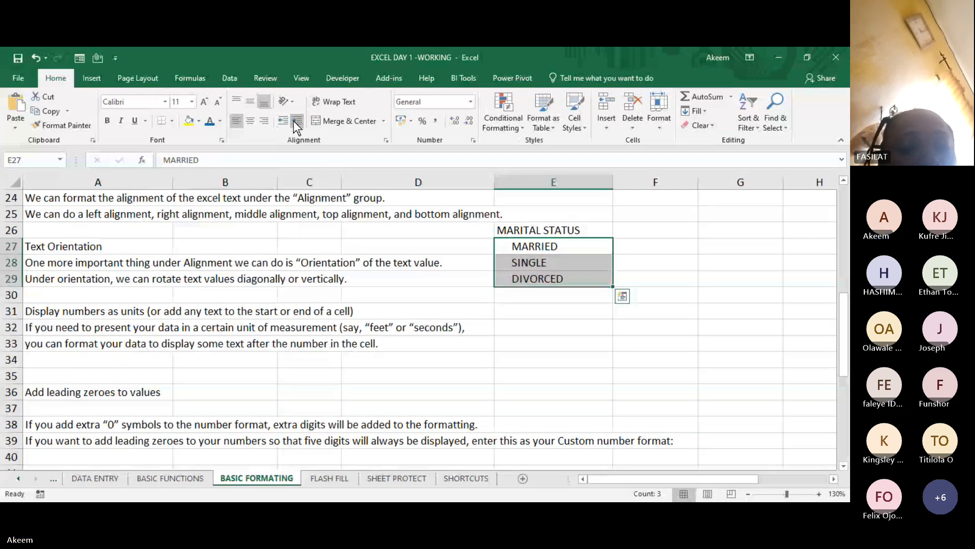
pyautogui.click(542, 347)
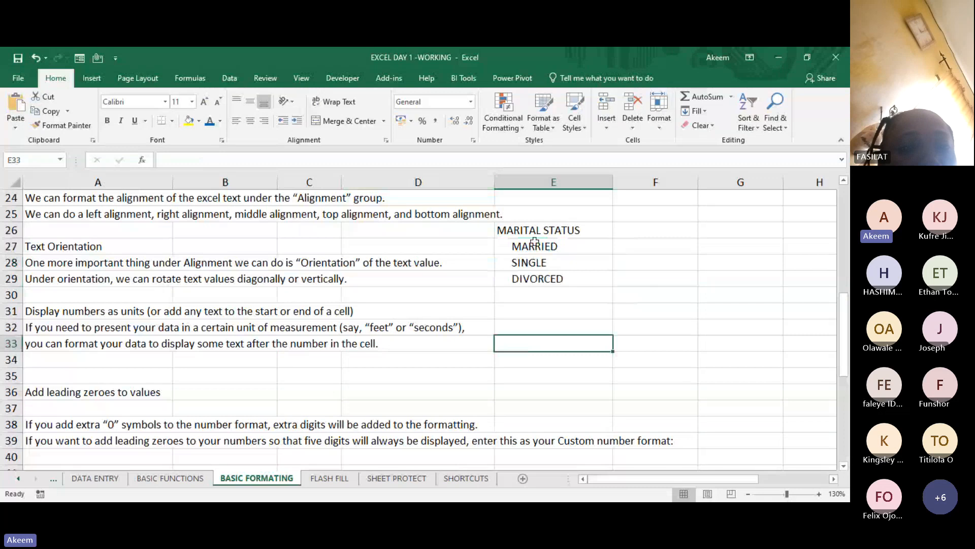
# - Make the MARITAL STATUS heading in E26 bold
pyautogui.moveTo(533, 246); pyautogui.dragTo(537, 277)
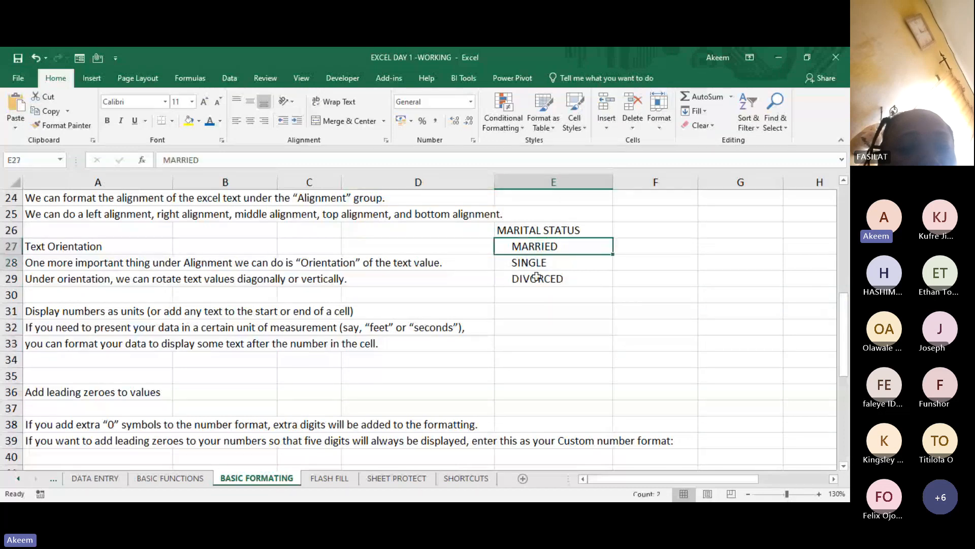
pyautogui.click(530, 230)
pyautogui.hotkey('ctrl', 'b')
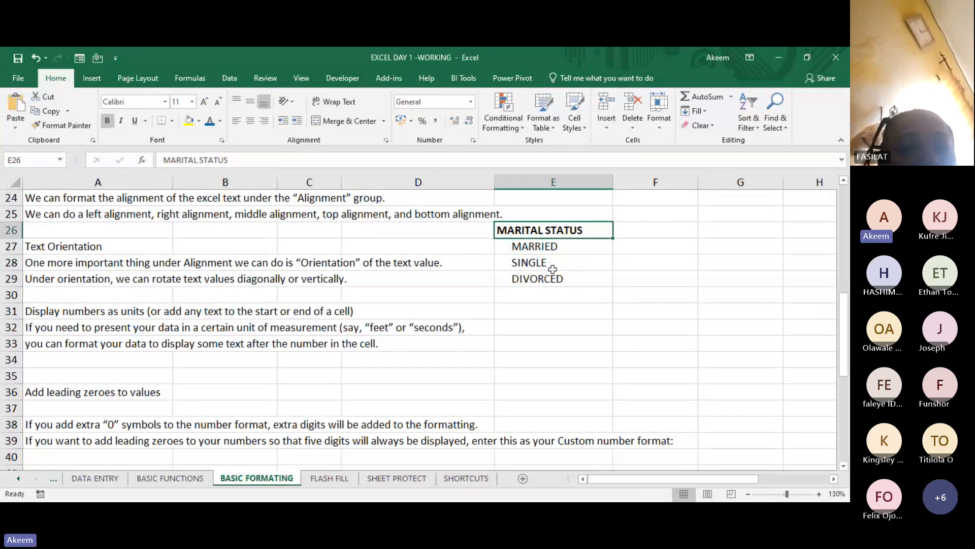
pyautogui.moveTo(534, 246); pyautogui.dragTo(549, 280)
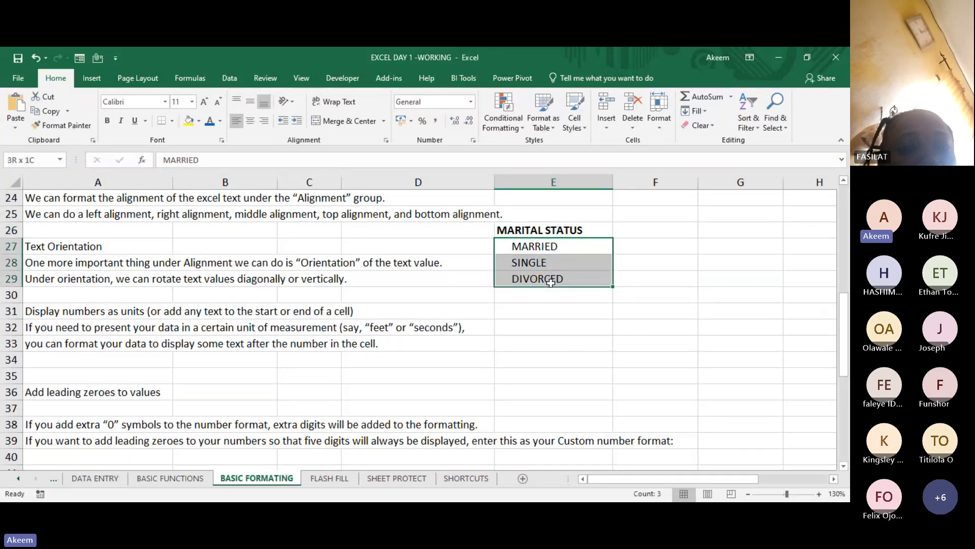
pyautogui.click(534, 228)
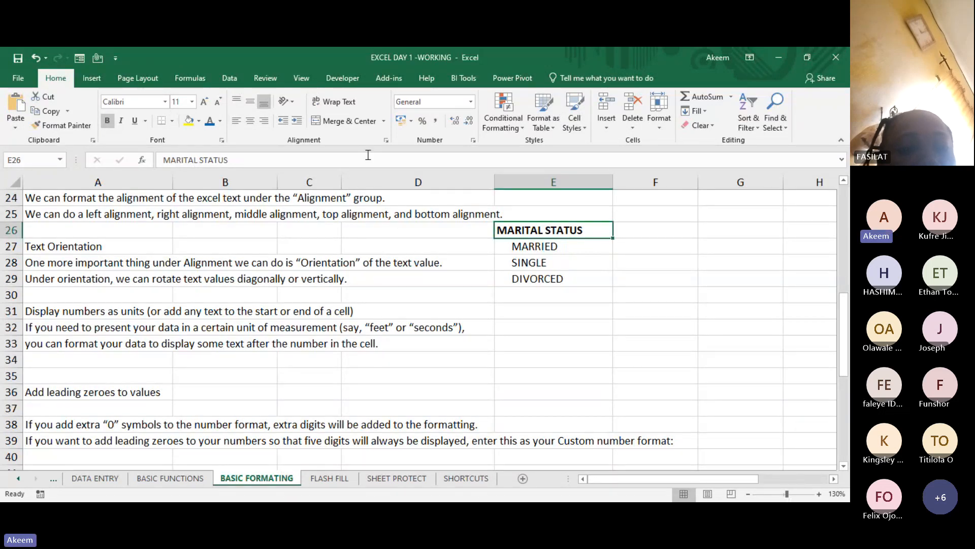
# - Decrease the indent of the MARRIED, SINGLE and DIVORCED entries by one level and increase it back again
pyautogui.moveTo(512, 244); pyautogui.dragTo(520, 279)
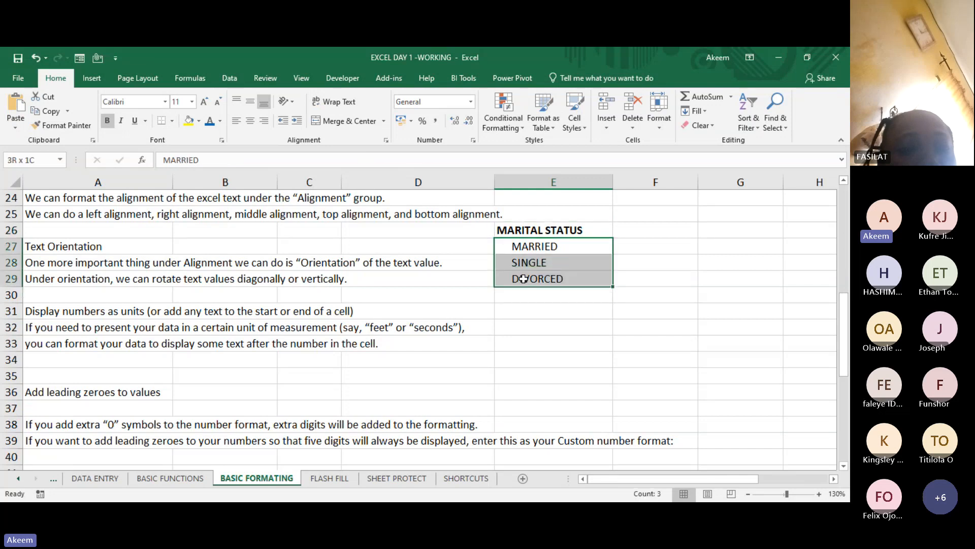
pyautogui.click(282, 121)
pyautogui.click(295, 122)
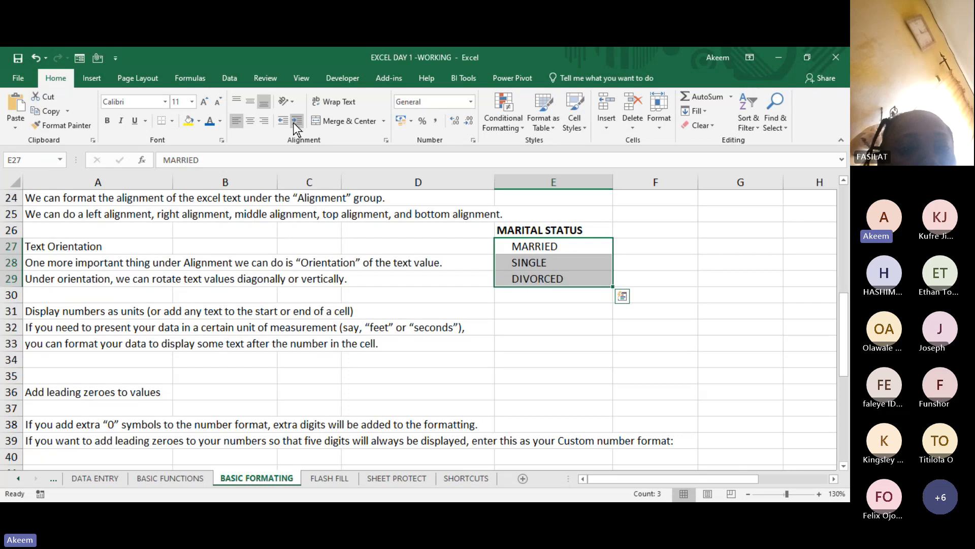
pyautogui.click(282, 121)
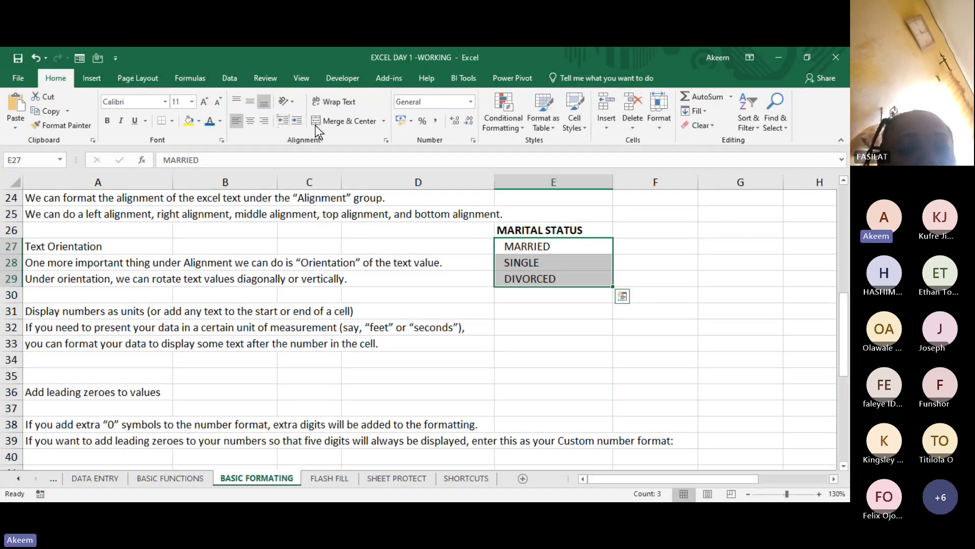
pyautogui.click(297, 122)
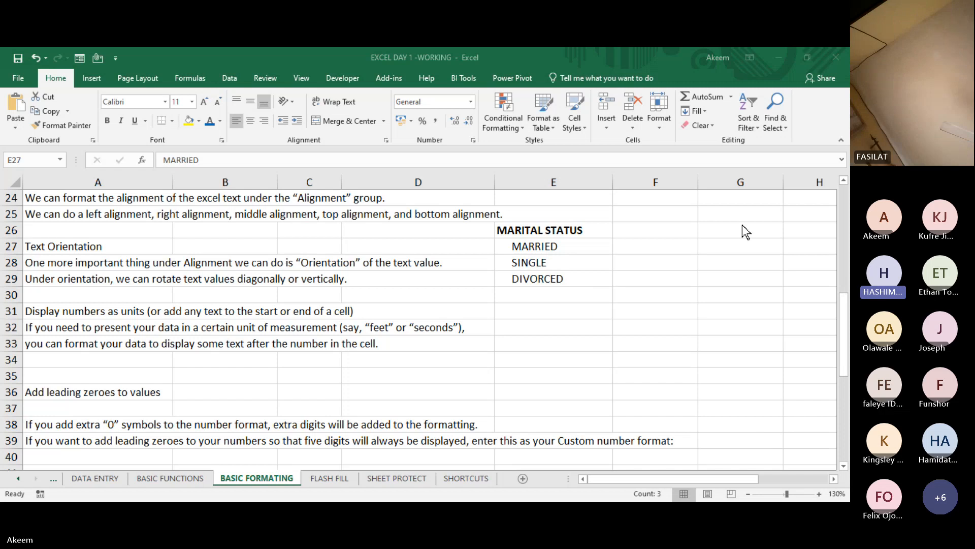
pyautogui.click(698, 78)
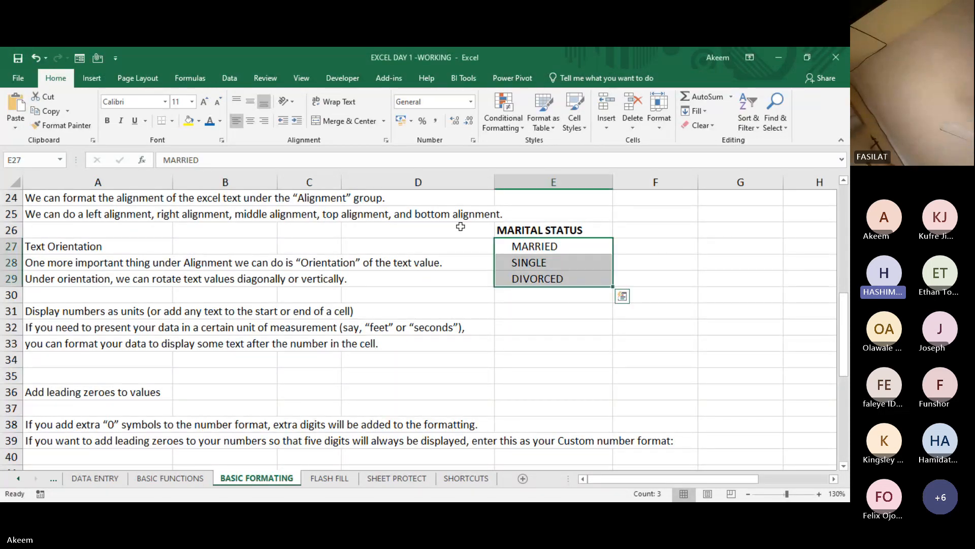
pyautogui.click(538, 262)
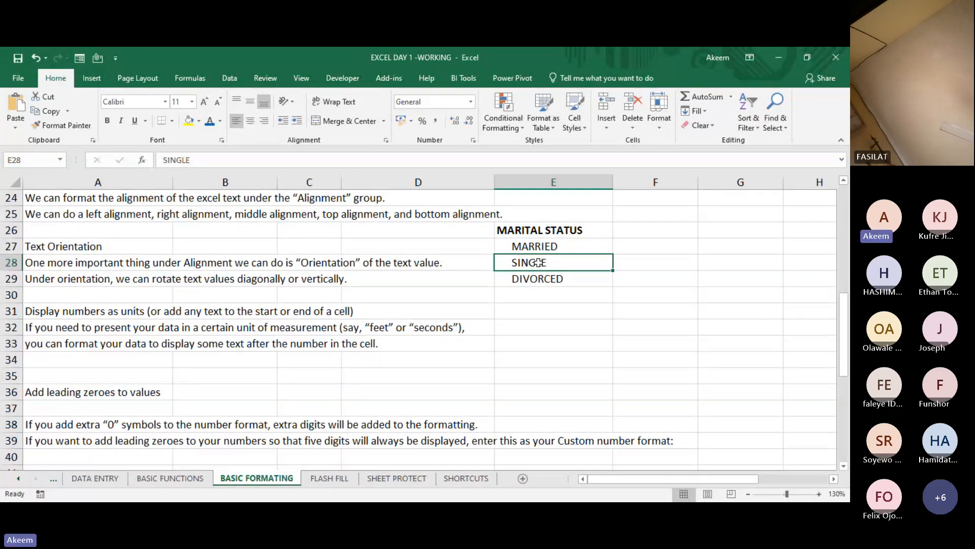
pyautogui.press('Left')
pyautogui.press('Left')
pyautogui.press('Left')
pyautogui.press('Left')
pyautogui.press('Up')
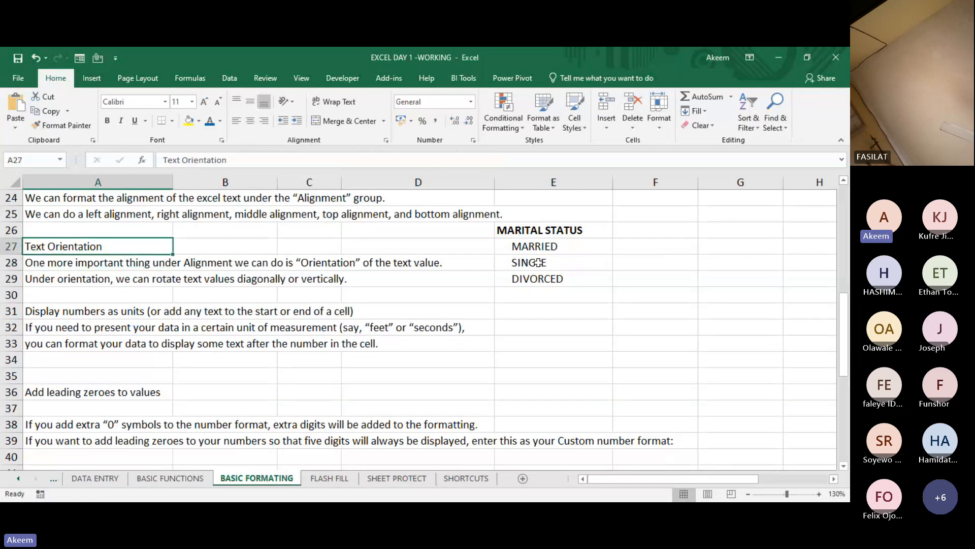
# - Change the font of the formatting groups title in A8 to a heavy Barlow Condensed typeface
pyautogui.hotkey('ctrl', 'Home')
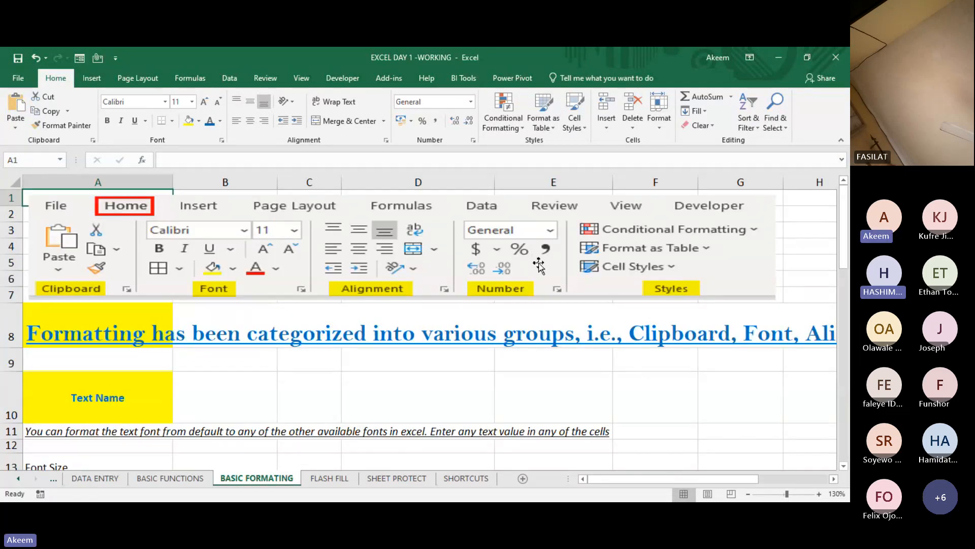
pyautogui.press('Down')
pyautogui.press('Down')
pyautogui.press('Down')
pyautogui.press('Down')
pyautogui.press('Down')
pyautogui.press('Down')
pyautogui.press('Down')
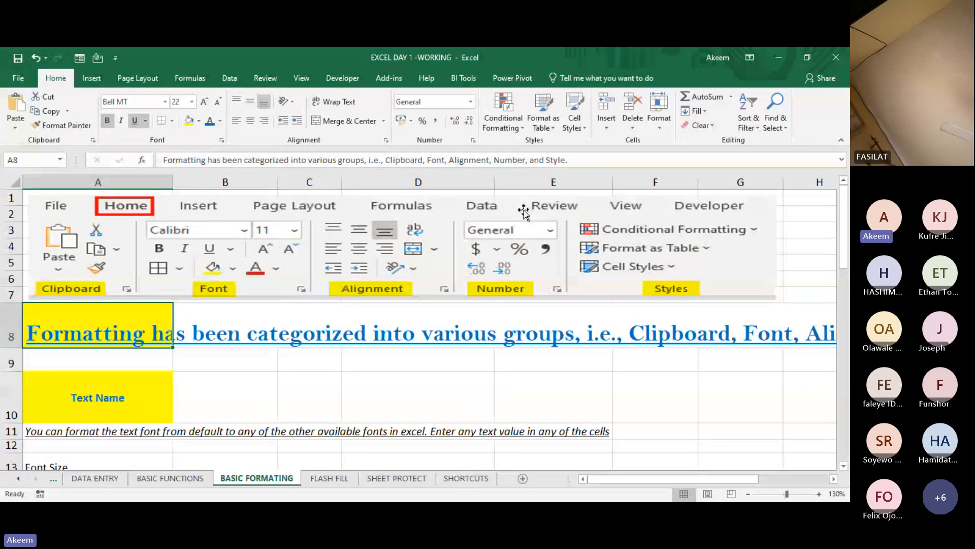
pyautogui.click(165, 101)
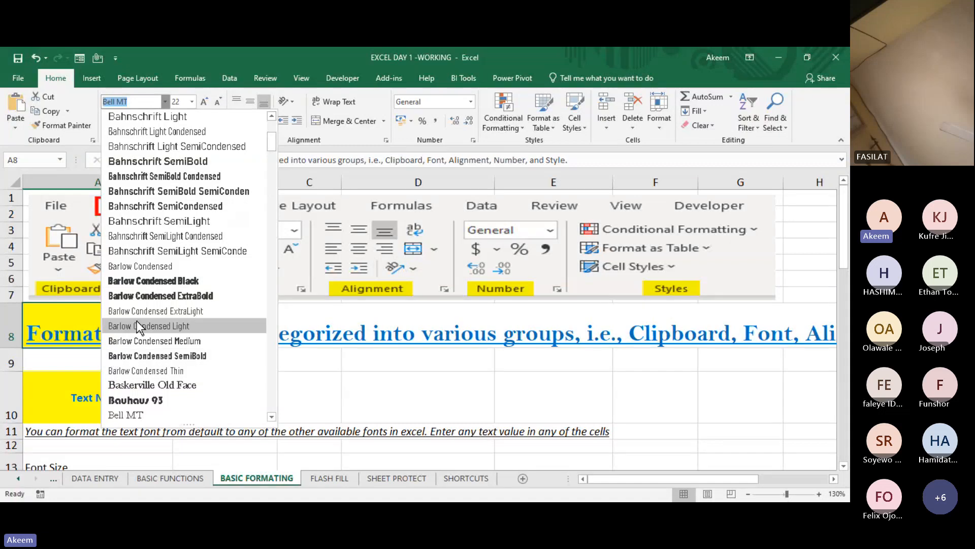
pyautogui.click(145, 288)
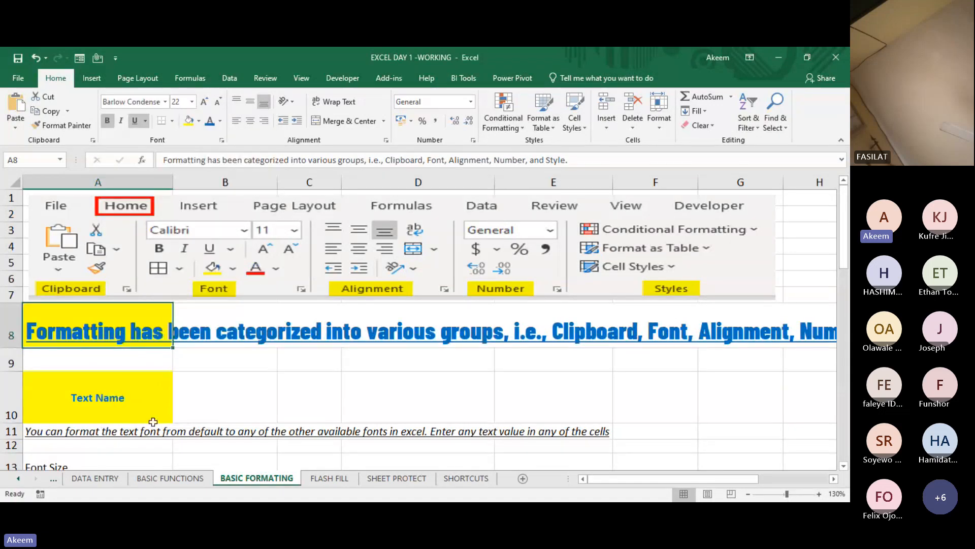
# - Set the font of the two Text Alignment notes in A24:A25 to Bernard MT Condensed
pyautogui.click(127, 431)
pyautogui.press('Down')
pyautogui.press('Down')
pyautogui.press('Down')
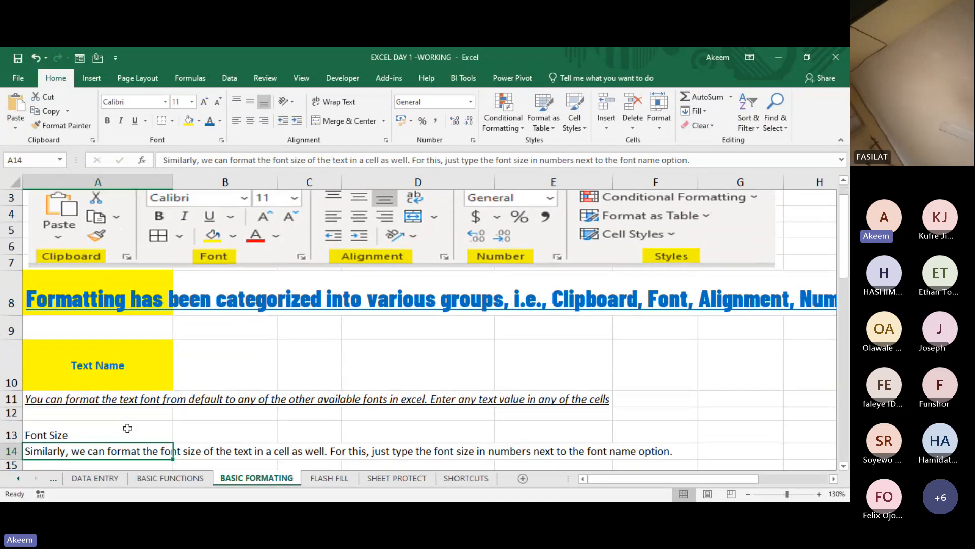
pyautogui.press('Down')
pyautogui.press('Down')
pyautogui.press('Down')
pyautogui.press('Down')
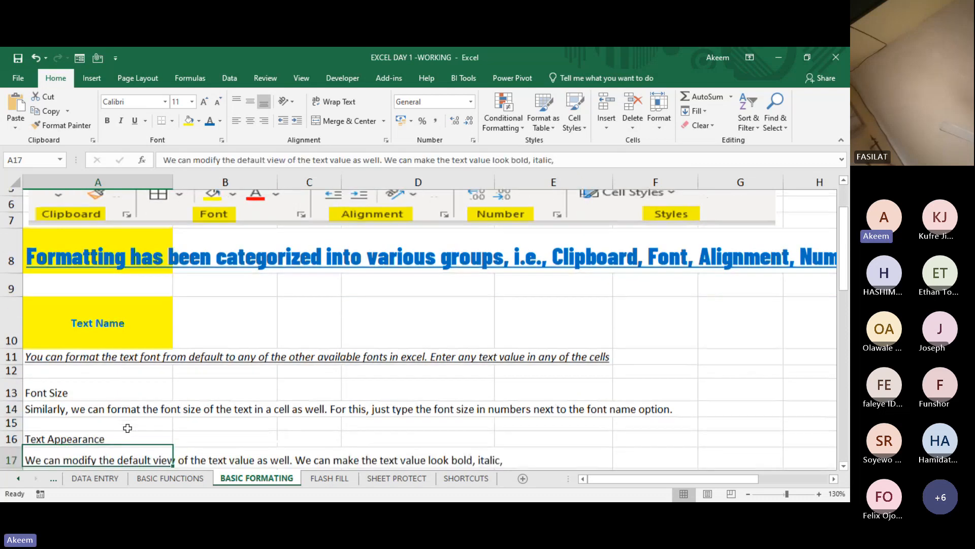
pyautogui.press('Down')
pyautogui.press('Up')
pyautogui.press('Up')
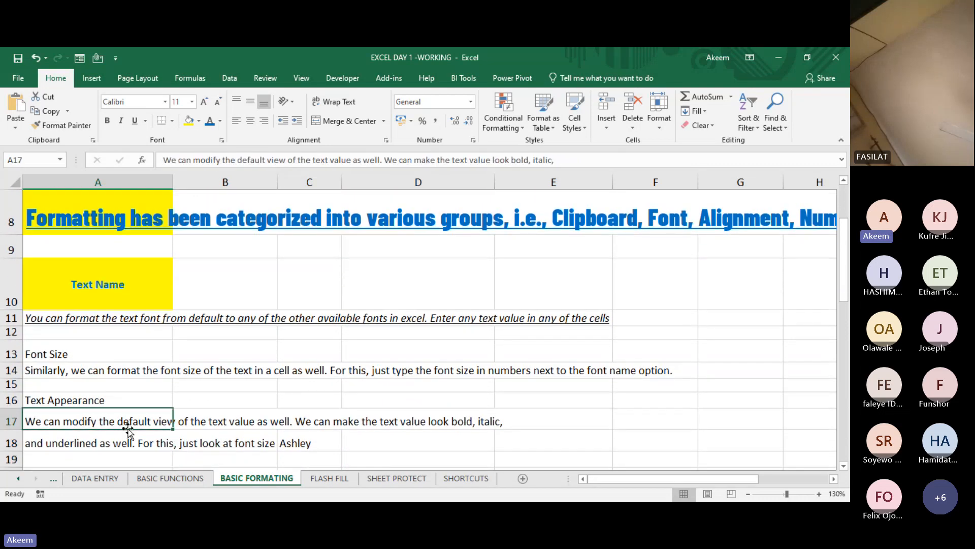
pyautogui.press('Down')
pyautogui.press('Down')
pyautogui.press('Down')
pyautogui.press('Down')
pyautogui.press('Down')
pyautogui.press('Down')
pyautogui.press('Down')
pyautogui.press('Down')
pyautogui.press('Down')
pyautogui.press('Up')
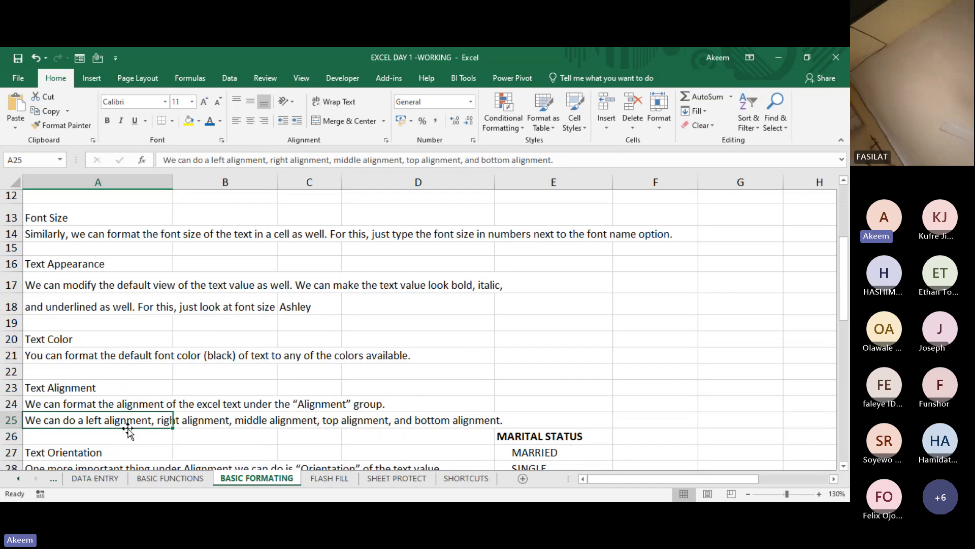
pyautogui.press('Up')
pyautogui.hotkey('shift', 'Down')
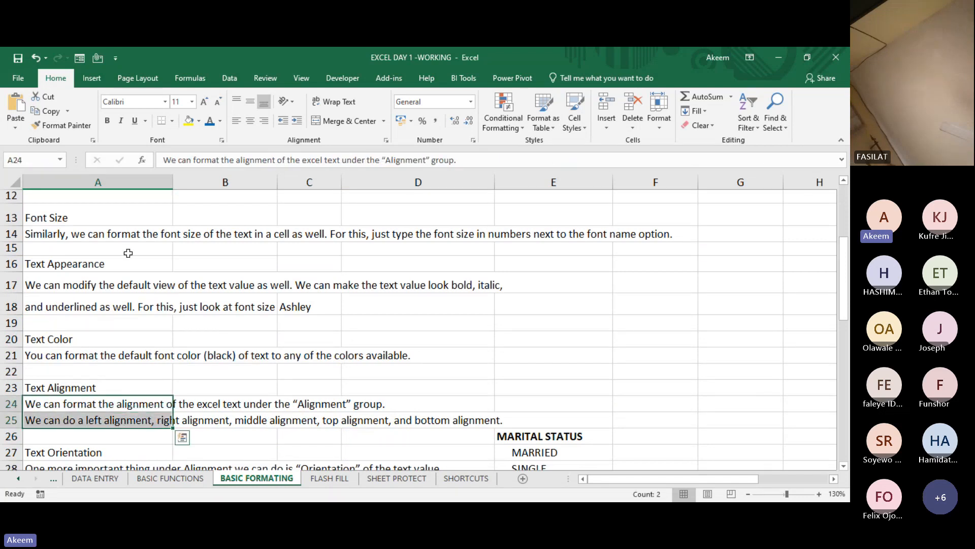
pyautogui.click(164, 102)
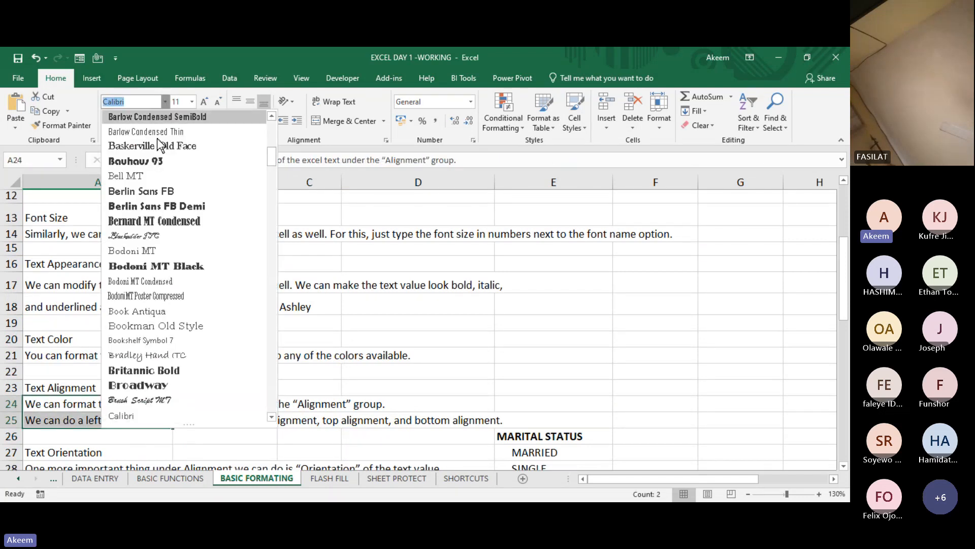
pyautogui.click(156, 220)
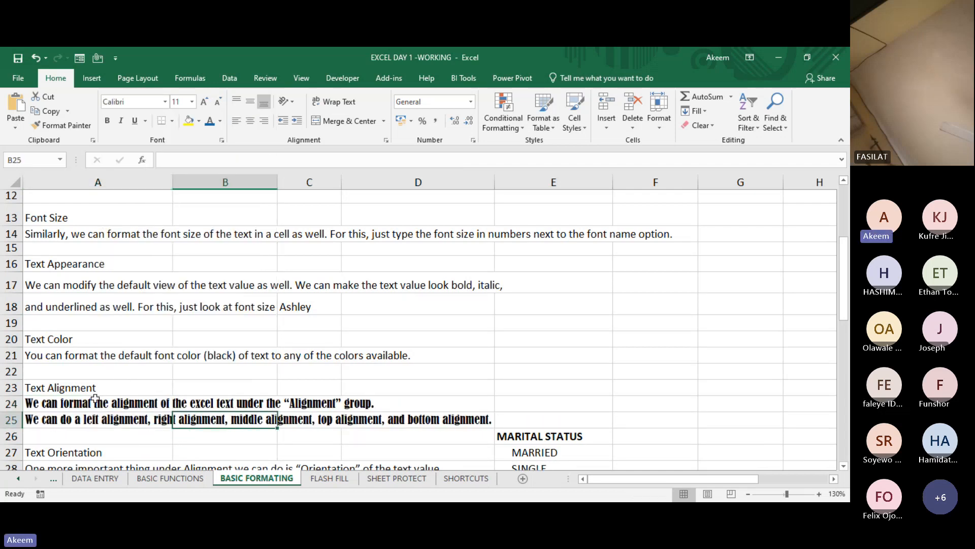
pyautogui.click(49, 403)
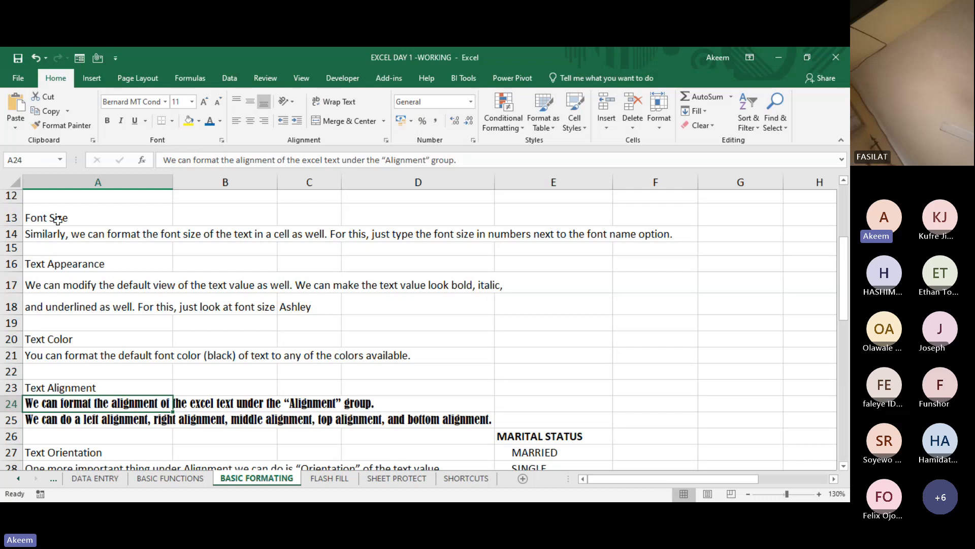
# - Set the font of the Font Size, Text Appearance and Text Color sections in A13:A21 to Book Antiqua
pyautogui.moveTo(57, 219); pyautogui.dragTo(68, 358)
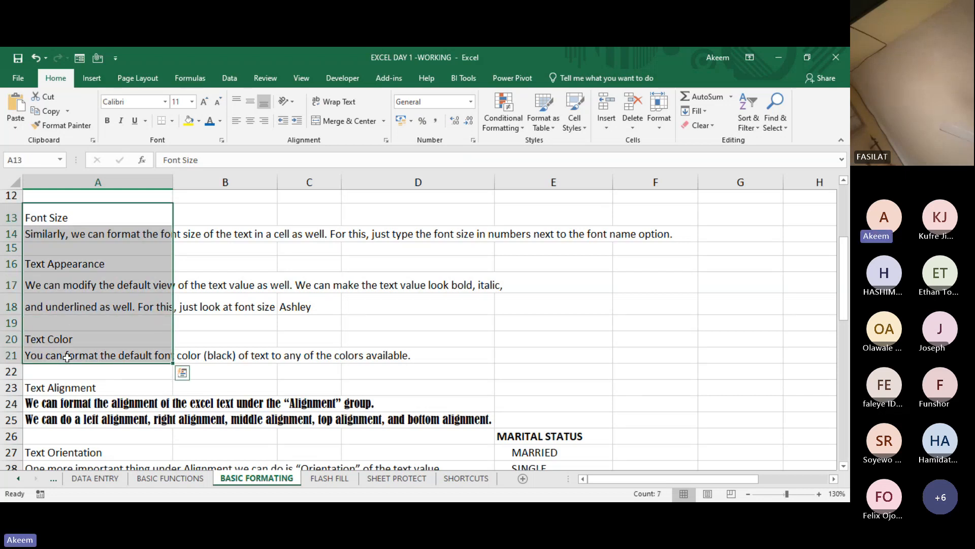
pyautogui.click(165, 103)
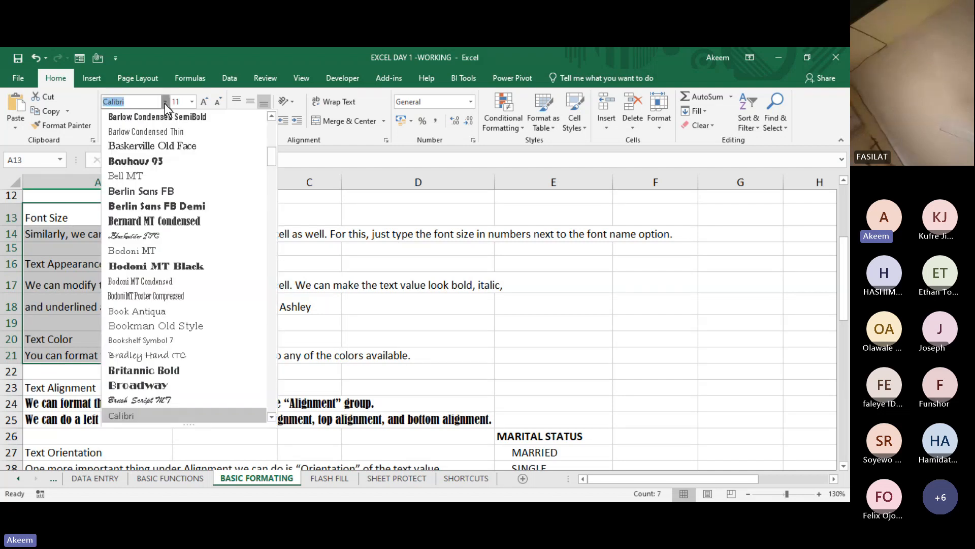
pyautogui.click(152, 307)
pyautogui.click(75, 261)
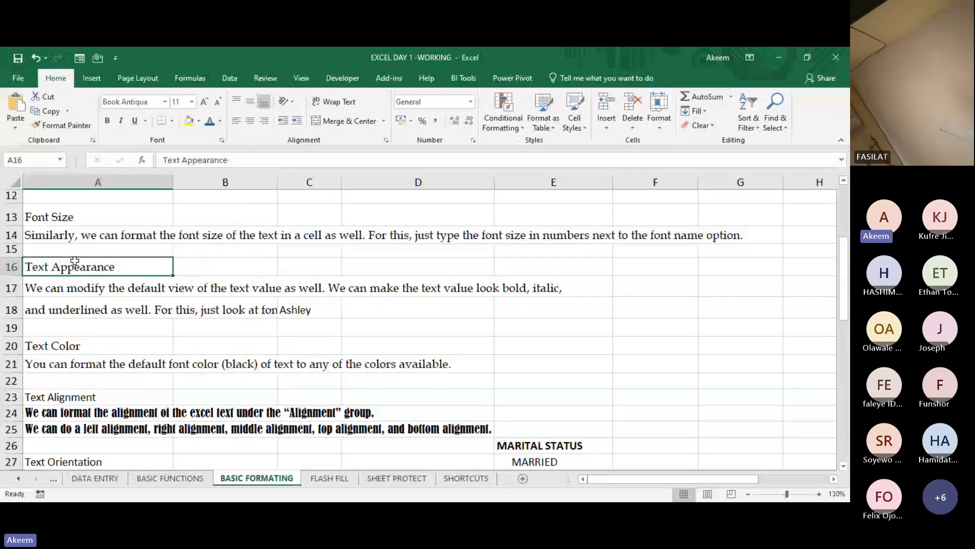
pyautogui.click(67, 224)
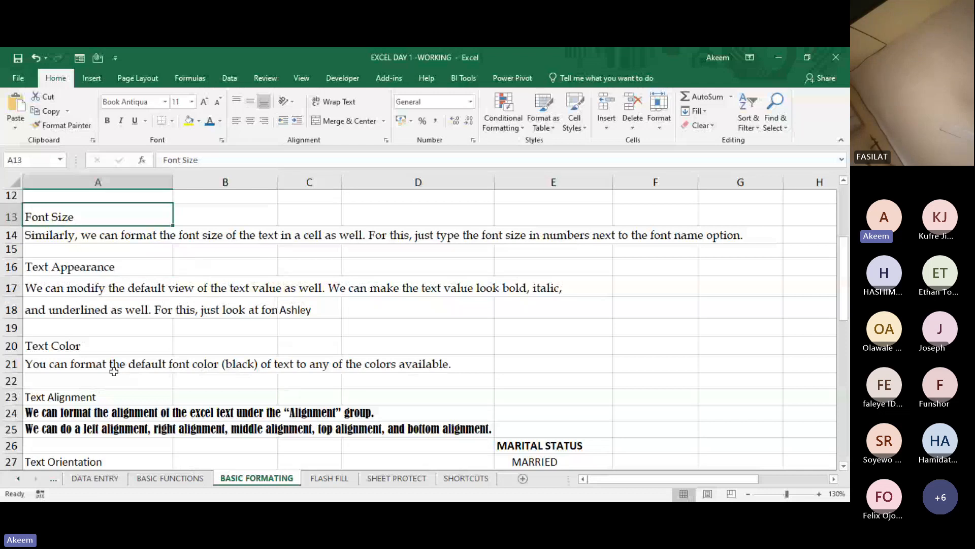
# - Compare the fonts used in the Text Alignment notes, the Text Color section and the rows above them in column A
pyautogui.click(96, 412)
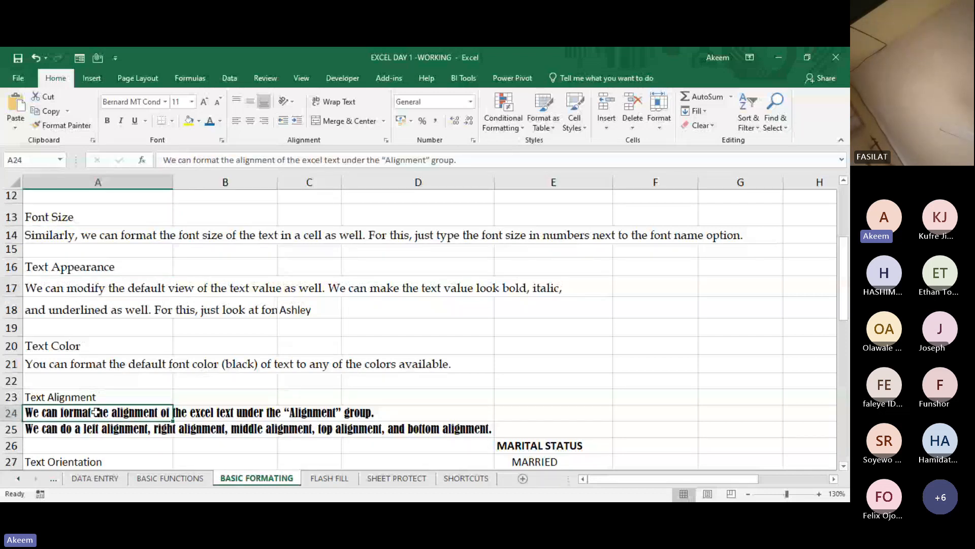
pyautogui.click(46, 350)
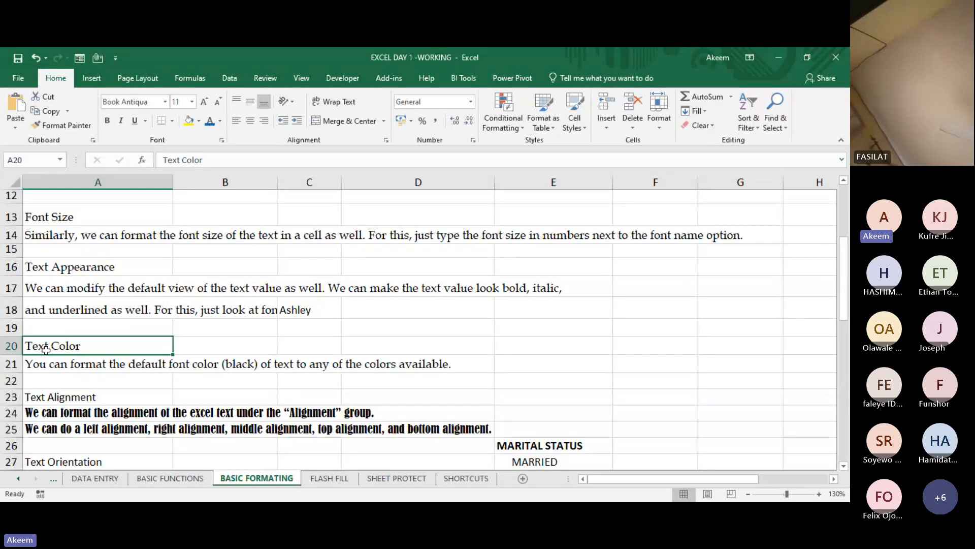
pyautogui.press('Down')
pyautogui.press('Down')
pyautogui.press('Down')
pyautogui.press('Down')
pyautogui.press('Down')
pyautogui.press('Down')
pyautogui.press('Up')
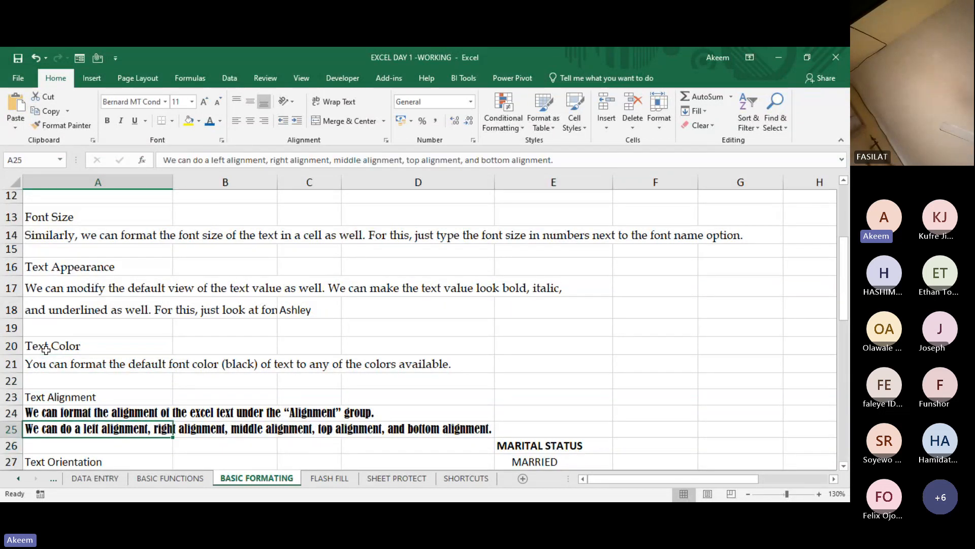
pyautogui.press('Up')
pyautogui.press('Up')
pyautogui.press('Up')
pyautogui.press('Up')
pyautogui.press('Up')
pyautogui.press('Up')
pyautogui.press('Up')
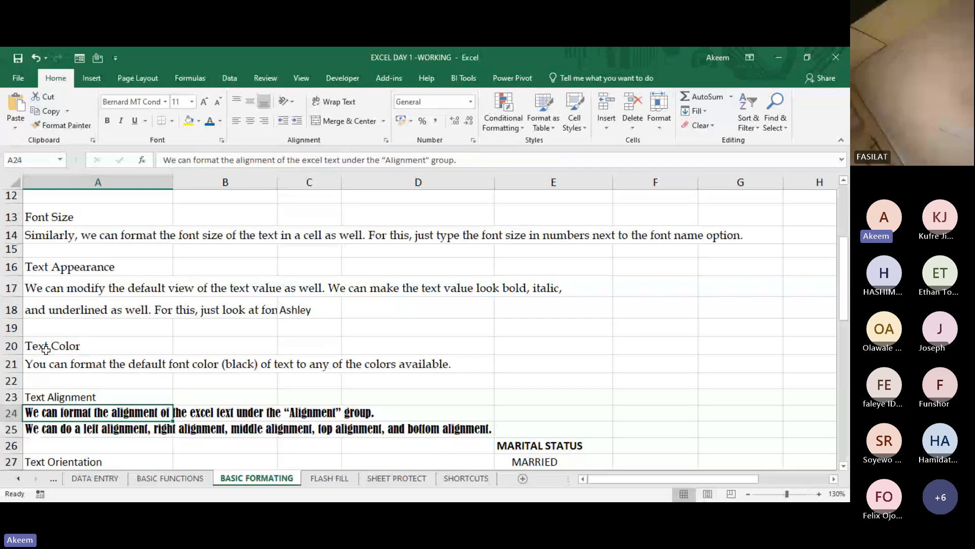
pyautogui.press('Up')
pyautogui.press('Up')
pyautogui.press('Up')
pyautogui.press('Up')
pyautogui.press('Up')
pyautogui.press('Up')
pyautogui.press('Up')
pyautogui.press('Up')
pyautogui.press('Up')
pyautogui.press('Up')
pyautogui.press('Up')
pyautogui.press('Up')
pyautogui.press('Up')
pyautogui.press('Up')
pyautogui.press('Up')
pyautogui.press('Up')
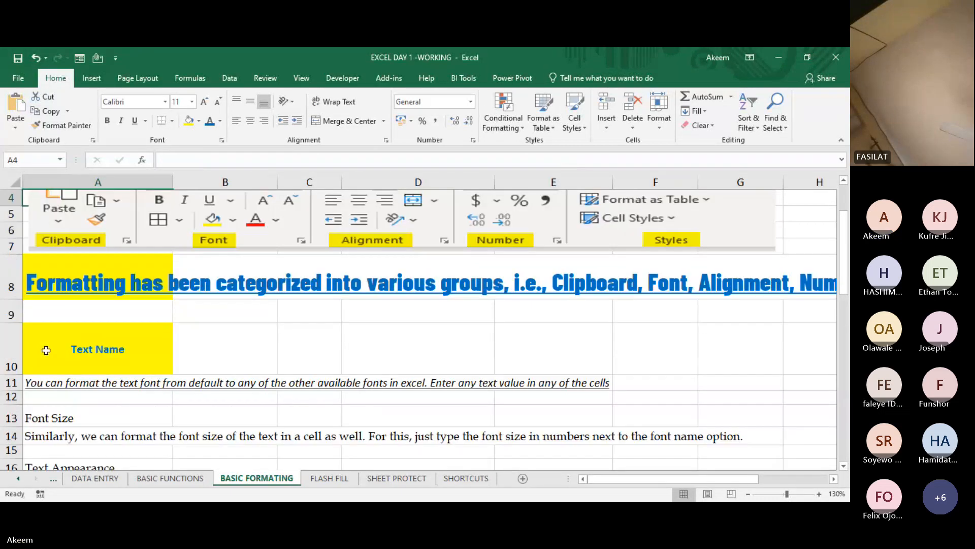
pyautogui.press('Down')
pyautogui.press('Down')
pyautogui.press('Down')
pyautogui.press('Down')
pyautogui.press('Down')
pyautogui.press('Down')
pyautogui.press('Down')
pyautogui.press('Down')
pyautogui.press('Down')
pyautogui.press('Down')
pyautogui.press('Down')
pyautogui.press('Down')
pyautogui.press('Down')
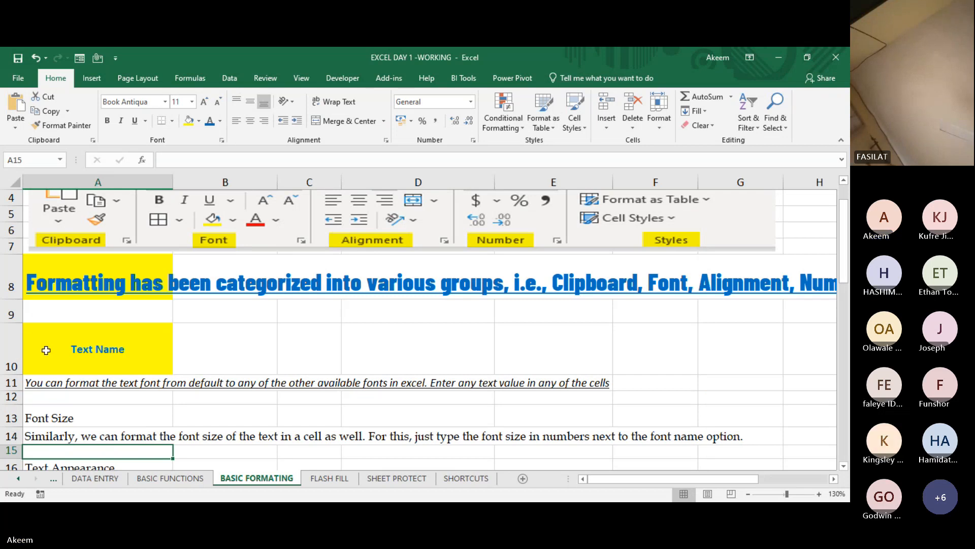
pyautogui.click(282, 436)
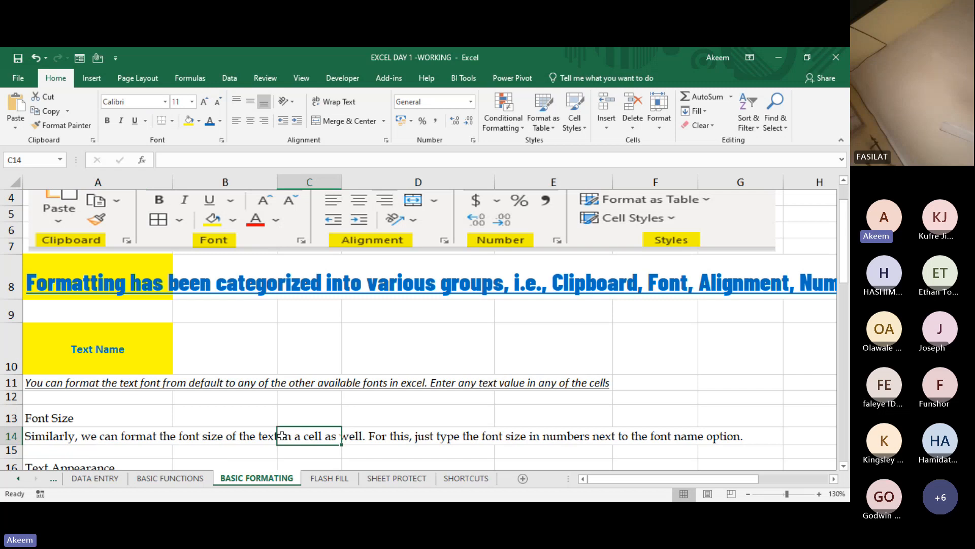
pyautogui.press('Down')
pyautogui.press('Down')
pyautogui.press('Down')
pyautogui.press('Down')
pyautogui.press('Up')
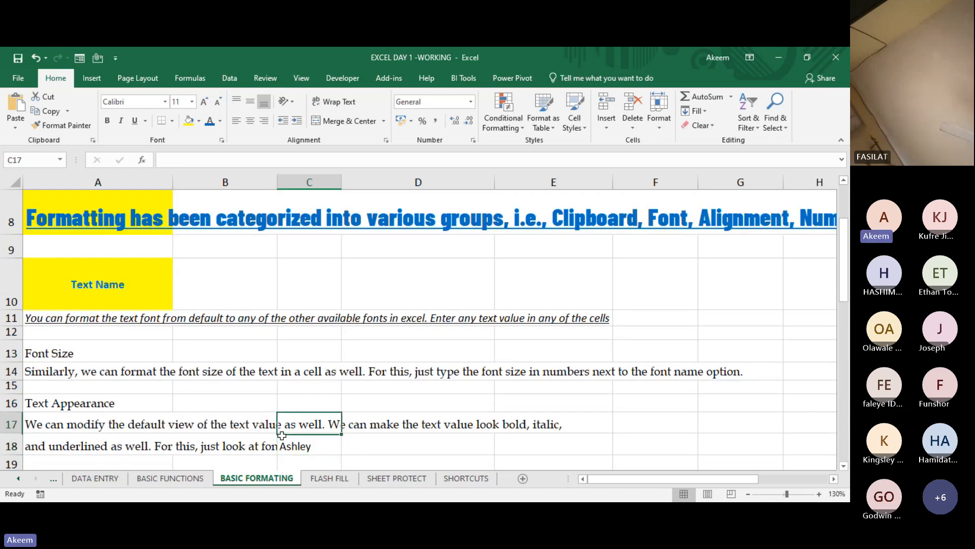
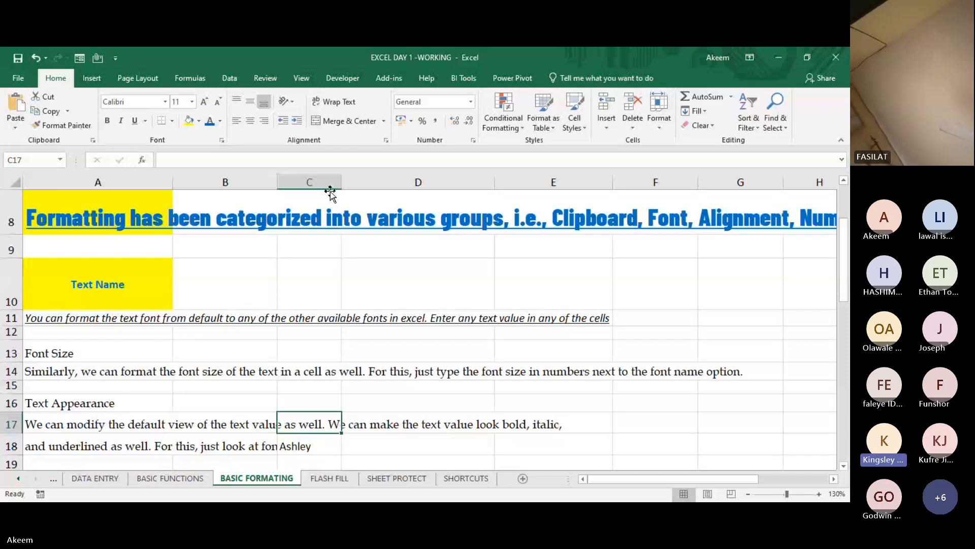
# - Try top, bottom and middle alignment, plus left, center and right alignment, on the Text Name cell A10
pyautogui.click(486, 461)
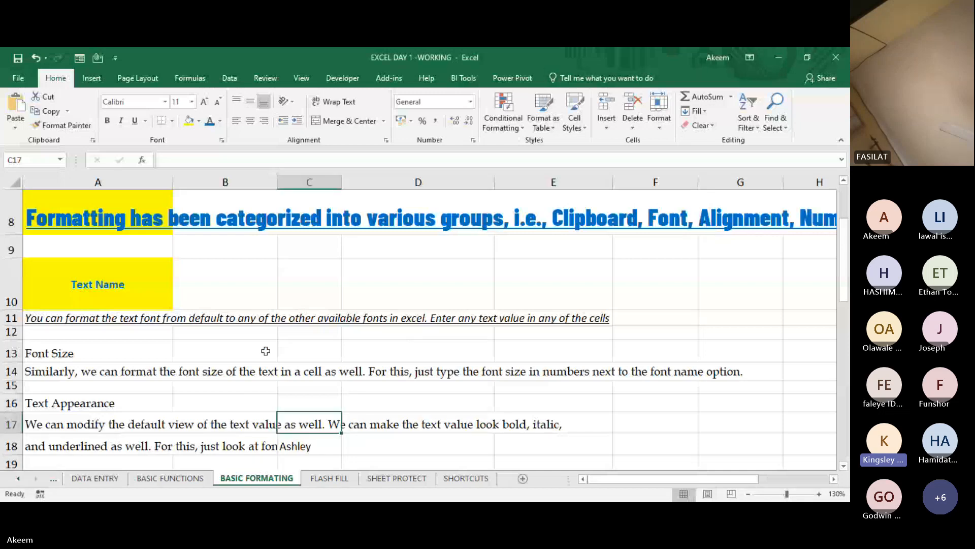
pyautogui.click(132, 294)
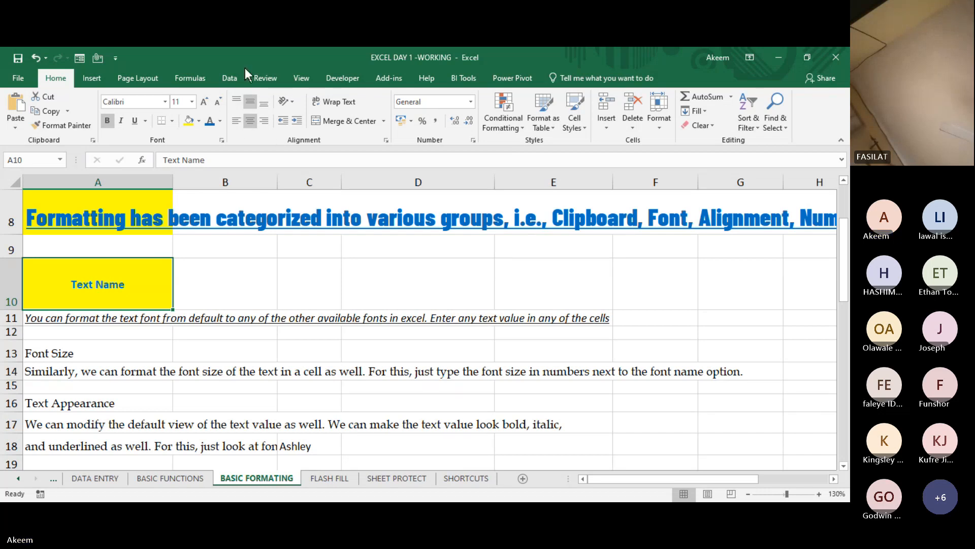
pyautogui.click(240, 102)
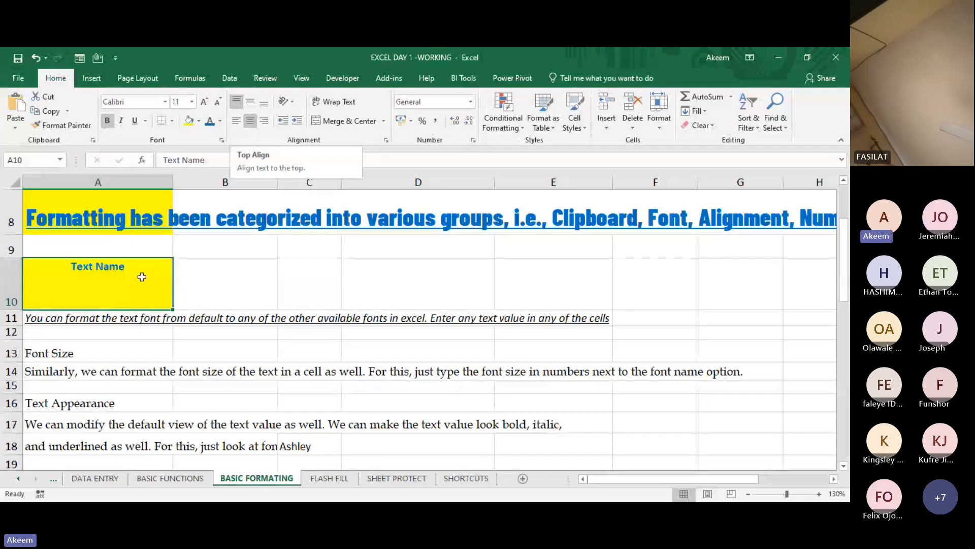
pyautogui.click(263, 102)
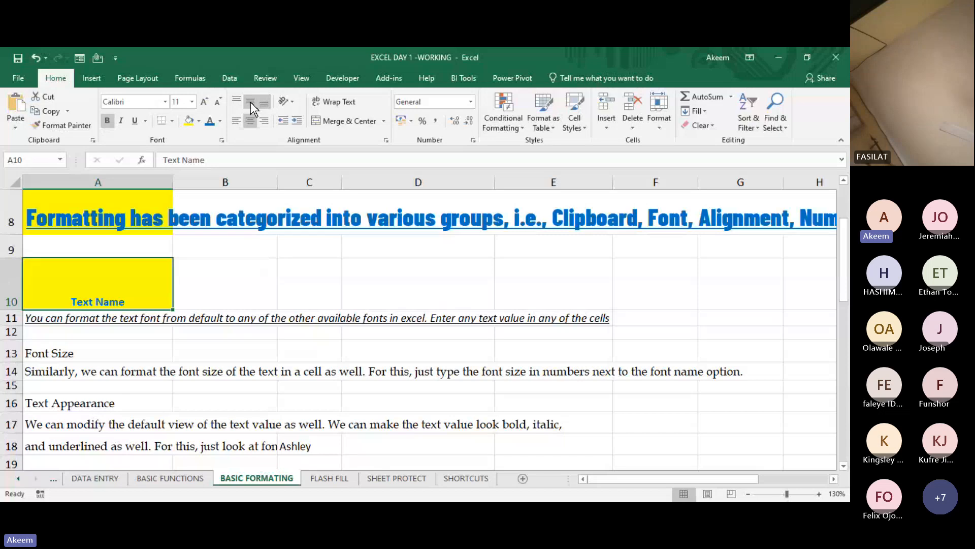
pyautogui.click(250, 103)
pyautogui.click(237, 121)
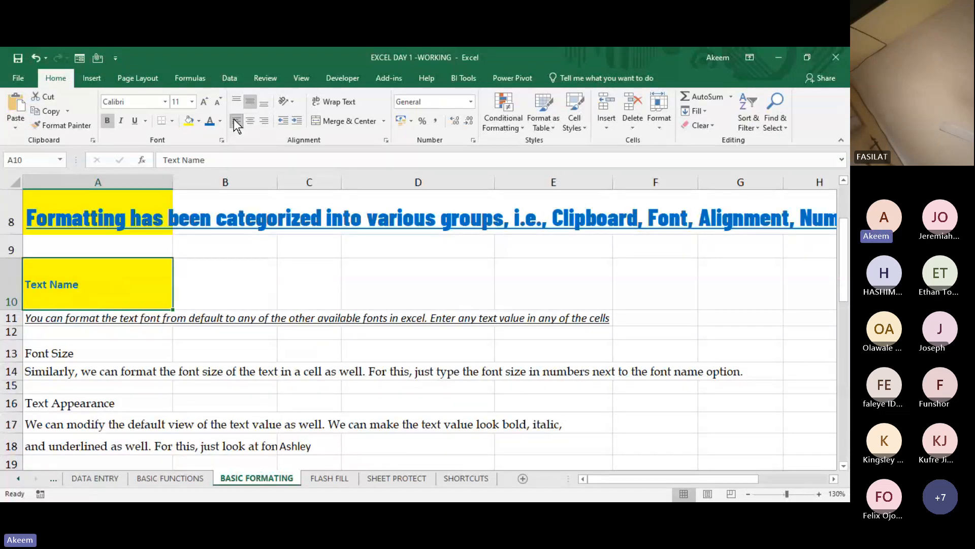
pyautogui.click(250, 122)
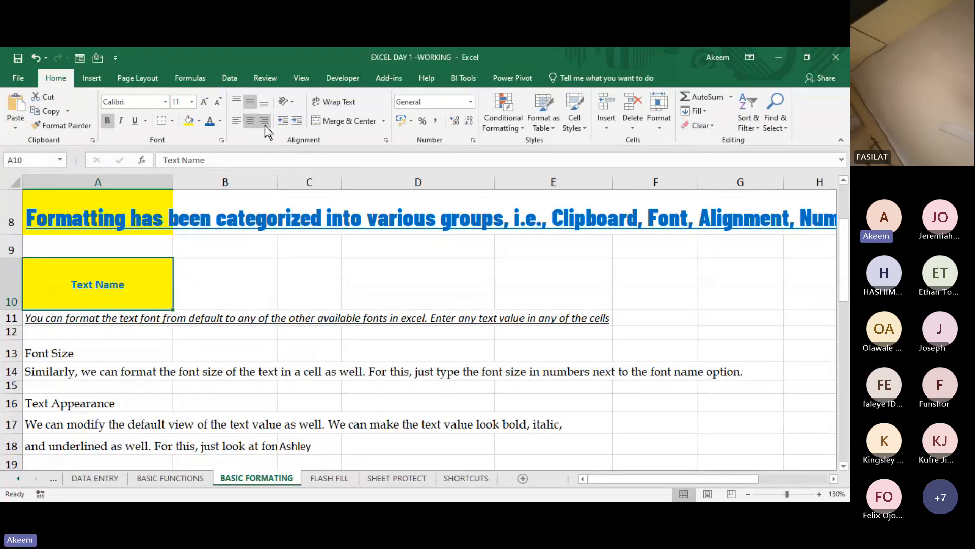
pyautogui.click(265, 125)
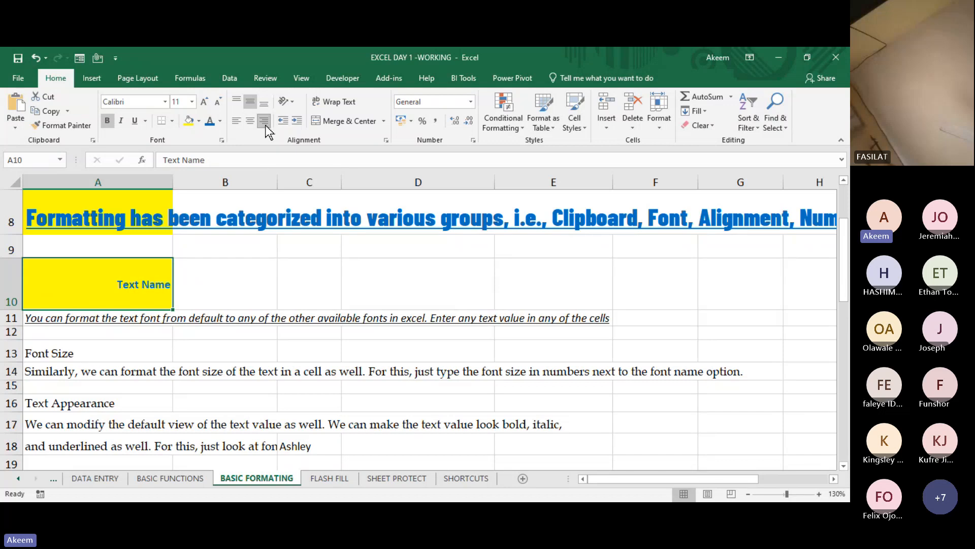
# - Try further alignment combinations on the Text Name cell A10, finishing with top alignment and horizontal centering
pyautogui.click(264, 100)
pyautogui.click(251, 98)
pyautogui.click(237, 102)
pyautogui.click(250, 121)
pyautogui.click(236, 120)
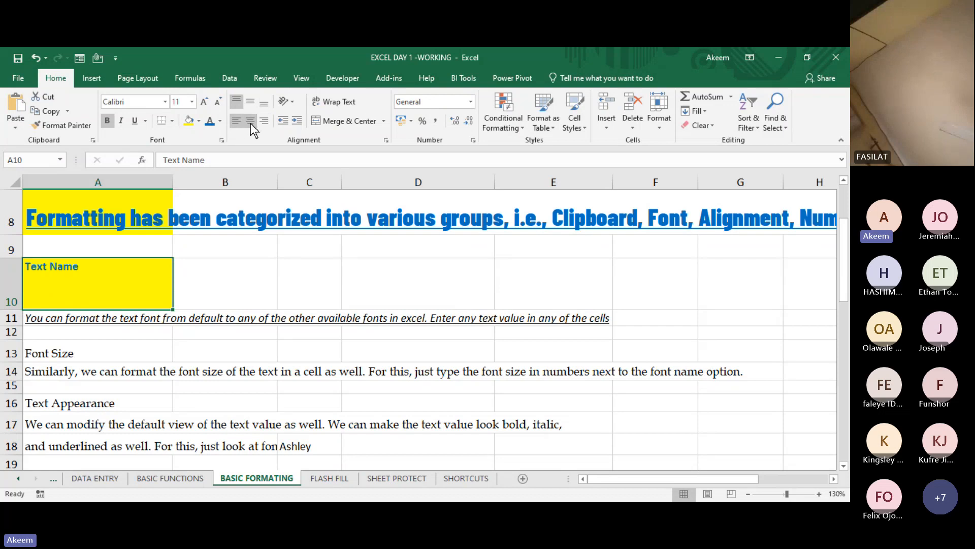
pyautogui.click(251, 122)
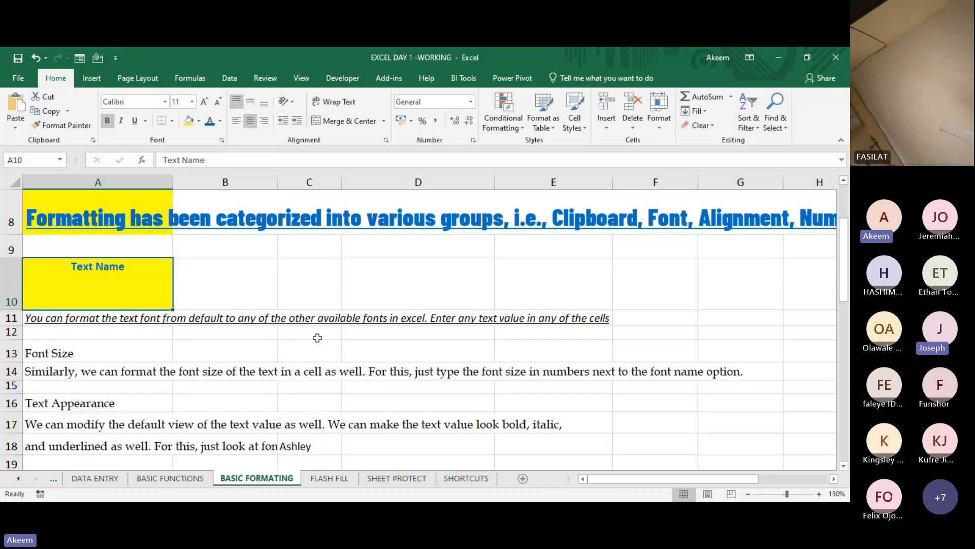
pyautogui.click(293, 403)
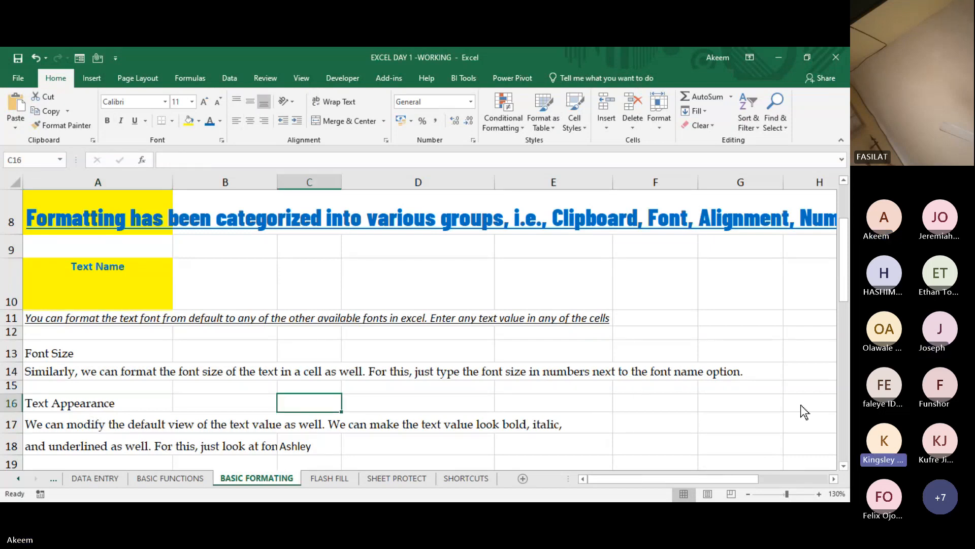
# - Switch off the Rotate Text Up orientation on the STATUS header in C43 of the payroll table
pyautogui.click(408, 303)
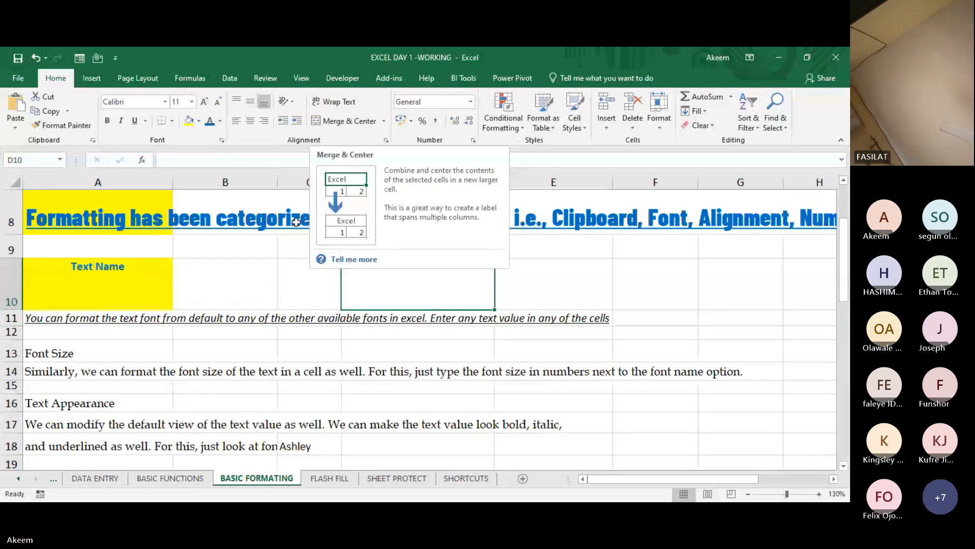
pyautogui.click(97, 384)
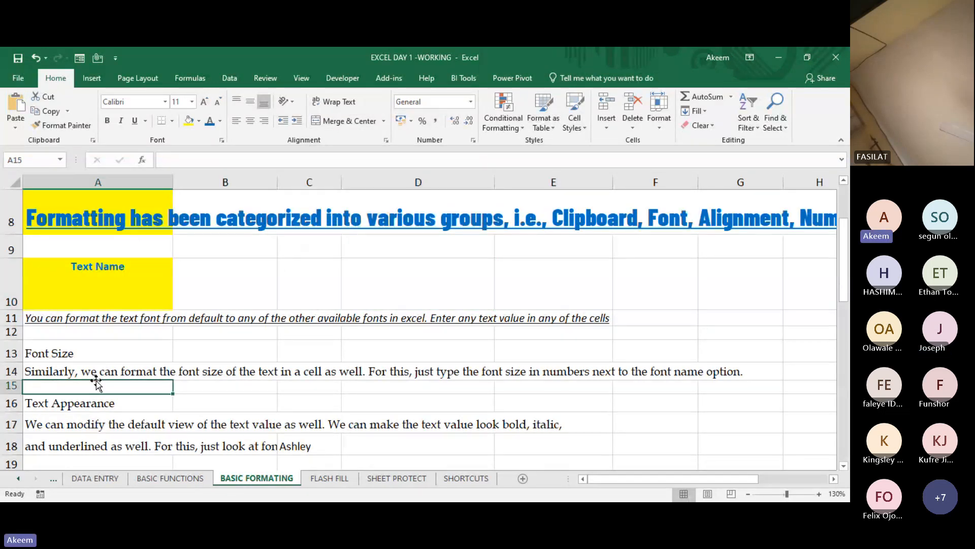
pyautogui.press('Down')
pyautogui.press('Down')
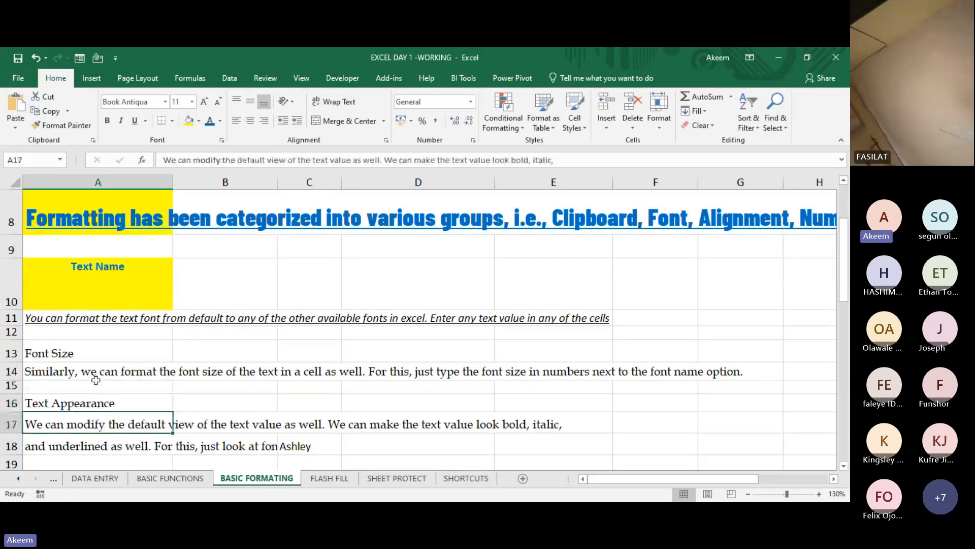
pyautogui.press('Down')
pyautogui.press('Down')
pyautogui.press('Down')
pyautogui.press('Down')
pyautogui.press('Down')
pyautogui.press('Down')
pyautogui.press('Down')
pyautogui.press('Down')
pyautogui.press('Down')
pyautogui.press('Down')
pyautogui.press('Down')
pyautogui.press('Down')
pyautogui.press('Down')
pyautogui.press('Down')
pyautogui.press('Down')
pyautogui.press('Down')
pyautogui.press('Down')
pyautogui.press('Down')
pyautogui.press('Down')
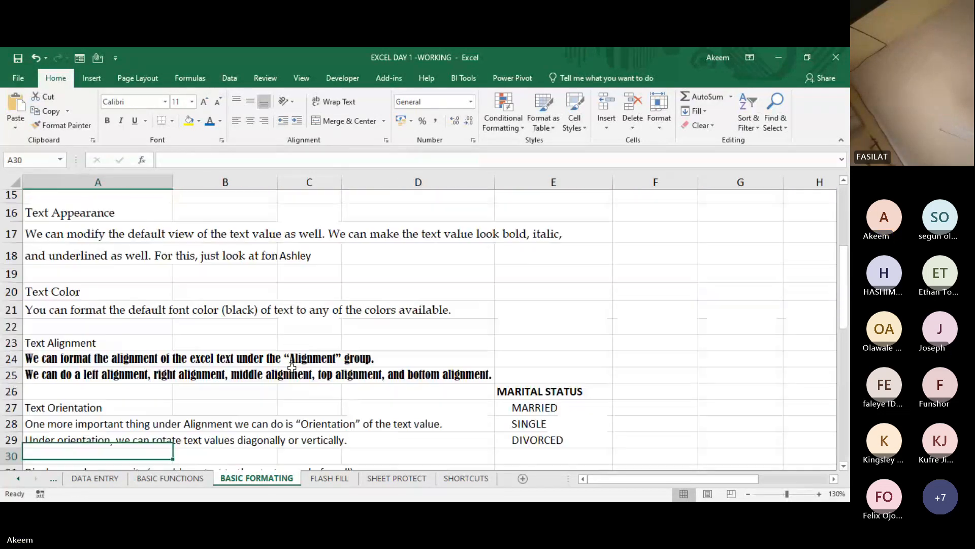
pyautogui.press('Down')
pyautogui.press('Down')
pyautogui.press('Down')
pyautogui.press('Down')
pyautogui.press('Down')
pyautogui.press('Down')
pyautogui.press('Down')
pyautogui.press('Down')
pyautogui.press('Down')
pyautogui.press('Down')
pyautogui.press('Down')
pyautogui.press('Down')
pyautogui.press('Down')
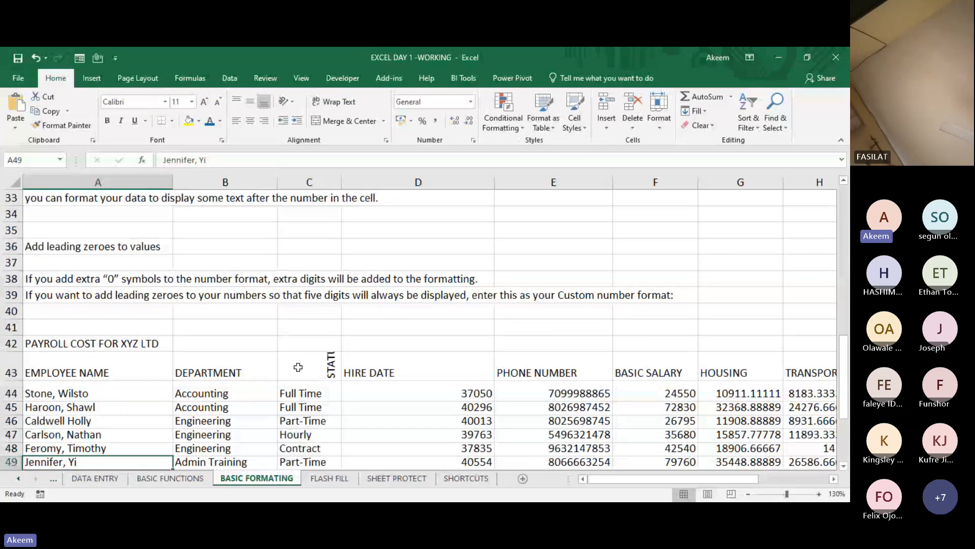
pyautogui.click(298, 366)
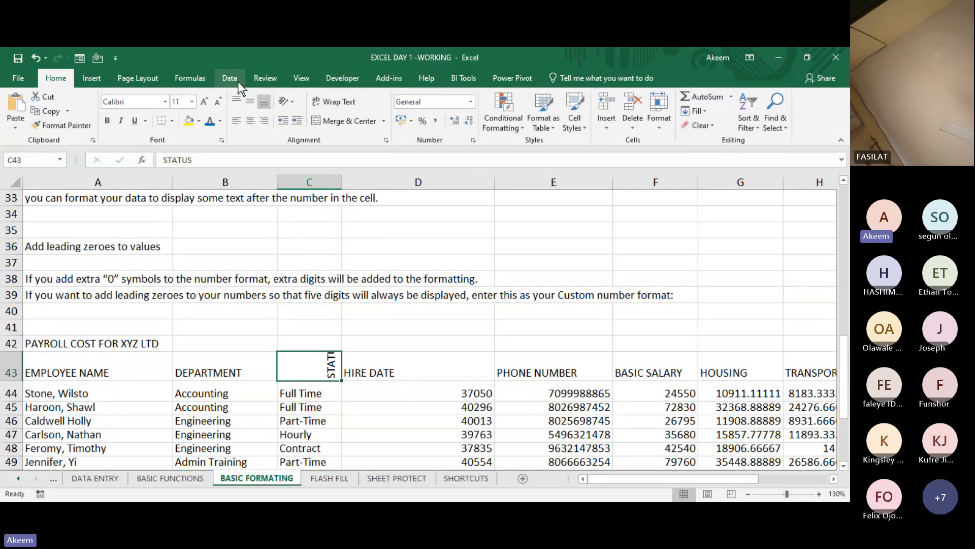
pyautogui.click(292, 102)
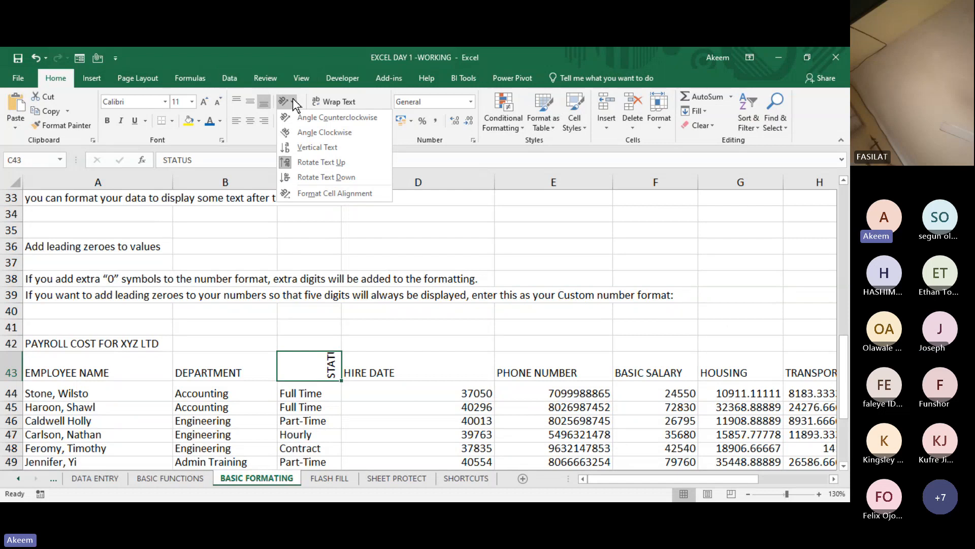
pyautogui.click(327, 162)
pyautogui.click(310, 391)
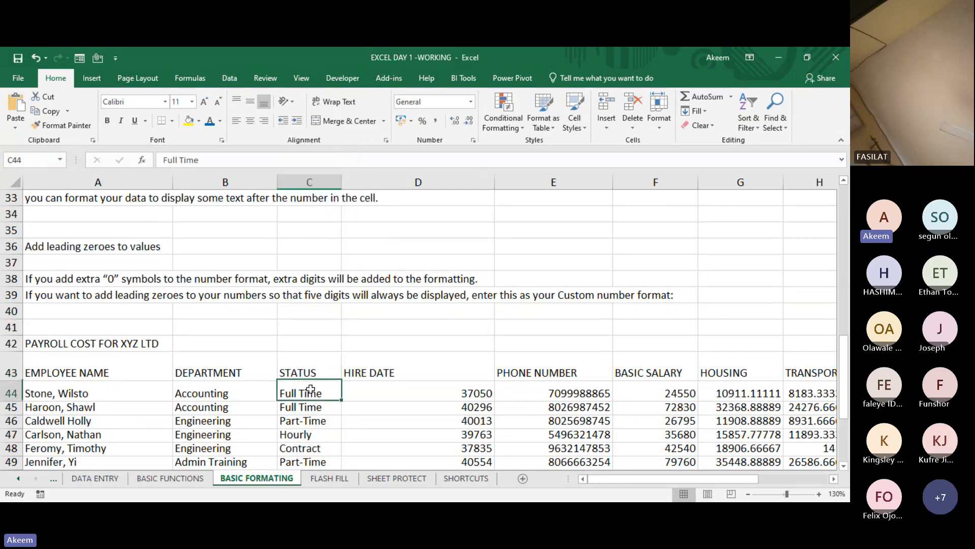
# - Narrow the DEPARTMENT column B and give columns B through H one equal width
pyautogui.moveTo(276, 179); pyautogui.dragTo(242, 182)
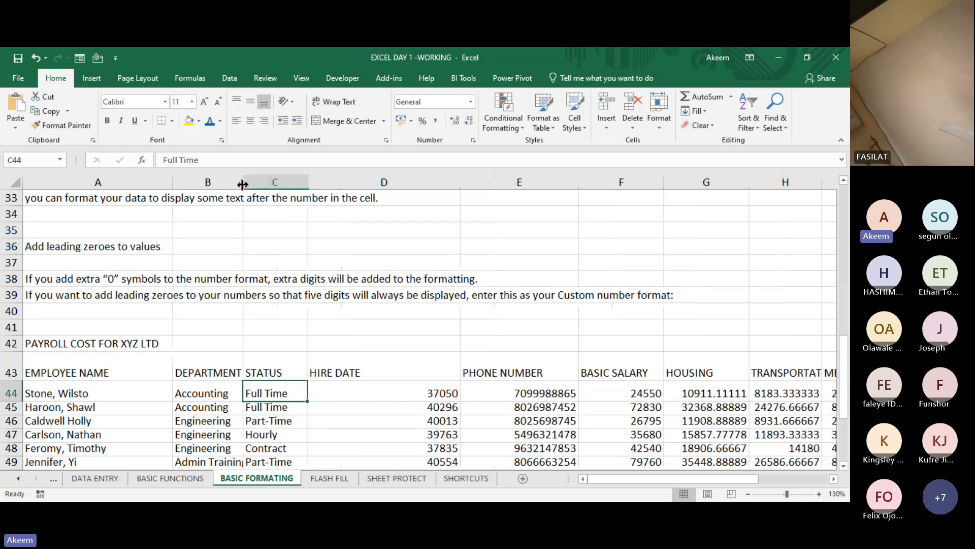
pyautogui.click(217, 180)
pyautogui.hotkey('shift', 'Right')
pyautogui.hotkey('shift', 'Right')
pyautogui.hotkey('shift', 'Right')
pyautogui.hotkey('shift', 'Right')
pyautogui.hotkey('shift', 'Right')
pyautogui.hotkey('shift', 'Right')
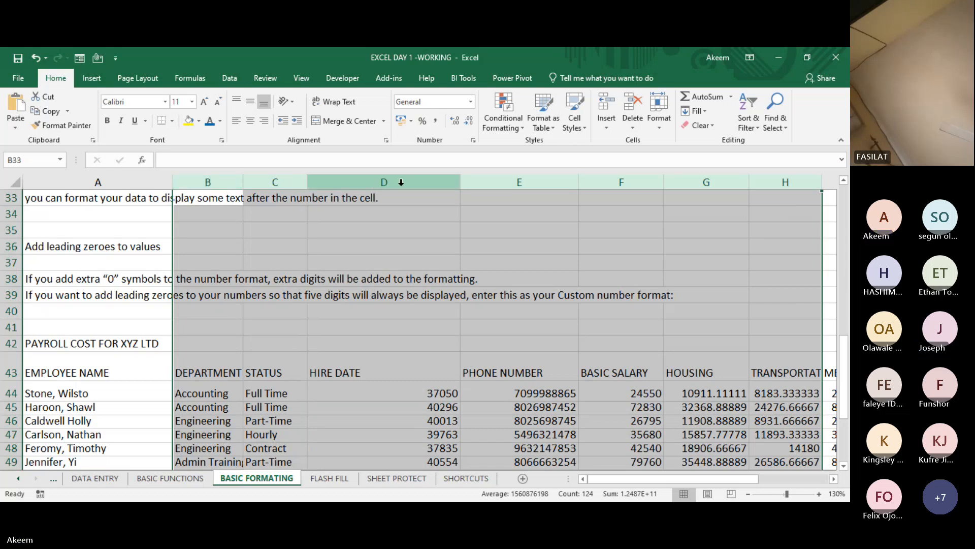
pyautogui.moveTo(459, 187); pyautogui.dragTo(392, 194)
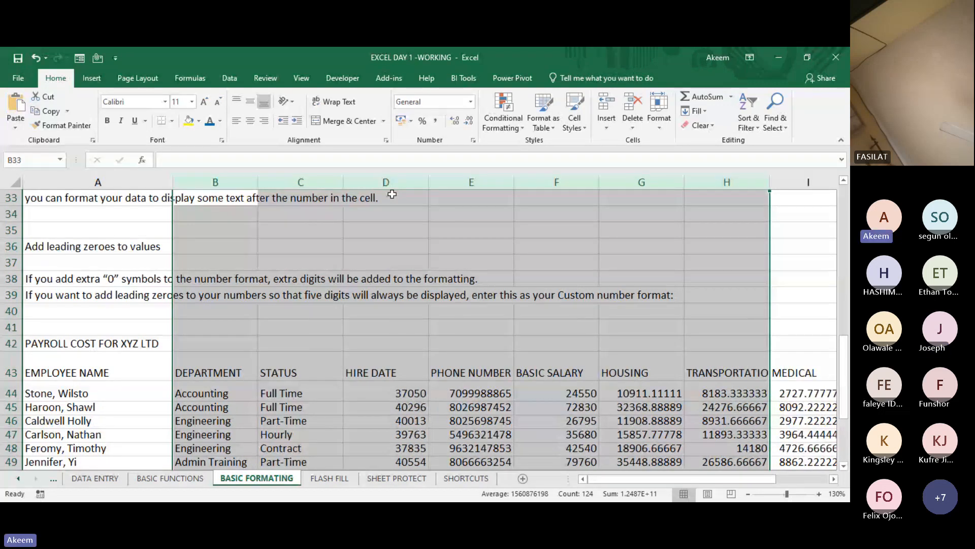
# - Reduce columns B through G together to a narrower equal width
pyautogui.click(235, 193)
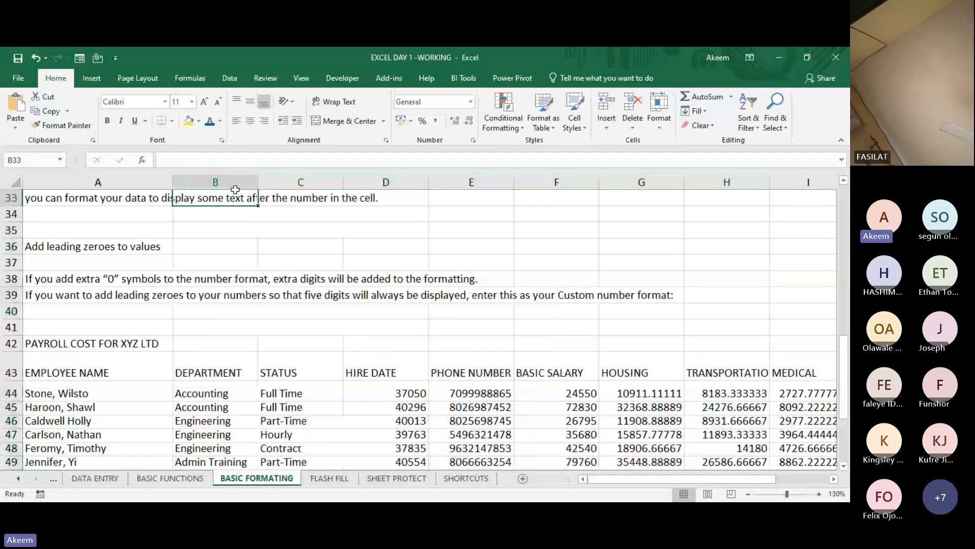
pyautogui.moveTo(235, 189)
pyautogui.mouseDown()
pyautogui.moveTo(577, 174)
pyautogui.moveTo(681, 184)
pyautogui.moveTo(666, 189)
pyautogui.mouseUp()
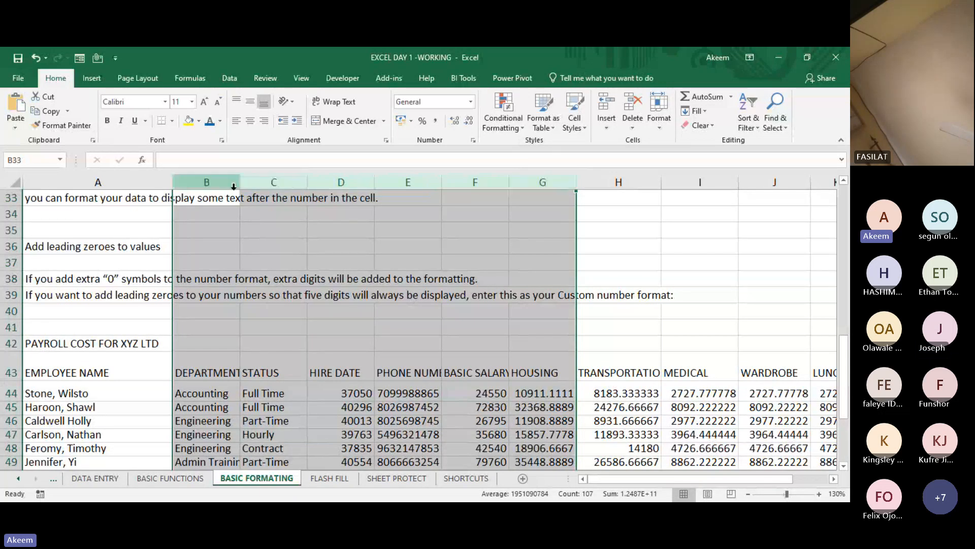
pyautogui.click(206, 182)
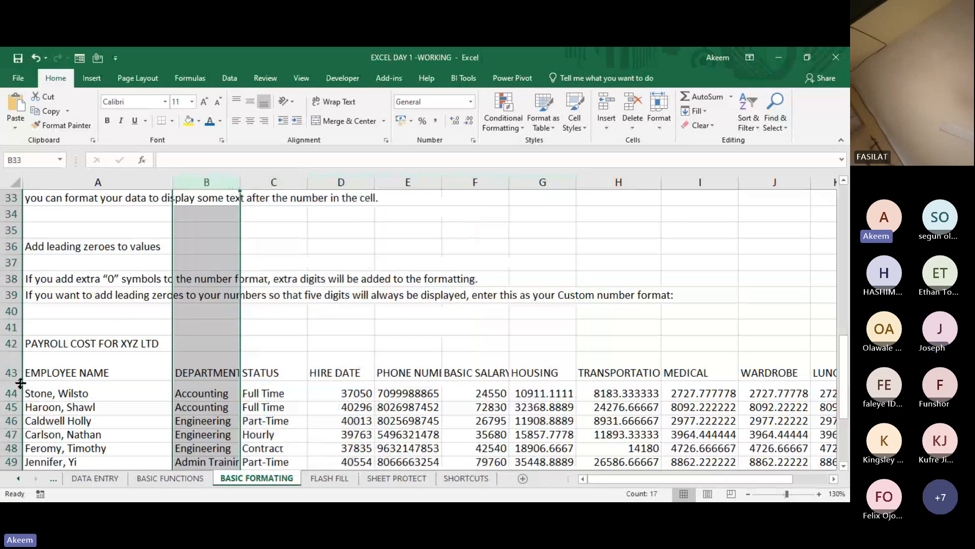
# - Increase the height of the payroll employee rows from row 45 downward, all to the same height
pyautogui.moveTo(11, 406); pyautogui.dragTo(18, 475)
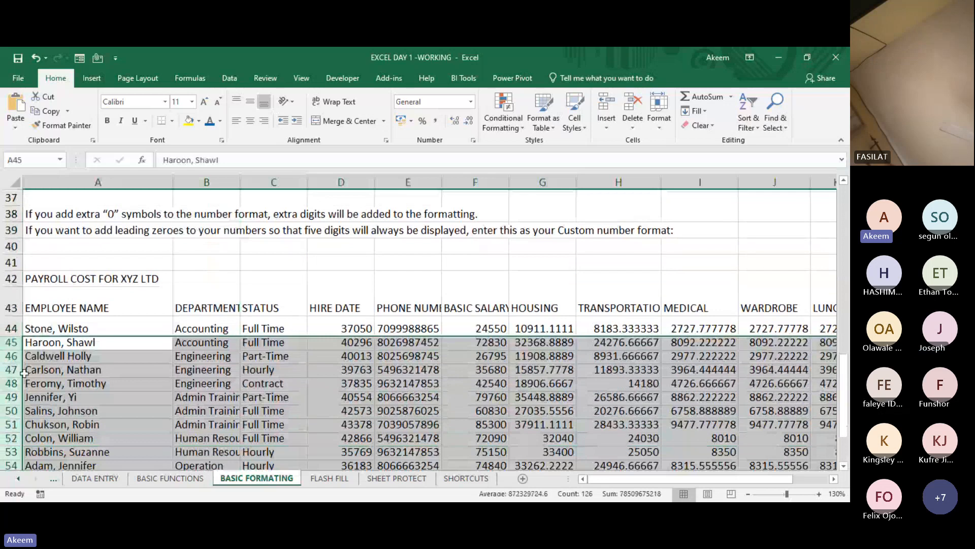
pyautogui.moveTo(19, 362); pyautogui.dragTo(16, 370)
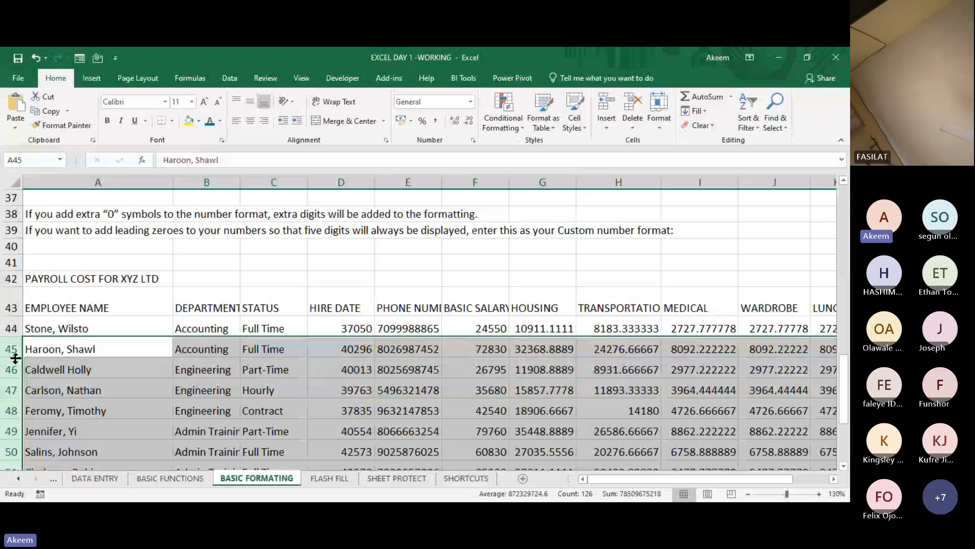
pyautogui.click(342, 389)
# - Check the cut-off headers in row 43 of the payroll table and narrow the TRANSPORTATION column H slightly
pyautogui.click(213, 308)
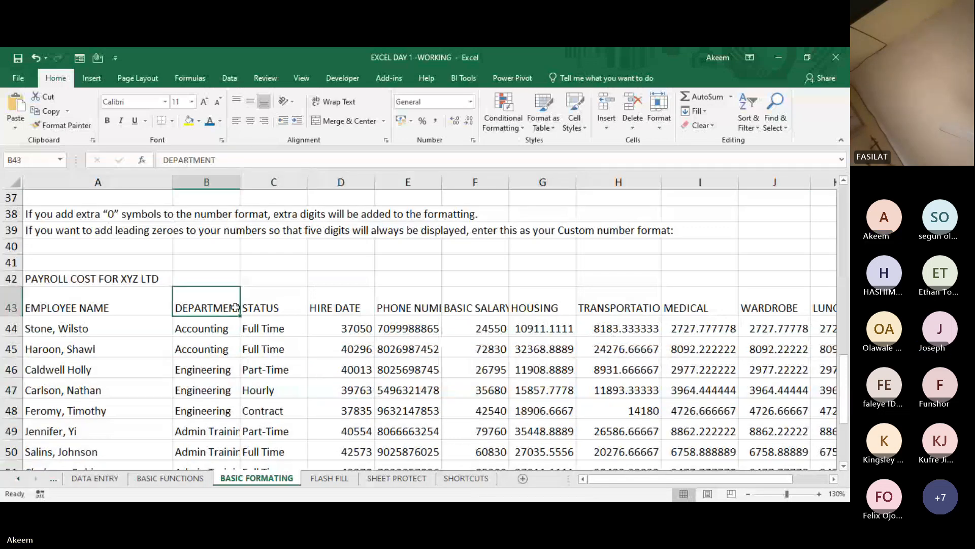
pyautogui.click(279, 308)
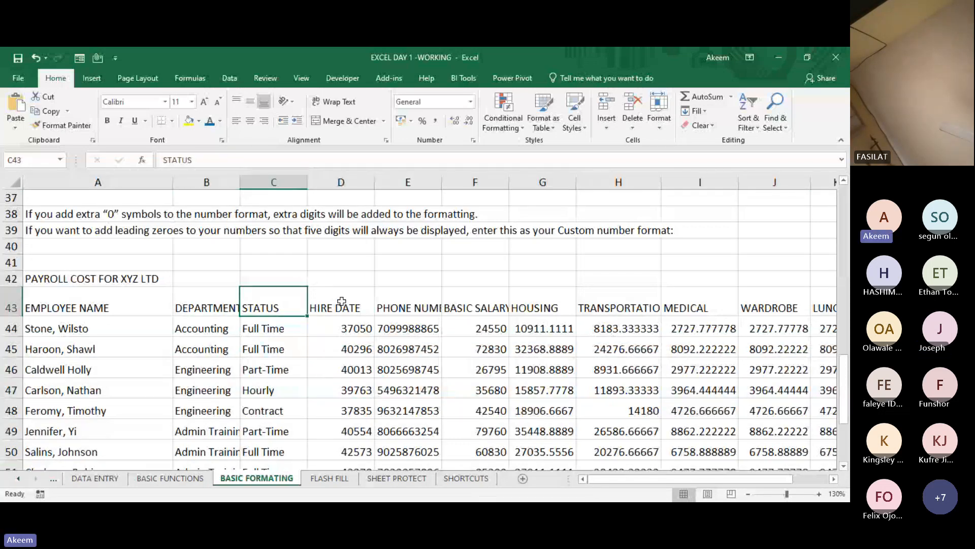
pyautogui.click(467, 302)
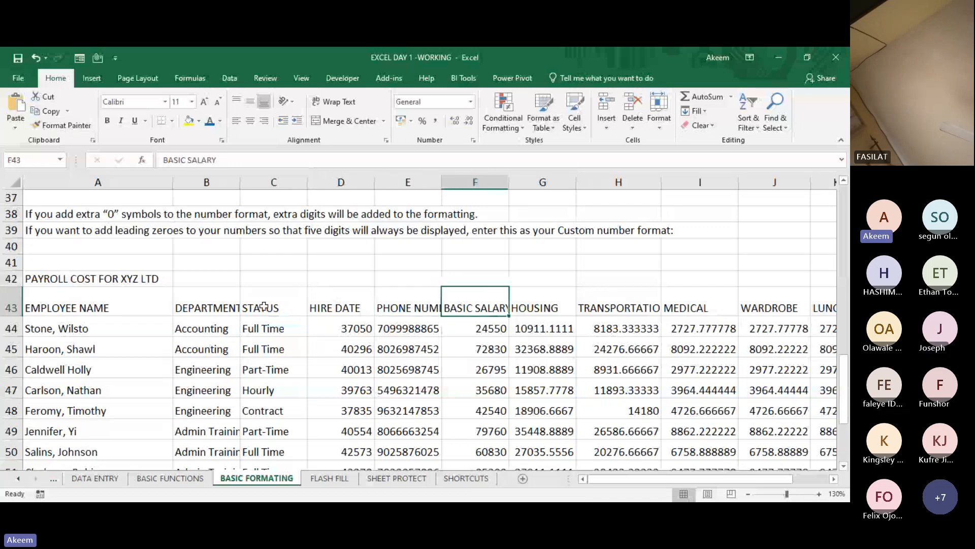
pyautogui.click(205, 306)
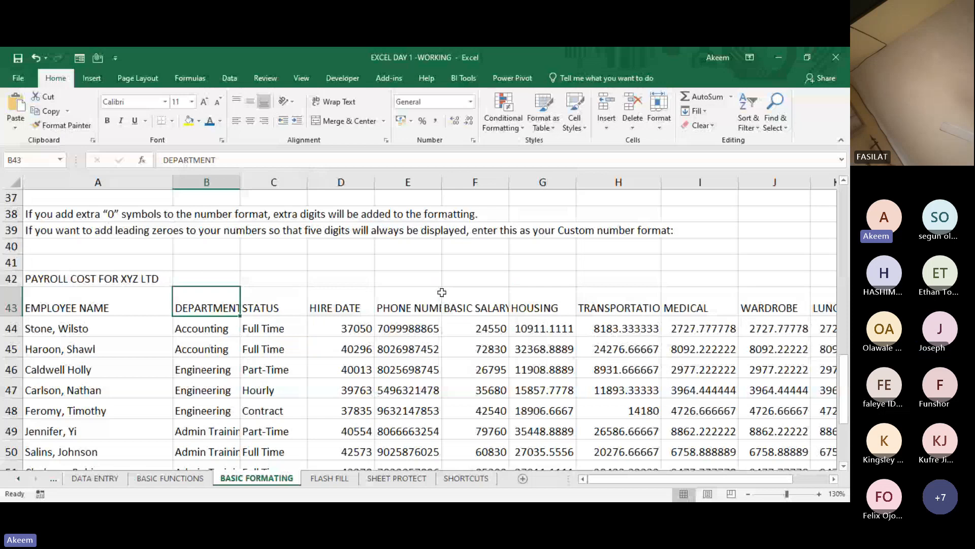
pyautogui.click(641, 305)
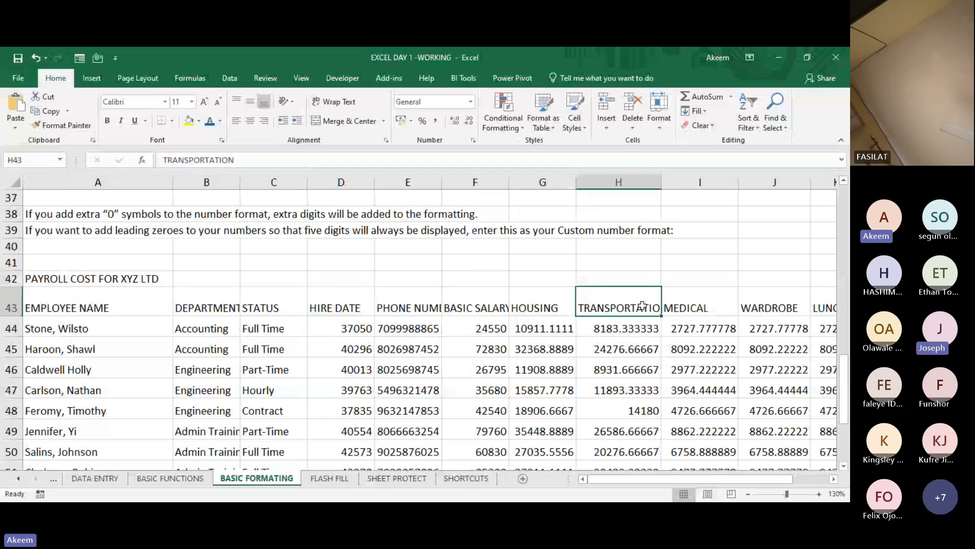
pyautogui.click(658, 182)
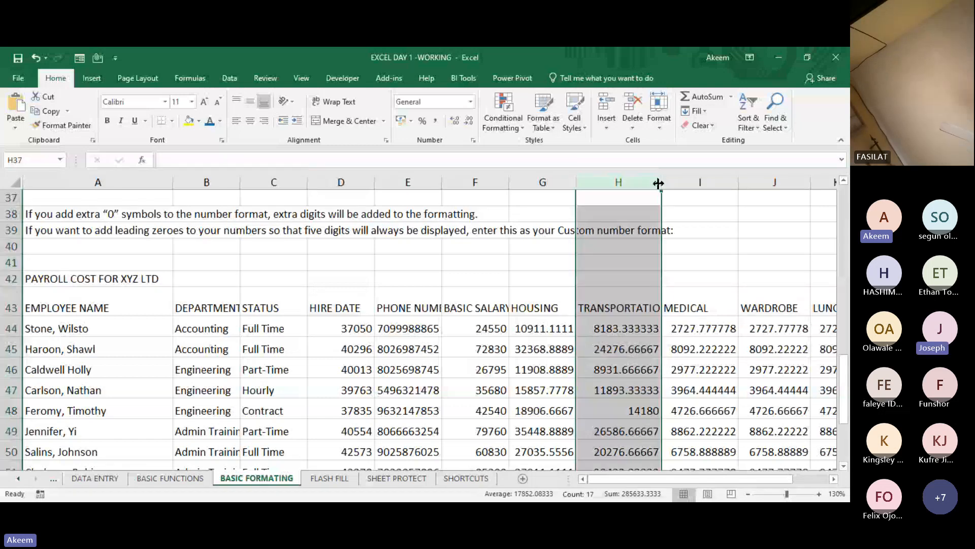
pyautogui.moveTo(658, 183); pyautogui.dragTo(645, 182)
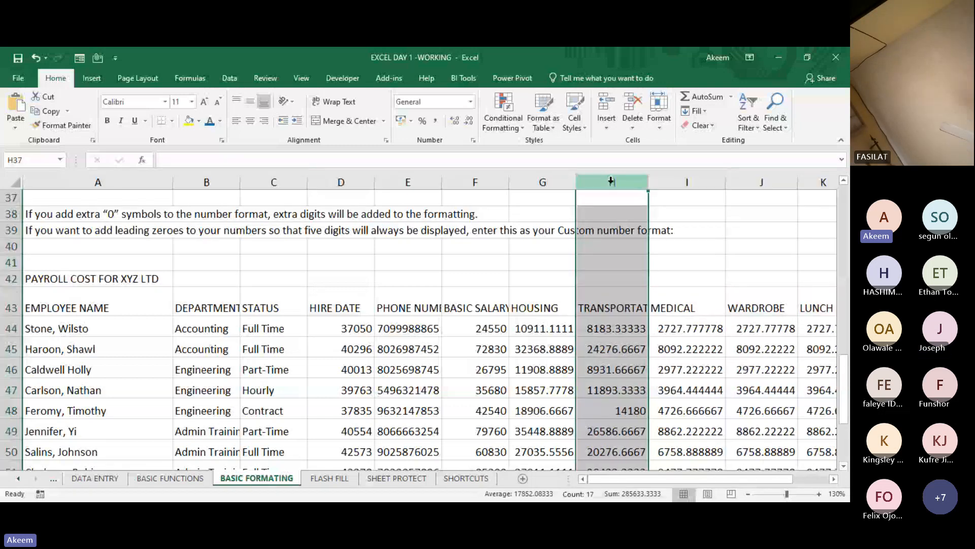
pyautogui.click(526, 181)
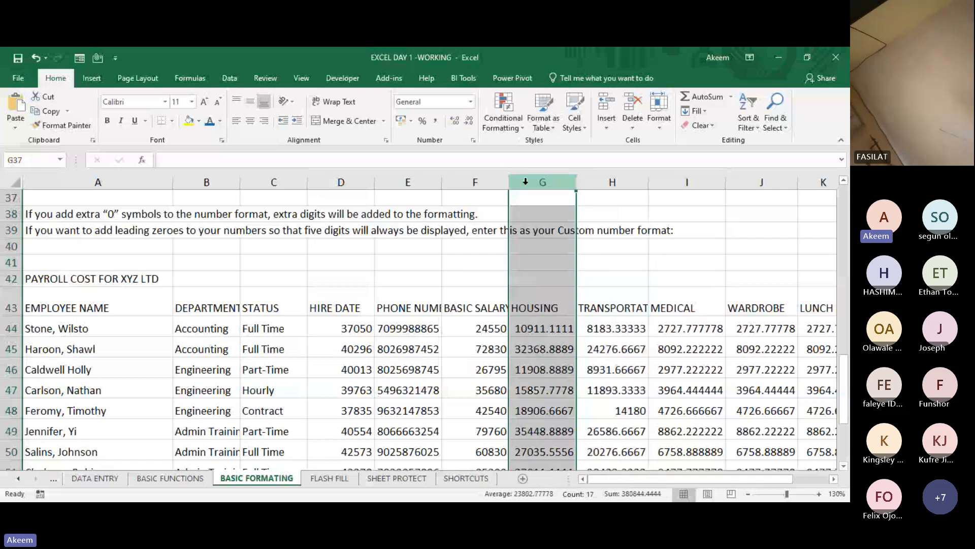
pyautogui.click(487, 179)
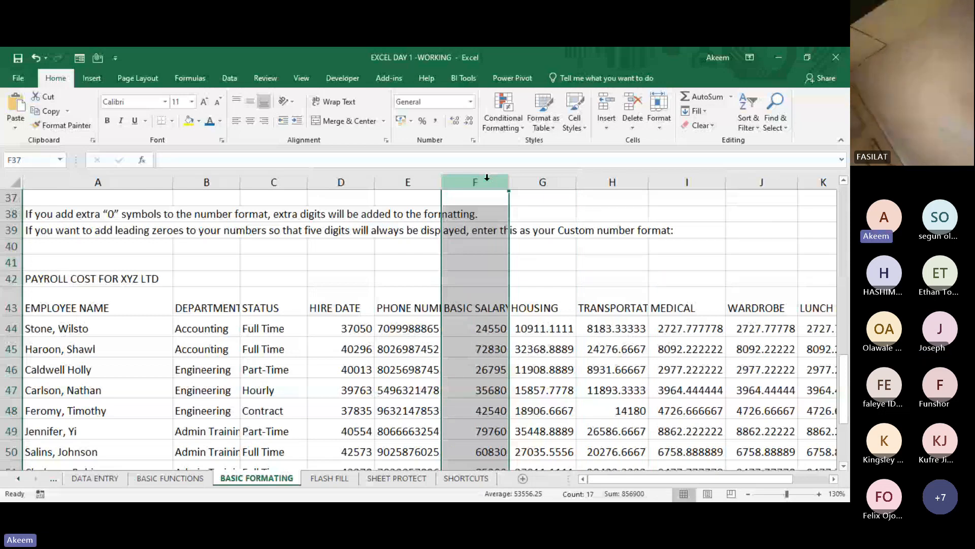
# - Apply text wrapping to the cut-off payroll headers in row 43, from DEPARTMENT through TRANSPORTATION (B43:H43)
pyautogui.click(614, 304)
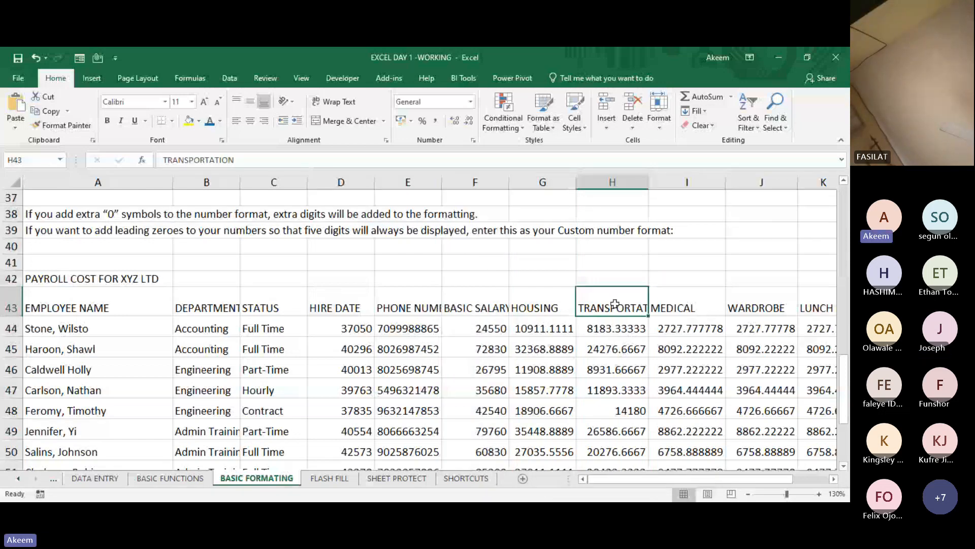
pyautogui.click(491, 305)
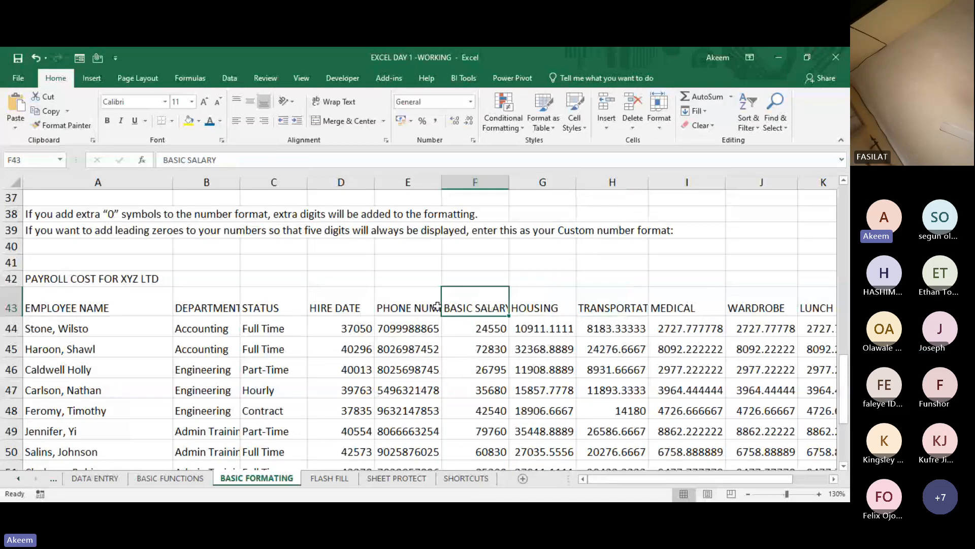
pyautogui.click(414, 309)
pyautogui.click(227, 304)
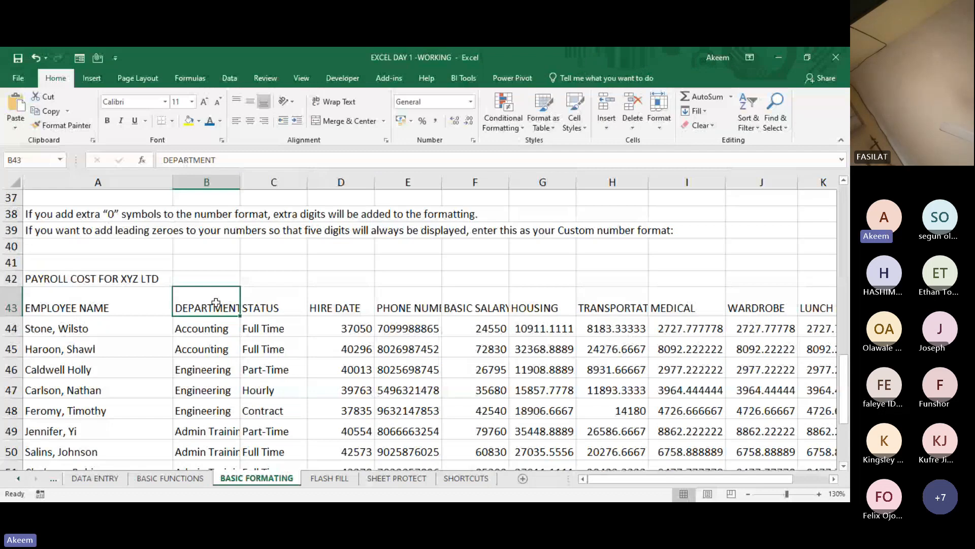
pyautogui.hotkey('shift', 'Right')
pyautogui.hotkey('shift', 'Right')
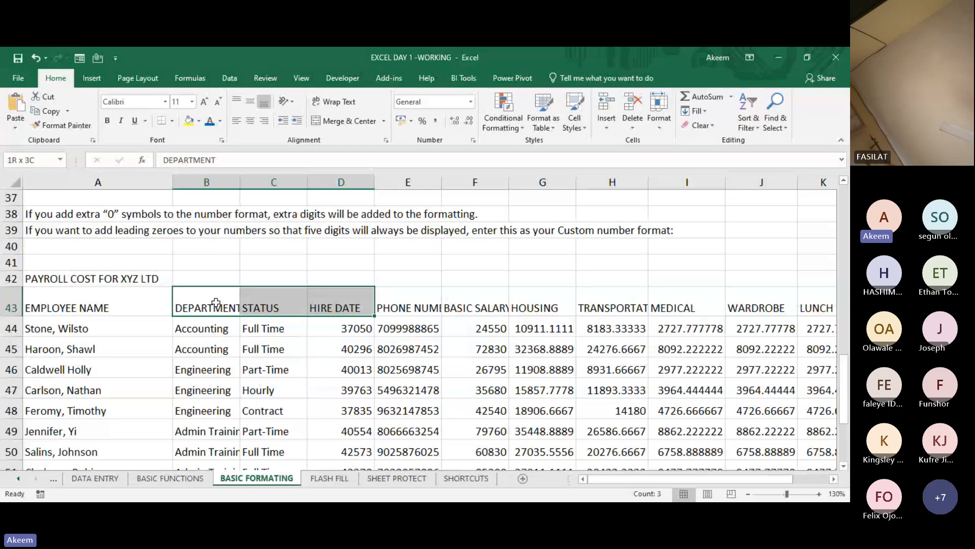
pyautogui.hotkey('shift', 'Right')
pyautogui.hotkey('shift', 'Right')
pyautogui.hotkey('shift', 'Right')
pyautogui.hotkey('shift', 'Right')
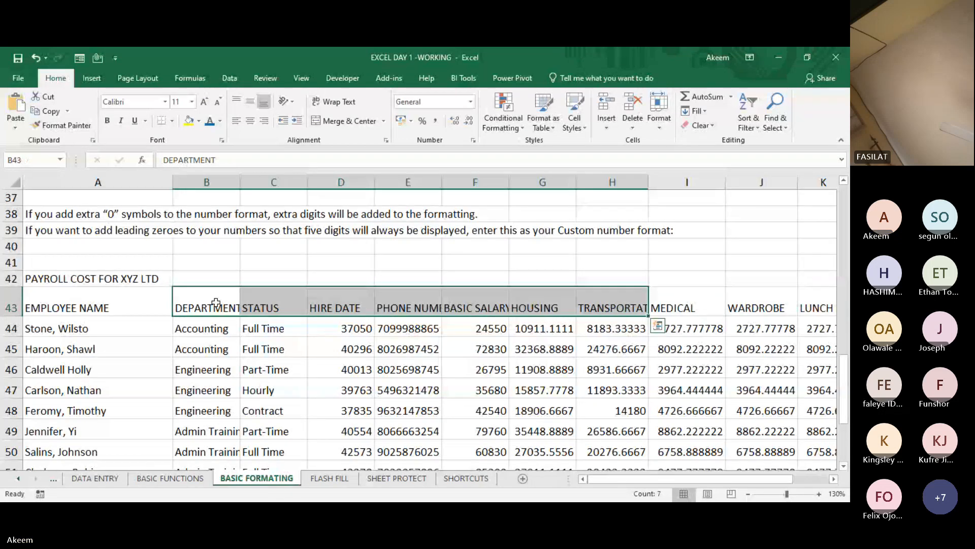
pyautogui.click(341, 101)
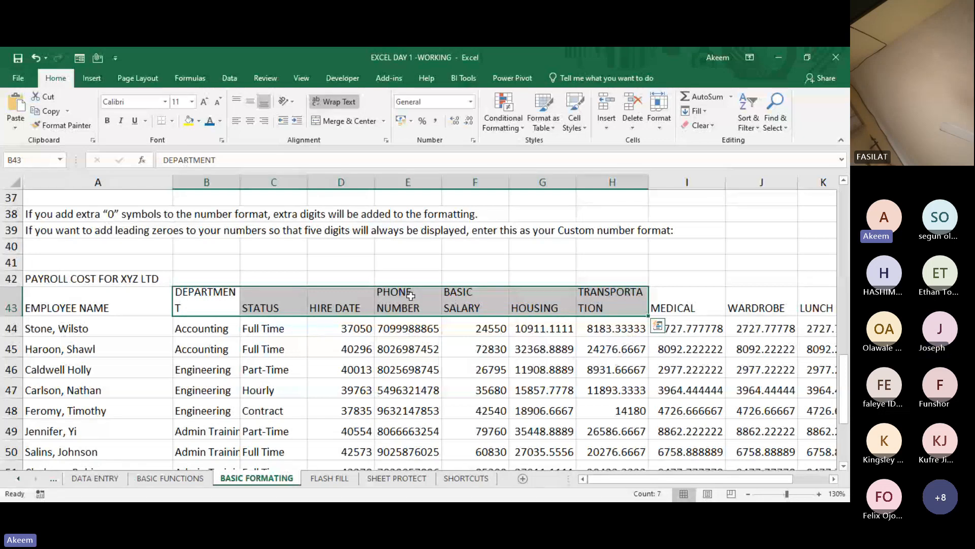
# - Turn text wrapping off and back on for headers B43:H43 to compare how the long headers display
pyautogui.click(472, 303)
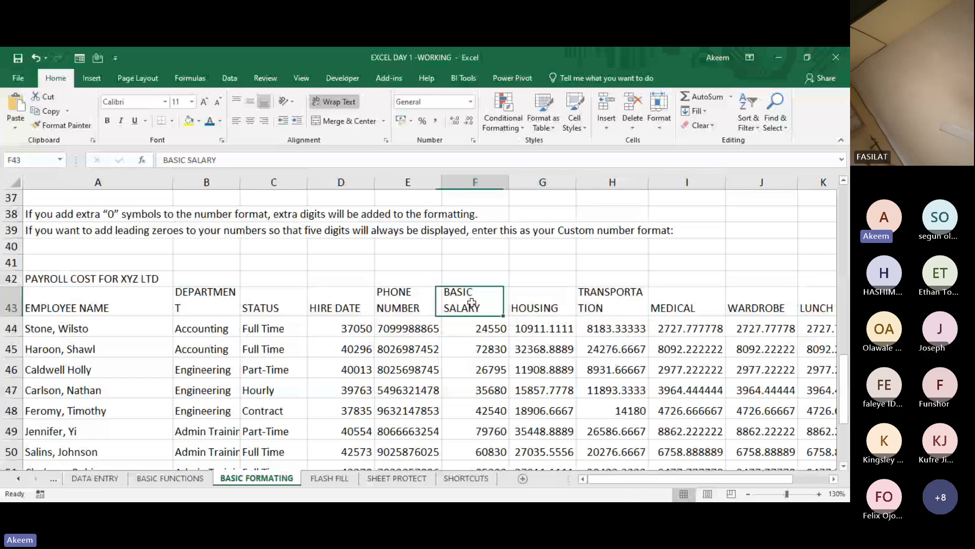
pyautogui.click(620, 306)
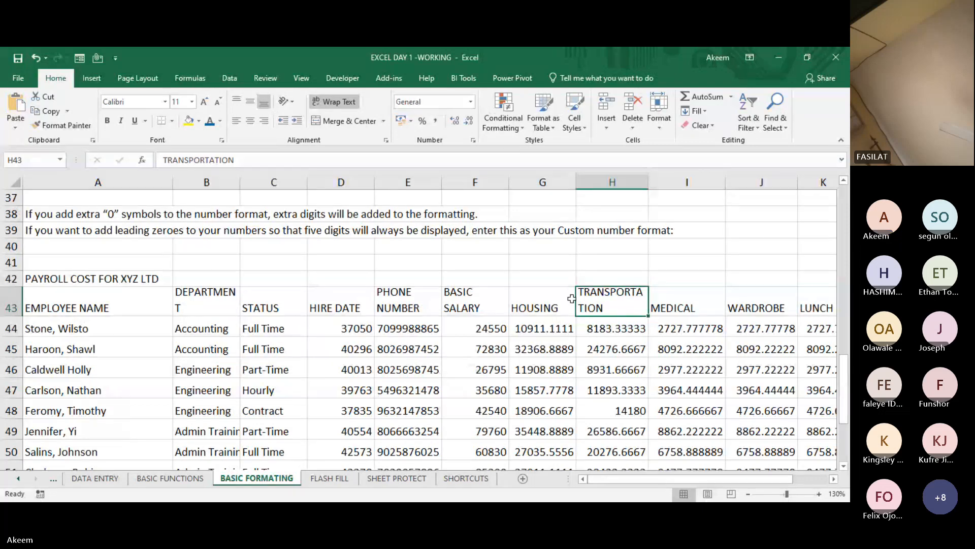
pyautogui.click(230, 299)
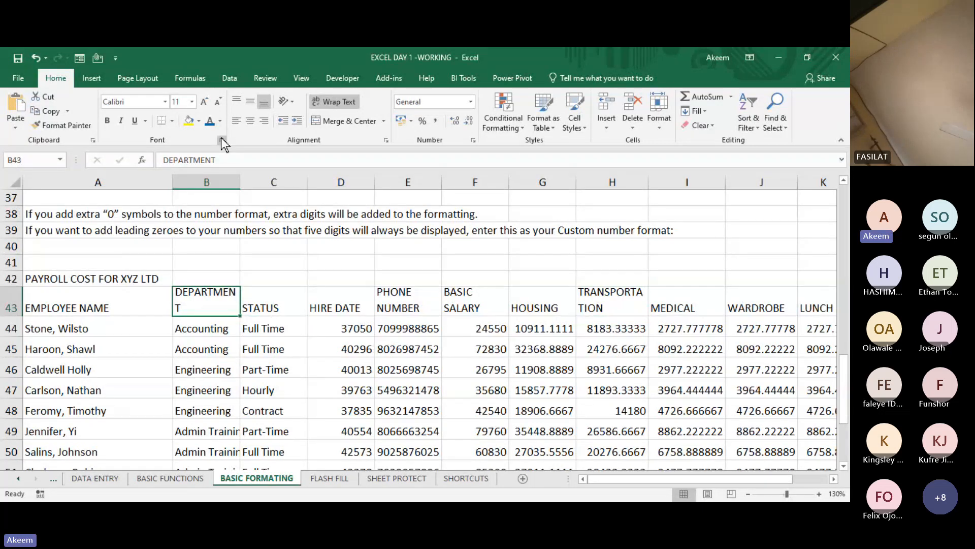
pyautogui.click(224, 159)
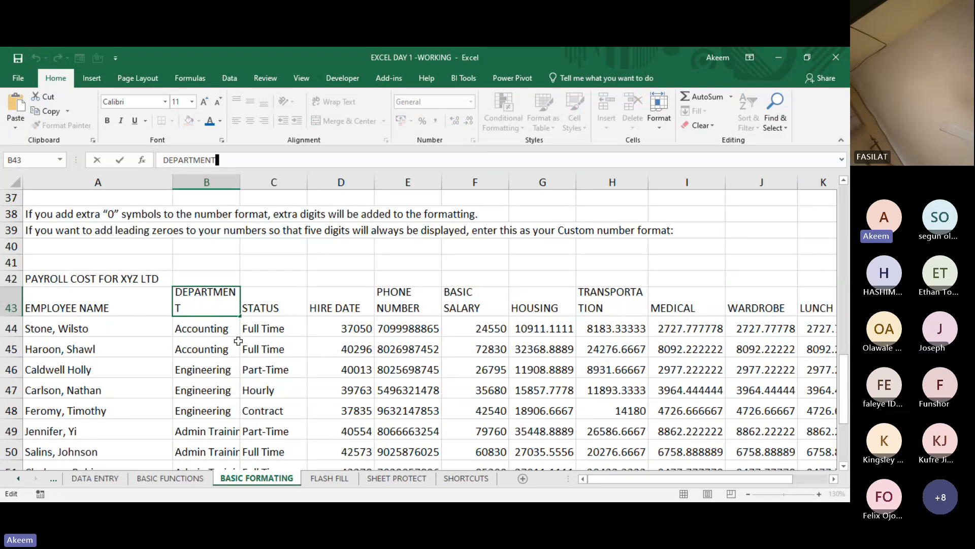
pyautogui.click(278, 366)
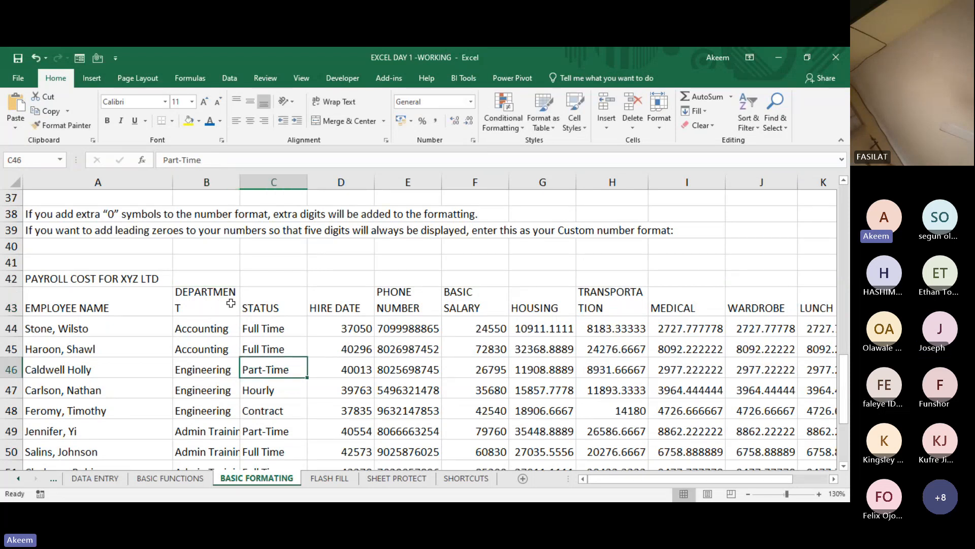
pyautogui.moveTo(230, 303); pyautogui.dragTo(600, 293)
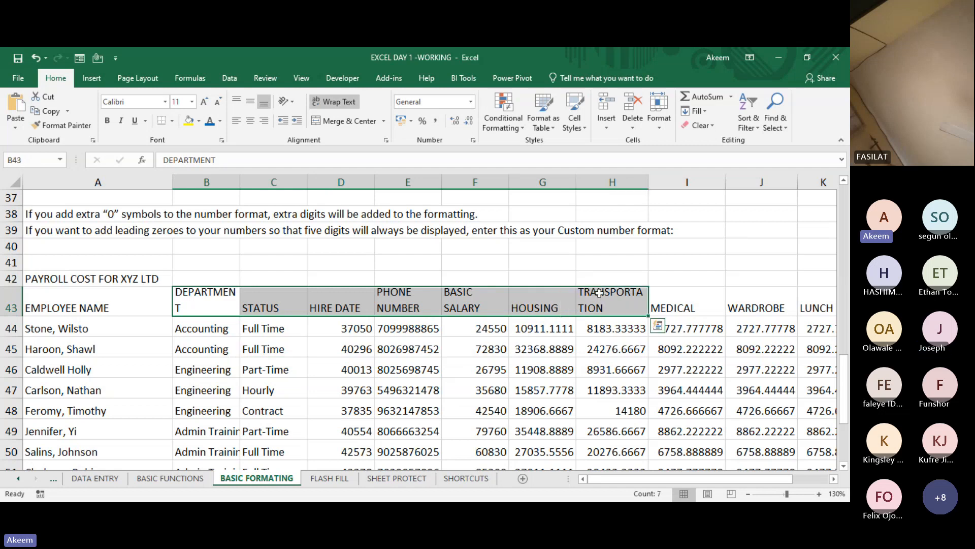
pyautogui.click(336, 102)
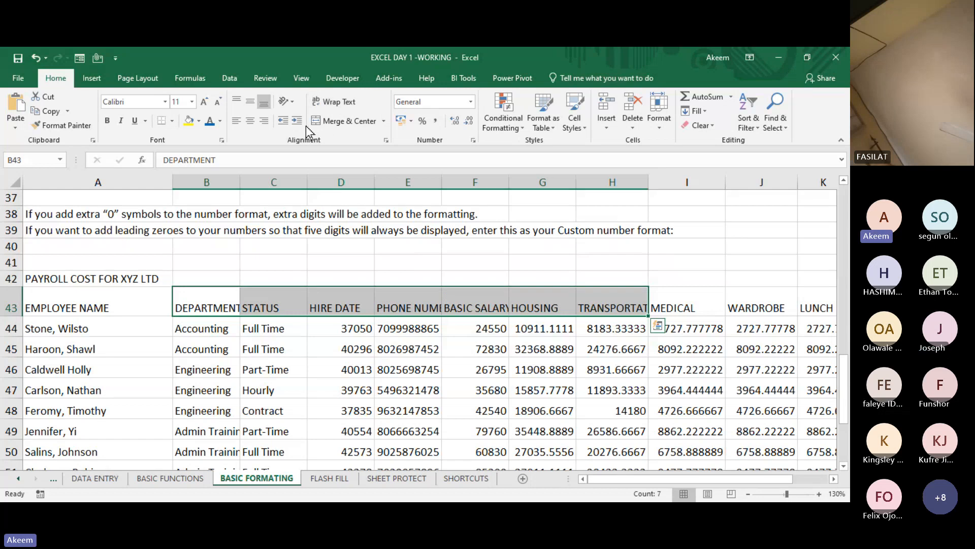
pyautogui.click(347, 104)
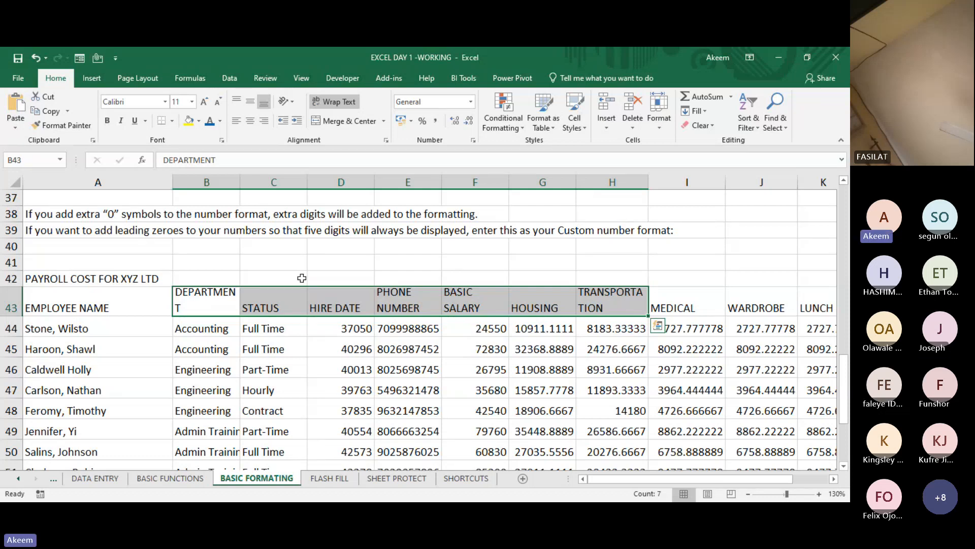
pyautogui.click(482, 306)
pyautogui.click(231, 304)
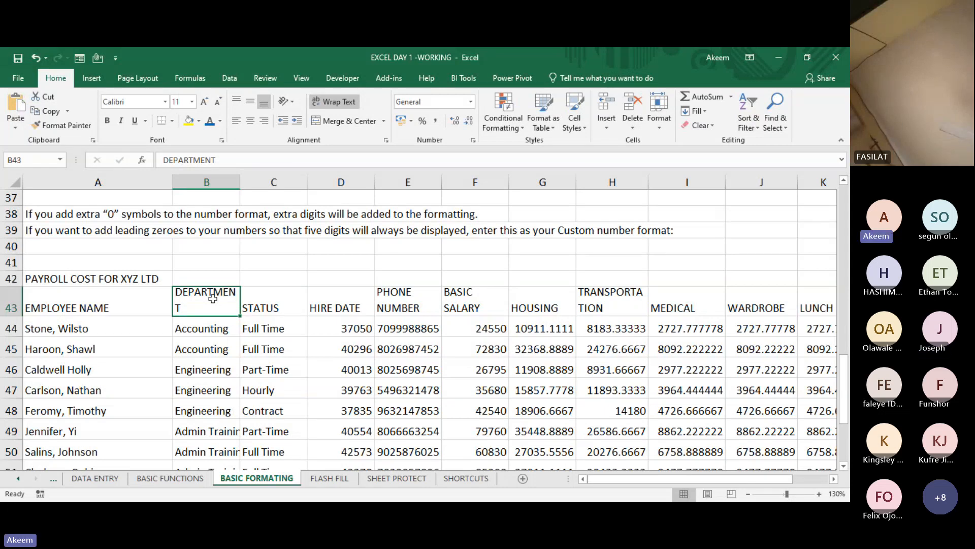
pyautogui.rightClick(213, 298)
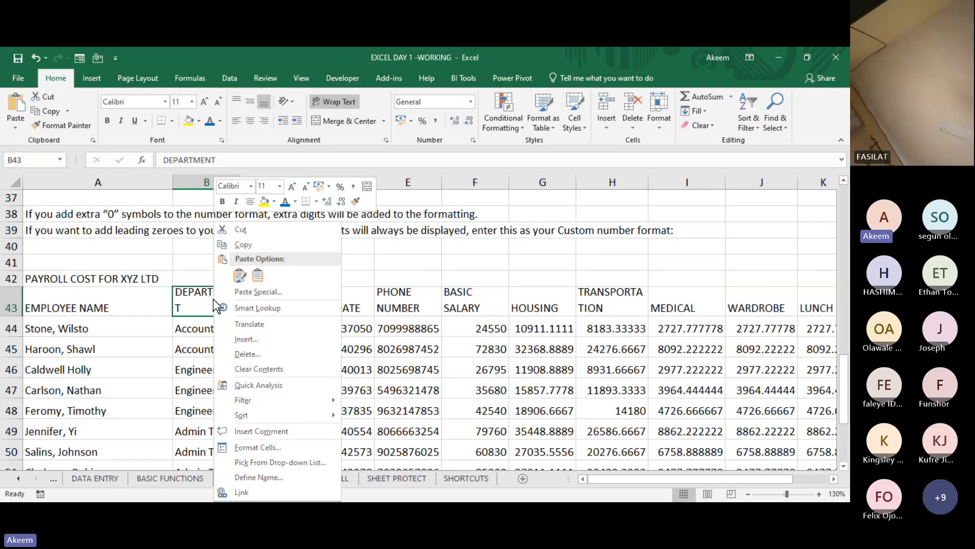
pyautogui.click(267, 446)
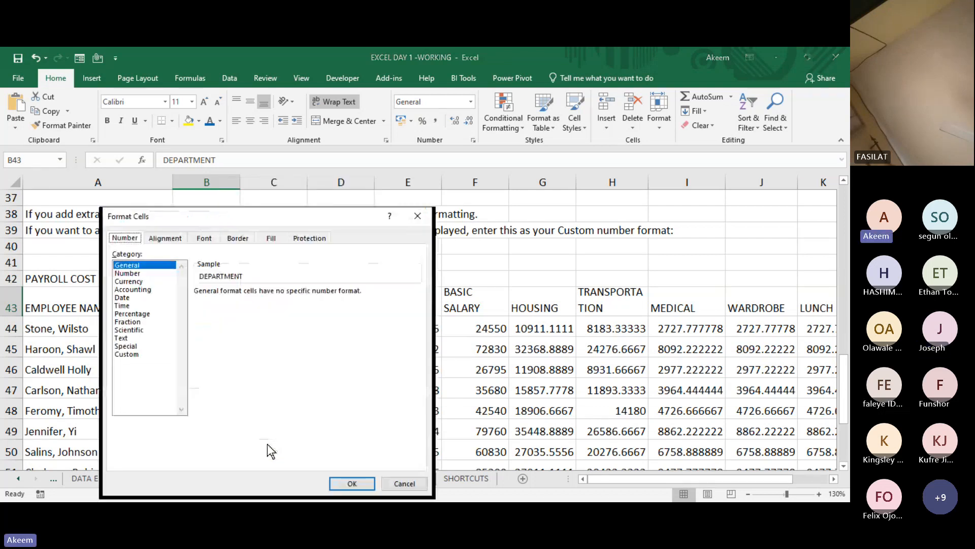
pyautogui.click(415, 215)
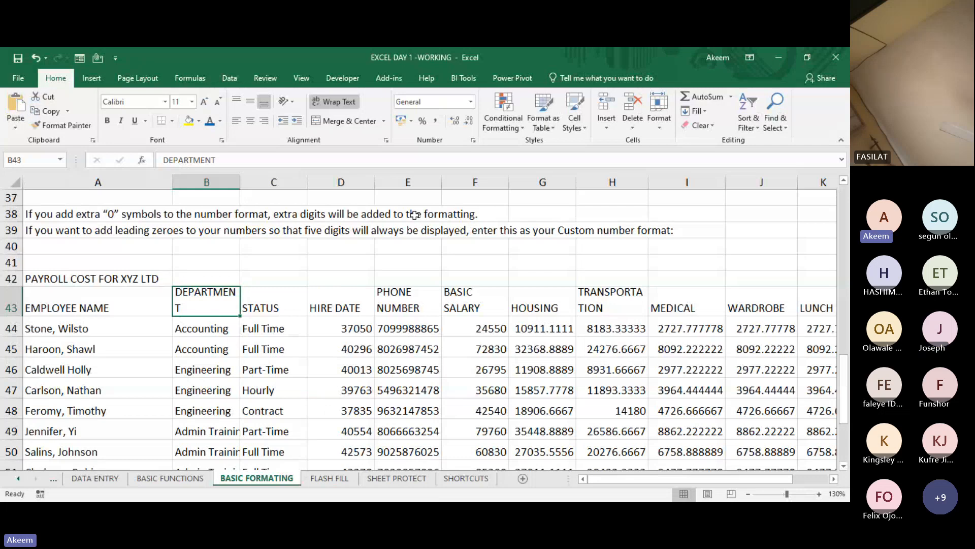
# - Replace Wrap text with Shrink to fit in the cell formatting of the DEPARTMENT header in B43
pyautogui.hotkey('ctrl', '1')
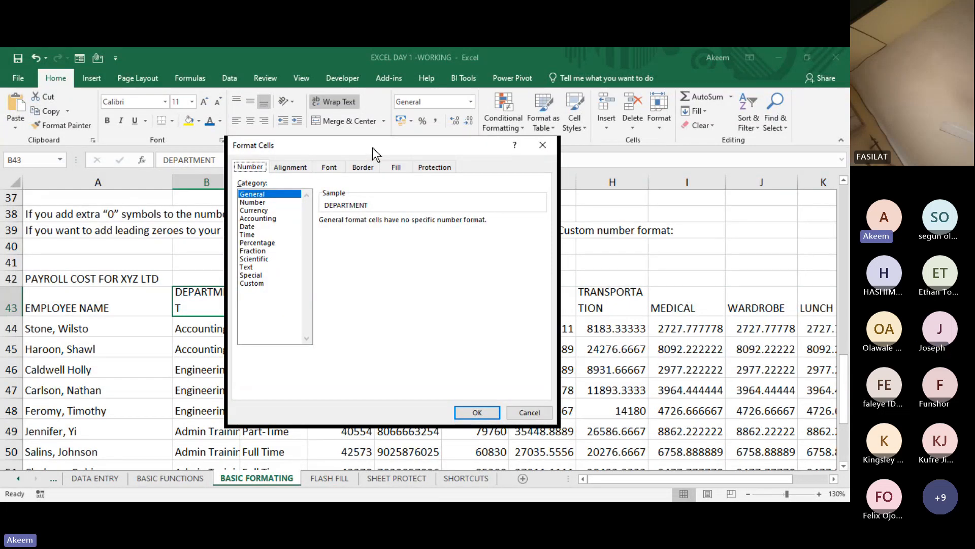
pyautogui.moveTo(373, 147); pyautogui.dragTo(427, 141)
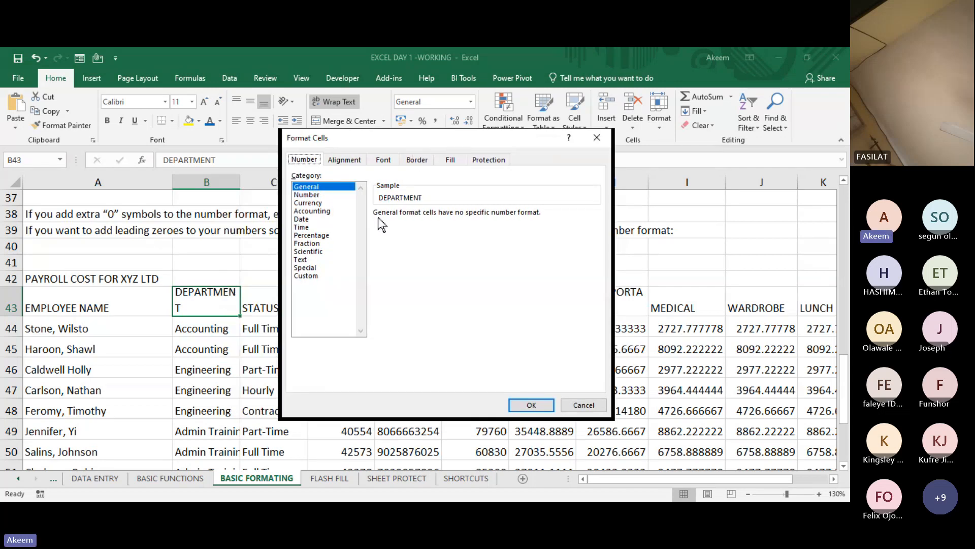
pyautogui.click(346, 161)
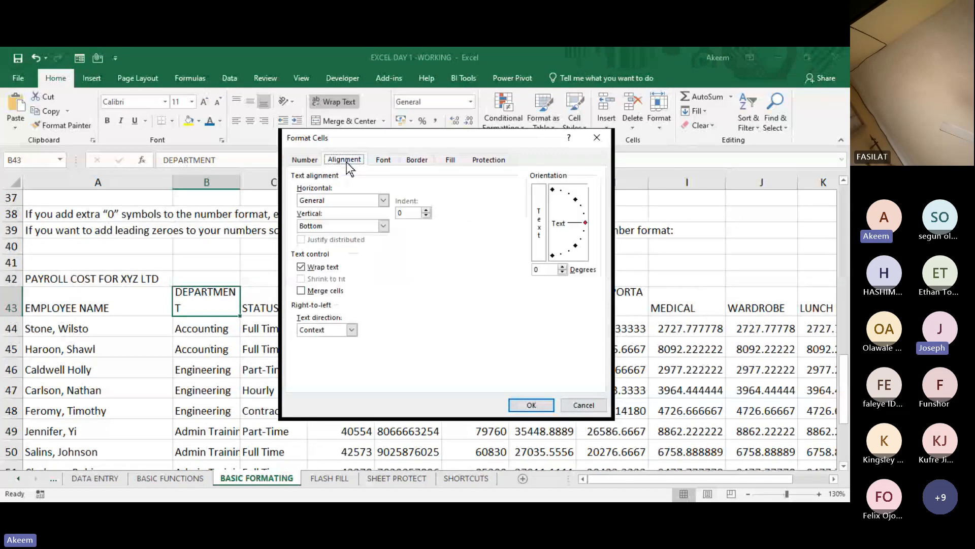
pyautogui.click(302, 268)
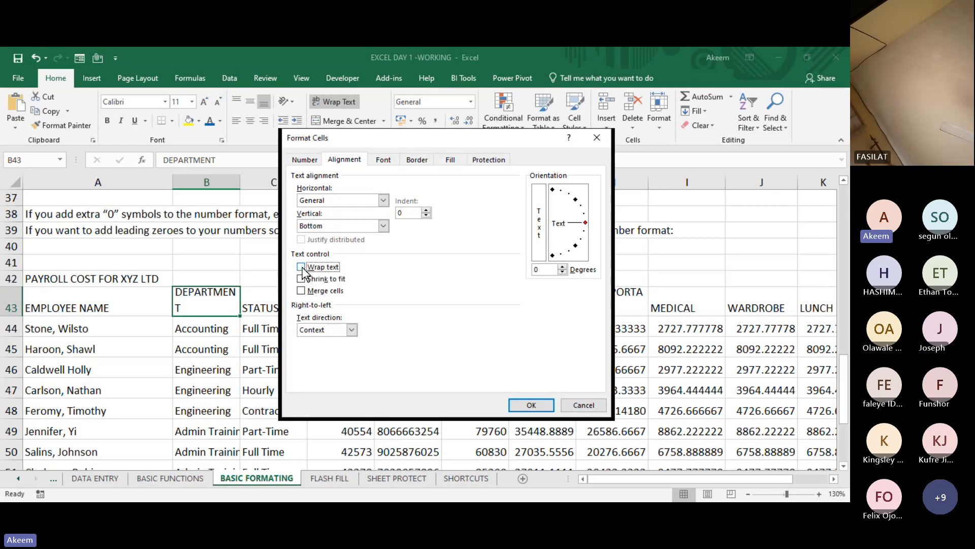
pyautogui.click(302, 279)
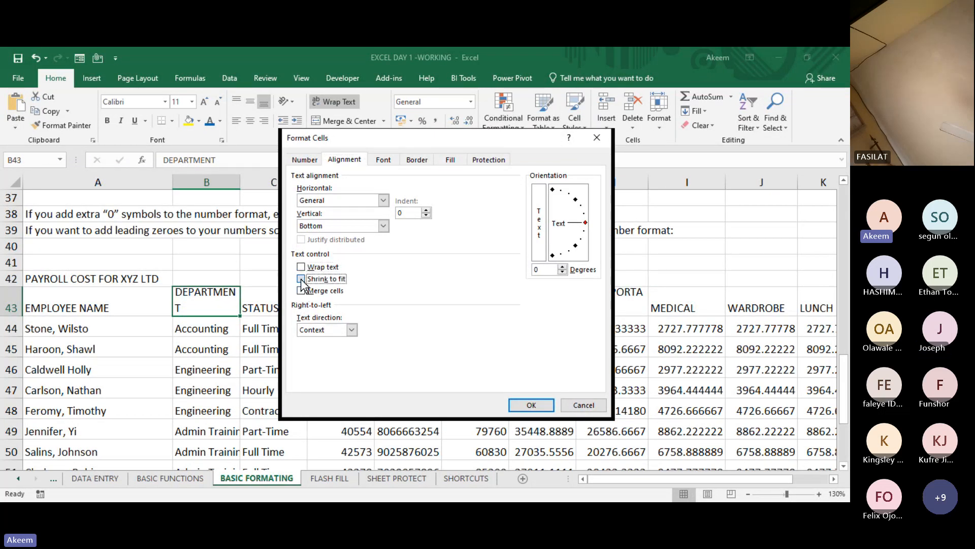
pyautogui.click(532, 405)
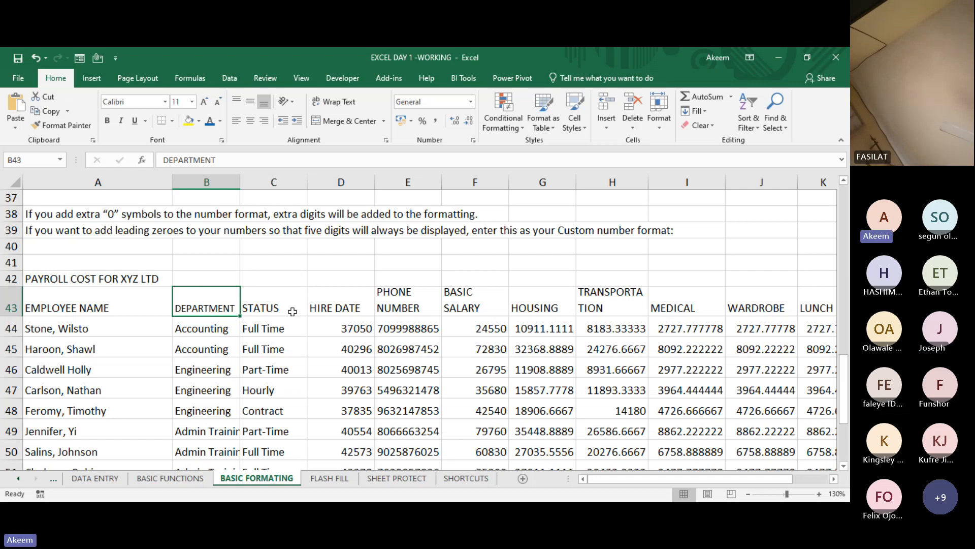
# - Compare the text size of the DEPARTMENT header in B43 with the STATUS header in C43
pyautogui.click(258, 308)
pyautogui.click(220, 306)
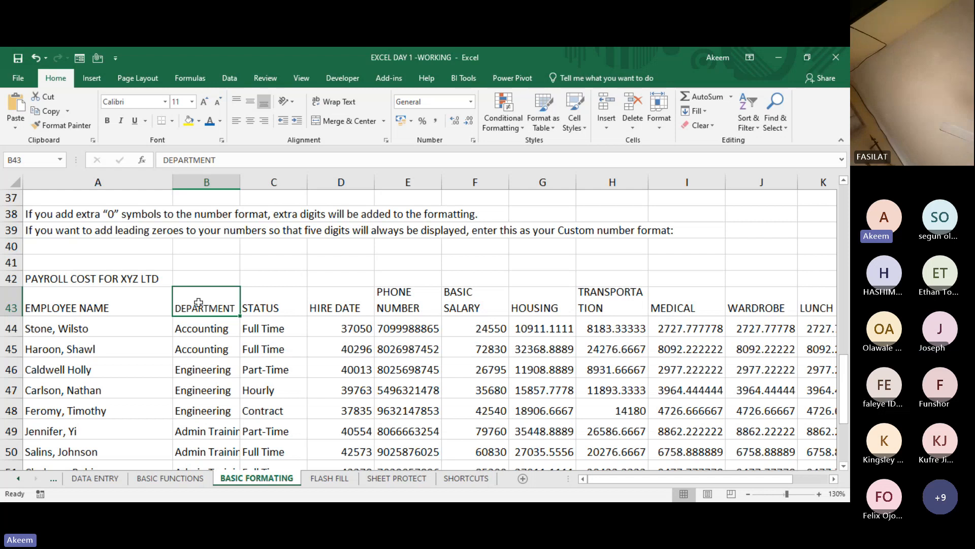
pyautogui.click(258, 307)
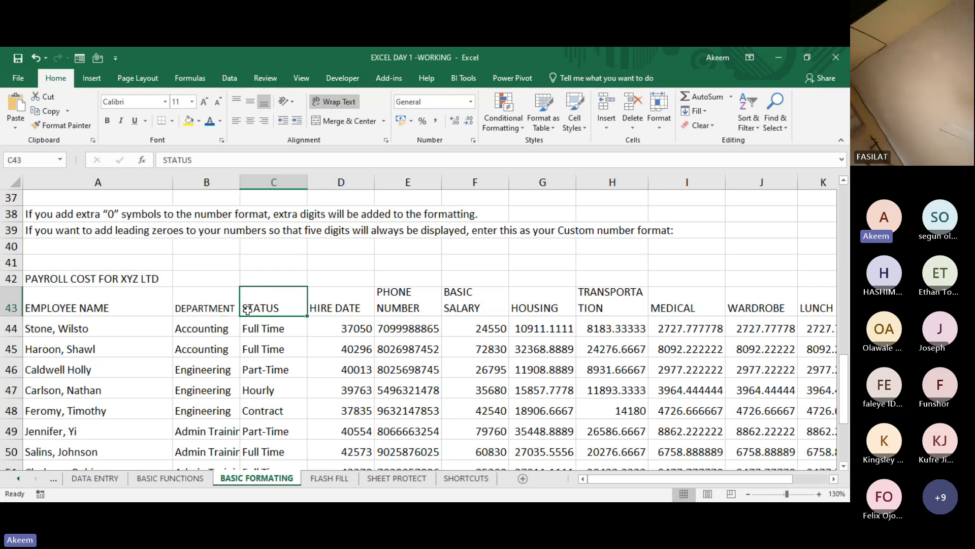
pyautogui.click(222, 310)
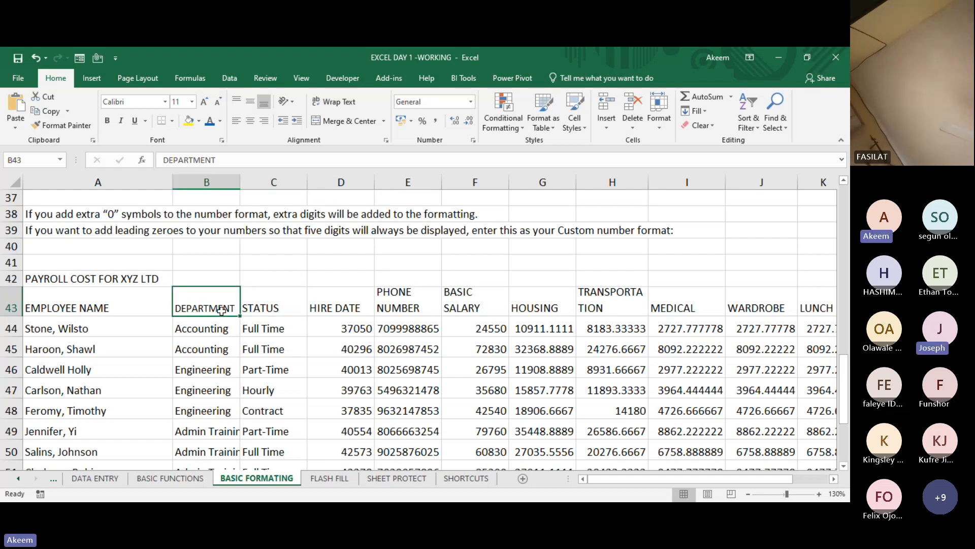
pyautogui.moveTo(217, 308); pyautogui.dragTo(299, 303)
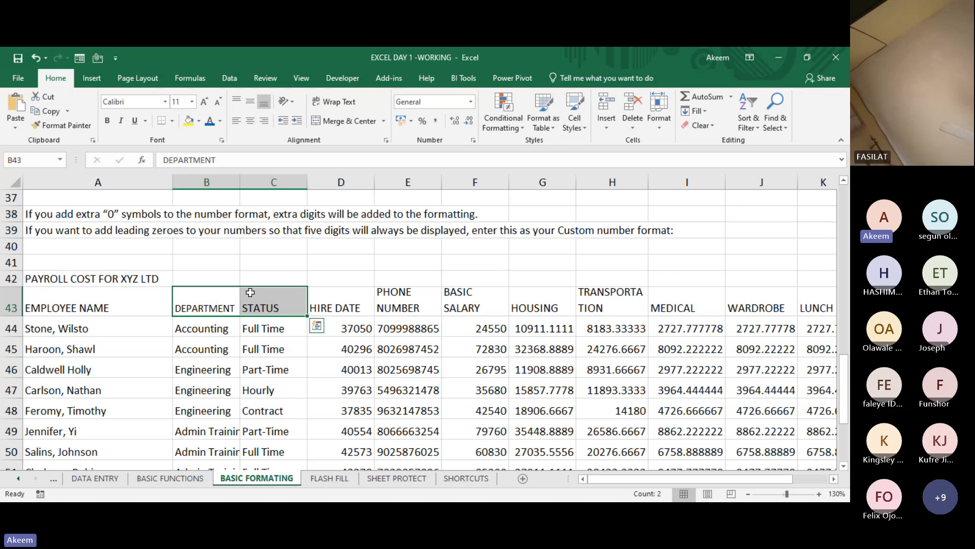
pyautogui.click(216, 298)
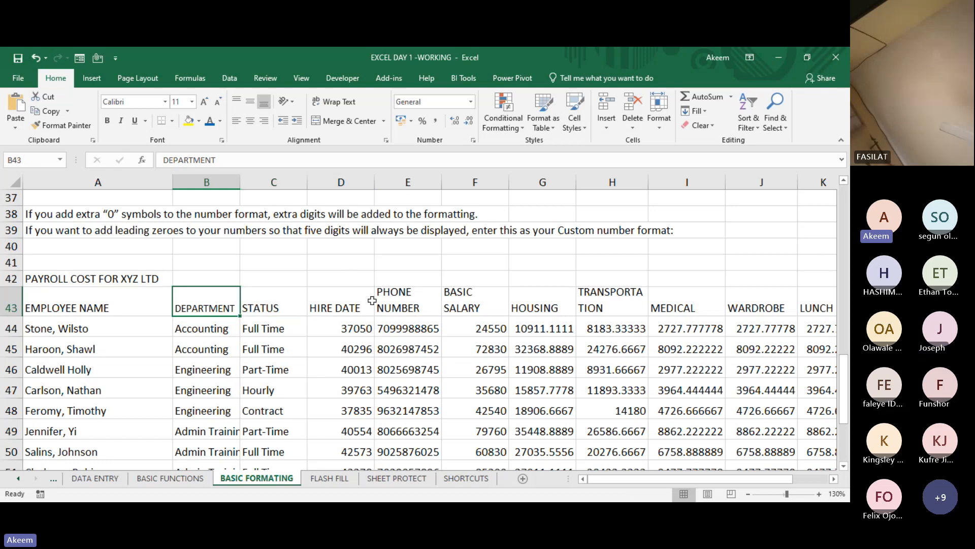
# - Disable Wrap text and enable Shrink to fit for the TRANSPORTATION header in H43
pyautogui.click(598, 302)
pyautogui.rightClick(599, 302)
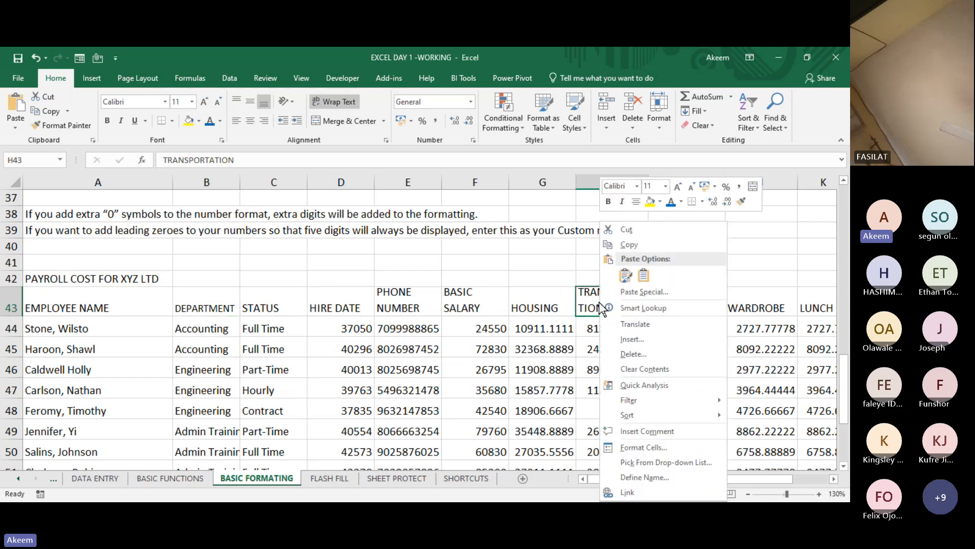
pyautogui.click(651, 443)
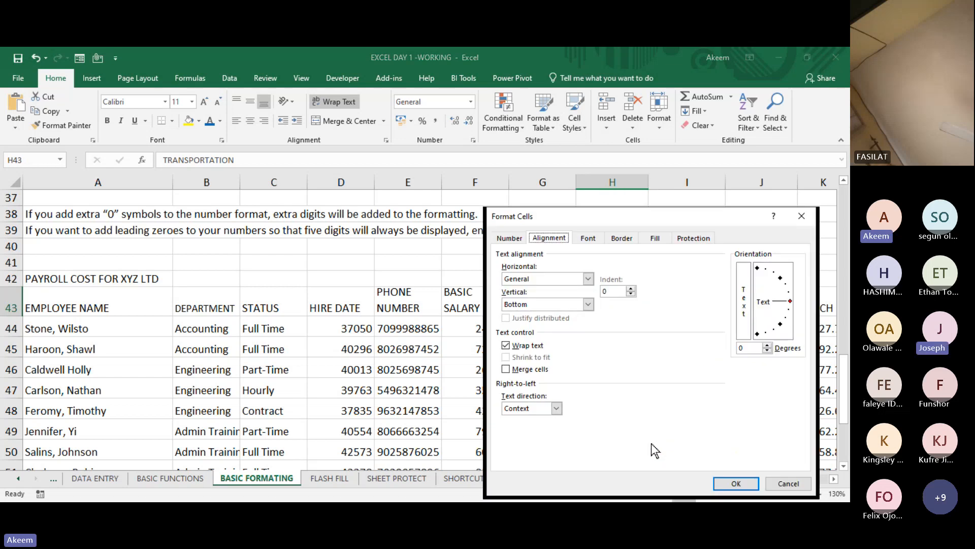
pyautogui.click(528, 346)
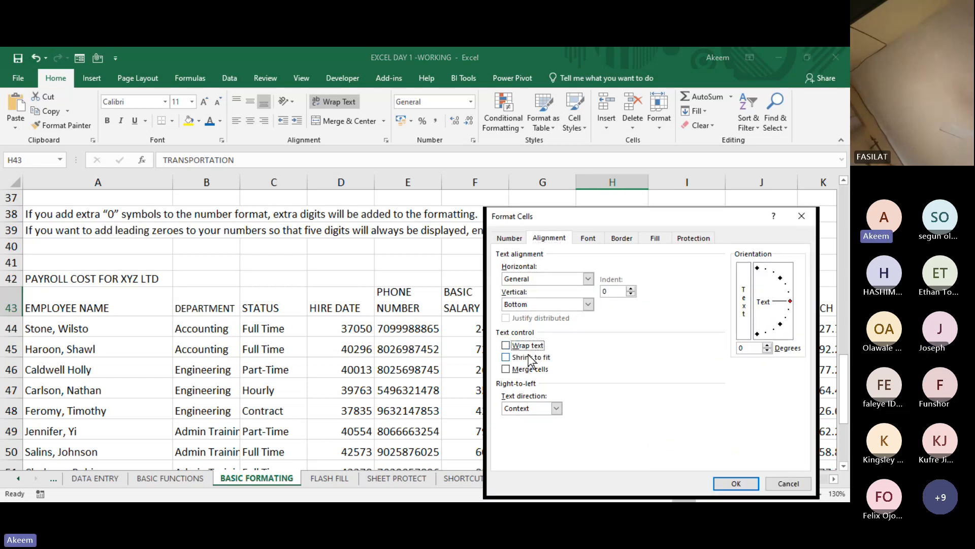
pyautogui.click(529, 357)
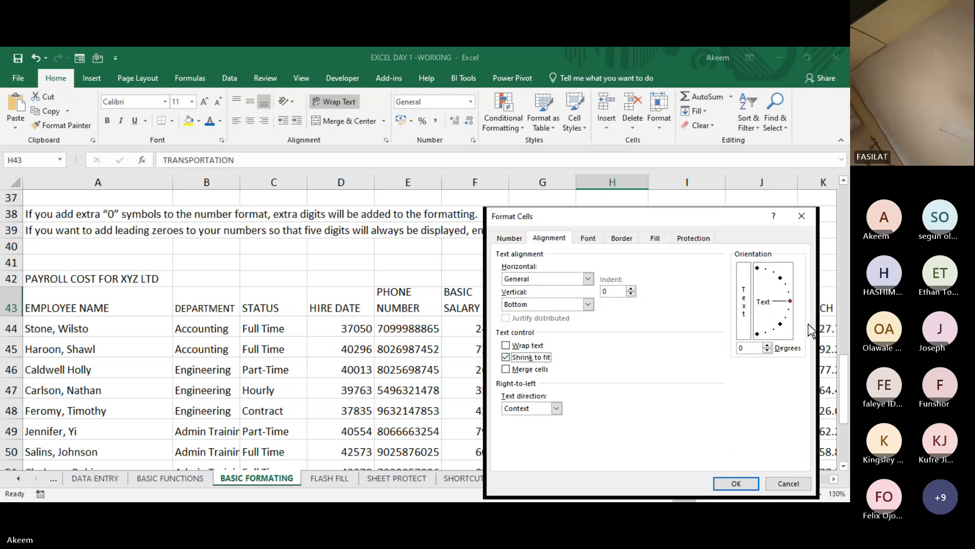
pyautogui.press('Return')
pyautogui.click(681, 257)
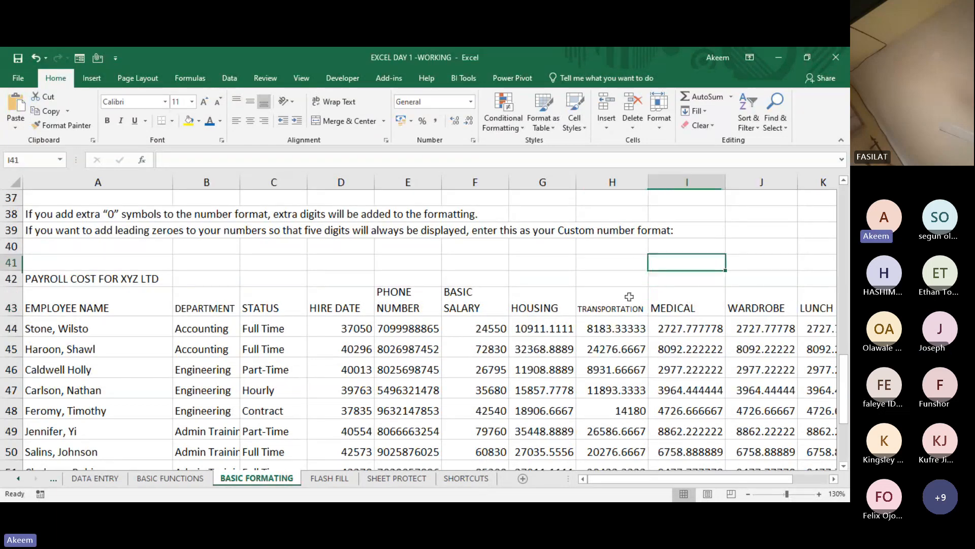
pyautogui.click(630, 299)
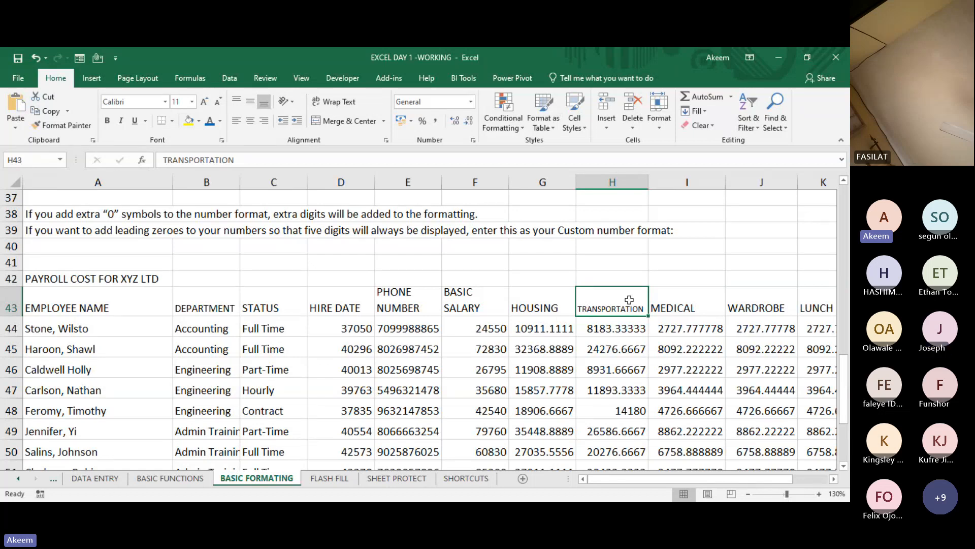
# - Review the available merge options and highlight the range A42:L42 covered by the payroll title row
pyautogui.click(90, 307)
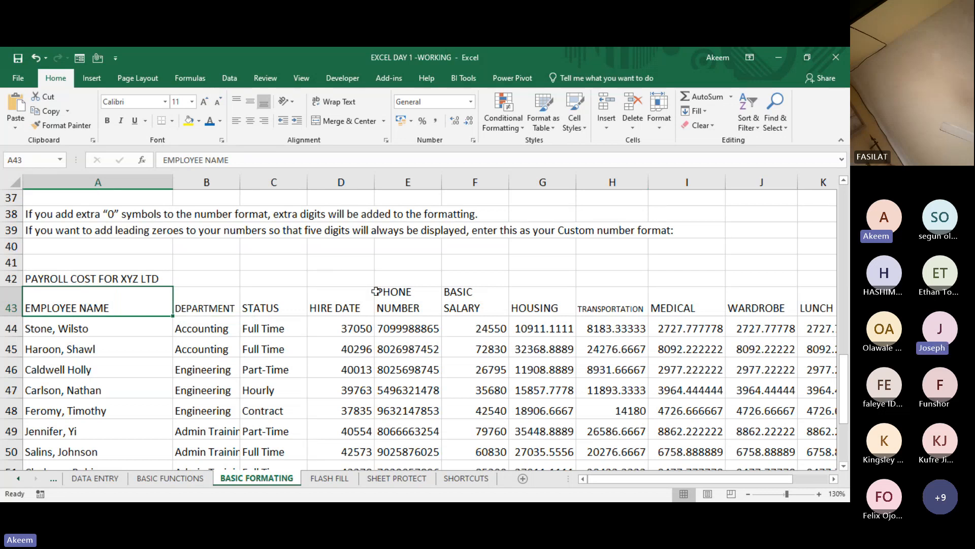
pyautogui.click(384, 122)
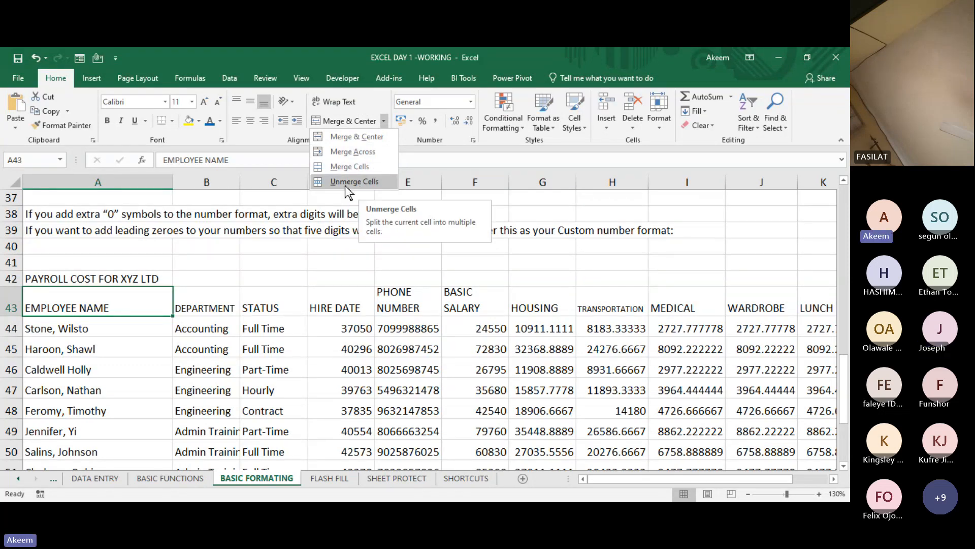
pyautogui.click(97, 279)
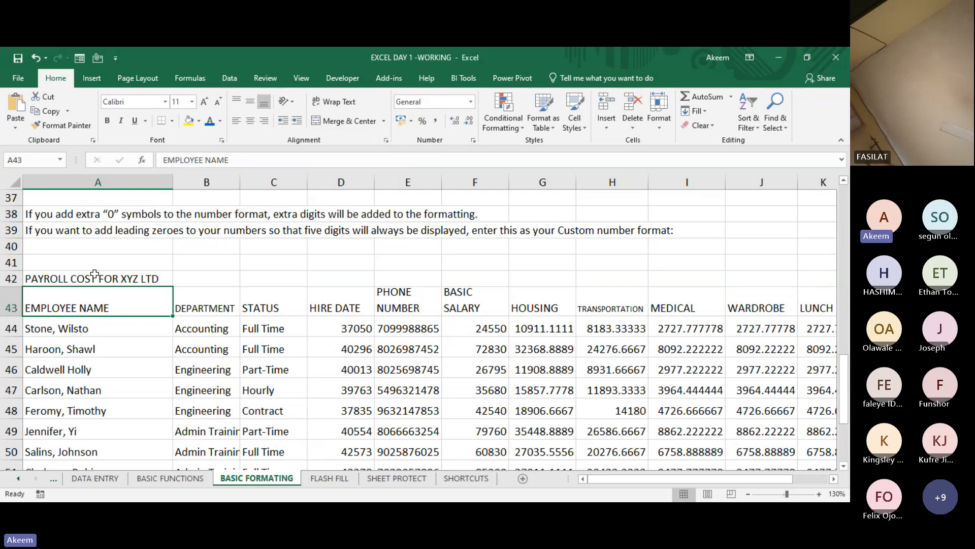
pyautogui.click(94, 274)
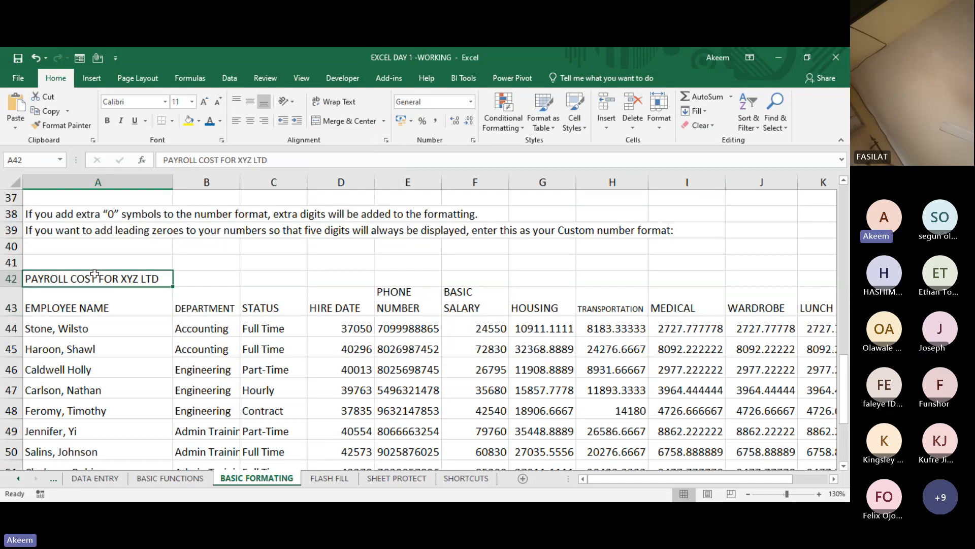
pyautogui.moveTo(95, 274)
pyautogui.mouseDown()
pyautogui.moveTo(833, 278)
pyautogui.moveTo(726, 279)
pyautogui.mouseUp()
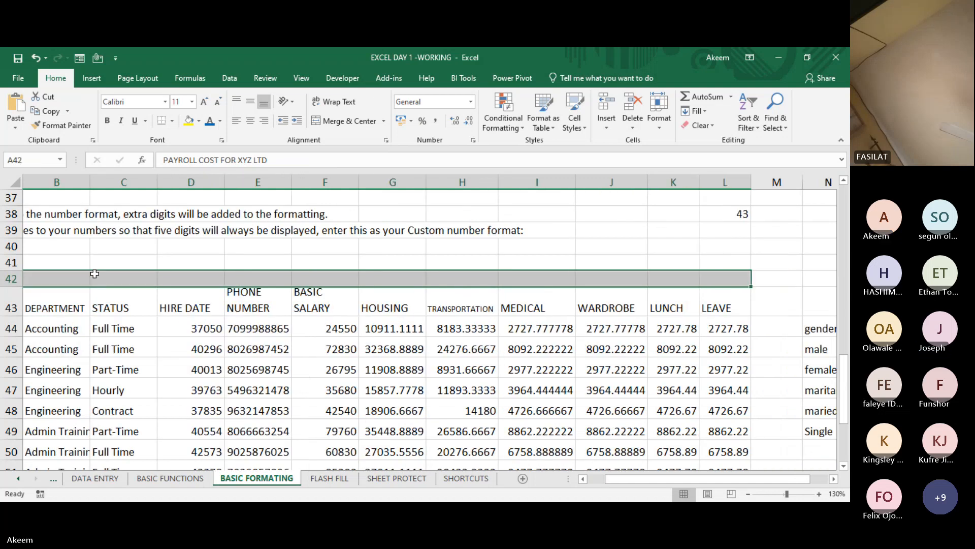
pyautogui.press('Home')
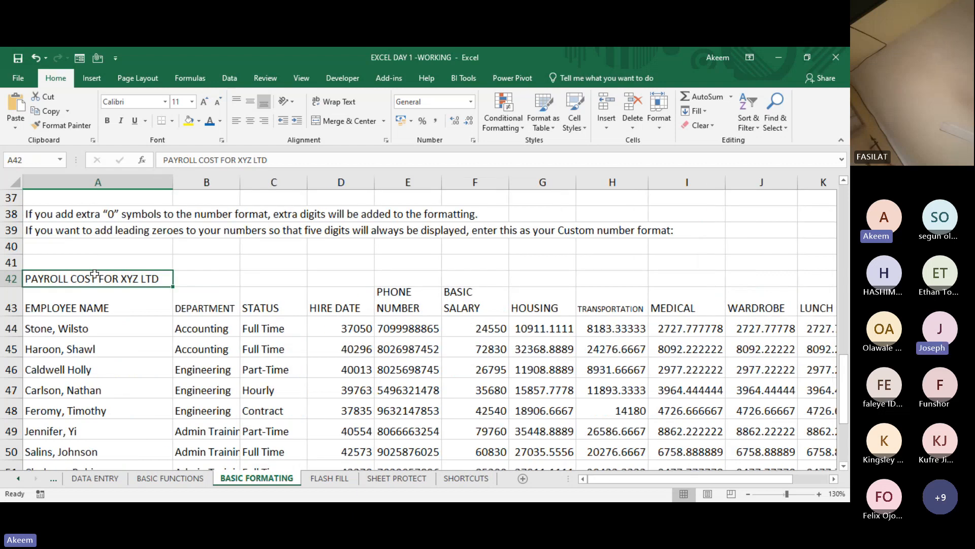
# - Narrow column A and merge and center the title PAYROLL COST FOR XYZ LTD across A42:L42
pyautogui.moveTo(172, 184); pyautogui.dragTo(127, 191)
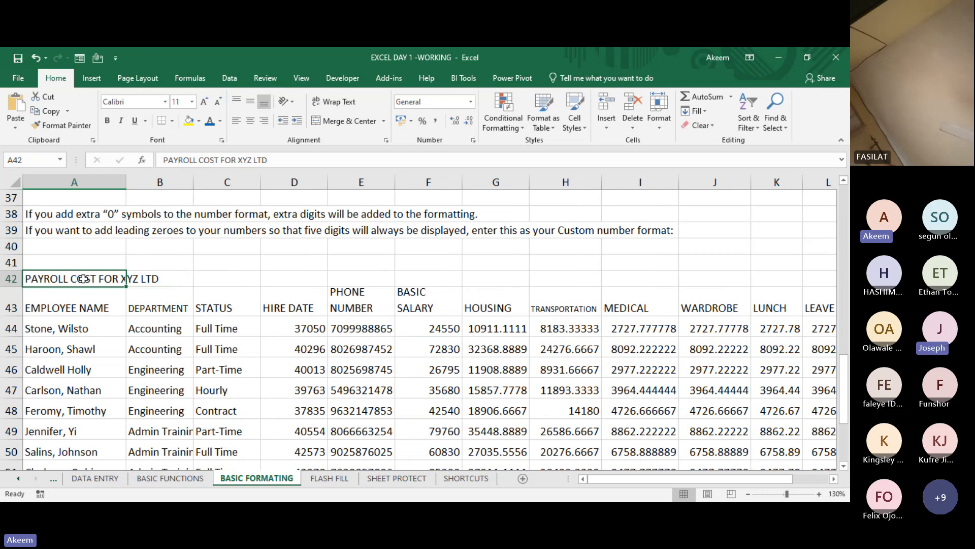
pyautogui.hotkey('shift', 'Right')
pyautogui.hotkey('shift', 'Right')
pyautogui.hotkey('shift', 'Right')
pyautogui.hotkey('shift', 'Right')
pyautogui.hotkey('shift', 'Right')
pyautogui.hotkey('shift', 'Right')
pyautogui.hotkey('shift', 'Right')
pyautogui.hotkey('shift', 'Right')
pyautogui.hotkey('shift', 'Right')
pyautogui.hotkey('shift', 'Right')
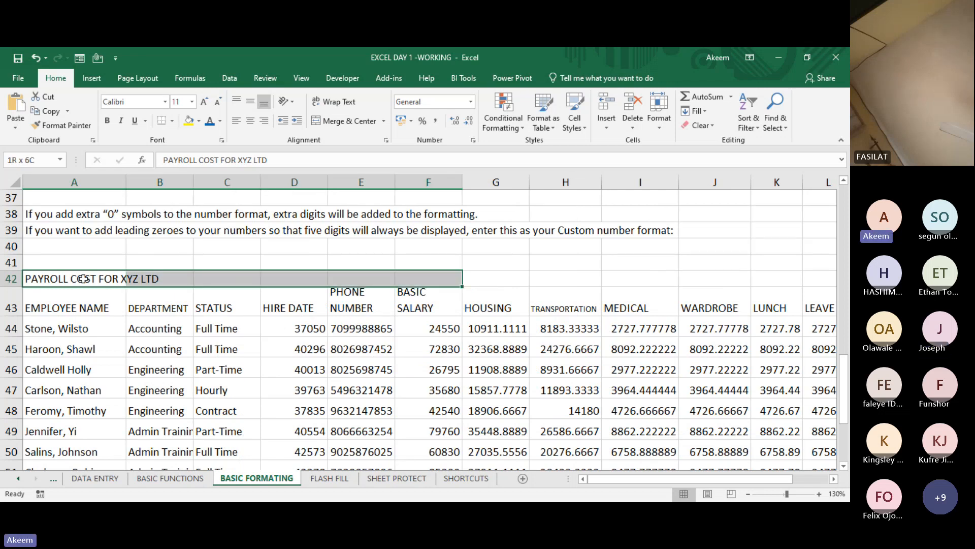
pyautogui.hotkey('shift', 'Right')
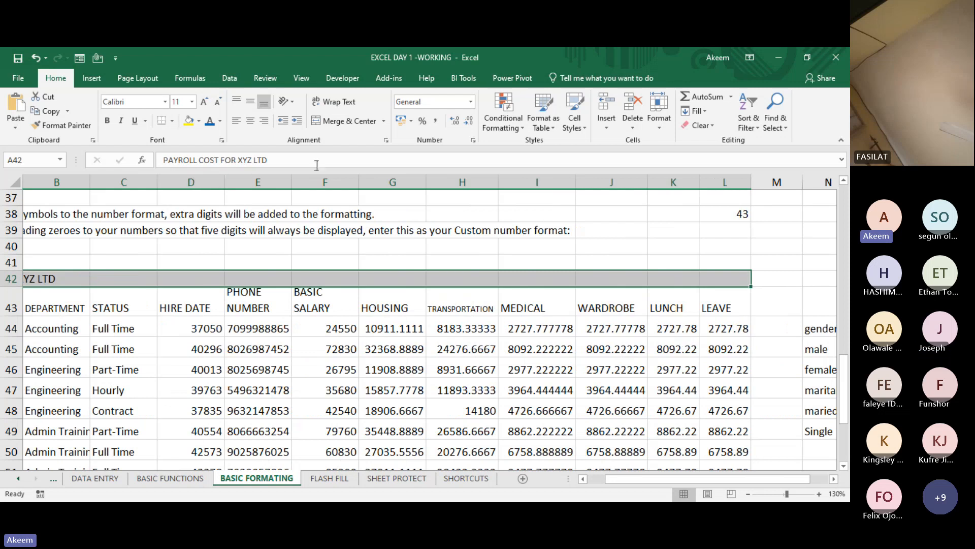
pyautogui.click(338, 120)
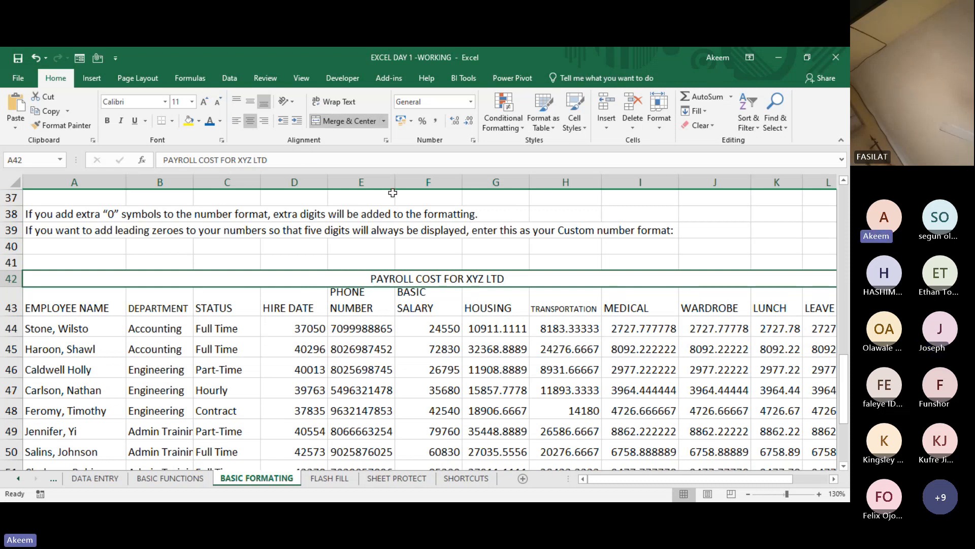
# - Make the merged payroll title in row 42 bold and increase its font size to 20
pyautogui.click(105, 120)
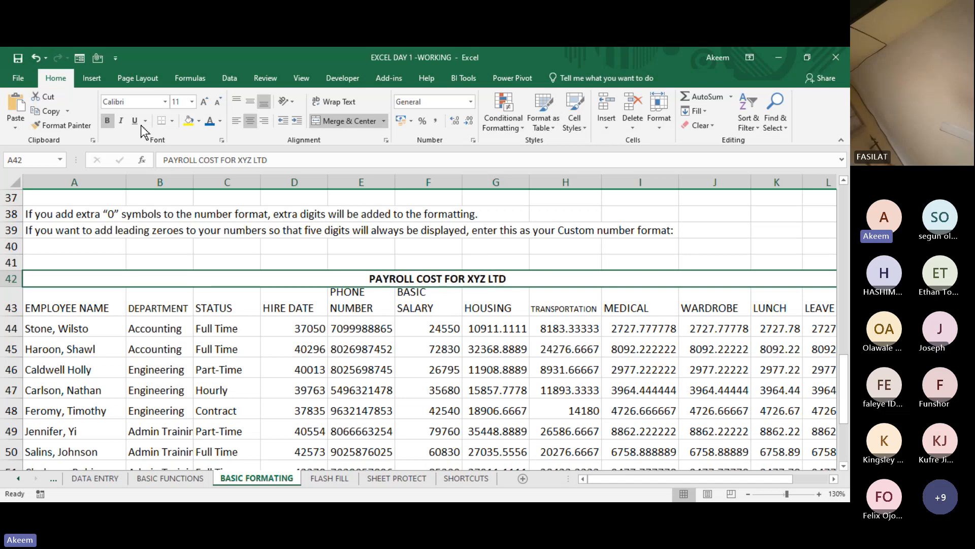
pyautogui.click(206, 101)
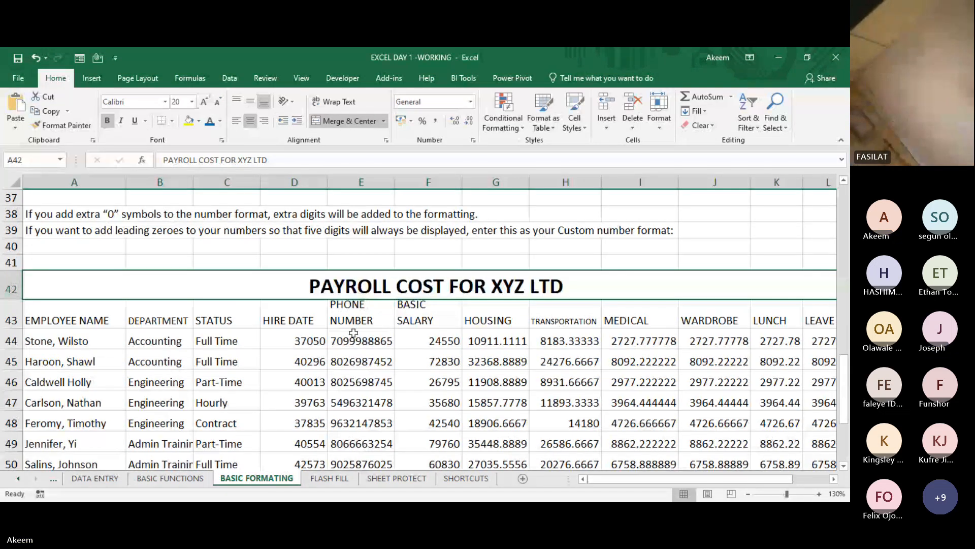
pyautogui.click(350, 340)
pyautogui.click(351, 287)
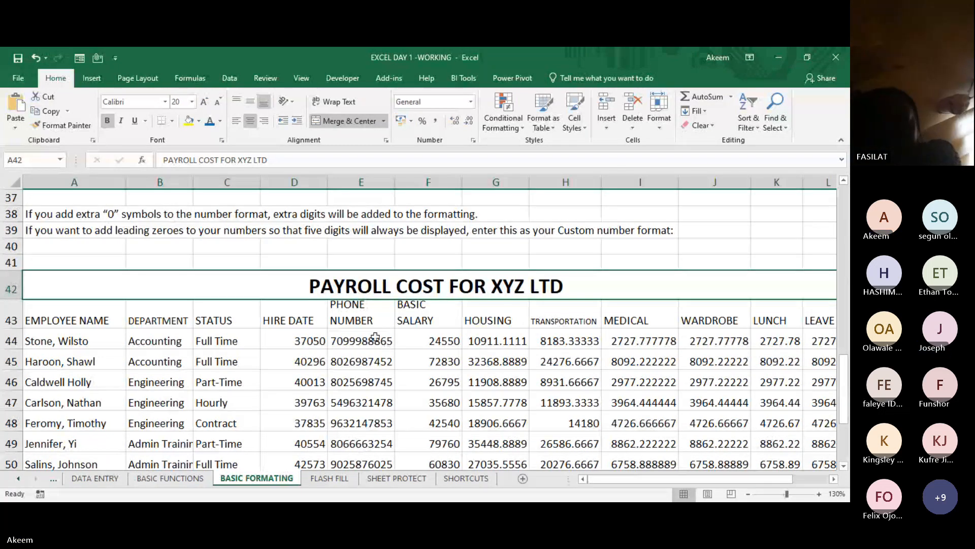
# - Try inserting a blank row above the table headers and pasting the payroll title text into A43
pyautogui.click(15, 316)
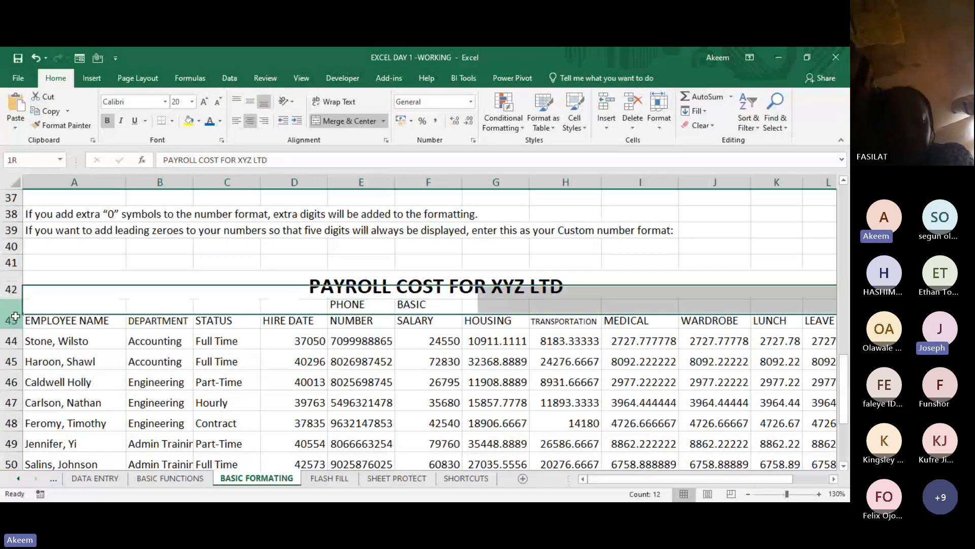
pyautogui.rightClick(15, 316)
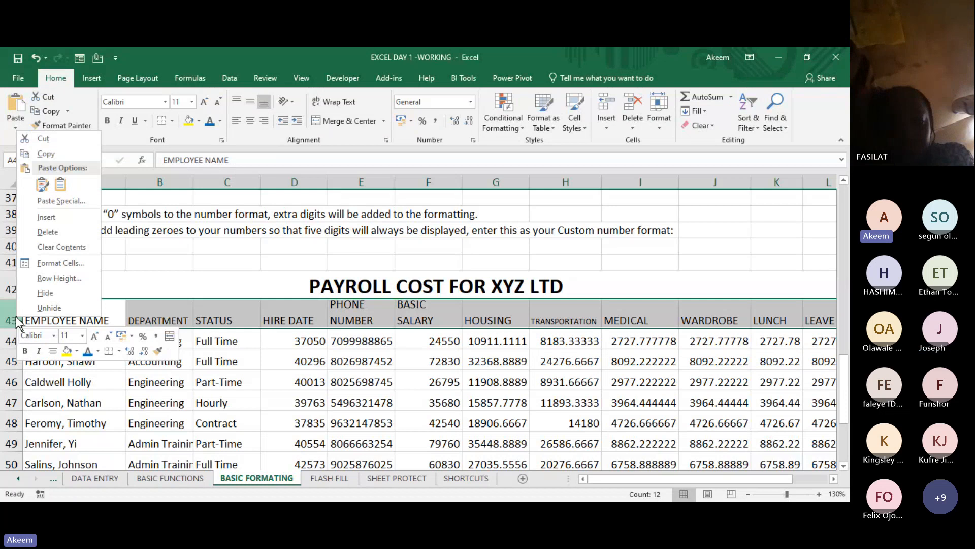
pyautogui.click(53, 218)
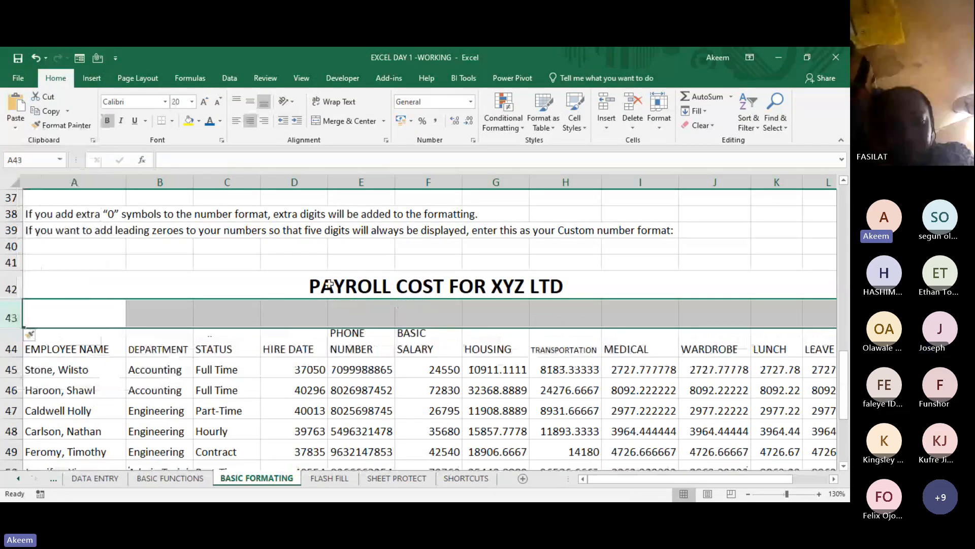
pyautogui.click(329, 283)
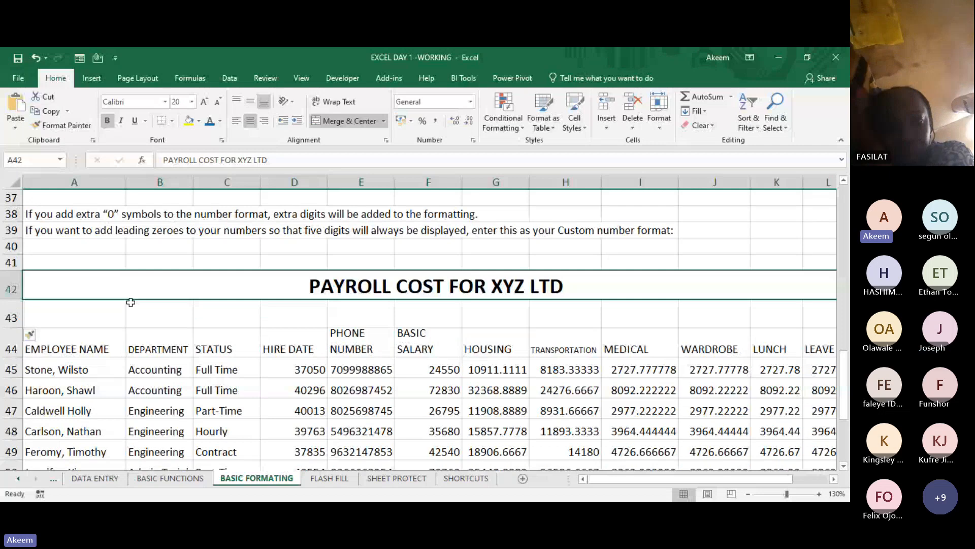
pyautogui.moveTo(268, 160); pyautogui.dragTo(163, 160)
pyautogui.hotkey('ctrl', 'c')
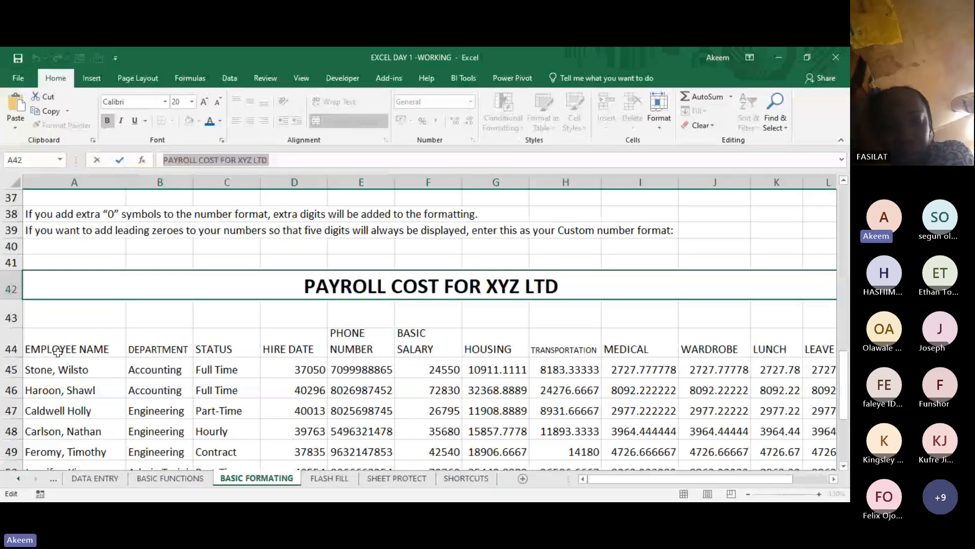
pyautogui.click(74, 314)
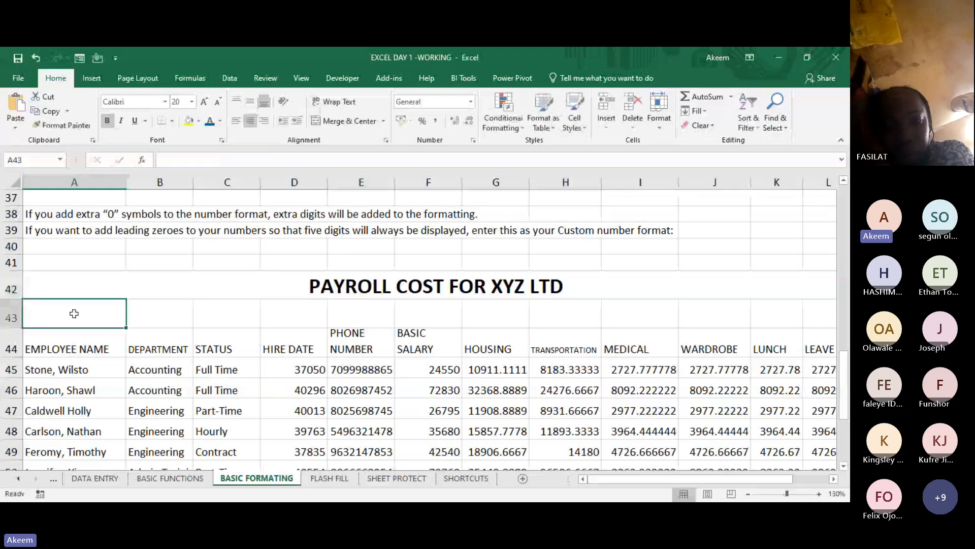
pyautogui.hotkey('ctrl', 'v')
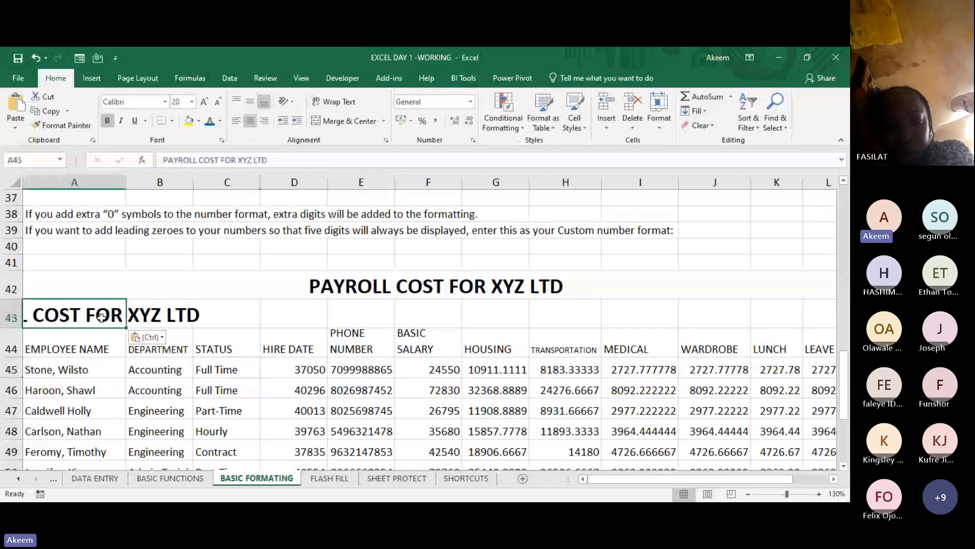
# - Undo the title pasted into A43 and the row inserted above the table headers
pyautogui.hotkey('ctrl', 'z')
pyautogui.hotkey('ctrl', 'z')
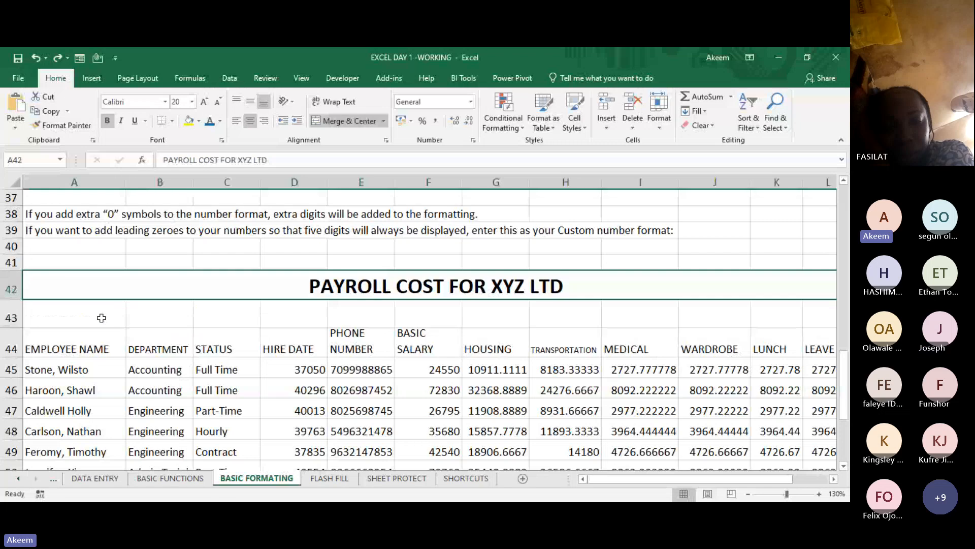
pyautogui.hotkey('ctrl', 'z')
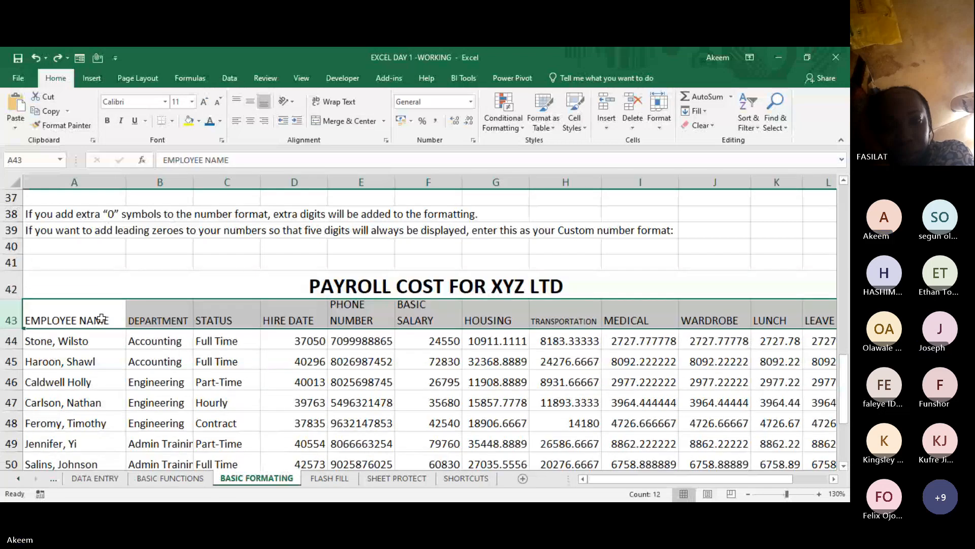
pyautogui.click(131, 362)
# - Insert a blank row between the payroll title in row 42 and the table headers
pyautogui.click(11, 317)
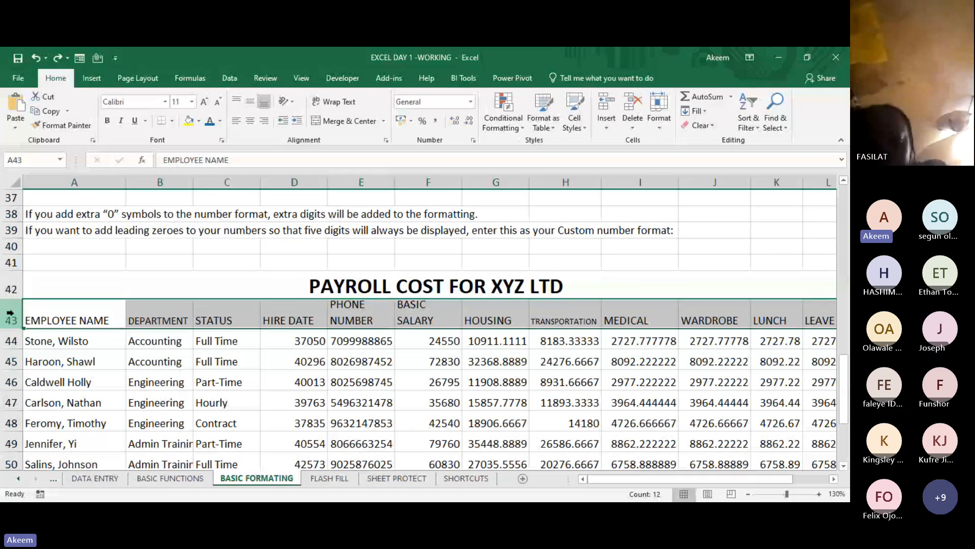
pyautogui.rightClick(11, 314)
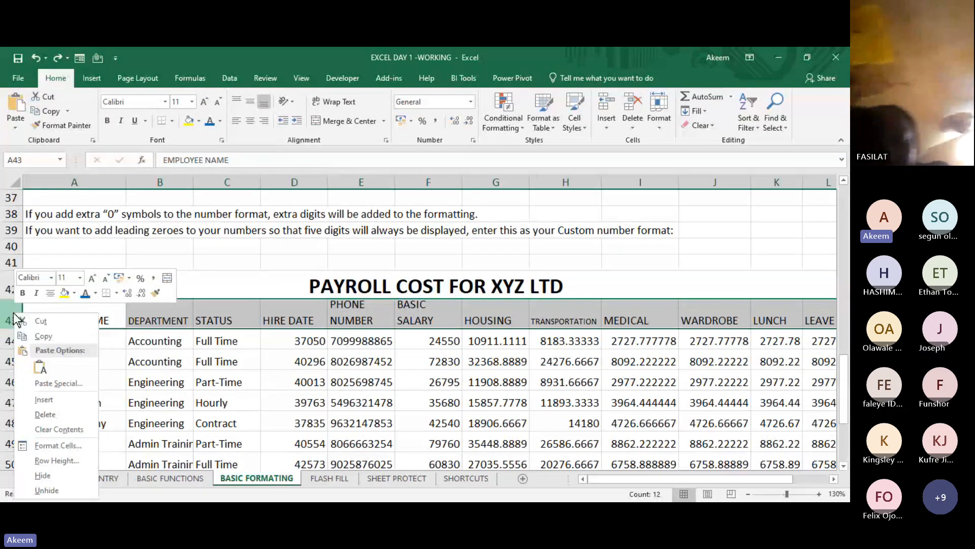
pyautogui.click(47, 405)
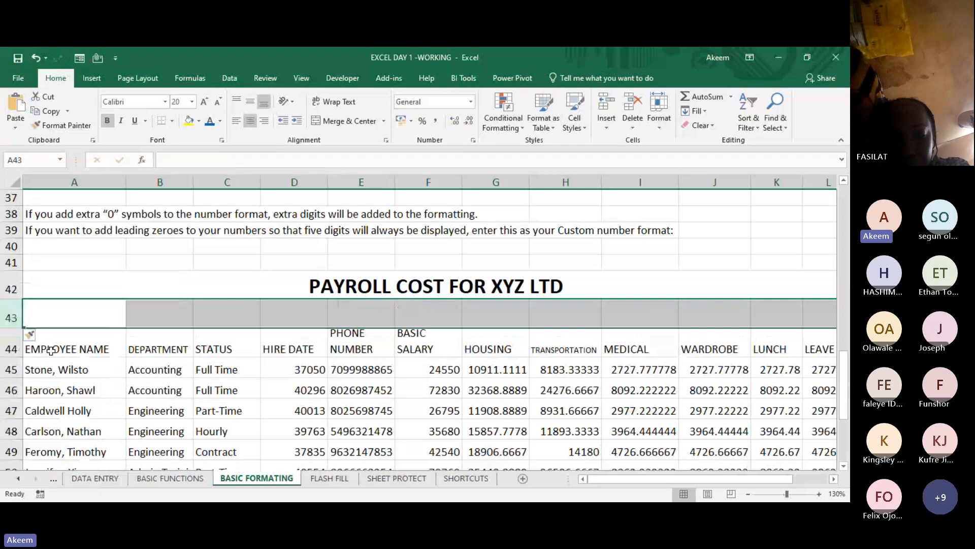
# - Copy the text PAYROLL COST FOR XYZ LTD from the merged title in row 42 into A43
pyautogui.click(79, 313)
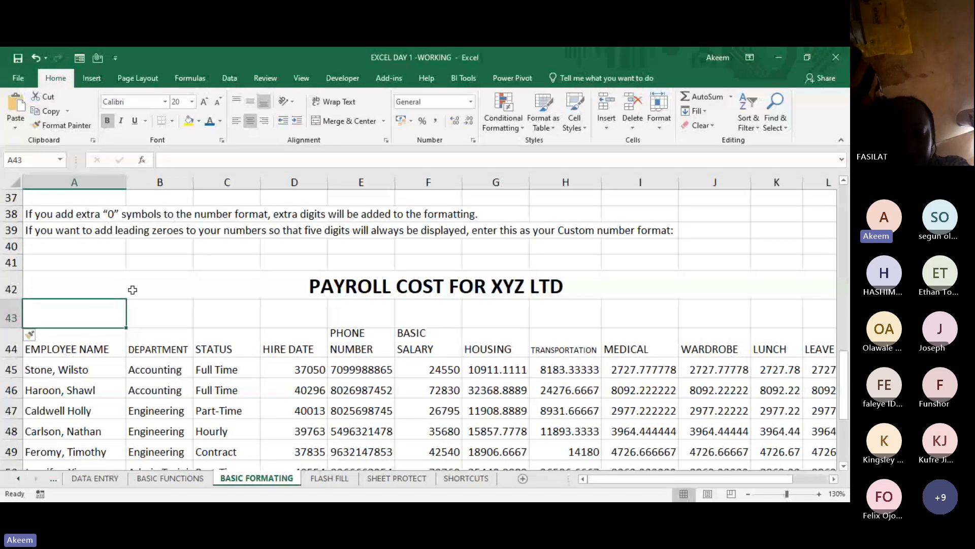
pyautogui.click(130, 285)
pyautogui.moveTo(292, 159); pyautogui.dragTo(162, 160)
pyautogui.hotkey('ctrl', 'c')
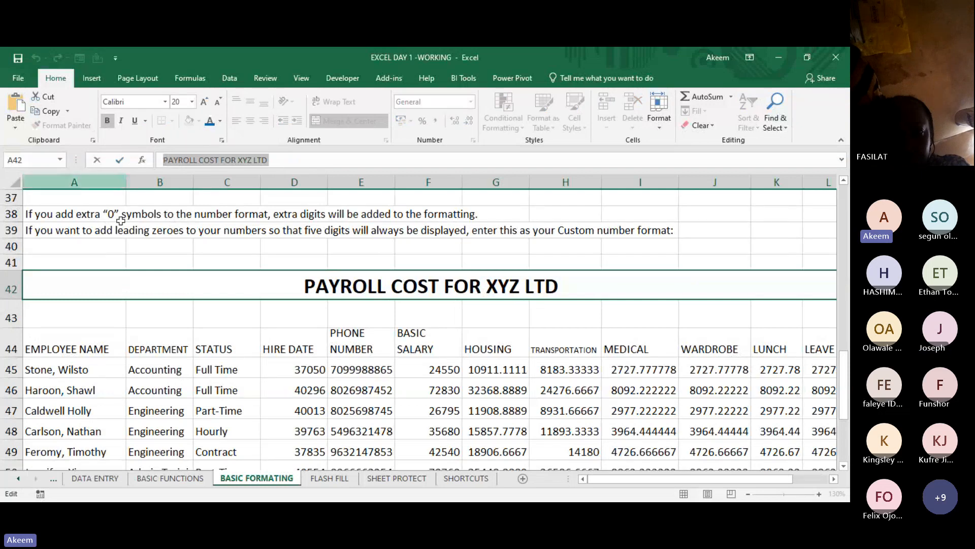
pyautogui.click(112, 315)
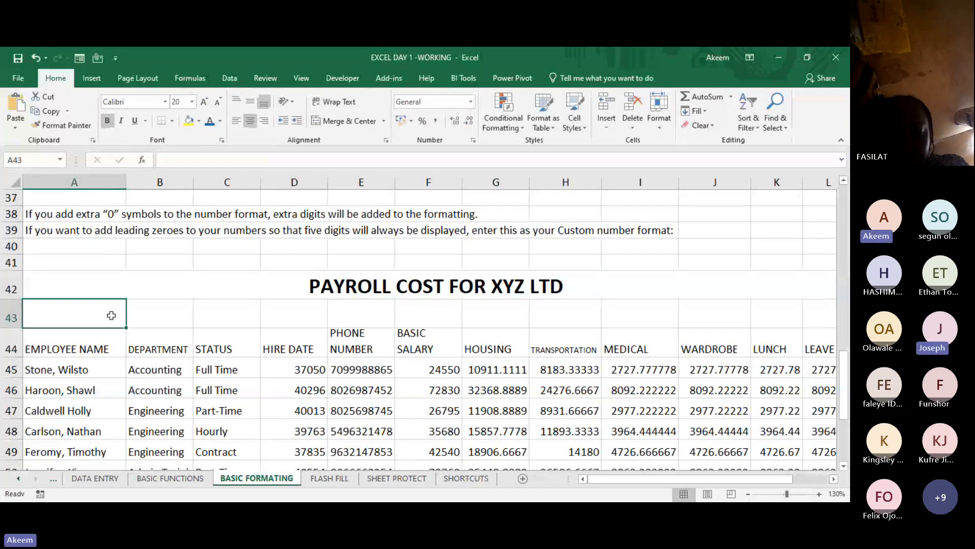
pyautogui.hotkey('ctrl', 'v')
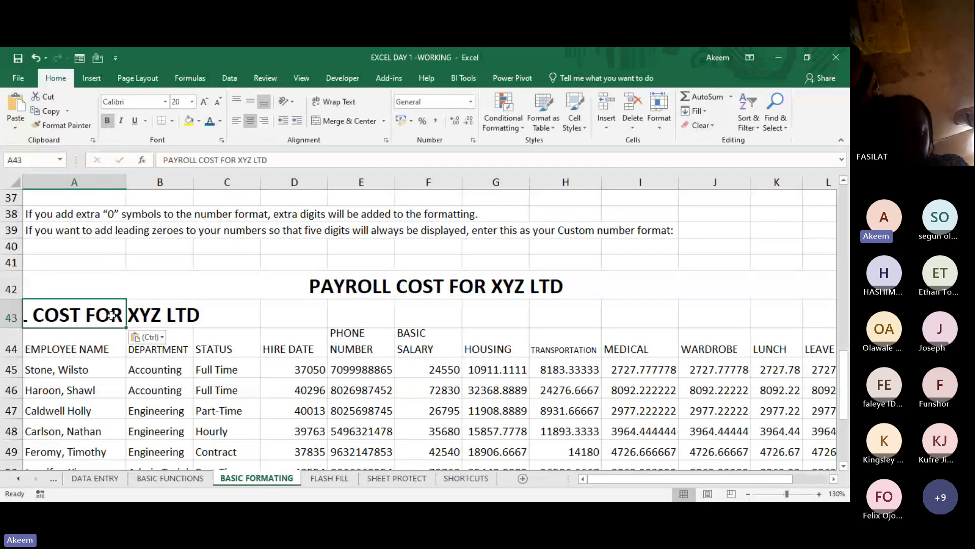
# - Remove bold from the title copy in A43, reduce its font size to 10 and align it left
pyautogui.click(107, 120)
pyautogui.click(218, 103)
pyautogui.click(218, 103)
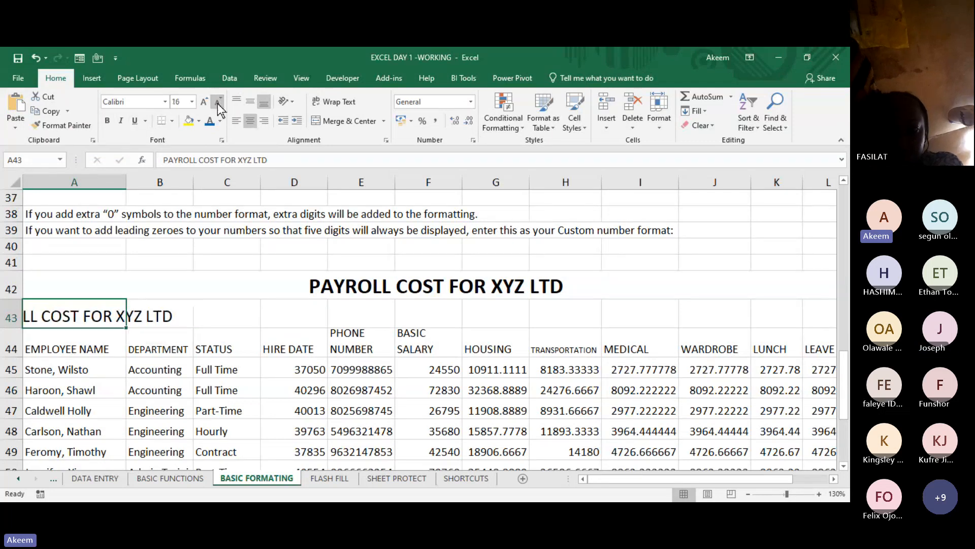
pyautogui.click(218, 103)
pyautogui.click(218, 103)
pyautogui.click(218, 103)
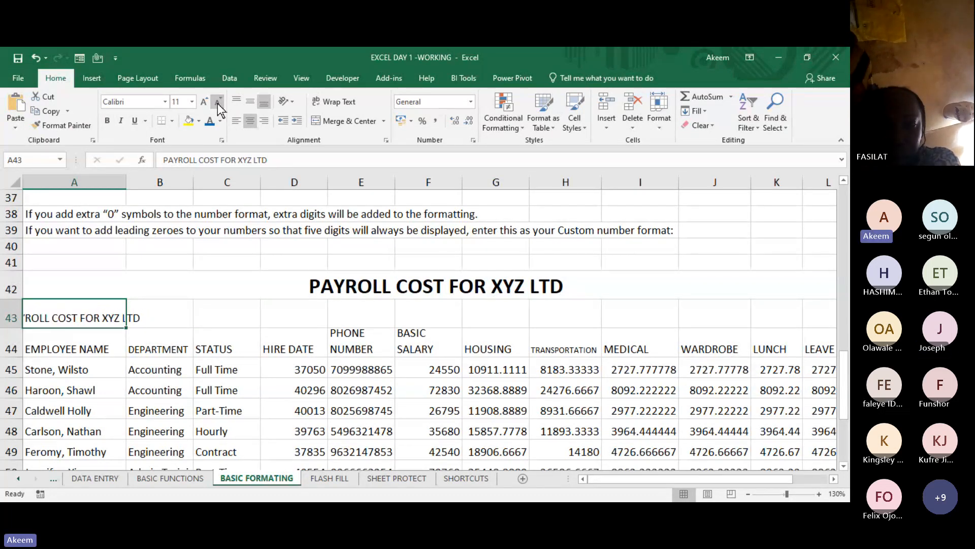
pyautogui.click(217, 103)
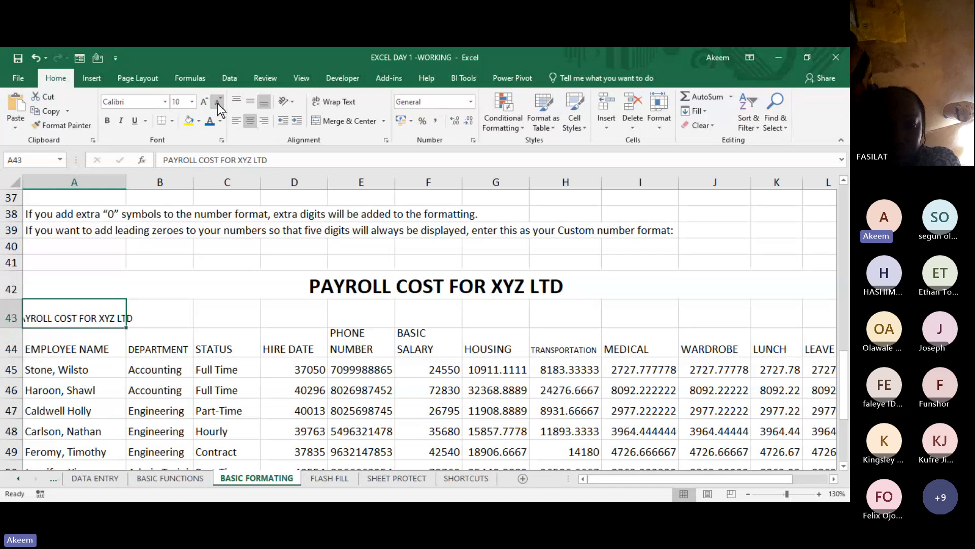
pyautogui.click(236, 122)
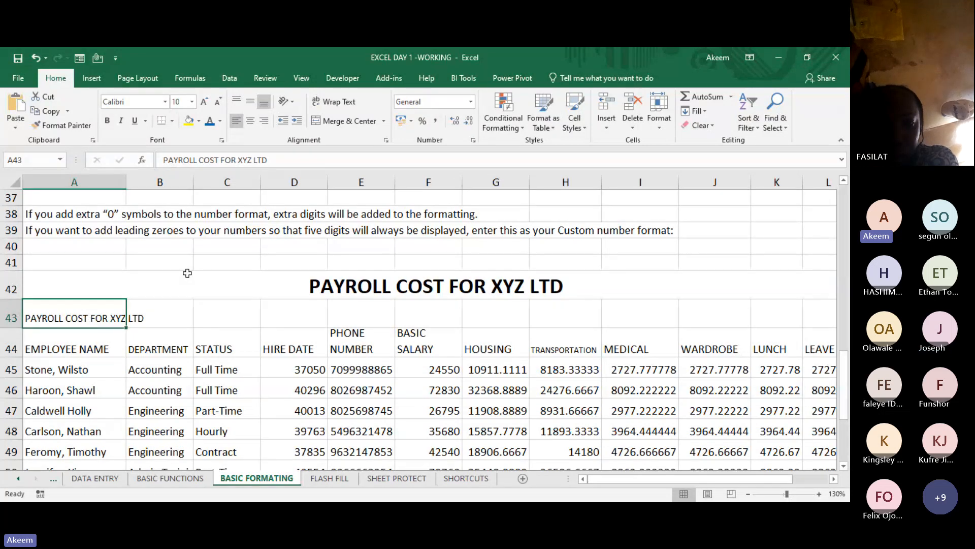
# - Insert a blank column between the STATUS and HIRE DATE columns
pyautogui.click(294, 183)
pyautogui.rightClick(293, 184)
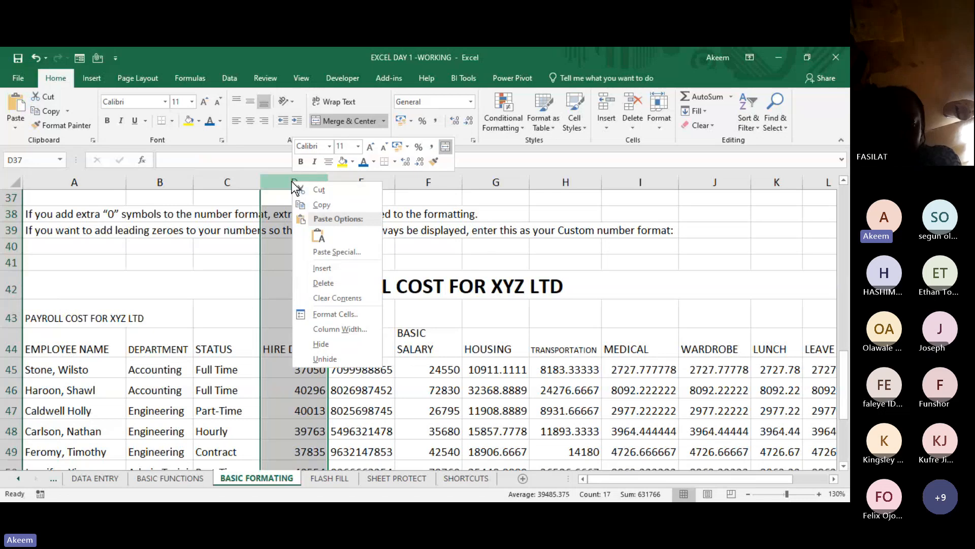
pyautogui.click(333, 268)
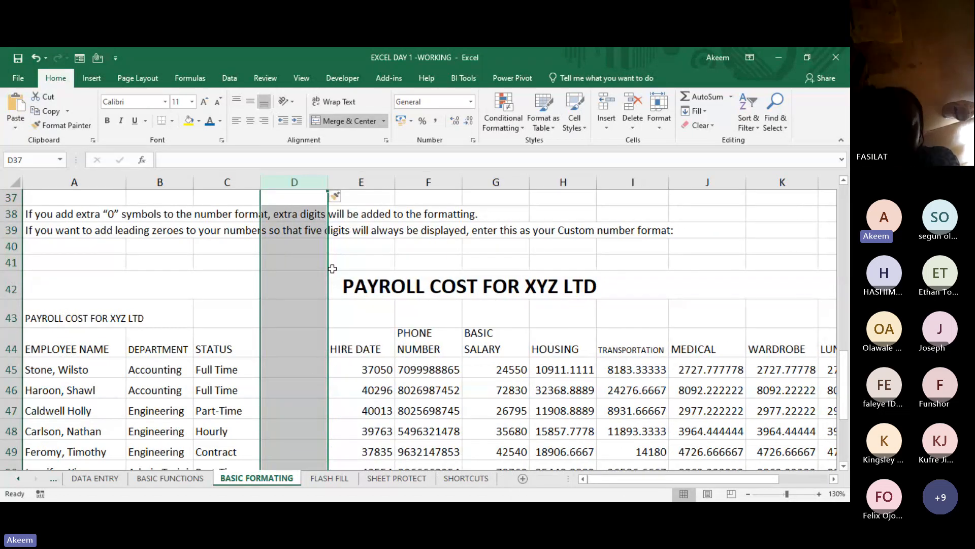
# - Undo the insertion of the blank column between STATUS and HIRE DATE
pyautogui.hotkey('ctrl', 'z')
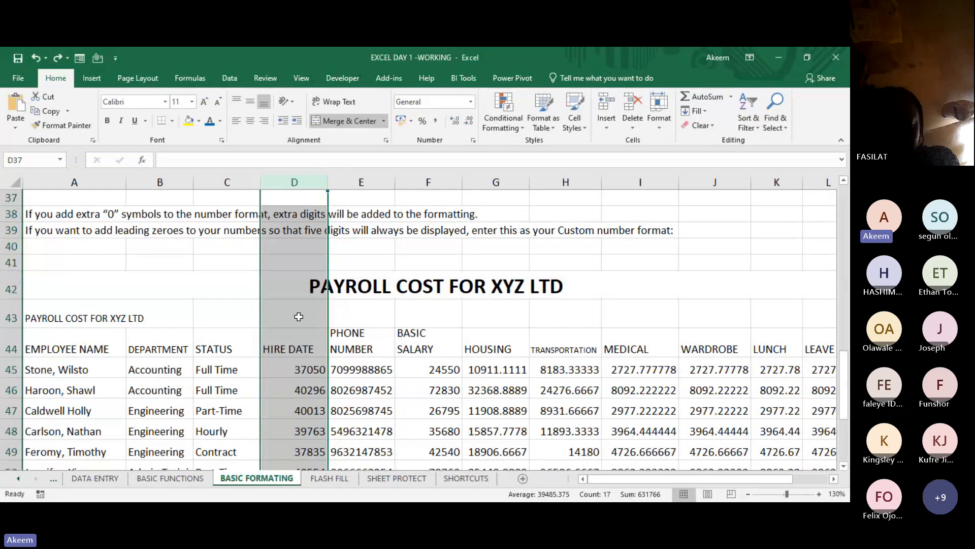
pyautogui.click(308, 396)
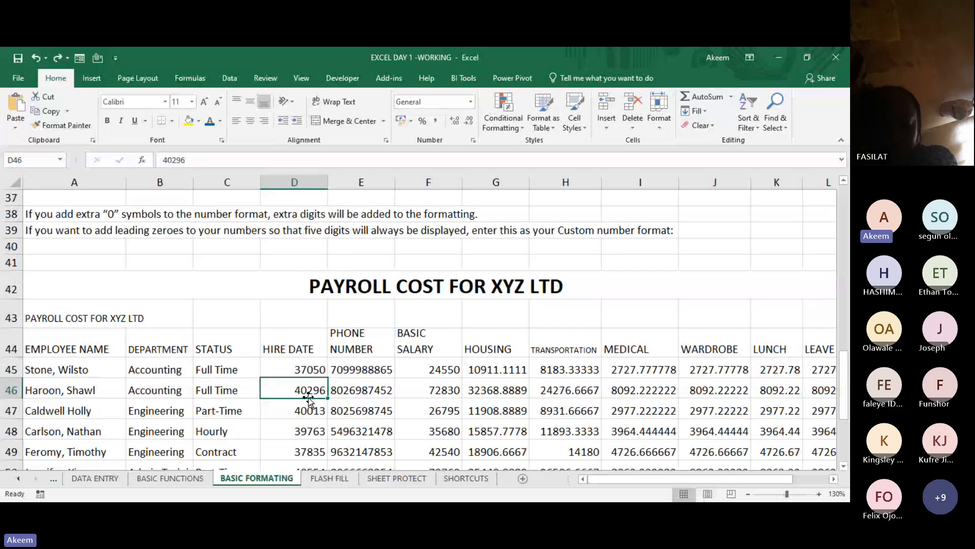
pyautogui.click(420, 292)
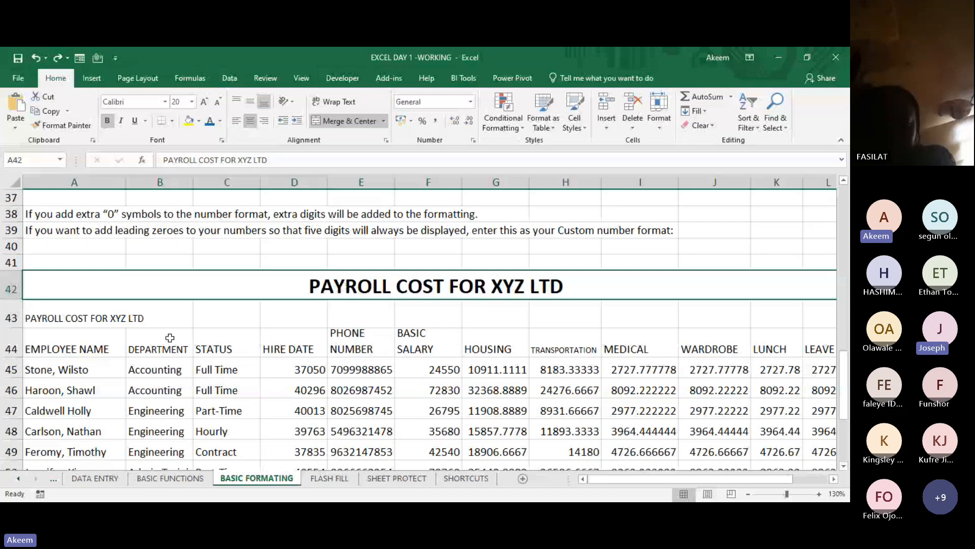
# - Centre the title copy in row 43 over A43:L43 with Center Across Selection, without merging the cells
pyautogui.click(88, 317)
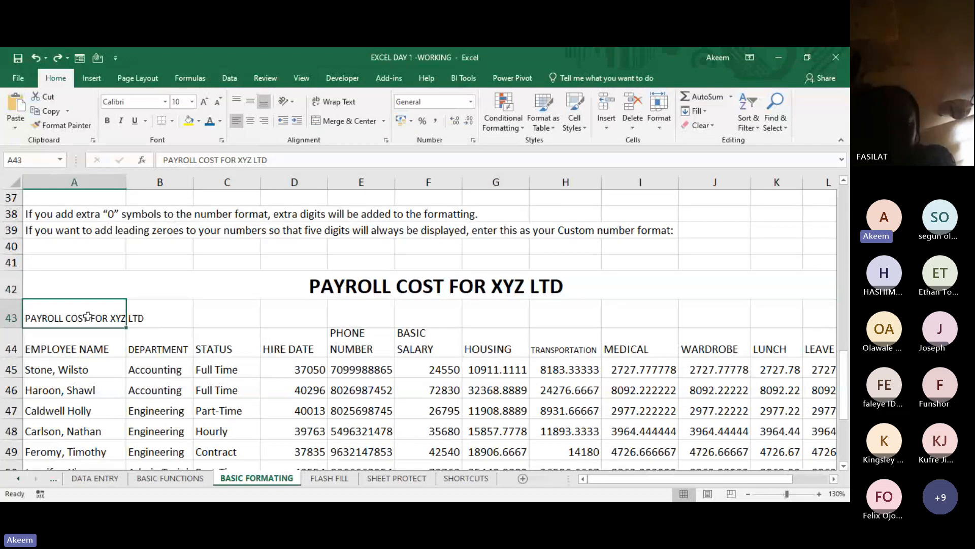
pyautogui.hotkey('shift', 'Right')
pyautogui.hotkey('shift', 'Right')
pyautogui.hotkey('shift', 'Right')
pyautogui.hotkey('shift', 'Right')
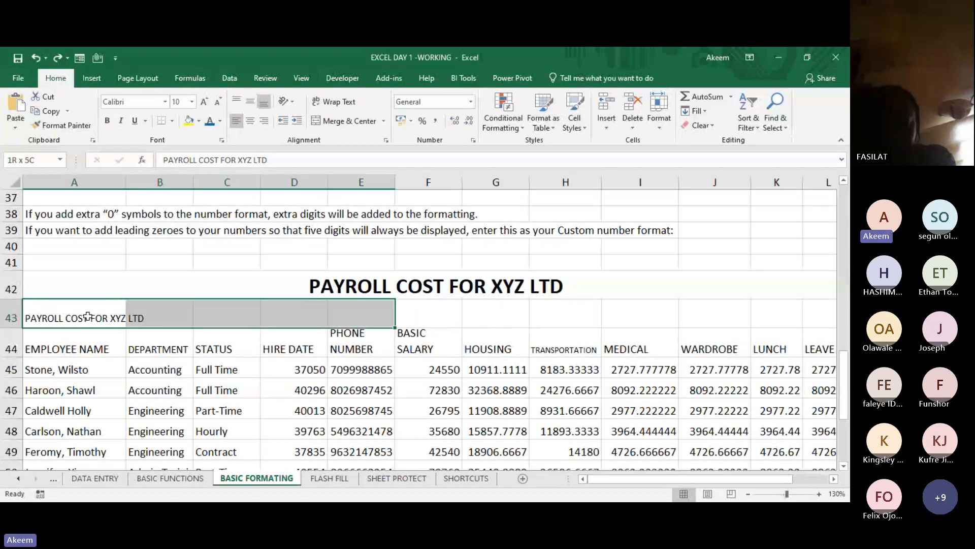
pyautogui.hotkey('shift', 'Right')
pyautogui.hotkey('shift', 'Right')
pyautogui.hotkey('shift', 'Right')
pyautogui.hotkey('shift', 'Right')
pyautogui.hotkey('shift', 'Right')
pyautogui.hotkey('shift', 'Right')
pyautogui.hotkey('shift', 'Right')
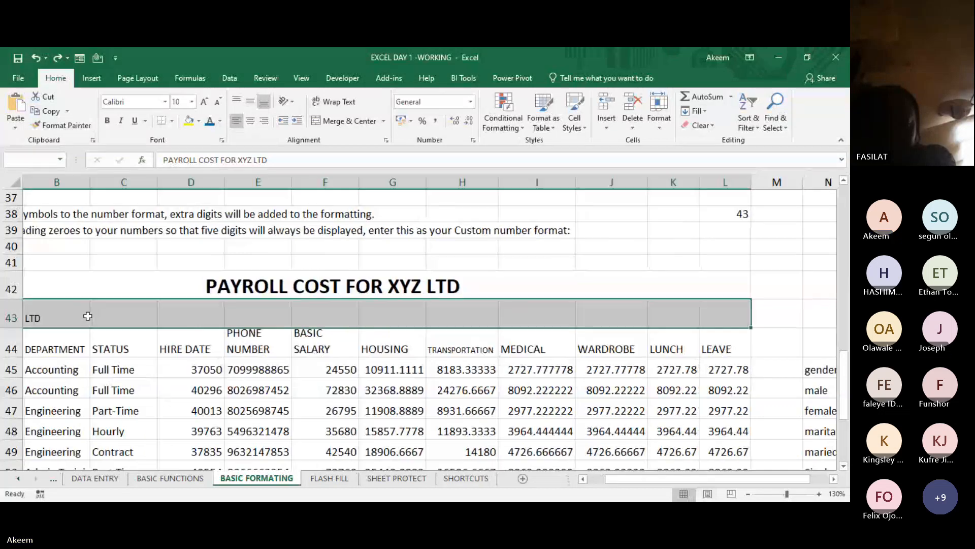
pyautogui.hotkey('shift', 'Right')
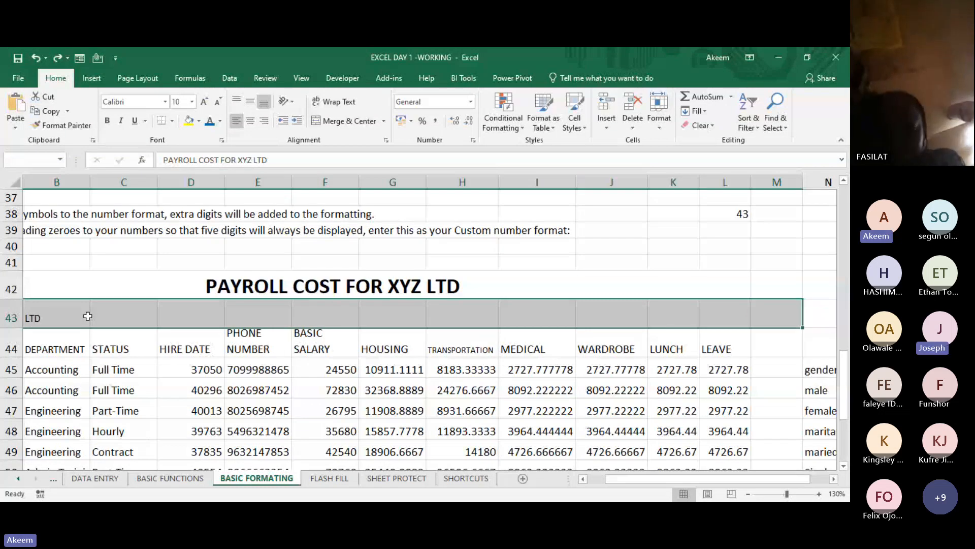
pyautogui.hotkey('shift', 'Left')
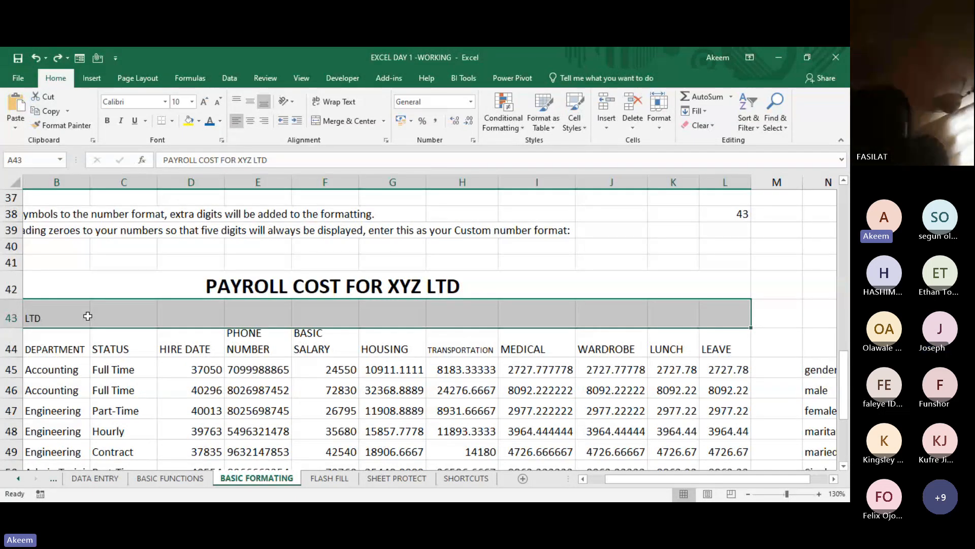
pyautogui.hotkey('ctrl', '1')
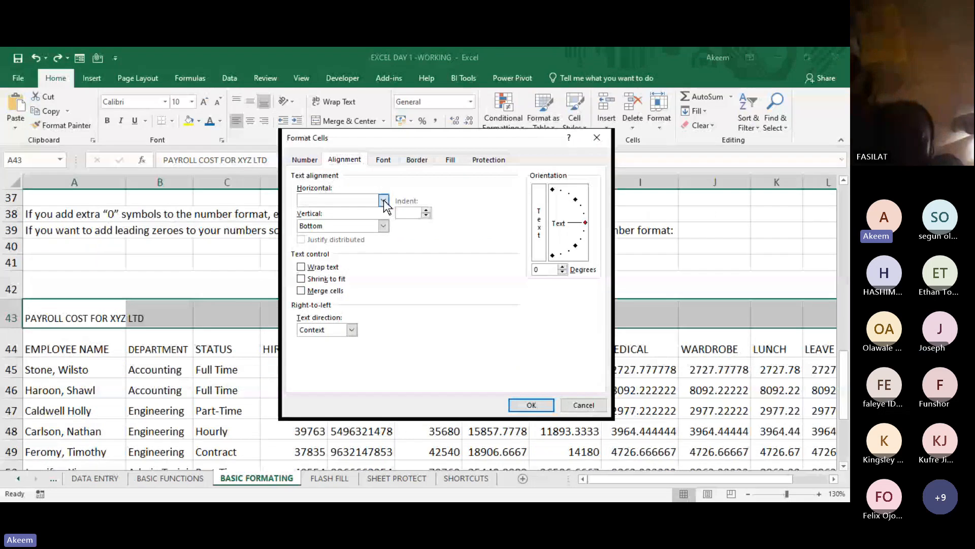
pyautogui.click(353, 259)
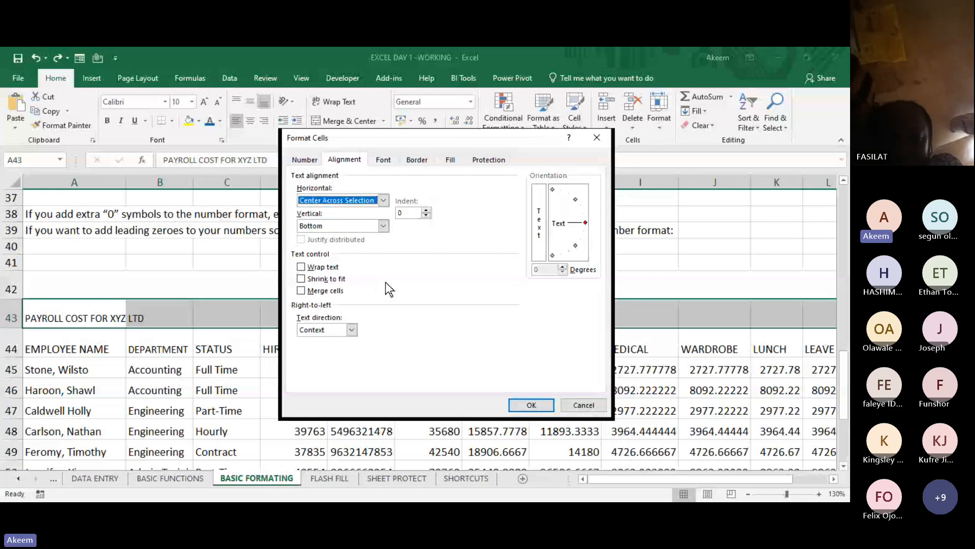
pyautogui.click(536, 409)
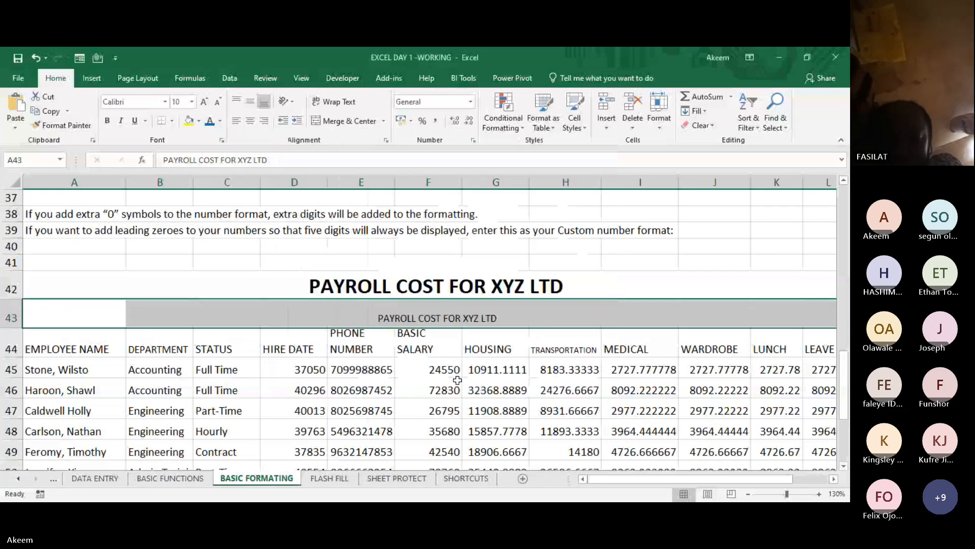
# - Make the title copy in row 43 bold and set its font size to 20
pyautogui.click(107, 120)
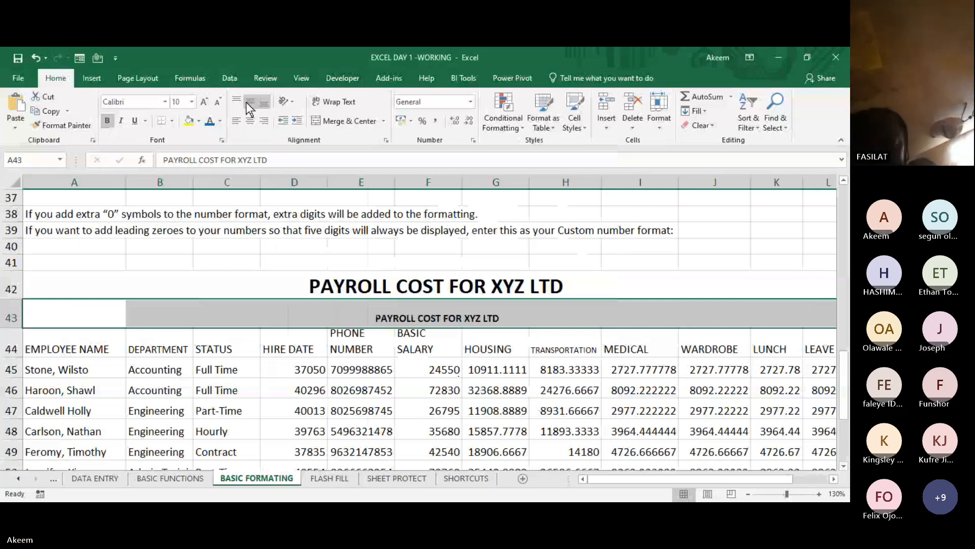
pyautogui.click(204, 103)
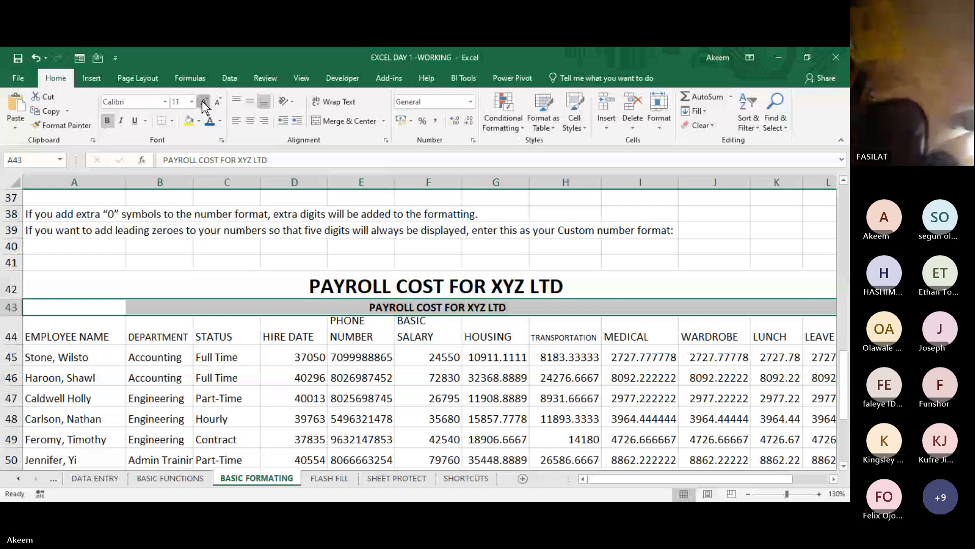
pyautogui.click(204, 102)
pyautogui.click(204, 102)
pyautogui.click(203, 102)
pyautogui.click(204, 101)
pyautogui.click(204, 102)
pyautogui.click(204, 101)
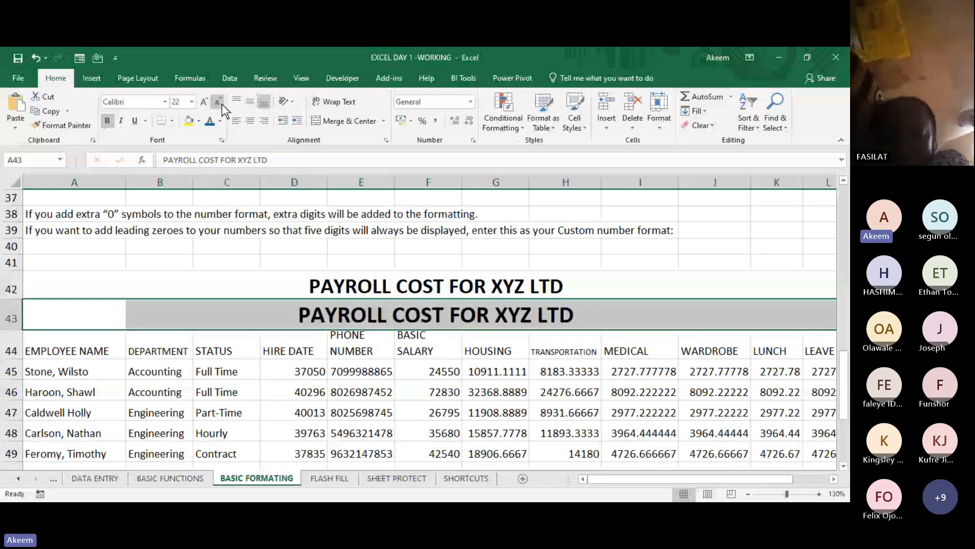
pyautogui.click(222, 104)
pyautogui.click(336, 410)
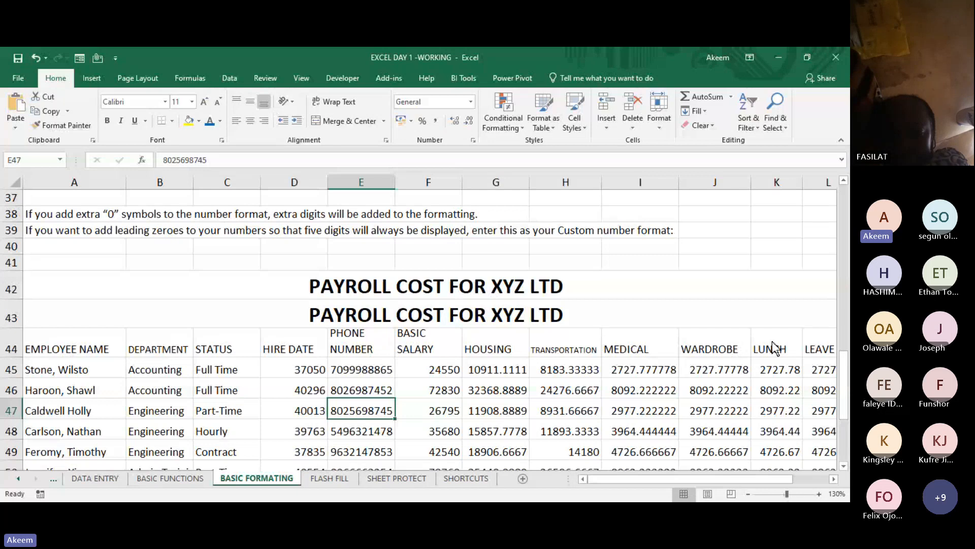
# - Compare the merged title in row 42 with the title in row 43 by moving through the individual cells of row 43
pyautogui.click(643, 293)
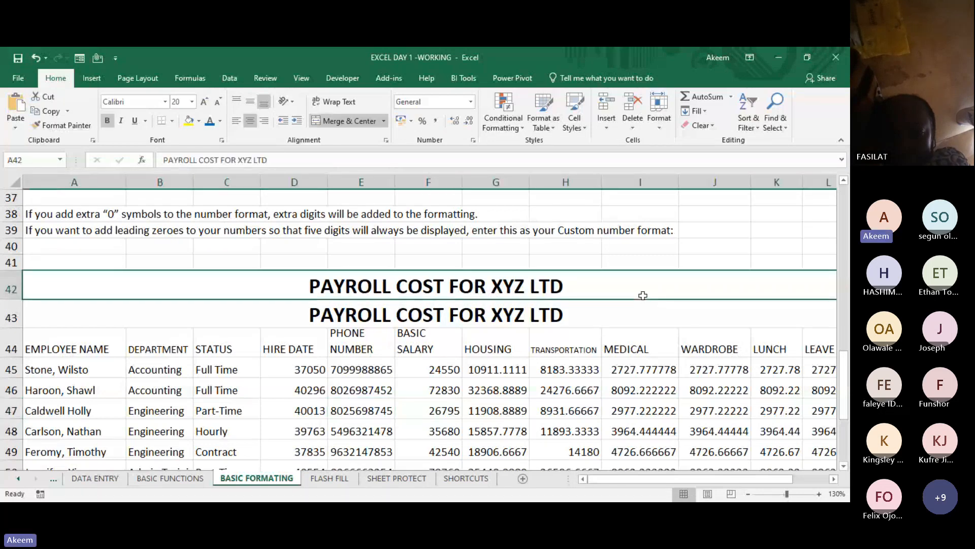
pyautogui.click(608, 314)
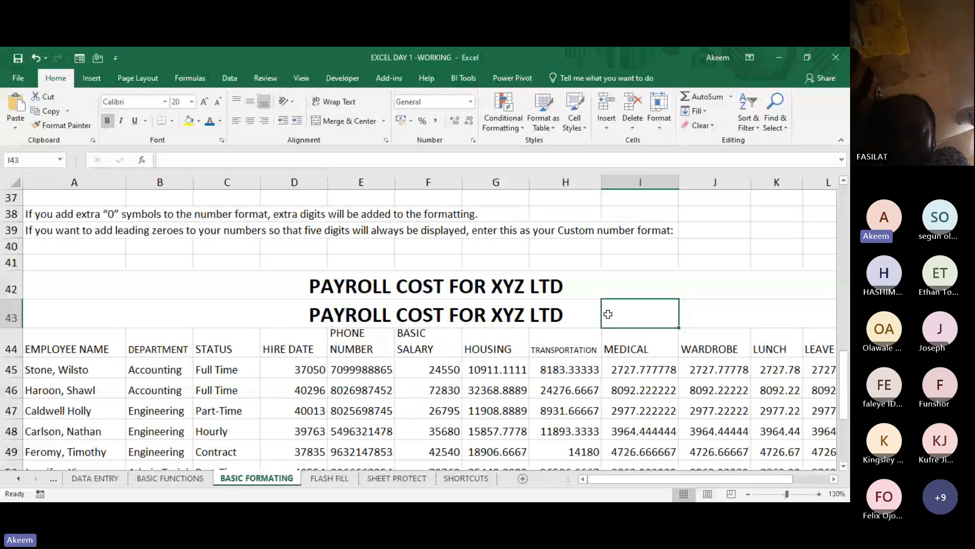
pyautogui.click(94, 294)
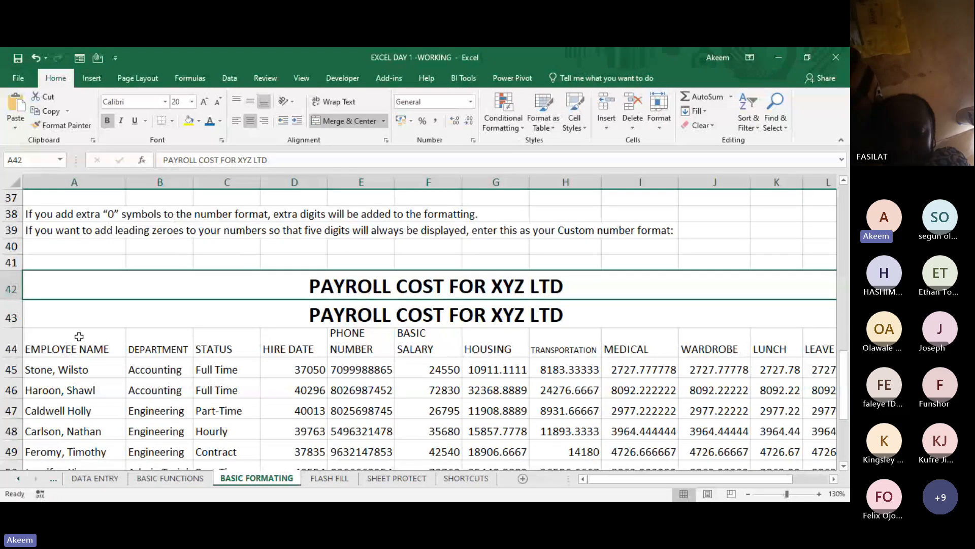
pyautogui.press('Down')
pyautogui.press('Right')
pyautogui.press('Right')
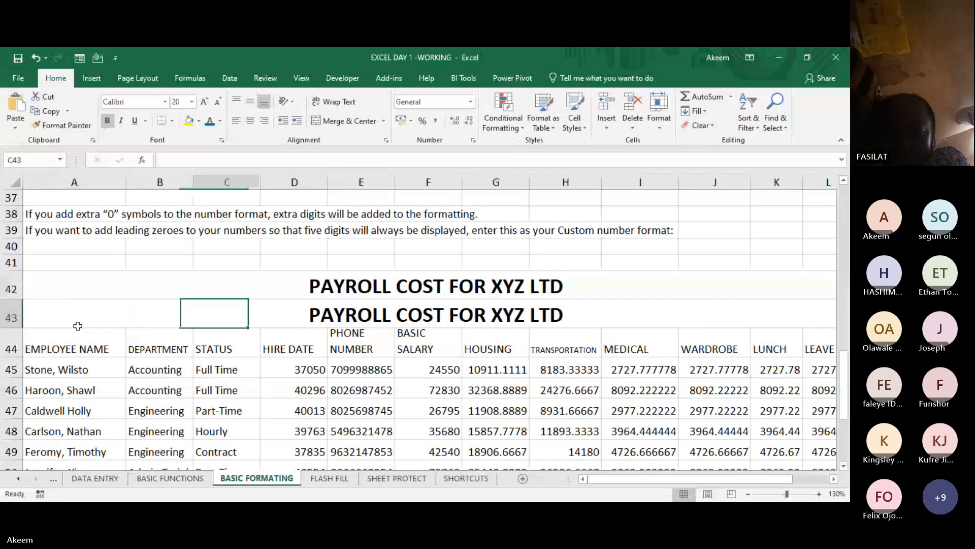
pyautogui.press('Right')
pyautogui.press('Right')
pyautogui.press('Right')
pyautogui.press('Right')
pyautogui.press('Right')
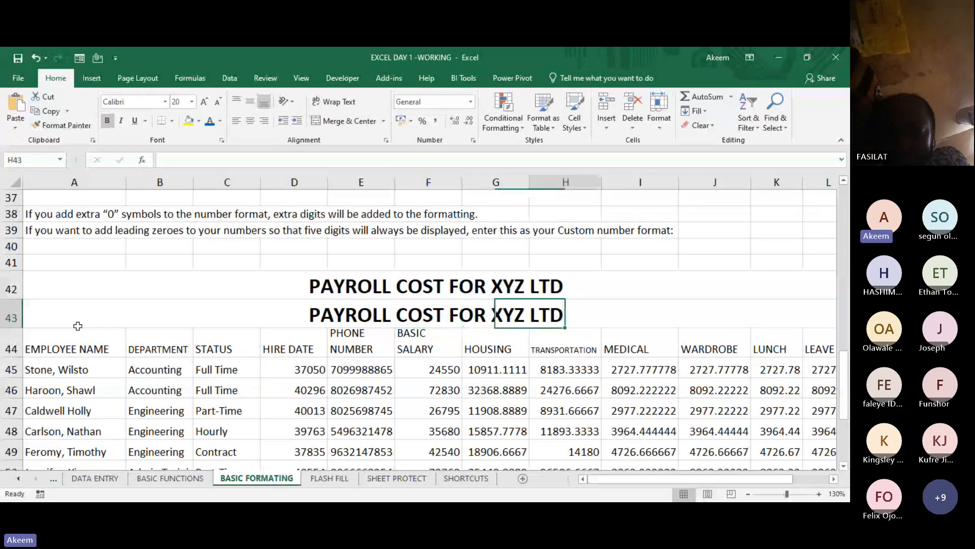
pyautogui.press('Right')
pyautogui.press('Right')
pyautogui.press('Right')
pyautogui.press('Left')
pyautogui.press('Left')
pyautogui.press('Left')
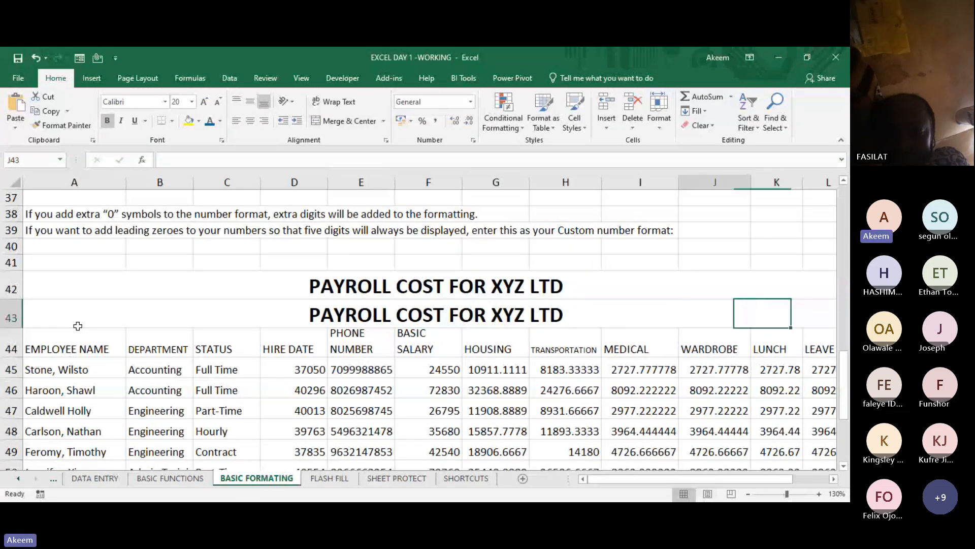
pyautogui.press('Left')
pyautogui.press('Left')
pyautogui.press('Left')
pyautogui.press('Left')
pyautogui.press('Left')
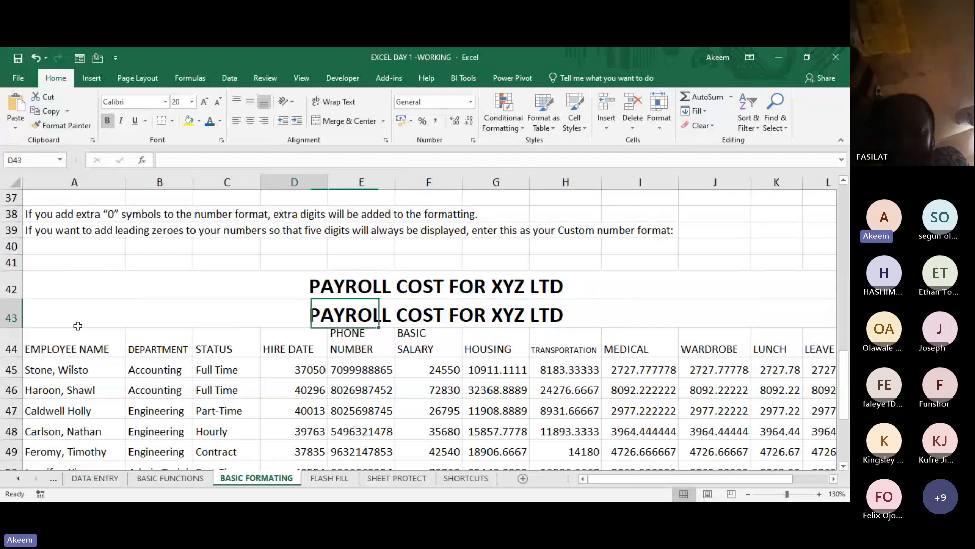
pyautogui.press('Left')
pyautogui.press('Left')
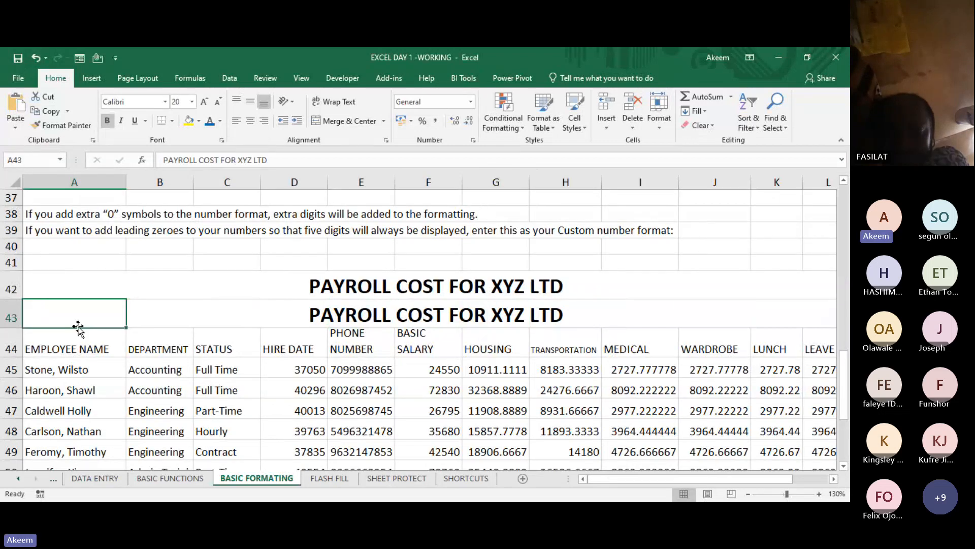
pyautogui.press('Right')
pyautogui.press('Right')
pyautogui.press('Right')
pyautogui.press('Right')
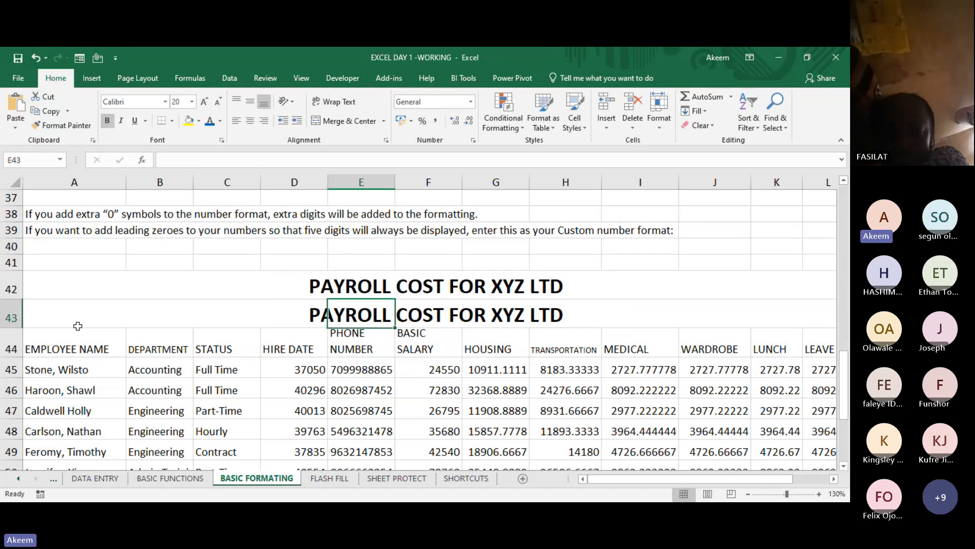
pyautogui.press('Right')
pyautogui.press('Right')
pyautogui.press('Right')
pyautogui.press('Right')
pyautogui.press('Right')
pyautogui.press('Right')
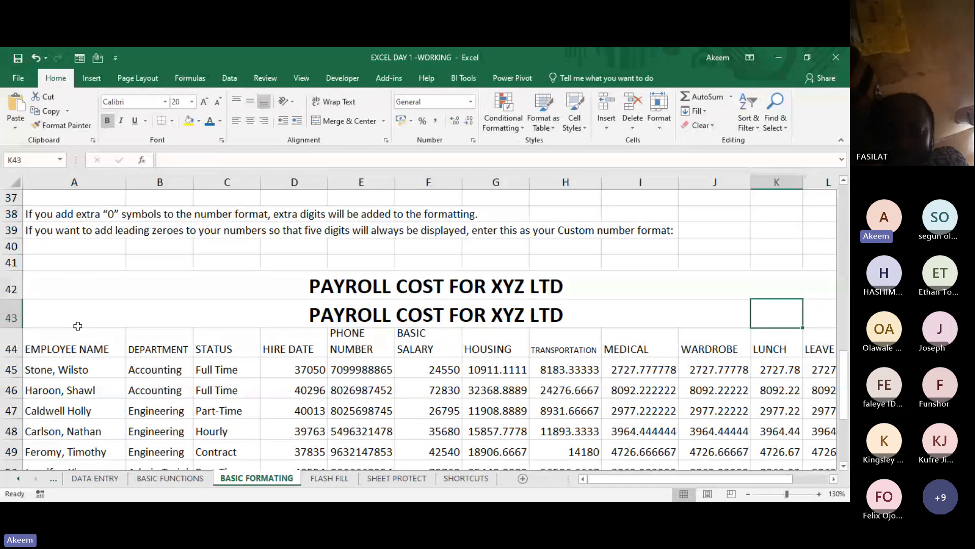
pyautogui.press('Left')
pyautogui.press('Left')
pyautogui.press('Left')
pyautogui.press('Left')
pyautogui.press('Left')
pyautogui.press('Left')
pyautogui.press('Left')
pyautogui.press('Left')
pyautogui.press('Left')
pyautogui.press('Left')
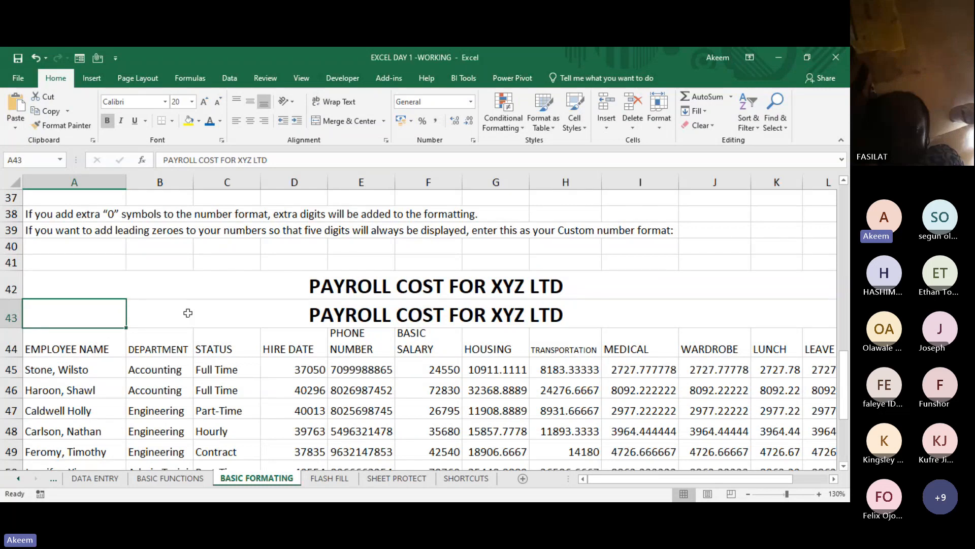
# - Unmerge the title in row 42, then merge and center it over A42:K42 only
pyautogui.click(191, 297)
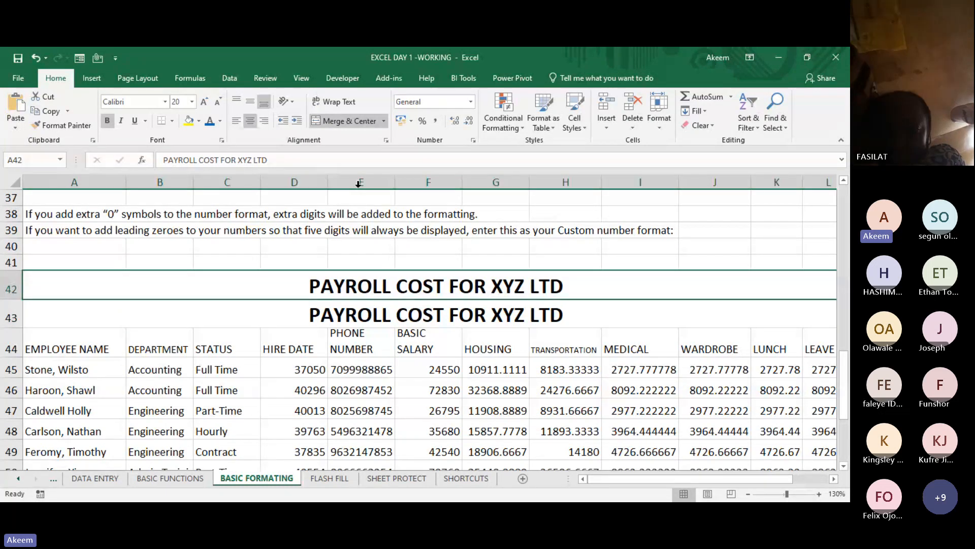
pyautogui.click(363, 121)
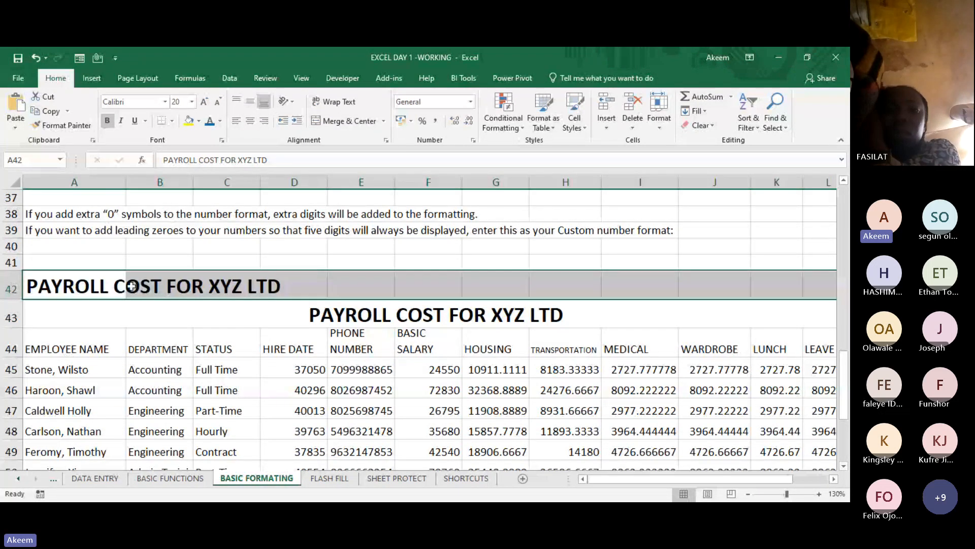
pyautogui.click(101, 286)
pyautogui.hotkey('shift', 'Right')
pyautogui.hotkey('shift', 'Right')
pyautogui.hotkey('shift', 'Right')
pyautogui.hotkey('shift', 'Right')
pyautogui.hotkey('shift', 'Right')
pyautogui.hotkey('shift', 'Right')
pyautogui.hotkey('shift', 'Right')
pyautogui.hotkey('shift', 'Right')
pyautogui.hotkey('shift', 'Right')
pyautogui.hotkey('shift', 'Right')
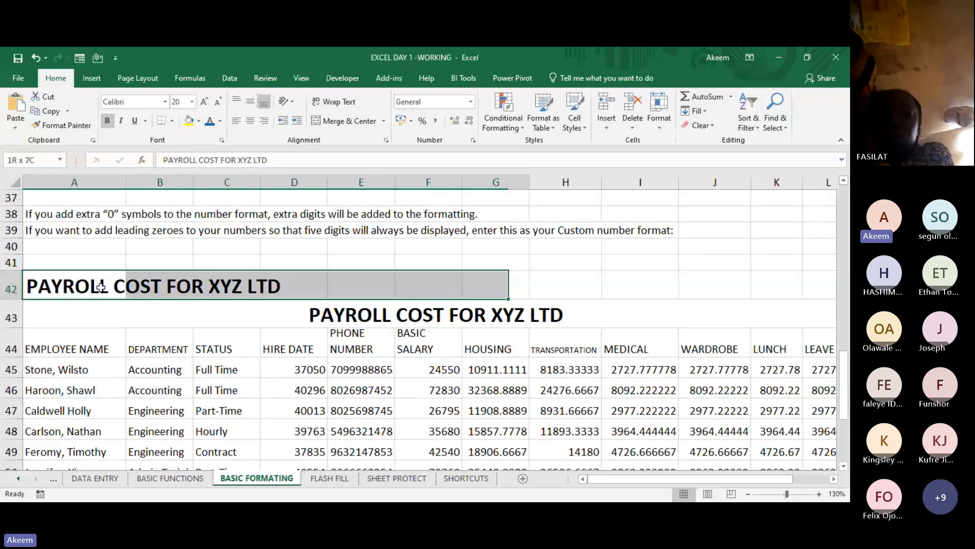
pyautogui.click(352, 124)
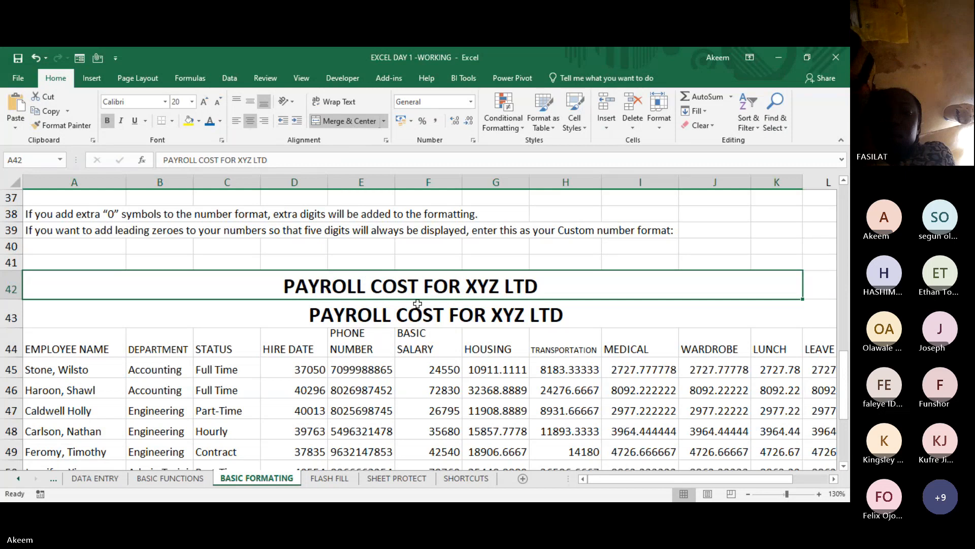
# - Apply Center Across Selection to the row 43 title over A43:K43, leaving the cells unmerged
pyautogui.click(78, 312)
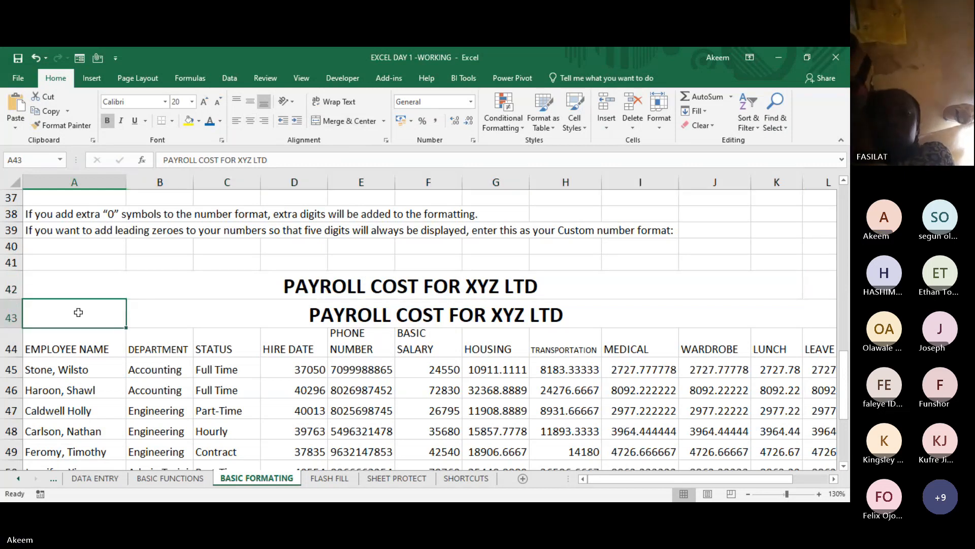
pyautogui.hotkey('shift', 'Right')
pyautogui.hotkey('shift', 'Right')
pyautogui.hotkey('shift', 'Right')
pyautogui.hotkey('shift', 'Right')
pyautogui.hotkey('shift', 'Right')
pyautogui.hotkey('shift', 'Right')
pyautogui.hotkey('shift', 'Right')
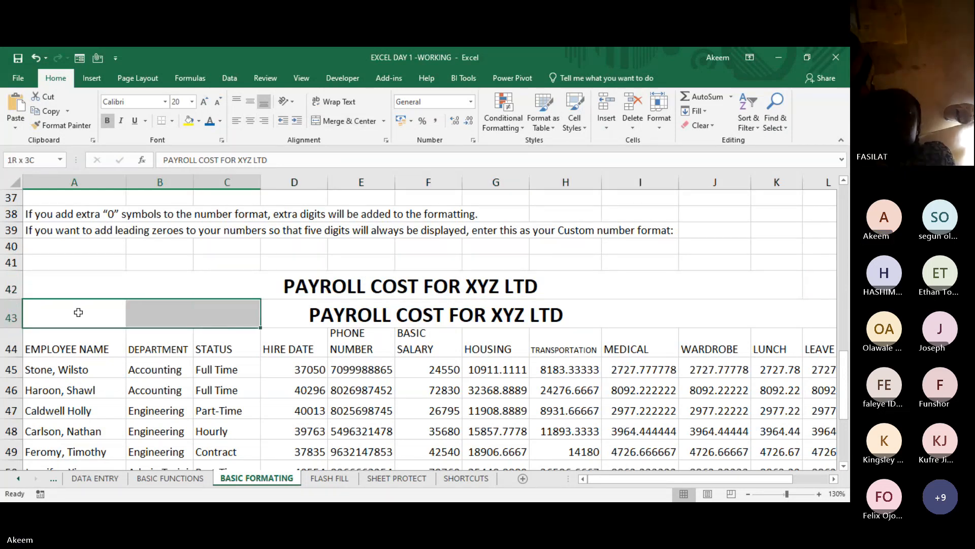
pyautogui.hotkey('shift', 'Right')
pyautogui.hotkey('shift', 'Right')
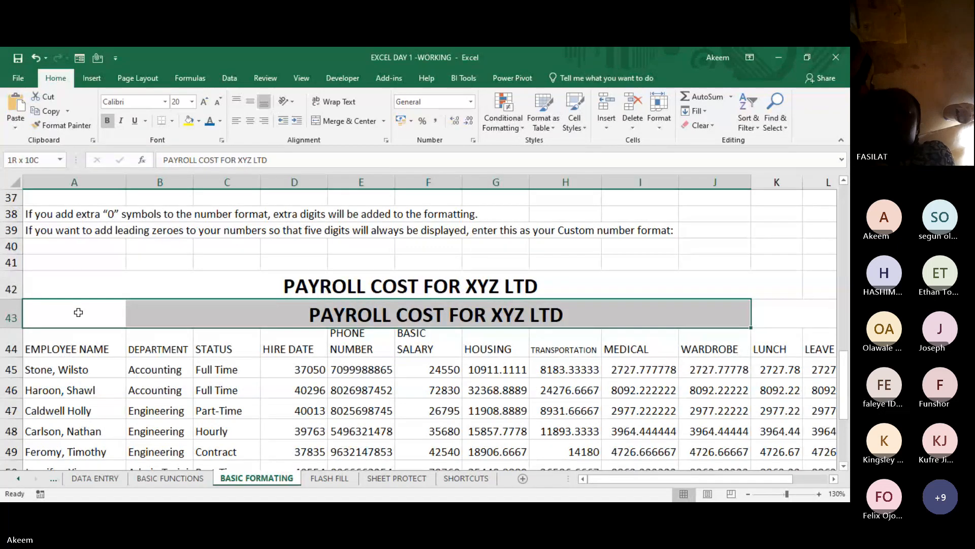
pyautogui.hotkey('shift', 'Right')
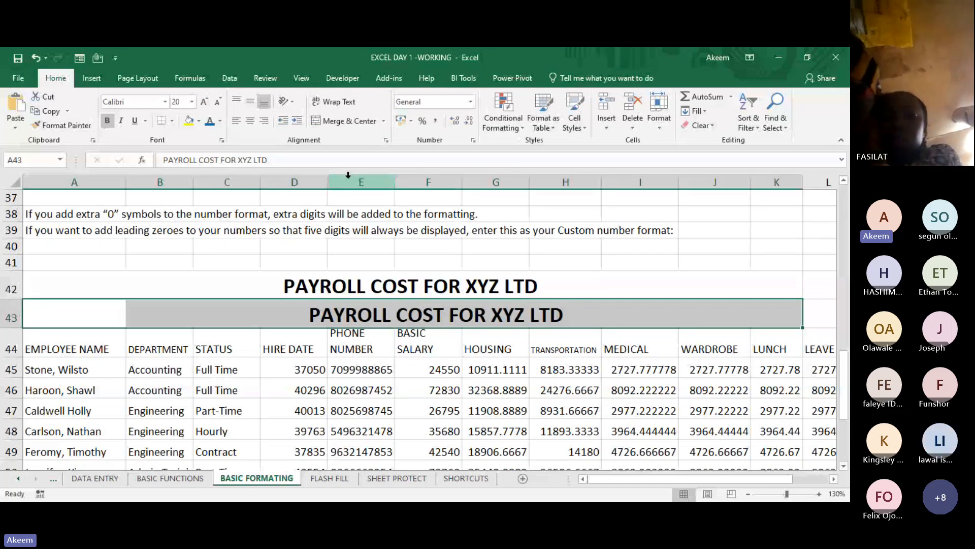
pyautogui.hotkey('ctrl', '1')
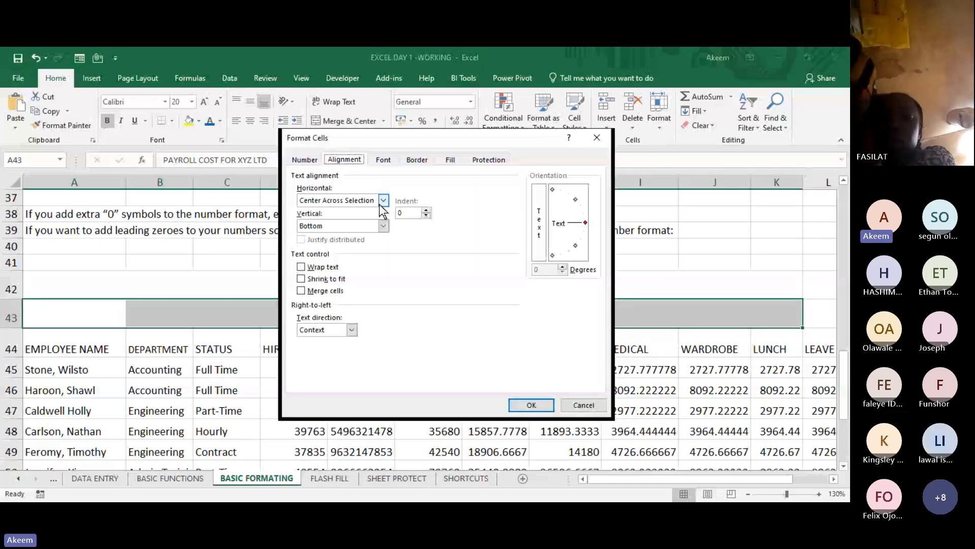
pyautogui.click(384, 201)
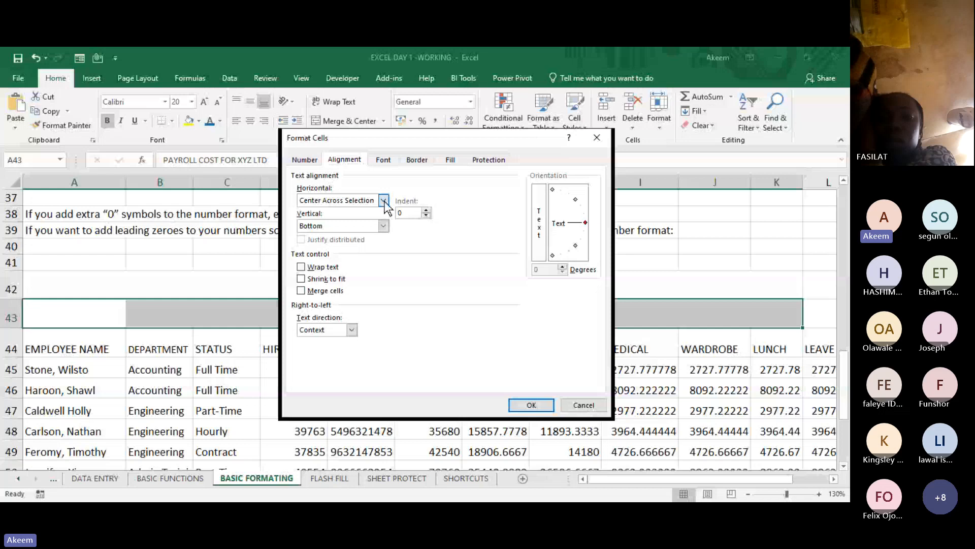
pyautogui.click(351, 262)
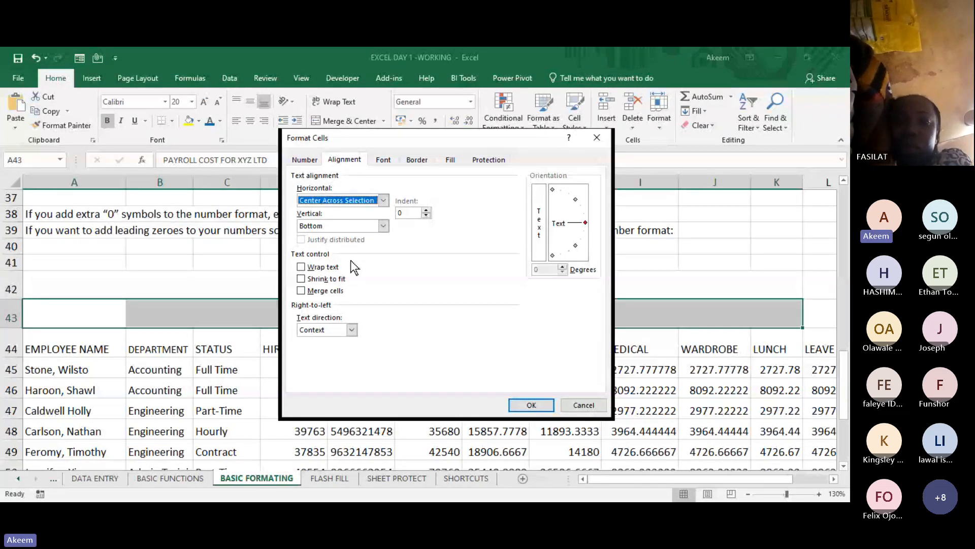
pyautogui.click(529, 412)
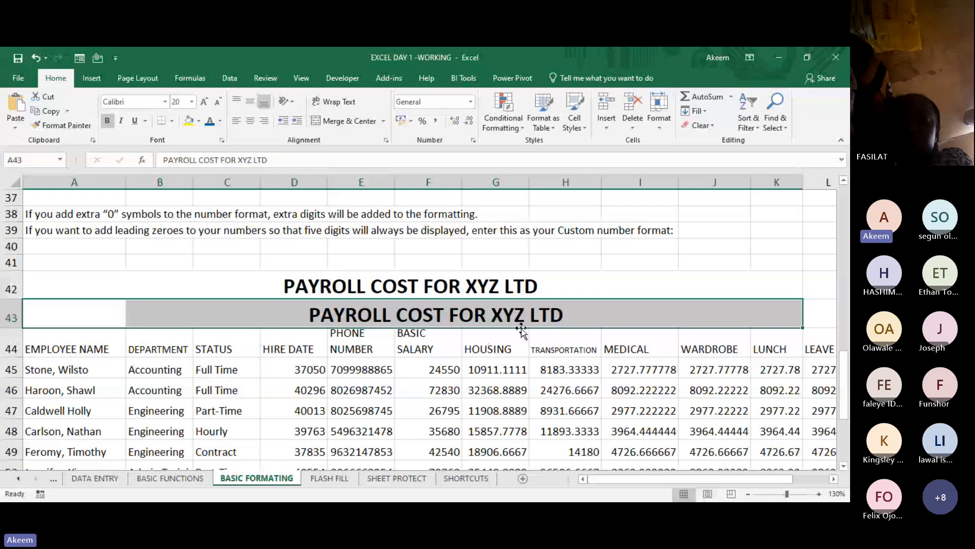
# - Compare the merged title in row 42 with the row 43 title by moving through the individual cells around them
pyautogui.click(568, 303)
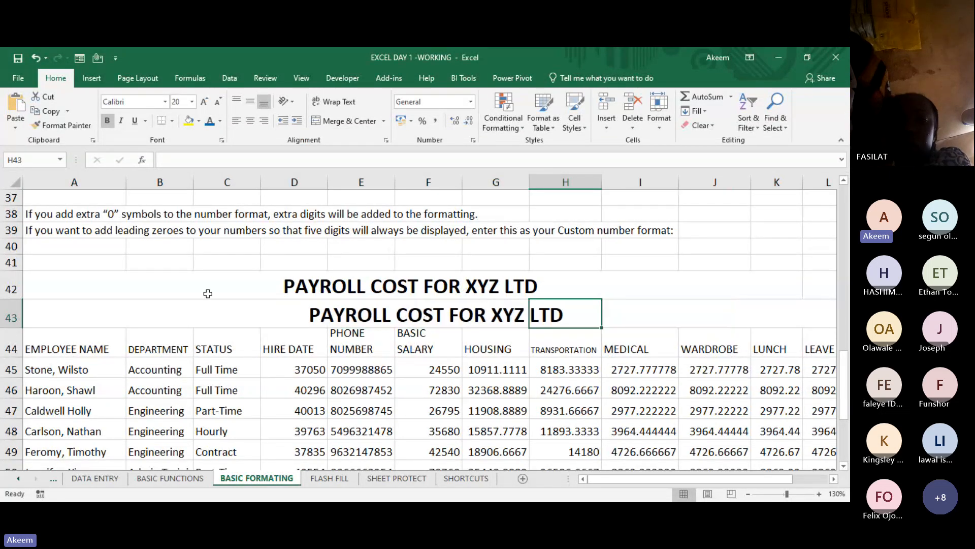
pyautogui.click(318, 286)
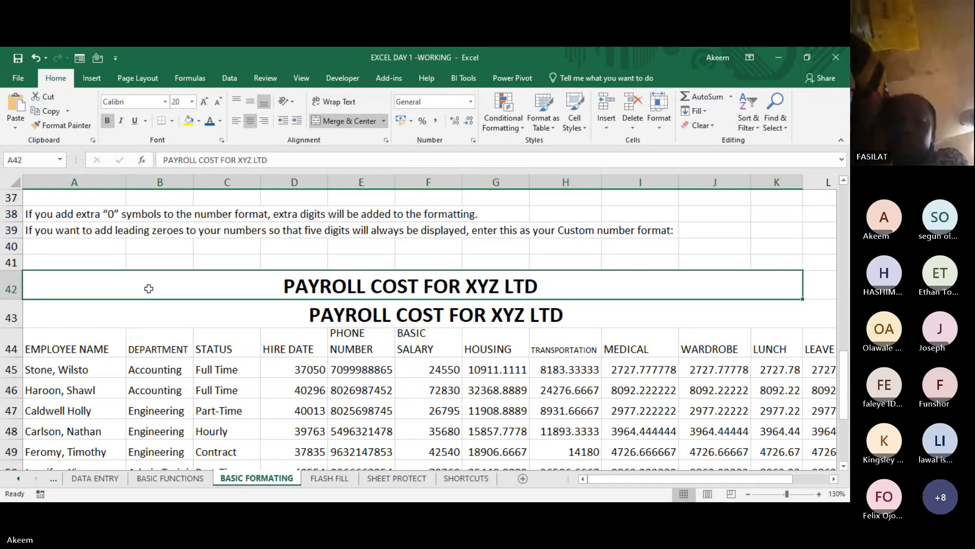
pyautogui.click(95, 312)
pyautogui.press('Right')
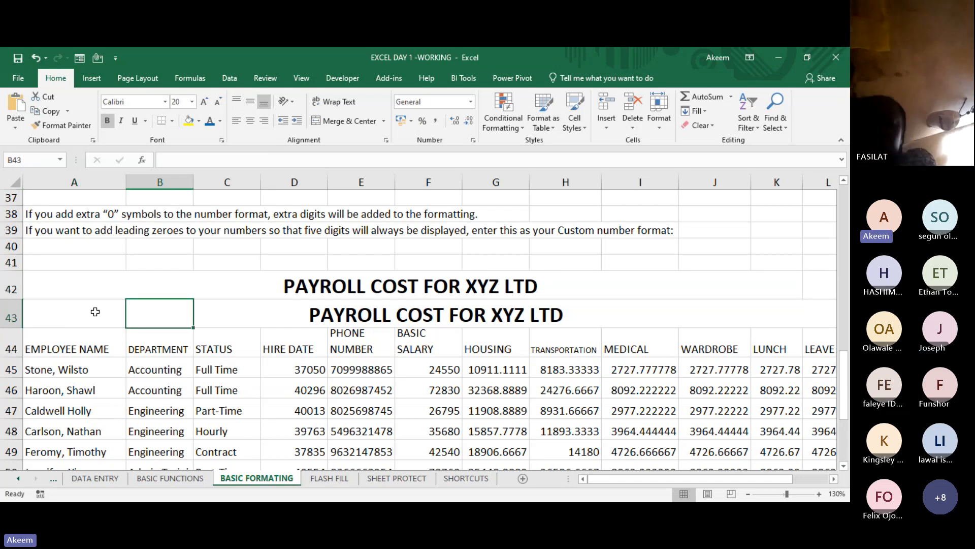
pyautogui.press('Right')
pyautogui.press('Right')
pyautogui.press('Right')
pyautogui.press('Right')
pyautogui.press('Right')
pyautogui.press('Right')
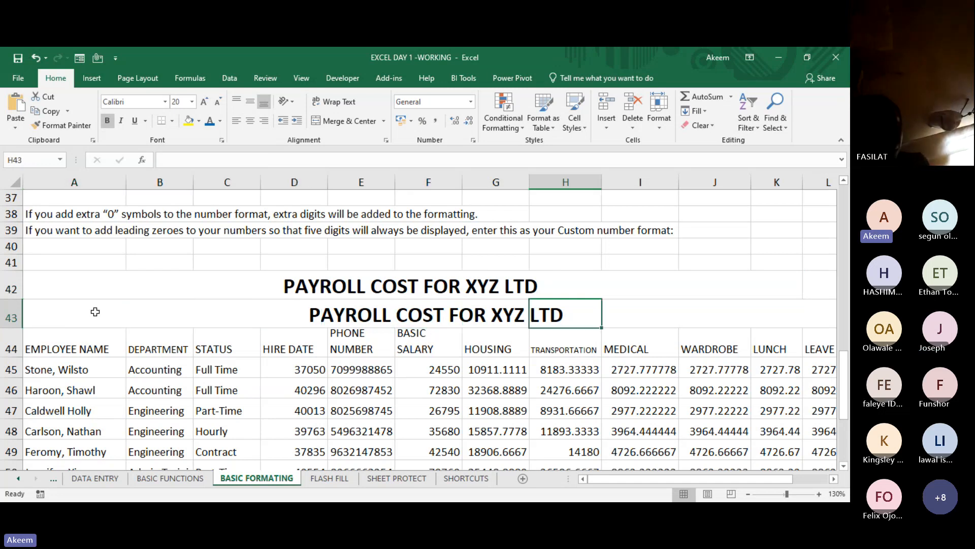
pyautogui.press('Right')
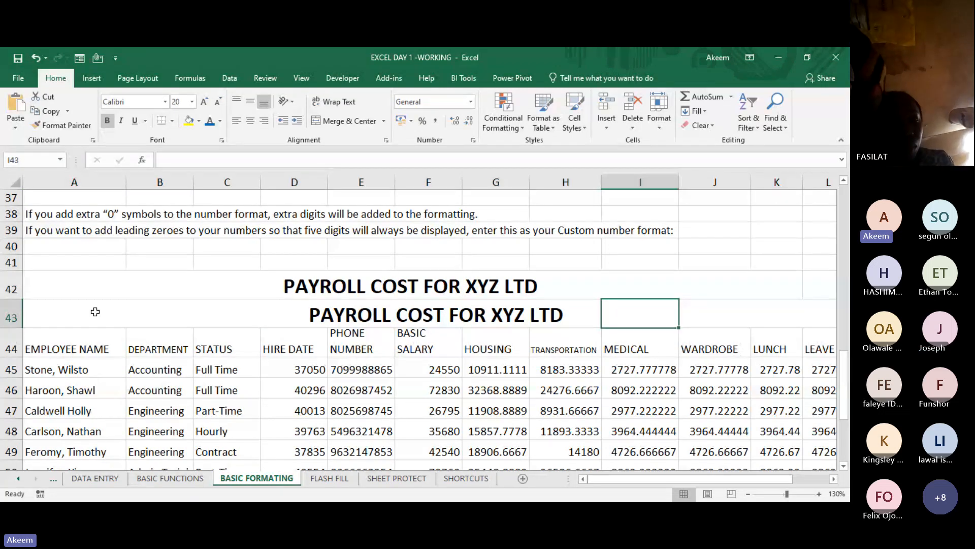
pyautogui.press('Right')
pyautogui.press('Left')
pyautogui.press('Left')
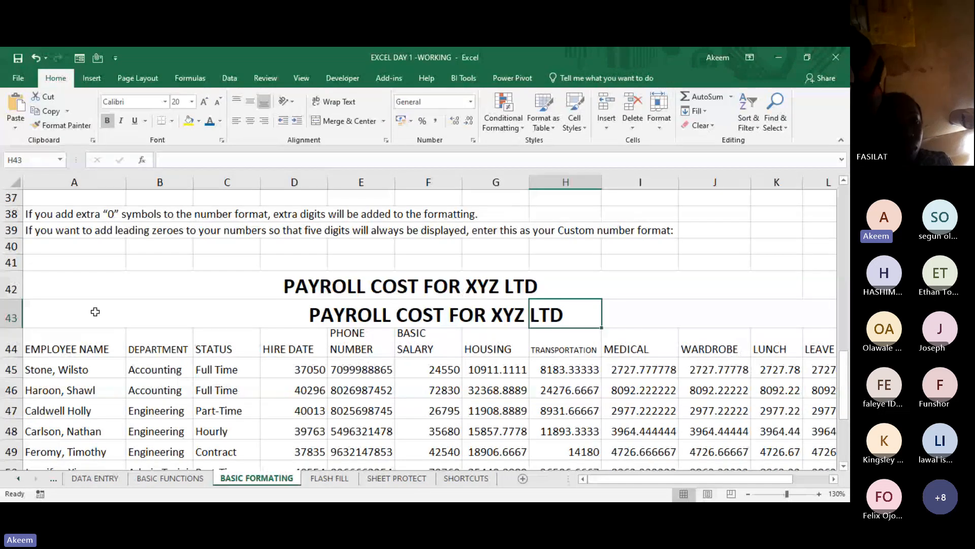
pyautogui.press('Left')
pyautogui.press('Left')
pyautogui.press('Left')
pyautogui.press('Left')
pyautogui.press('Left')
pyautogui.press('Left')
pyautogui.press('Left')
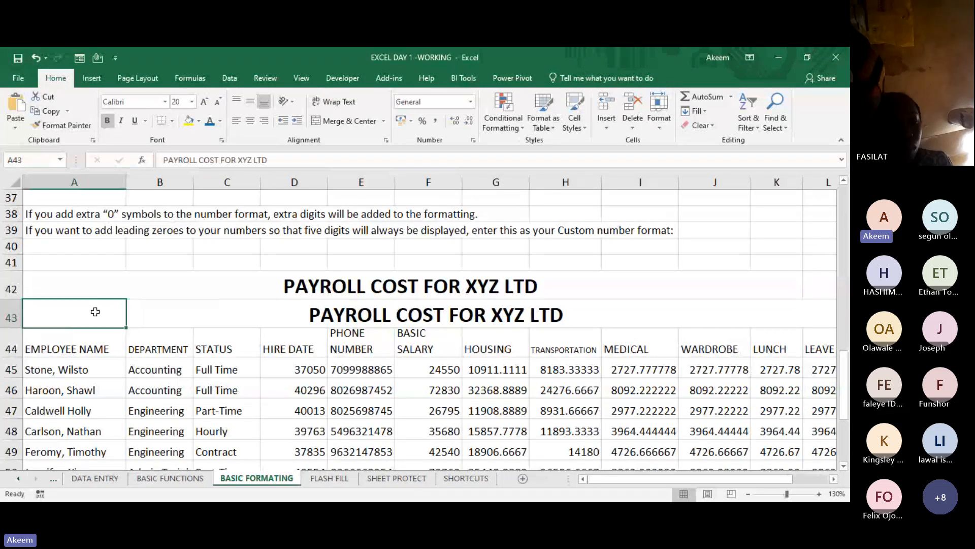
pyautogui.press('Down')
pyautogui.press('Down')
pyautogui.press('Down')
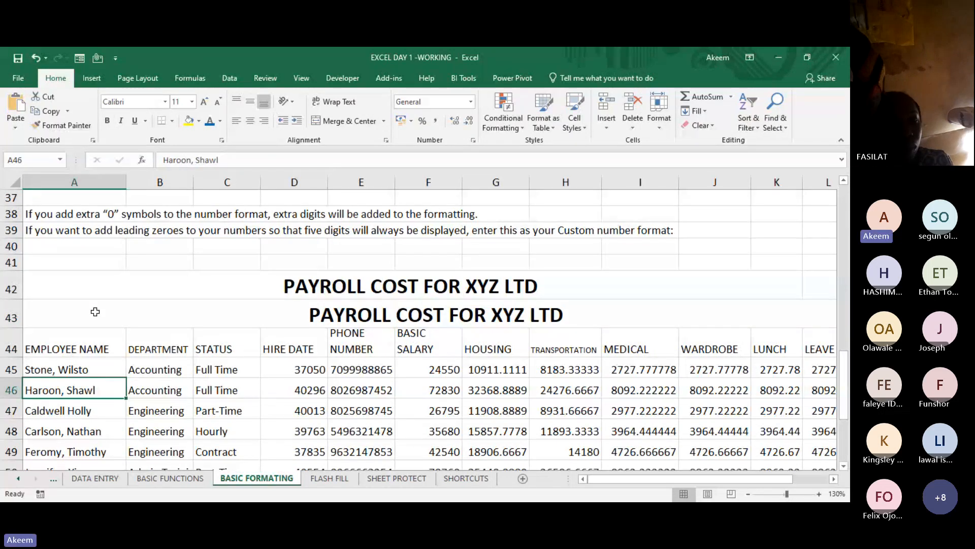
pyautogui.press('Up')
pyautogui.press('Up')
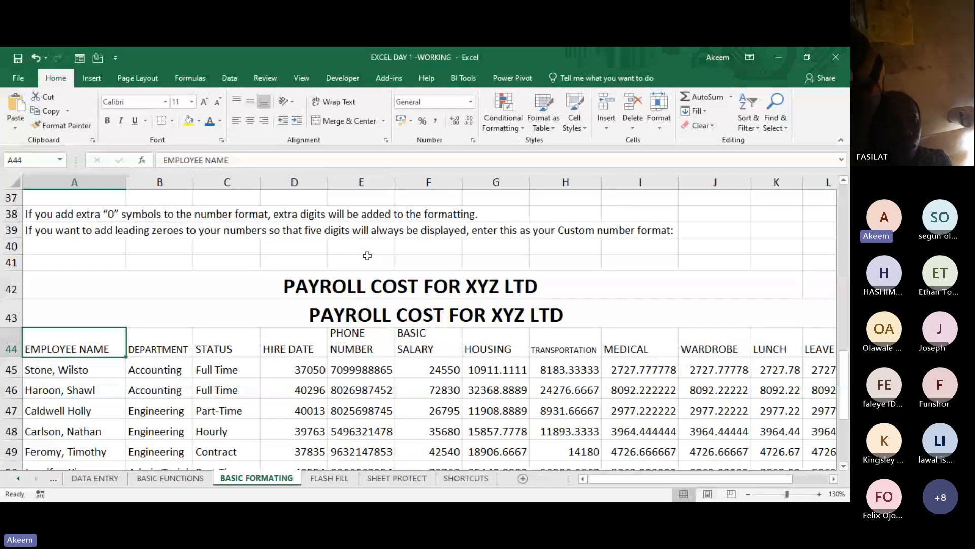
pyautogui.click(396, 288)
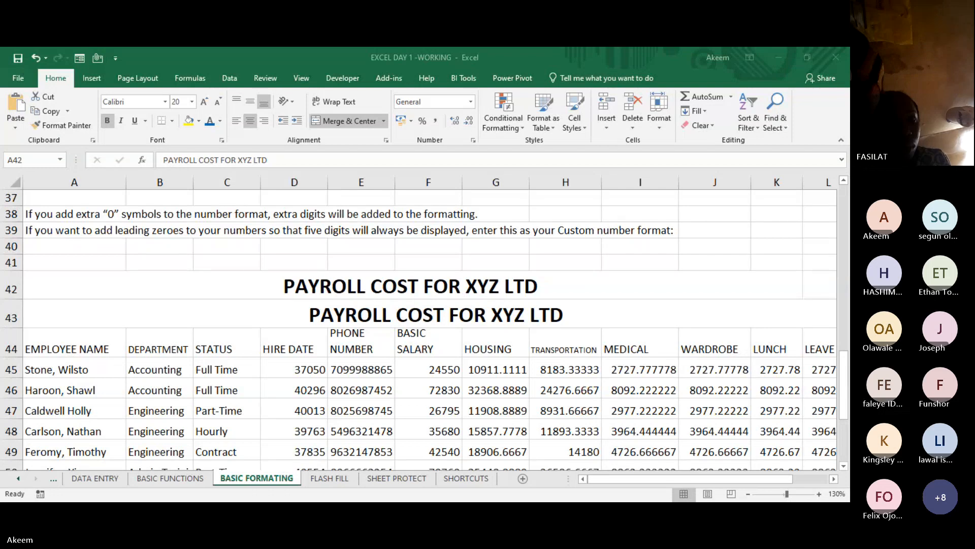
pyautogui.click(776, 60)
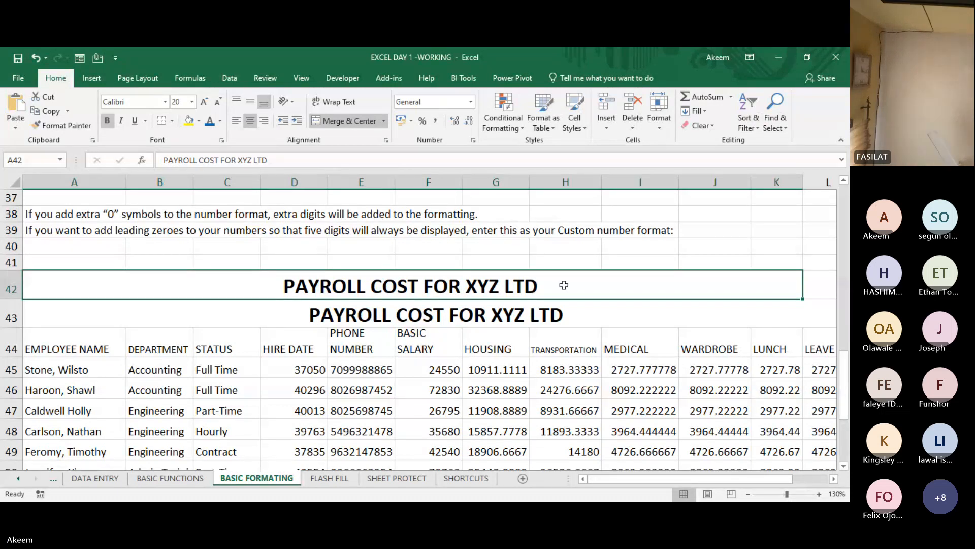
pyautogui.click(528, 319)
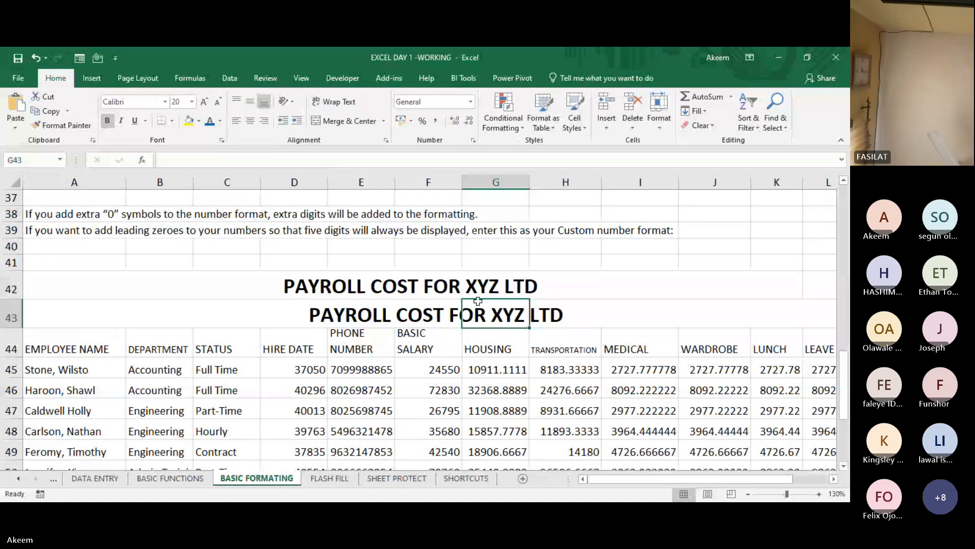
pyautogui.click(461, 283)
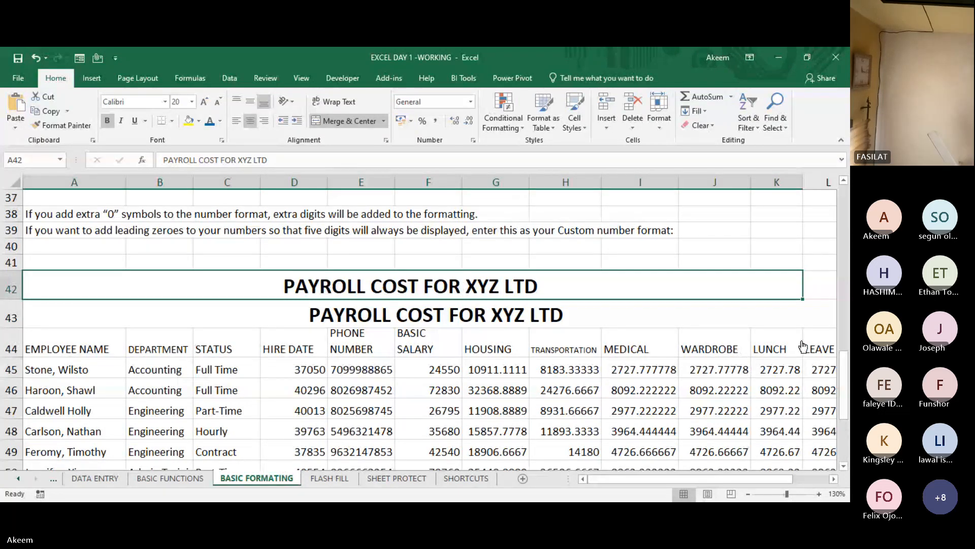
pyautogui.moveTo(844, 378); pyautogui.dragTo(844, 357)
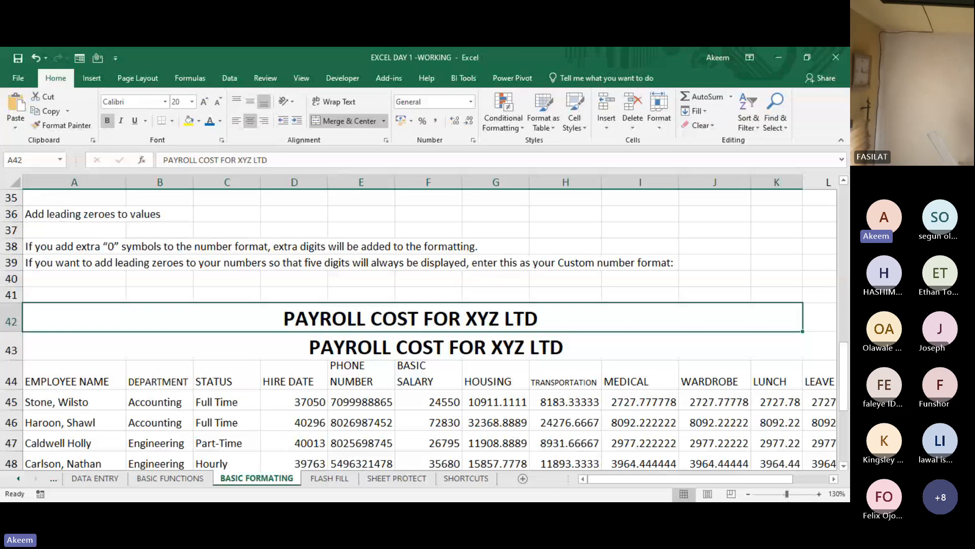
pyautogui.hotkey('alt', 'Tab')
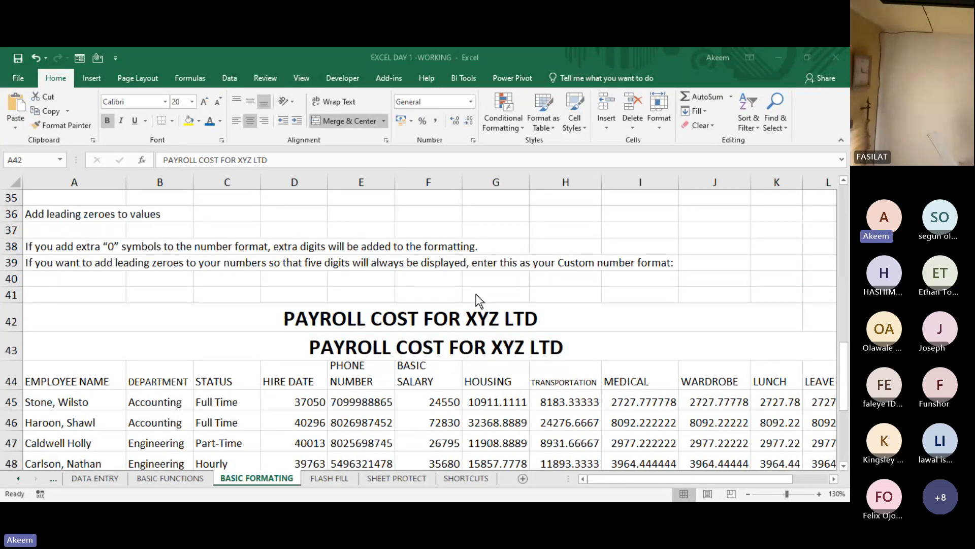
pyautogui.hotkey('alt', 'Tab')
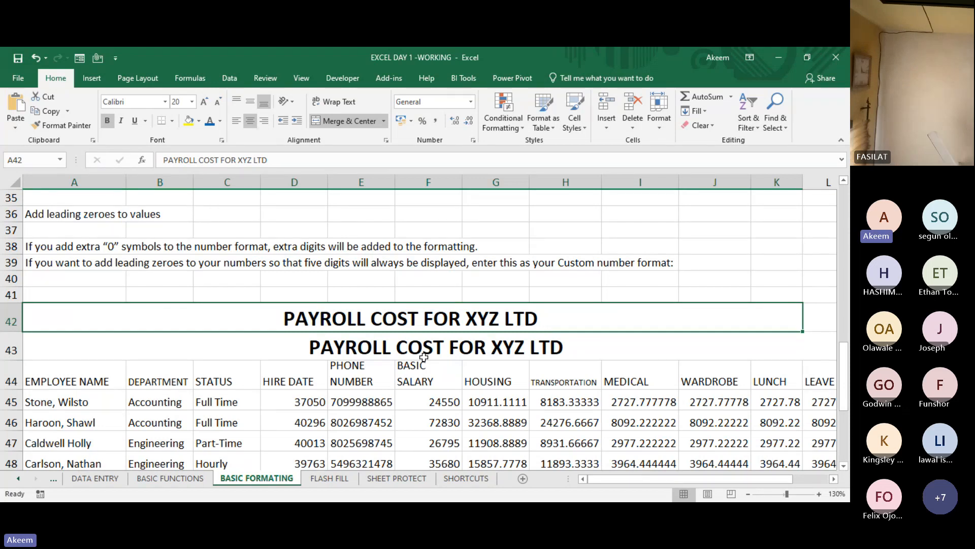
# - View the Number category options in the Format Cells dialog for cell A38, then close it without changes
pyautogui.click(64, 243)
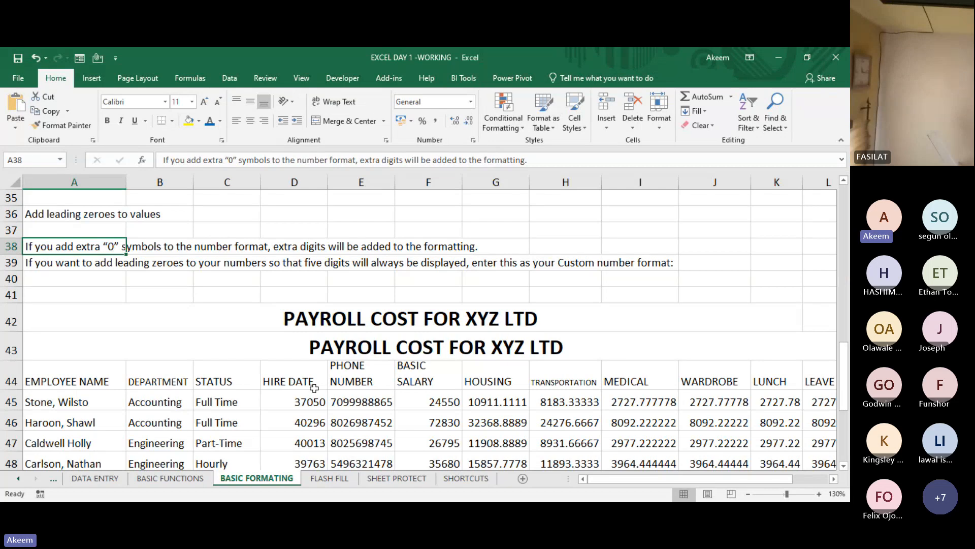
pyautogui.click(473, 142)
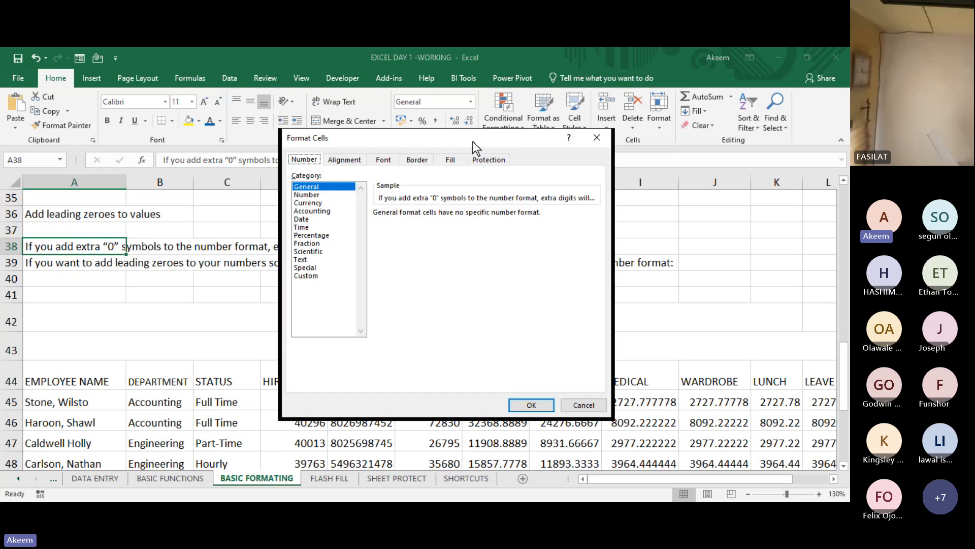
pyautogui.click(596, 137)
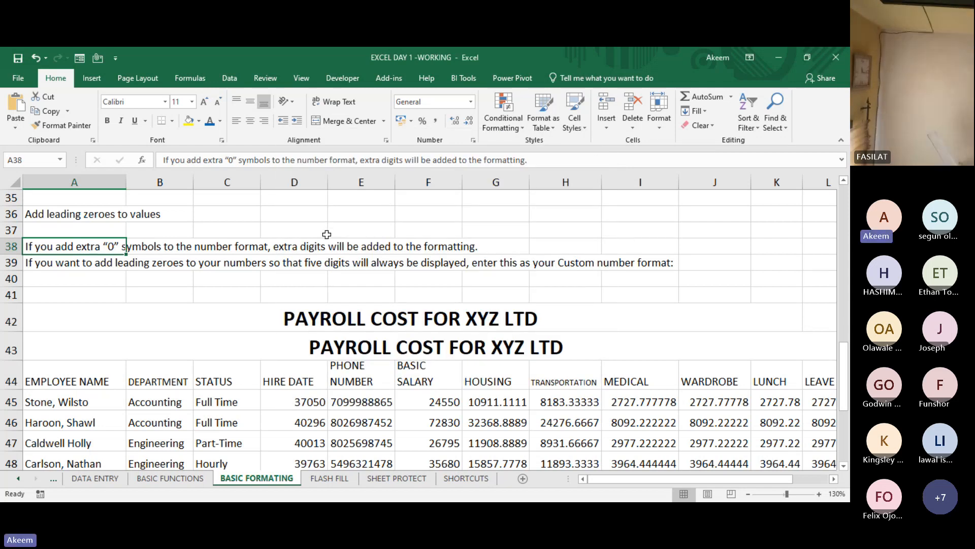
pyautogui.hotkey('ctrl', '1')
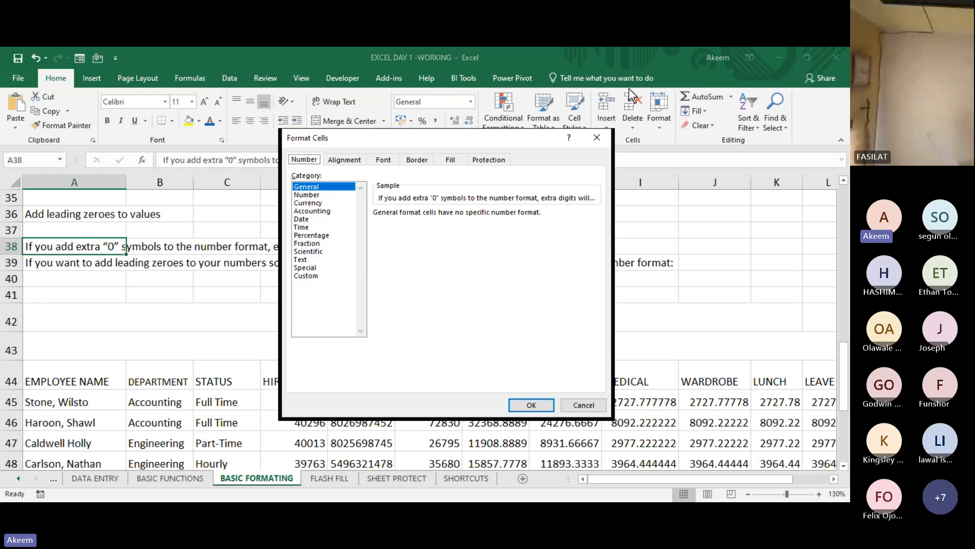
pyautogui.click(597, 137)
# - View the Format Cells number categories for the empty cell F37 and close the dialog without changes
pyautogui.click(399, 224)
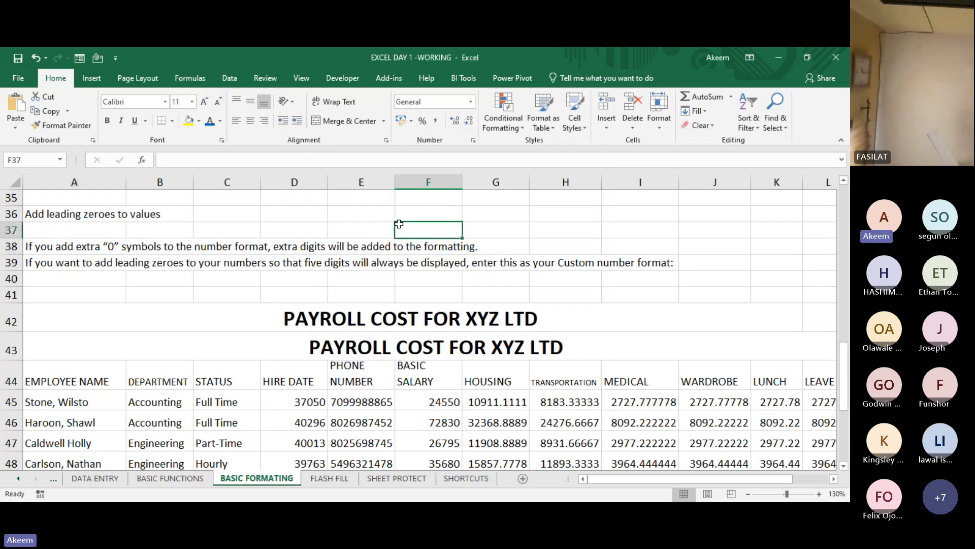
pyautogui.rightClick(399, 224)
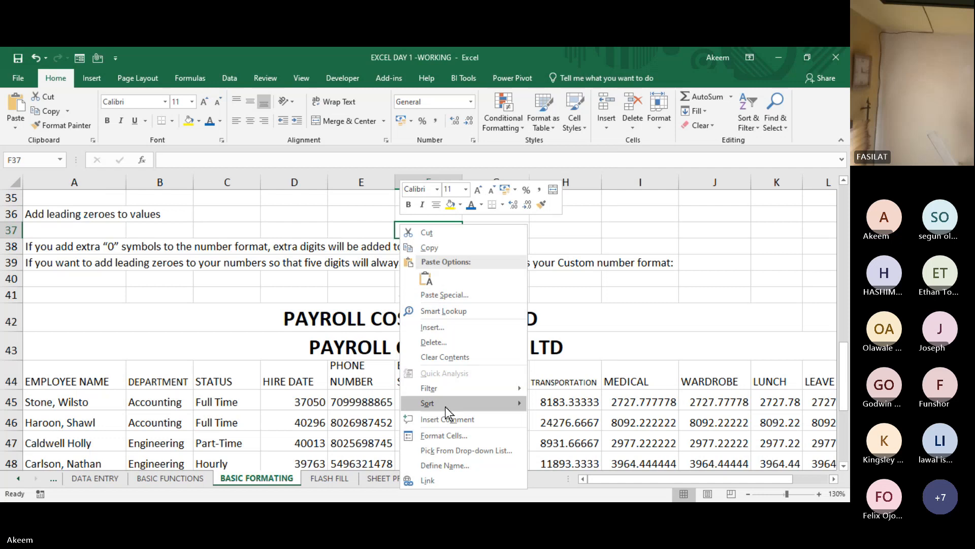
pyautogui.click(446, 435)
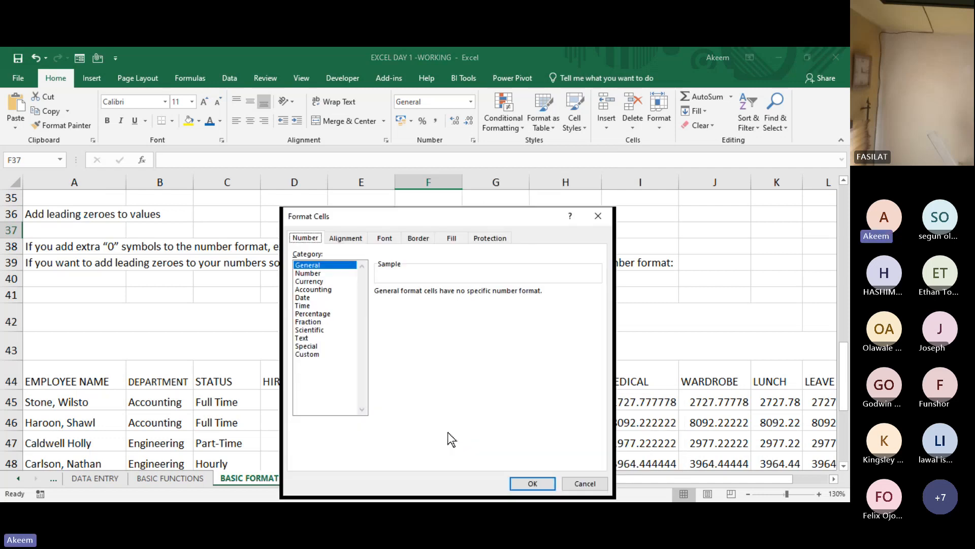
pyautogui.click(599, 216)
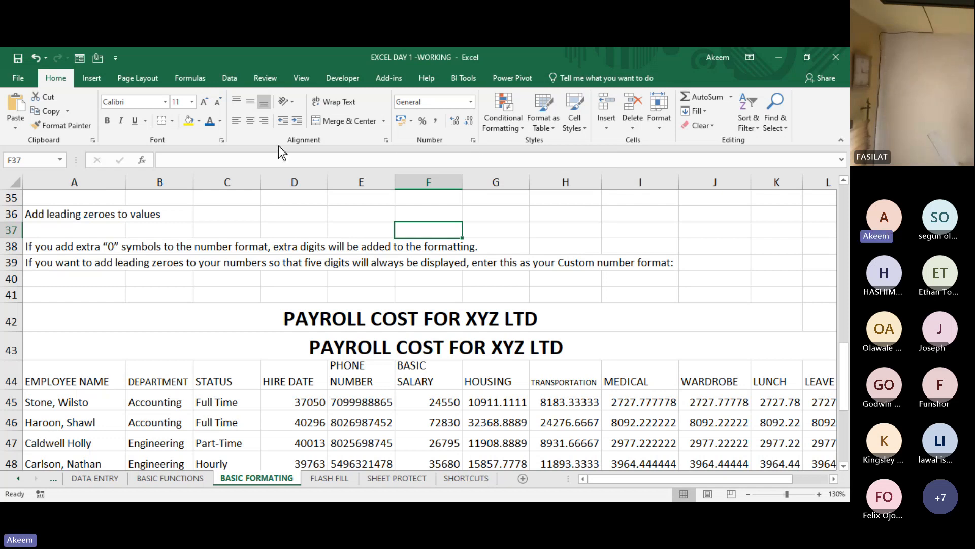
# - View the Font, Alignment and Number settings in Format Cells for empty cell F37, closing the dialog each time without changes
pyautogui.click(223, 141)
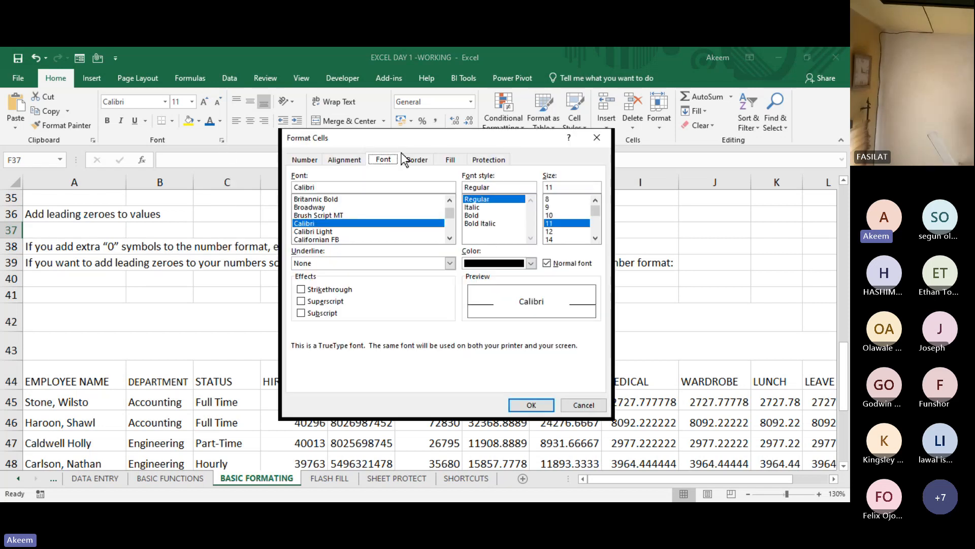
pyautogui.click(595, 136)
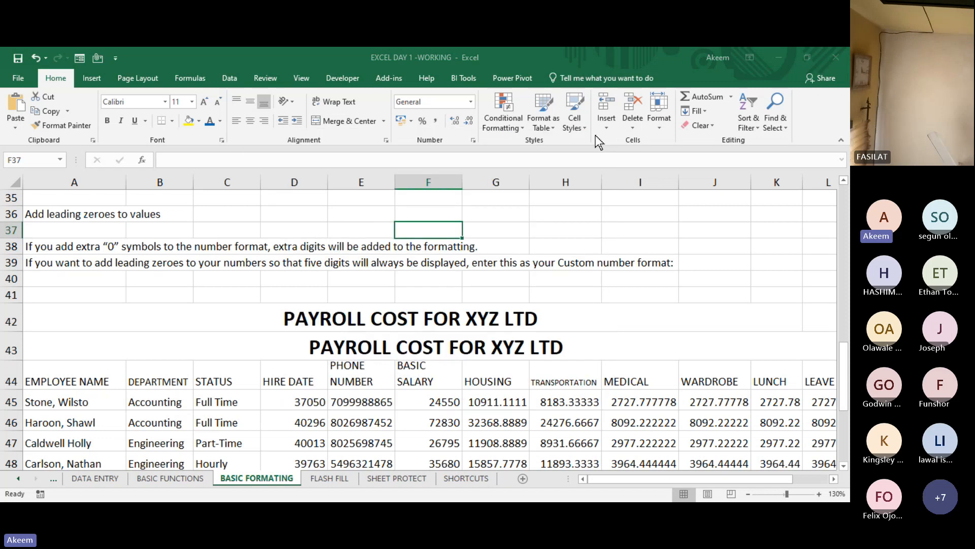
pyautogui.click(386, 141)
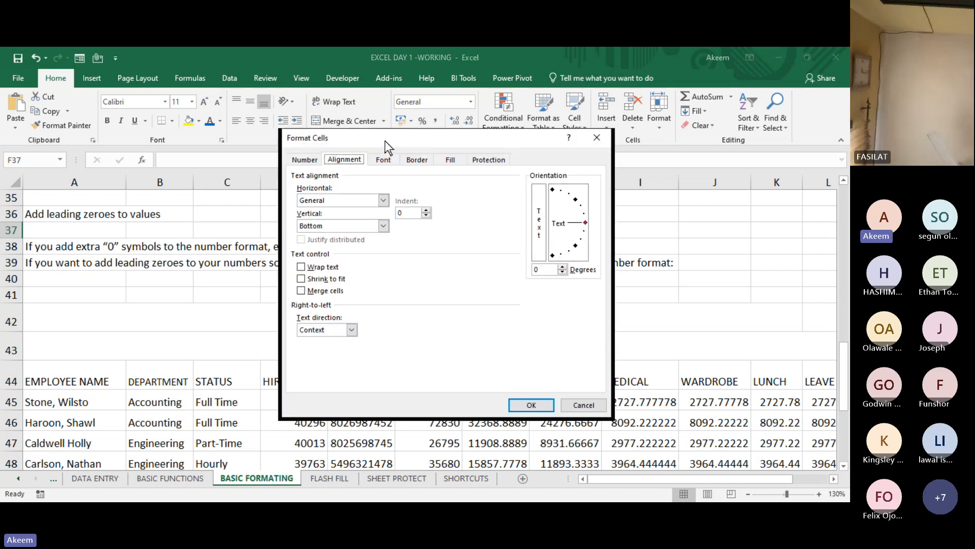
pyautogui.click(596, 139)
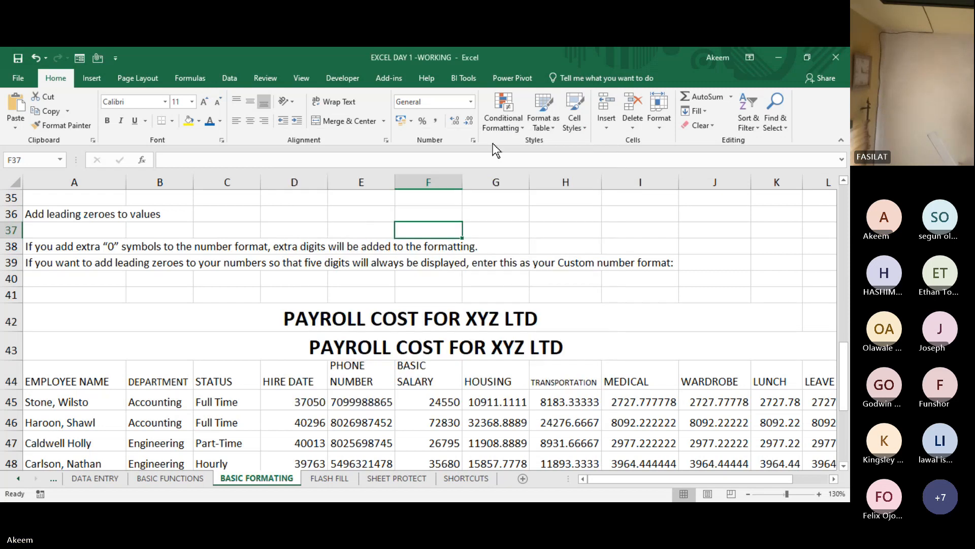
pyautogui.click(474, 141)
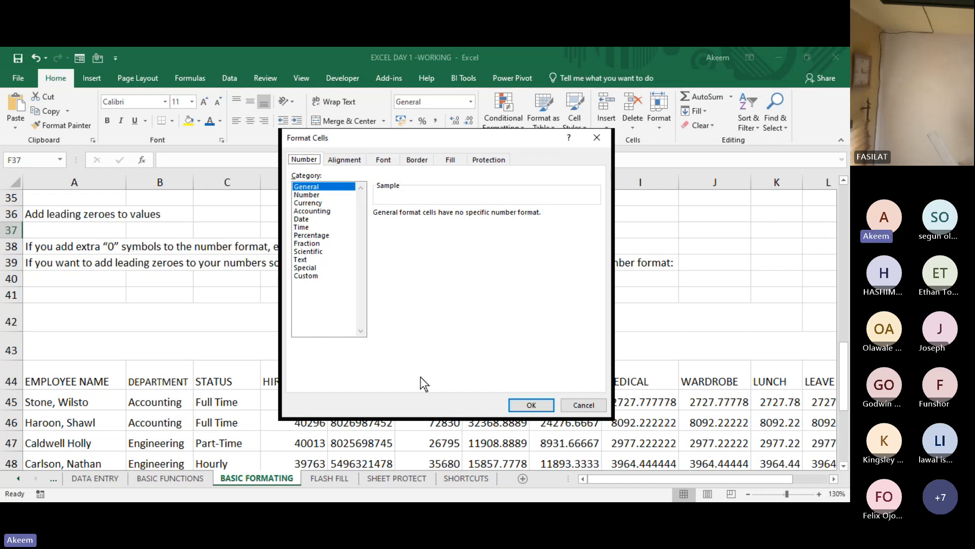
pyautogui.click(590, 141)
# - Examine how the hire date, phone number, housing and medical values display in the payroll table by moving through their cells
pyautogui.click(476, 403)
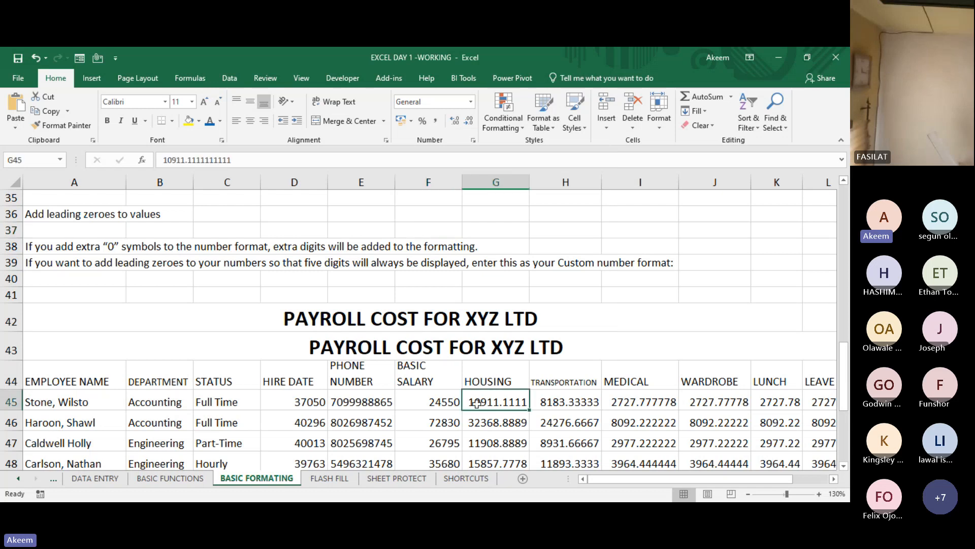
pyautogui.press('Right')
pyautogui.press('Right')
pyautogui.press('Right')
pyautogui.press('Right')
pyautogui.press('Right')
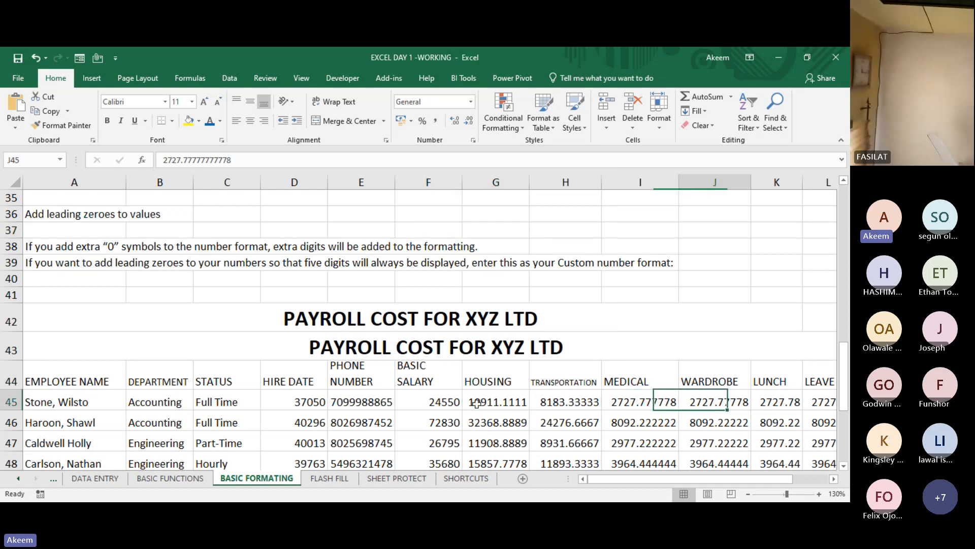
pyautogui.press('Right')
pyautogui.press('Right')
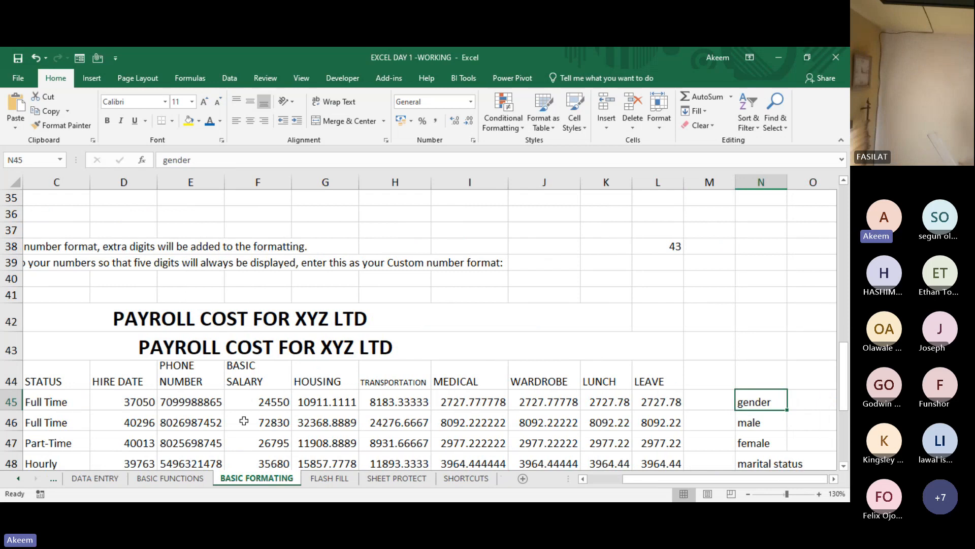
pyautogui.click(146, 405)
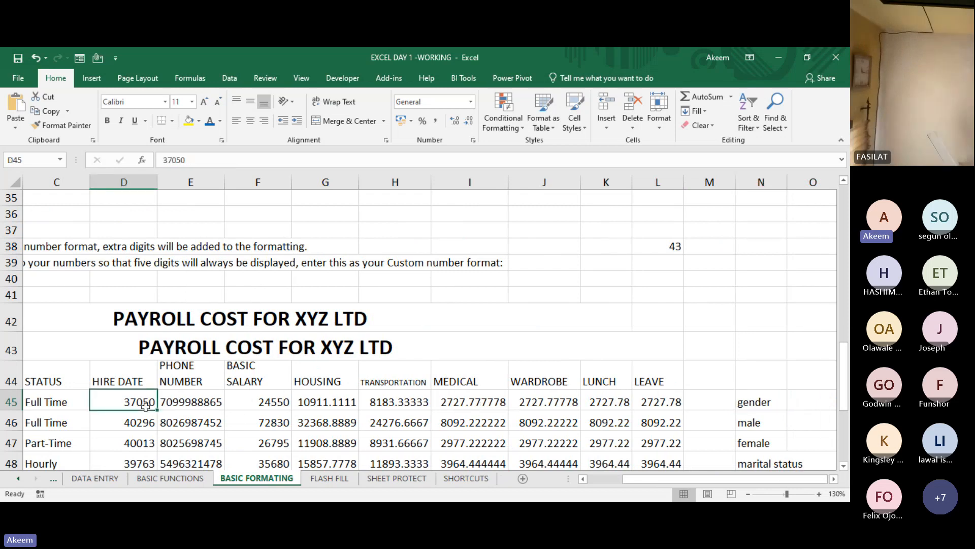
pyautogui.press('Right')
pyautogui.press('Down')
pyautogui.press('Down')
pyautogui.press('Down')
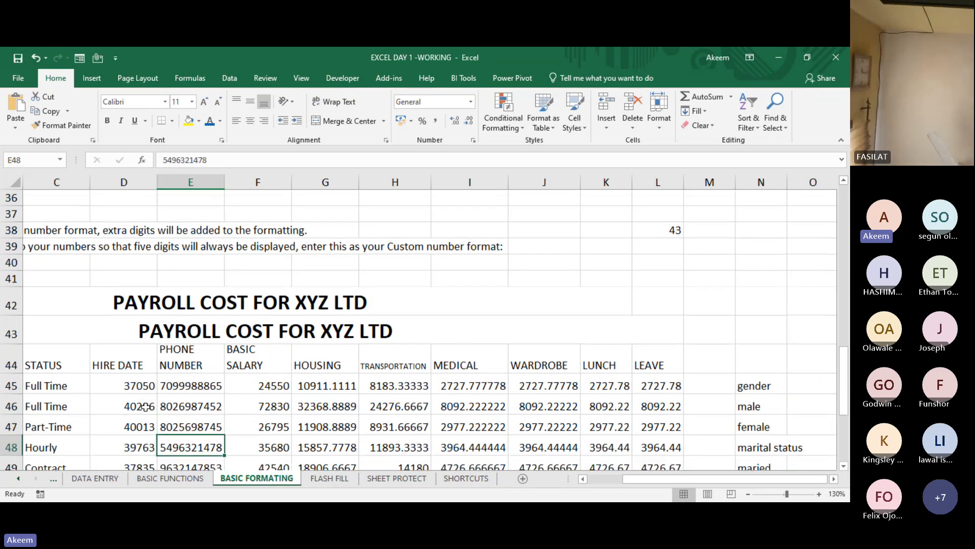
pyautogui.press('Up')
pyautogui.press('Up')
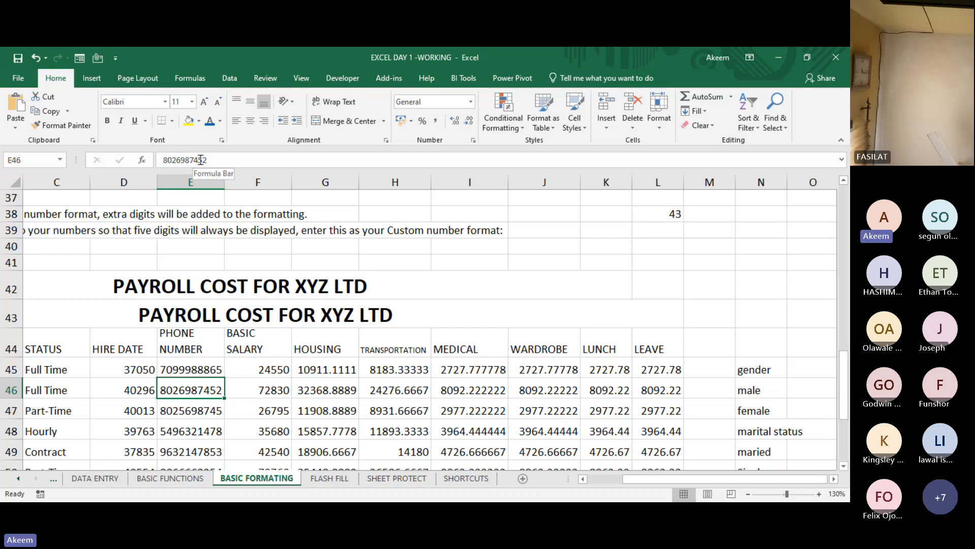
pyautogui.click(461, 374)
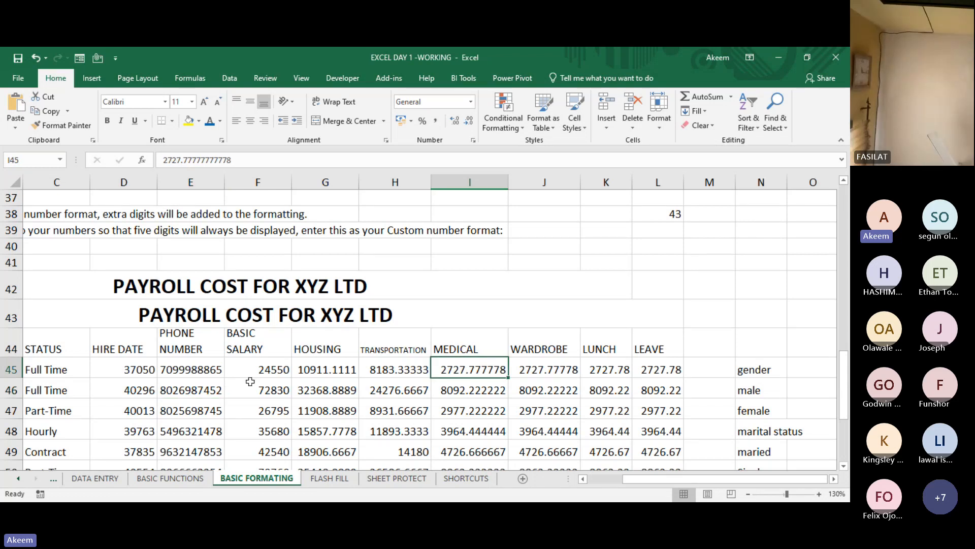
pyautogui.click(191, 371)
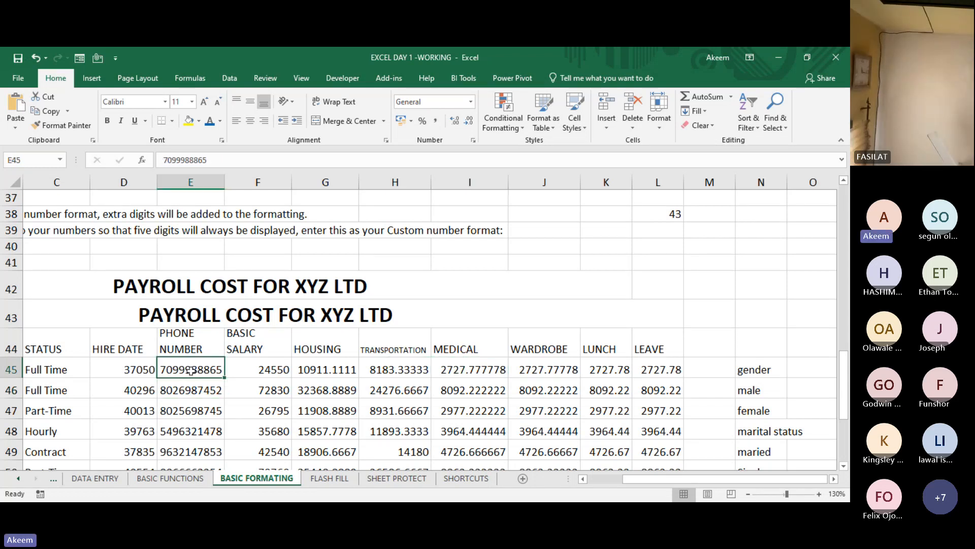
# - Format the basic salary values in F45:F60 as Number with 2 decimal places and the 1000 separator
pyautogui.click(283, 369)
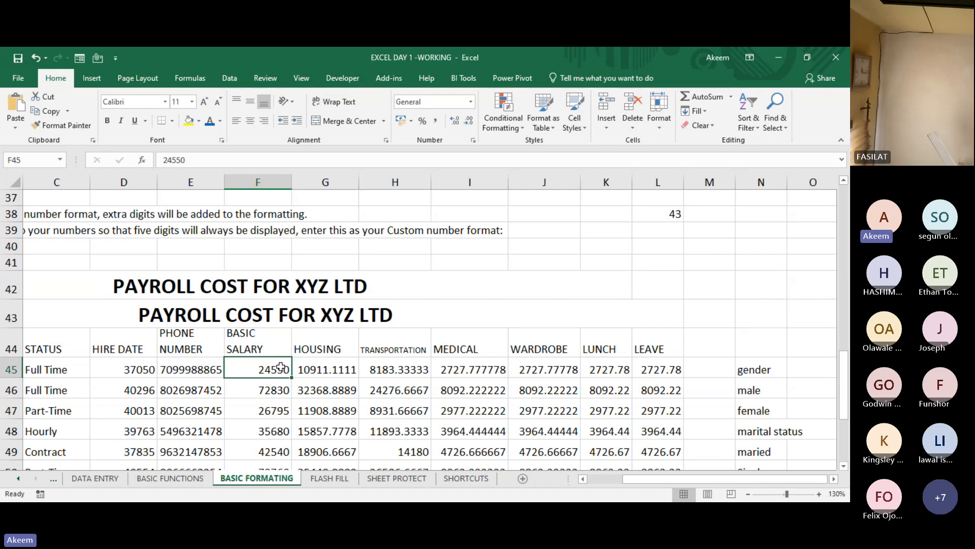
pyautogui.hotkey('shift', 'Down')
pyautogui.hotkey('shift', 'Down')
pyautogui.hotkey('shift', 'Down')
pyautogui.hotkey('shift', 'Down')
pyautogui.hotkey('shift', 'Down')
pyautogui.hotkey('shift', 'Down')
pyautogui.hotkey('shift', 'Down')
pyautogui.hotkey('shift', 'Down')
pyautogui.hotkey('shift', 'Down')
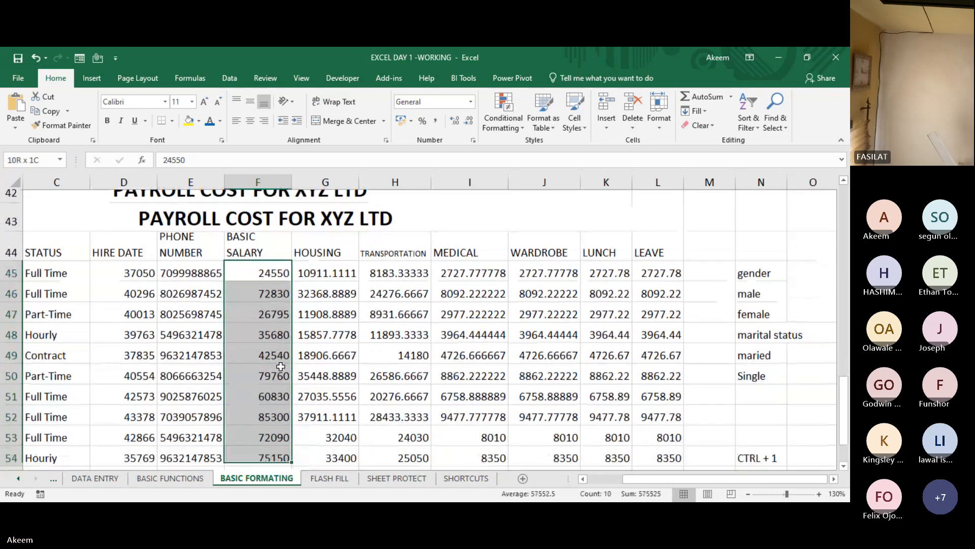
pyautogui.hotkey('shift', 'Down')
pyautogui.hotkey('shift', 'Down')
pyautogui.hotkey('shift', 'Down')
pyautogui.hotkey('shift', 'Down')
pyautogui.hotkey('shift', 'Down')
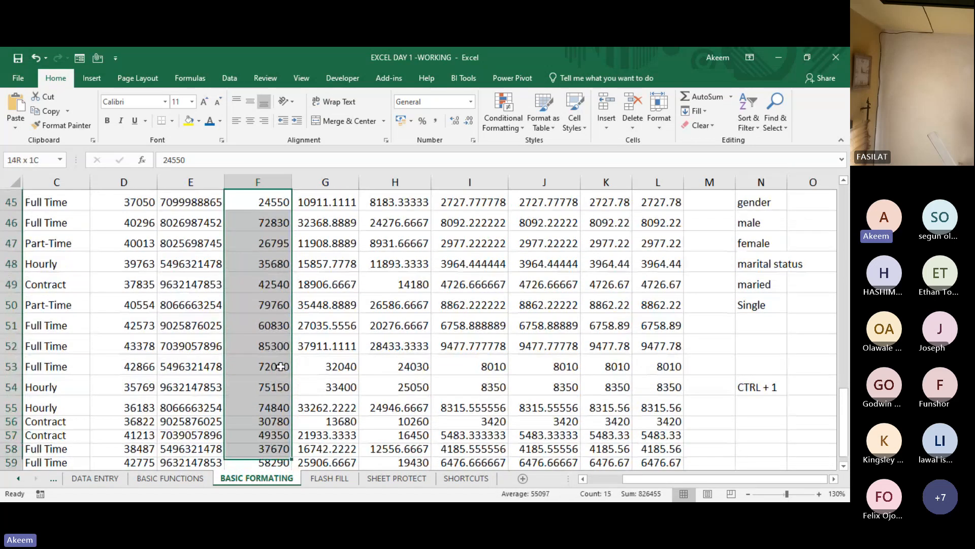
pyautogui.hotkey('shift', 'Down')
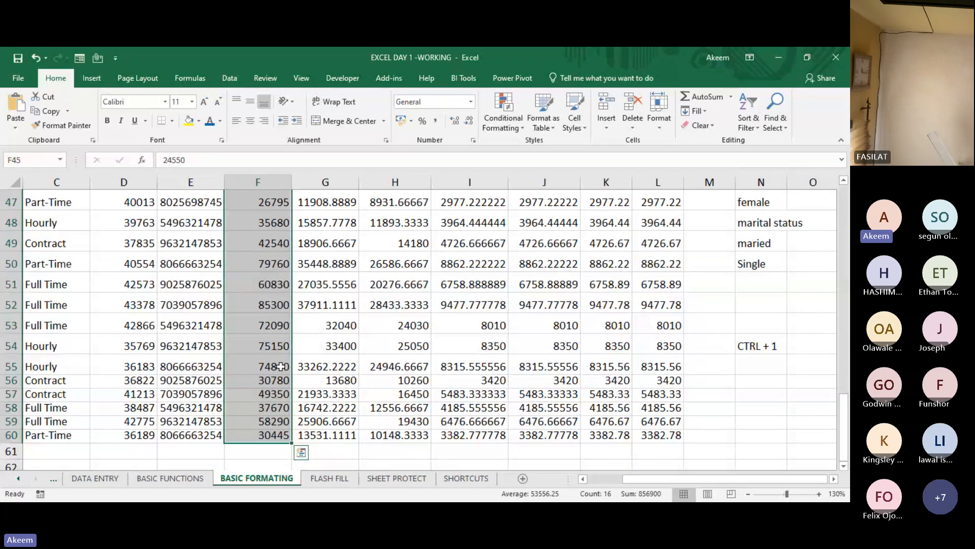
pyautogui.hotkey('ctrl', '1')
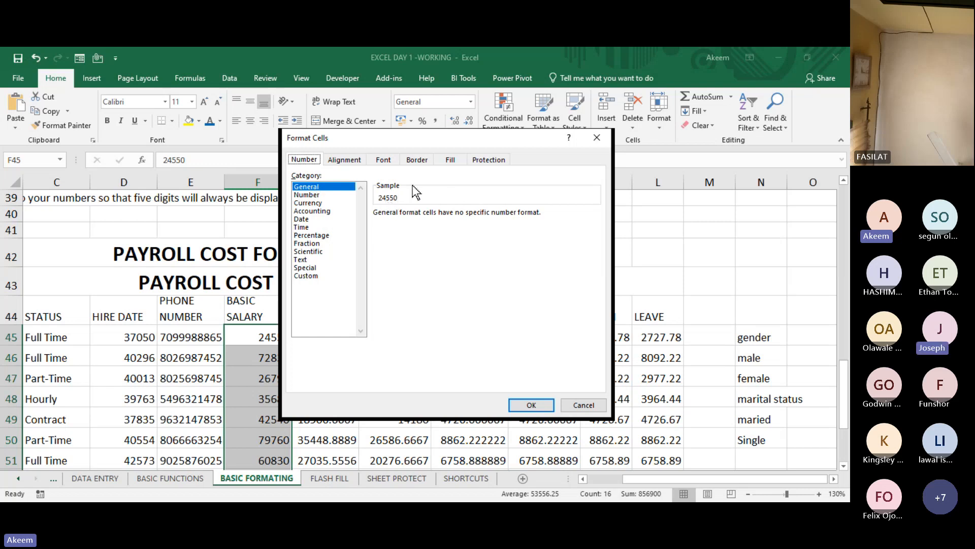
pyautogui.click(300, 198)
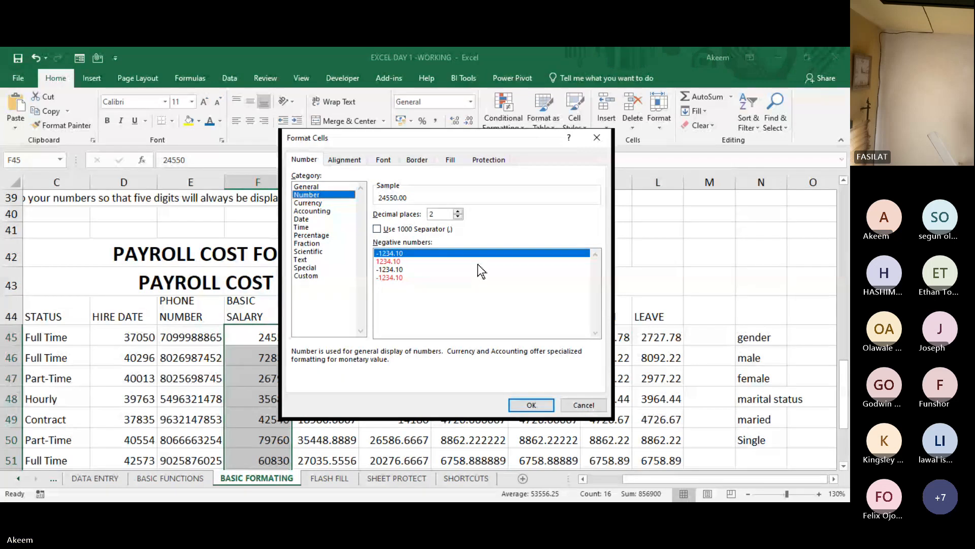
pyautogui.click(458, 211)
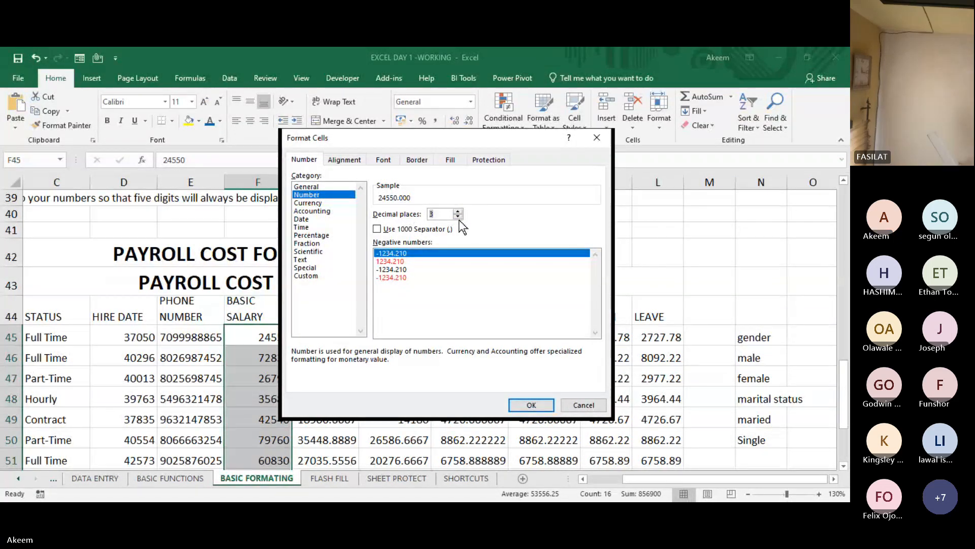
pyautogui.click(458, 216)
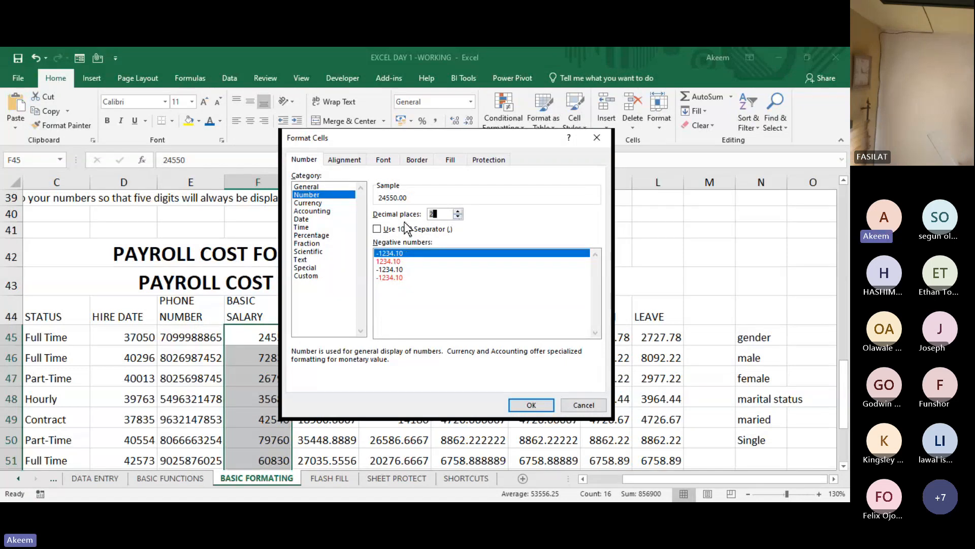
pyautogui.click(377, 229)
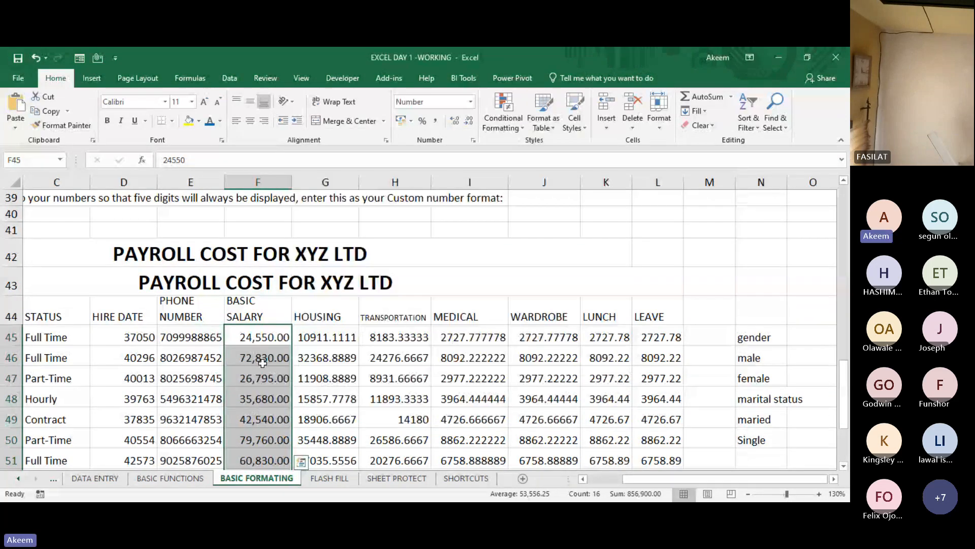
pyautogui.click(532, 405)
pyautogui.click(263, 362)
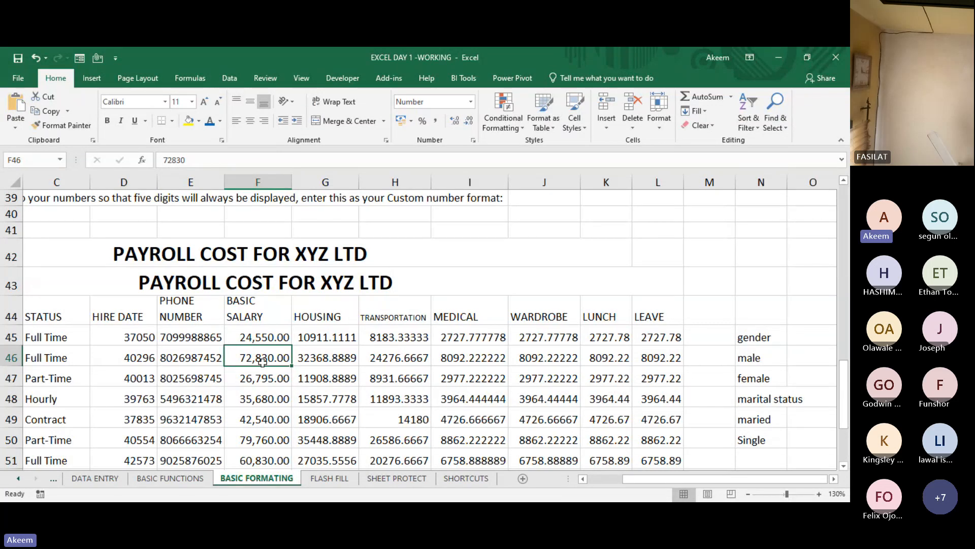
# - Format the housing values in G45:G60 as Number with 2 decimal places and the 1000 separator
pyautogui.click(336, 339)
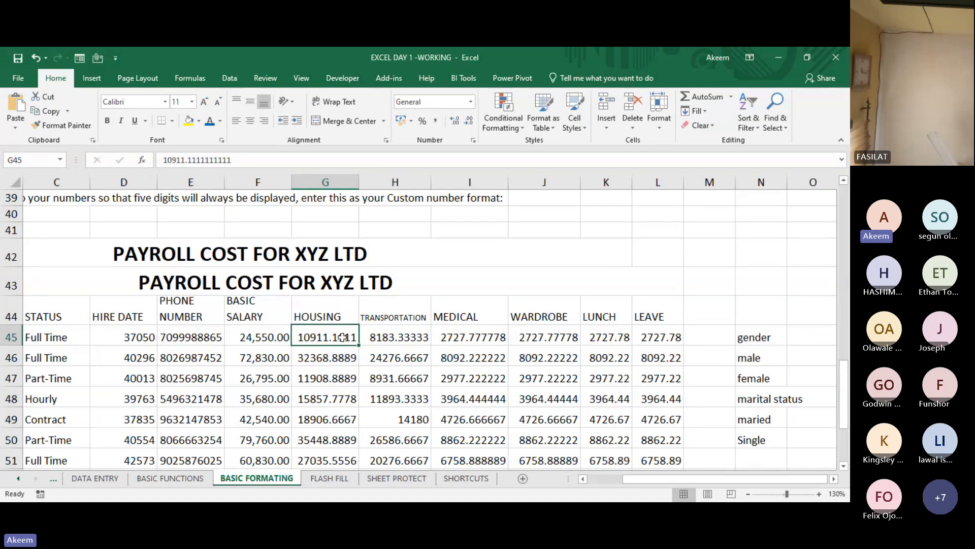
pyautogui.hotkey('ctrl', 'shift', 'Down')
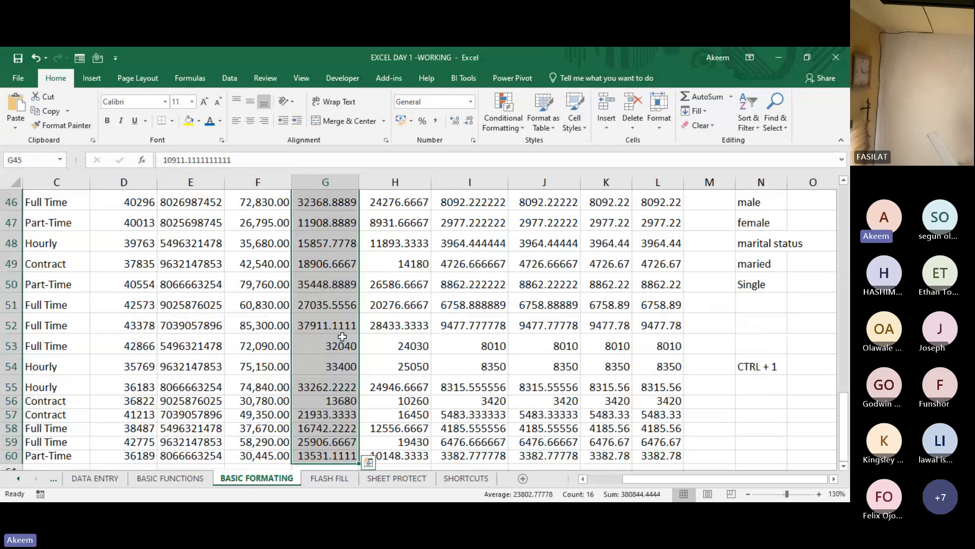
pyautogui.hotkey('ctrl', '1')
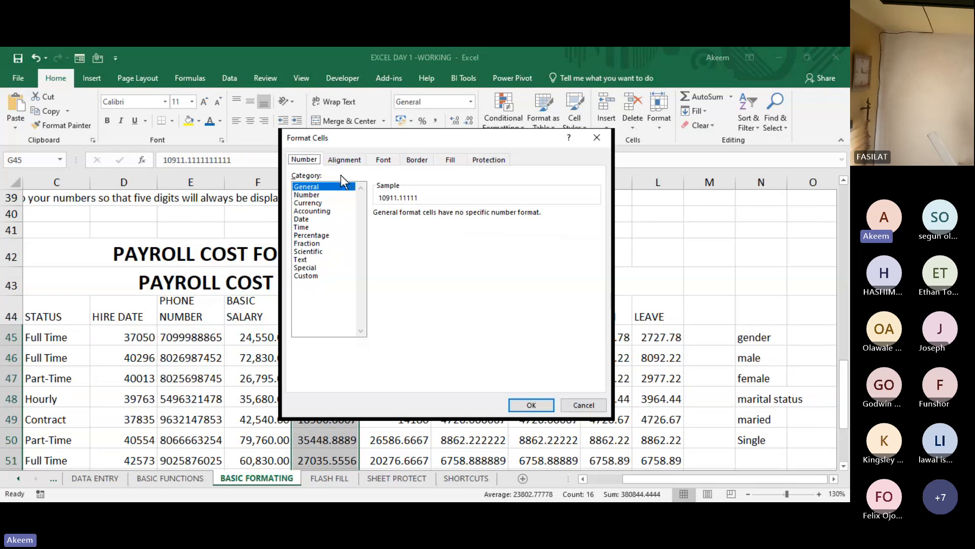
pyautogui.click(325, 195)
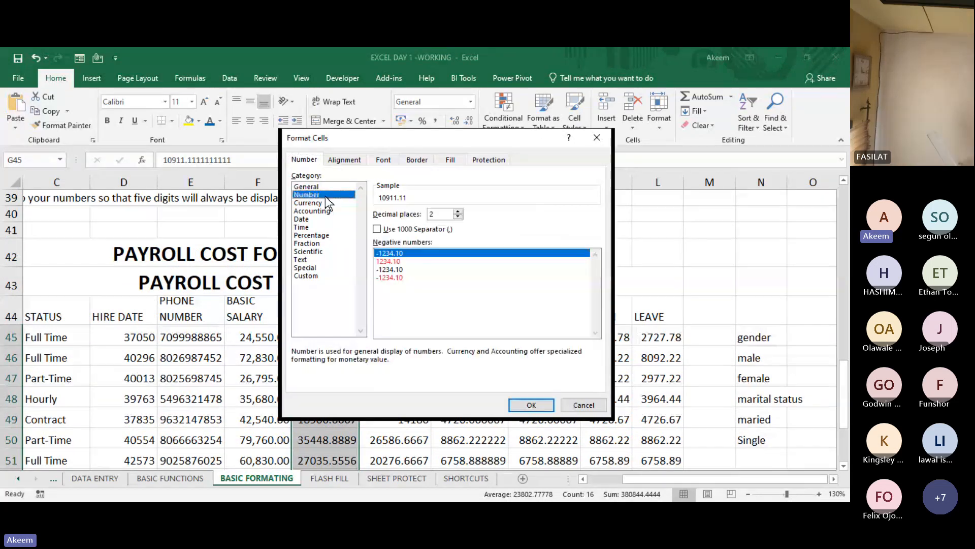
pyautogui.click(377, 229)
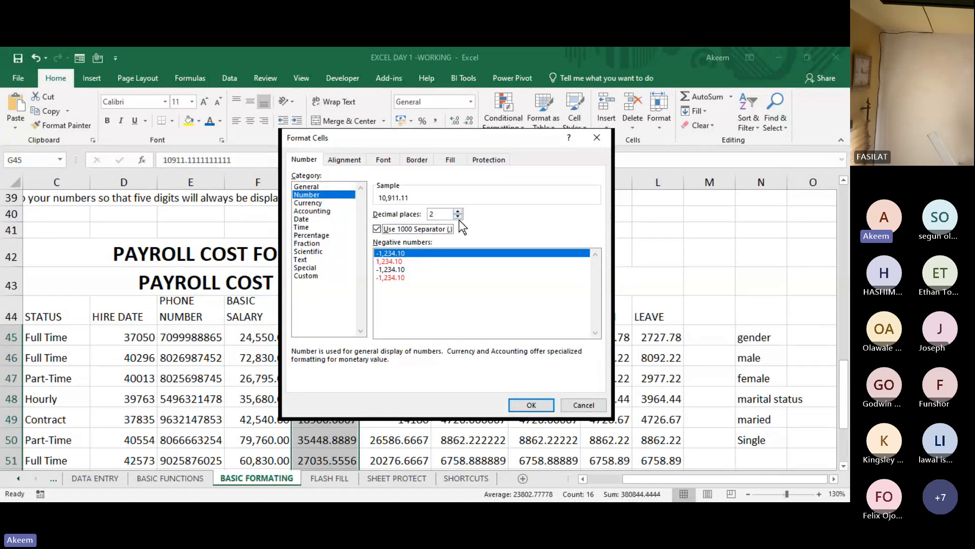
pyautogui.click(529, 406)
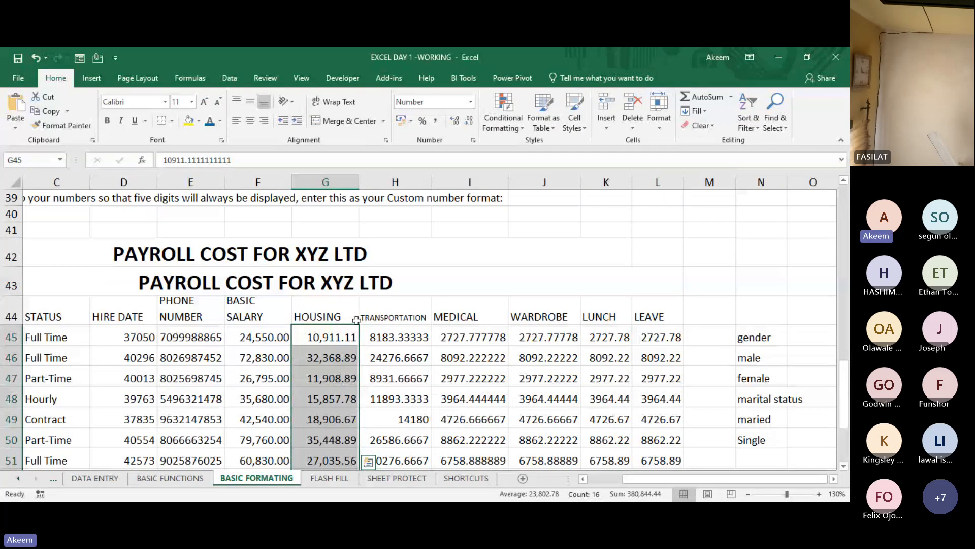
# - Format the transportation values in H45:H60 as Currency with 2 decimal places and the ₦ Edo symbol
pyautogui.click(382, 335)
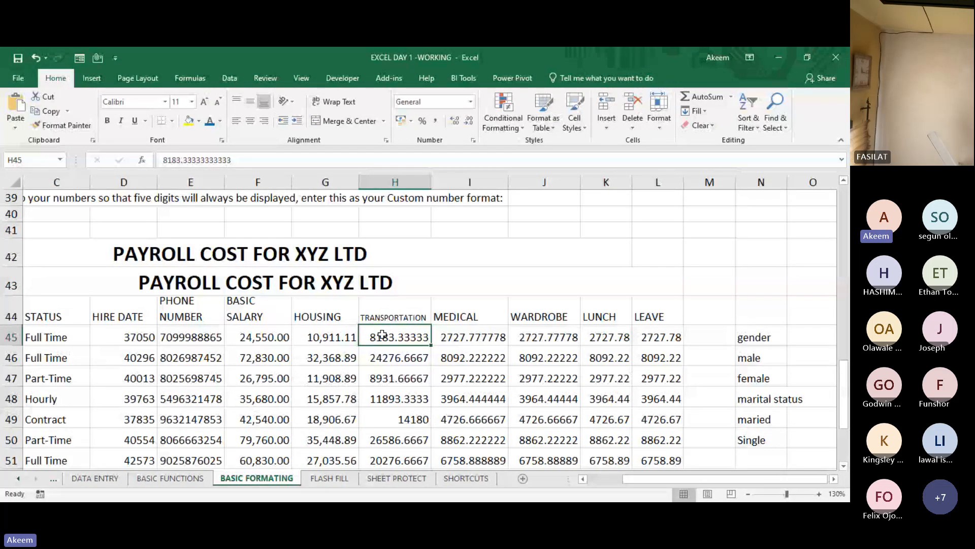
pyautogui.hotkey('ctrl', 'shift', 'Down')
pyautogui.hotkey('ctrl', '1')
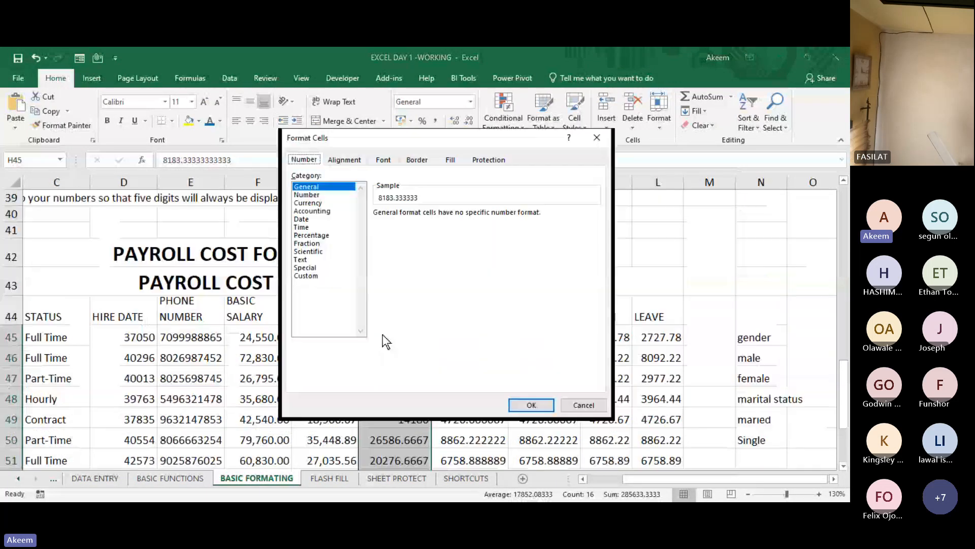
pyautogui.click(311, 203)
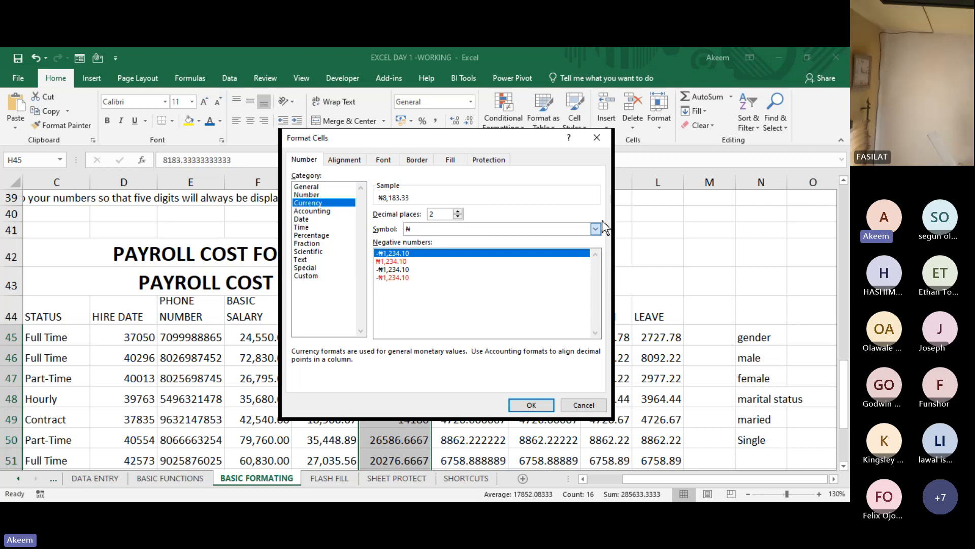
pyautogui.click(449, 246)
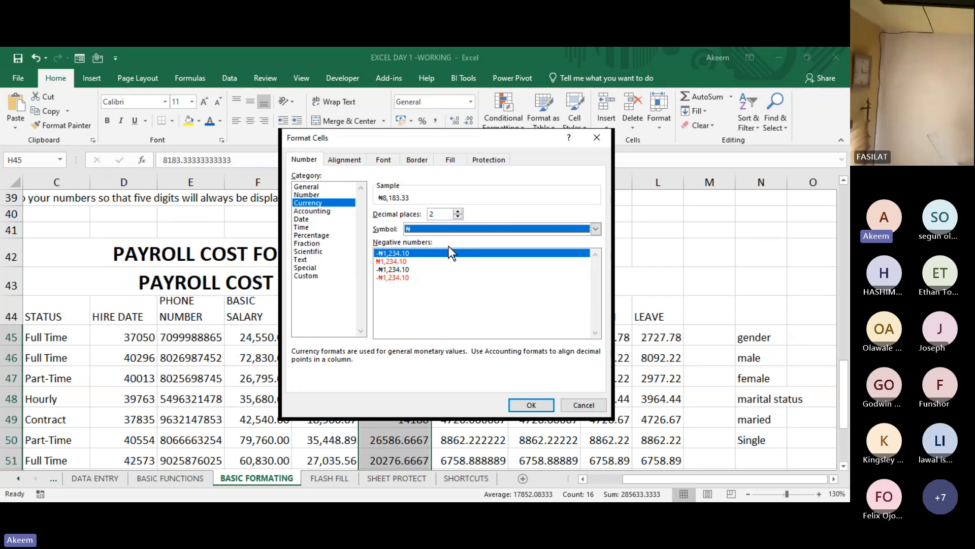
pyautogui.click(595, 229)
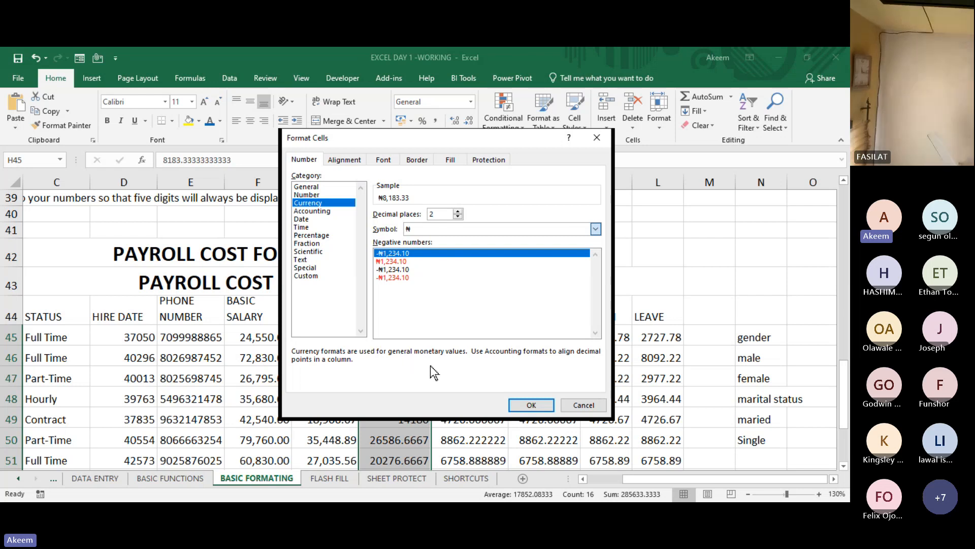
pyautogui.press('Down')
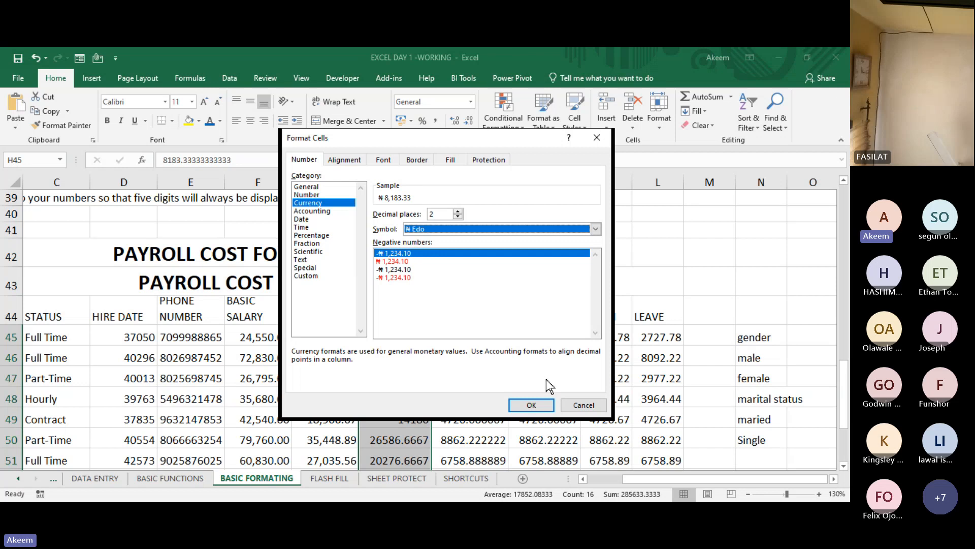
pyautogui.click(533, 405)
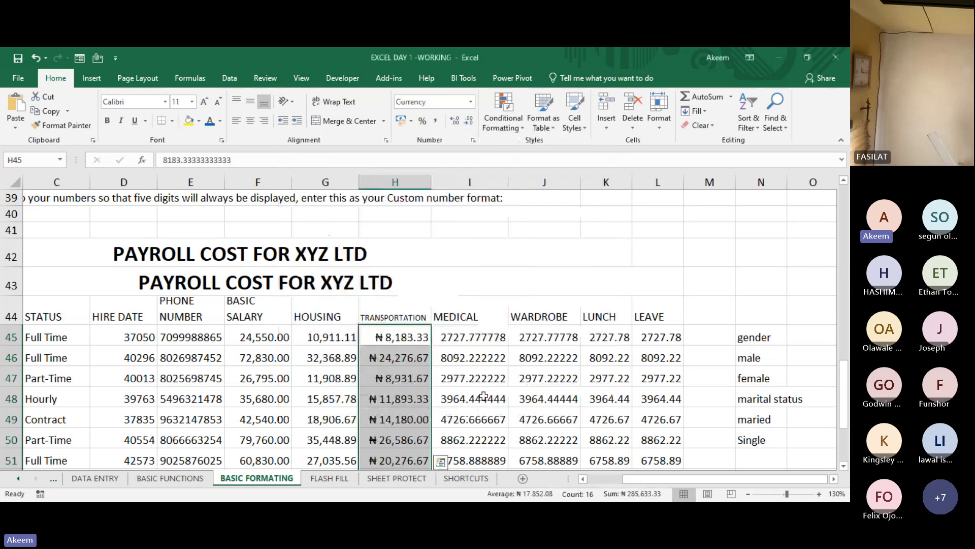
# - Format the medical values in I45:I60 as Currency with 2 decimal places and the plain ₦ symbol
pyautogui.click(399, 394)
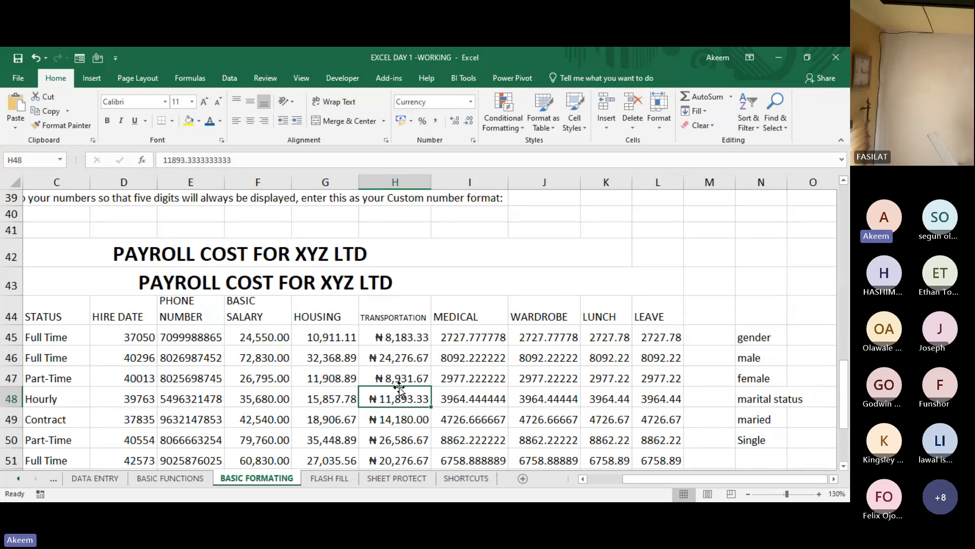
pyautogui.press('Right')
pyautogui.press('Up')
pyautogui.press('Up')
pyautogui.press('Up')
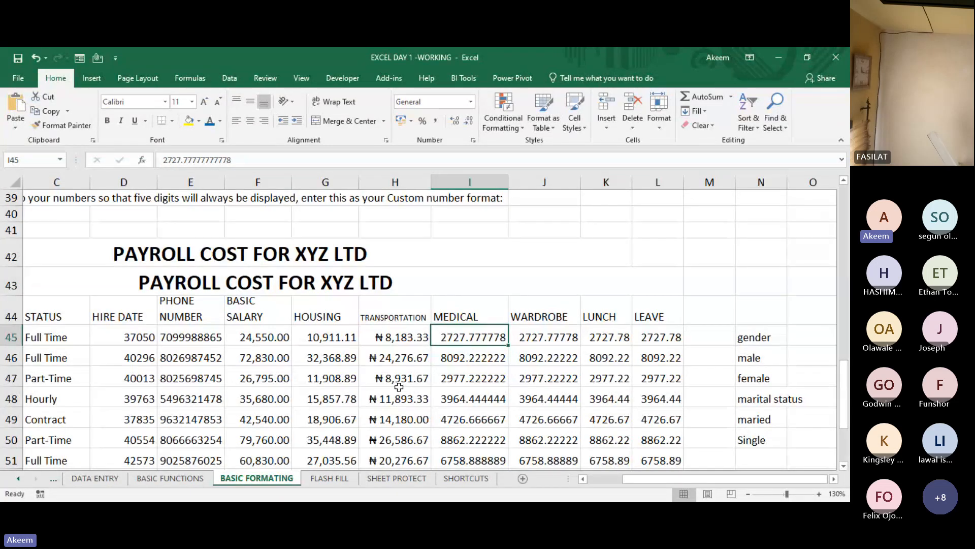
pyautogui.hotkey('ctrl', 'shift', 'Down')
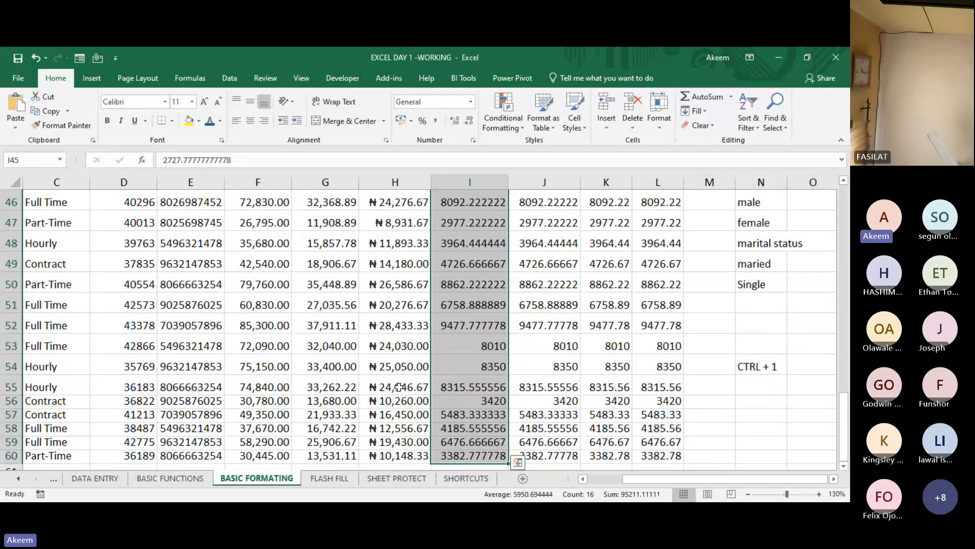
pyautogui.hotkey('ctrl', '1')
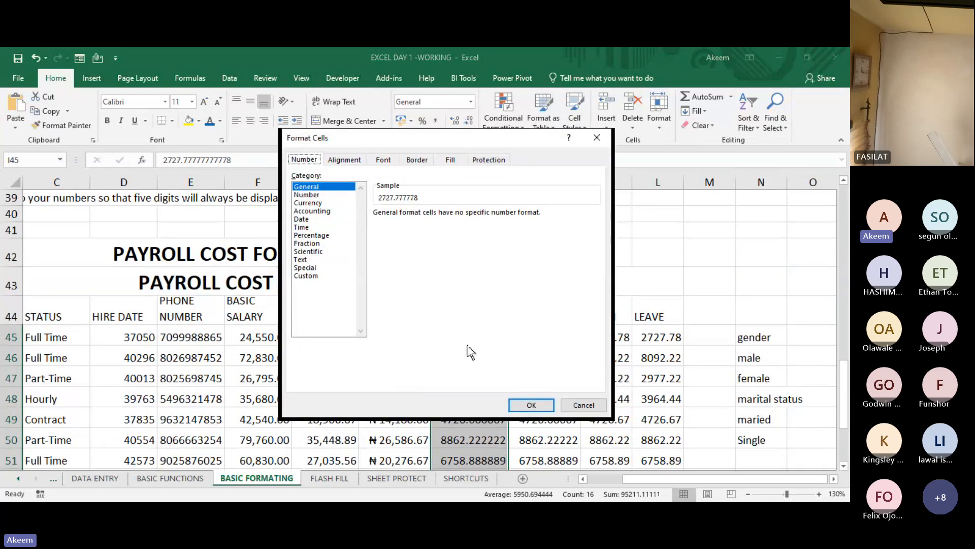
pyautogui.click(315, 203)
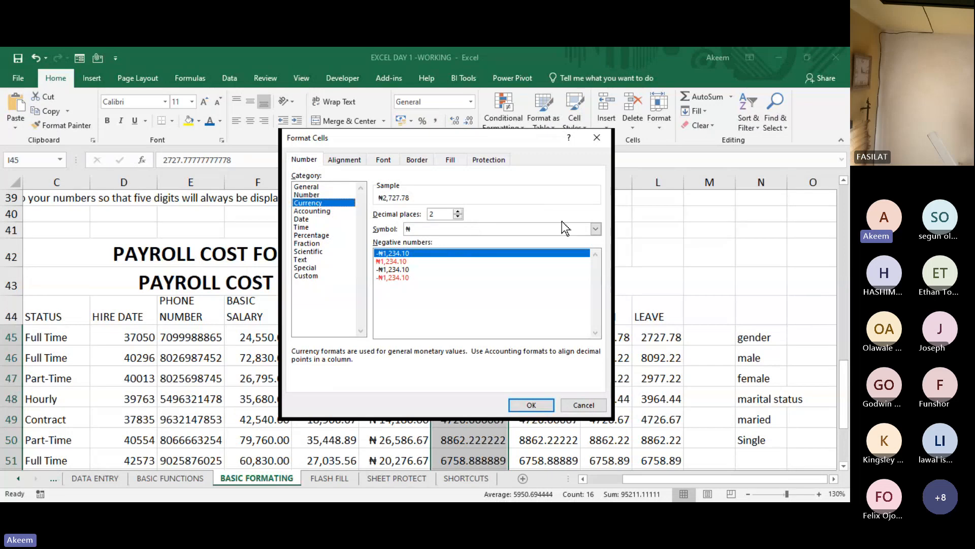
pyautogui.click(531, 404)
pyautogui.moveTo(487, 401); pyautogui.dragTo(489, 389)
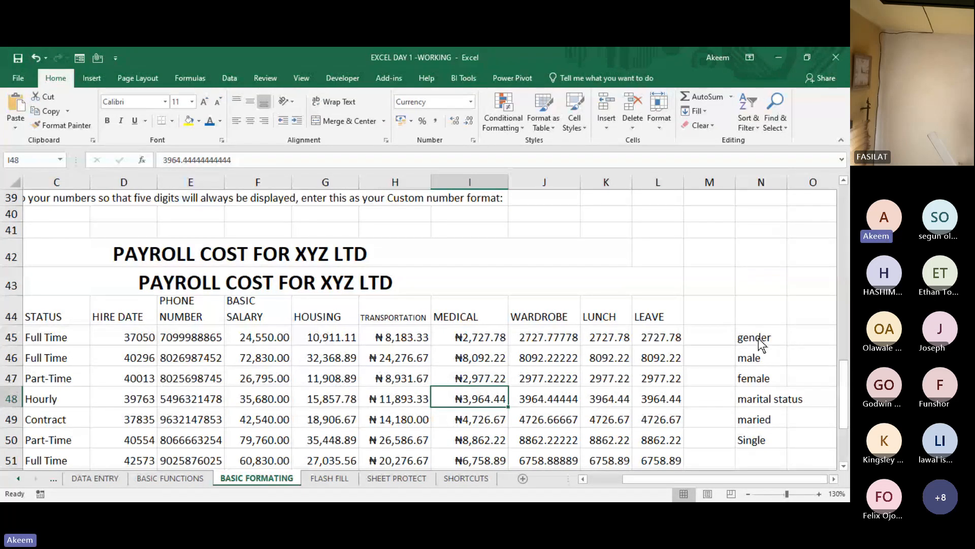
# - Format the wardrobe values in J45:J60 as Accounting with 2 decimal places and the ₦ symbol
pyautogui.click(553, 333)
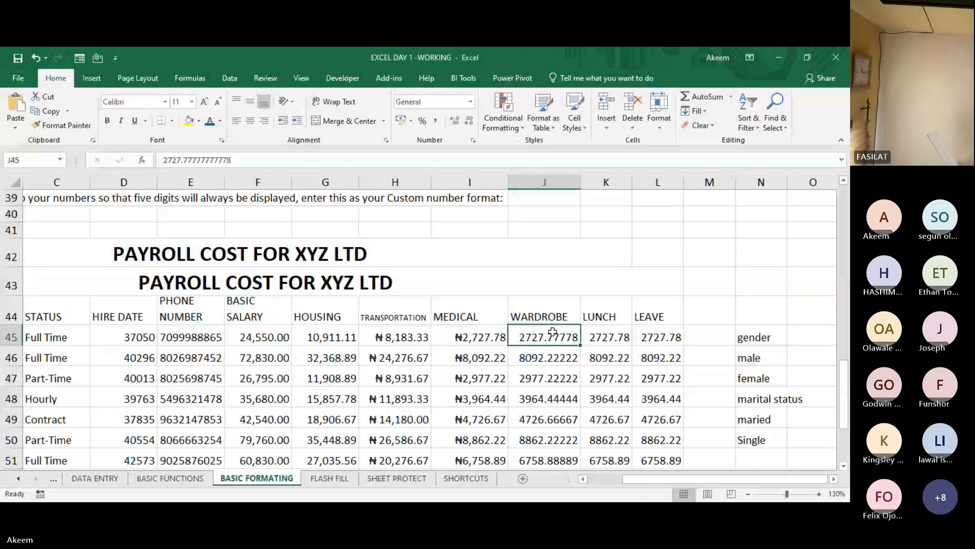
pyautogui.hotkey('ctrl', 'shift', 'Down')
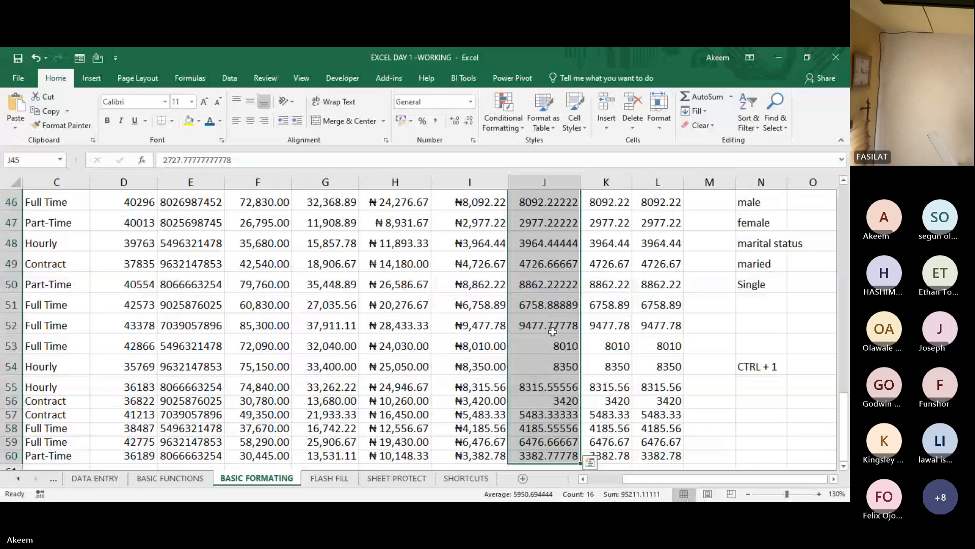
pyautogui.scroll(2, 552, 332)
pyautogui.hotkey('ctrl', '1')
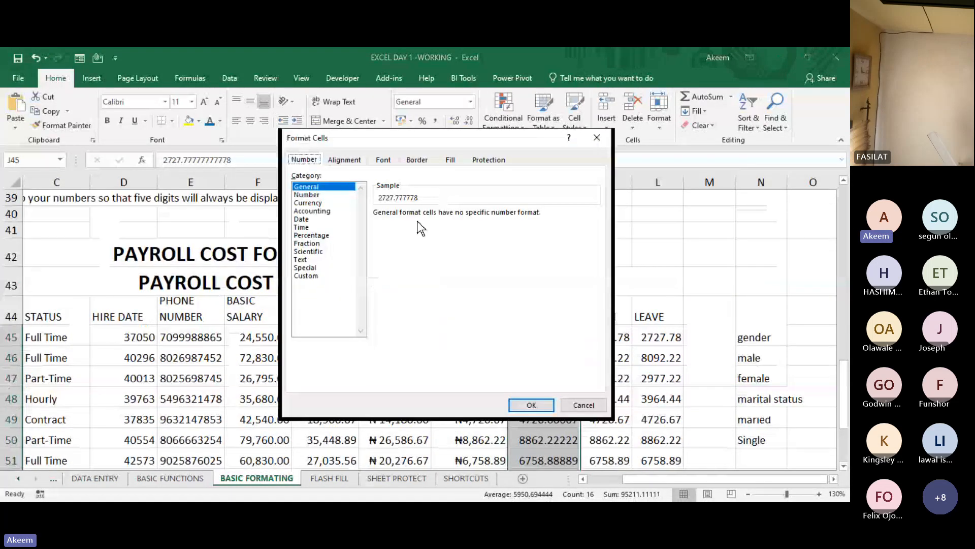
pyautogui.click(316, 212)
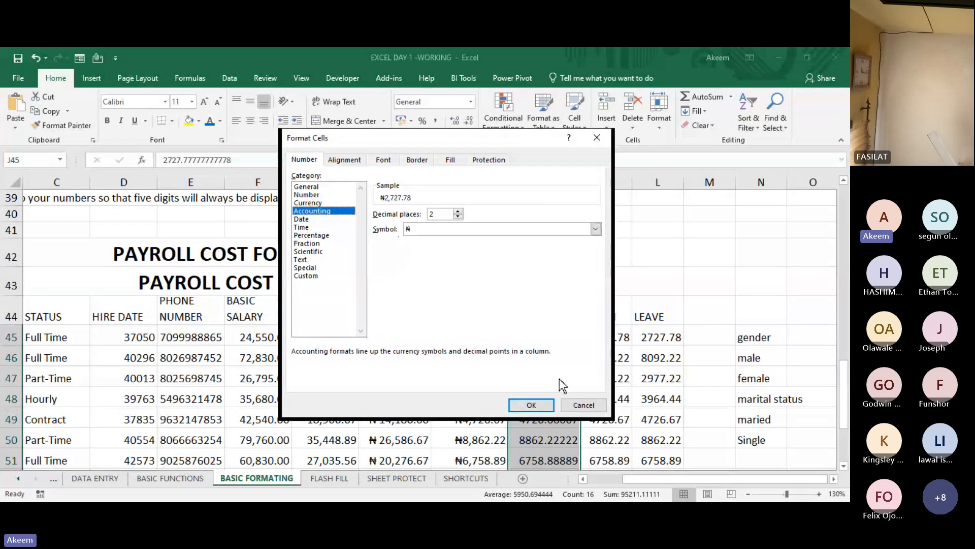
pyautogui.click(537, 405)
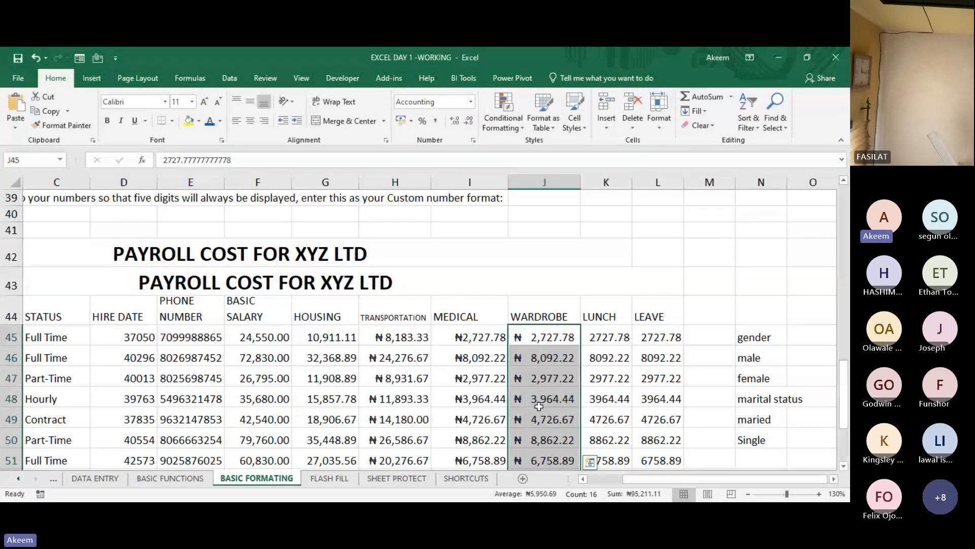
pyautogui.click(539, 406)
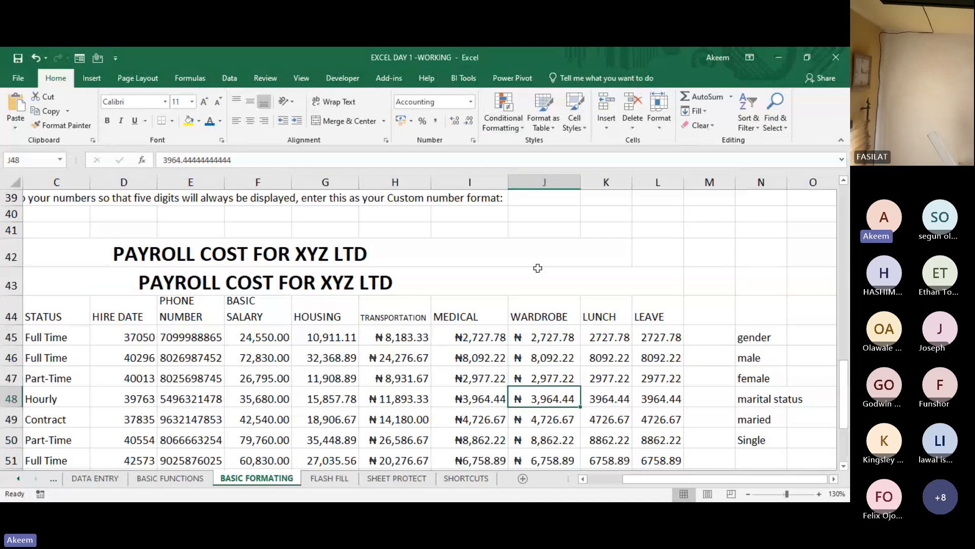
# - Format the lunch values in K45:K60 as Accounting with 2 decimal places and the ₦ symbol
pyautogui.click(606, 335)
pyautogui.hotkey('ctrl', 'shift', 'Down')
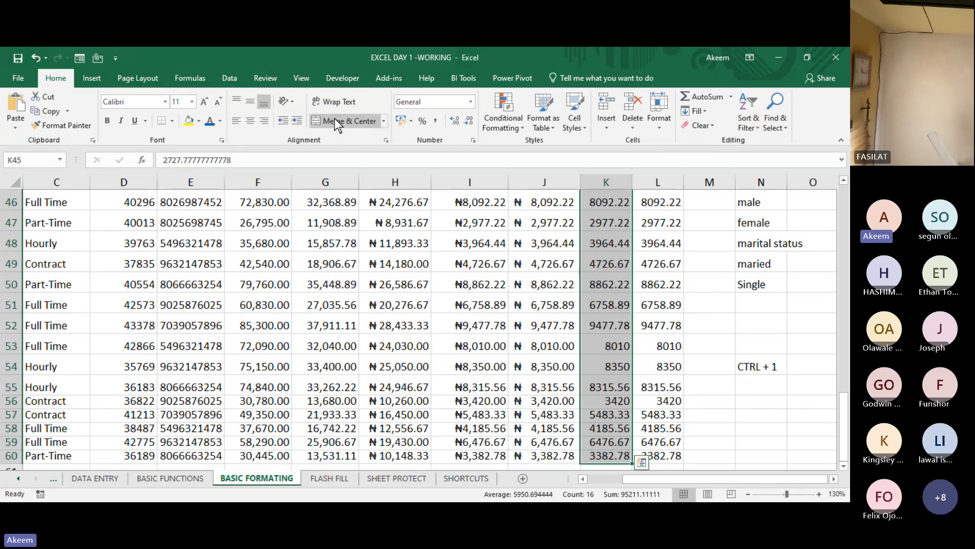
pyautogui.hotkey('ctrl', '1')
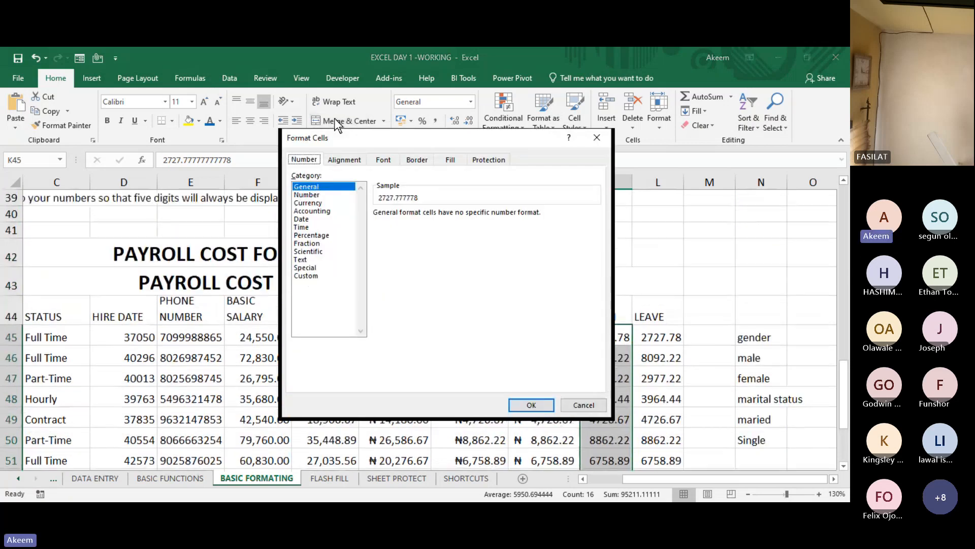
pyautogui.click(327, 211)
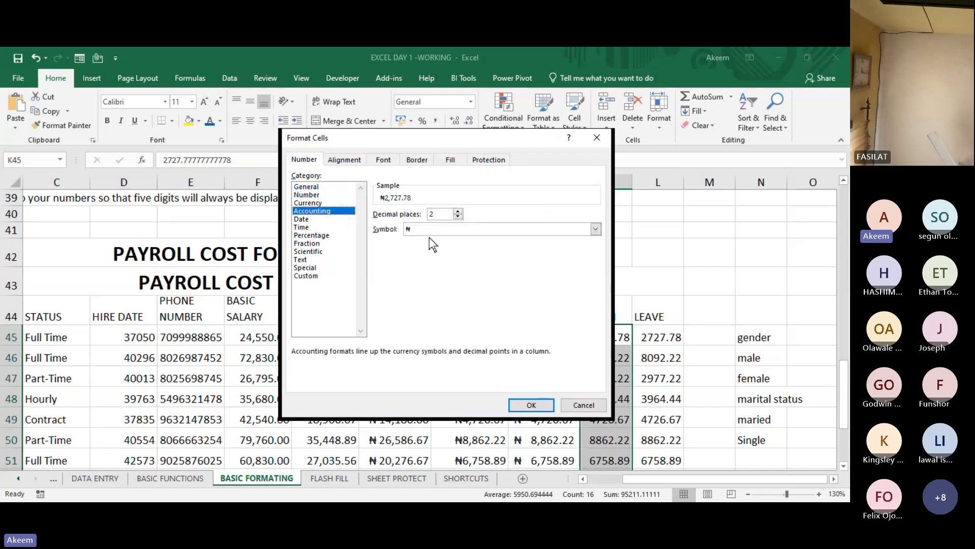
pyautogui.click(531, 405)
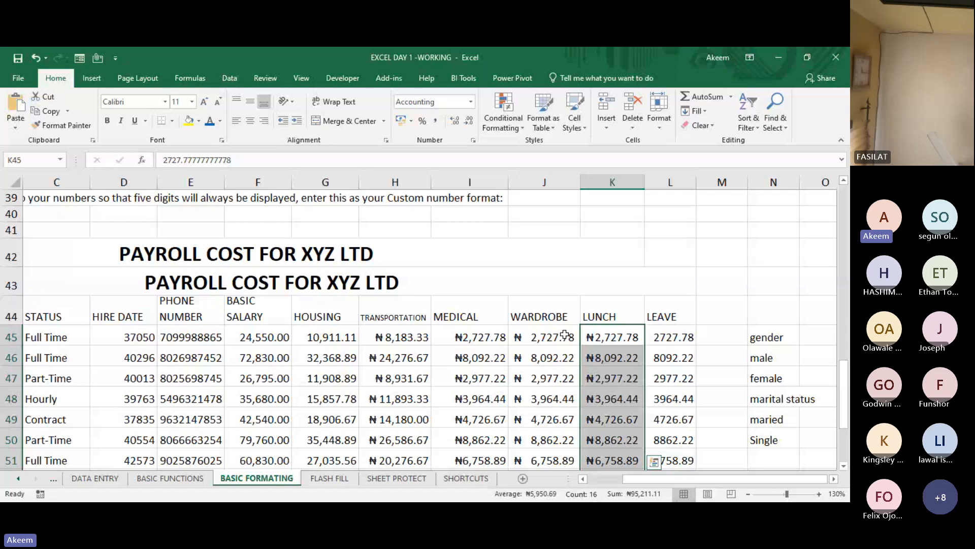
# - Widen the wardrobe, lunch, medical and transportation columns so the placement of their currency symbols can be compared
pyautogui.moveTo(580, 182); pyautogui.dragTo(598, 182)
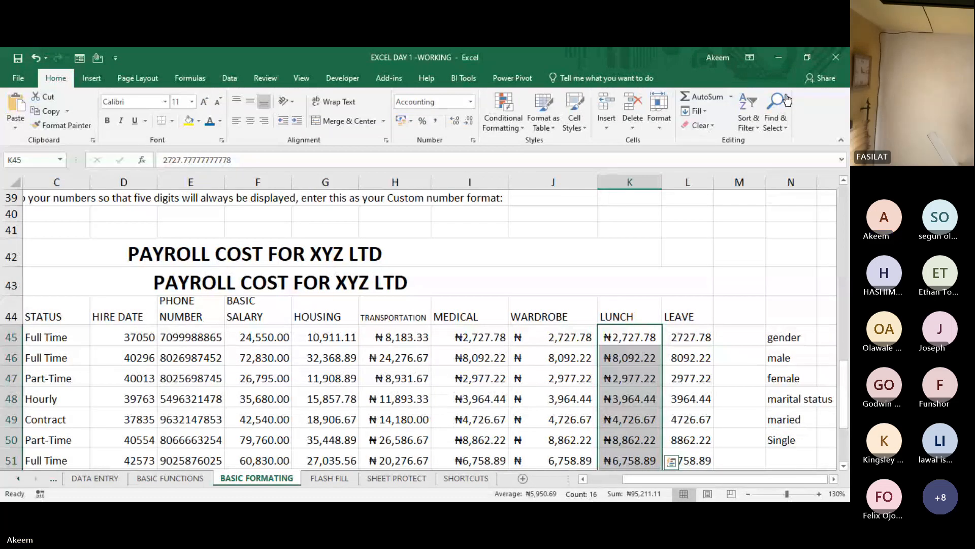
pyautogui.moveTo(662, 182); pyautogui.dragTo(697, 185)
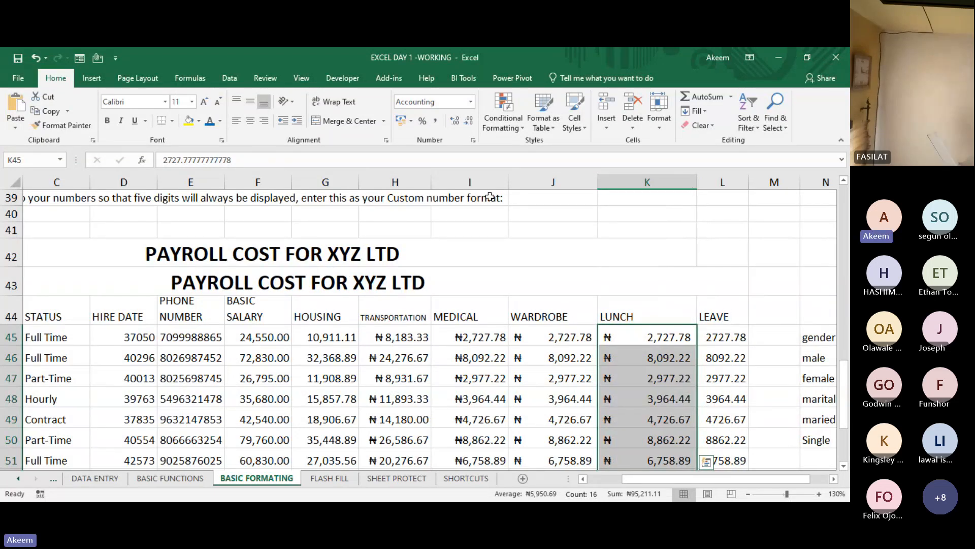
pyautogui.moveTo(505, 187); pyautogui.dragTo(539, 183)
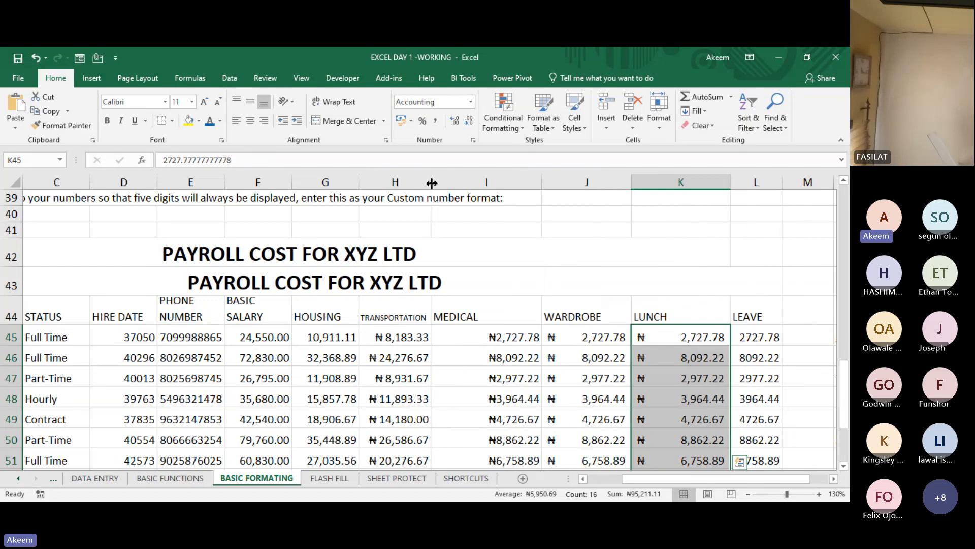
pyautogui.moveTo(432, 183); pyautogui.dragTo(461, 183)
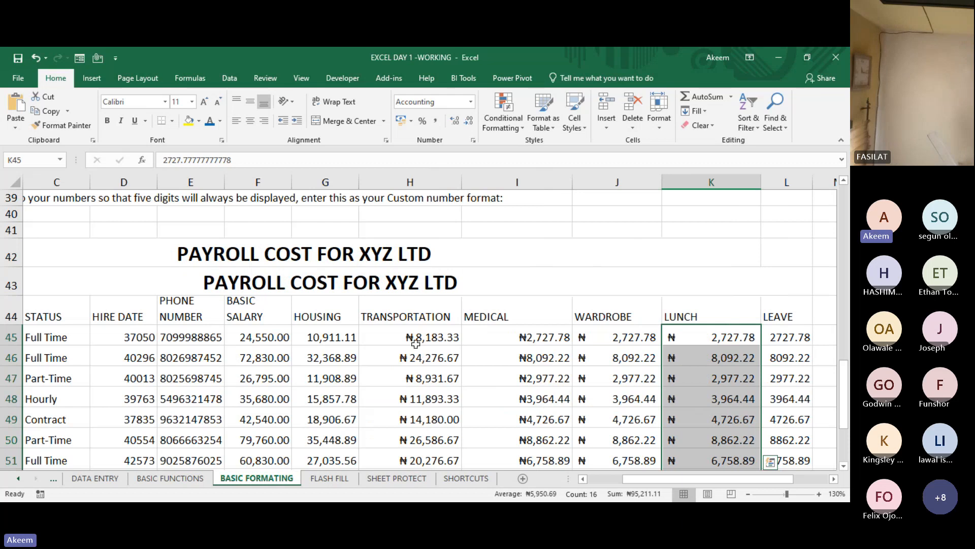
# - Compare how the Number, Currency and Accounting formats display values and symbols across the basic salary to lunch columns
pyautogui.moveTo(415, 339); pyautogui.dragTo(710, 390)
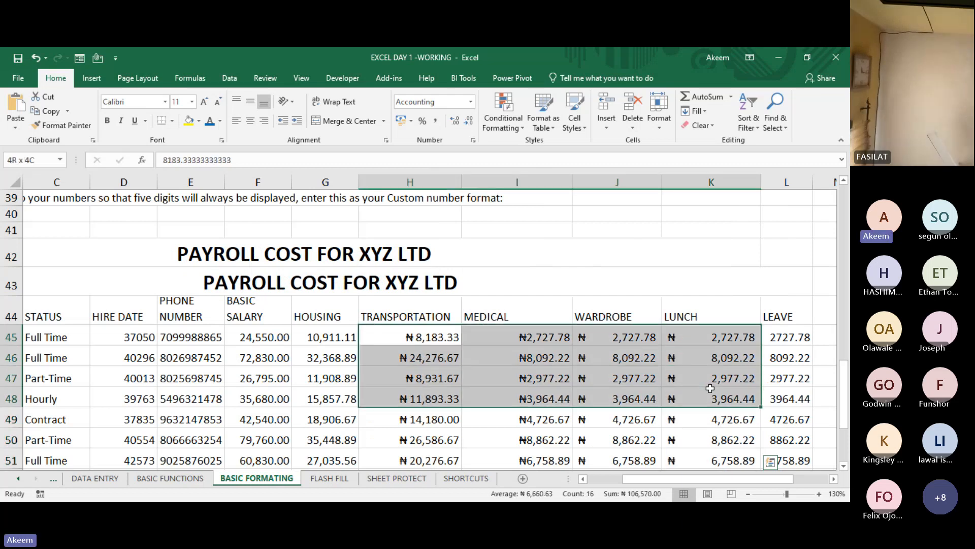
pyautogui.moveTo(612, 338); pyautogui.dragTo(703, 436)
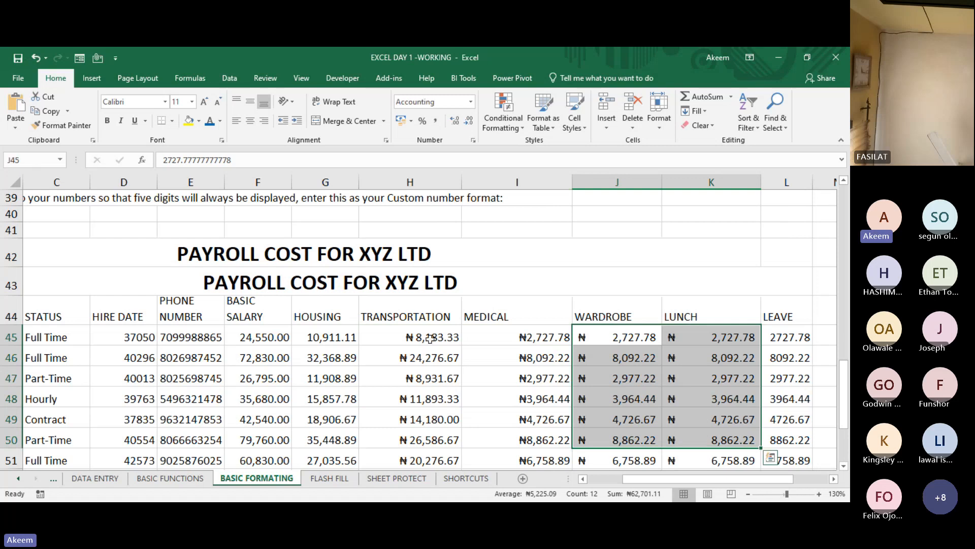
pyautogui.moveTo(427, 338); pyautogui.dragTo(543, 447)
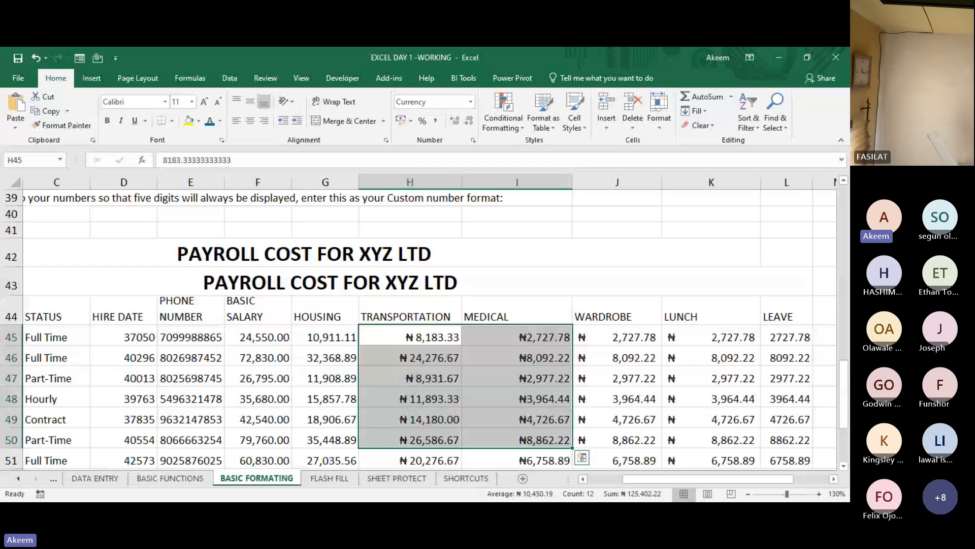
pyautogui.click(612, 454)
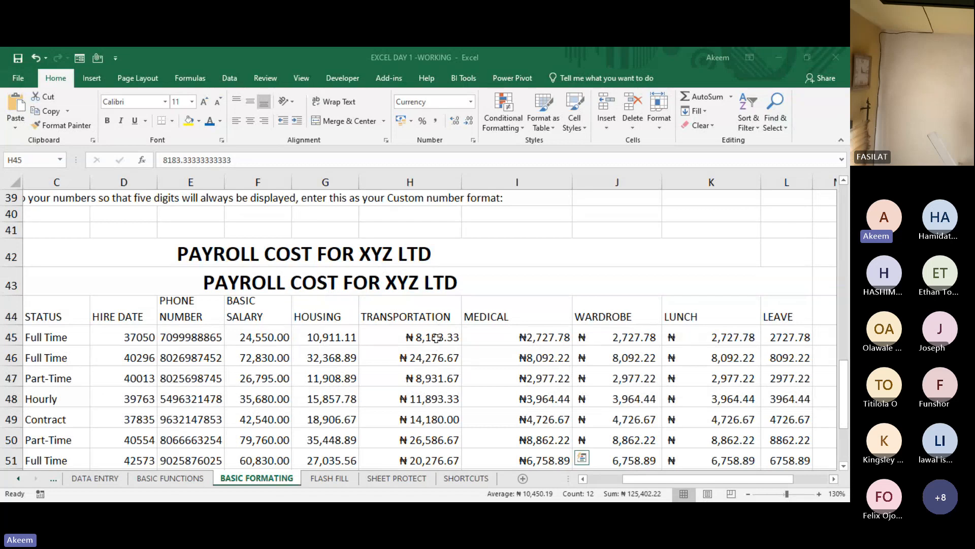
pyautogui.moveTo(436, 338); pyautogui.dragTo(710, 394)
pyautogui.click(606, 352)
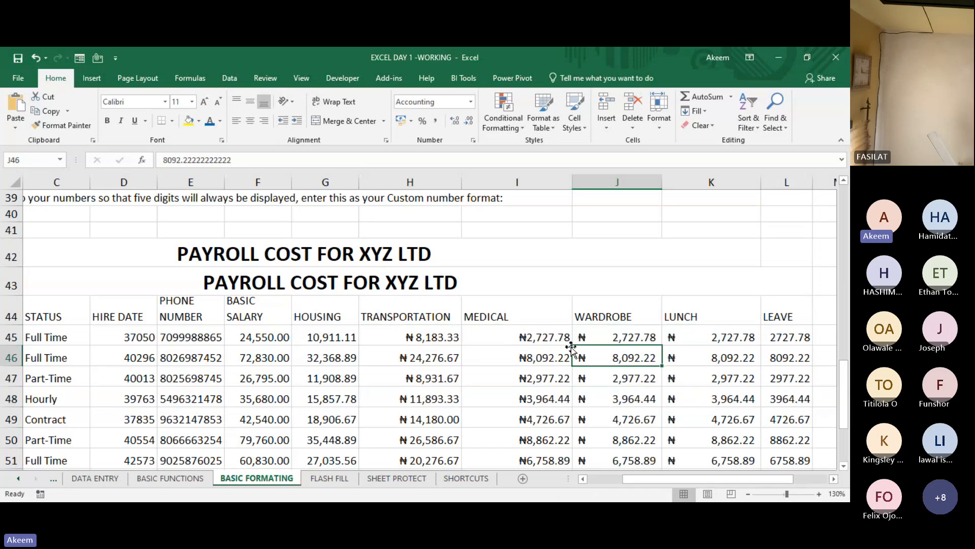
pyautogui.click(542, 338)
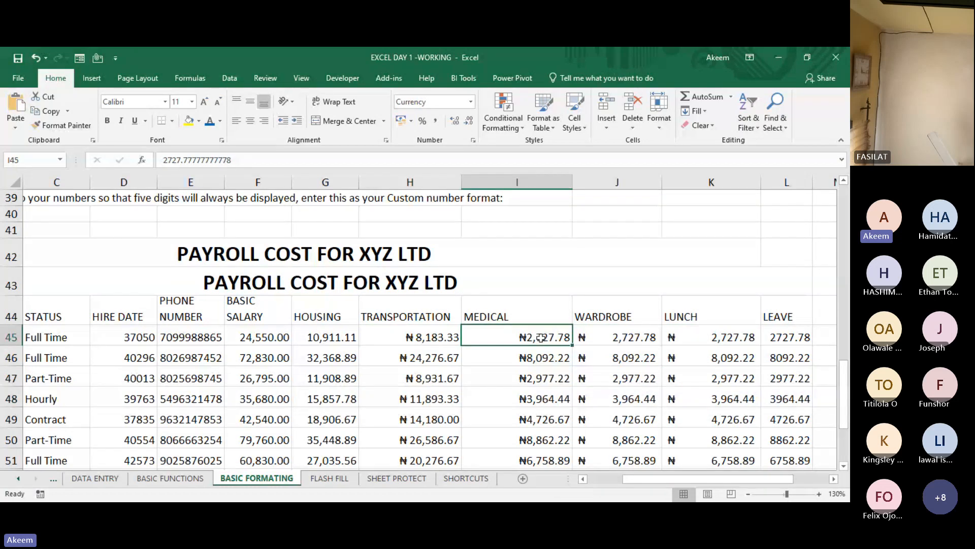
pyautogui.click(608, 336)
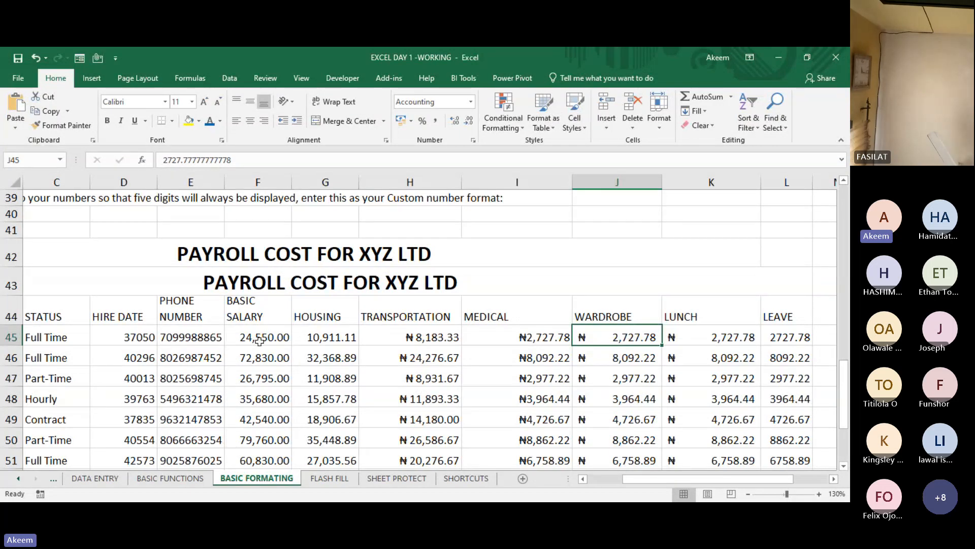
pyautogui.moveTo(260, 341); pyautogui.dragTo(569, 376)
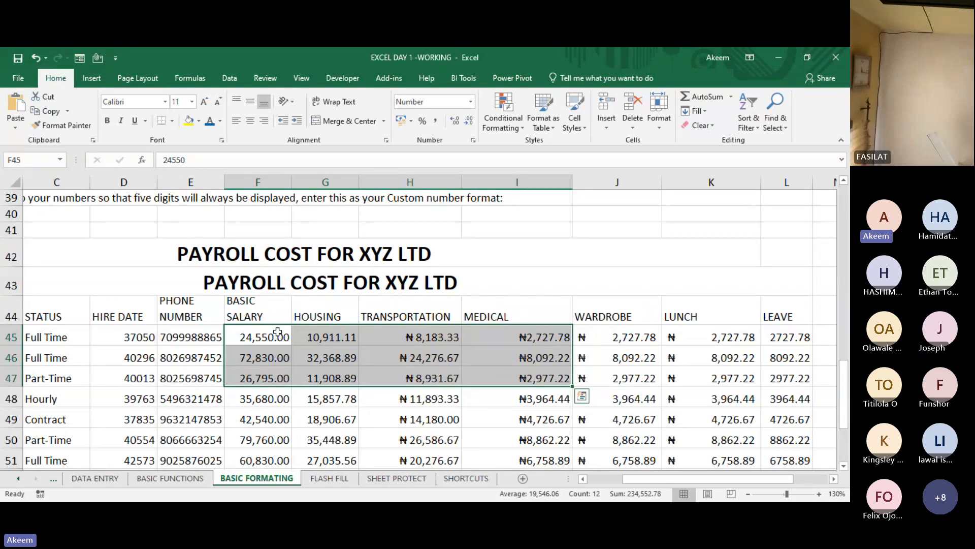
pyautogui.moveTo(278, 332); pyautogui.dragTo(631, 381)
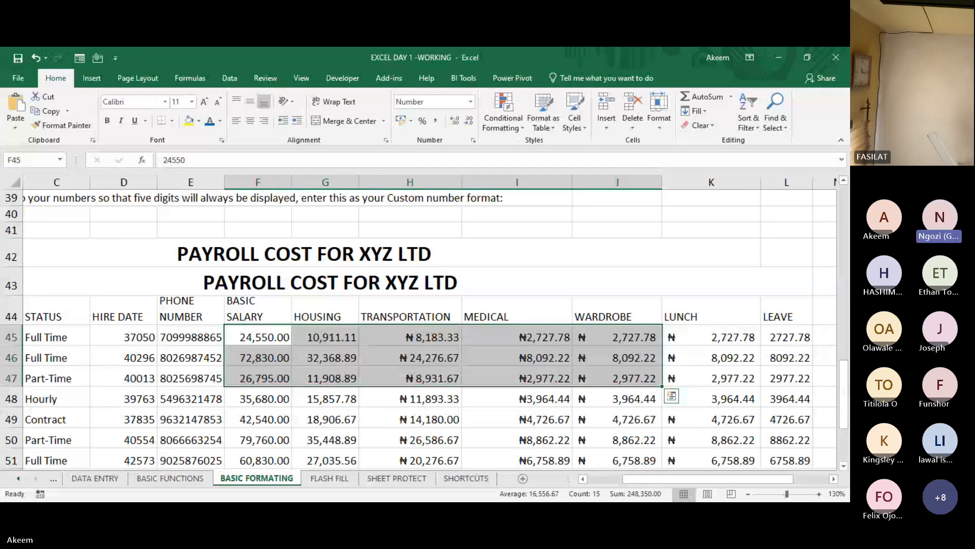
pyautogui.click(502, 454)
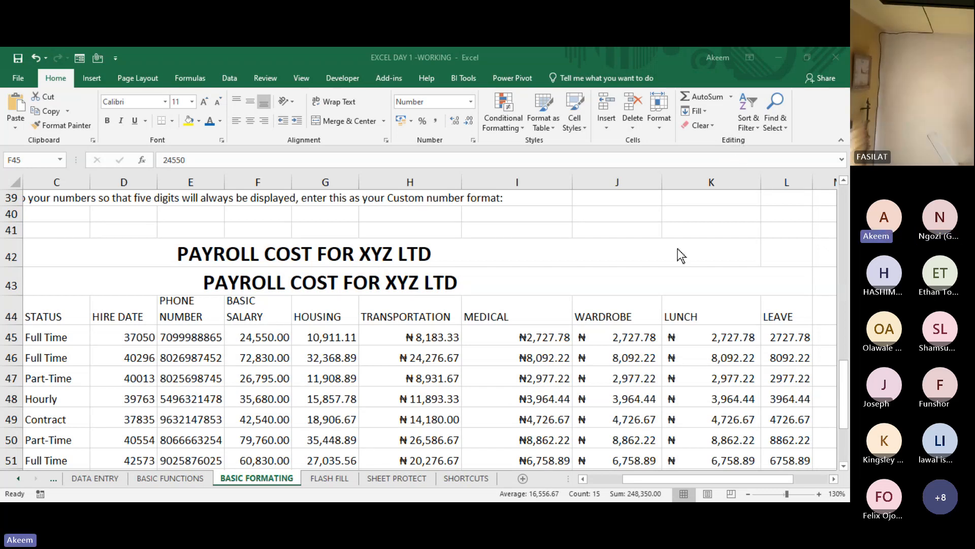
pyautogui.click(698, 77)
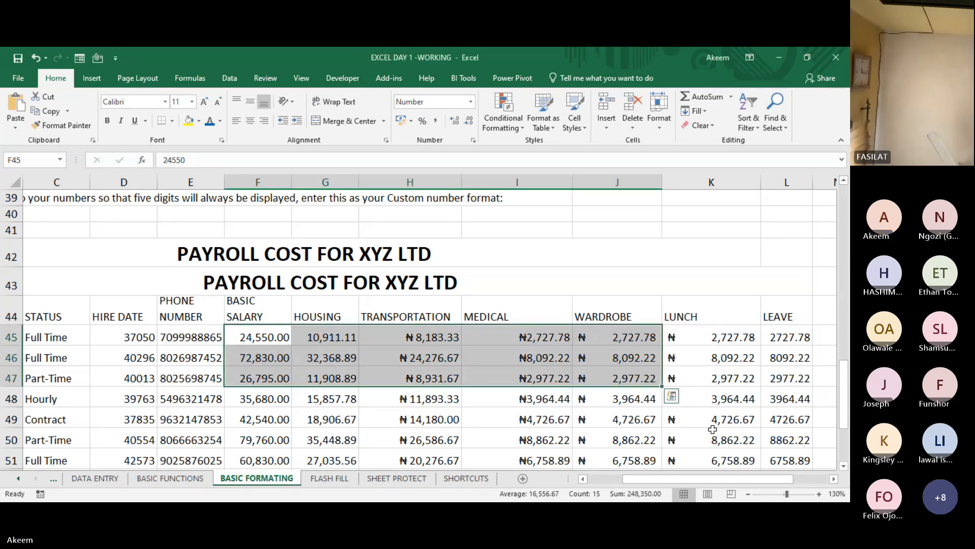
pyautogui.click(741, 337)
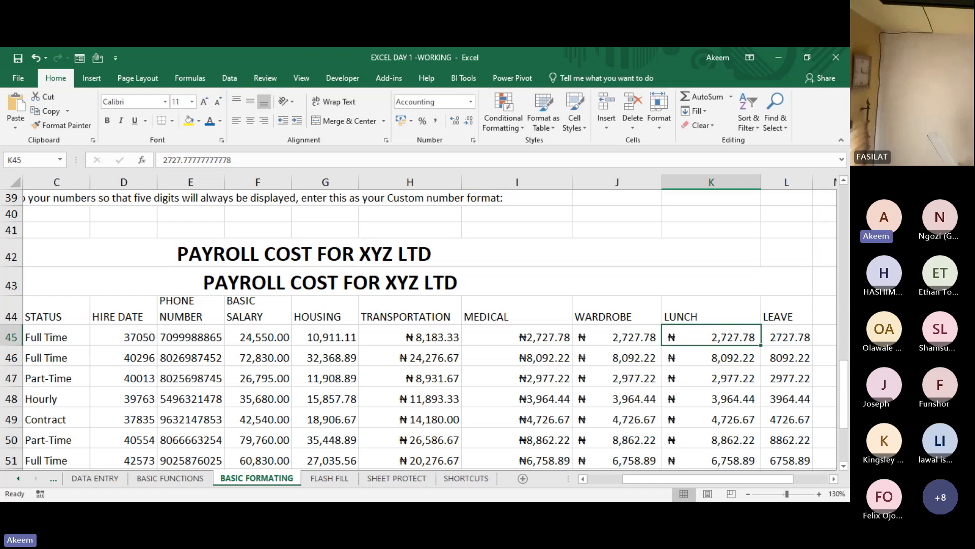
pyautogui.hotkey('alt', 'Tab')
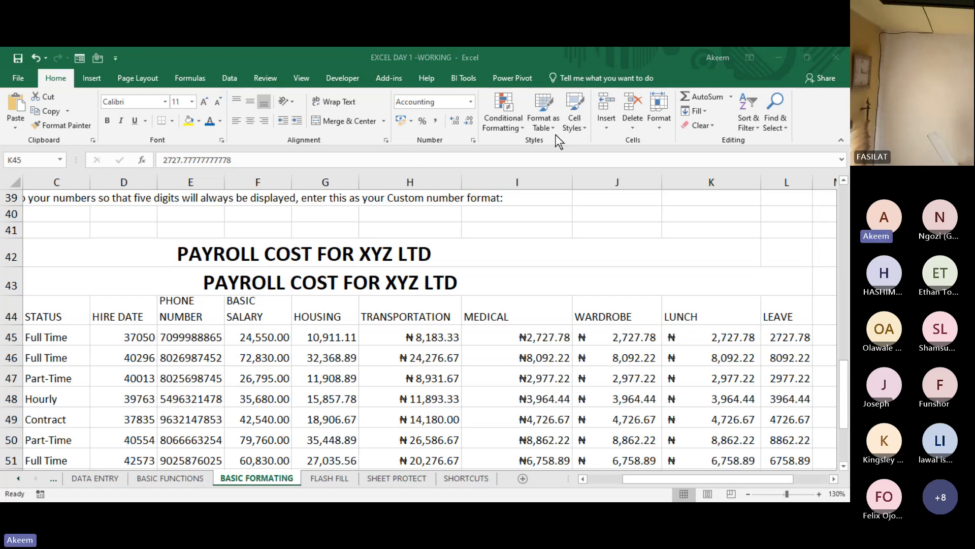
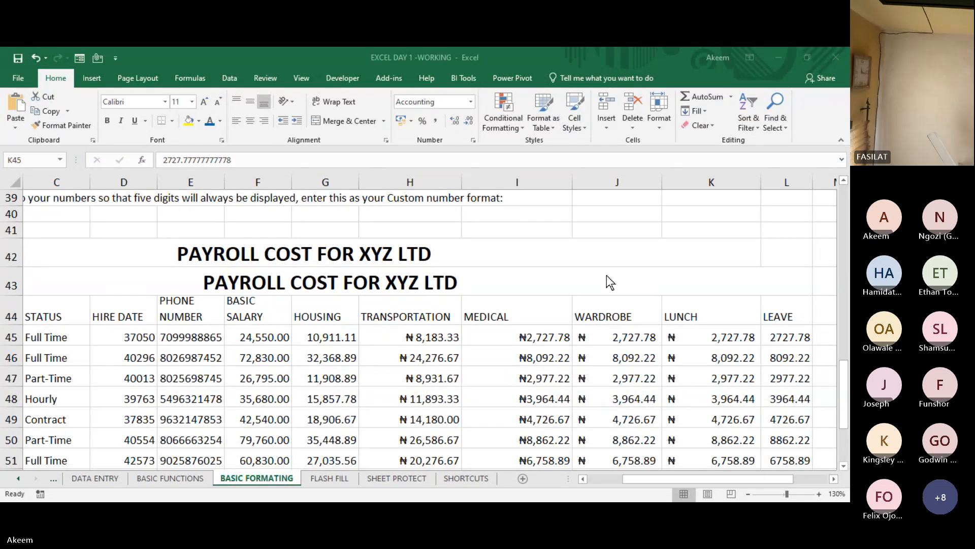
pyautogui.click(697, 65)
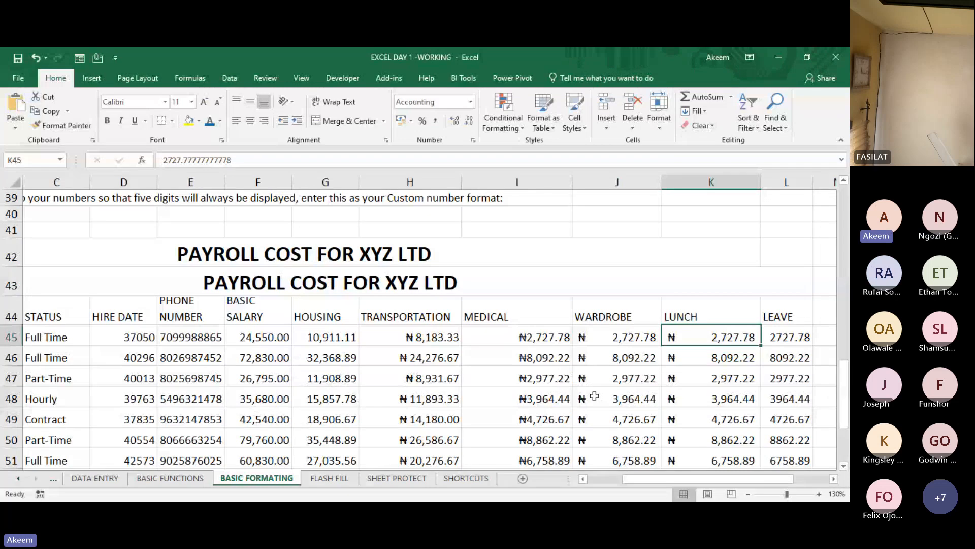
pyautogui.click(376, 392)
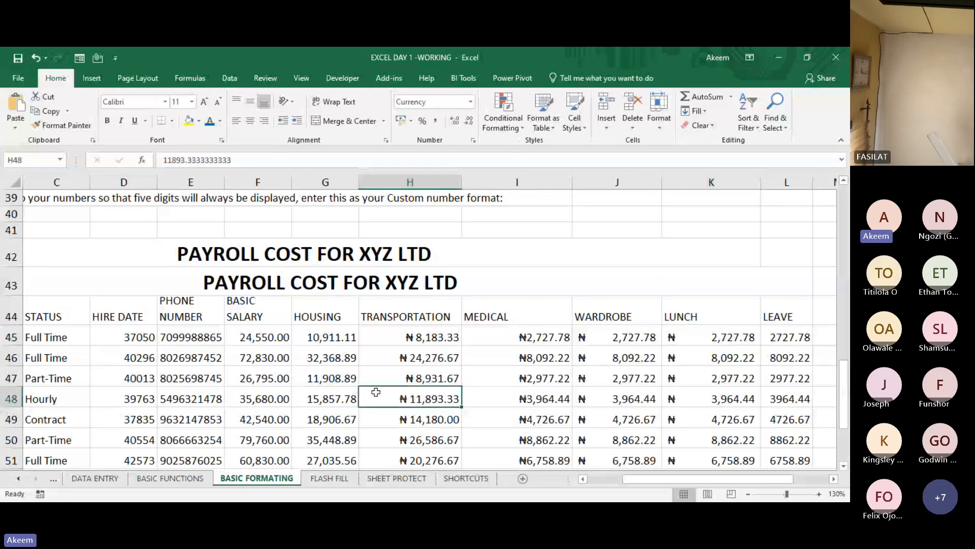
pyautogui.click(326, 478)
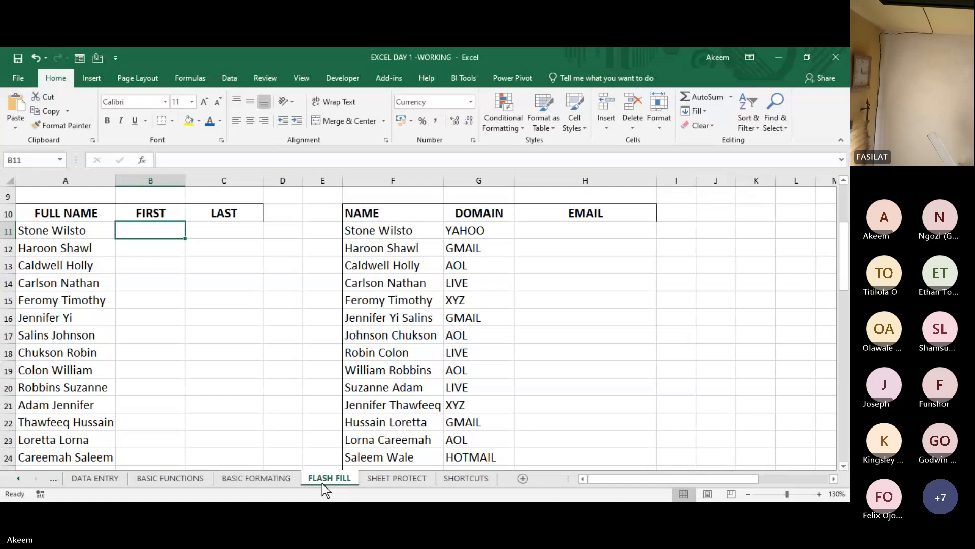
pyautogui.click(279, 479)
pyautogui.click(574, 302)
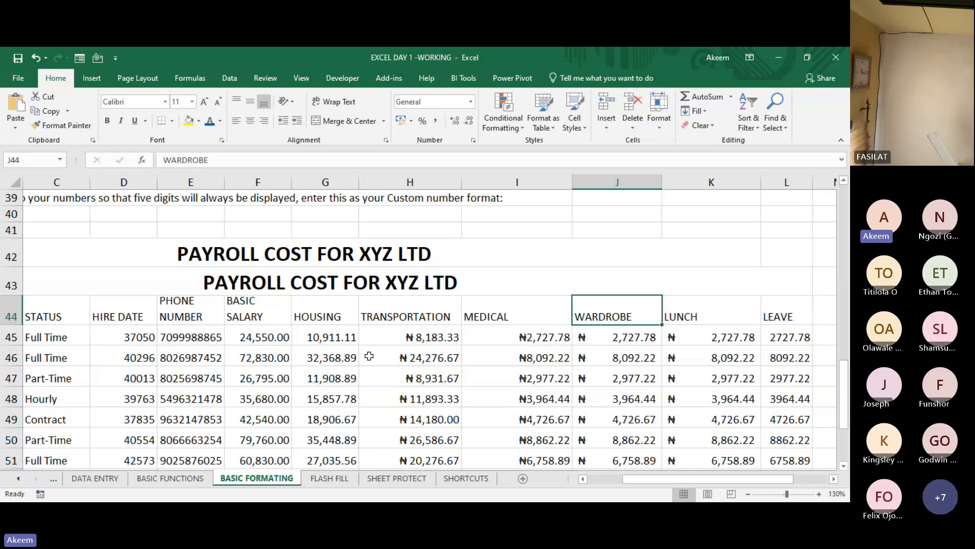
# - View the Date format types in Format Cells for phone number cell E46, leaving without applying any
pyautogui.click(176, 354)
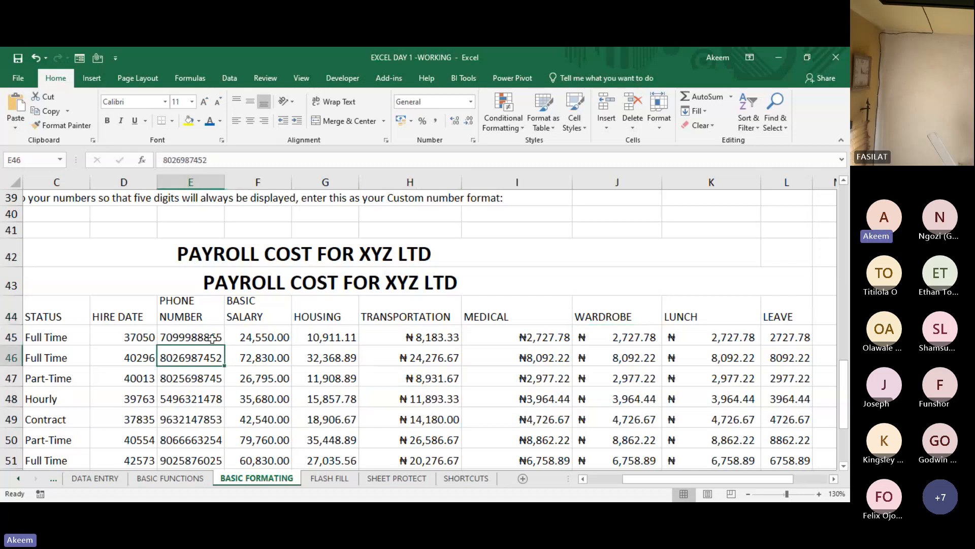
pyautogui.hotkey('ctrl', '1')
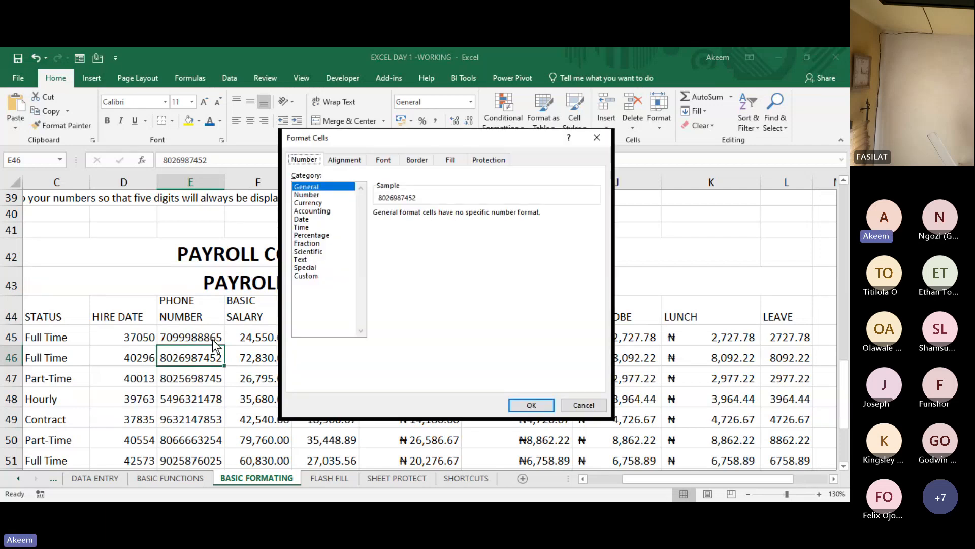
pyautogui.click(313, 219)
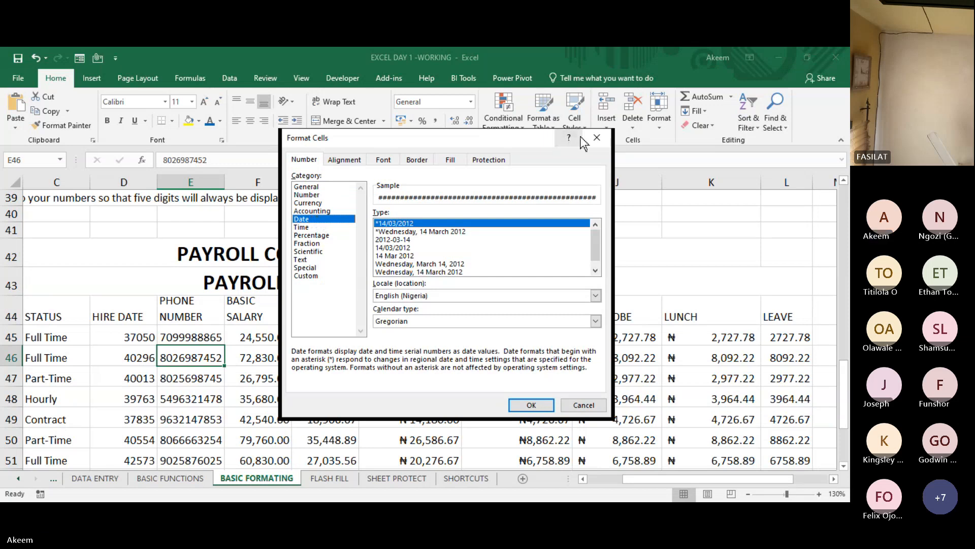
pyautogui.click(596, 138)
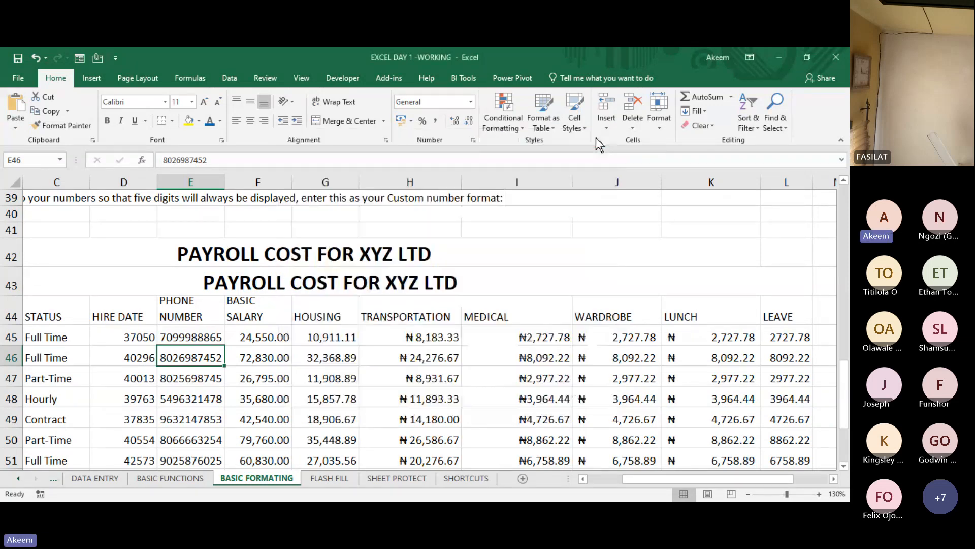
# - Examine the unformatted numbers in the HIRE DATE column, D45:D60
pyautogui.click(128, 338)
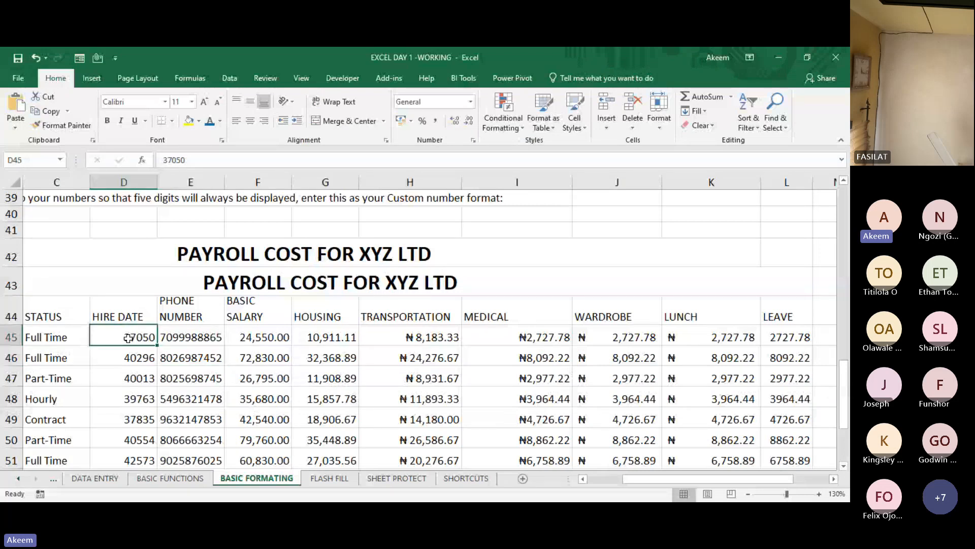
pyautogui.hotkey('ctrl', 'shift', 'Down')
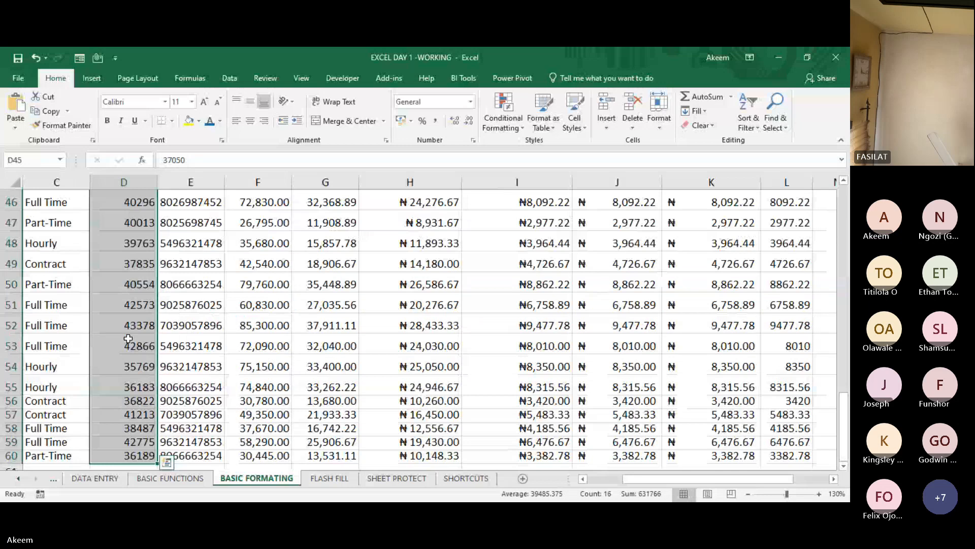
pyautogui.press('Up')
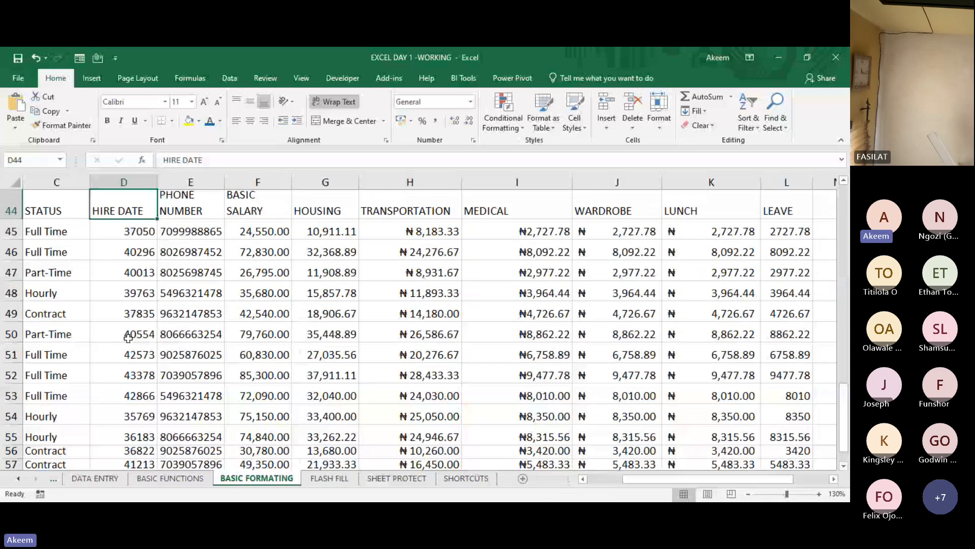
pyautogui.press('Down')
pyautogui.press('Down')
pyautogui.press('Down')
pyautogui.press('Down')
pyautogui.press('Down')
pyautogui.press('Down')
pyautogui.press('Down')
pyautogui.press('Down')
pyautogui.press('Down')
pyautogui.press('Down')
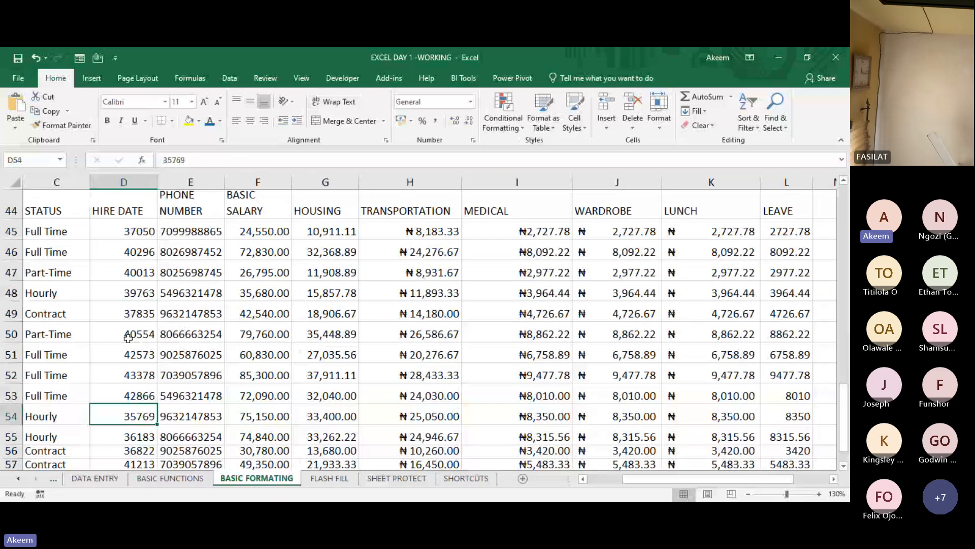
pyautogui.press('Up')
pyautogui.press('Up')
pyautogui.press('Up')
pyautogui.press('Up')
pyautogui.press('Up')
pyautogui.press('Up')
pyautogui.press('Up')
pyautogui.press('Up')
pyautogui.press('Up')
pyautogui.press('Up')
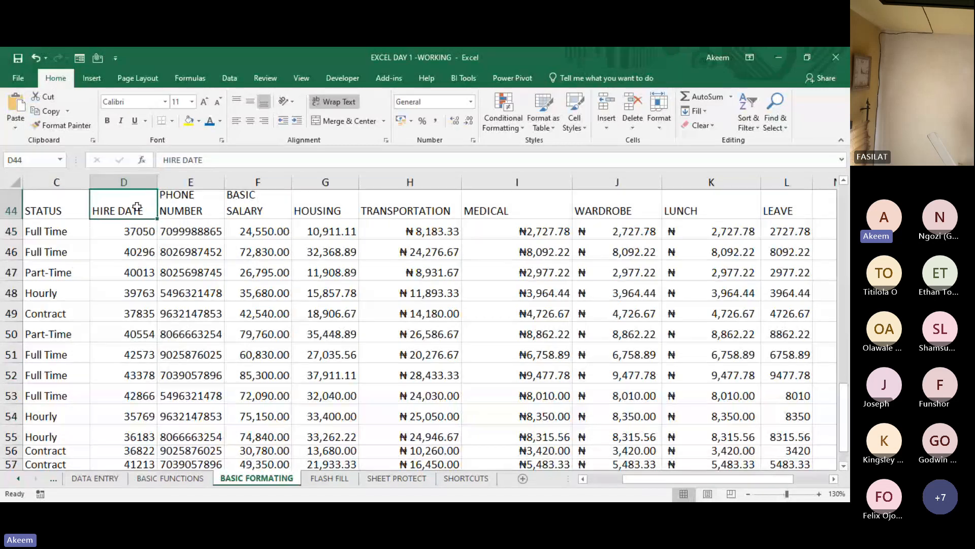
# - Below the payroll table, enter the date Jan 1 , 1900 in D63 and its serial number 1 in E63
pyautogui.click(126, 233)
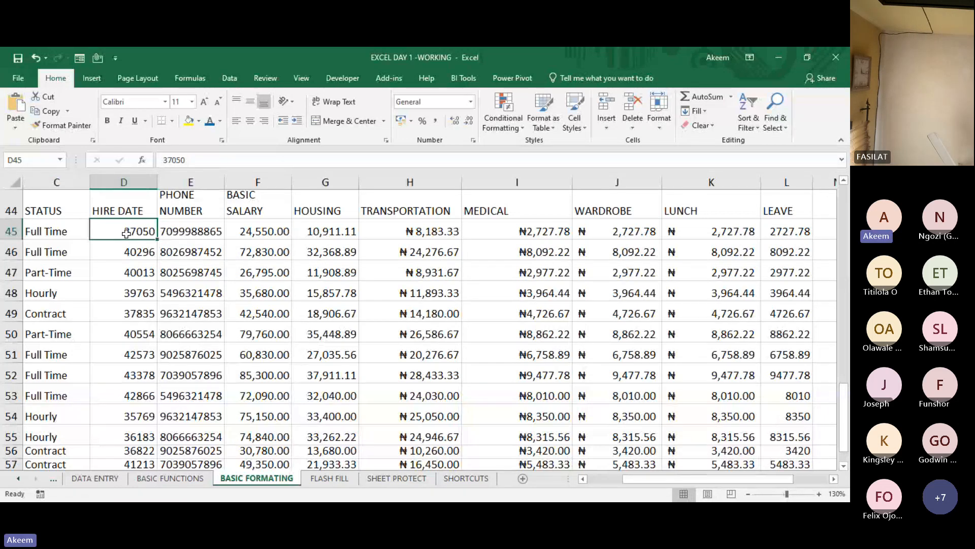
pyautogui.press('Return')
pyautogui.press('Down')
pyautogui.press('Down')
pyautogui.press('Down')
pyautogui.press('Down')
pyautogui.press('Down')
pyautogui.press('Down')
pyautogui.press('Down')
pyautogui.press('Down')
pyautogui.press('Down')
pyautogui.press('Down')
pyautogui.press('Down')
pyautogui.press('Down')
pyautogui.press('Down')
pyautogui.press('Down')
pyautogui.press('Down')
pyautogui.press('Down')
pyautogui.press('Down')
pyautogui.press('Down')
pyautogui.press('Down')
pyautogui.press('Down')
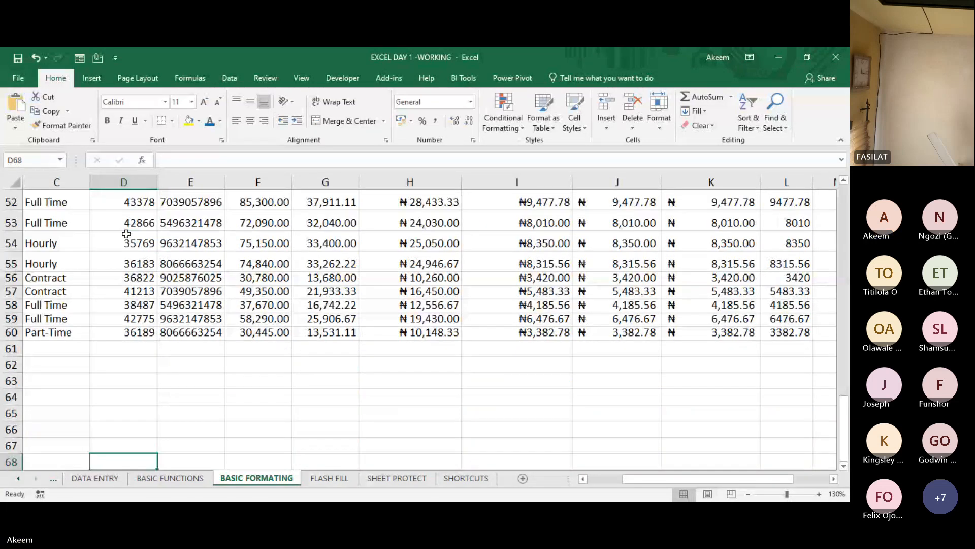
pyautogui.press('Up')
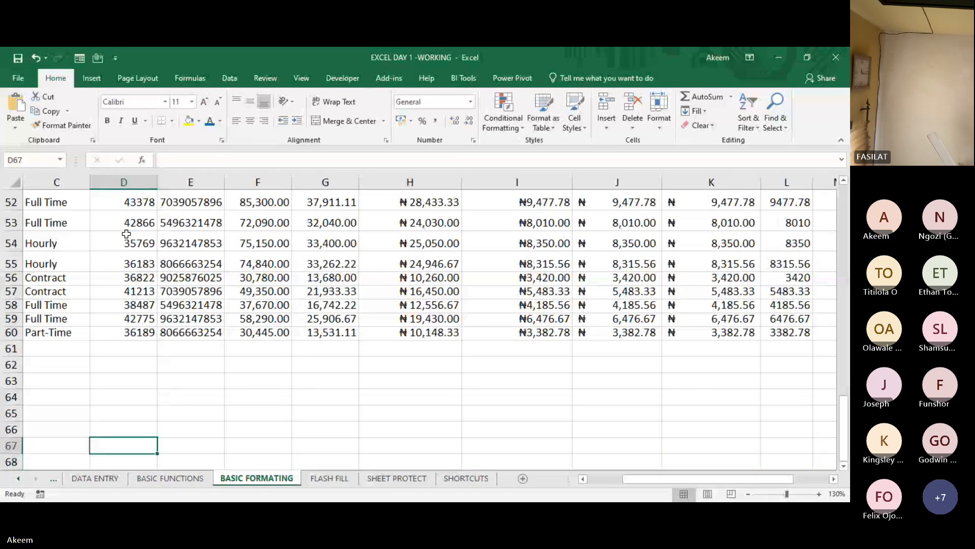
pyautogui.press('Up')
pyautogui.press('Up')
pyautogui.press('Up')
pyautogui.press('Up')
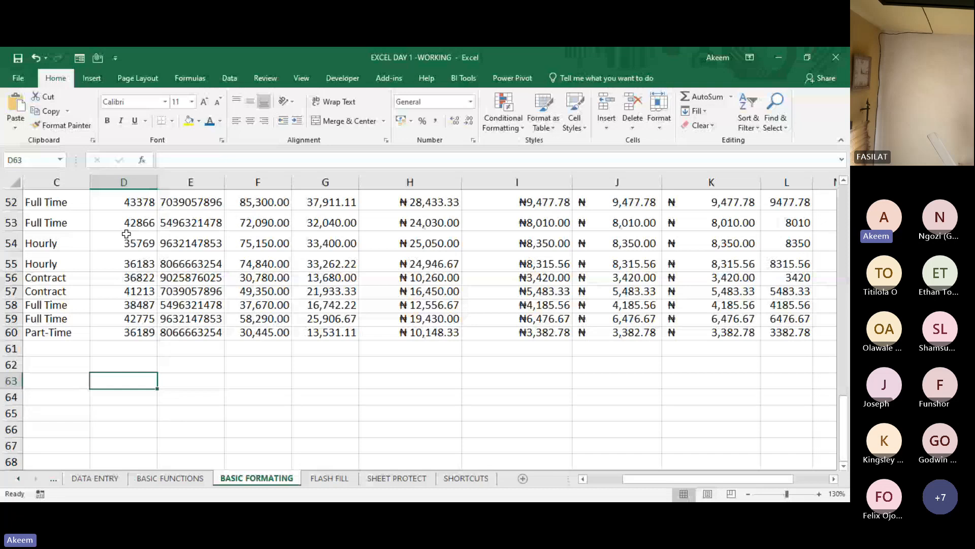
pyautogui.write('Jan')
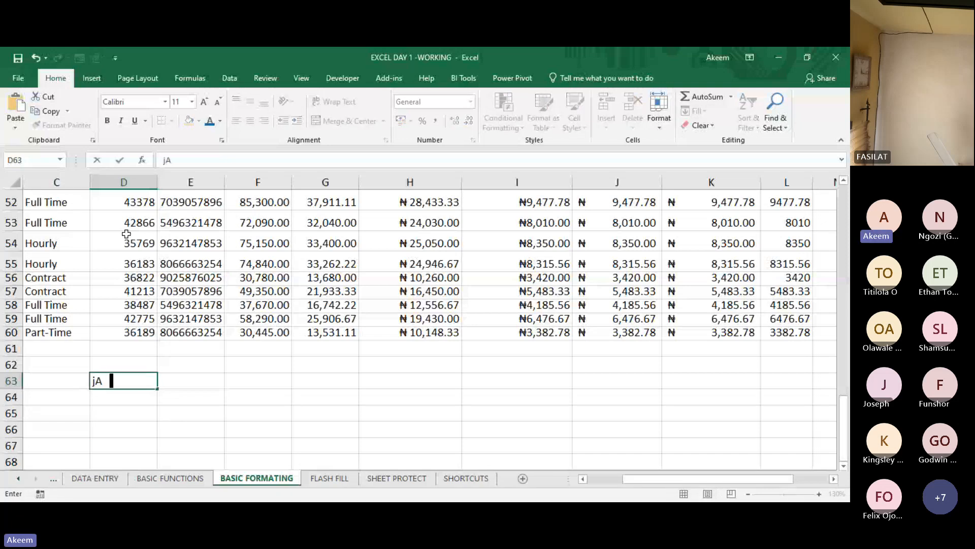
pyautogui.write(' 1 ,')
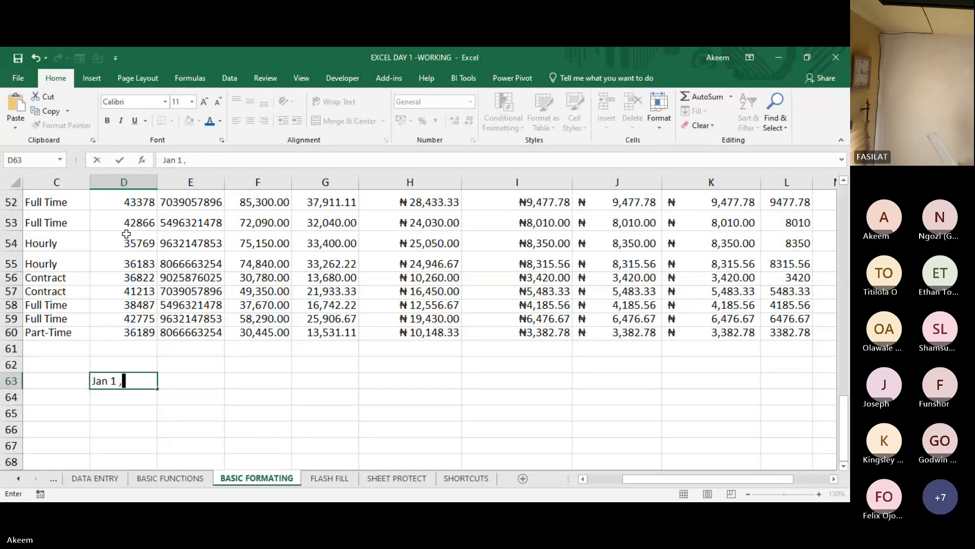
pyautogui.write(' 1900')
pyautogui.click(228, 346)
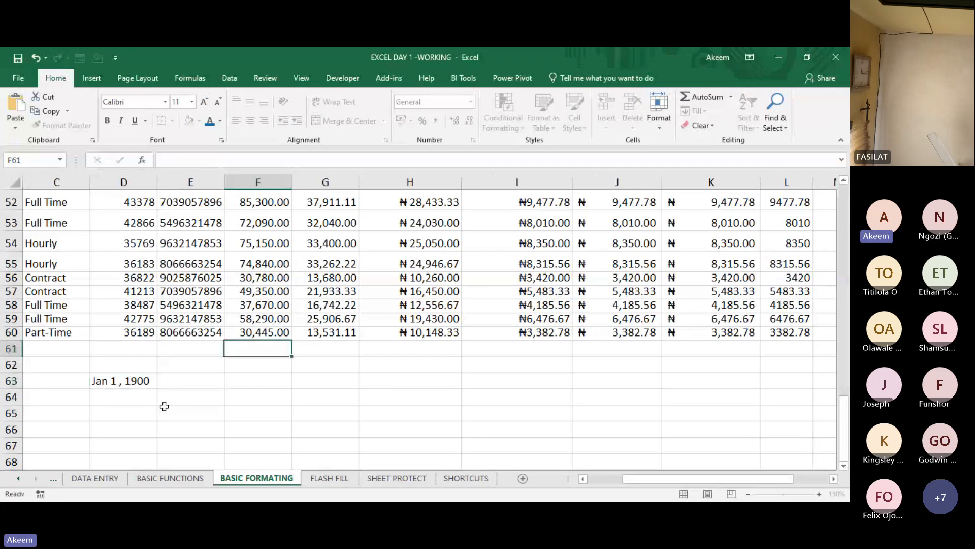
pyautogui.click(194, 385)
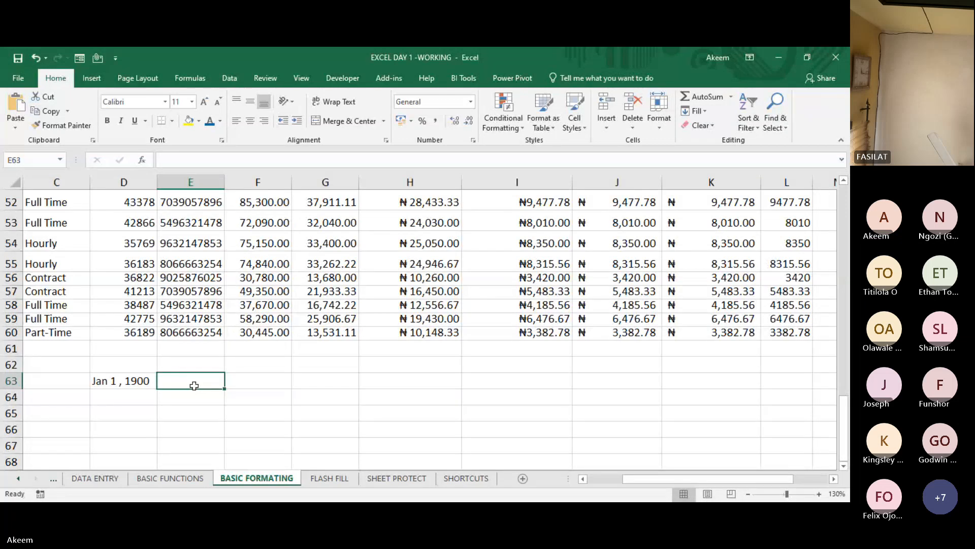
pyautogui.write('1')
pyautogui.press('Return')
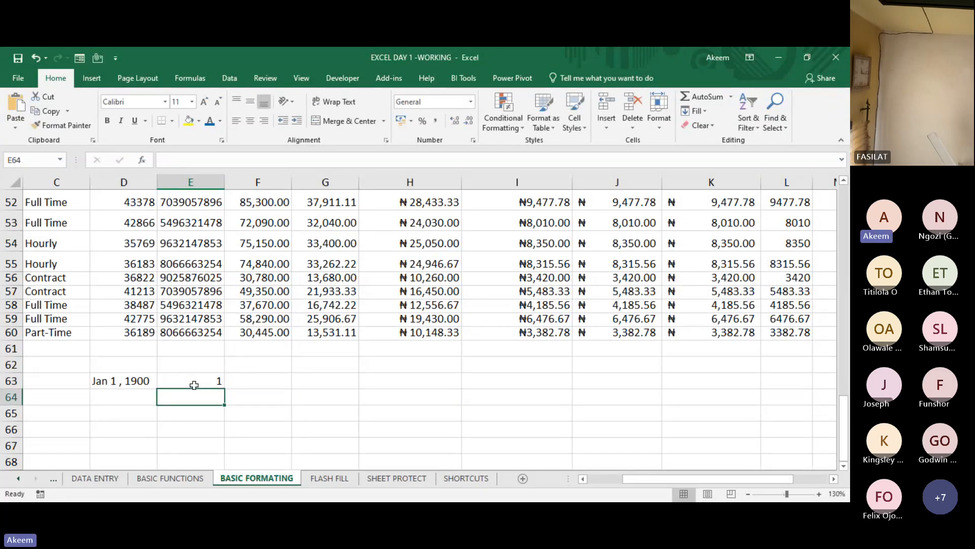
# - Enter the date Jan 2 in D64 and its serial number 2 in E64
pyautogui.click(122, 382)
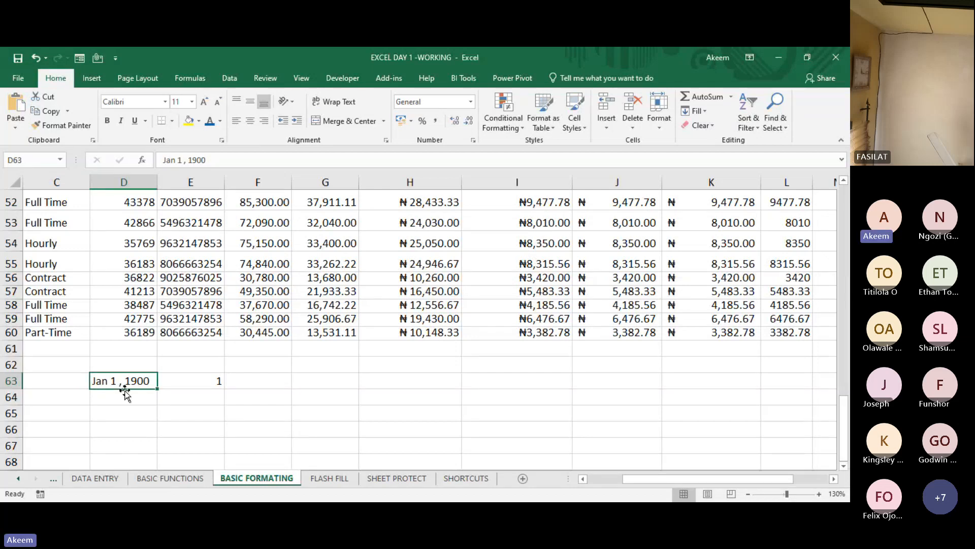
pyautogui.click(131, 398)
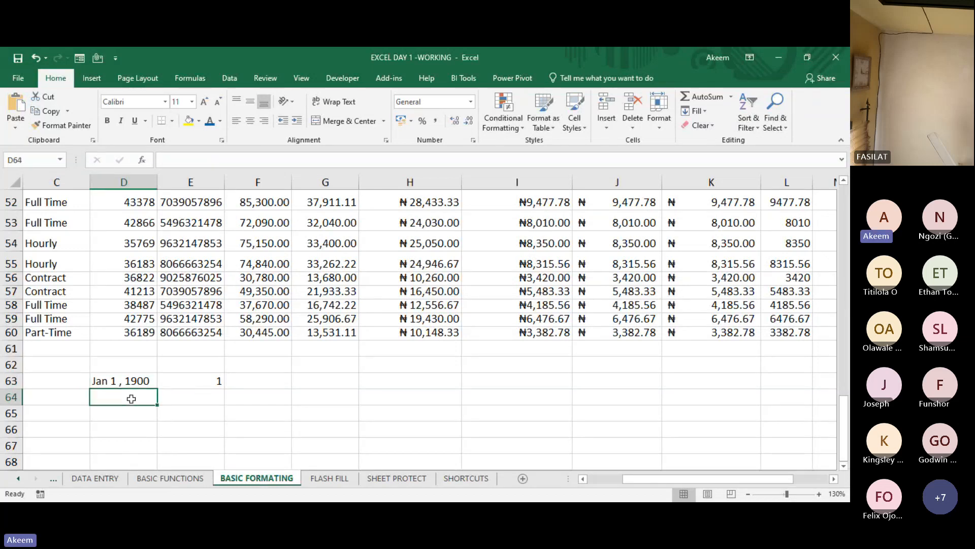
pyautogui.write('Jan 2')
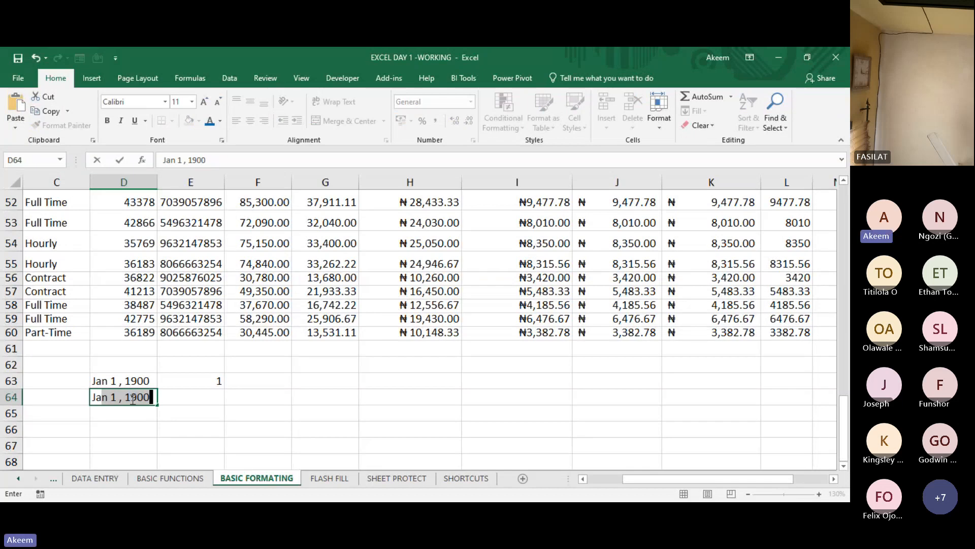
pyautogui.click(206, 395)
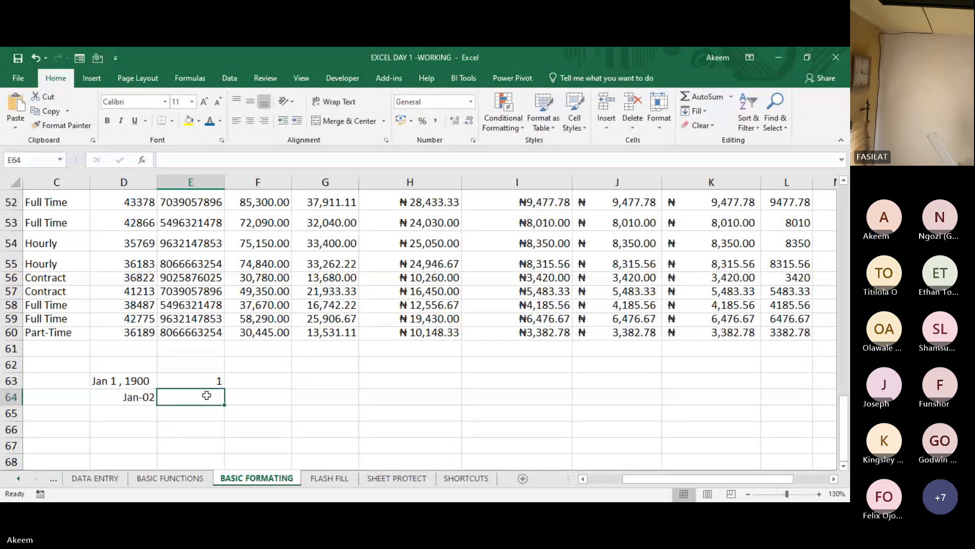
pyautogui.write('2')
pyautogui.press('Return')
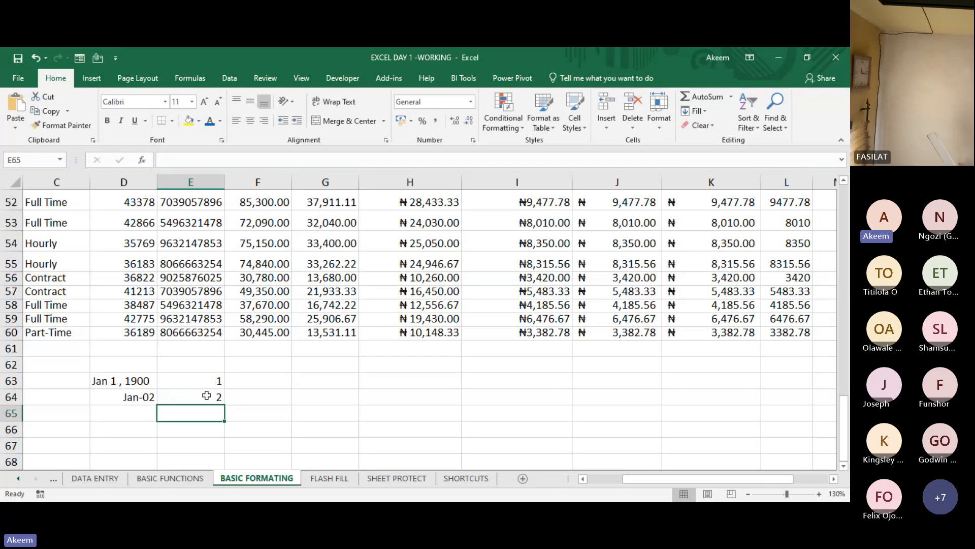
# - Enter the date dec 31 in D65 and its serial number 365 in E65
pyautogui.click(143, 404)
pyautogui.click(135, 414)
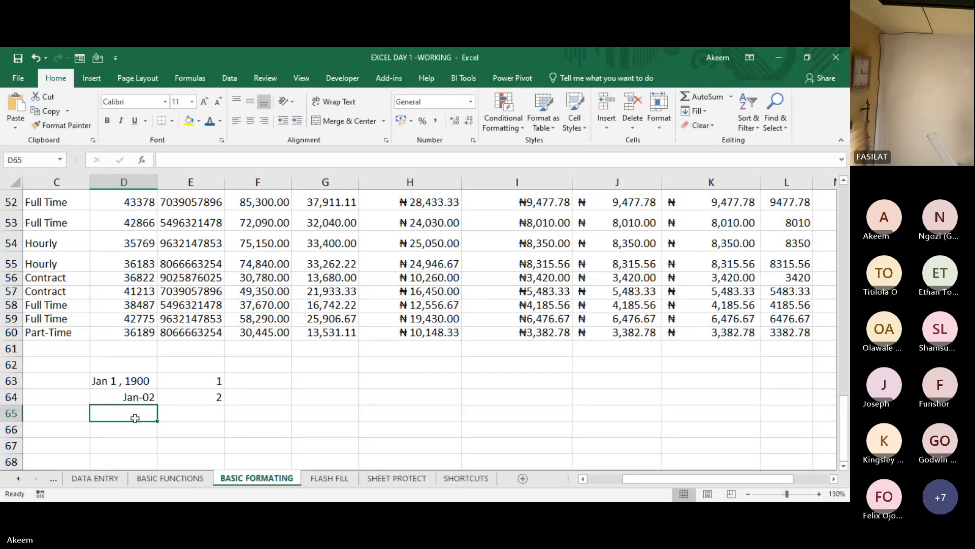
pyautogui.write('jan')
pyautogui.press('BackSpace')
pyautogui.press('BackSpace')
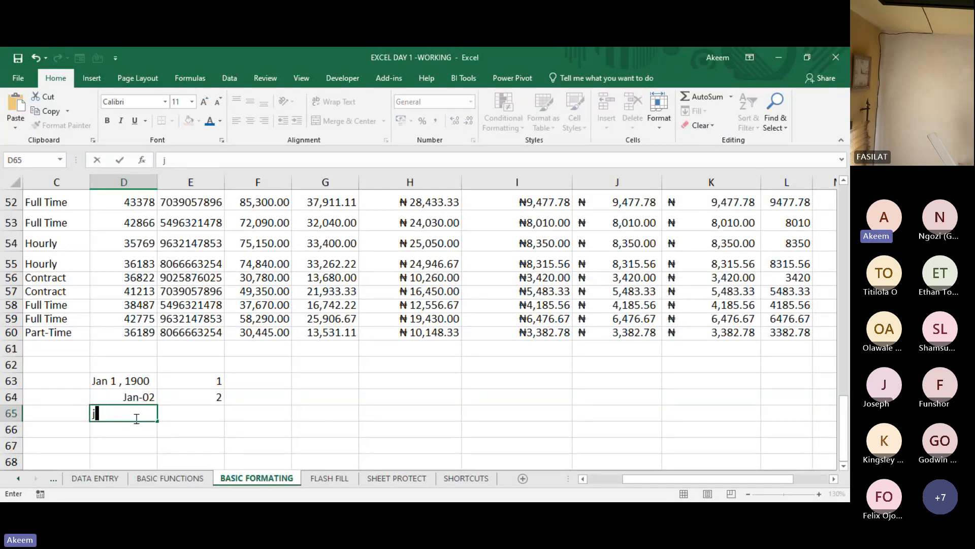
pyautogui.press('BackSpace')
pyautogui.write('dec 31')
pyautogui.click(215, 413)
pyautogui.write('365')
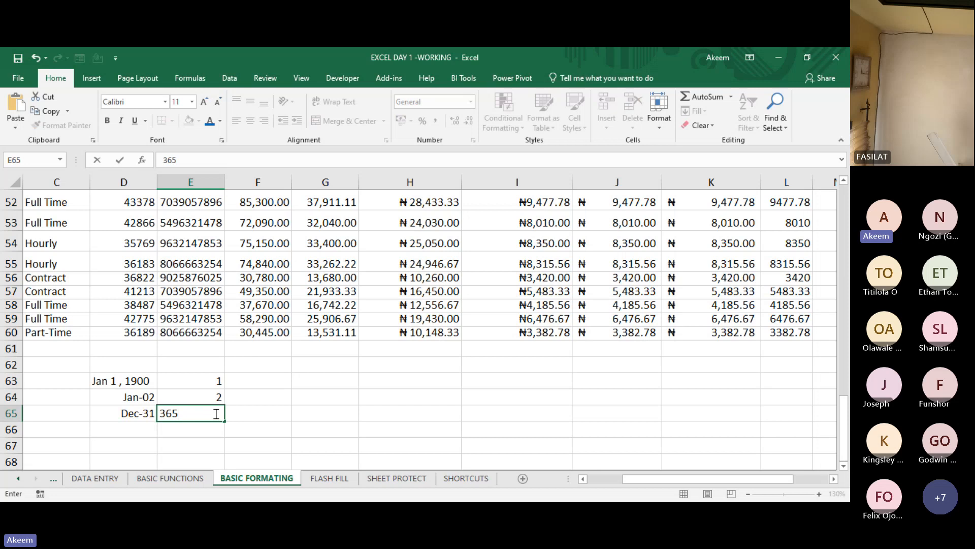
pyautogui.press('Return')
# - Enter the date jan1 1901 in D66 and the serial number 367 beside it in E66
pyautogui.click(121, 426)
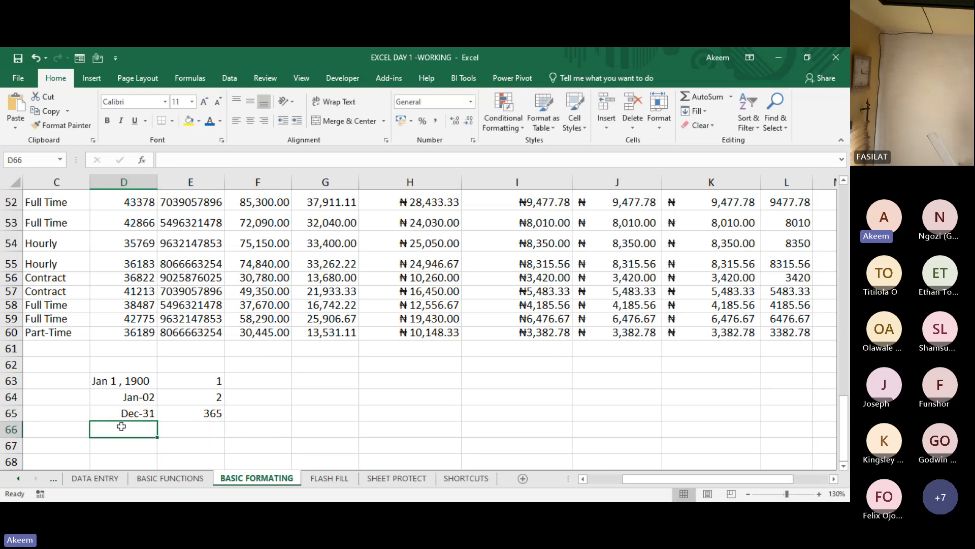
pyautogui.write('jan1')
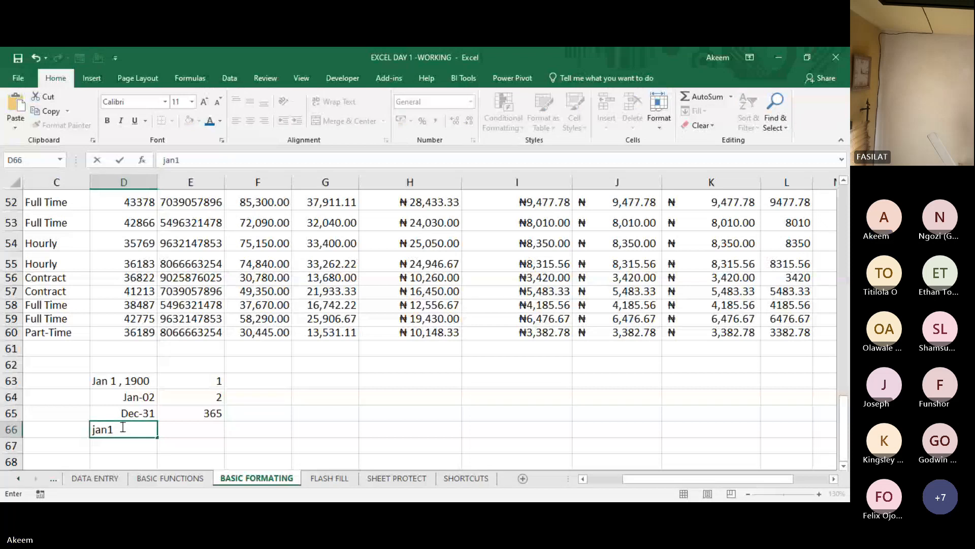
pyautogui.write(' 1902')
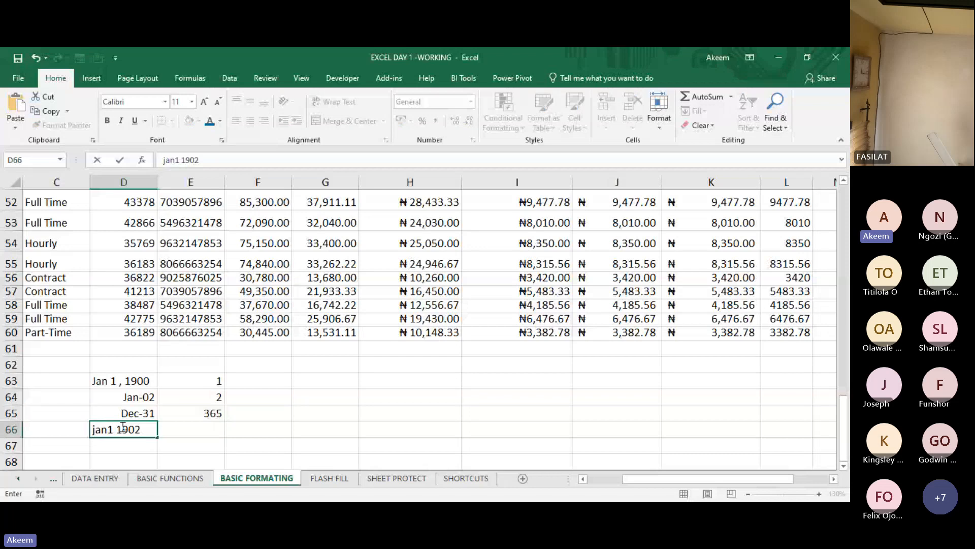
pyautogui.press('BackSpace')
pyautogui.write('1')
pyautogui.click(191, 427)
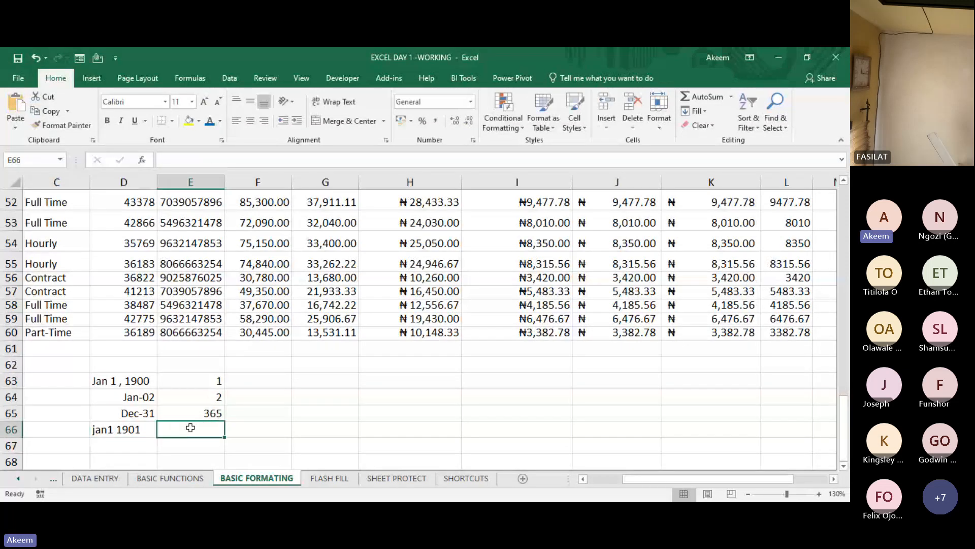
pyautogui.write('367')
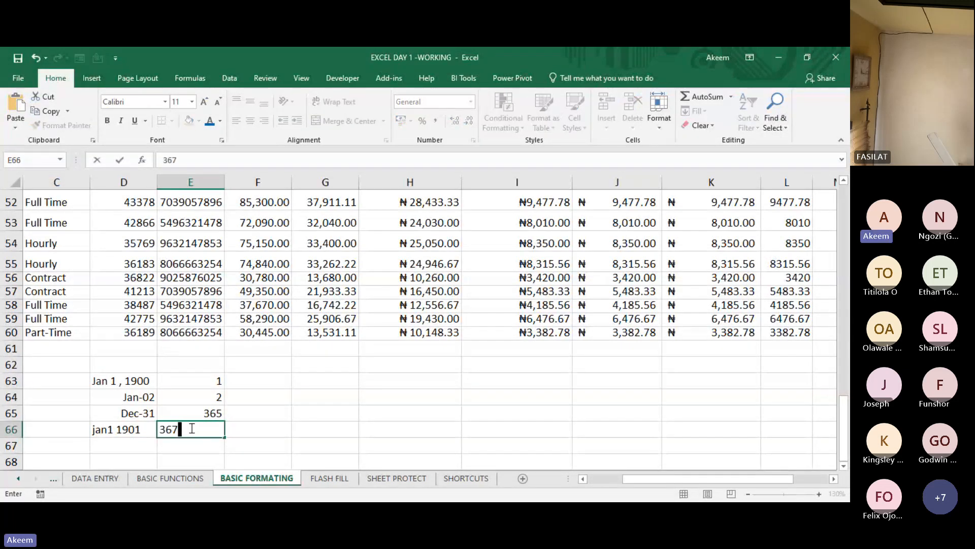
pyautogui.press('Return')
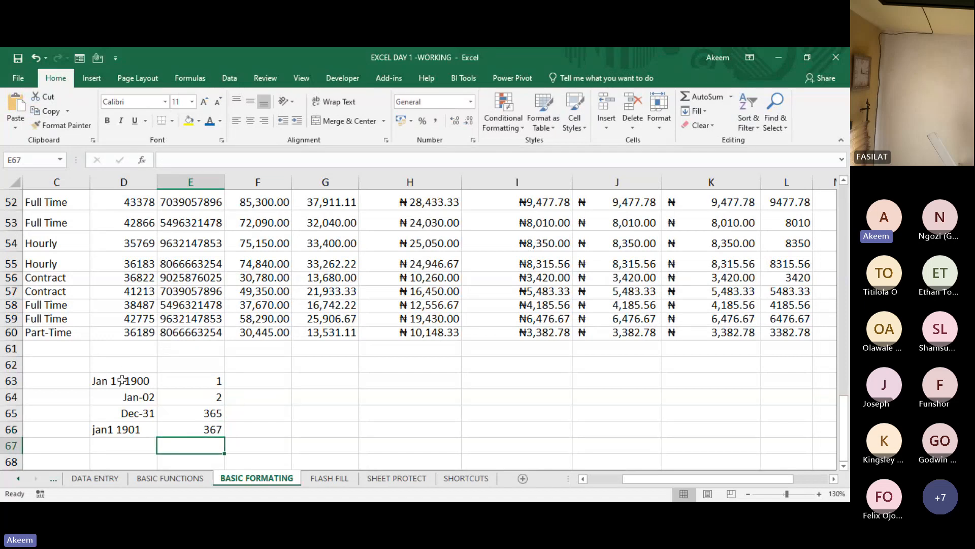
# - Compare the last hire date number in D60 with the Jan 1 , 1900 starting date in D63
pyautogui.moveTo(123, 380); pyautogui.dragTo(202, 383)
pyautogui.click(138, 332)
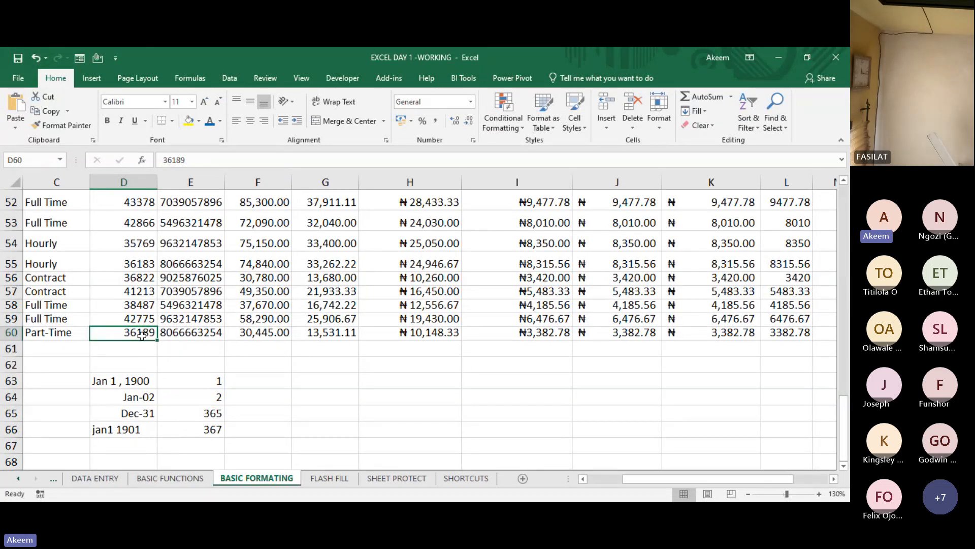
pyautogui.click(116, 379)
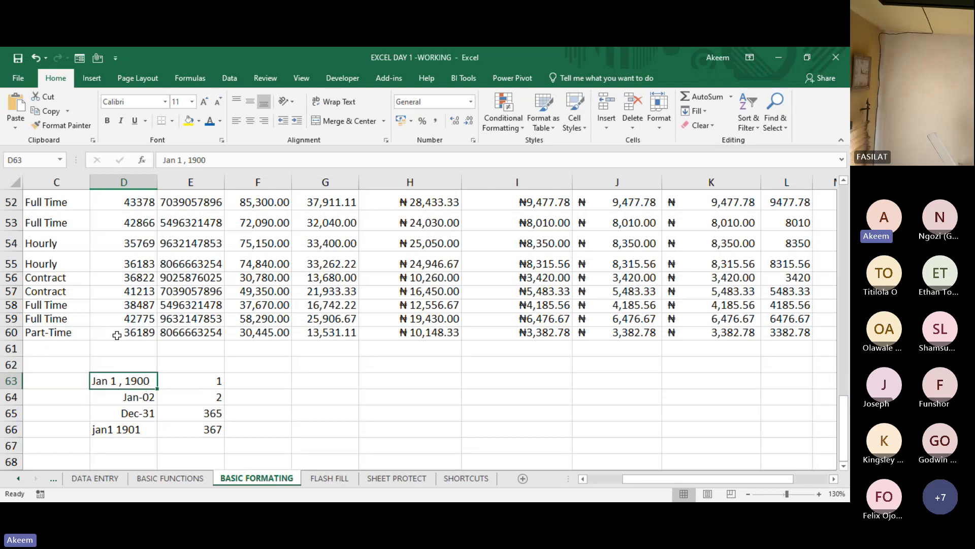
pyautogui.click(135, 334)
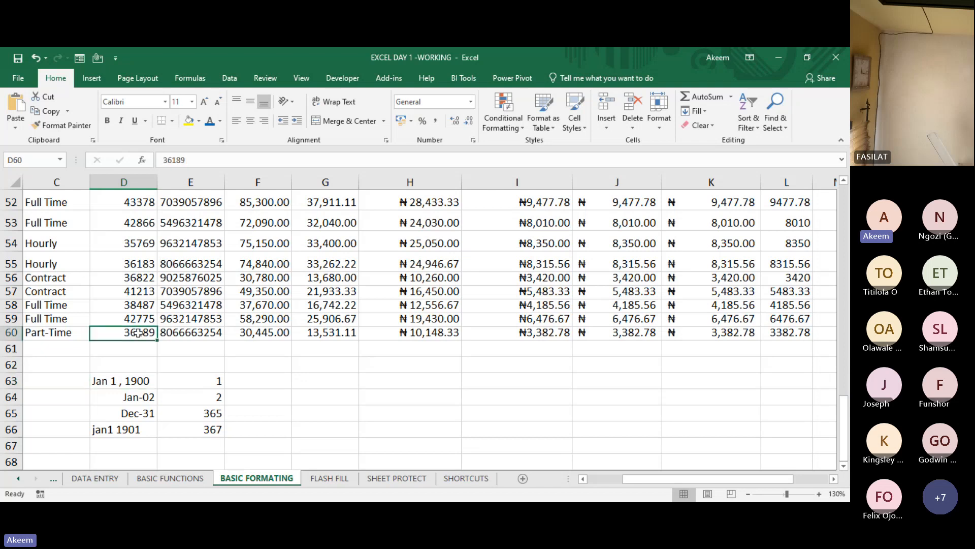
pyautogui.click(133, 381)
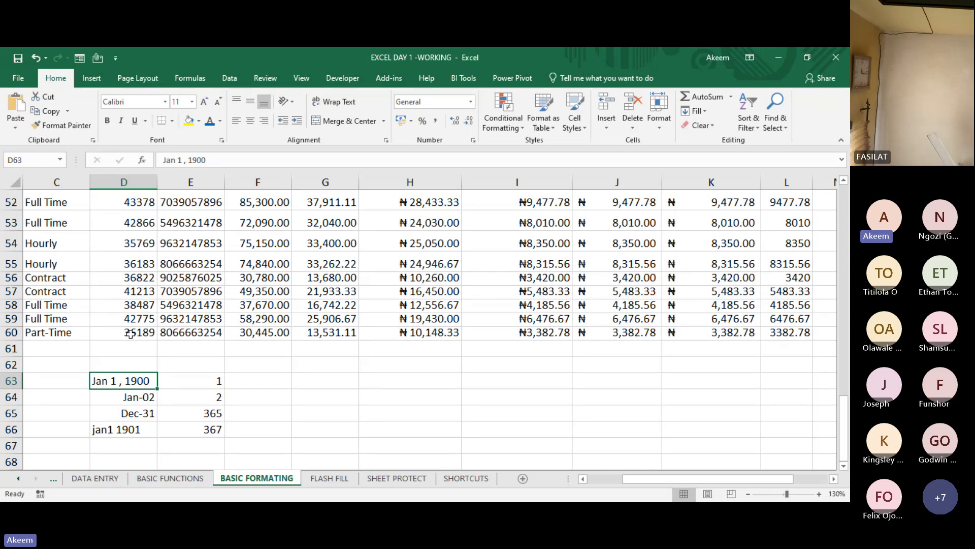
# - Enter the date 03/09/2023 in D69, below the serial number examples, and convert it to General format
pyautogui.press('Down')
pyautogui.press('Down')
pyautogui.press('Down')
pyautogui.press('Down')
pyautogui.press('Down')
pyautogui.press('Down')
pyautogui.press('Down')
pyautogui.press('Down')
pyautogui.press('Down')
pyautogui.press('Down')
pyautogui.press('Down')
pyautogui.press('Down')
pyautogui.press('Down')
pyautogui.press('Down')
pyautogui.press('Down')
pyautogui.press('Down')
pyautogui.press('Down')
pyautogui.press('Down')
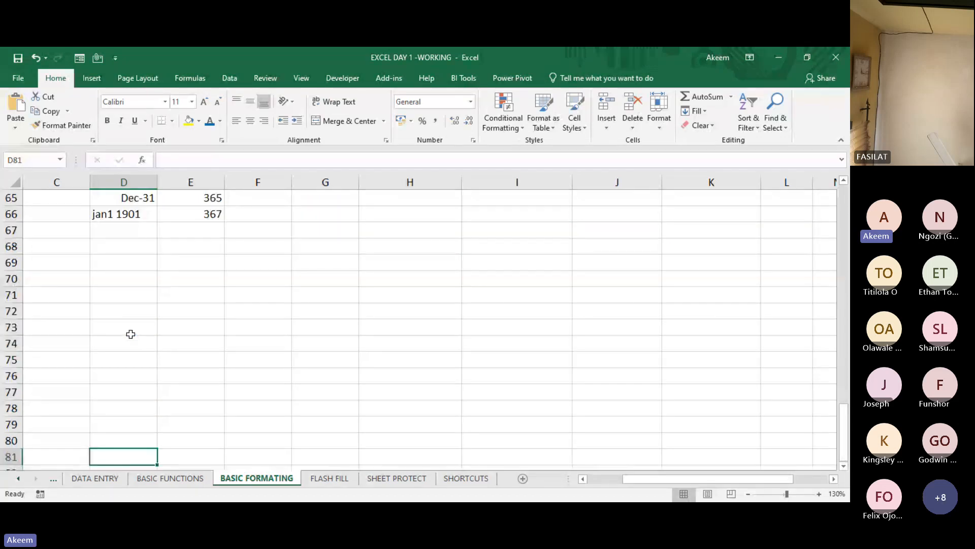
pyautogui.click(127, 259)
pyautogui.write('03/09/2023')
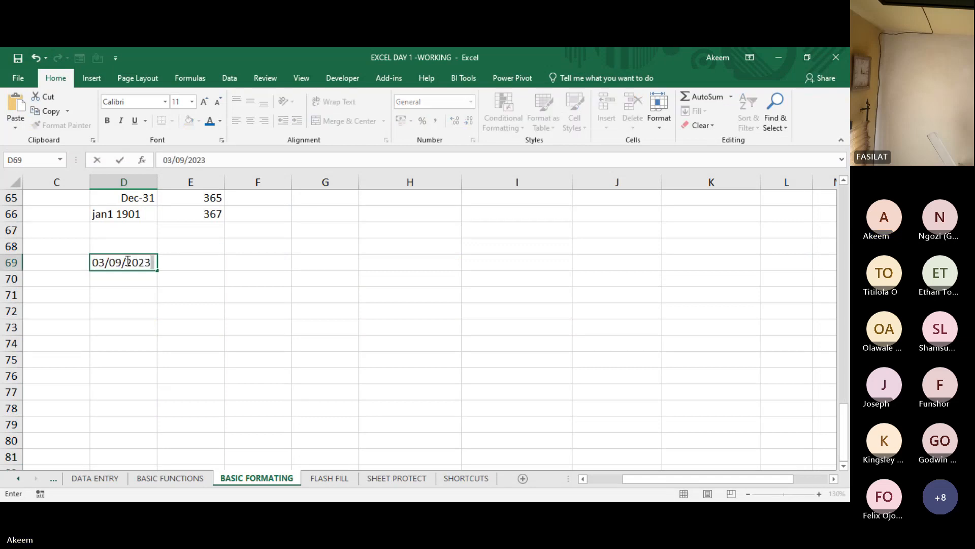
pyautogui.click(327, 297)
pyautogui.click(128, 262)
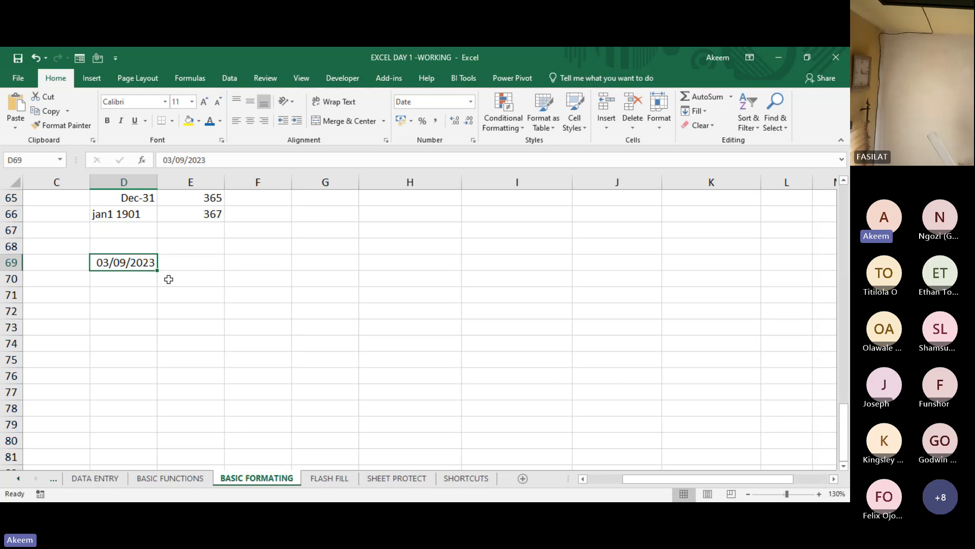
pyautogui.hotkey('ctrl', 'shift', '`')
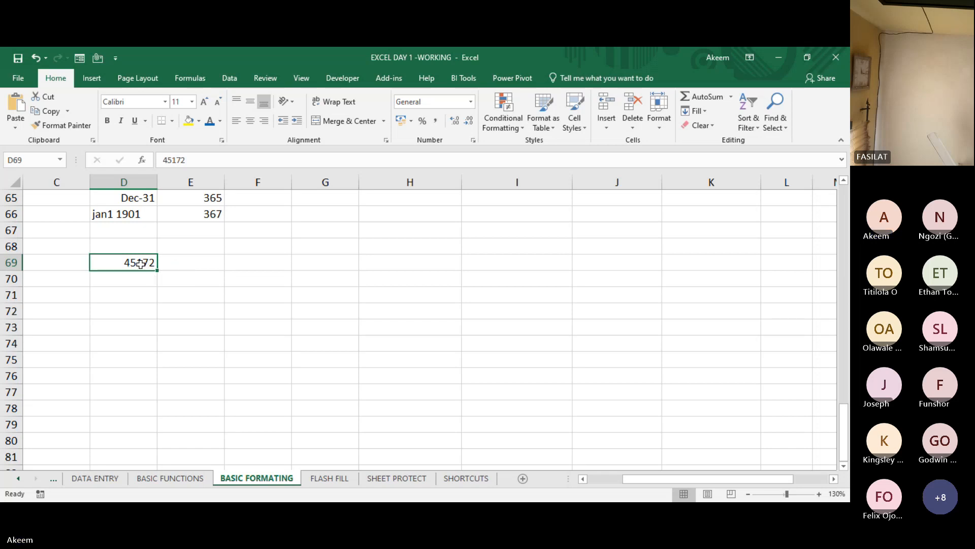
# - Compare the serial number in D69 with the Jan 1 , 1900 starting date in D63
pyautogui.press('Up')
pyautogui.press('Up')
pyautogui.press('Up')
pyautogui.press('Up')
pyautogui.press('Up')
pyautogui.press('Up')
pyautogui.press('Up')
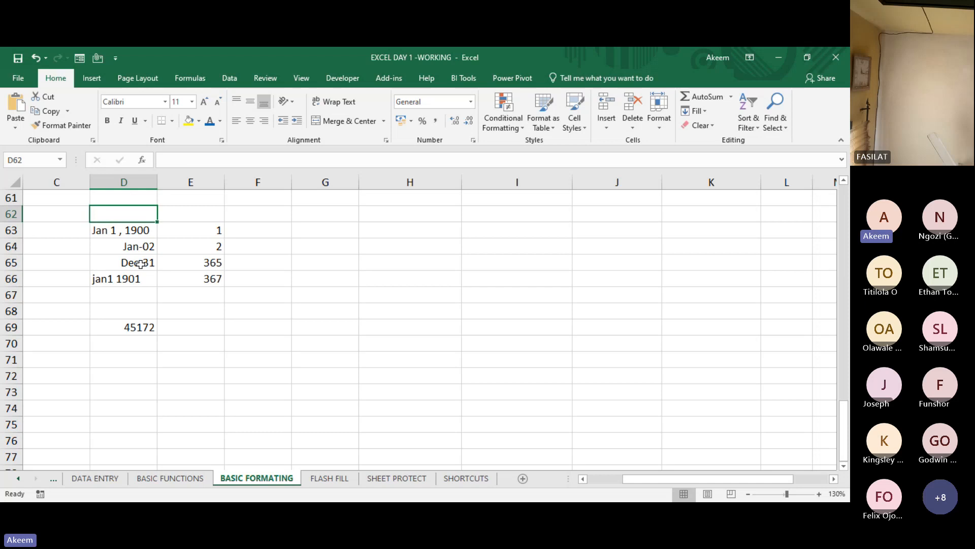
pyautogui.press('Down')
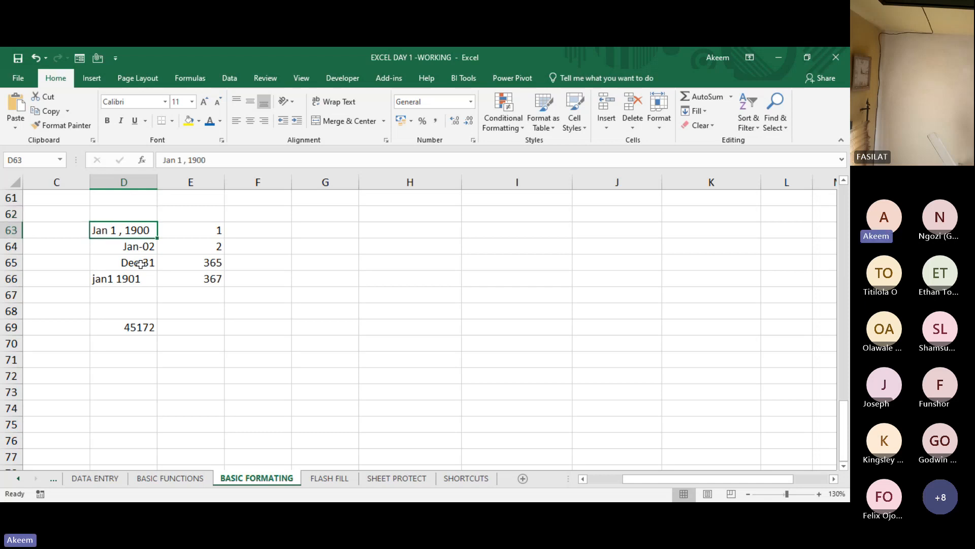
pyautogui.press('Up')
pyautogui.press('Up')
pyautogui.press('Up')
pyautogui.press('Up')
pyautogui.press('Up')
pyautogui.press('Up')
pyautogui.press('Up')
pyautogui.press('Up')
pyautogui.press('Up')
pyautogui.press('Up')
pyautogui.press('Up')
pyautogui.press('Up')
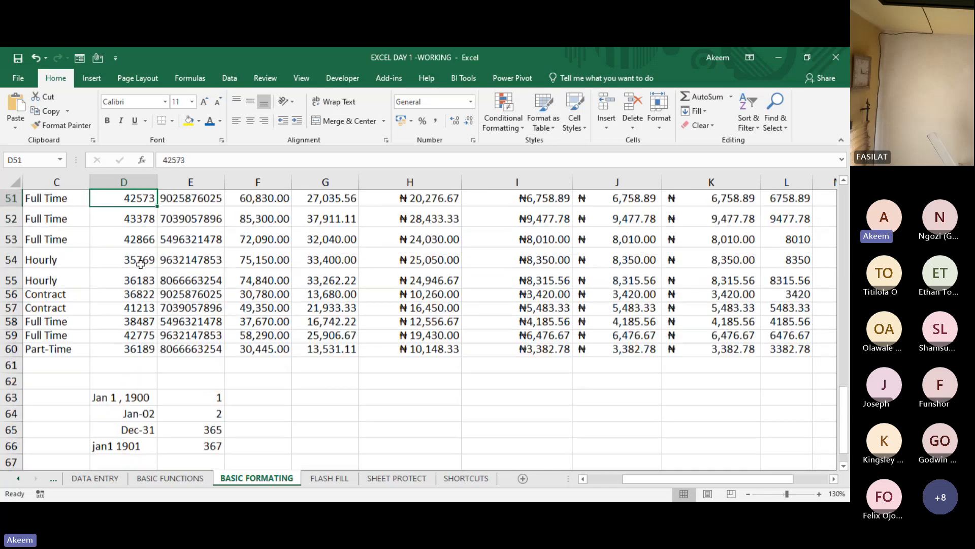
pyautogui.press('Up')
pyautogui.press('Up')
pyautogui.press('Up')
pyautogui.press('Up')
pyautogui.press('Up')
pyautogui.press('Up')
pyautogui.press('Up')
pyautogui.press('Up')
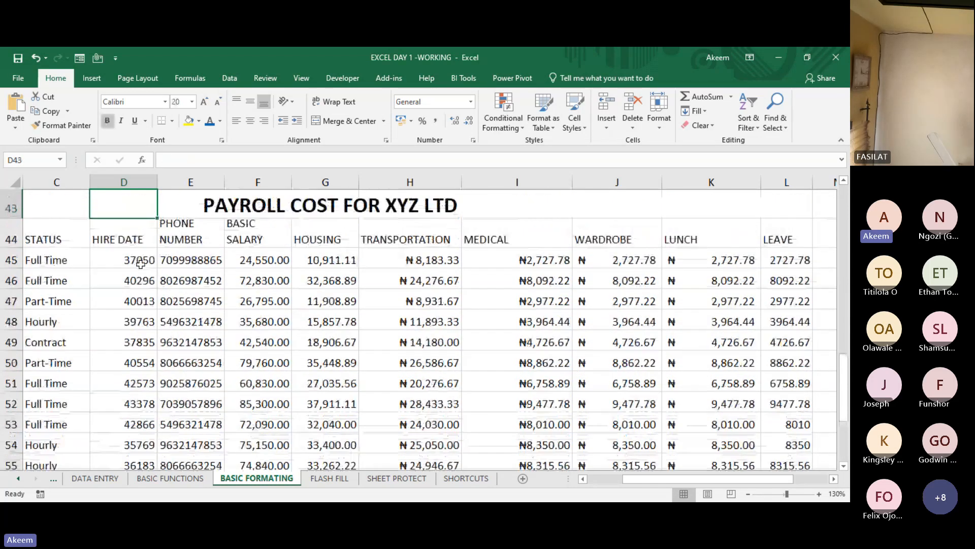
pyautogui.click(141, 264)
pyautogui.hotkey('ctrl', 'shift', 'Down')
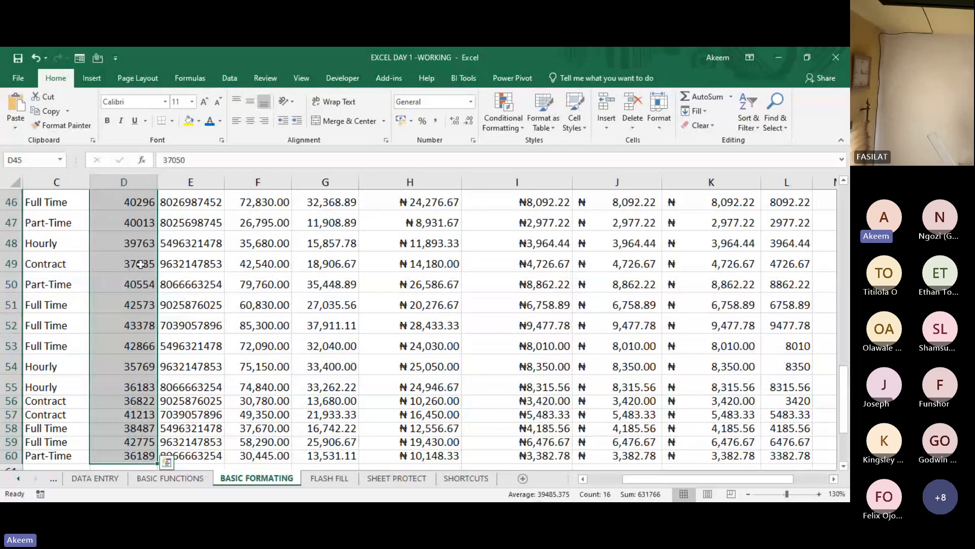
pyautogui.hotkey('ctrl', '1')
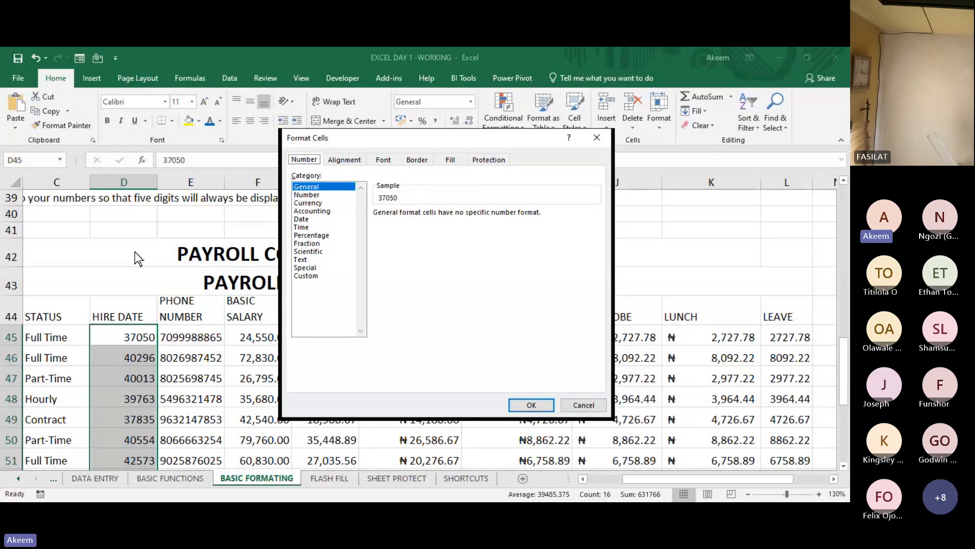
pyautogui.click(600, 142)
# - Select the hire dates D45:D60 and show the range selection shortcut's modifiers on the On-Screen Keyboard
pyautogui.click(136, 341)
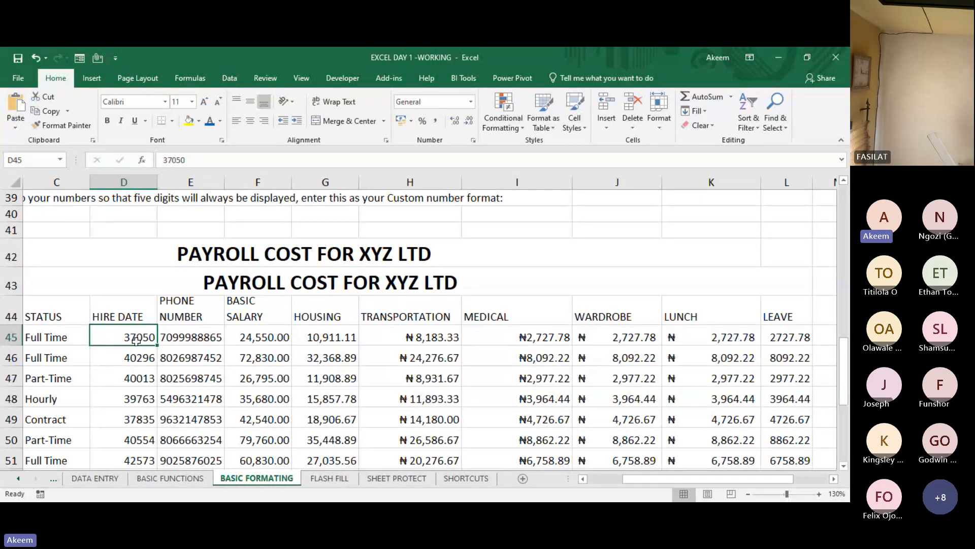
pyautogui.hotkey('ctrl', 'shift', 'Down')
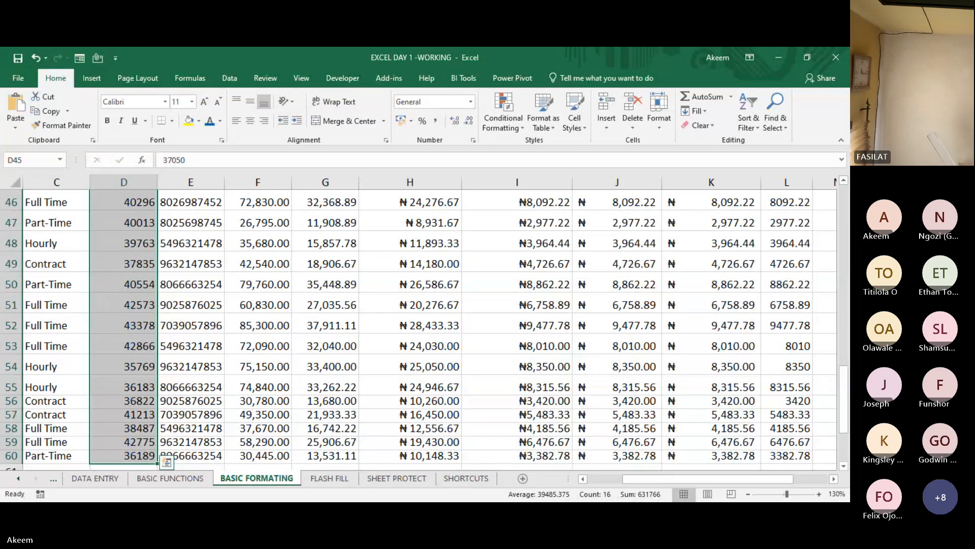
pyautogui.hotkey('alt', 'Tab')
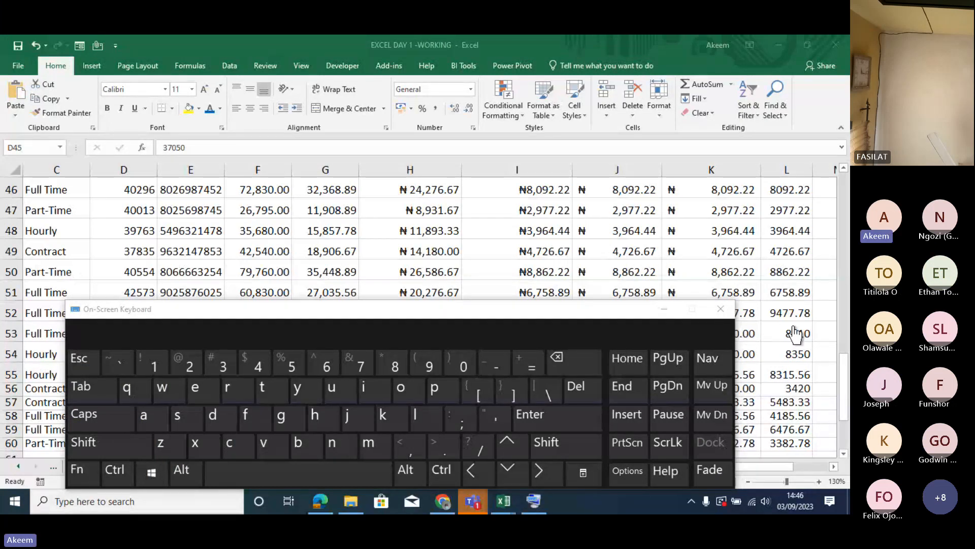
pyautogui.hotkey('ctrl', 'space')
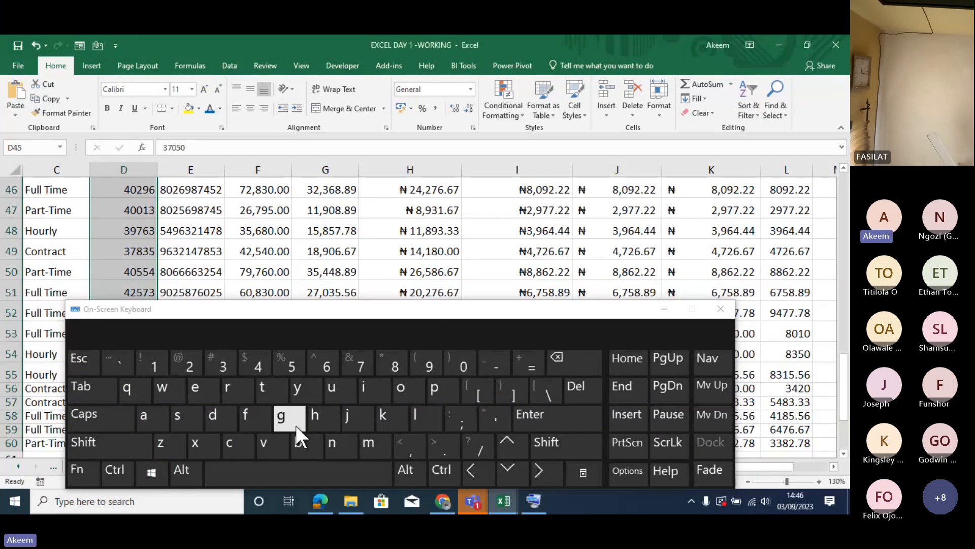
pyautogui.click(113, 469)
pyautogui.click(90, 444)
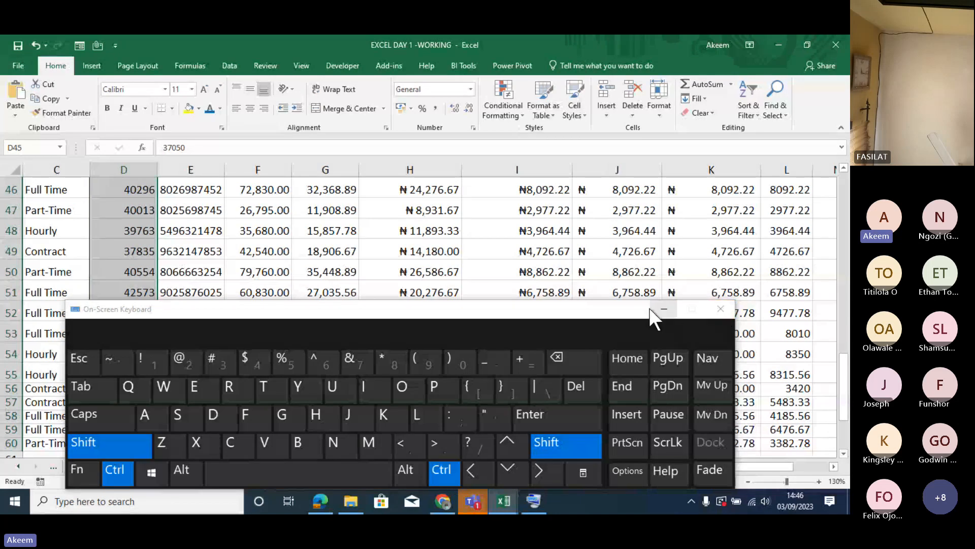
pyautogui.click(664, 309)
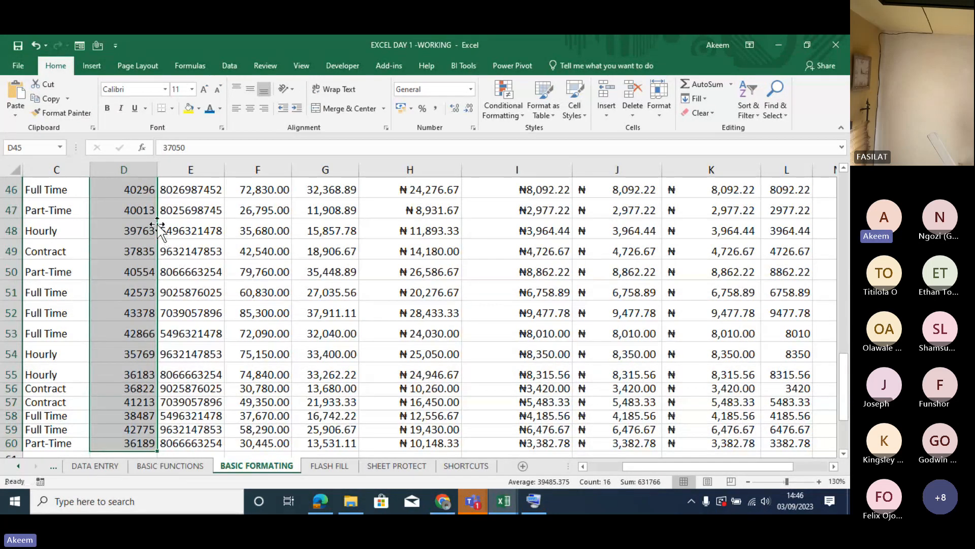
# - Go back to the first hire date in D45 and extend the selection to D60 using the On-Screen Keyboard
pyautogui.click(108, 201)
pyautogui.press('Up')
pyautogui.press('Up')
pyautogui.press('Up')
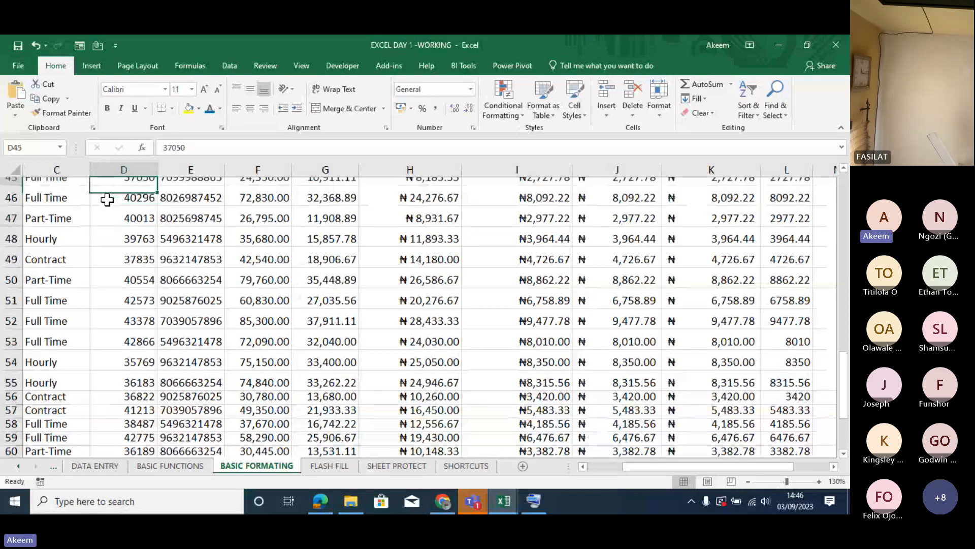
pyautogui.press('Down')
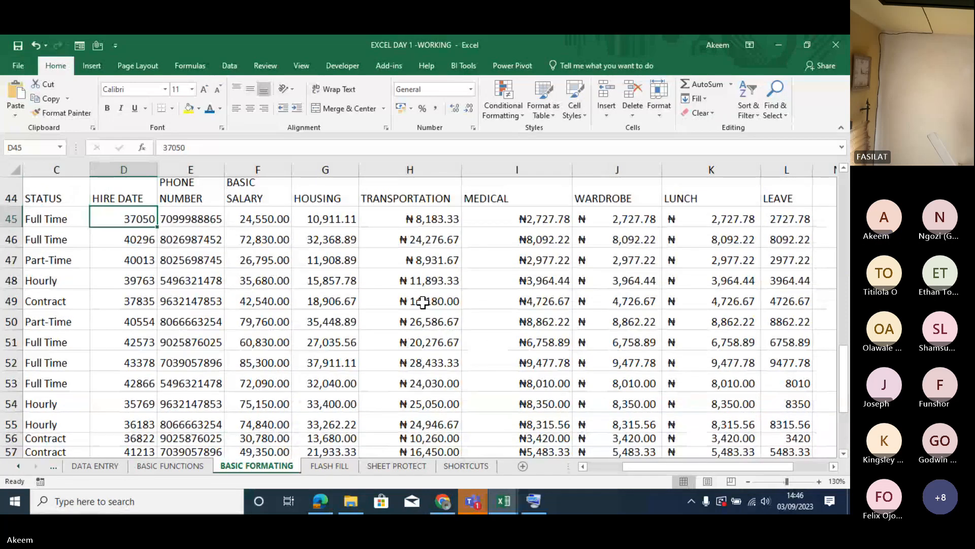
pyautogui.click(533, 501)
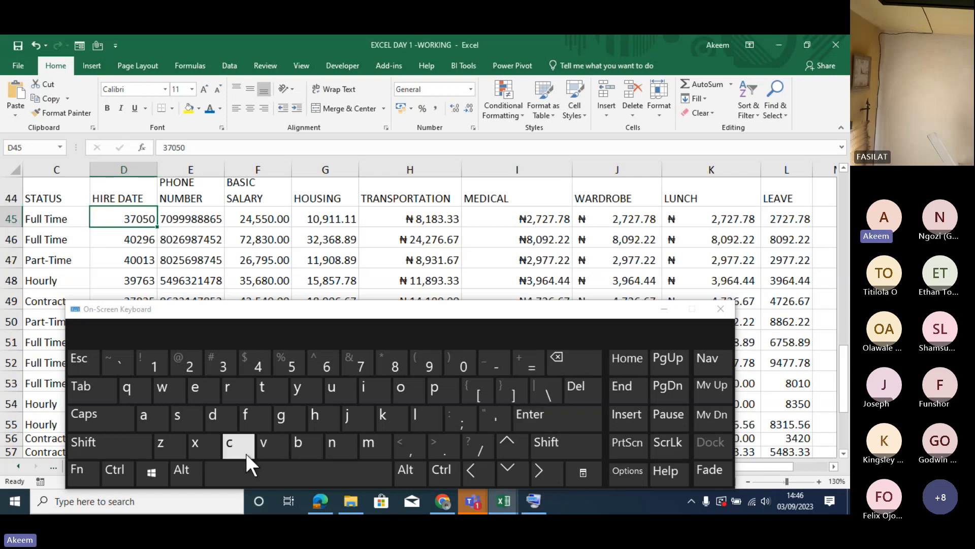
pyautogui.click(116, 475)
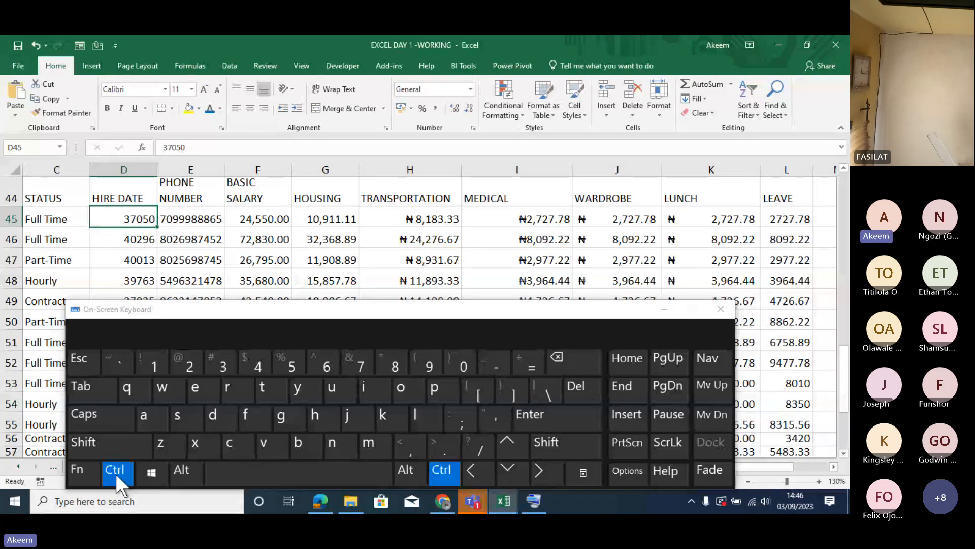
pyautogui.click(102, 443)
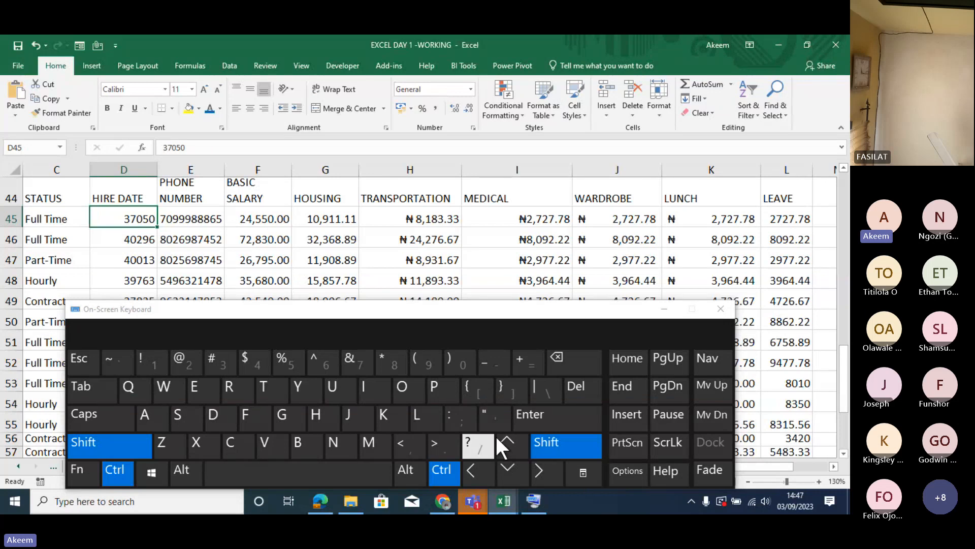
pyautogui.click(512, 467)
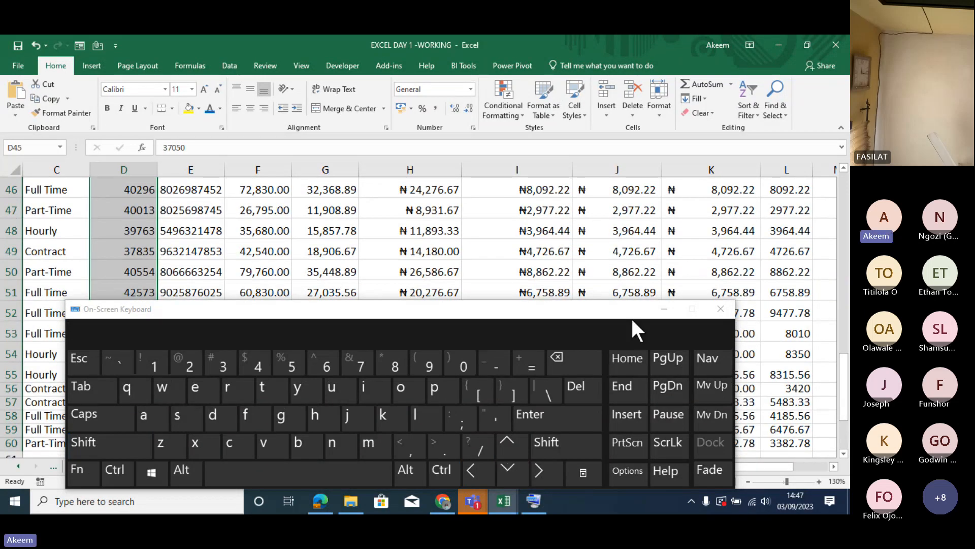
pyautogui.click(664, 309)
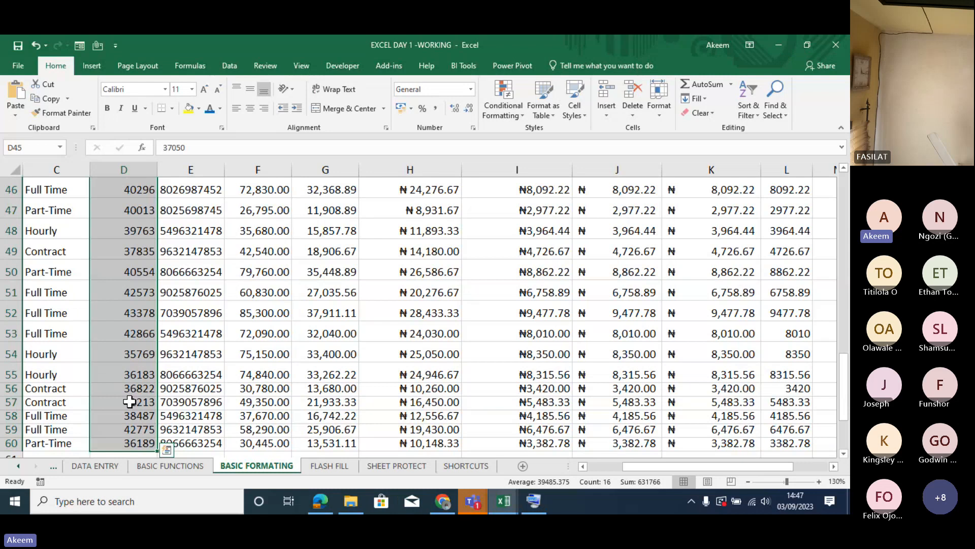
# - Go back up the HIRE DATE column to its first date in D45
pyautogui.click(123, 374)
pyautogui.press('Up')
pyautogui.press('Up')
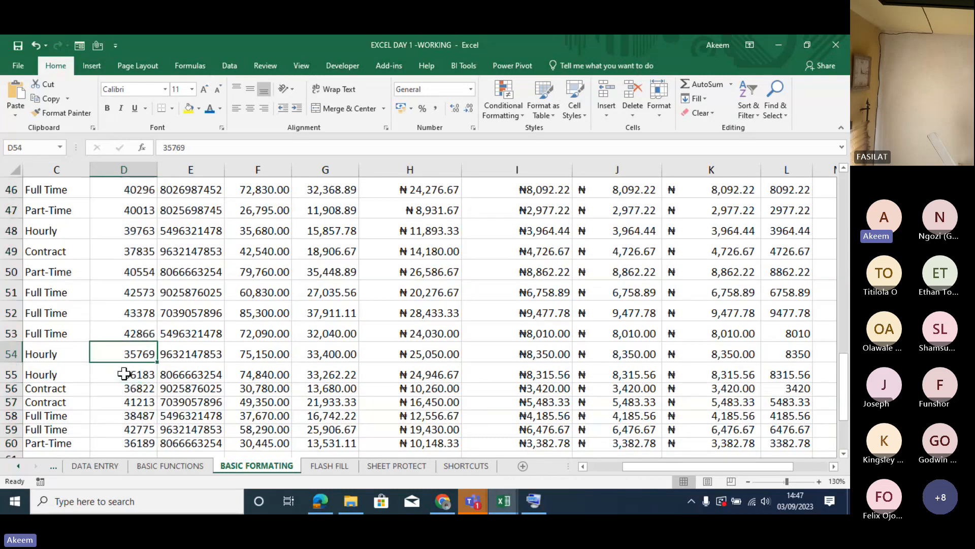
pyautogui.press('Up')
pyautogui.press('Up')
pyautogui.press('Up')
pyautogui.press('Up')
pyautogui.press('Up')
pyautogui.press('Up')
pyautogui.press('Up')
pyautogui.press('Up')
pyautogui.press('Up')
pyautogui.press('Up')
pyautogui.press('Up')
pyautogui.press('Down')
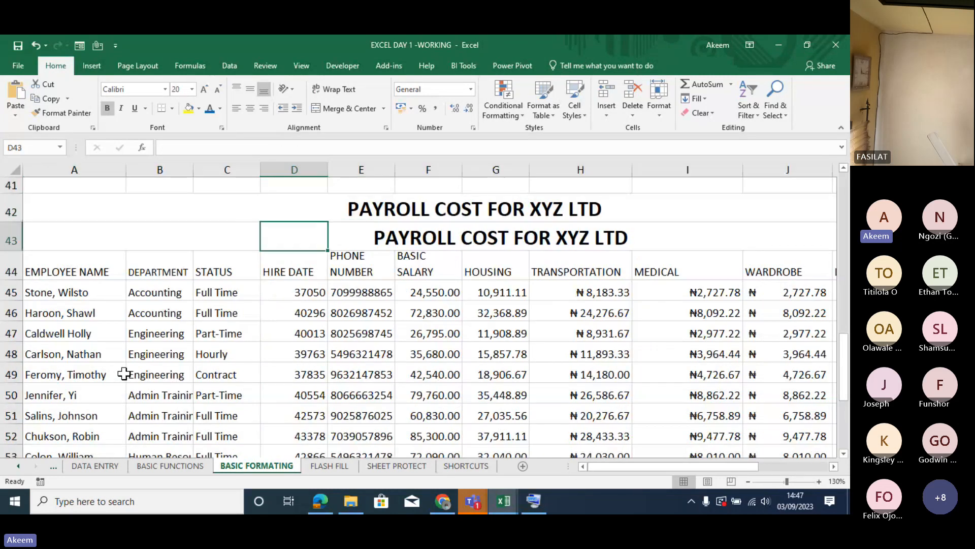
pyautogui.press('Down')
pyautogui.press('Down')
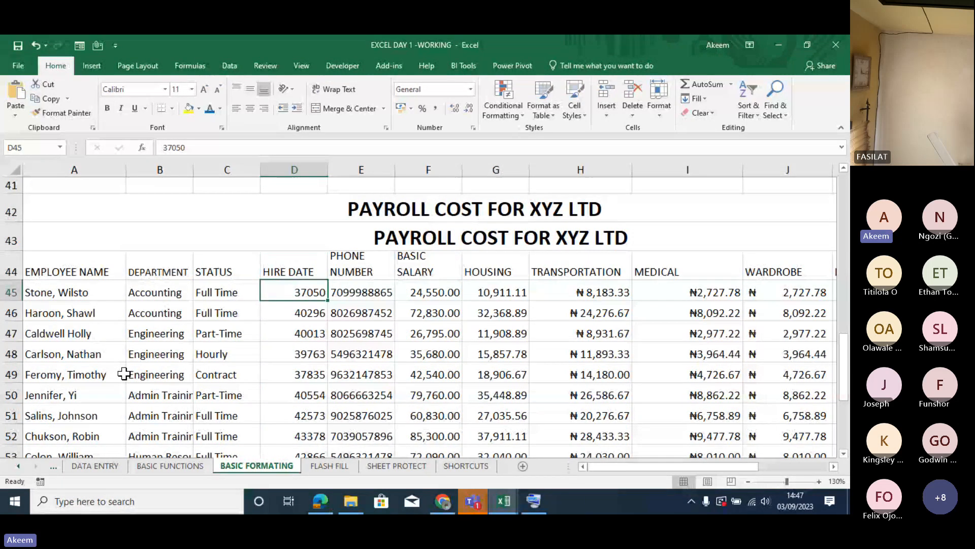
# - Select all the hire dates from D45 to D60
pyautogui.hotkey('shift', 'Down')
pyautogui.hotkey('shift', 'Down')
pyautogui.hotkey('shift', 'Down')
pyautogui.hotkey('shift', 'Down')
pyautogui.hotkey('shift', 'Down')
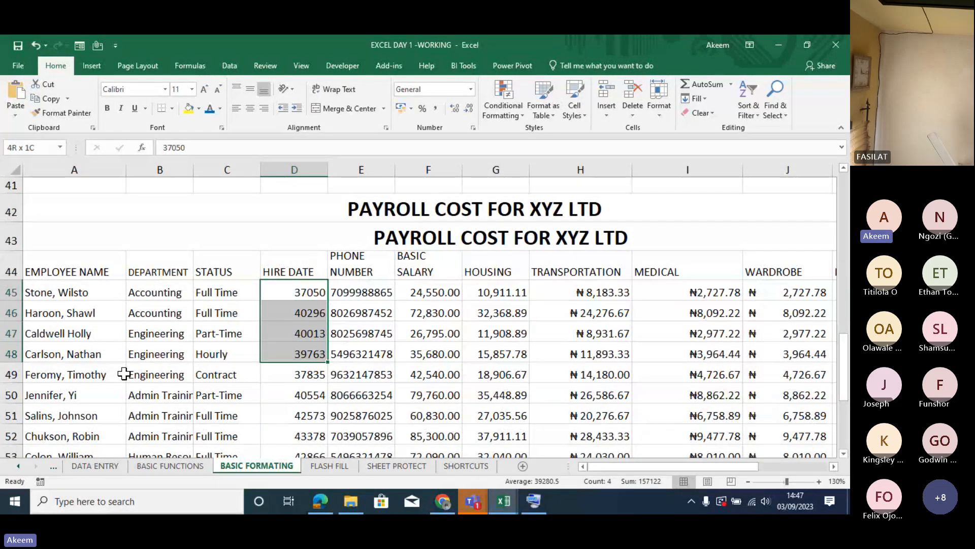
pyautogui.hotkey('shift', 'Down')
pyautogui.hotkey('shift', 'Down')
pyautogui.hotkey('shift', 'Down')
pyautogui.hotkey('shift', 'Down')
pyautogui.hotkey('shift', 'Down')
pyautogui.hotkey('shift', 'Down')
pyautogui.hotkey('shift', 'Down')
pyautogui.hotkey('shift', 'Down')
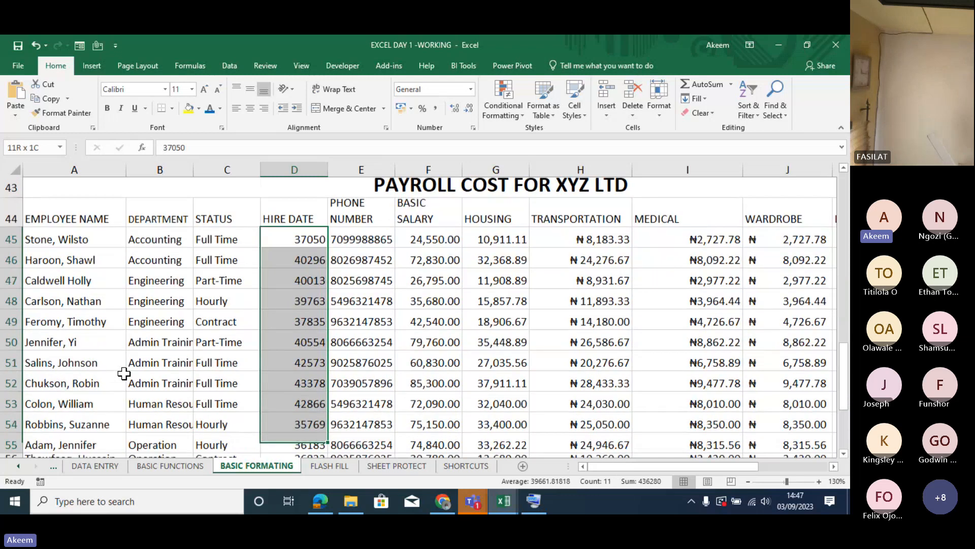
pyautogui.hotkey('shift', 'Down')
pyautogui.scroll(-1, 124, 374)
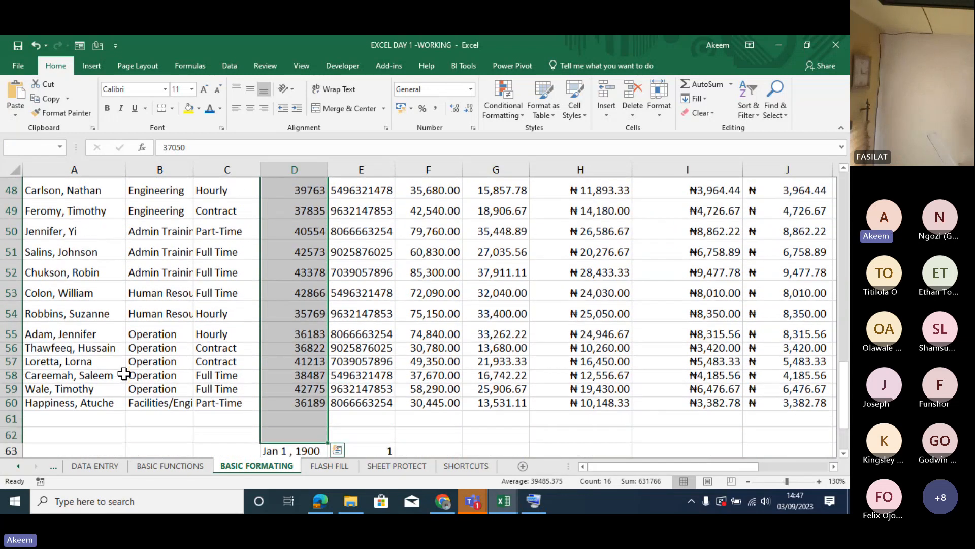
pyautogui.hotkey('shift', 'Down')
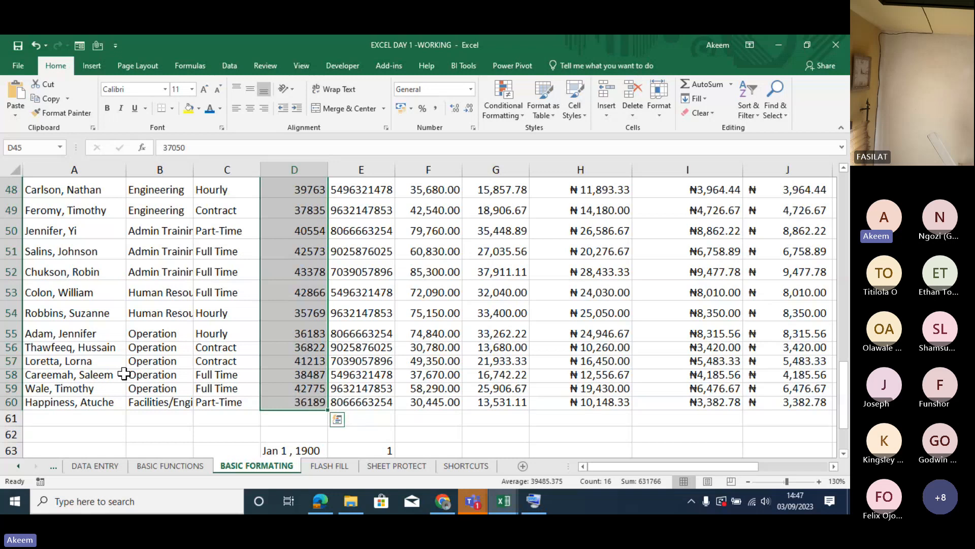
# - Shorten the hire date selection so it ends at D58 and extend it back to D60
pyautogui.hotkey('shift', 'Up')
pyautogui.hotkey('shift', 'Up')
pyautogui.hotkey('shift', 'Down')
pyautogui.hotkey('shift', 'Down')
pyautogui.hotkey('shift', 'Up')
pyautogui.hotkey('shift', 'Up')
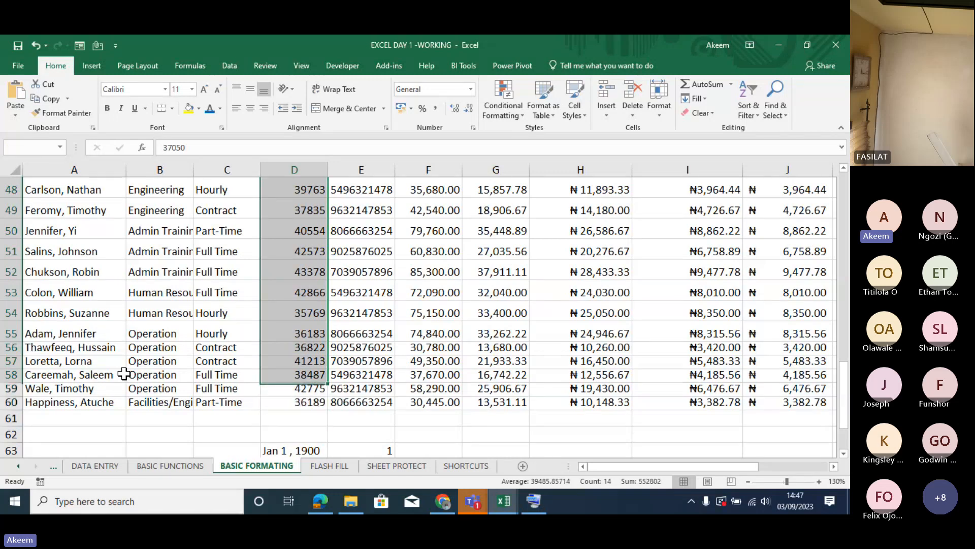
pyautogui.hotkey('shift', 'Down')
pyautogui.hotkey('shift', 'Down')
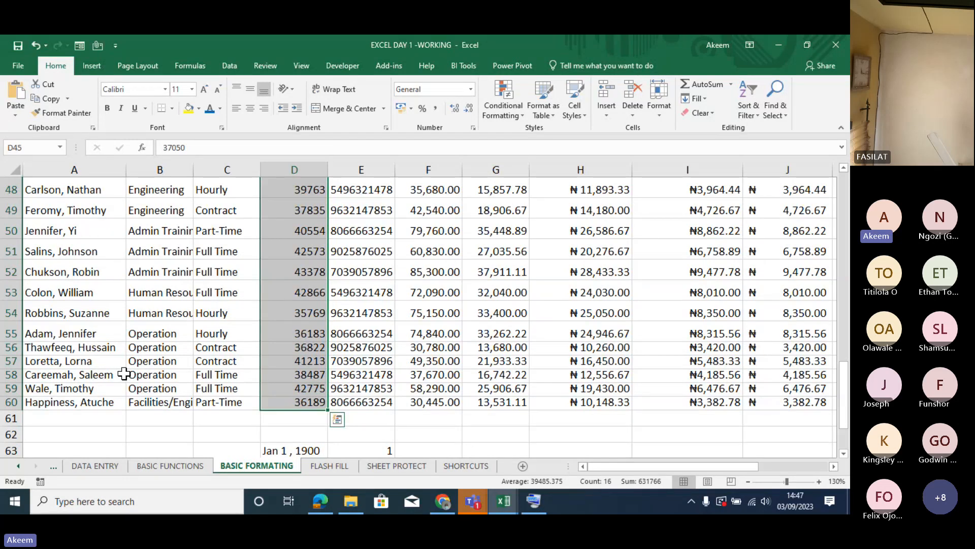
# - Open the cell format settings for the selected hire dates, choose the Date category and list the calendar types
pyautogui.scroll(3, 124, 374)
pyautogui.hotkey('ctrl', '1')
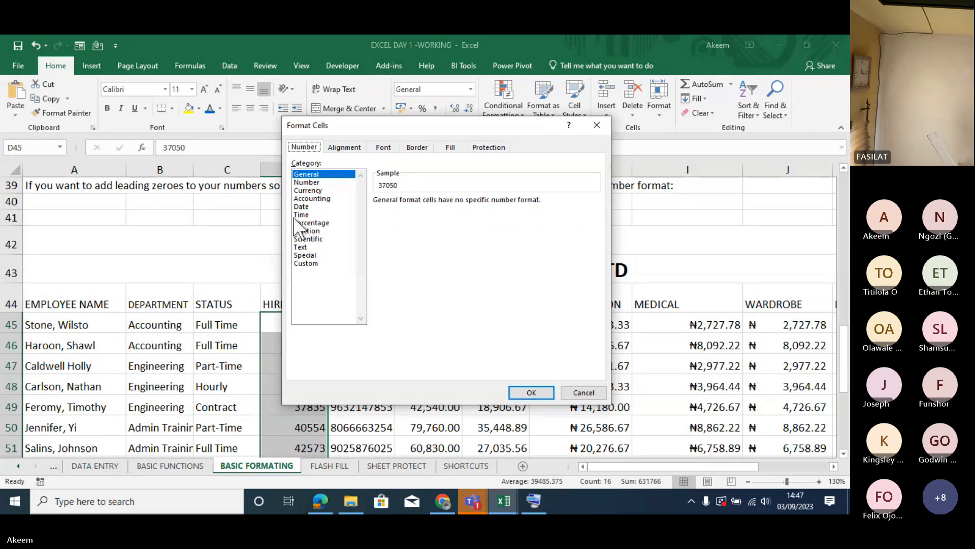
pyautogui.click(304, 207)
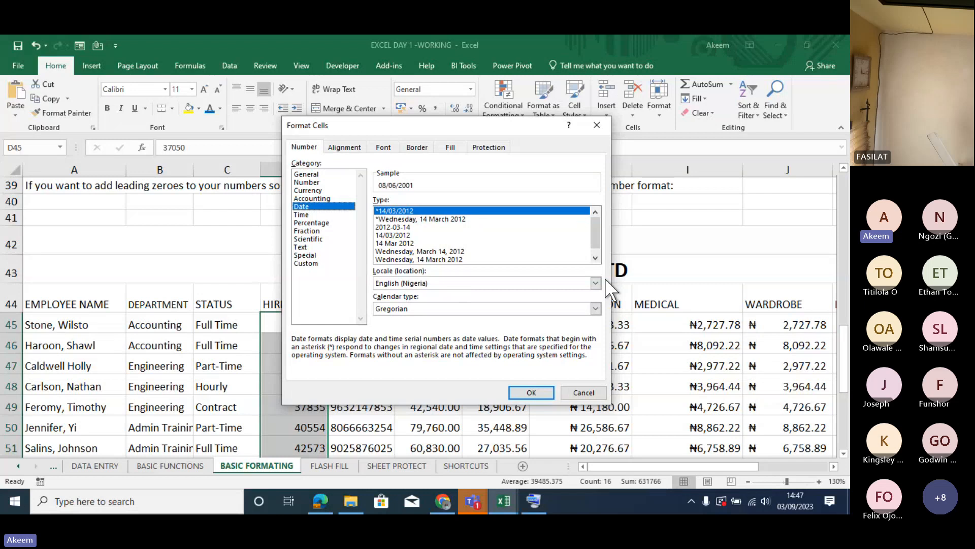
pyautogui.click(595, 307)
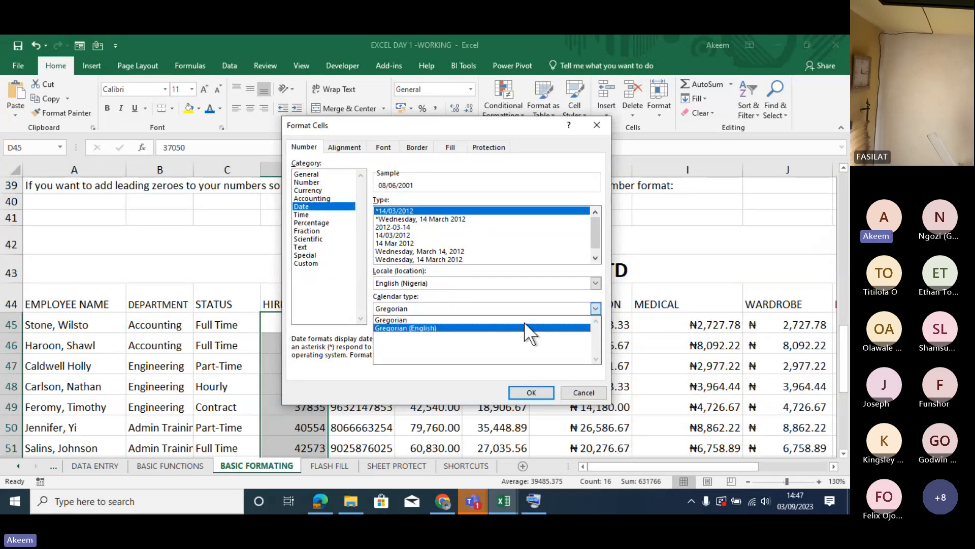
# - Switch the date locale to English (United States) and browse its date types
pyautogui.click(597, 283)
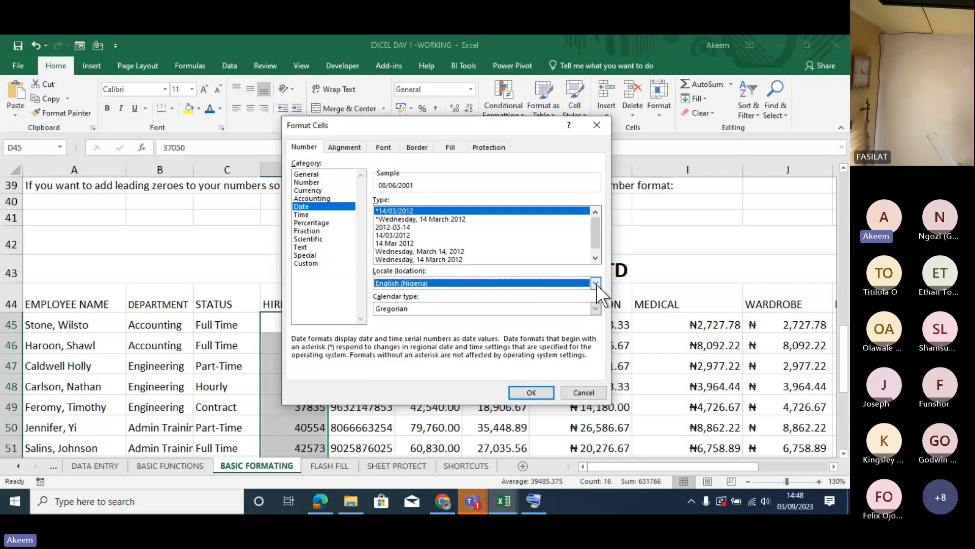
pyautogui.click(596, 283)
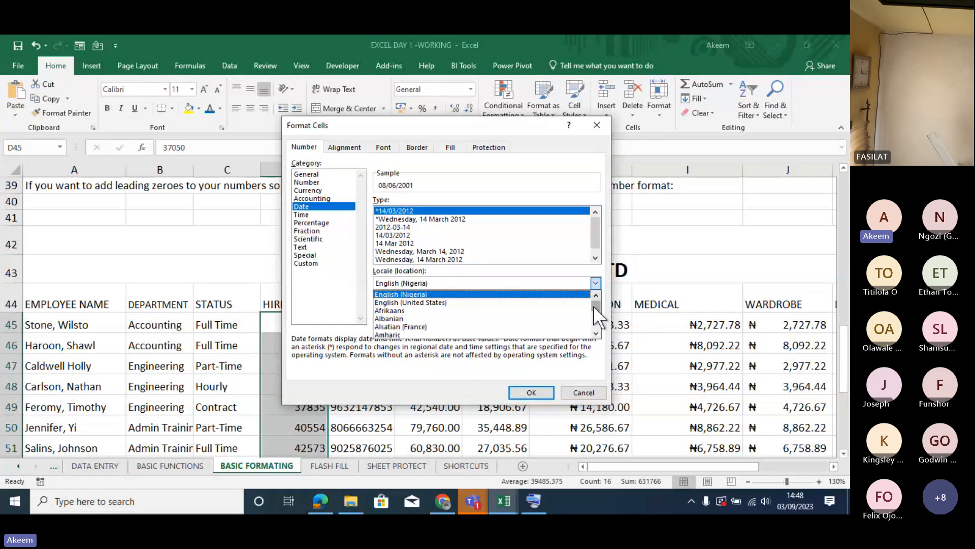
pyautogui.click(521, 302)
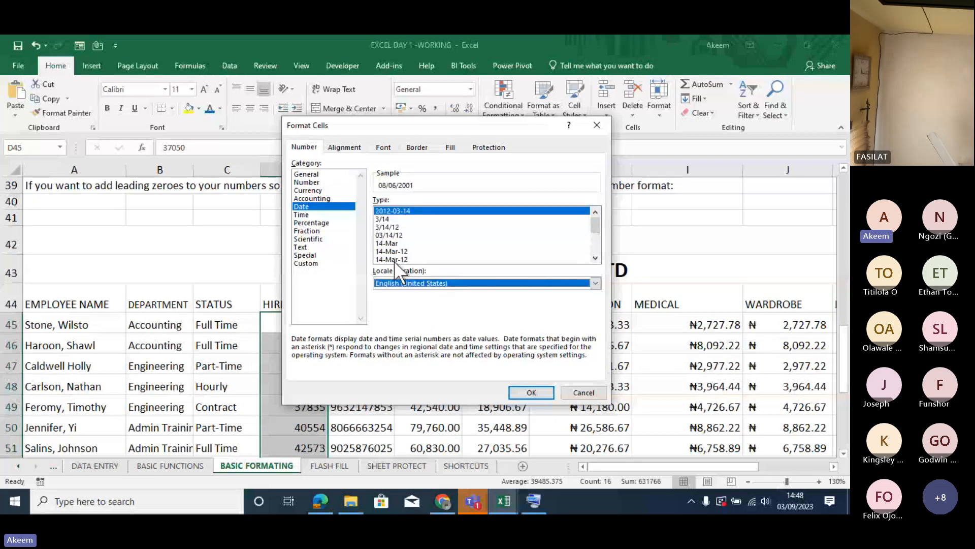
pyautogui.moveTo(596, 221); pyautogui.dragTo(598, 249)
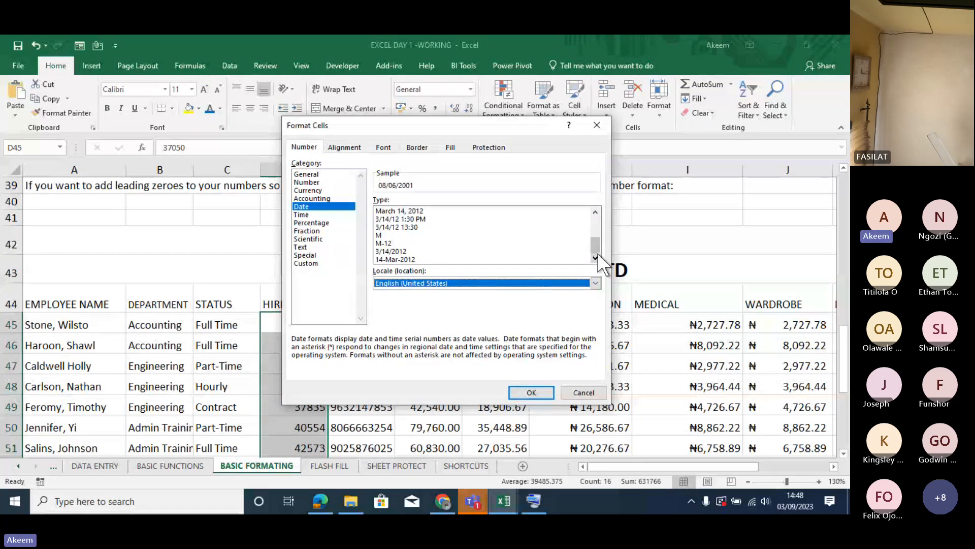
pyautogui.moveTo(595, 248); pyautogui.dragTo(595, 214)
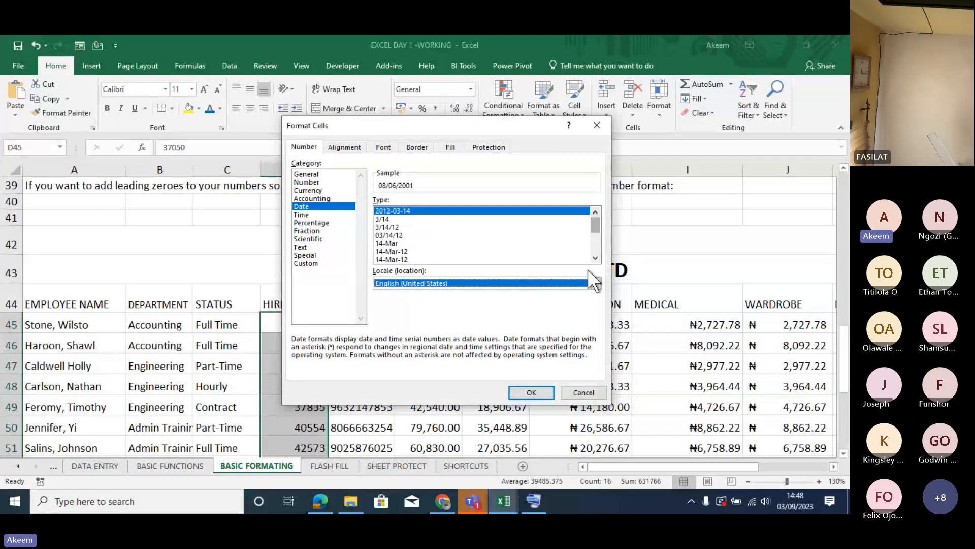
# - Set the locale back to English (Nigeria) and apply the 14/03/2012 date type to the hire dates
pyautogui.click(593, 283)
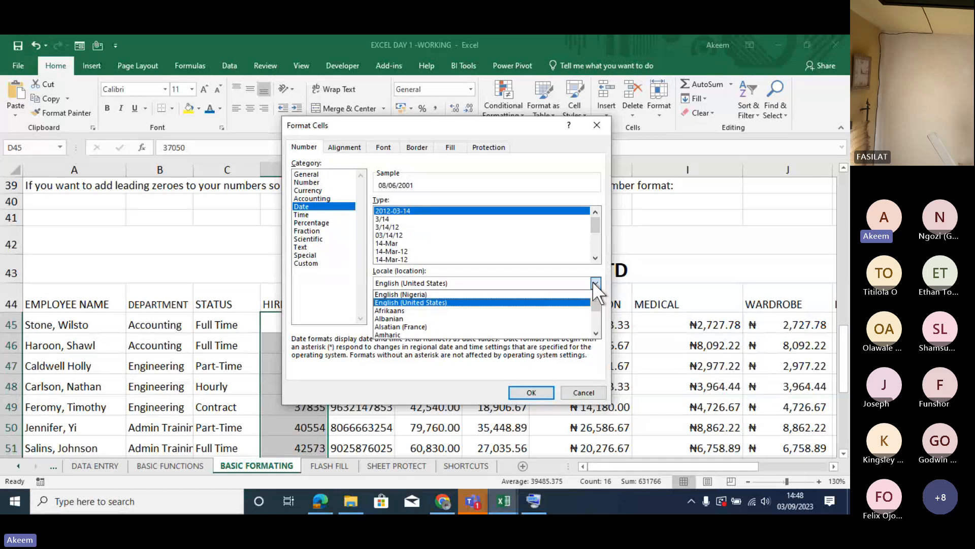
pyautogui.click(476, 294)
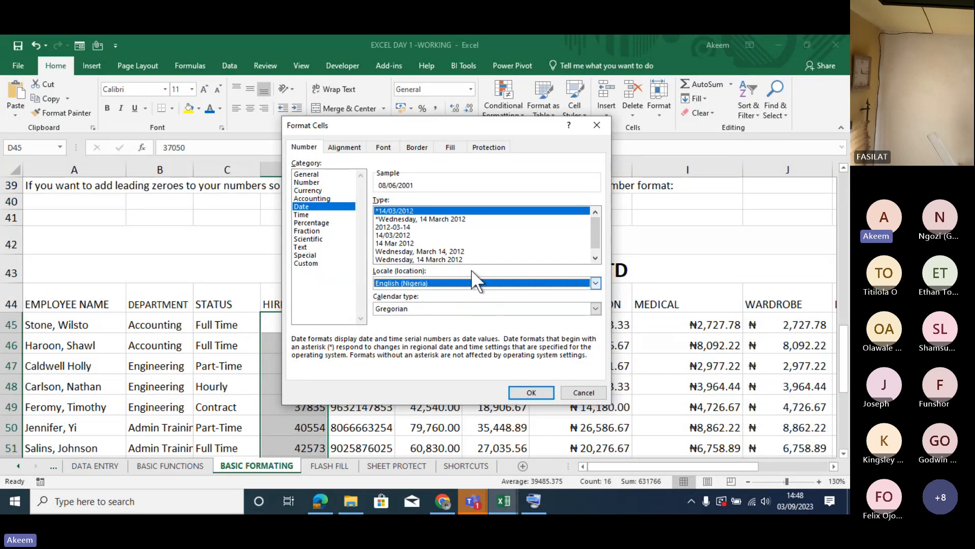
pyautogui.click(401, 235)
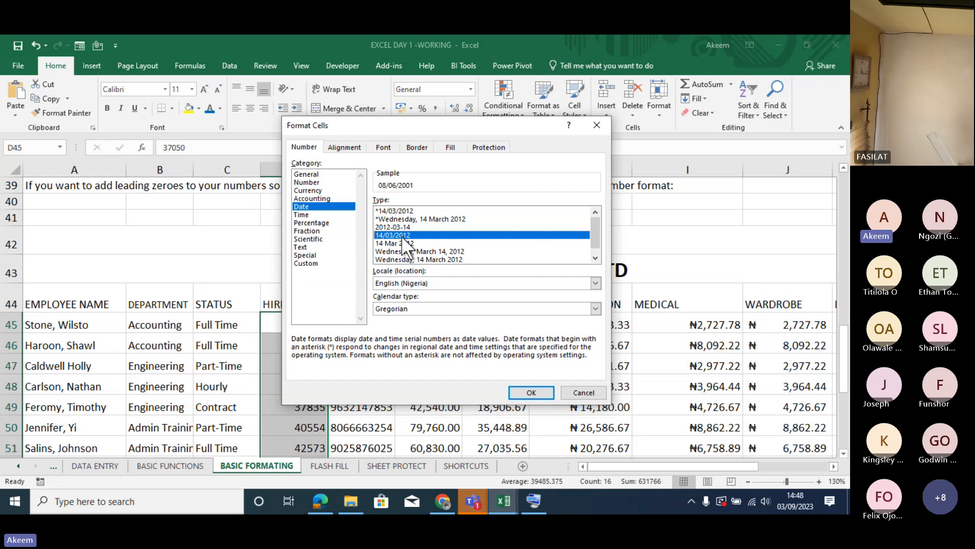
pyautogui.click(531, 392)
pyautogui.click(310, 361)
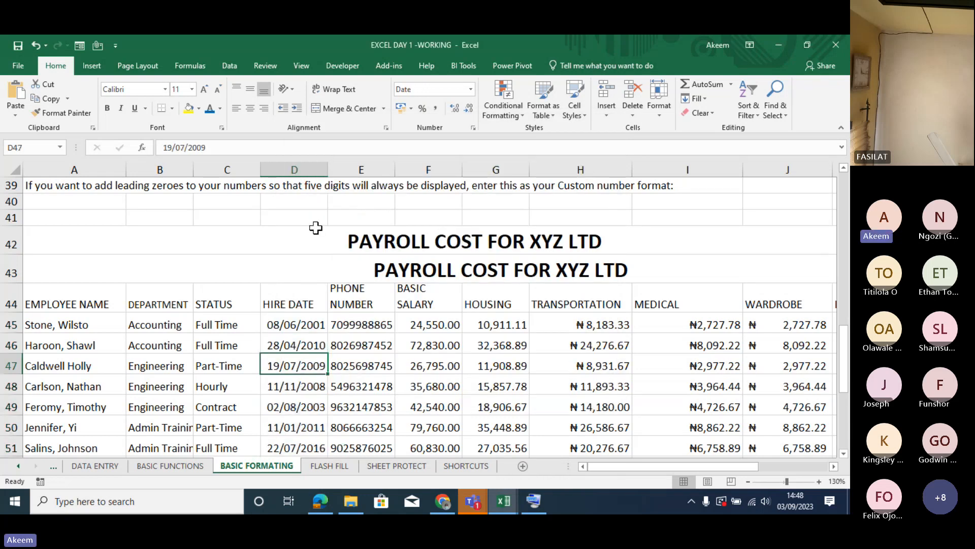
# - Select the formatted hire dates D45:D60 and widen column D slightly
pyautogui.click(317, 323)
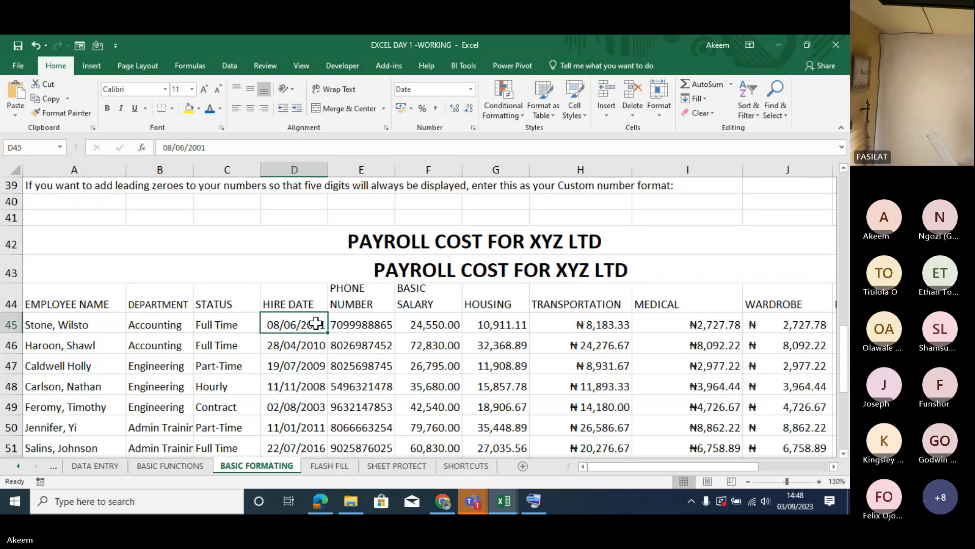
pyautogui.hotkey('shift', 'Down')
pyautogui.hotkey('shift', 'Down')
pyautogui.hotkey('shift', 'Down')
pyautogui.hotkey('shift', 'Down')
pyautogui.hotkey('shift', 'Down')
pyautogui.hotkey('shift', 'Down')
pyautogui.hotkey('shift', 'Down')
pyautogui.hotkey('shift', 'Down')
pyautogui.hotkey('shift', 'Down')
pyautogui.hotkey('shift', 'Down')
pyautogui.hotkey('shift', 'Down')
pyautogui.hotkey('shift', 'Down')
pyautogui.hotkey('shift', 'Down')
pyautogui.hotkey('shift', 'Down')
pyautogui.hotkey('shift', 'Down')
pyautogui.hotkey('shift', 'Down')
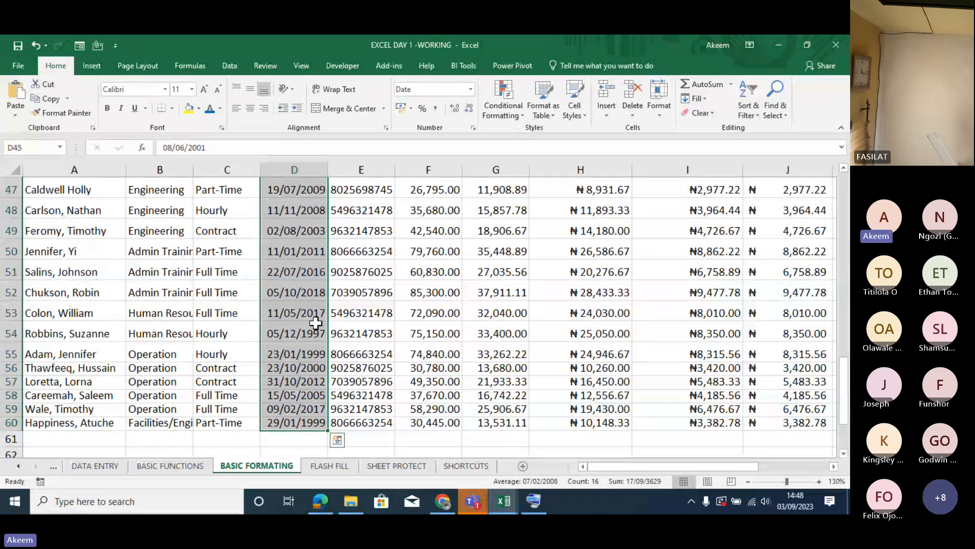
pyautogui.moveTo(327, 165); pyautogui.dragTo(344, 166)
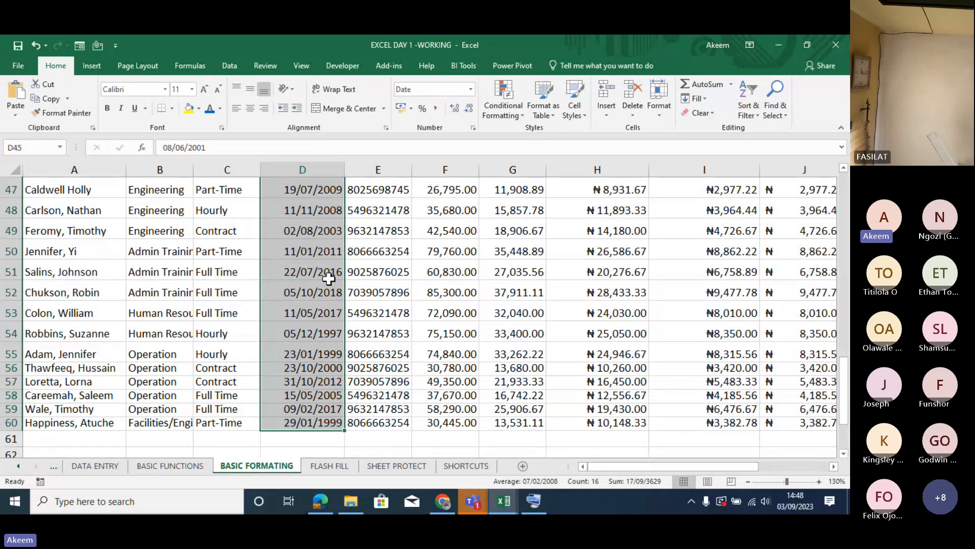
# - Undo the widening of column D and the date formatting of the hire dates
pyautogui.press('Up')
pyautogui.press('Down')
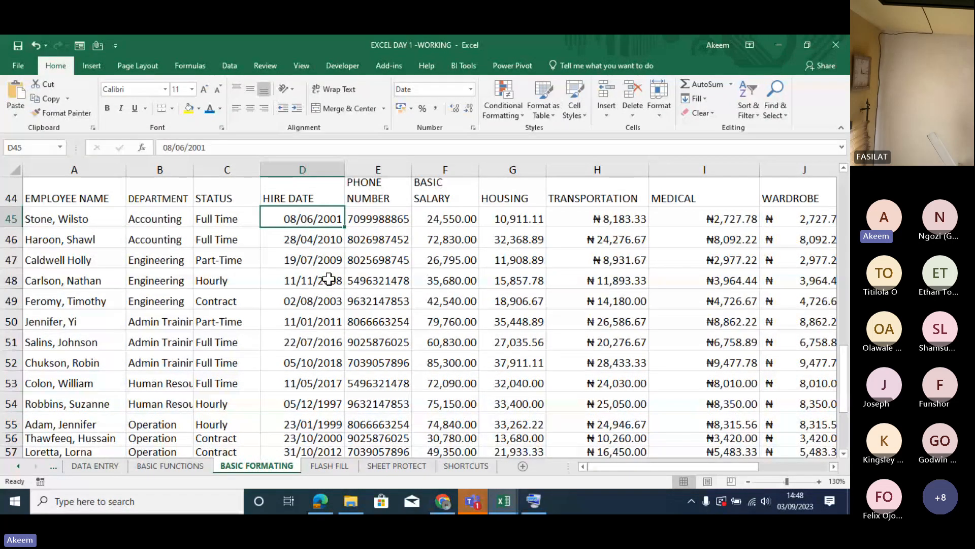
pyautogui.hotkey('ctrl', 'z')
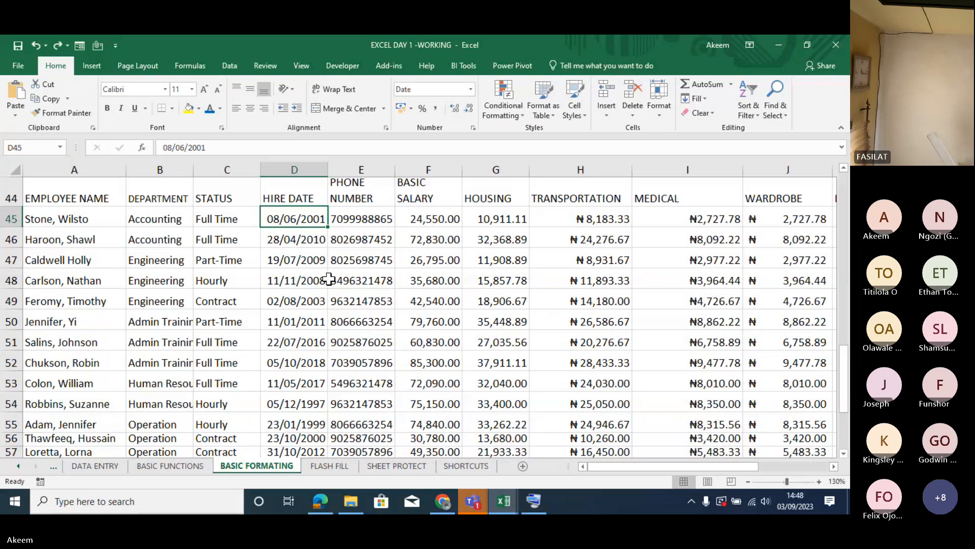
pyautogui.hotkey('ctrl', 'z')
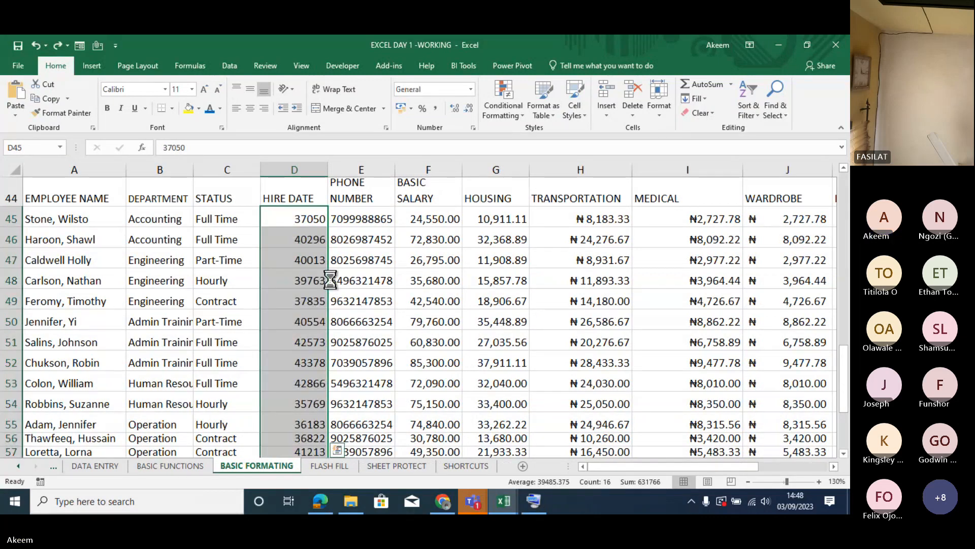
# - Format the selected hire dates D45:D60 as Date with the 14/03/2012 type
pyautogui.hotkey('ctrl', '1')
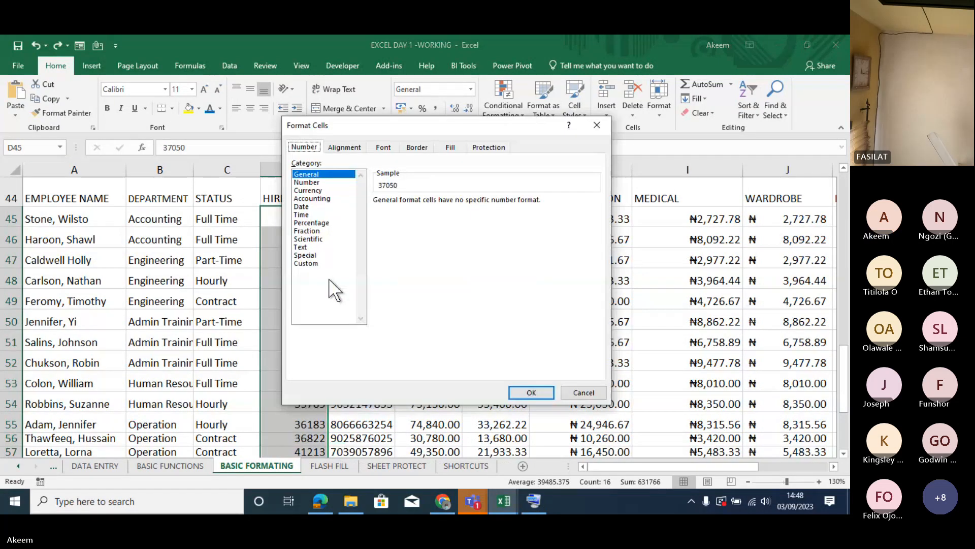
pyautogui.click(309, 206)
pyautogui.click(392, 236)
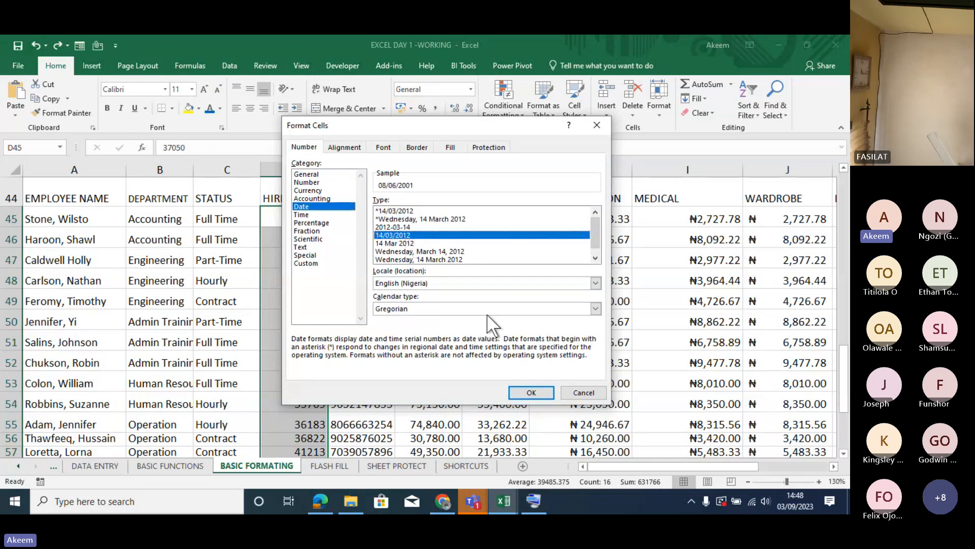
pyautogui.click(532, 392)
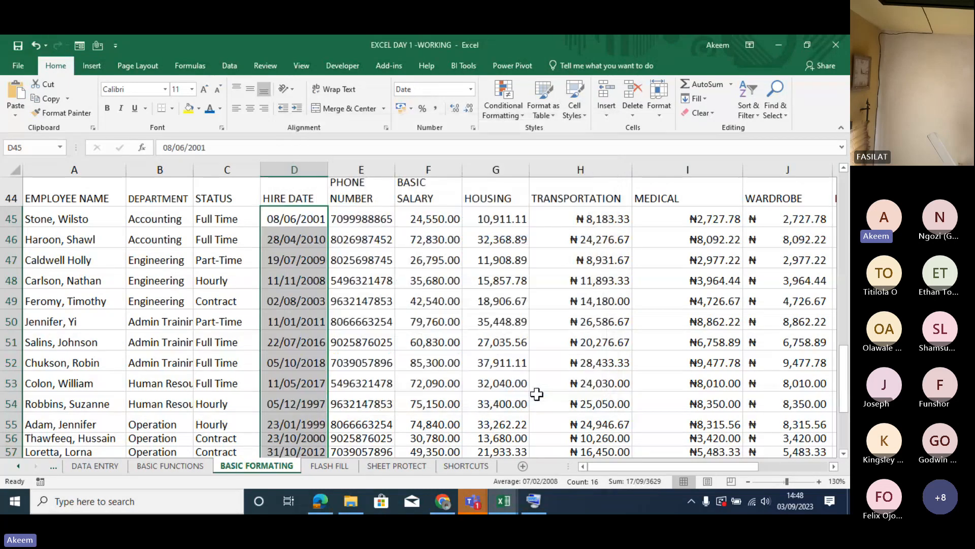
# - Check the formatted dates in the HIRE DATE column, including D45, D47 and D50
pyautogui.click(310, 316)
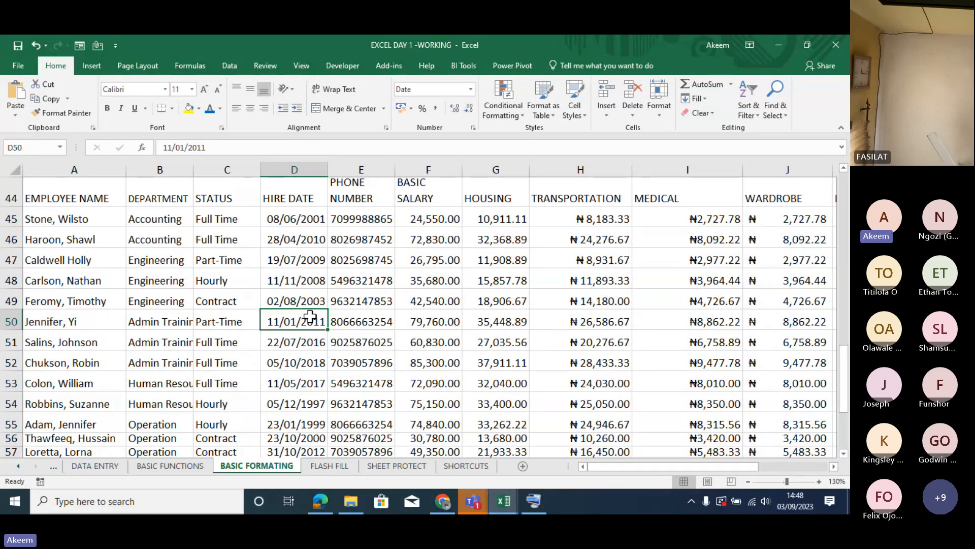
pyautogui.click(311, 225)
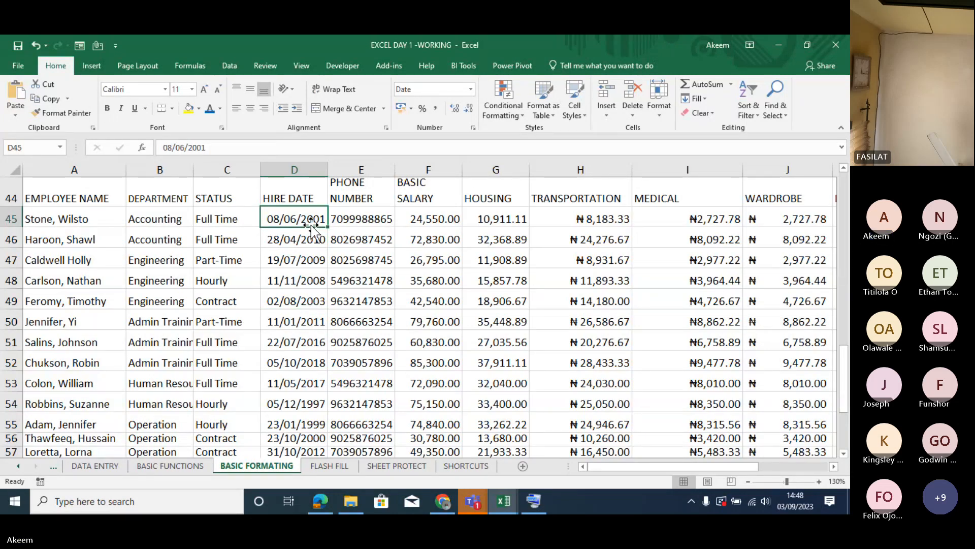
pyautogui.click(414, 224)
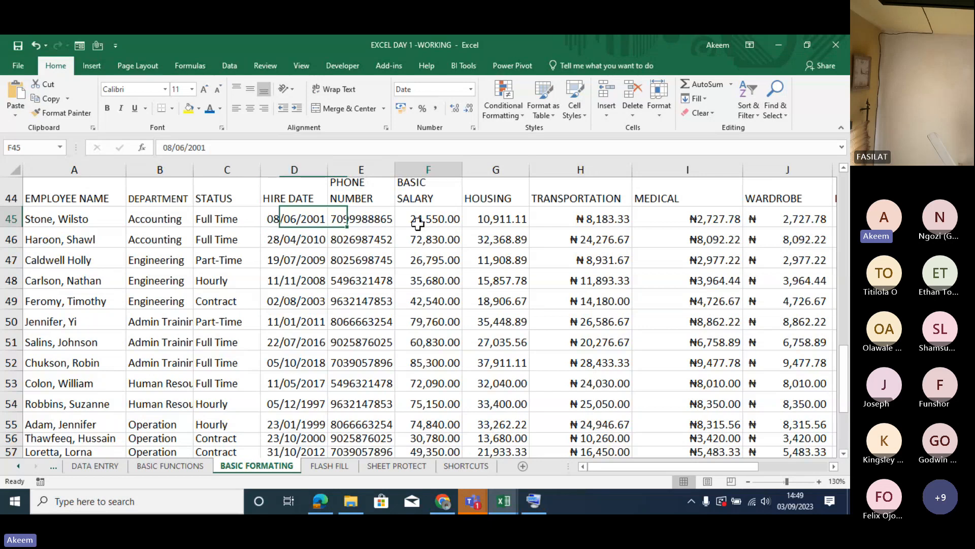
pyautogui.click(303, 222)
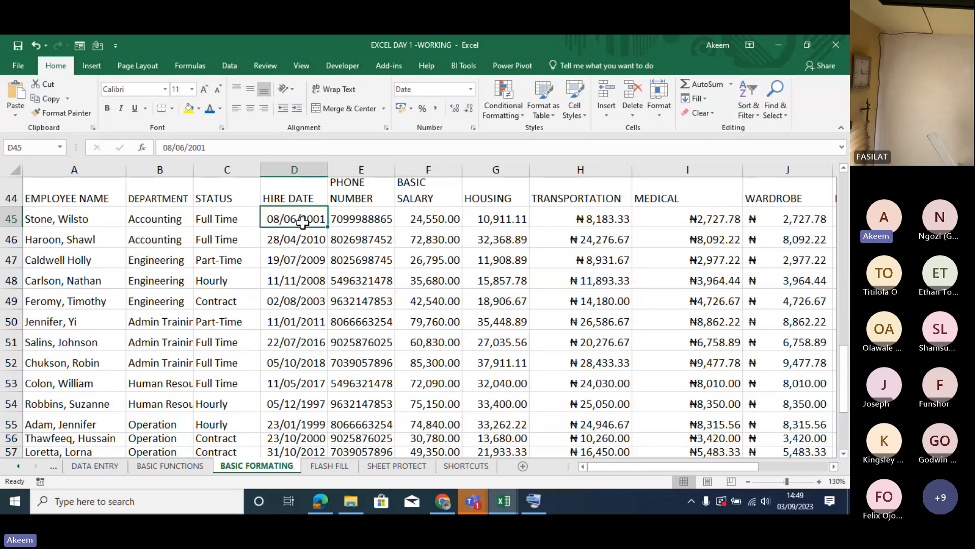
pyautogui.press('Down')
pyautogui.press('Down')
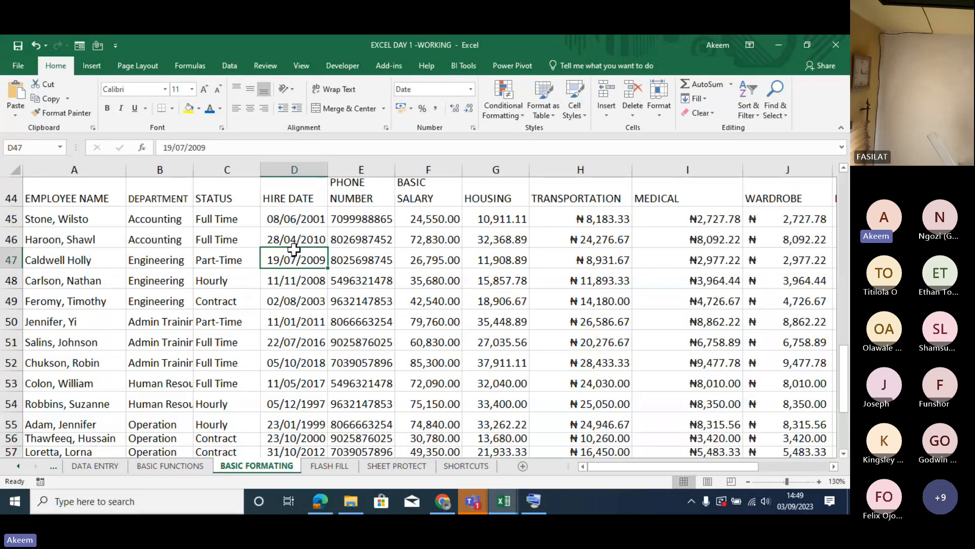
# - Widen the HIRE DATE column D and the PHONE NUMBER column E
pyautogui.click(303, 214)
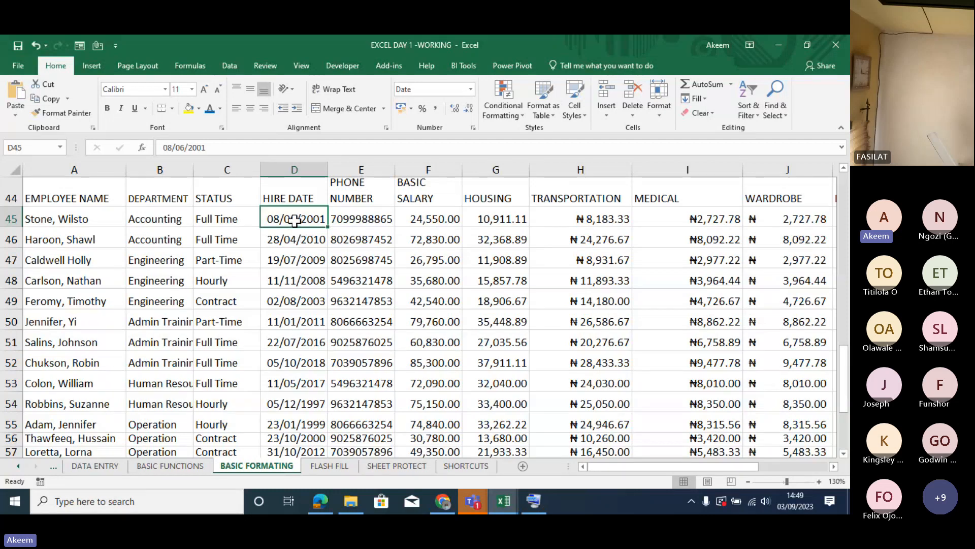
pyautogui.moveTo(295, 221); pyautogui.dragTo(311, 443)
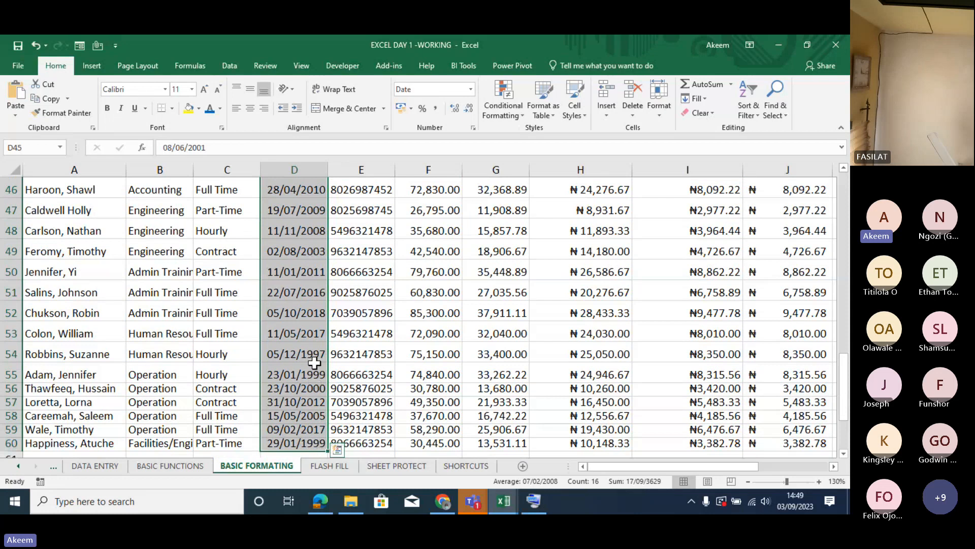
pyautogui.click(378, 338)
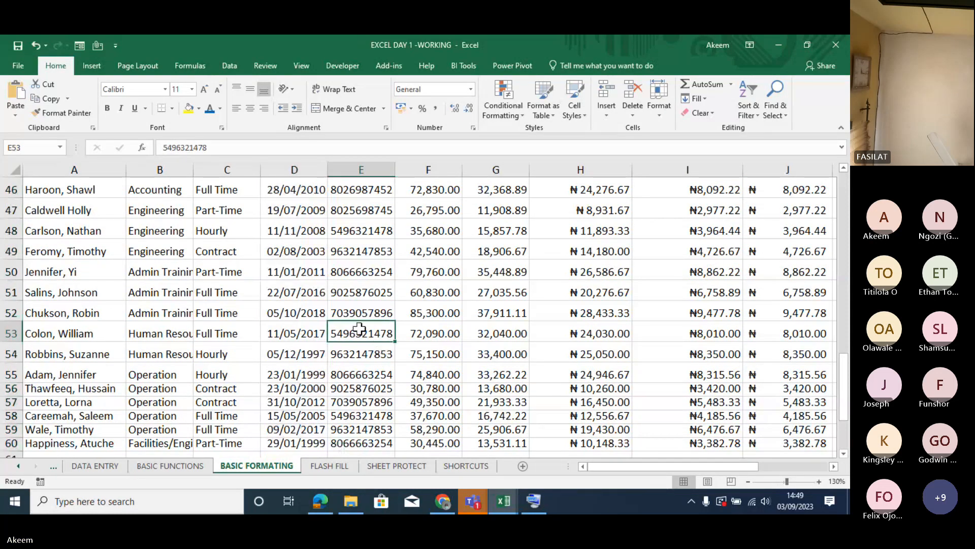
pyautogui.moveTo(332, 163); pyautogui.dragTo(340, 165)
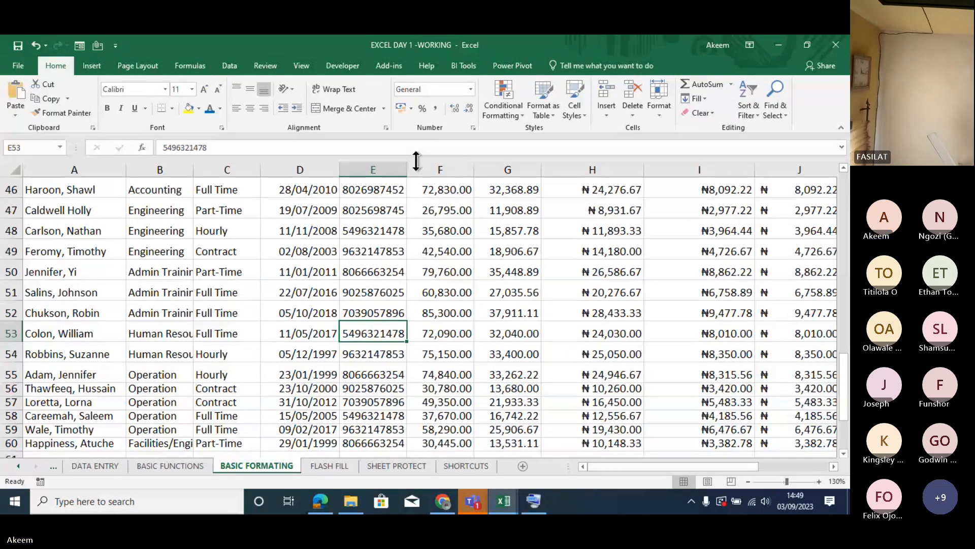
pyautogui.moveTo(408, 168); pyautogui.dragTo(429, 174)
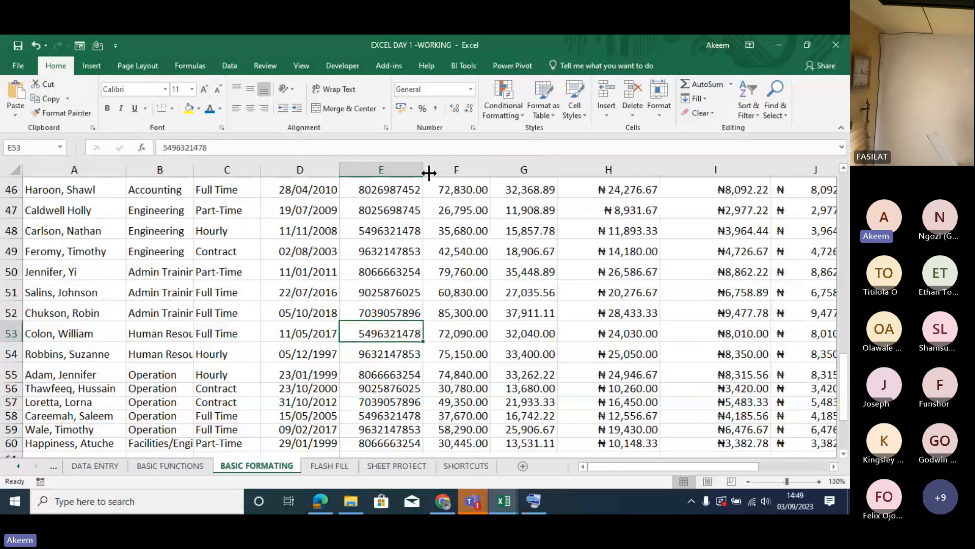
# - Try to add a leading 0 to the phone numbers in E45 and E46 by editing the cell contents
pyautogui.press('Up')
pyautogui.press('Up')
pyautogui.press('Up')
pyautogui.press('Up')
pyautogui.press('Up')
pyautogui.press('Up')
pyautogui.press('Up')
pyautogui.press('Up')
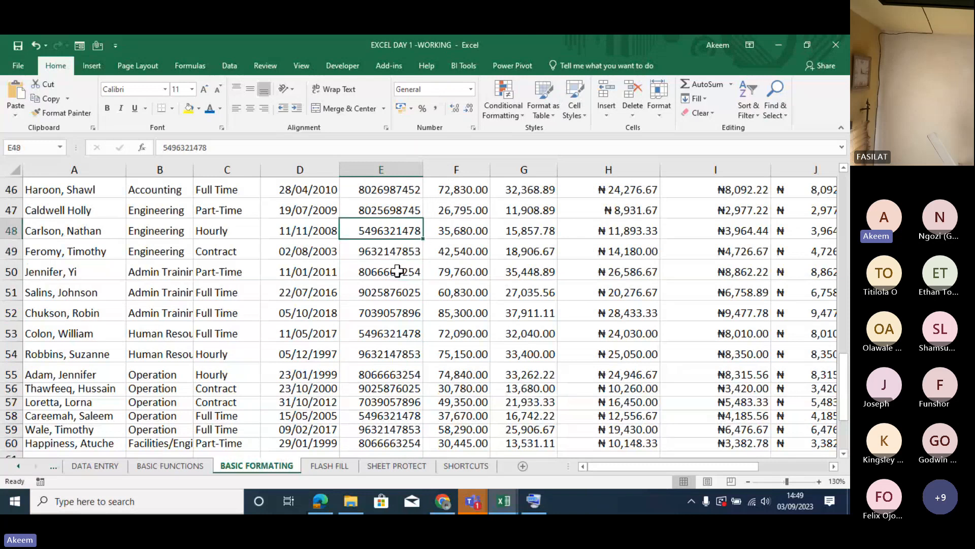
pyautogui.scroll(1, 397, 272)
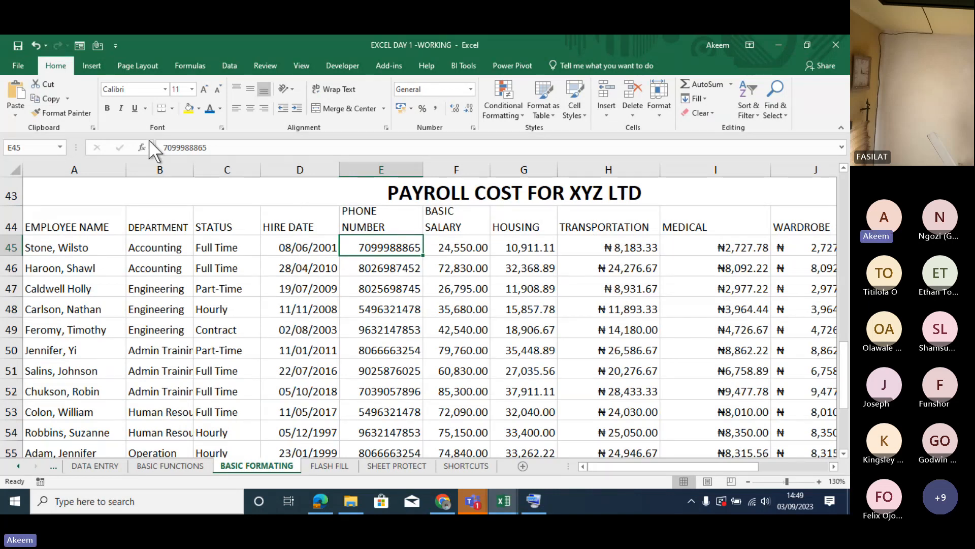
pyautogui.click(164, 151)
pyautogui.write('0')
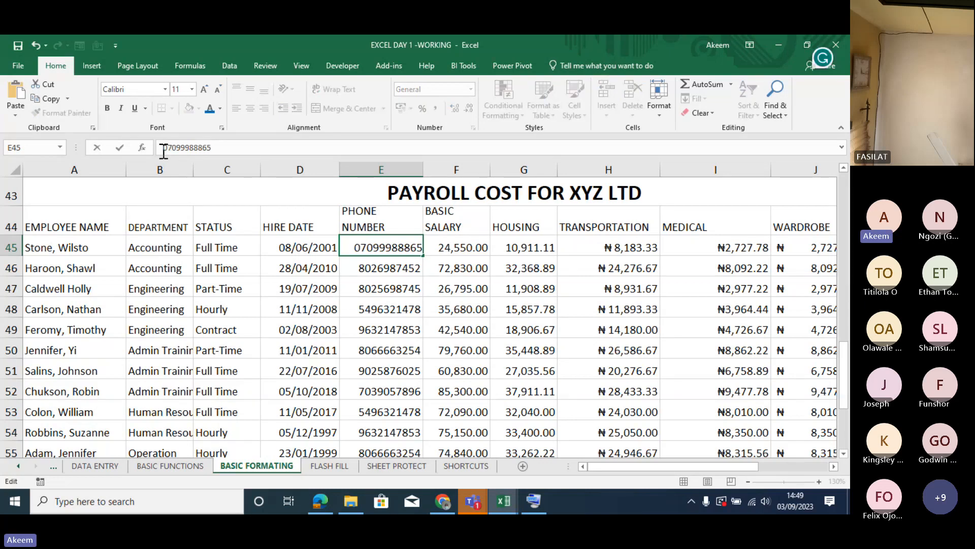
pyautogui.press('Return')
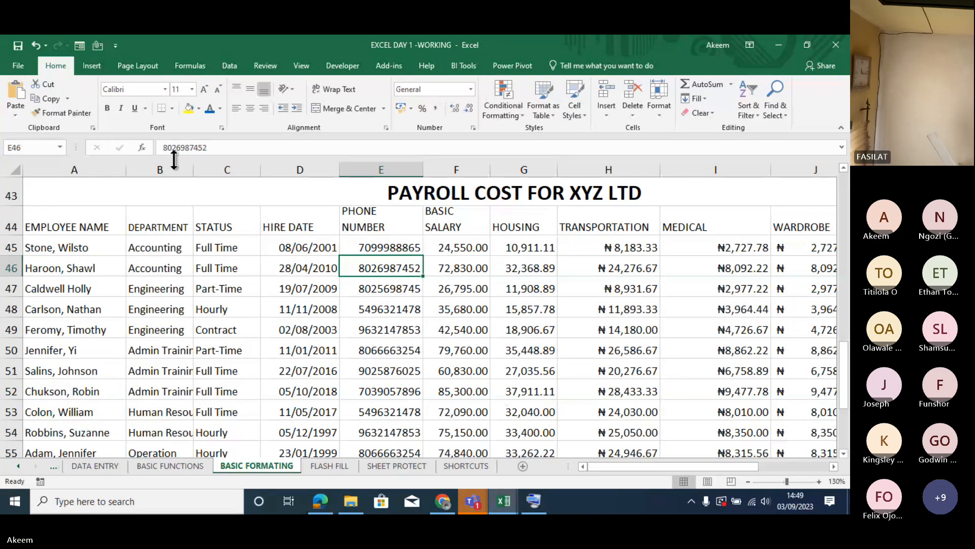
pyautogui.click(159, 148)
pyautogui.write('0')
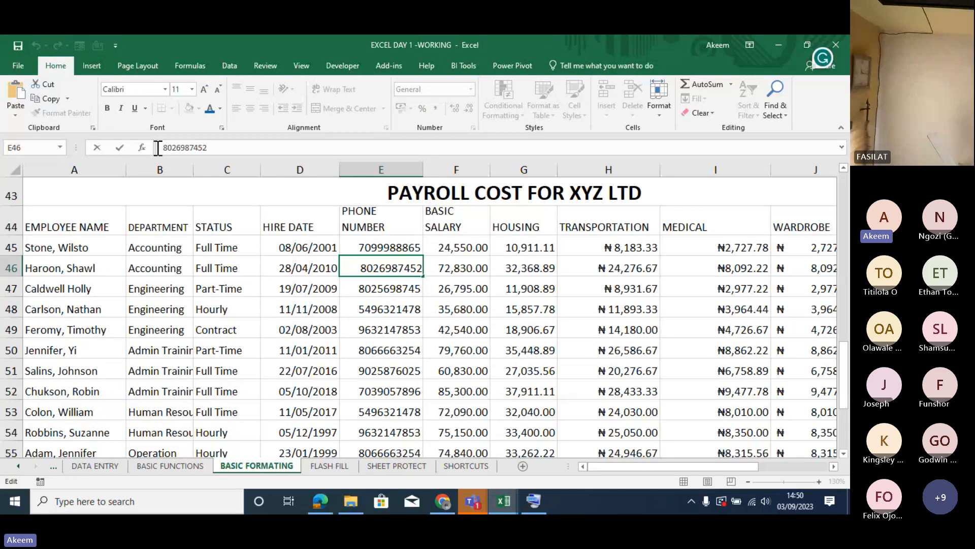
pyautogui.press('Return')
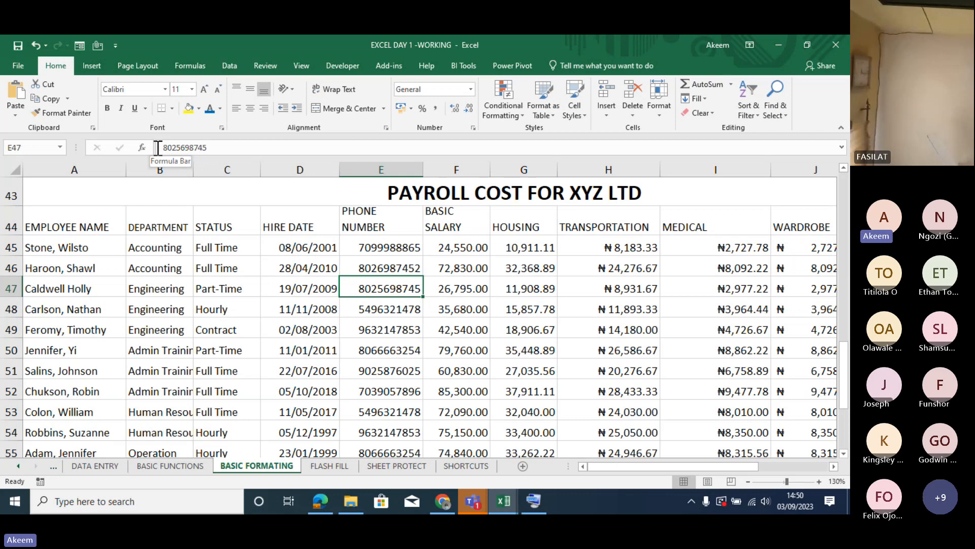
# - Try once more to put a 0 in front of the phone number in E45
pyautogui.moveTo(381, 248); pyautogui.dragTo(388, 323)
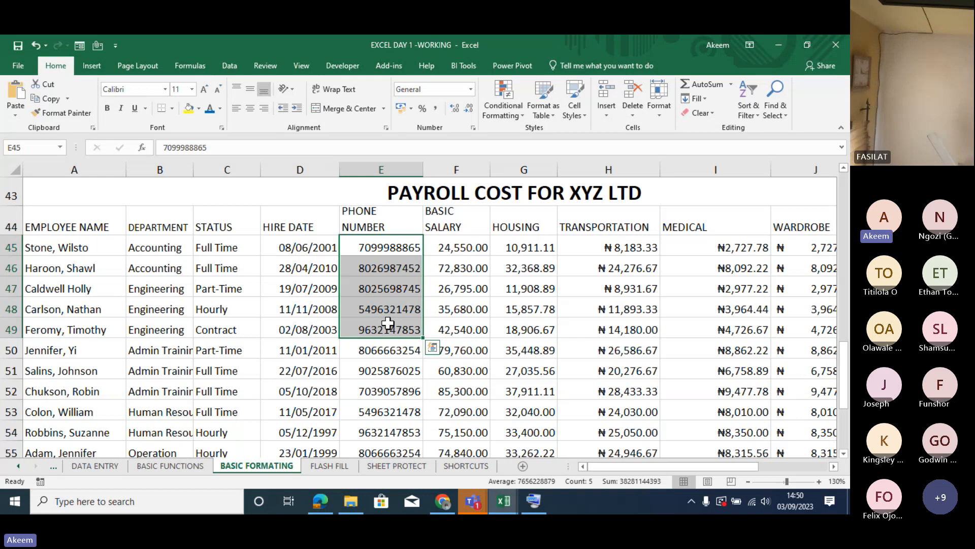
pyautogui.click(307, 248)
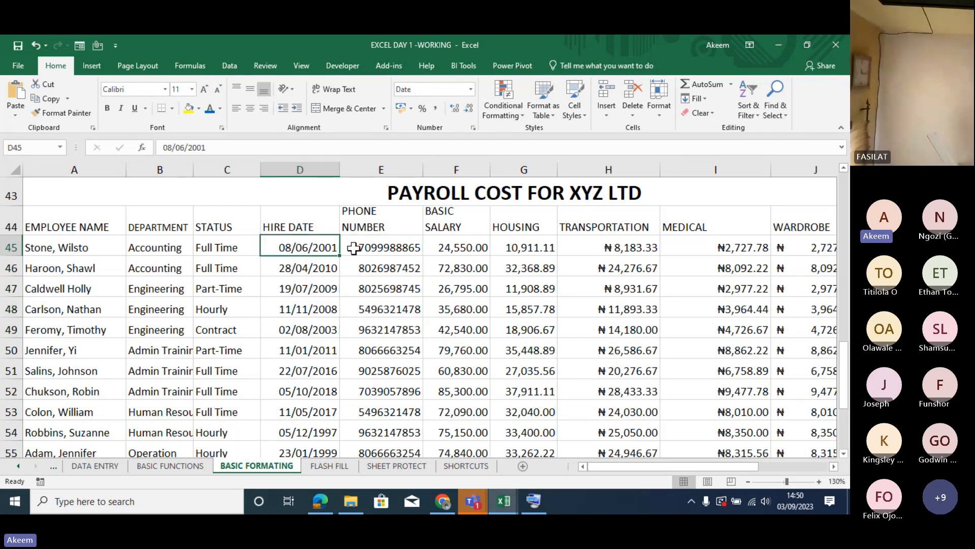
pyautogui.click(375, 247)
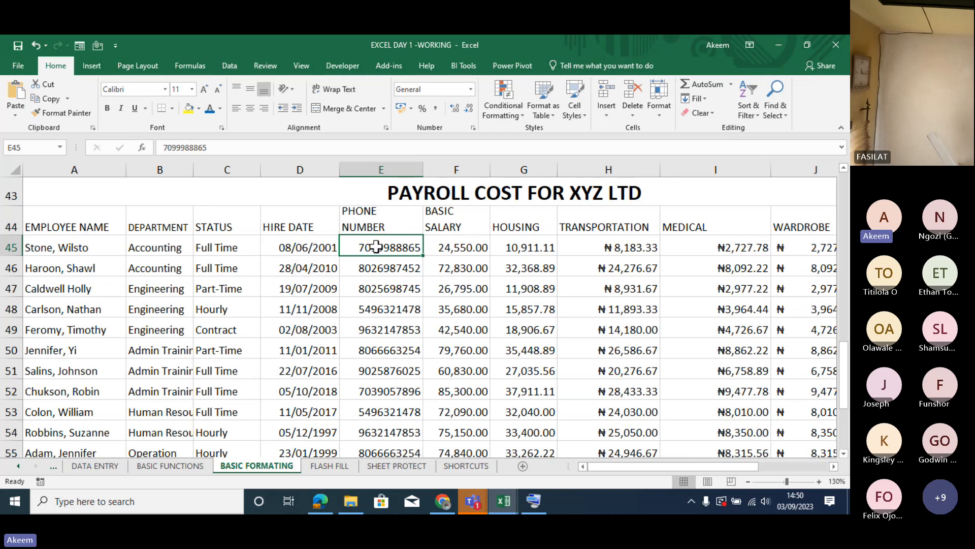
pyautogui.click(164, 149)
pyautogui.write('0')
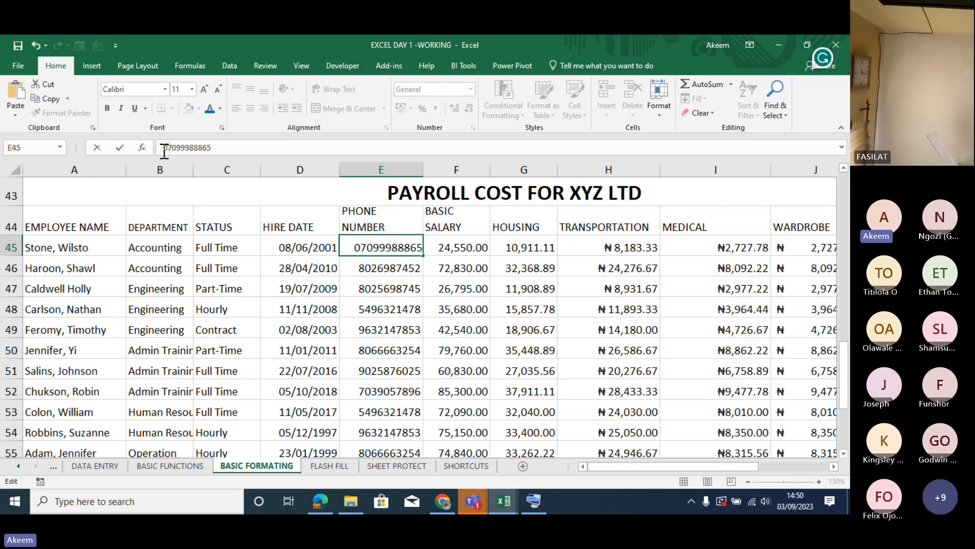
pyautogui.press('Return')
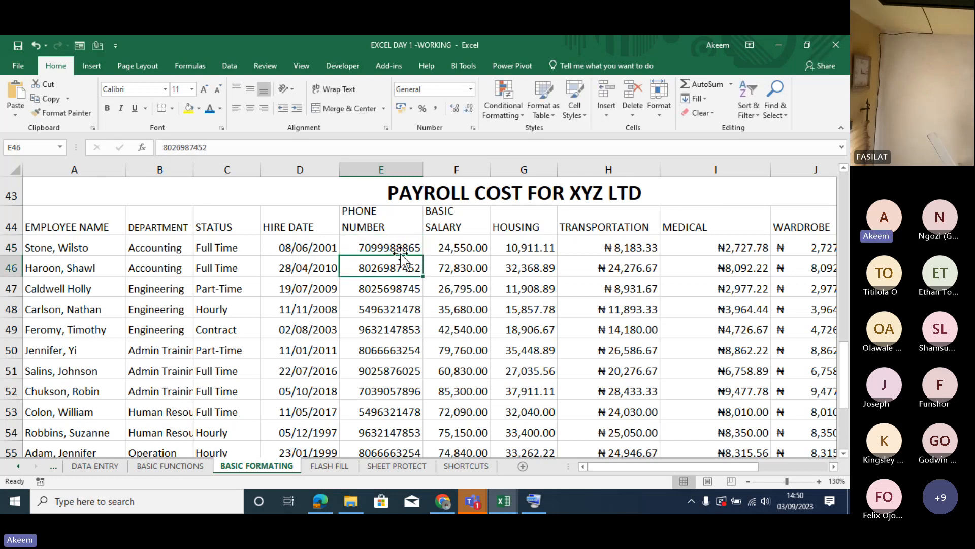
pyautogui.click(395, 249)
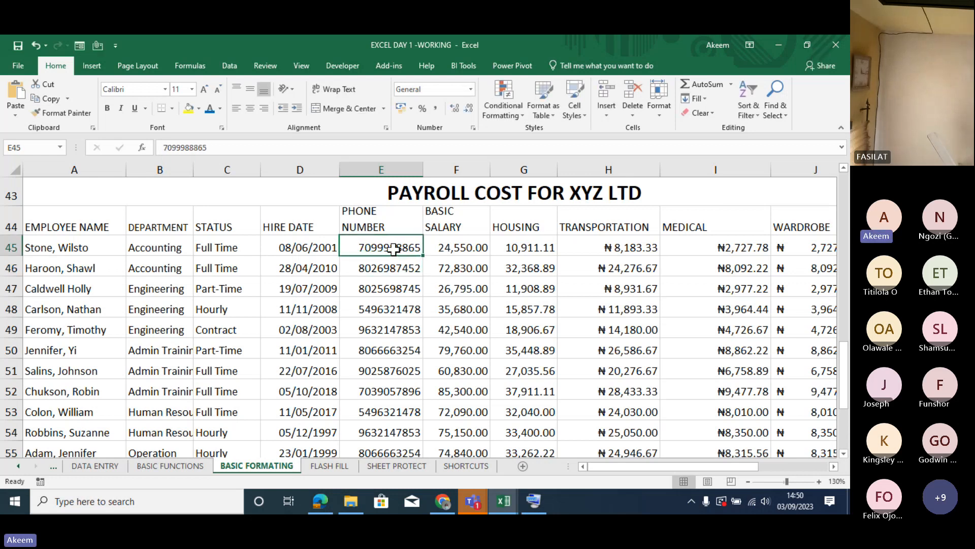
pyautogui.hotkey('ctrl', 'shift', 'Down')
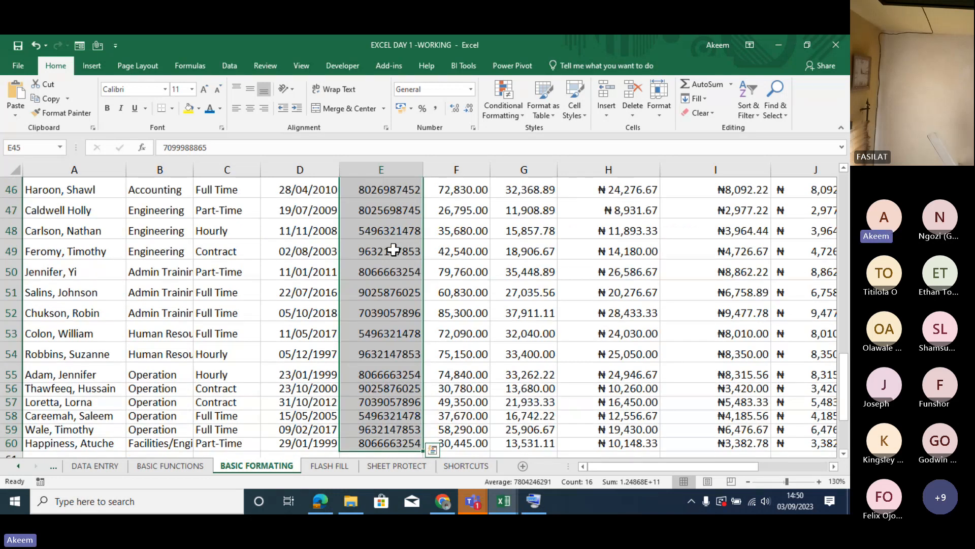
pyautogui.hotkey('ctrl', '1')
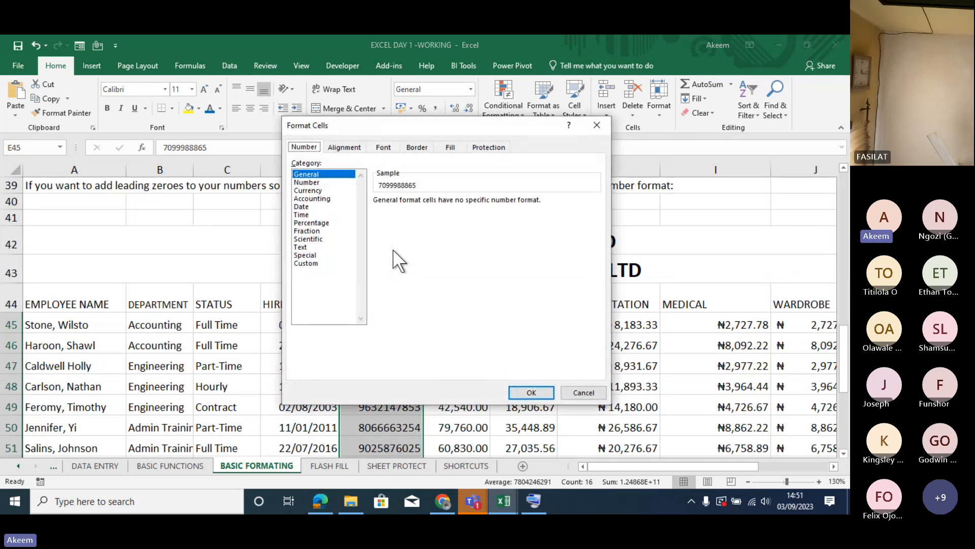
pyautogui.click(307, 262)
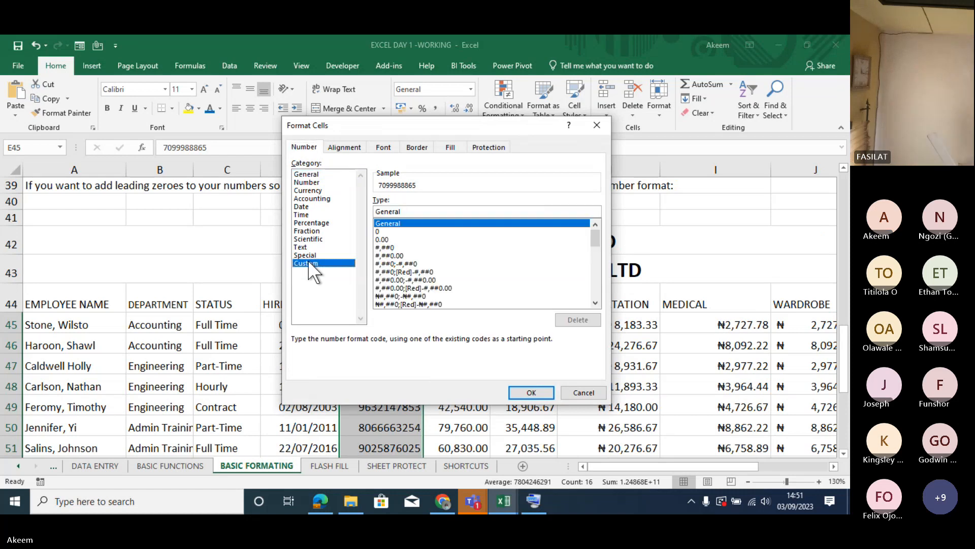
pyautogui.click(383, 232)
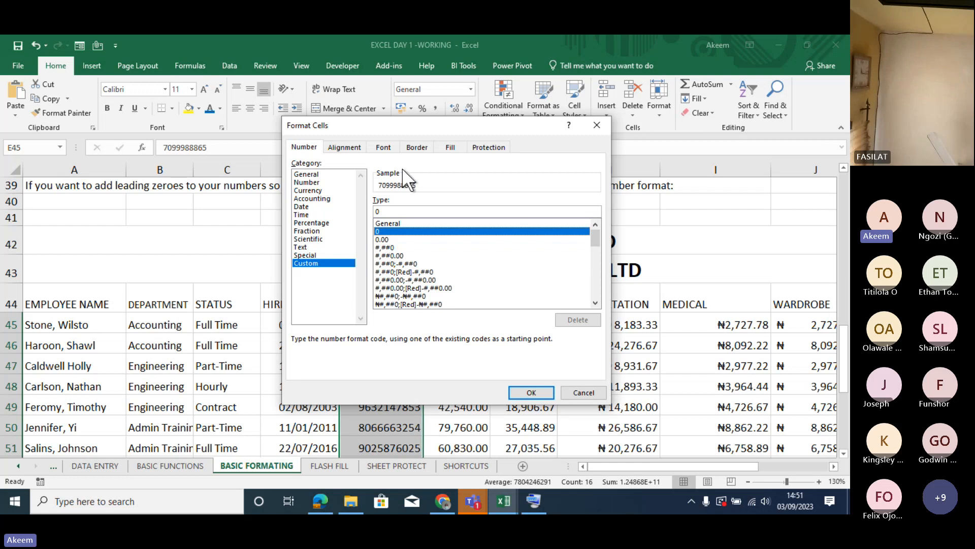
pyautogui.click(391, 210)
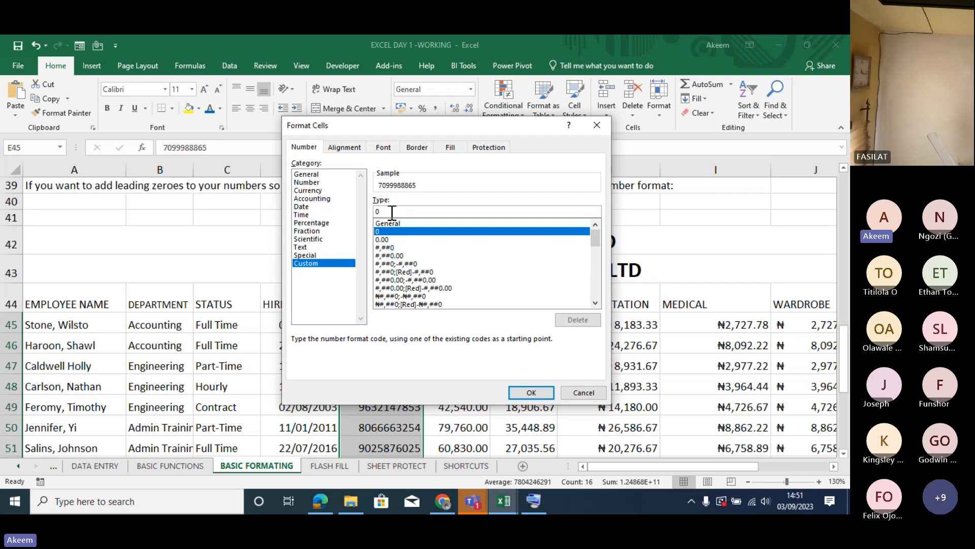
pyautogui.write('00')
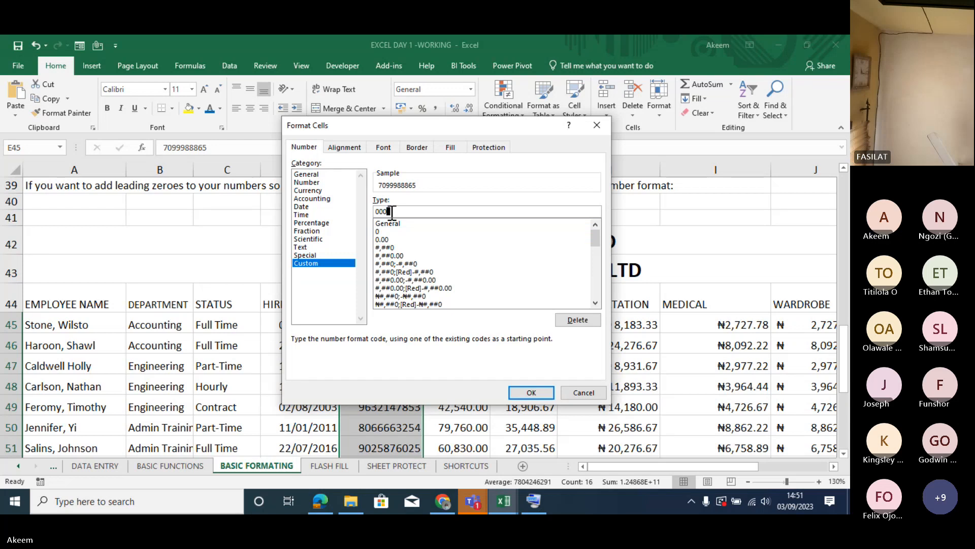
pyautogui.write('0 000 0000')
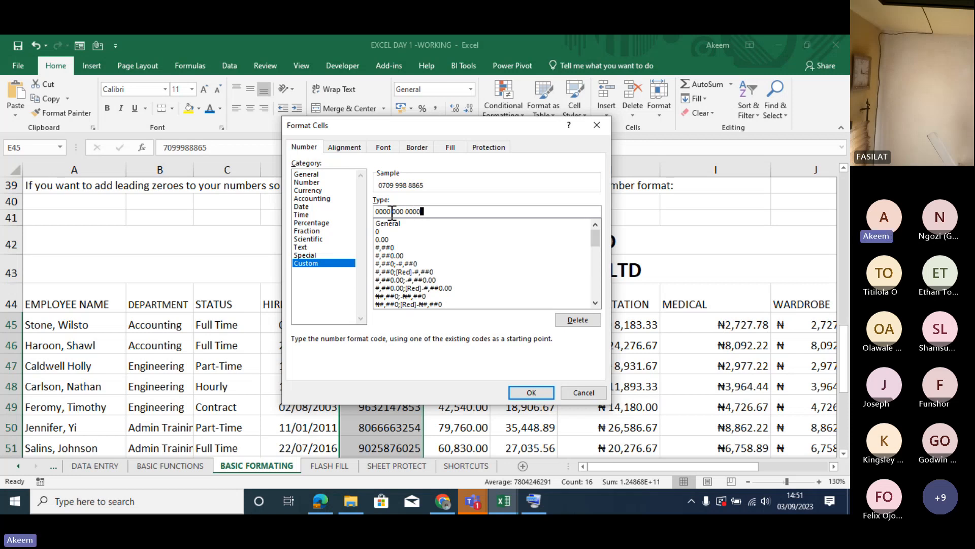
pyautogui.click(526, 389)
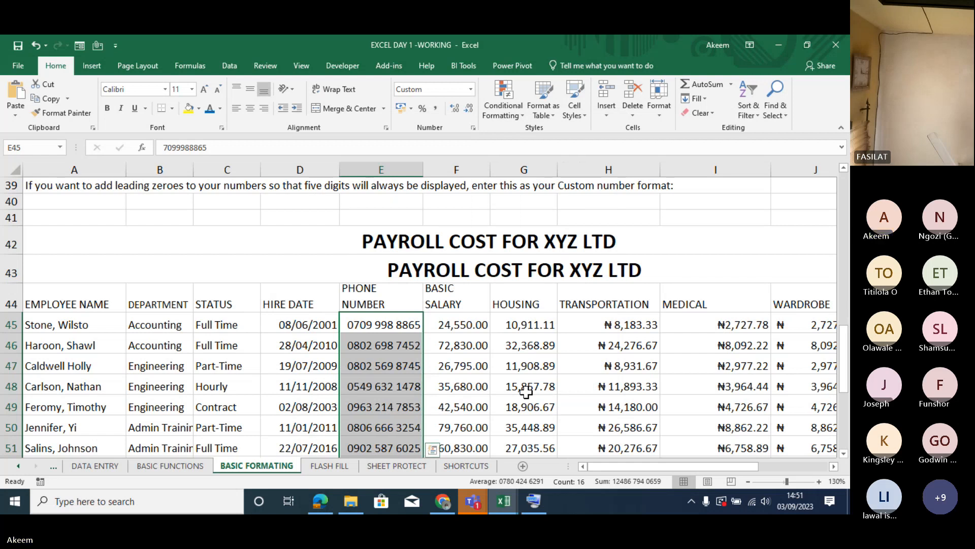
# - Examine the formatted entries down the PHONE NUMBER column, comparing the displayed numbers with the stored values
pyautogui.click(399, 380)
pyautogui.click(400, 380)
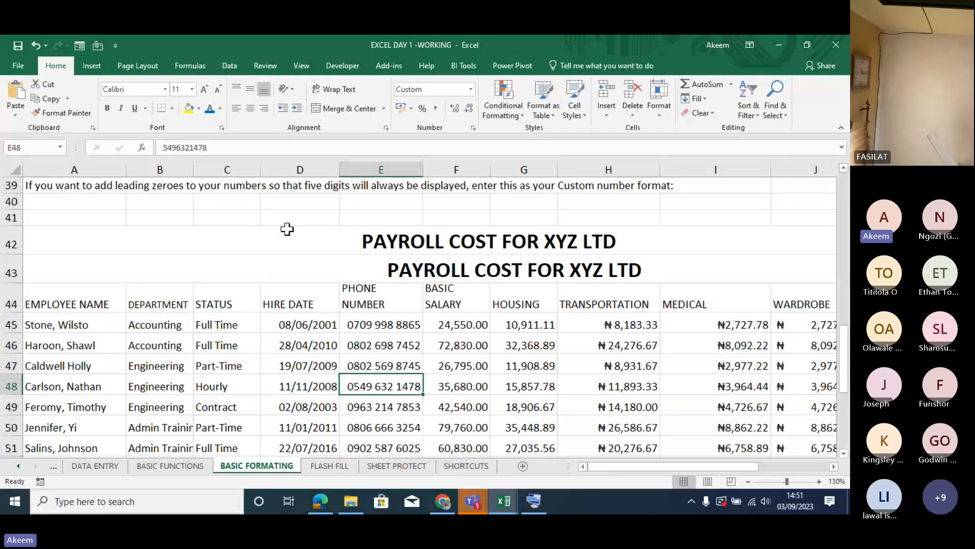
pyautogui.click(379, 329)
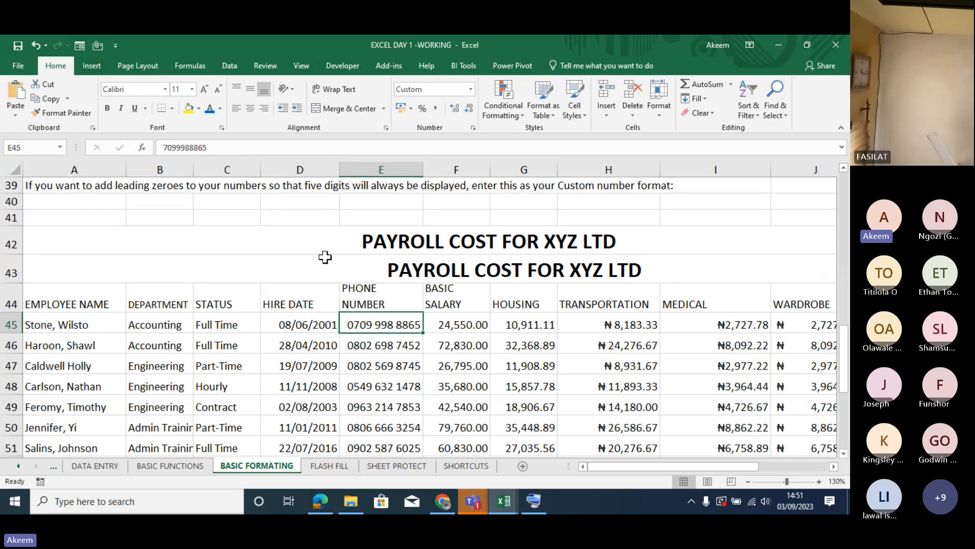
pyautogui.press('Down')
pyautogui.press('Down')
pyautogui.press('Down')
pyautogui.press('Down')
pyautogui.press('Down')
pyautogui.press('Down')
pyautogui.press('Down')
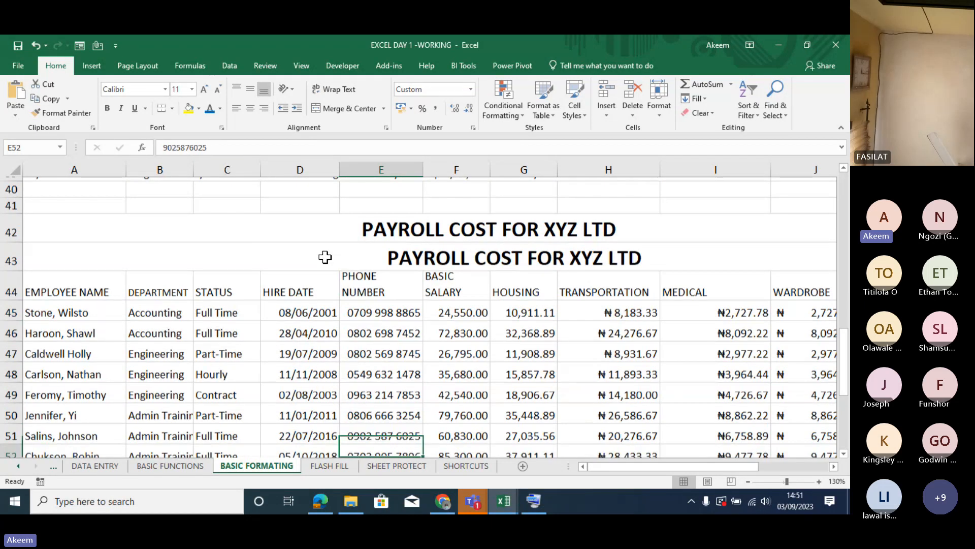
pyautogui.press('Down')
pyautogui.press('Down')
pyautogui.press('Down')
pyautogui.press('Down')
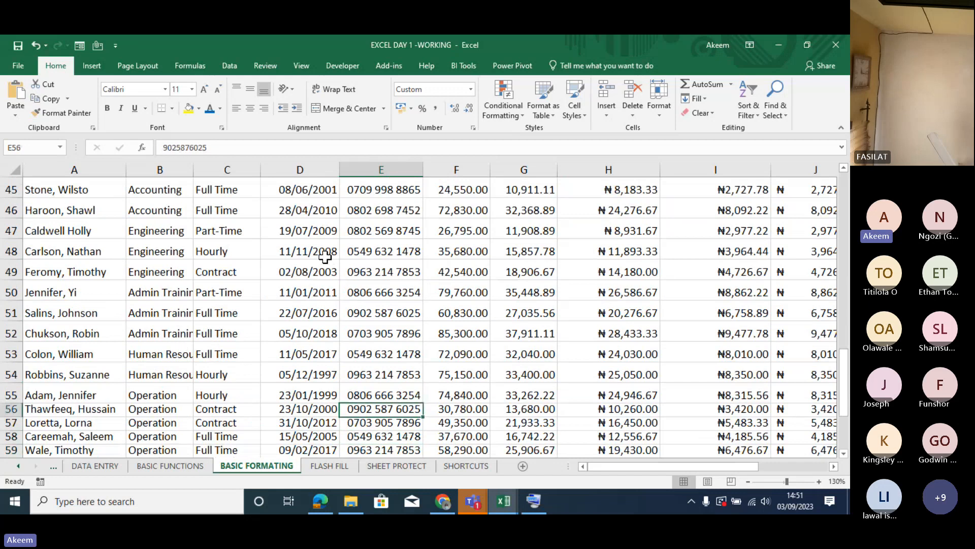
pyautogui.press('Up')
pyautogui.press('Up')
pyautogui.press('Up')
pyautogui.press('Up')
pyautogui.press('Up')
pyautogui.press('Up')
pyautogui.press('Up')
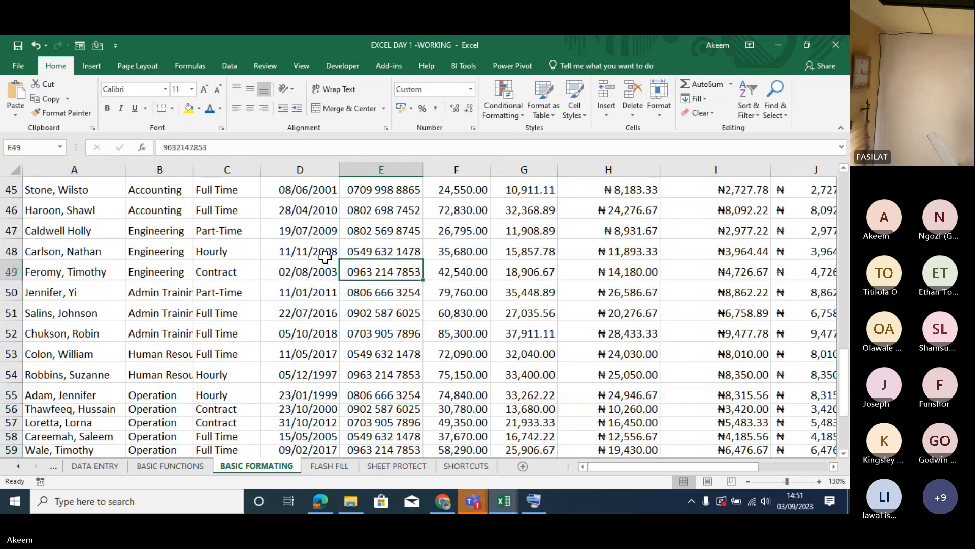
pyautogui.press('Up')
pyautogui.press('Up')
pyautogui.press('Up')
pyautogui.press('Up')
pyautogui.press('Up')
pyautogui.press('Down')
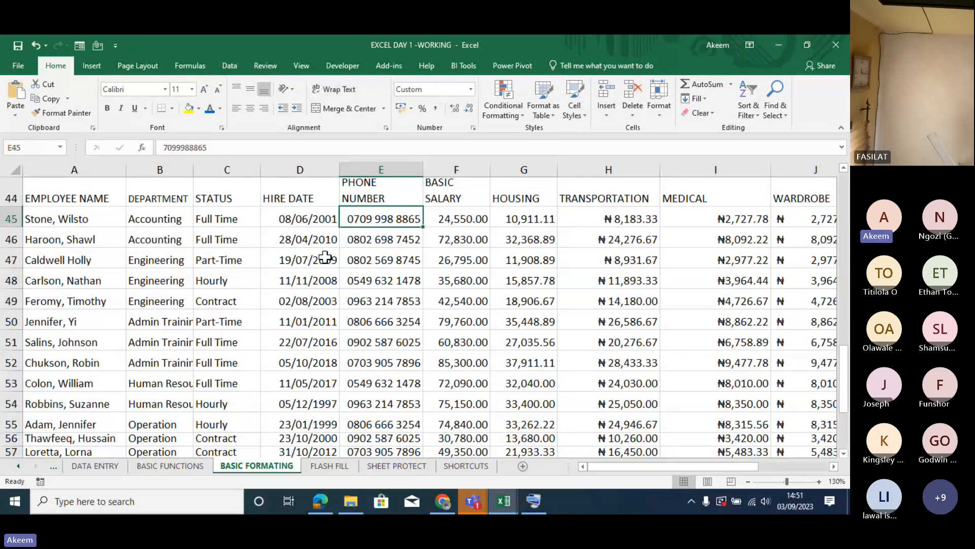
# - Undo the custom number format on the phone numbers E45:E60
pyautogui.hotkey('ctrl', 'z')
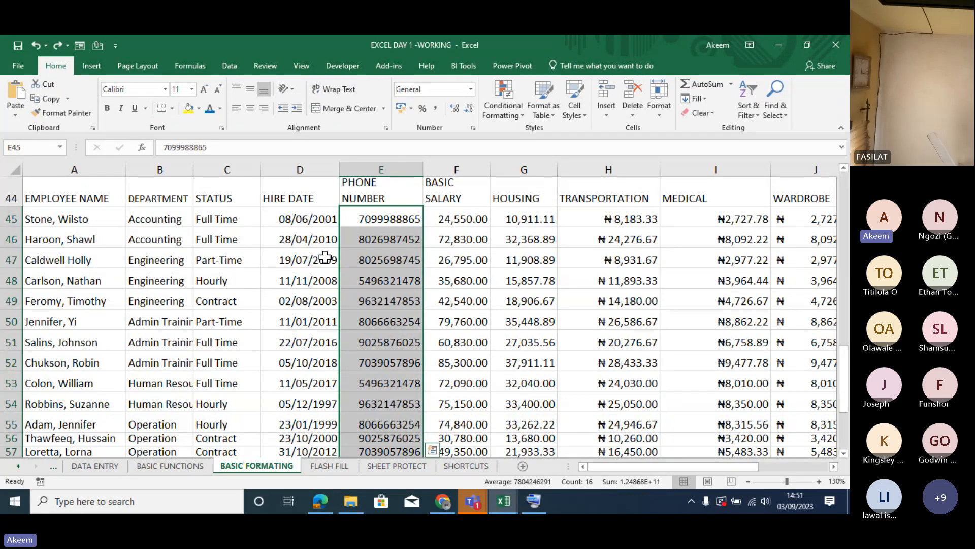
pyautogui.hotkey('ctrl', '1')
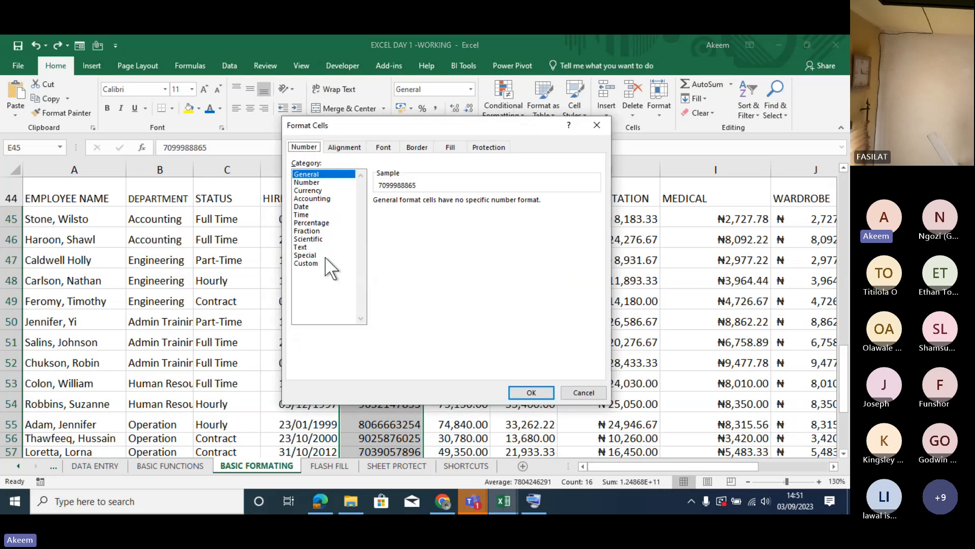
pyautogui.click(305, 263)
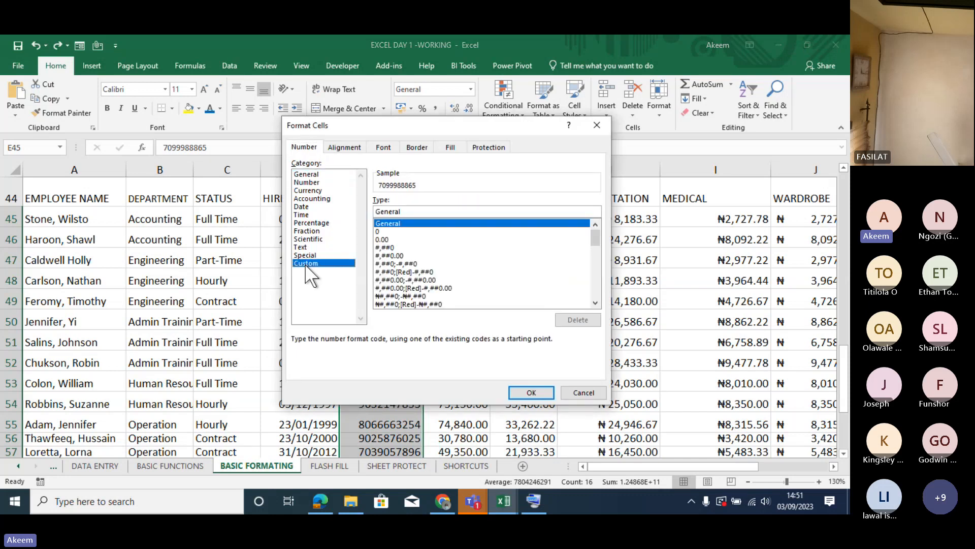
pyautogui.click(382, 231)
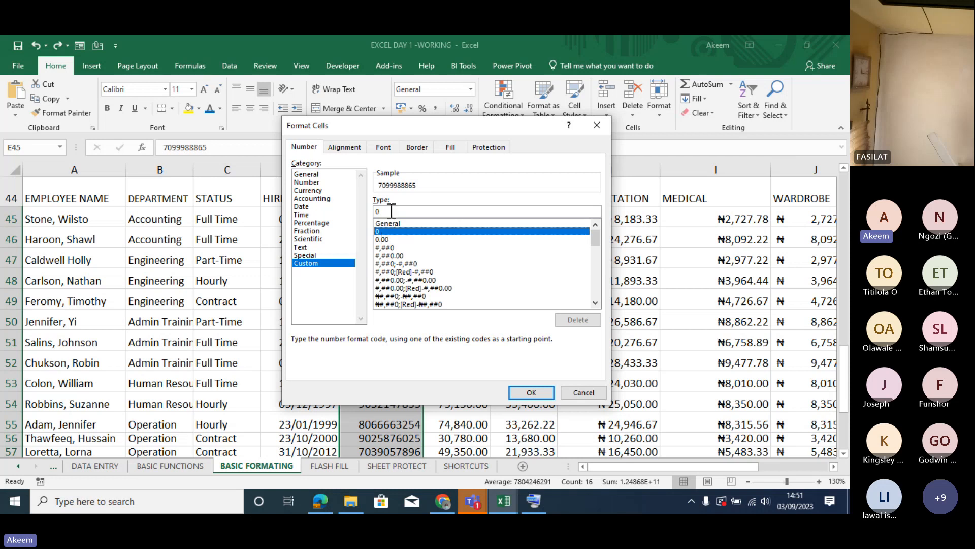
pyautogui.click(391, 210)
pyautogui.write('000')
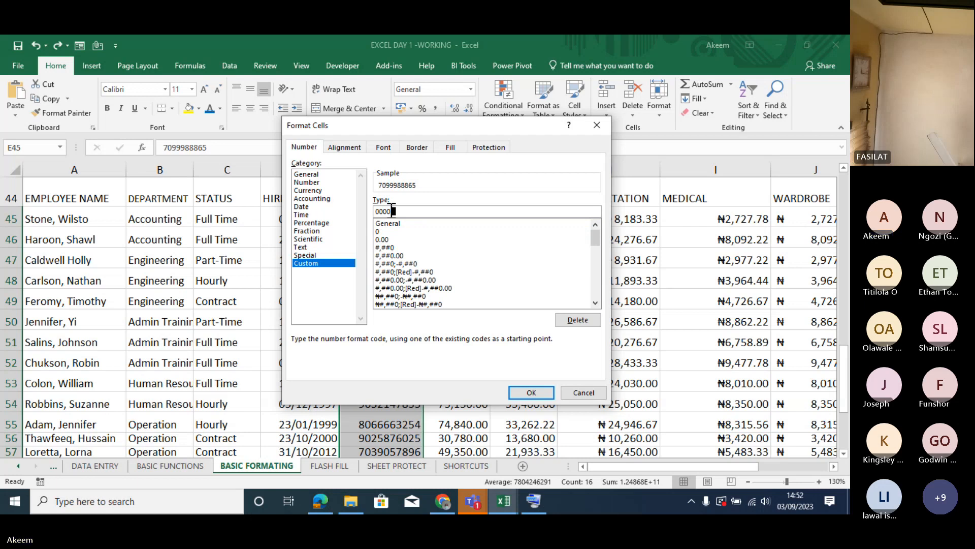
pyautogui.write(' 000 0000')
pyautogui.press('Return')
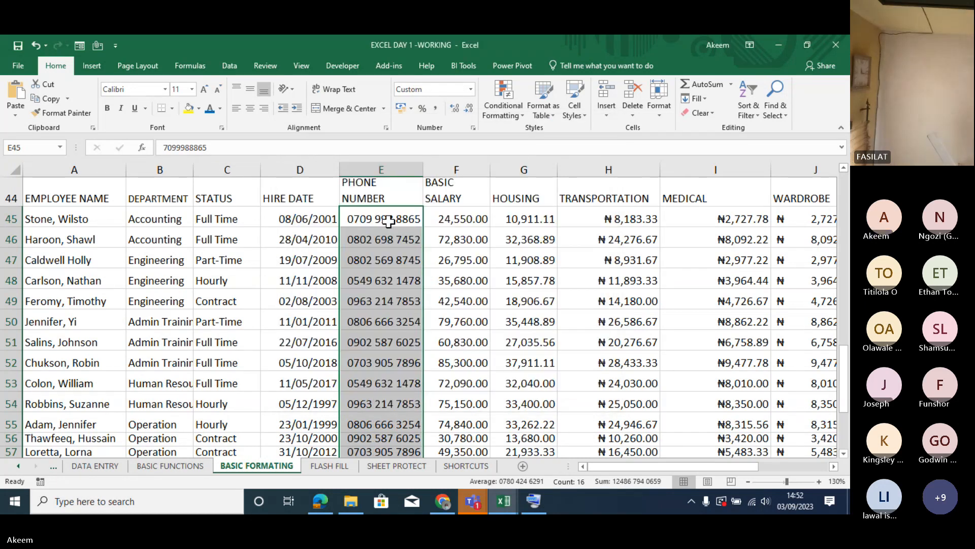
# - Check the stored values behind the formatted entries down the PHONE NUMBER column to the cells below the table
pyautogui.click(386, 233)
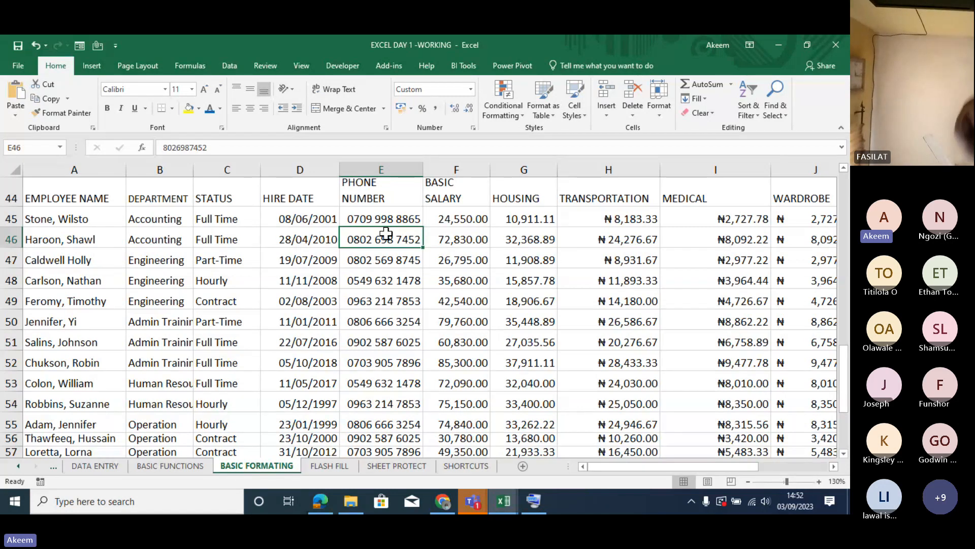
pyautogui.click(391, 290)
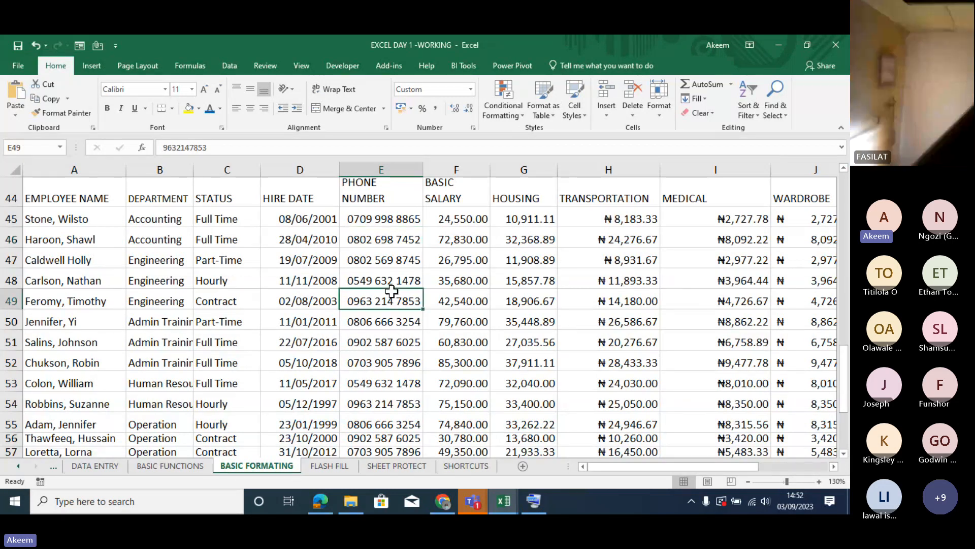
pyautogui.press('Down')
pyautogui.press('Down')
pyautogui.press('Down')
pyautogui.press('Down')
pyautogui.press('Down')
pyautogui.press('Down')
pyautogui.press('Down')
pyautogui.press('Down')
pyautogui.press('Down')
pyautogui.press('Down')
pyautogui.press('Down')
pyautogui.press('Down')
pyautogui.press('Down')
pyautogui.press('Down')
pyautogui.press('Down')
pyautogui.press('Down')
pyautogui.press('Down')
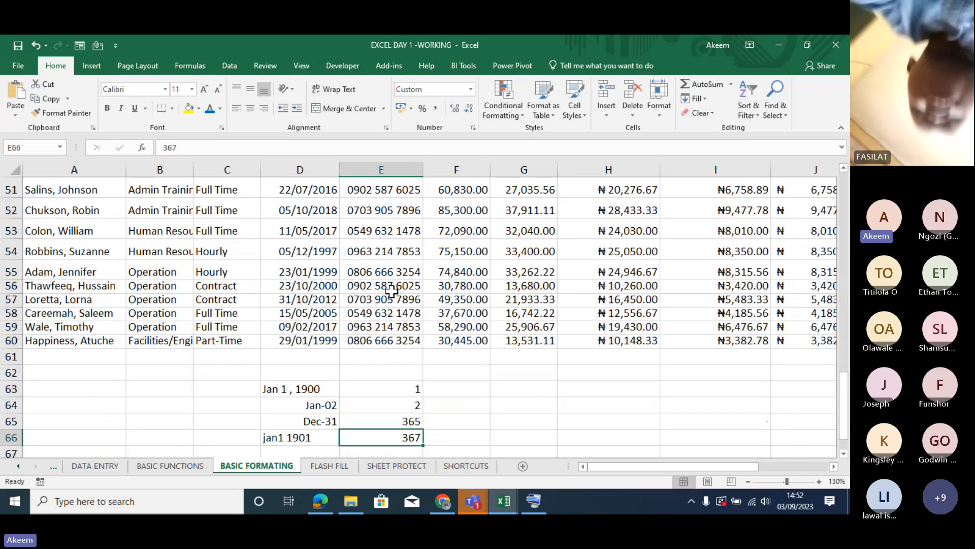
pyautogui.press('Down')
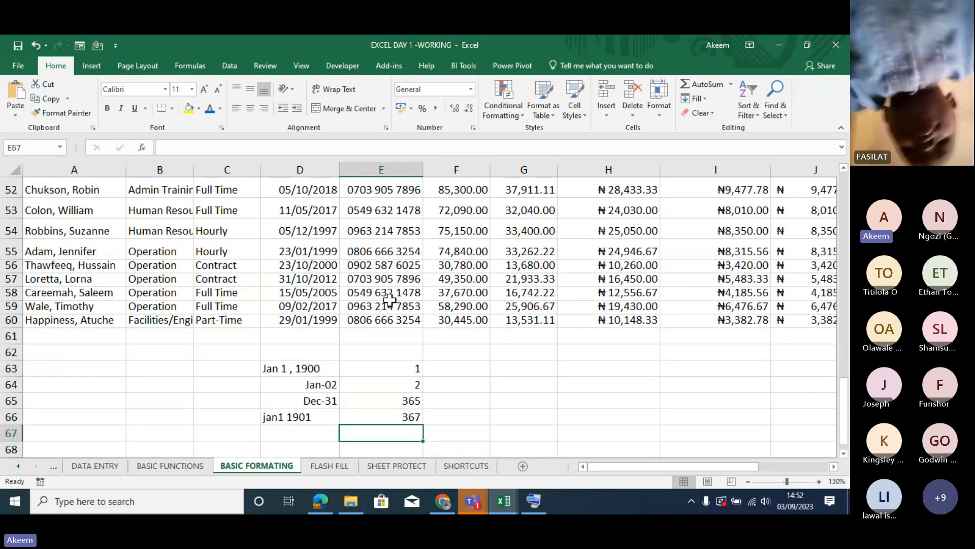
# - Enter a sample 11-digit phone number with a leading 0 in A65
pyautogui.click(102, 405)
pyautogui.write('0')
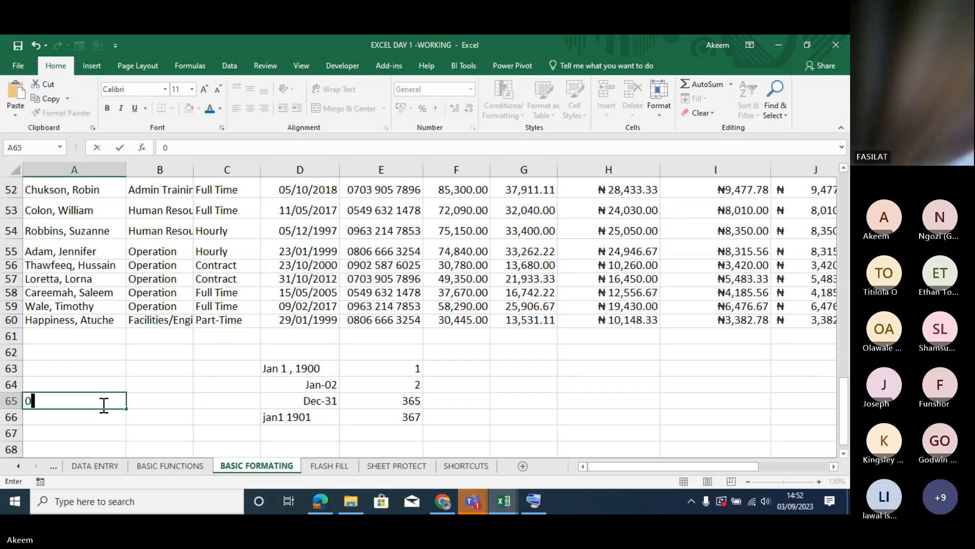
pyautogui.write('70')
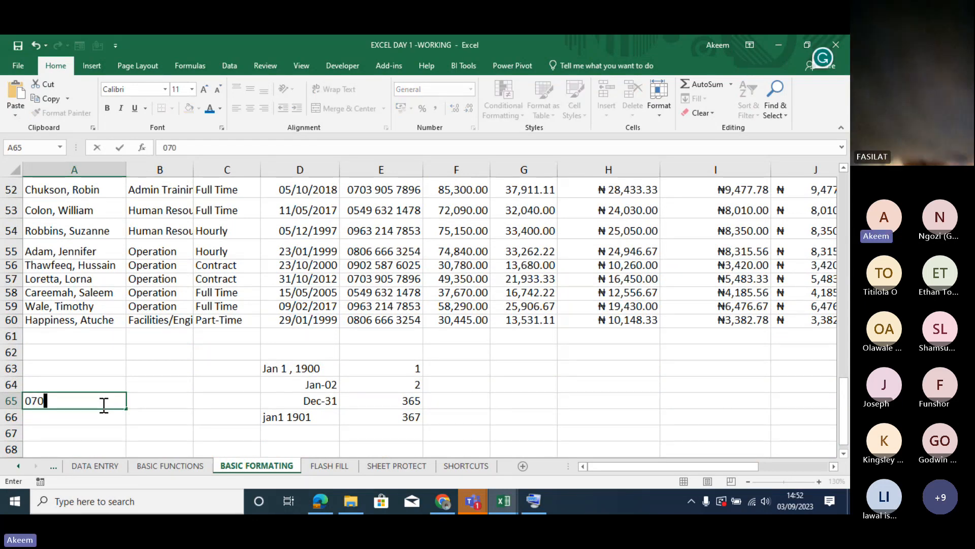
pyautogui.write('34567890')
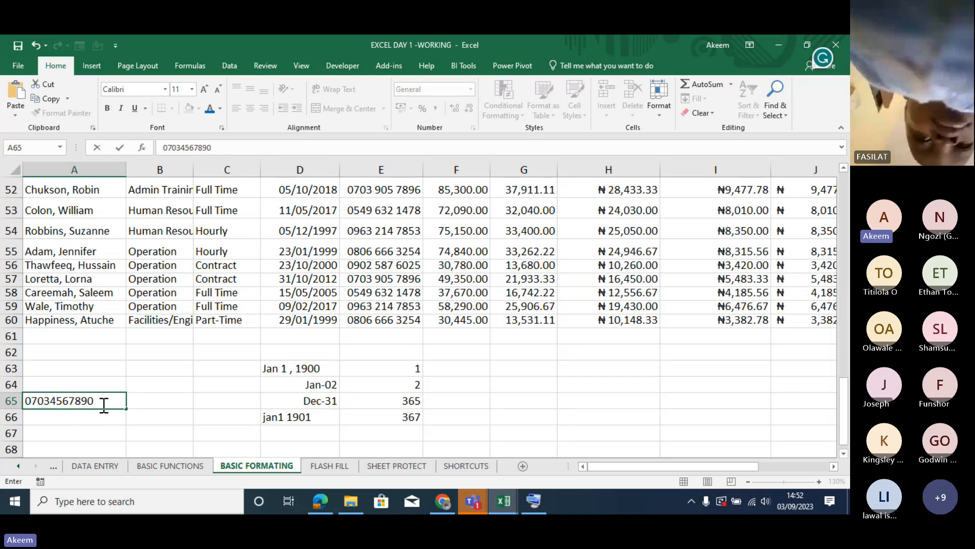
pyautogui.press('Return')
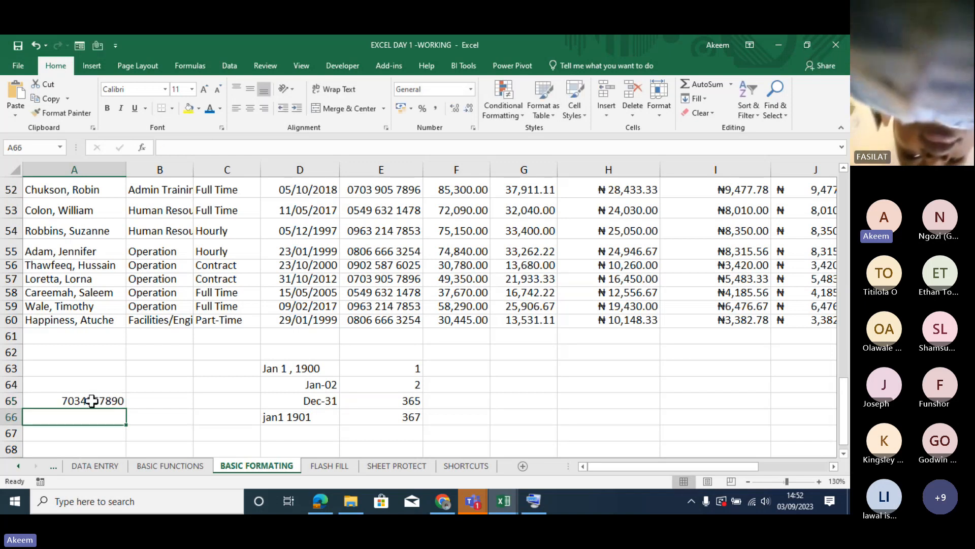
# - Store the sample phone number in A65 as text by putting an apostrophe and a 0 in front of it
pyautogui.click(99, 401)
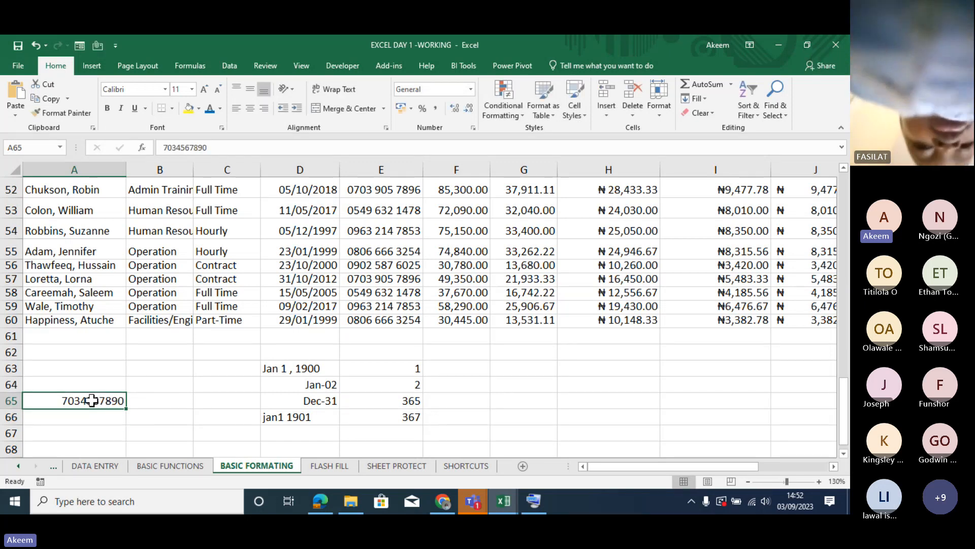
pyautogui.click(164, 147)
pyautogui.write("'")
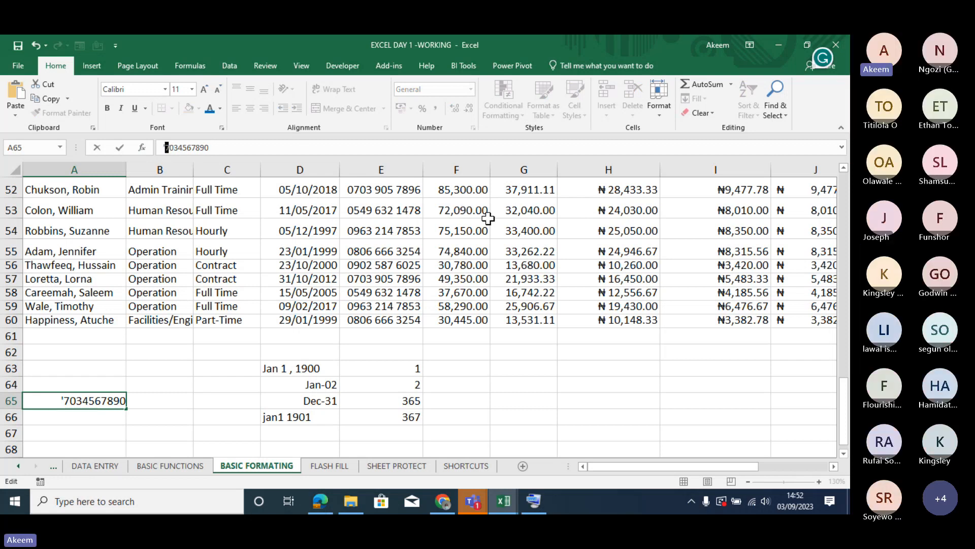
pyautogui.write('0')
pyautogui.press('Return')
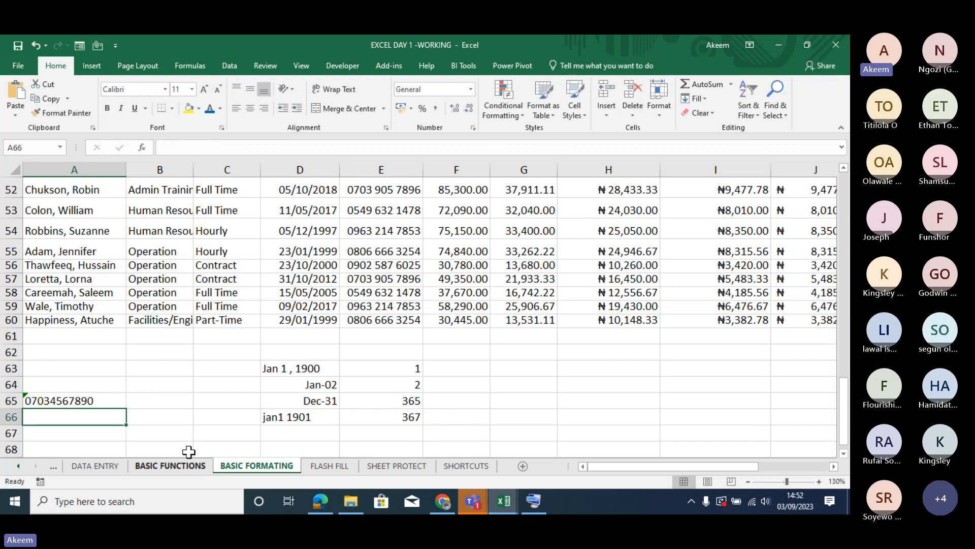
# - Compare the text-stored phone number in A65 with the custom-formatted numbers in the last rows of the PHONE NUMBER column
pyautogui.click(87, 404)
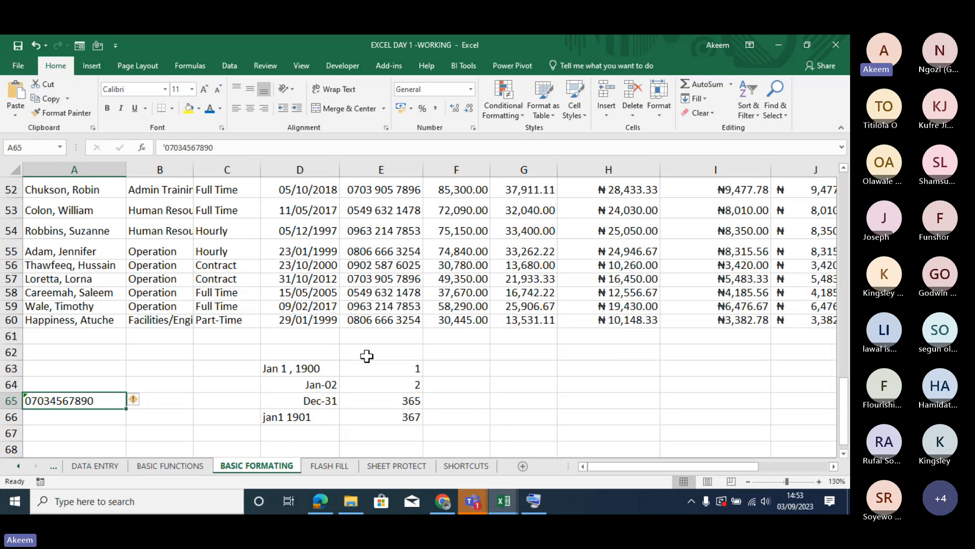
pyautogui.click(384, 320)
pyautogui.press('Up')
pyautogui.press('Up')
pyautogui.press('Up')
pyautogui.press('Up')
pyautogui.press('Up')
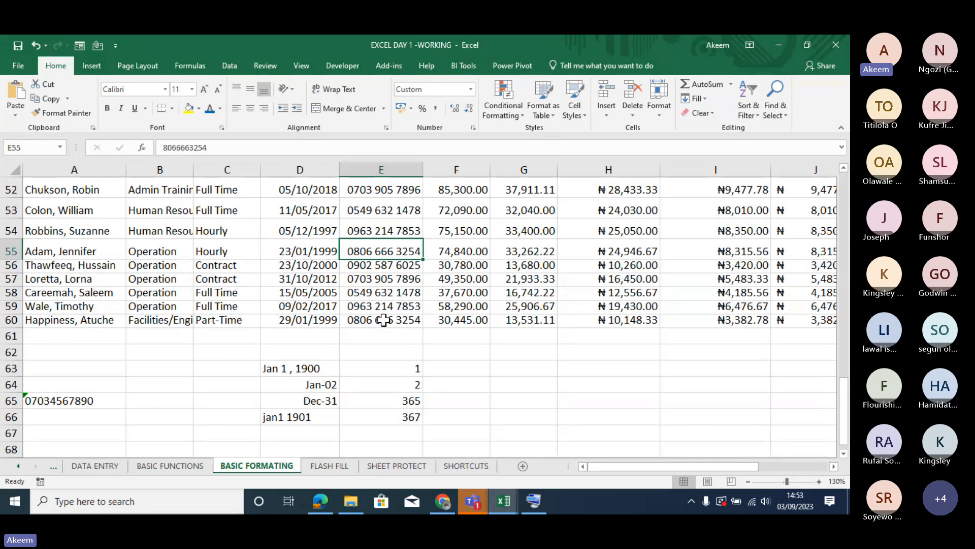
pyautogui.click(381, 368)
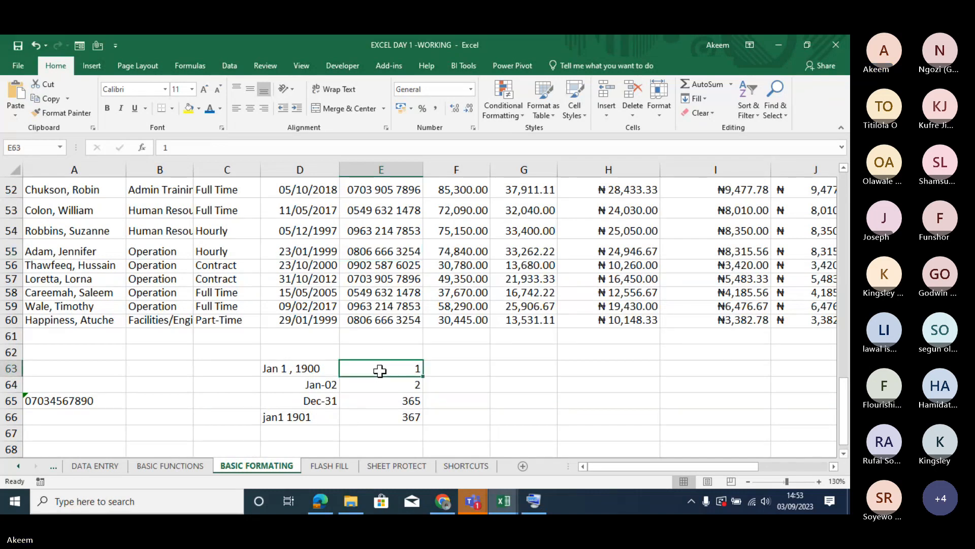
pyautogui.write('2345')
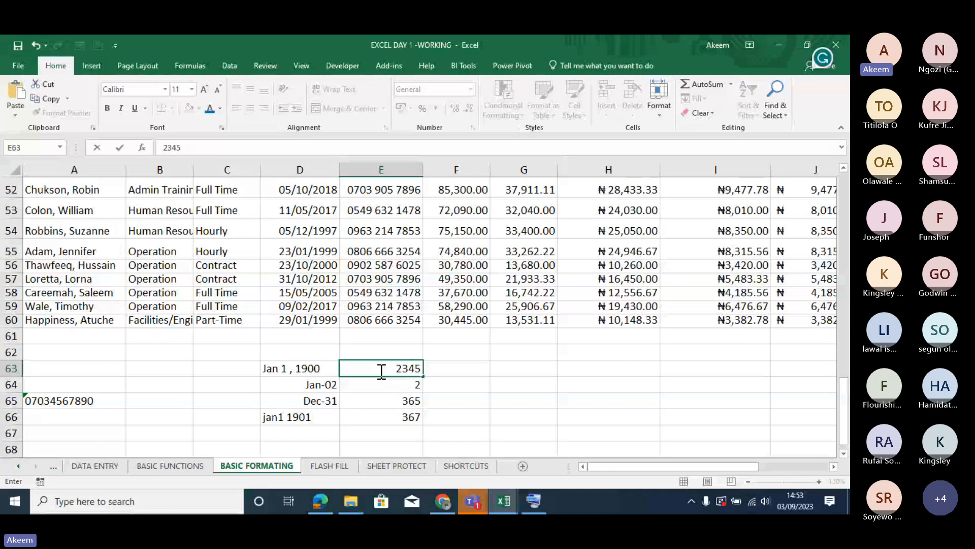
pyautogui.press('BackSpace')
pyautogui.press('BackSpace')
pyautogui.press('BackSpace')
pyautogui.press('BackSpace')
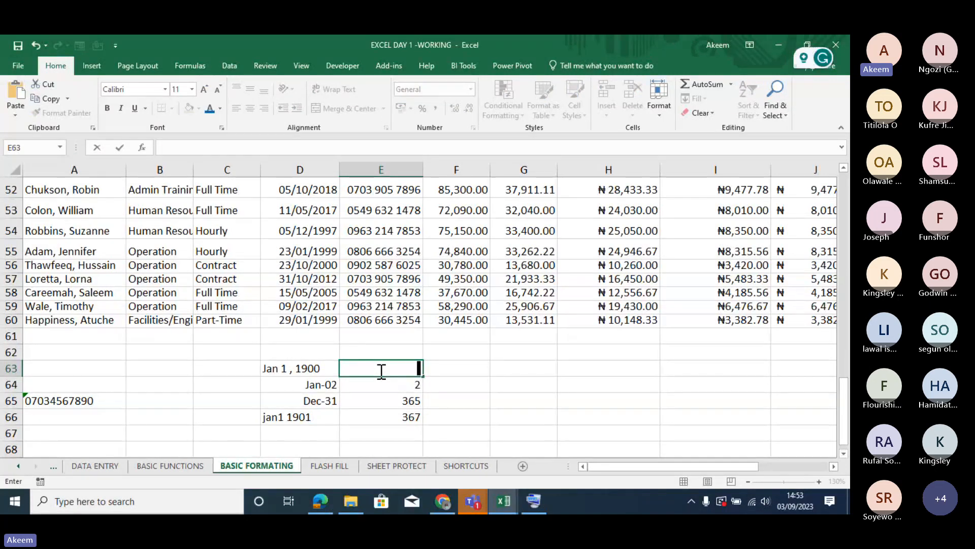
# - Enter 0000234 in E63 and 00001234 in E64 as sample numbers with leading zeros
pyautogui.write('0000234')
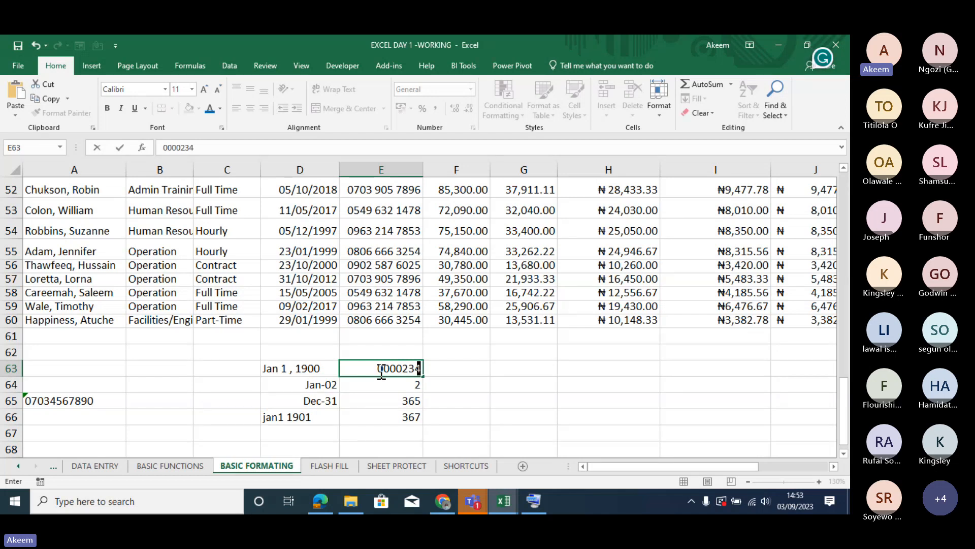
pyautogui.press('Return')
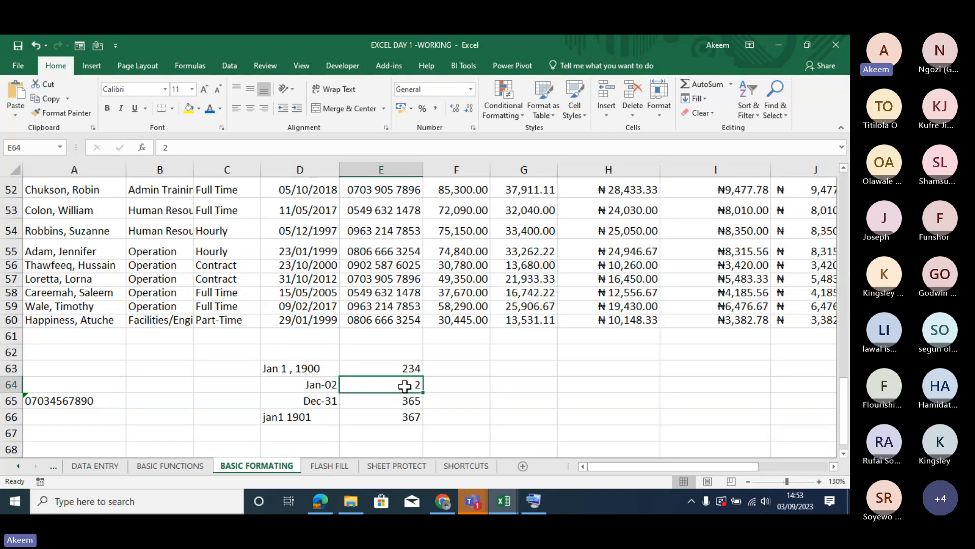
pyautogui.write('00001234')
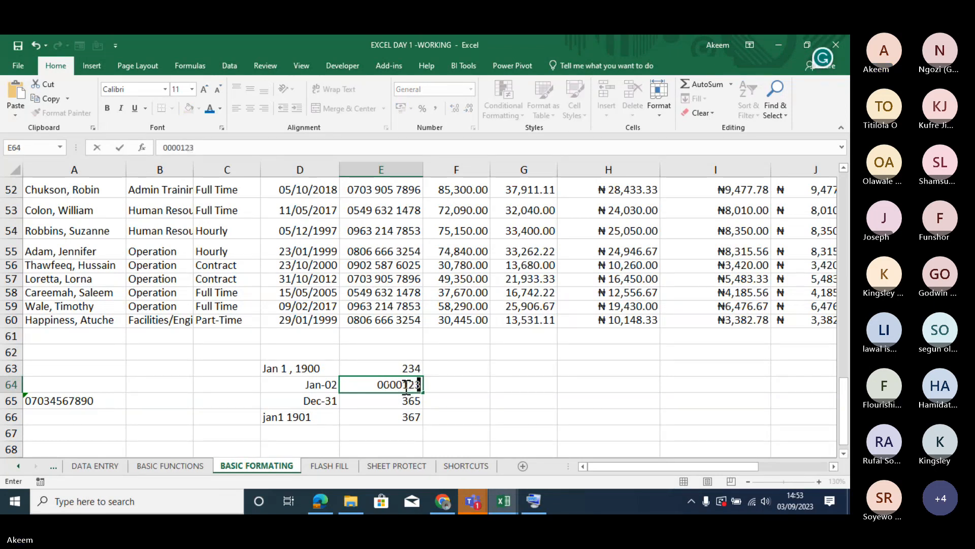
pyautogui.press('Return')
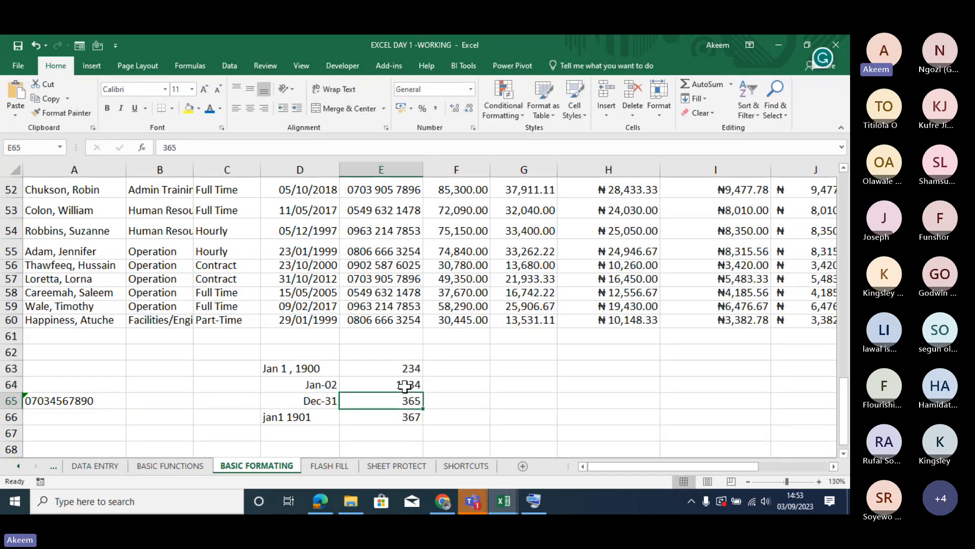
# - Format E63:E64 with the custom number format 0000000 and compare the displayed numbers with their stored values
pyautogui.click(405, 368)
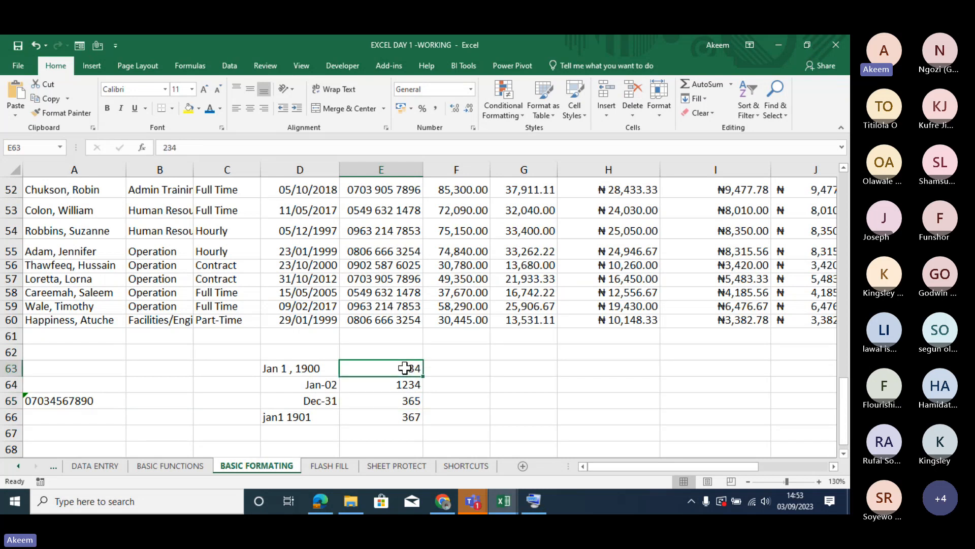
pyautogui.moveTo(405, 368); pyautogui.dragTo(408, 384)
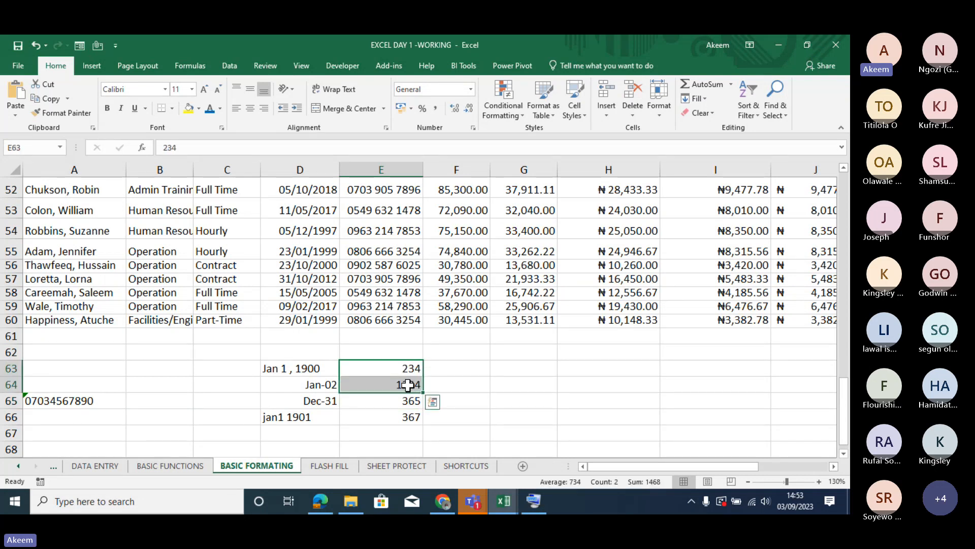
pyautogui.hotkey('ctrl', '1')
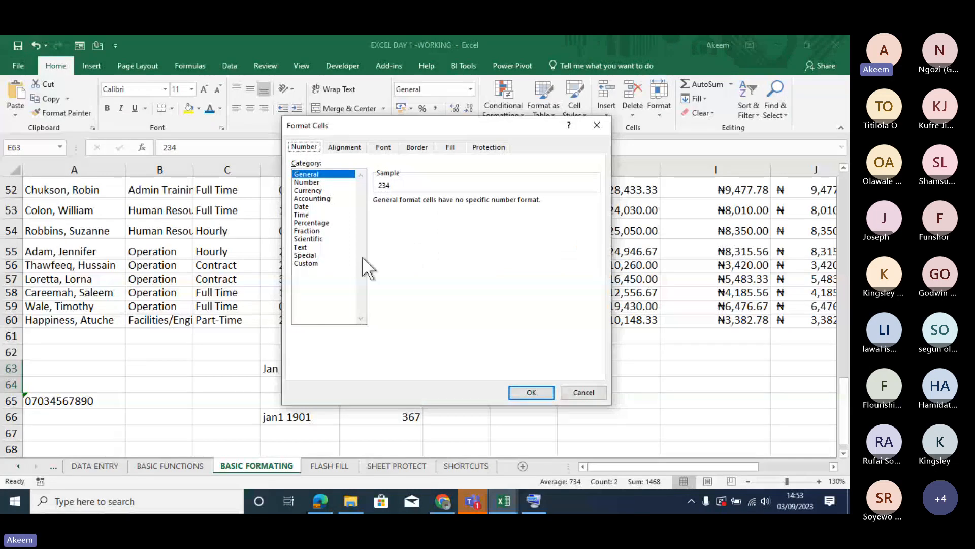
pyautogui.click(314, 264)
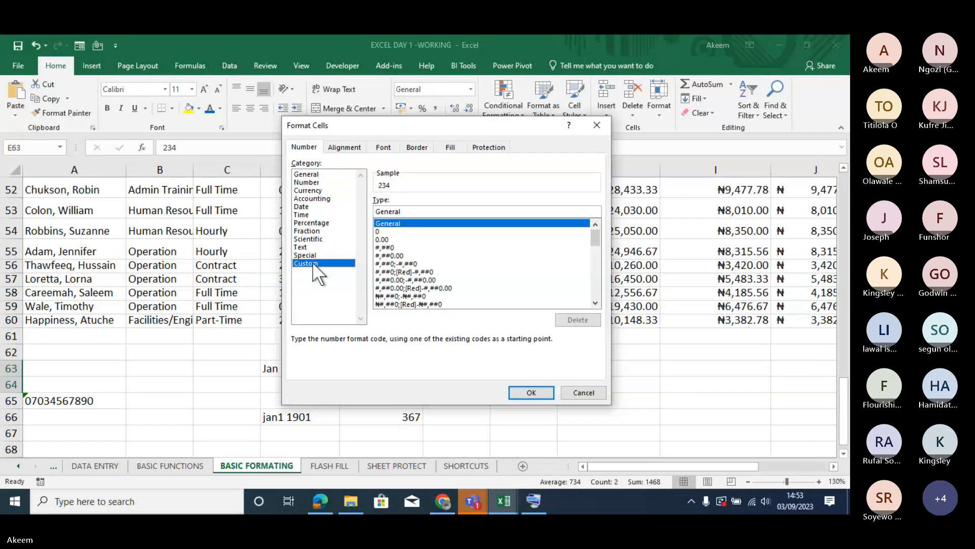
pyautogui.click(385, 229)
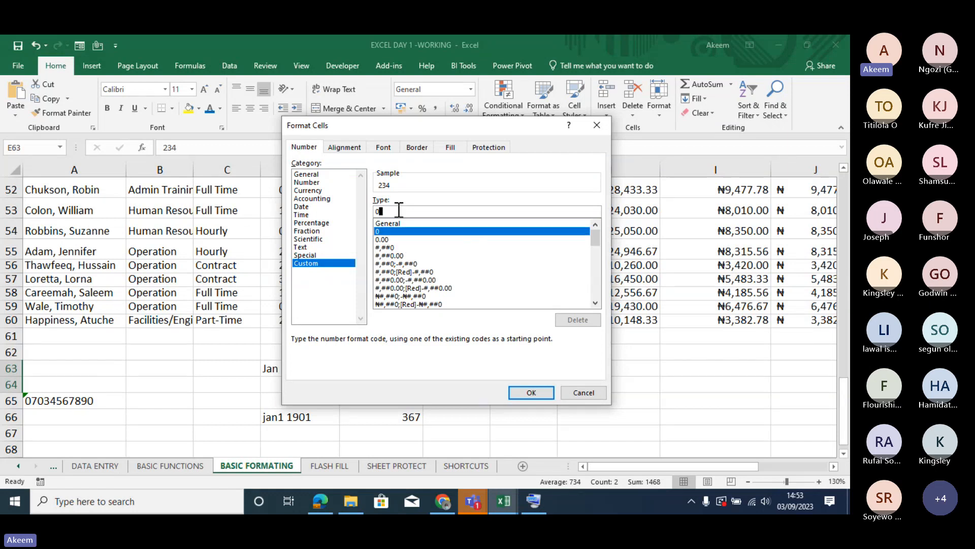
pyautogui.write('00')
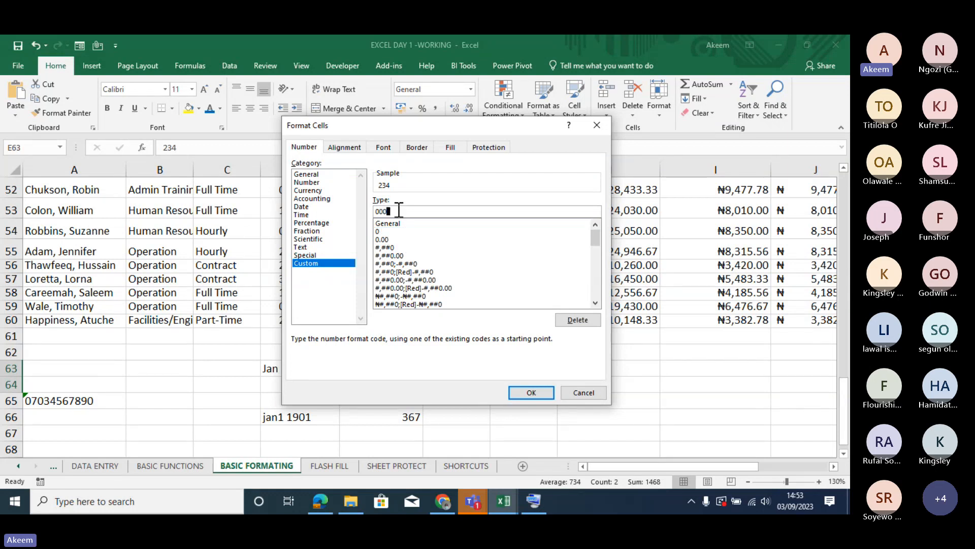
pyautogui.write('0')
pyautogui.write('000')
pyautogui.click(528, 391)
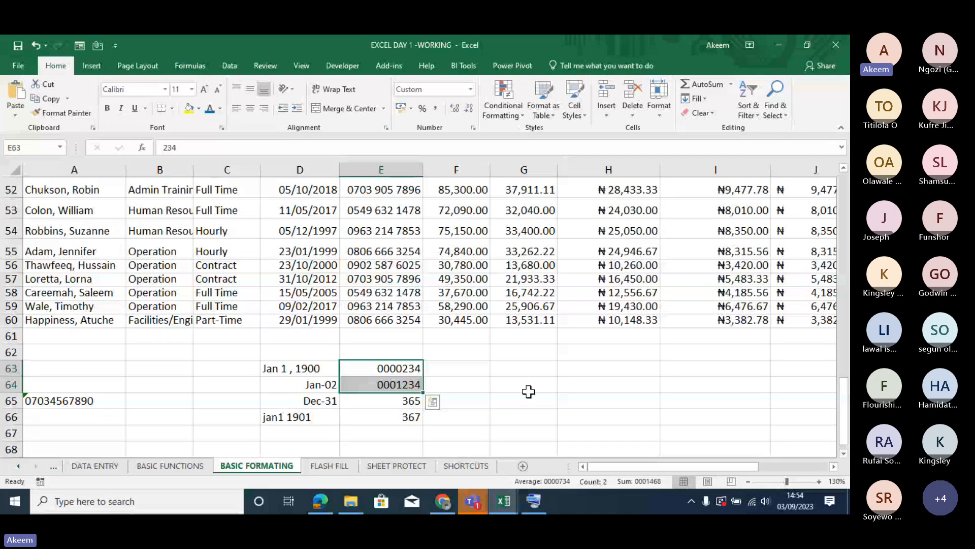
pyautogui.click(395, 368)
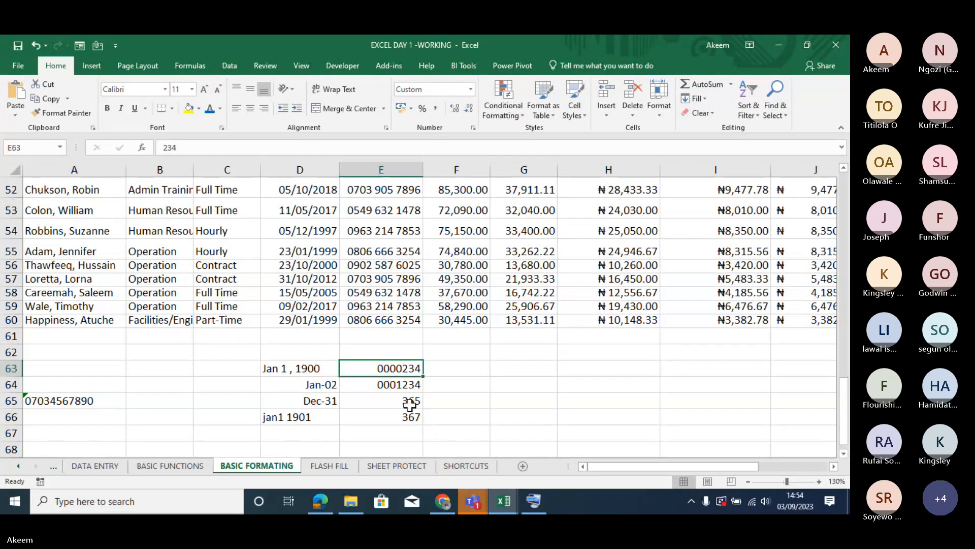
pyautogui.click(414, 385)
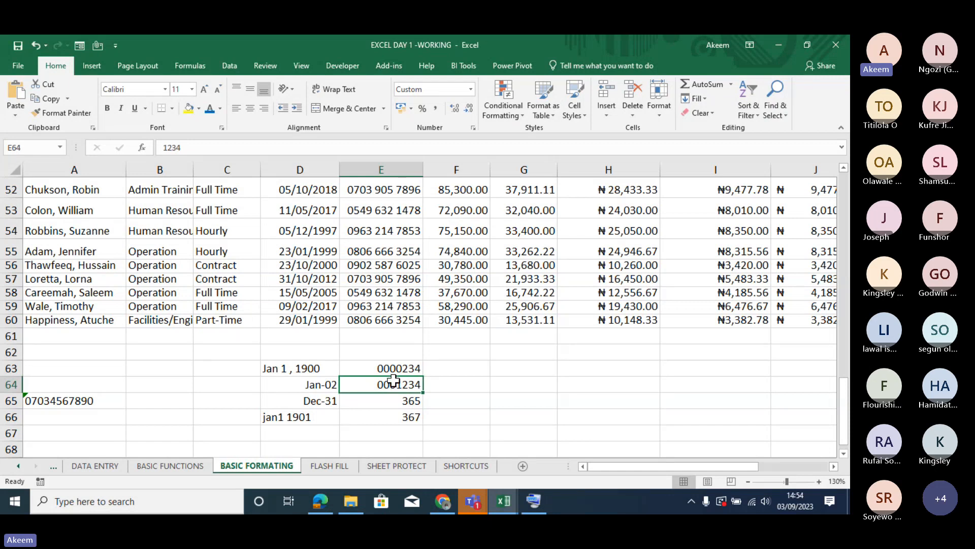
pyautogui.click(401, 370)
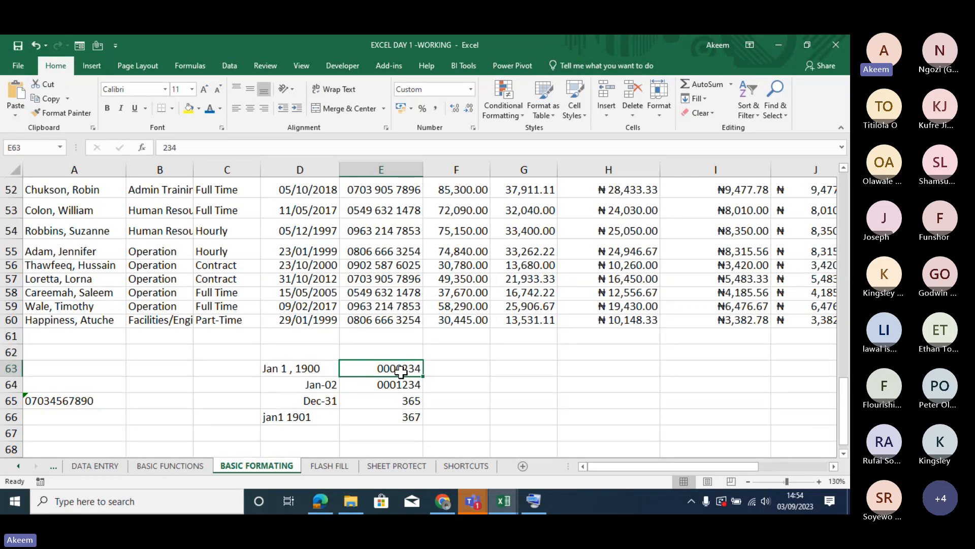
# - Review the payroll table from the PHONE NUMBER column up to its headers and across to the columns beyond LEAVE
pyautogui.press('Up')
pyautogui.press('Up')
pyautogui.press('Up')
pyautogui.press('Up')
pyautogui.press('Up')
pyautogui.press('Up')
pyautogui.press('Up')
pyautogui.press('Up')
pyautogui.press('Up')
pyautogui.press('Up')
pyautogui.press('Up')
pyautogui.press('Up')
pyautogui.press('Up')
pyautogui.press('Up')
pyautogui.press('Up')
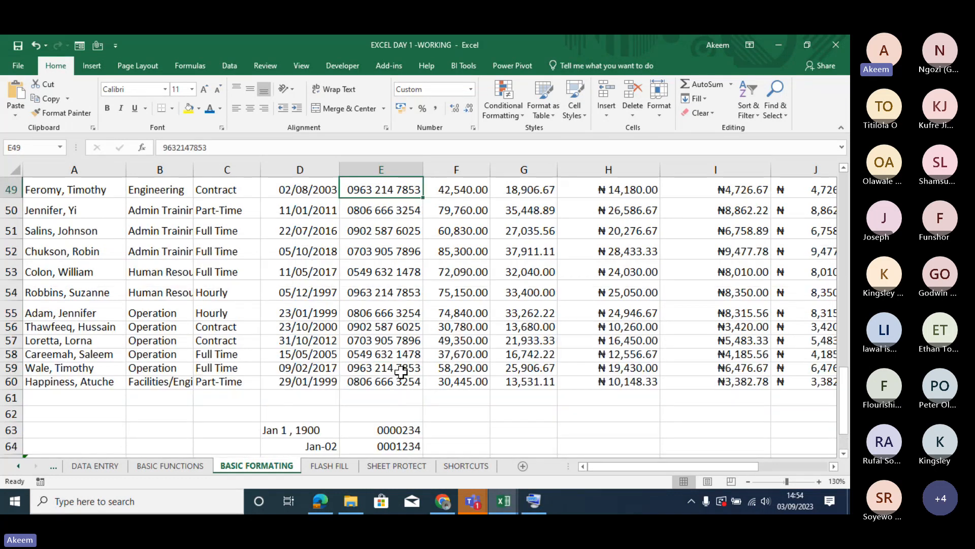
pyautogui.press('Up')
pyautogui.press('Up')
pyautogui.press('Up')
pyautogui.press('Up')
pyautogui.press('Up')
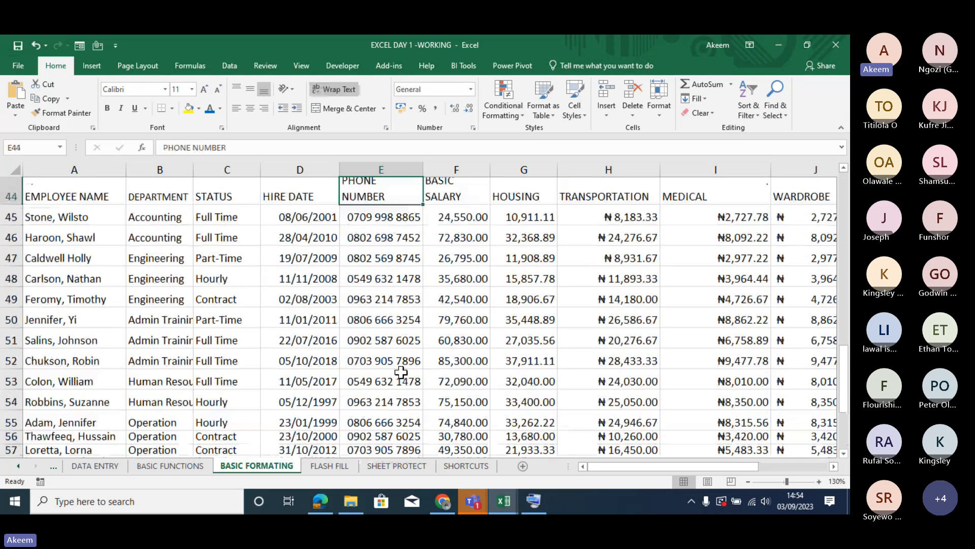
pyautogui.press('Down')
pyautogui.press('Down')
pyautogui.press('Right')
pyautogui.press('Right')
pyautogui.press('Right')
pyautogui.press('Right')
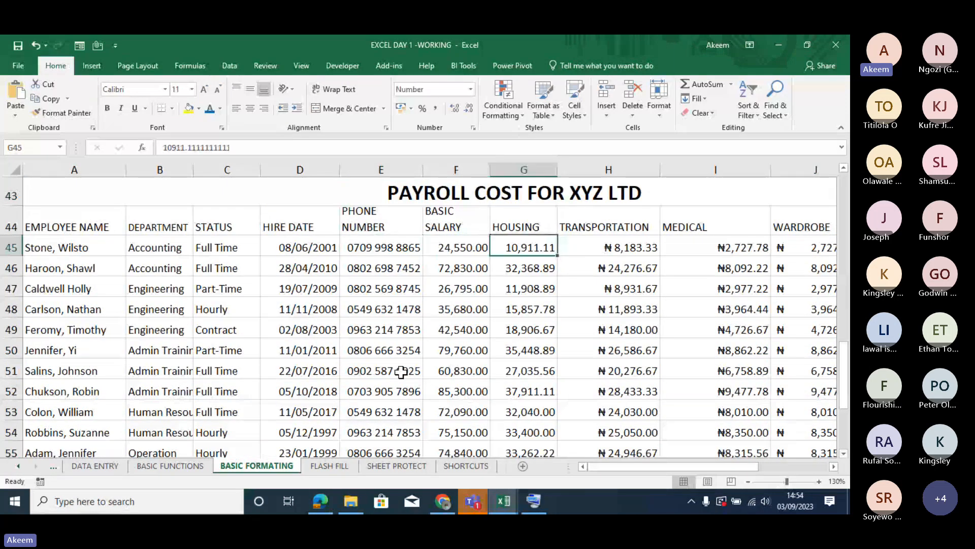
pyautogui.press('Right')
pyautogui.press('Right')
pyautogui.press('Right')
pyautogui.press('Right')
pyautogui.press('Right')
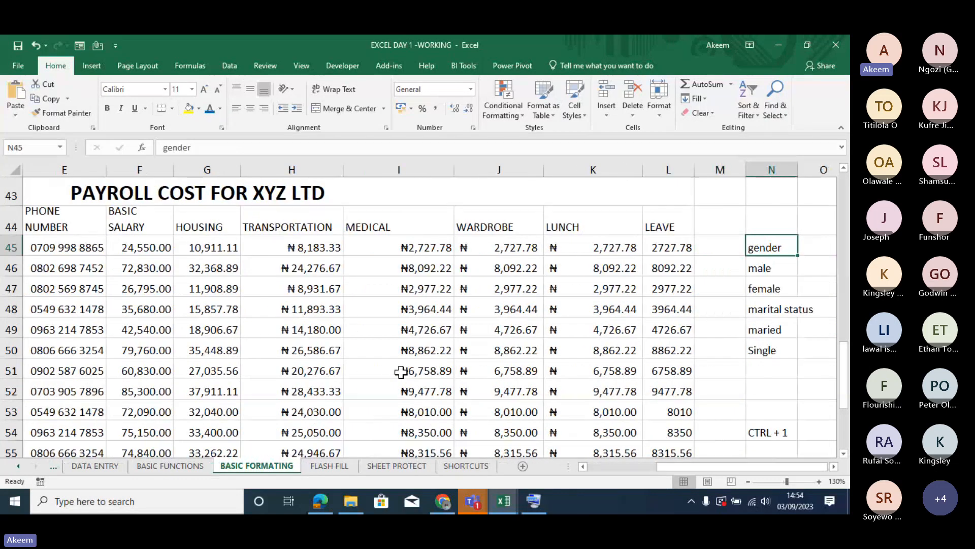
pyautogui.press('Left')
pyautogui.press('Left')
pyautogui.hotkey('ctrl', 'Left')
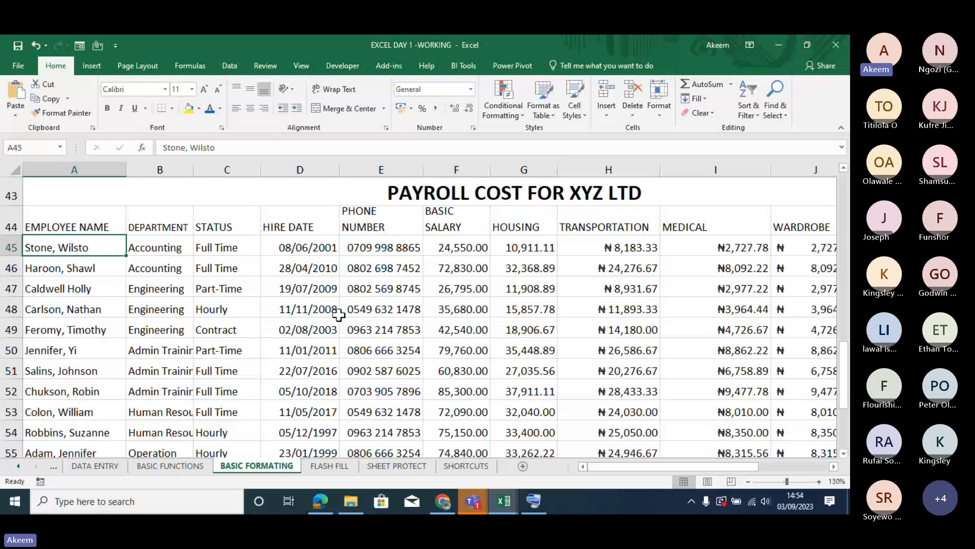
# - Center and bold the payroll table's header row from EMPLOYEE NAME to LEAVE
pyautogui.click(97, 216)
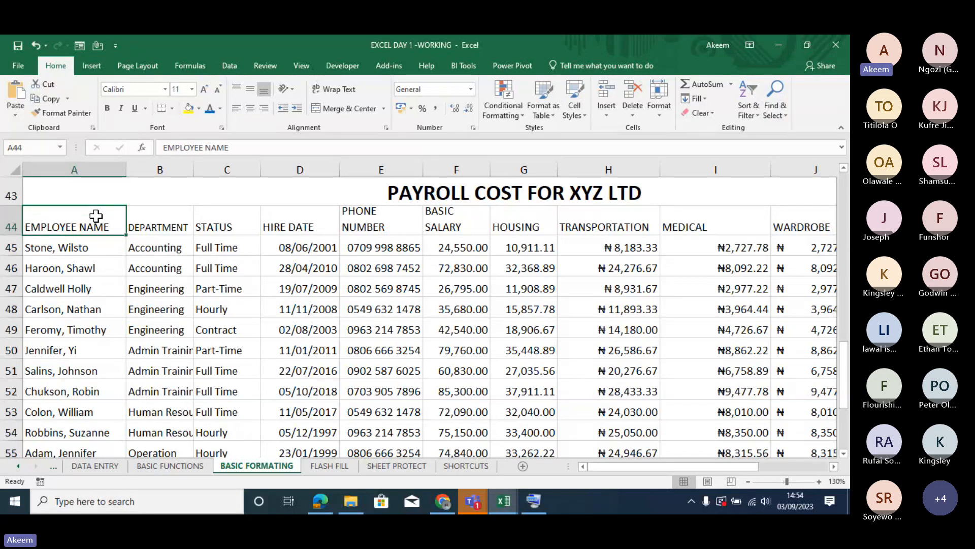
pyautogui.hotkey('ctrl', 'shift', 'Right')
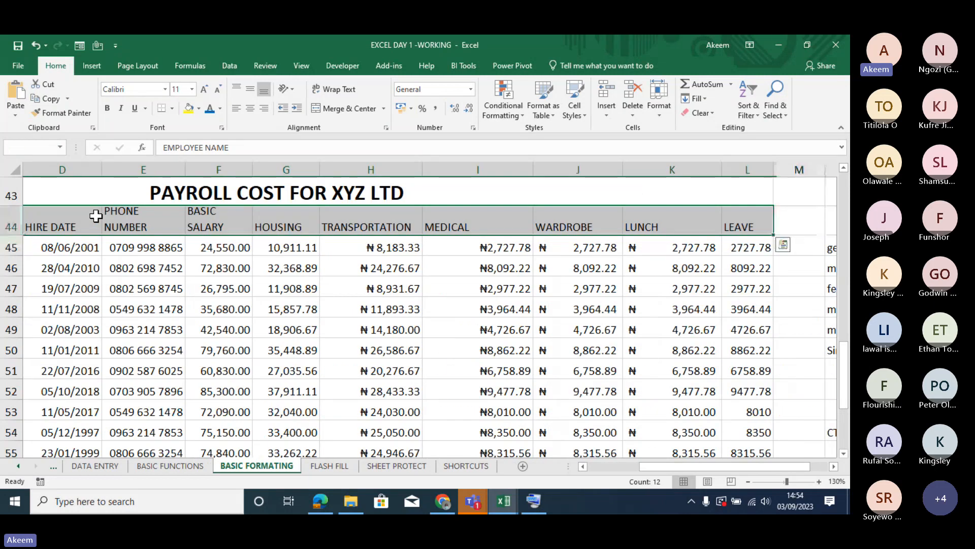
pyautogui.click(249, 107)
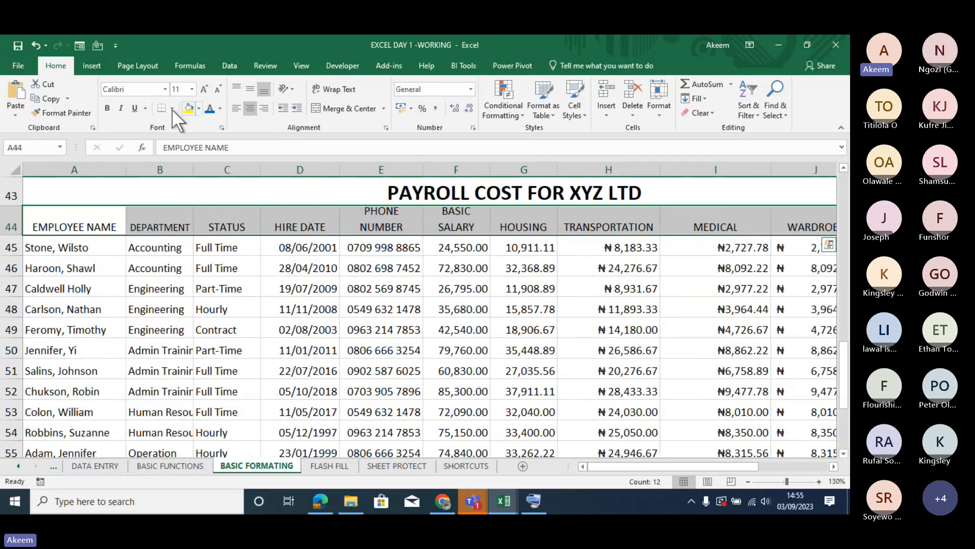
pyautogui.click(106, 109)
pyautogui.click(200, 331)
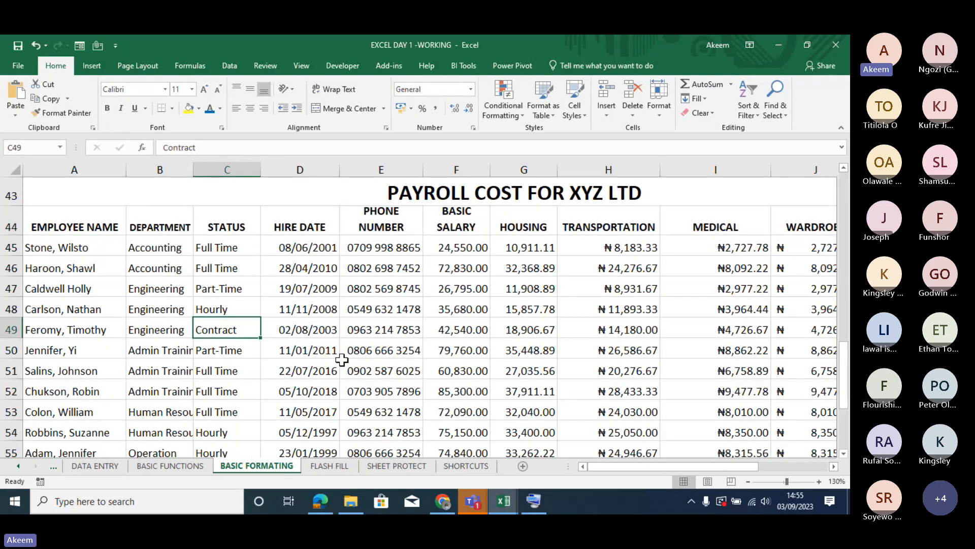
# - Increase the height of rows 55 to 60 uniformly so they are spaced like the table rows above
pyautogui.click(472, 288)
pyautogui.press('Down')
pyautogui.press('Down')
pyautogui.press('Down')
pyautogui.press('Down')
pyautogui.press('Down')
pyautogui.press('Down')
pyautogui.press('Down')
pyautogui.press('Down')
pyautogui.press('Down')
pyautogui.press('Down')
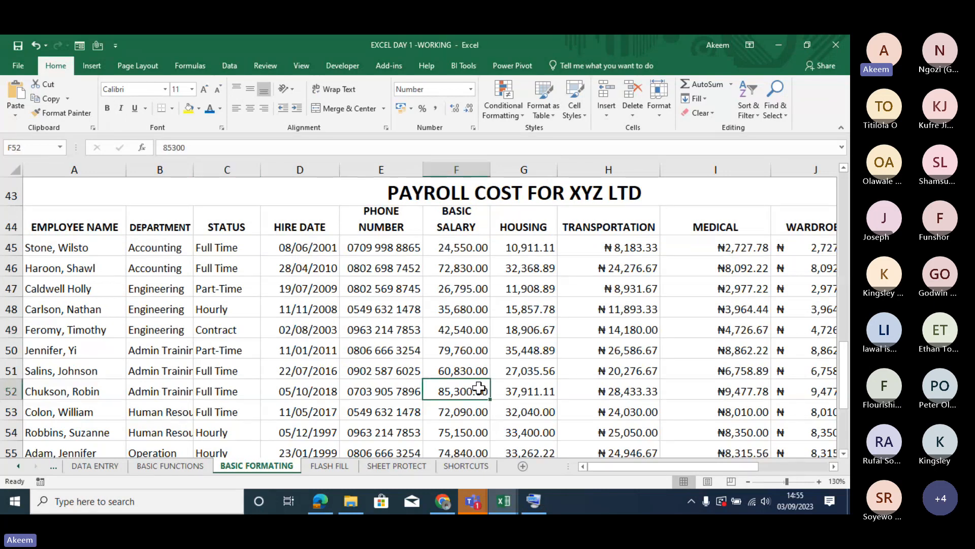
pyautogui.press('Down')
pyautogui.press('Down')
pyautogui.press('Down')
pyautogui.press('Down')
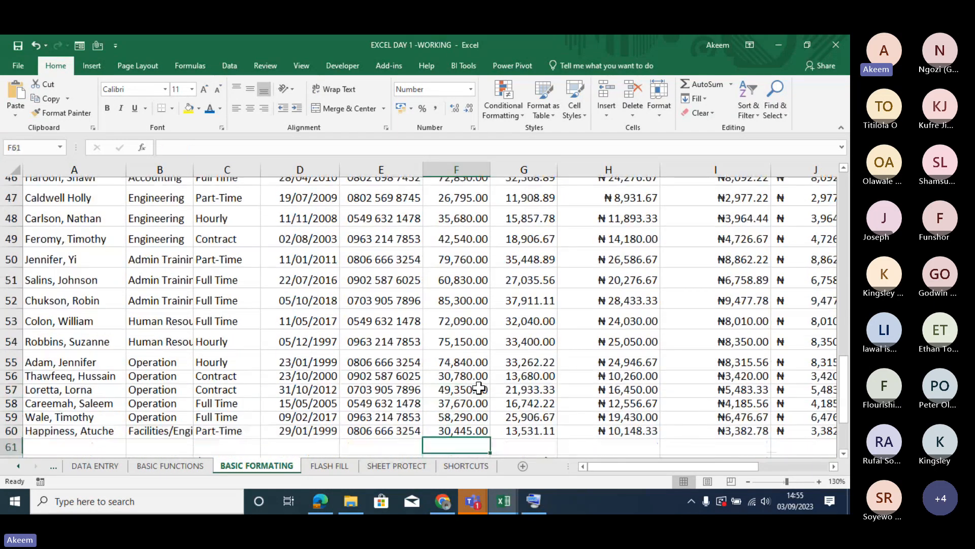
pyautogui.press('Down')
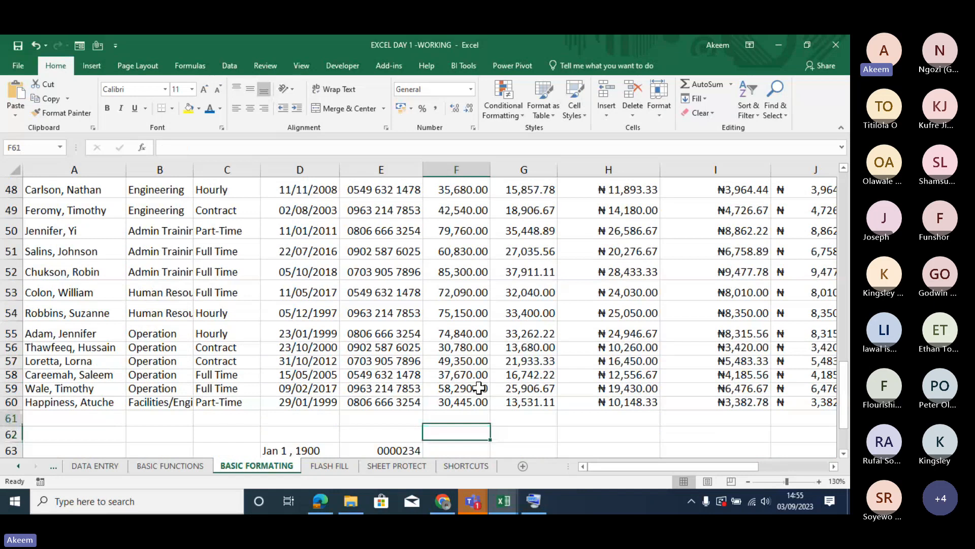
pyautogui.moveTo(11, 333); pyautogui.dragTo(18, 402)
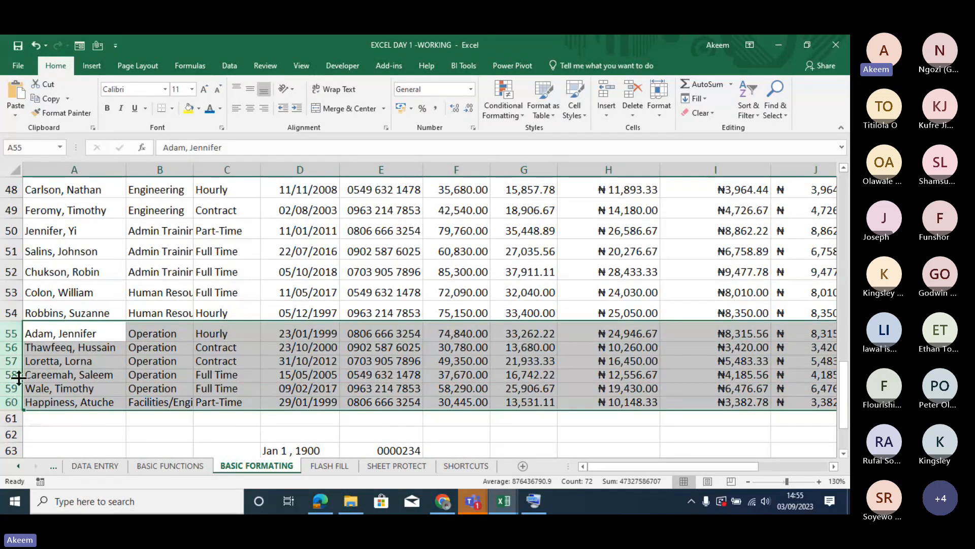
pyautogui.moveTo(14, 340); pyautogui.dragTo(15, 341)
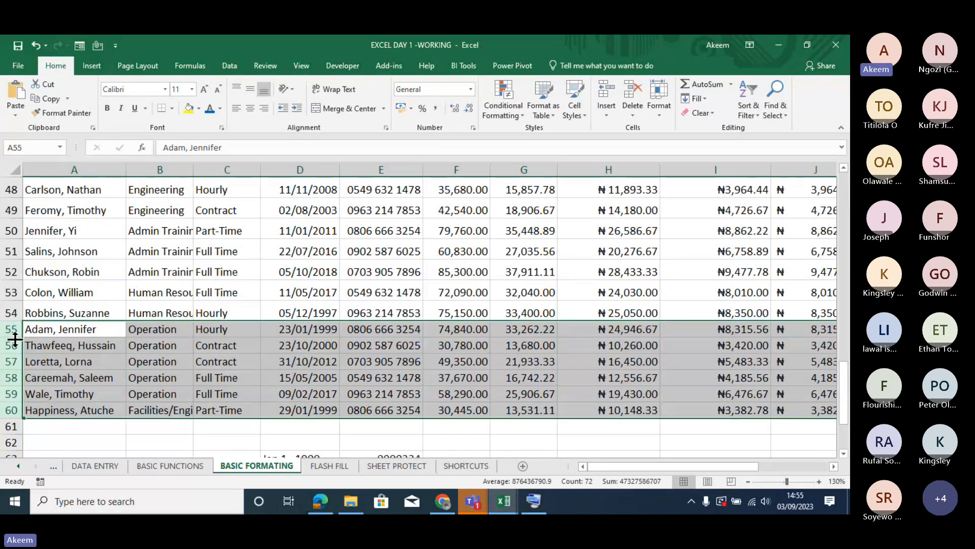
pyautogui.click(275, 362)
pyautogui.press('Right')
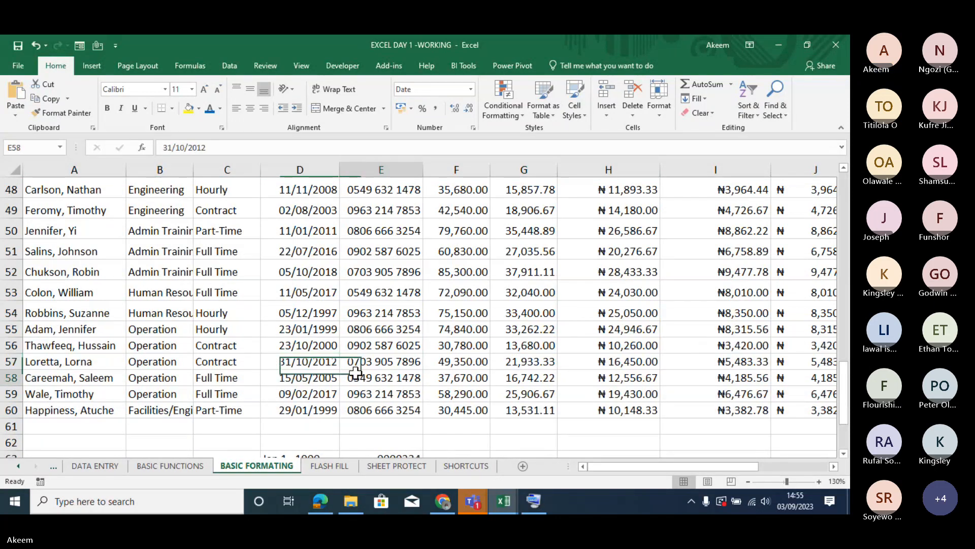
pyautogui.press('Down')
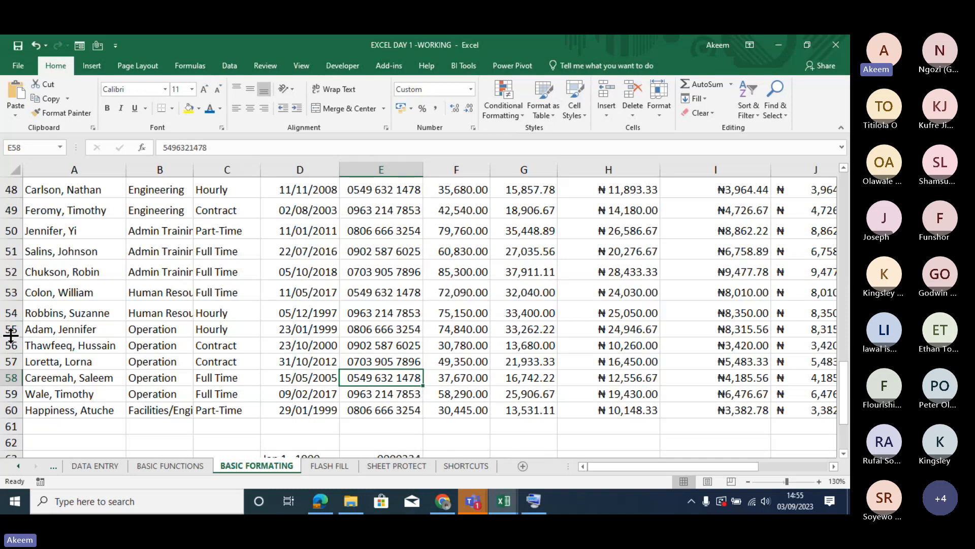
pyautogui.moveTo(11, 329); pyautogui.dragTo(10, 409)
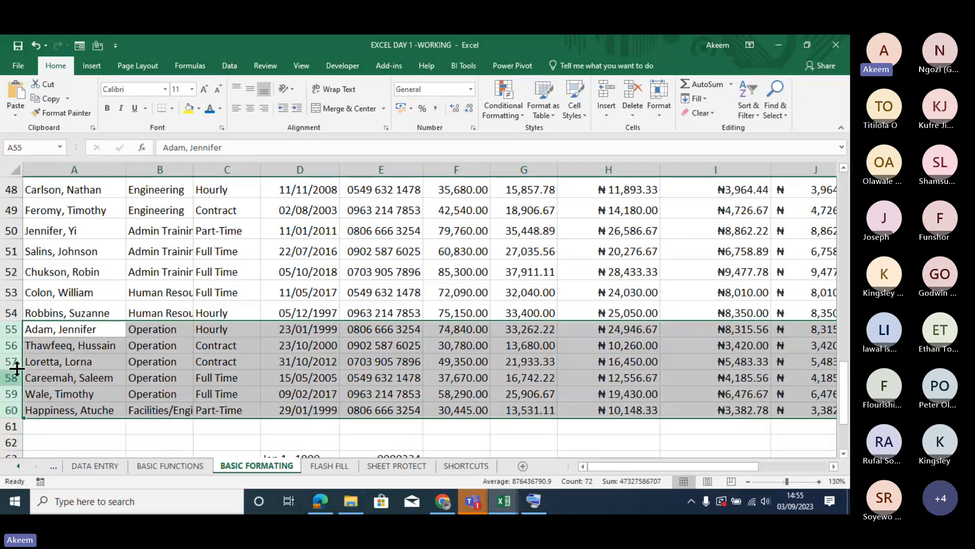
pyautogui.moveTo(14, 336); pyautogui.dragTo(14, 340)
pyautogui.click(392, 419)
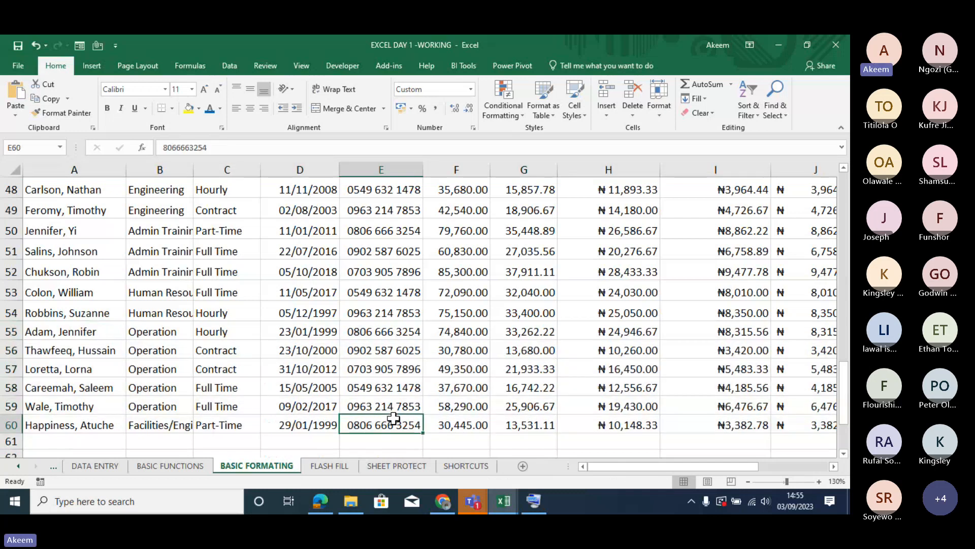
# - Examine the custom number format codes available for the hire date in D51 without applying any
pyautogui.click(600, 360)
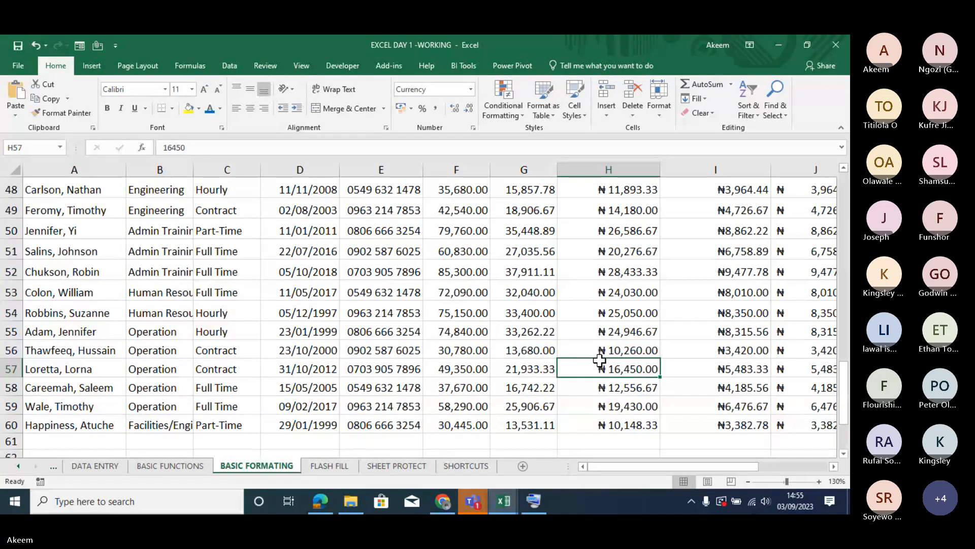
pyautogui.click(455, 312)
pyautogui.click(378, 331)
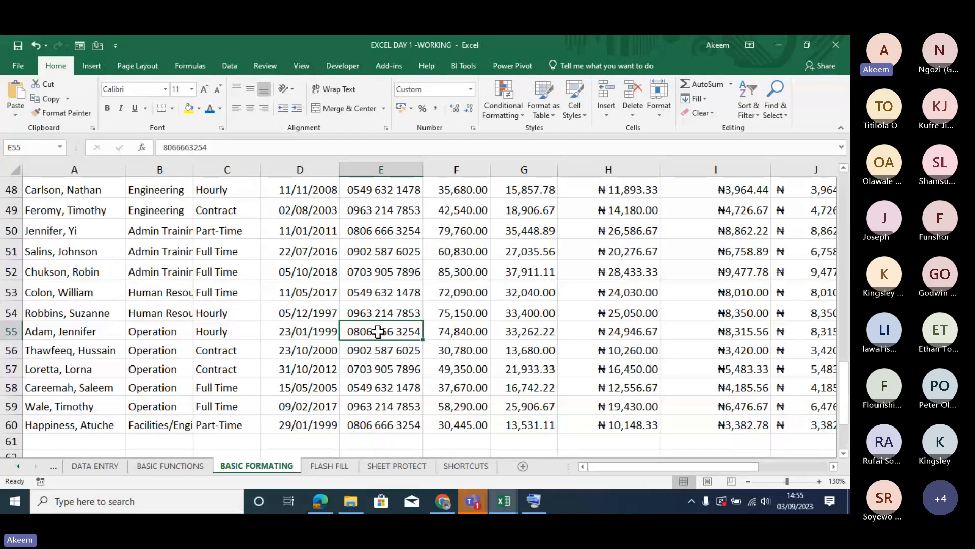
pyautogui.click(314, 253)
pyautogui.hotkey('ctrl', '1')
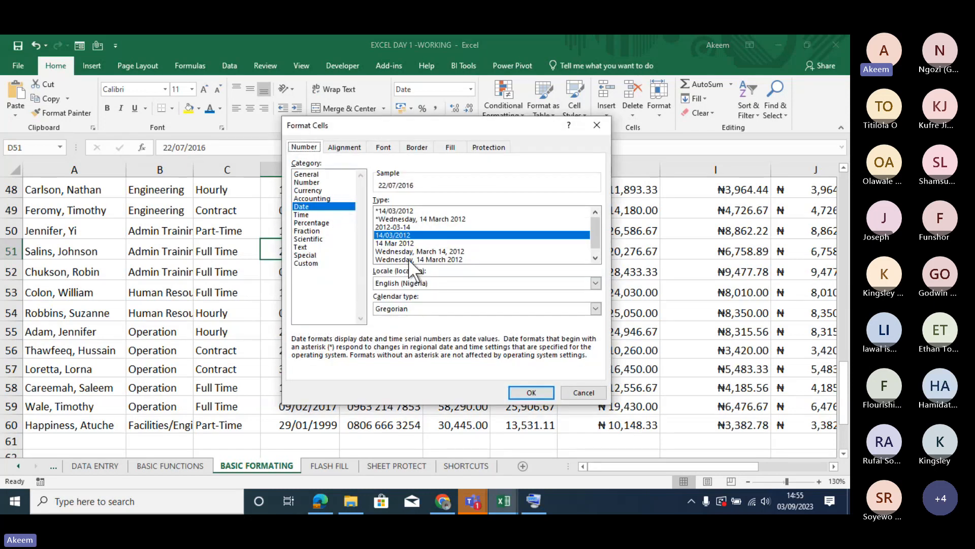
pyautogui.click(316, 263)
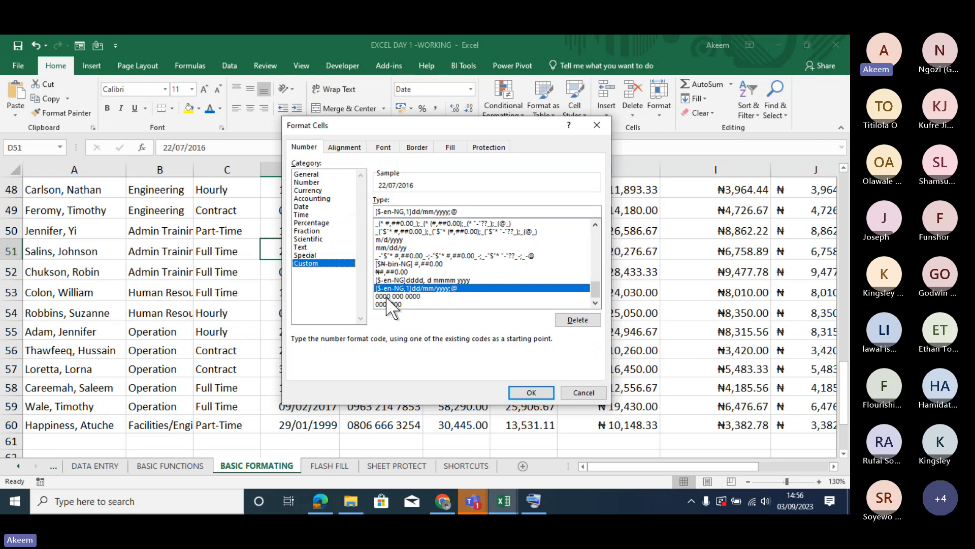
pyautogui.moveTo(592, 284); pyautogui.dragTo(588, 214)
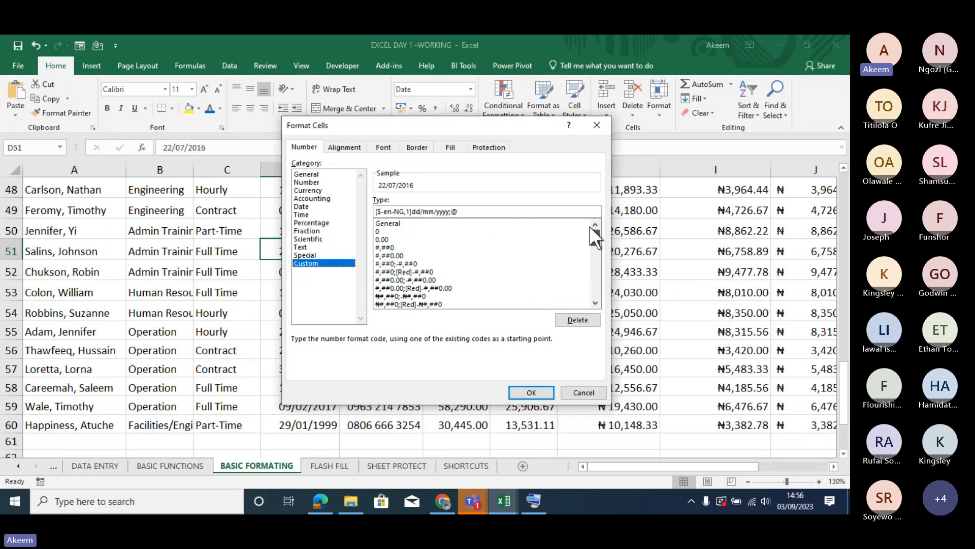
pyautogui.click(591, 130)
pyautogui.click(569, 363)
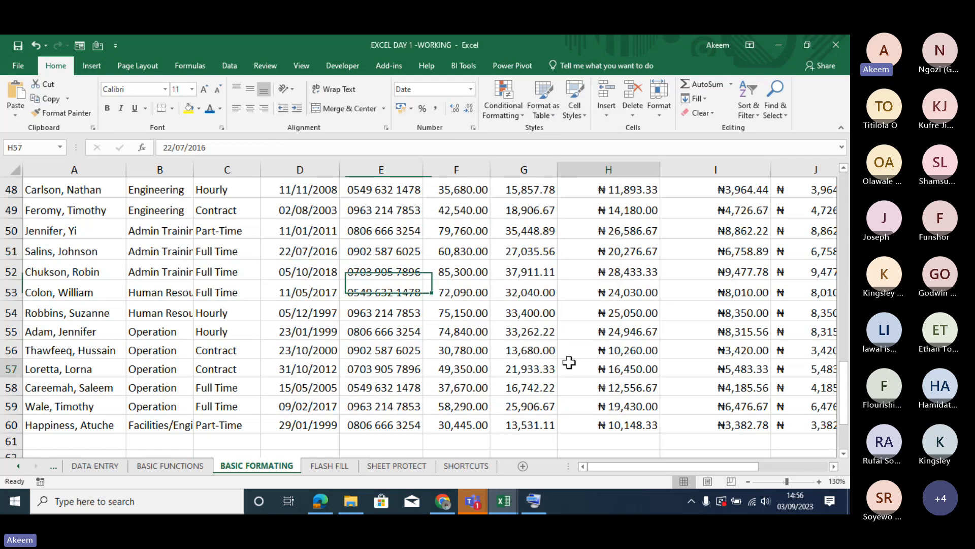
# - Make the basic salaries in F55:F57 negative as -74840, -30780 and -49350
pyautogui.click(445, 328)
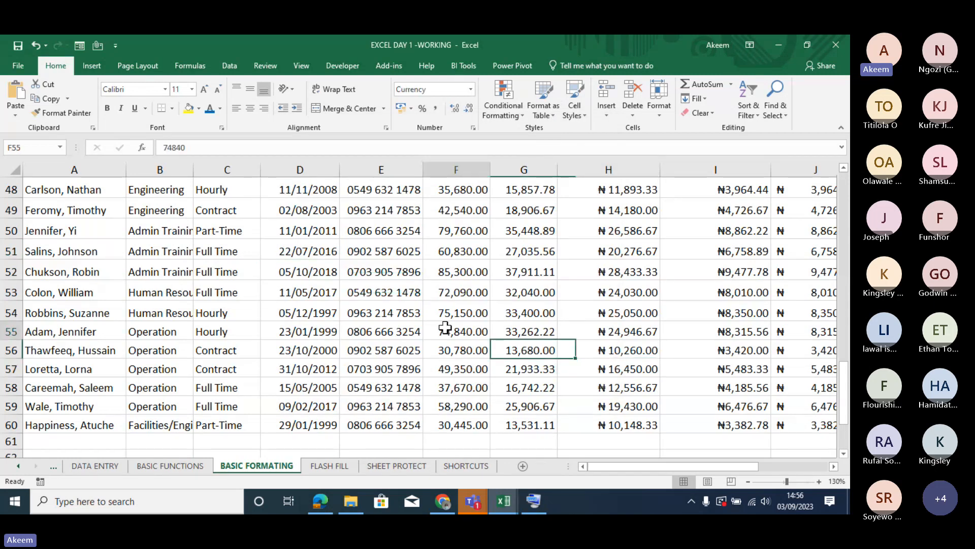
pyautogui.click(163, 148)
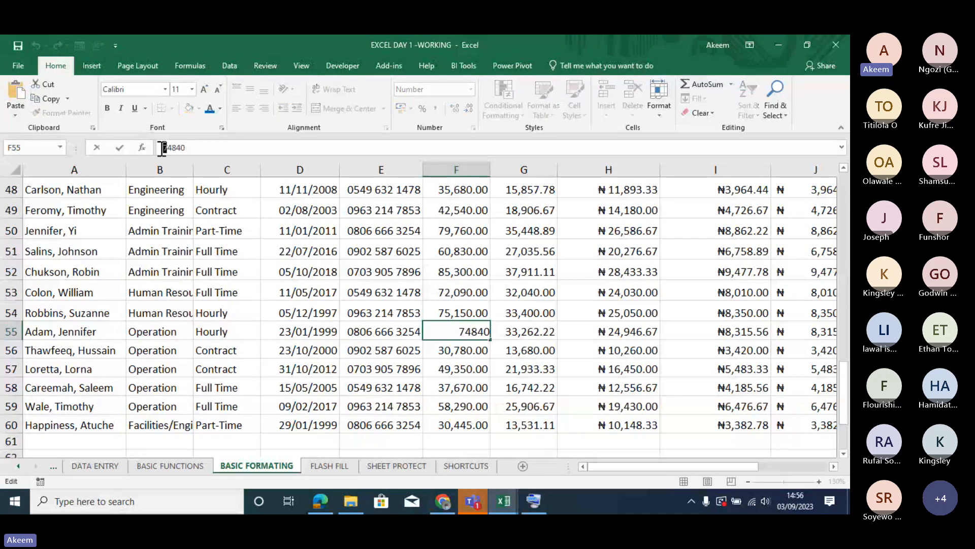
pyautogui.write('-')
pyautogui.press('Return')
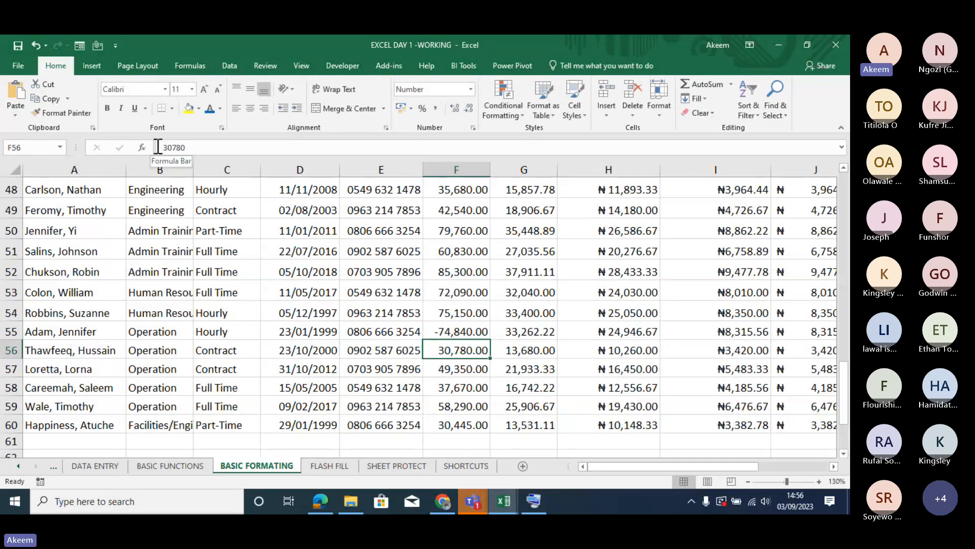
pyautogui.click(159, 147)
pyautogui.write('-')
pyautogui.press('Return')
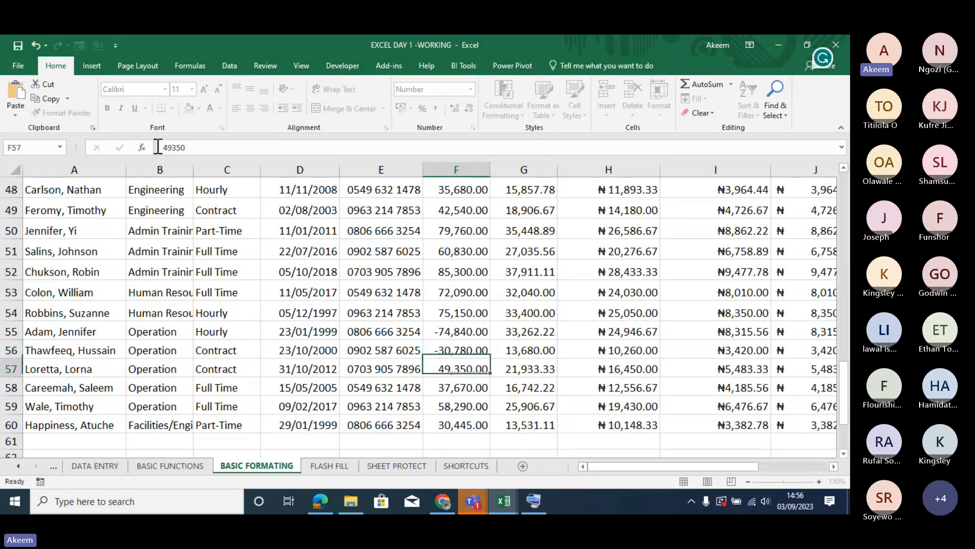
pyautogui.click(162, 148)
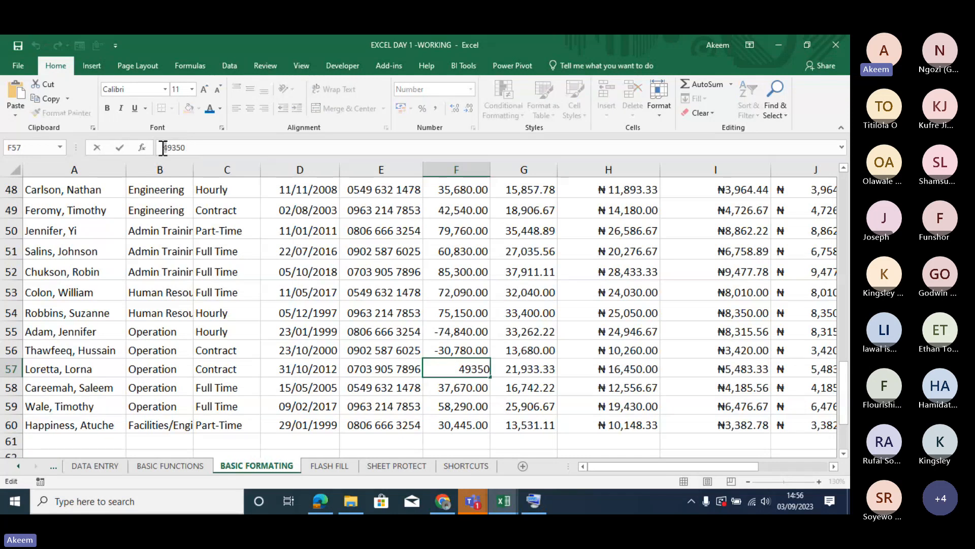
pyautogui.write('-')
pyautogui.press('Return')
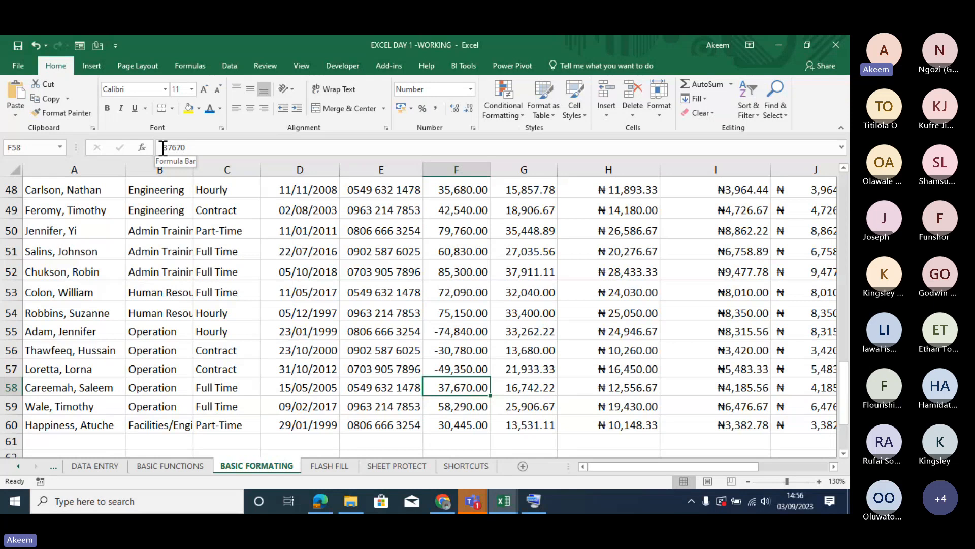
# - Format the basic salaries in F48:F60 to show negative numbers in red with a minus sign
pyautogui.click(459, 334)
pyautogui.moveTo(458, 334); pyautogui.dragTo(460, 371)
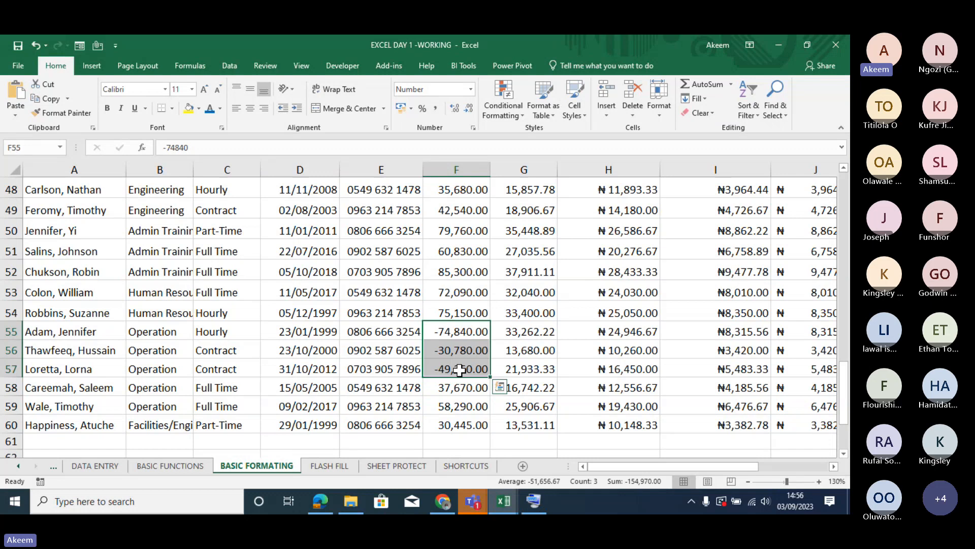
pyautogui.click(453, 230)
pyautogui.moveTo(459, 193); pyautogui.dragTo(469, 421)
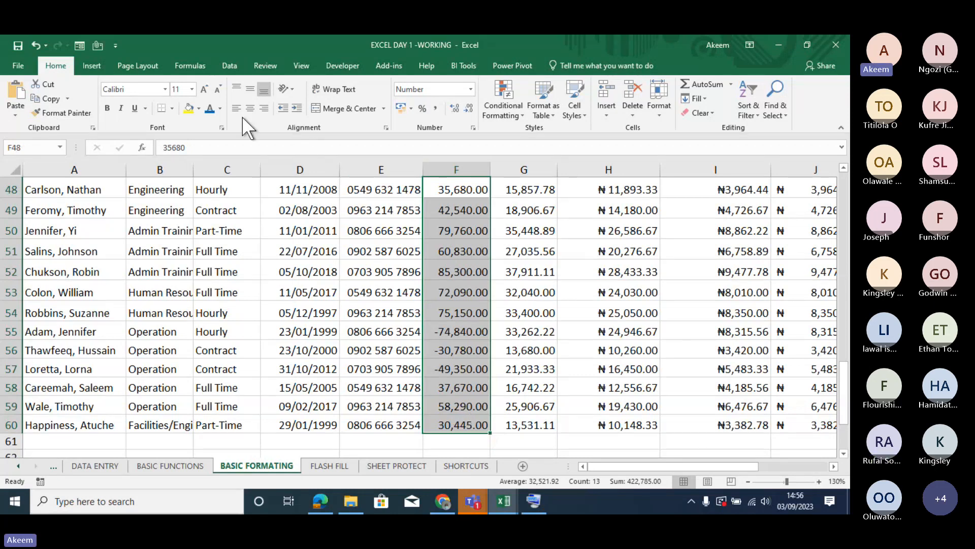
pyautogui.hotkey('ctrl', '1')
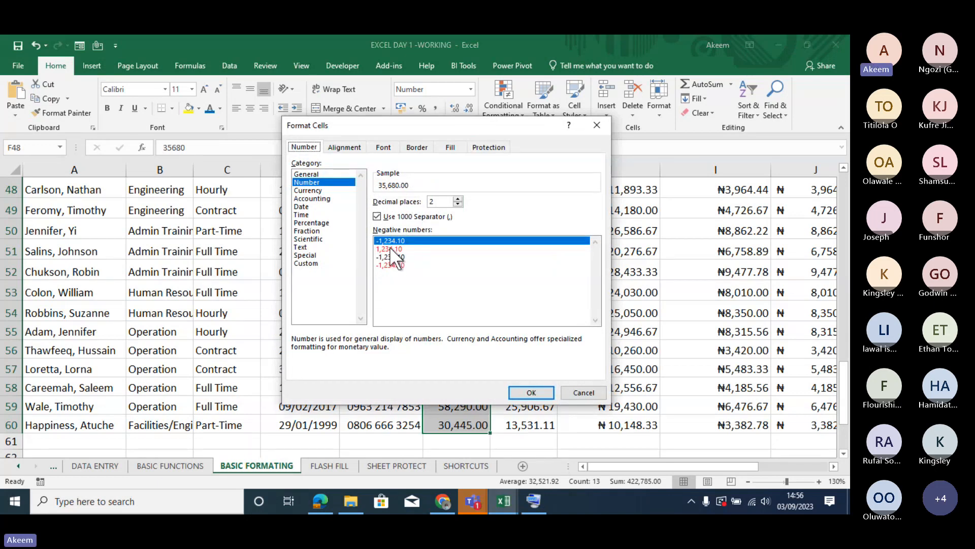
pyautogui.click(390, 248)
pyautogui.click(392, 265)
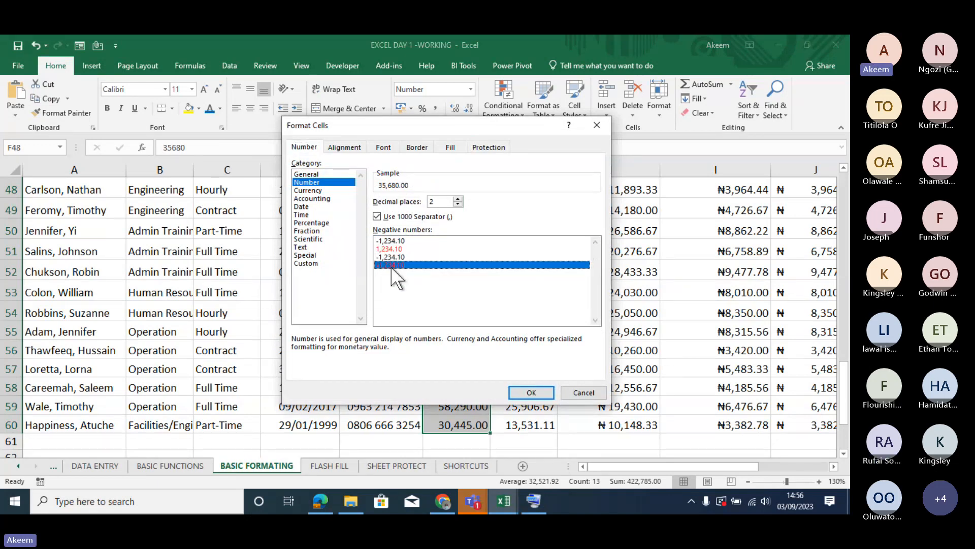
pyautogui.click(531, 393)
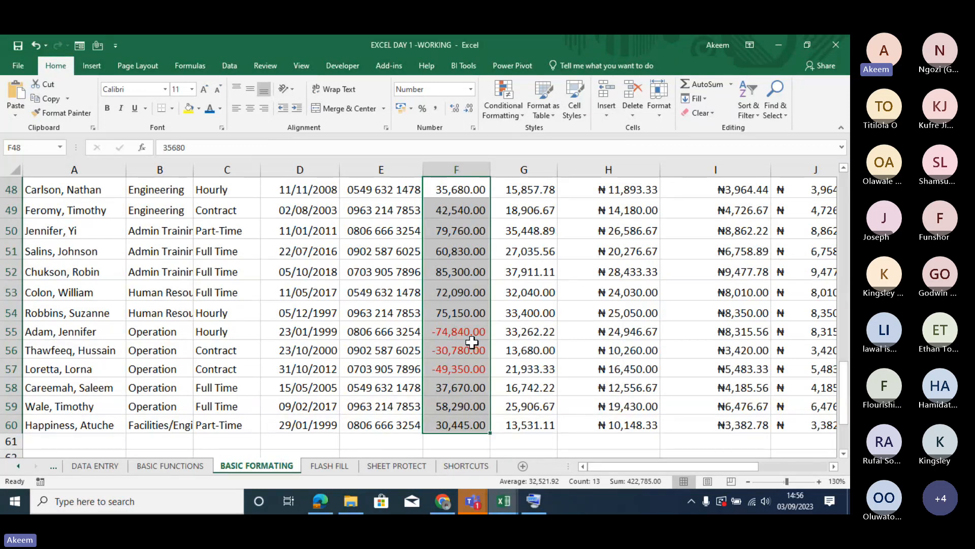
# - Apply the custom number format #,##0.00_ ;[Red](#,##0.00 ) to the basic salaries in F48:F60
pyautogui.hotkey('ctrl', '1')
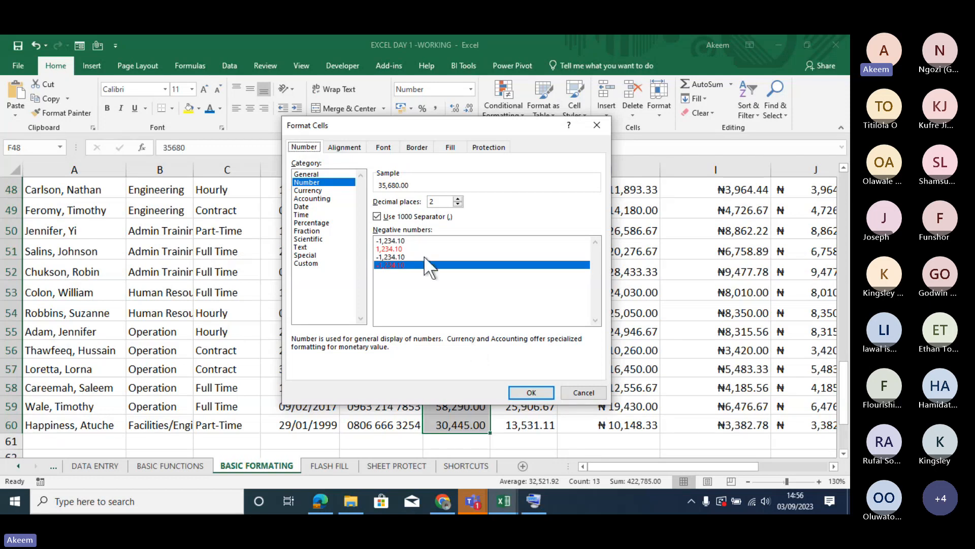
pyautogui.click(315, 264)
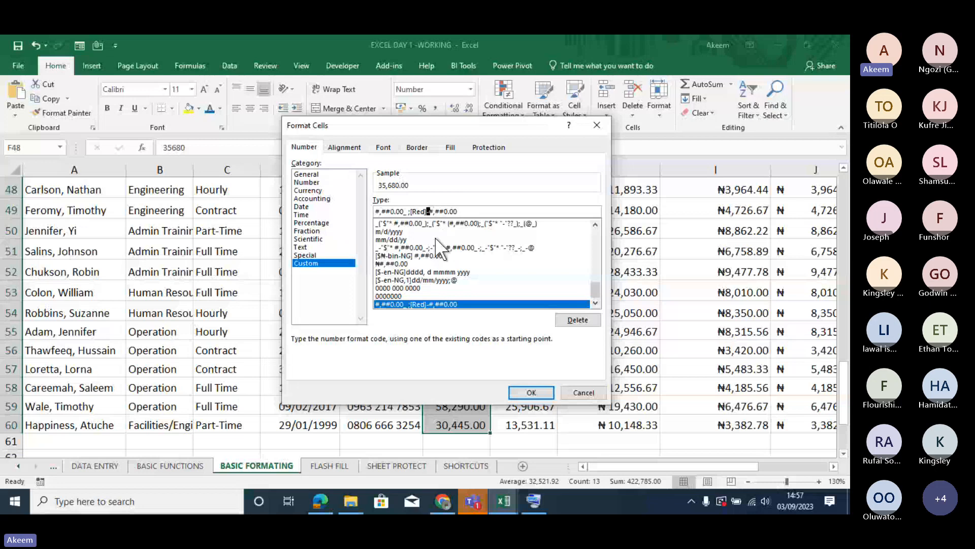
pyautogui.press('Delete')
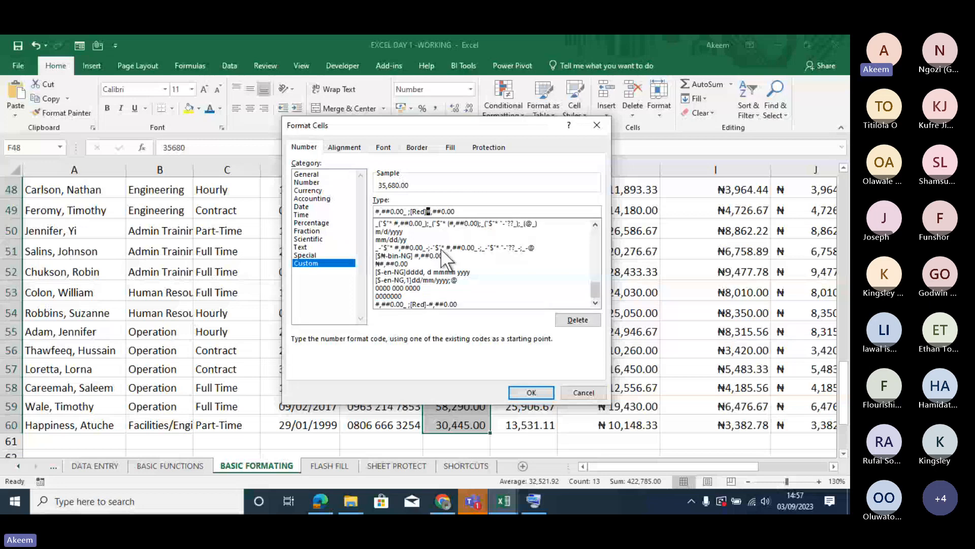
pyautogui.write('(')
pyautogui.click(466, 212)
pyautogui.write(')')
pyautogui.press('Return')
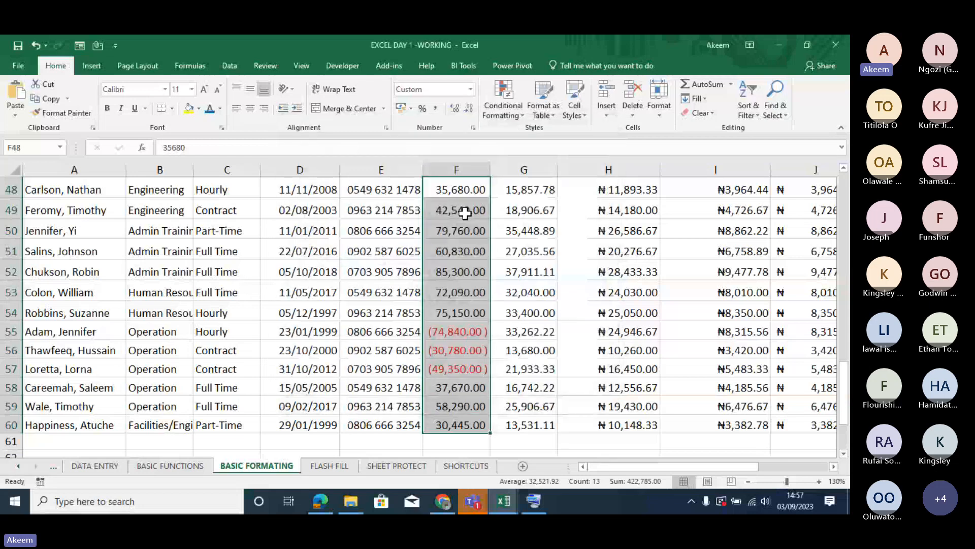
pyautogui.click(480, 309)
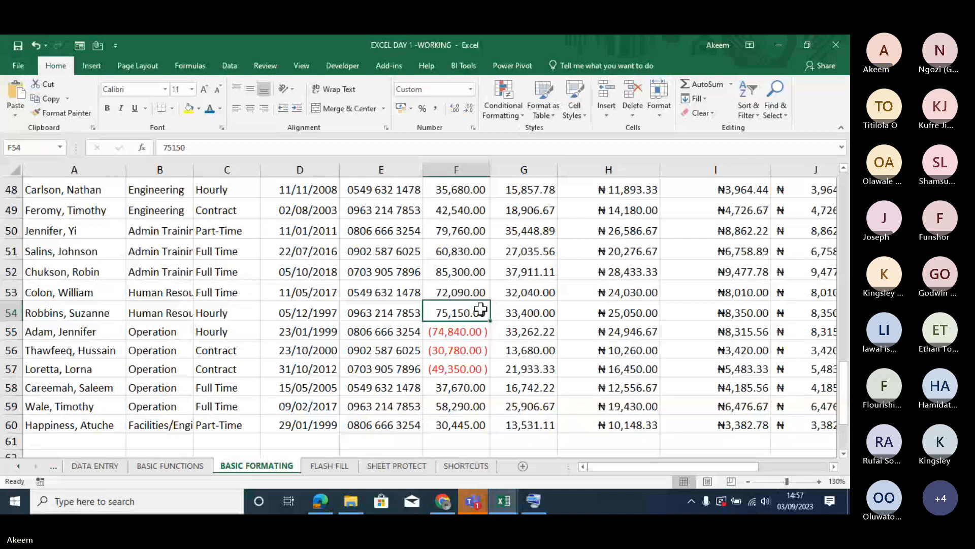
# - Examine the custom number format code of the basic salaries in F49:F60 without changing it
pyautogui.moveTo(458, 210); pyautogui.dragTo(457, 416)
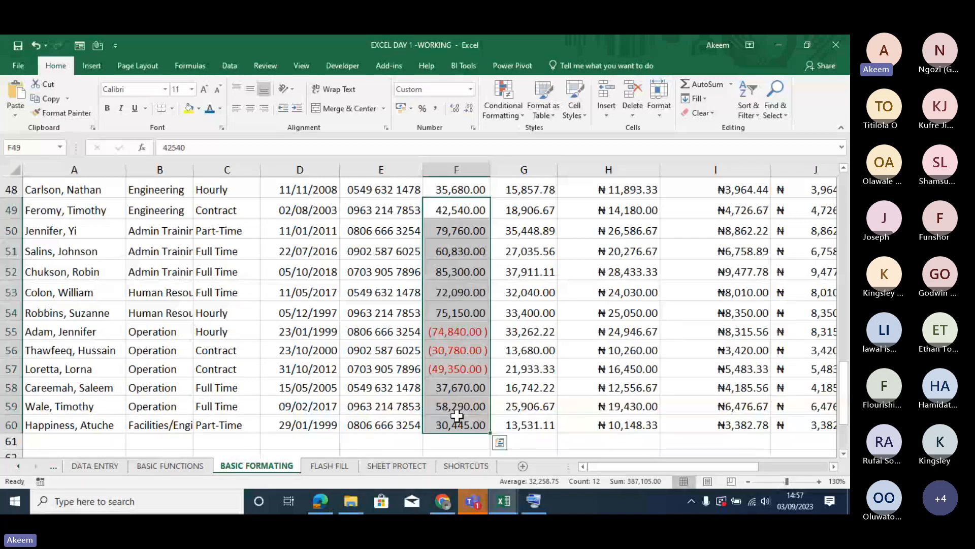
pyautogui.hotkey('ctrl', '1')
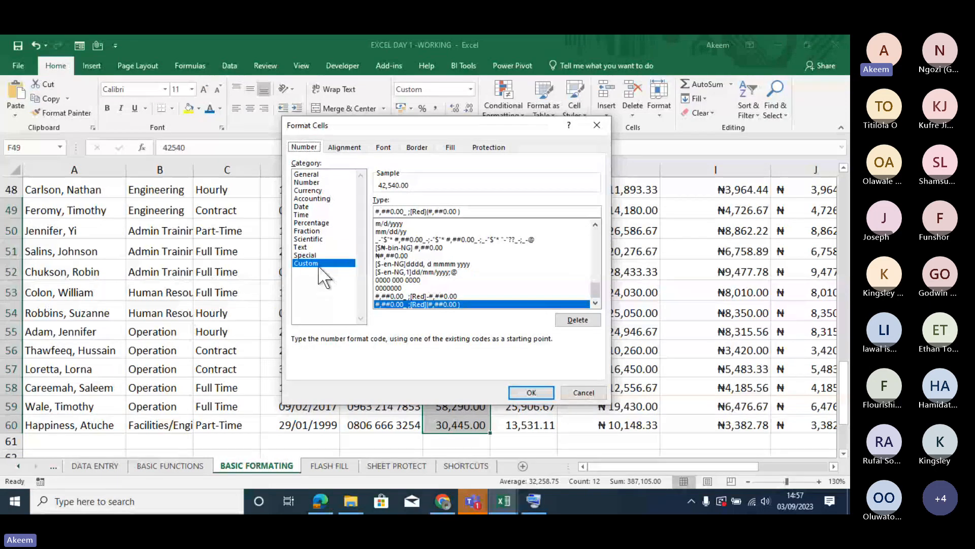
pyautogui.click(467, 211)
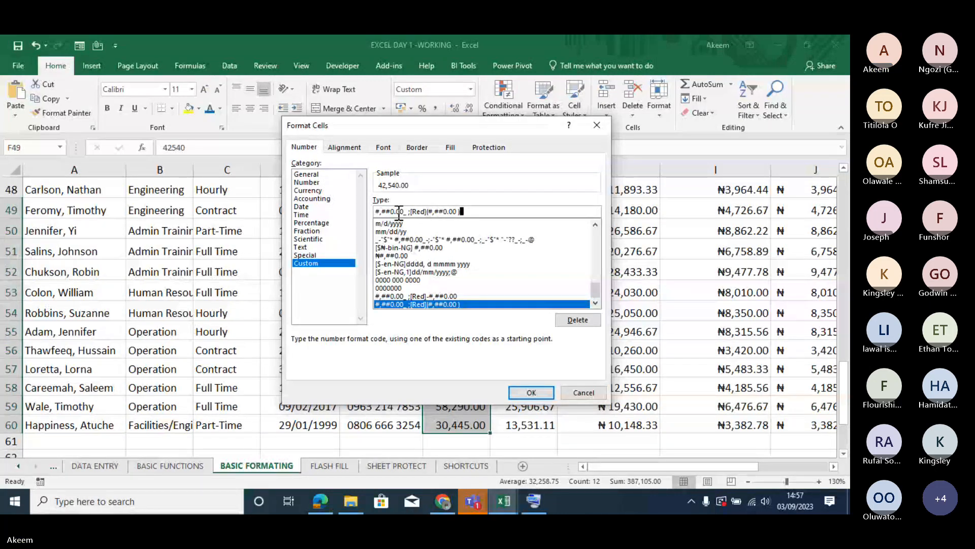
pyautogui.click(597, 125)
pyautogui.click(452, 208)
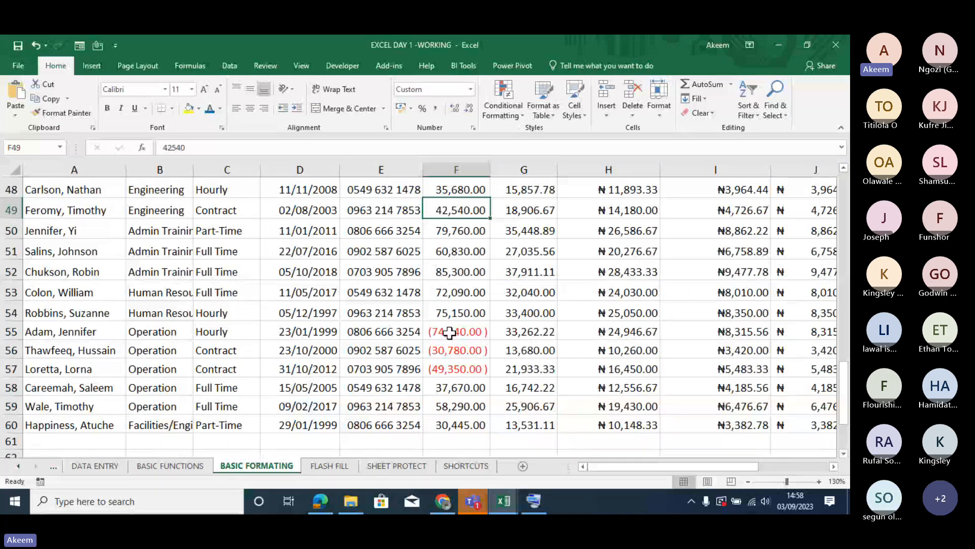
# - Try removing the space before the closing parenthesis in the custom number format of F55:F57
pyautogui.moveTo(450, 333); pyautogui.dragTo(453, 361)
pyautogui.hotkey('ctrl', '1')
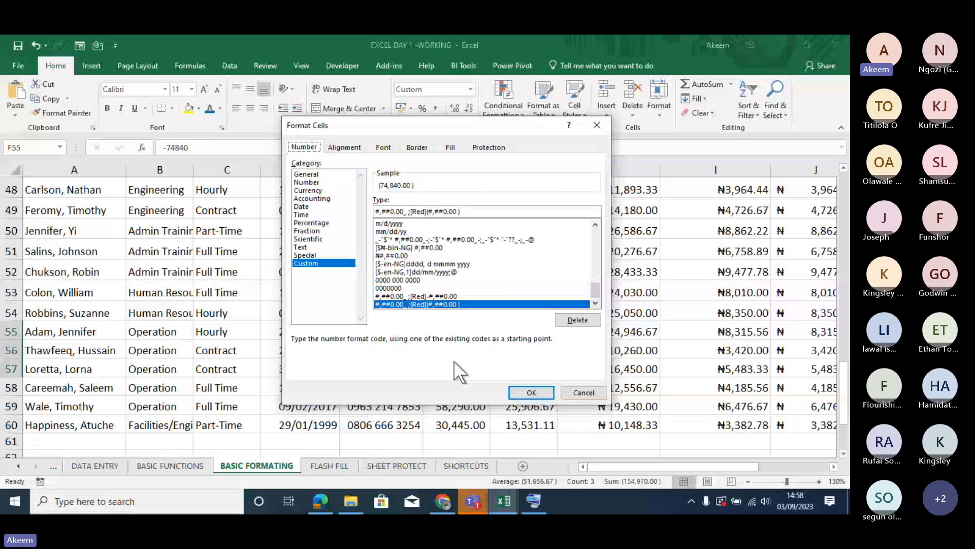
pyautogui.click(476, 211)
pyautogui.press('BackSpace')
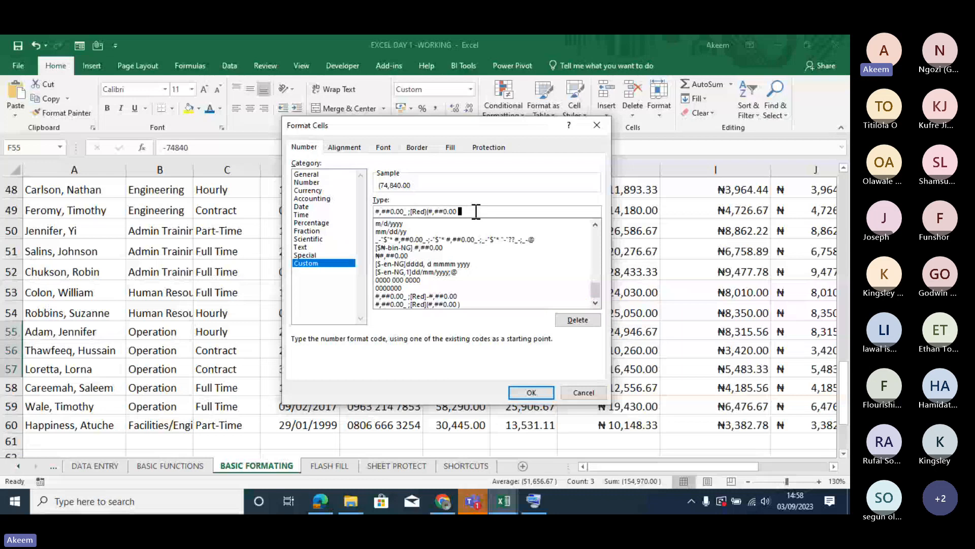
pyautogui.write(')')
pyautogui.press('BackSpace')
pyautogui.press('BackSpace')
pyautogui.write(')')
# - Try out a built-in naira accounting code for F55:F57, deleting and replacing its symbols one by one, and discard the edits
pyautogui.moveTo(599, 290); pyautogui.dragTo(598, 279)
pyautogui.click(447, 247)
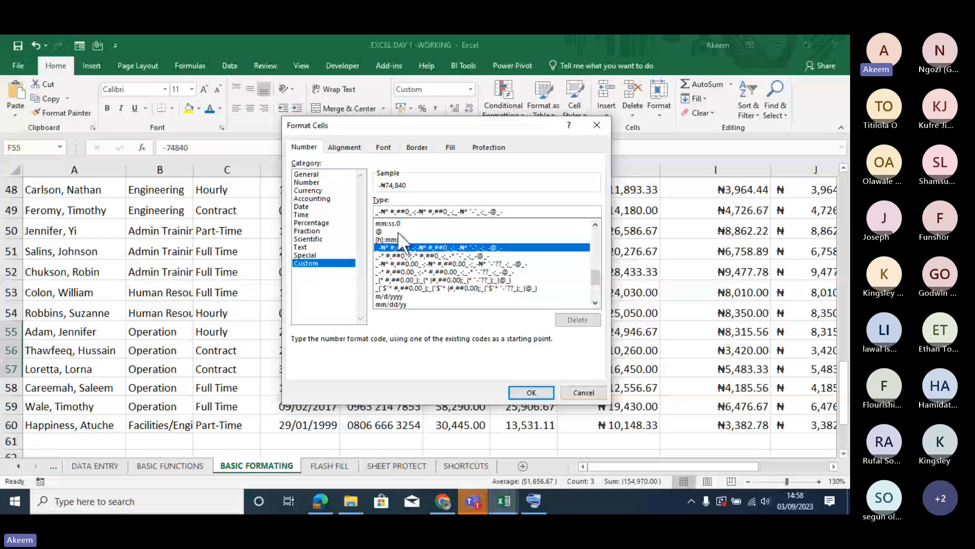
pyautogui.click(380, 212)
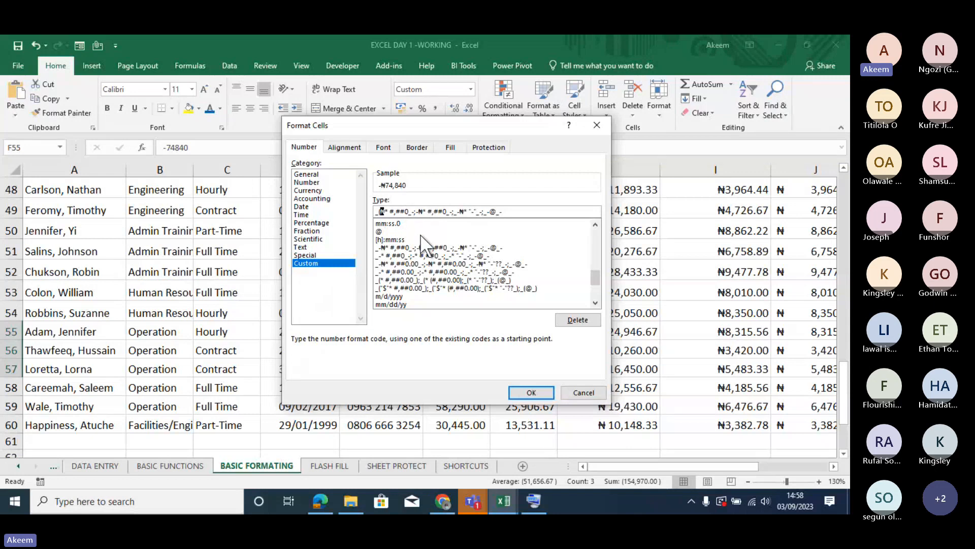
pyautogui.press('Delete')
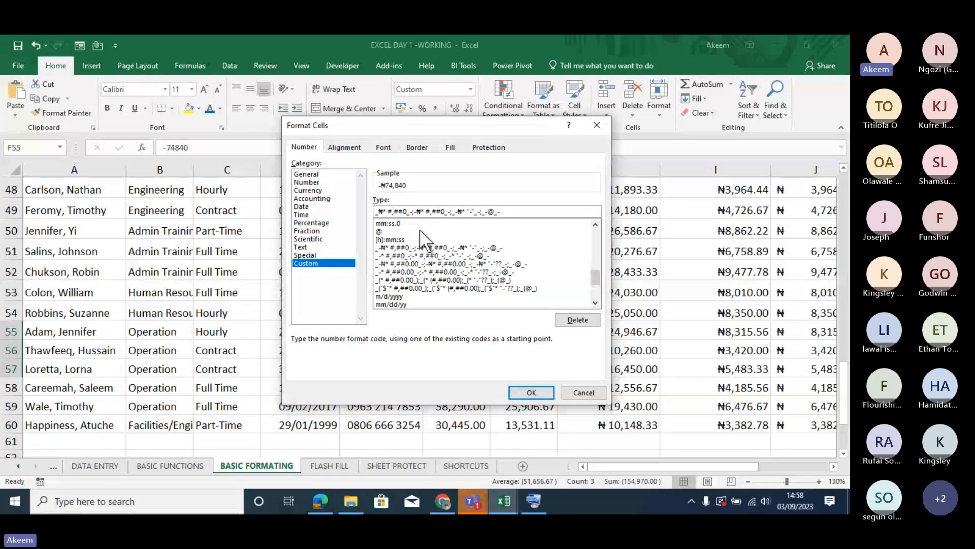
pyautogui.press('Delete')
pyautogui.press('Delete')
pyautogui.press('Delete')
pyautogui.press('Delete')
pyautogui.press('Delete')
pyautogui.press('Delete')
pyautogui.press('Delete')
pyautogui.press('Delete')
pyautogui.press('Delete')
pyautogui.press('Delete')
pyautogui.press('Delete')
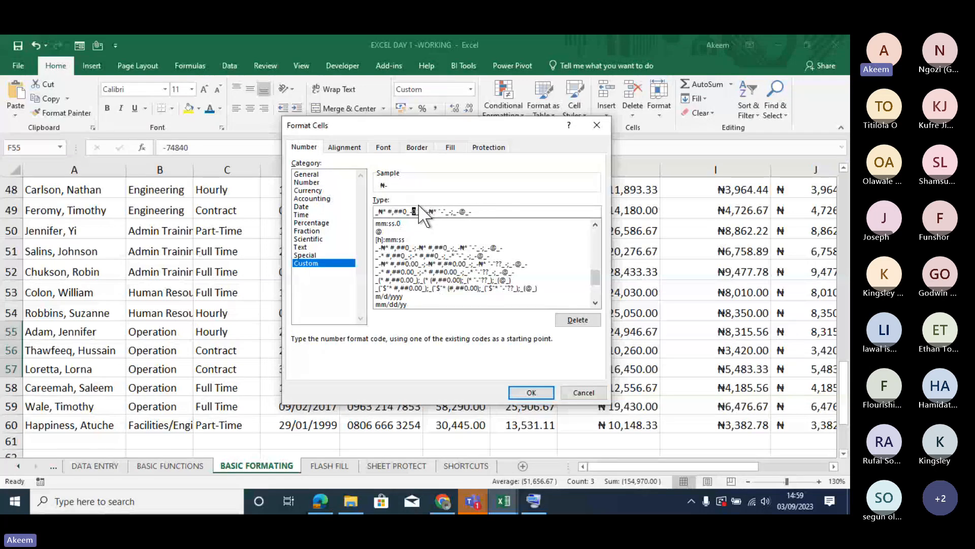
pyautogui.press('Delete')
pyautogui.press('Delete')
pyautogui.press('Delete')
pyautogui.press('Delete')
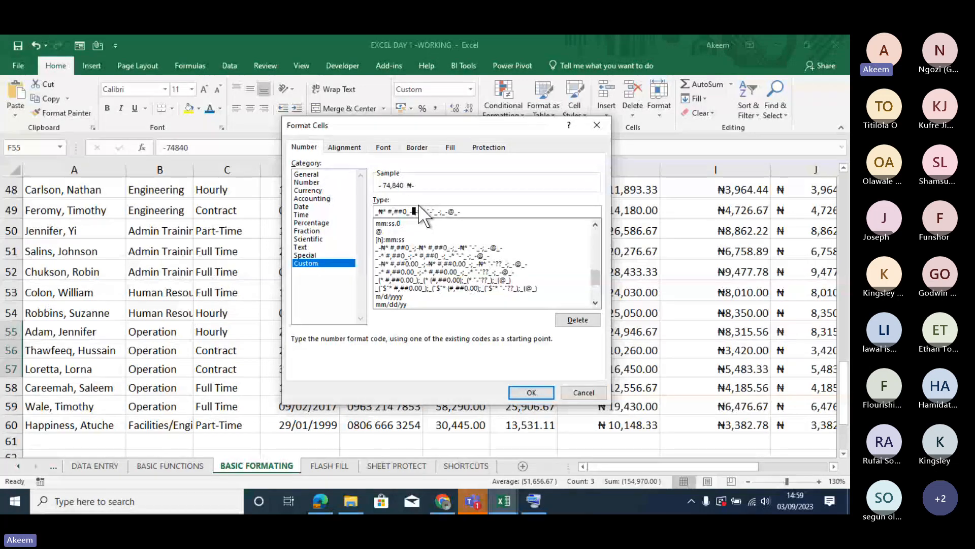
pyautogui.press('Delete')
pyautogui.press('Delete')
pyautogui.press('Delete')
pyautogui.press('Delete')
pyautogui.press('BackSpace')
pyautogui.click(379, 210)
pyautogui.write('(')
pyautogui.click(572, 392)
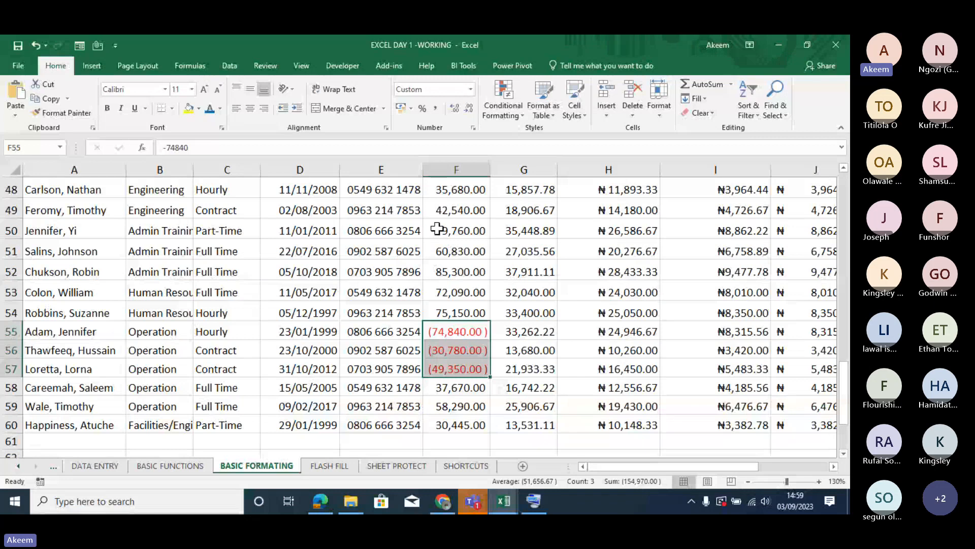
# - Try stripping the [$-en-NG,1] locale prefix from the custom date format of the hire dates in D50:D56
pyautogui.moveTo(304, 230); pyautogui.dragTo(309, 353)
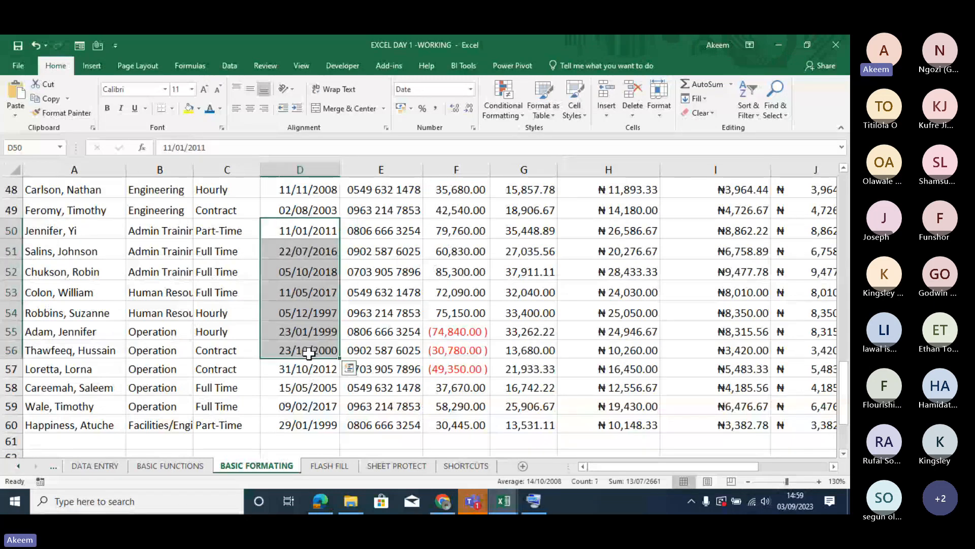
pyautogui.hotkey('ctrl', '1')
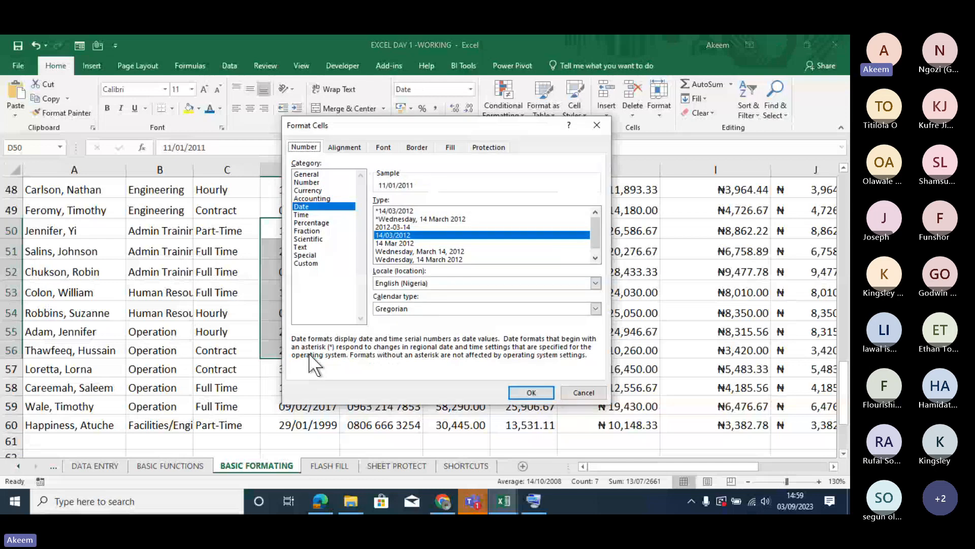
pyautogui.click(306, 263)
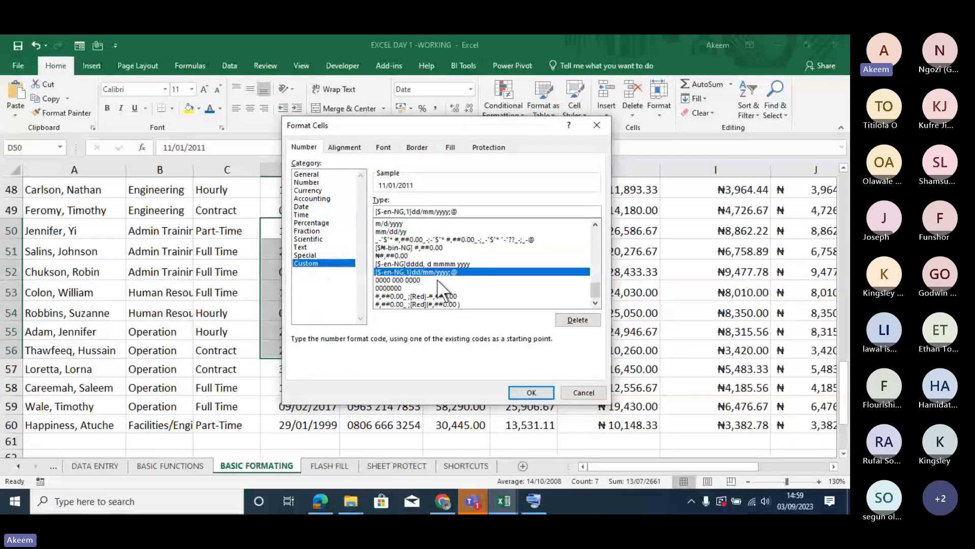
pyautogui.click(381, 211)
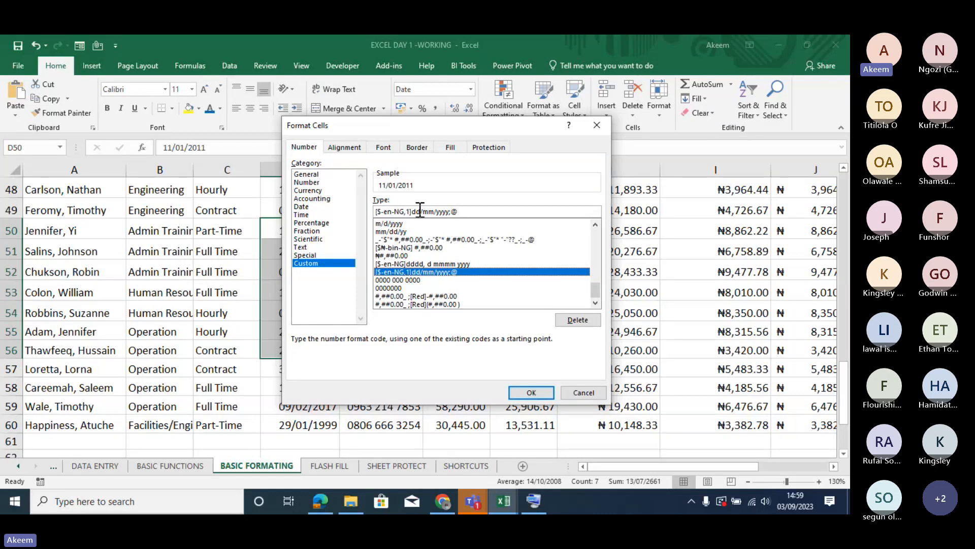
pyautogui.click(385, 211)
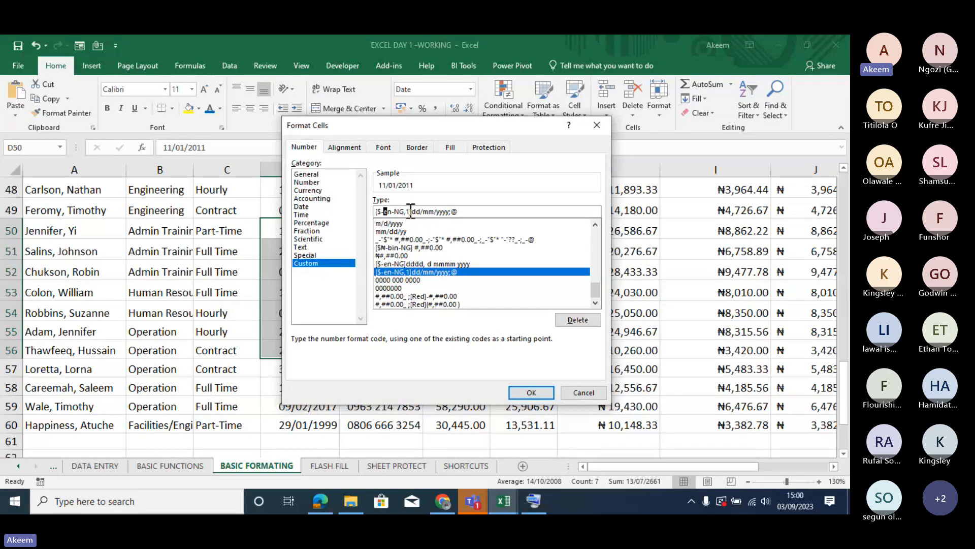
pyautogui.click(411, 211)
pyautogui.press('BackSpace')
pyautogui.press('BackSpace')
pyautogui.press('BackSpace')
pyautogui.press('BackSpace')
pyautogui.press('BackSpace')
pyautogui.press('BackSpace')
pyautogui.press('BackSpace')
pyautogui.press('BackSpace')
pyautogui.press('BackSpace')
pyautogui.press('BackSpace')
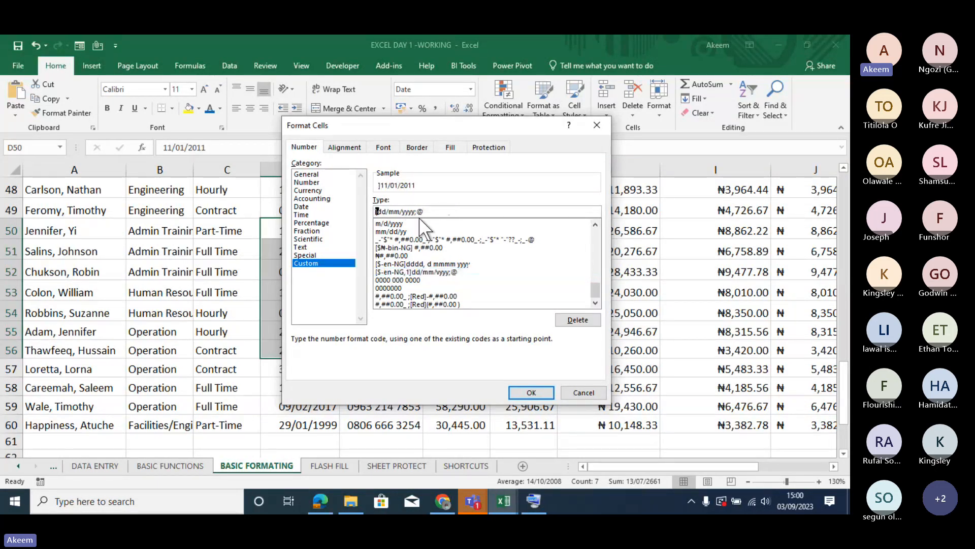
pyautogui.hotkey('shift', 'Right')
pyautogui.press('Delete')
# - Preview the hire dates with the weekday codes dddd and ddd before dd/mm/yyyy;@, and discard the format
pyautogui.hotkey('shift', 'Right')
pyautogui.write('ddd')
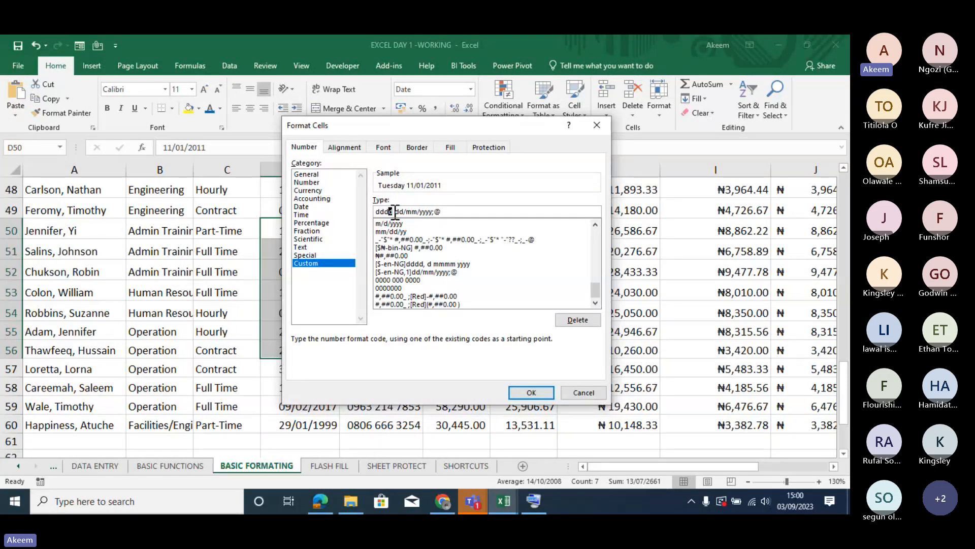
pyautogui.press('BackSpace')
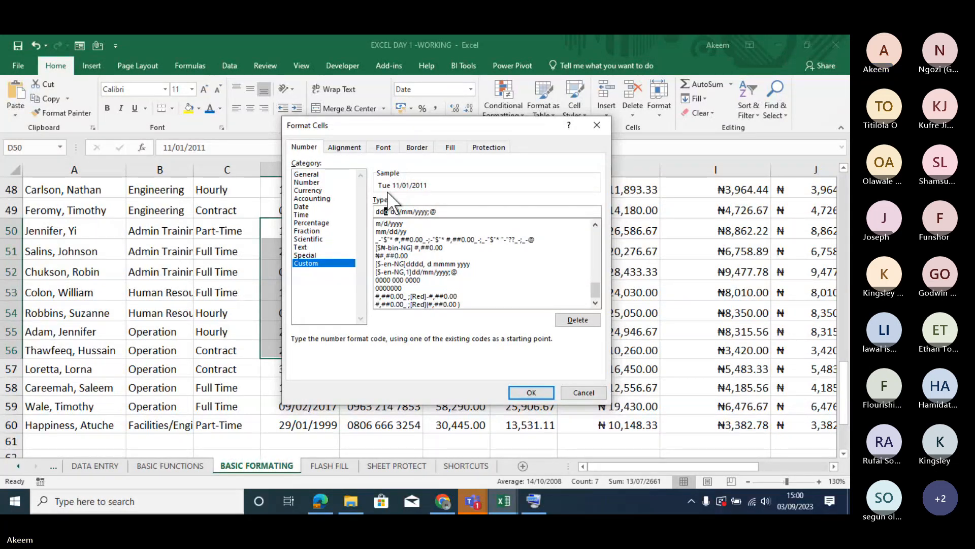
pyautogui.write('d')
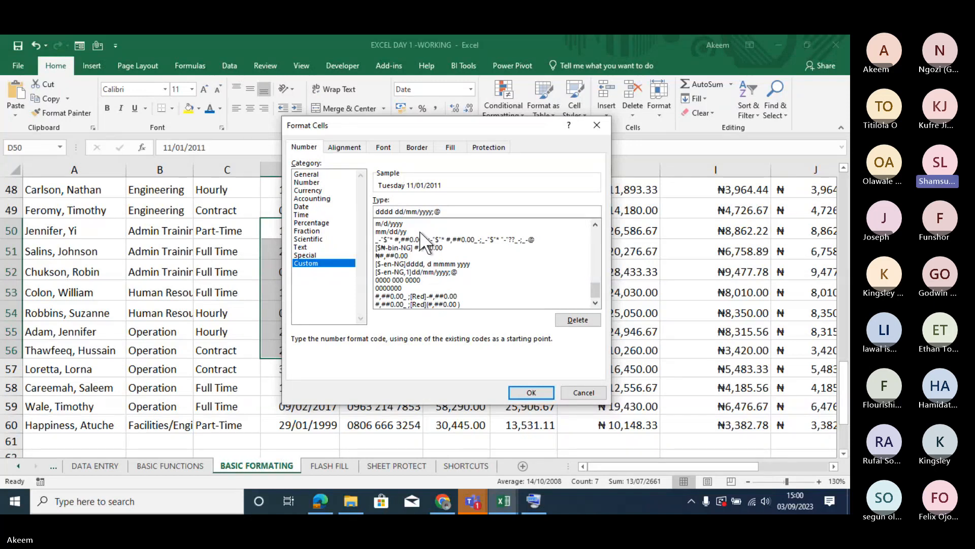
pyautogui.click(584, 393)
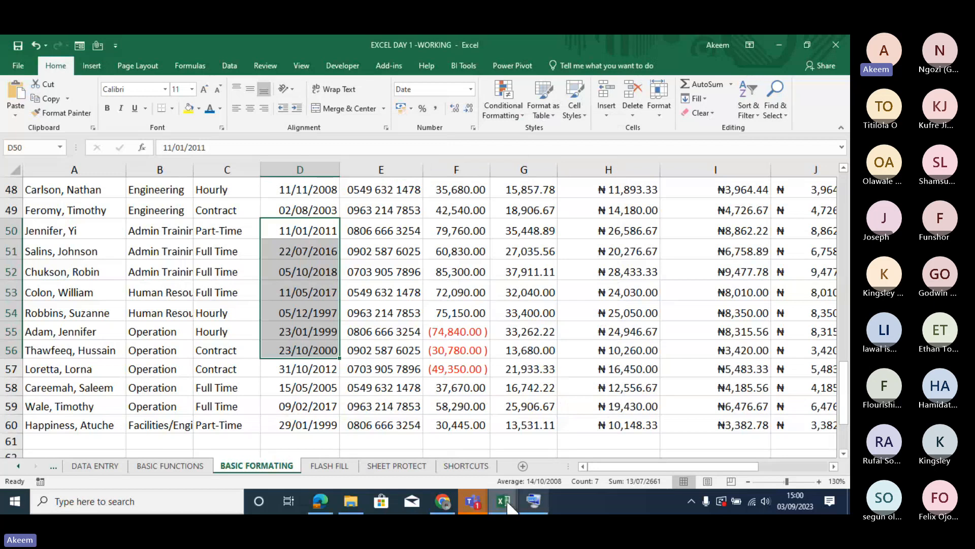
pyautogui.moveTo(504, 501)
pyautogui.click(546, 425)
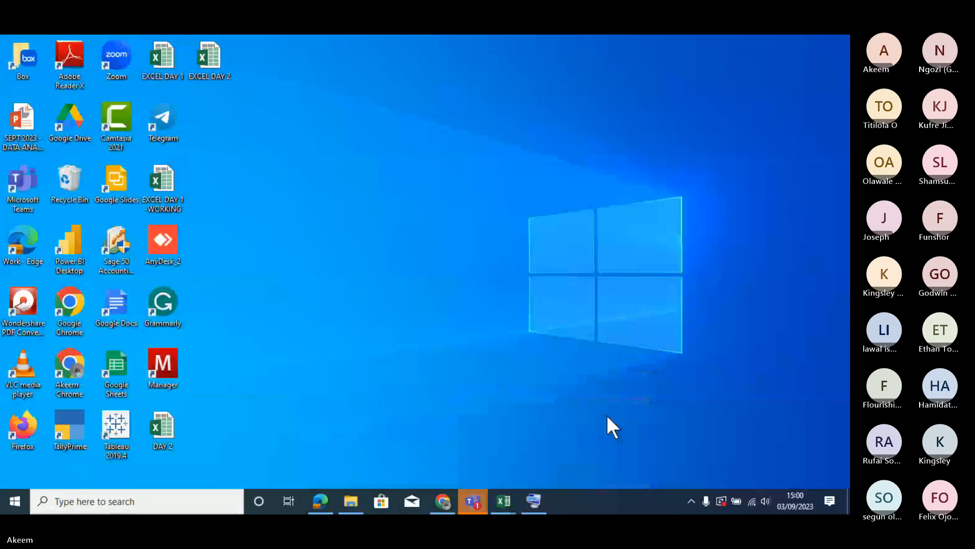
pyautogui.hotkey('alt', 'Tab')
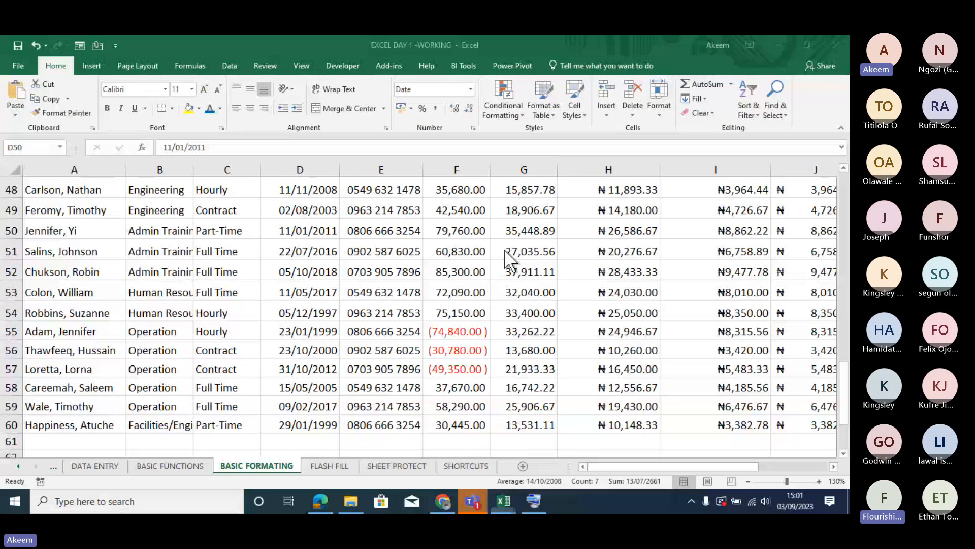
pyautogui.click(471, 280)
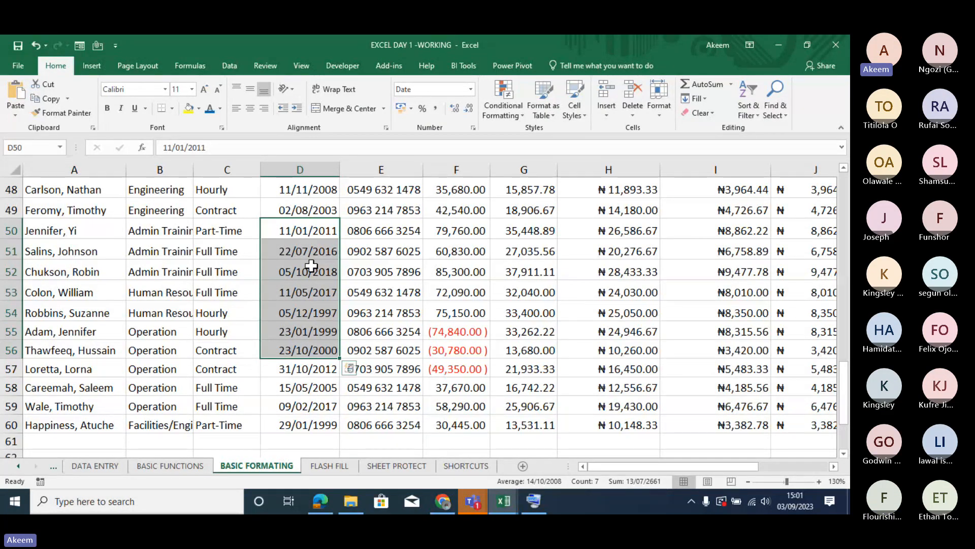
# - Undo the red parentheses and red minus-sign formats on the basic salaries in F48:F60
pyautogui.moveTo(453, 228); pyautogui.dragTo(464, 375)
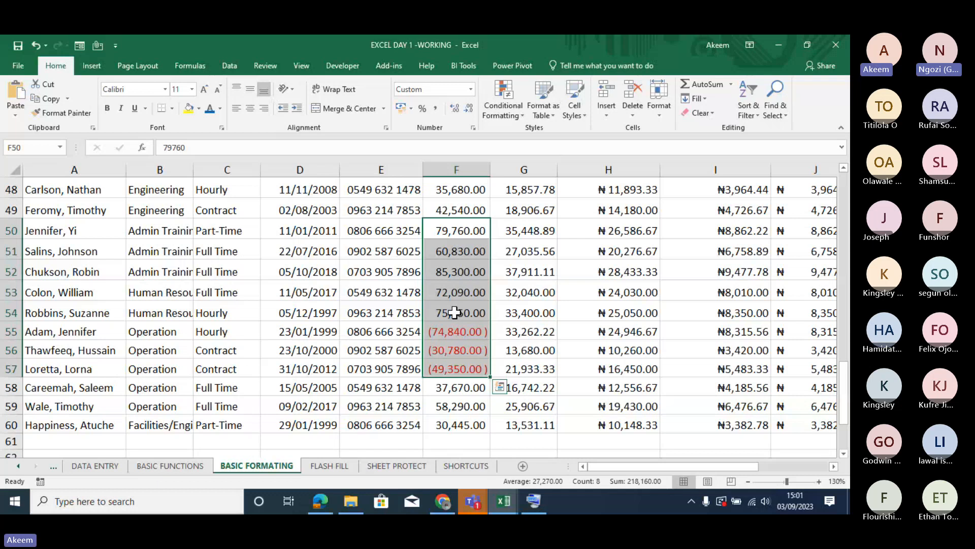
pyautogui.hotkey('ctrl', 'z')
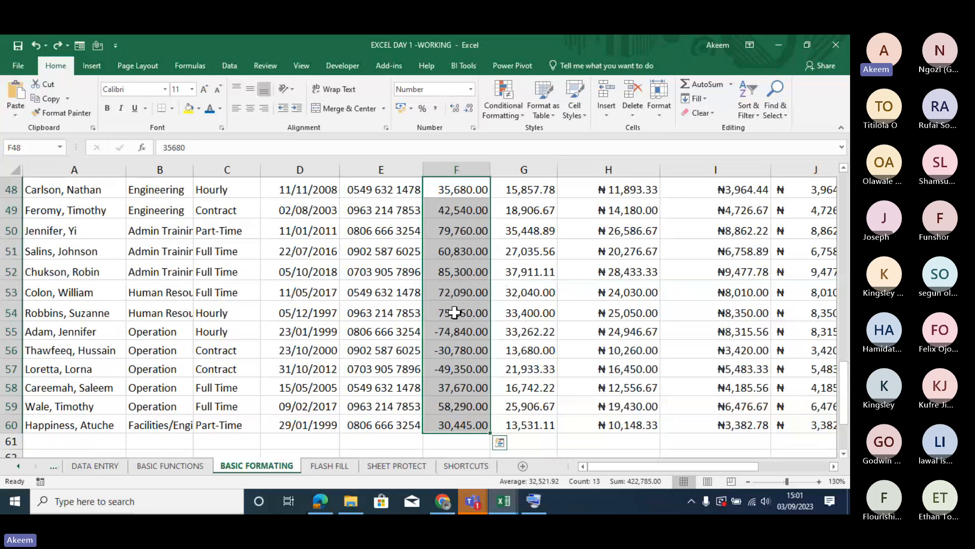
pyautogui.click(455, 331)
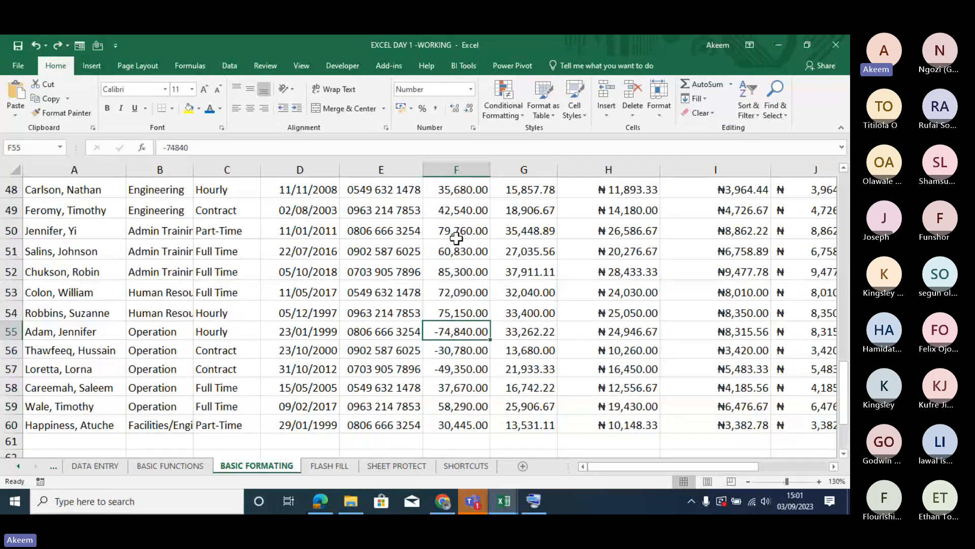
# - Choose the custom format code ₦#,##0;[Red]-₦#,##0 as the starting point for the basic salaries in F50:F60
pyautogui.moveTo(456, 237); pyautogui.dragTo(452, 425)
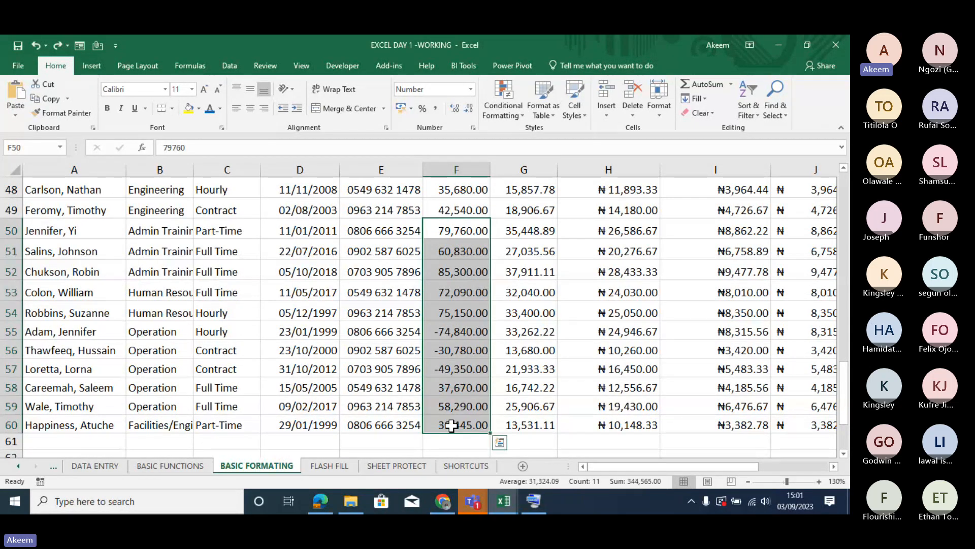
pyautogui.hotkey('ctrl', '1')
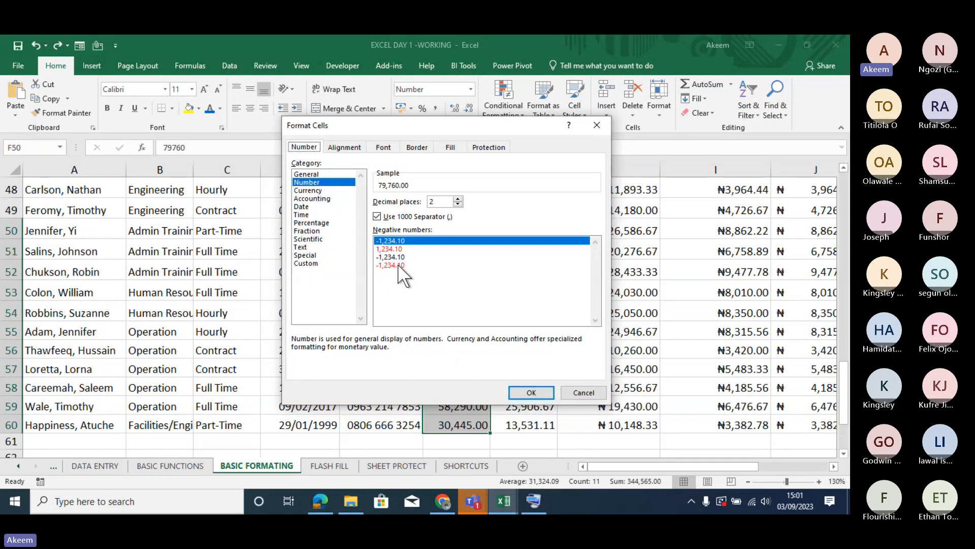
pyautogui.click(302, 263)
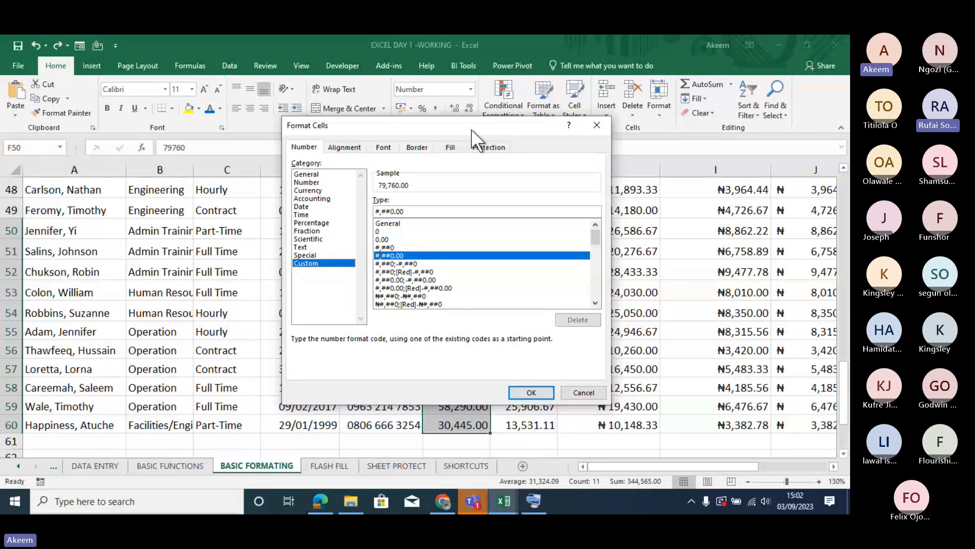
pyautogui.moveTo(418, 129); pyautogui.dragTo(379, 123)
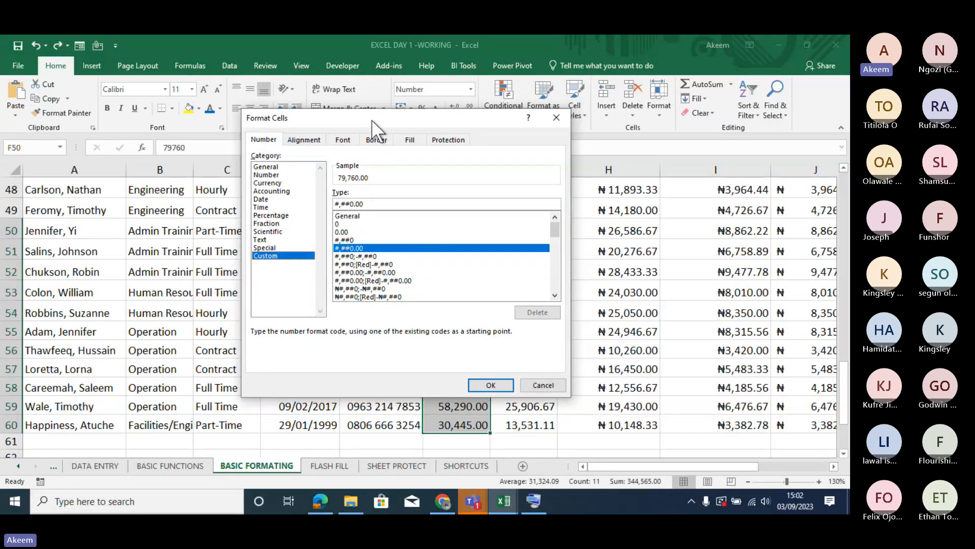
pyautogui.click(267, 166)
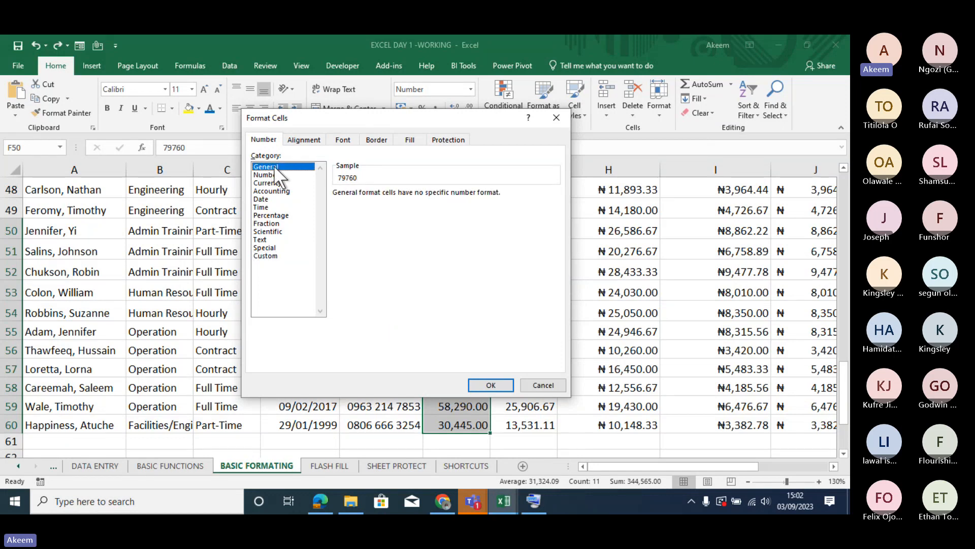
pyautogui.click(273, 257)
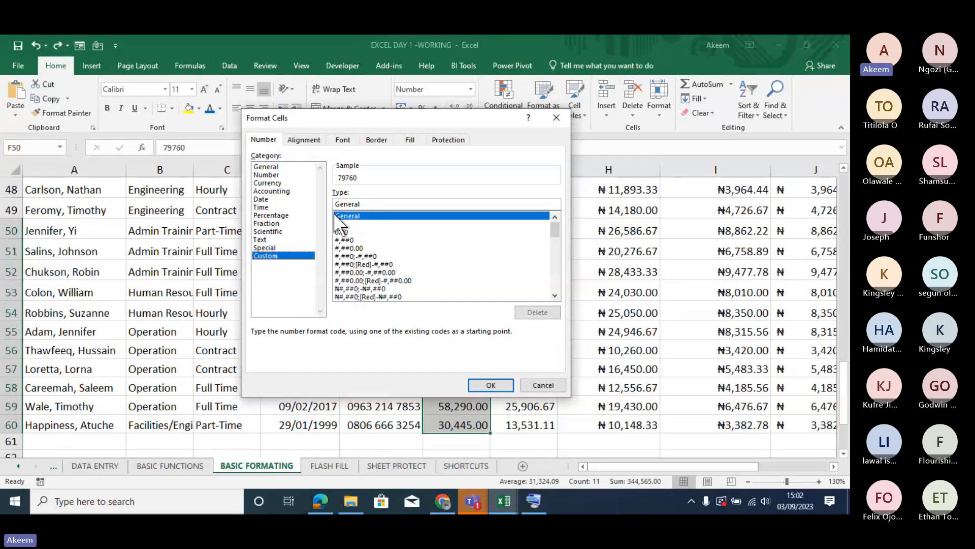
pyautogui.click(377, 298)
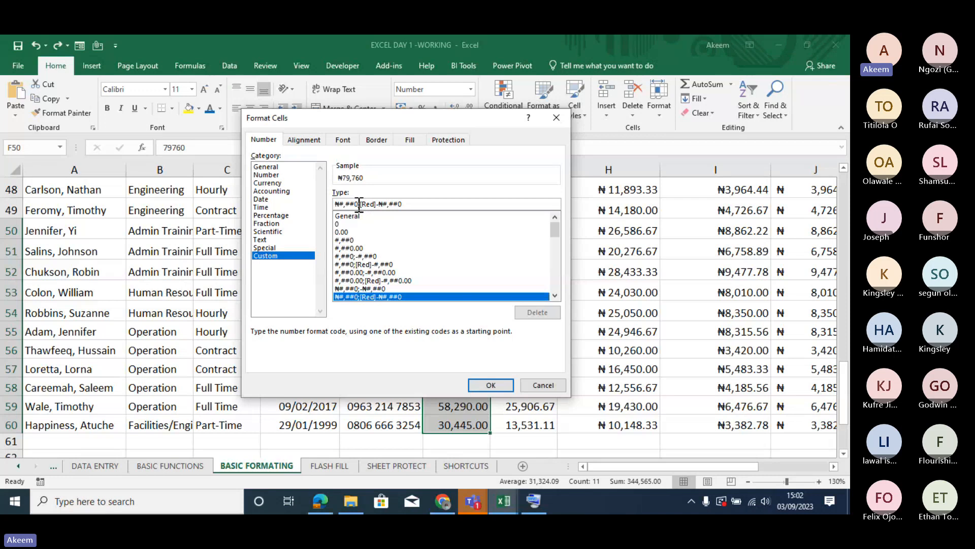
# - Highlight the positive section, the negative section and part of the [Red] tag of the format code in turn
pyautogui.moveTo(359, 204); pyautogui.dragTo(331, 201)
pyautogui.click(361, 204)
pyautogui.moveTo(361, 204); pyautogui.dragTo(418, 202)
pyautogui.click(419, 203)
pyautogui.moveTo(375, 204); pyautogui.dragTo(370, 205)
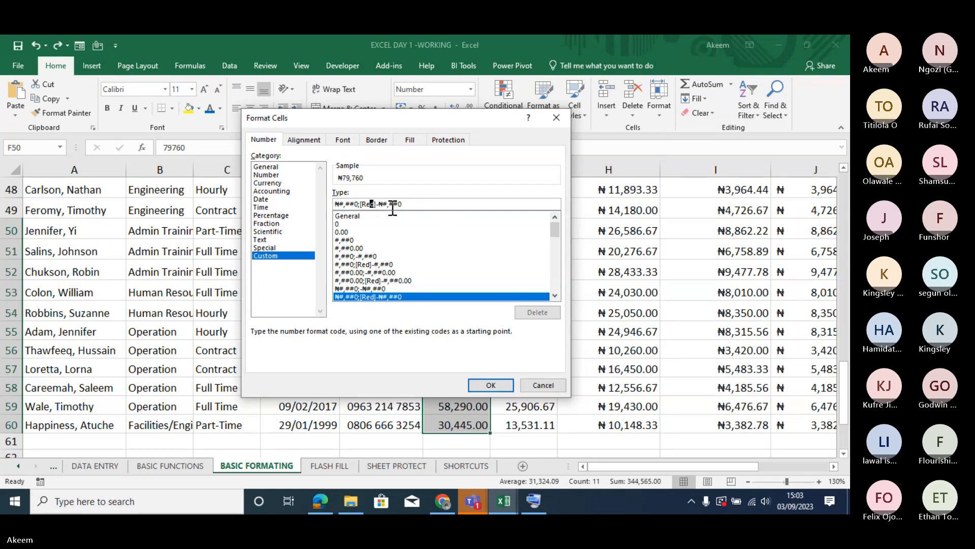
# - Replace the minus sign in the code's negative section with parentheses and apply ₦#,##0;[Red](₦#,##0) to F50:F60
pyautogui.click(379, 204)
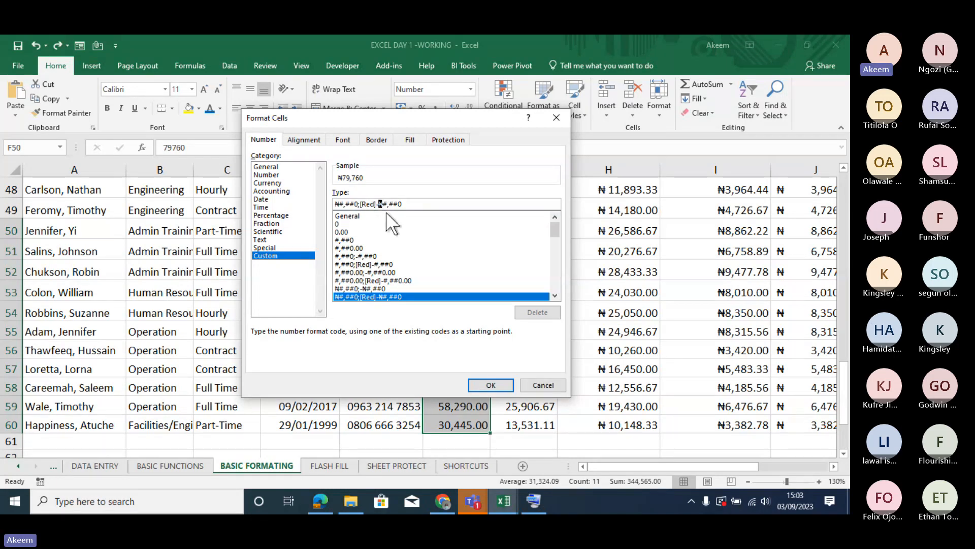
pyautogui.press('BackSpace')
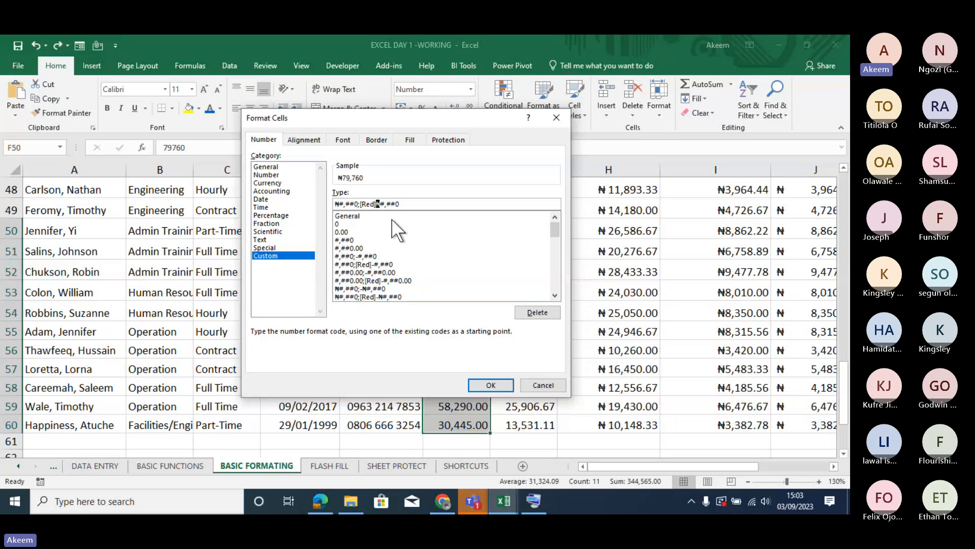
pyautogui.write('(')
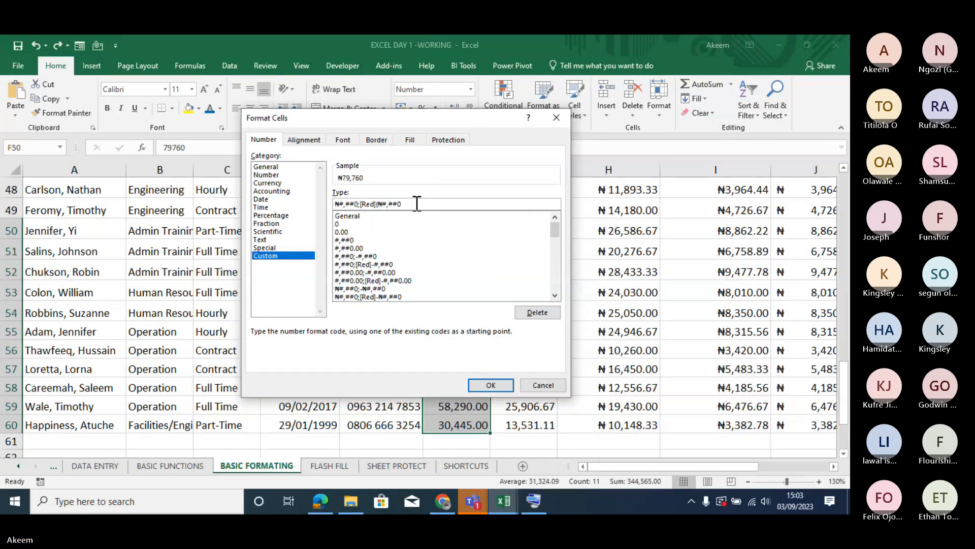
pyautogui.write(')')
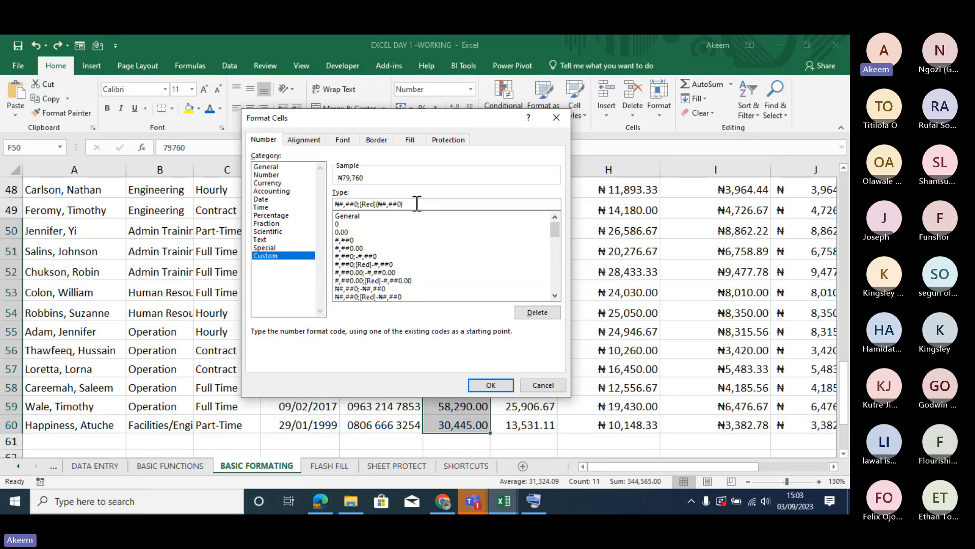
pyautogui.click(479, 384)
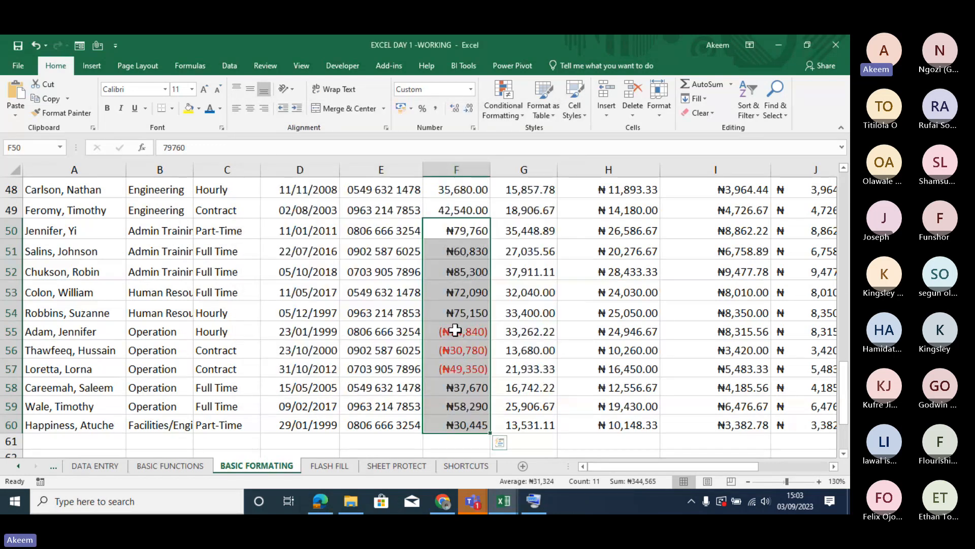
# - Examine the custom number format code stored for the negative salary in F56 and close the dialog without changes
pyautogui.click(456, 334)
pyautogui.click(466, 352)
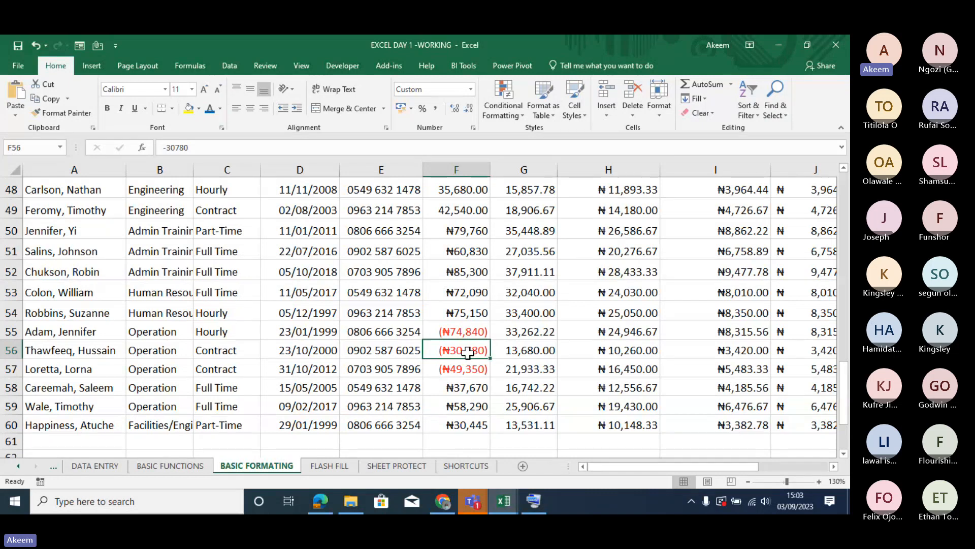
pyautogui.hotkey('ctrl', '1')
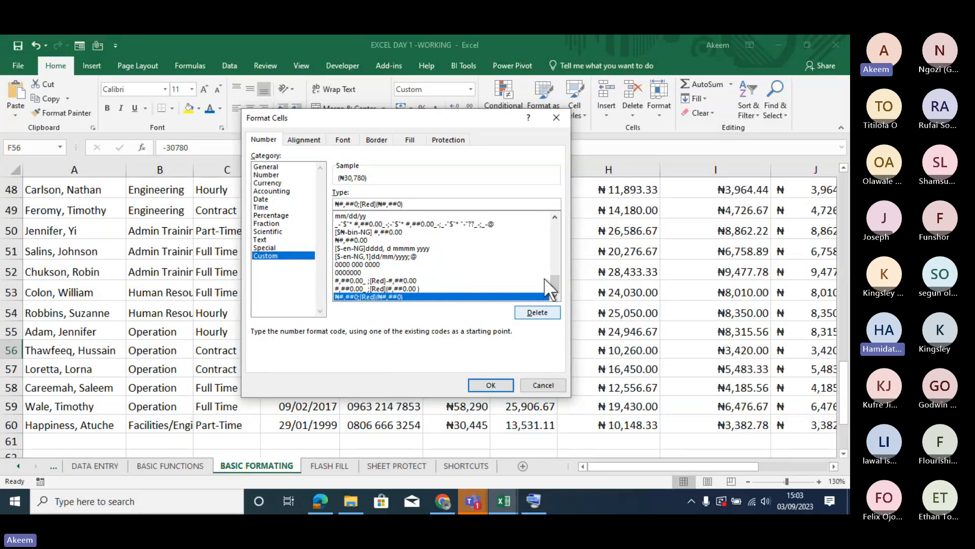
pyautogui.moveTo(556, 283)
pyautogui.mouseDown()
pyautogui.moveTo(553, 248)
pyautogui.moveTo(557, 291)
pyautogui.mouseUp()
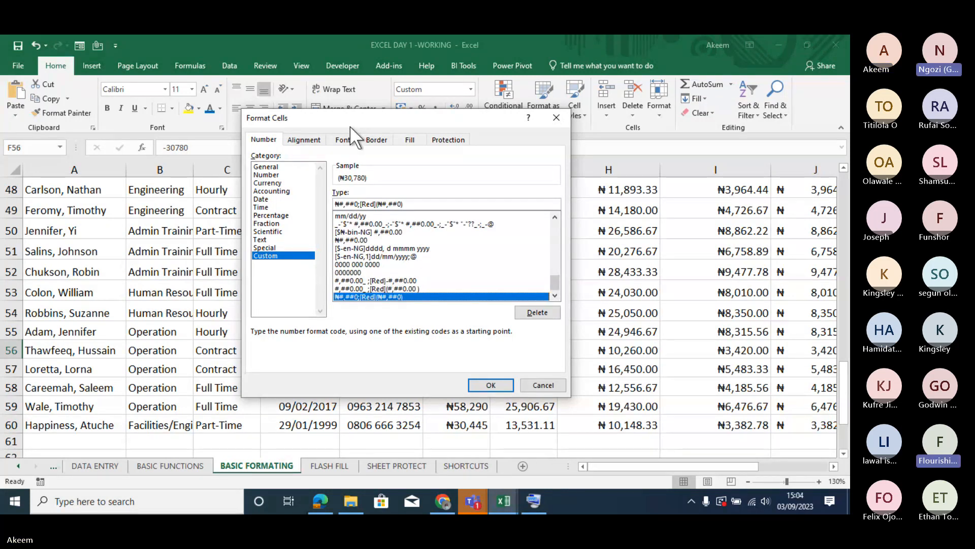
pyautogui.click(410, 205)
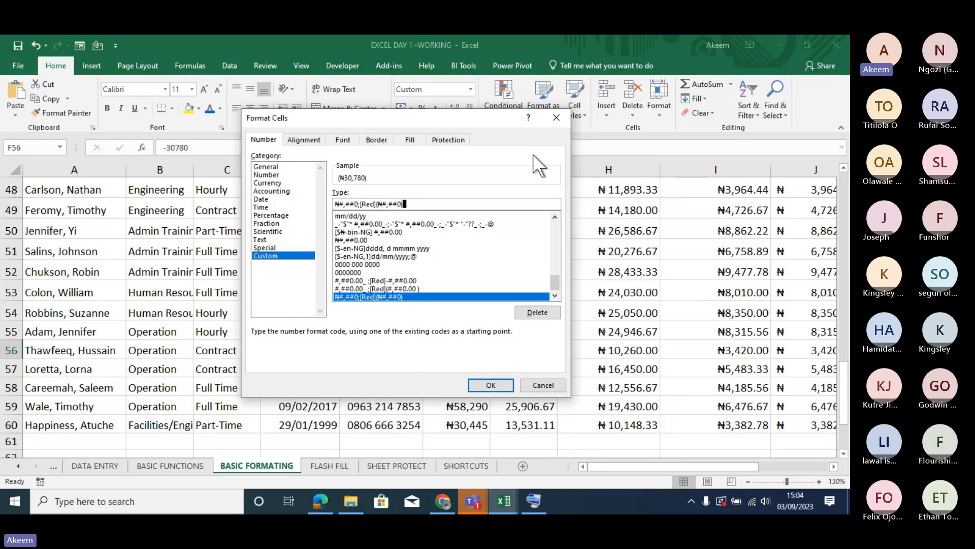
pyautogui.click(563, 114)
pyautogui.moveTo(393, 192); pyautogui.dragTo(390, 377)
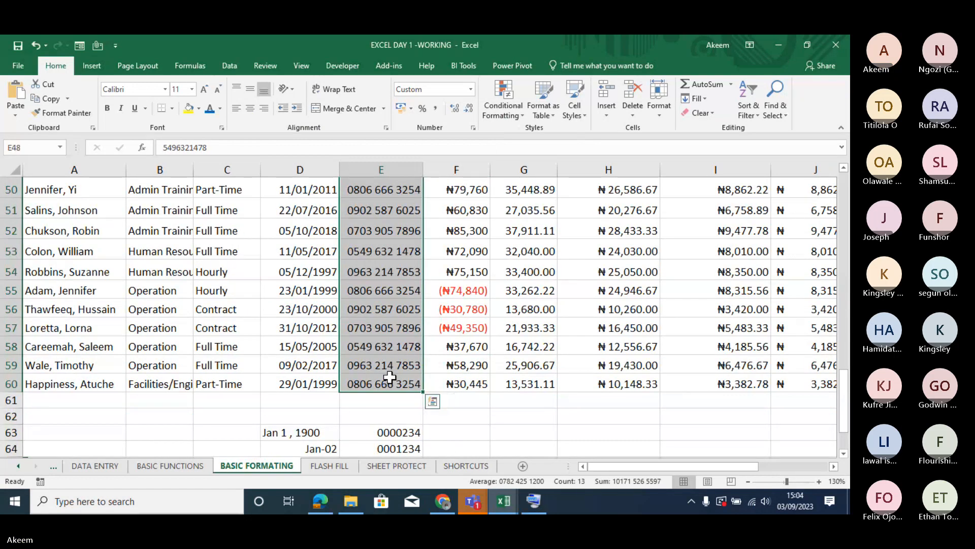
pyautogui.scroll(2, 389, 376)
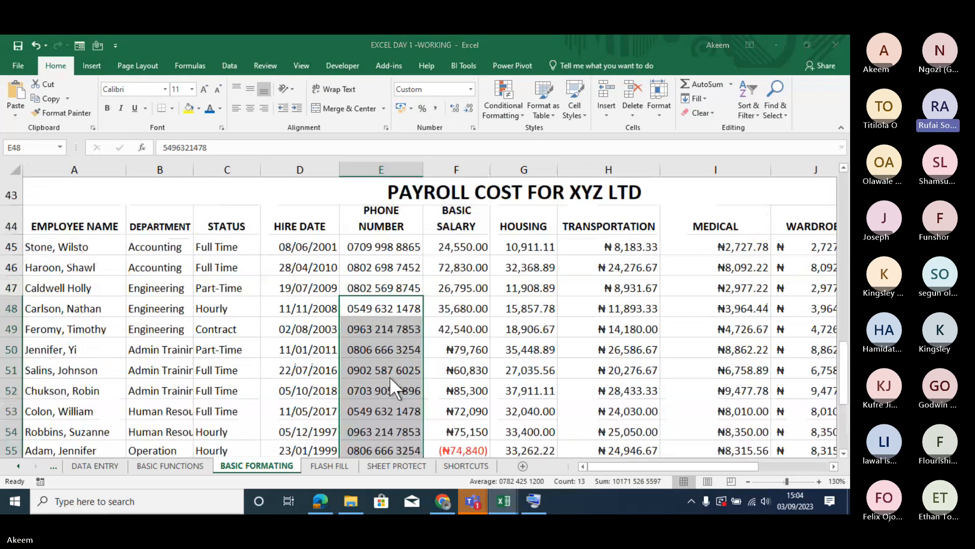
pyautogui.hotkey('ctrl', '1')
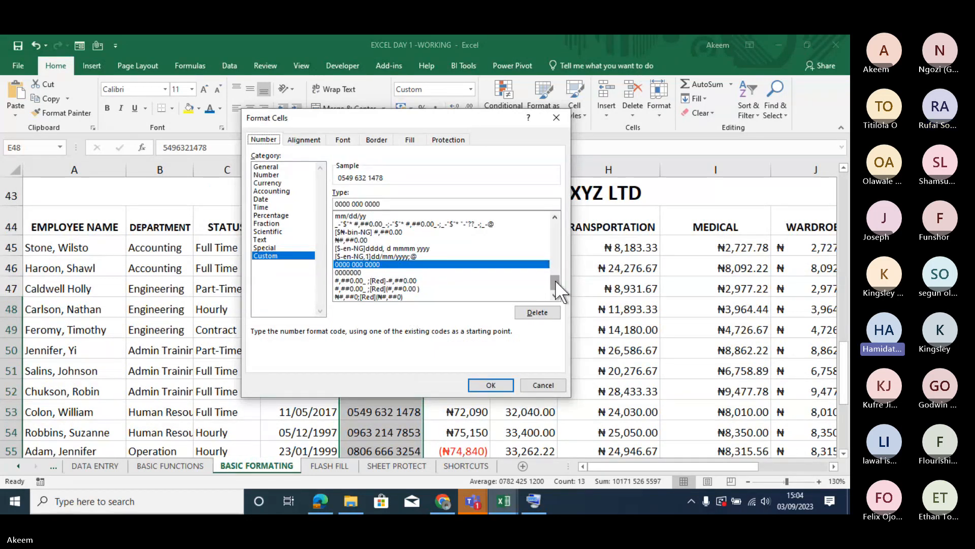
pyautogui.moveTo(556, 279); pyautogui.dragTo(558, 208)
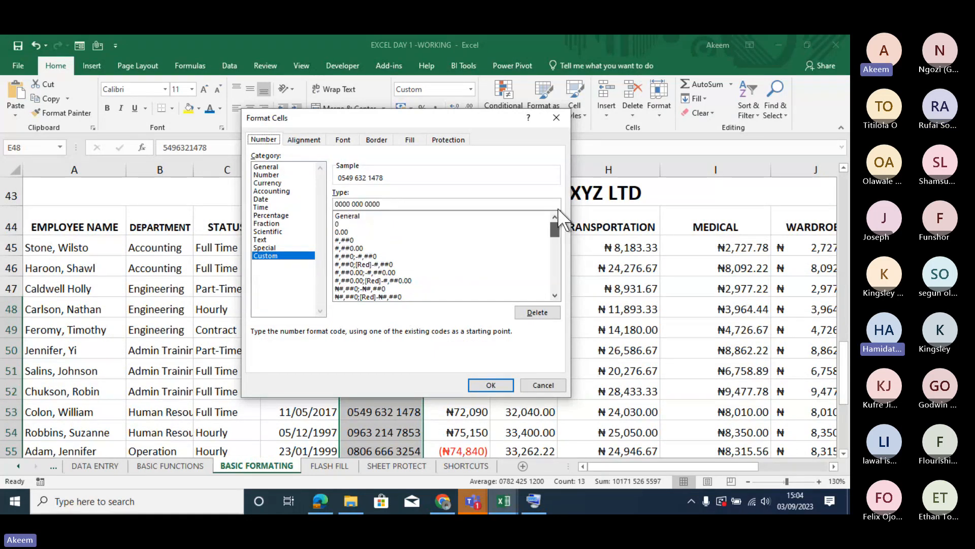
pyautogui.click(341, 232)
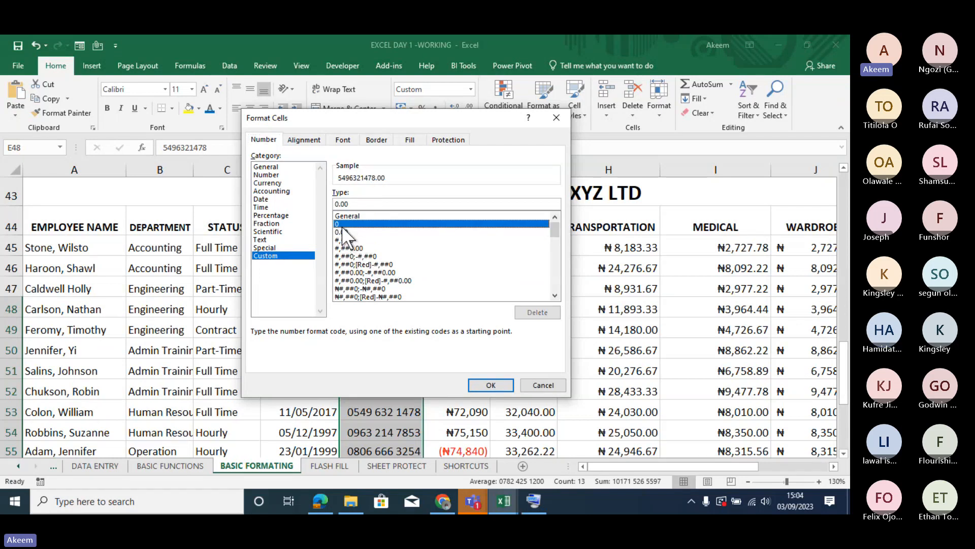
pyautogui.click(341, 224)
pyautogui.click(349, 203)
pyautogui.write('000')
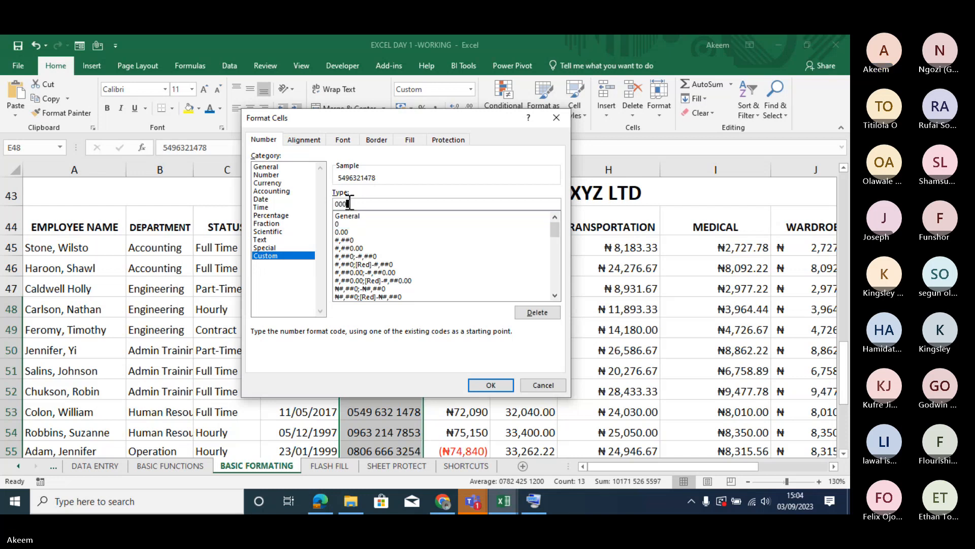
pyautogui.write(' 000 0000')
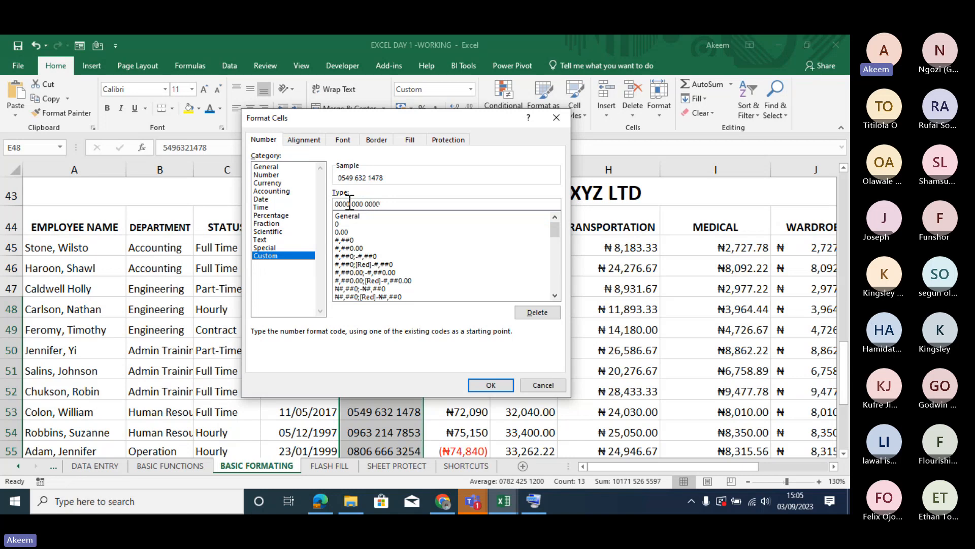
pyautogui.press('Return')
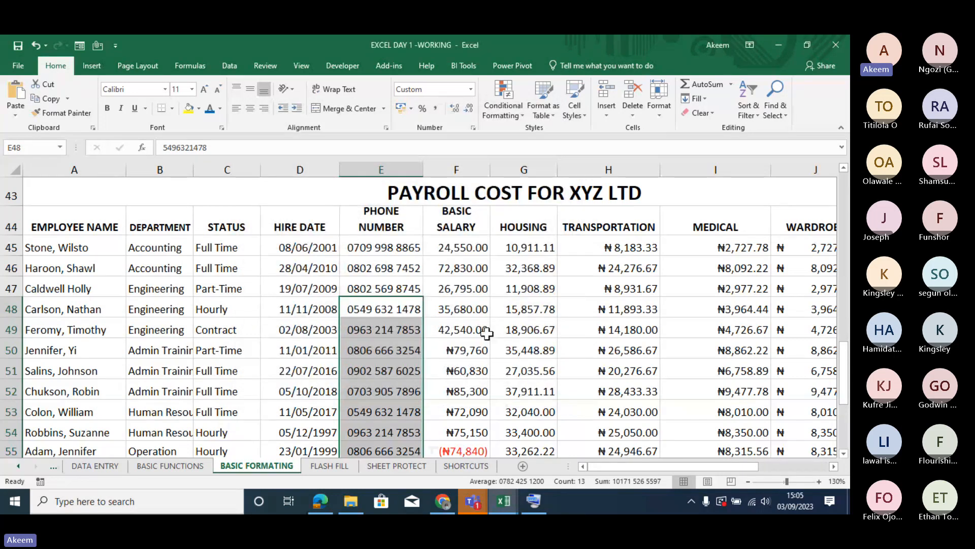
# - Compare the displayed phone numbers in E49, E45, E47 and E50 with the values stored in those cells
pyautogui.click(355, 330)
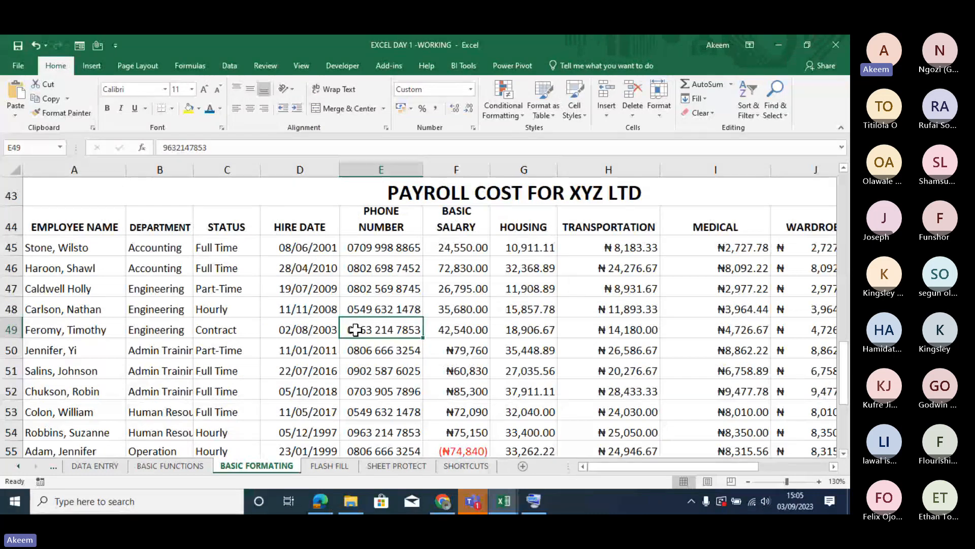
pyautogui.click(376, 245)
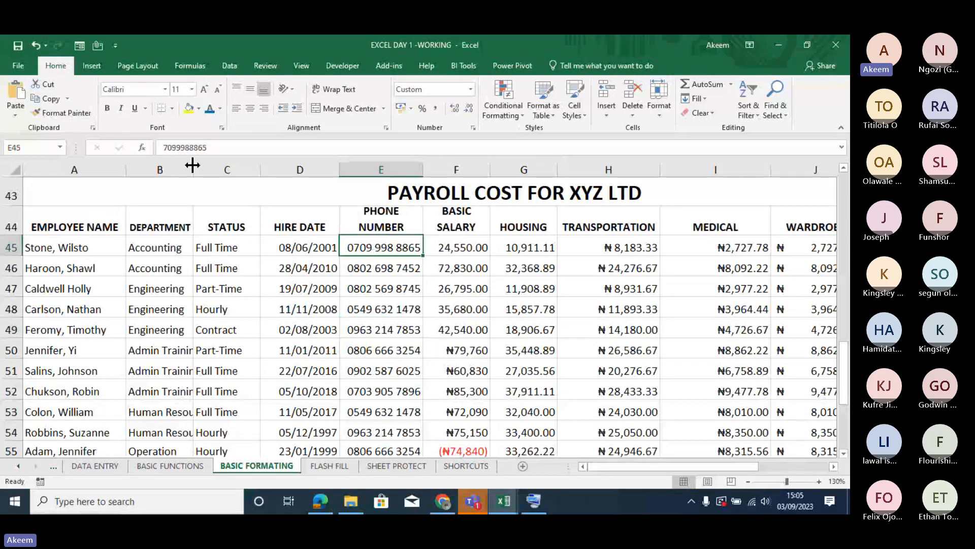
pyautogui.doubleClick(210, 147)
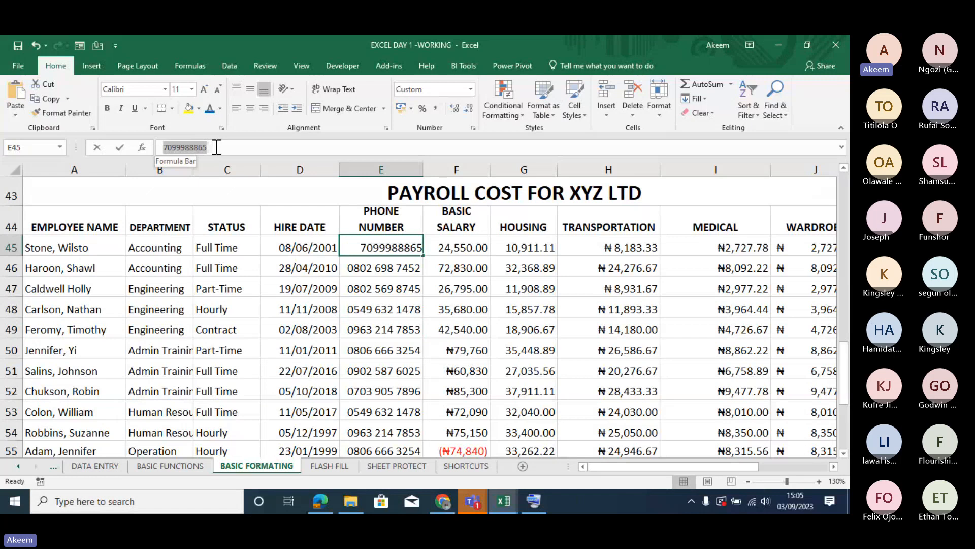
pyautogui.click(415, 281)
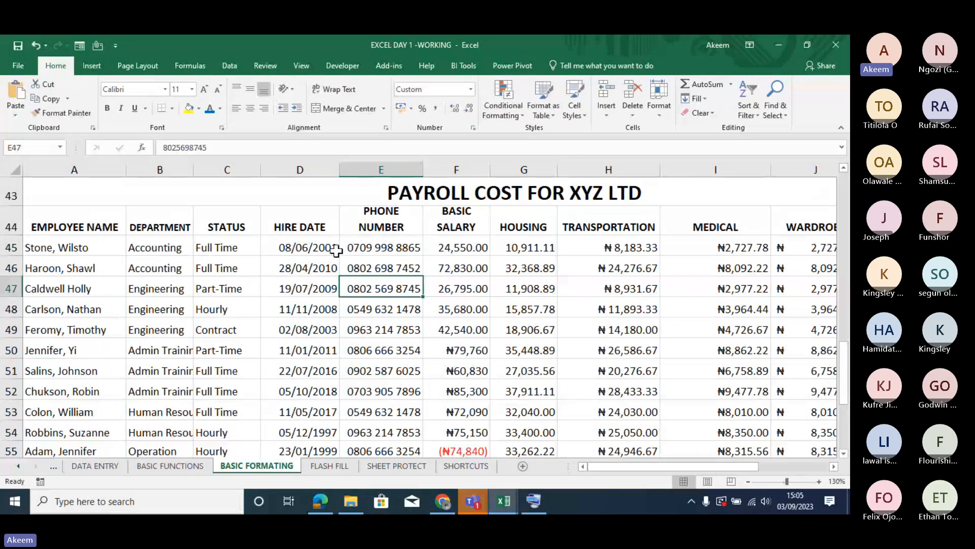
pyautogui.click(352, 251)
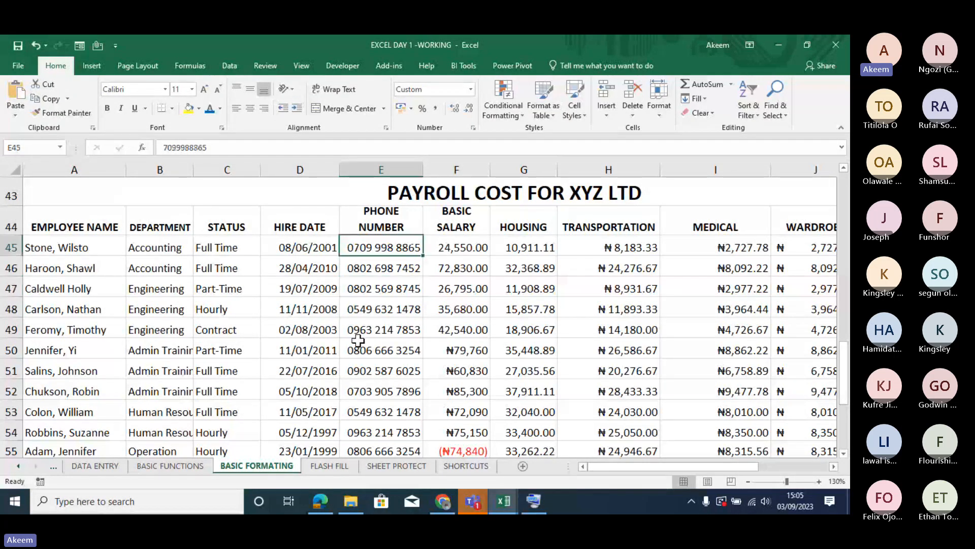
pyautogui.click(364, 354)
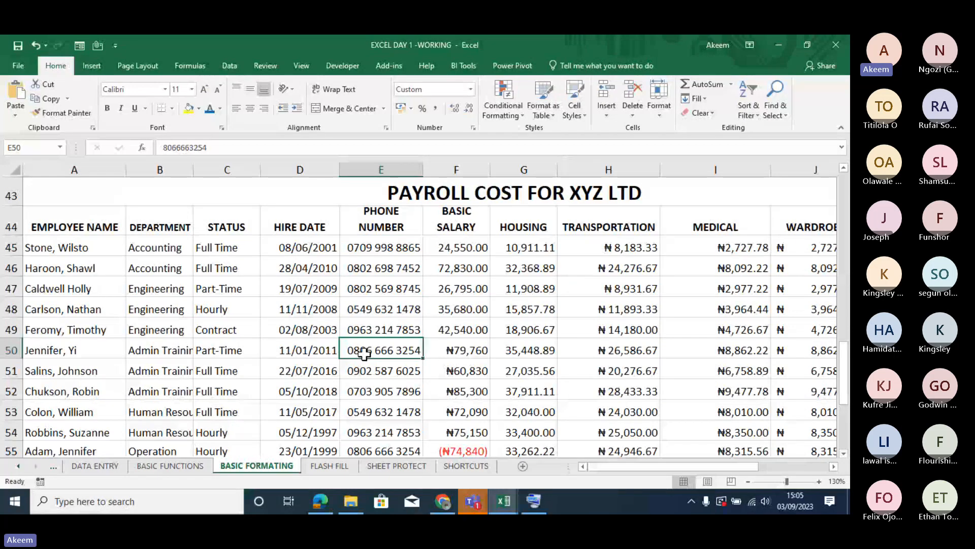
# - Review the custom formatting on the phone numbers in E45:E51 and E53:E58 and the salaries in F54:F57
pyautogui.moveTo(376, 251); pyautogui.dragTo(384, 372)
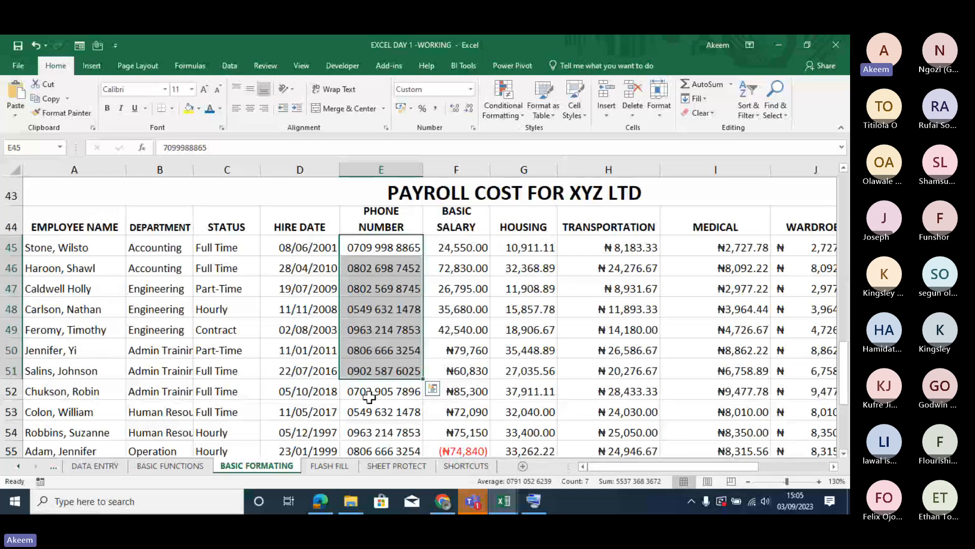
pyautogui.moveTo(466, 433); pyautogui.dragTo(464, 399)
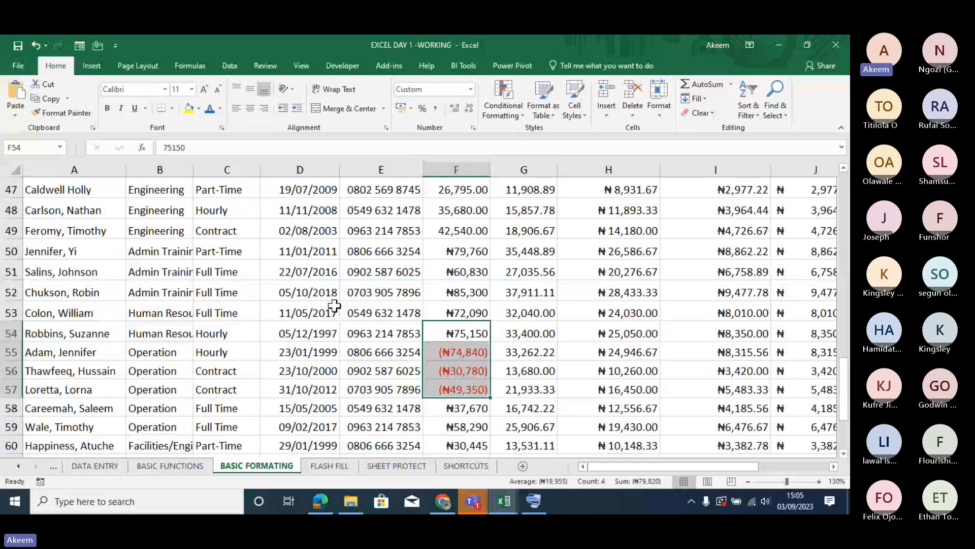
pyautogui.moveTo(350, 312); pyautogui.dragTo(369, 405)
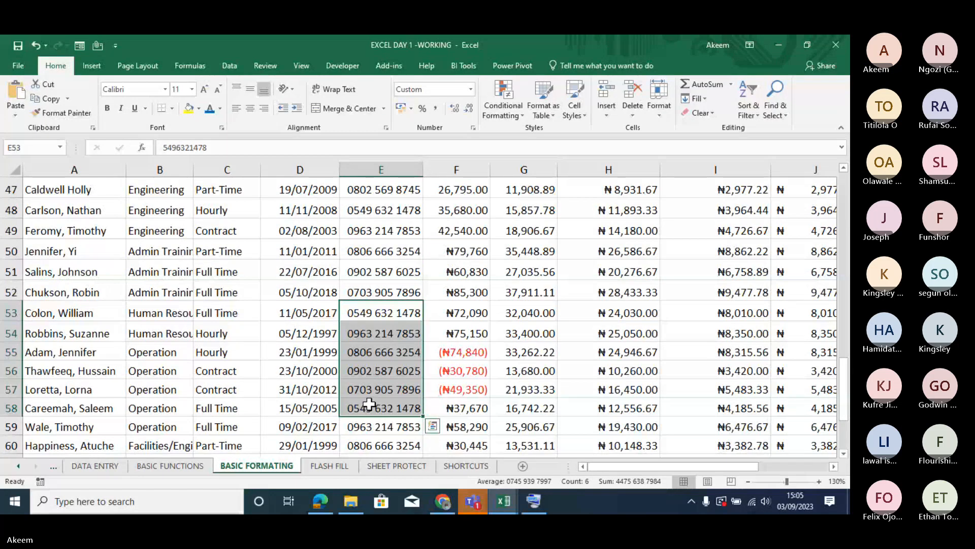
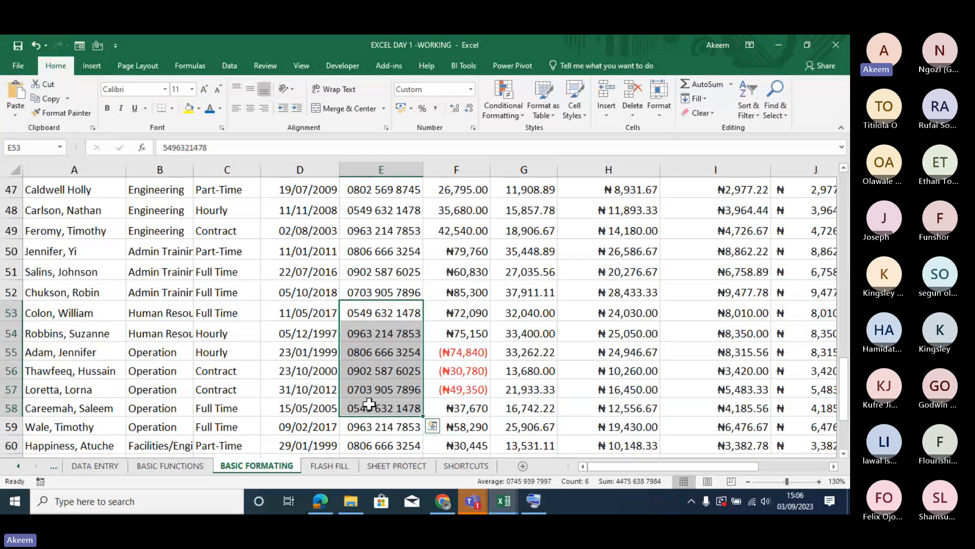
# - Clear only the formats from the phone numbers in E45:E54, keeping their contents
pyautogui.click(354, 254)
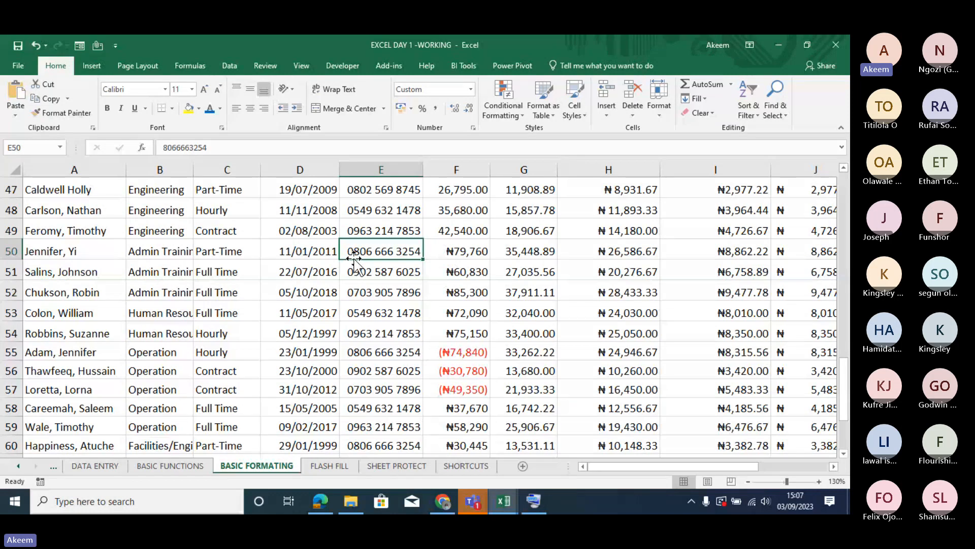
pyautogui.press('Up')
pyautogui.press('Up')
pyautogui.press('Up')
pyautogui.press('Up')
pyautogui.press('Up')
pyautogui.press('Up')
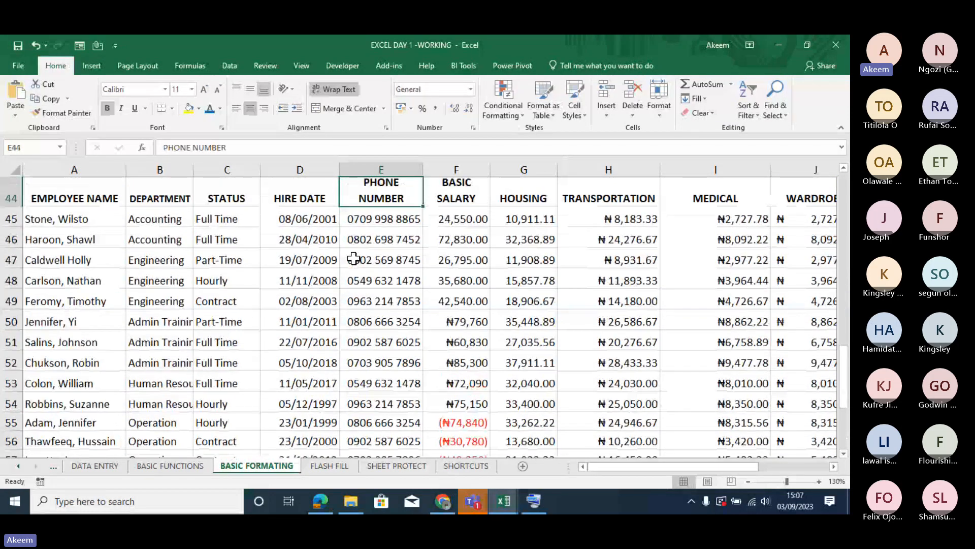
pyautogui.press('Down')
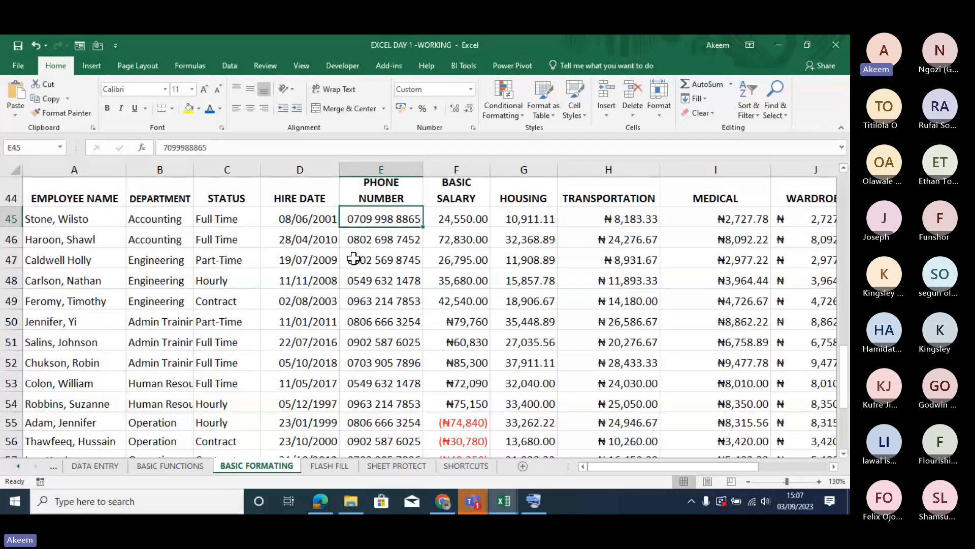
pyautogui.moveTo(326, 218); pyautogui.dragTo(402, 427)
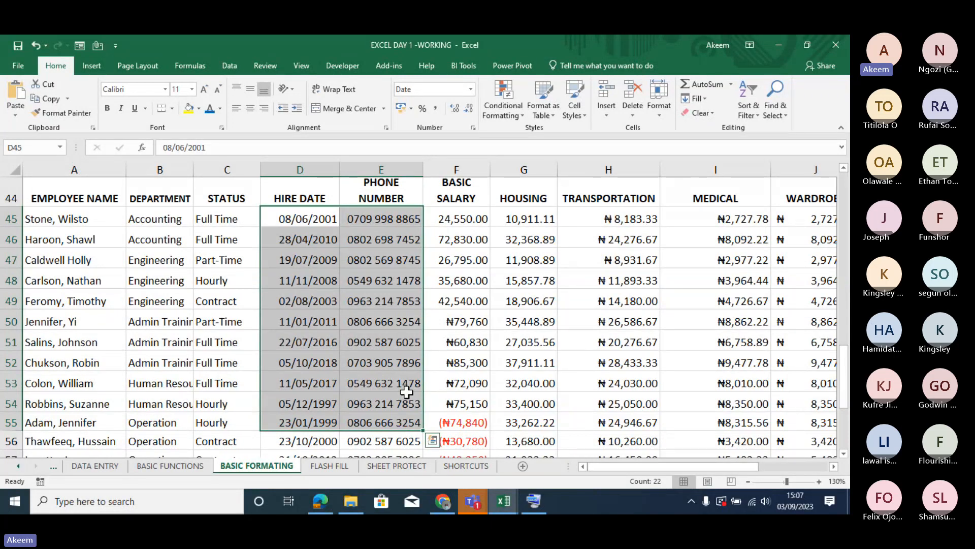
pyautogui.click(396, 353)
pyautogui.moveTo(383, 212); pyautogui.dragTo(383, 405)
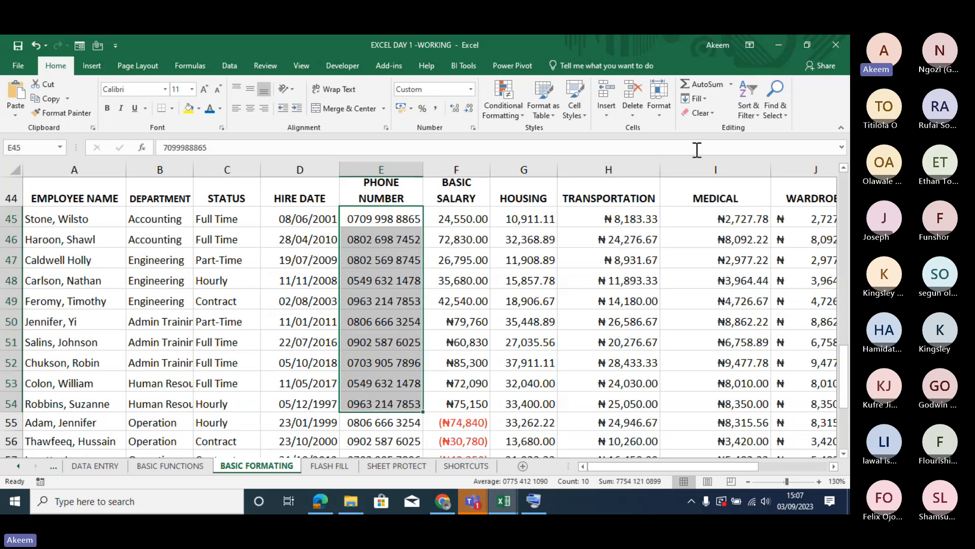
pyautogui.click(712, 113)
pyautogui.click(727, 145)
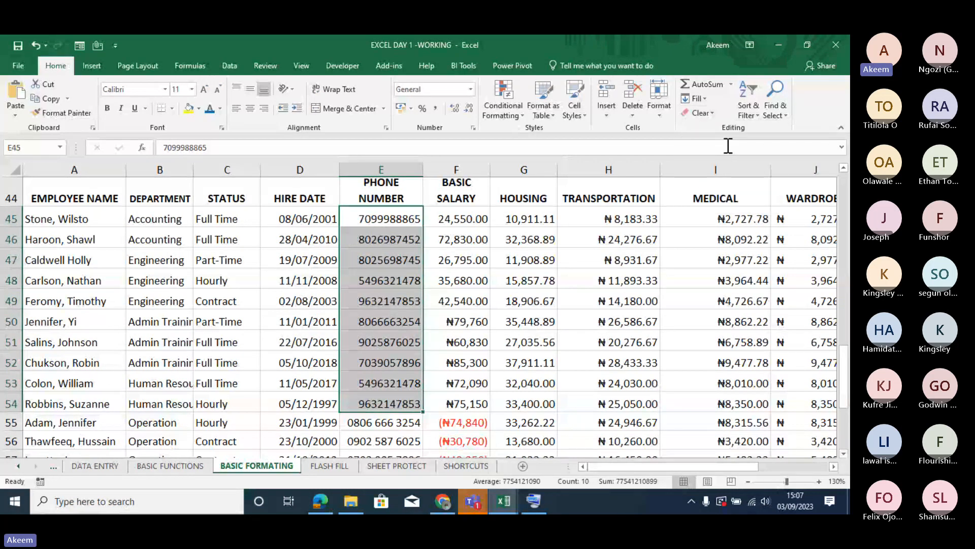
pyautogui.click(410, 302)
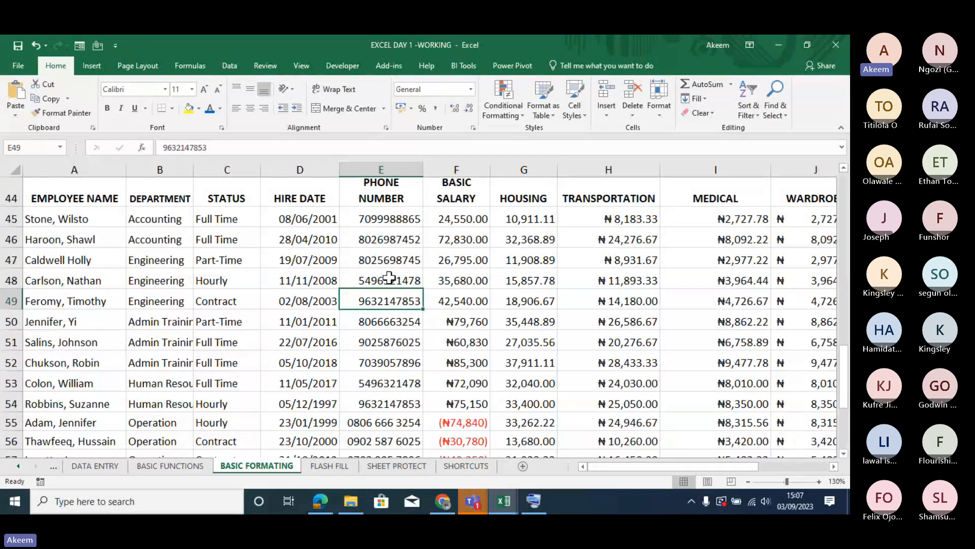
pyautogui.moveTo(381, 218); pyautogui.dragTo(377, 398)
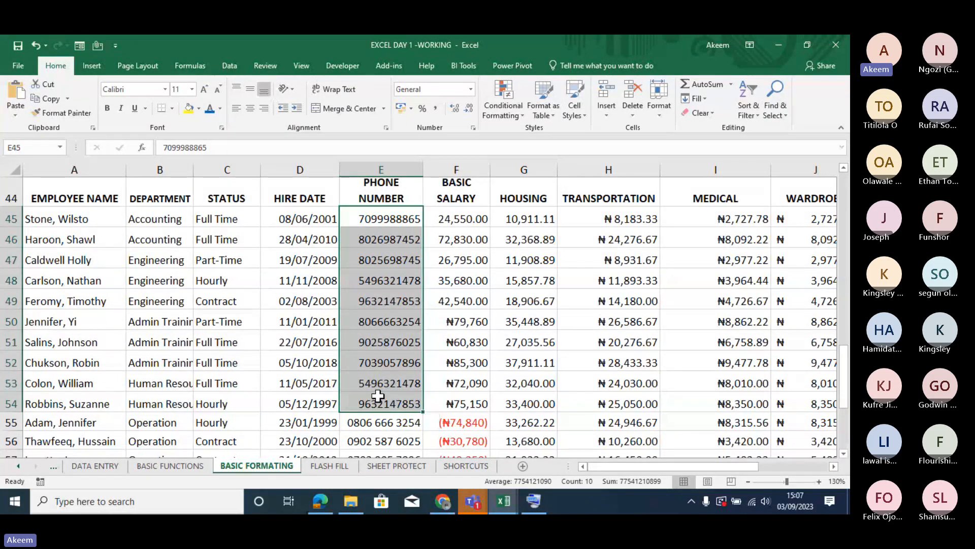
pyautogui.hotkey('ctrl', '1')
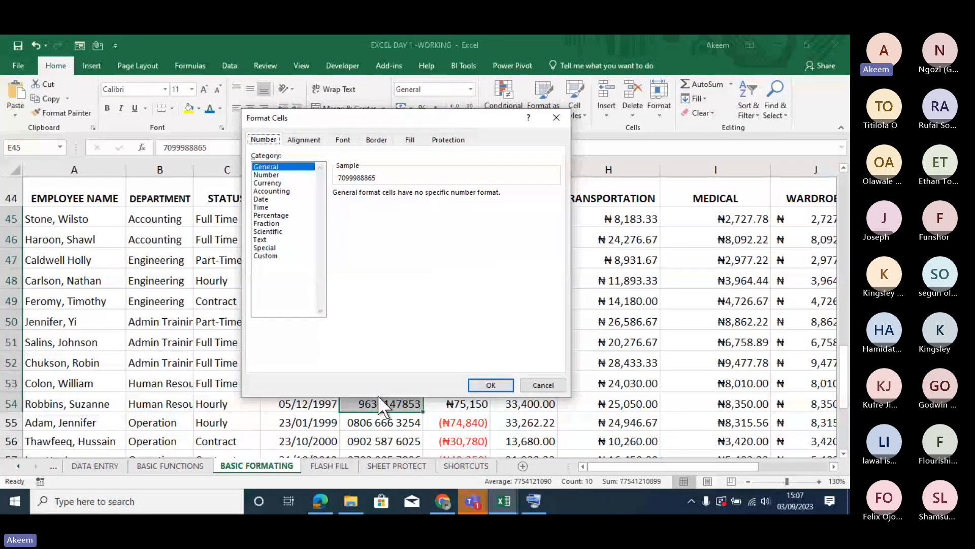
pyautogui.click(269, 256)
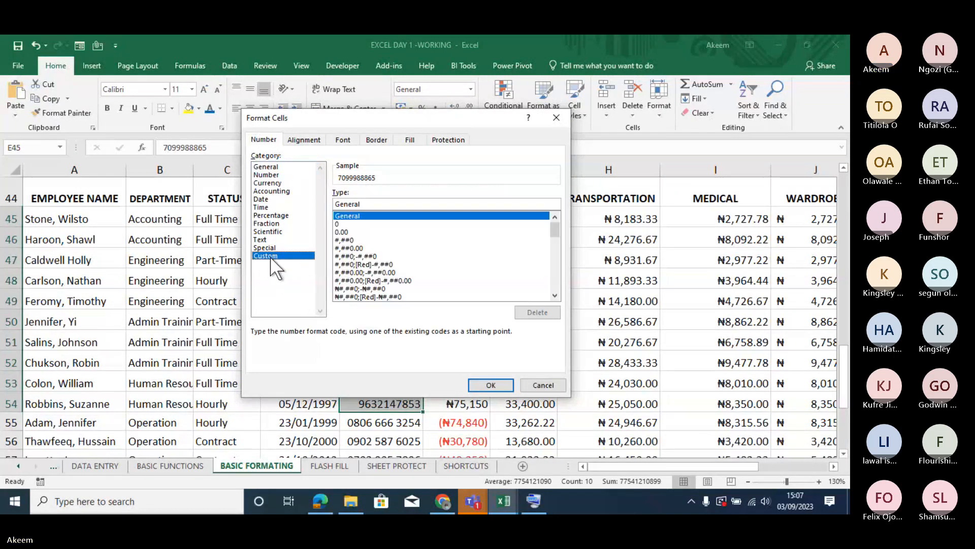
pyautogui.click(347, 224)
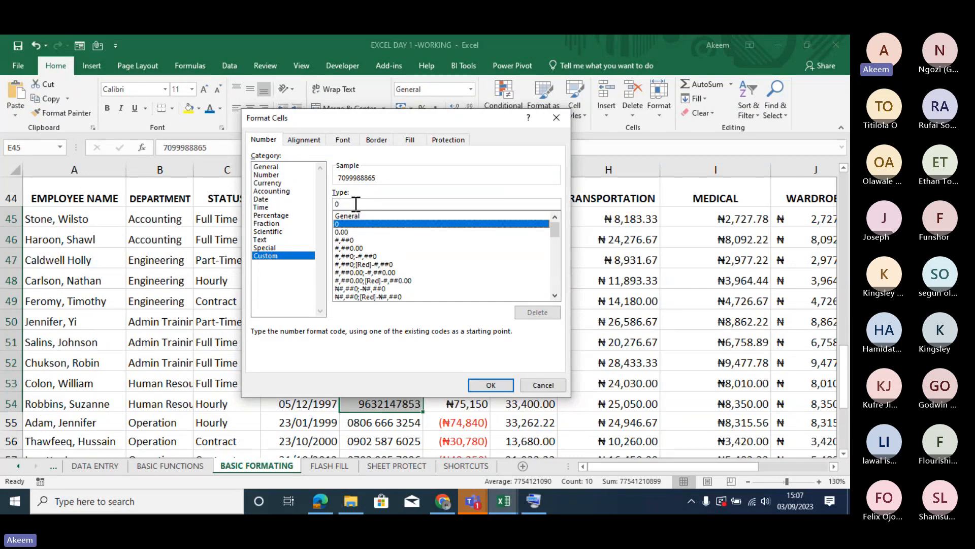
pyautogui.click(356, 204)
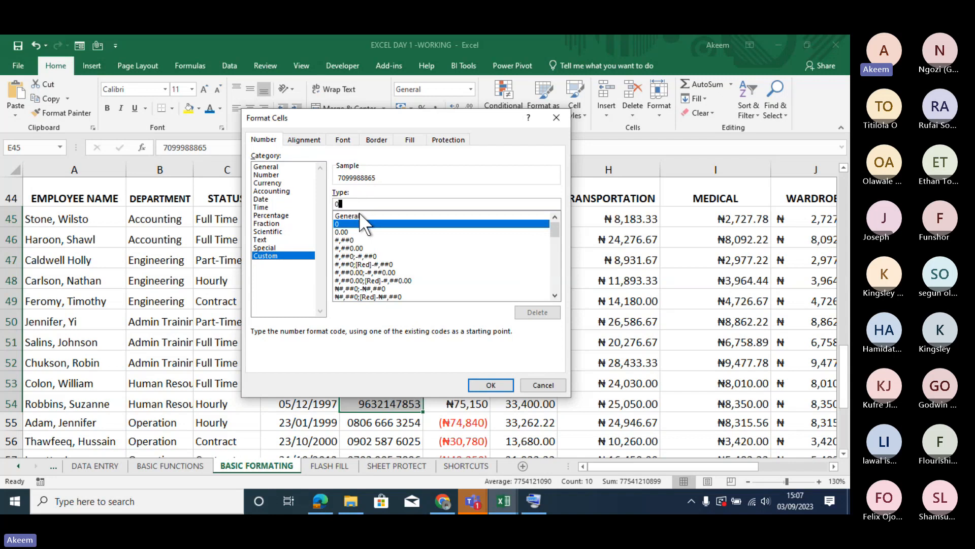
pyautogui.write('0')
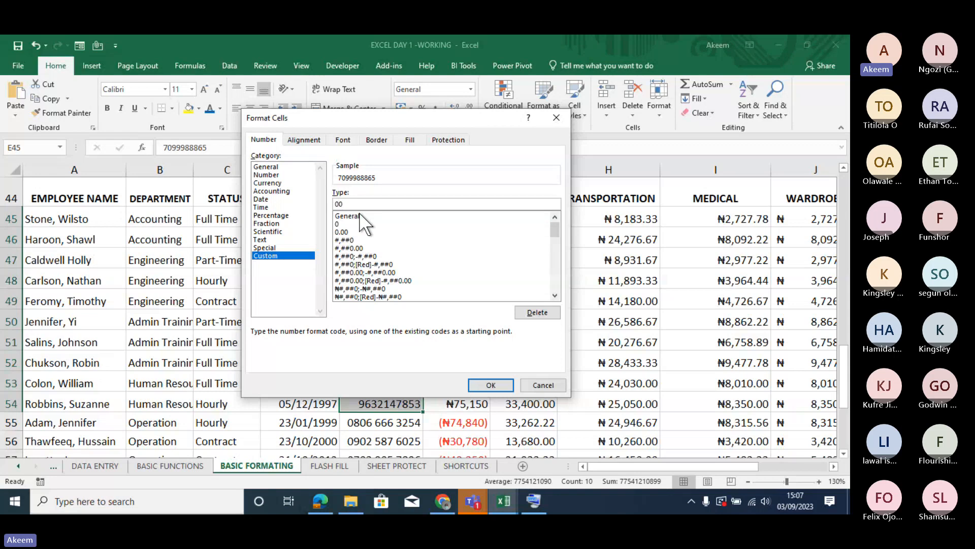
pyautogui.write('000000000')
pyautogui.click(492, 385)
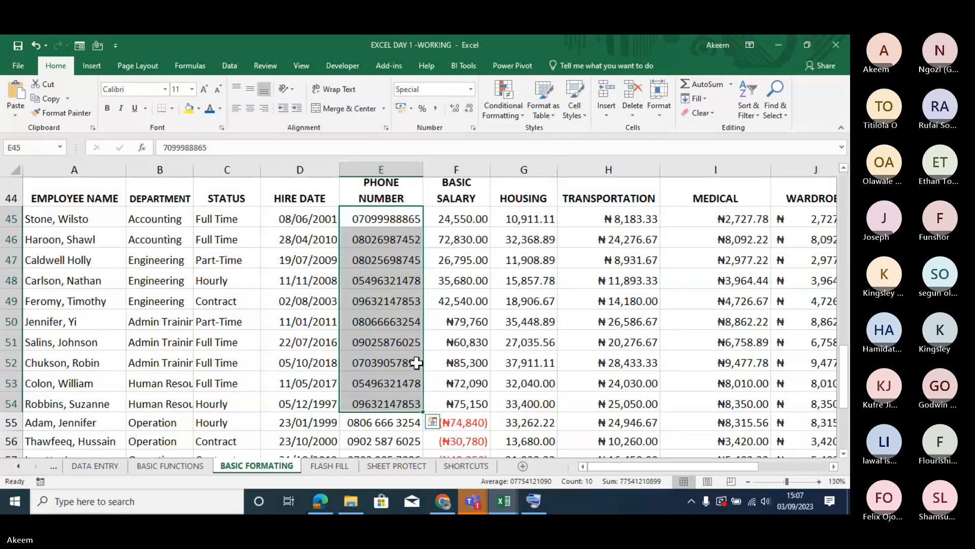
pyautogui.click(414, 362)
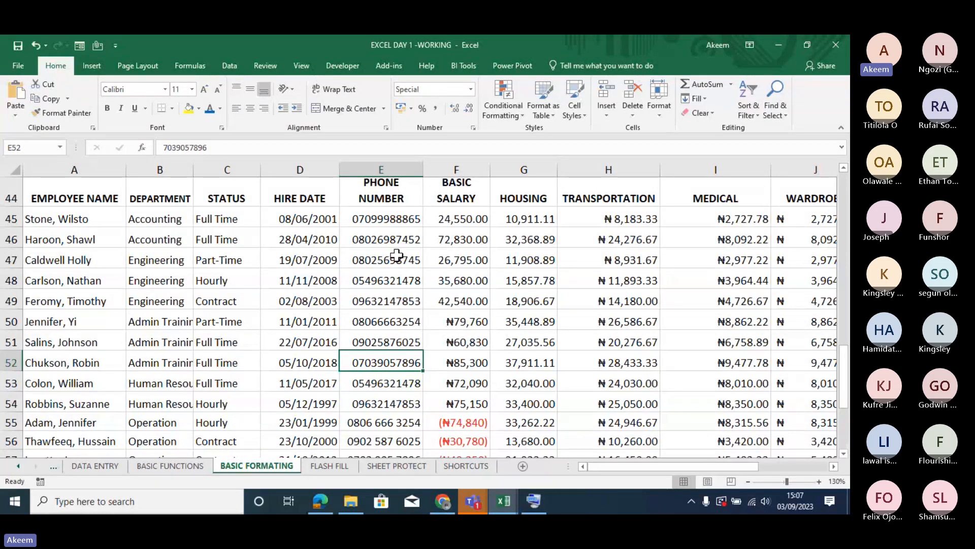
pyautogui.press('Up')
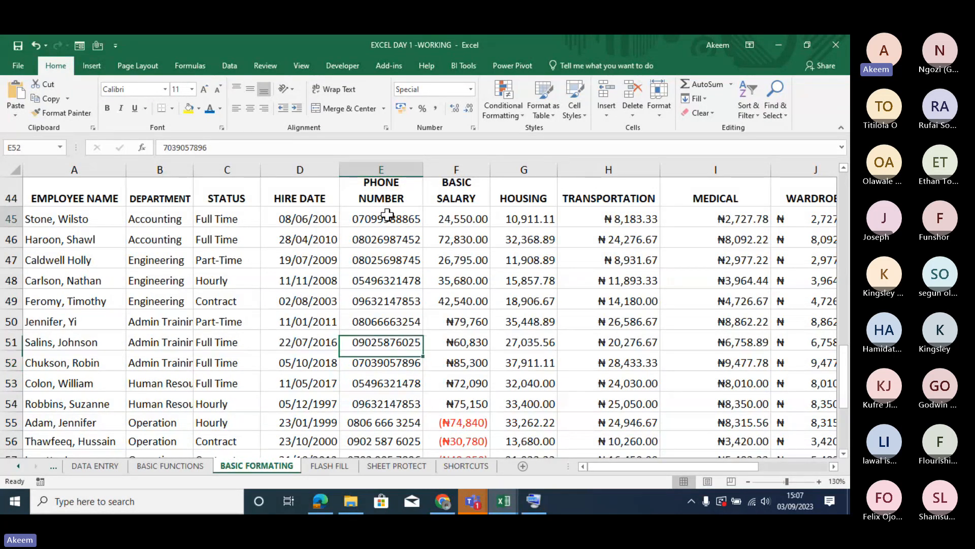
pyautogui.moveTo(387, 214); pyautogui.dragTo(400, 379)
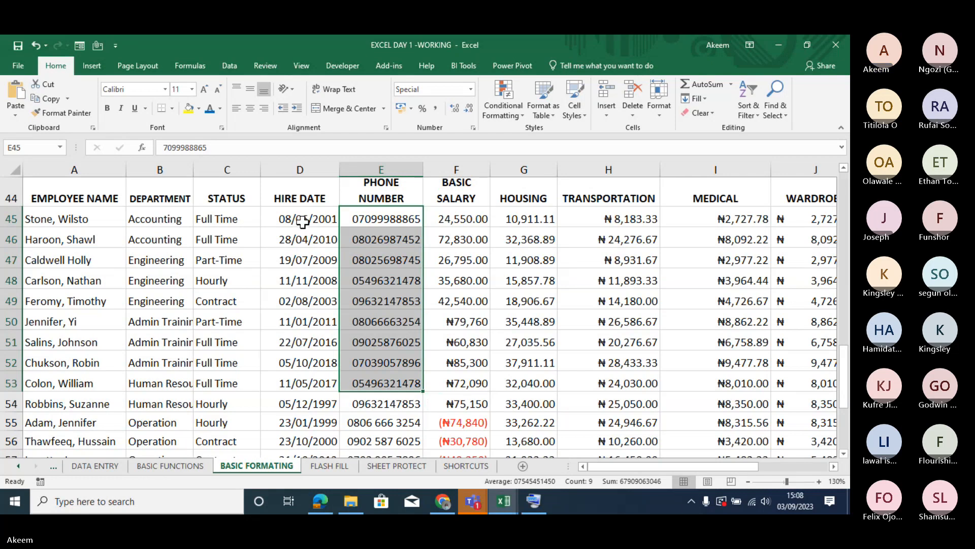
# - Clear only the formats from the hire dates in D45:D52
pyautogui.moveTo(303, 222); pyautogui.dragTo(325, 363)
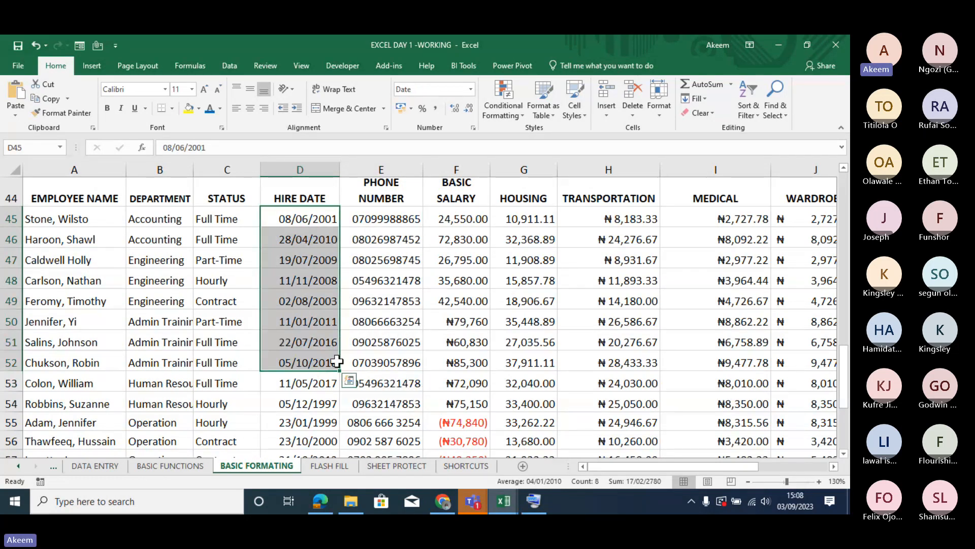
pyautogui.click(715, 114)
pyautogui.press('Escape')
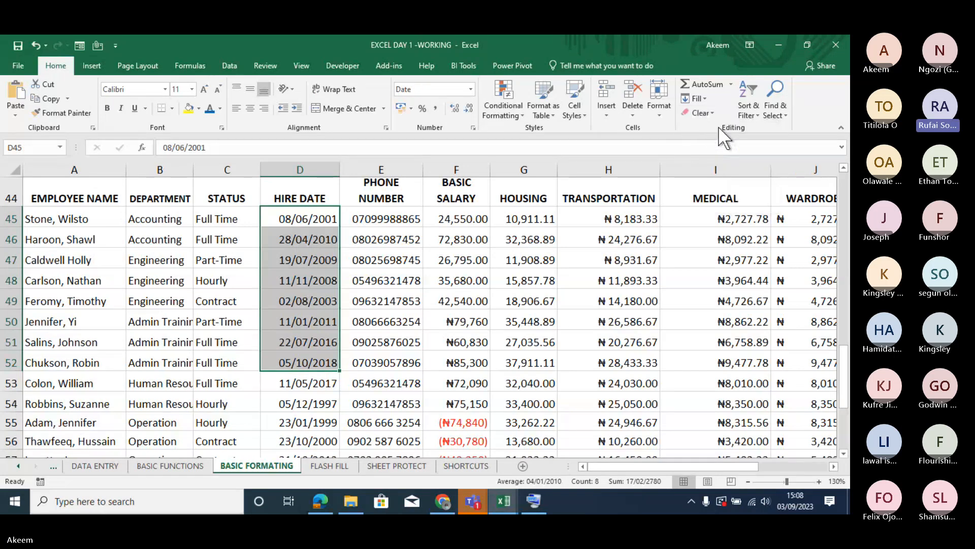
pyautogui.hotkey('ctrl', 'z')
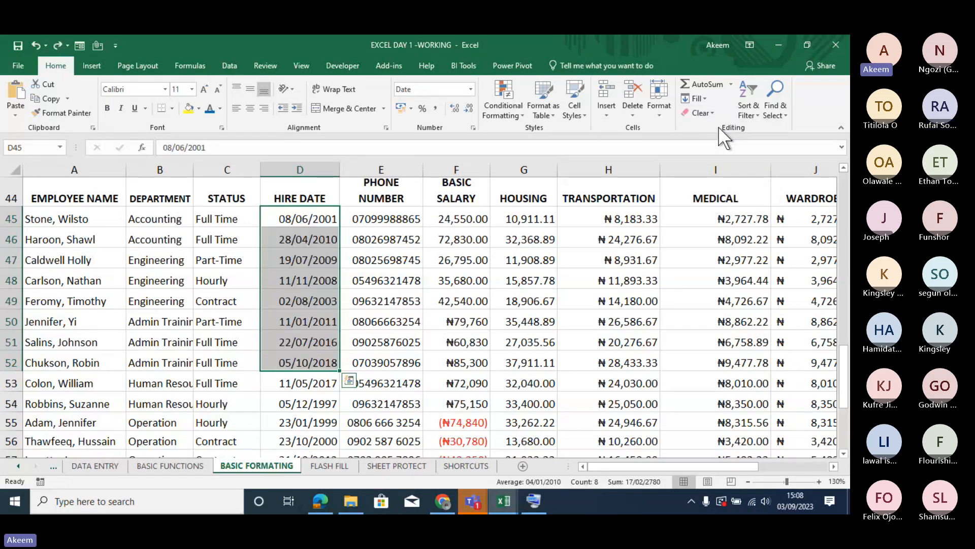
pyautogui.click(712, 112)
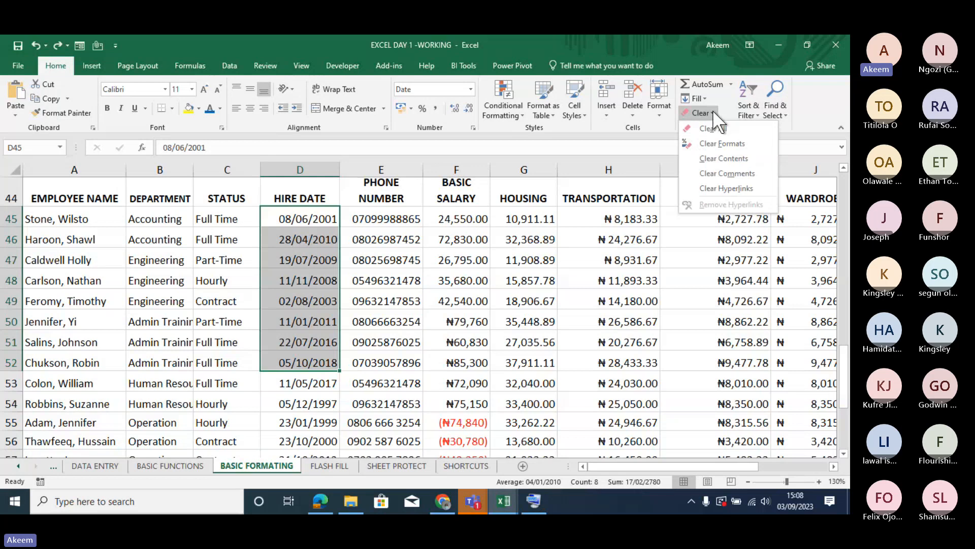
pyautogui.click(721, 143)
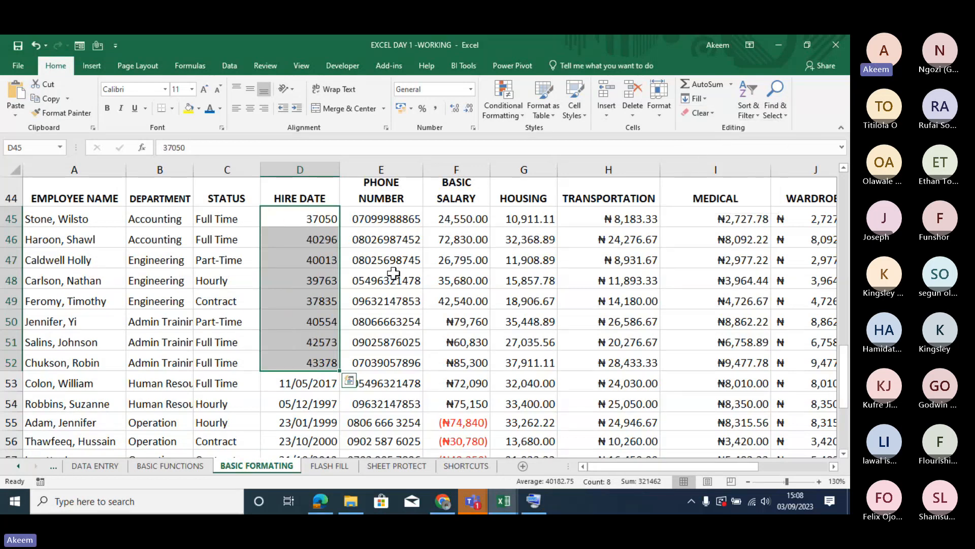
# - Format D45:D52 as dates of type Wednesday, March 14, 2012 with the English (Nigeria) locale, and widen column D to fit them
pyautogui.hotkey('ctrl', '1')
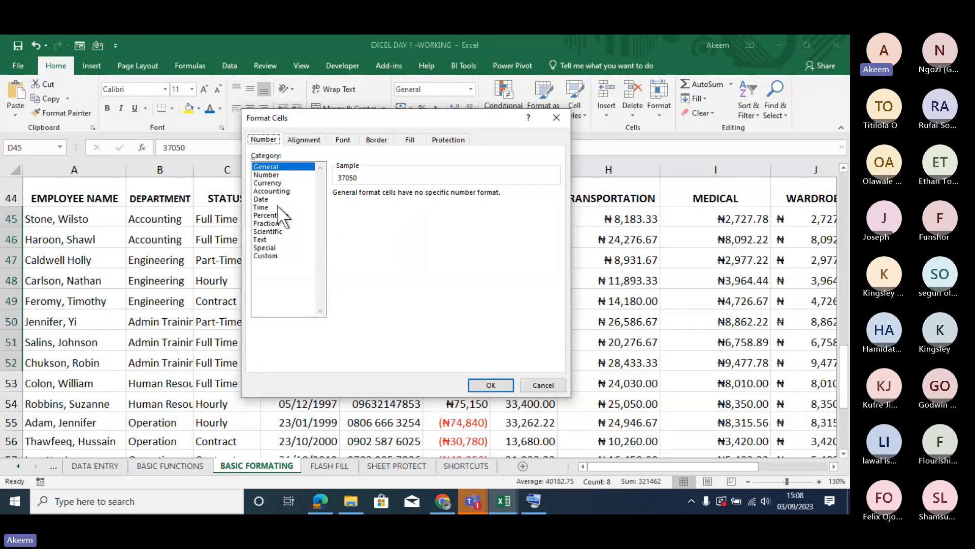
pyautogui.click(262, 199)
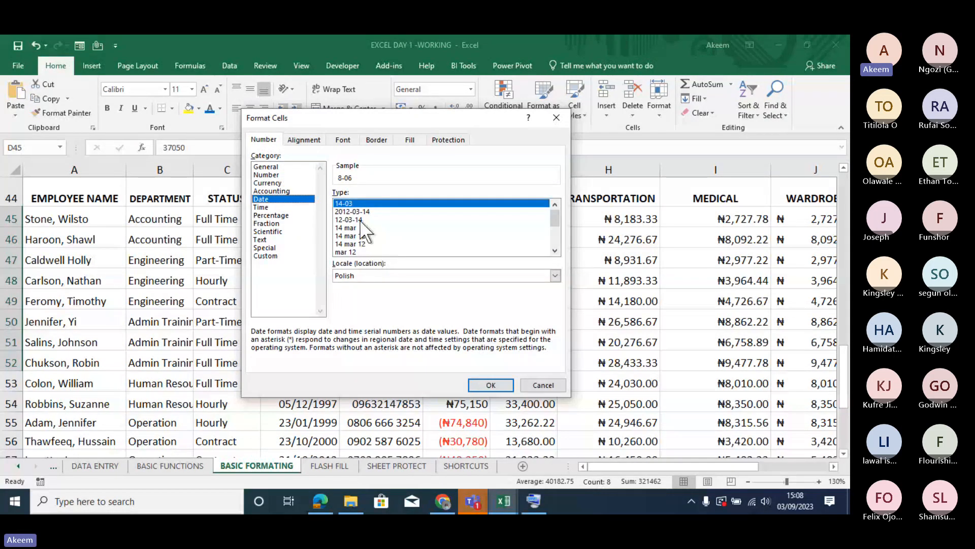
pyautogui.click(355, 212)
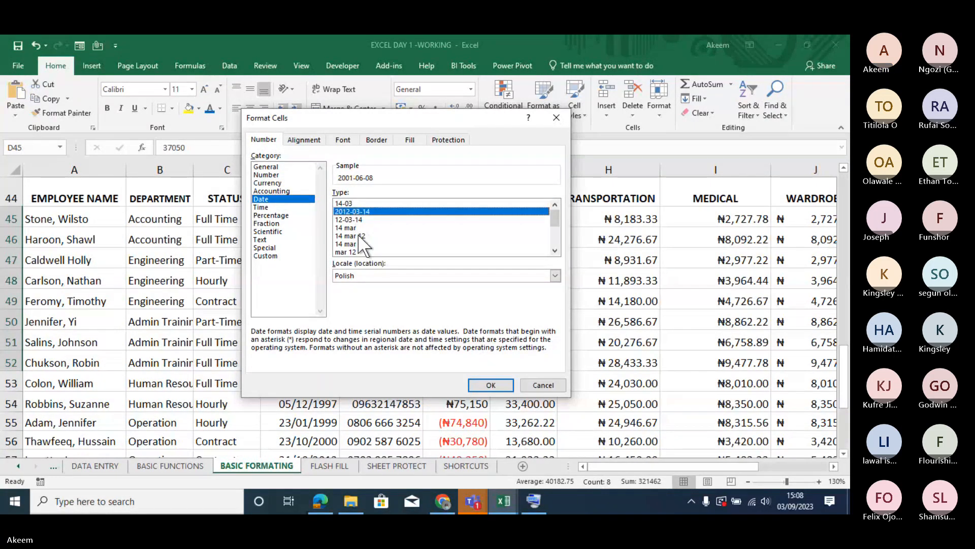
pyautogui.click(358, 233)
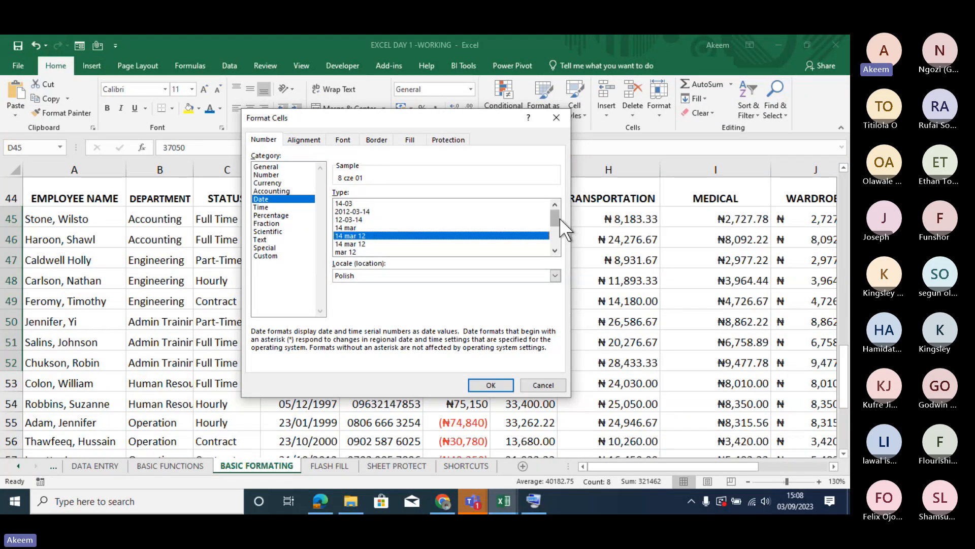
pyautogui.scroll(-2, 559, 217)
pyautogui.click(555, 276)
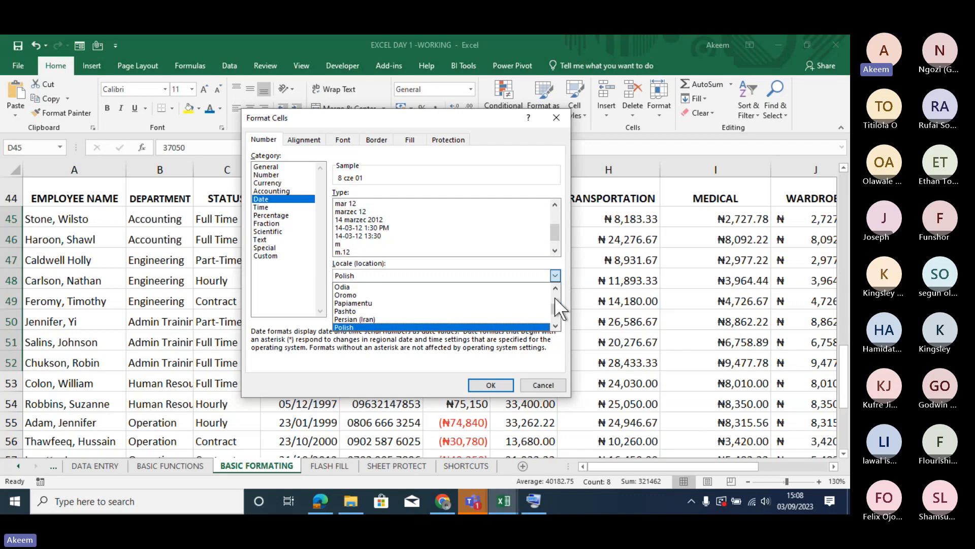
pyautogui.moveTo(556, 307); pyautogui.dragTo(556, 283)
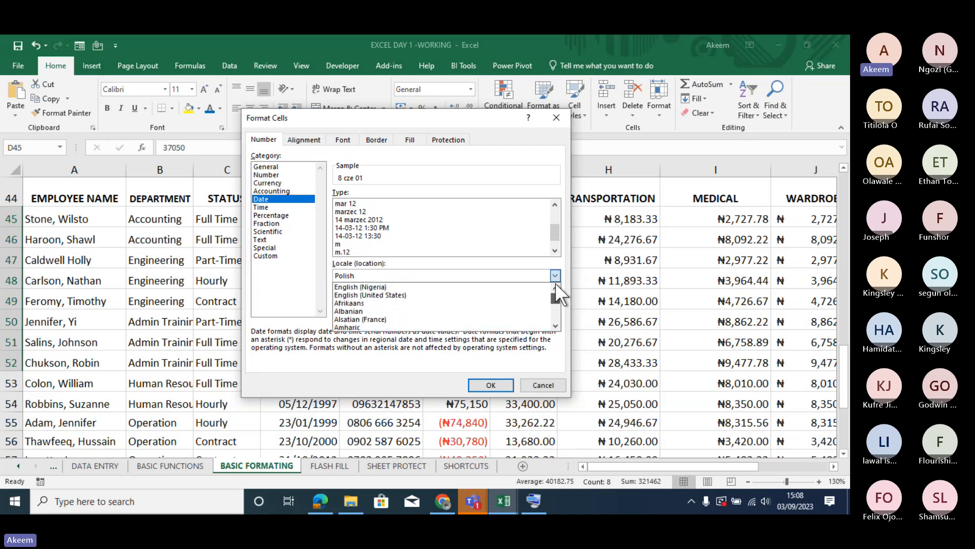
pyautogui.click(398, 286)
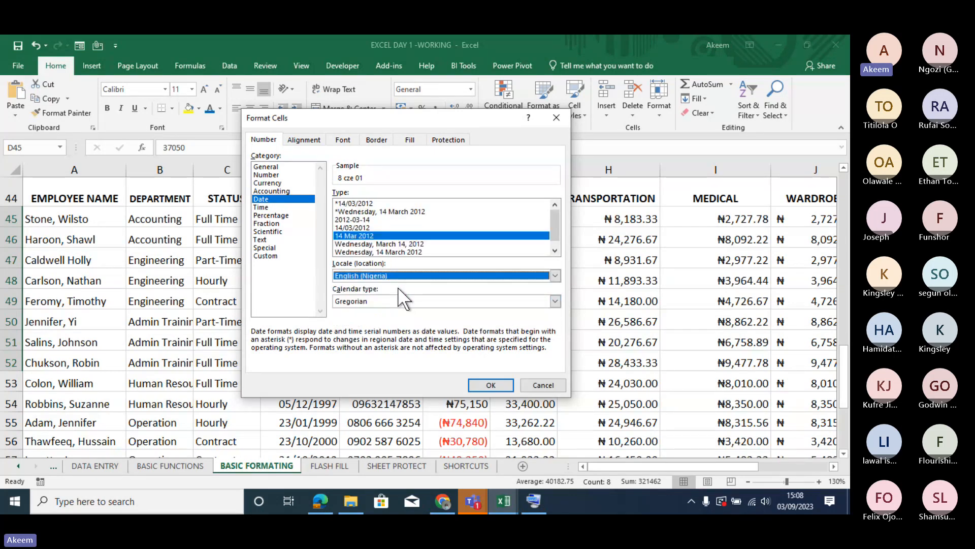
pyautogui.click(369, 227)
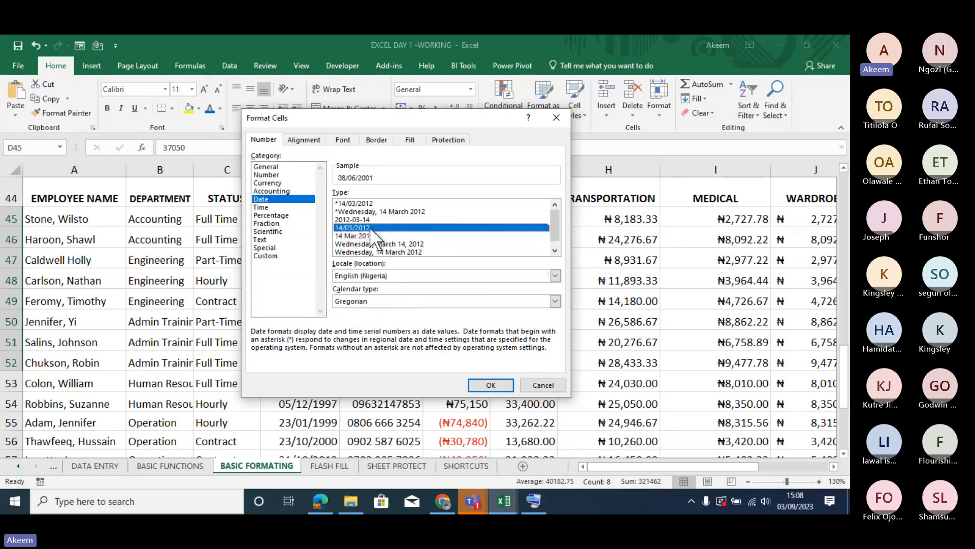
pyautogui.click(412, 245)
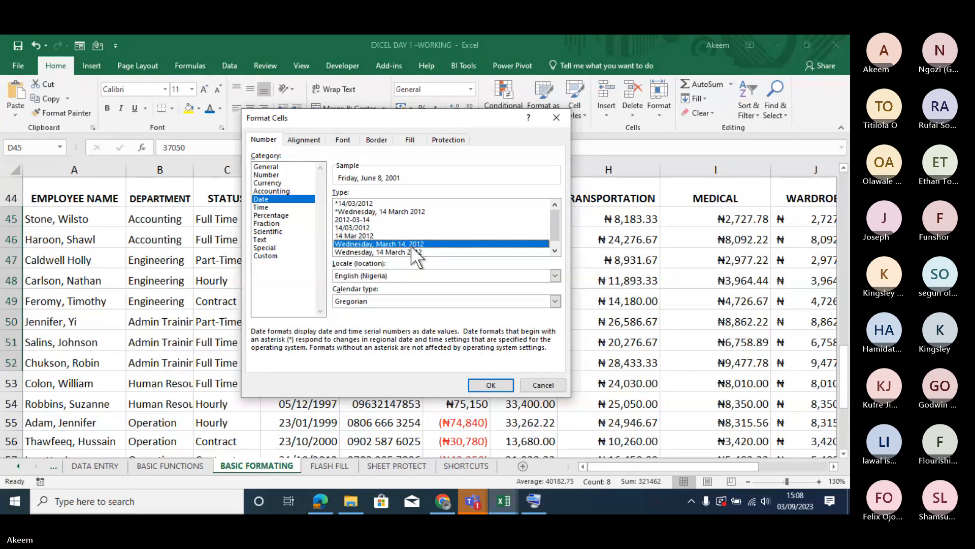
pyautogui.click(496, 384)
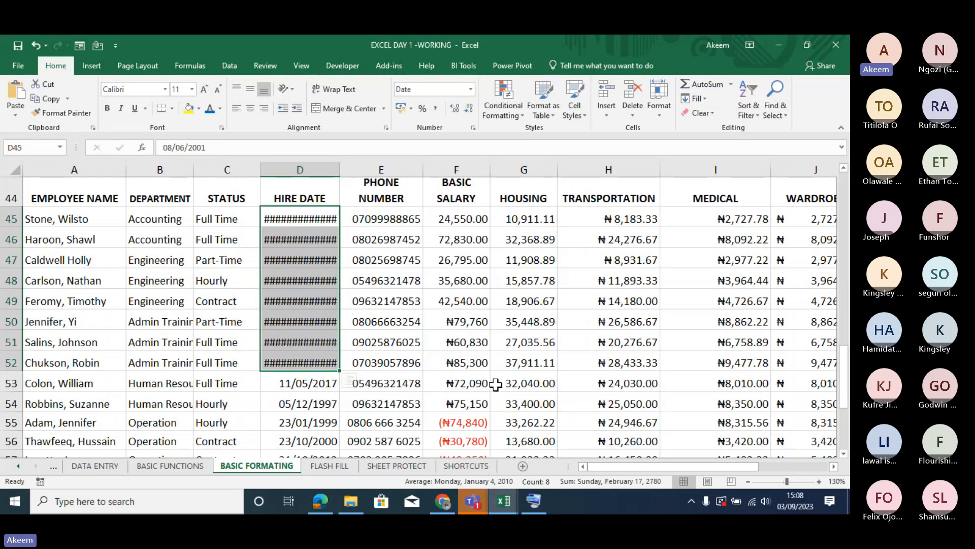
pyautogui.moveTo(340, 168); pyautogui.dragTo(426, 169)
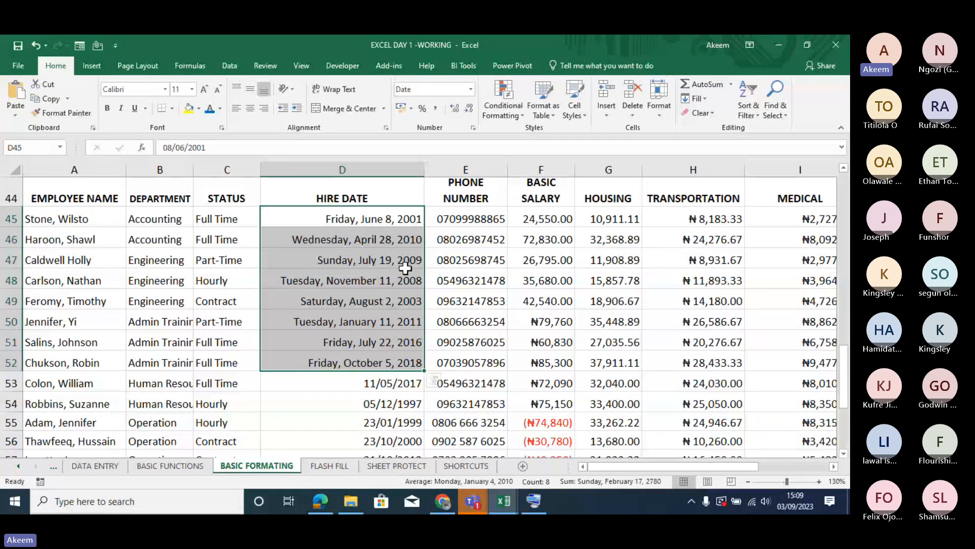
# - Open a custom number format for the hire dates in D53:D56 and strip the locale prefix [$-en-NG,1] from its code
pyautogui.click(388, 383)
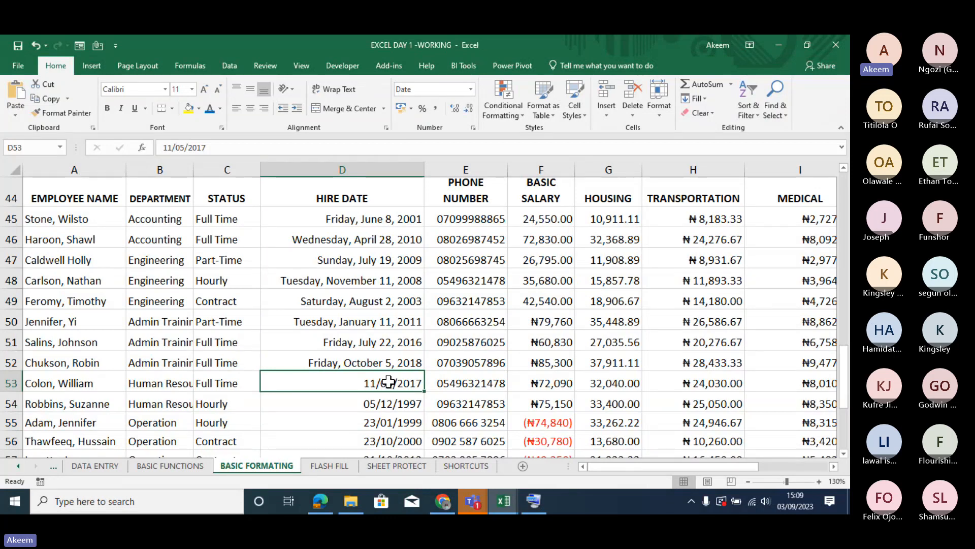
pyautogui.moveTo(388, 382); pyautogui.dragTo(398, 443)
pyautogui.hotkey('ctrl', '1')
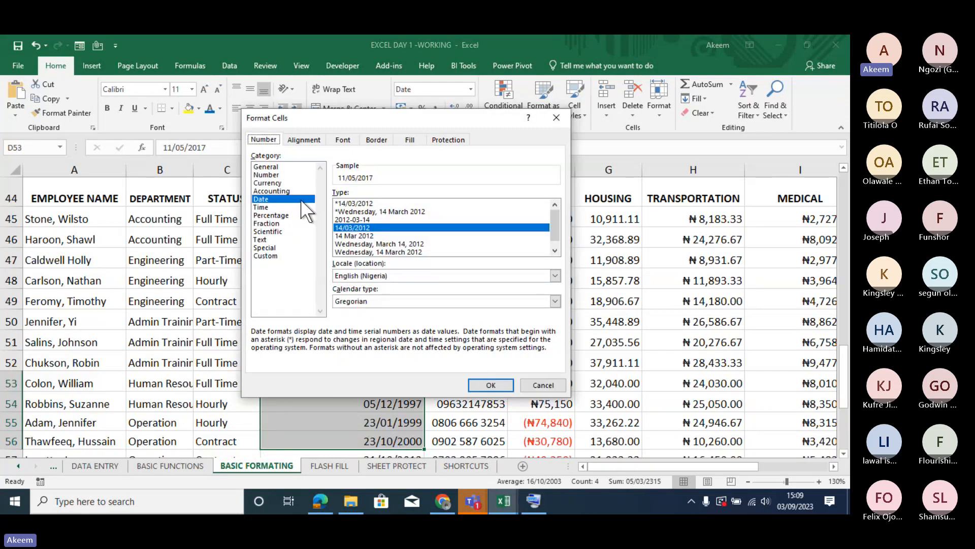
pyautogui.click(266, 255)
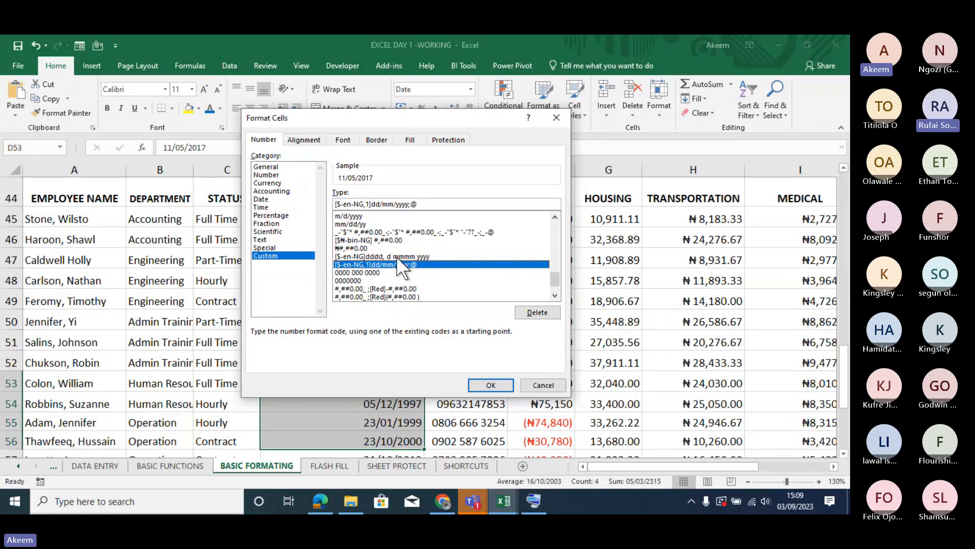
pyautogui.click(373, 203)
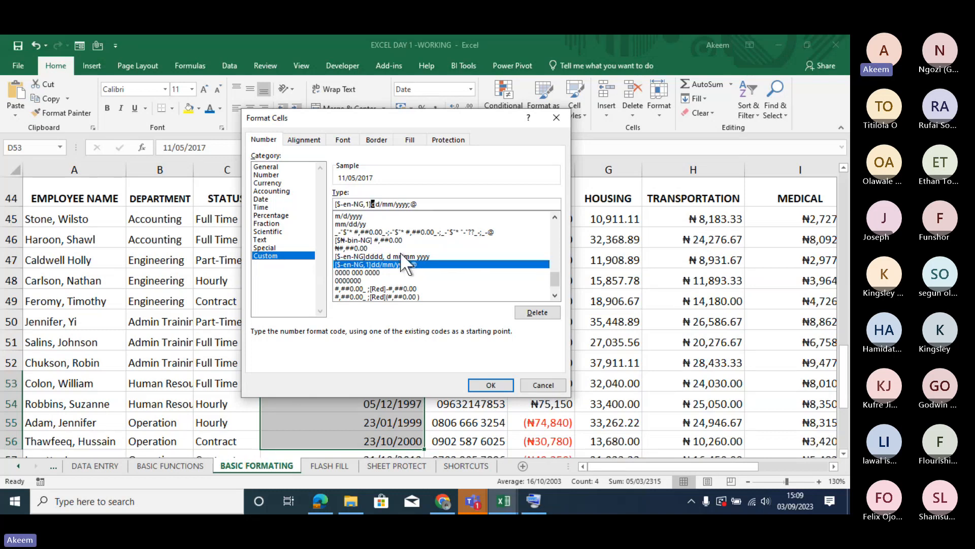
pyautogui.press('BackSpace')
pyautogui.press('BackSpace')
pyautogui.press('BackSpace')
pyautogui.press('BackSpace')
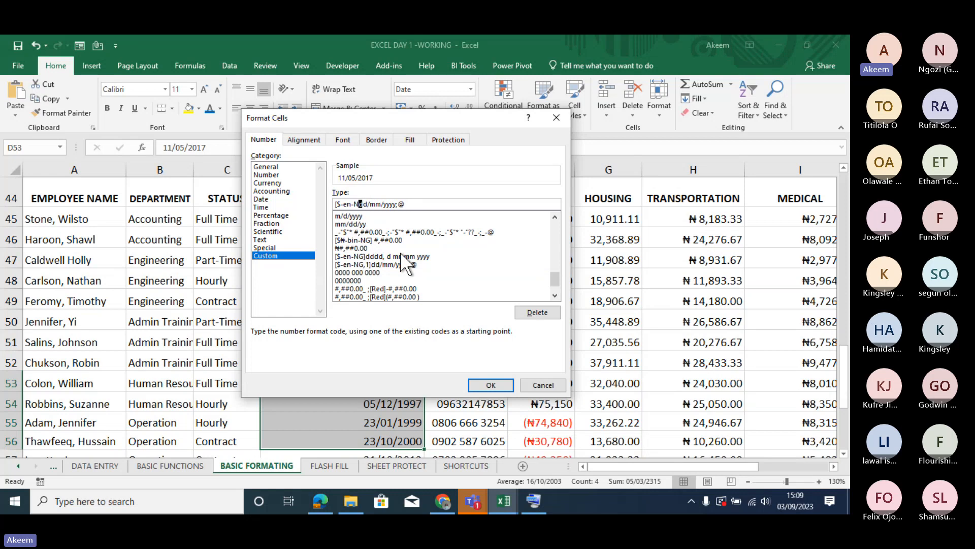
pyautogui.press('BackSpace')
pyautogui.press('BackSpace')
pyautogui.press('BackSpace')
pyautogui.press('BackSpace')
pyautogui.press('BackSpace')
pyautogui.press('BackSpace')
pyautogui.press('BackSpace')
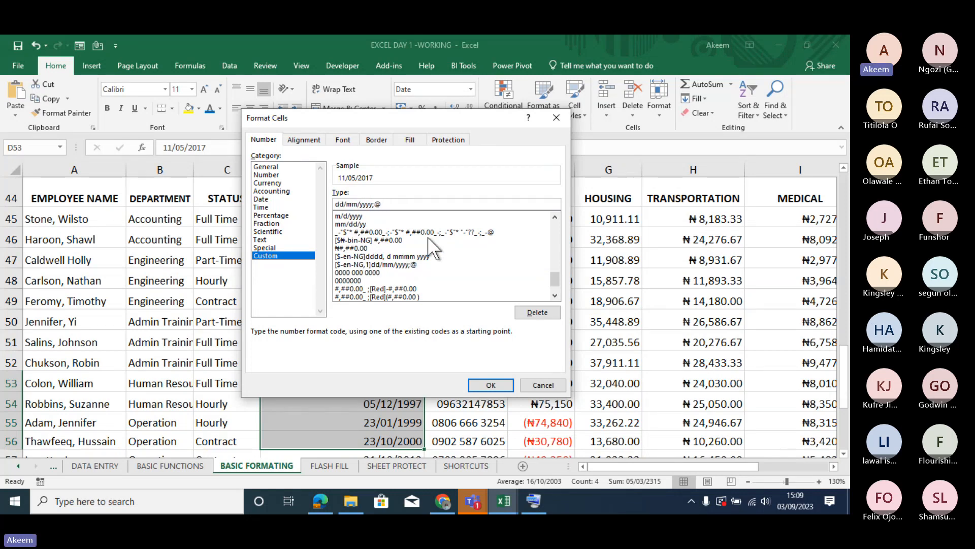
# - Rewrite the date code with a three-letter month, a two-digit year and hyphens as separators, giving dd-mmm-yy;@
pyautogui.click(414, 202)
pyautogui.click(368, 205)
pyautogui.press('BackSpace')
pyautogui.press('BackSpace')
pyautogui.click(353, 204)
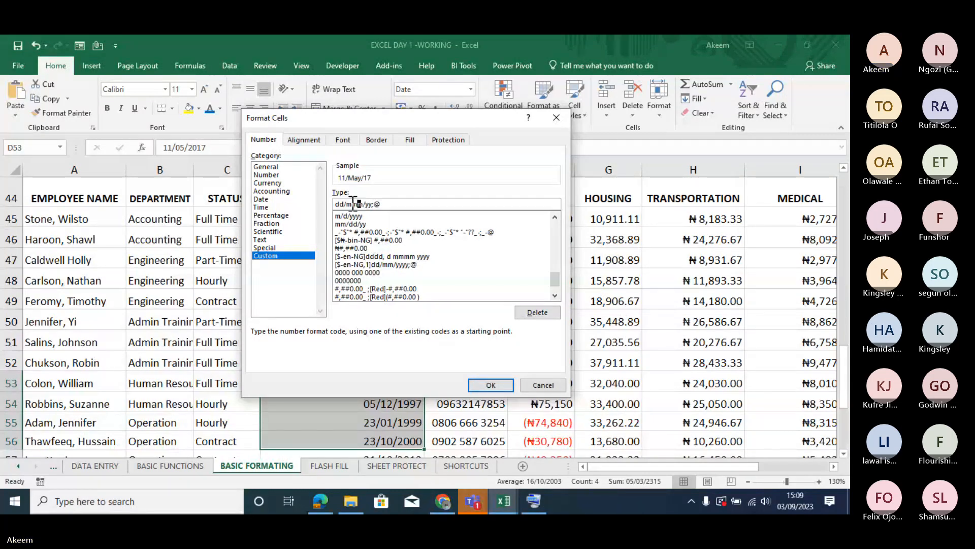
pyautogui.write('m')
pyautogui.press('Left')
pyautogui.press('Left')
pyautogui.press('Left')
pyautogui.press('BackSpace')
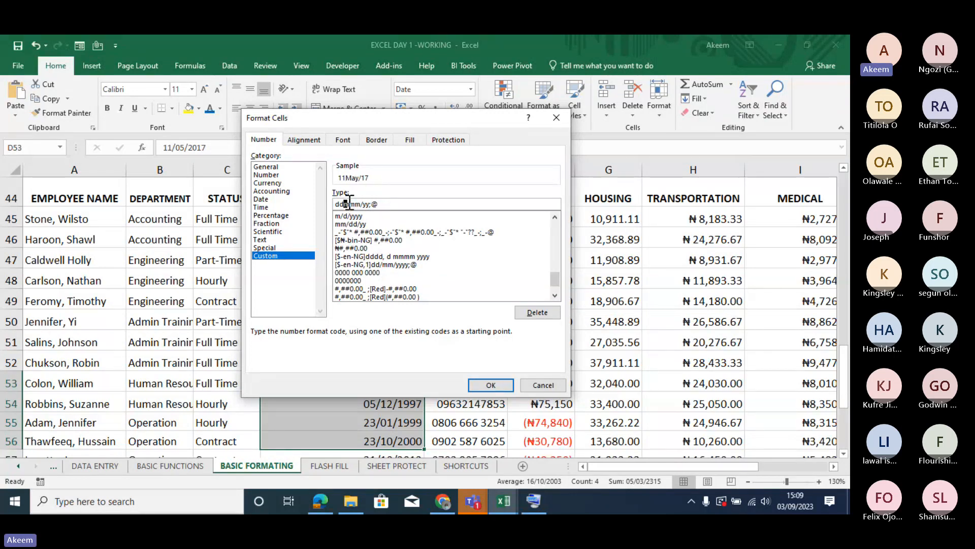
pyautogui.write('-')
pyautogui.click(367, 205)
pyautogui.press('BackSpace')
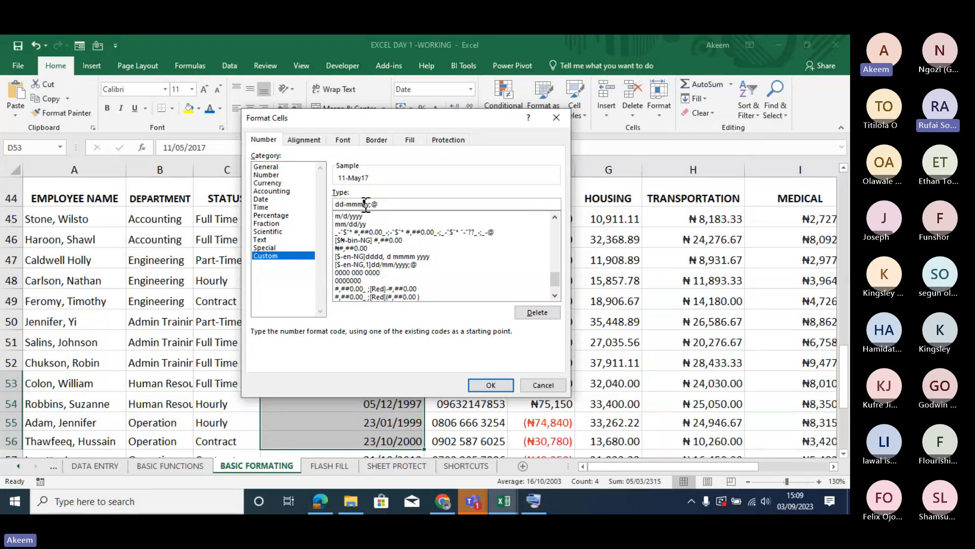
pyautogui.write('-')
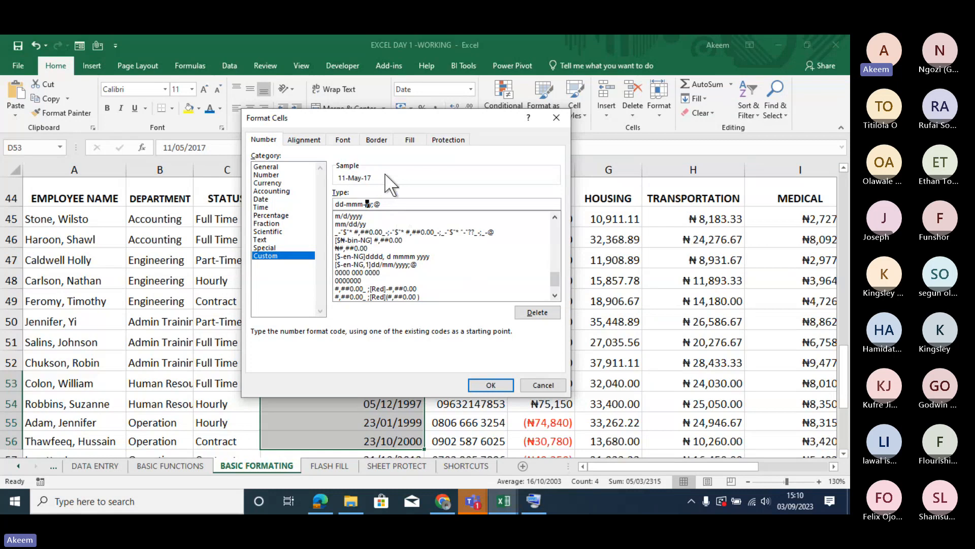
# - Try the weekday code dddd and month codes of different lengths at the end of the dd-mmm-yy date format
pyautogui.click(391, 207)
pyautogui.write('mmmm')
pyautogui.press('BackSpace')
pyautogui.press('BackSpace')
pyautogui.press('BackSpace')
pyautogui.press('BackSpace')
pyautogui.press('BackSpace')
pyautogui.press('BackSpace')
pyautogui.press('BackSpace')
pyautogui.write('dddd')
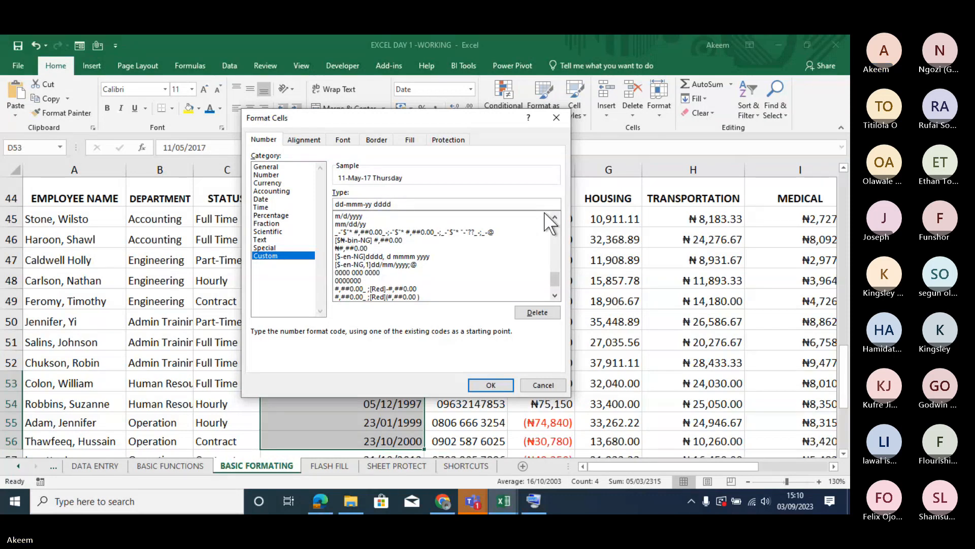
pyautogui.press('BackSpace')
pyautogui.press('BackSpace')
pyautogui.press('BackSpace')
pyautogui.press('BackSpace')
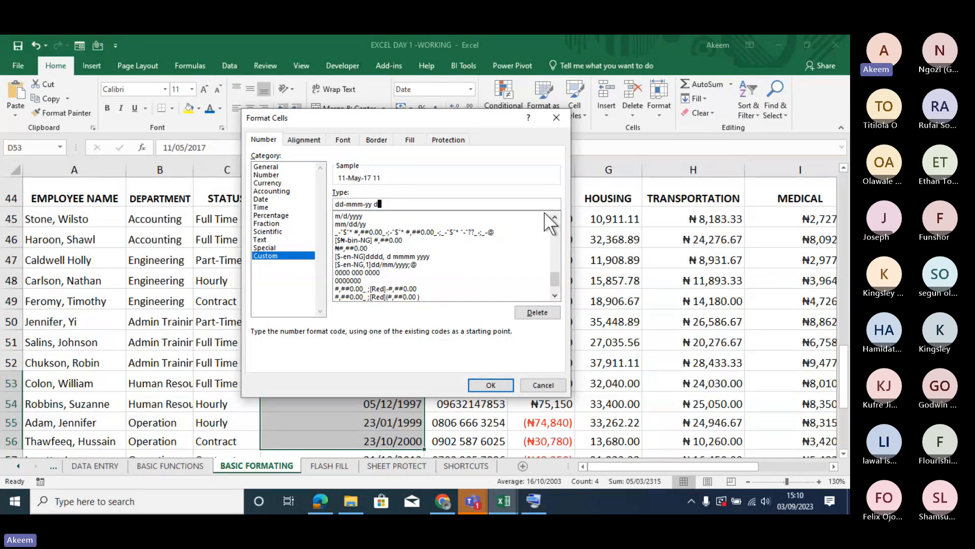
pyautogui.write('mmmm')
pyautogui.press('BackSpace')
pyautogui.press('BackSpace')
pyautogui.press('BackSpace')
pyautogui.write('mmm')
# - Remove the trial codes from the end and apply the custom format dd-mmm-yy to D53:D56
pyautogui.press('BackSpace')
pyautogui.press('BackSpace')
pyautogui.press('BackSpace')
pyautogui.press('BackSpace')
pyautogui.click(482, 385)
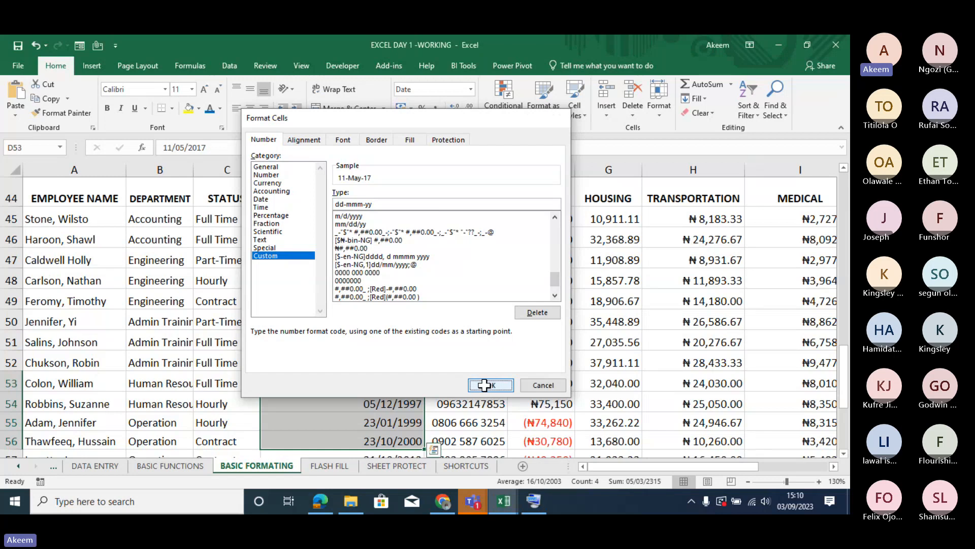
pyautogui.click(389, 394)
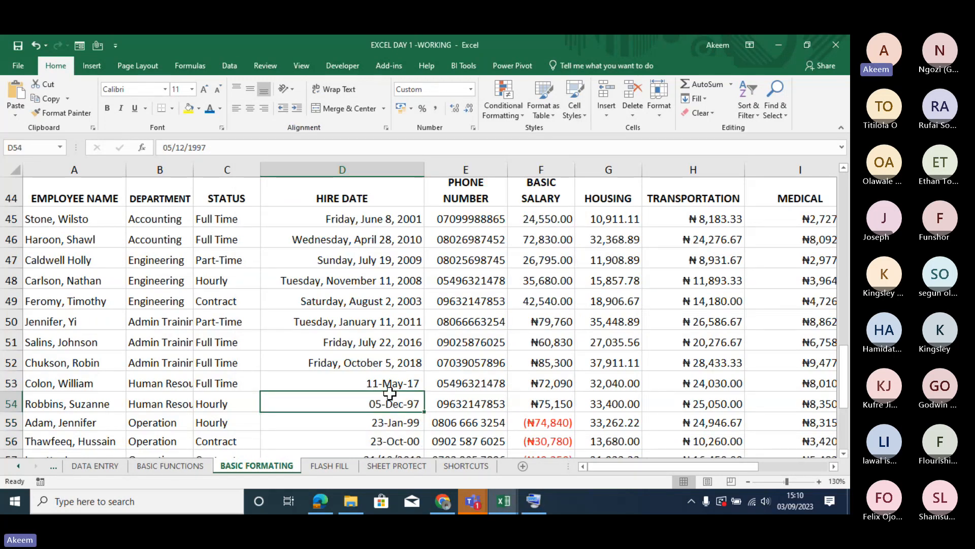
# - Clear only the formats from the basic salaries in F51:F60
pyautogui.click(558, 387)
pyautogui.press('Down')
pyautogui.press('Down')
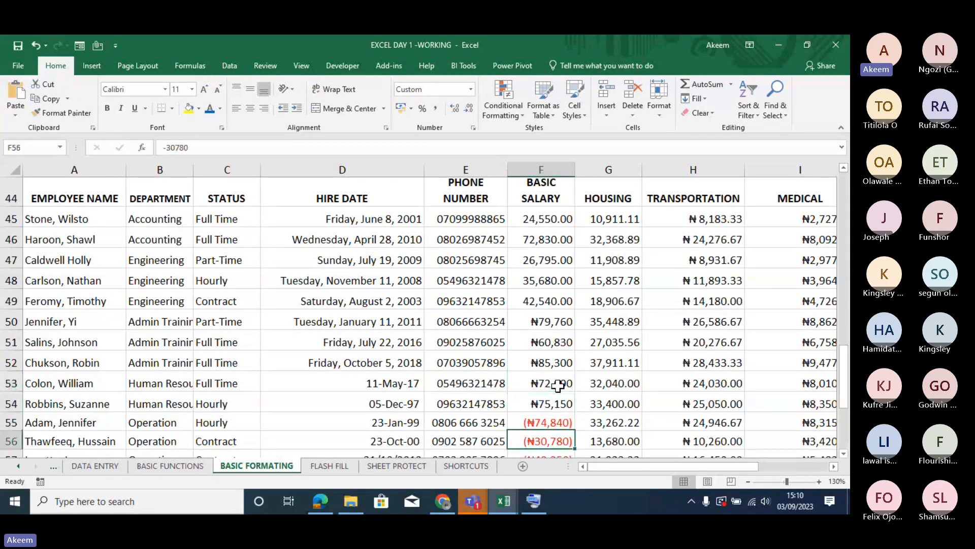
pyautogui.press('Down')
pyautogui.press('Down')
pyautogui.press('Down')
pyautogui.press('Down')
pyautogui.press('Down')
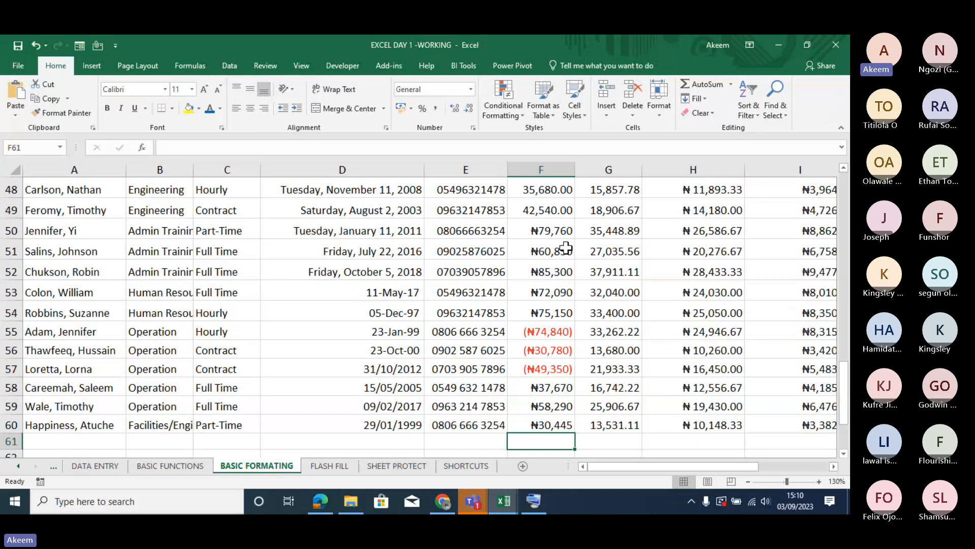
pyautogui.moveTo(545, 240); pyautogui.dragTo(552, 425)
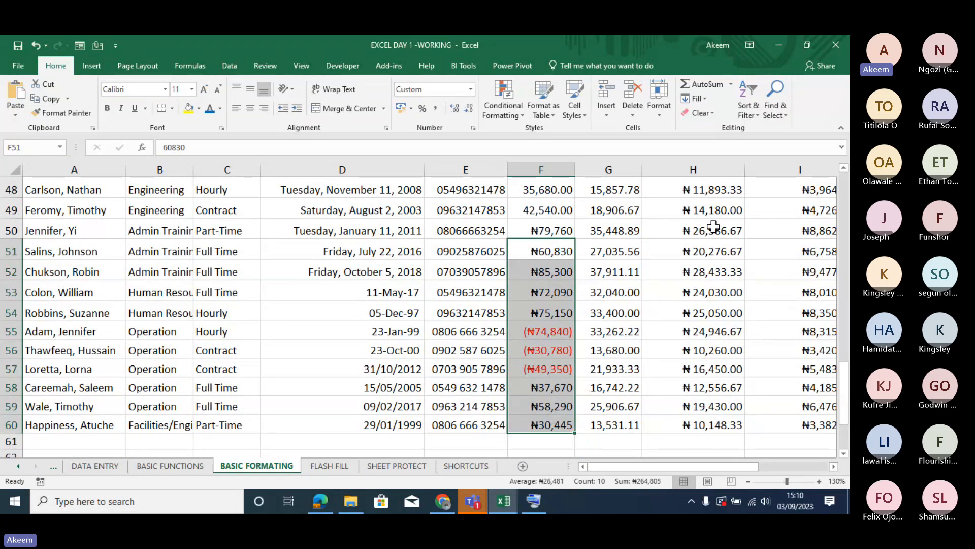
pyautogui.click(716, 113)
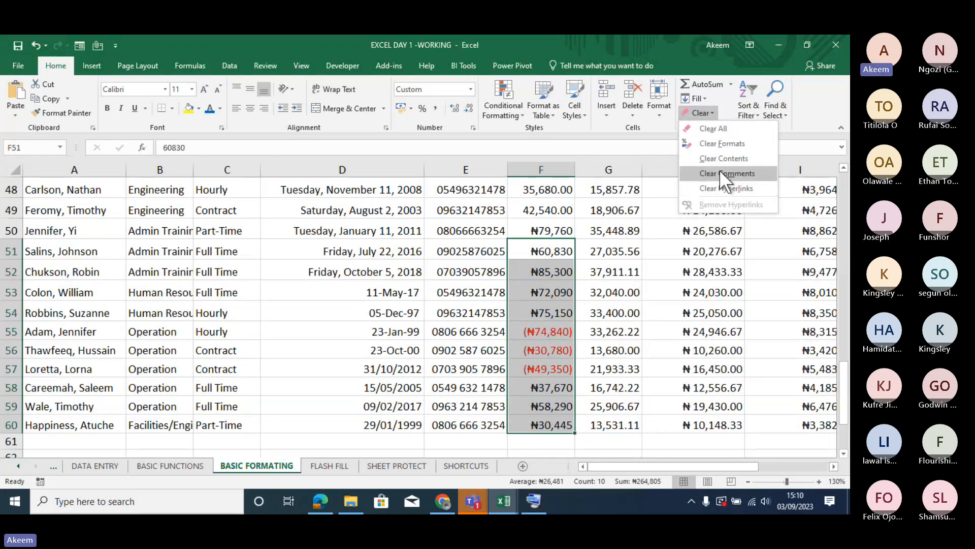
pyautogui.click(721, 143)
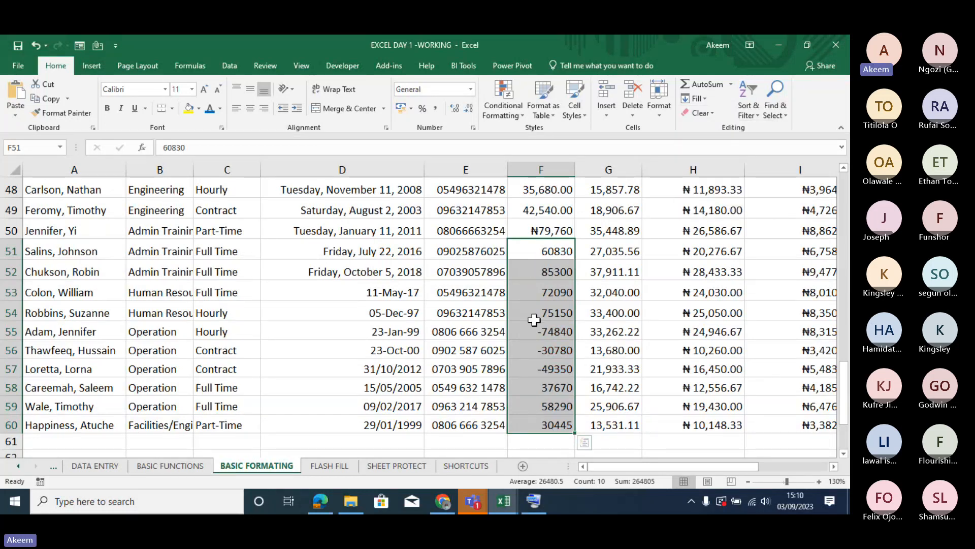
# - Apply the custom format ₦#,##0;[Red](₦#,##0) to F51:F60, starting from the built-in code ₦#,##0;[Red]-₦#,##0
pyautogui.hotkey('ctrl', '1')
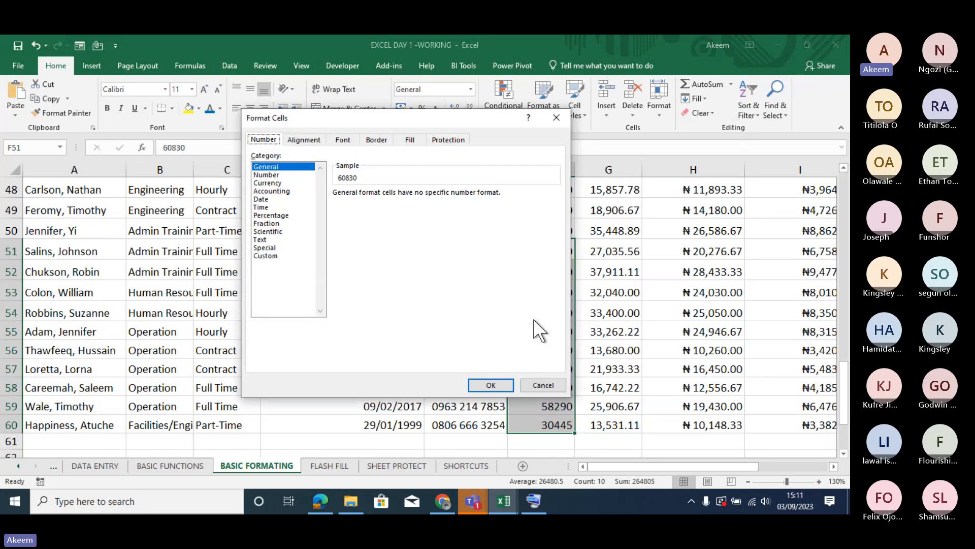
pyautogui.click(266, 255)
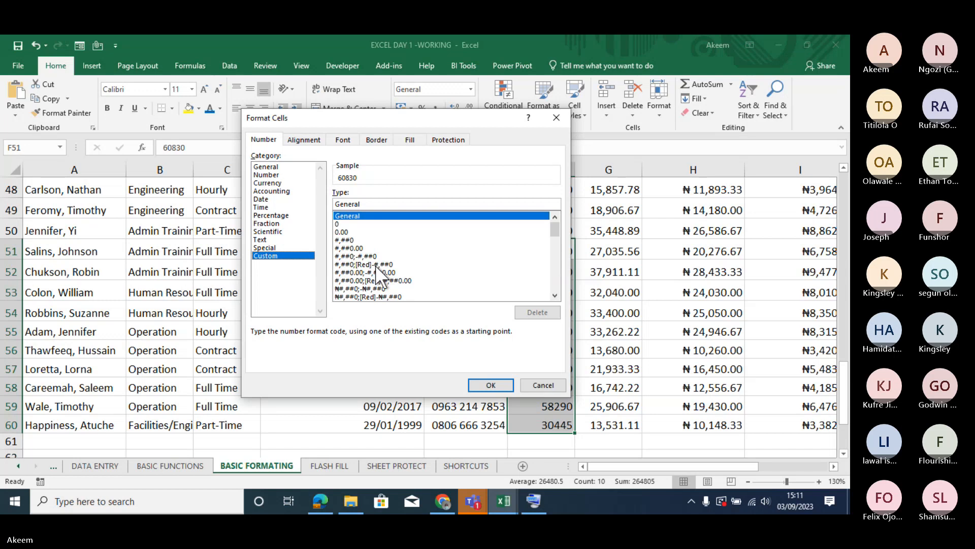
pyautogui.click(554, 295)
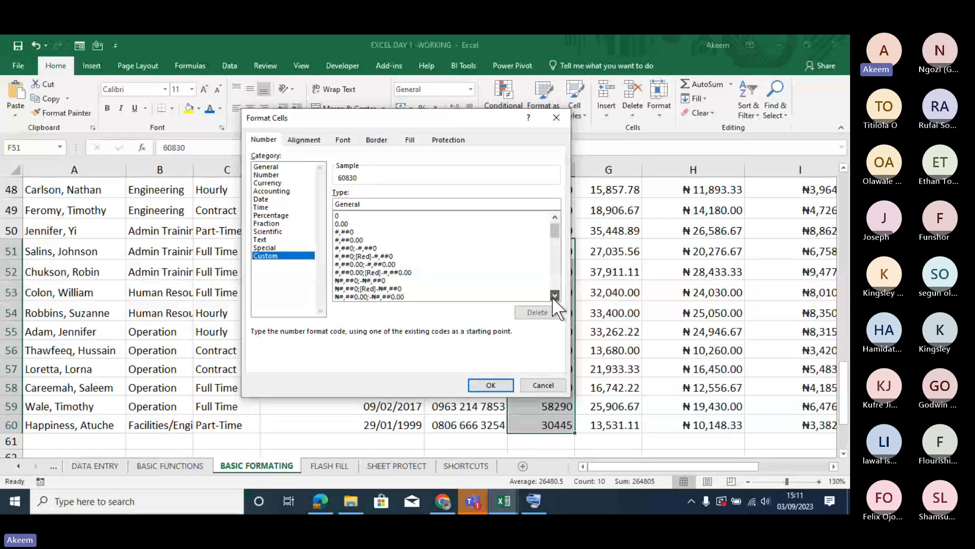
pyautogui.click(554, 296)
pyautogui.click(554, 295)
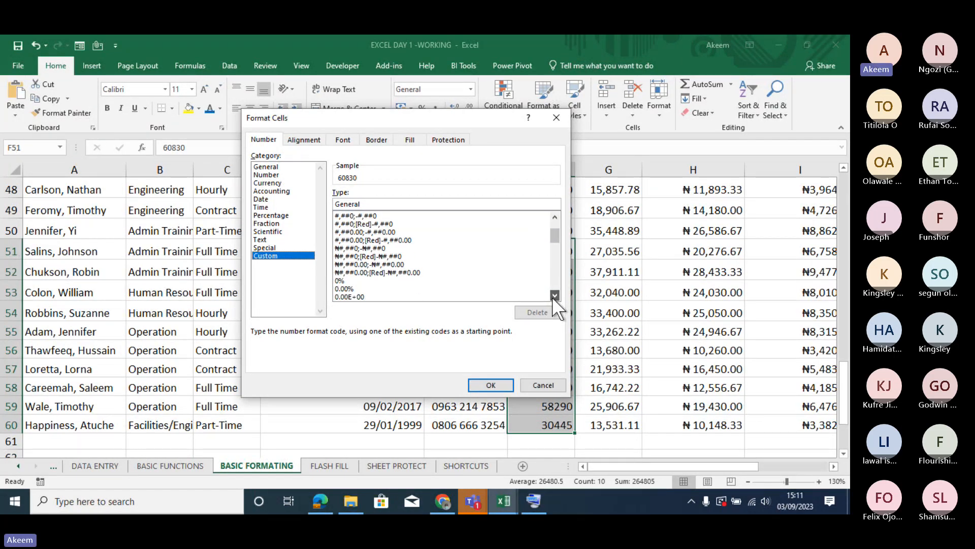
pyautogui.click(554, 295)
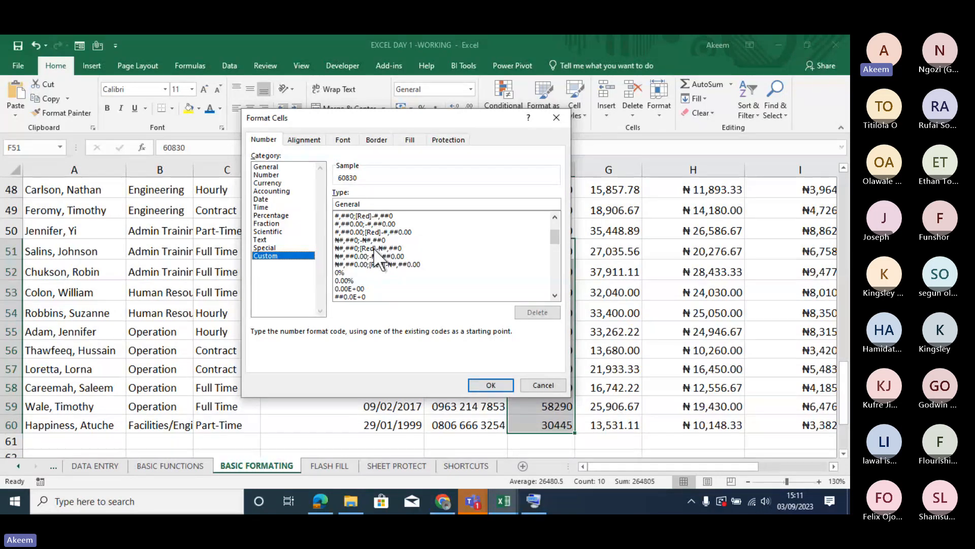
pyautogui.click(373, 248)
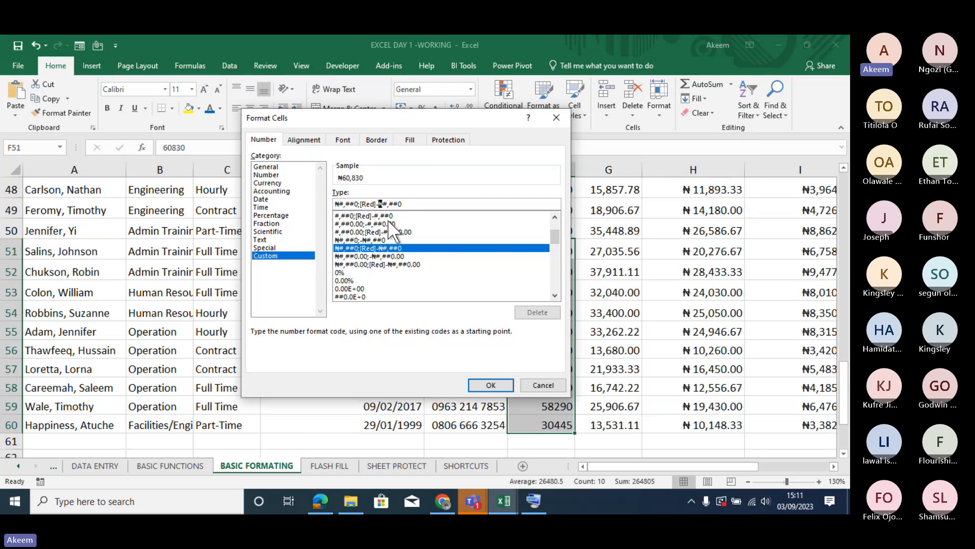
pyautogui.press('BackSpace')
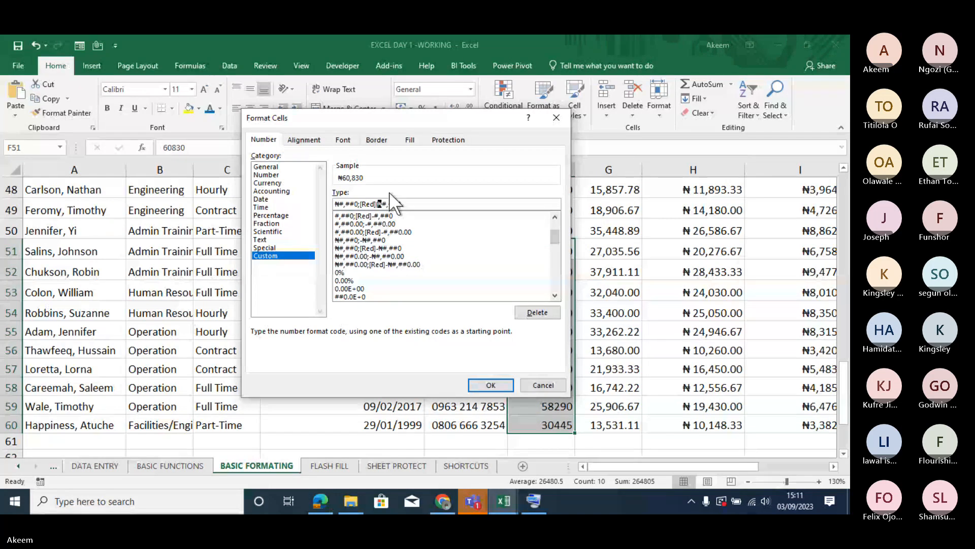
pyautogui.write('(')
pyautogui.write(')')
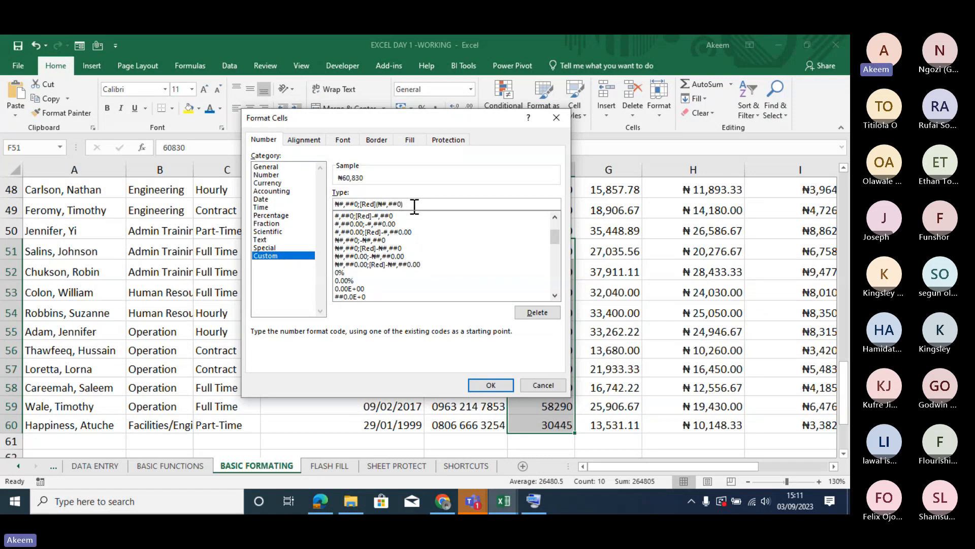
pyautogui.click(490, 385)
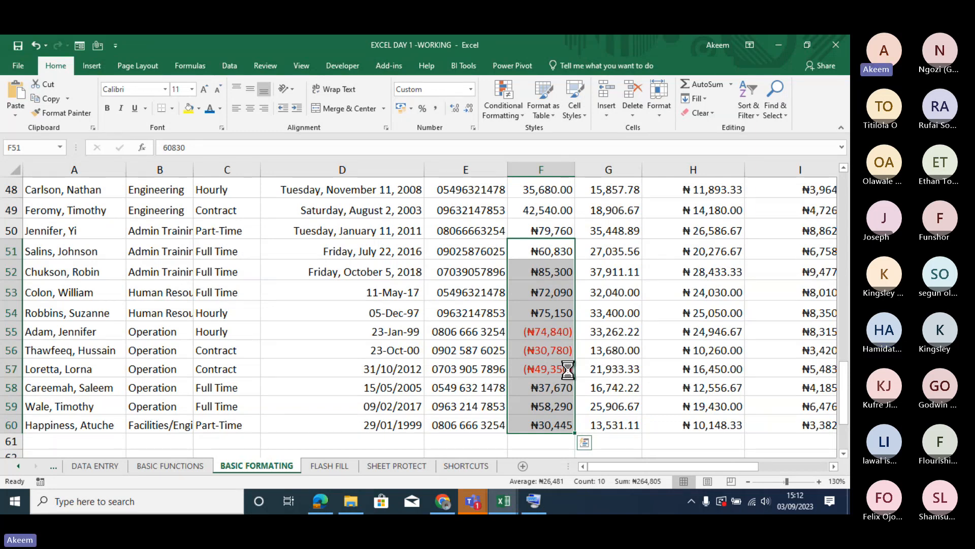
# - Remove both naira symbols from the custom code of F51:F60 and apply it as #,##0;[Red](#,##0)
pyautogui.hotkey('ctrl', '1')
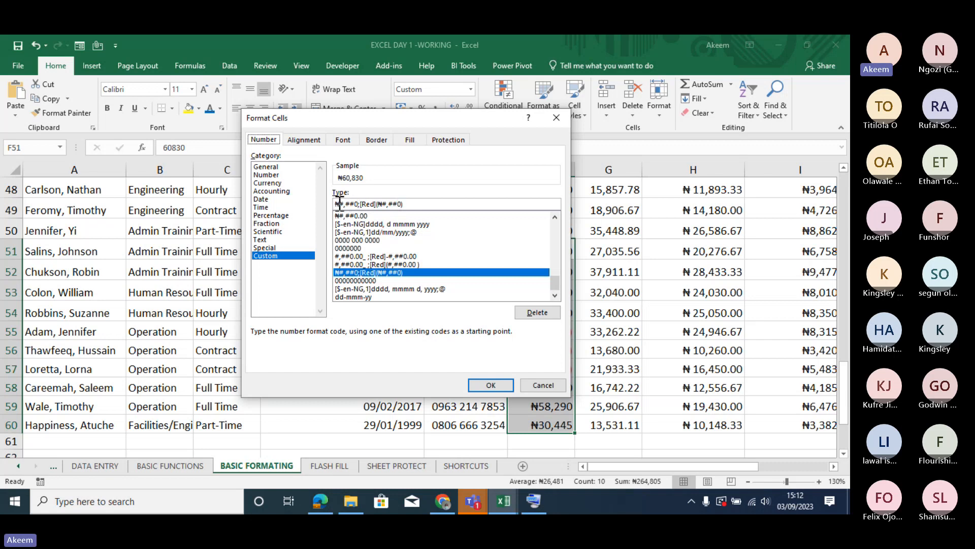
pyautogui.moveTo(339, 203); pyautogui.dragTo(344, 205)
pyautogui.press('Delete')
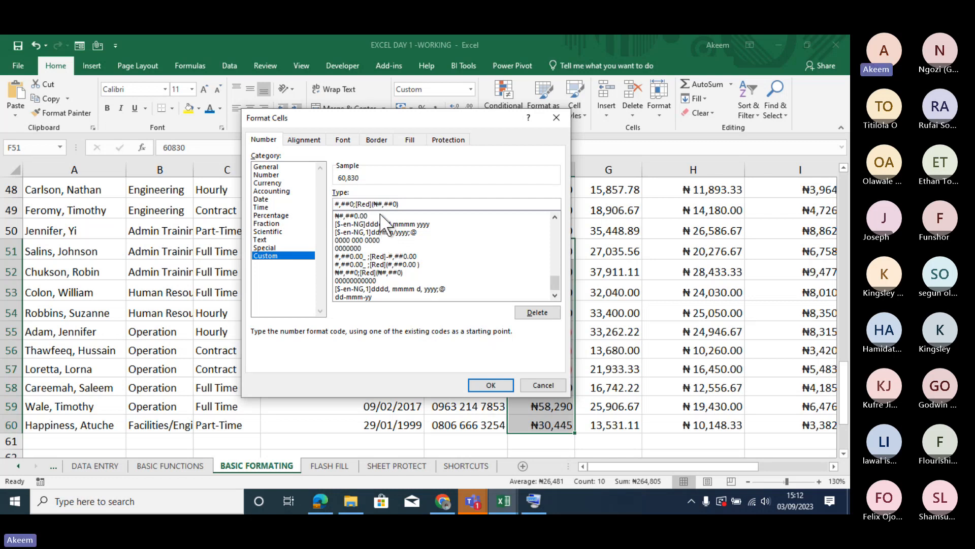
pyautogui.moveTo(377, 205); pyautogui.dragTo(380, 207)
pyautogui.press('Delete')
pyautogui.moveTo(355, 204); pyautogui.dragTo(331, 205)
pyautogui.moveTo(371, 204); pyautogui.dragTo(356, 204)
pyautogui.moveTo(339, 204); pyautogui.dragTo(317, 202)
pyautogui.click(491, 386)
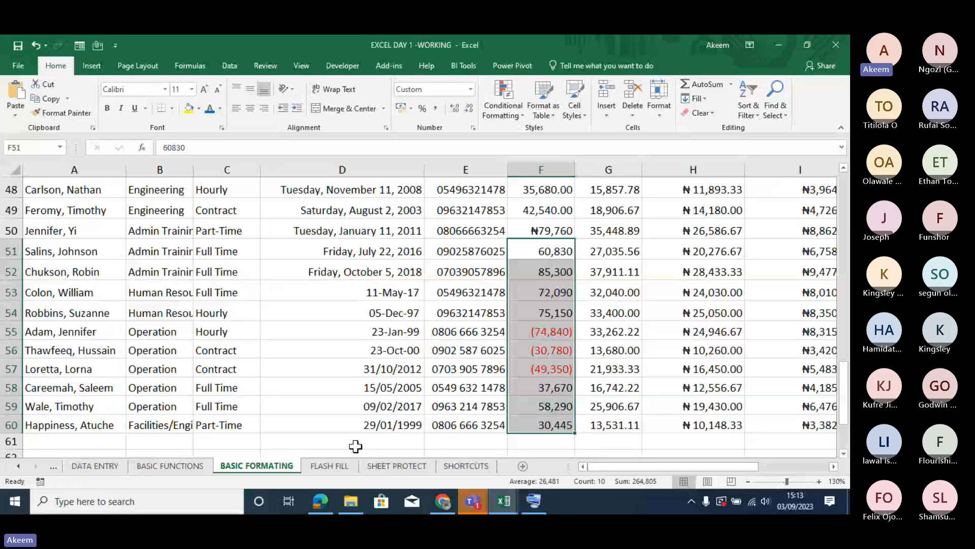
# - Paste the format code #,##0;[Red](#,##0) as text into cell D62 below the table
pyautogui.click(356, 446)
pyautogui.press('Down')
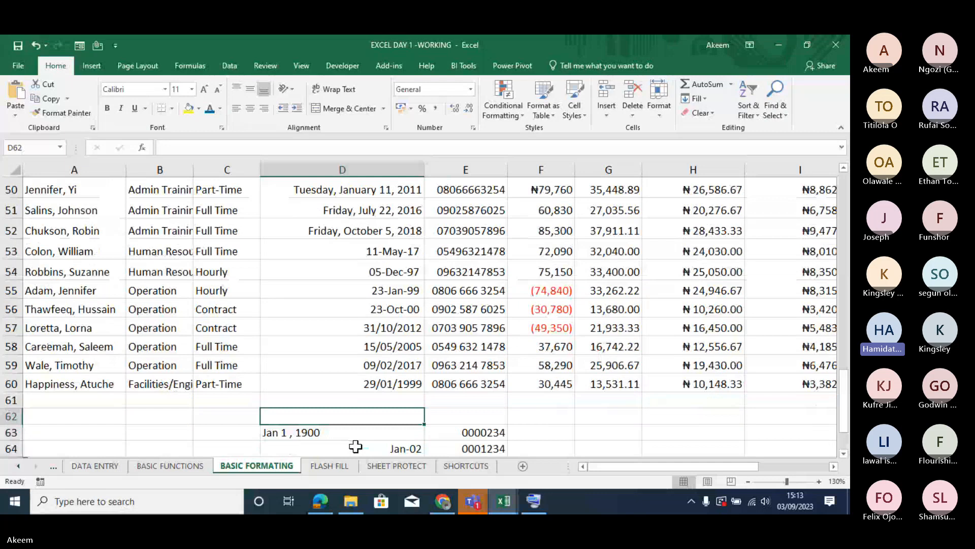
pyautogui.write('#,##0;[Red](#,##0)')
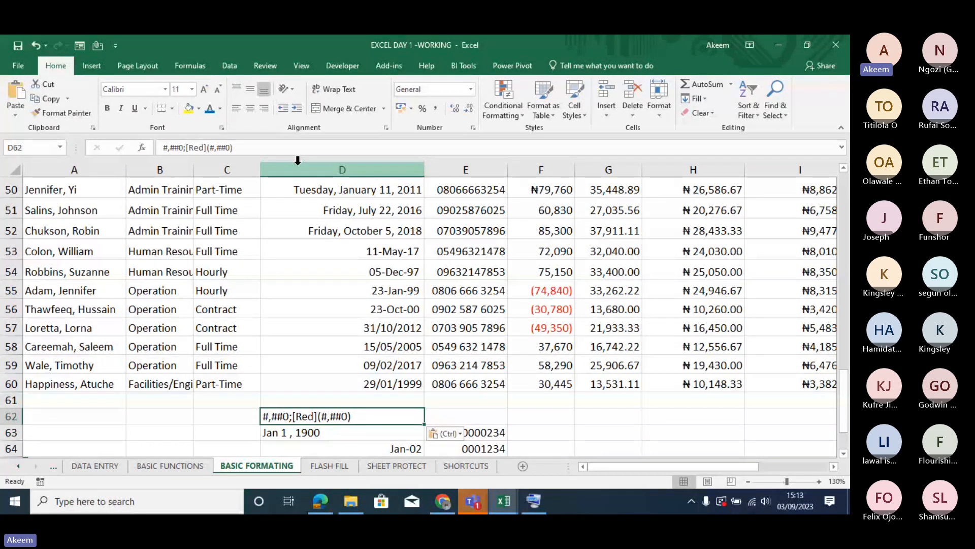
pyautogui.click(278, 150)
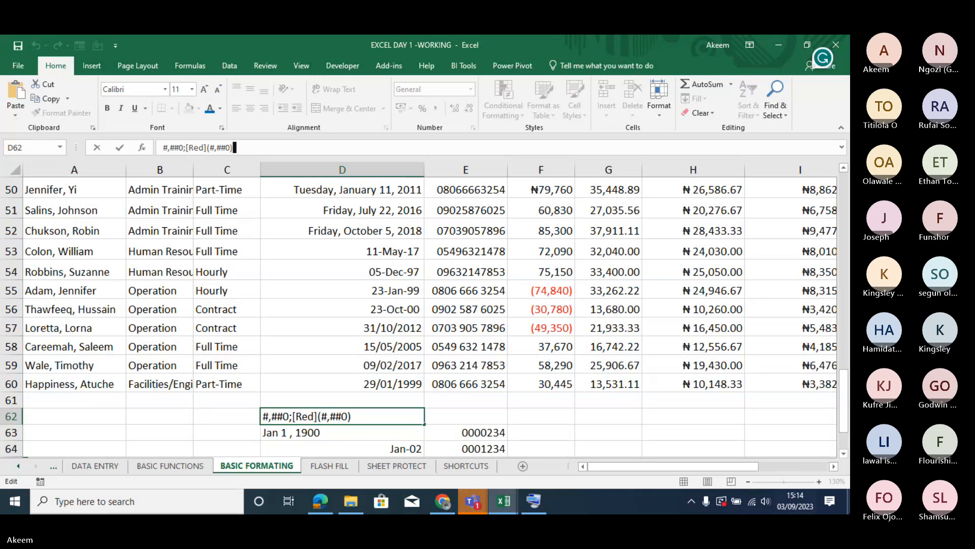
pyautogui.press('Return')
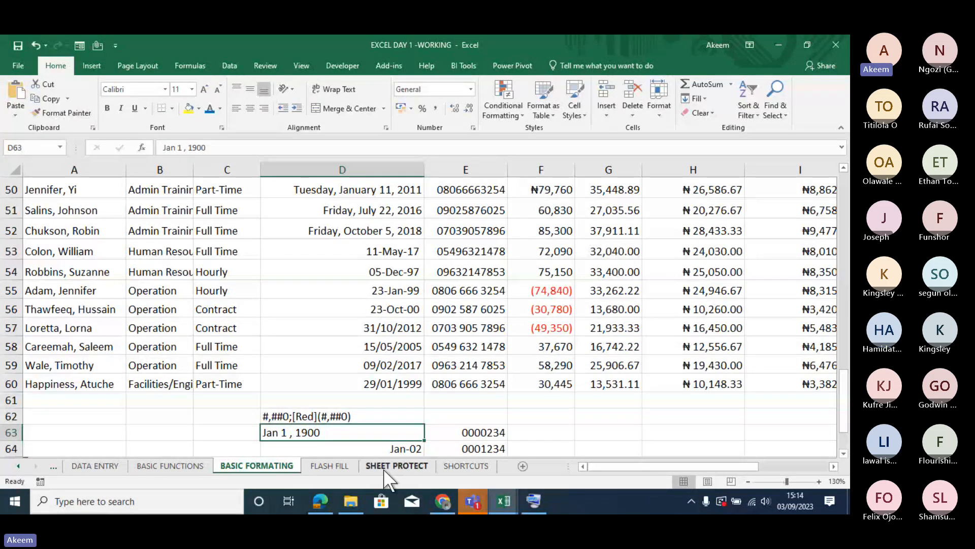
# - Look through the payroll table, the formatting notes above it up to row 27, and the practice cells below it
pyautogui.click(323, 383)
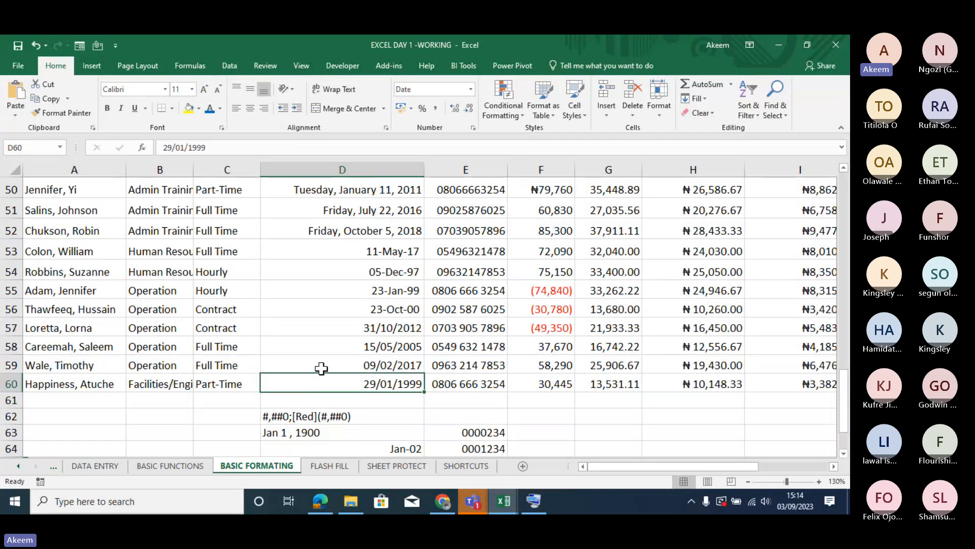
pyautogui.press('Up')
pyautogui.press('Up')
pyautogui.press('Up')
pyautogui.press('Up')
pyautogui.press('Up')
pyautogui.press('Up')
pyautogui.press('Up')
pyautogui.press('Up')
pyautogui.press('Up')
pyautogui.press('Up')
pyautogui.press('Up')
pyautogui.press('Up')
pyautogui.press('Up')
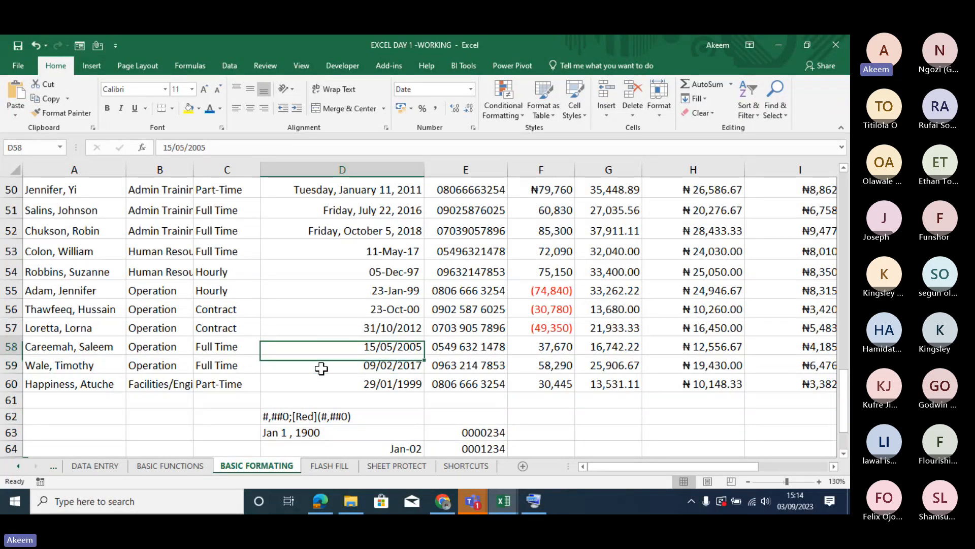
pyautogui.press('Up')
pyautogui.press('Up')
pyautogui.press('Up')
pyautogui.press('Up')
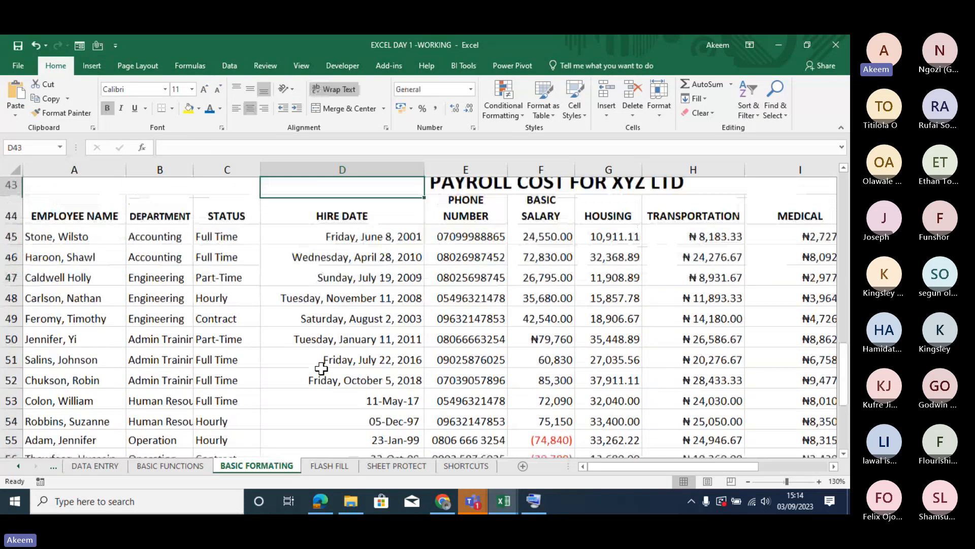
pyautogui.press('Up')
pyautogui.press('Up')
pyautogui.press('Up')
pyautogui.press('Up')
pyautogui.press('Up')
pyautogui.press('Up')
pyautogui.press('Up')
pyautogui.press('Up')
pyautogui.press('Up')
pyautogui.press('Up')
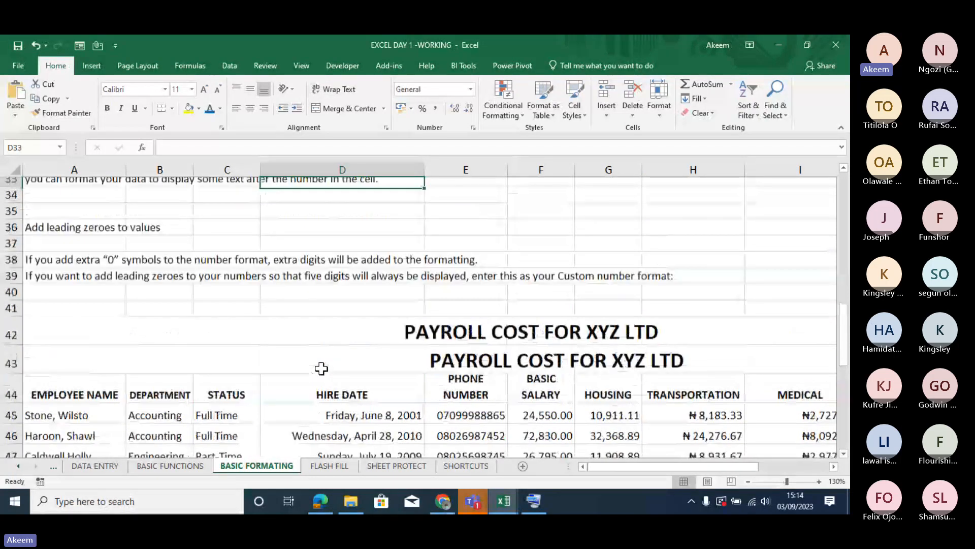
pyautogui.press('Up')
pyautogui.press('Up')
pyautogui.press('Up')
pyautogui.press('Up')
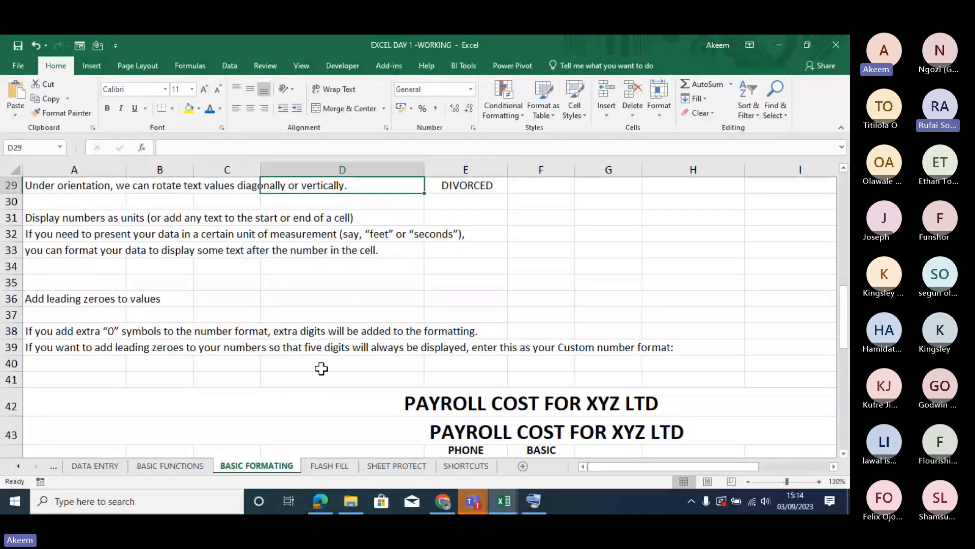
pyautogui.press('Up')
pyautogui.press('Up')
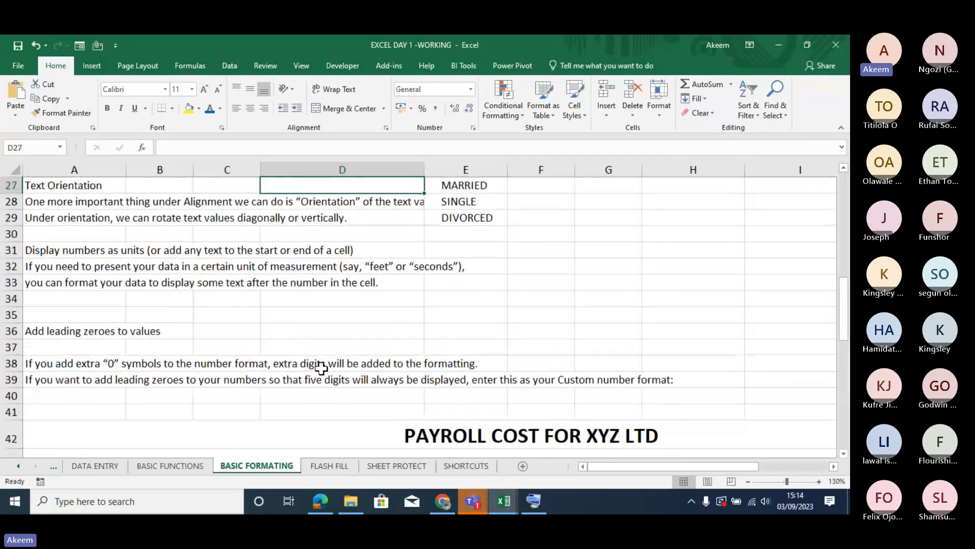
pyautogui.press('Down')
pyautogui.press('Down')
pyautogui.press('Down')
pyautogui.press('Down')
pyautogui.press('Down')
pyautogui.press('Down')
pyautogui.press('Down')
pyautogui.press('Down')
pyautogui.press('Down')
pyautogui.press('Down')
pyautogui.press('Down')
pyautogui.press('Down')
pyautogui.press('Down')
pyautogui.press('Down')
pyautogui.press('Down')
pyautogui.press('Down')
pyautogui.press('Down')
pyautogui.press('Down')
pyautogui.press('Down')
pyautogui.press('Down')
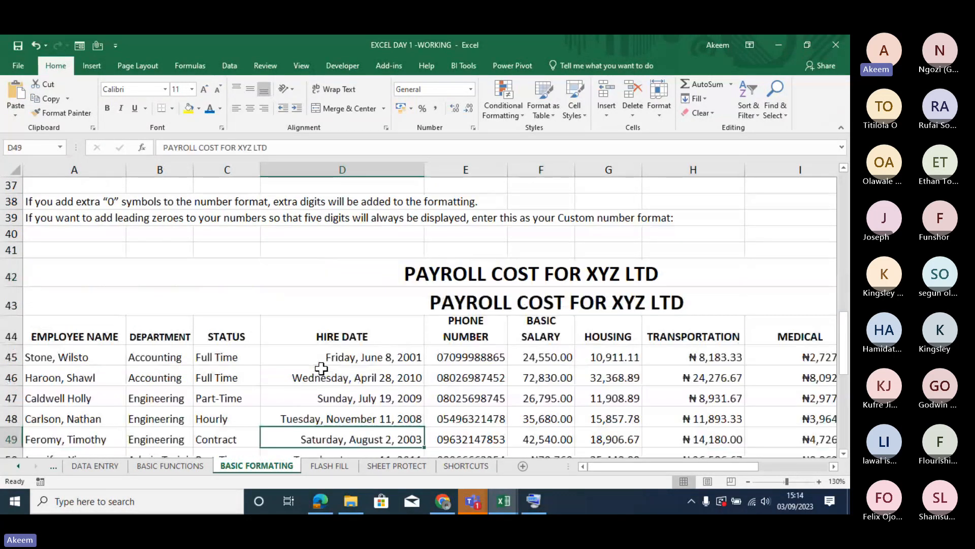
pyautogui.press('Down')
pyautogui.press('Down')
pyautogui.press('Down')
pyautogui.press('Down')
pyautogui.press('Down')
pyautogui.press('Down')
pyautogui.press('Down')
pyautogui.press('Down')
pyautogui.press('Down')
pyautogui.press('Down')
pyautogui.press('Down')
pyautogui.press('Down')
pyautogui.press('Down')
pyautogui.press('Down')
pyautogui.press('Down')
pyautogui.press('Down')
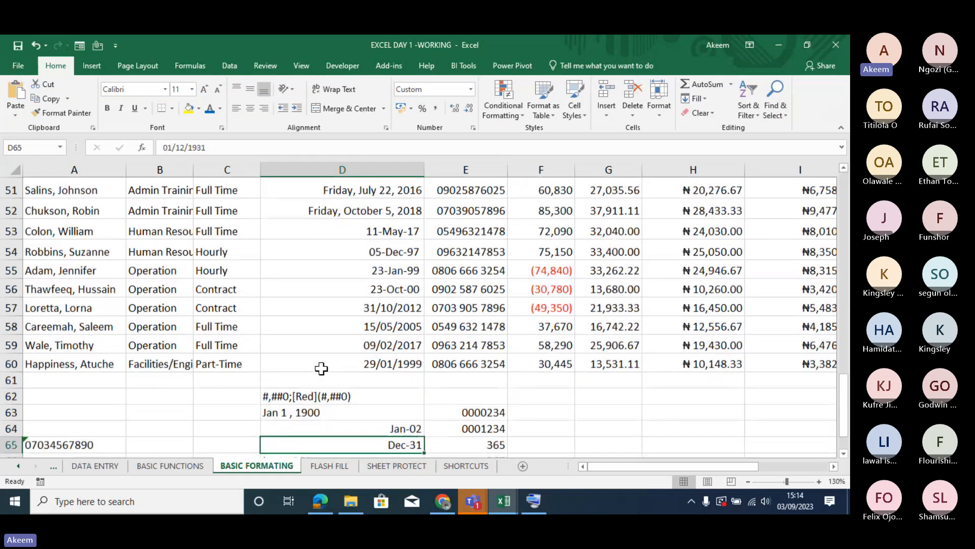
pyautogui.press('Down')
pyautogui.press('Down')
pyautogui.press('Down')
pyautogui.press('Down')
pyautogui.press('Down')
pyautogui.press('Down')
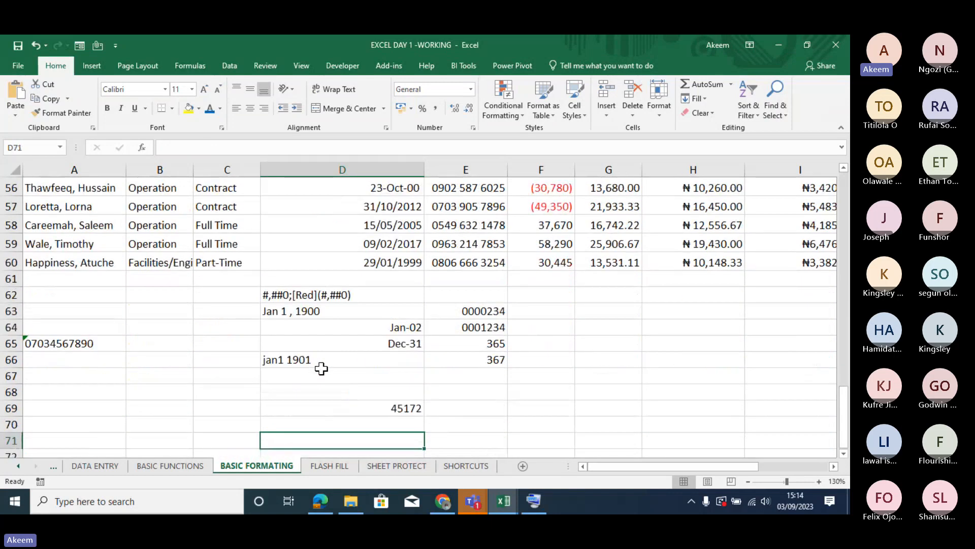
# - Change the first LEAVE value in L45 to 2000727.77777777778 by inserting three zeros after its leading 2
pyautogui.click(756, 245)
pyautogui.press('Right')
pyautogui.press('Right')
pyautogui.press('Right')
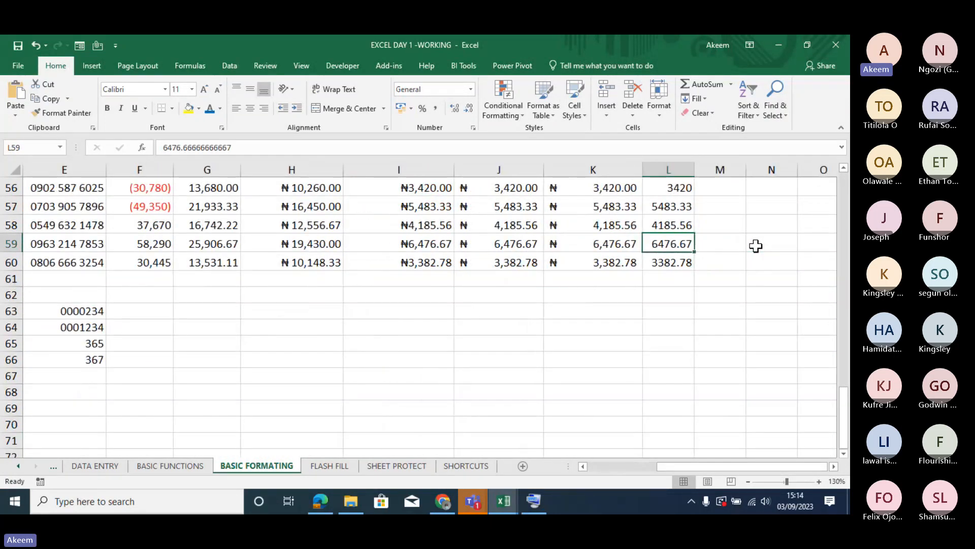
pyautogui.press('Up')
pyautogui.press('Up')
pyautogui.press('Up')
pyautogui.press('Up')
pyautogui.press('Up')
pyautogui.press('Up')
pyautogui.press('Up')
pyautogui.press('Up')
pyautogui.press('Up')
pyautogui.press('Up')
pyautogui.press('Up')
pyautogui.press('Up')
pyautogui.press('Up')
pyautogui.press('Up')
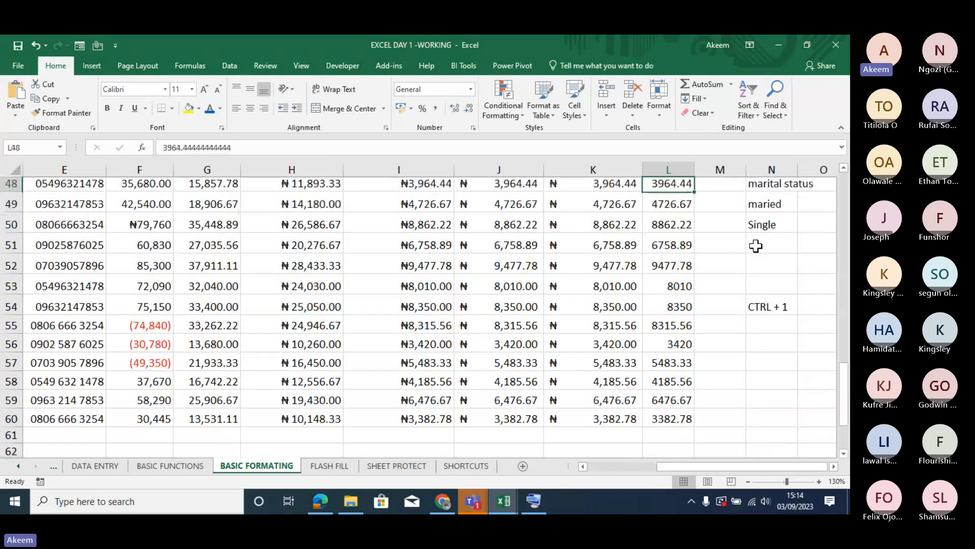
pyautogui.press('Up')
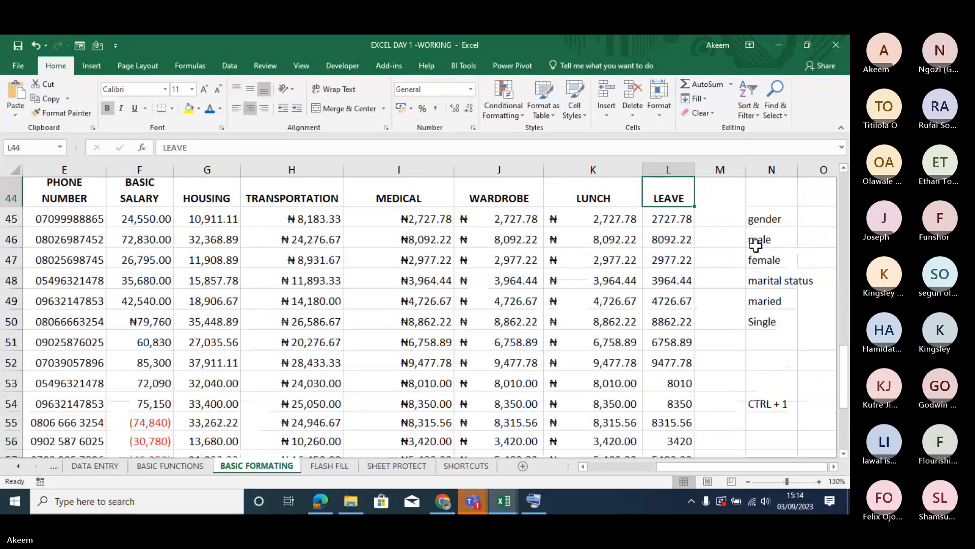
pyautogui.press('Up')
pyautogui.press('Down')
pyautogui.press('Down')
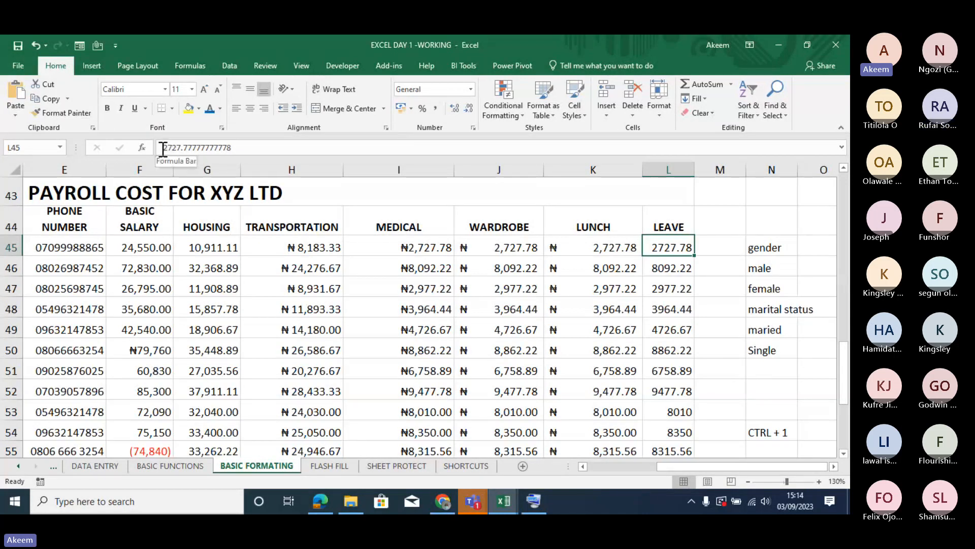
pyautogui.write('8')
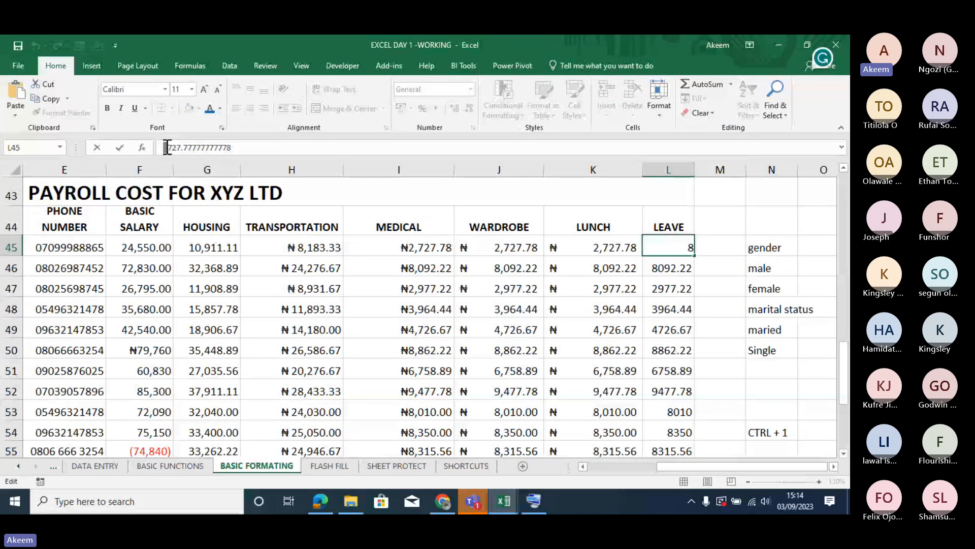
pyautogui.write('0')
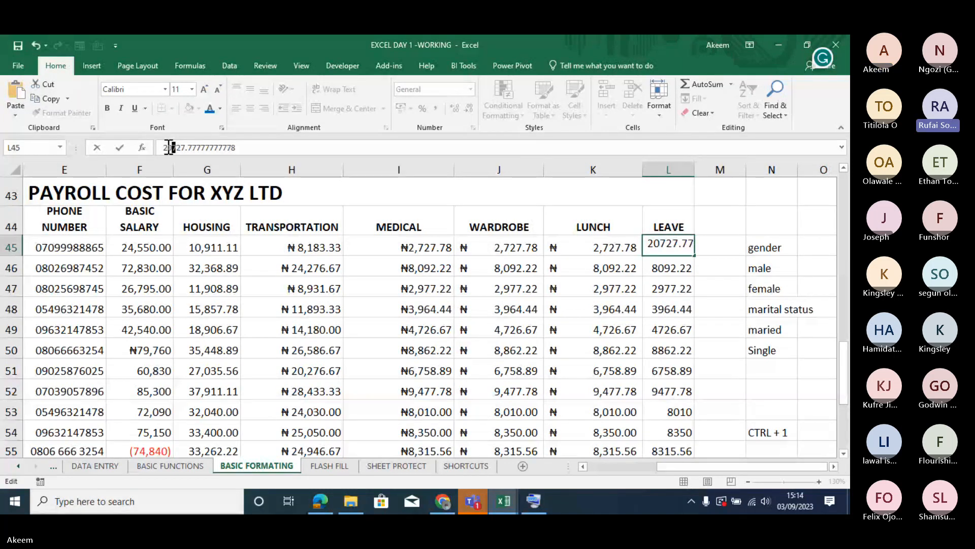
pyautogui.write('00')
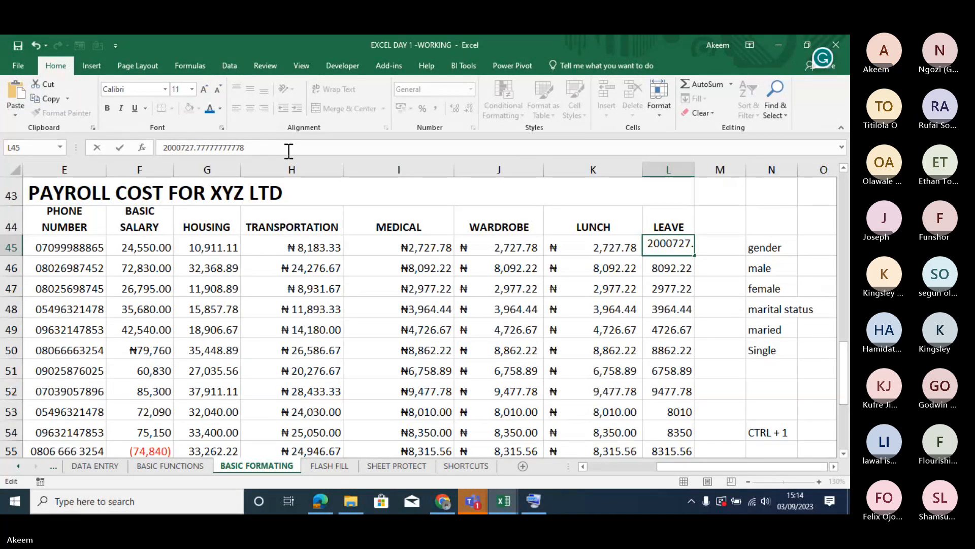
pyautogui.click(748, 305)
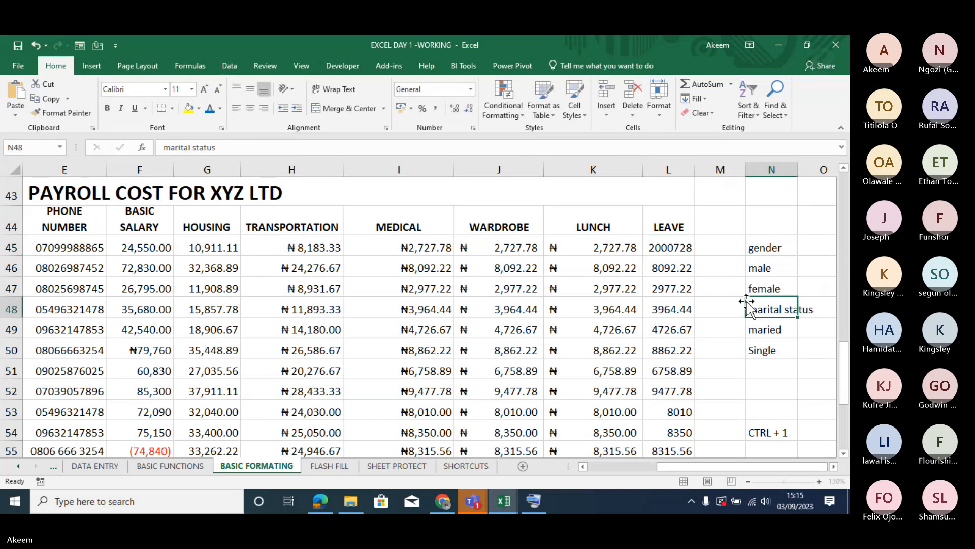
# - Format the LEAVE values in L45:L60 as Number with 2 decimal places and the 1000 separator
pyautogui.click(666, 247)
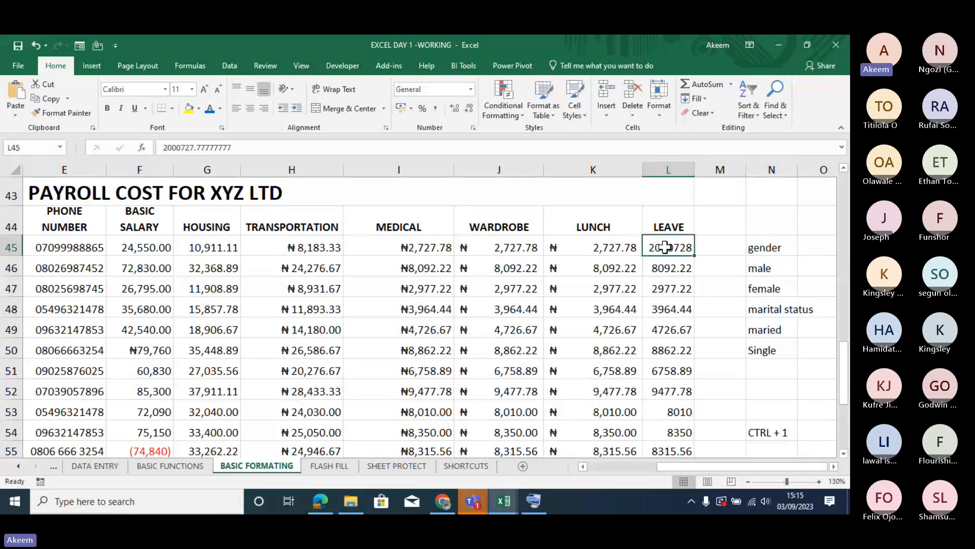
pyautogui.hotkey('ctrl', 'shift', 'Down')
pyautogui.scroll(3, 666, 248)
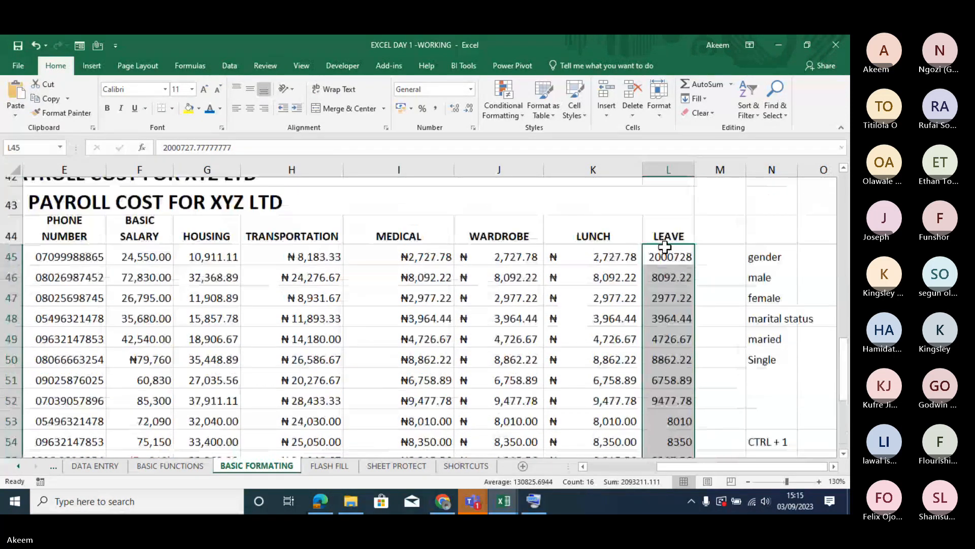
pyautogui.hotkey('ctrl', '1')
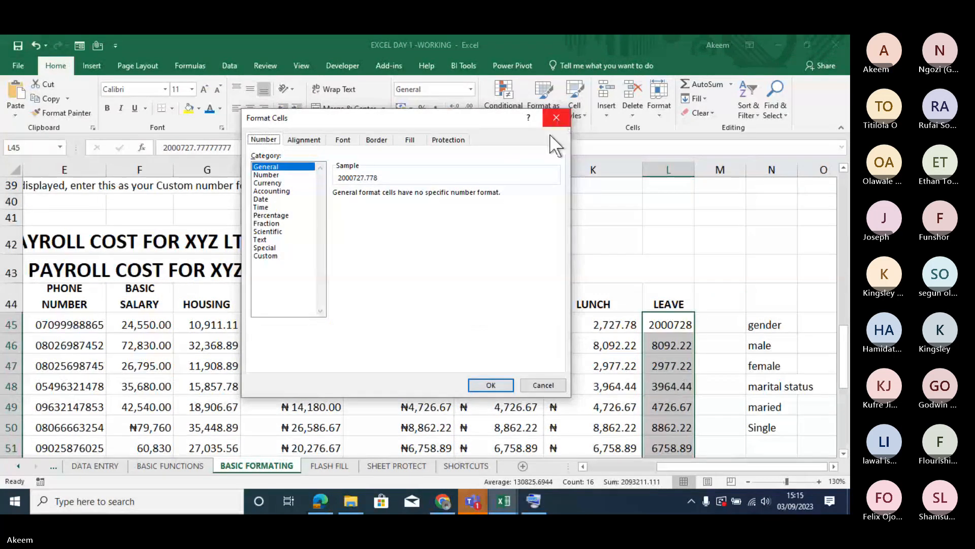
pyautogui.click(270, 174)
pyautogui.click(373, 208)
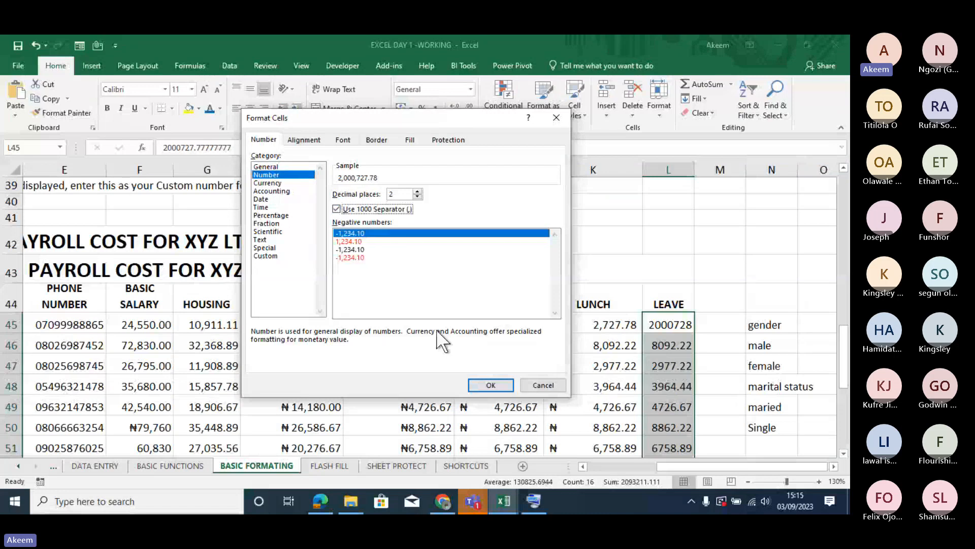
pyautogui.click(489, 384)
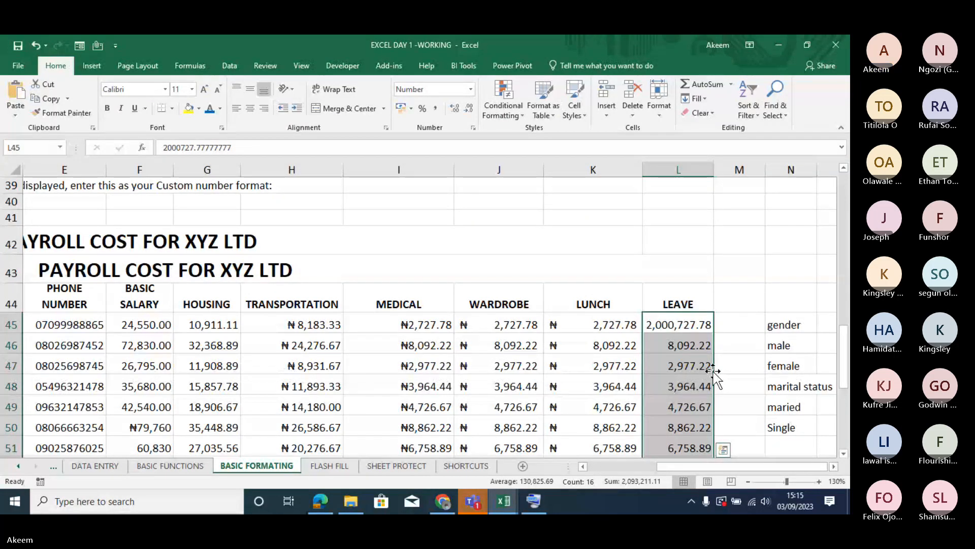
# - Enlarge two LEAVE values by inserting 666 after the 8 in L46 and 234 after the leading 2 in L47
pyautogui.click(683, 339)
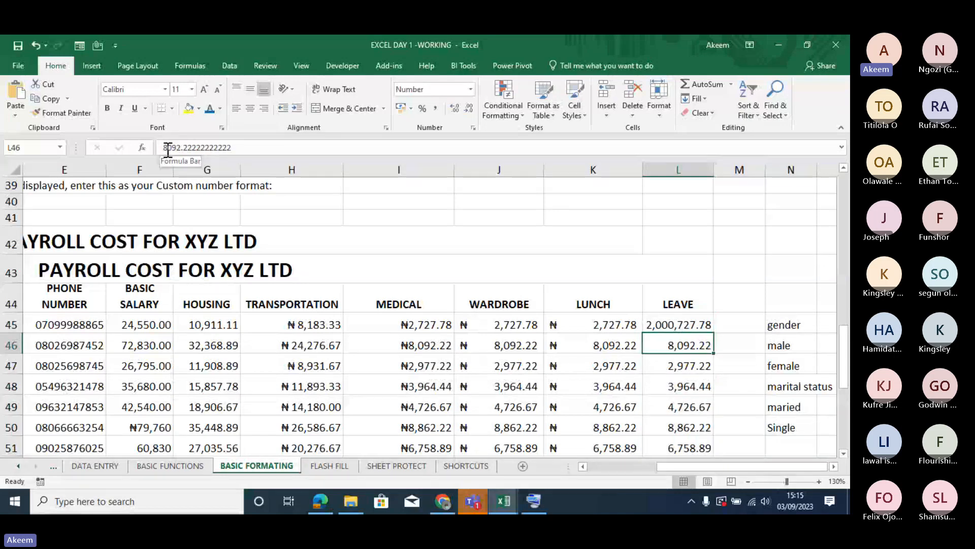
pyautogui.click(191, 147)
pyautogui.write('666')
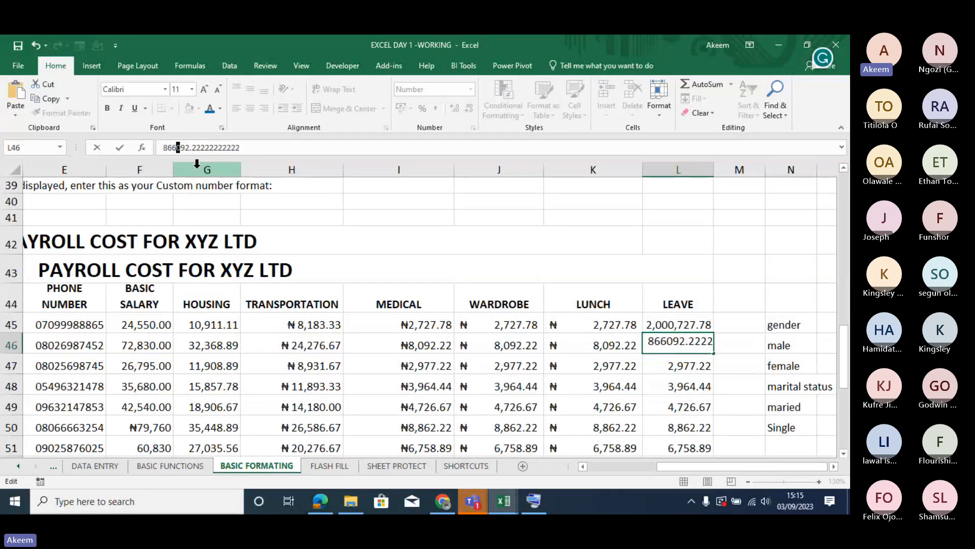
pyautogui.press('Return')
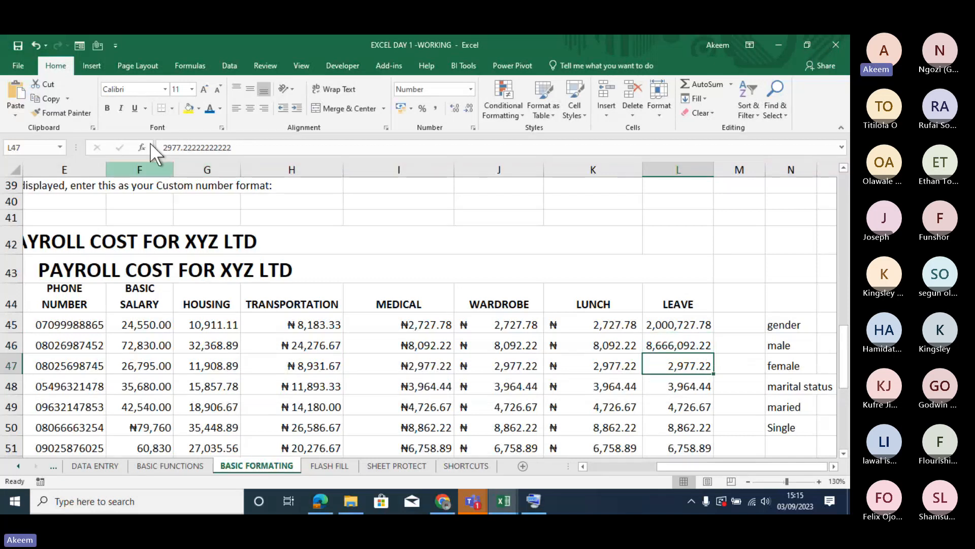
pyautogui.click(169, 146)
pyautogui.write('234')
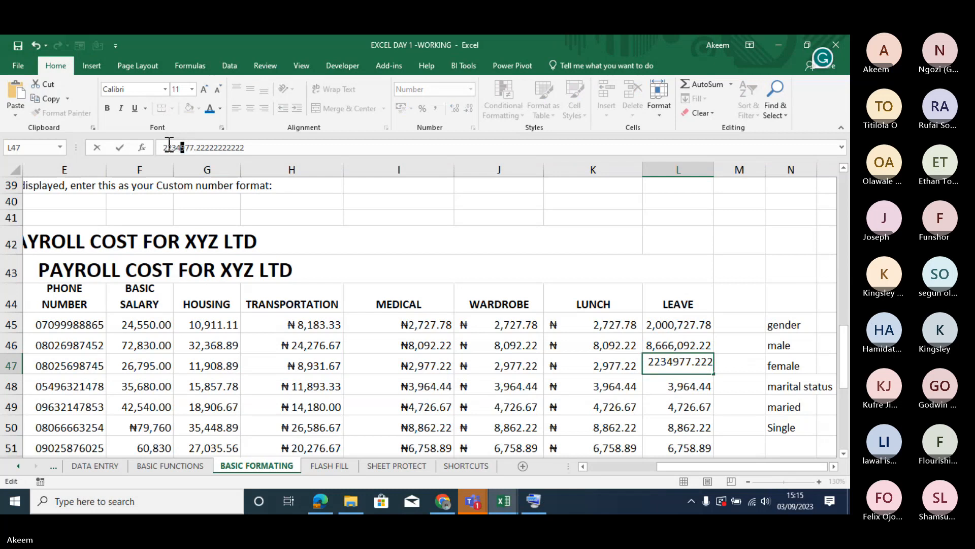
pyautogui.press('Return')
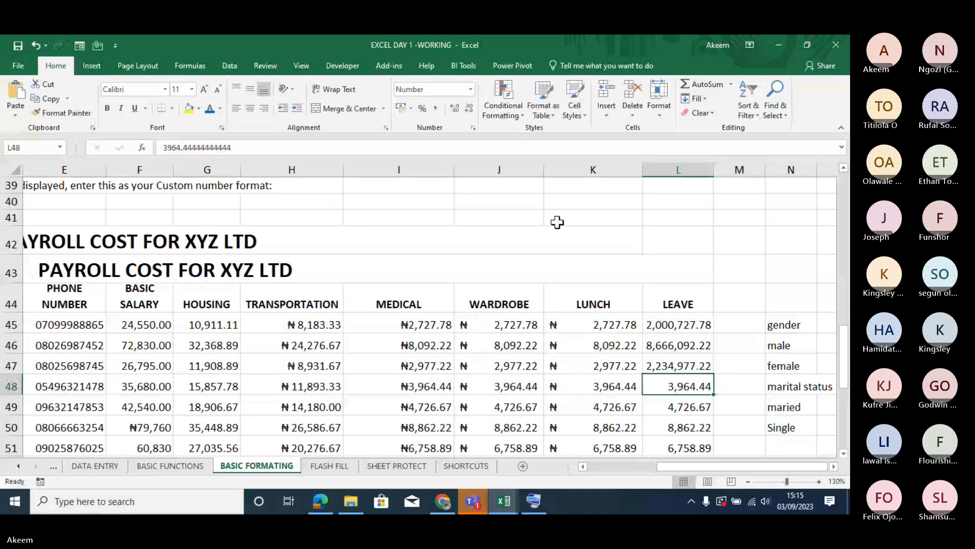
# - Start a custom number format for the LEAVE values in L45:L47 from the 0 code
pyautogui.click(671, 366)
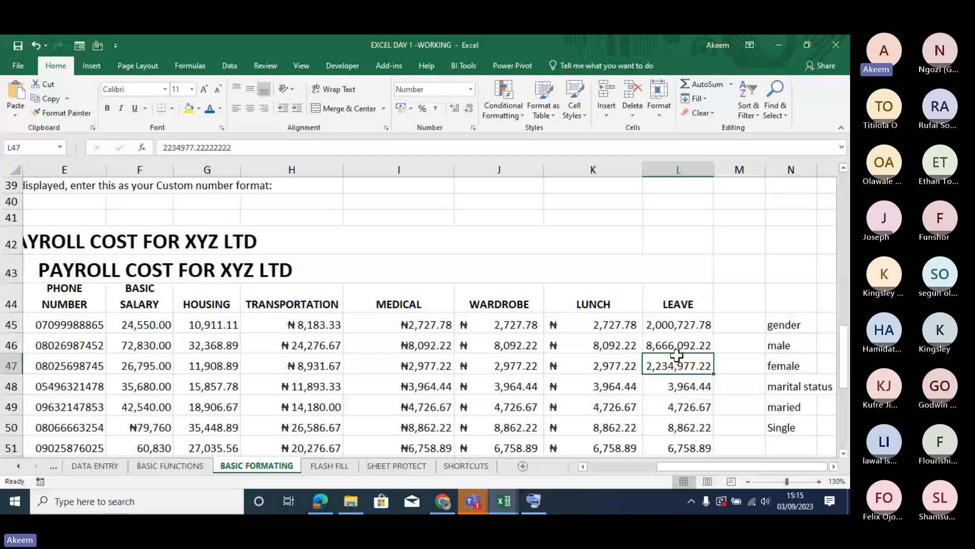
pyautogui.moveTo(676, 324); pyautogui.dragTo(681, 364)
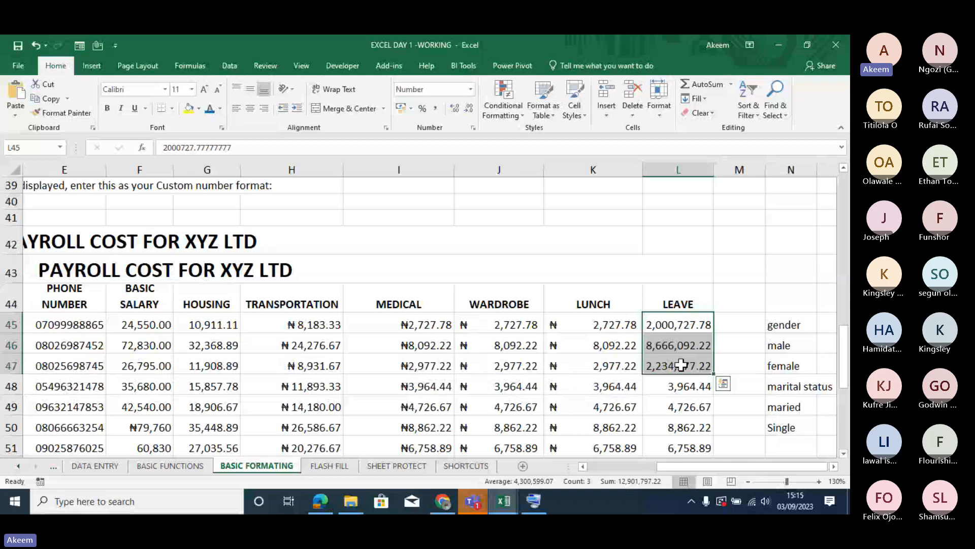
pyautogui.hotkey('ctrl', '1')
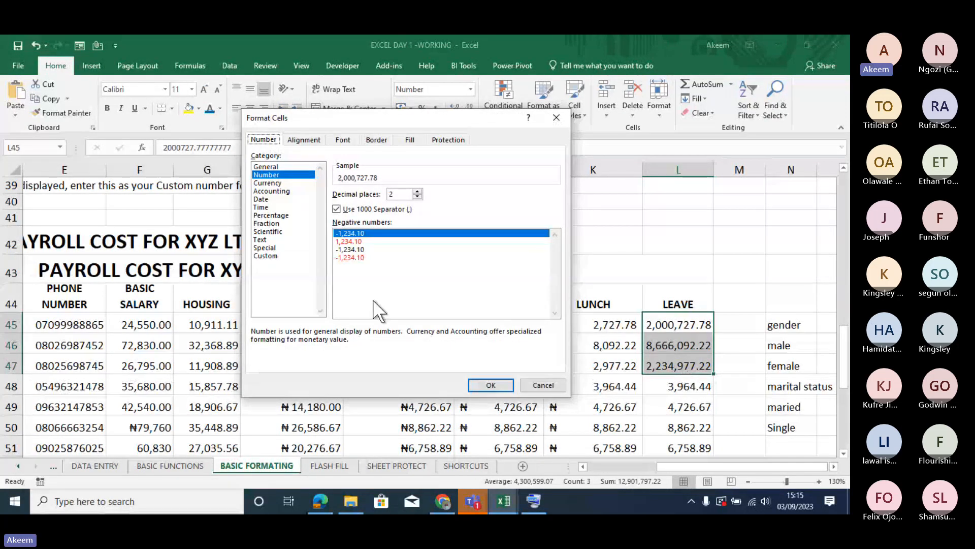
pyautogui.click(274, 258)
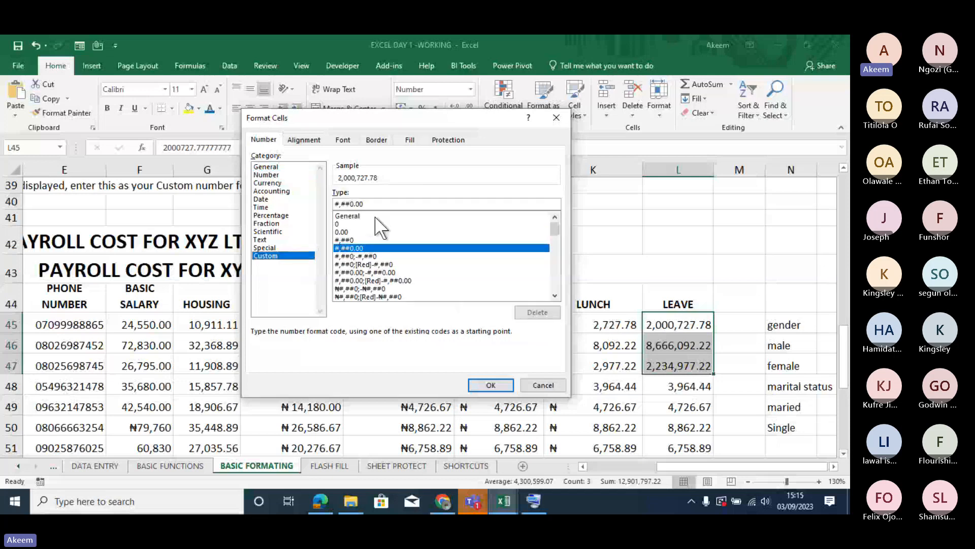
pyautogui.click(347, 225)
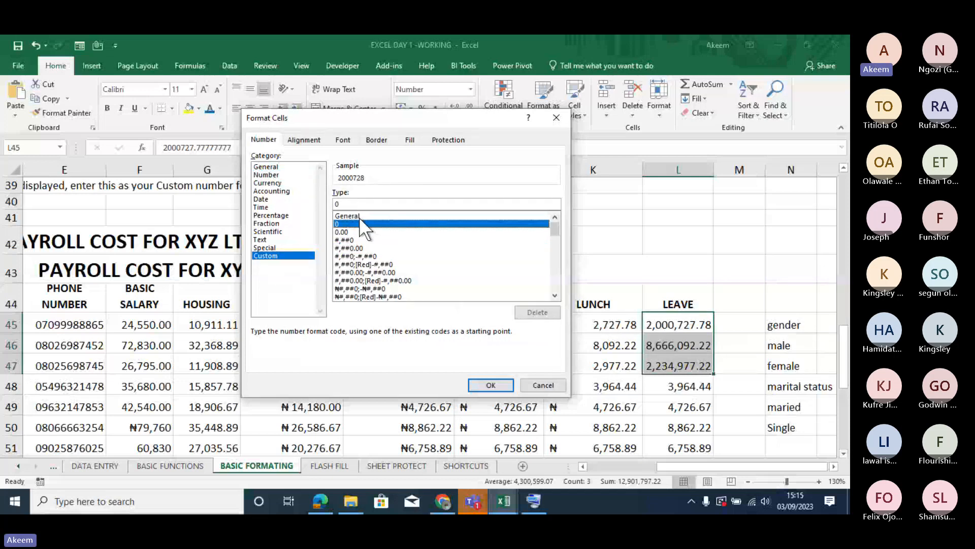
pyautogui.click(354, 204)
# - Try the scaling codes 0, for thousands and 0,, for millions on the selected LEAVE values
pyautogui.write(',')
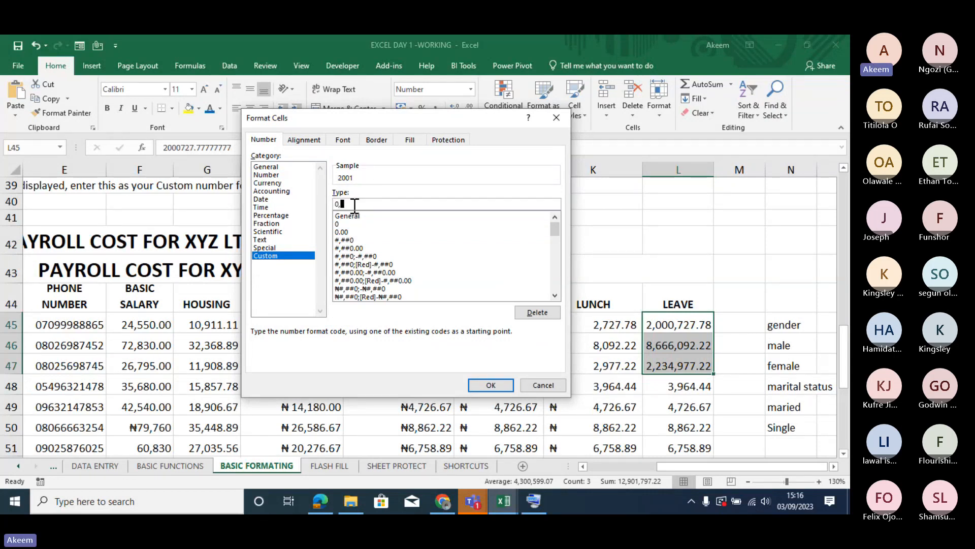
pyautogui.press('BackSpace')
pyautogui.write(',')
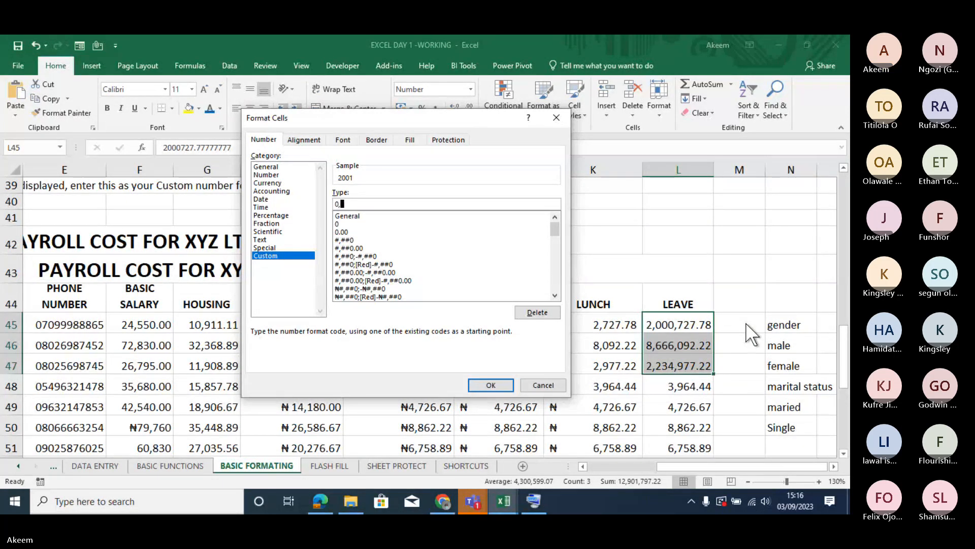
pyautogui.write(',')
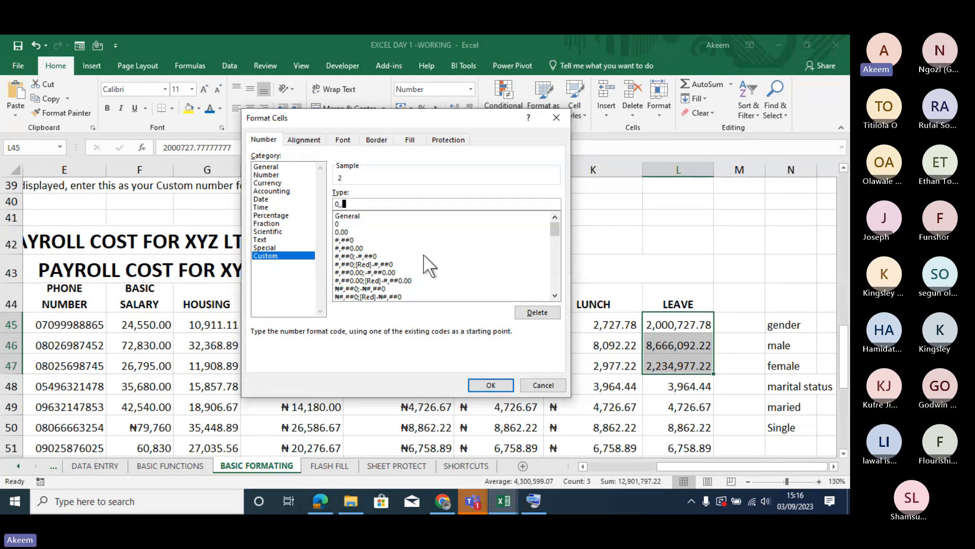
# - Try the thousands format 0, "k" on the selected LEAVE values
pyautogui.press('BackSpace')
pyautogui.press('BackSpace')
pyautogui.write(',')
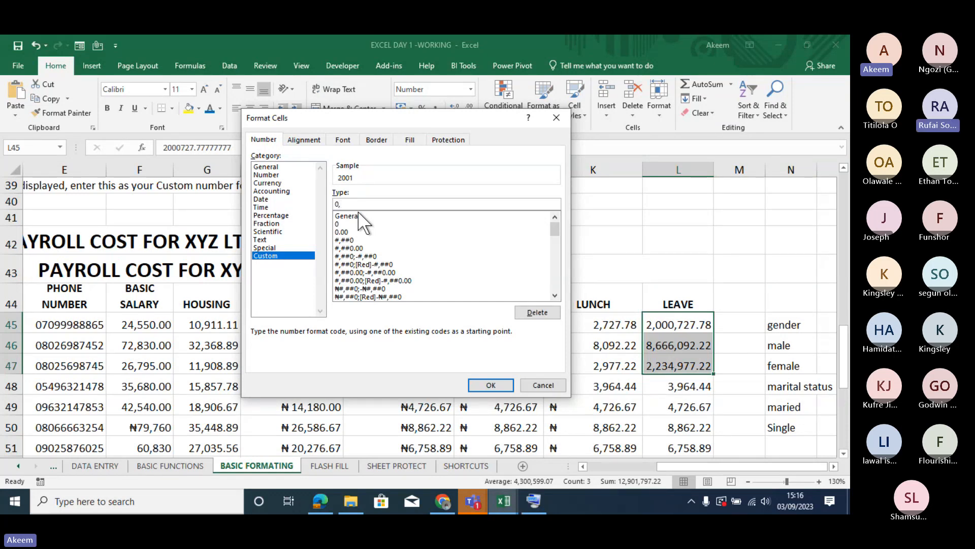
pyautogui.write(' "k')
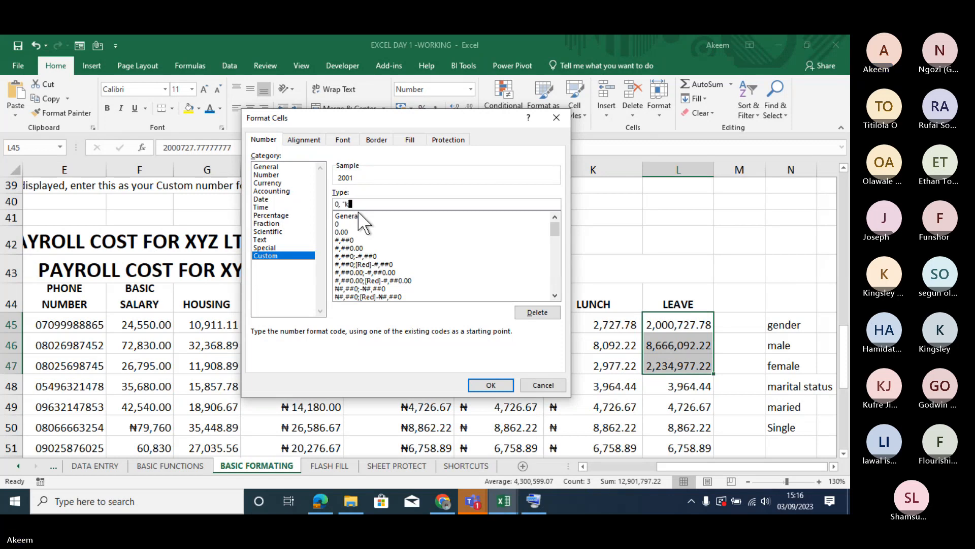
pyautogui.write('"')
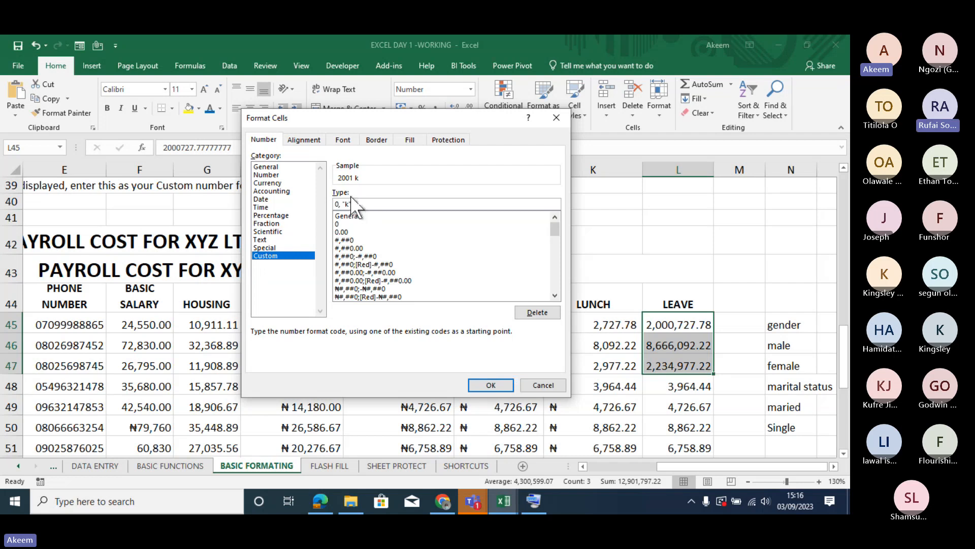
# - Apply the custom millions format 0,, "m" to the LEAVE values in L45:L47
pyautogui.press('BackSpace')
pyautogui.press('BackSpace')
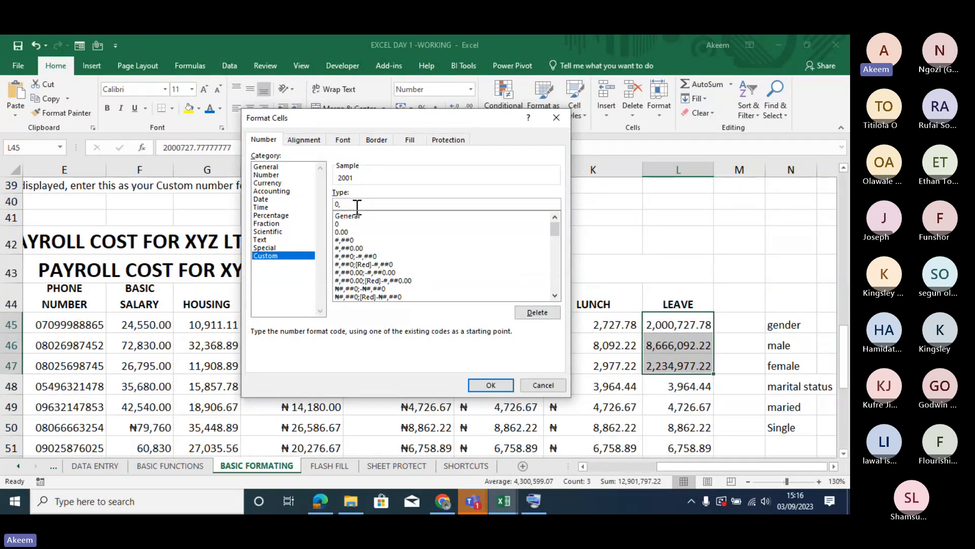
pyautogui.press('BackSpace')
pyautogui.write(',, "m"')
pyautogui.click(498, 381)
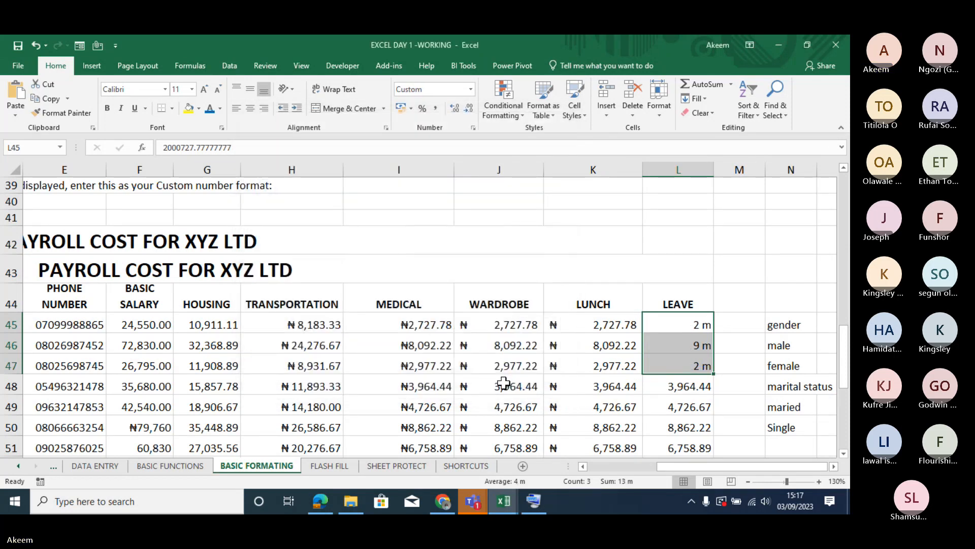
# - Compare the displayed LEAVE values in L45:L47 and the LUNCH value in K45 with their full stored values
pyautogui.hotkey('ctrl', 'q')
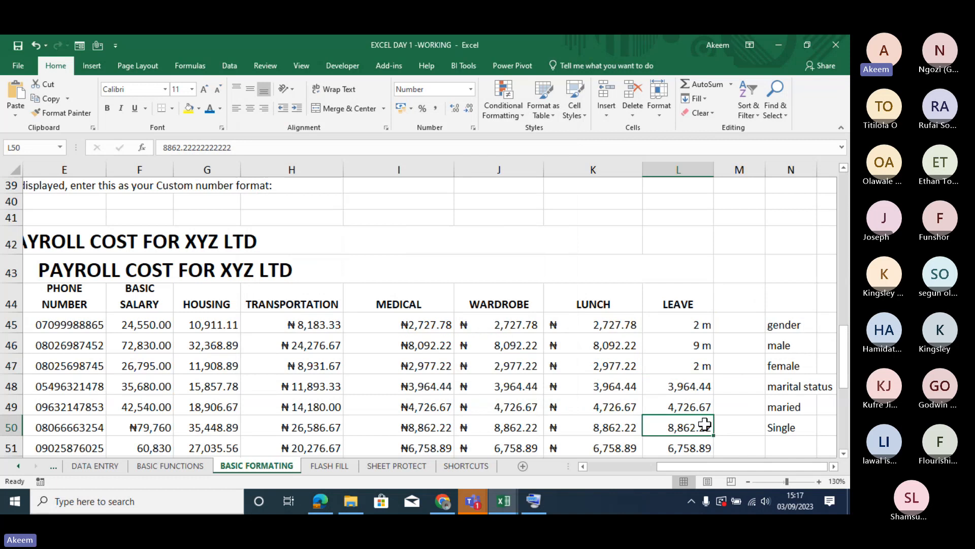
pyautogui.click(686, 323)
pyautogui.click(686, 347)
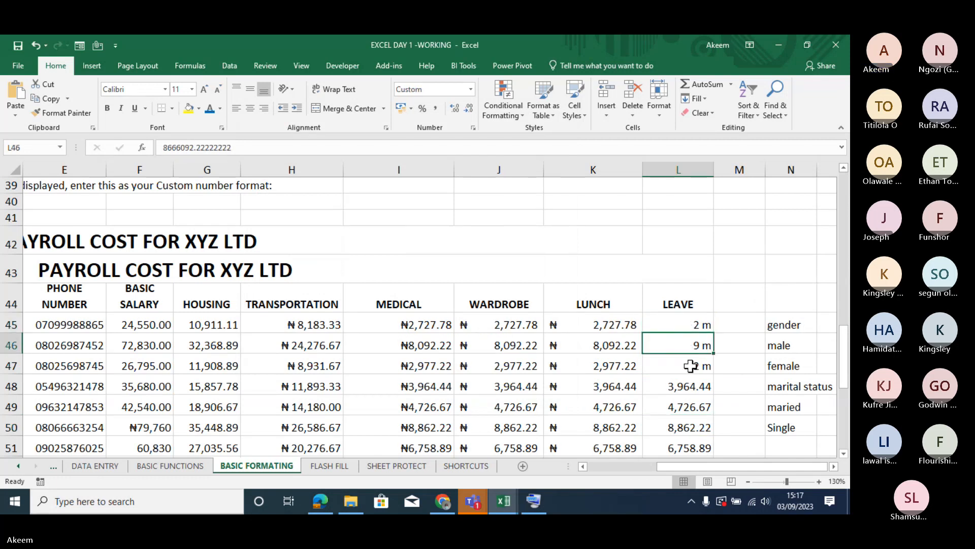
pyautogui.click(193, 148)
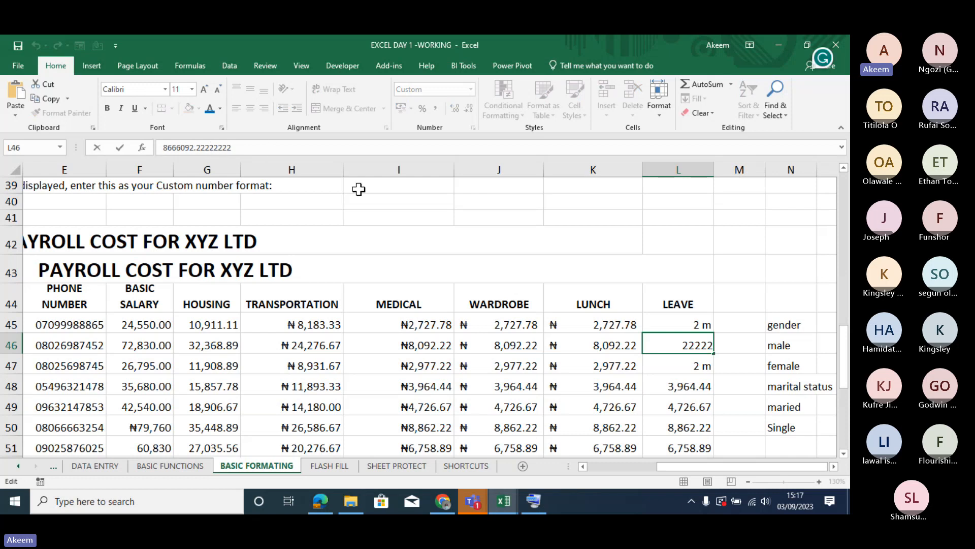
pyautogui.click(659, 401)
pyautogui.click(686, 384)
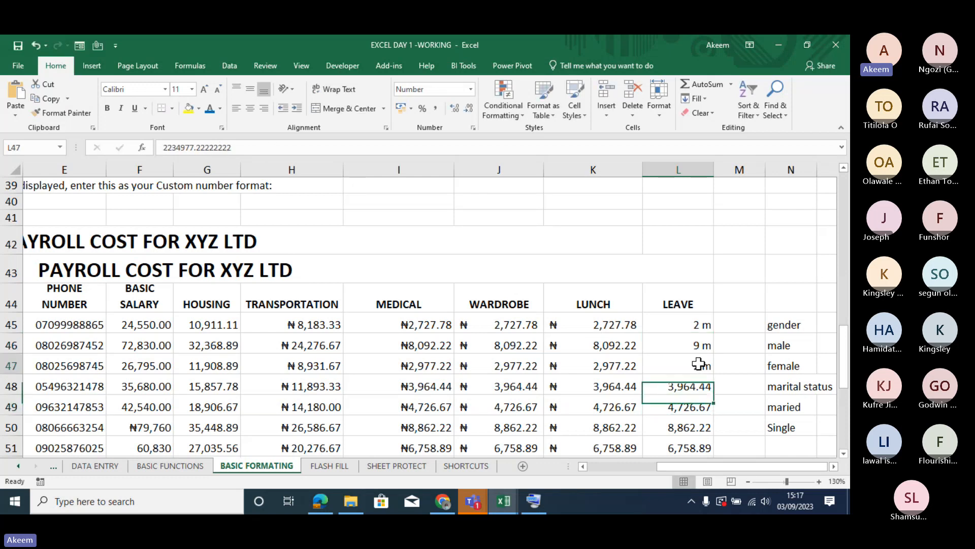
pyautogui.click(699, 364)
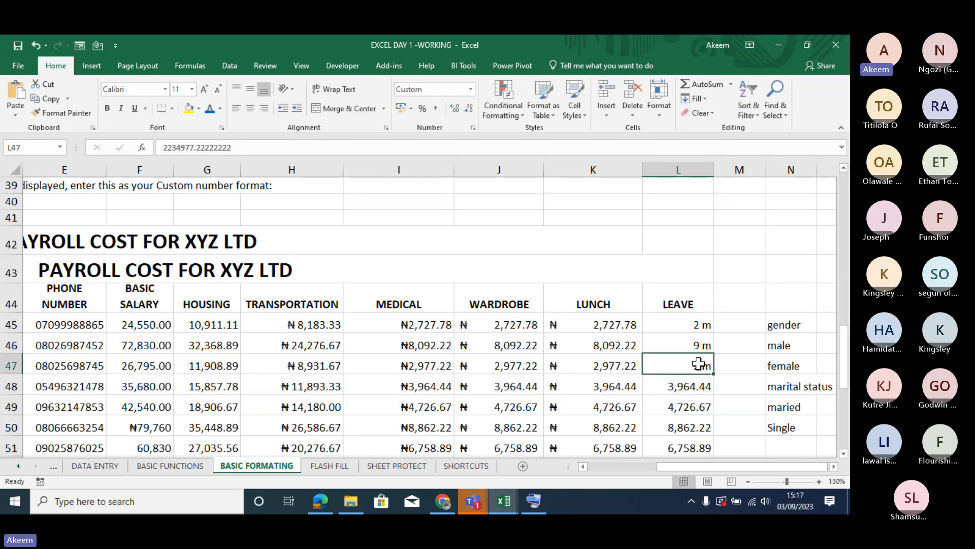
pyautogui.click(593, 323)
pyautogui.click(214, 146)
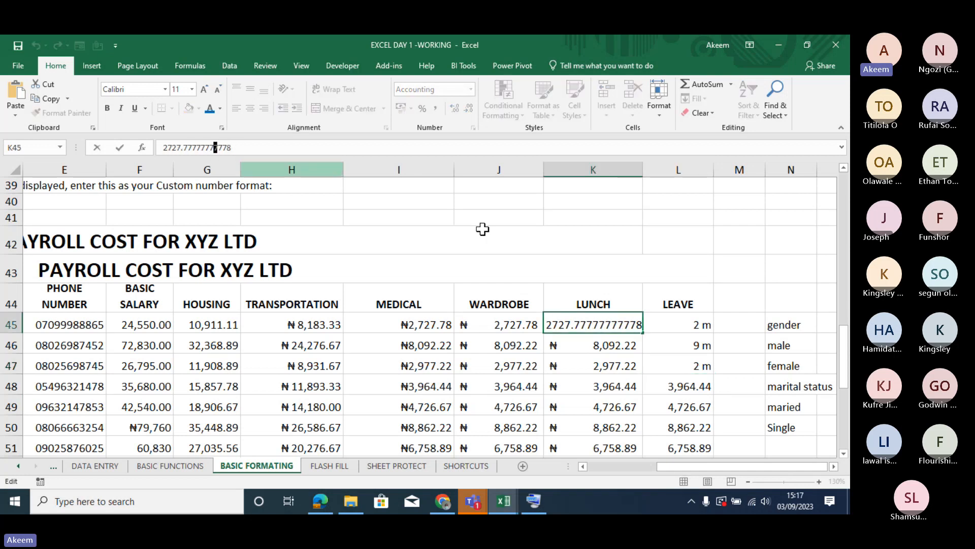
pyautogui.click(597, 392)
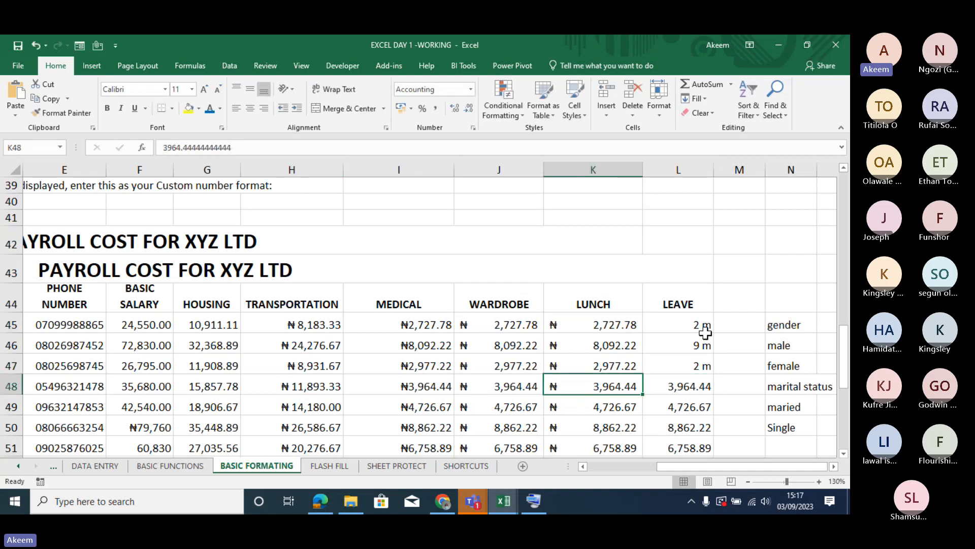
pyautogui.click(693, 324)
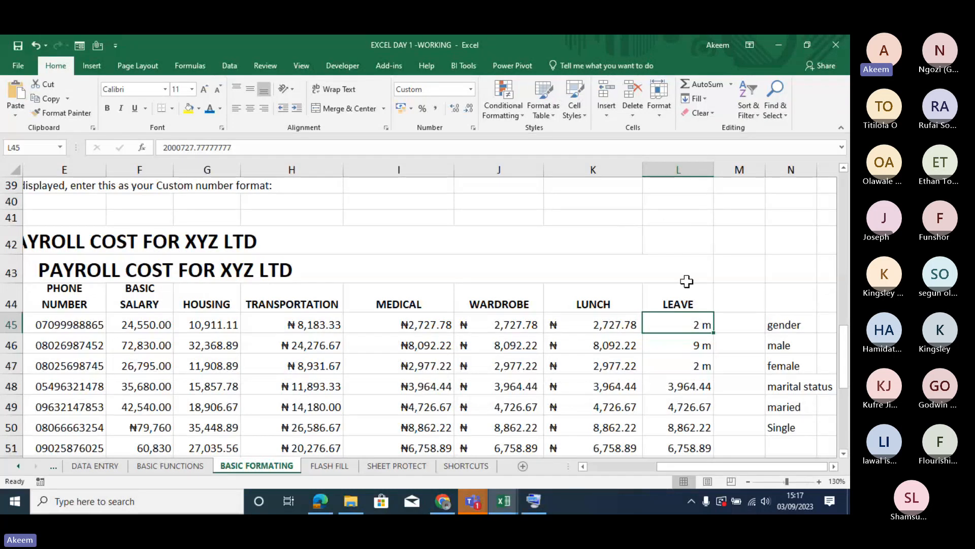
# - Enter 2m, 9m and 2m as plain text in L39:L41 above the LEAVE column
pyautogui.click(683, 190)
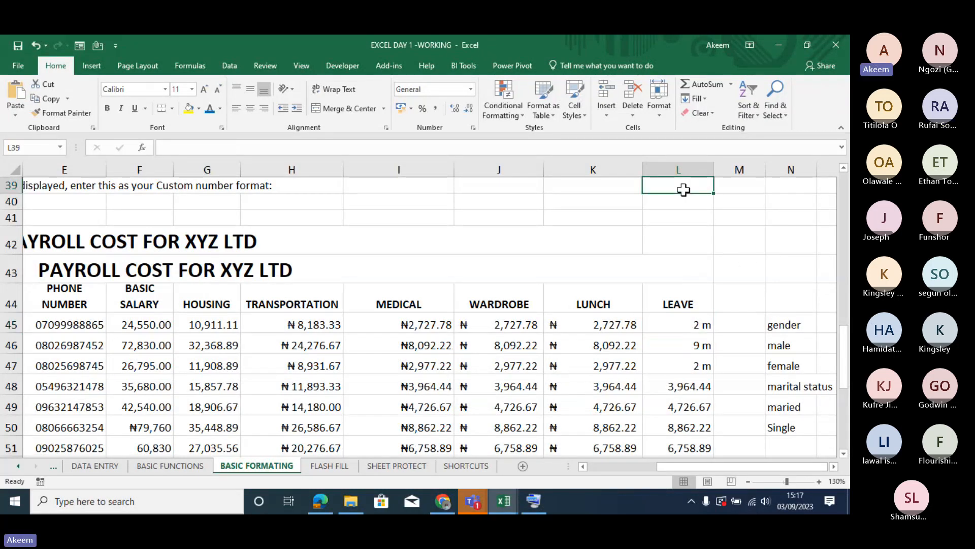
pyautogui.write('2m')
pyautogui.press('Return')
pyautogui.write('9 ')
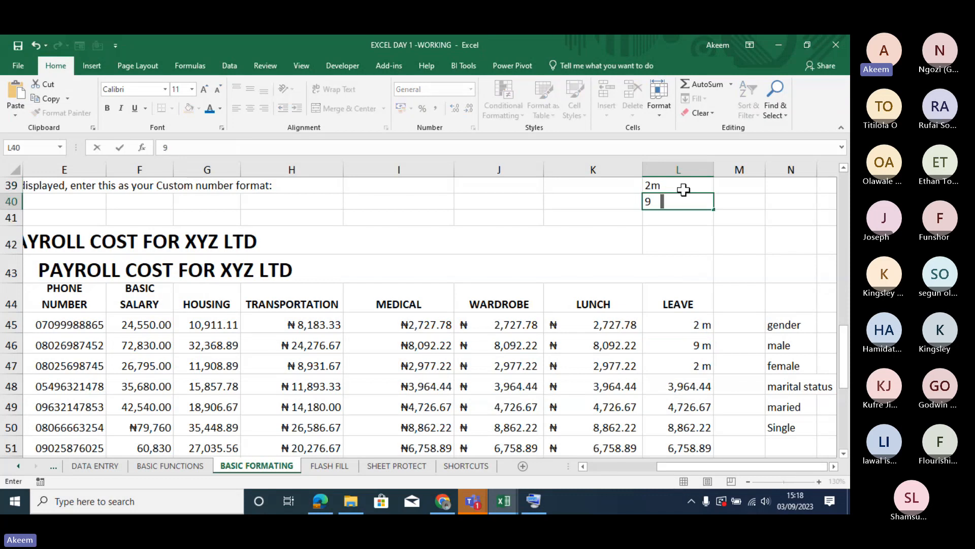
pyautogui.write('m')
pyautogui.press('Return')
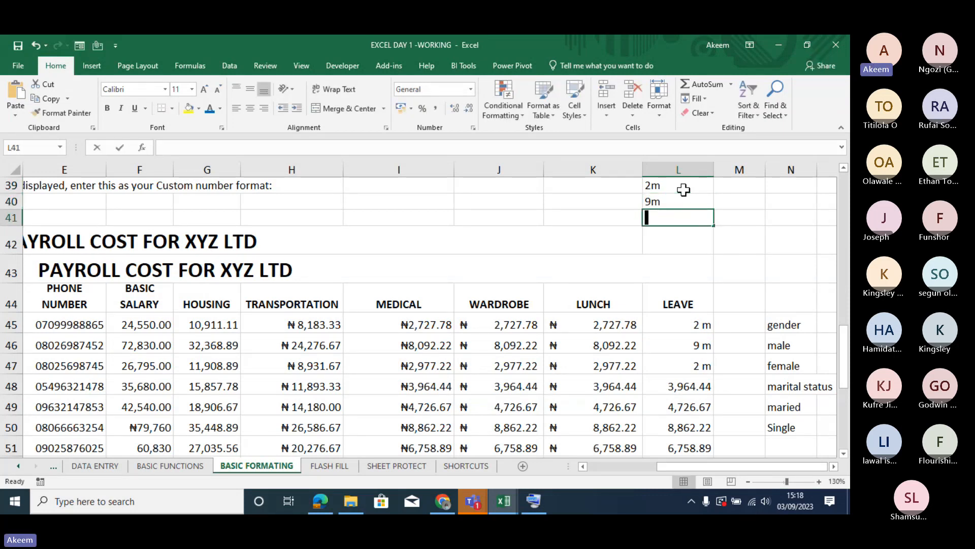
pyautogui.write('2m')
pyautogui.press('Return')
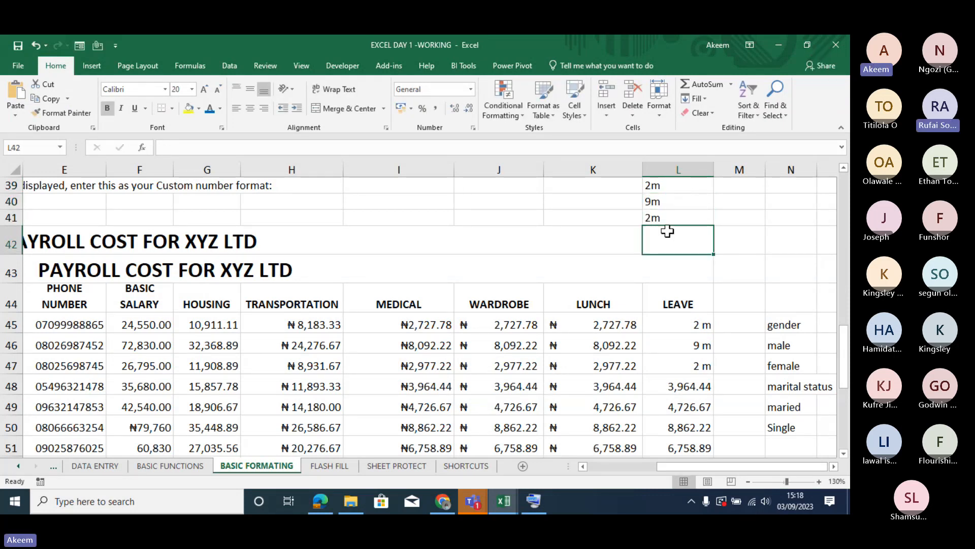
# - Sum the text entries in L42 with the formula =SUM(L39:L41)
pyautogui.write('=sum')
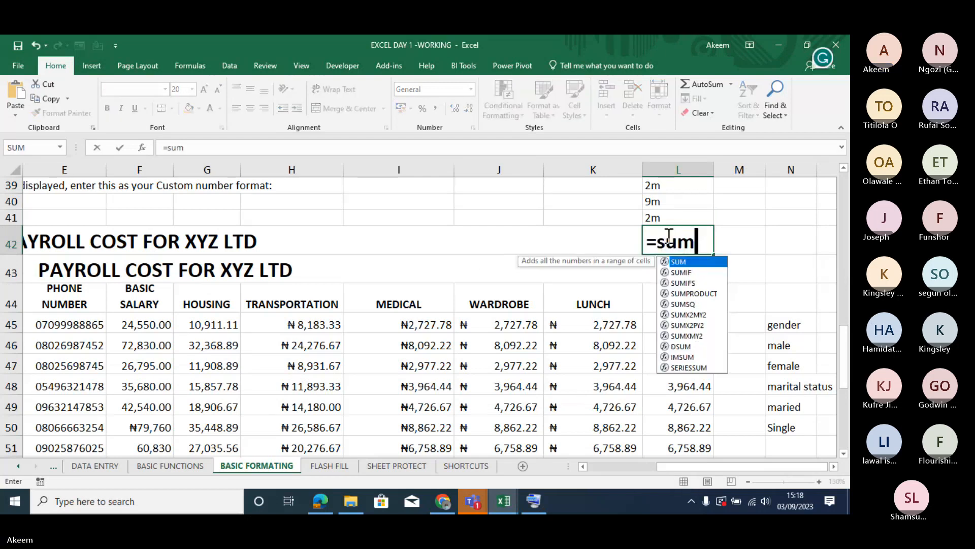
pyautogui.write('(')
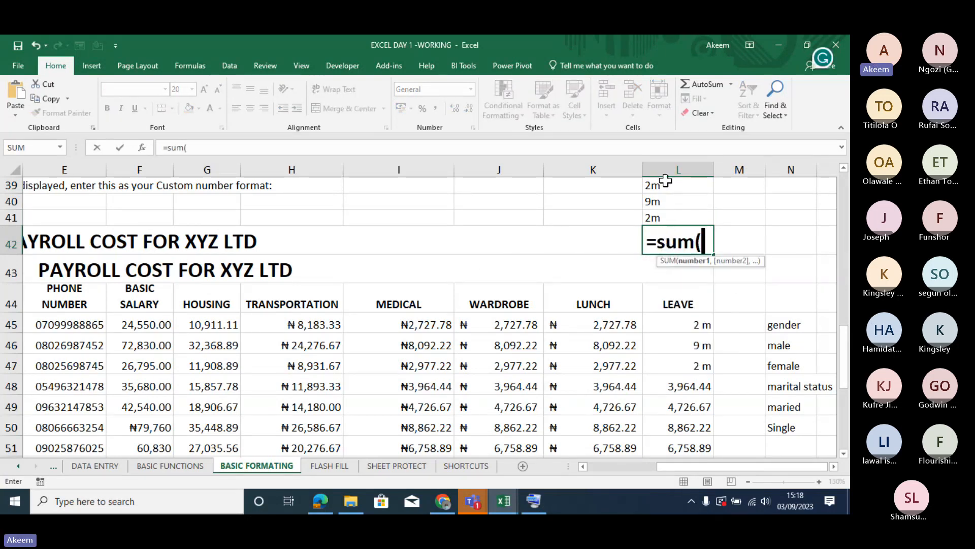
pyautogui.moveTo(663, 184); pyautogui.dragTo(667, 214)
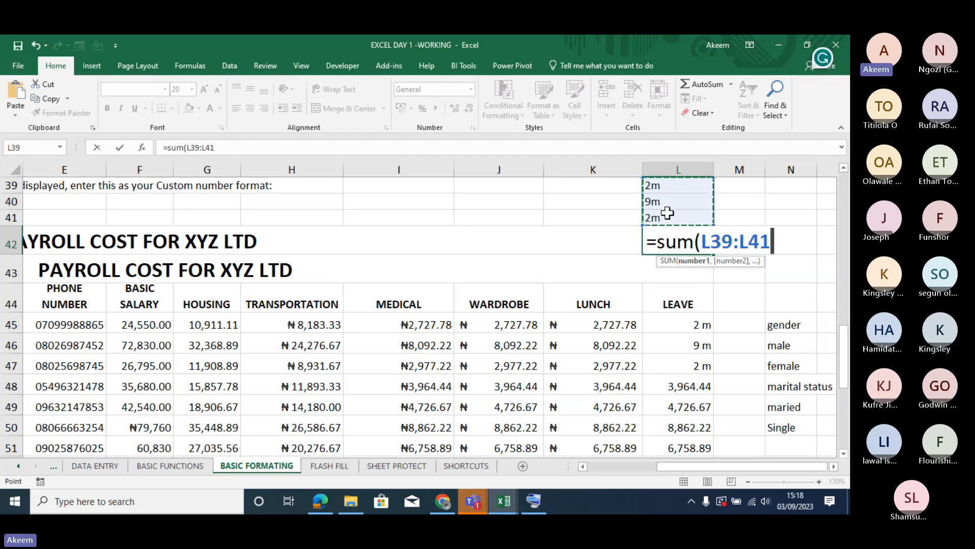
pyautogui.write(')')
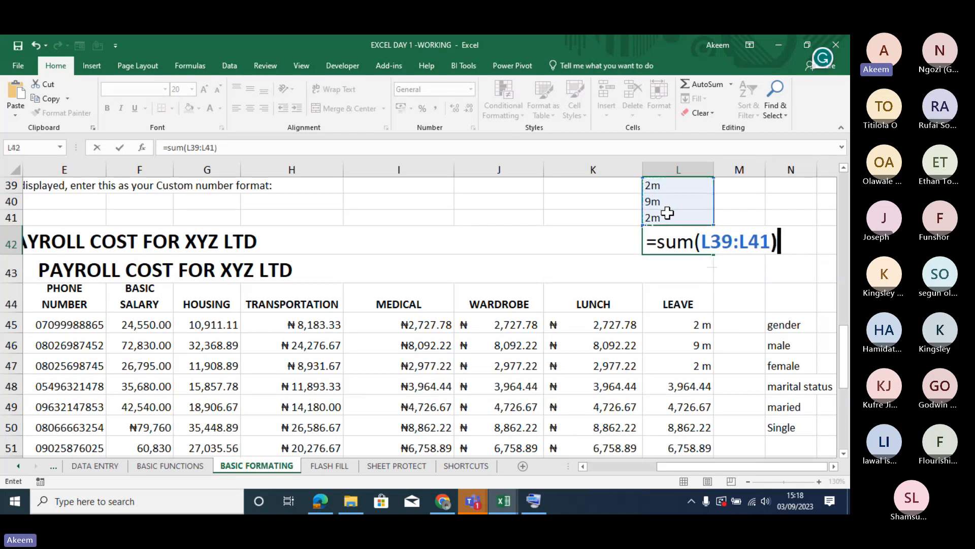
pyautogui.press('Return')
pyautogui.click(679, 232)
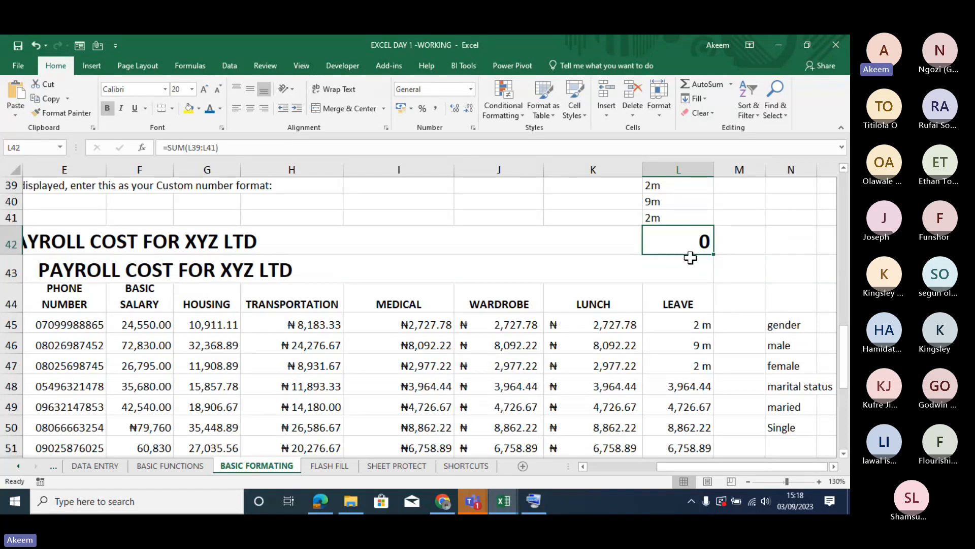
# - Sum the custom-formatted LEAVE values in L43 with the formula =SUM(L45:L47)
pyautogui.click(690, 274)
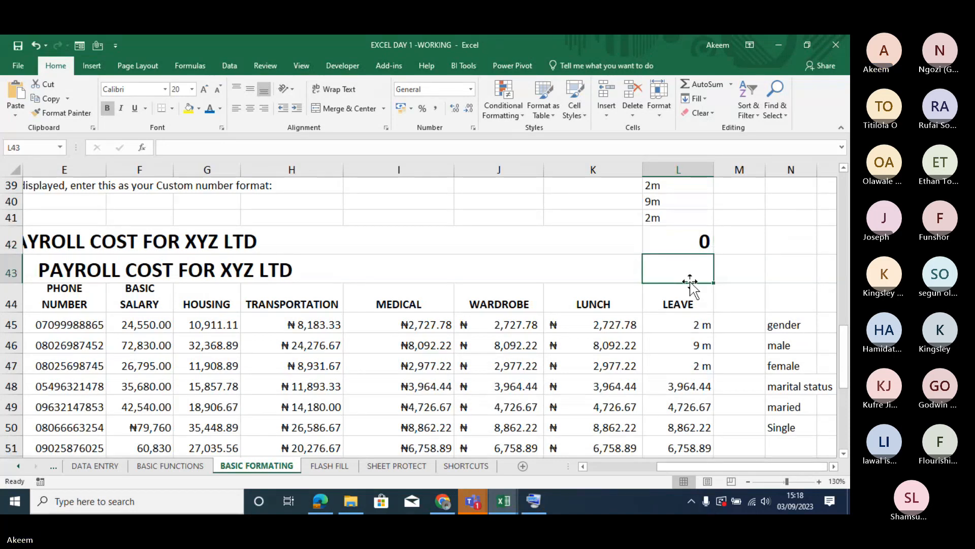
pyautogui.write('=sum(')
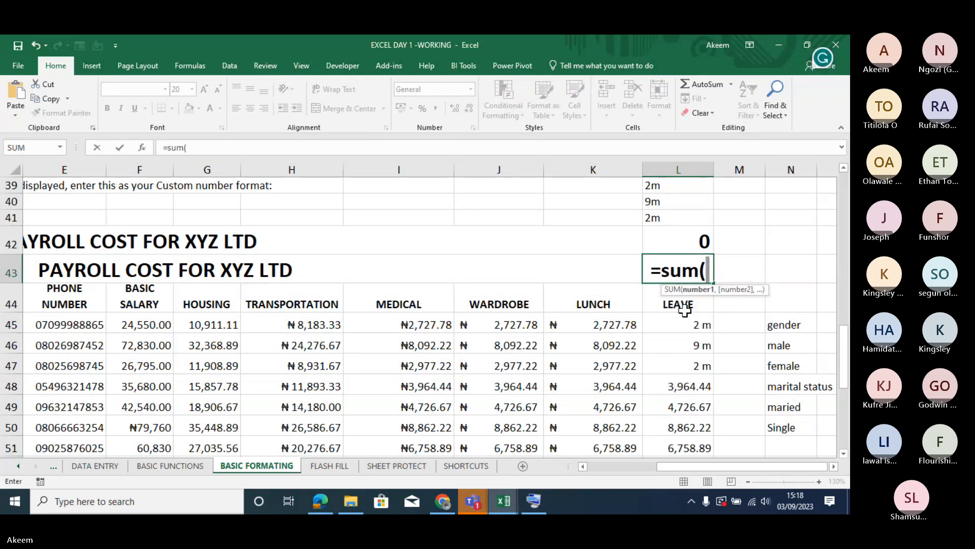
pyautogui.moveTo(687, 325); pyautogui.dragTo(689, 366)
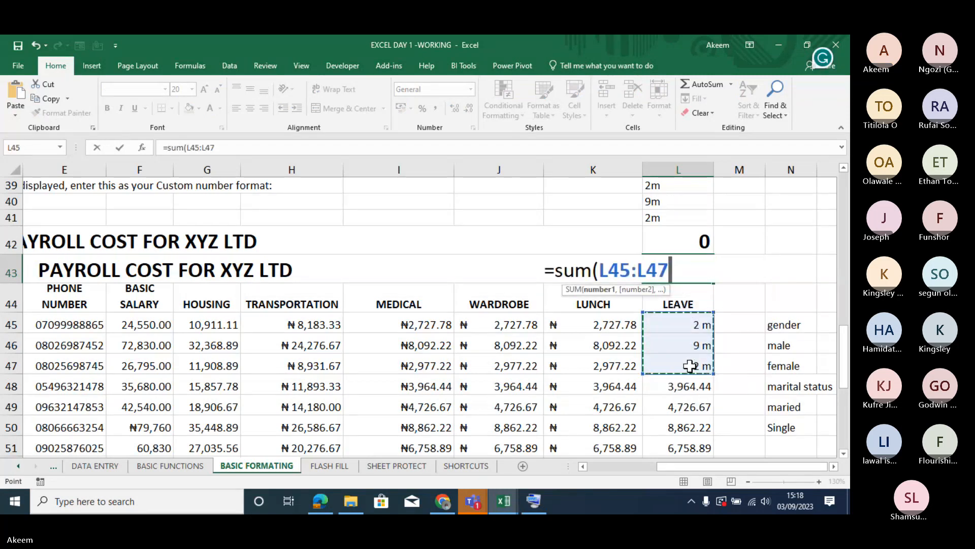
pyautogui.write(')')
pyautogui.press('Return')
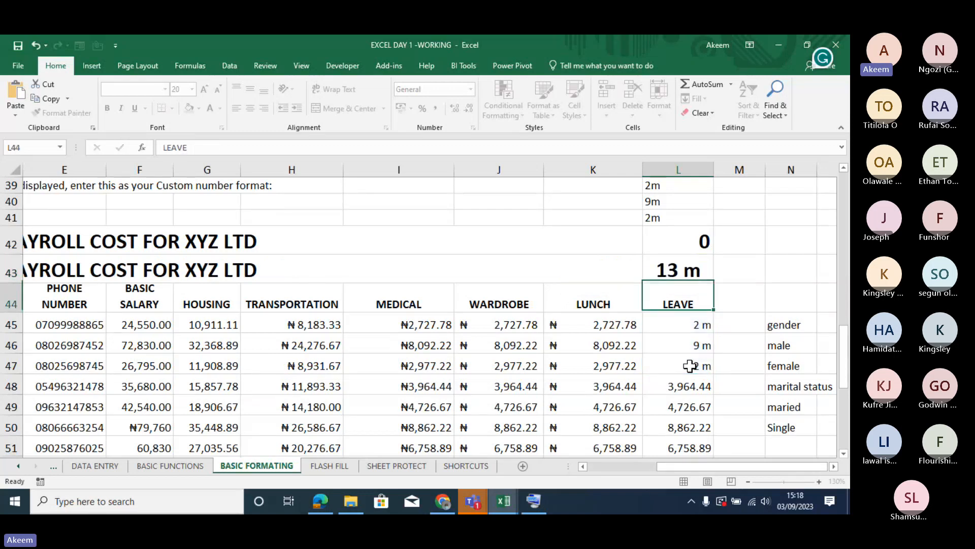
pyautogui.click(684, 272)
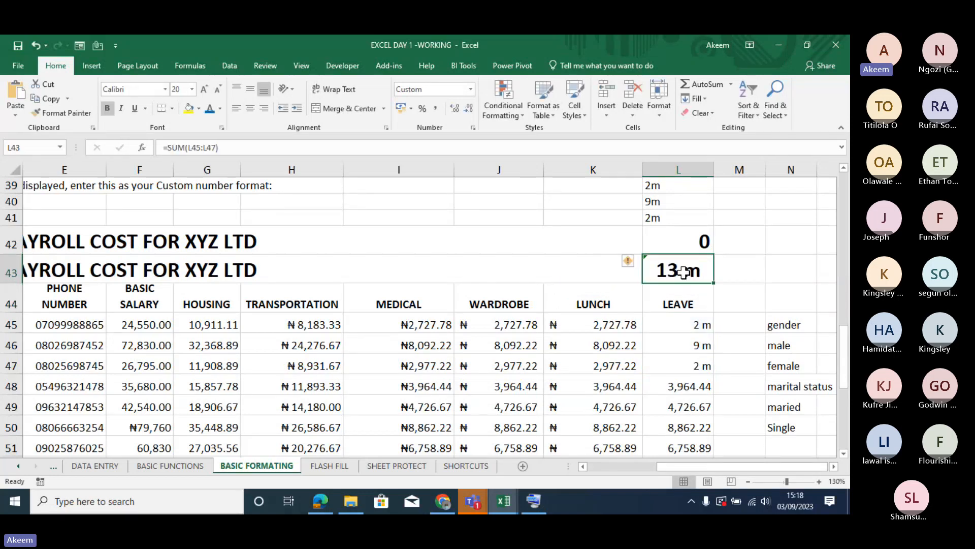
# - Compare the plain-text entries in L39:L41 with the stored numeric values behind the LEAVE cells from L45 down
pyautogui.click(701, 321)
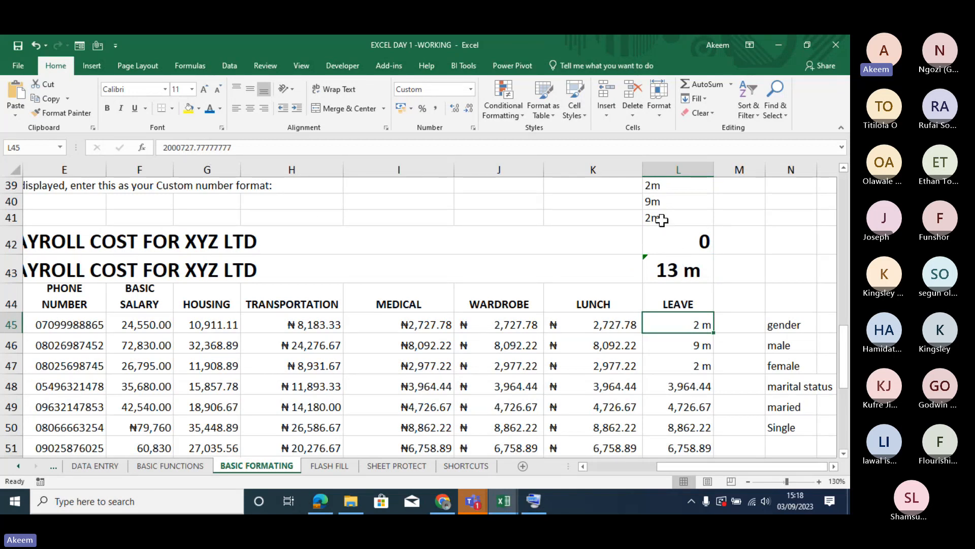
pyautogui.click(660, 189)
pyautogui.moveTo(661, 190); pyautogui.dragTo(671, 212)
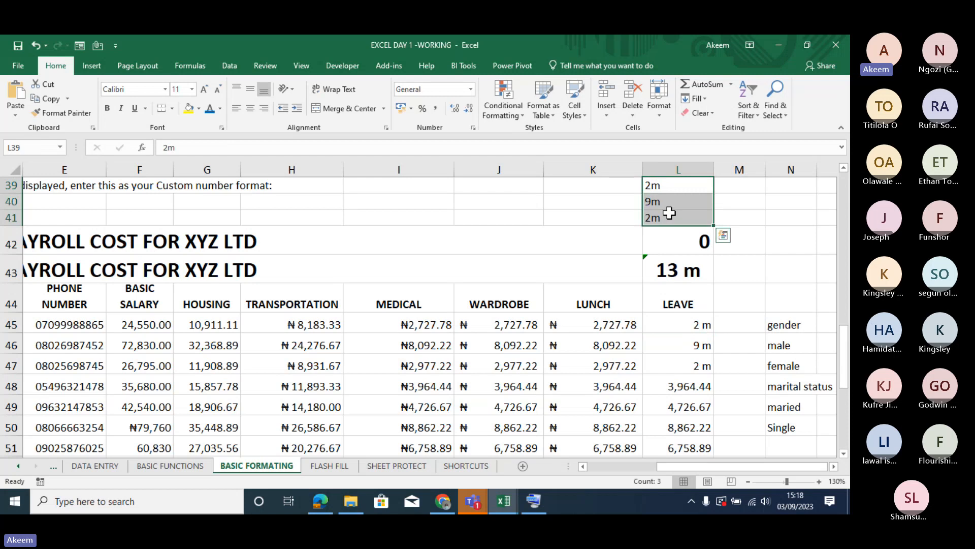
pyautogui.click(695, 329)
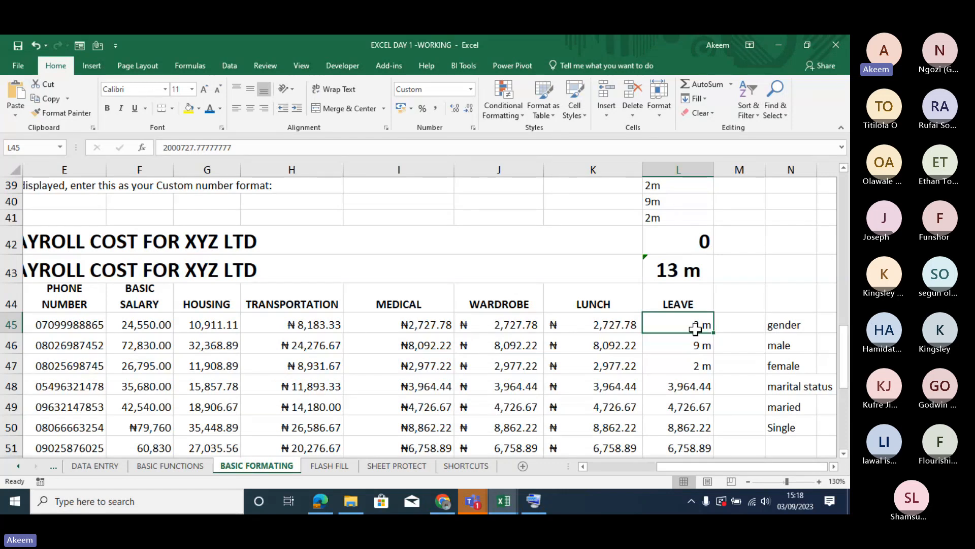
pyautogui.press('Down')
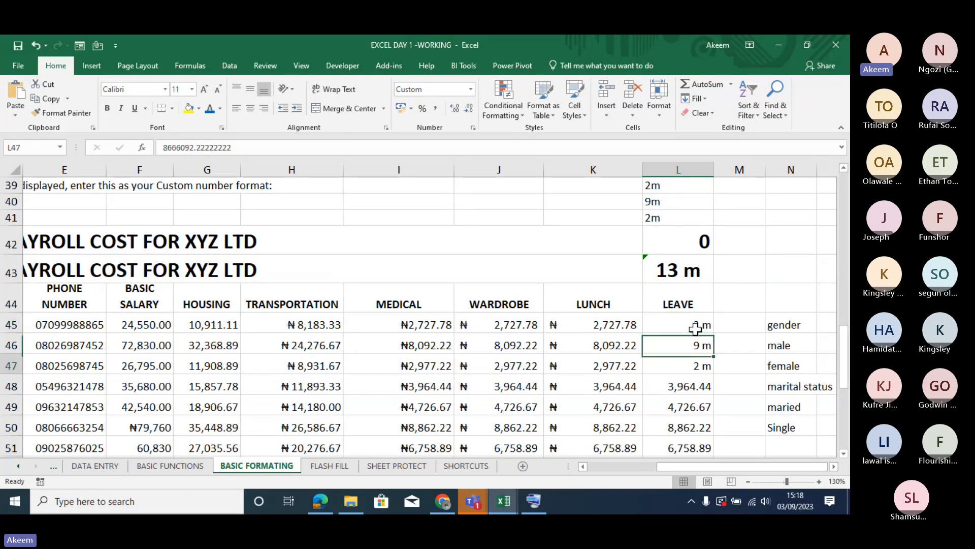
pyautogui.press('Down')
pyautogui.press('Down')
pyautogui.press('Down')
pyautogui.press('Down')
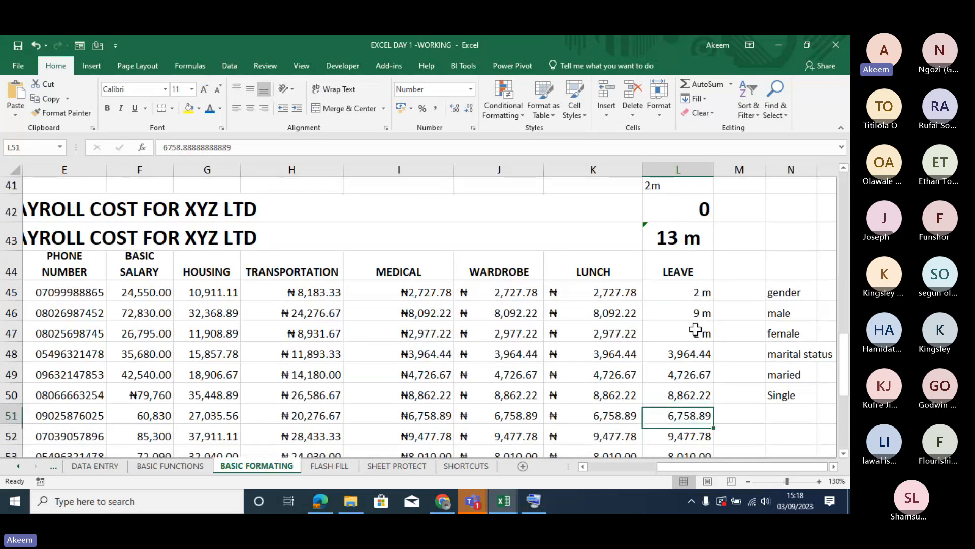
pyautogui.press('Up')
pyautogui.press('Up')
pyautogui.press('Up')
pyautogui.press('Up')
pyautogui.press('Up')
pyautogui.press('Up')
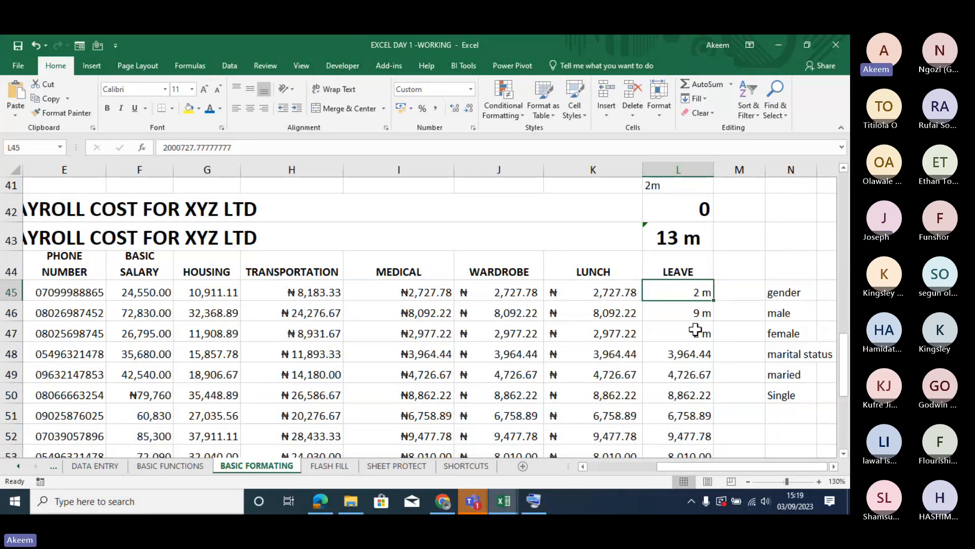
# - Start a custom number format for the LEAVE values in L48:L50 with the code 0.00, to scale them to thousands
pyautogui.moveTo(688, 355); pyautogui.dragTo(689, 397)
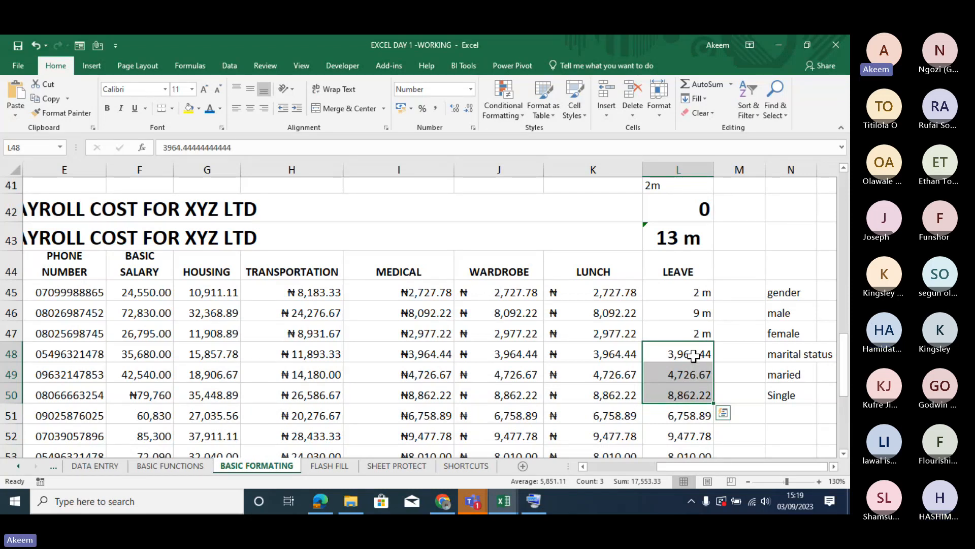
pyautogui.hotkey('ctrl', '1')
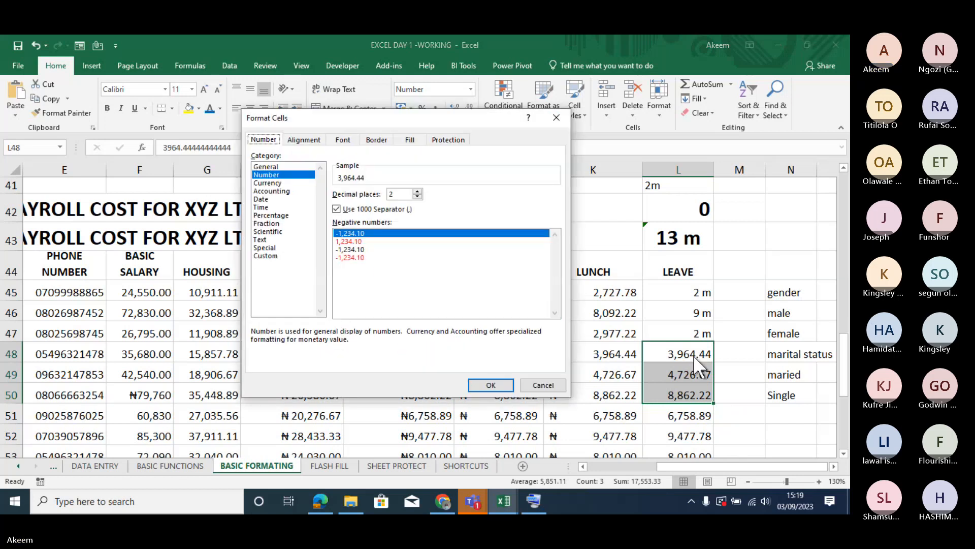
pyautogui.click(270, 255)
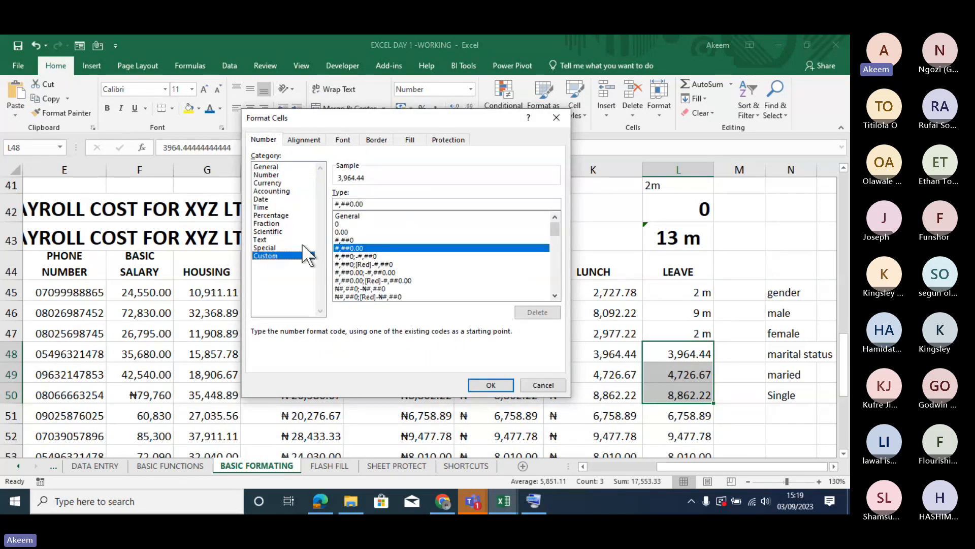
pyautogui.click(358, 224)
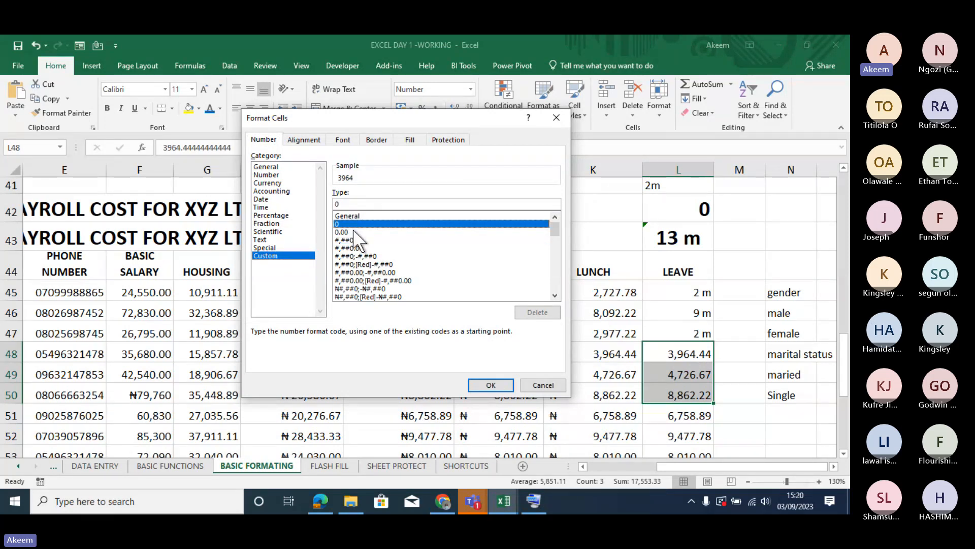
pyautogui.click(354, 231)
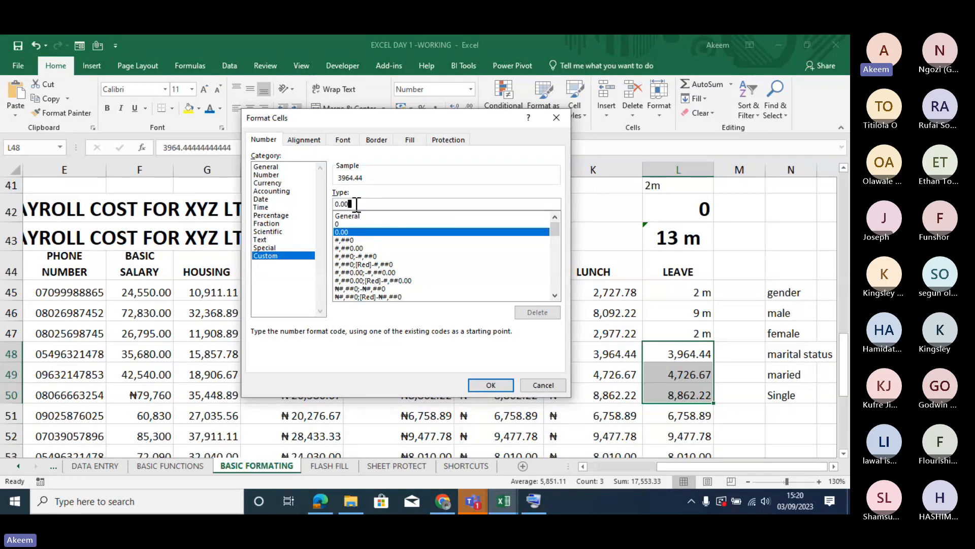
pyautogui.write(',')
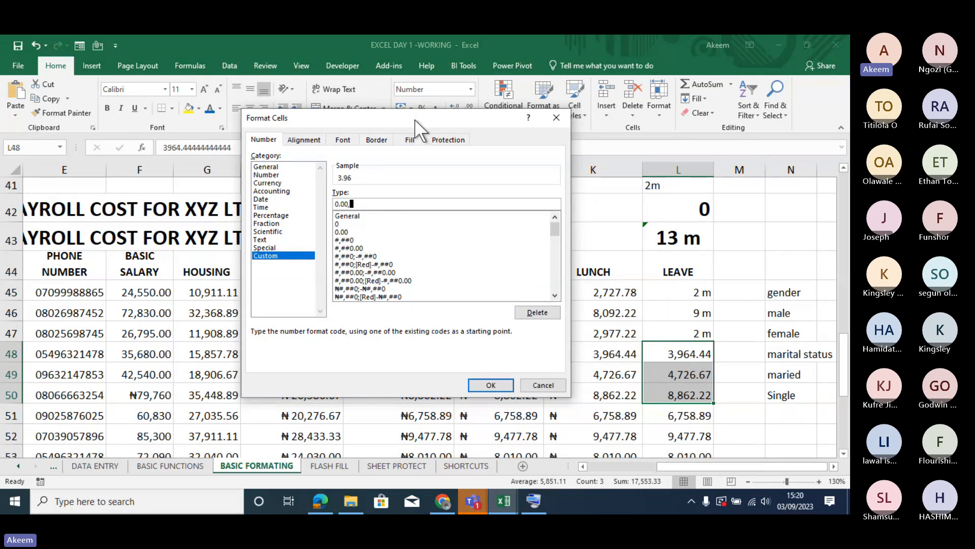
pyautogui.moveTo(415, 119); pyautogui.dragTo(333, 113)
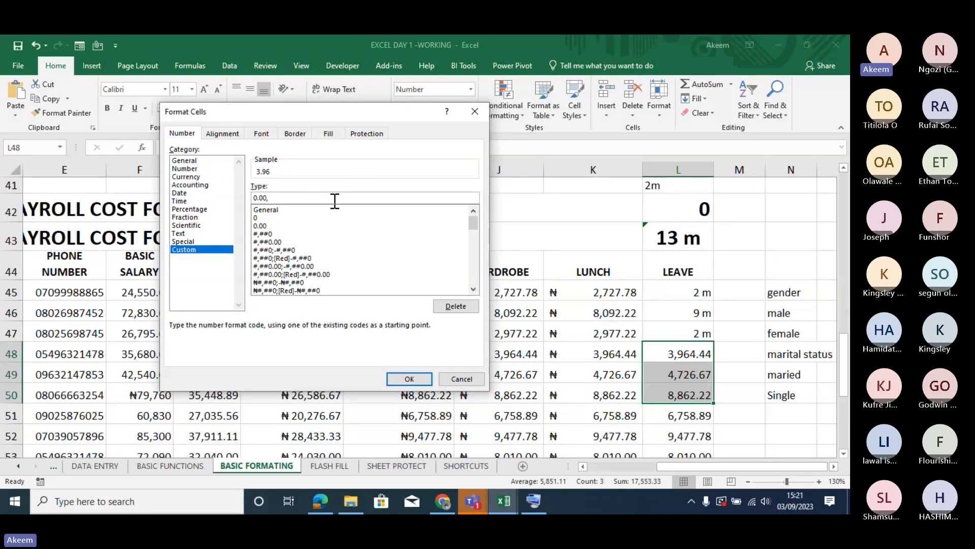
# - Rebuild the 0.00, format code and preview it with two and three trailing commas before reverting to one
pyautogui.press('BackSpace')
pyautogui.press('BackSpace')
pyautogui.press('BackSpace')
pyautogui.press('BackSpace')
pyautogui.press('BackSpace')
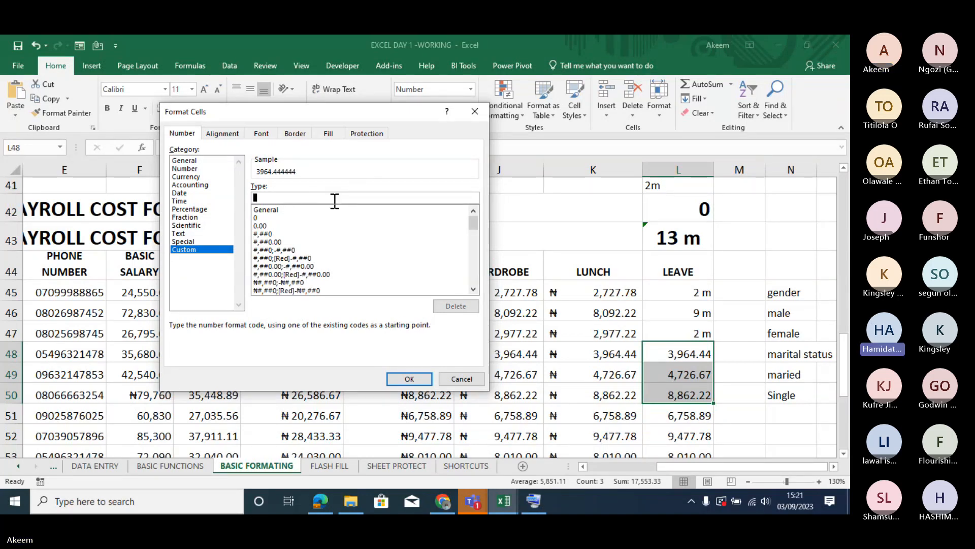
pyautogui.click(269, 226)
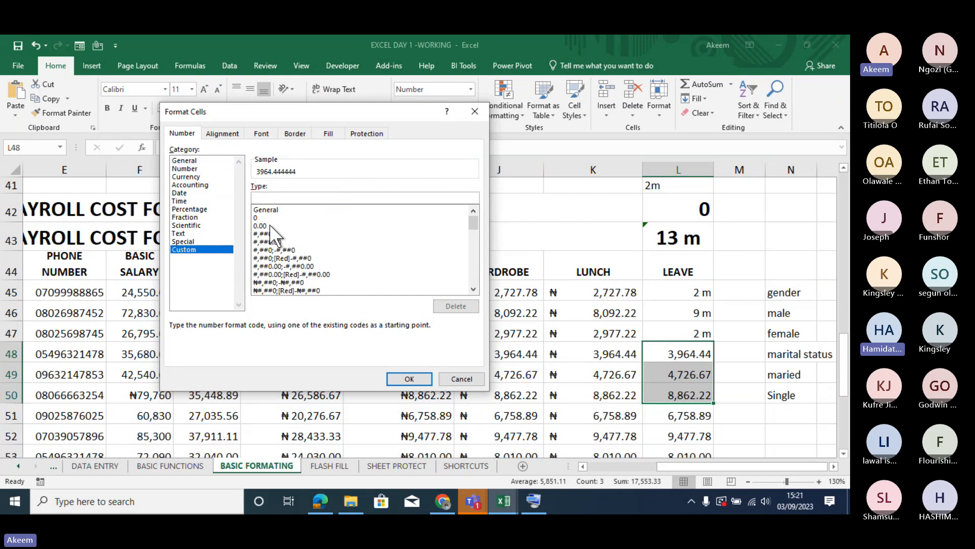
pyautogui.write(',')
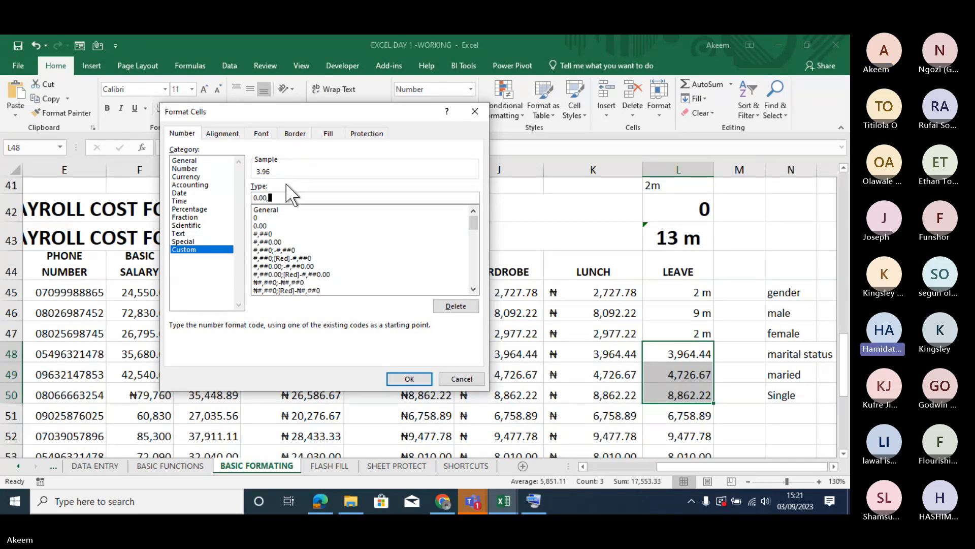
pyautogui.press('BackSpace')
pyautogui.write(',')
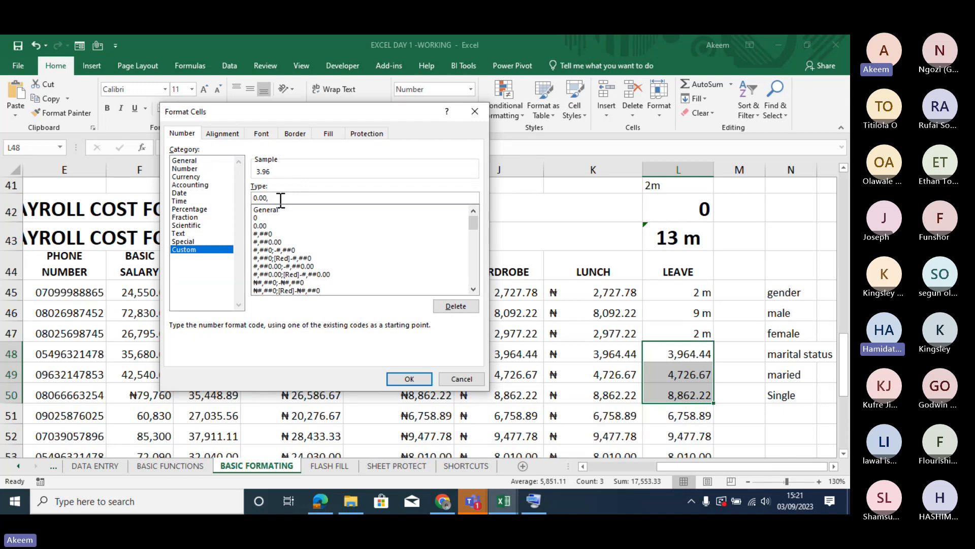
pyautogui.write(',')
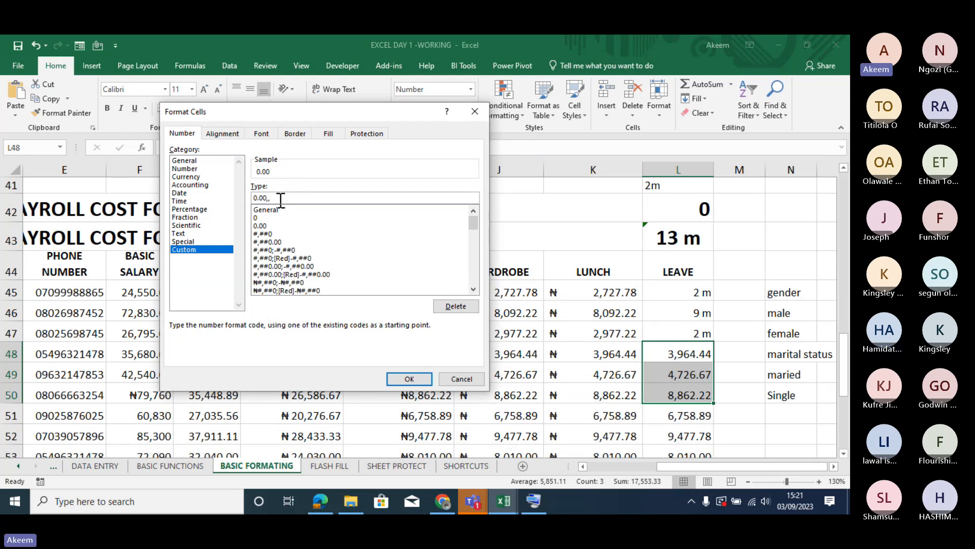
pyautogui.write(',')
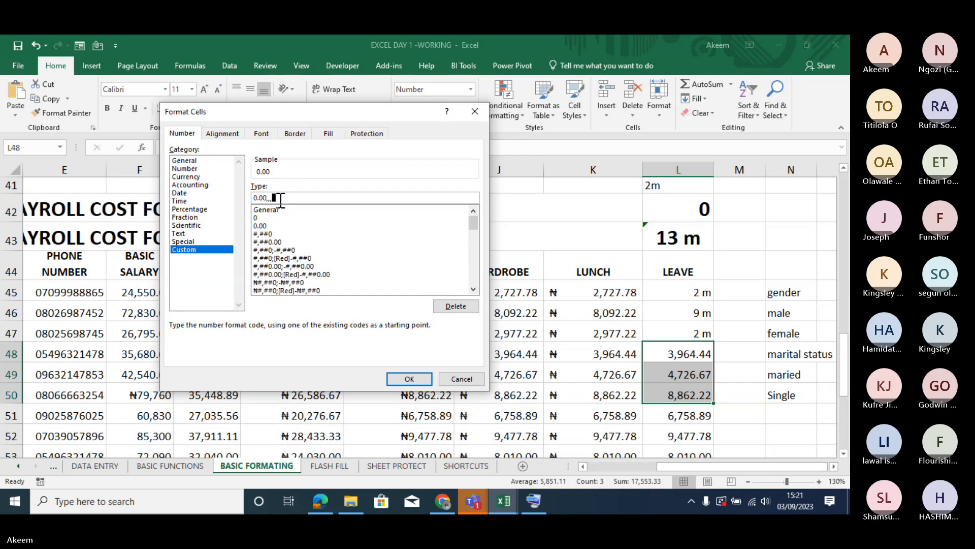
pyautogui.press('BackSpace')
pyautogui.press('BackSpace')
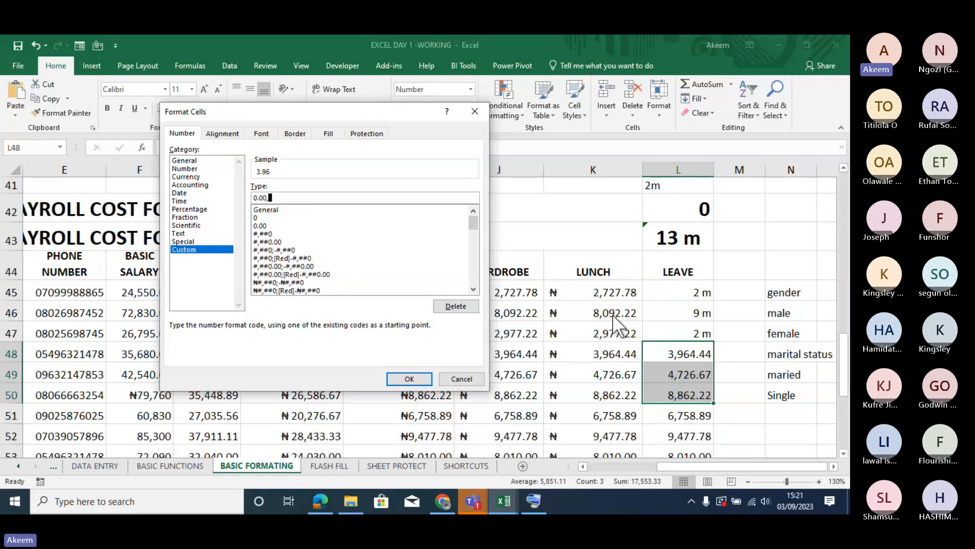
# - Append the literal suffix "k" to the 0.00, code and apply the custom format to L48:L50
pyautogui.write('"k"')
pyautogui.click(419, 383)
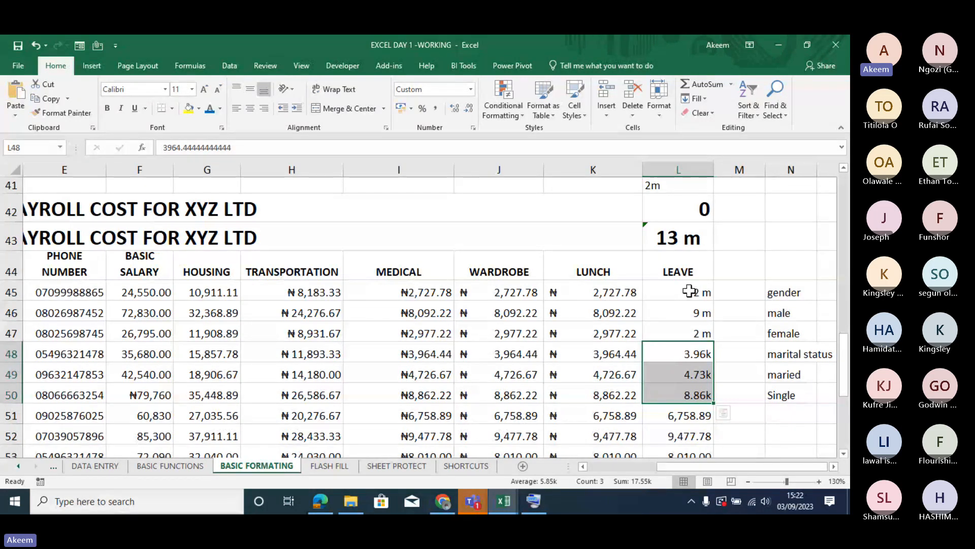
pyautogui.click(504, 294)
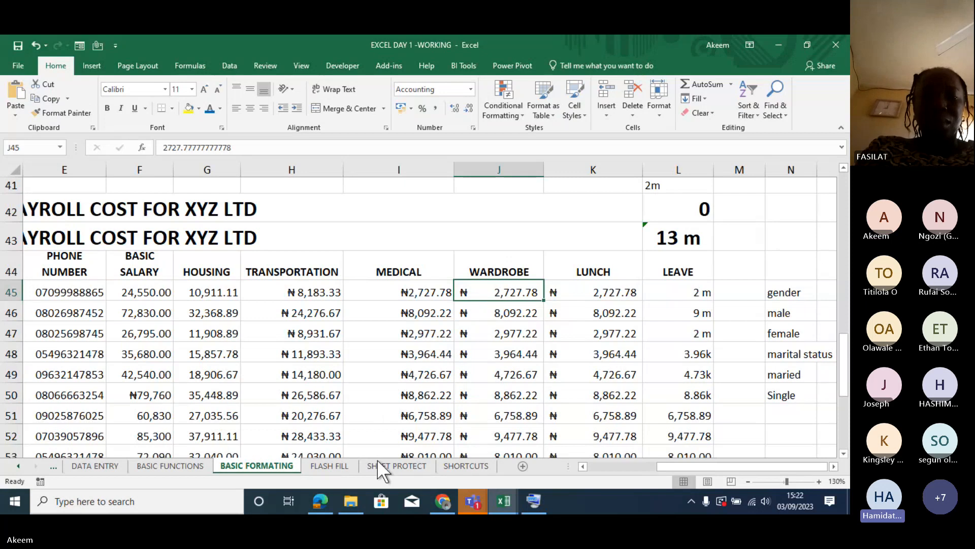
# - Open the FLASH FILL sheet and review the FULL NAME entries beside the empty FIRST column
pyautogui.click(332, 466)
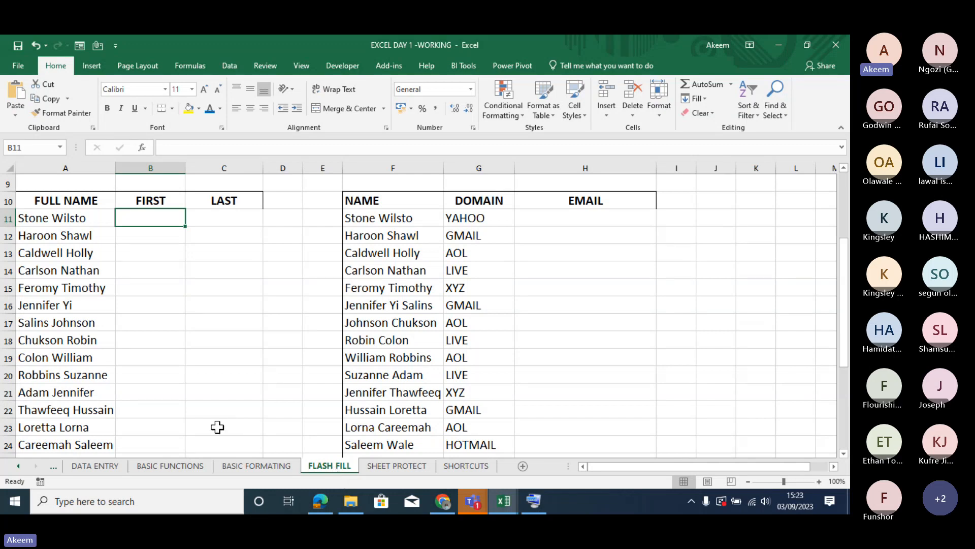
pyautogui.click(80, 220)
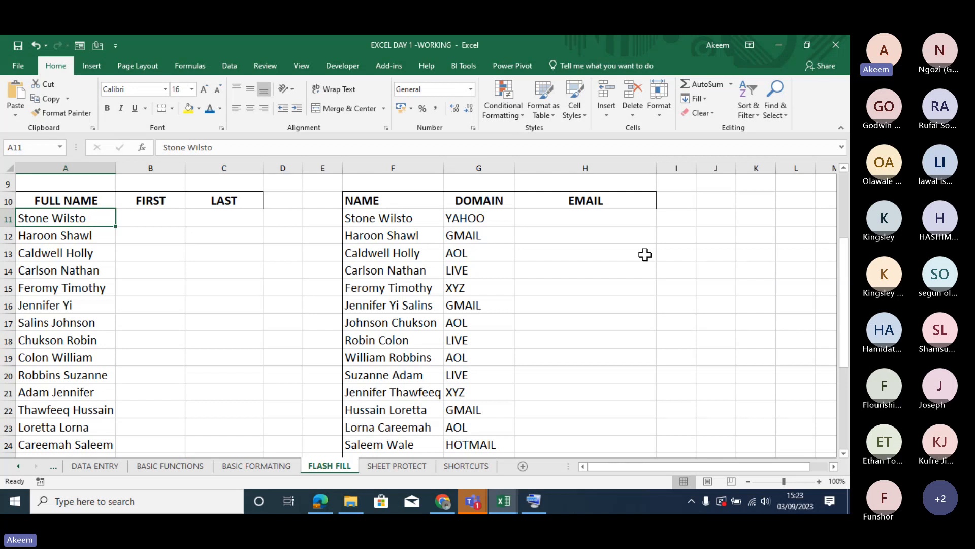
pyautogui.moveTo(845, 300)
pyautogui.mouseDown()
pyautogui.moveTo(844, 235)
pyautogui.moveTo(847, 282)
pyautogui.mouseUp()
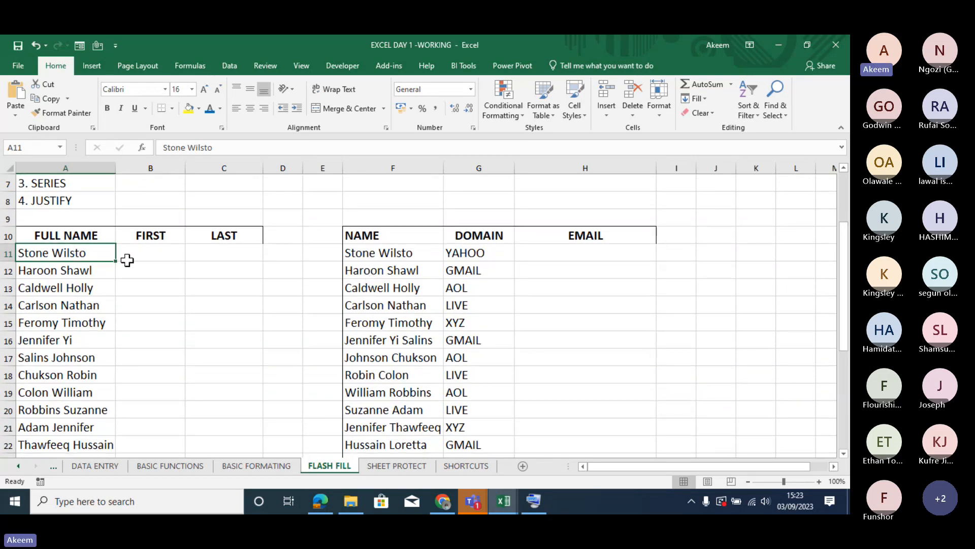
pyautogui.click(143, 259)
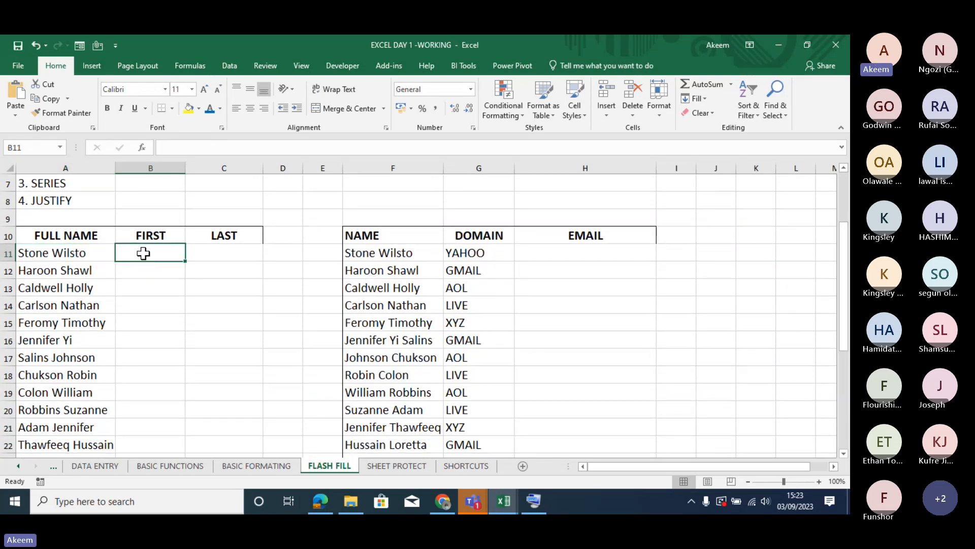
pyautogui.click(92, 252)
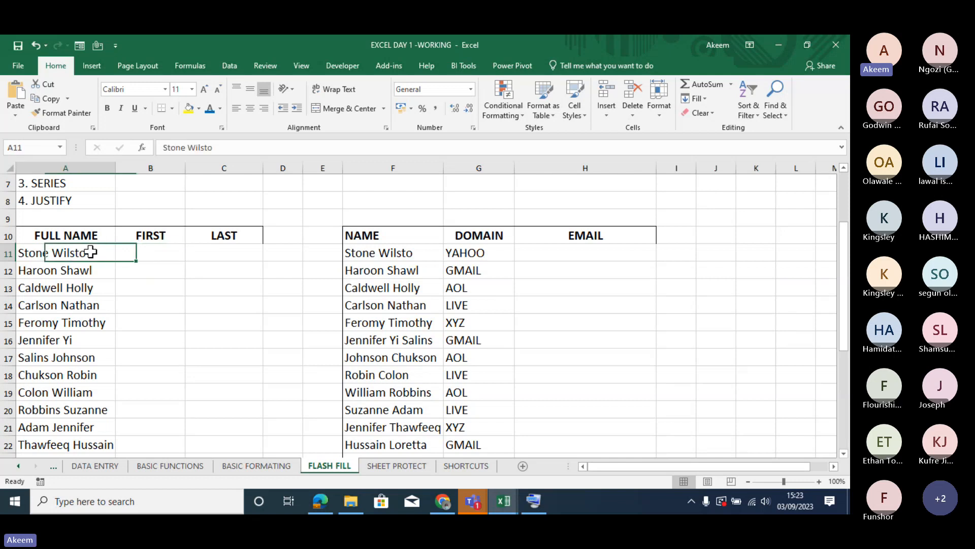
pyautogui.click(88, 279)
pyautogui.click(82, 305)
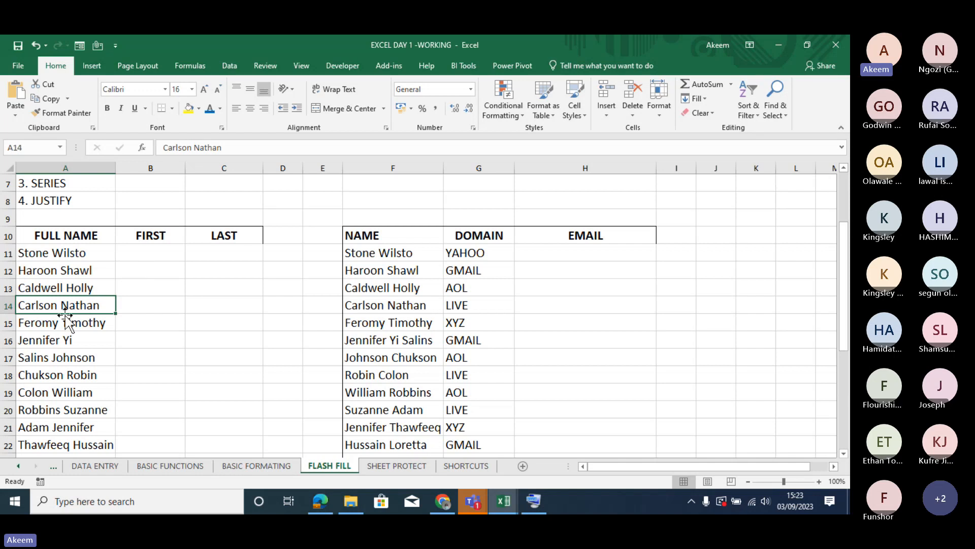
# - Enter the first name from A11 in lowercase in B11 and Flash Fill the rest of the FIRST column from B12
pyautogui.click(153, 253)
pyautogui.write('S')
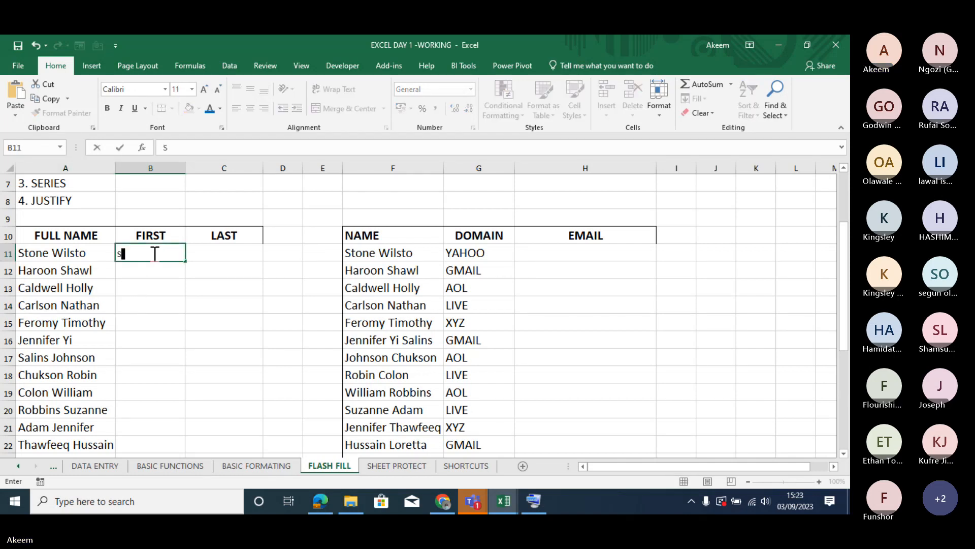
pyautogui.write('t')
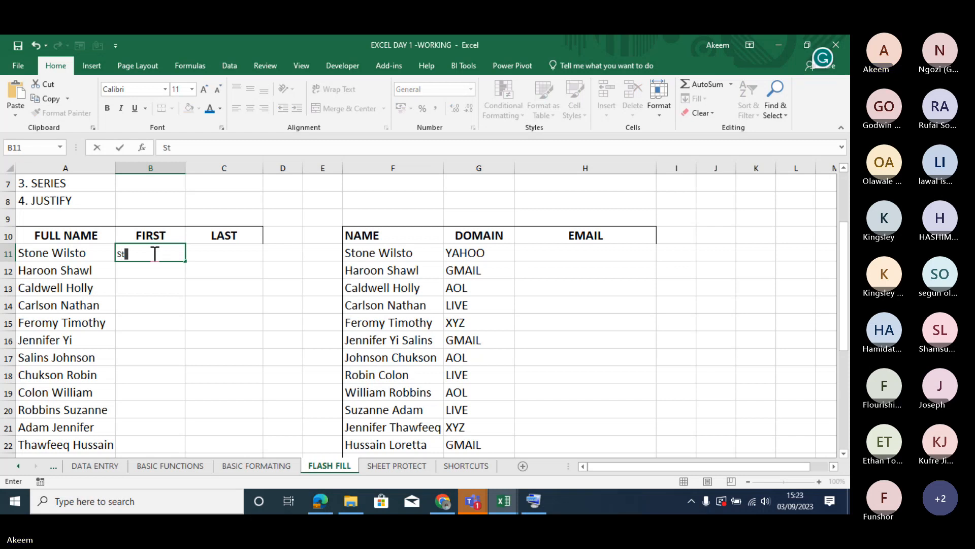
pyautogui.press('BackSpace')
pyautogui.press('BackSpace')
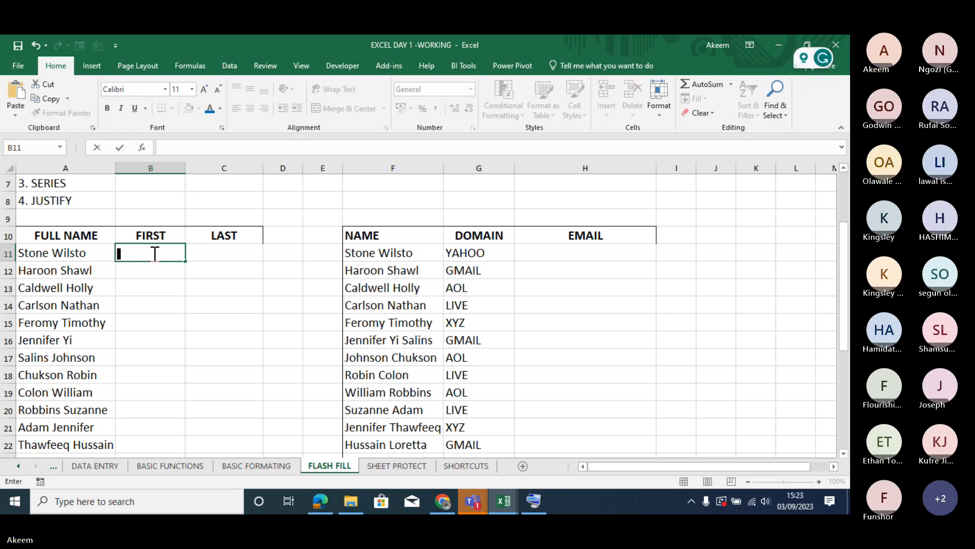
pyautogui.write('ston')
pyautogui.write('e')
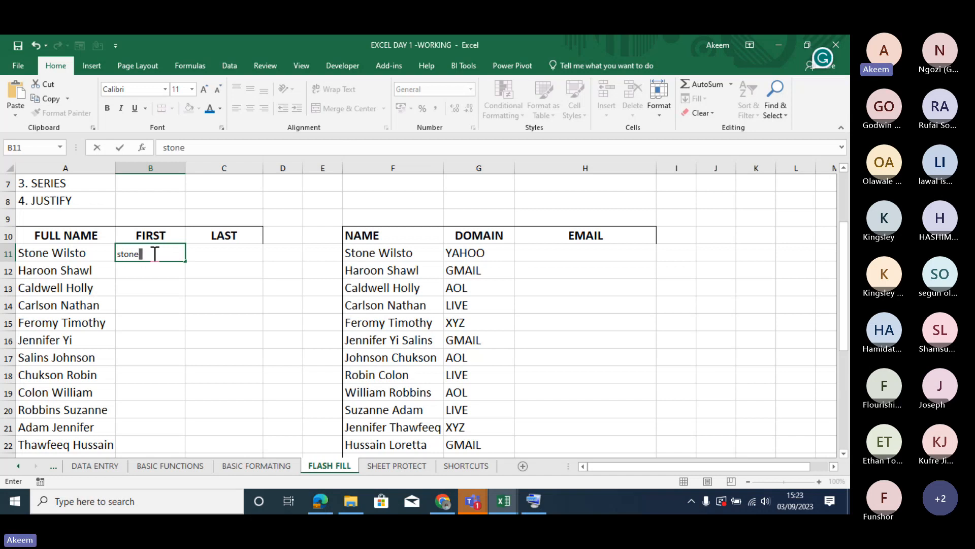
pyautogui.press('Return')
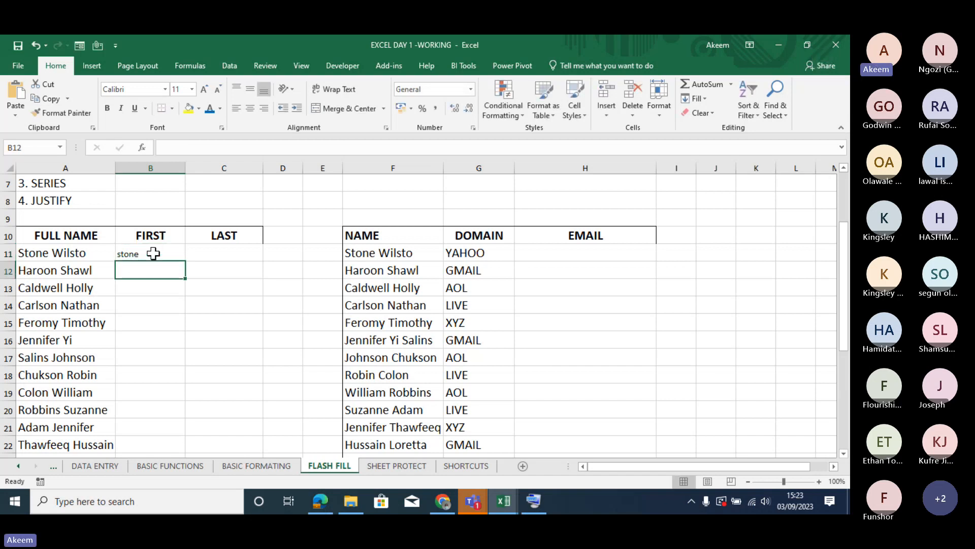
pyautogui.write('haroon')
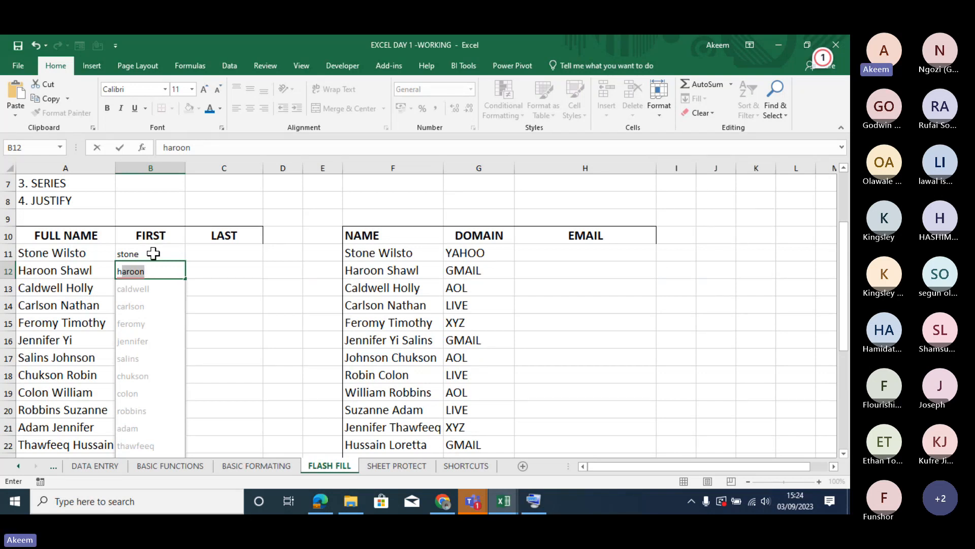
pyautogui.press('Return')
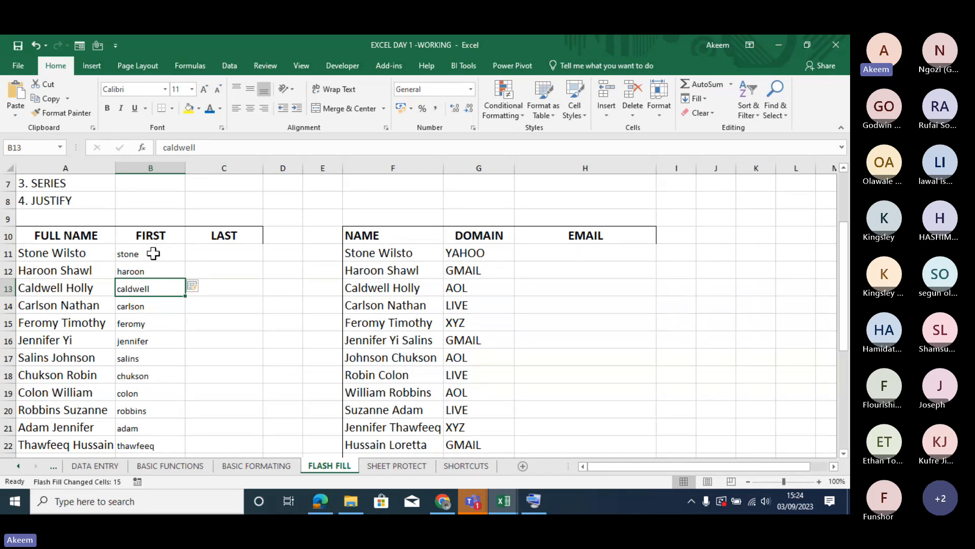
# - Clear all first names from B11:B26 in the FIRST column
pyautogui.moveTo(153, 253); pyautogui.dragTo(148, 443)
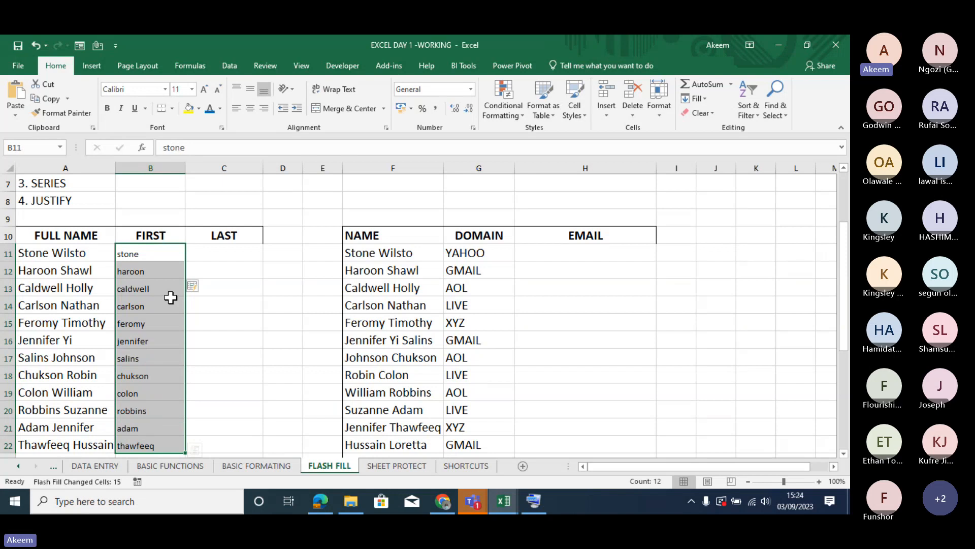
pyautogui.click(217, 256)
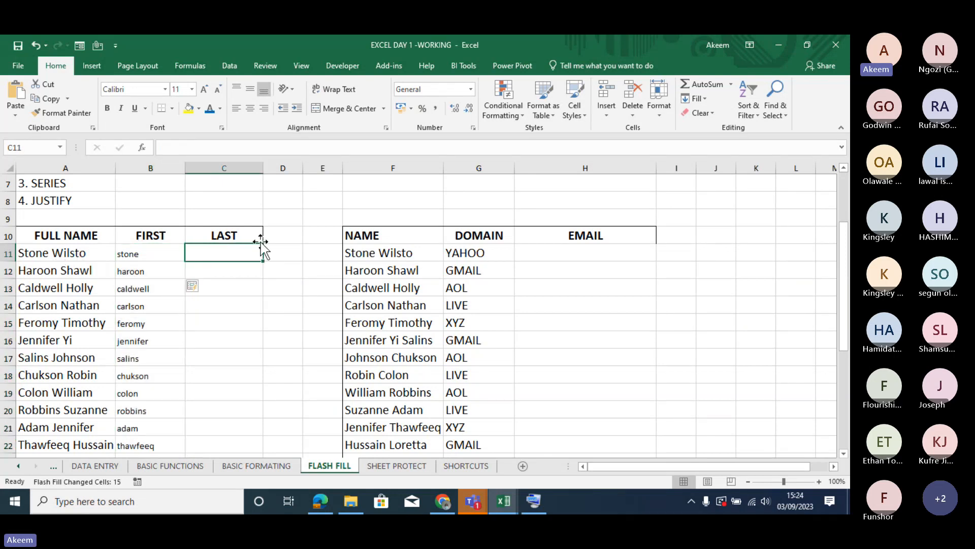
pyautogui.click(283, 253)
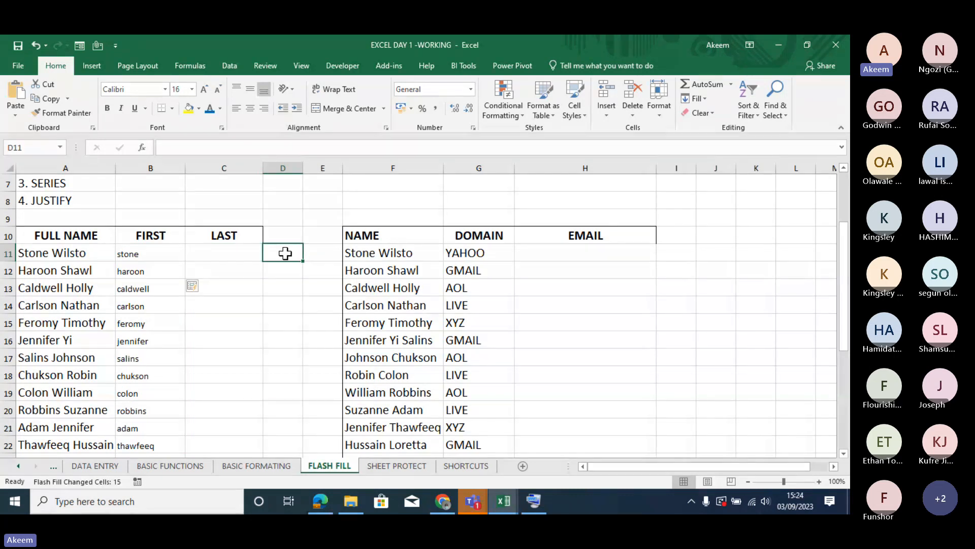
pyautogui.click(150, 250)
pyautogui.hotkey('ctrl', 'shift', 'Down')
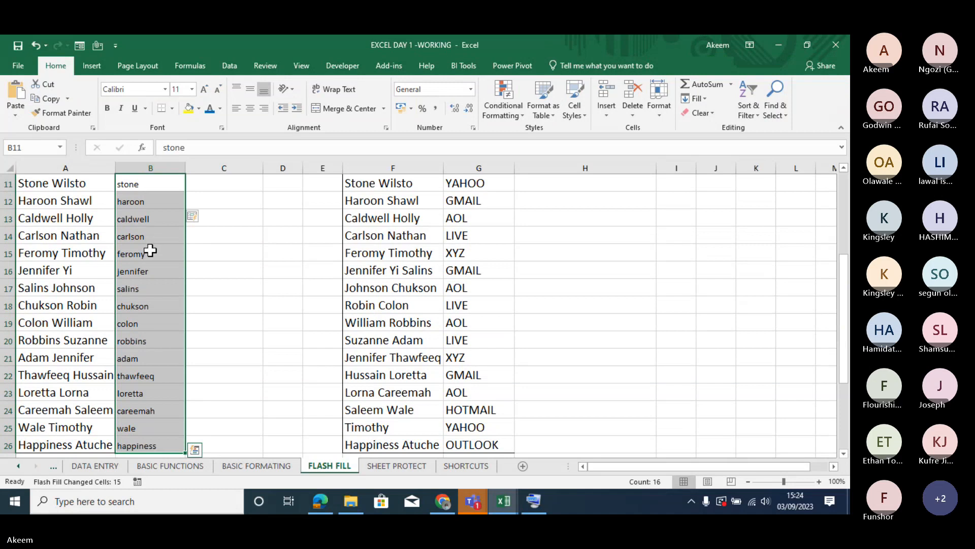
pyautogui.press('Delete')
# - Enter the lowercase first names from A11 and A12 in B11 and B12, accepting the Flash Fill suggestion for the remaining FIRST cells
pyautogui.moveTo(211, 183); pyautogui.dragTo(212, 200)
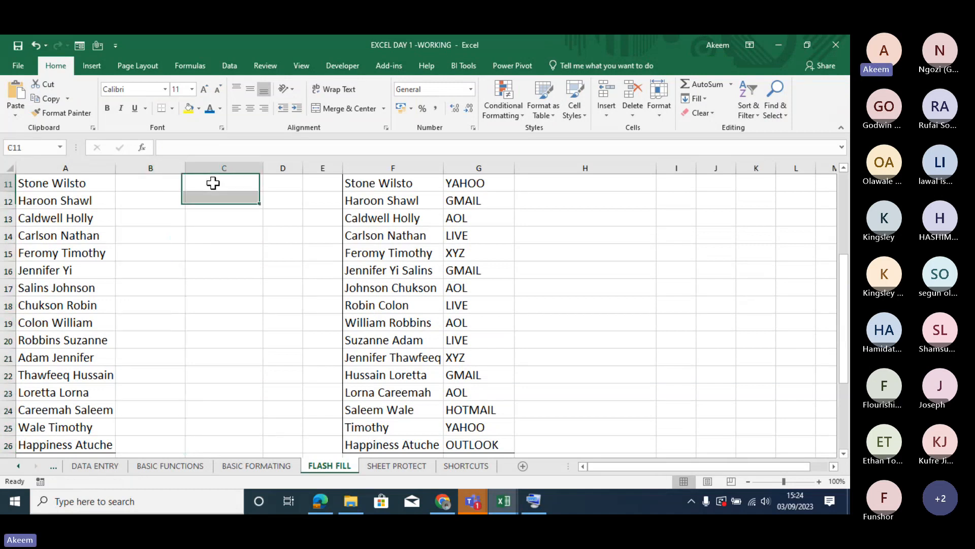
pyautogui.click(212, 183)
pyautogui.press('Up')
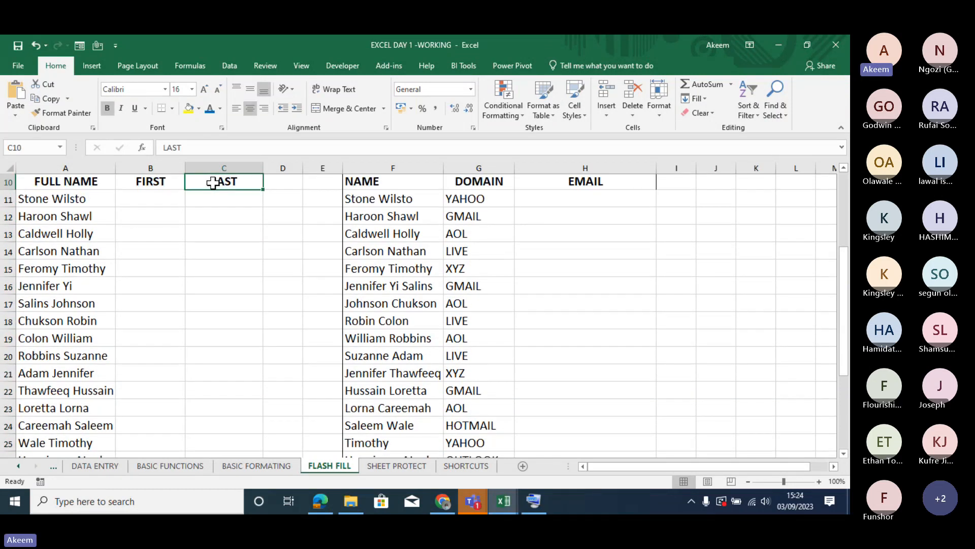
pyautogui.press('Down')
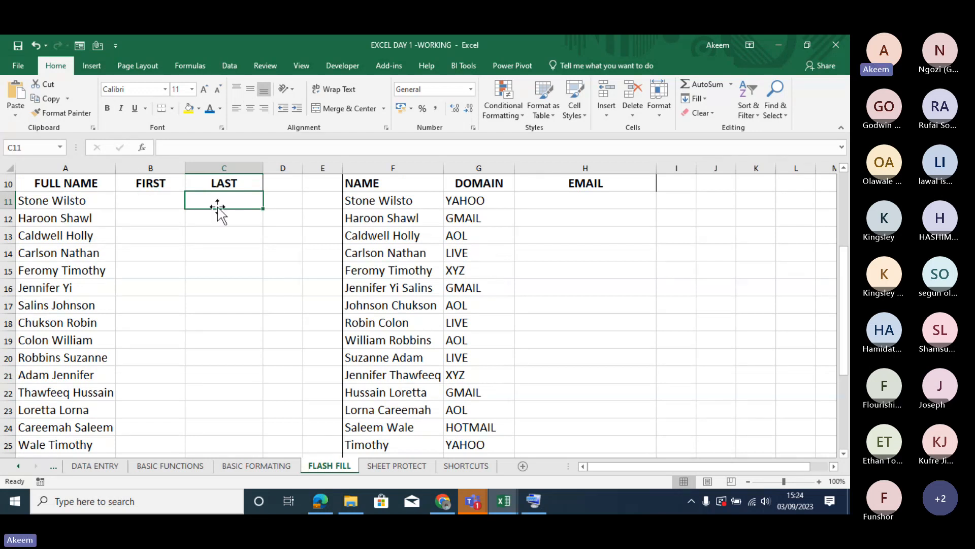
pyautogui.click(161, 195)
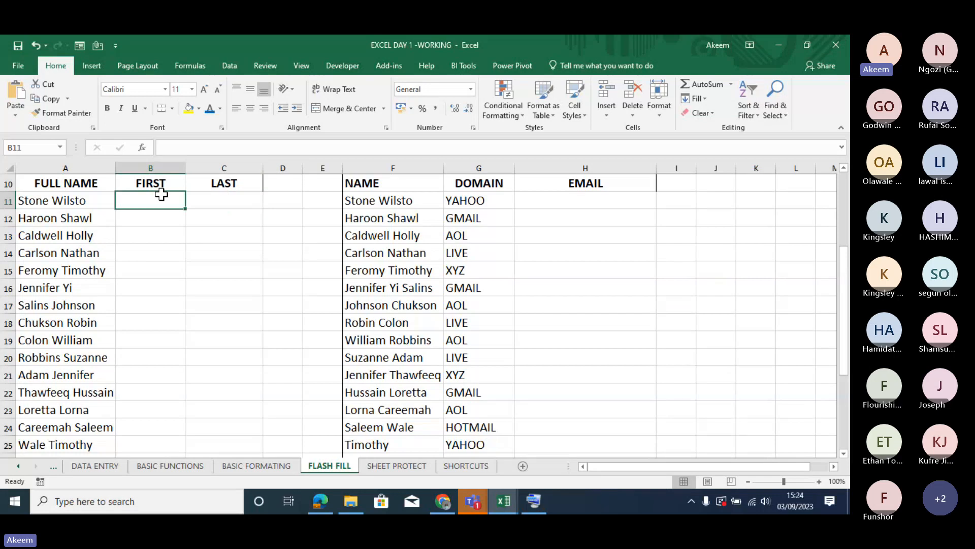
pyautogui.write('st')
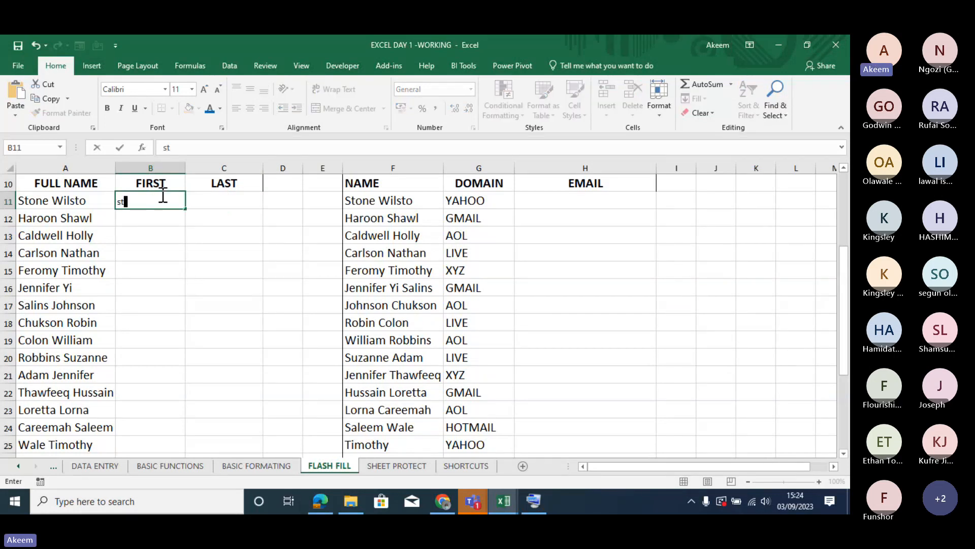
pyautogui.write('one')
pyautogui.press('Return')
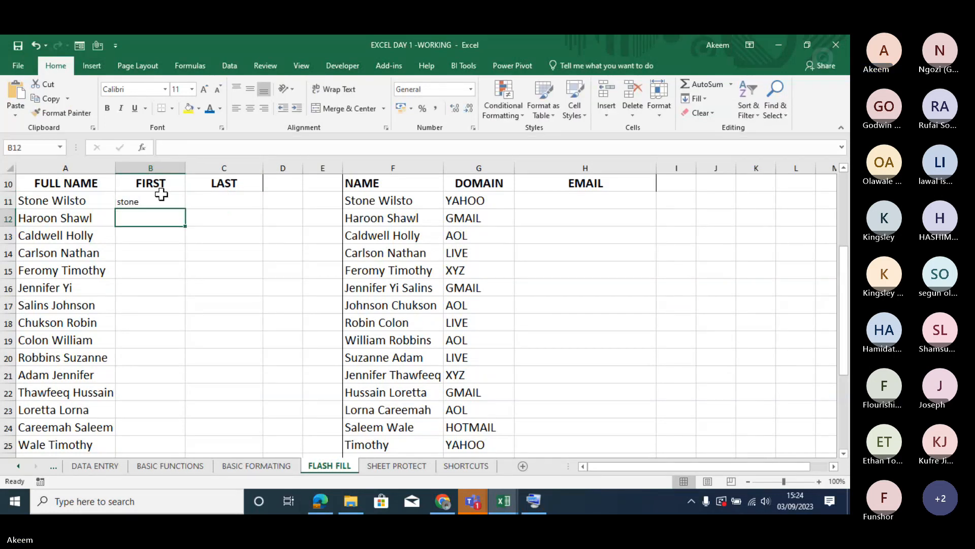
pyautogui.write('haroon')
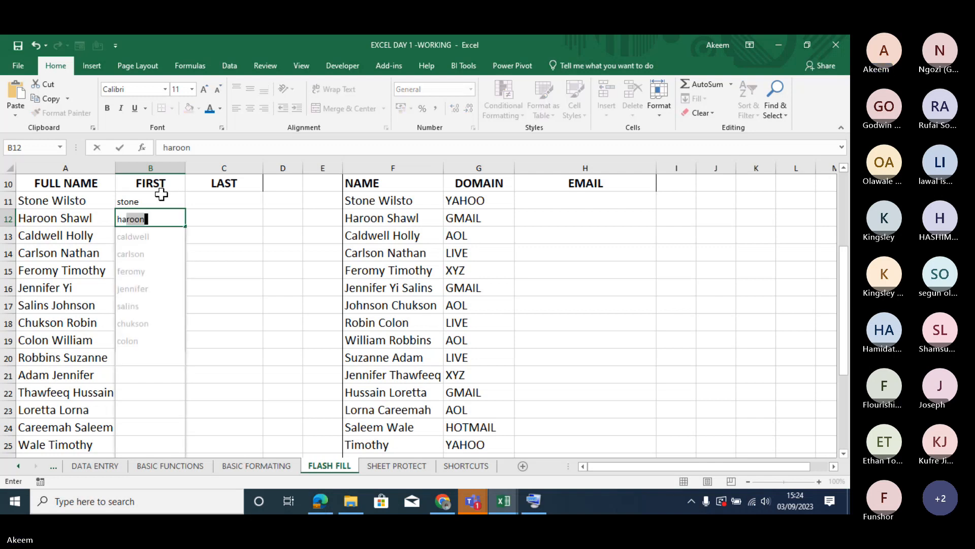
pyautogui.press('Return')
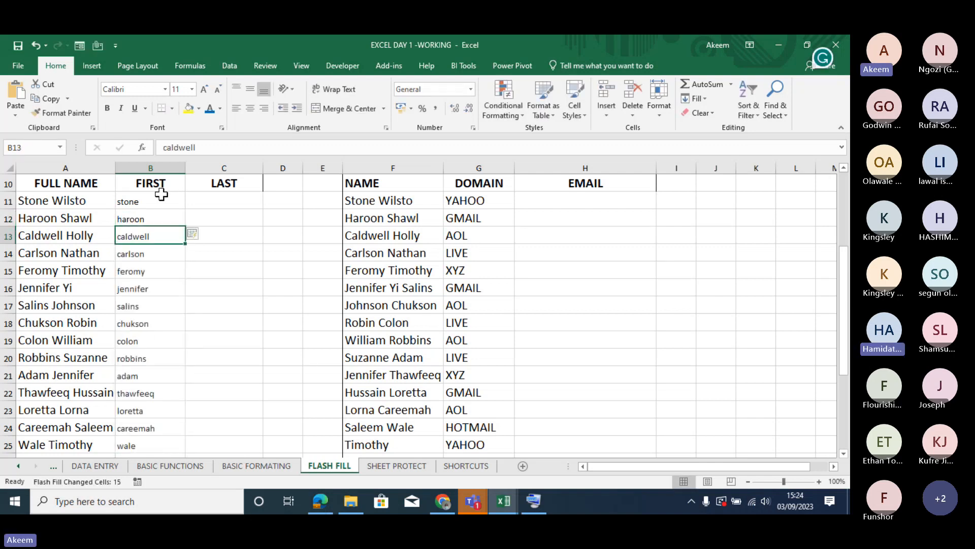
# - Enter the last names from A11 and A12 in uppercase in C11 and C12, accepting the Flash Fill suggestion for the remaining LAST cells
pyautogui.click(219, 203)
pyautogui.write('wil')
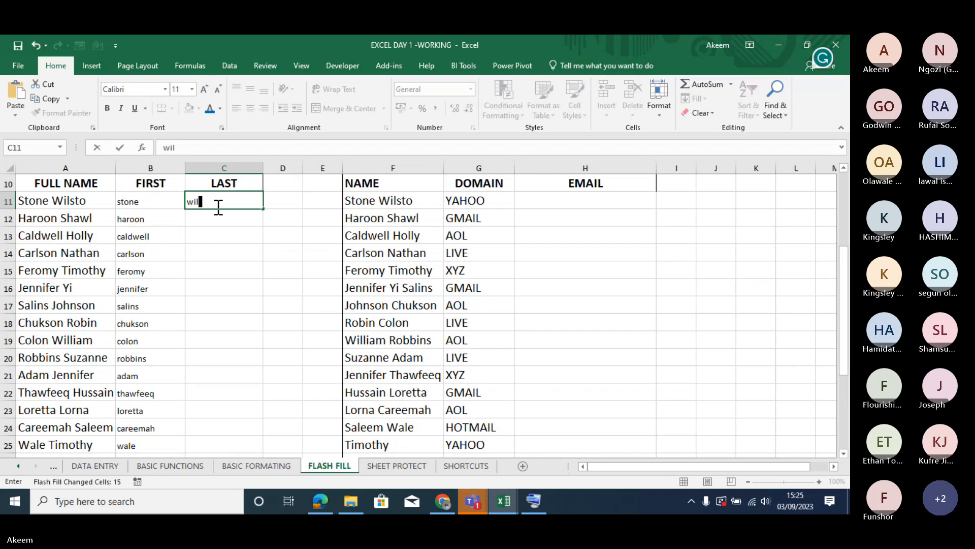
pyautogui.write('s')
pyautogui.press('BackSpace')
pyautogui.press('BackSpace')
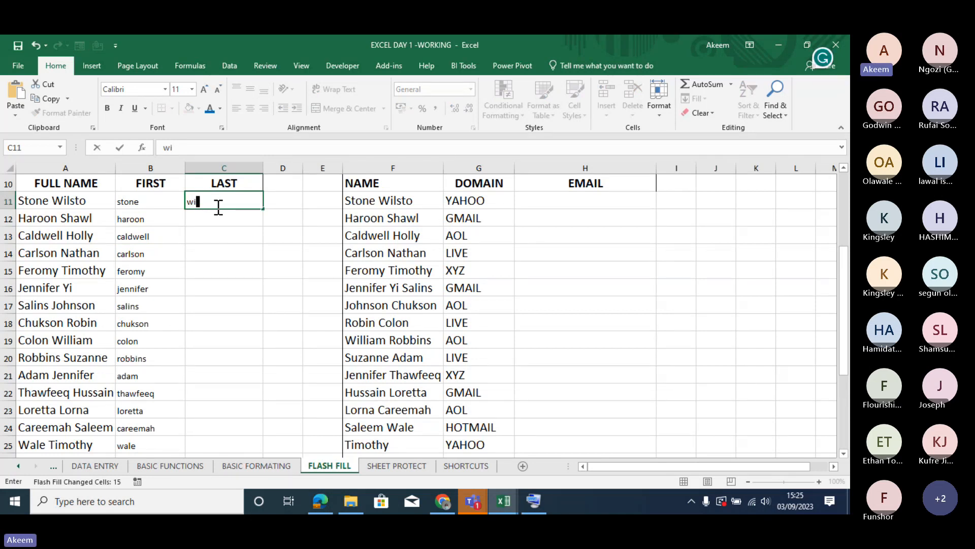
pyautogui.press('BackSpace')
pyautogui.press('BackSpace')
pyautogui.write('W')
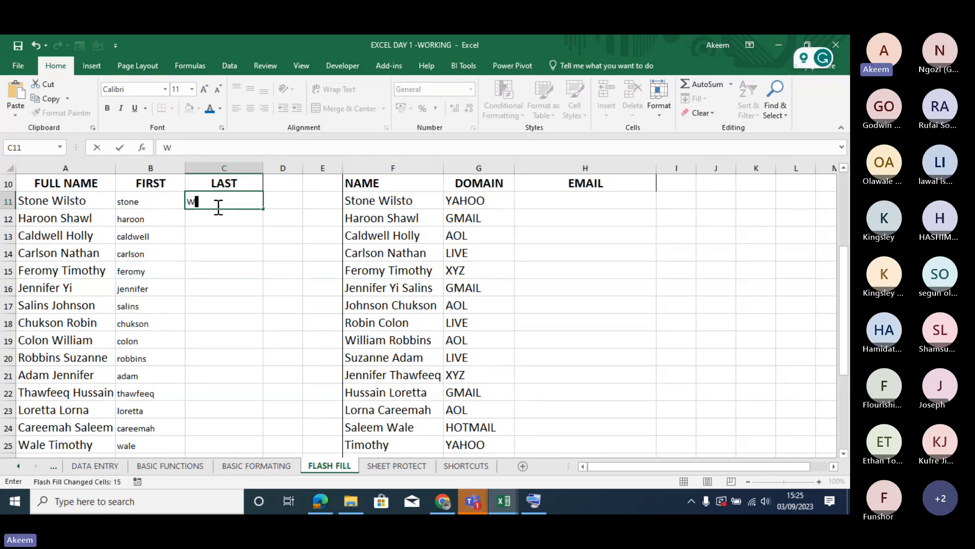
pyautogui.write('ILST')
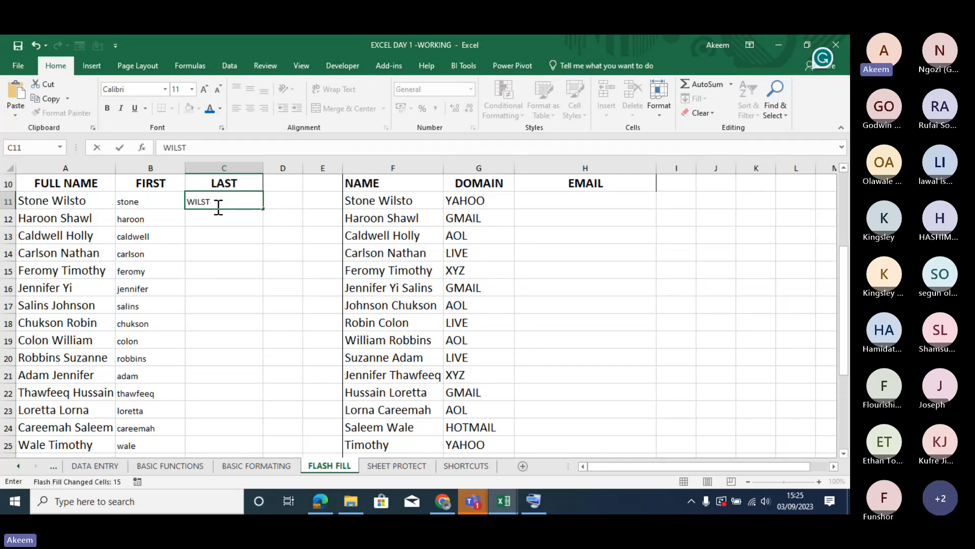
pyautogui.write('O')
pyautogui.press('Return')
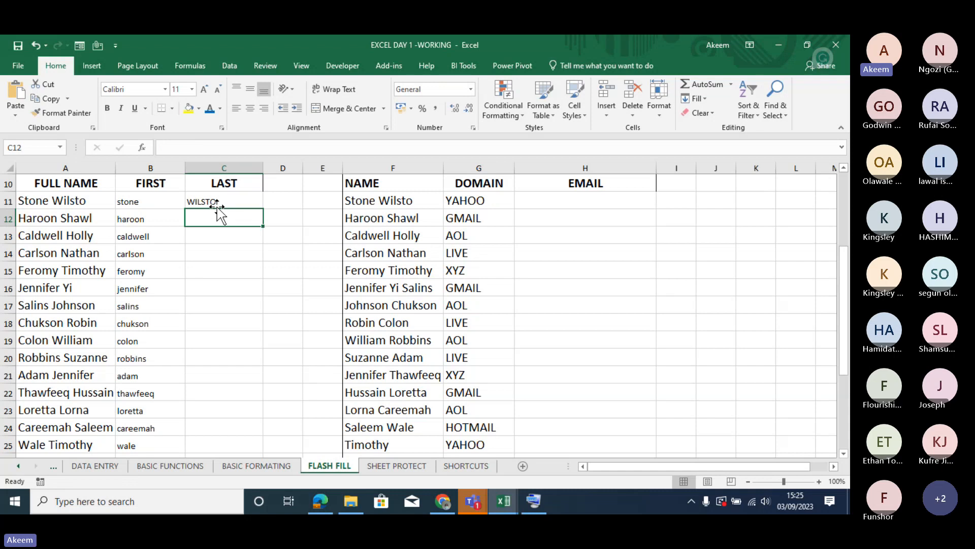
pyautogui.write('SHAWL')
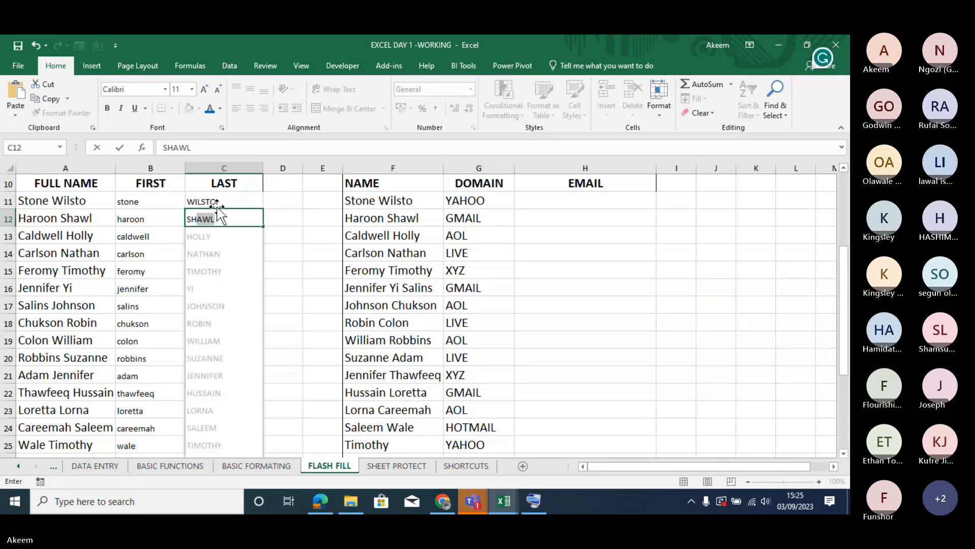
pyautogui.press('Return')
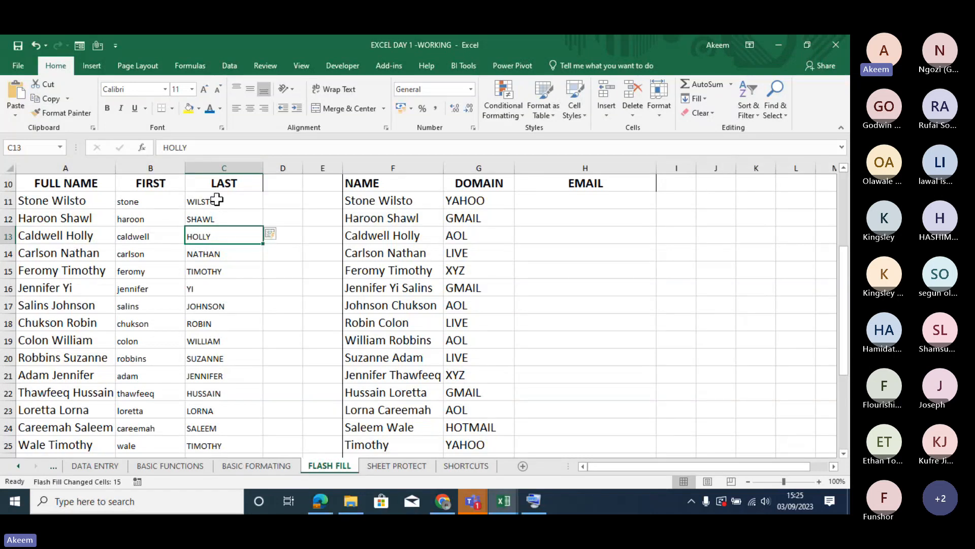
pyautogui.press('Up')
pyautogui.press('Up')
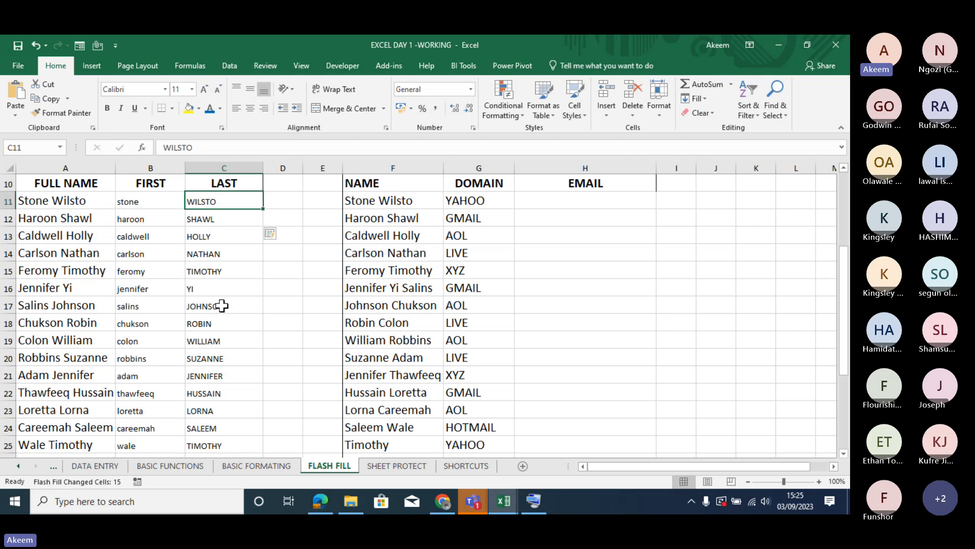
pyautogui.click(222, 307)
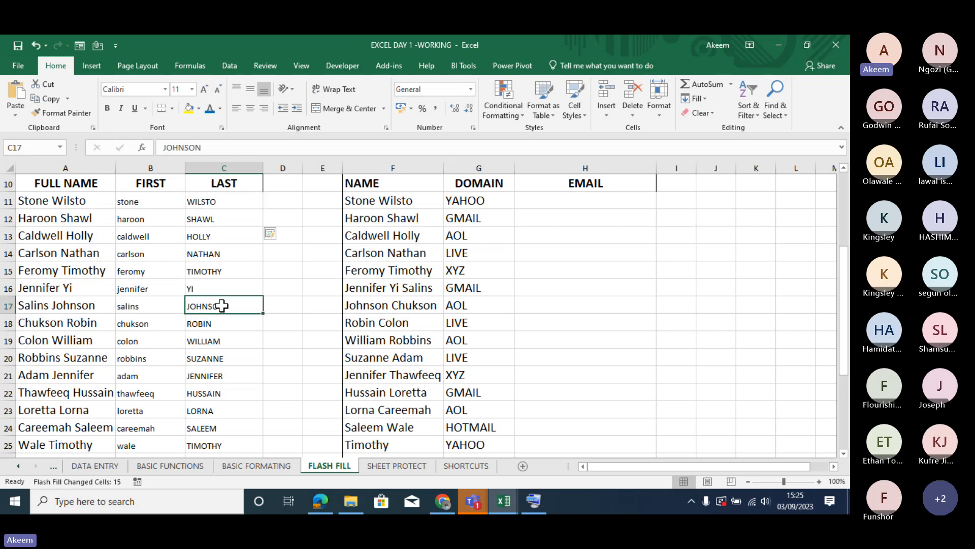
# - Enter a sample e-mail address in H11, joining the lowercase full name from F11, @, the domain from G11 and .com
pyautogui.click(558, 202)
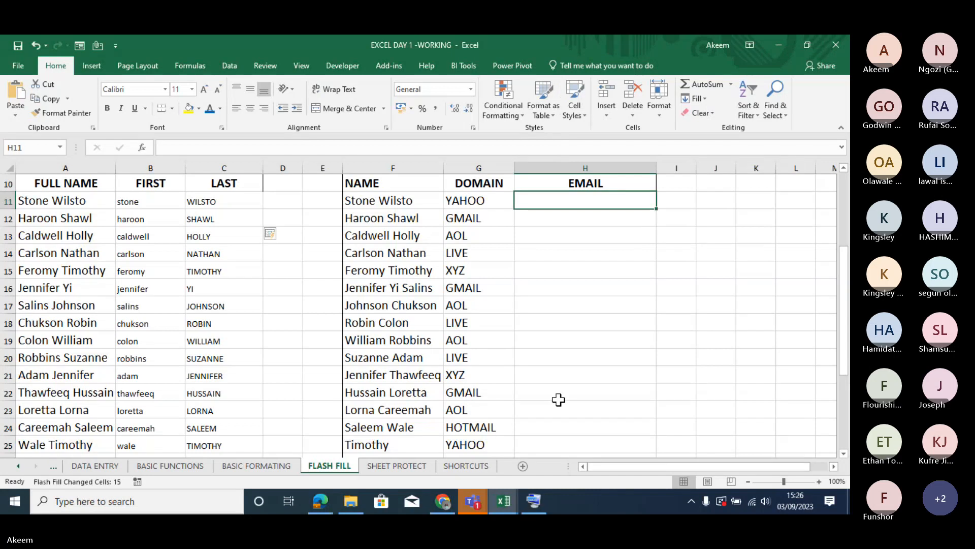
pyautogui.click(475, 504)
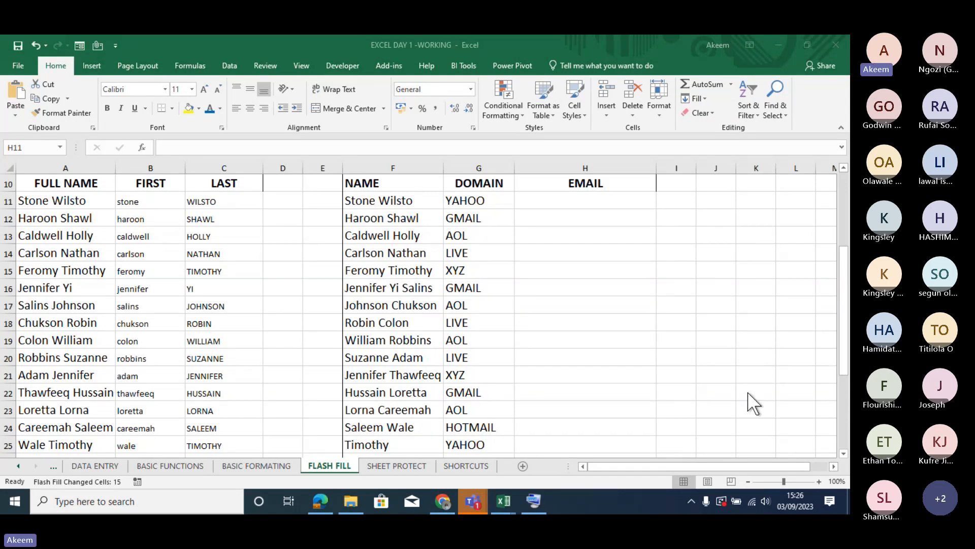
pyautogui.click(546, 263)
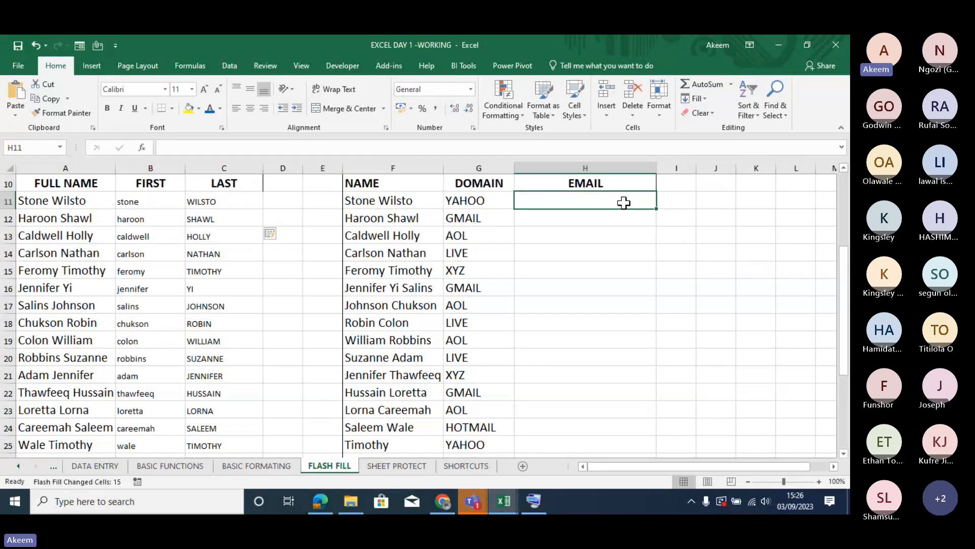
pyautogui.write('STONE')
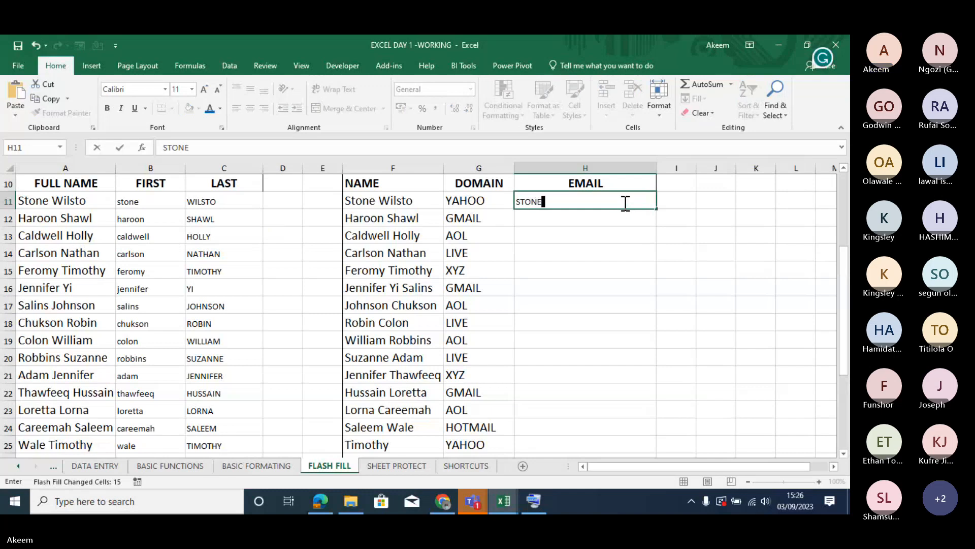
pyautogui.press('BackSpace')
pyautogui.press('BackSpace')
pyautogui.press('BackSpace')
pyautogui.press('BackSpace')
pyautogui.press('BackSpace')
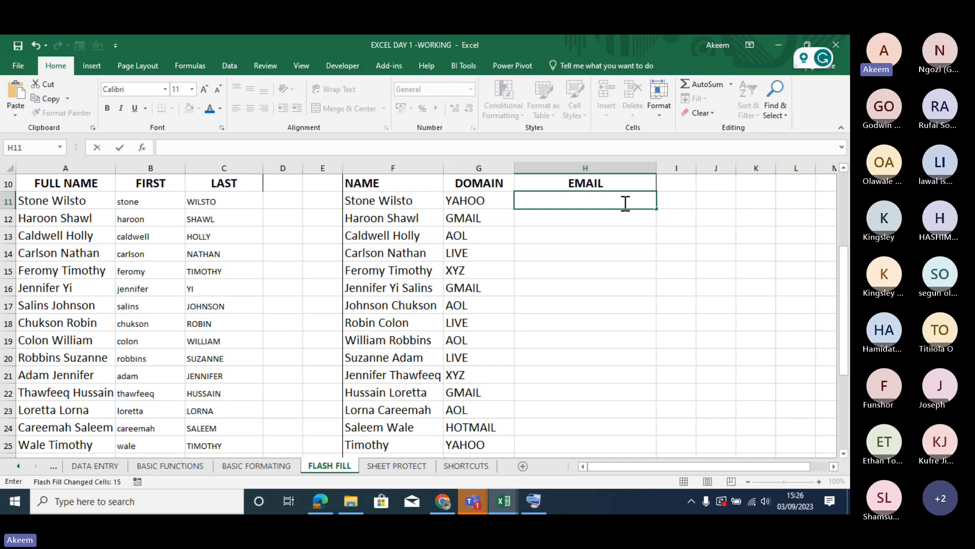
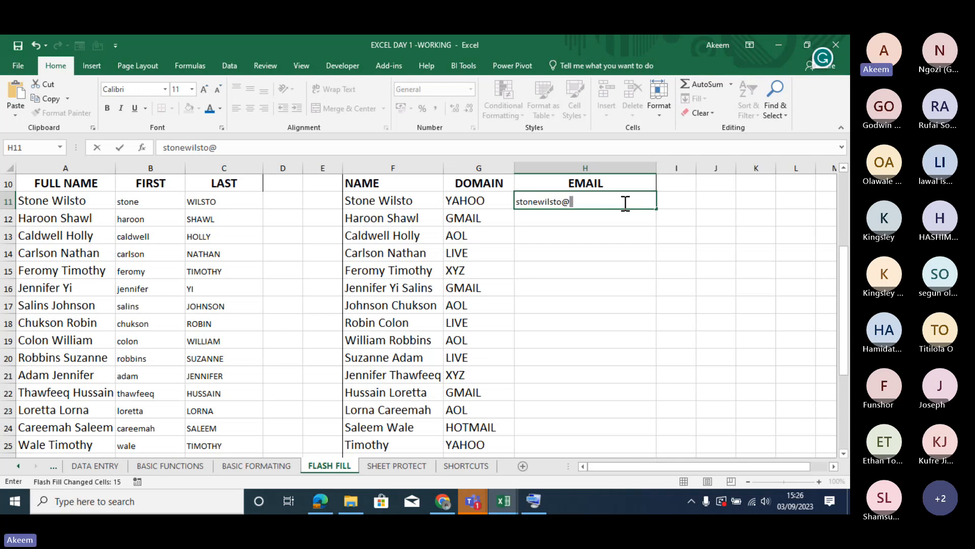
pyautogui.press('Return')
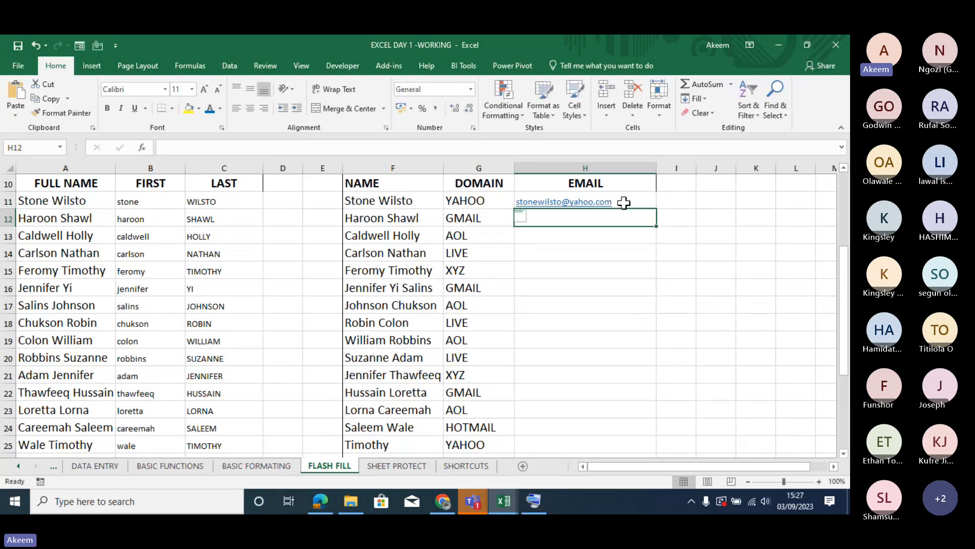
# - Try Flash Fill on the EMAIL column from the example in H11 and undo the fill
pyautogui.click(624, 202)
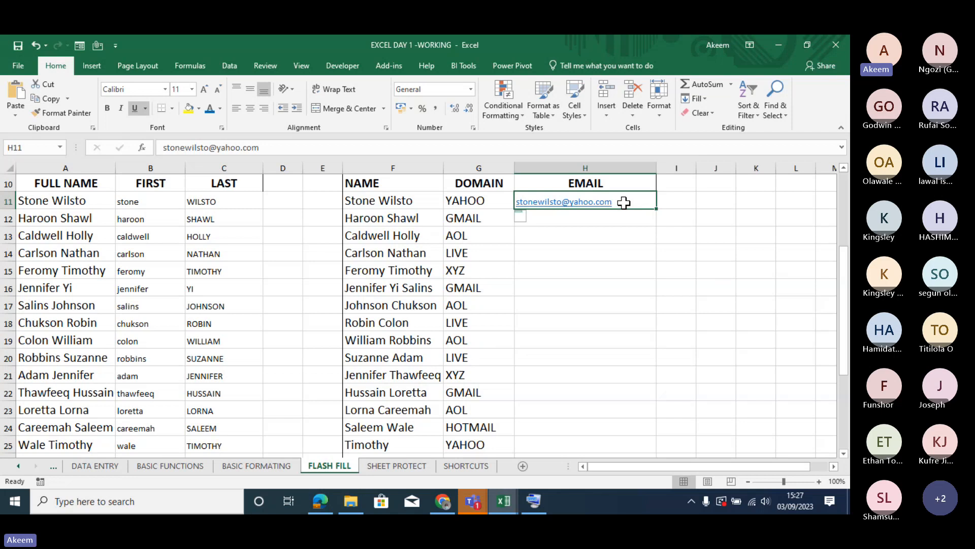
pyautogui.hotkey('ctrl', 'e')
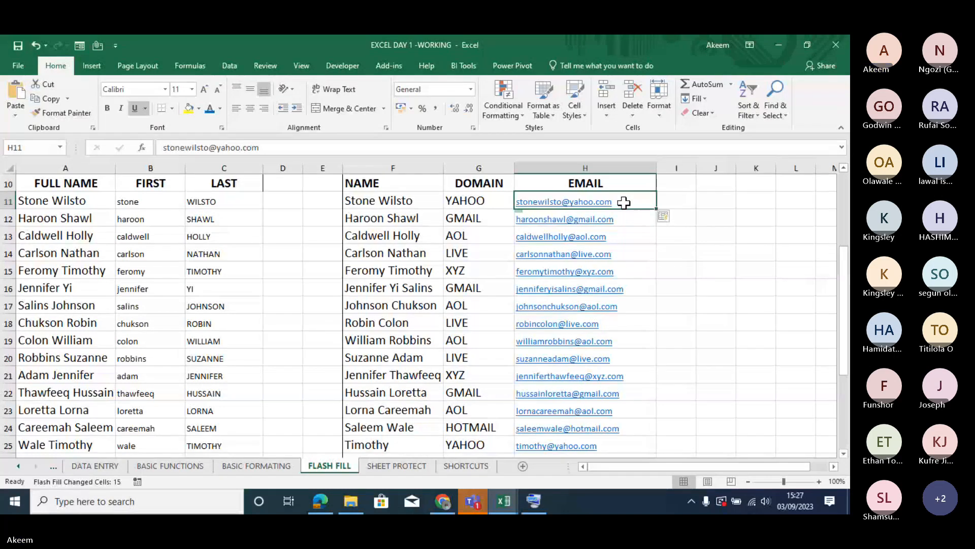
pyautogui.hotkey('ctrl', 'z')
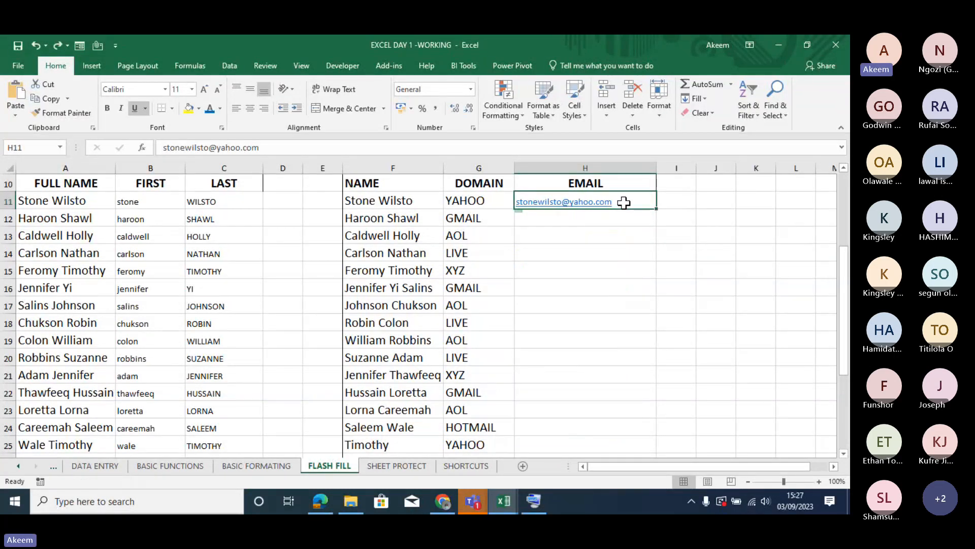
# - Flash Fill the rest of the EMAIL column from the example address in H11
pyautogui.click(681, 200)
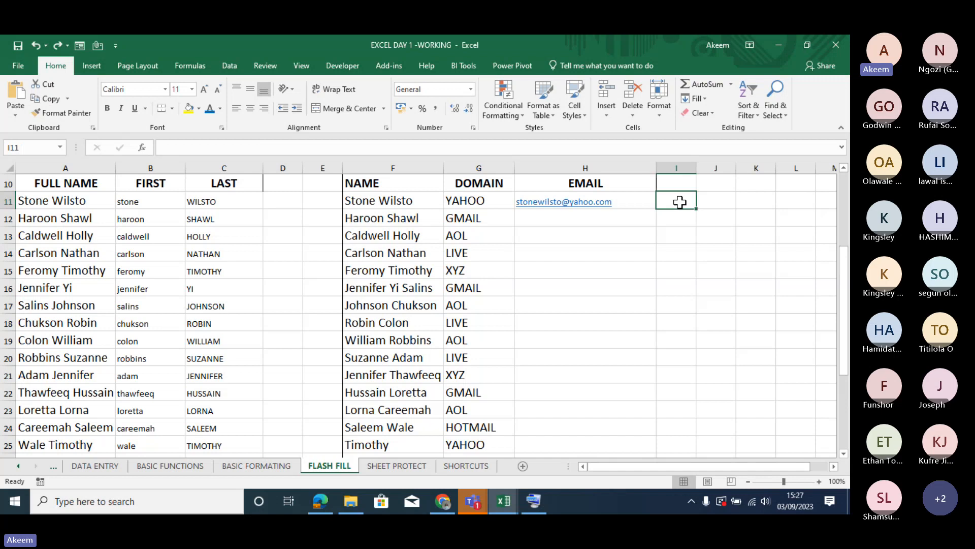
pyautogui.click(636, 201)
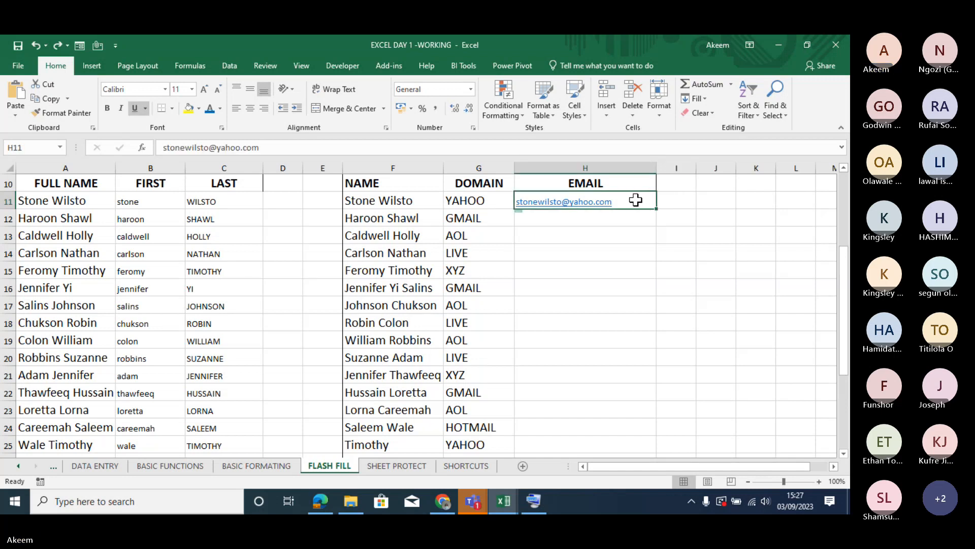
pyautogui.hotkey('ctrl', 'e')
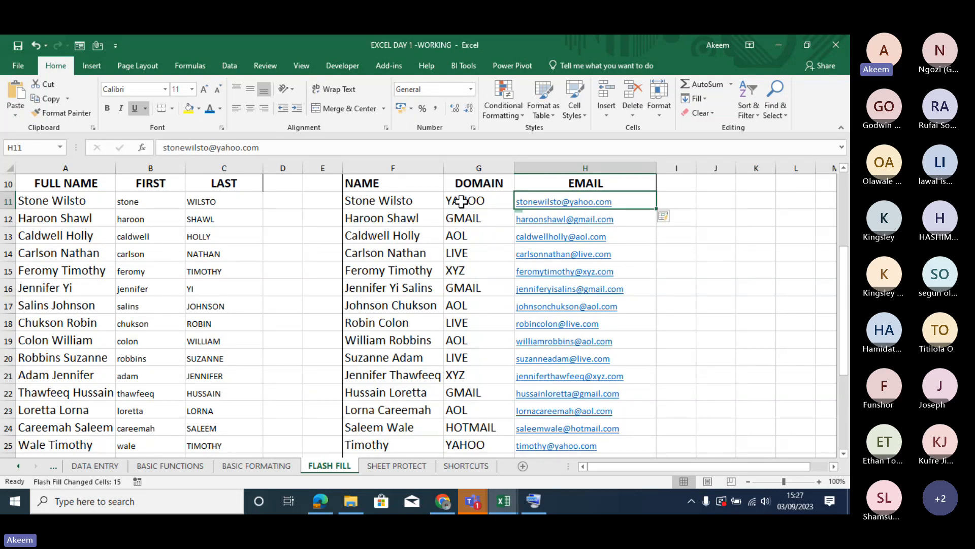
# - Undo the Flash Fill of the EMAIL column, then Flash Fill the column again from the example address in H11
pyautogui.click(373, 200)
pyautogui.moveTo(373, 200); pyautogui.dragTo(485, 218)
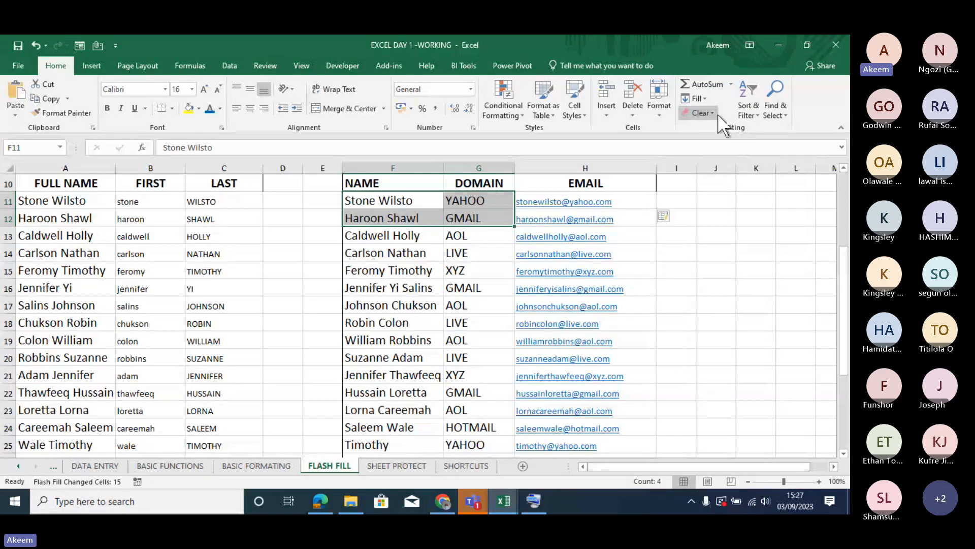
pyautogui.click(699, 276)
pyautogui.hotkey('ctrl', 'z')
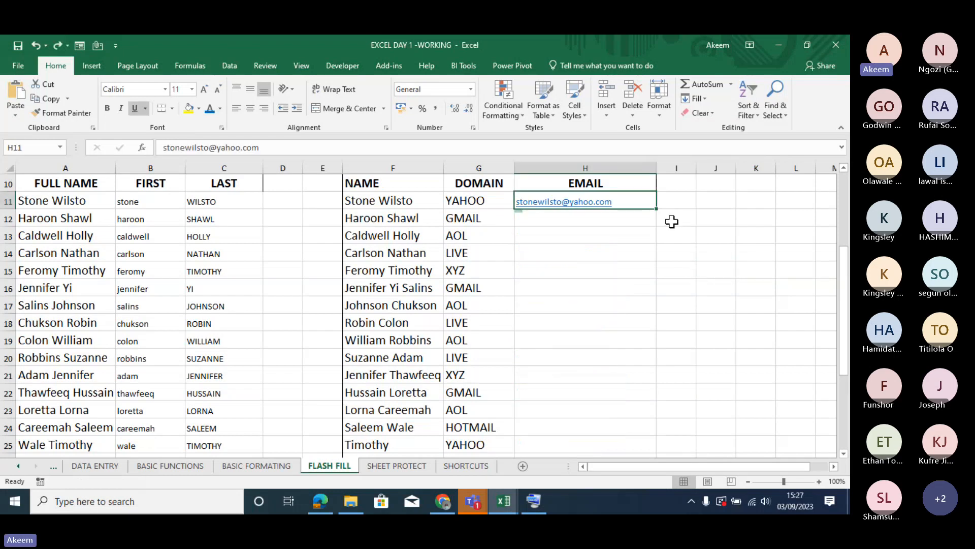
pyautogui.click(706, 97)
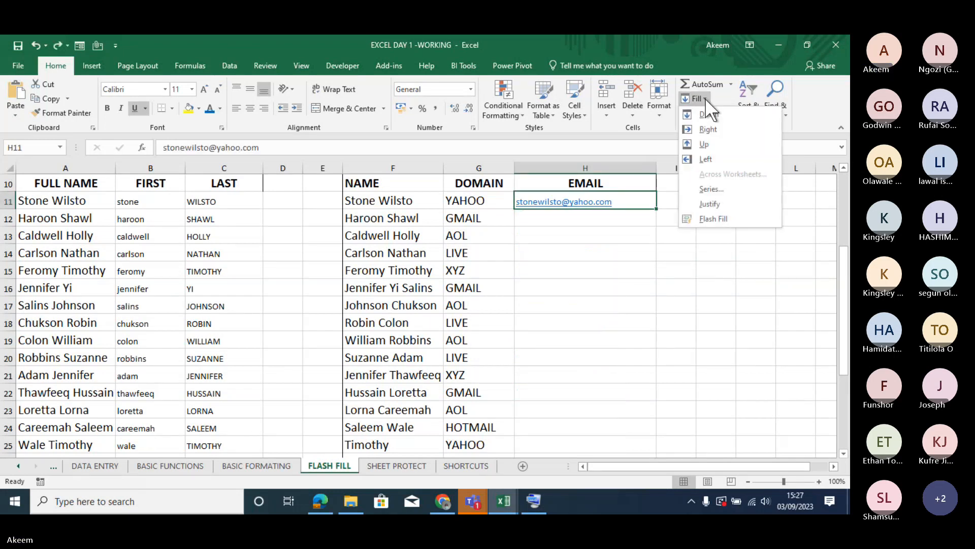
pyautogui.click(725, 219)
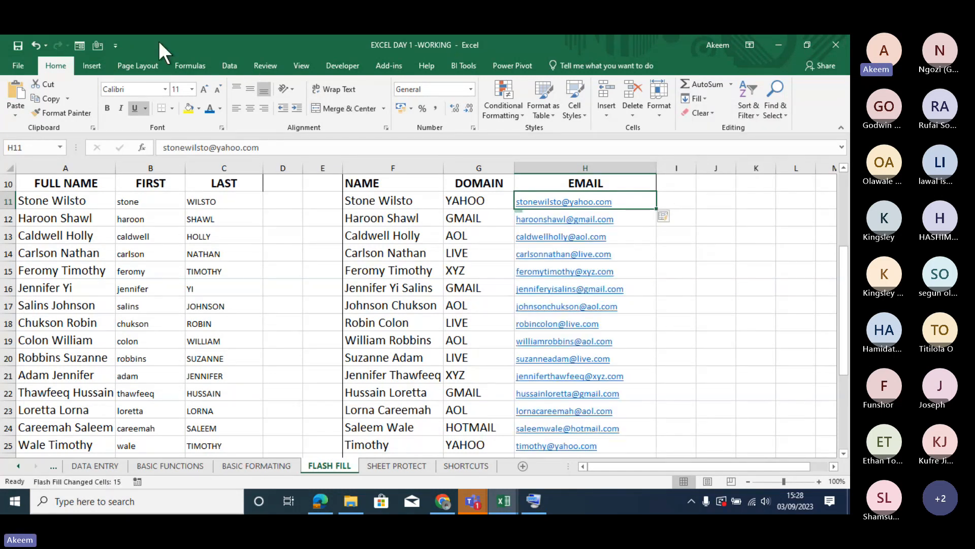
pyautogui.click(191, 66)
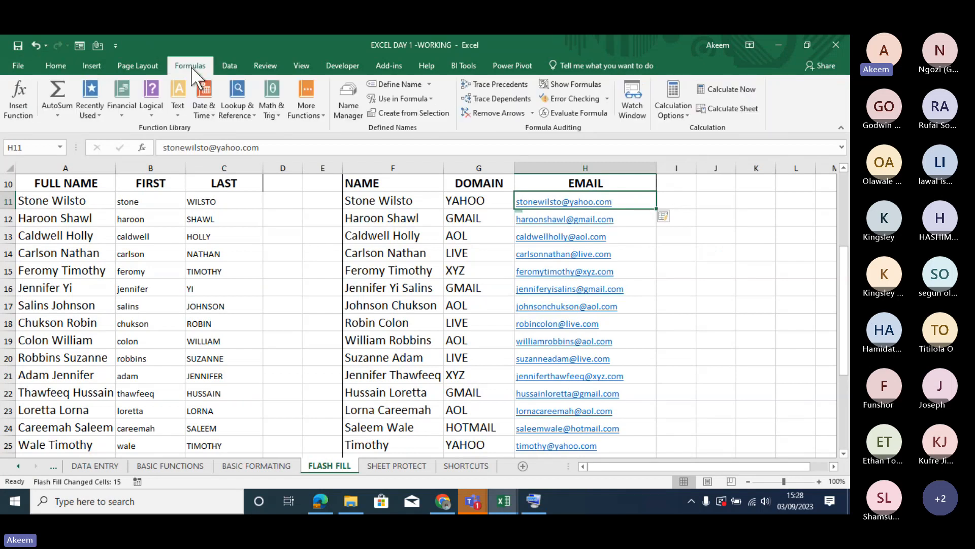
pyautogui.click(222, 63)
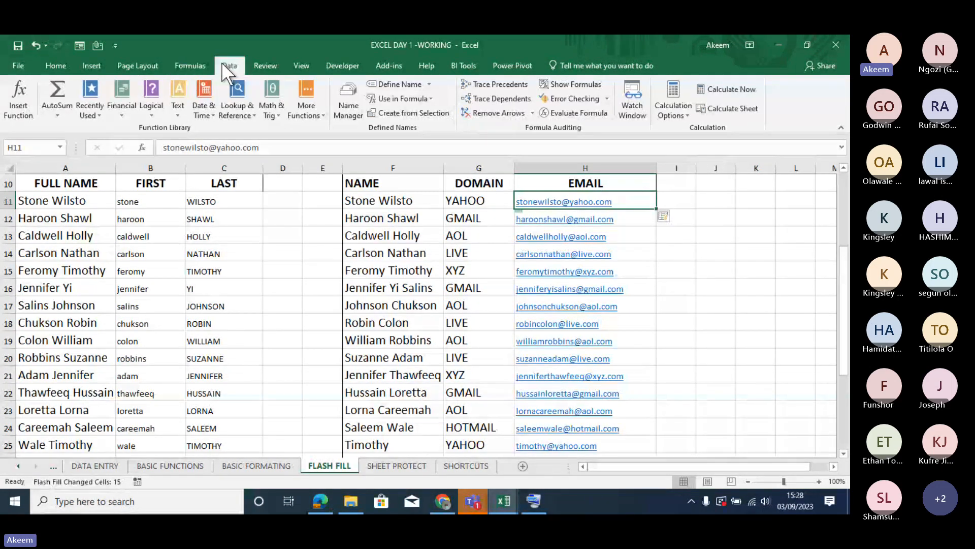
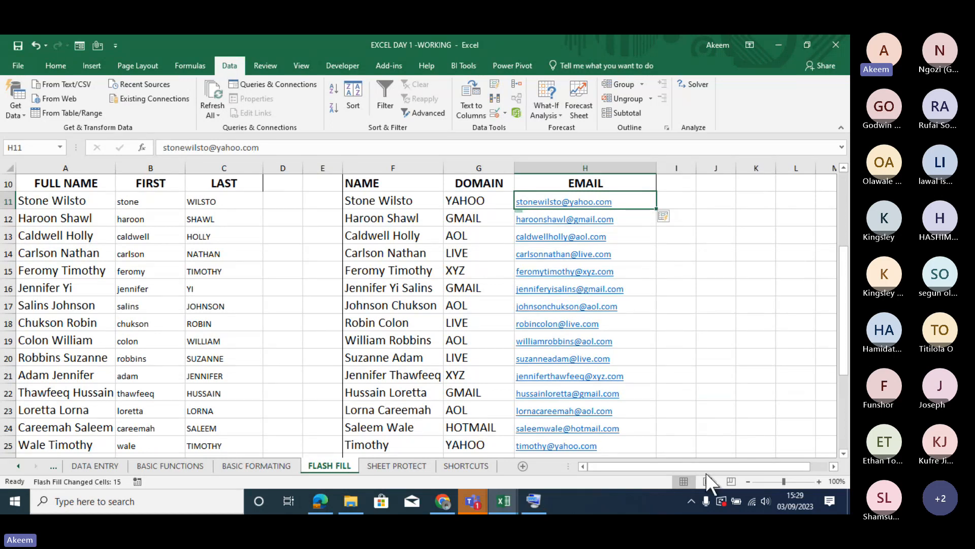
pyautogui.moveTo(843, 267); pyautogui.dragTo(846, 201)
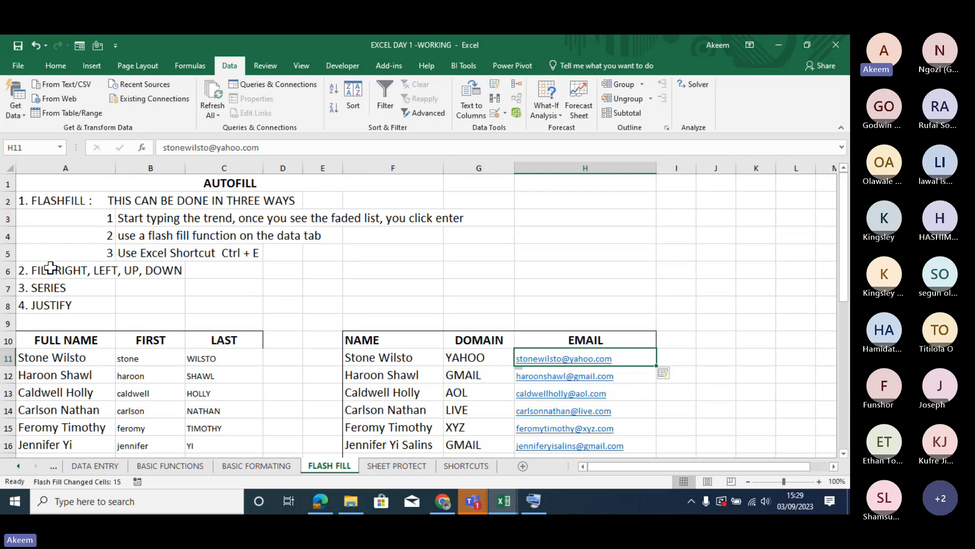
pyautogui.moveTo(51, 268); pyautogui.dragTo(51, 306)
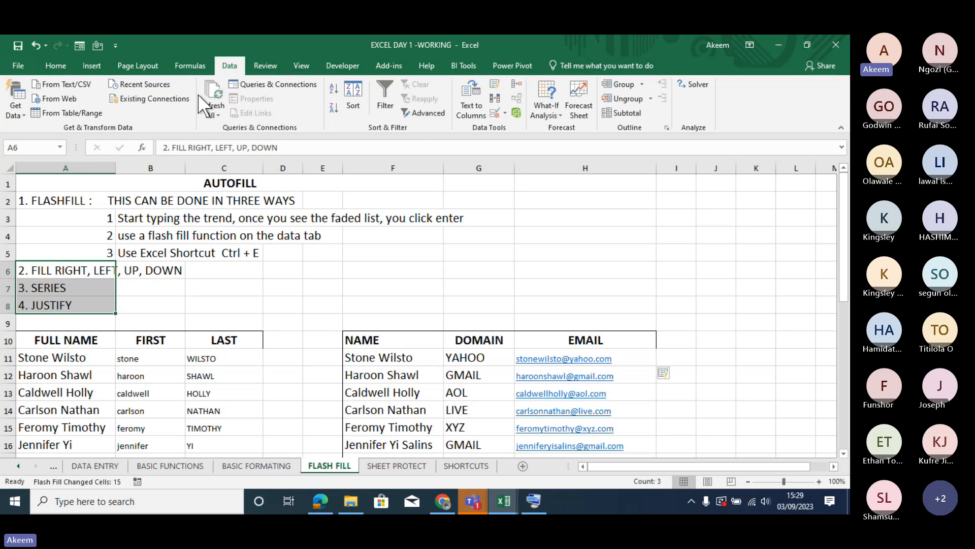
pyautogui.click(62, 66)
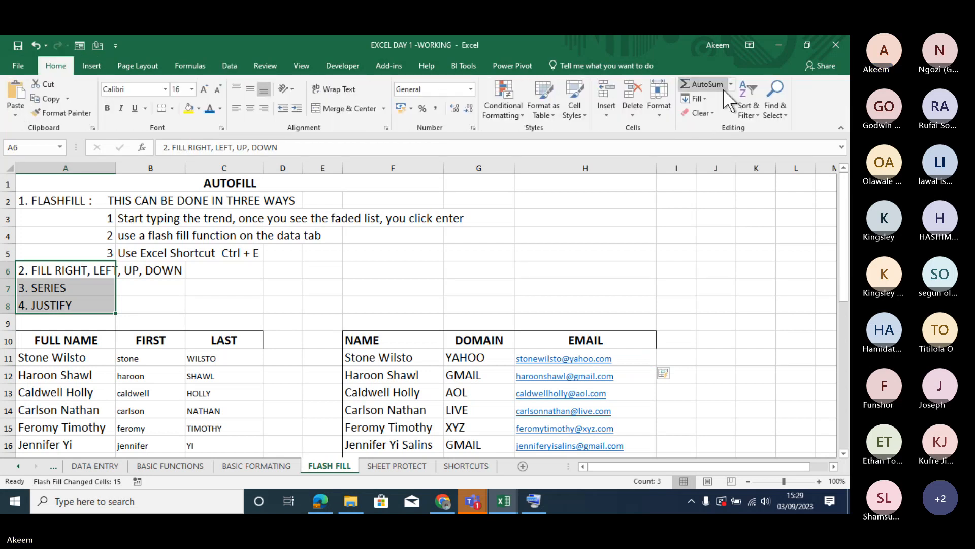
pyautogui.click(708, 100)
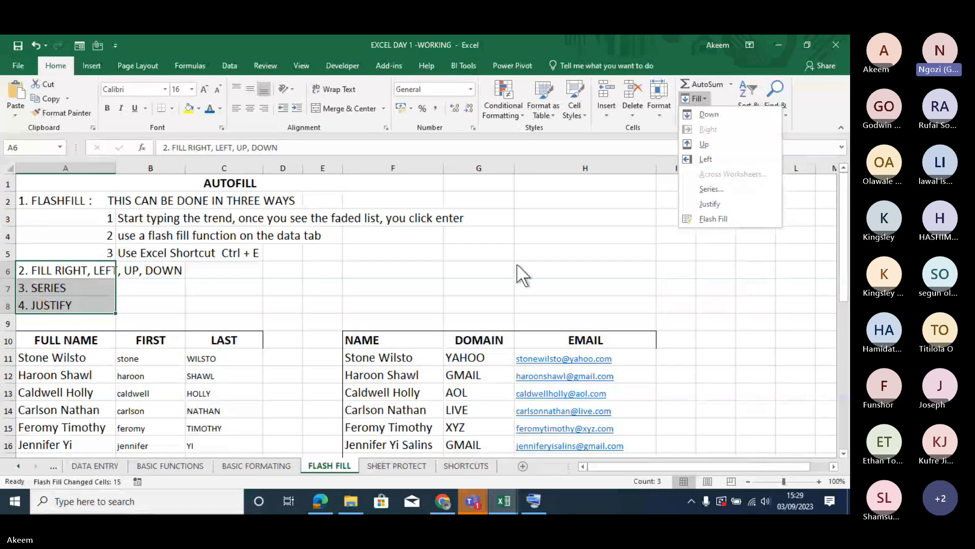
pyautogui.click(661, 275)
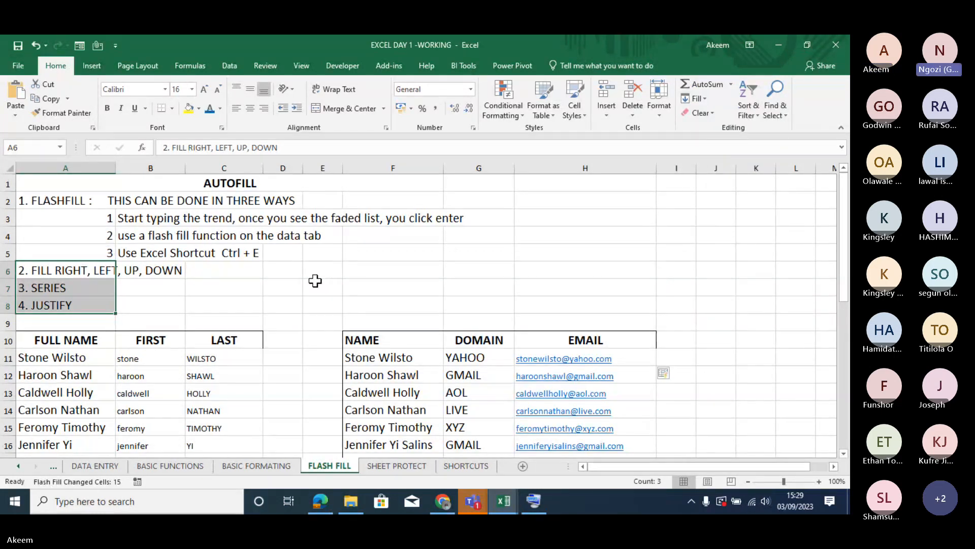
pyautogui.moveTo(69, 269); pyautogui.dragTo(73, 303)
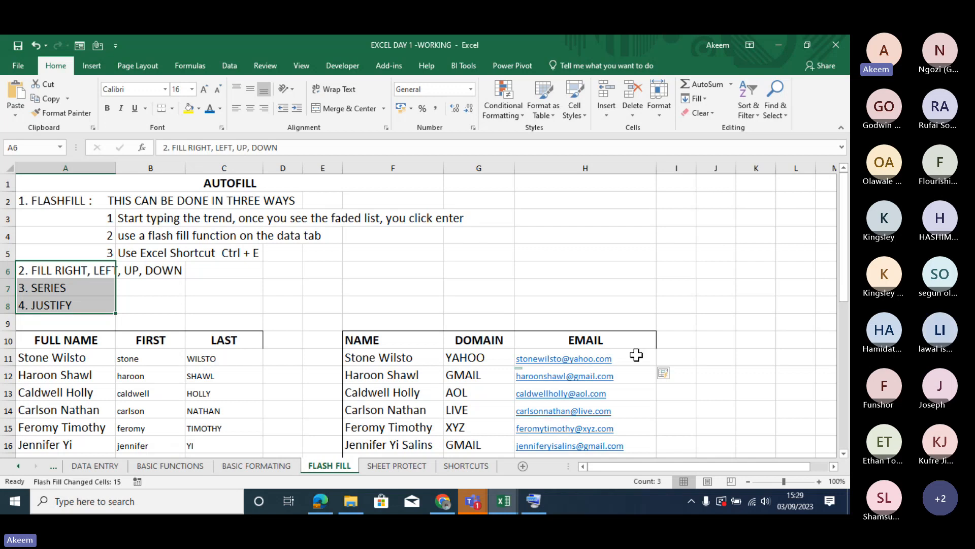
# - Try to Flash Fill the EMAIL column from its first entry in cell H11
pyautogui.click(636, 355)
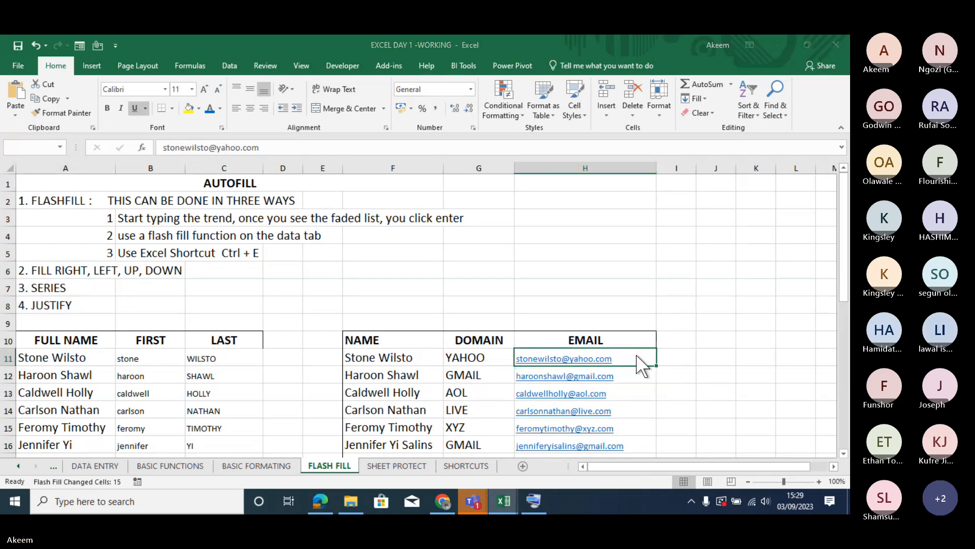
pyautogui.hotkey('ctrl', 'e')
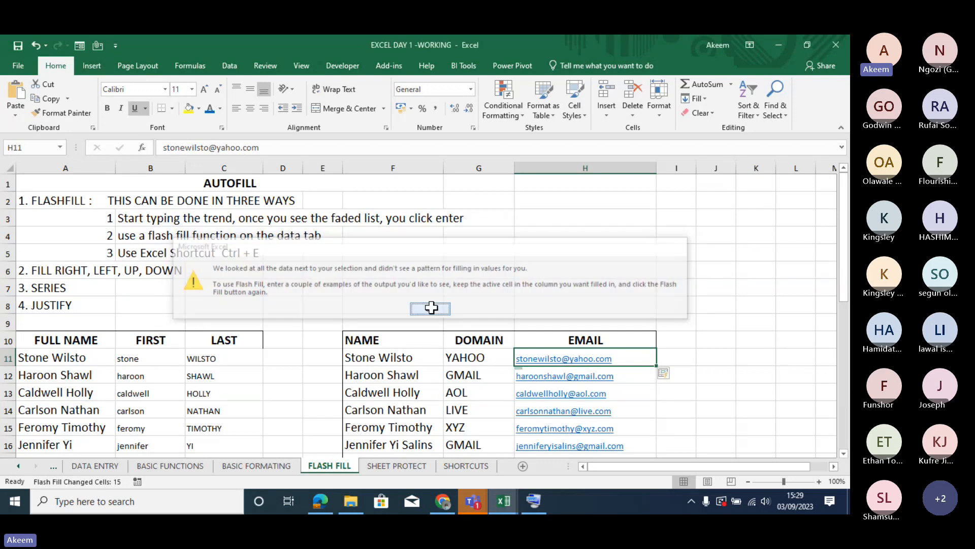
pyautogui.click(430, 309)
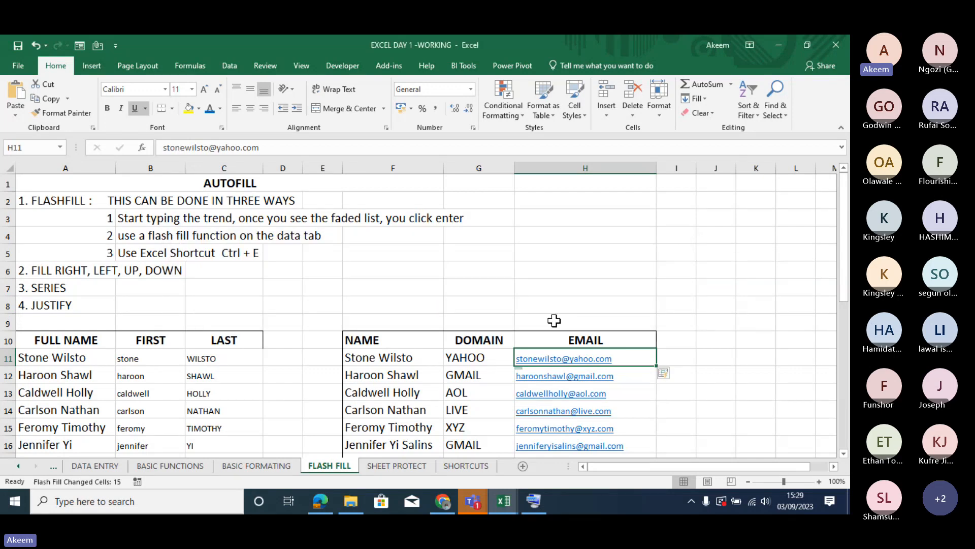
pyautogui.click(610, 304)
# - Make the shortcut note in cell B5 bold and enlarge the font of its "Ctrl + E" text
pyautogui.click(163, 250)
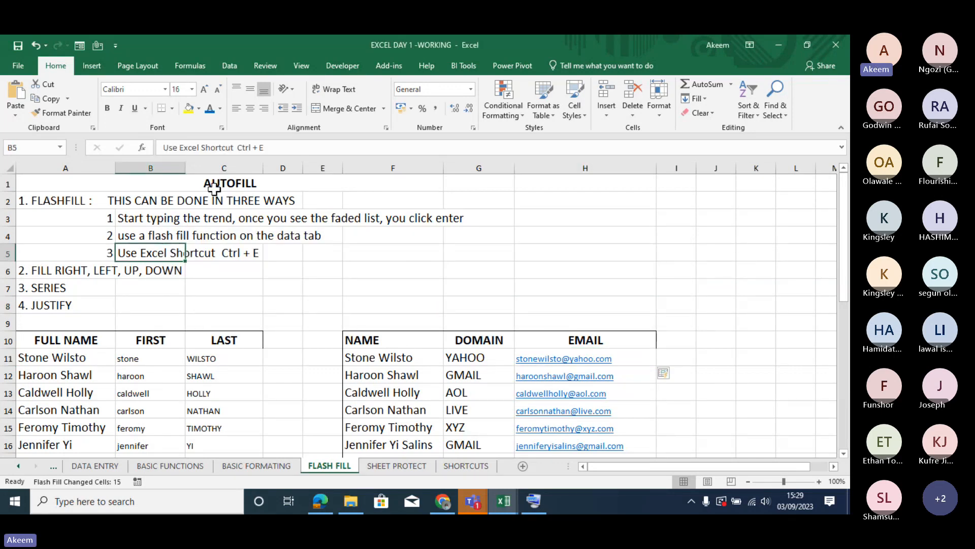
pyautogui.moveTo(263, 147); pyautogui.dragTo(145, 148)
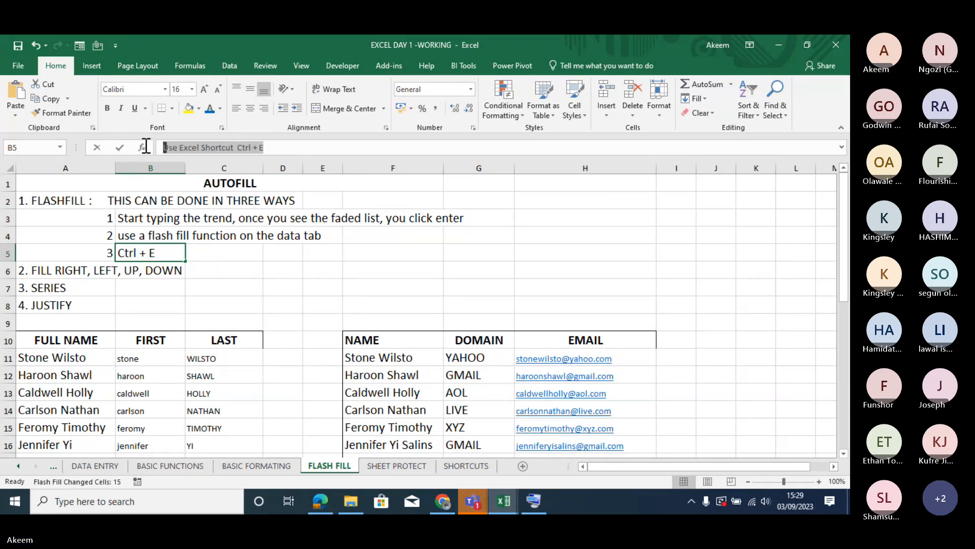
pyautogui.click(371, 150)
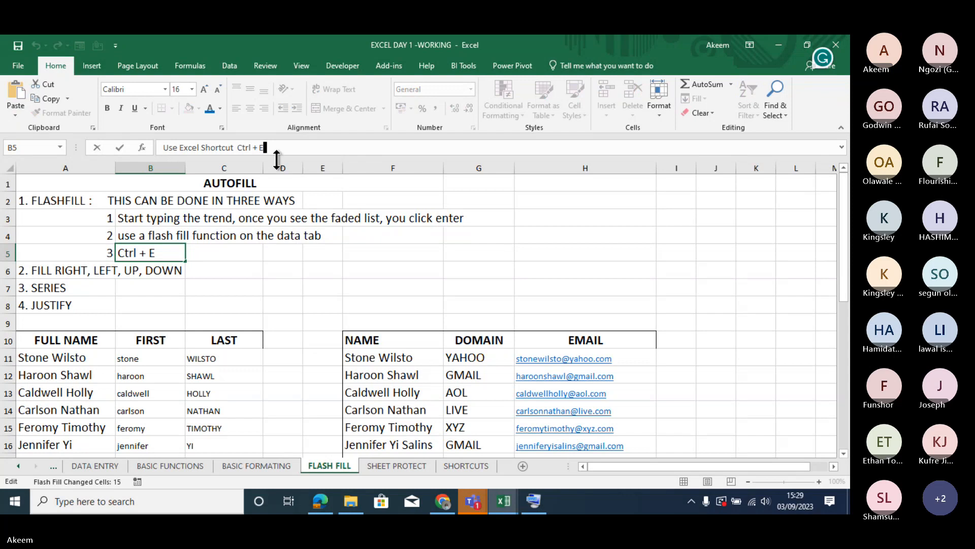
pyautogui.click(287, 304)
pyautogui.click(170, 255)
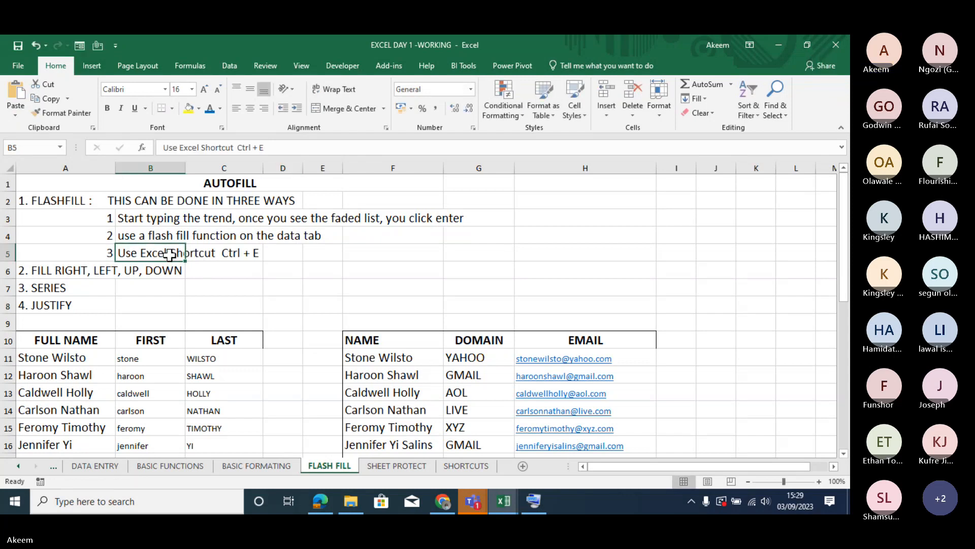
pyautogui.hotkey('ctrl', 'b')
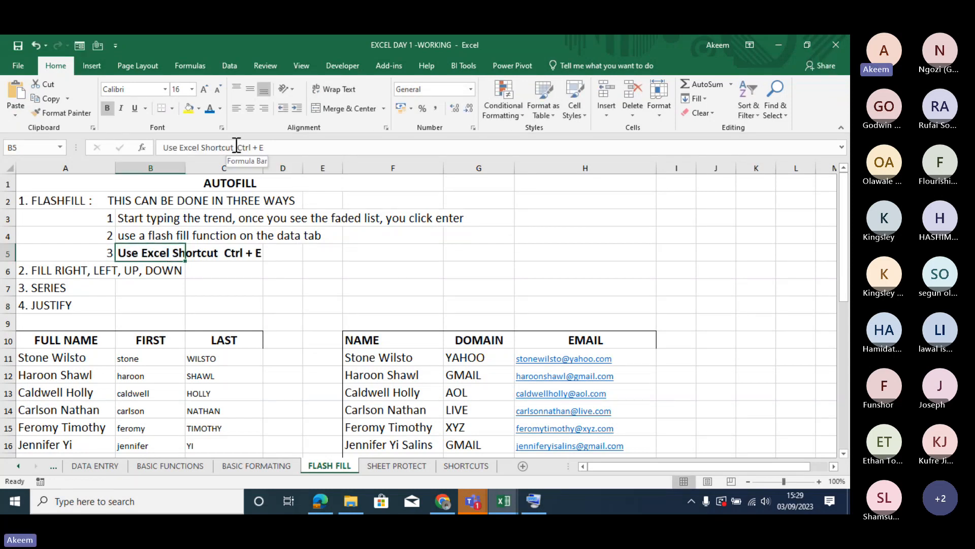
pyautogui.moveTo(238, 146); pyautogui.dragTo(272, 145)
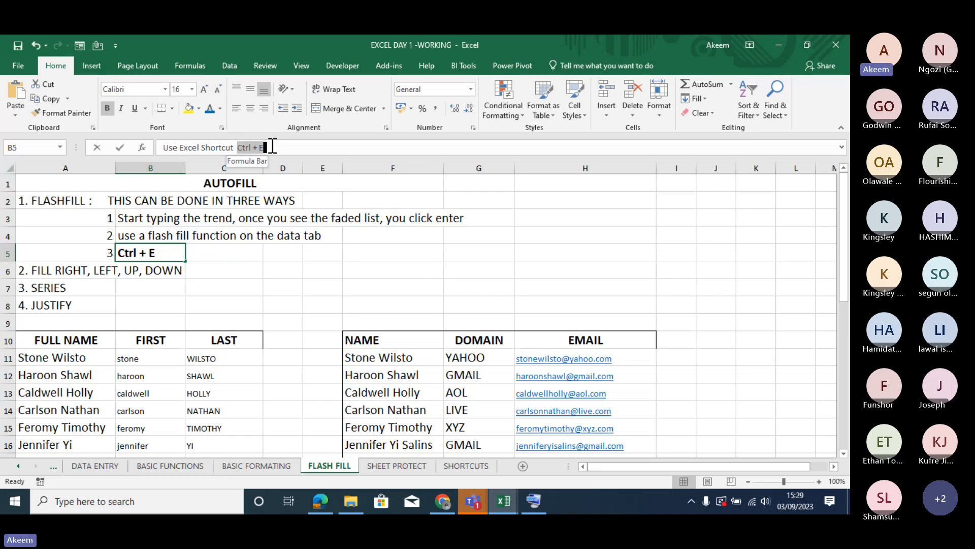
pyautogui.click(206, 84)
pyautogui.click(292, 270)
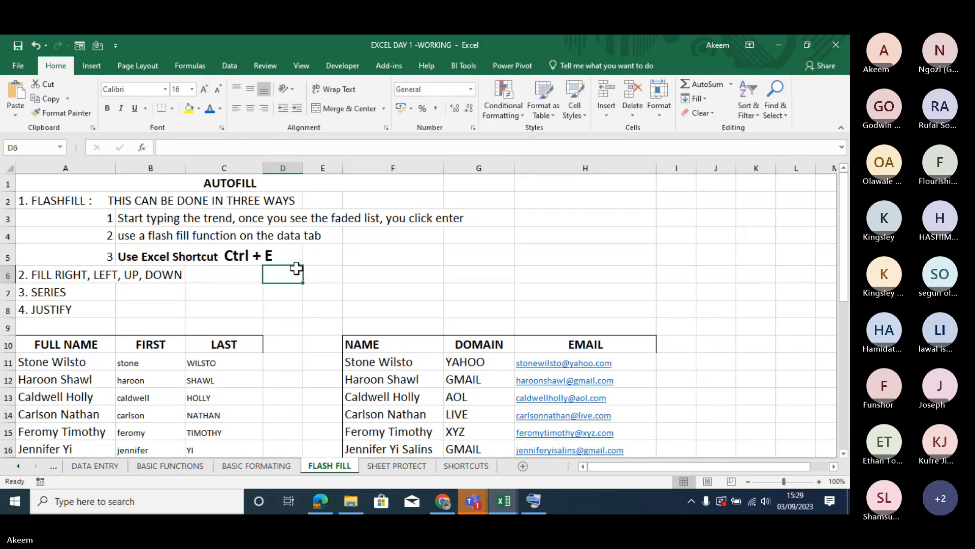
pyautogui.click(253, 259)
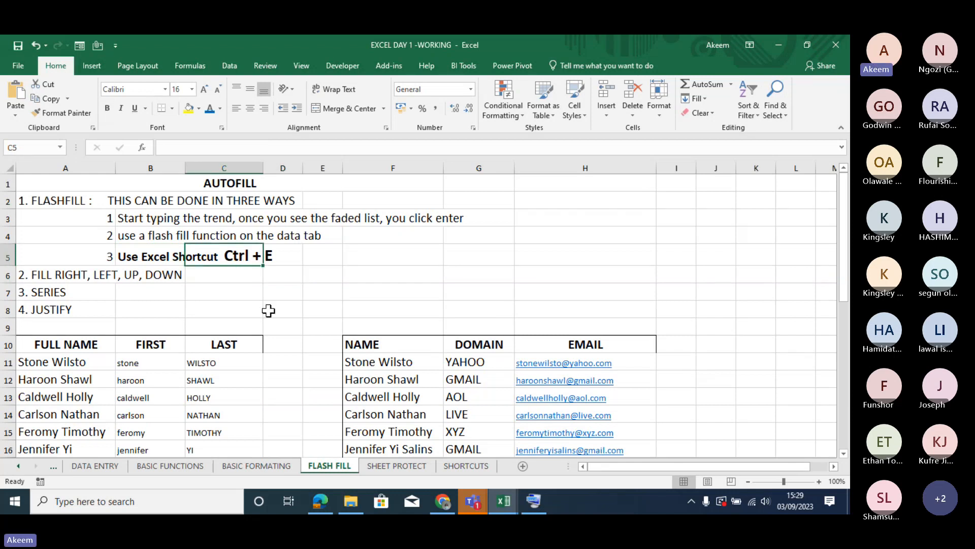
pyautogui.click(638, 356)
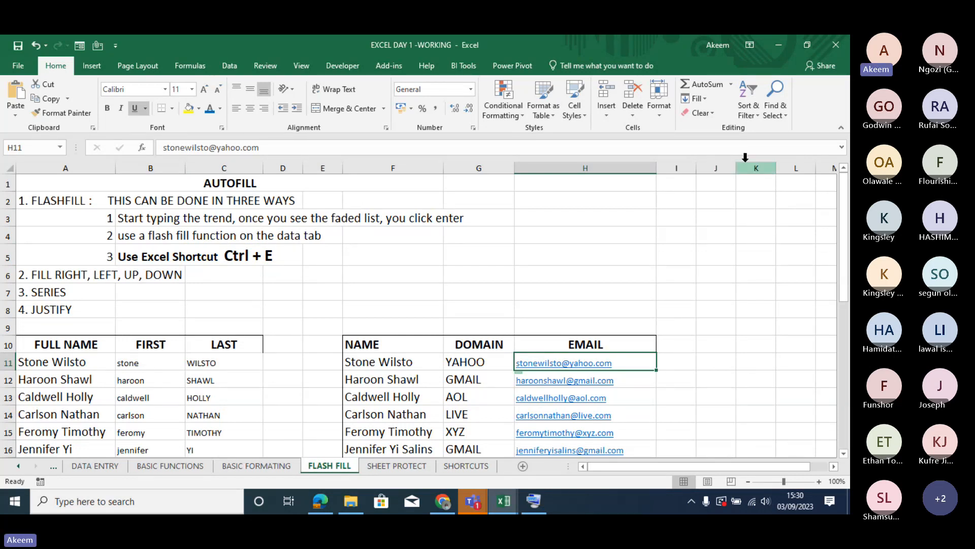
pyautogui.click(706, 98)
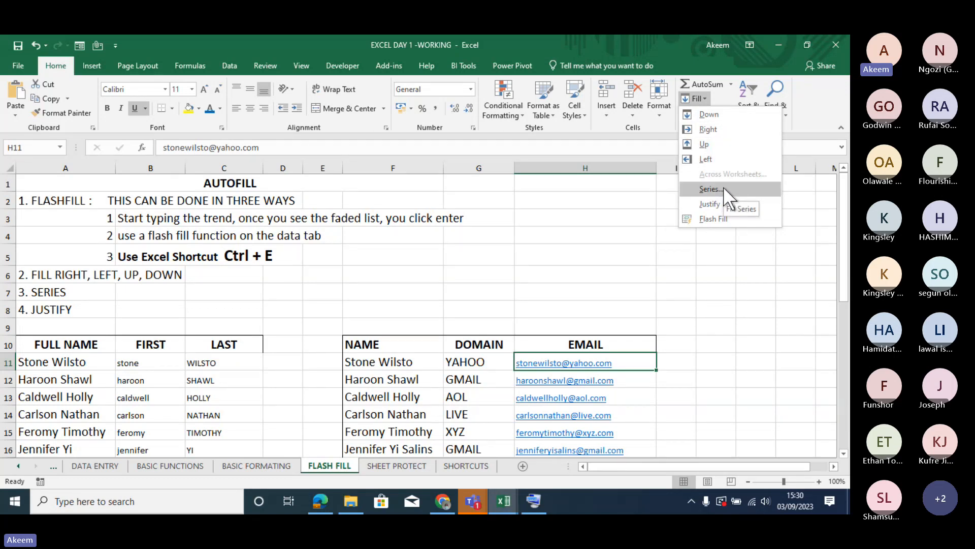
pyautogui.click(755, 269)
# - Enter the values 2, 4 and 6 in cells J6, J7 and J8
pyautogui.click(719, 277)
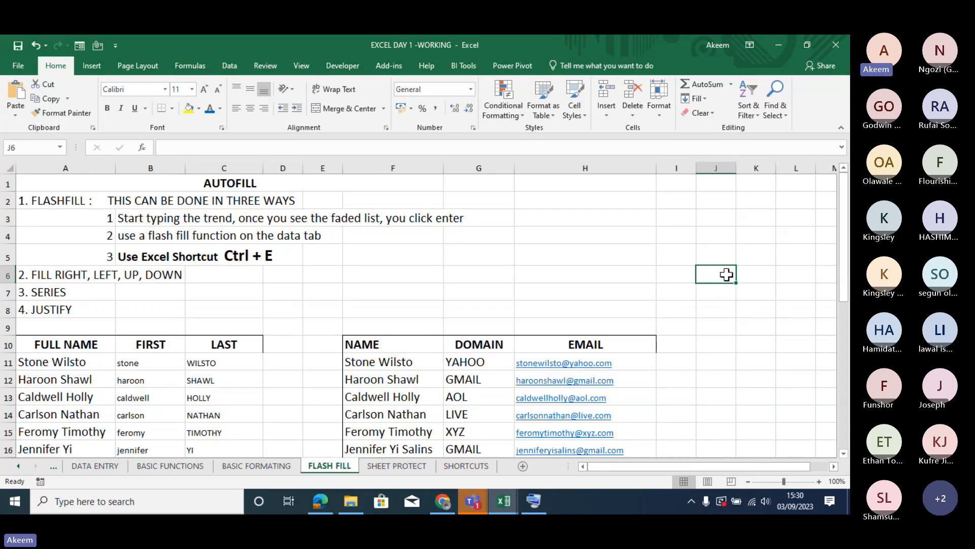
pyautogui.press('Return')
pyautogui.write('4')
pyautogui.press('Return')
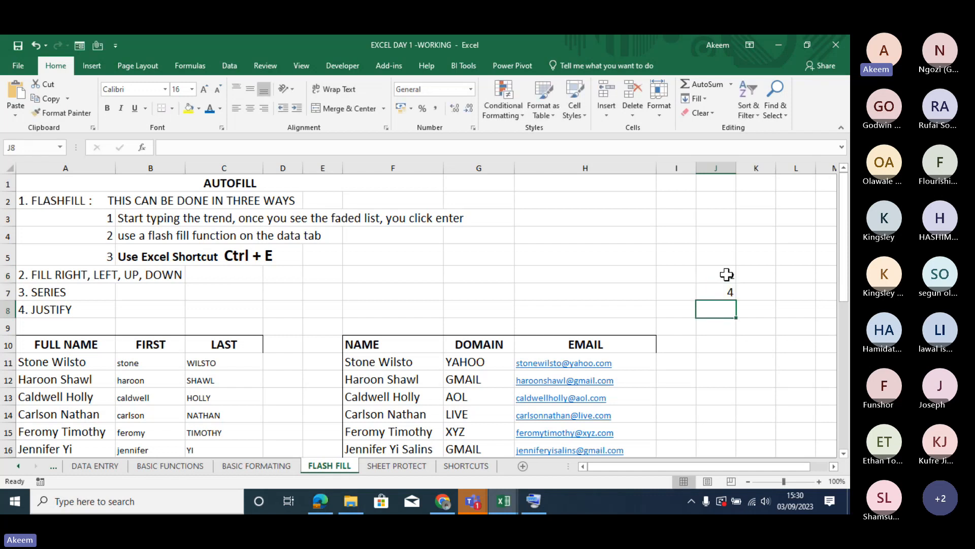
pyautogui.write('6')
pyautogui.press('Return')
# - Fill J6:J13 with a linear series in columns using a step value of 2
pyautogui.moveTo(725, 276); pyautogui.dragTo(725, 368)
pyautogui.moveTo(721, 386); pyautogui.dragTo(723, 394)
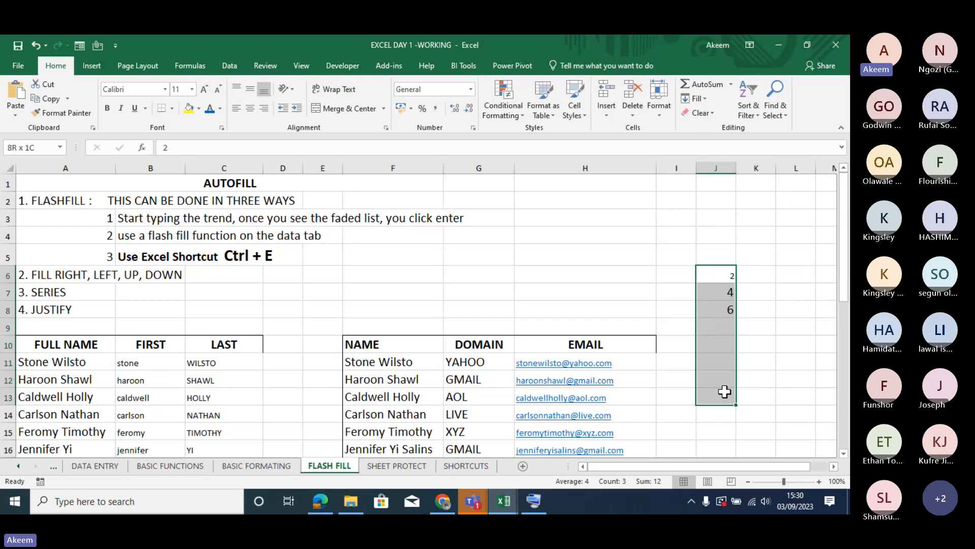
pyautogui.click(709, 99)
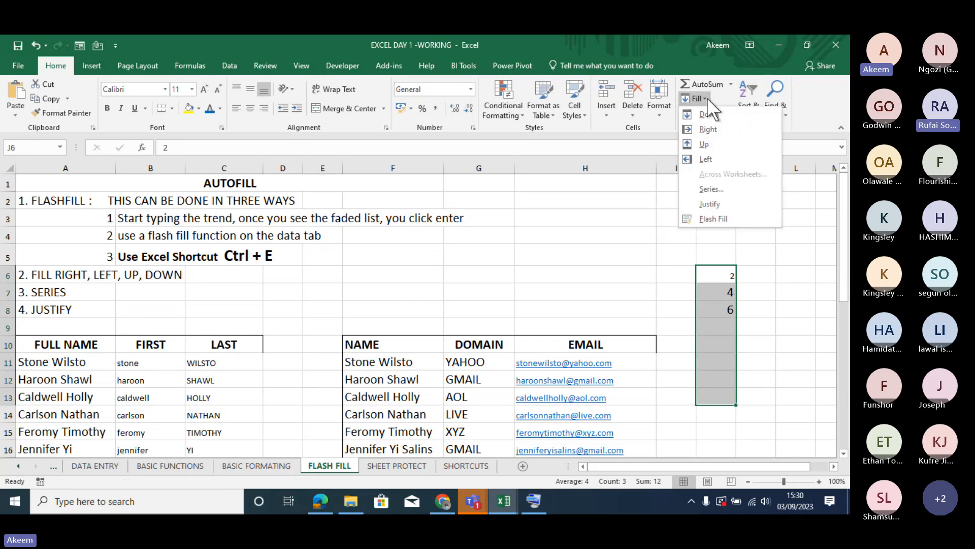
pyautogui.click(722, 192)
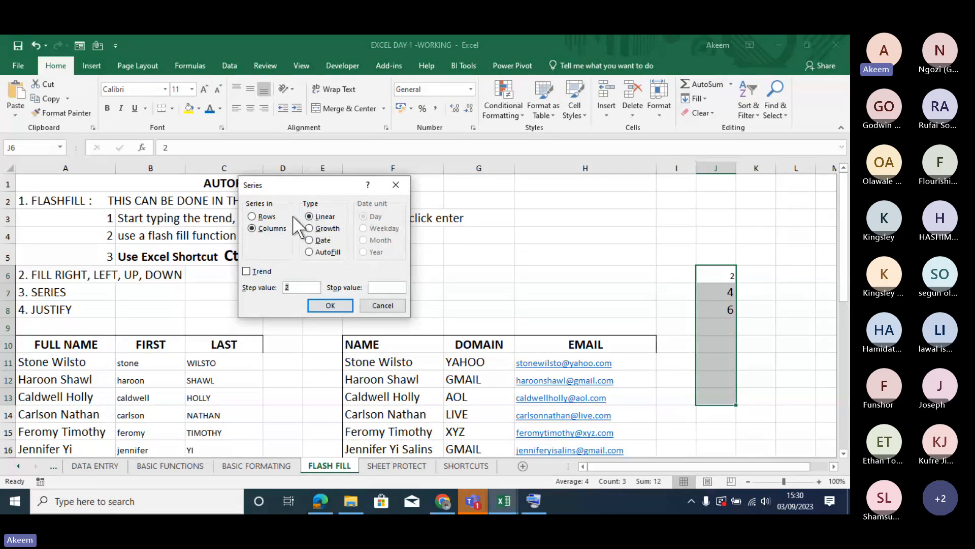
pyautogui.click(331, 307)
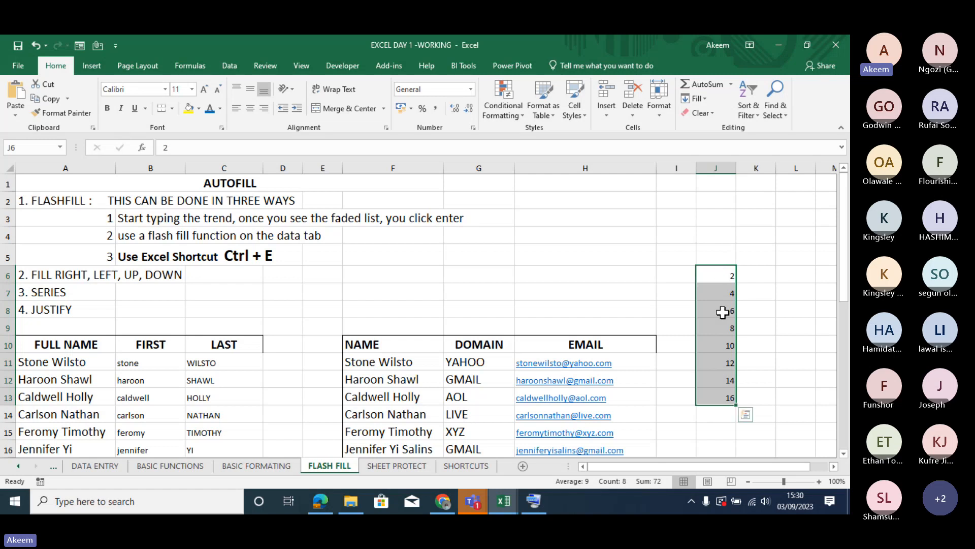
pyautogui.click(745, 415)
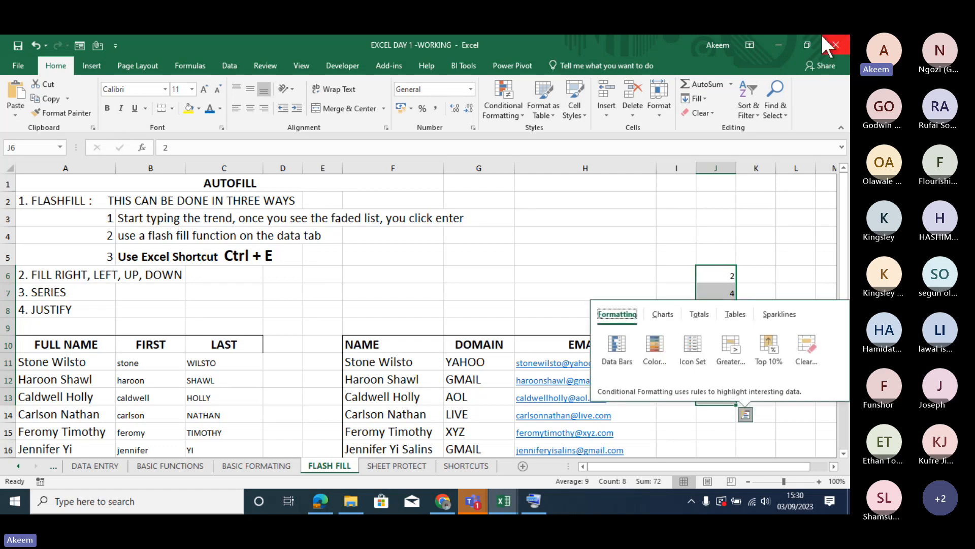
pyautogui.click(704, 99)
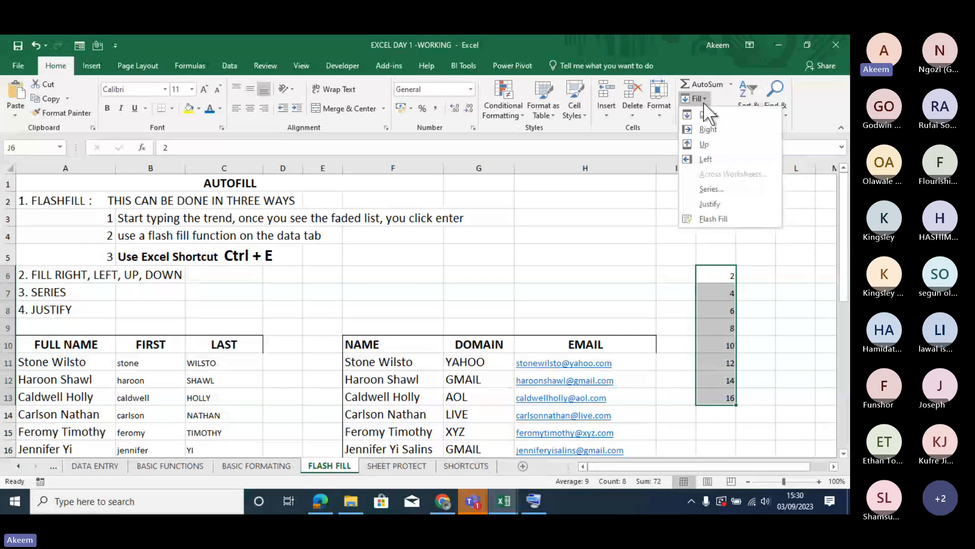
pyautogui.click(717, 189)
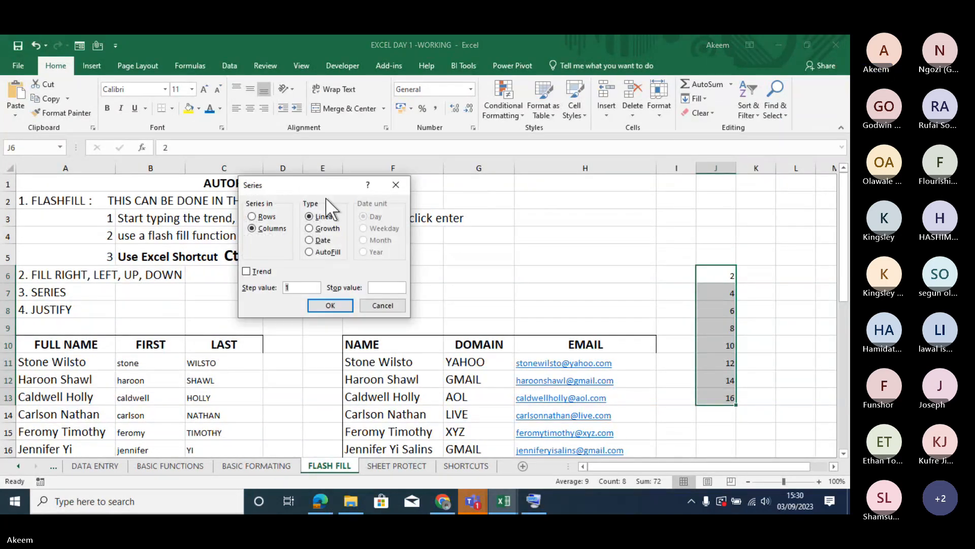
pyautogui.click(318, 230)
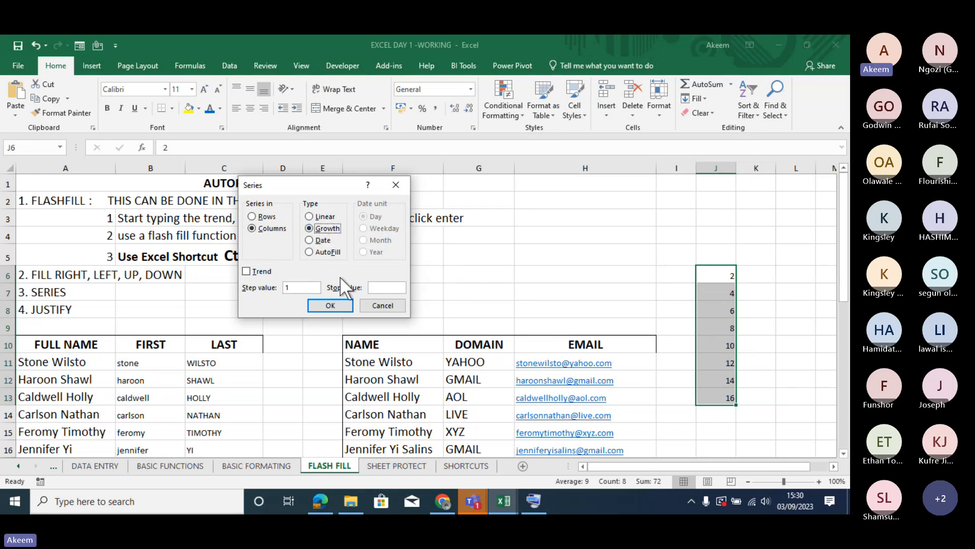
pyautogui.click(370, 308)
# - Change the value in J8 to 8 and clear the contents of J9:J13
pyautogui.click(724, 272)
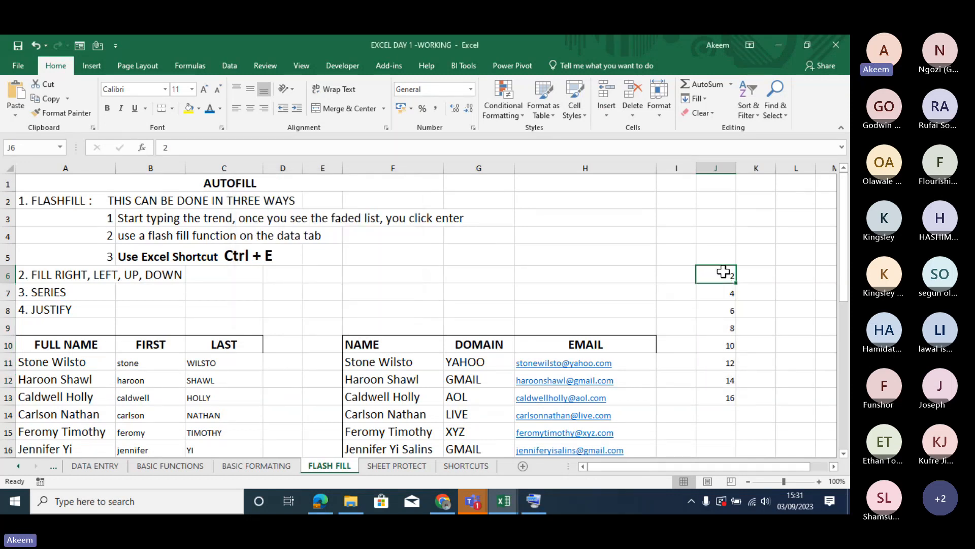
pyautogui.press('Down')
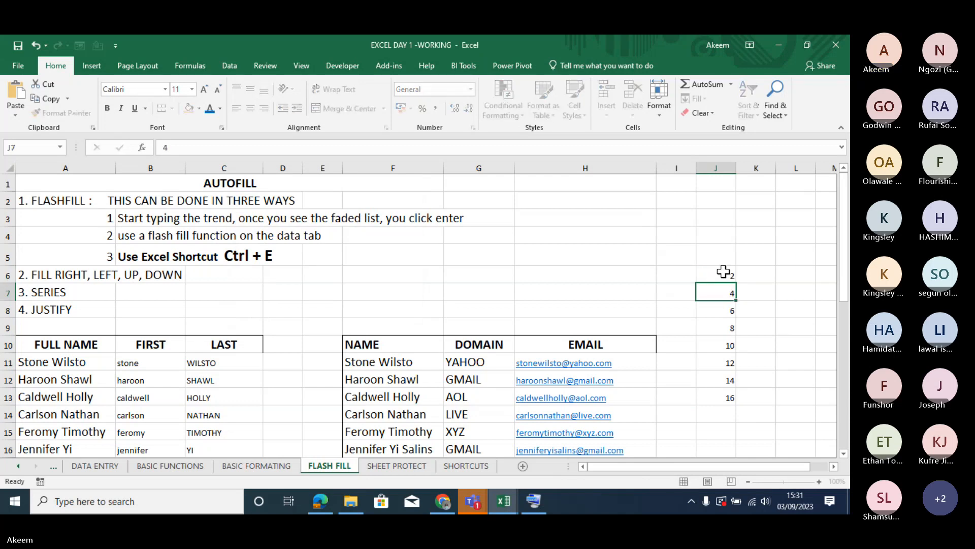
pyautogui.press('Down')
pyautogui.write('8')
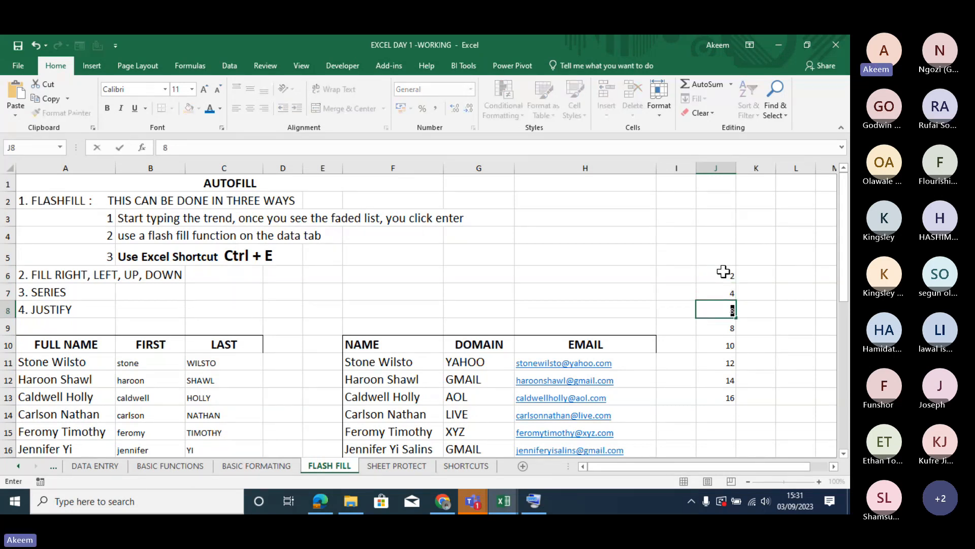
pyautogui.press('Return')
pyautogui.moveTo(729, 328); pyautogui.dragTo(723, 399)
pyautogui.press('Delete')
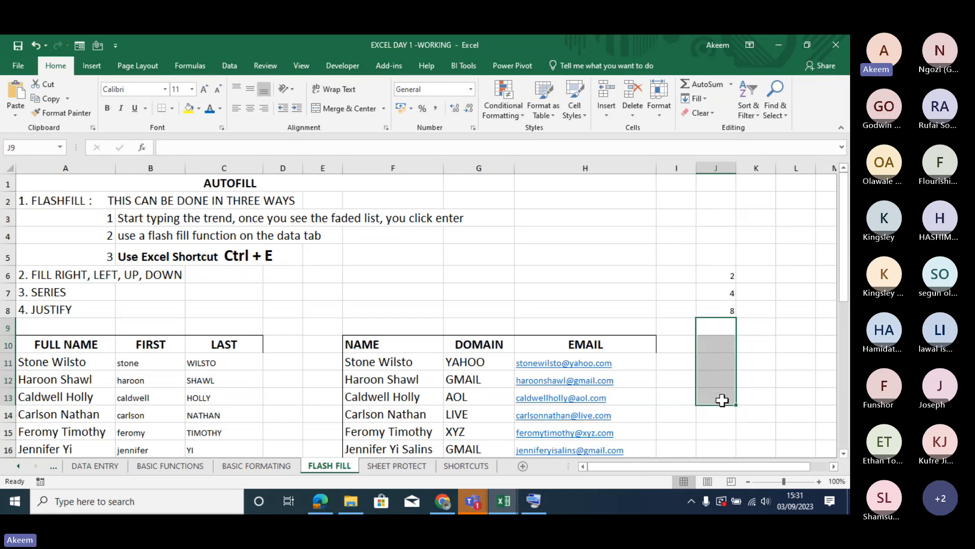
# - Fill J6:J14 with a growth series in columns with Trend enabled
pyautogui.click(724, 294)
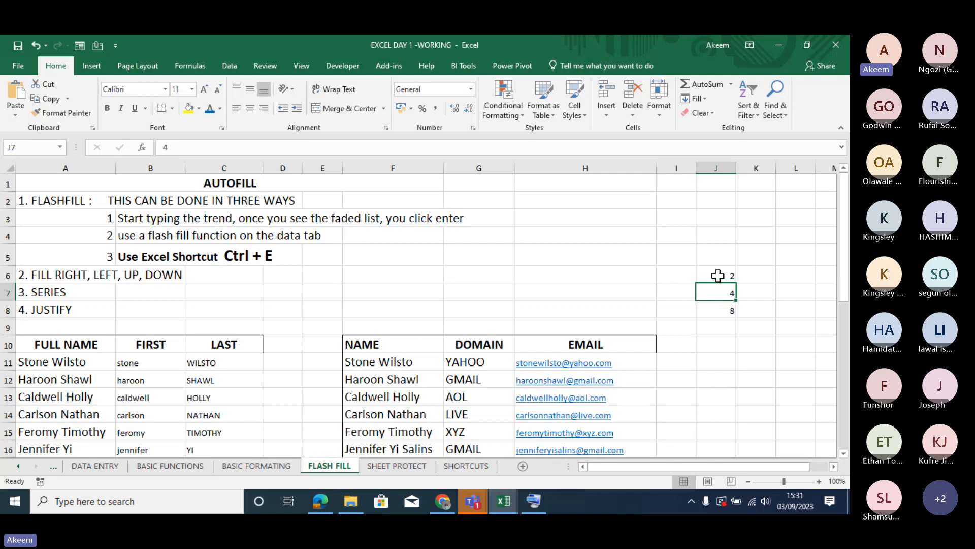
pyautogui.moveTo(718, 276); pyautogui.dragTo(716, 413)
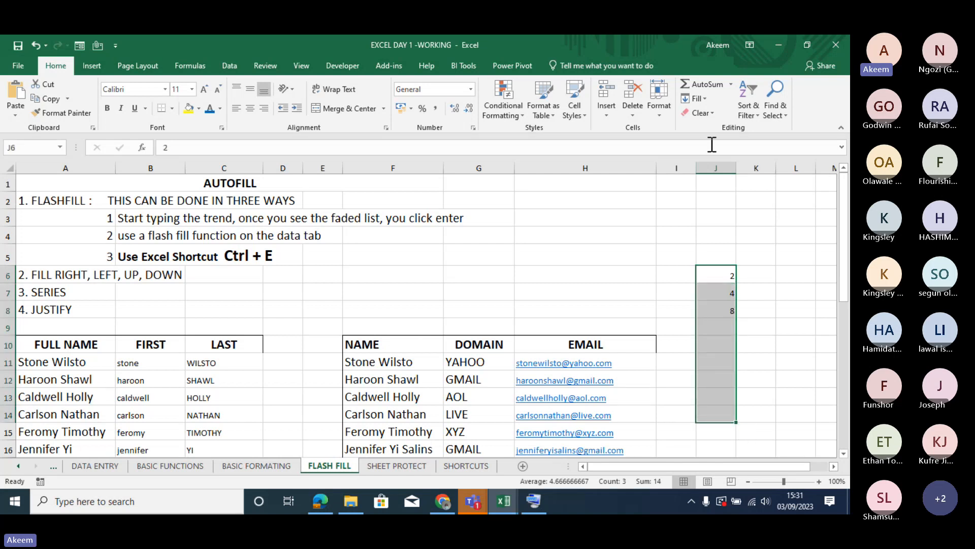
pyautogui.click(705, 101)
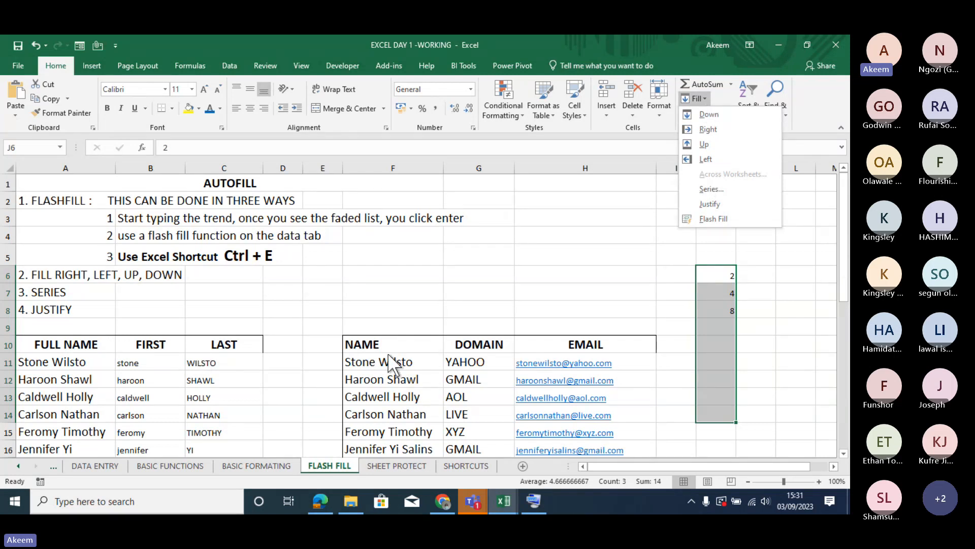
pyautogui.click(716, 190)
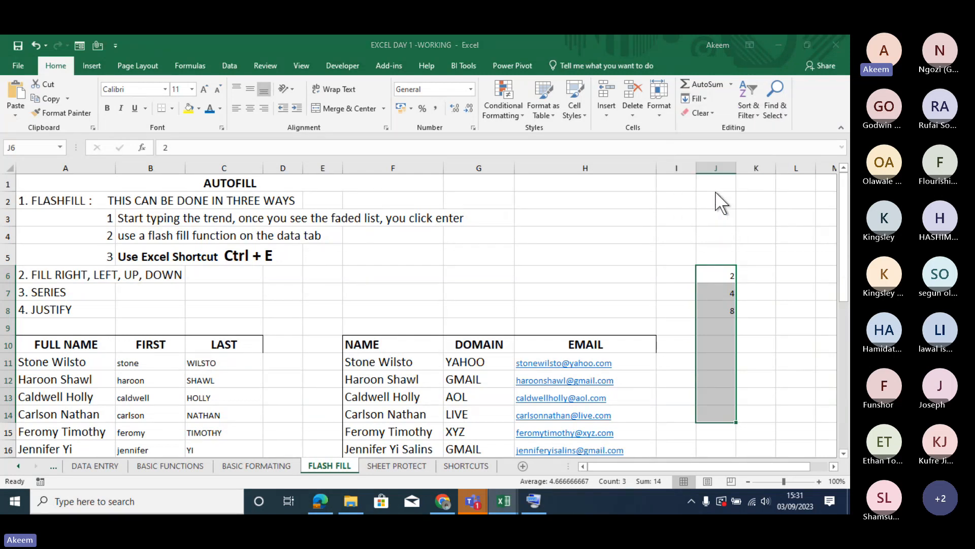
pyautogui.click(324, 228)
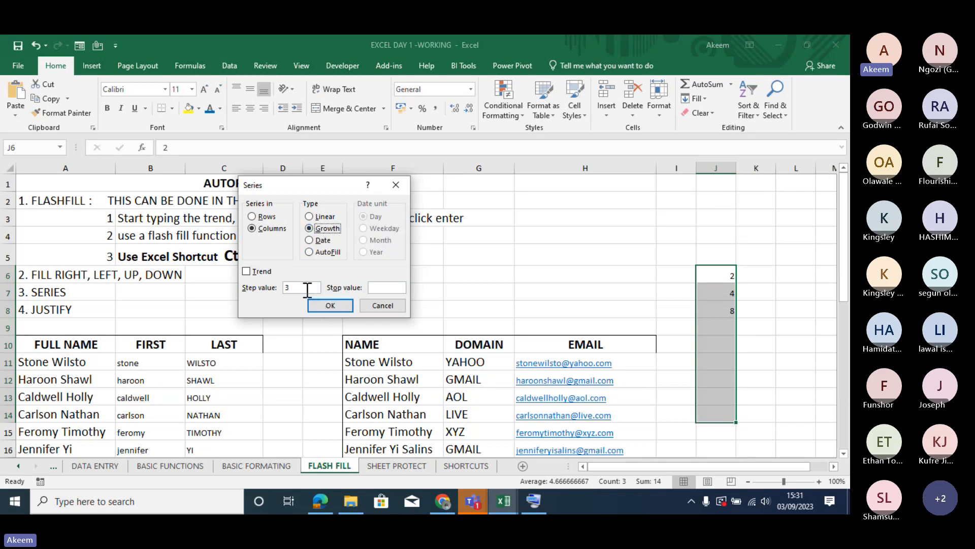
pyautogui.click(247, 272)
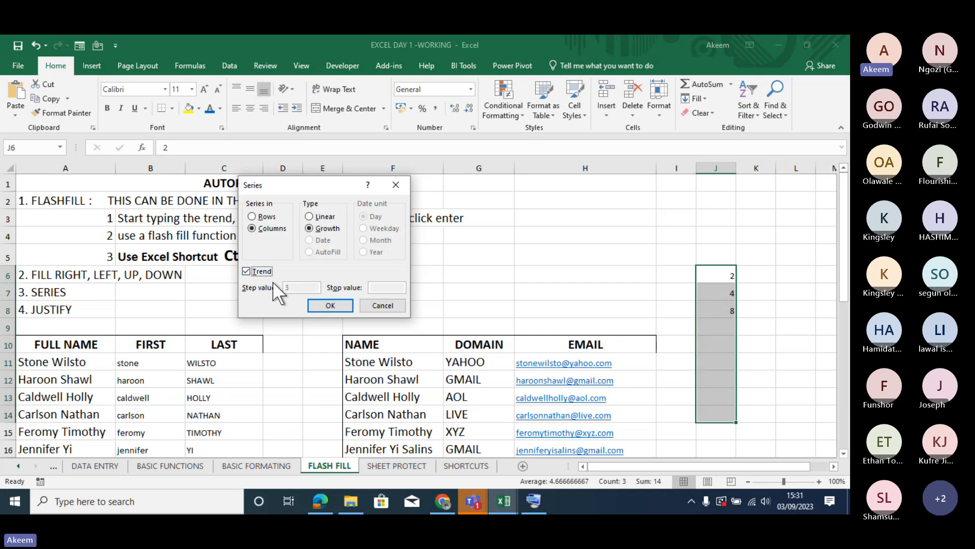
pyautogui.click(330, 305)
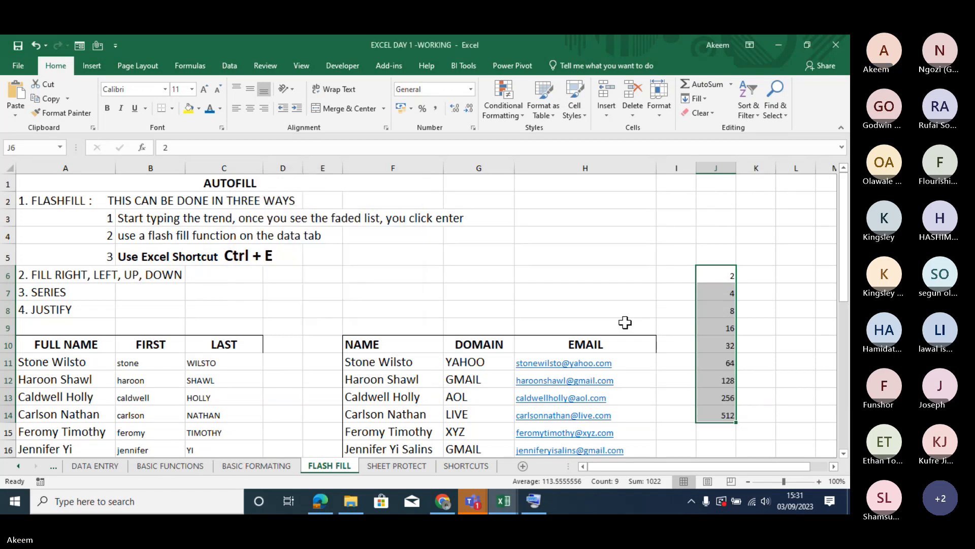
pyautogui.click(802, 344)
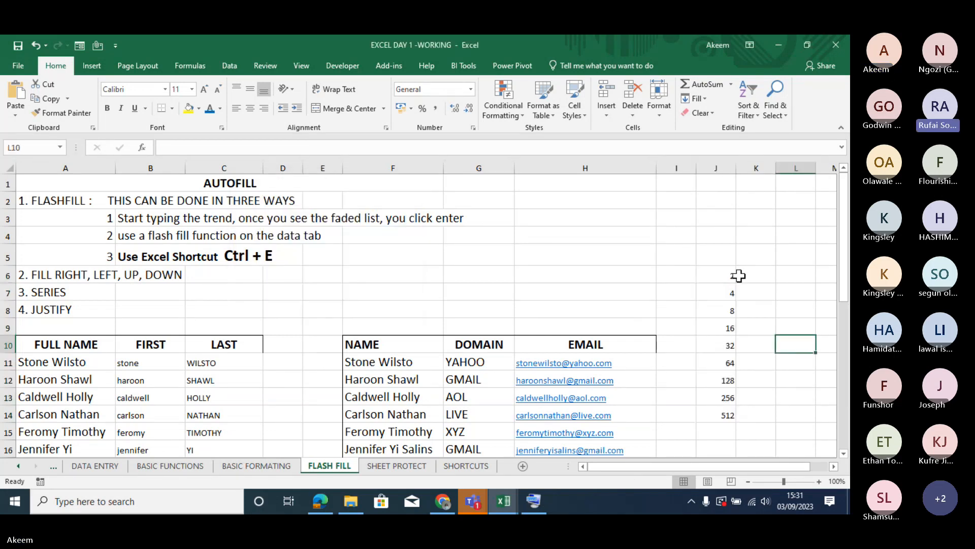
pyautogui.moveTo(729, 275); pyautogui.dragTo(731, 413)
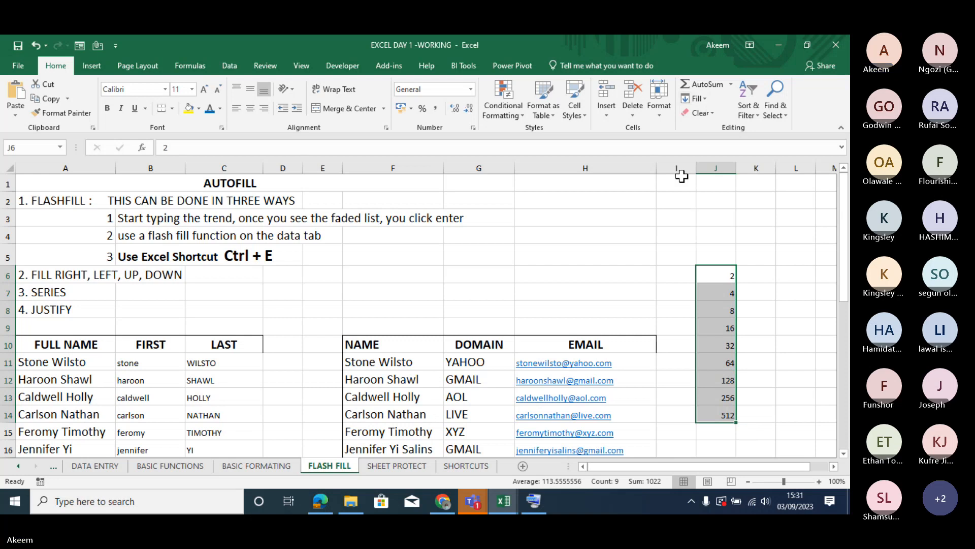
# - Try to run Flash Fill from the first entry in the EMAIL column, cell H11
pyautogui.click(641, 354)
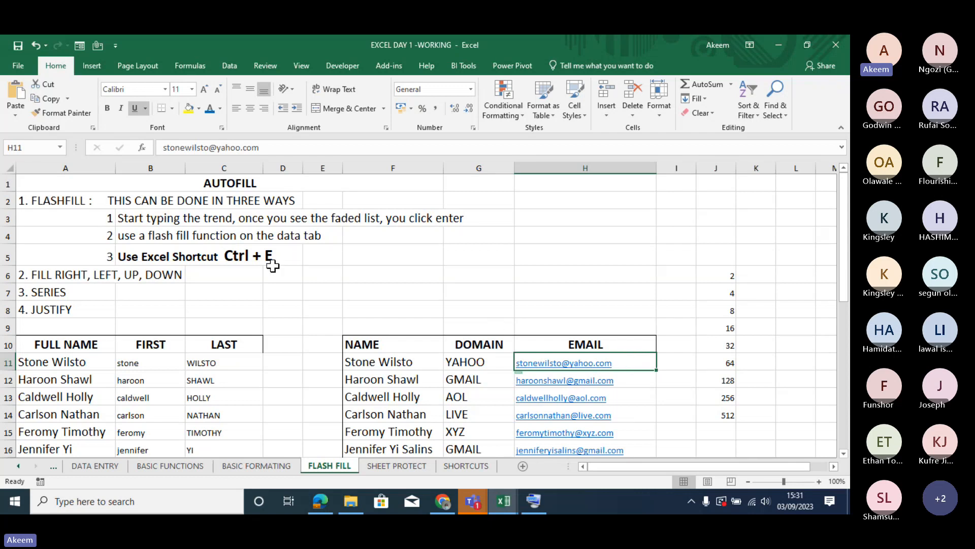
pyautogui.click(713, 113)
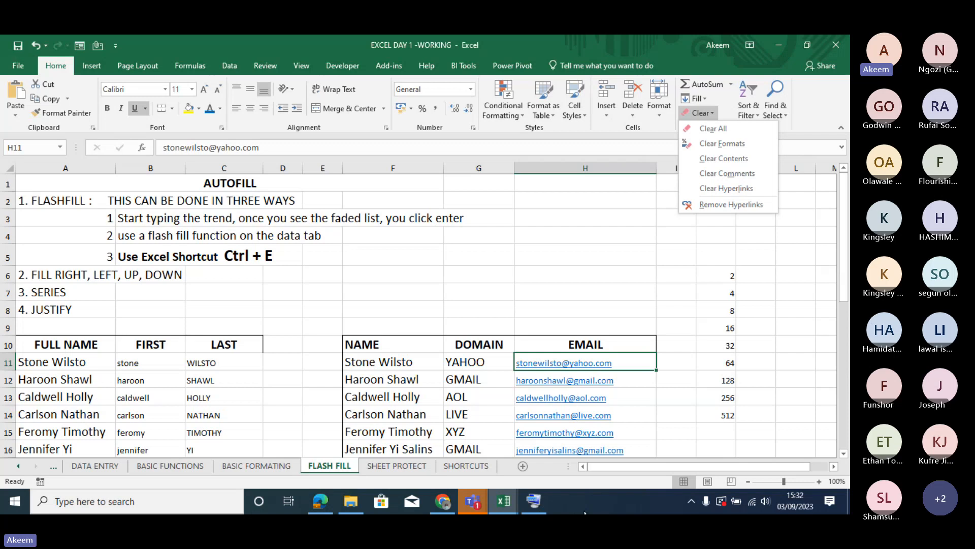
pyautogui.click(706, 97)
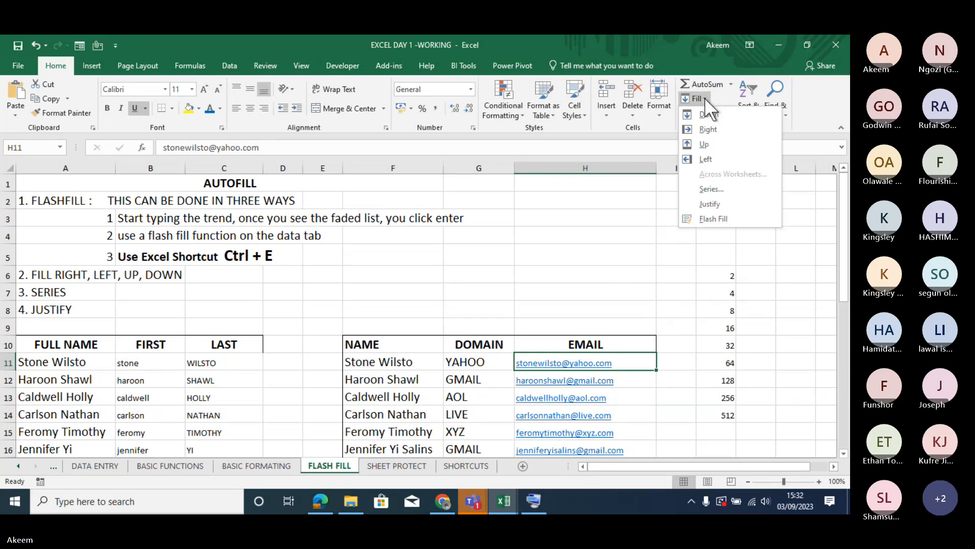
pyautogui.click(718, 218)
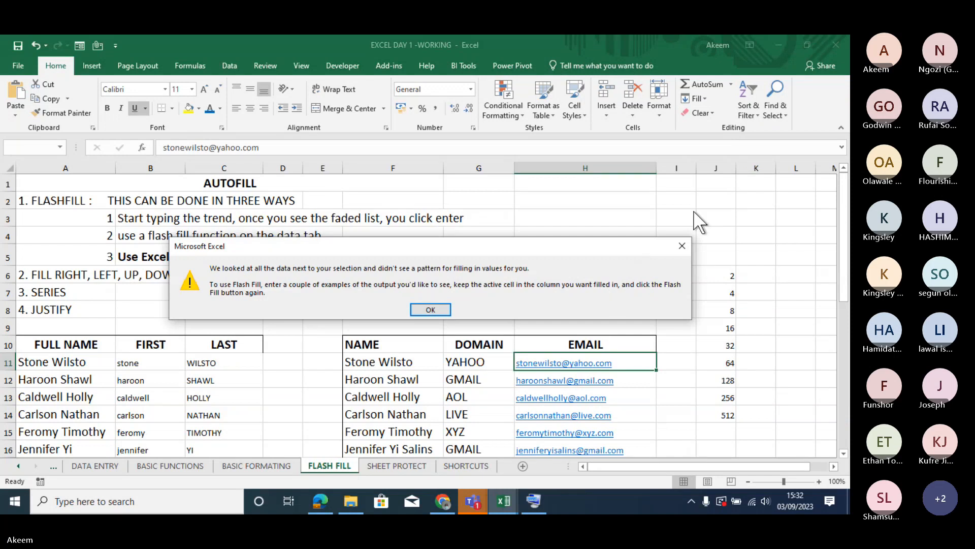
pyautogui.click(683, 247)
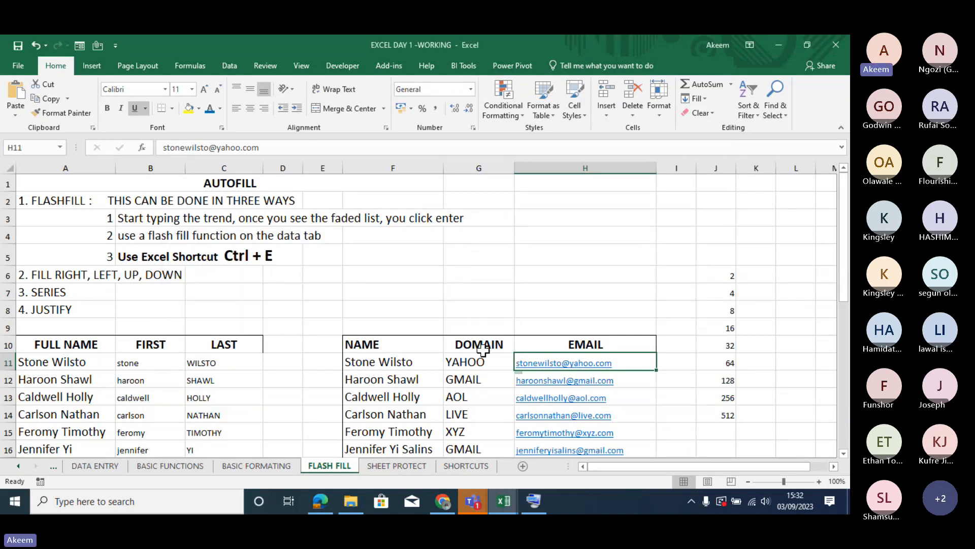
# - Select the whole SHEET PROTECT invoice sheet and protect it without a password, keeping the default permissions
pyautogui.click(397, 467)
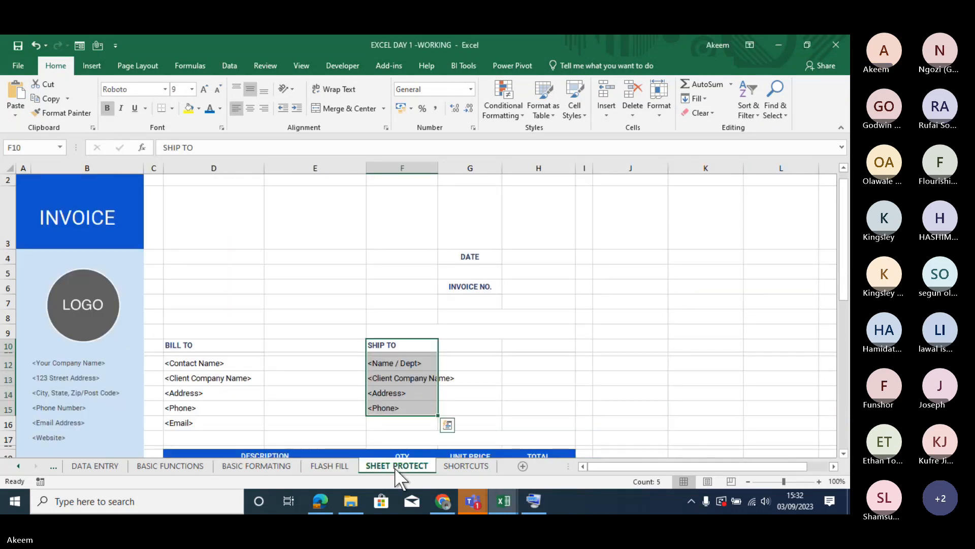
pyautogui.click(359, 271)
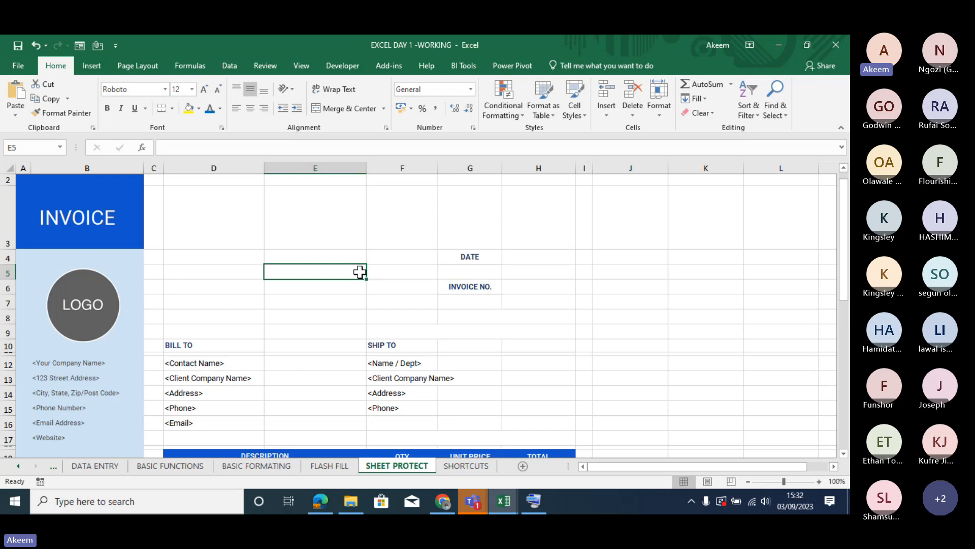
pyautogui.moveTo(845, 254)
pyautogui.mouseDown()
pyautogui.moveTo(844, 404)
pyautogui.moveTo(842, 248)
pyautogui.moveTo(843, 258)
pyautogui.mouseUp()
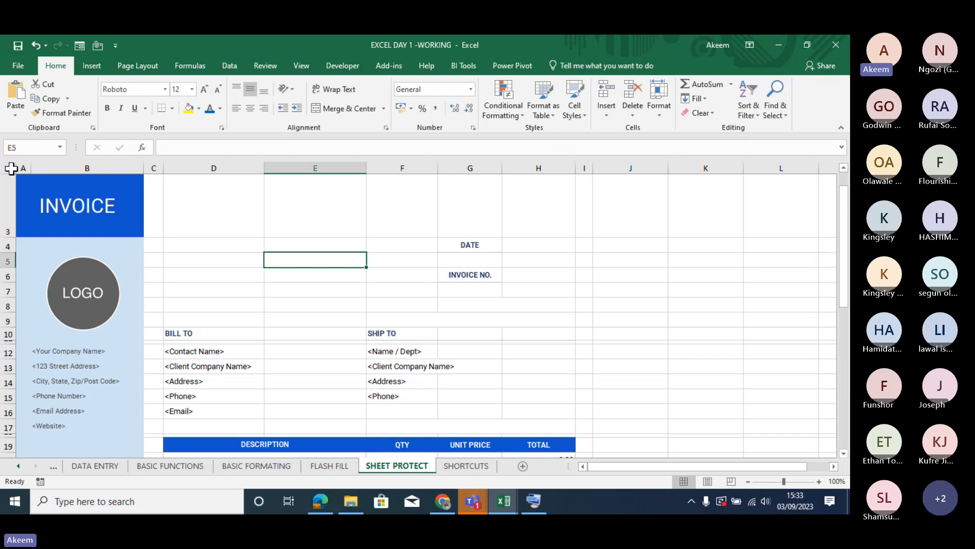
pyautogui.click(10, 167)
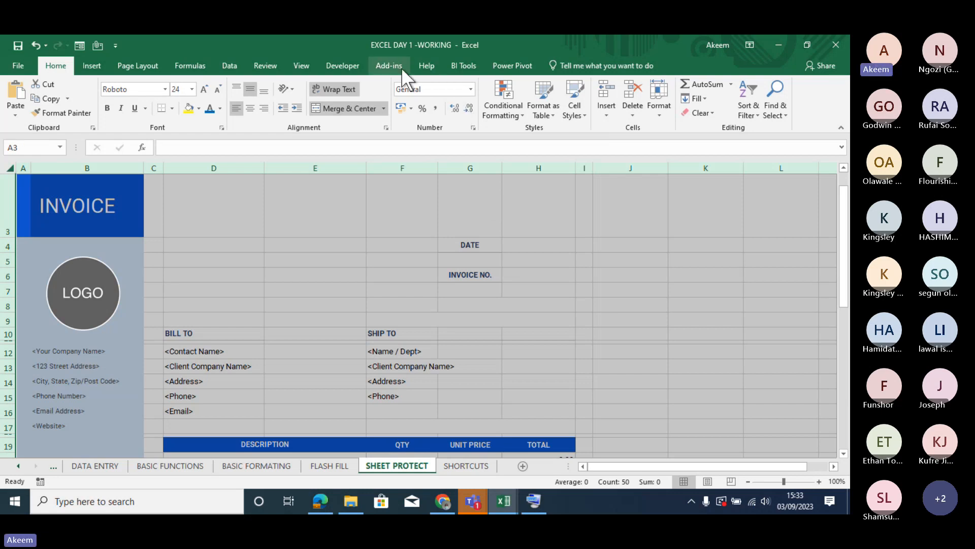
pyautogui.click(263, 67)
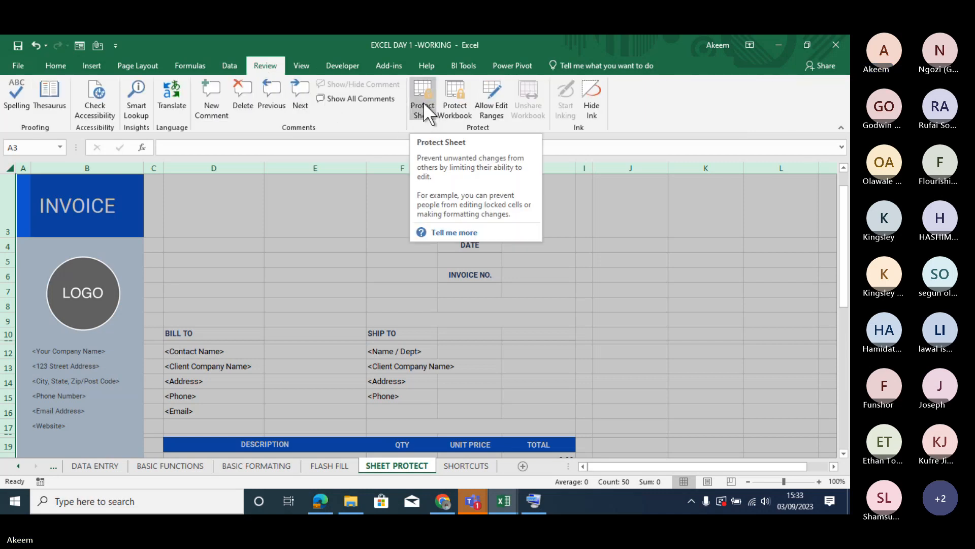
pyautogui.click(420, 96)
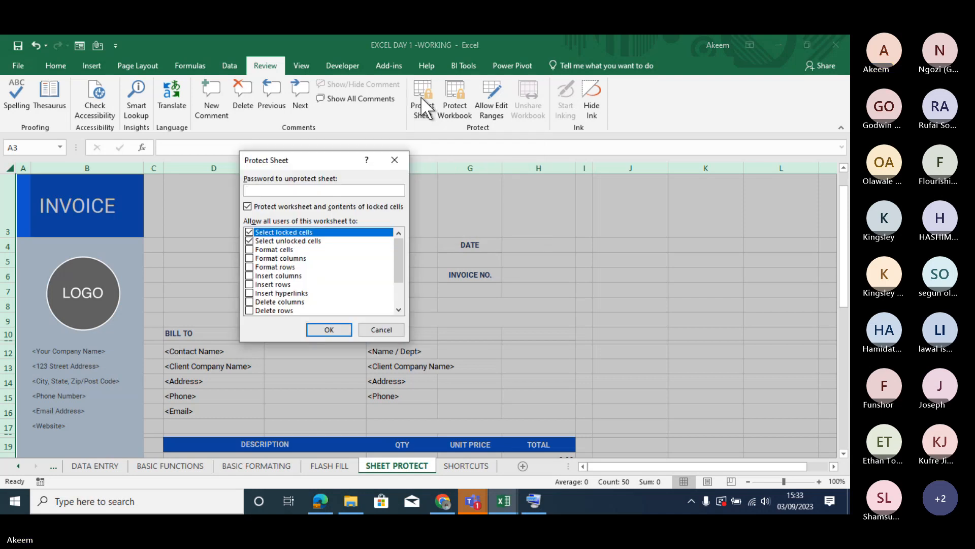
pyautogui.click(334, 328)
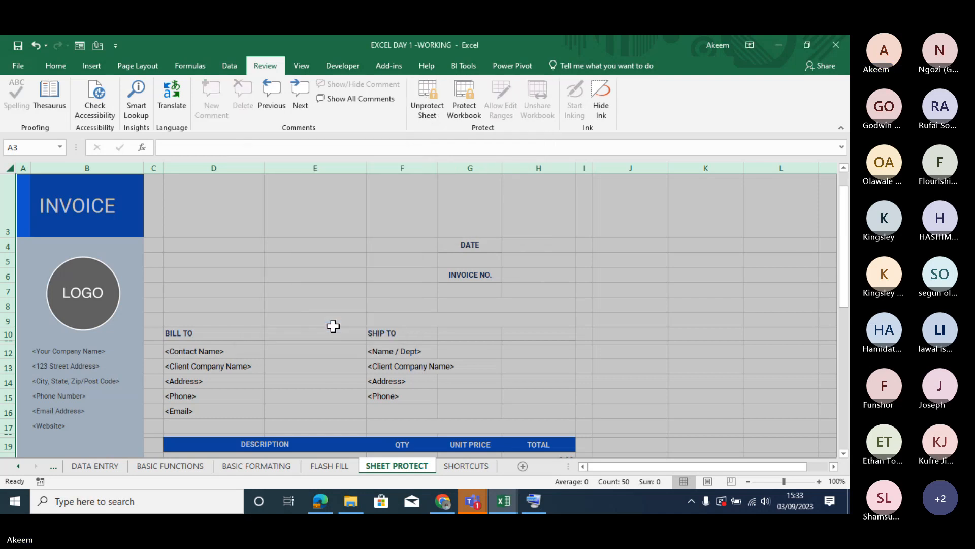
# - Test the sheet protection by trying to edit the empty cells J3 and H7
pyautogui.click(654, 244)
pyautogui.click(623, 217)
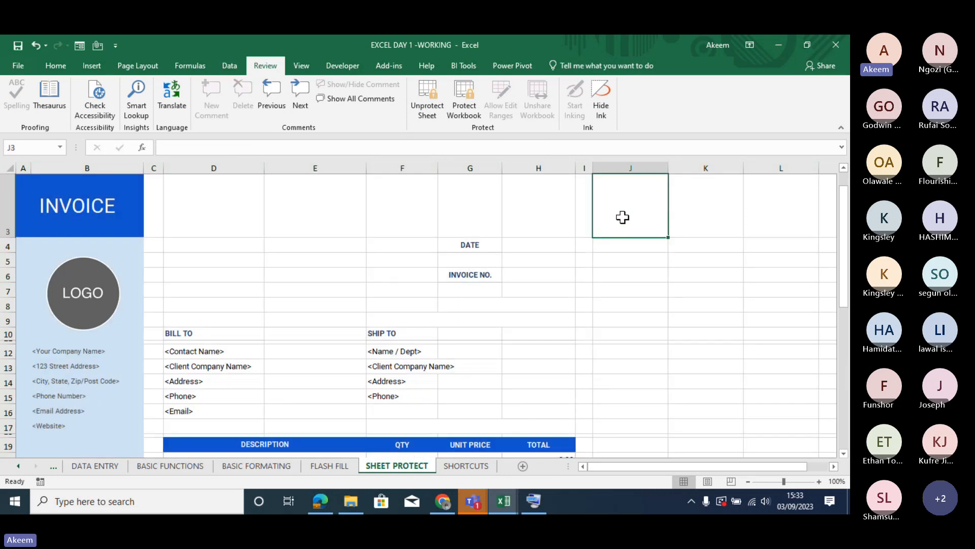
pyautogui.doubleClick(623, 218)
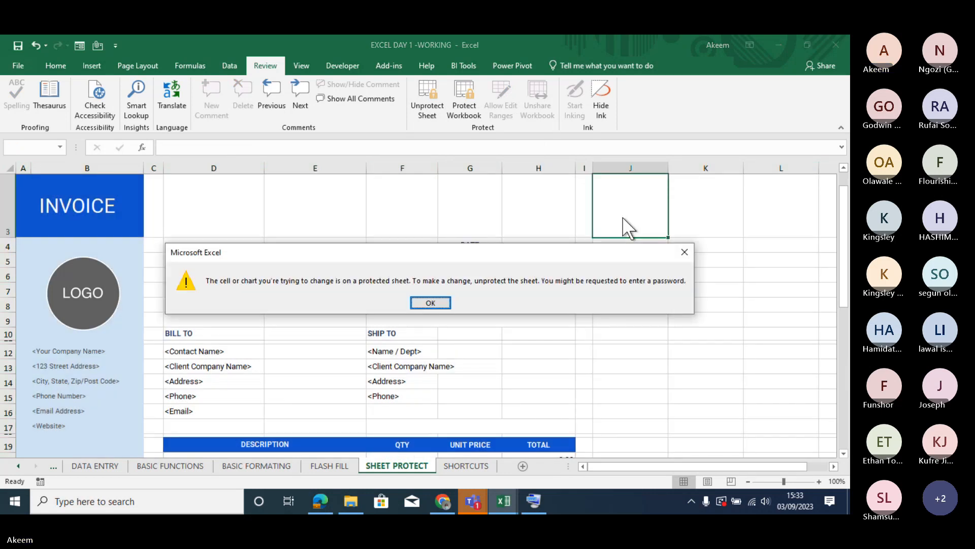
pyautogui.press('Return')
pyautogui.click(573, 287)
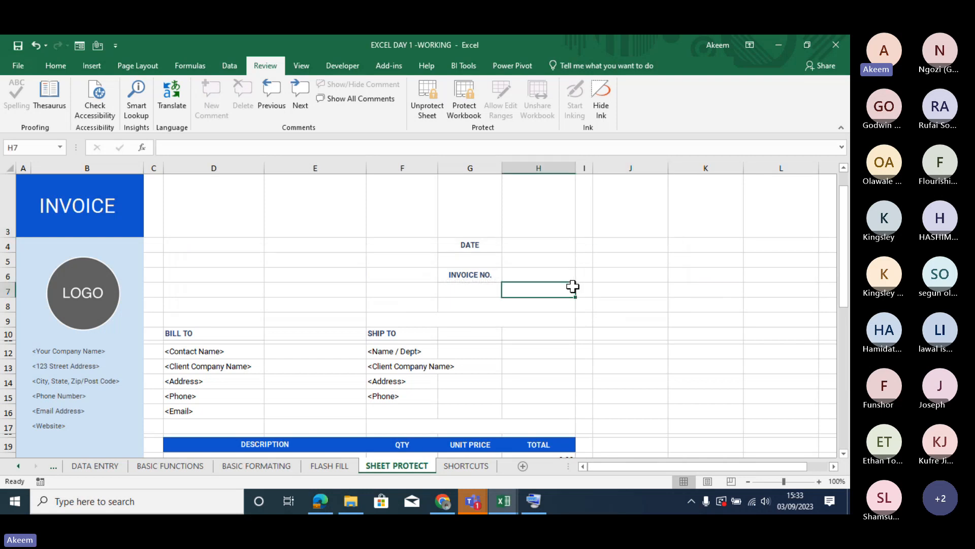
pyautogui.doubleClick(572, 287)
pyautogui.press('Return')
# - Unprotect the whole invoice sheet and protect it again without a password, keeping the default permissions
pyautogui.click(9, 170)
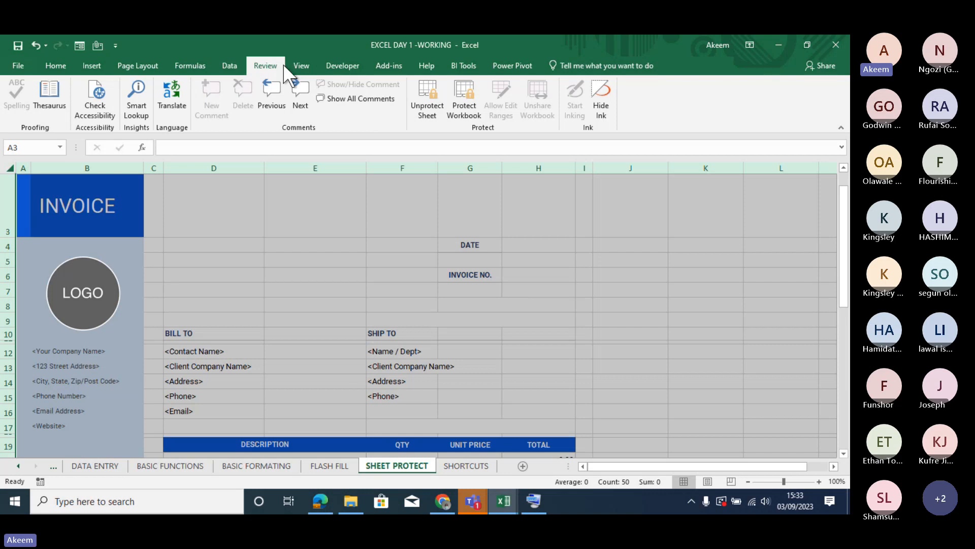
pyautogui.click(429, 89)
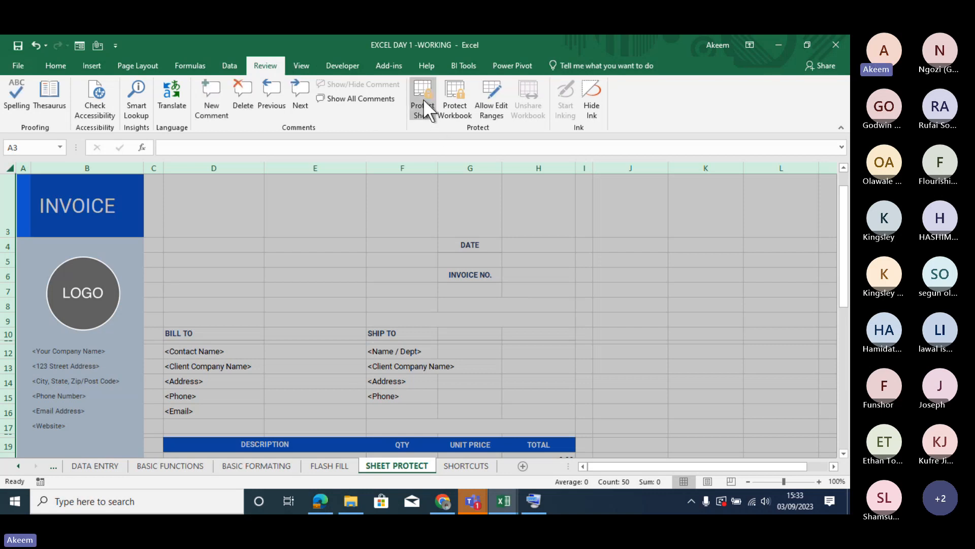
pyautogui.click(422, 98)
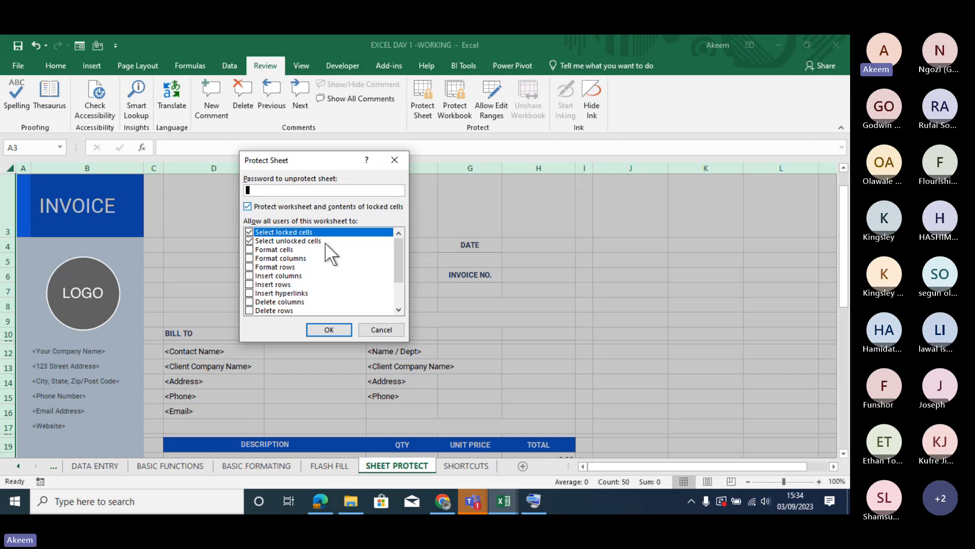
pyautogui.click(333, 329)
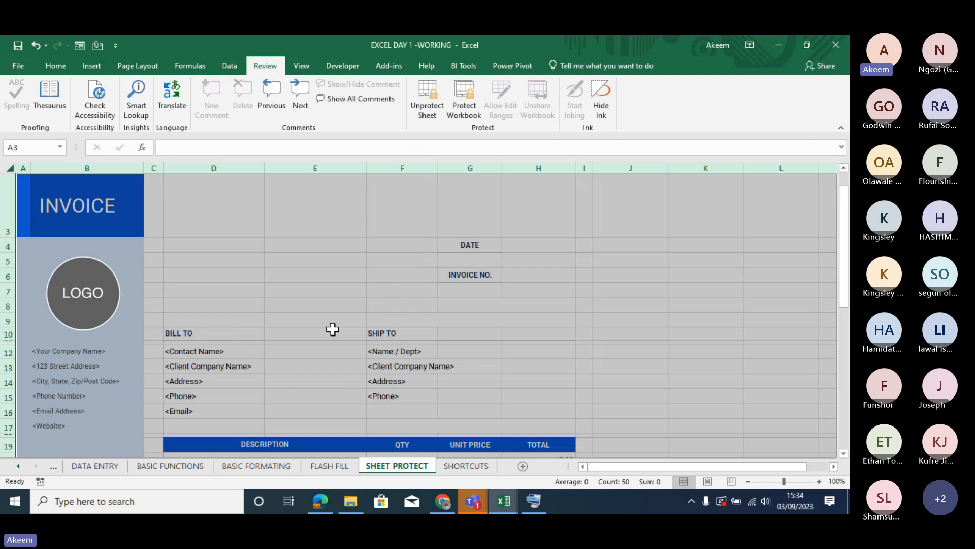
# - Test whether E10 is editable on the protected invoice sheet by entering "n", then delete the entry
pyautogui.click(332, 329)
pyautogui.press('Down')
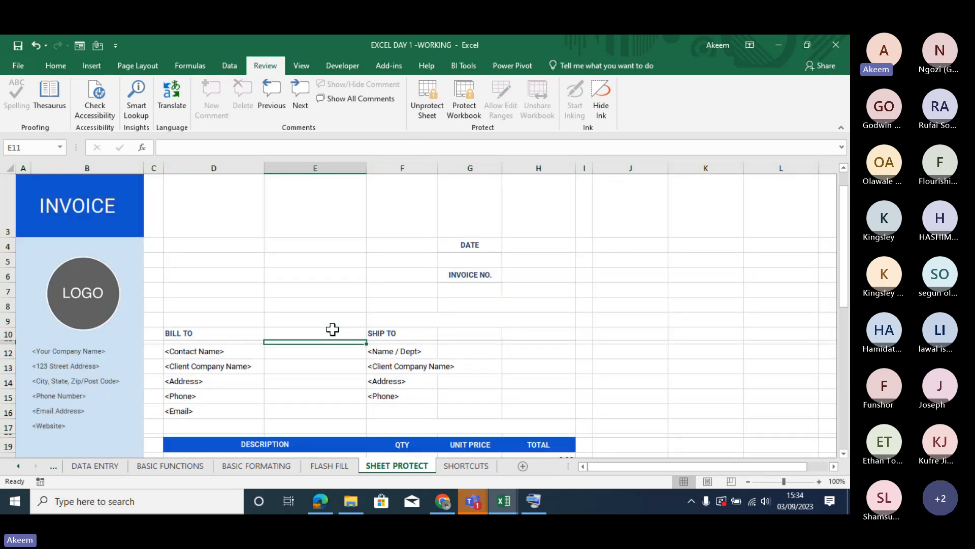
pyautogui.click(333, 329)
pyautogui.write('n')
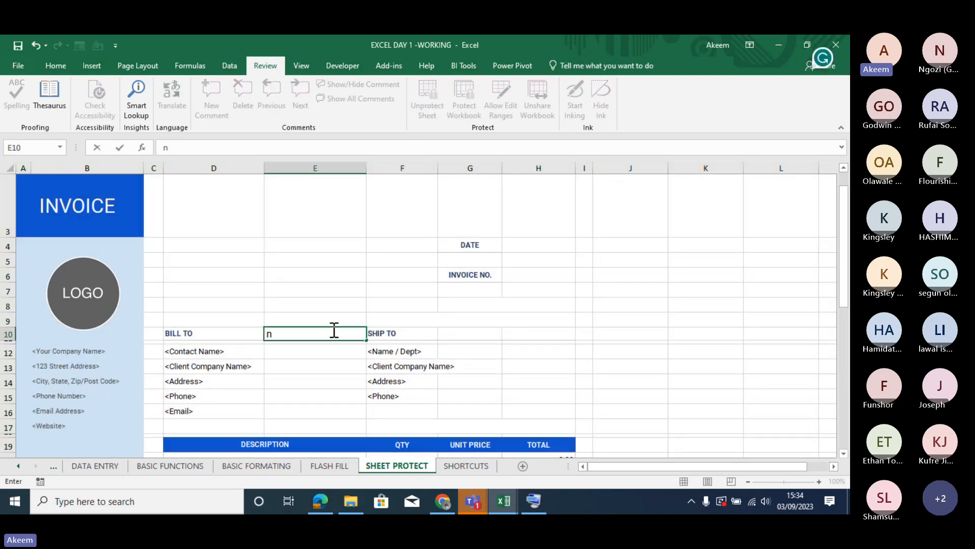
pyautogui.press('Return')
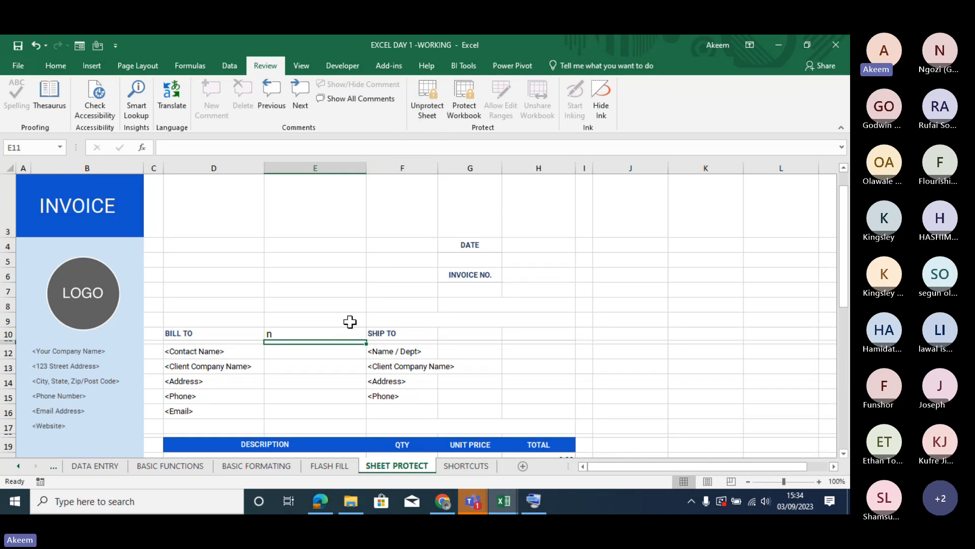
pyautogui.click(315, 336)
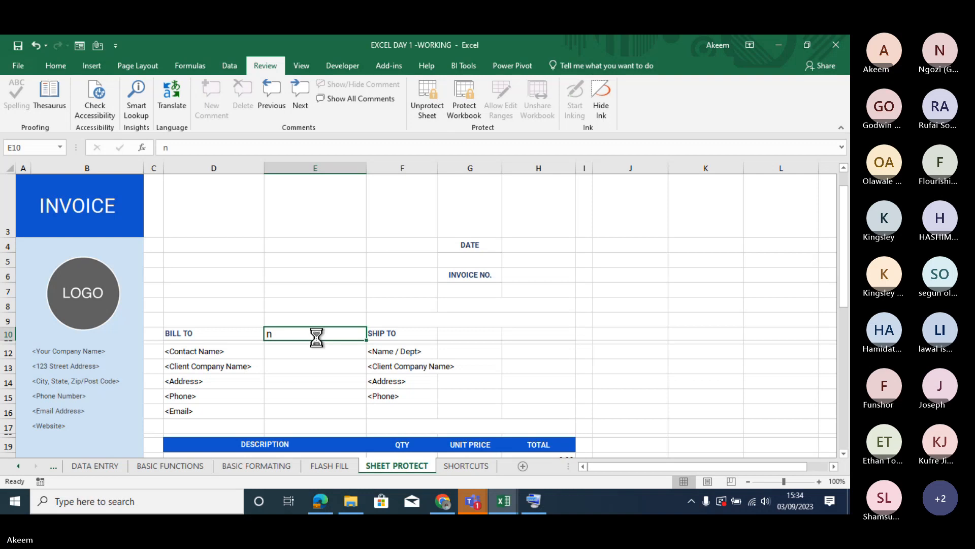
pyautogui.press('Delete')
pyautogui.click(442, 227)
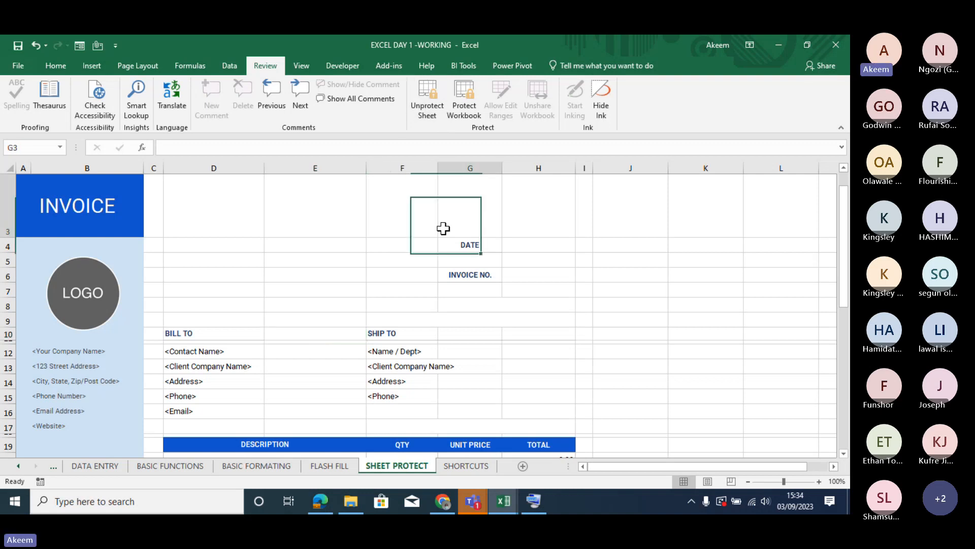
pyautogui.click(305, 216)
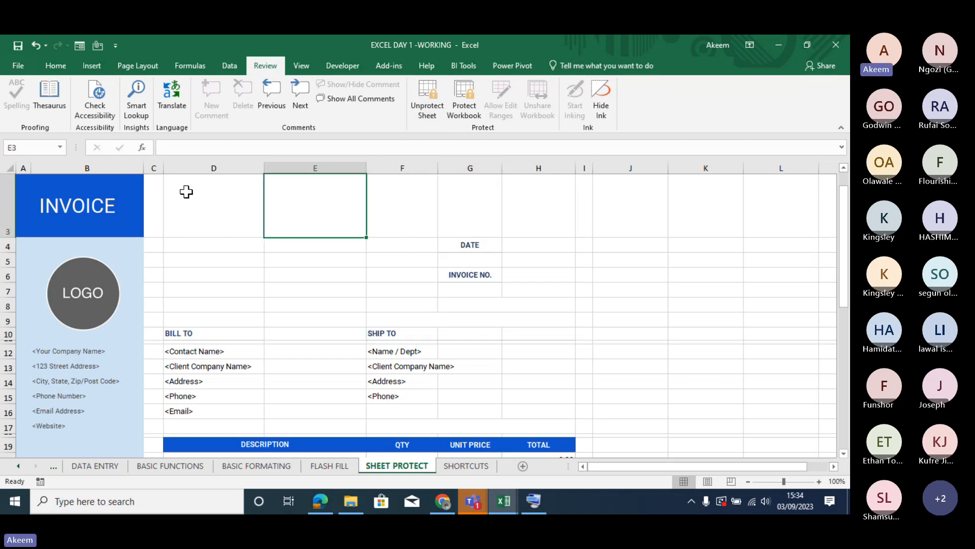
# - Select the whole invoice sheet, then unprotect and re-protect it twice without a password, keeping the default permissions
pyautogui.click(11, 167)
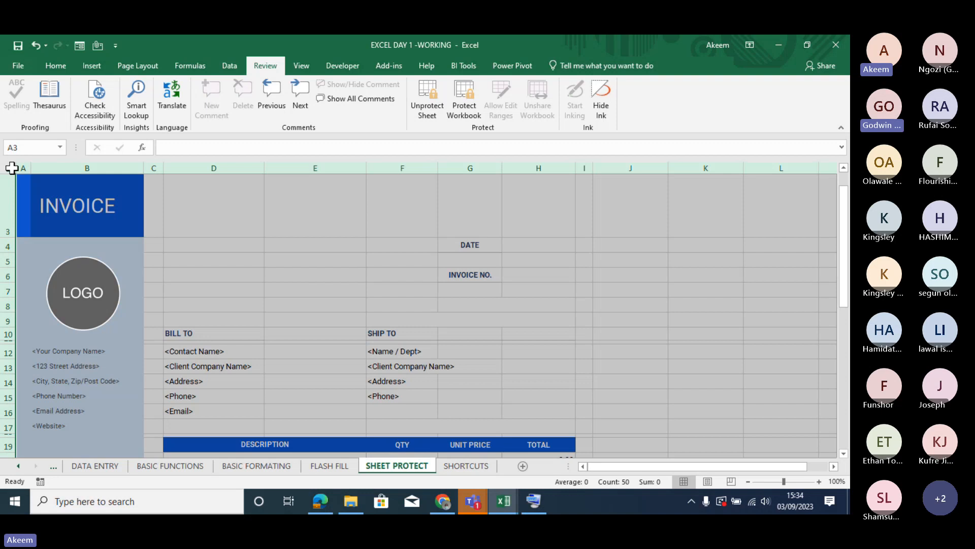
pyautogui.click(435, 96)
pyautogui.click(426, 99)
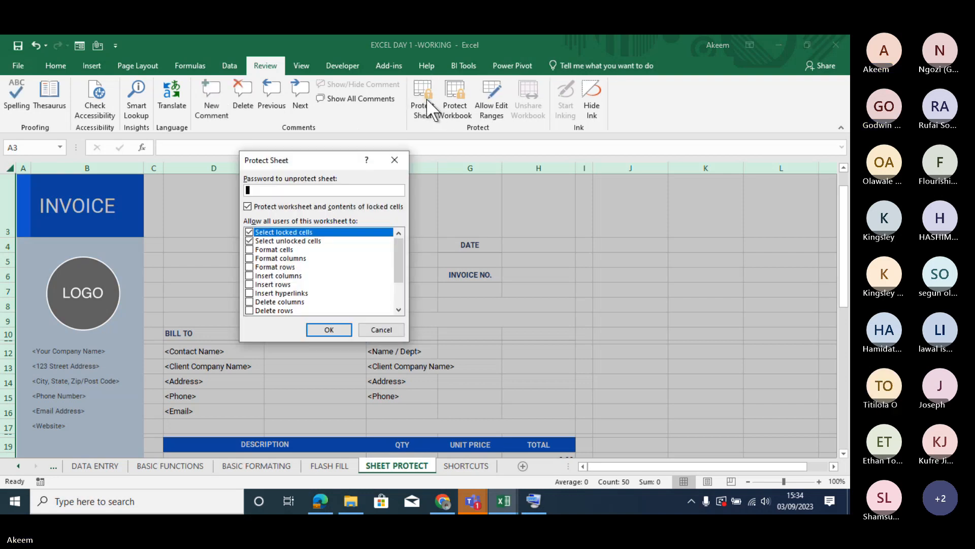
pyautogui.click(329, 329)
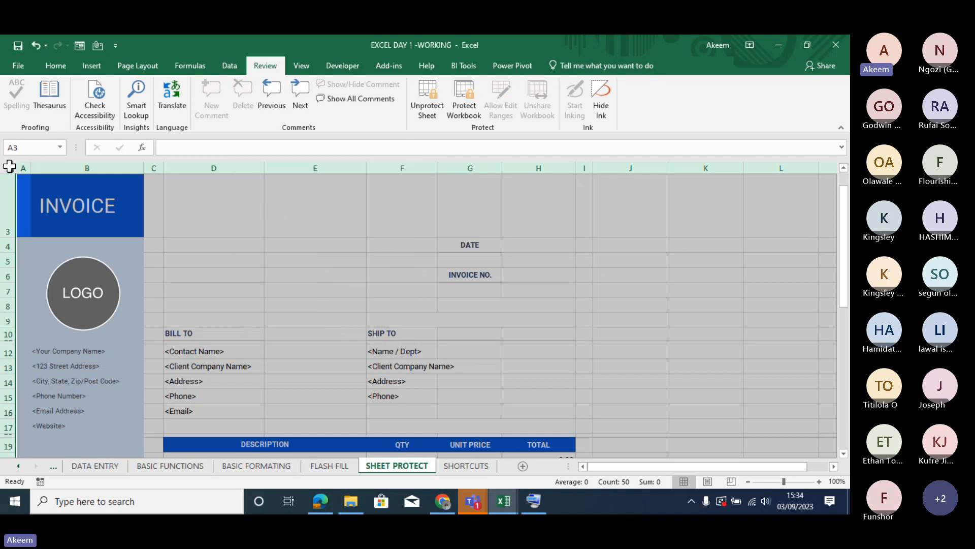
pyautogui.click(426, 93)
pyautogui.click(427, 94)
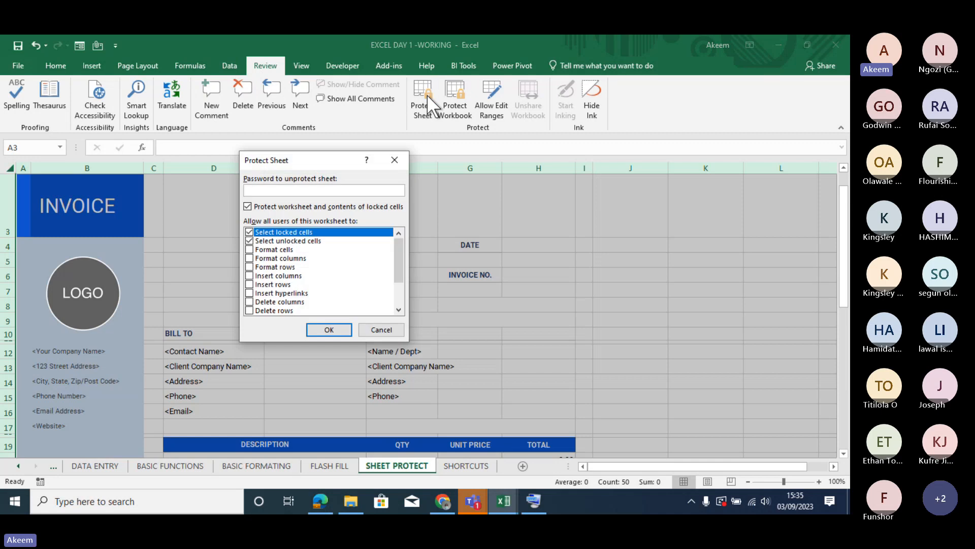
pyautogui.click(327, 330)
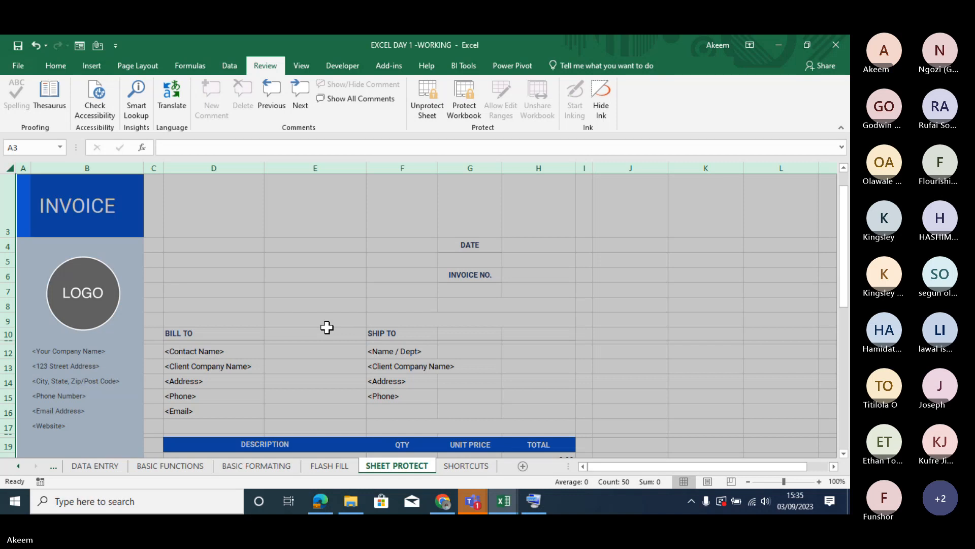
# - Test the protection of the invoice sheet by trying to enter "a" in the empty cell E3
pyautogui.click(344, 186)
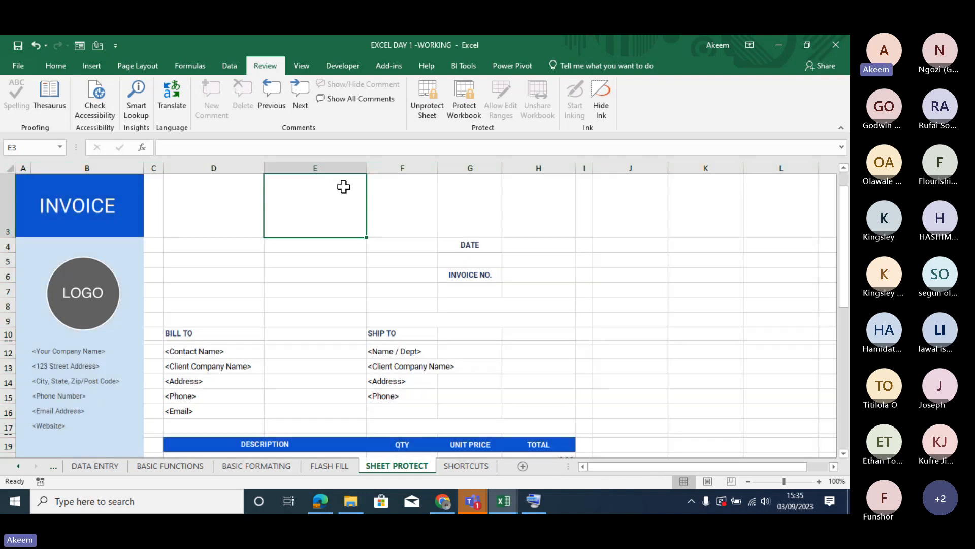
pyautogui.press('Down')
pyautogui.press('Up')
pyautogui.press('a')
pyautogui.press('Return')
pyautogui.click(530, 272)
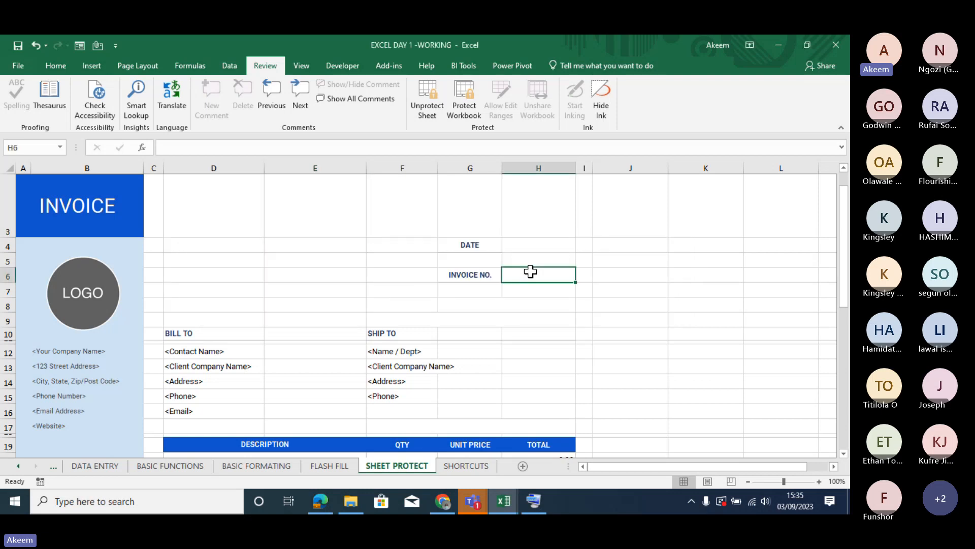
# - Unprotect the invoice sheet and check the cell protection settings of F12, closing them without changes
pyautogui.click(427, 110)
pyautogui.click(399, 353)
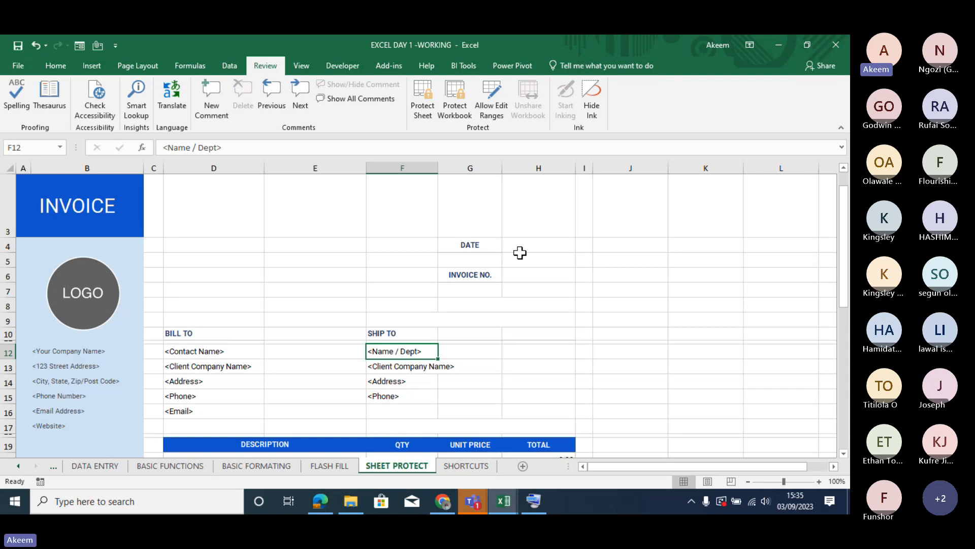
pyautogui.hotkey('ctrl', '1')
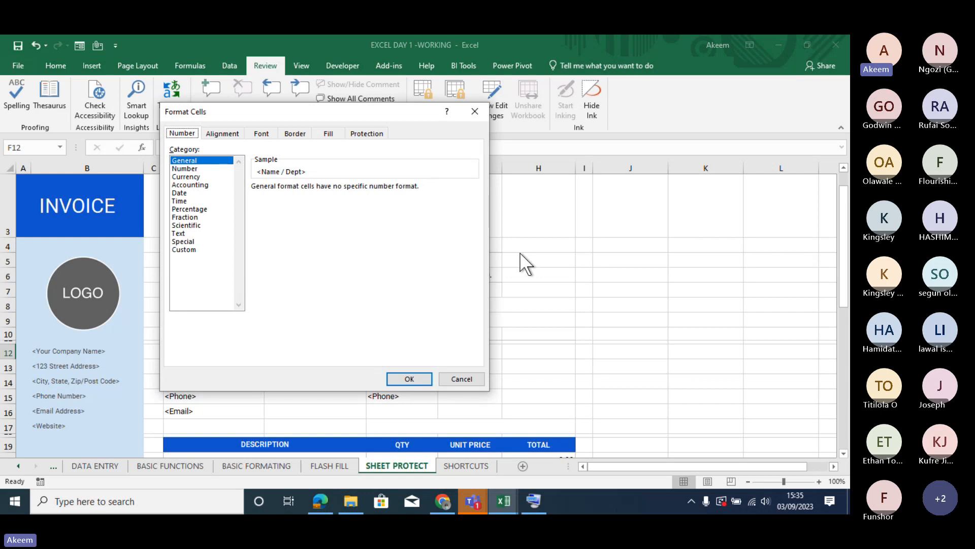
pyautogui.click(362, 134)
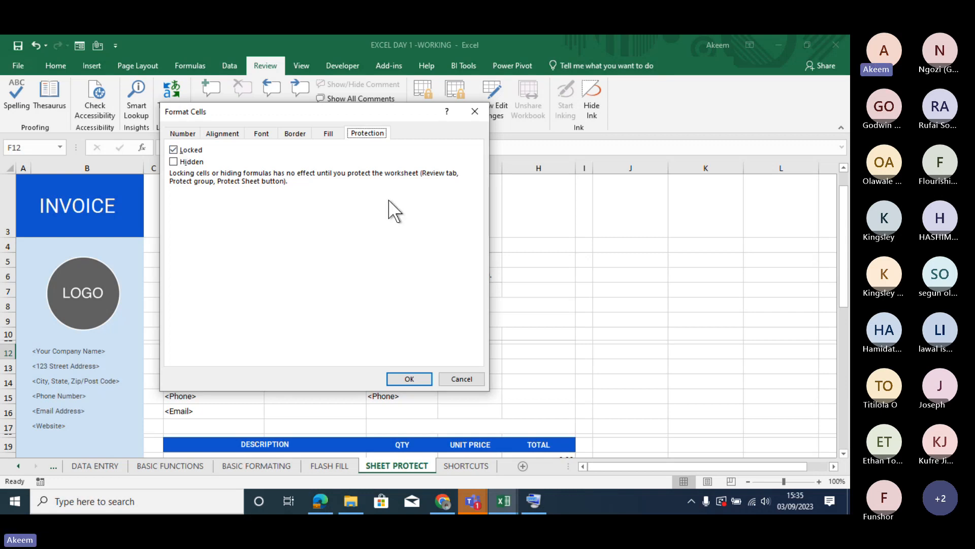
pyautogui.click(475, 111)
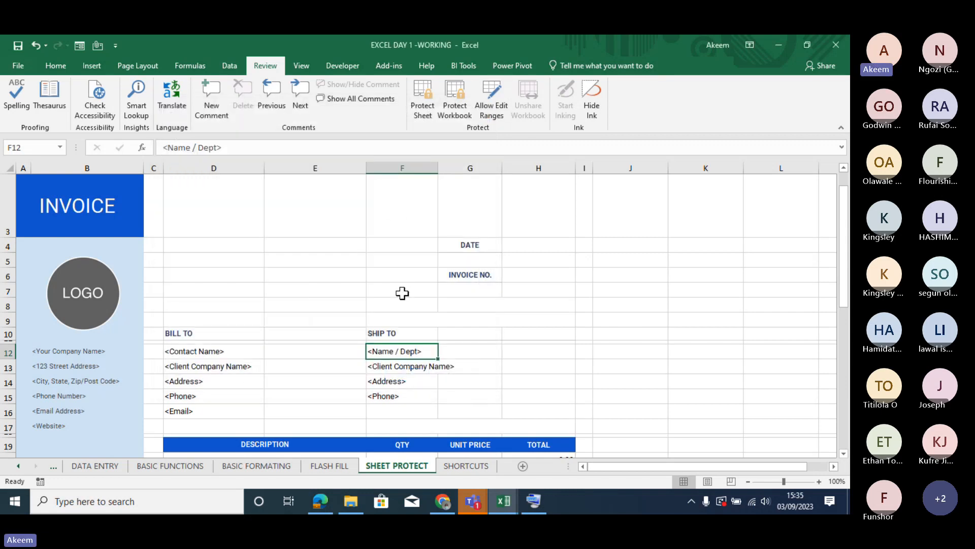
# - Check the cell protection settings of the empty cell F3, closing them without changes
pyautogui.click(394, 225)
pyautogui.rightClick(395, 224)
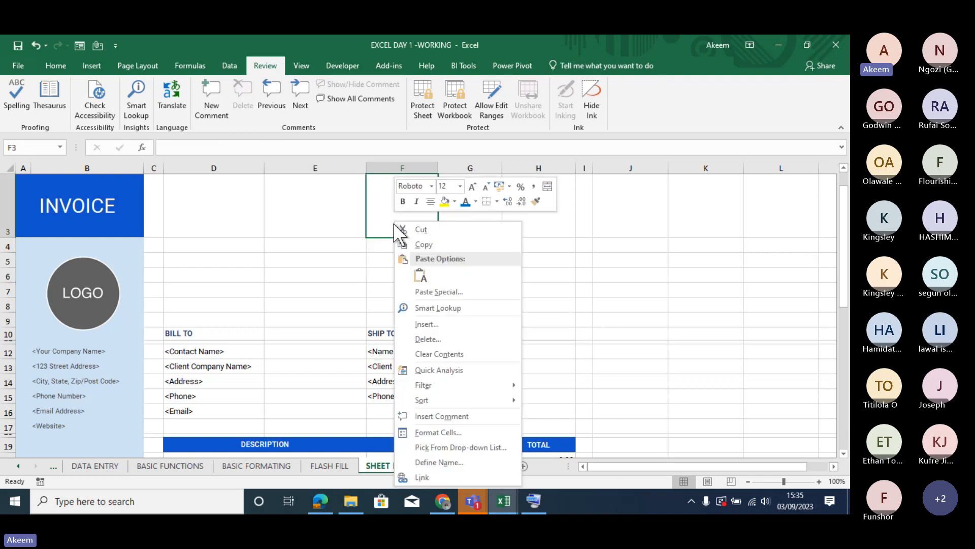
pyautogui.click(446, 429)
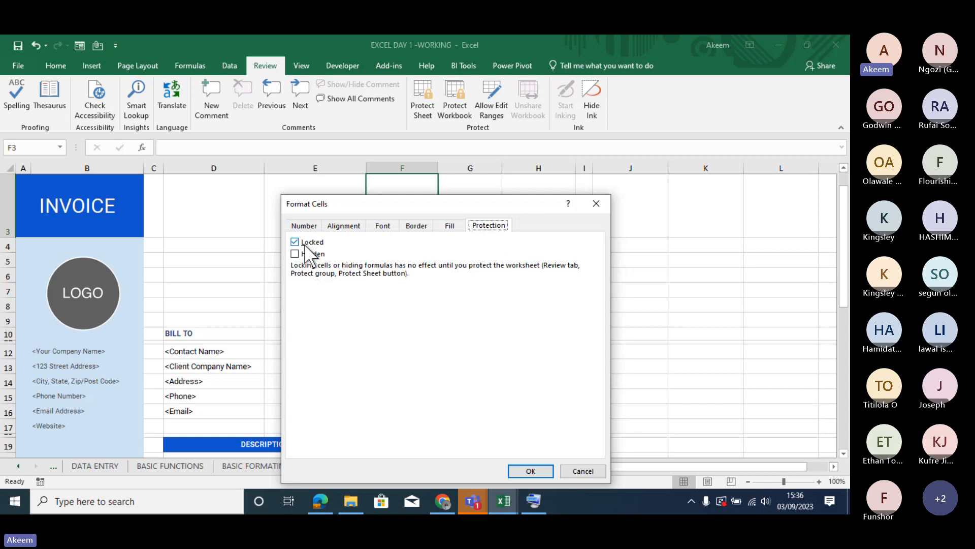
pyautogui.click(595, 203)
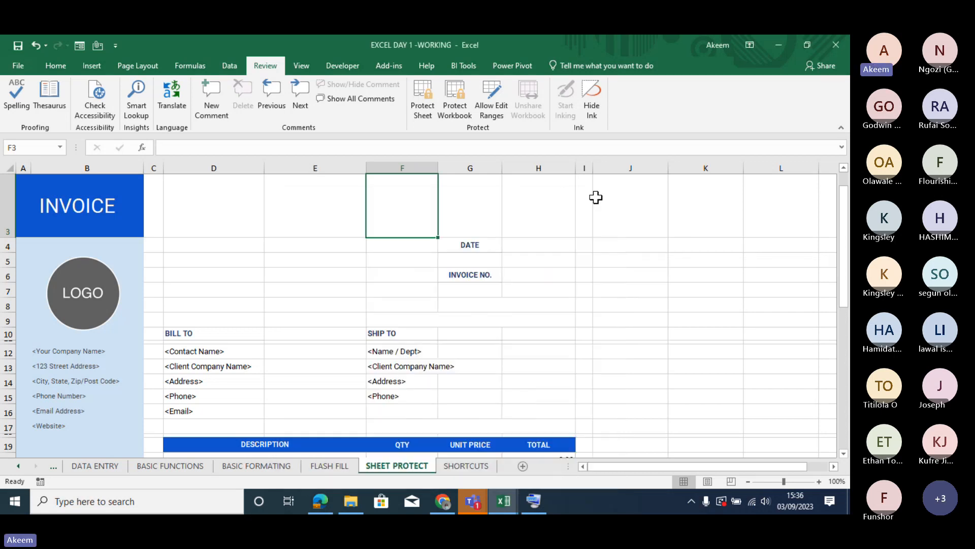
# - Examine the invoice's input areas: the date and invoice number cells, the BILL TO details, and the description, quantity and unit price columns
pyautogui.click(541, 245)
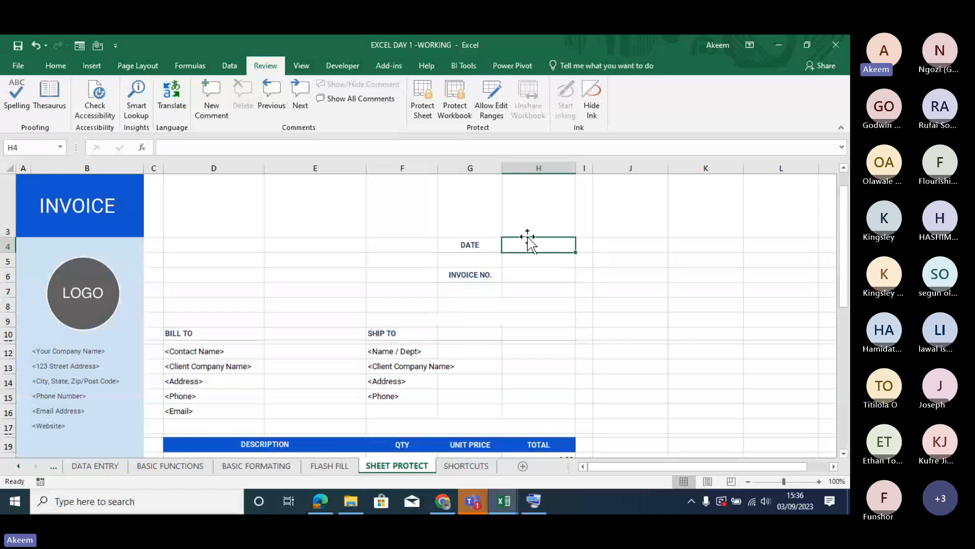
pyautogui.click(529, 275)
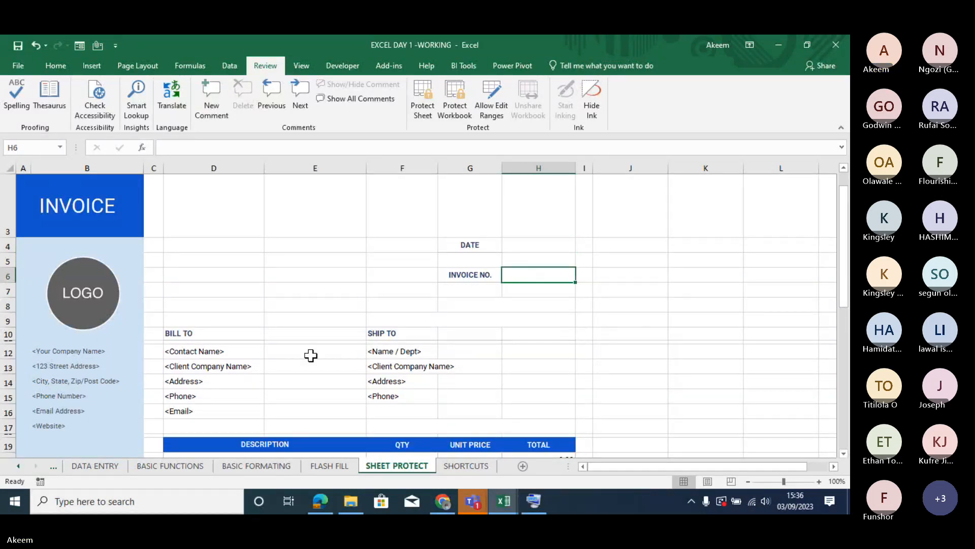
pyautogui.moveTo(312, 355); pyautogui.dragTo(308, 405)
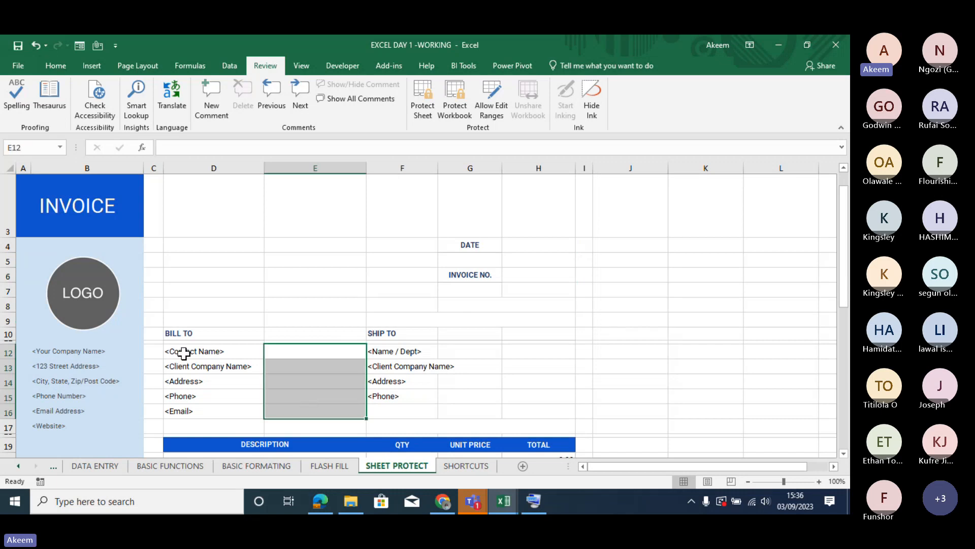
pyautogui.moveTo(190, 351); pyautogui.dragTo(188, 407)
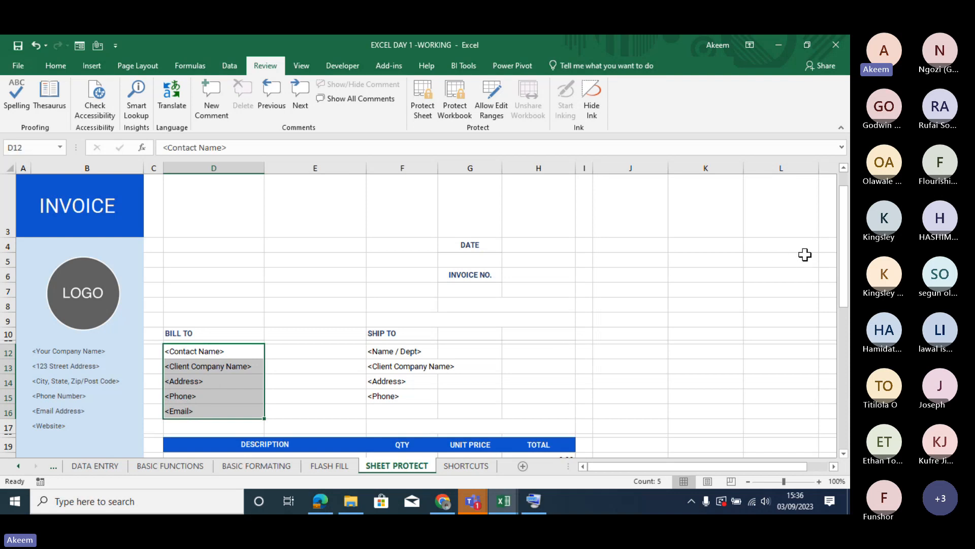
pyautogui.moveTo(845, 264); pyautogui.dragTo(844, 340)
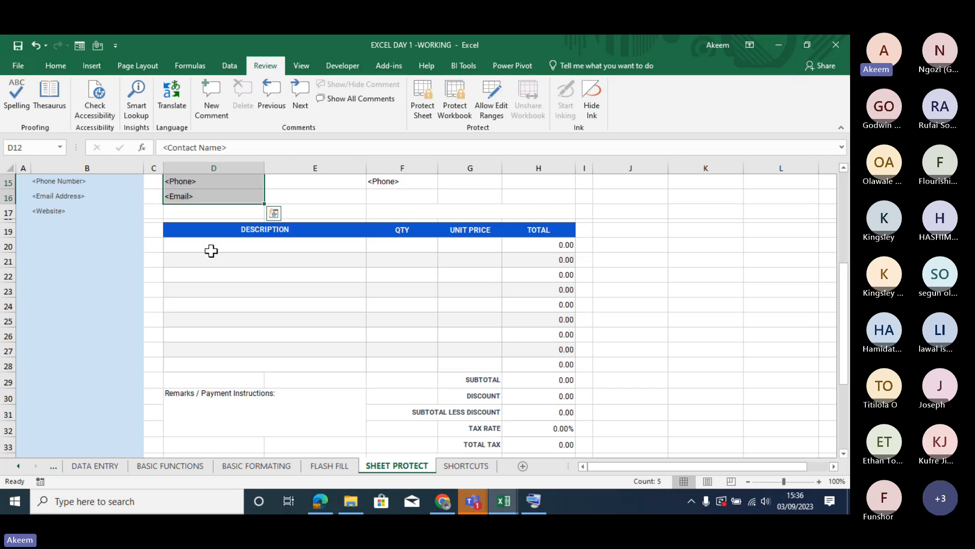
pyautogui.moveTo(203, 245); pyautogui.dragTo(414, 363)
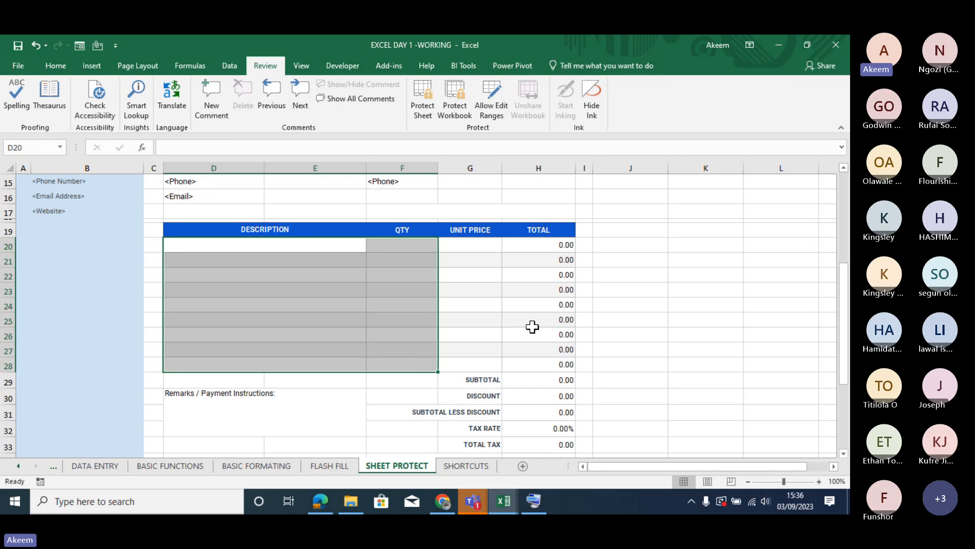
pyautogui.click(494, 244)
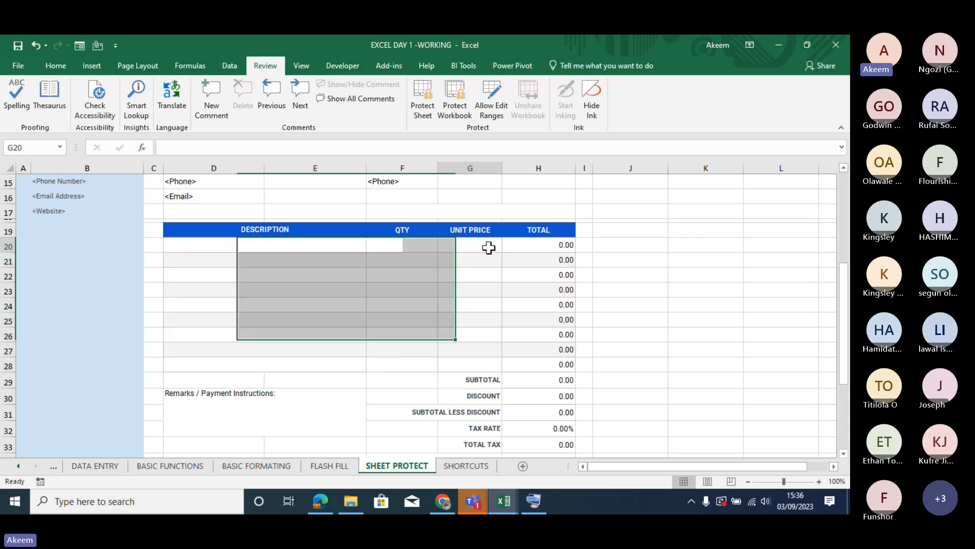
pyautogui.moveTo(845, 305); pyautogui.dragTo(846, 216)
pyautogui.click(553, 270)
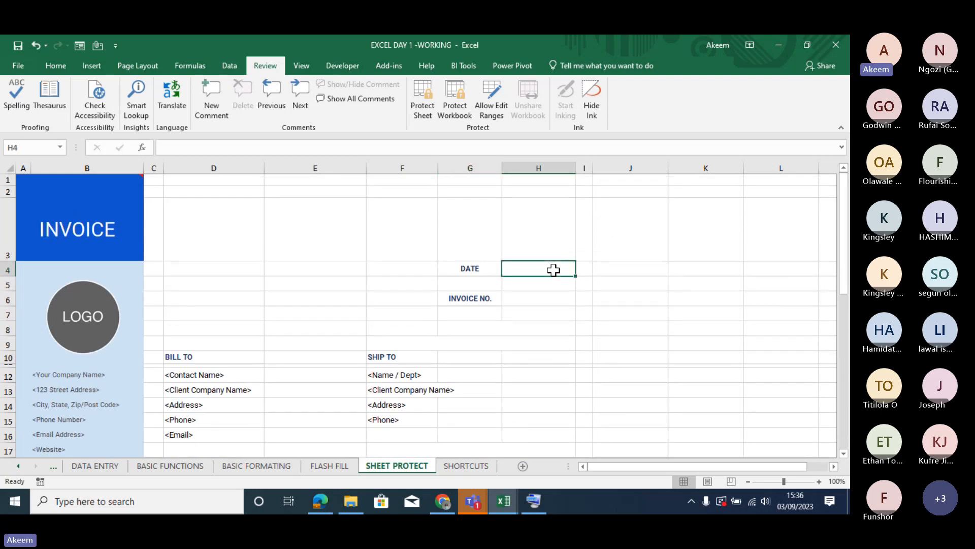
pyautogui.keyDown('ctrl'); pyautogui.click(538, 308); pyautogui.keyUp('ctrl')
pyautogui.keyDown('ctrl'); pyautogui.click(534, 300); pyautogui.keyUp('ctrl')
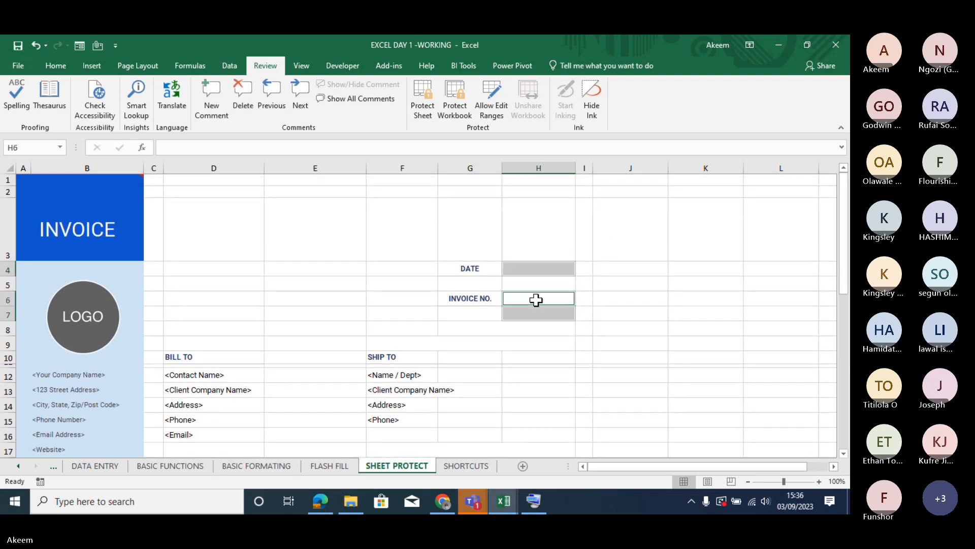
pyautogui.keyDown('ctrl'); pyautogui.click(539, 315); pyautogui.keyUp('ctrl')
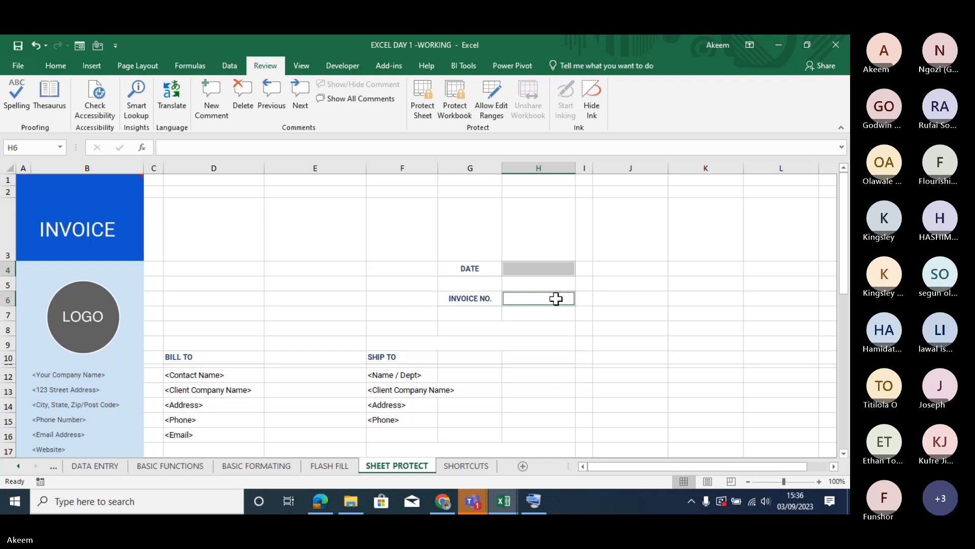
pyautogui.keyDown('ctrl'); pyautogui.click(231, 374); pyautogui.keyUp('ctrl')
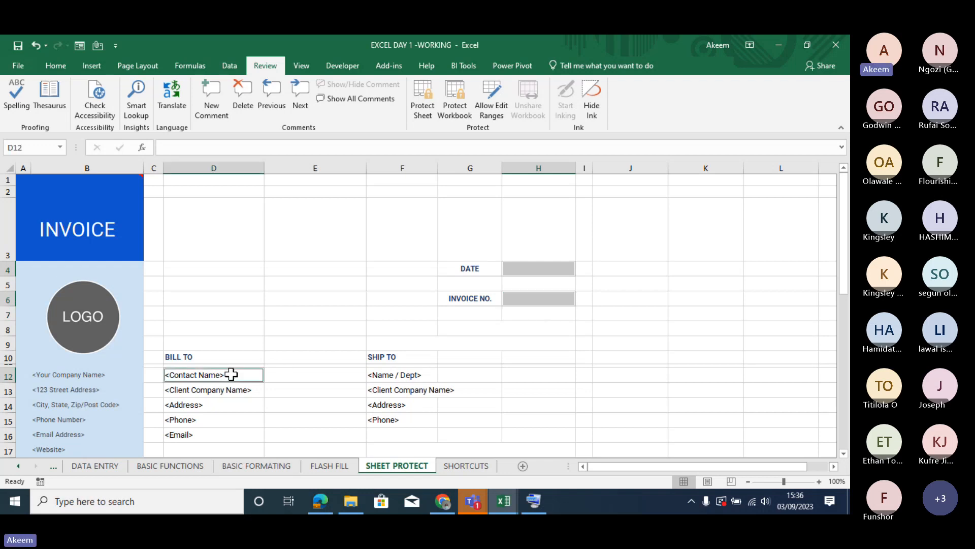
pyautogui.moveTo(231, 374); pyautogui.dragTo(226, 429)
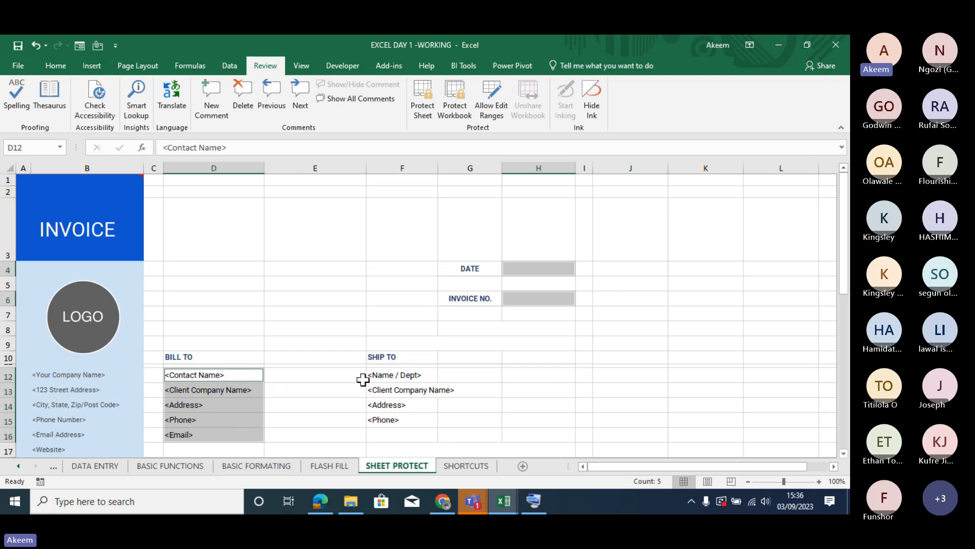
pyautogui.moveTo(327, 374)
pyautogui.mouseDown()
pyautogui.moveTo(324, 438)
pyautogui.moveTo(322, 376)
pyautogui.mouseUp()
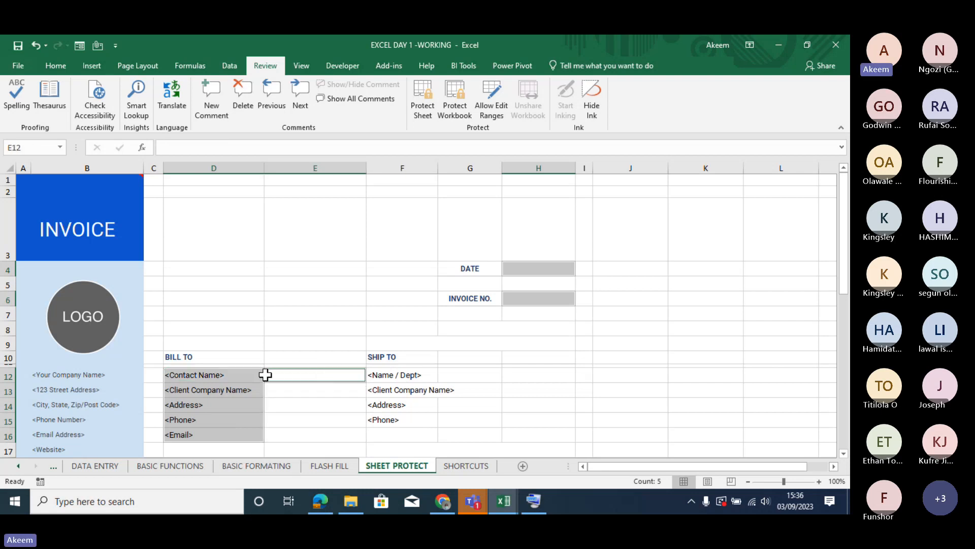
pyautogui.keyDown('ctrl'); pyautogui.click(248, 375); pyautogui.keyUp('ctrl')
pyautogui.moveTo(227, 376)
pyautogui.mouseDown()
pyautogui.moveTo(227, 399)
pyautogui.moveTo(227, 387)
pyautogui.mouseUp()
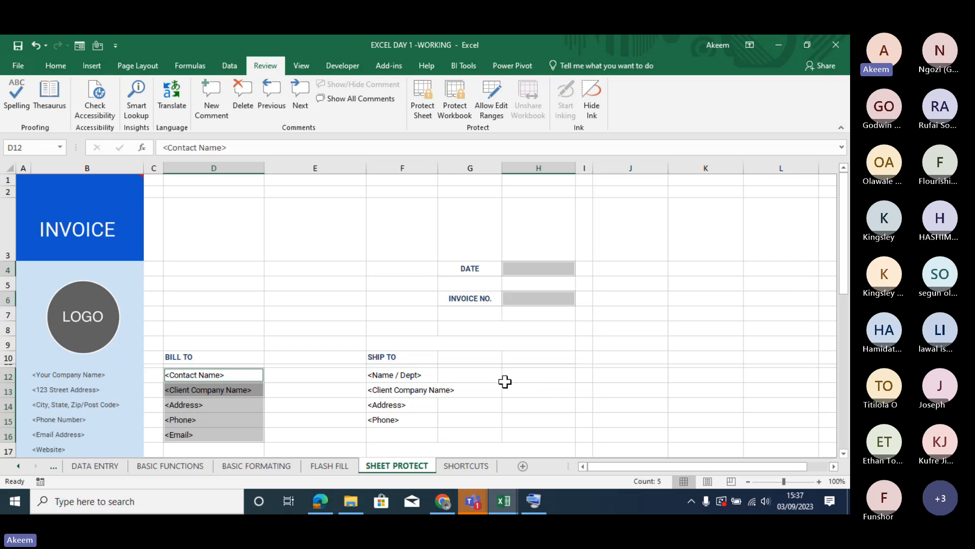
pyautogui.click(582, 343)
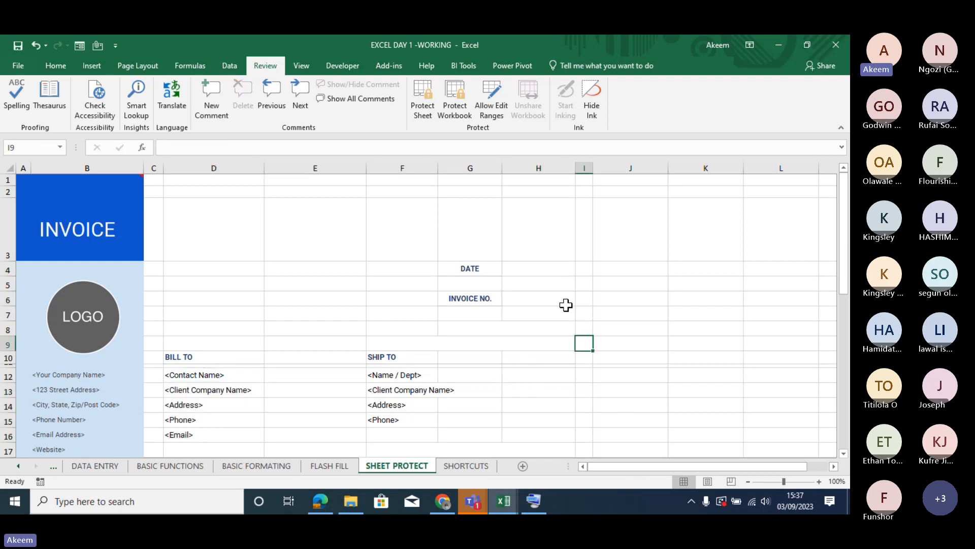
# - Unlock the invoice's input cells H4, H6, E12:E16, G12:G16 and the description, quantity and unit price cells in rows 20 to 28
pyautogui.click(540, 272)
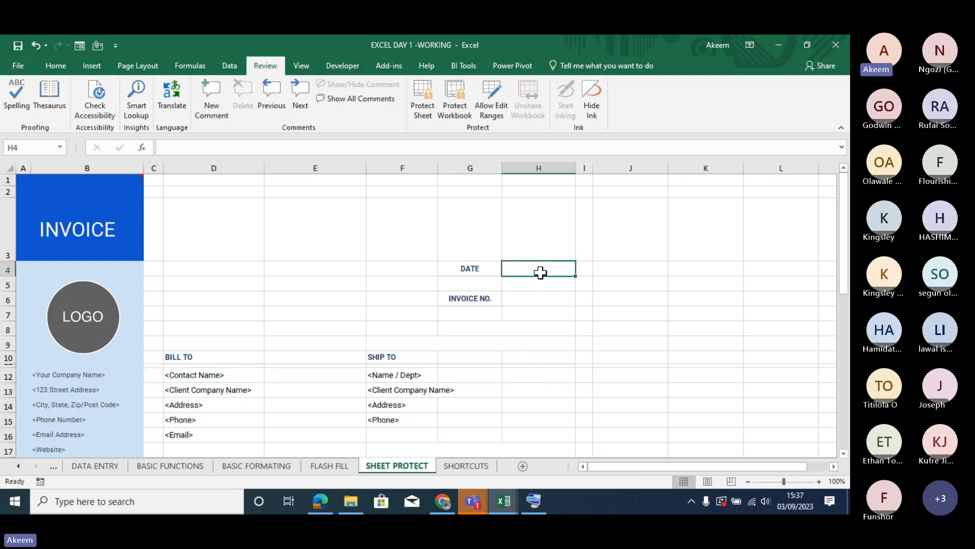
pyautogui.keyDown('ctrl'); pyautogui.click(527, 302); pyautogui.keyUp('ctrl')
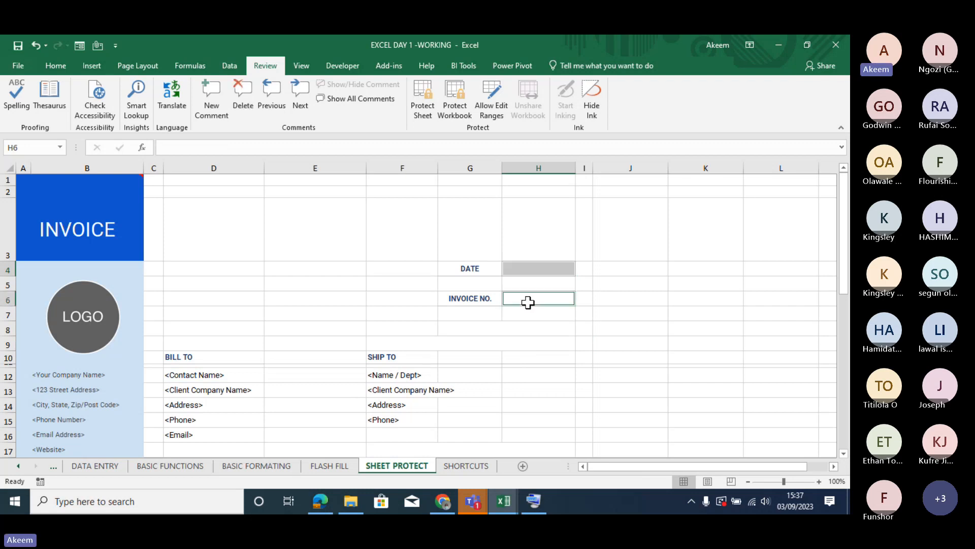
pyautogui.moveTo(291, 374); pyautogui.dragTo(293, 433)
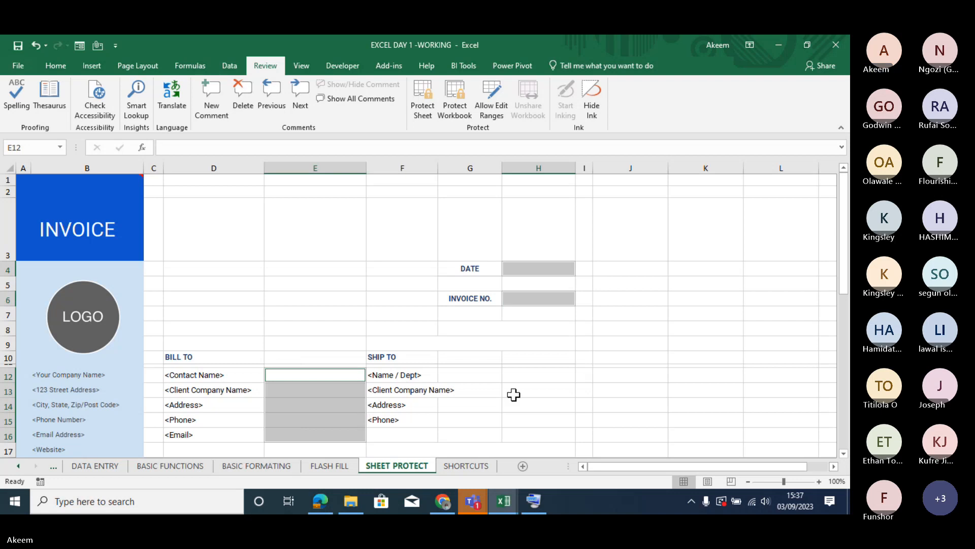
pyautogui.moveTo(477, 374); pyautogui.dragTo(479, 429)
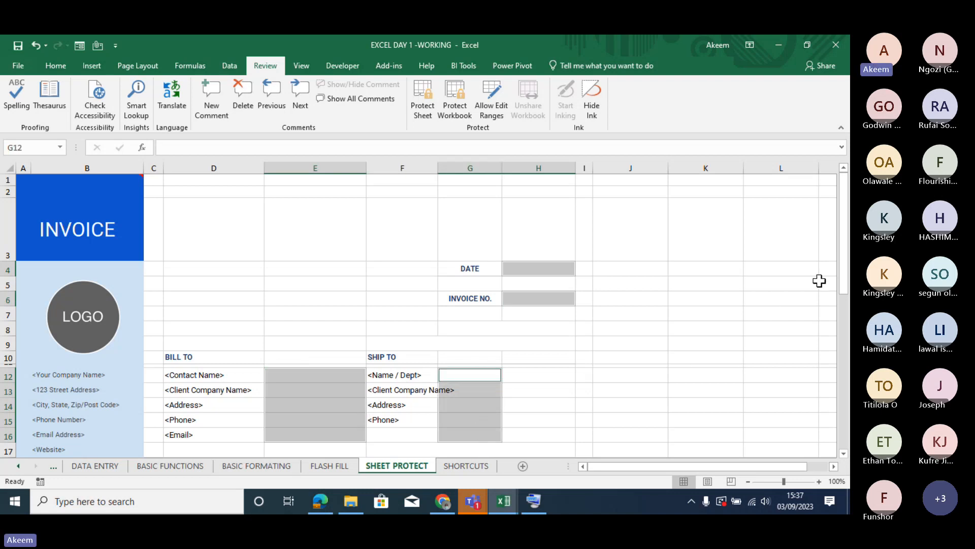
pyautogui.moveTo(844, 241); pyautogui.dragTo(845, 313)
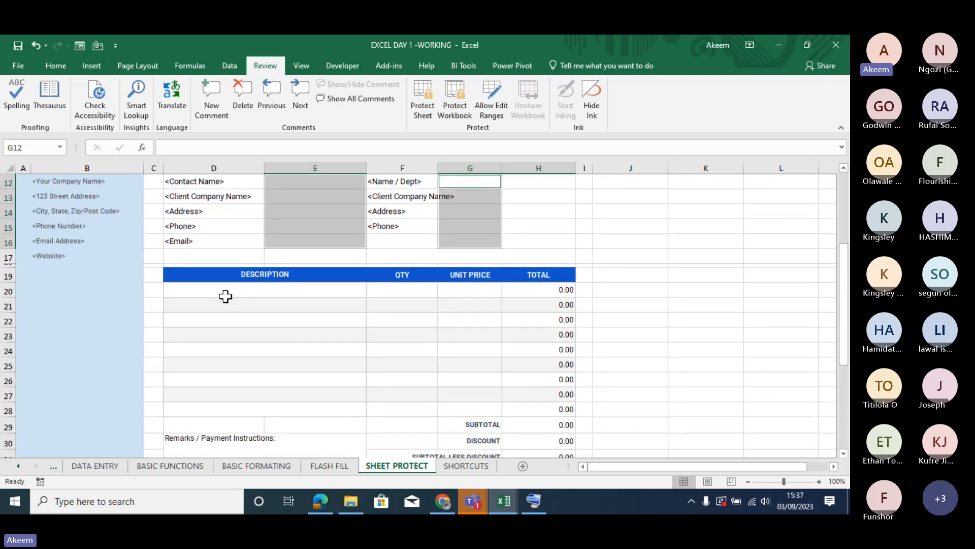
pyautogui.moveTo(224, 292); pyautogui.dragTo(468, 405)
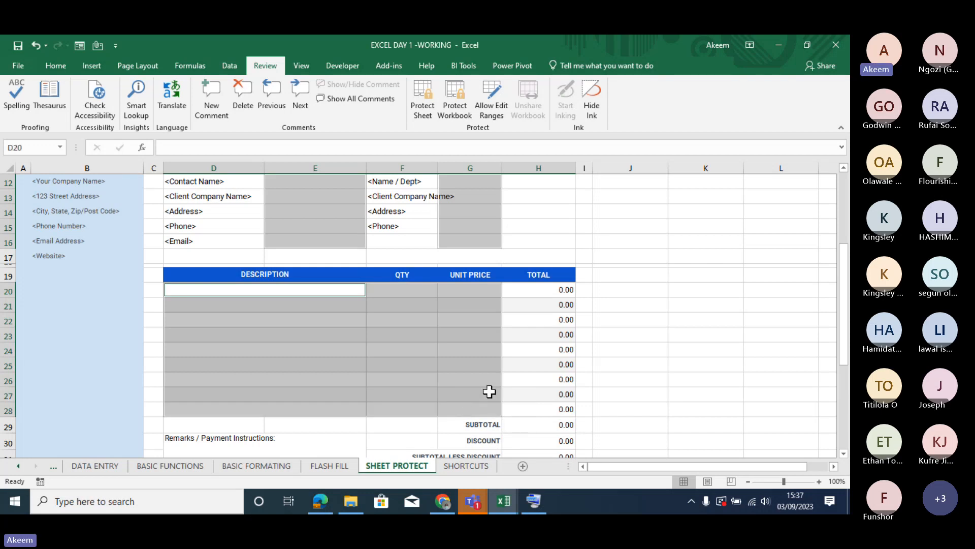
pyautogui.rightClick(489, 391)
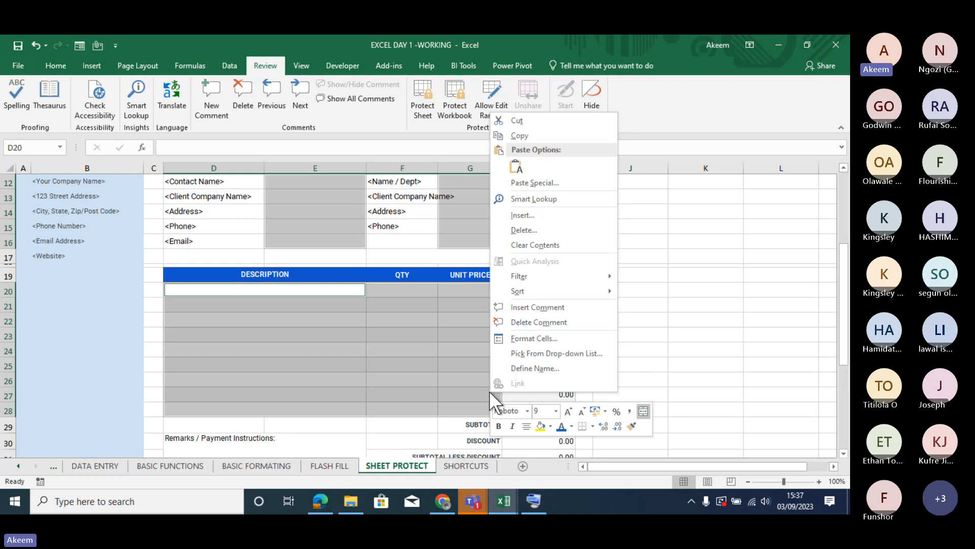
pyautogui.click(543, 337)
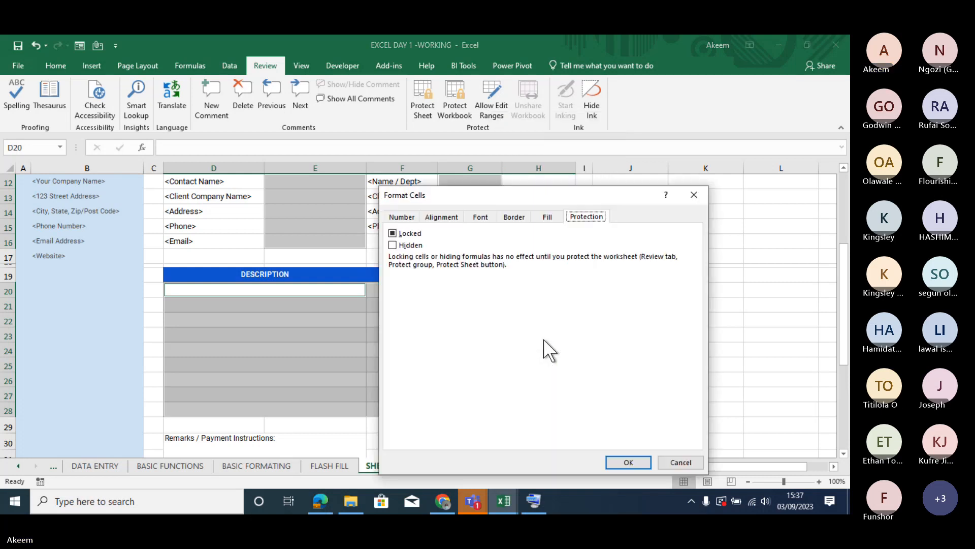
pyautogui.click(392, 233)
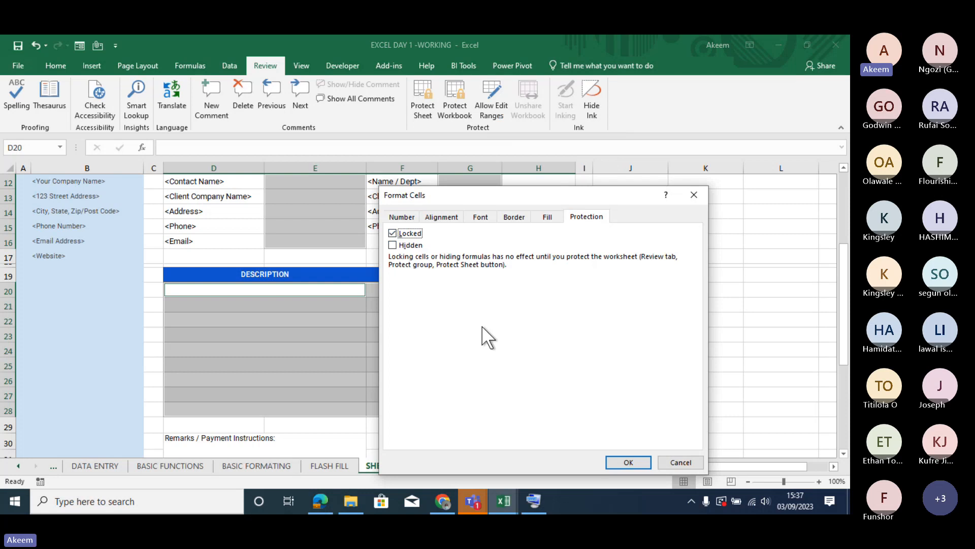
pyautogui.click(392, 233)
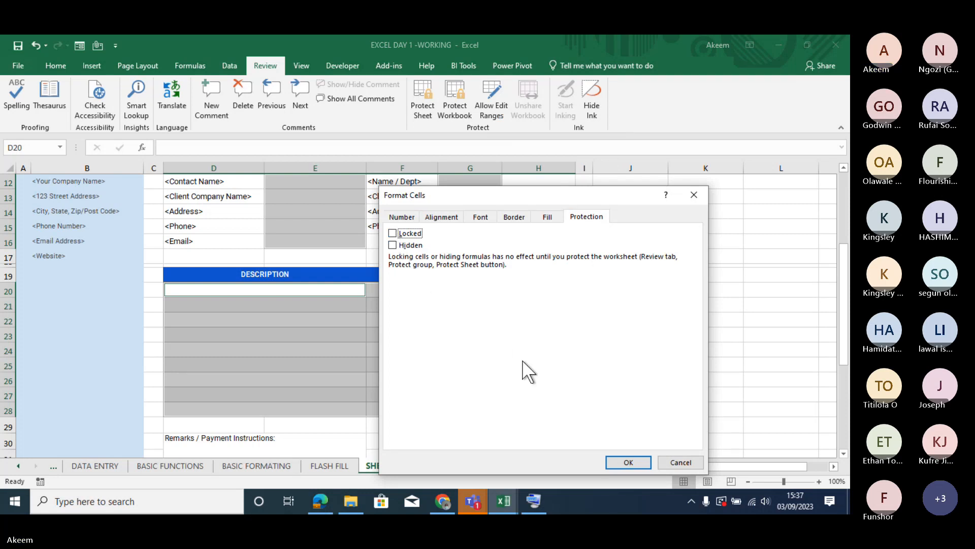
pyautogui.click(628, 462)
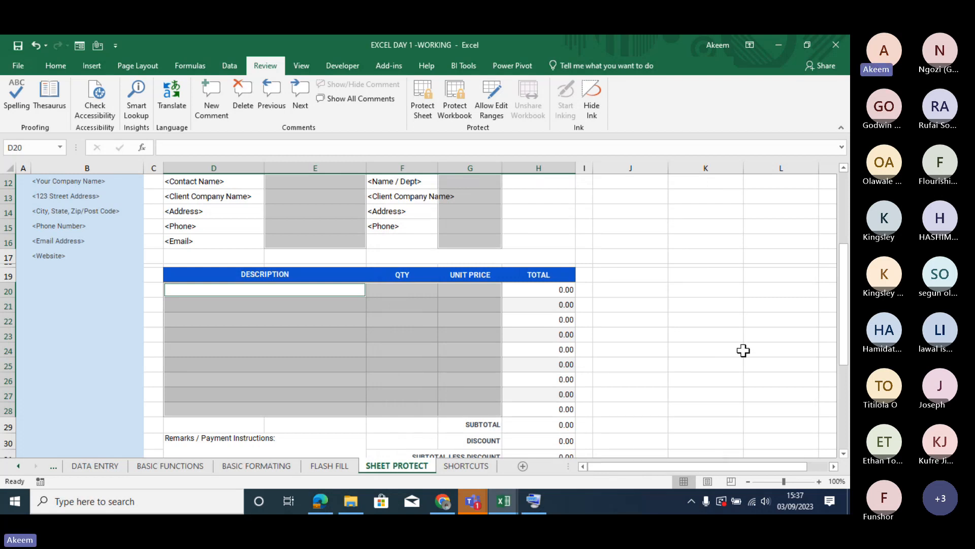
# - Check the cell protection settings of the date cell H4, closing them without changes
pyautogui.moveTo(847, 342); pyautogui.dragTo(850, 294)
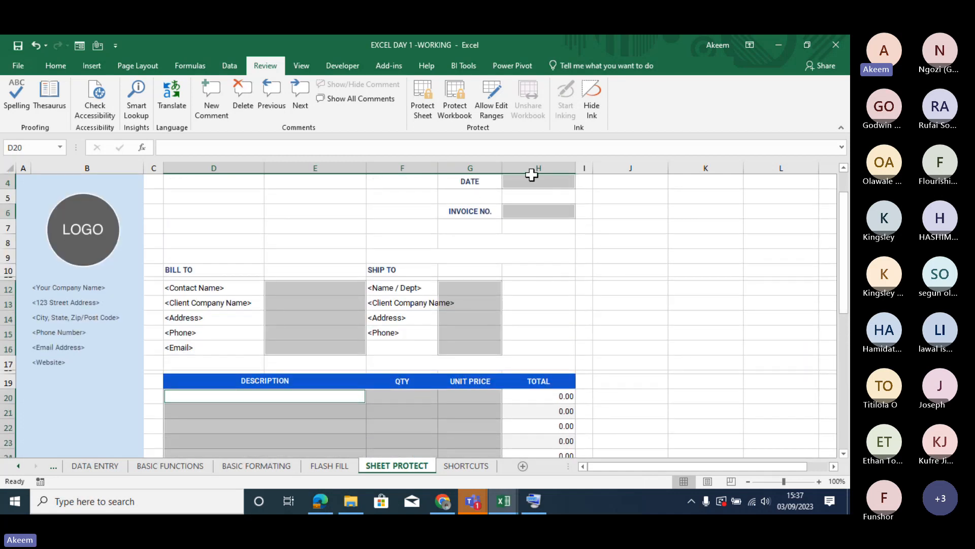
pyautogui.click(535, 182)
pyautogui.rightClick(535, 182)
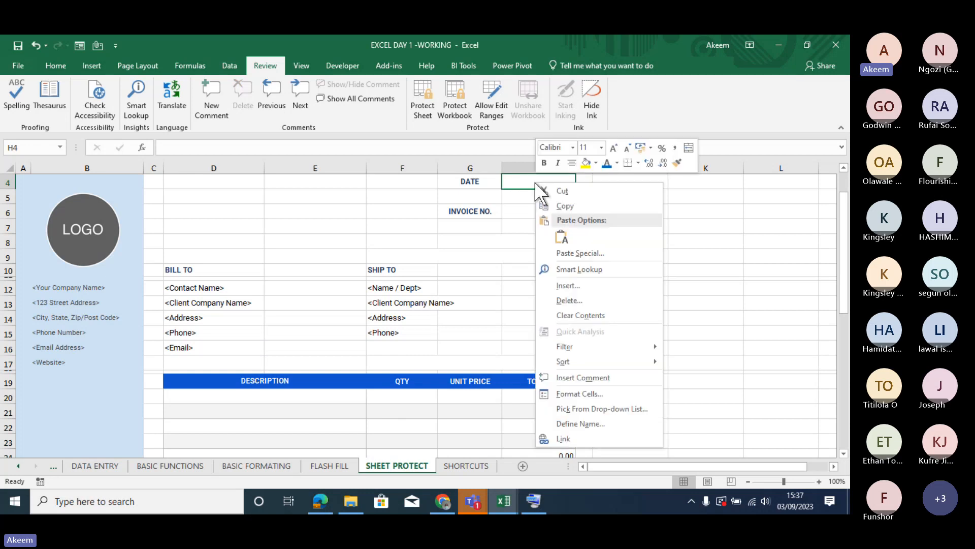
pyautogui.click(584, 395)
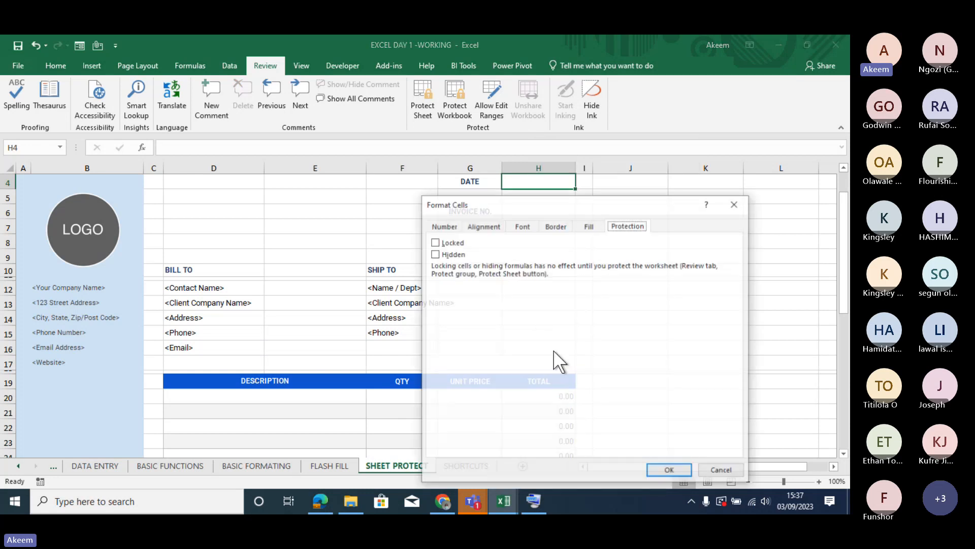
pyautogui.click(737, 203)
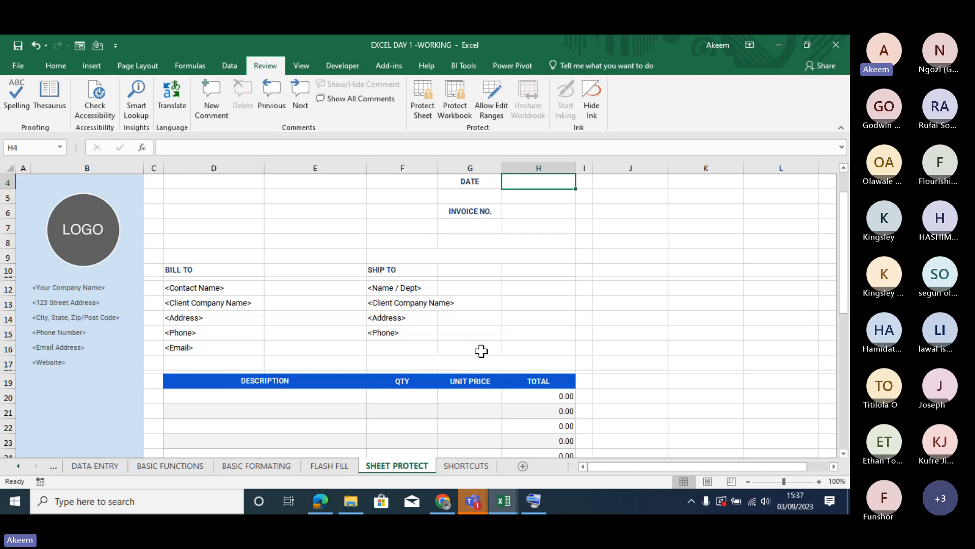
# - Select the entire invoice sheet and protect it without a password, keeping the default permissions
pyautogui.click(7, 168)
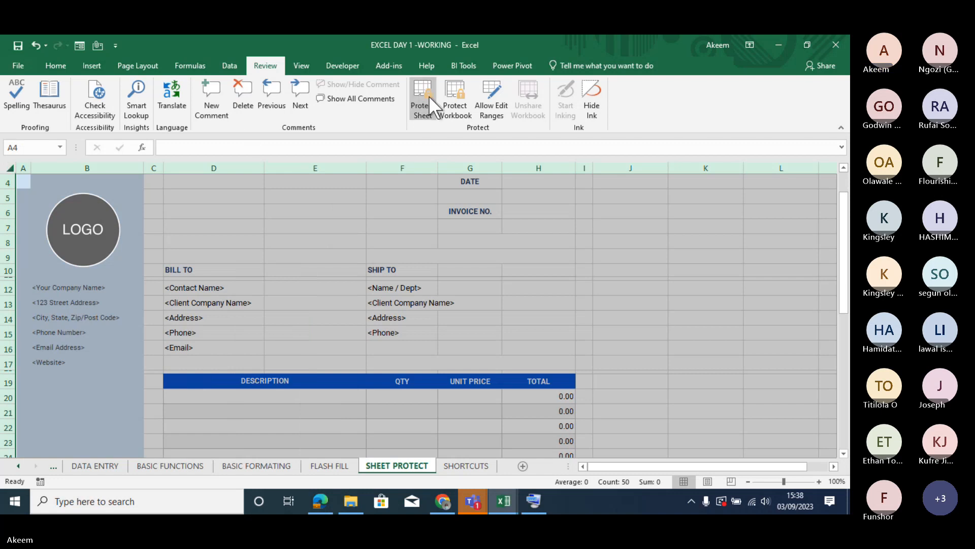
pyautogui.click(424, 94)
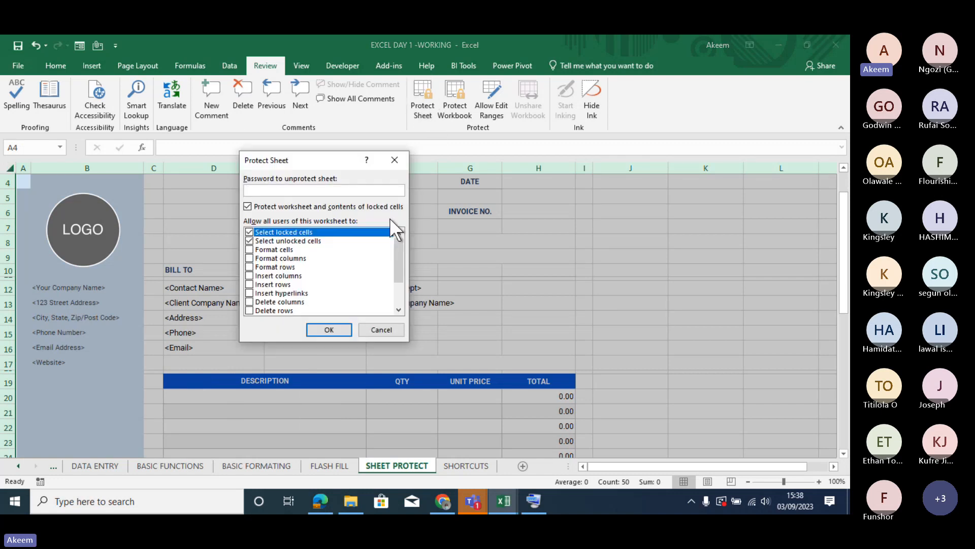
pyautogui.click(328, 329)
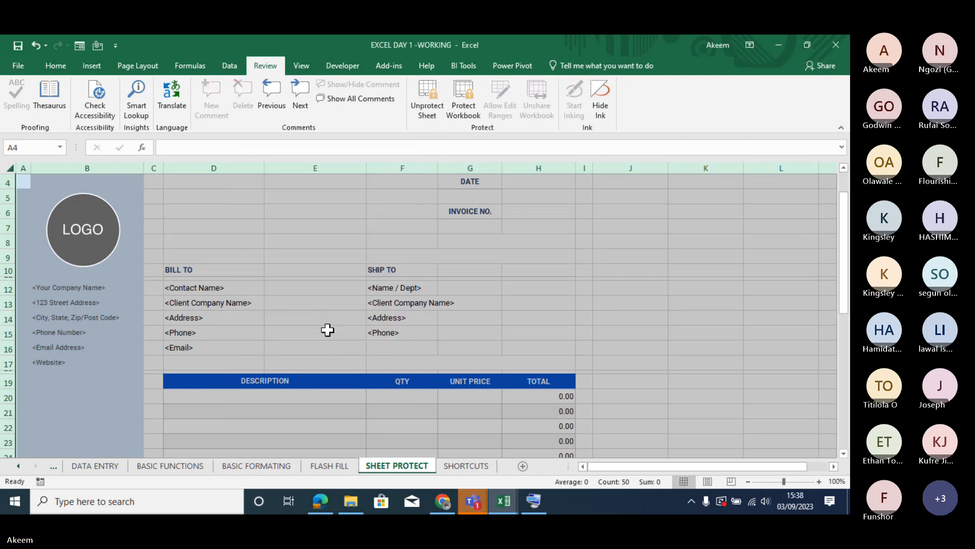
# - Test the sheet protection by trying to edit the empty locked cell E6
pyautogui.click(555, 325)
pyautogui.click(292, 207)
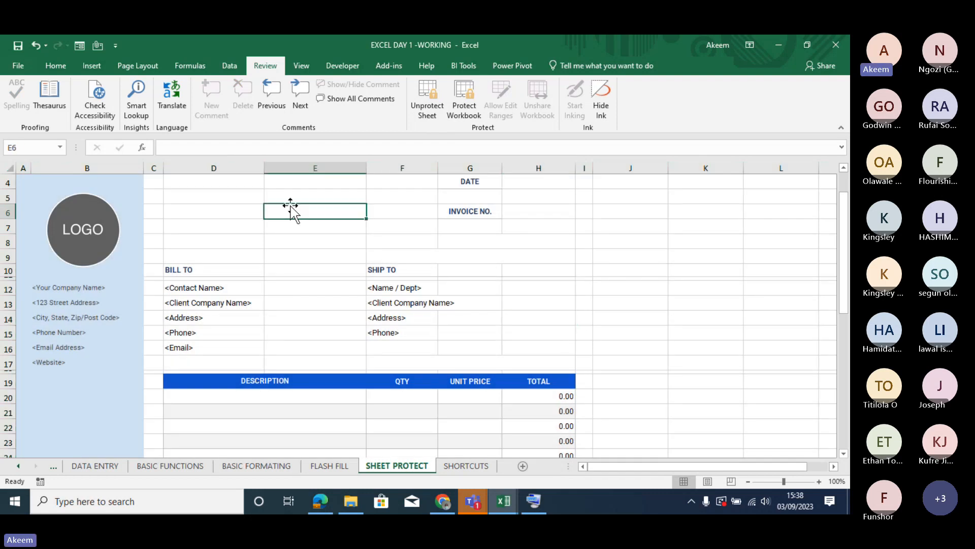
pyautogui.doubleClick(294, 212)
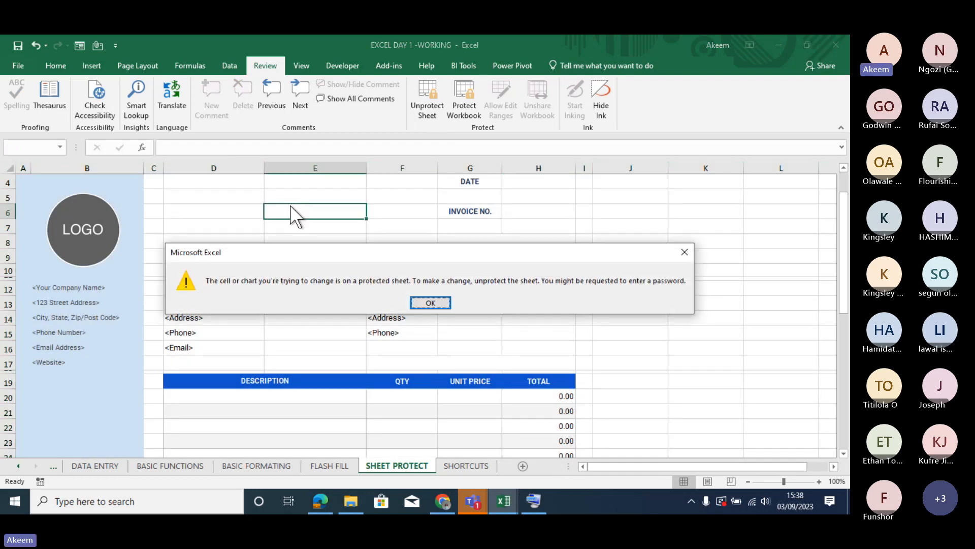
pyautogui.press('Return')
# - Enter the invoice date 31/12/2020 in cell H4
pyautogui.click(551, 183)
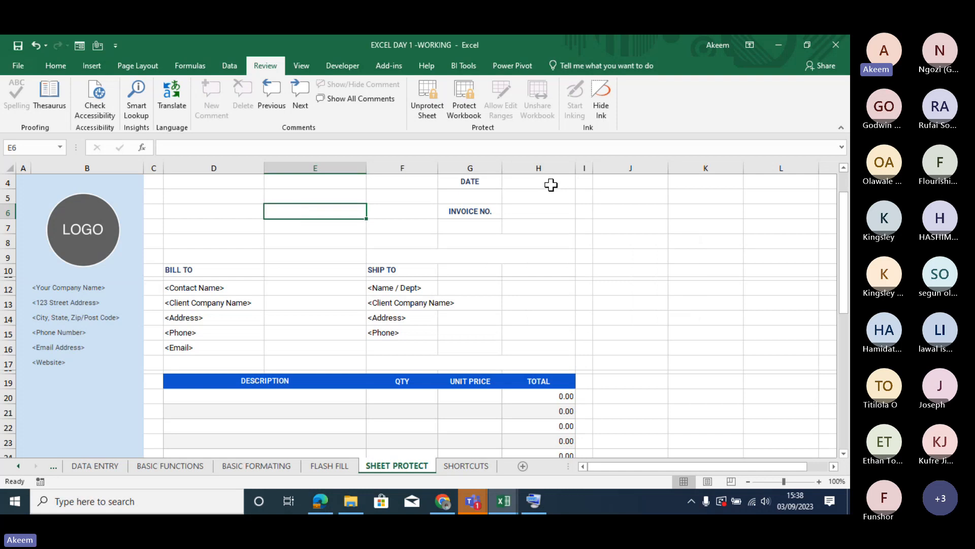
pyautogui.write('3')
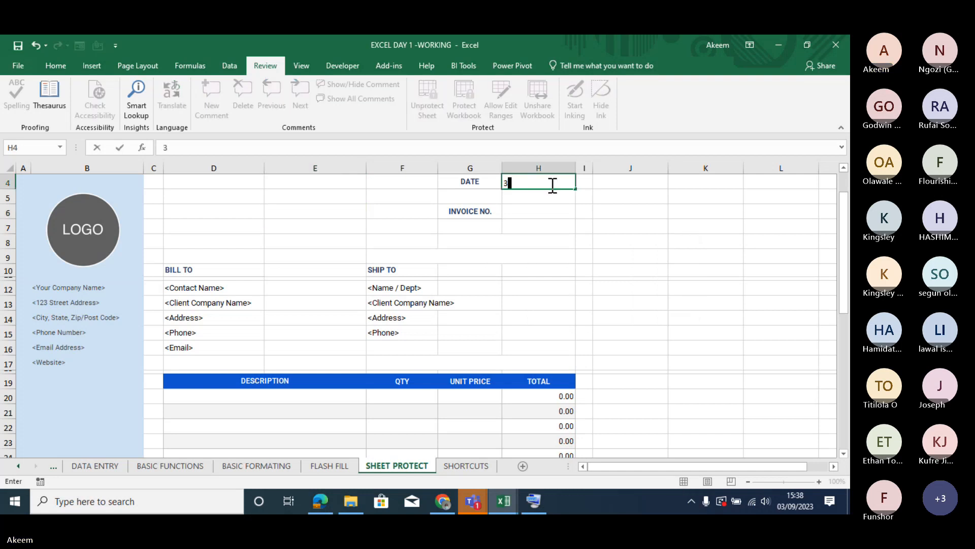
pyautogui.write('1/12/2020')
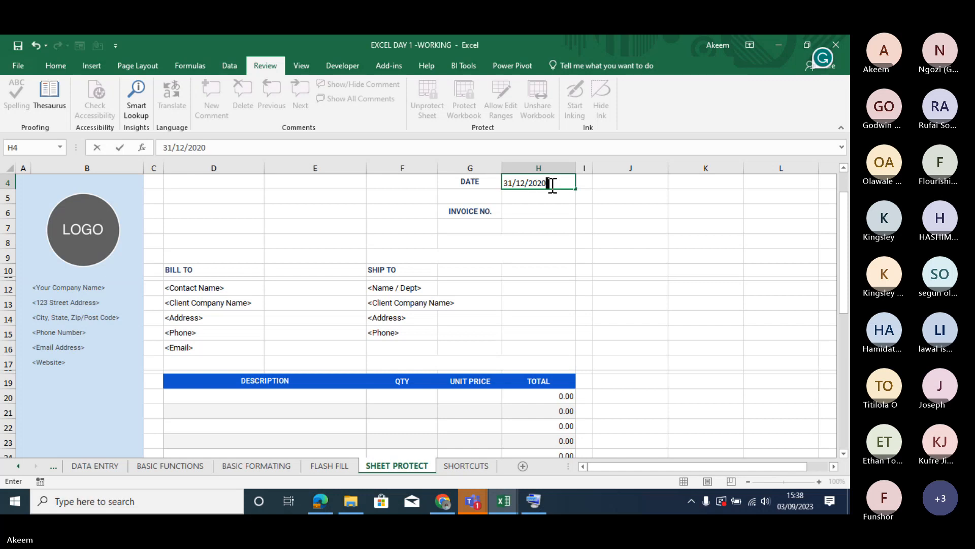
pyautogui.press('Return')
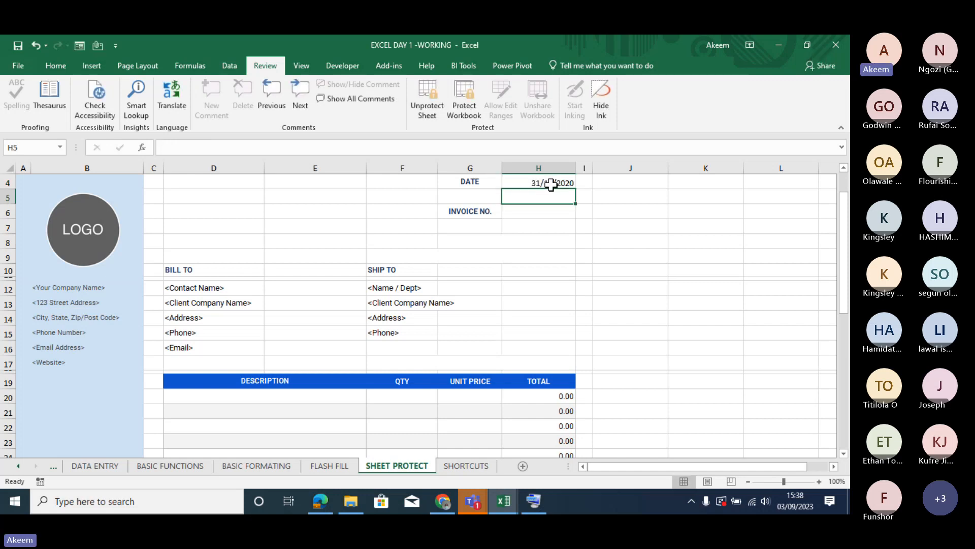
# - Try to enter 1 in the locked cell H5, and fill in the invoice number in H6
pyautogui.press('1')
pyautogui.press('Return')
pyautogui.press('Return')
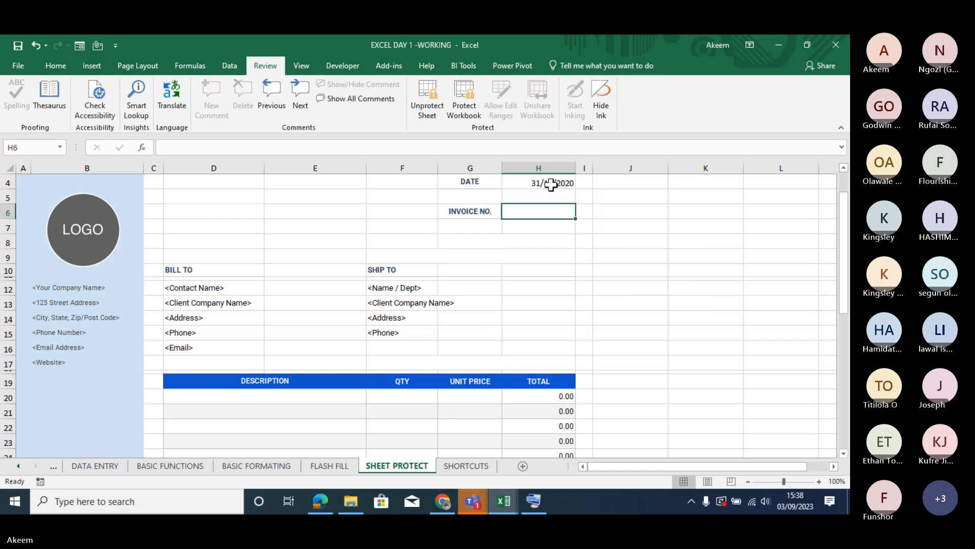
pyautogui.write('0009')
pyautogui.press('Return')
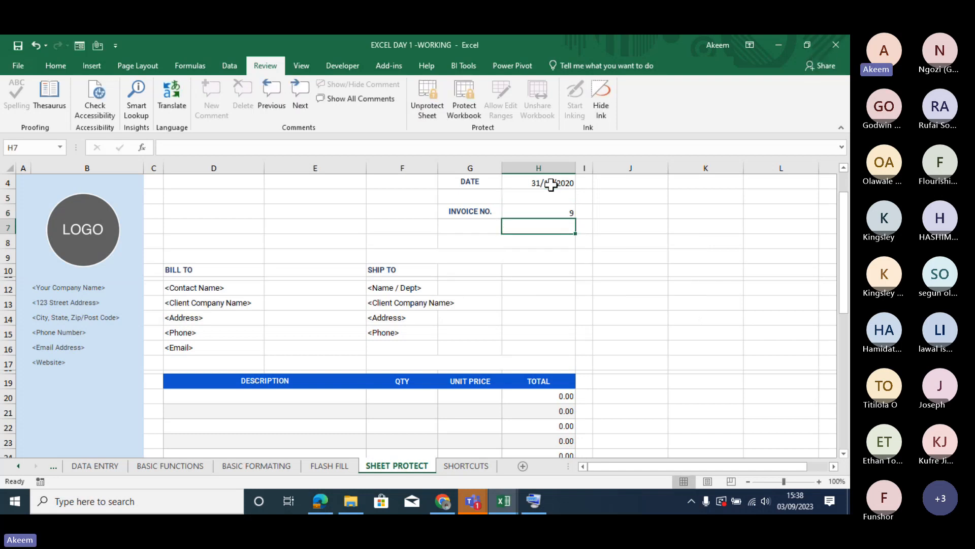
# - Enter the contact's full name in the BILL TO section, cell E12
pyautogui.click(320, 288)
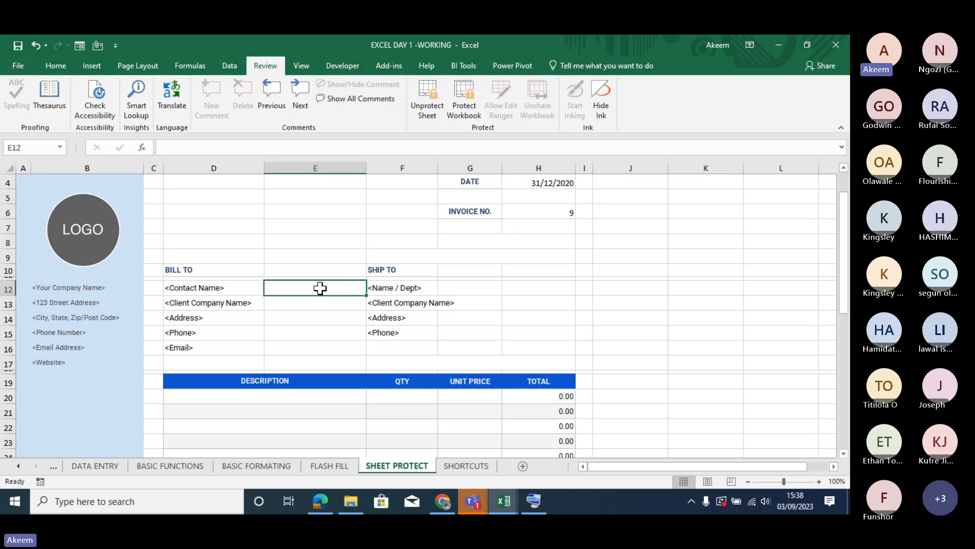
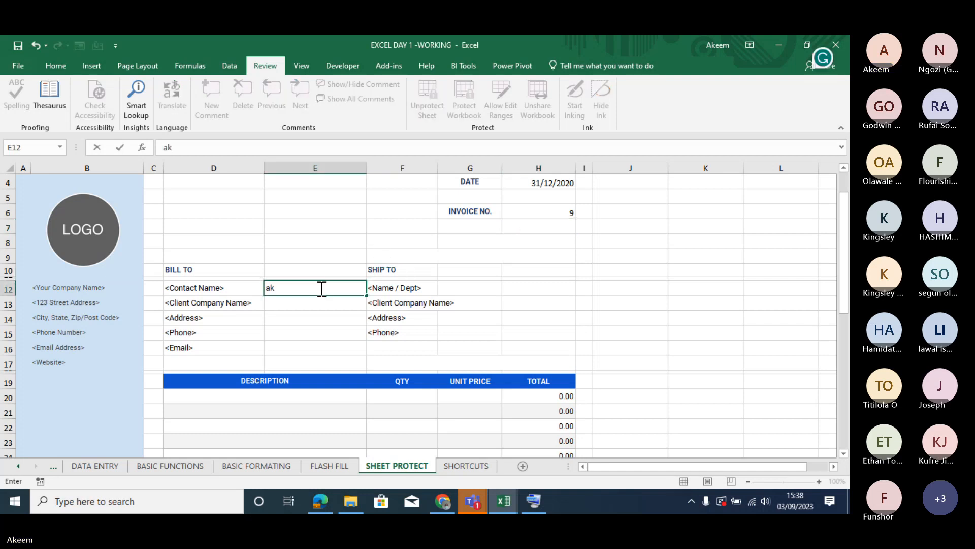
pyautogui.press('Return')
# - Fill in the first invoice line in row 20 with description doughnut, quantity 20 and unit price 300
pyautogui.click(242, 401)
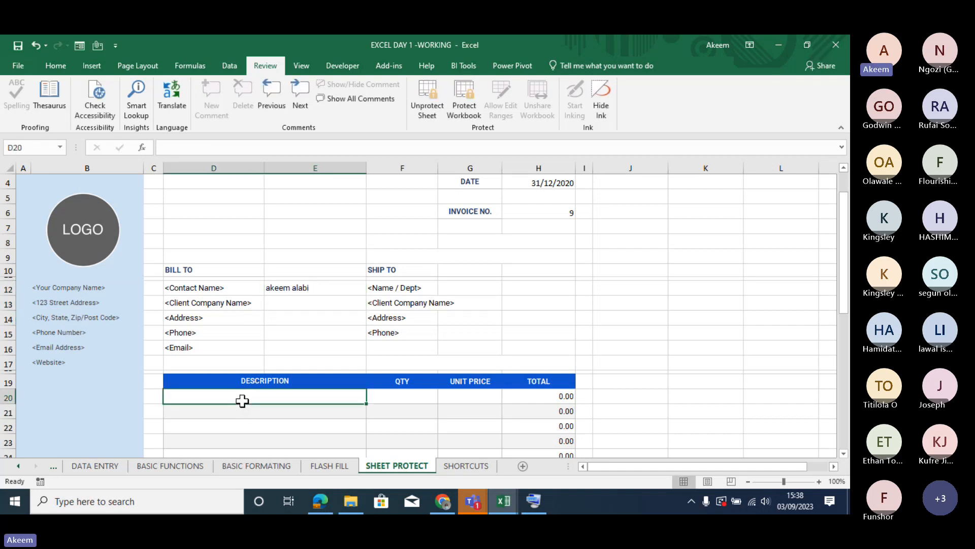
pyautogui.write('dough')
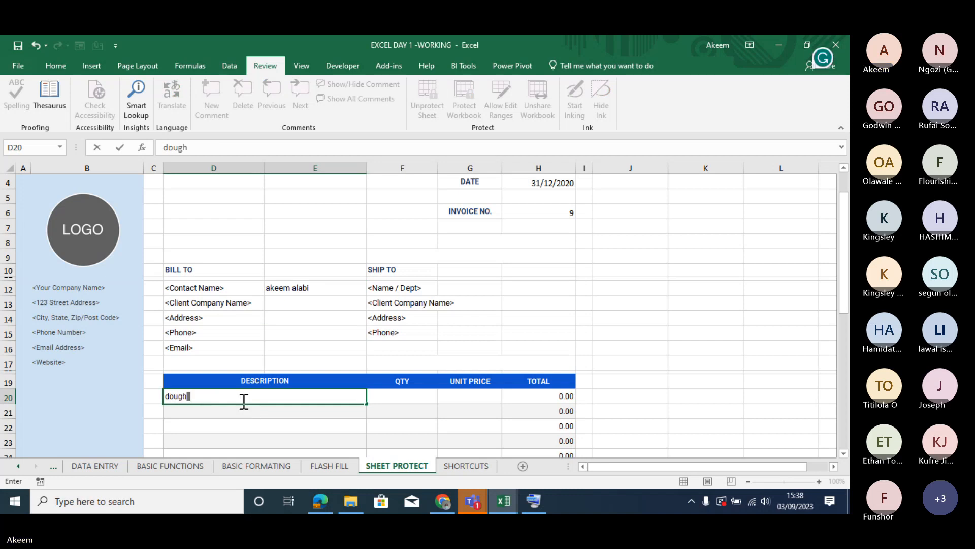
pyautogui.write('nut')
pyautogui.press('Tab')
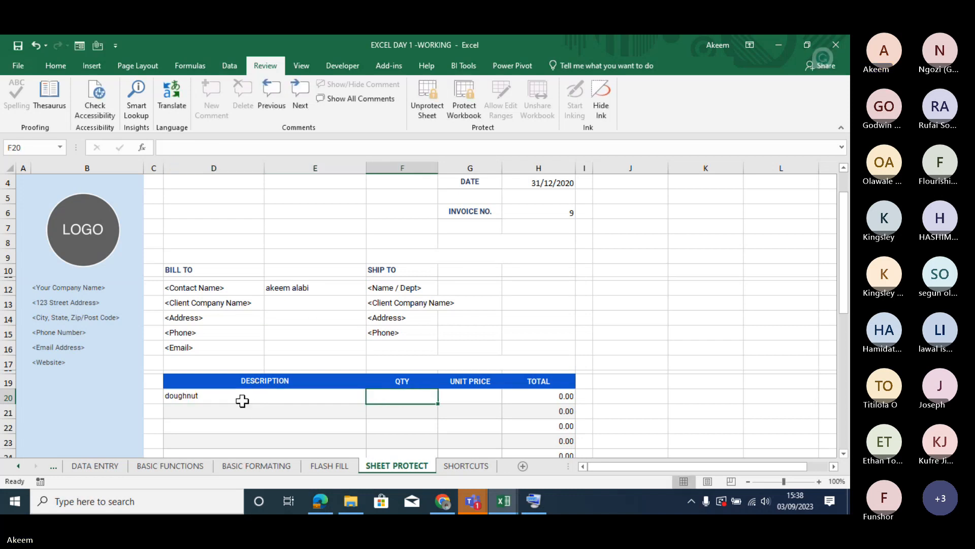
pyautogui.write('20')
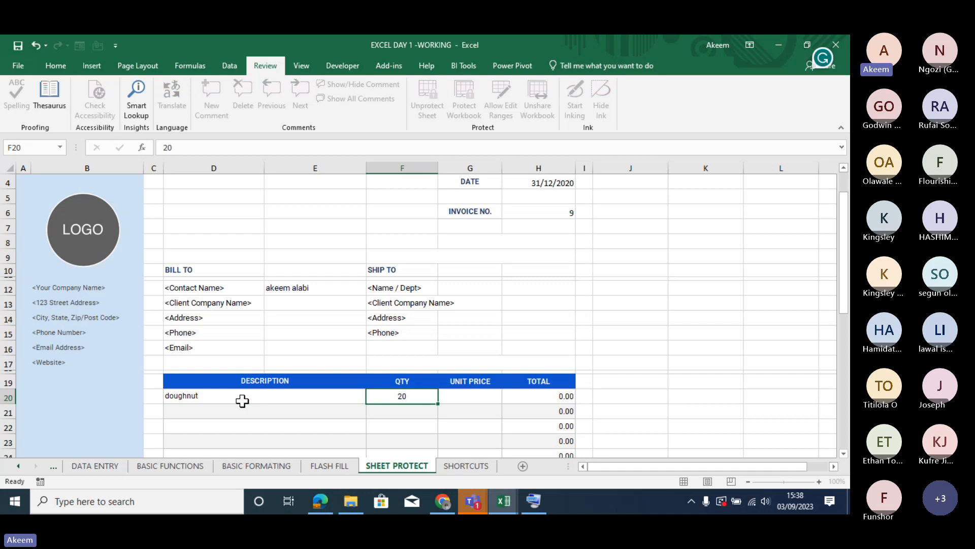
pyautogui.press('Tab')
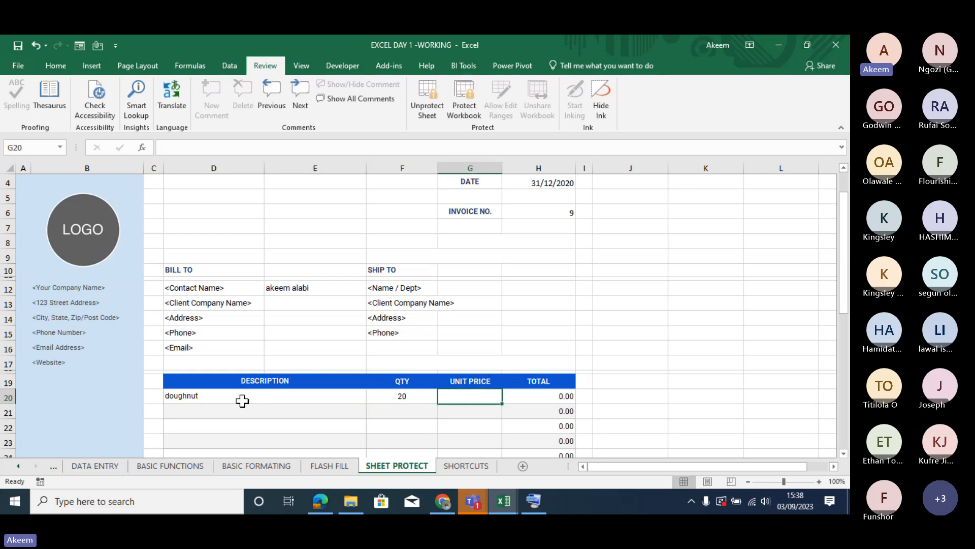
pyautogui.write('300')
pyautogui.press('Return')
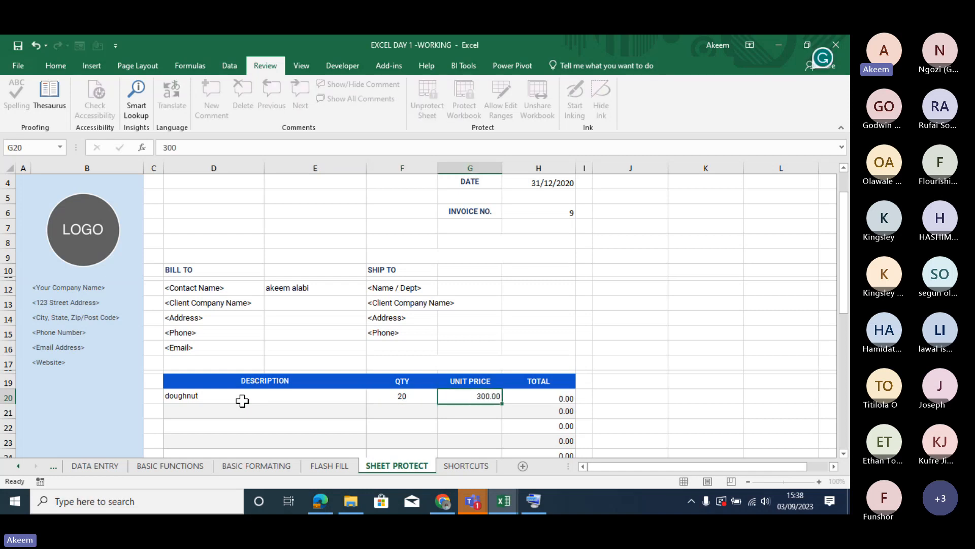
pyautogui.moveTo(844, 291); pyautogui.dragTo(848, 256)
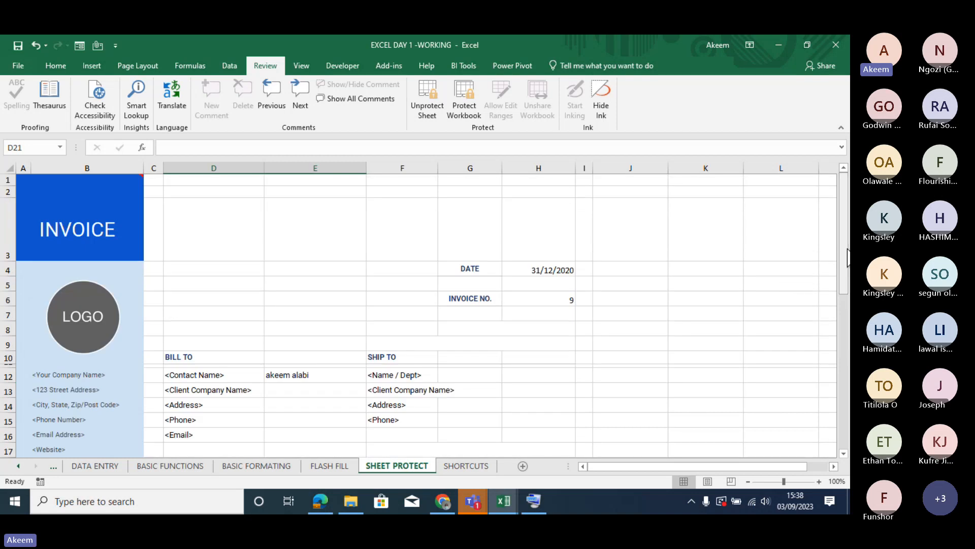
pyautogui.click(375, 374)
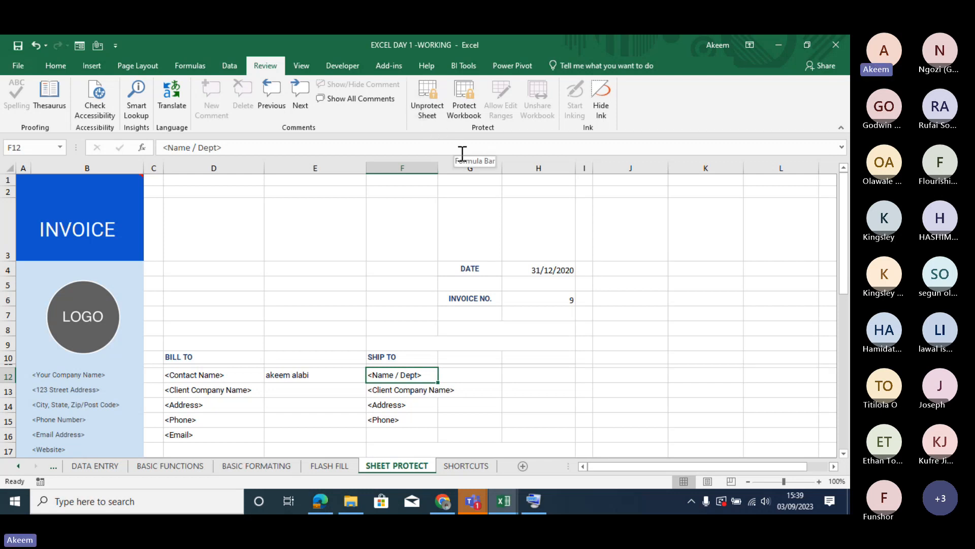
pyautogui.click(410, 305)
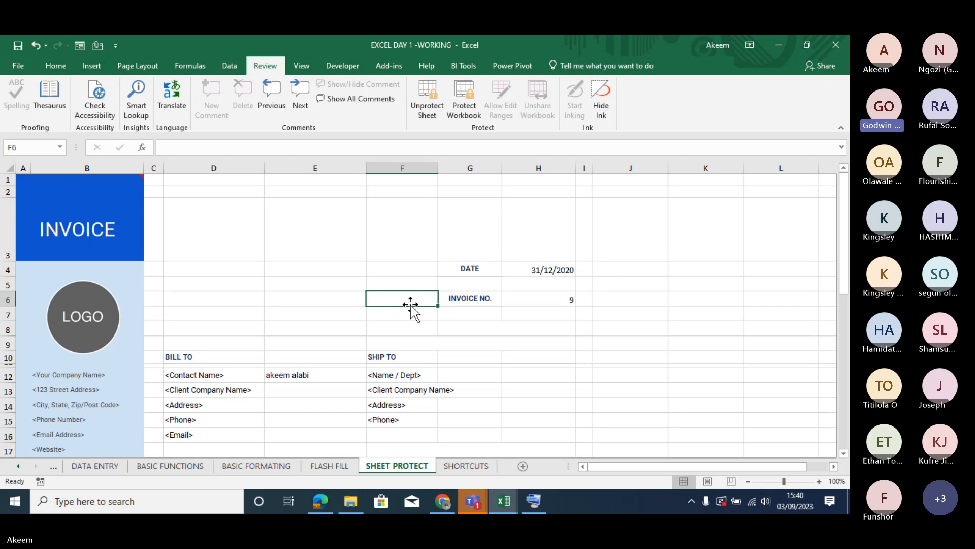
# - Remove the invoice sheet's protection and protect it again with an unprotect password, keeping the default permissions
pyautogui.click(426, 84)
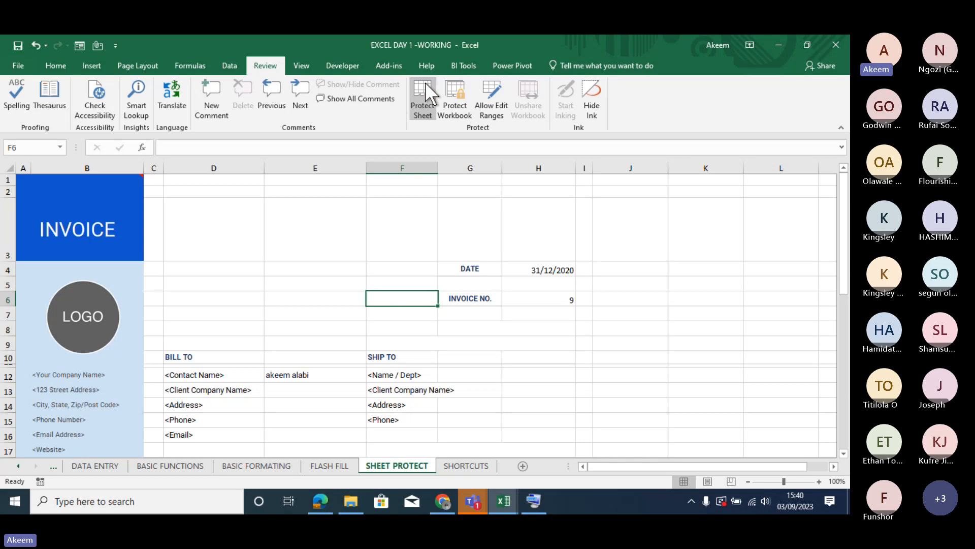
pyautogui.click(425, 85)
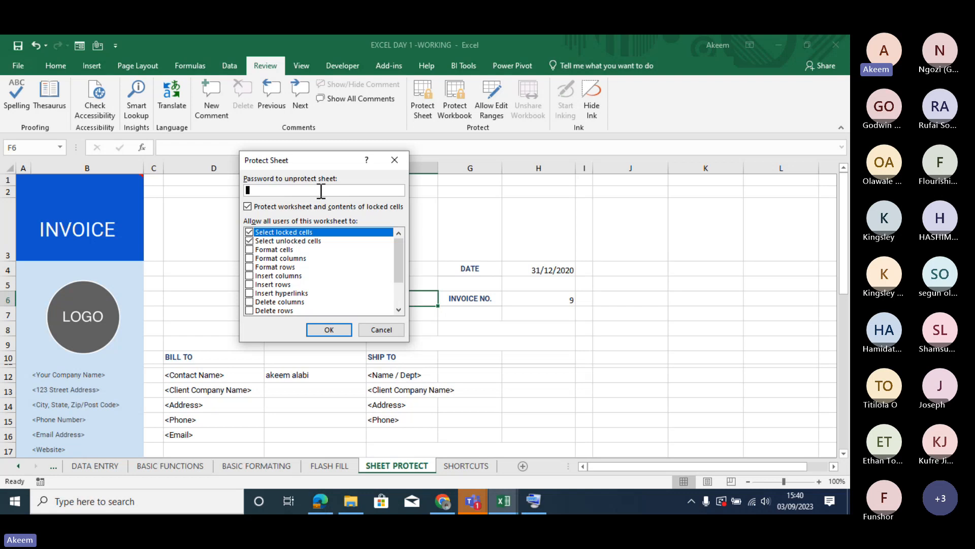
pyautogui.write('123')
pyautogui.click(329, 331)
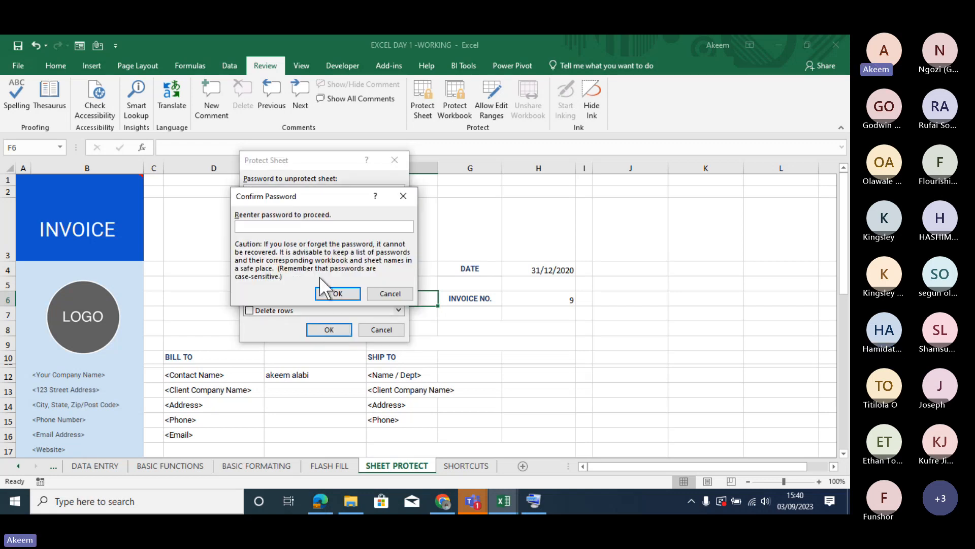
pyautogui.write('123')
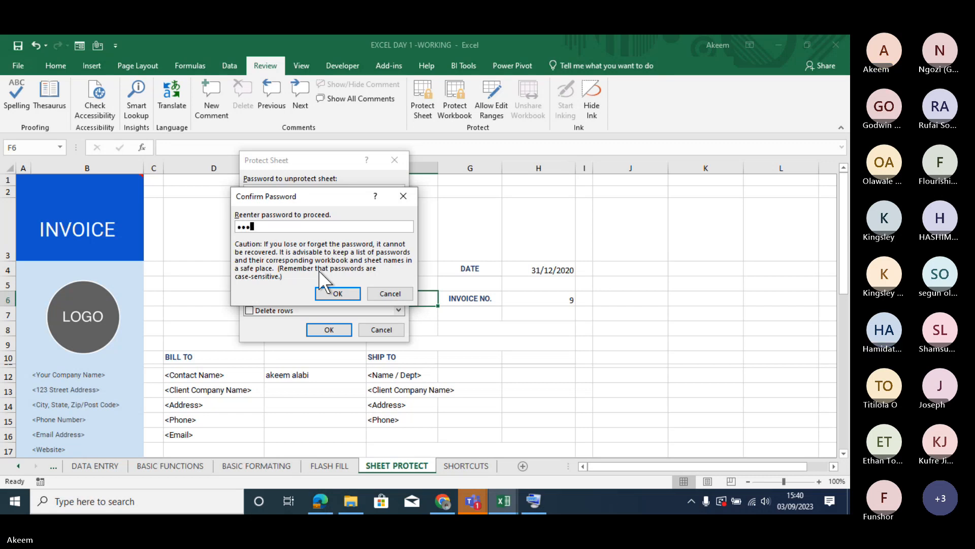
pyautogui.press('Return')
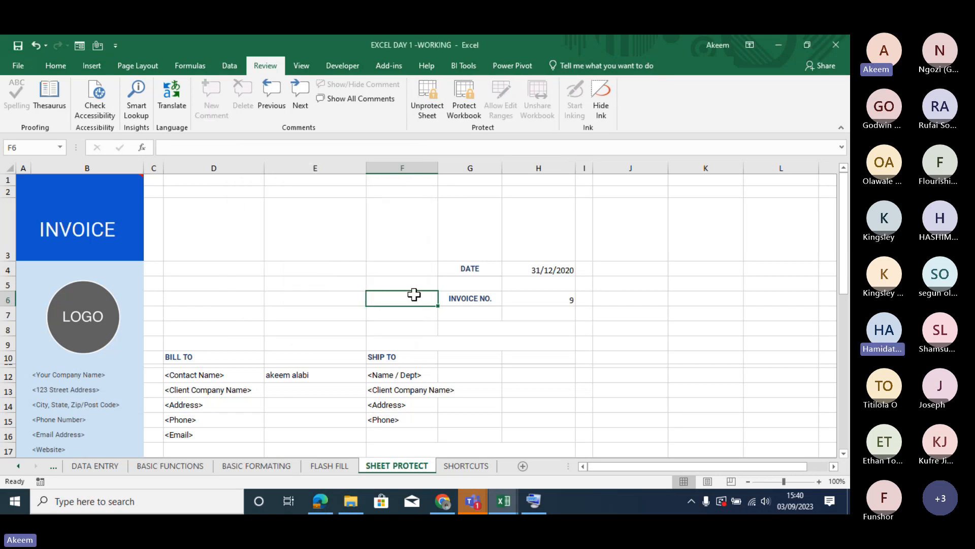
# - Unprotect the invoice sheet by entering the sheet password
pyautogui.click(425, 106)
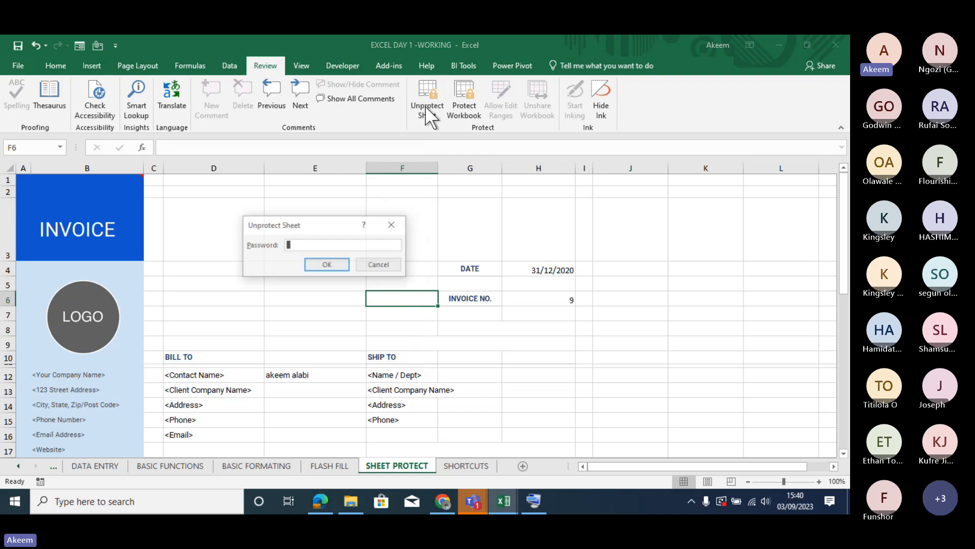
pyautogui.write('123')
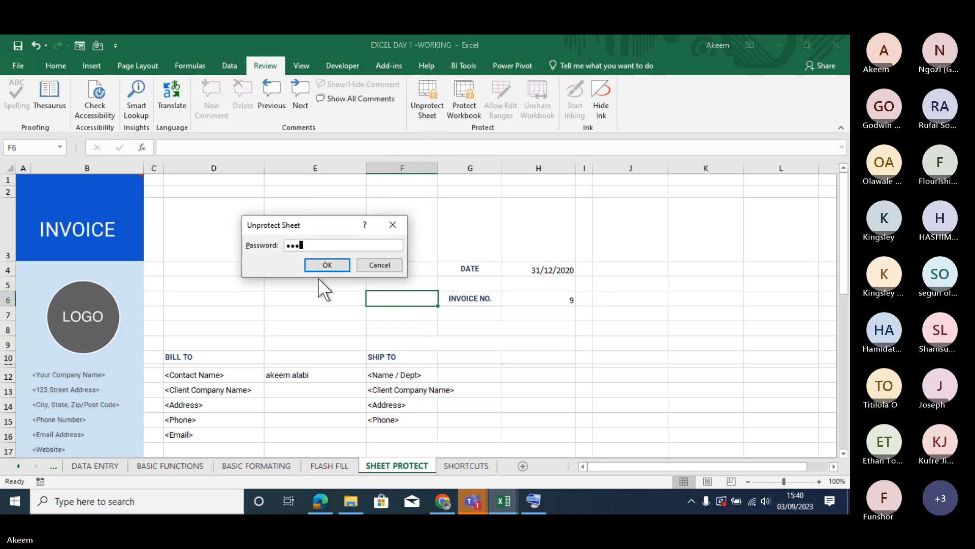
pyautogui.press('Return')
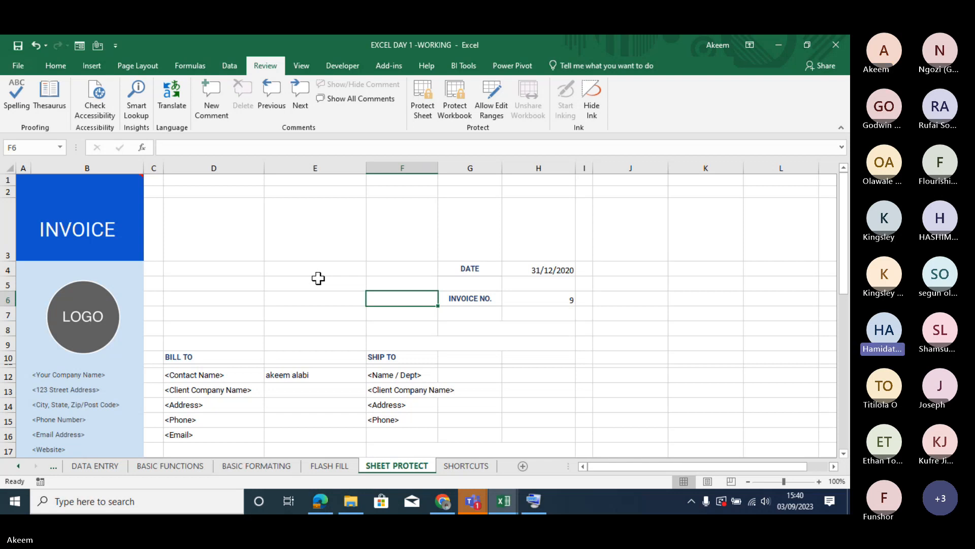
pyautogui.click(381, 226)
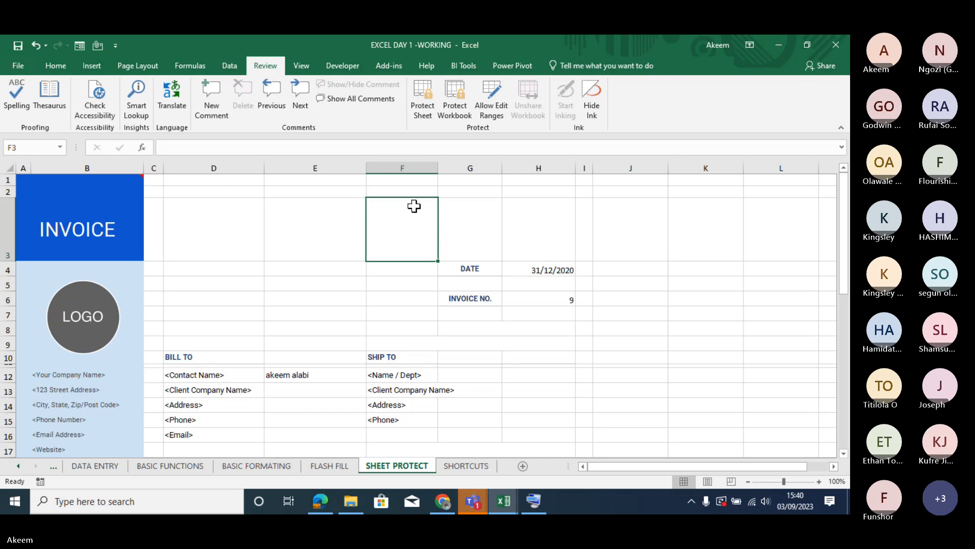
pyautogui.click(328, 215)
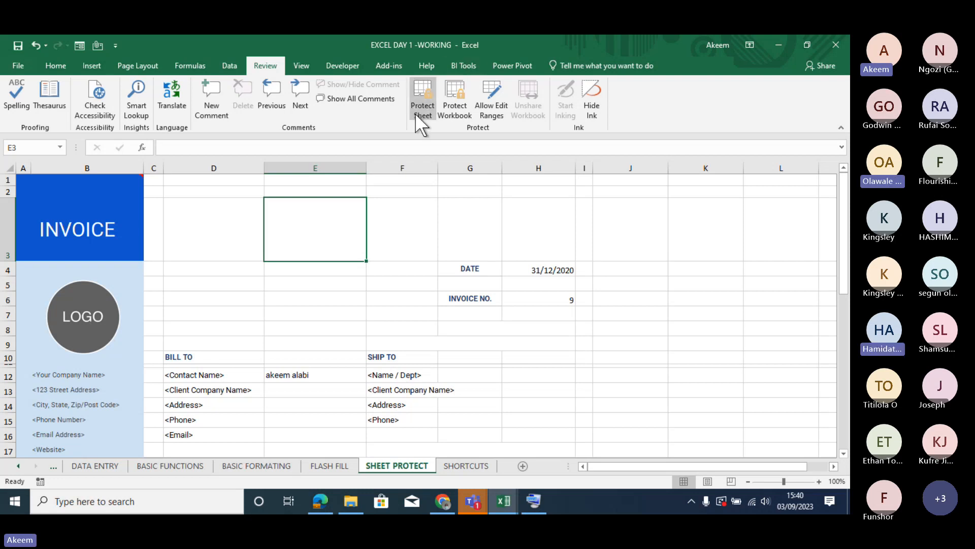
pyautogui.click(547, 263)
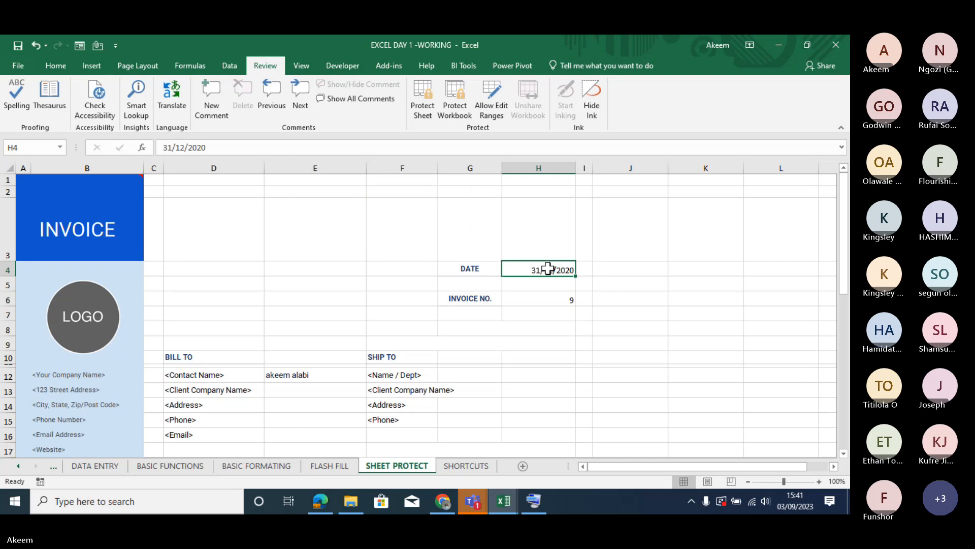
pyautogui.rightClick(549, 271)
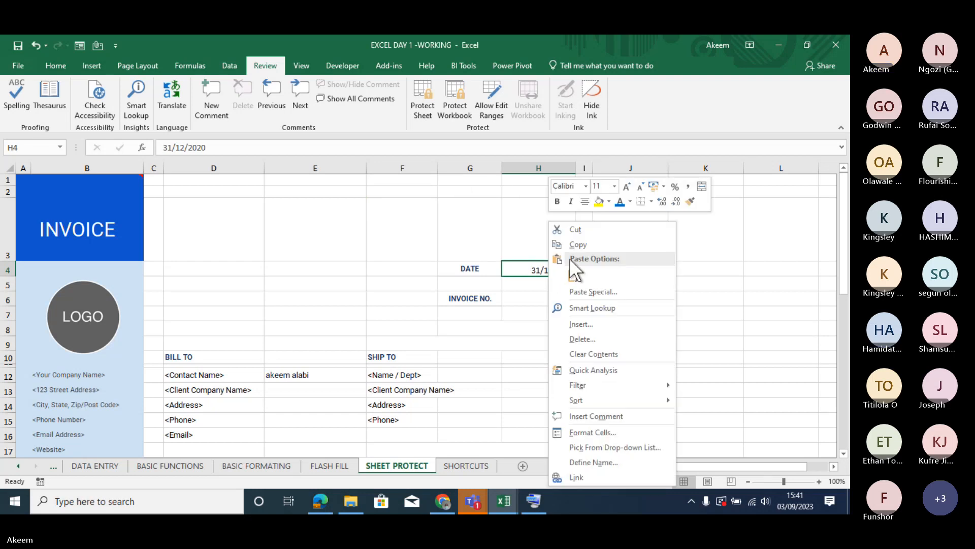
pyautogui.click(535, 268)
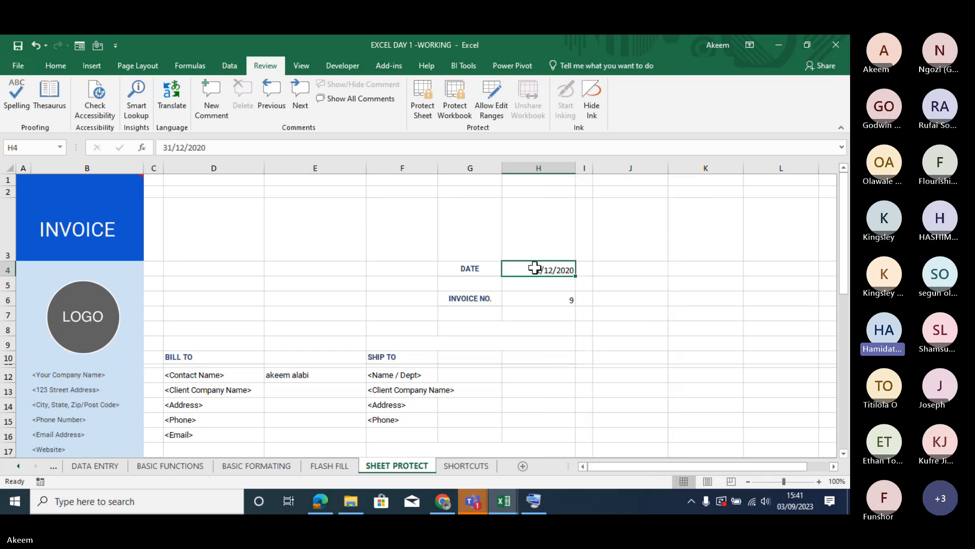
pyautogui.click(370, 212)
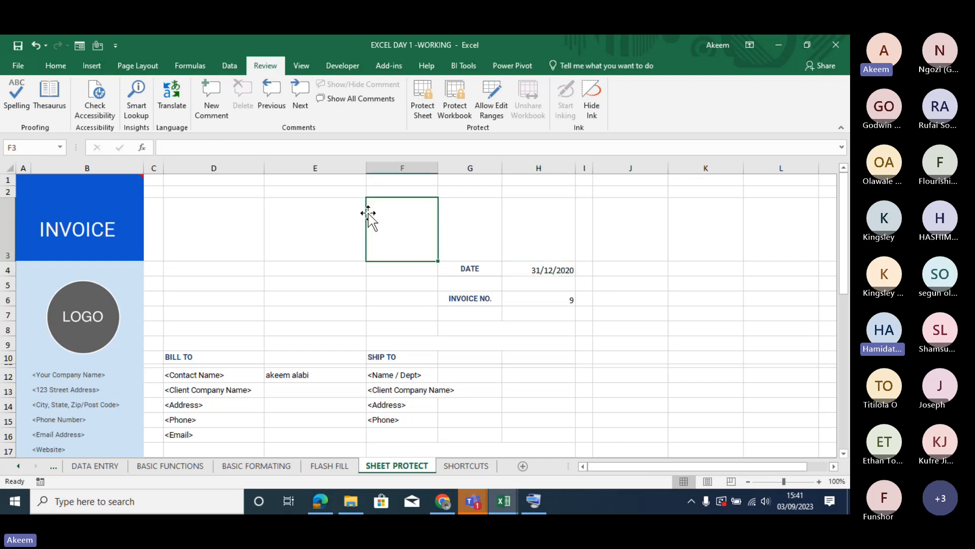
pyautogui.click(291, 205)
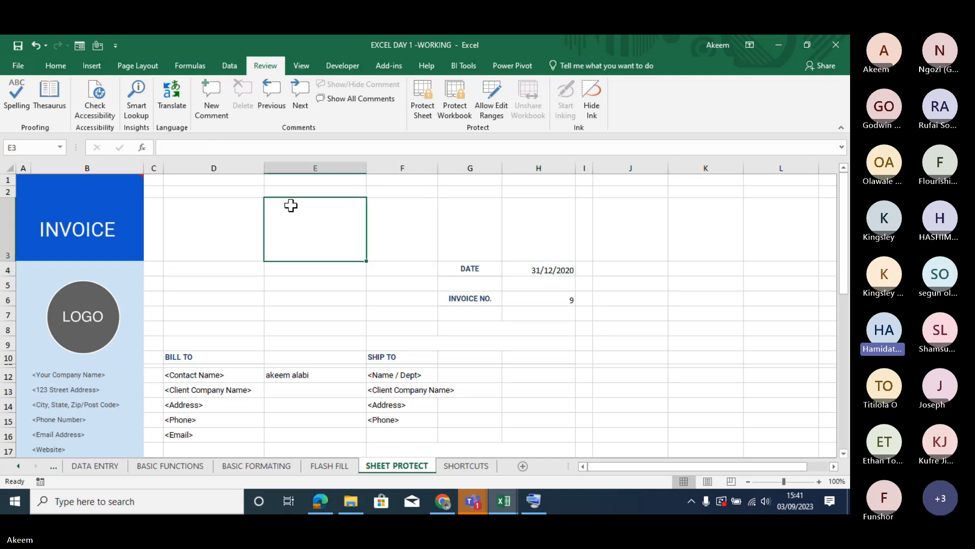
# - In the protection settings of date cell H4, turn Locked on and back off, and accept the settings
pyautogui.click(541, 271)
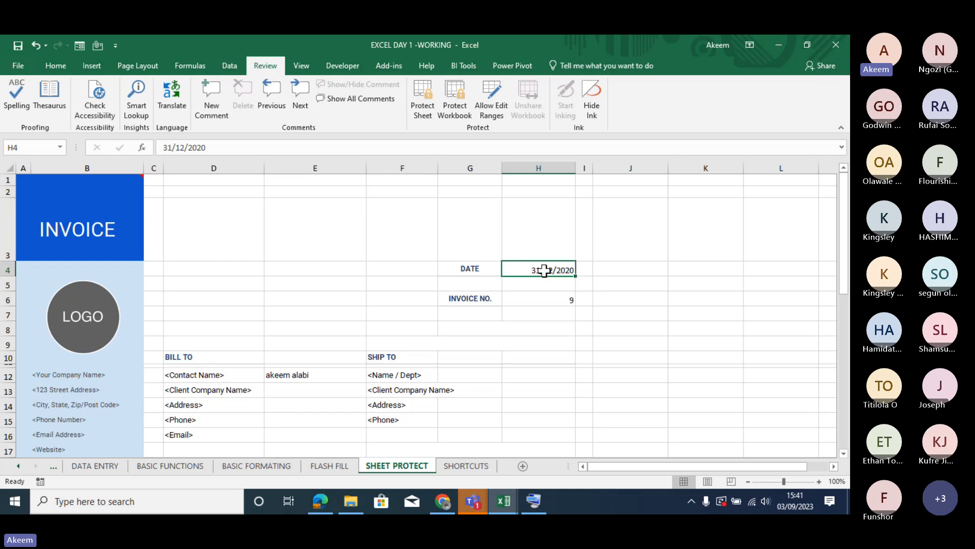
pyautogui.rightClick(544, 270)
pyautogui.click(593, 431)
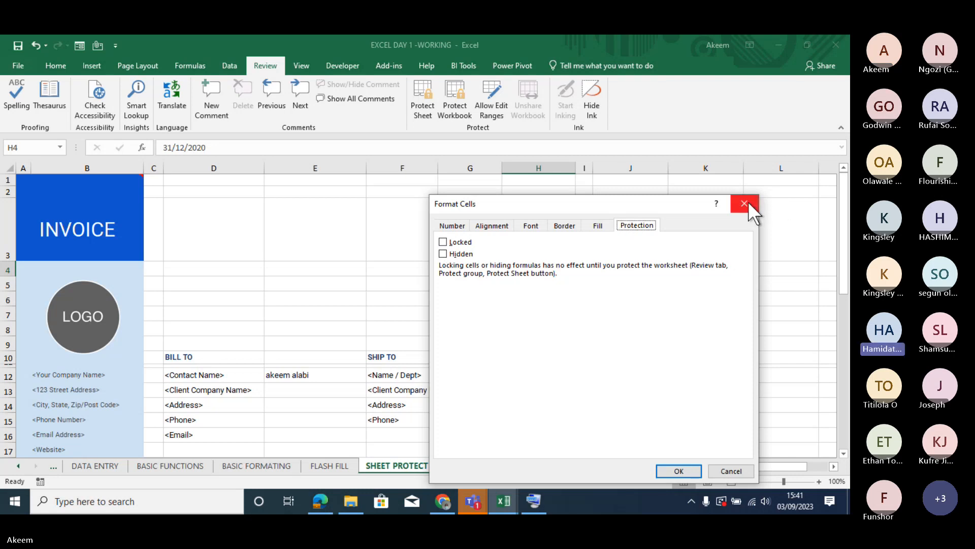
pyautogui.click(443, 243)
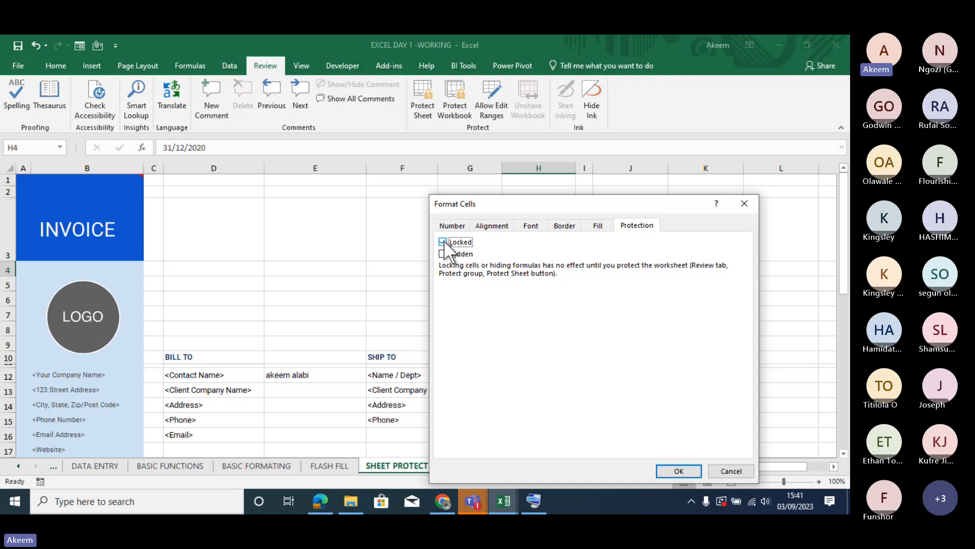
pyautogui.click(443, 242)
pyautogui.click(686, 471)
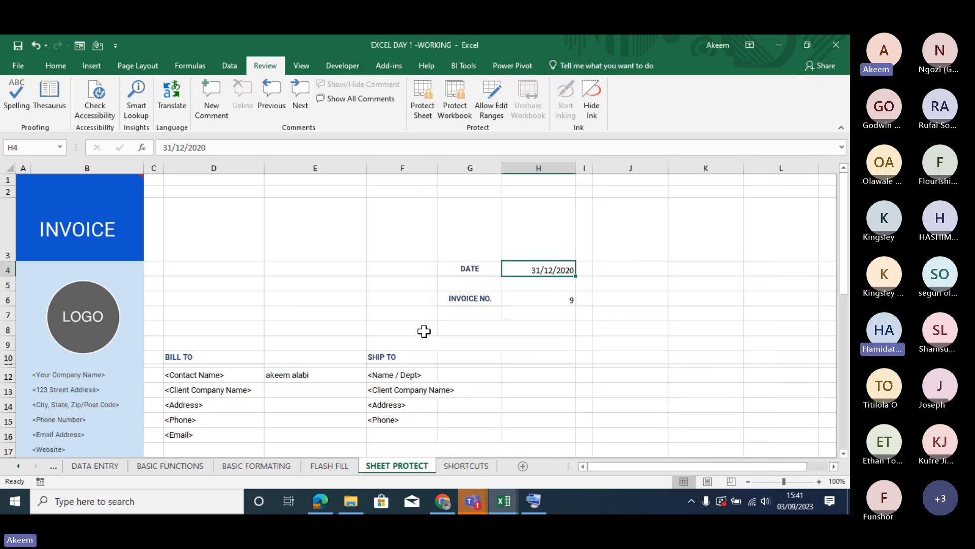
pyautogui.click(292, 210)
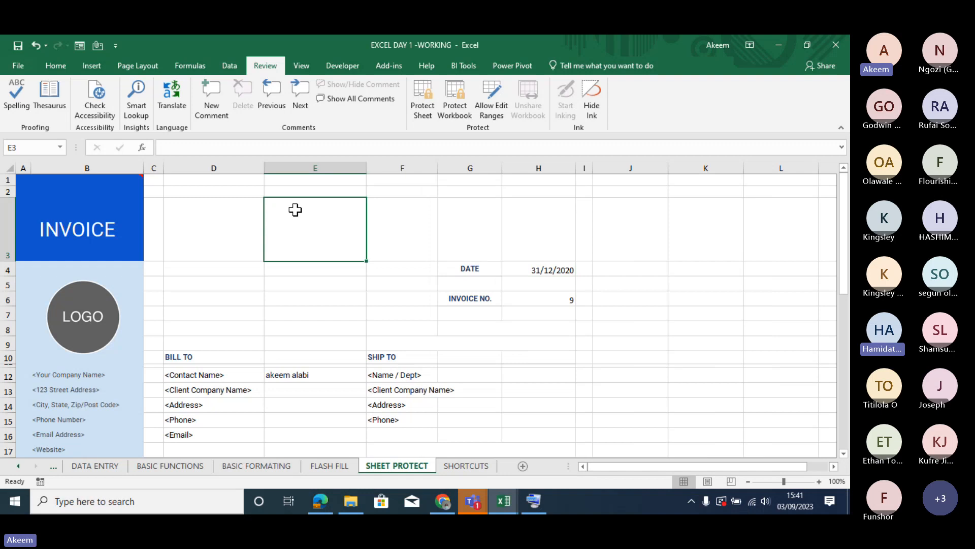
pyautogui.click(557, 272)
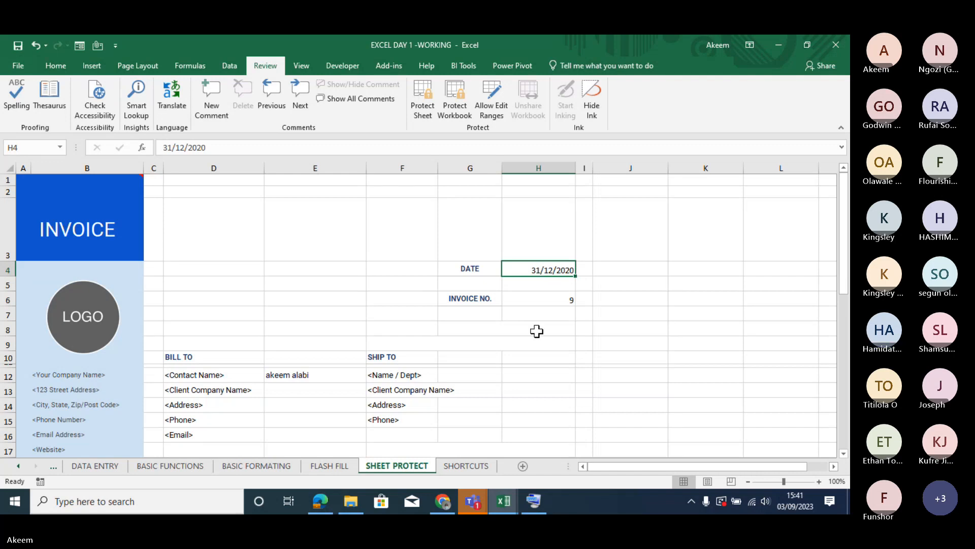
# - Add a new blank worksheet and protect it without a password, keeping the default permissions
pyautogui.click(523, 466)
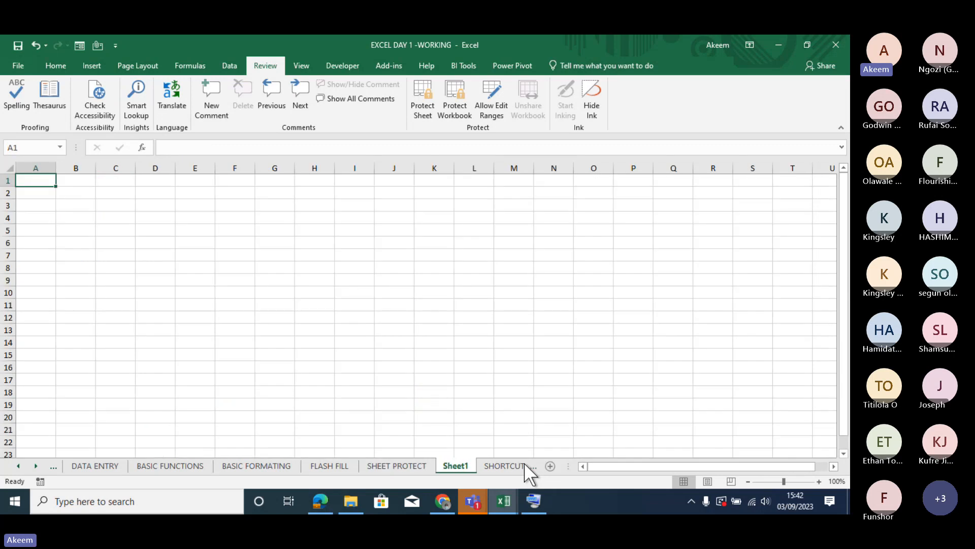
pyautogui.click(426, 94)
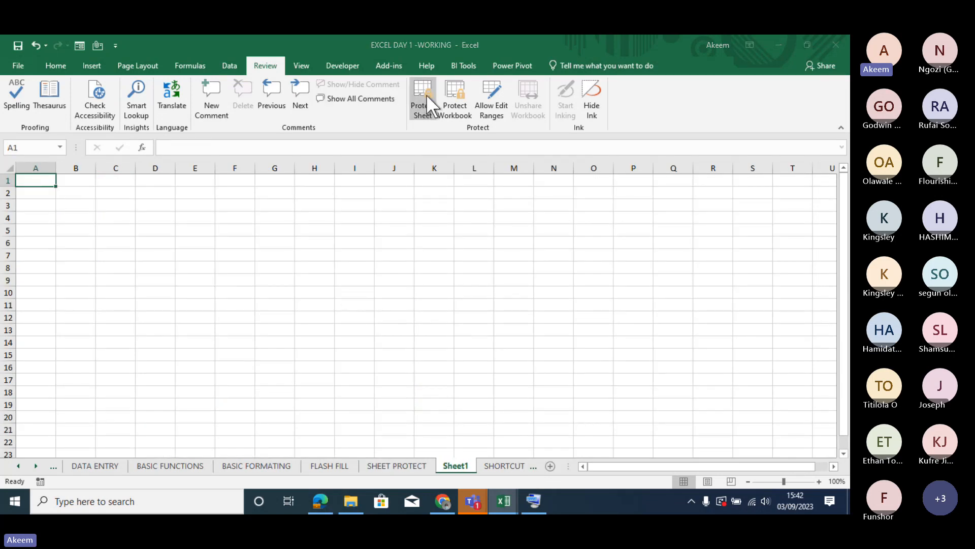
pyautogui.click(319, 331)
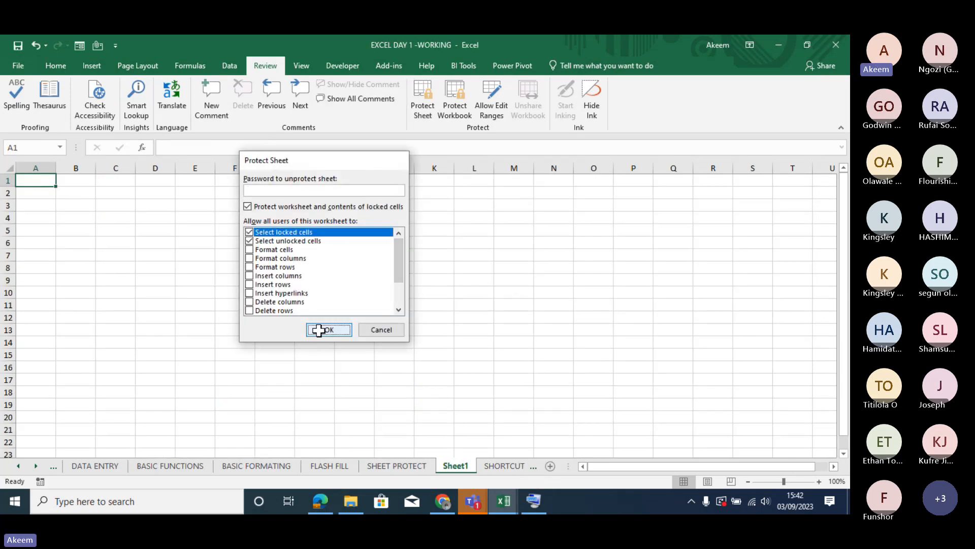
# - Try to edit cell F9 on the protected new sheet, and check which commands are available for cell F6
pyautogui.click(233, 277)
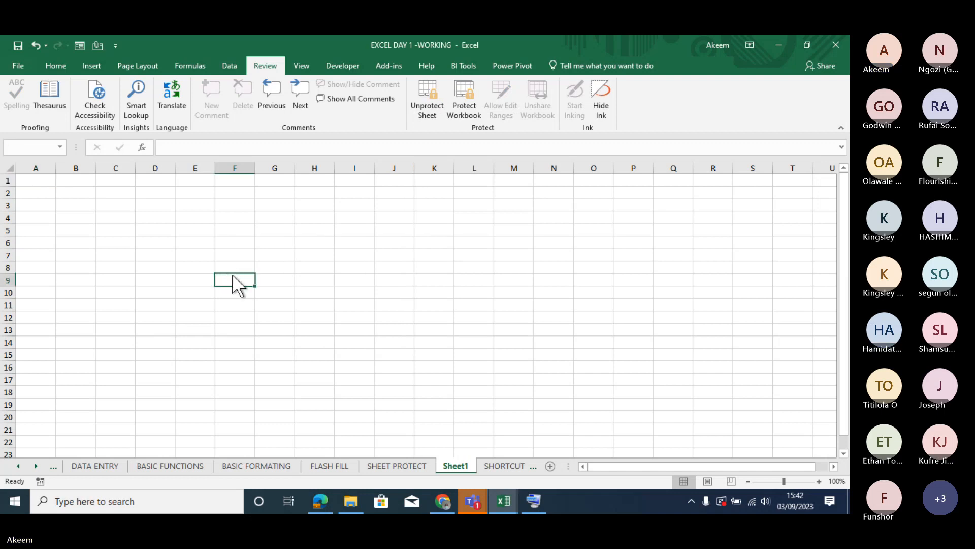
pyautogui.doubleClick(232, 274)
pyautogui.press('Return')
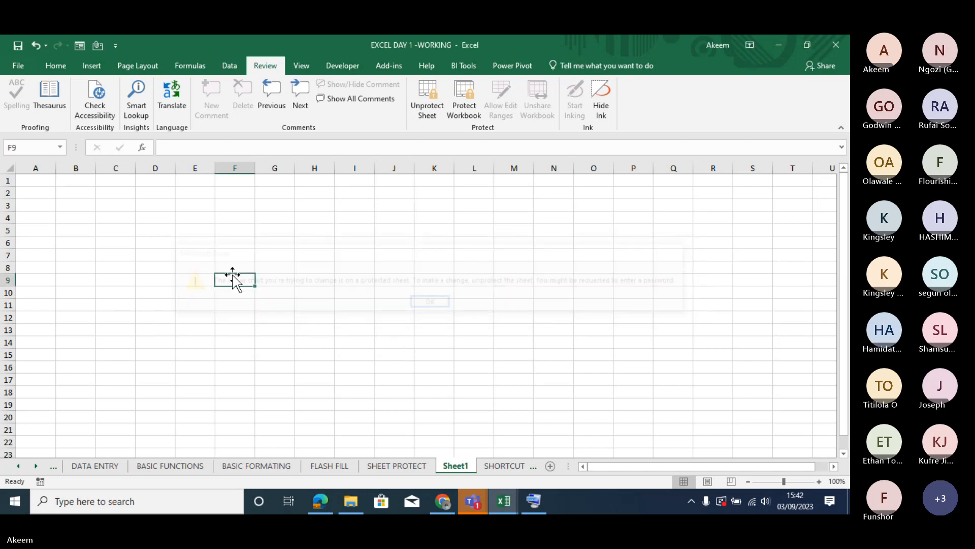
pyautogui.click(223, 240)
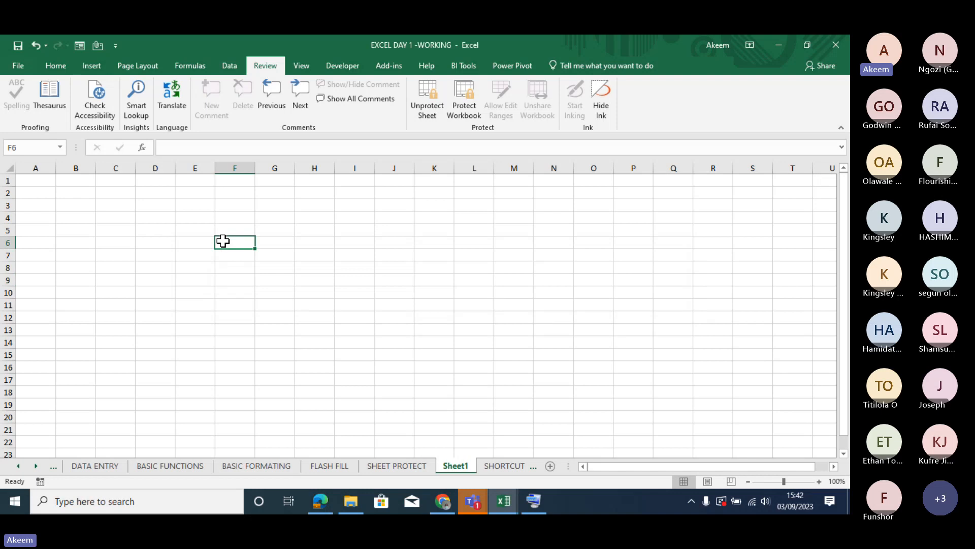
pyautogui.rightClick(223, 240)
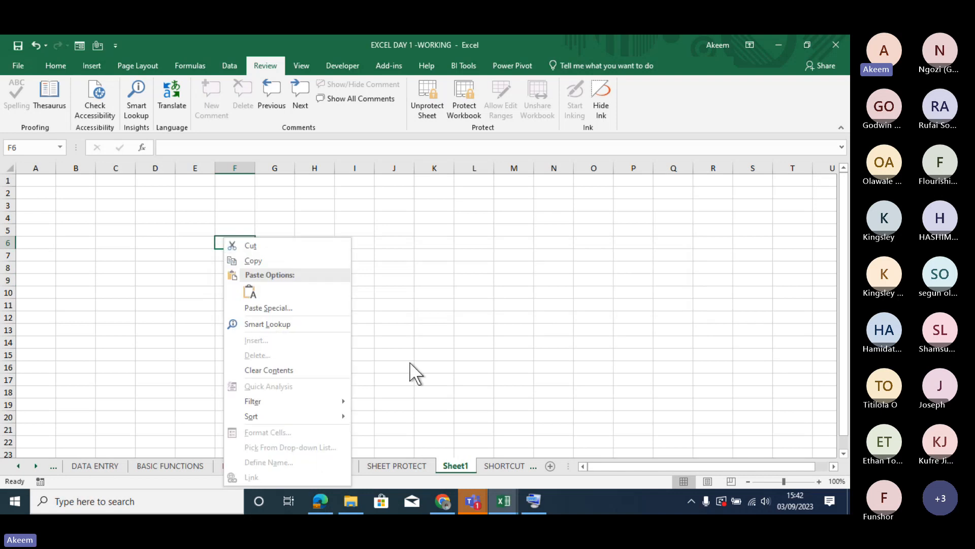
pyautogui.press('Escape')
# - Unprotect the new sheet, and try clearing the Locked option of cell H10, closing the cell format settings without accepting
pyautogui.click(426, 102)
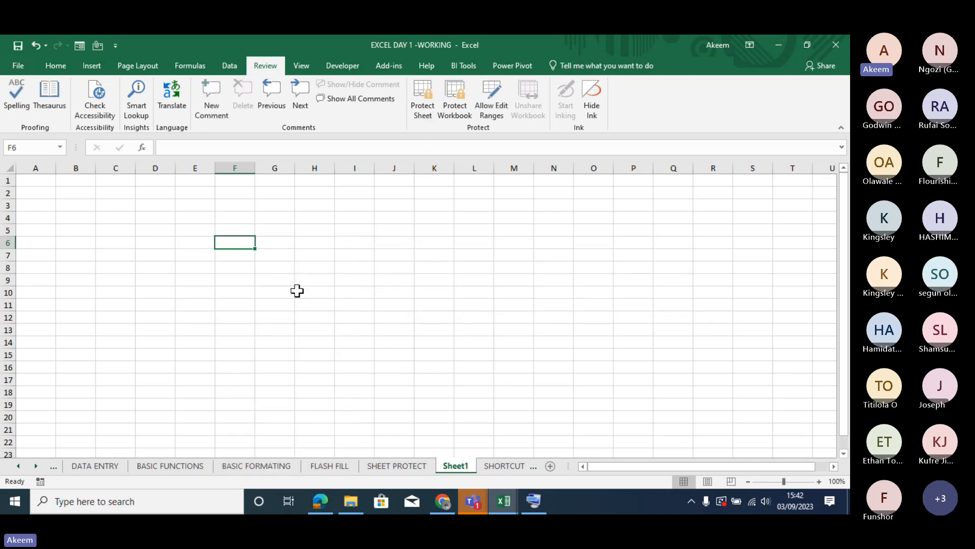
pyautogui.click(297, 291)
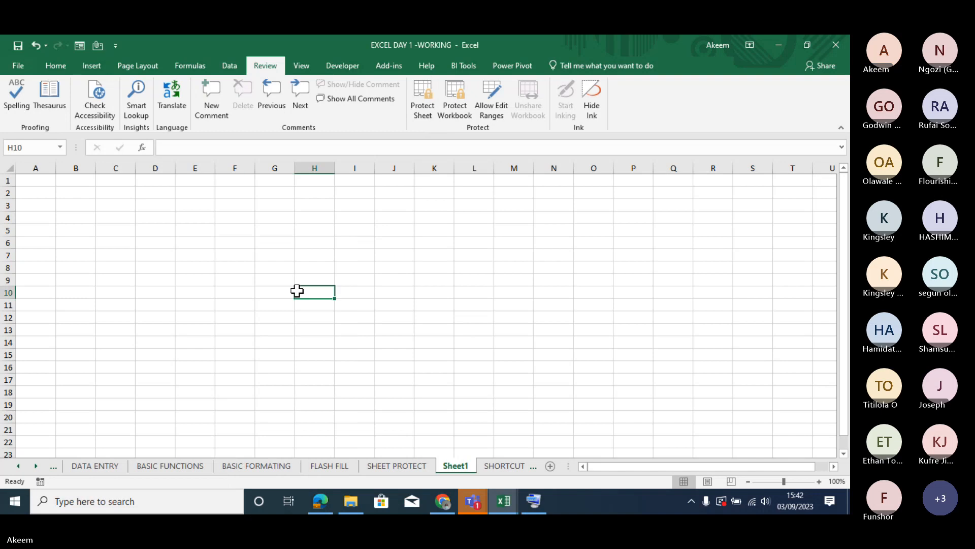
pyautogui.hotkey('ctrl', '1')
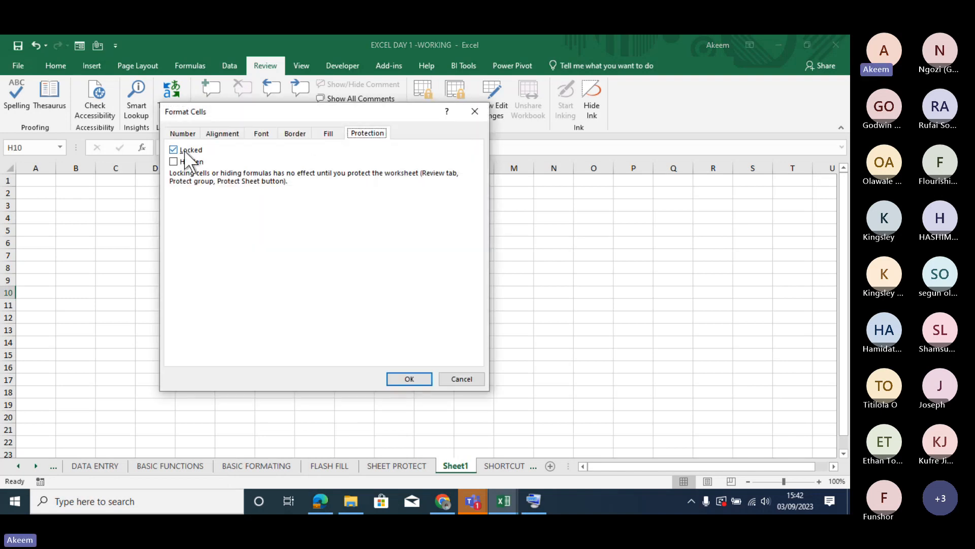
pyautogui.click(185, 151)
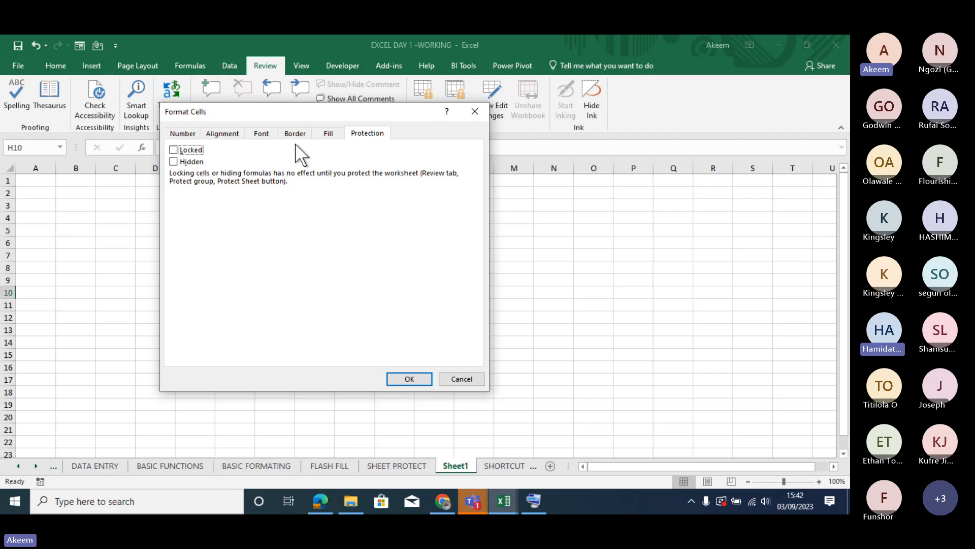
pyautogui.click(473, 107)
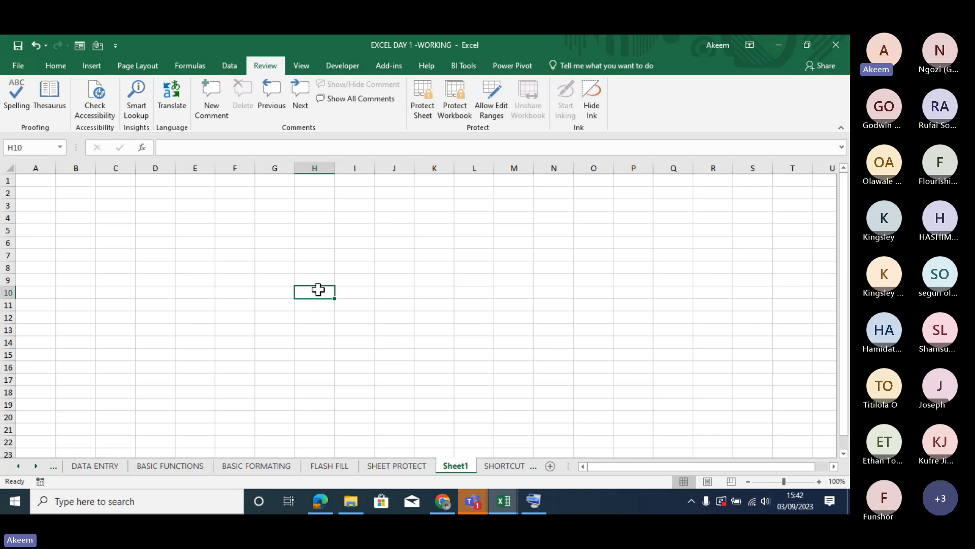
# - Protect the new sheet without a password, keeping the default permissions, and try to edit cells H10 and H9
pyautogui.click(423, 98)
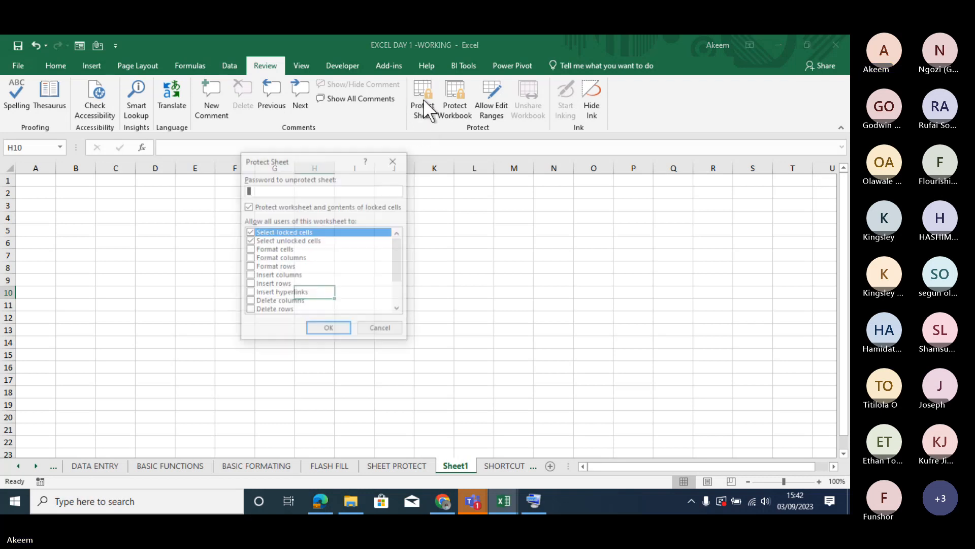
pyautogui.click(326, 330)
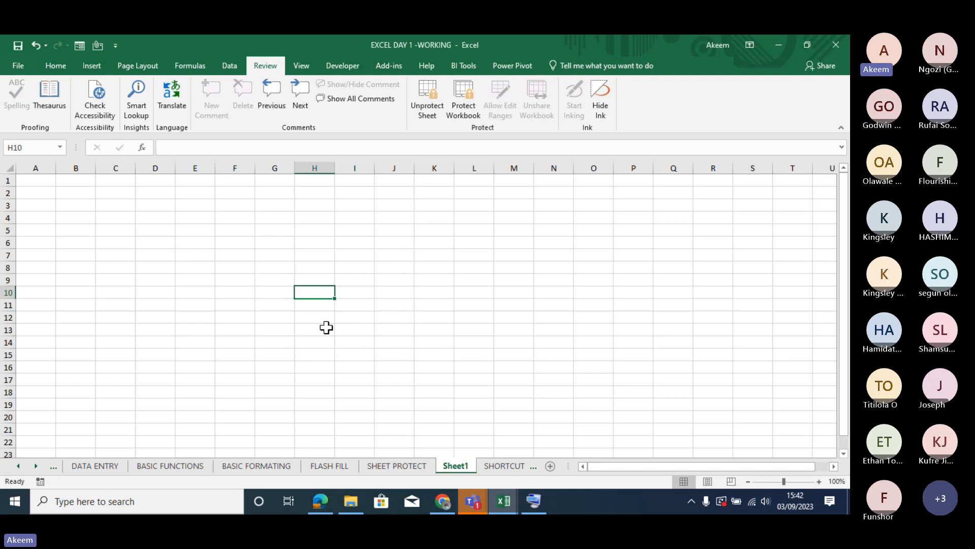
pyautogui.click(306, 271)
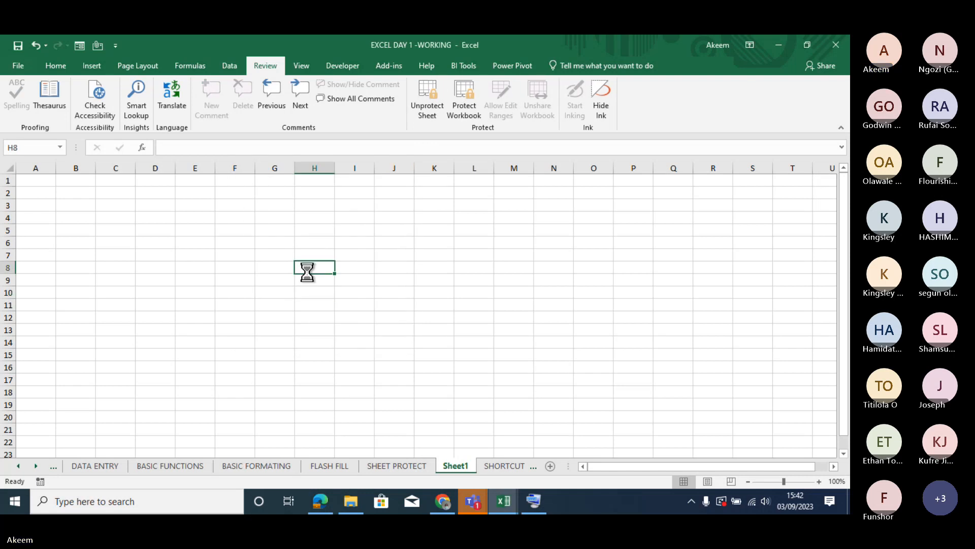
pyautogui.press('Return')
pyautogui.press('Down')
pyautogui.press('Down')
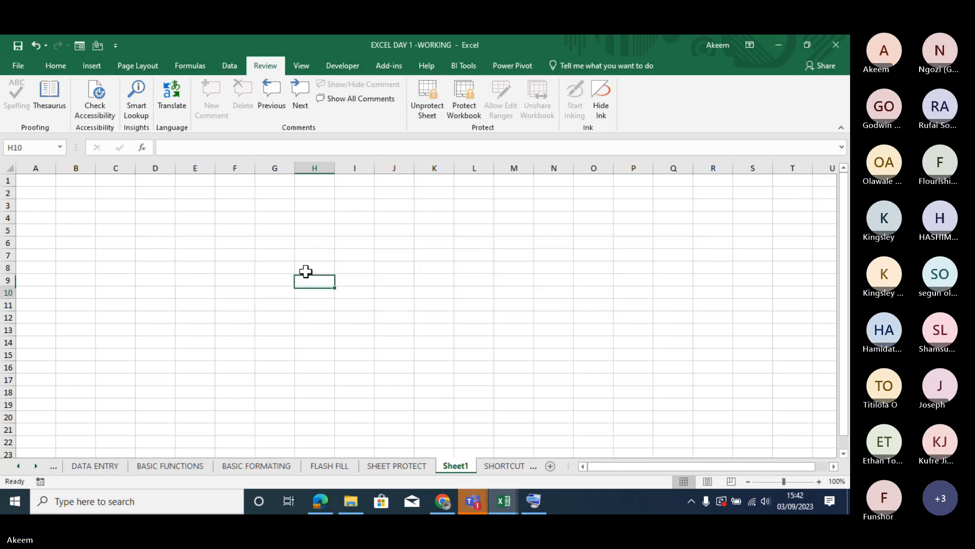
pyautogui.press('a')
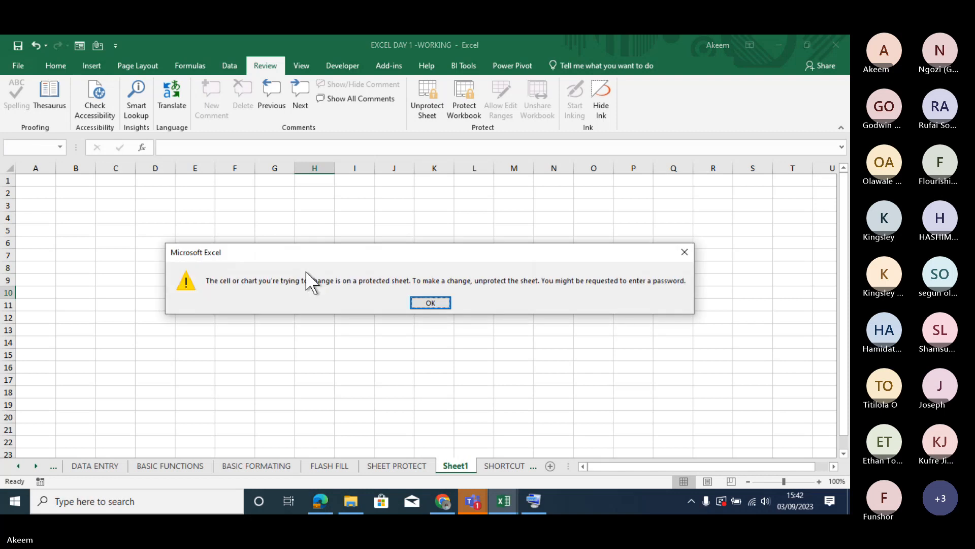
pyautogui.press('Return')
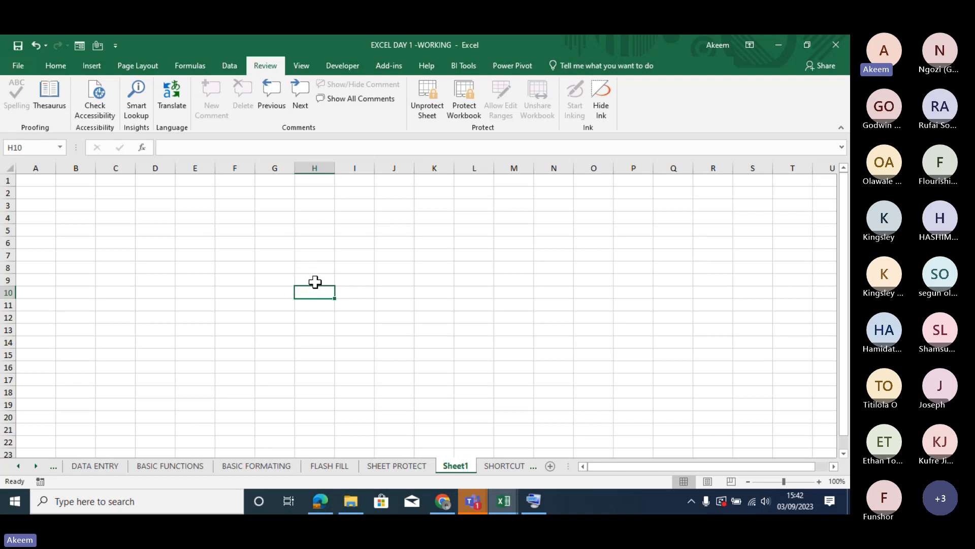
pyautogui.click(316, 275)
pyautogui.doubleClick(316, 276)
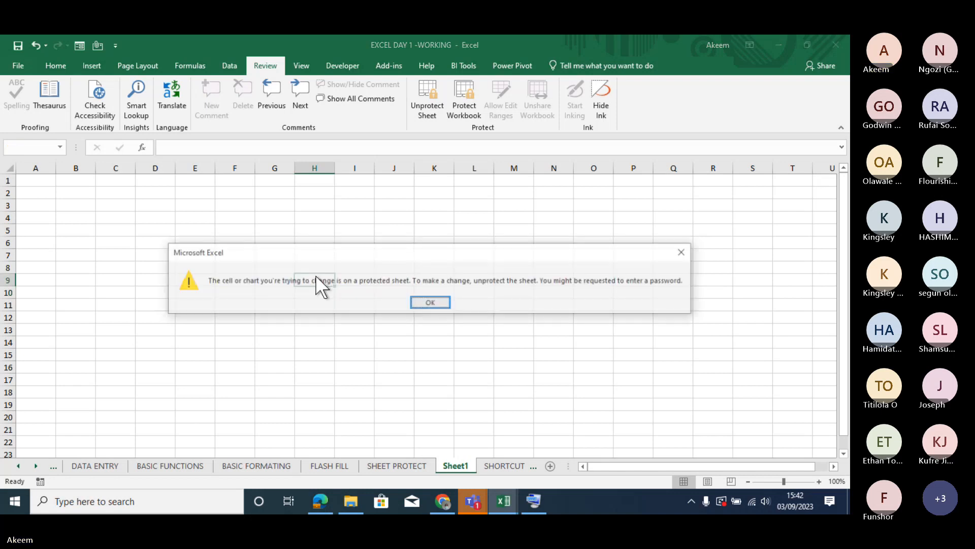
pyautogui.press('Return')
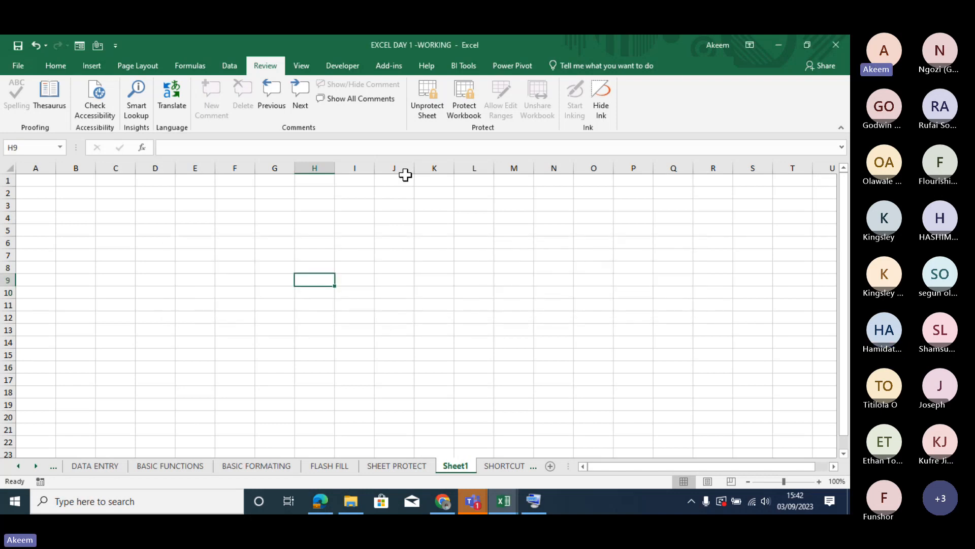
# - Unprotect the new sheet again, and try clearing the Locked option of cell H9, closing the settings without accepting
pyautogui.click(425, 106)
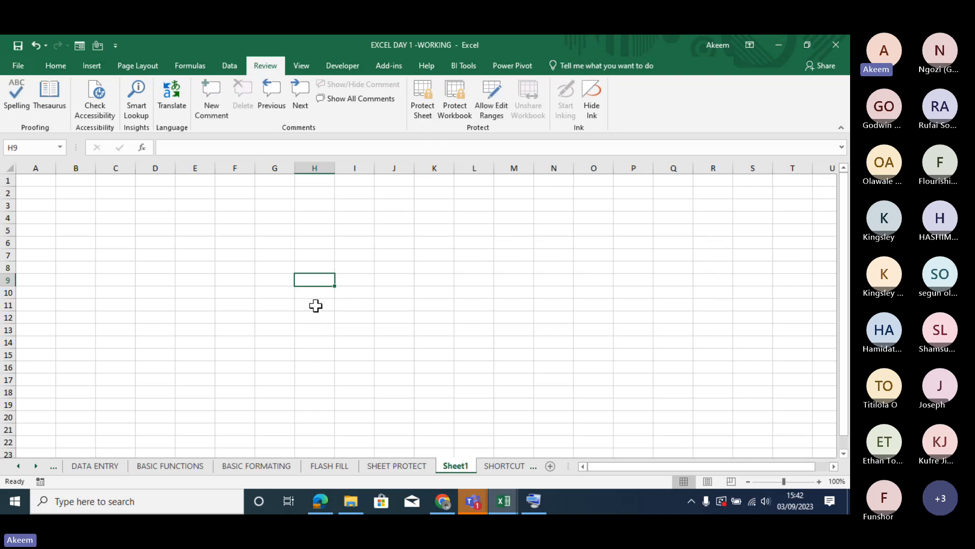
pyautogui.hotkey('ctrl', '1')
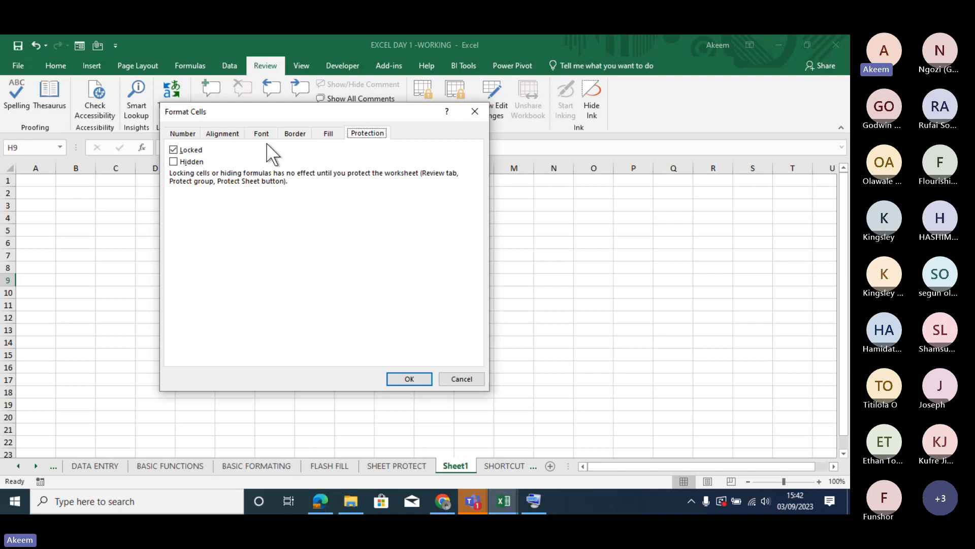
pyautogui.click(173, 150)
pyautogui.click(475, 111)
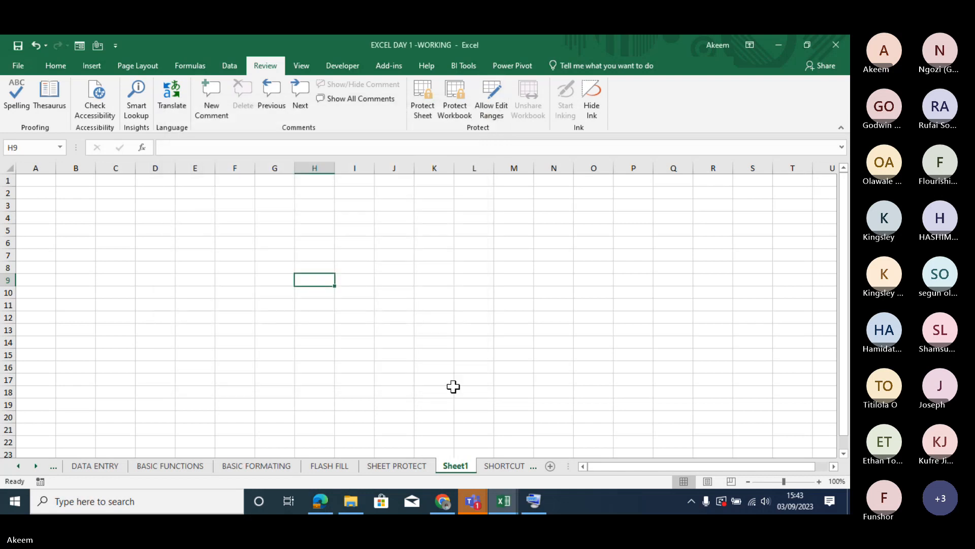
# - Switch to the SHEET PROTECT sheet and select the invoice line totals in H20:H28
pyautogui.click(410, 465)
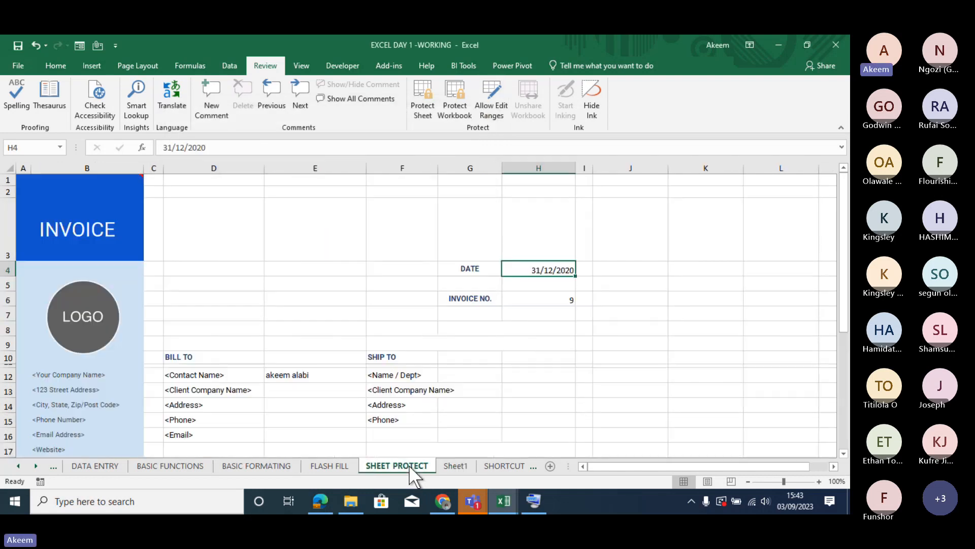
pyautogui.click(550, 400)
pyautogui.press('Down')
pyautogui.press('Down')
pyautogui.press('Down')
pyautogui.press('Down')
pyautogui.press('Down')
pyautogui.press('Down')
pyautogui.press('Down')
pyautogui.press('Down')
pyautogui.press('Down')
pyautogui.press('Down')
pyautogui.press('Down')
pyautogui.press('Down')
pyautogui.press('Down')
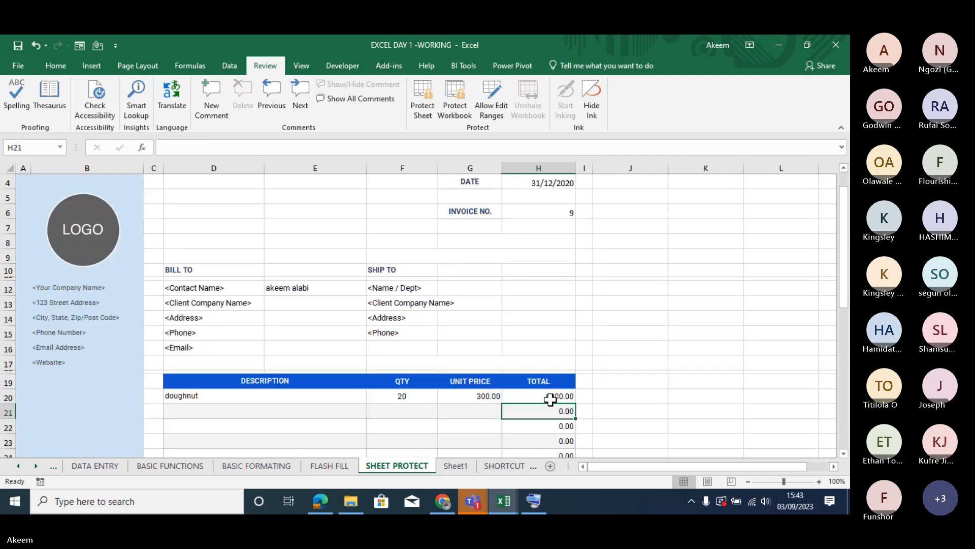
pyautogui.press('Down')
pyautogui.press('Down')
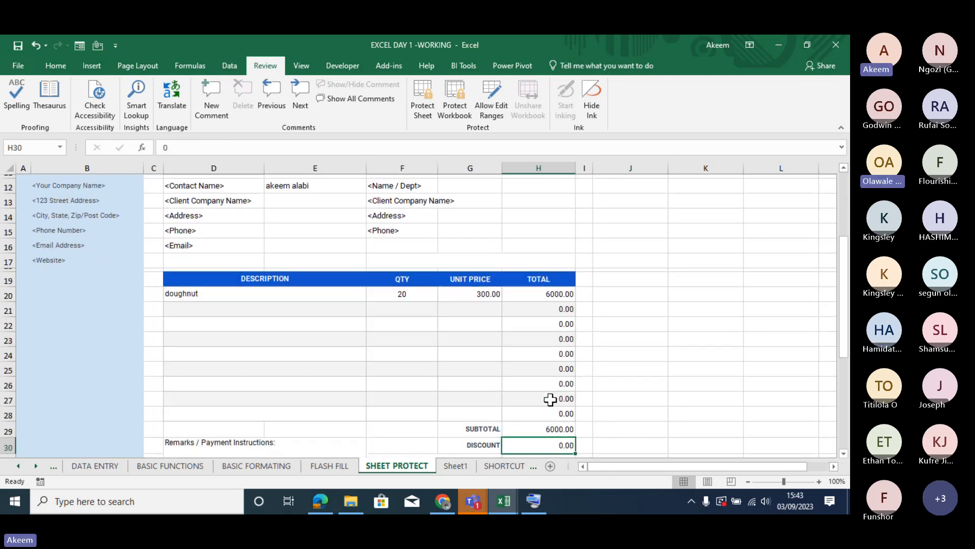
pyautogui.click(561, 295)
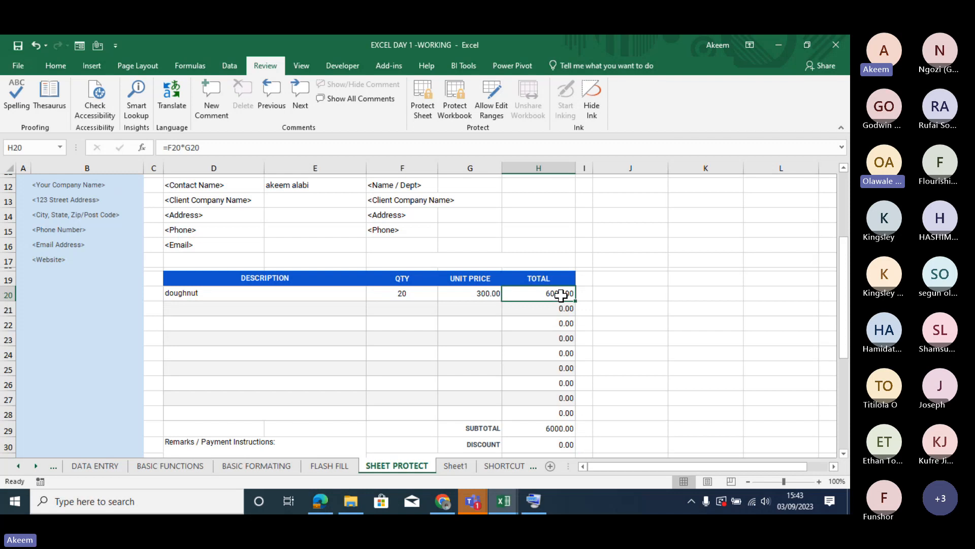
pyautogui.hotkey('shift', 'Down')
pyautogui.hotkey('shift', 'Down')
pyautogui.hotkey('shift', 'Down')
pyautogui.hotkey('shift', 'Down')
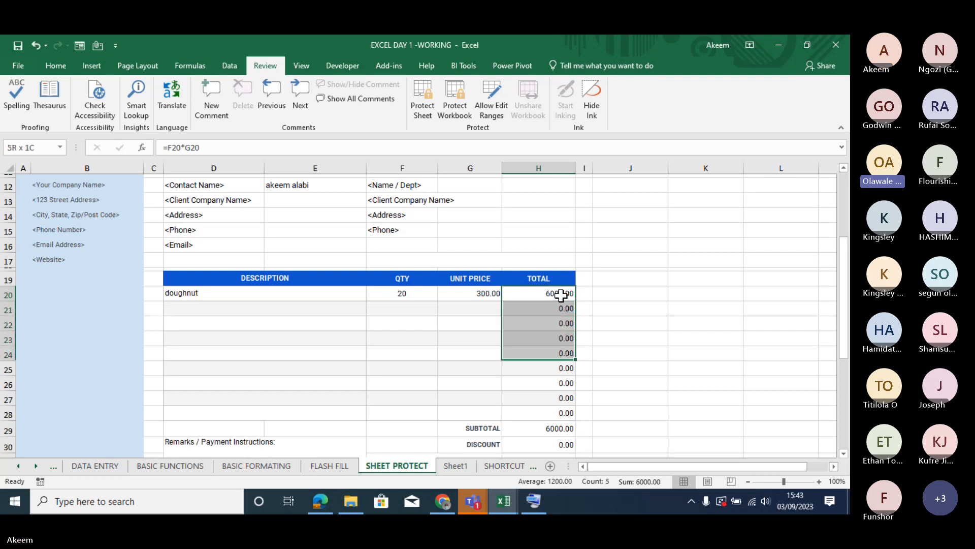
pyautogui.hotkey('shift', 'Down')
pyautogui.hotkey('shift', 'Down')
pyautogui.hotkey('shift', 'Down')
pyautogui.hotkey('shift', 'Down')
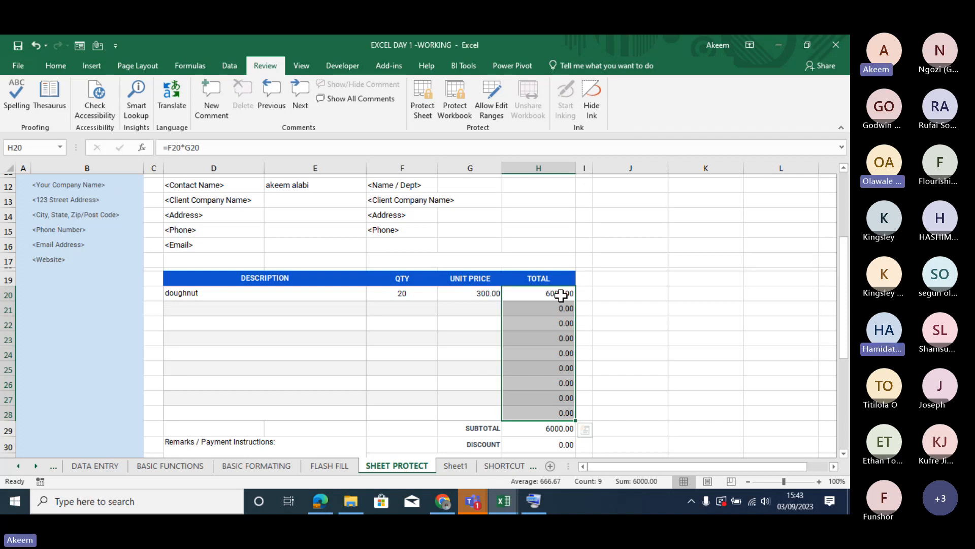
# - Examine the protection, number and font settings of the selected totals in Format Cells, and close the dialog
pyautogui.hotkey('ctrl', '1')
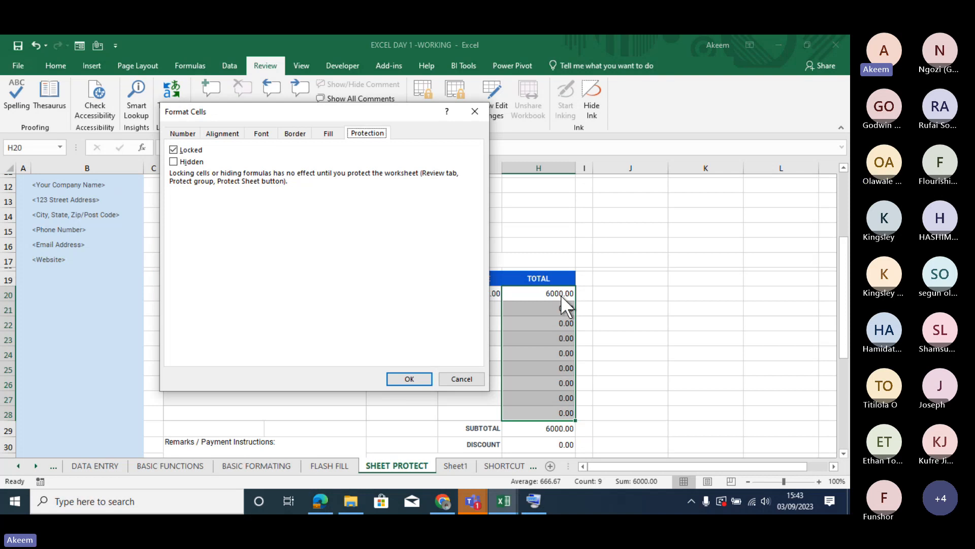
pyautogui.click(181, 133)
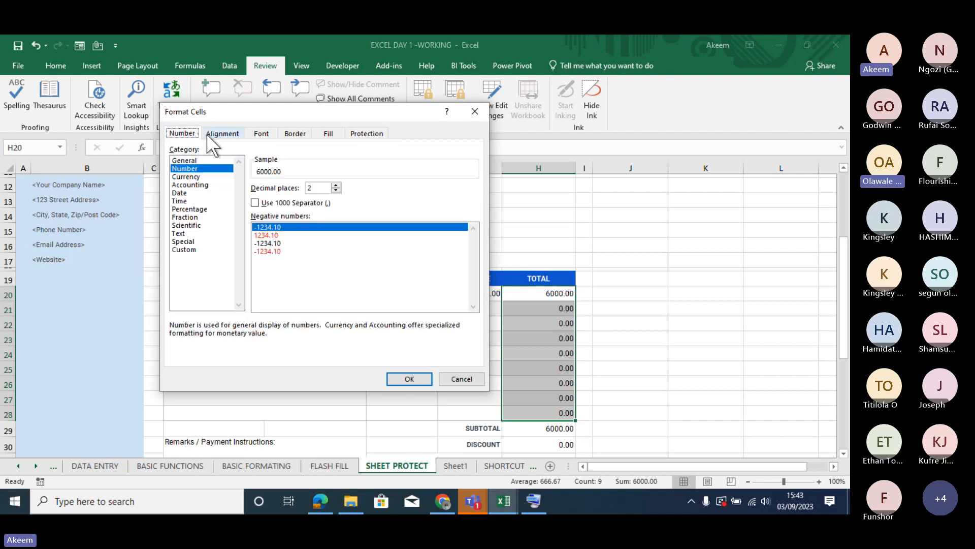
pyautogui.click(261, 133)
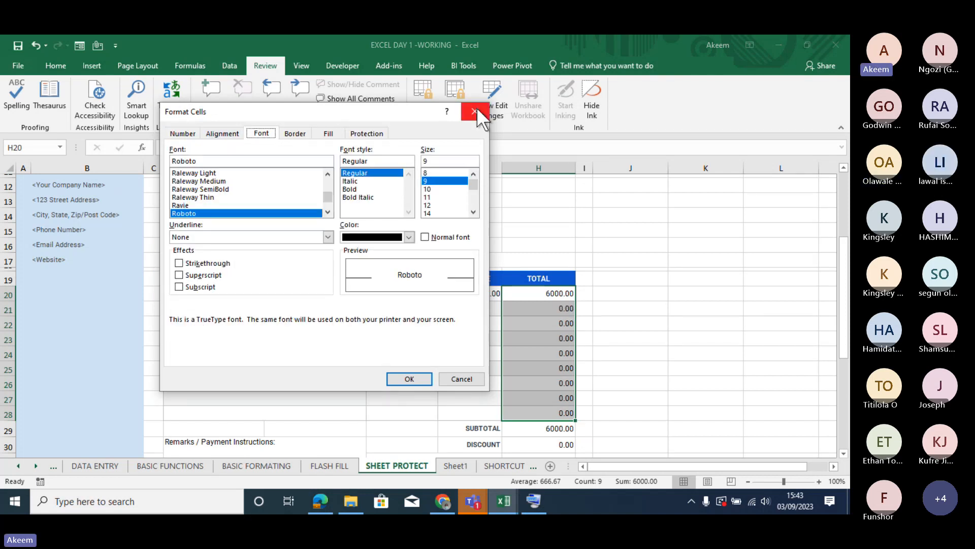
pyautogui.click(476, 111)
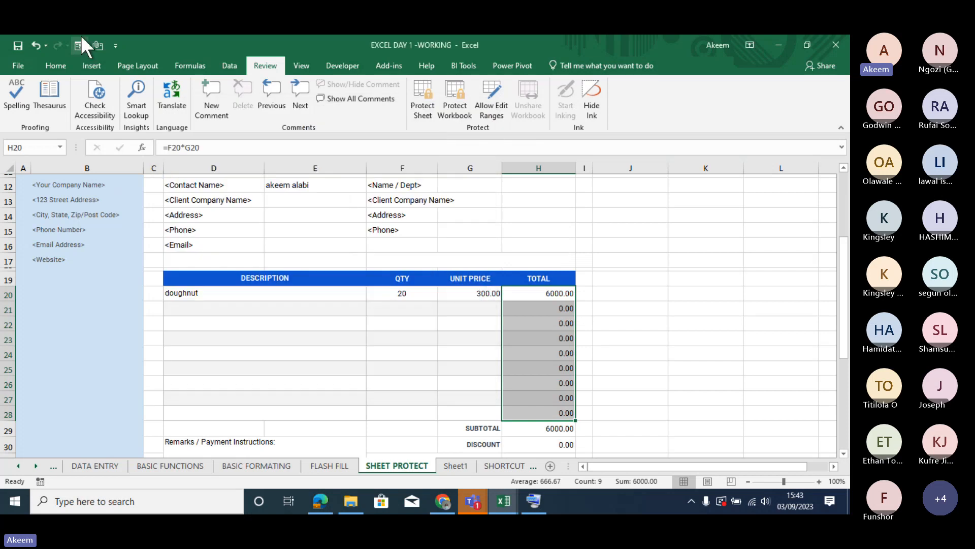
# - Review the protection settings of the selected totals in Format Cells twice, reaching them first through the alignment settings
pyautogui.click(62, 63)
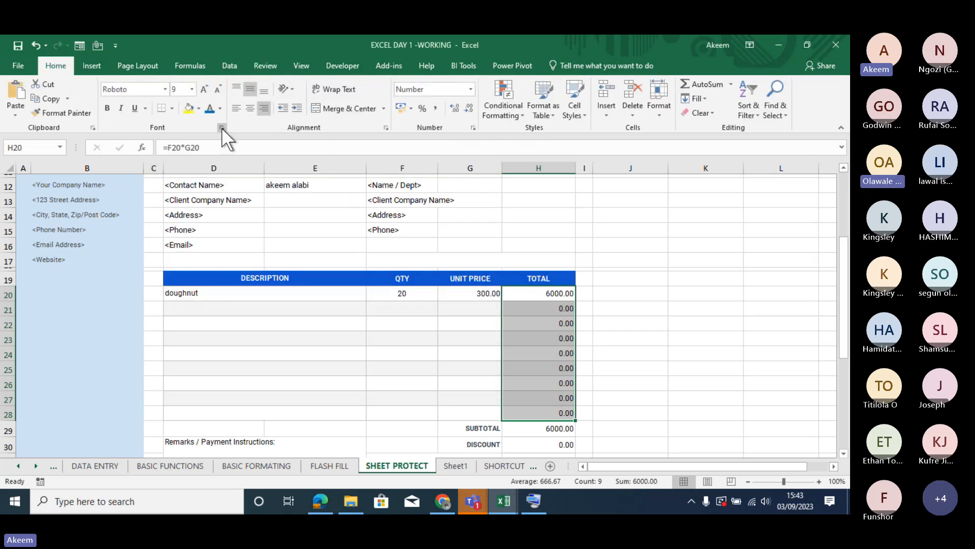
pyautogui.click(385, 128)
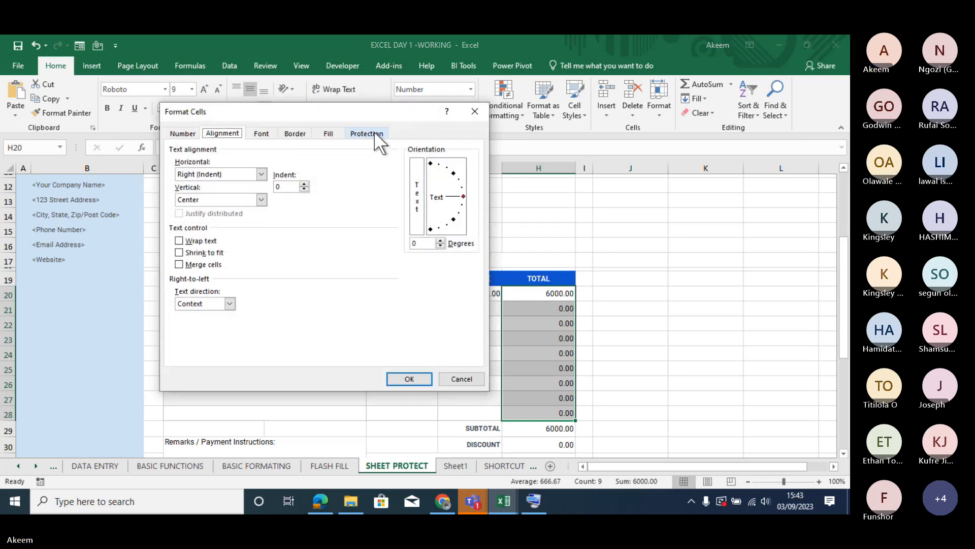
pyautogui.click(374, 132)
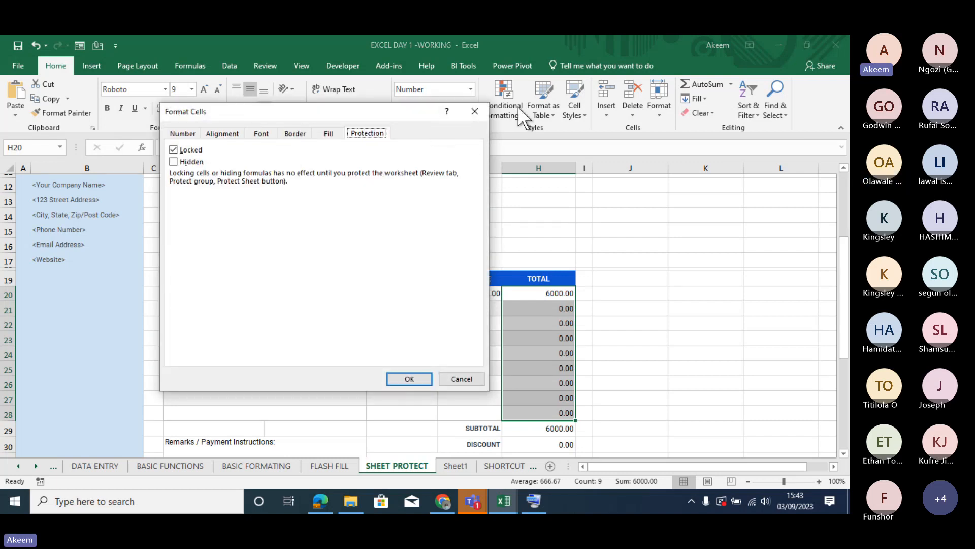
pyautogui.click(474, 111)
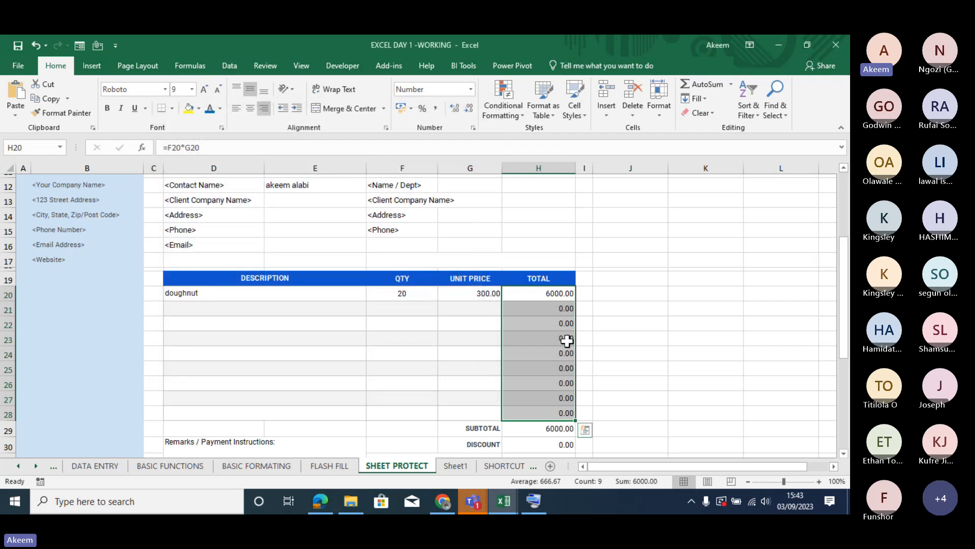
pyautogui.rightClick(567, 340)
pyautogui.click(629, 288)
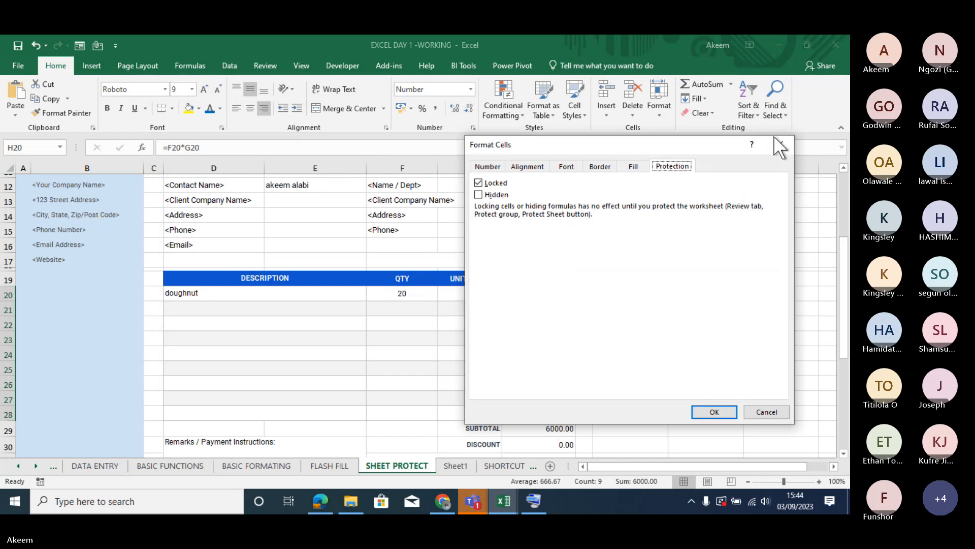
pyautogui.click(778, 143)
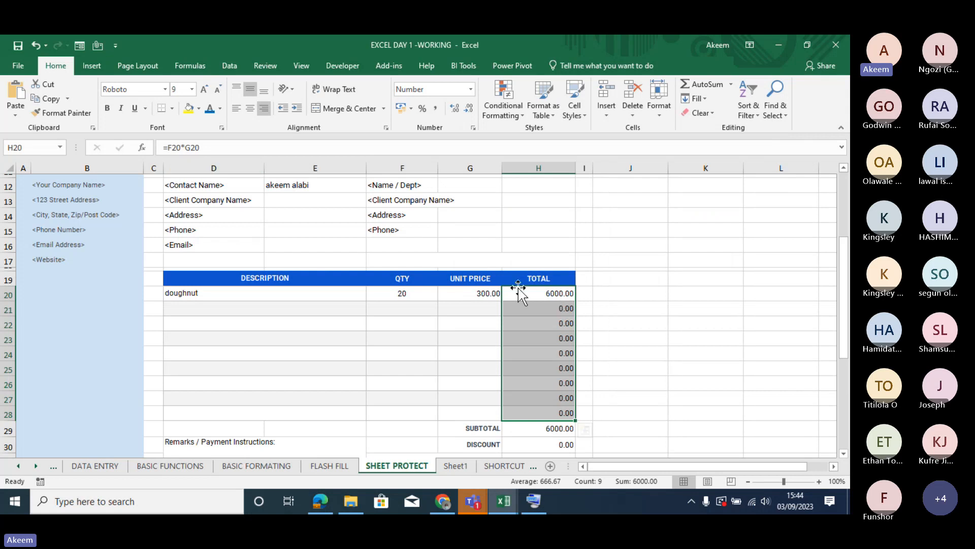
# - Inspect the formulas in the invoice total cells H22 and H23
pyautogui.doubleClick(528, 322)
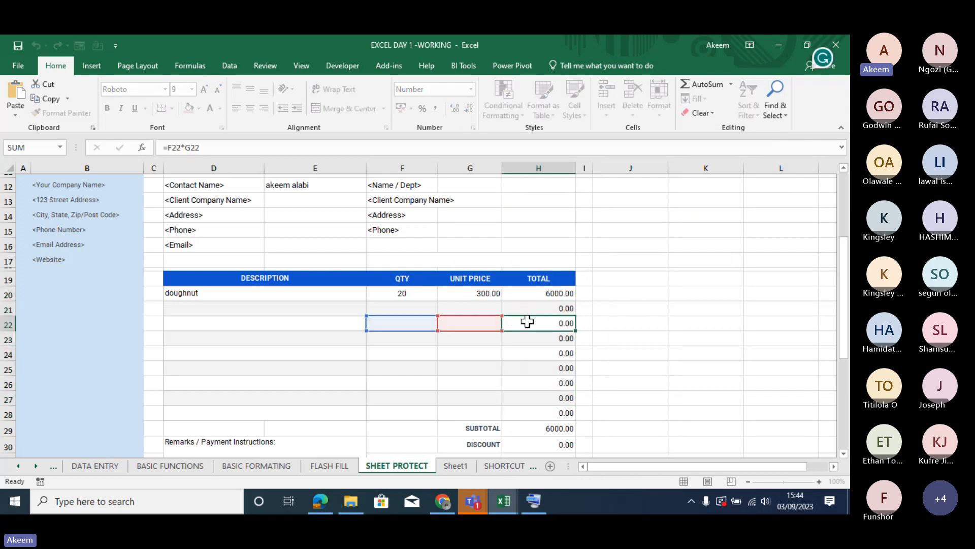
pyautogui.press('Return')
pyautogui.doubleClick(536, 340)
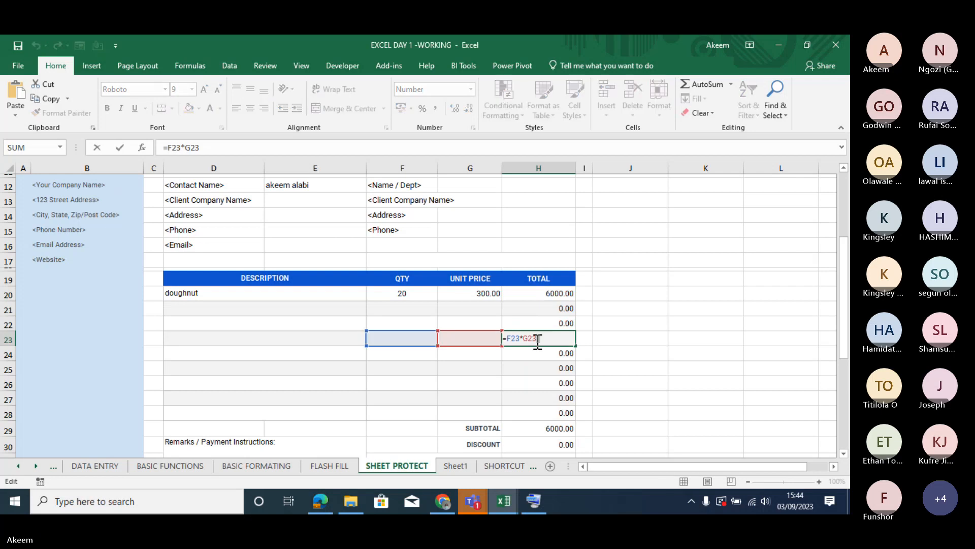
pyautogui.press('Return')
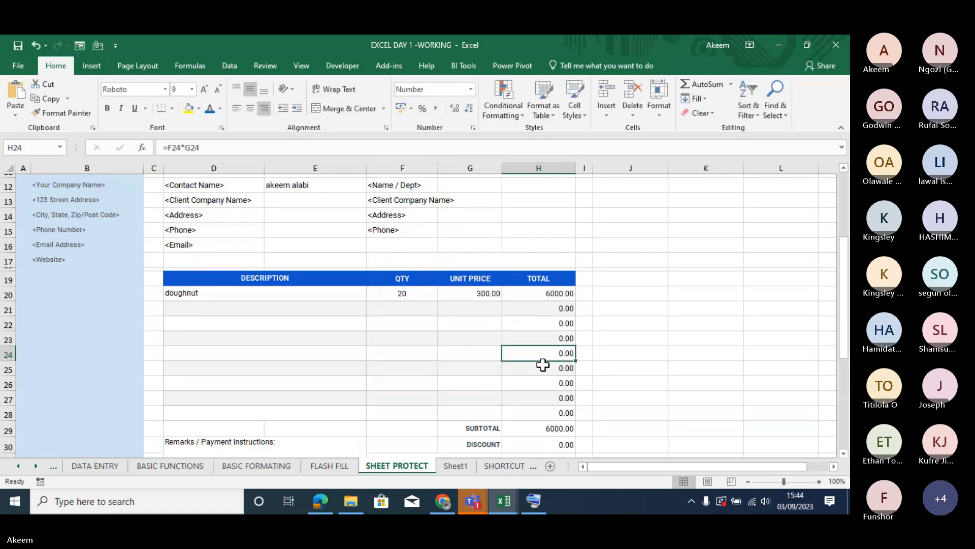
# - Inspect the formula in the invoice total cell H25
pyautogui.doubleClick(544, 366)
pyautogui.press('Return')
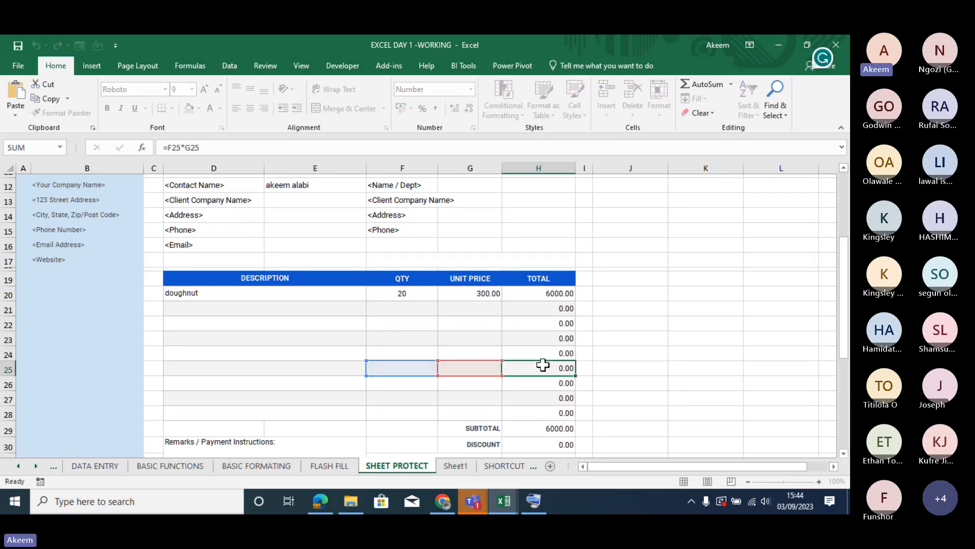
# - Apply the Hidden protection setting to the invoice line totals in H20:H28, keeping them locked
pyautogui.click(547, 294)
pyautogui.moveTo(547, 294); pyautogui.dragTo(549, 409)
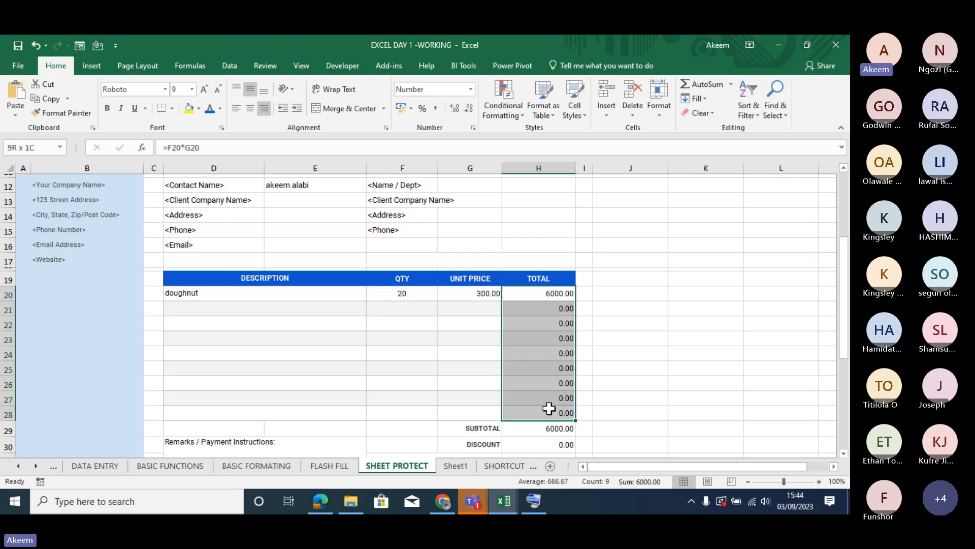
pyautogui.moveTo(549, 408); pyautogui.dragTo(549, 408)
pyautogui.hotkey('ctrl', '1')
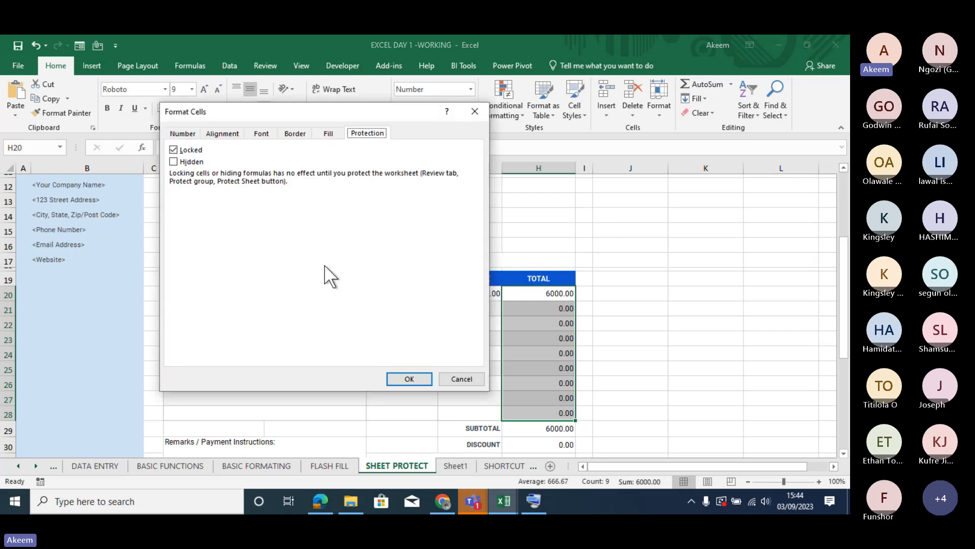
pyautogui.click(192, 163)
pyautogui.click(419, 380)
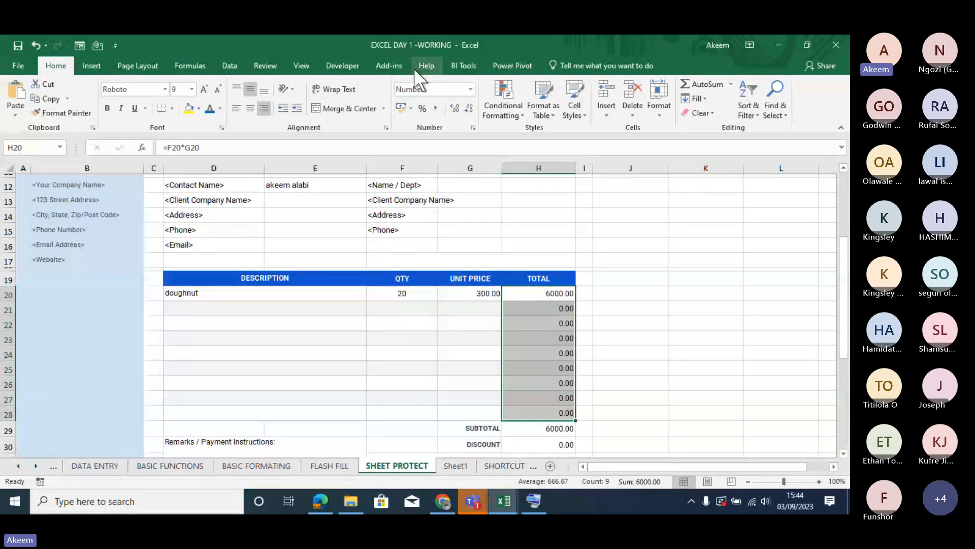
# - Protect the invoice sheet without a password, allowing only the selection of locked and unlocked cells
pyautogui.click(262, 65)
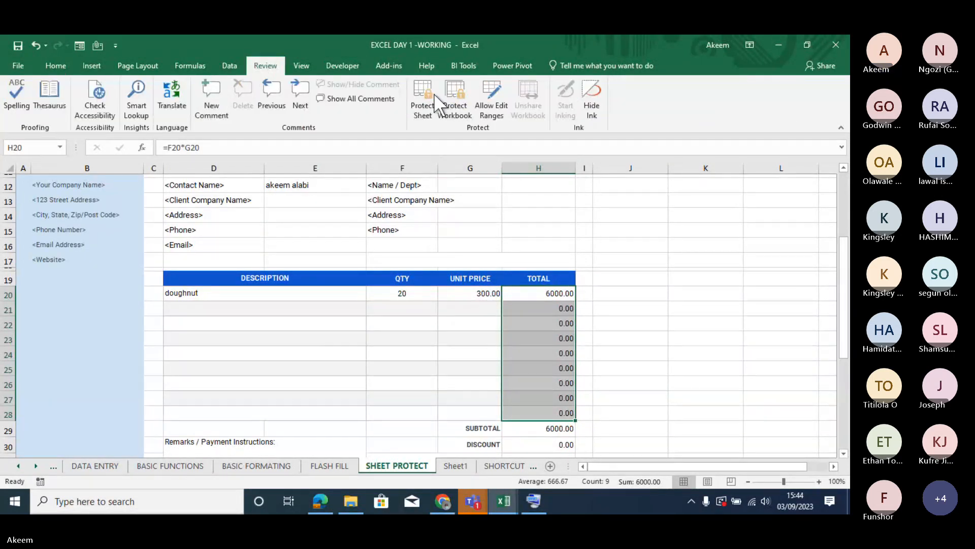
pyautogui.click(423, 104)
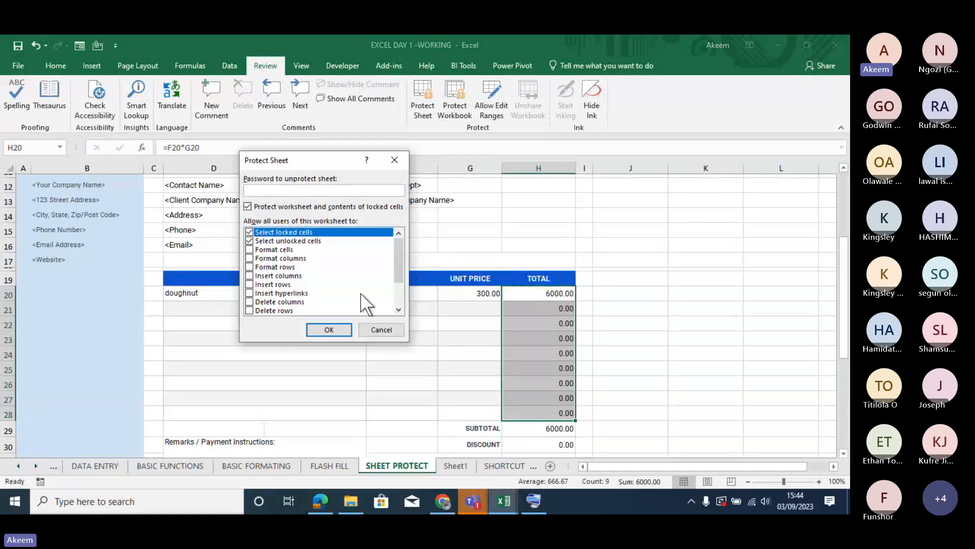
pyautogui.click(339, 329)
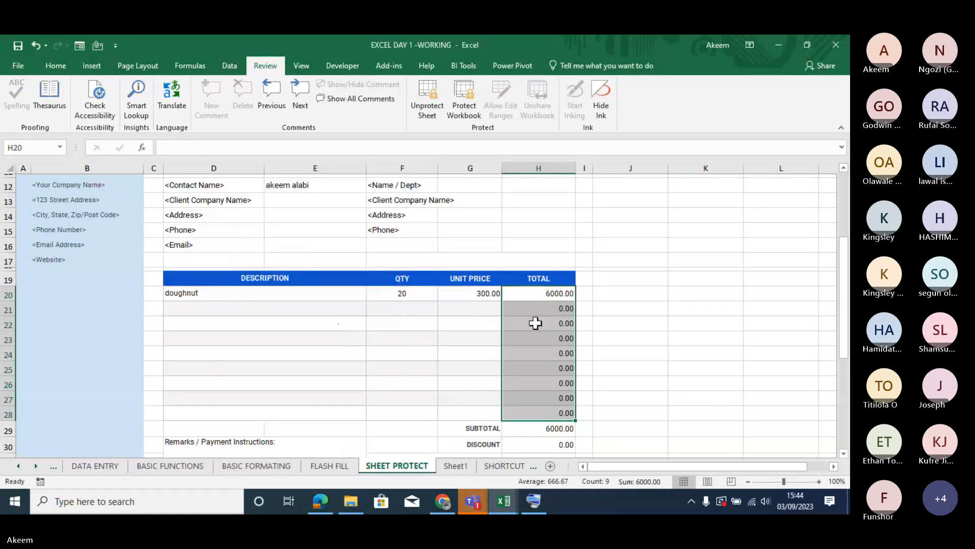
# - Check whether the formulas of the total cells H20 to H22 are hidden on the protected sheet
pyautogui.click(542, 299)
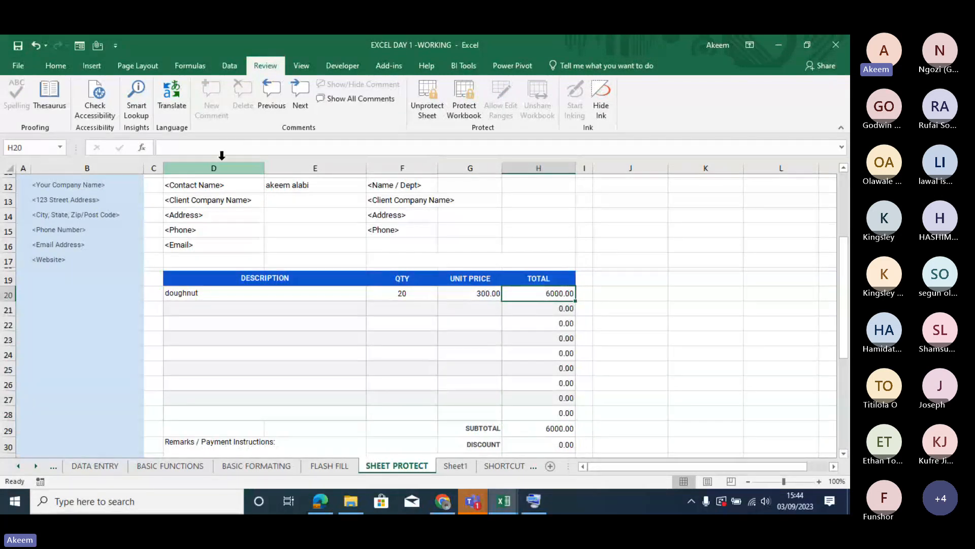
pyautogui.press('Down')
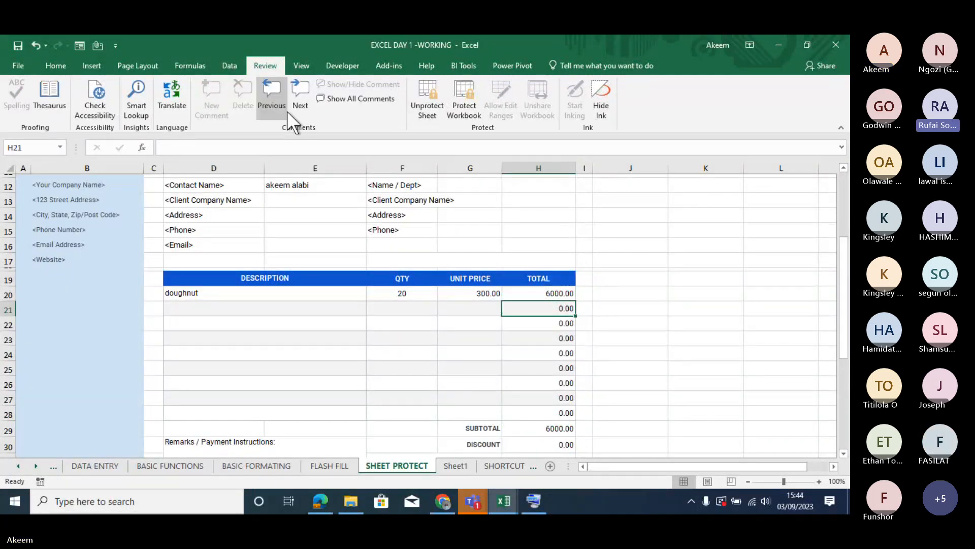
pyautogui.press('Down')
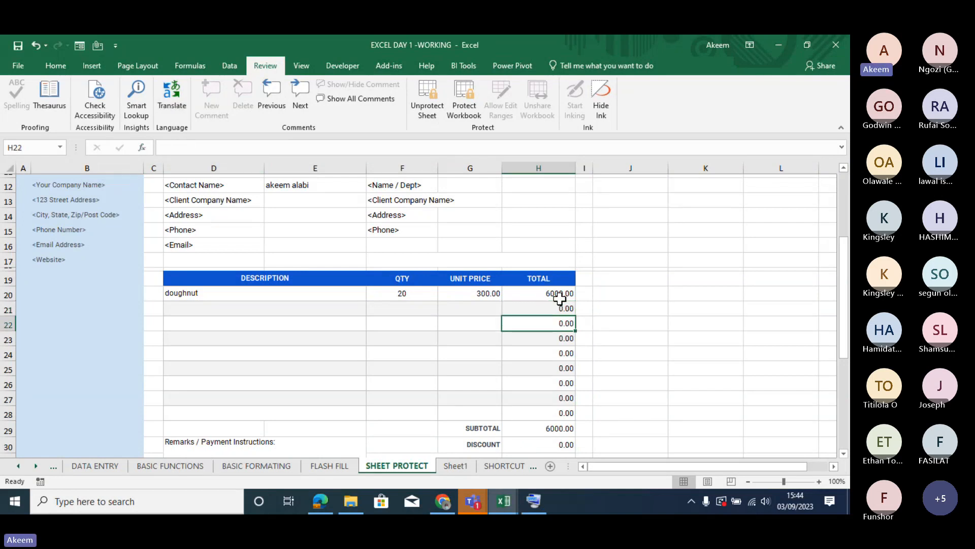
# - Enter a quantity of 34 and a unit price of 344 for the second invoice line in row 21
pyautogui.click(403, 307)
pyautogui.write('20')
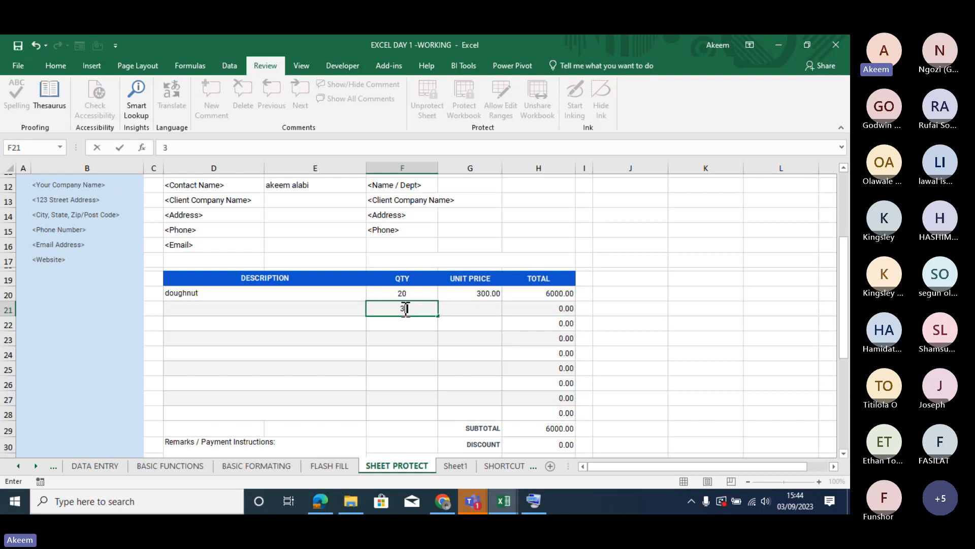
pyautogui.press('Tab')
pyautogui.write('344')
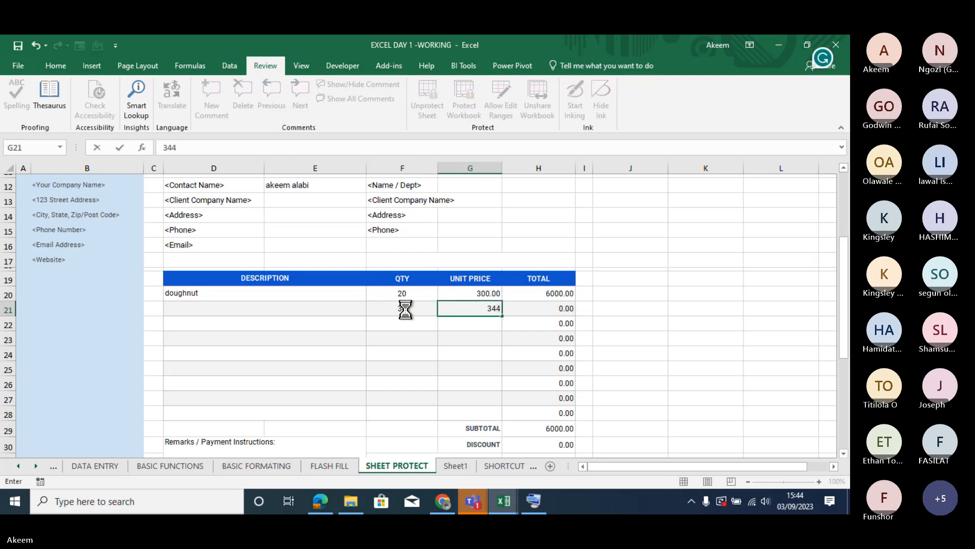
pyautogui.press('Return')
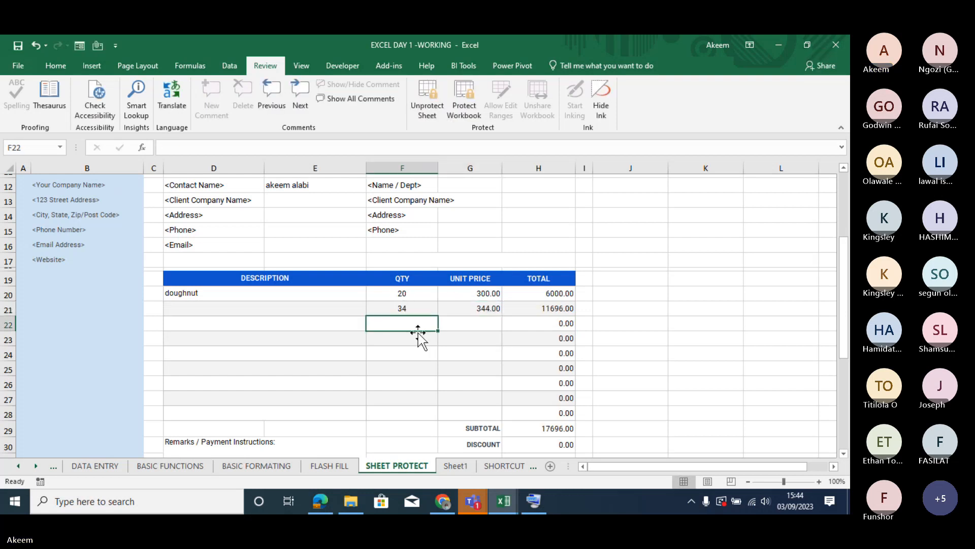
# - Try to edit the protected total in H21, and dismiss the alert
pyautogui.click(558, 309)
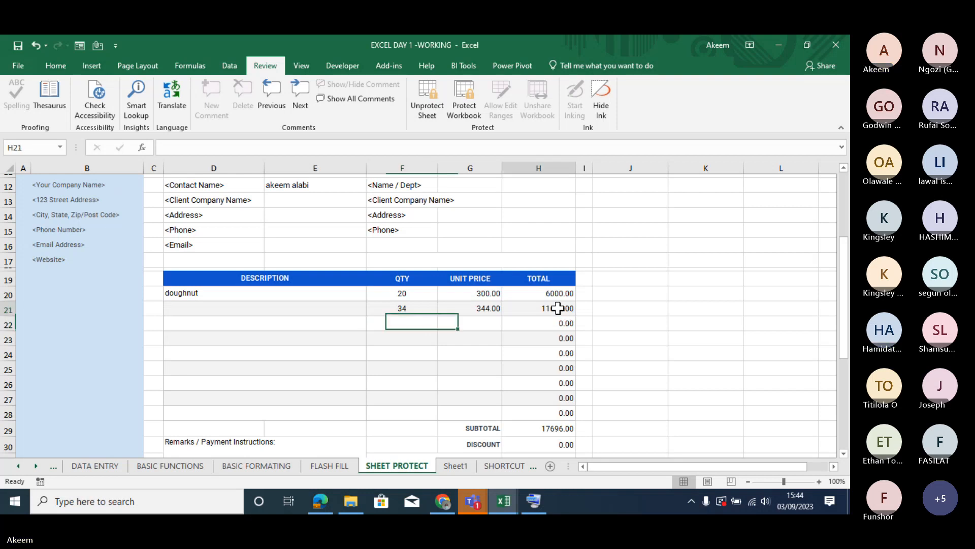
pyautogui.click(211, 144)
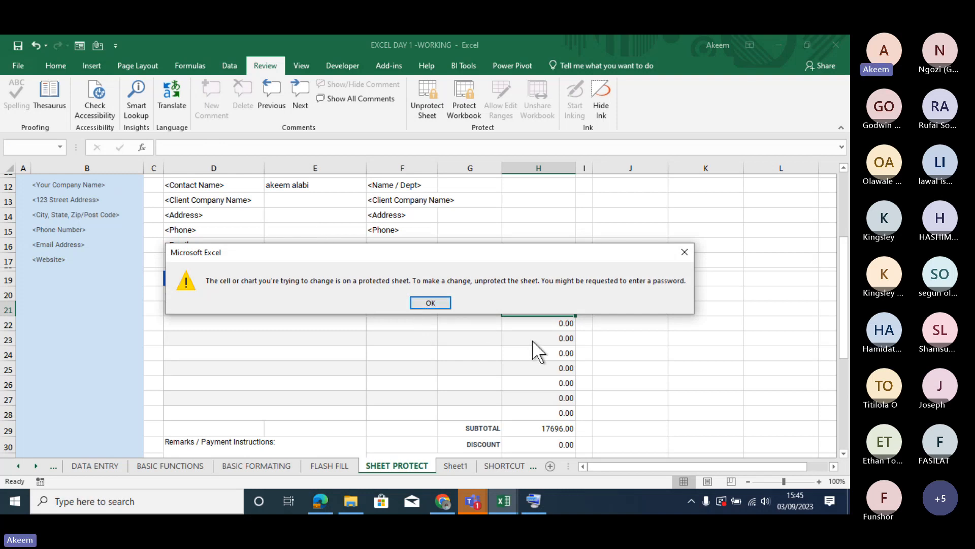
pyautogui.click(431, 302)
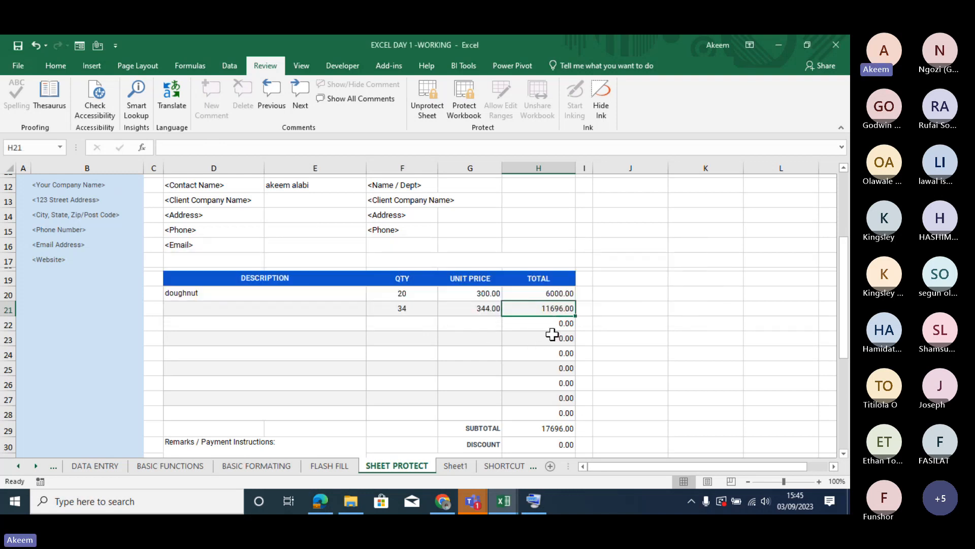
# - Go through the Total column cells from H19 to H26 to check how the protected formulas are displayed
pyautogui.click(552, 333)
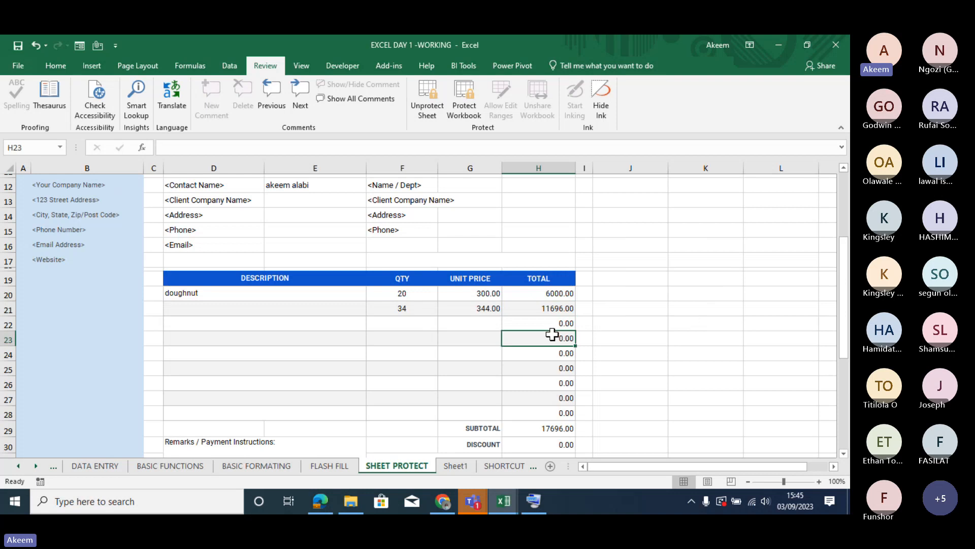
pyautogui.press('Down')
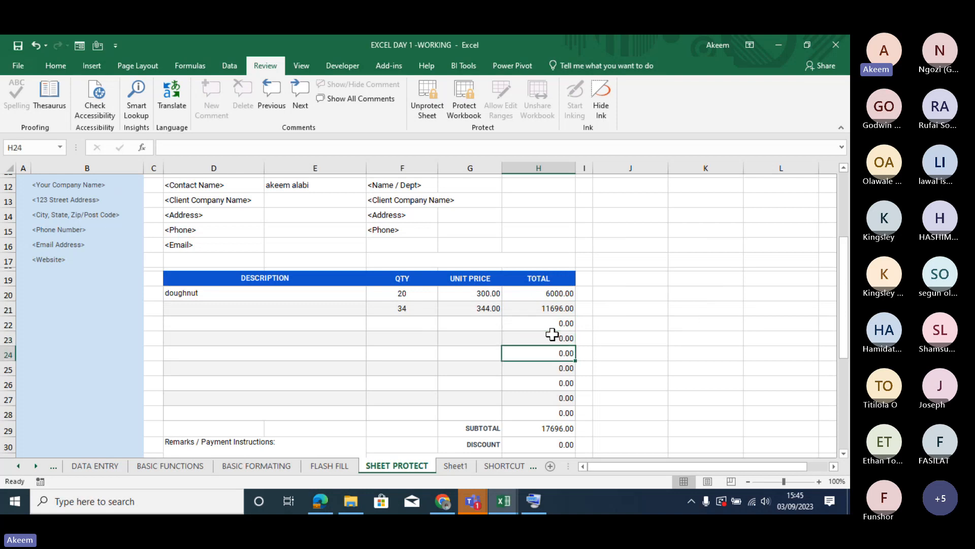
pyautogui.press('Up')
pyautogui.press('Up')
pyautogui.press('Up')
pyautogui.press('Up')
pyautogui.press('Up')
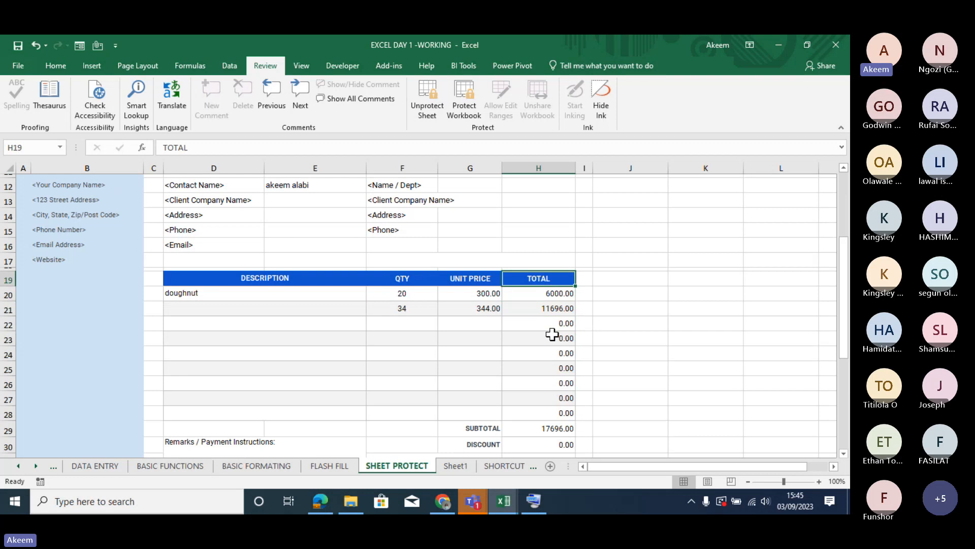
pyautogui.press('Down')
pyautogui.press('Down')
pyautogui.press('Down')
pyautogui.press('Down')
pyautogui.press('Down')
pyautogui.press('Down')
pyautogui.press('Down')
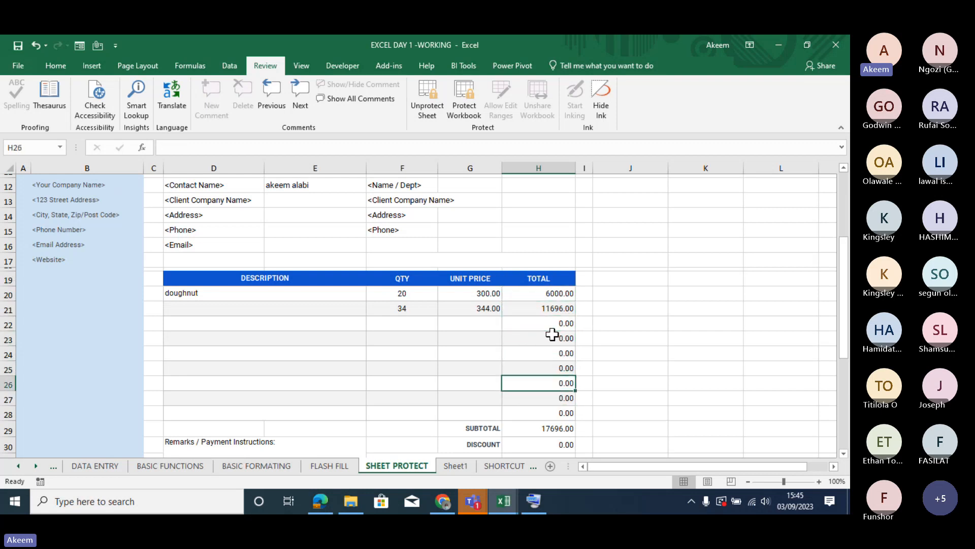
pyautogui.press('Up')
pyautogui.press('Up')
pyautogui.press('Up')
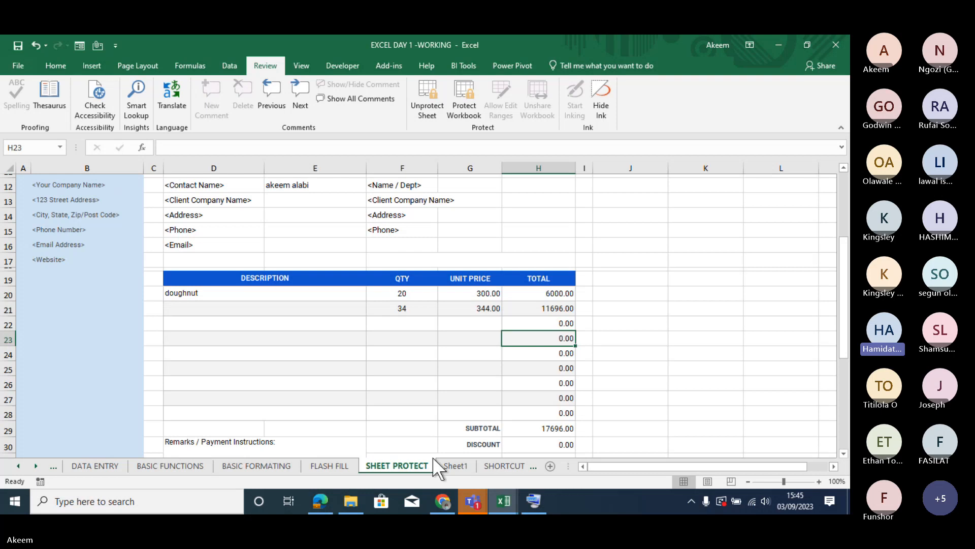
pyautogui.click(442, 500)
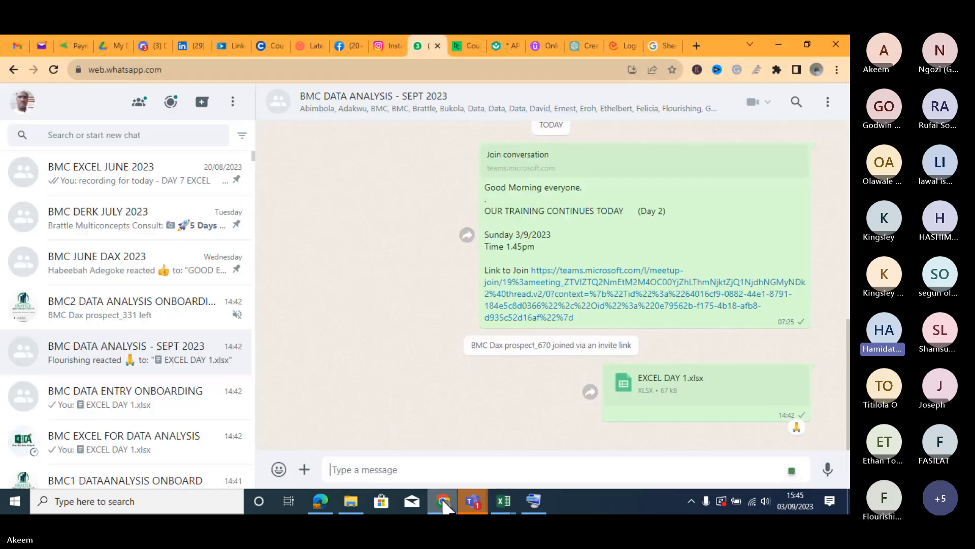
pyautogui.click(776, 45)
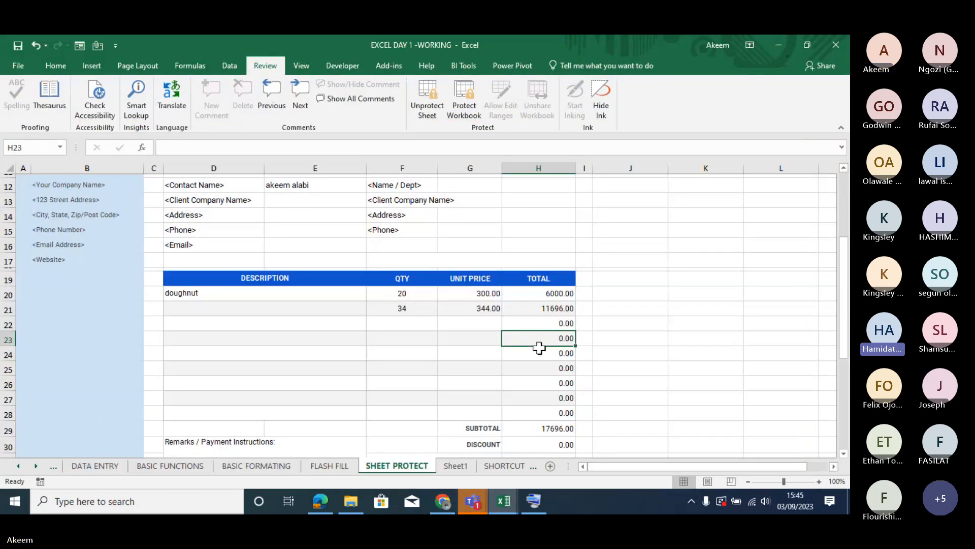
pyautogui.click(546, 294)
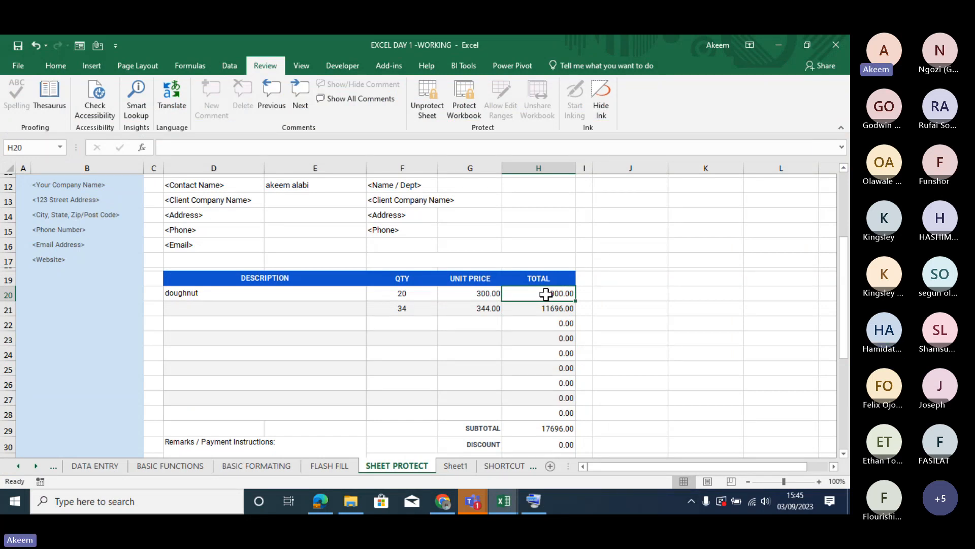
pyautogui.moveTo(547, 294); pyautogui.dragTo(546, 412)
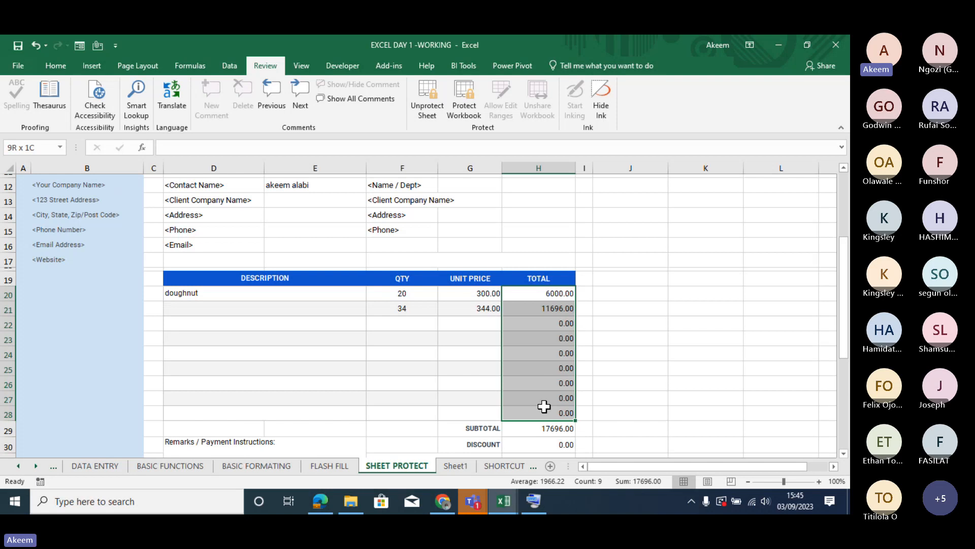
pyautogui.moveTo(544, 406); pyautogui.dragTo(544, 407)
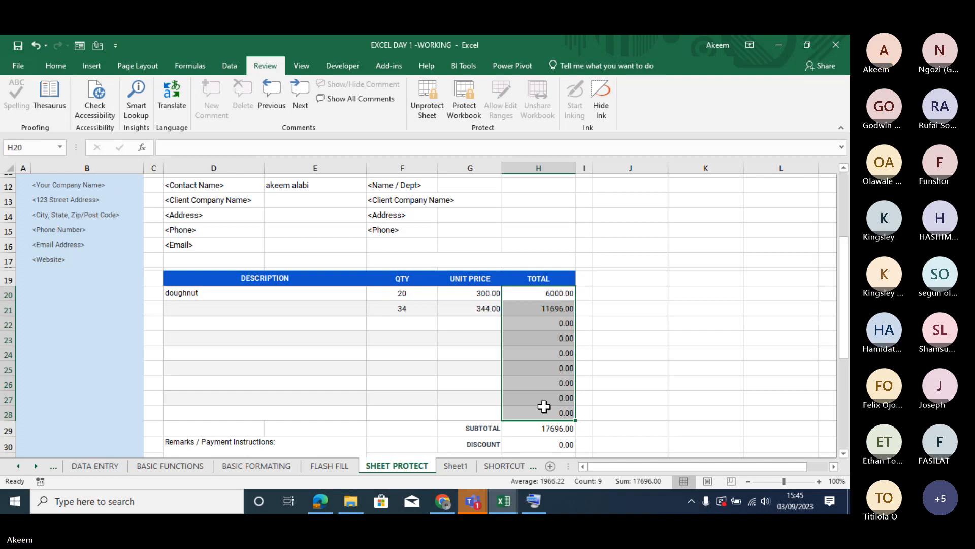
pyautogui.click(548, 338)
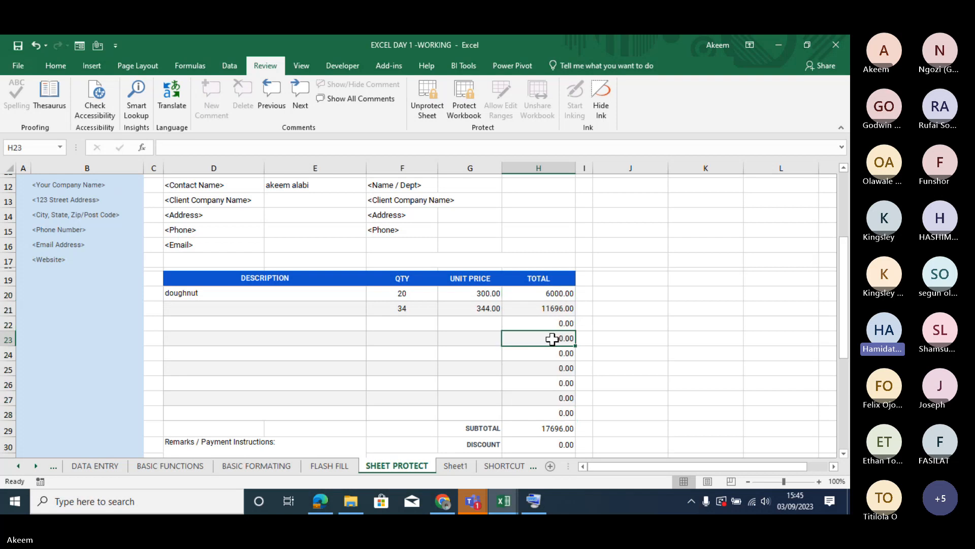
# - Unprotect the invoice sheet and confirm the Locked and Hidden protection settings for the line totals in H20:H28
pyautogui.click(435, 102)
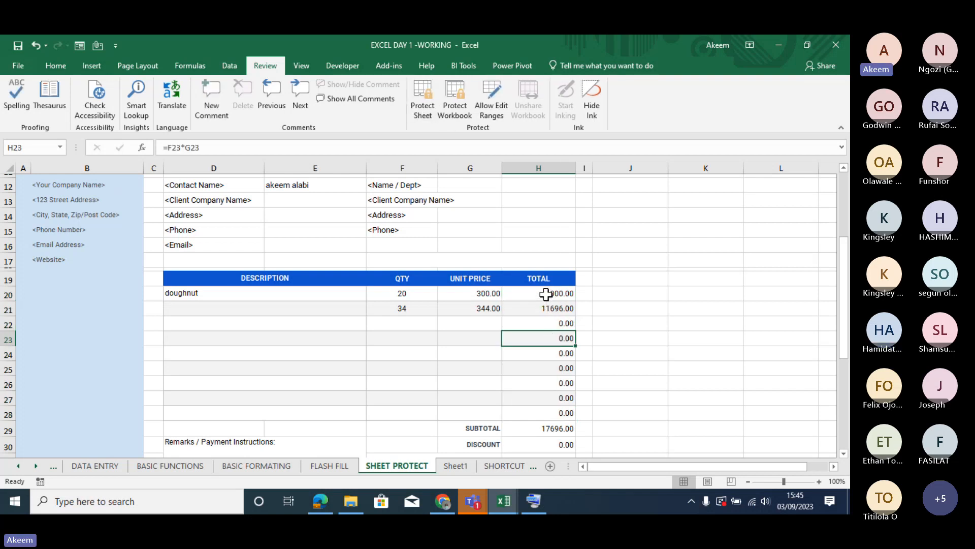
pyautogui.moveTo(545, 294); pyautogui.dragTo(542, 412)
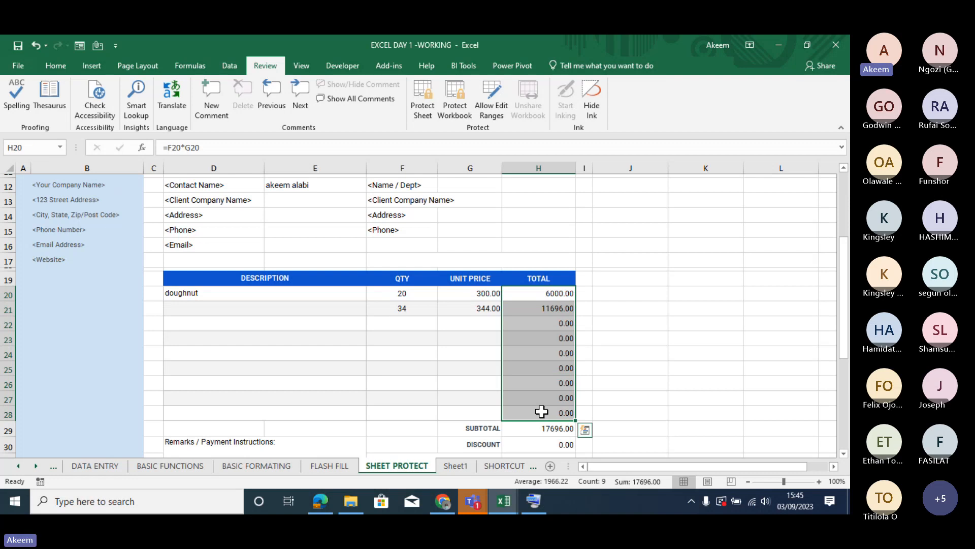
pyautogui.hotkey('ctrl', '1')
pyautogui.click(173, 162)
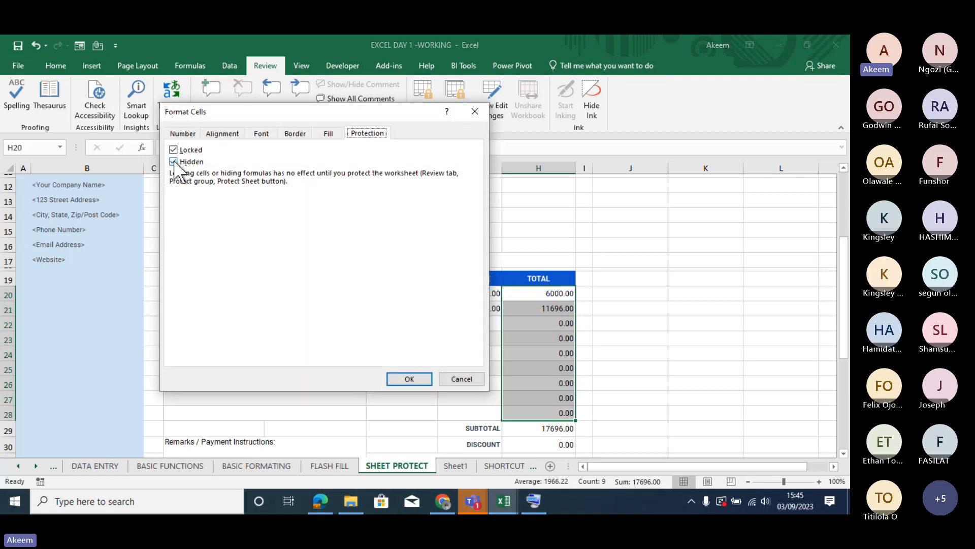
pyautogui.click(173, 161)
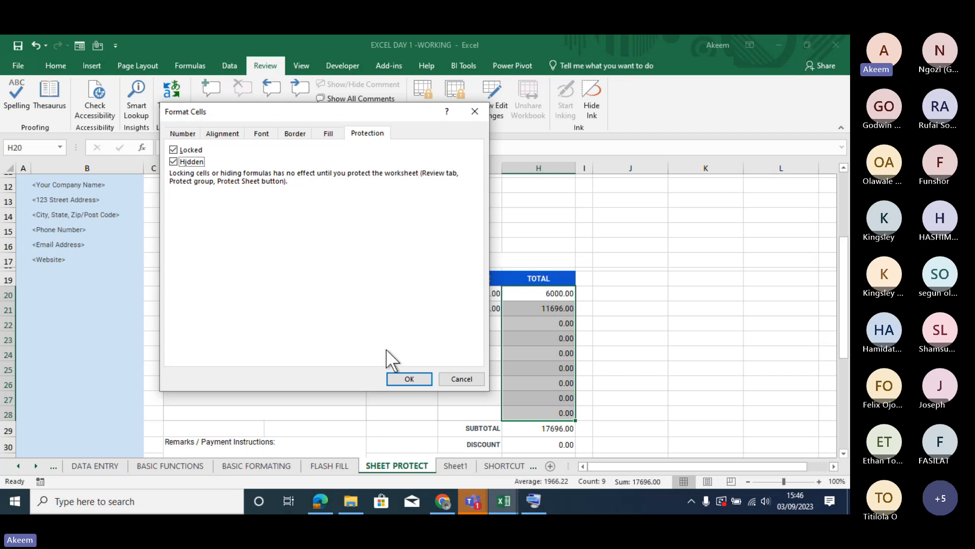
pyautogui.click(408, 379)
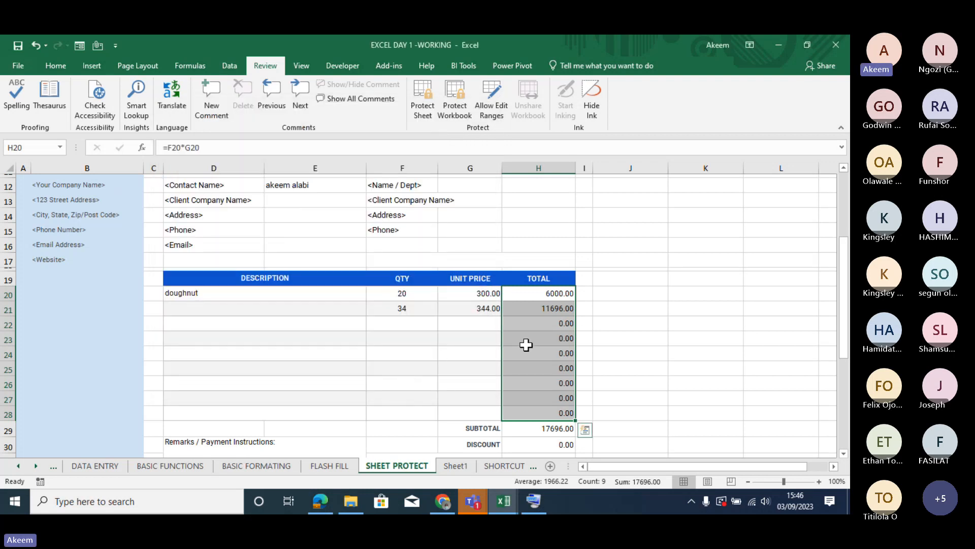
# - Examine the formulas of the total cells from H23 up to H21 while the sheet is unprotected
pyautogui.click(554, 344)
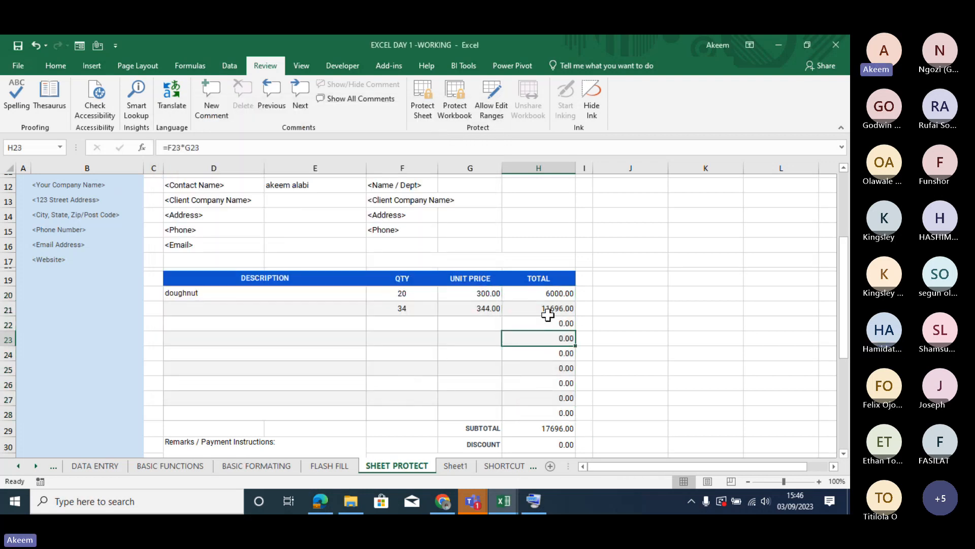
pyautogui.press('Up')
pyautogui.press('Up')
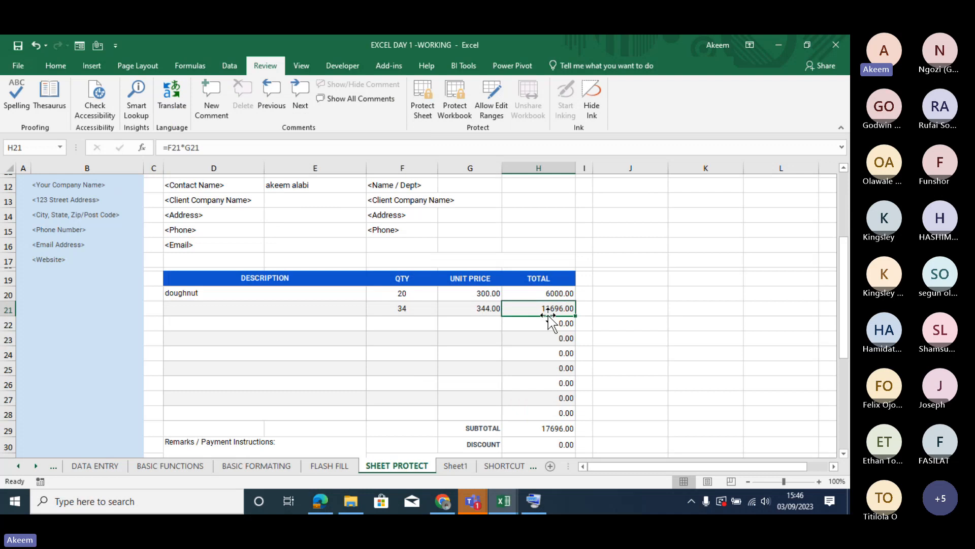
# - Protect the invoice sheet with the default permissions and no password, and check the formula display of the line totals down to H28
pyautogui.click(421, 108)
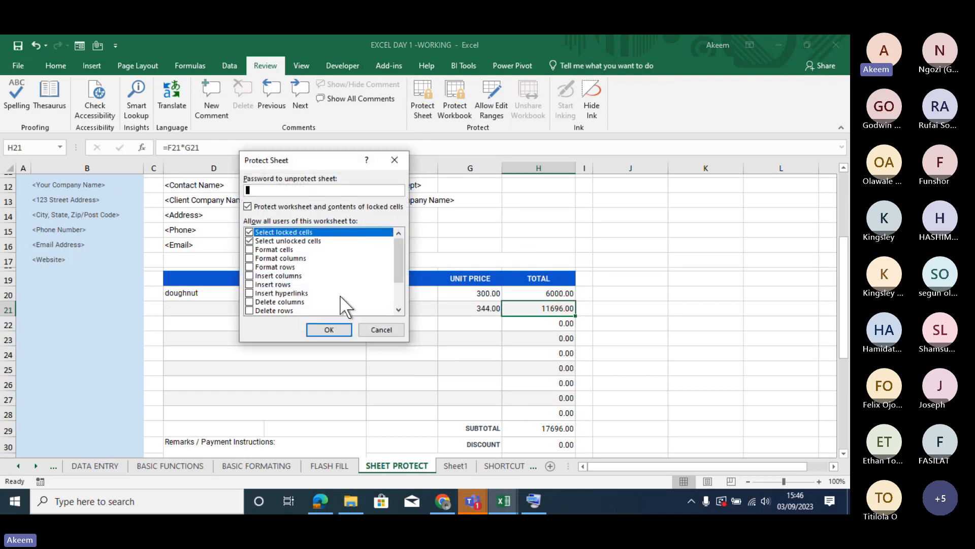
pyautogui.click(331, 330)
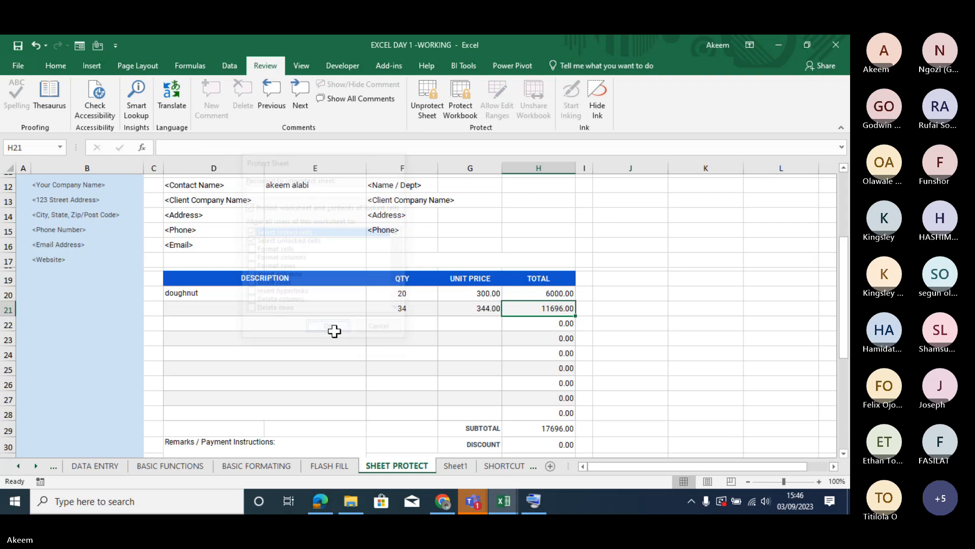
pyautogui.click(553, 294)
pyautogui.press('Down')
pyautogui.press('Down')
pyautogui.press('Down')
pyautogui.press('Down')
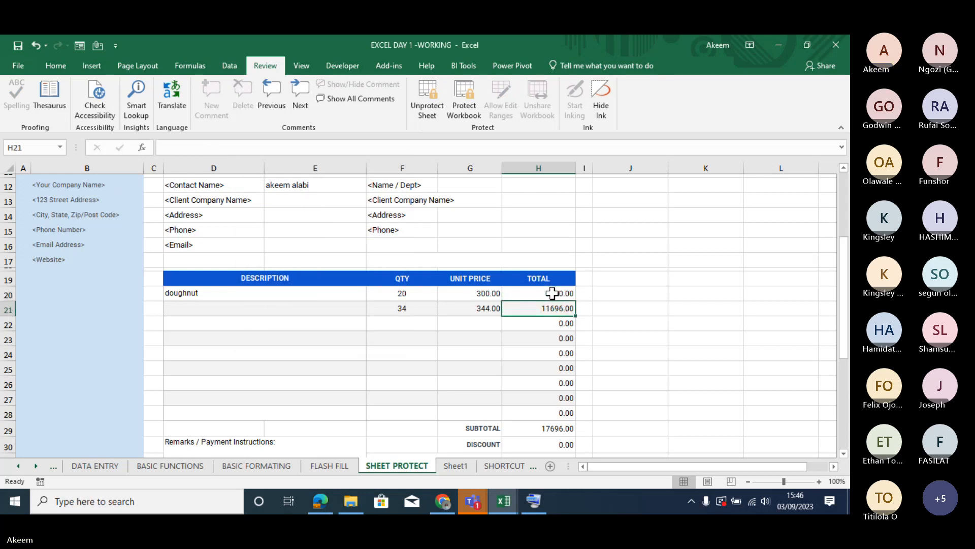
pyautogui.press('Down')
pyautogui.press('Down')
pyautogui.press('Down')
pyautogui.press('Down')
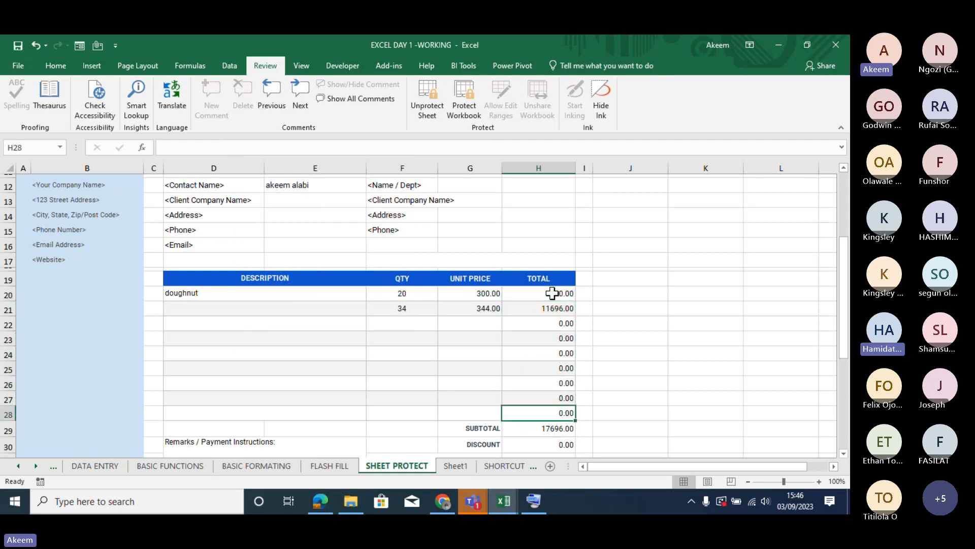
# - Compare how formulas are displayed for the line totals in H20:H28 and for the subtotal and discount cells below them
pyautogui.press('Up')
pyautogui.press('Up')
pyautogui.press('Up')
pyautogui.press('Up')
pyautogui.press('Up')
pyautogui.press('Up')
pyautogui.press('Up')
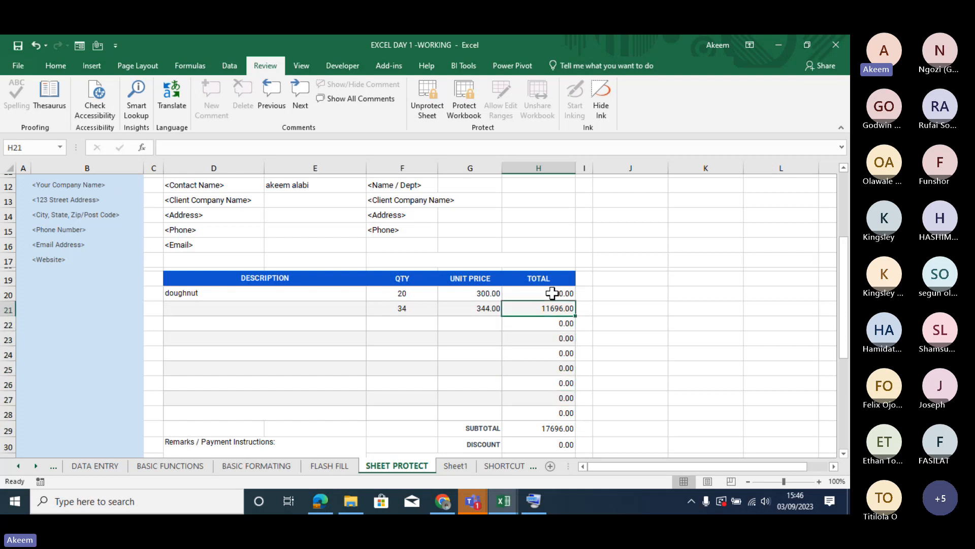
pyautogui.press('Down')
pyautogui.press('Down')
pyautogui.press('Down')
pyautogui.press('Down')
pyautogui.press('Down')
pyautogui.press('Down')
pyautogui.press('Down')
pyautogui.press('Down')
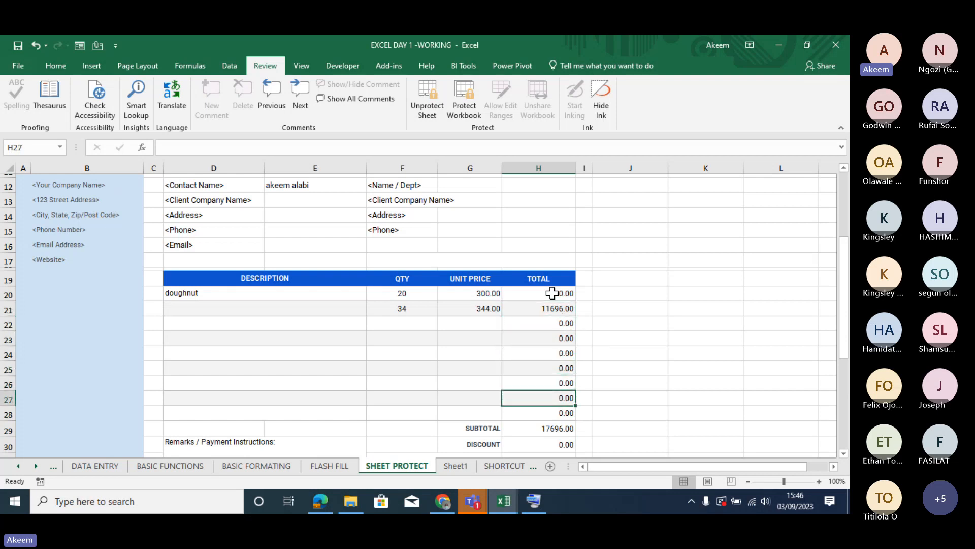
pyautogui.press('Down')
pyautogui.press('Down')
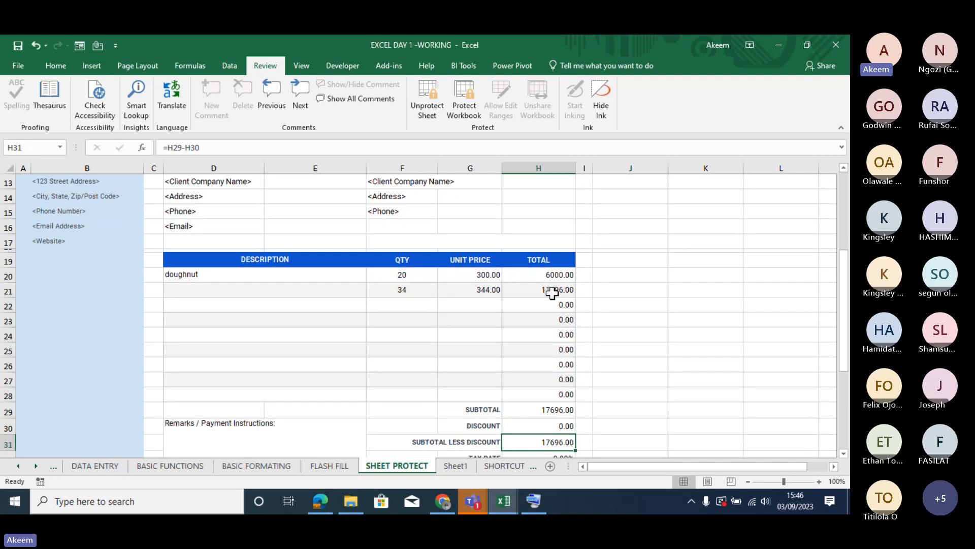
pyautogui.press('Down')
pyautogui.press('Down')
pyautogui.press('Up')
pyautogui.press('Up')
pyautogui.press('Up')
pyautogui.press('Up')
pyautogui.press('Up')
pyautogui.press('Up')
pyautogui.press('Up')
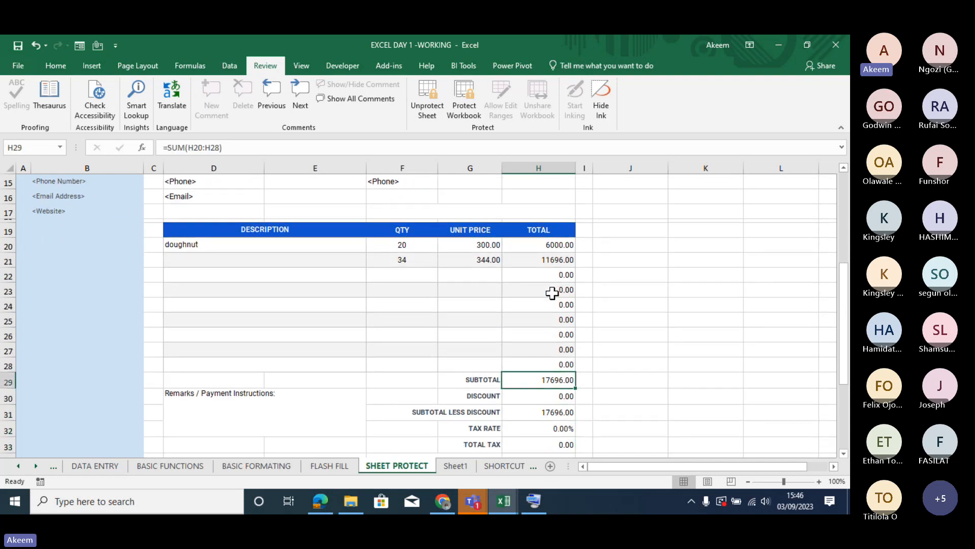
pyautogui.press('Up')
pyautogui.press('Up')
pyautogui.press('Up')
pyautogui.press('Up')
pyautogui.press('Up')
pyautogui.press('Up')
pyautogui.press('Up')
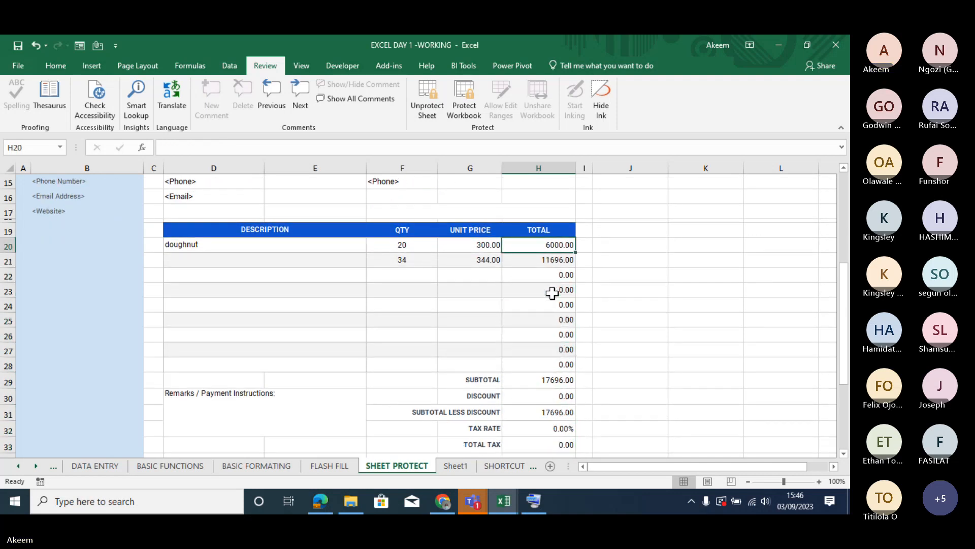
pyautogui.press('Down')
pyautogui.press('Down')
pyautogui.press('Down')
pyautogui.press('Down')
pyautogui.press('Down')
pyautogui.press('Down')
pyautogui.press('Down')
pyautogui.press('Down')
pyautogui.press('Down')
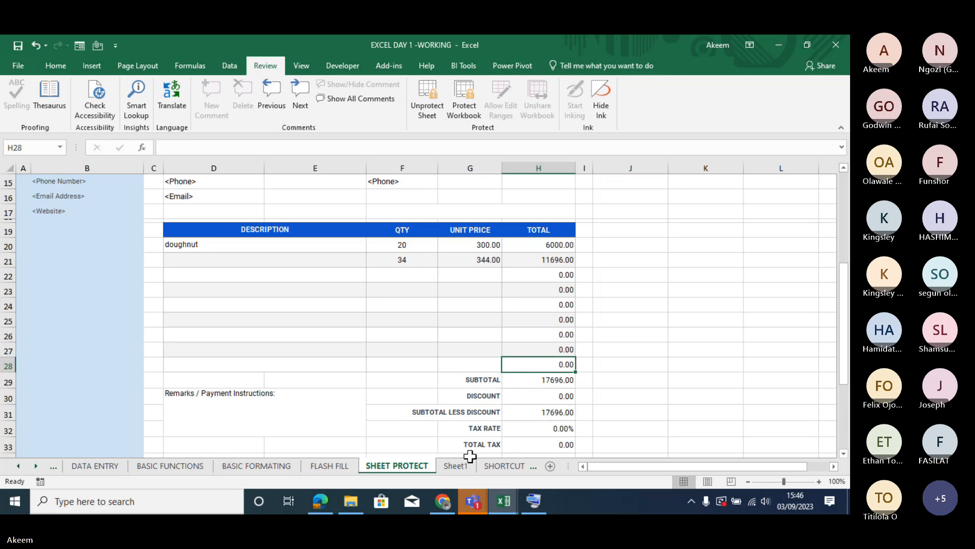
pyautogui.click(558, 308)
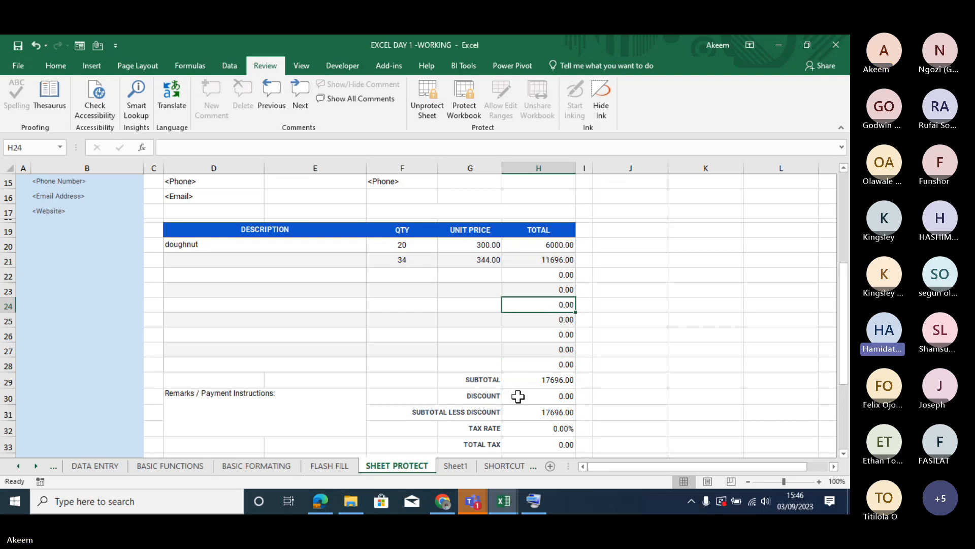
# - Open the SHORTCUTS sheet and read through the list of shortcut keys and actions down to row 38
pyautogui.click(505, 463)
pyautogui.click(220, 296)
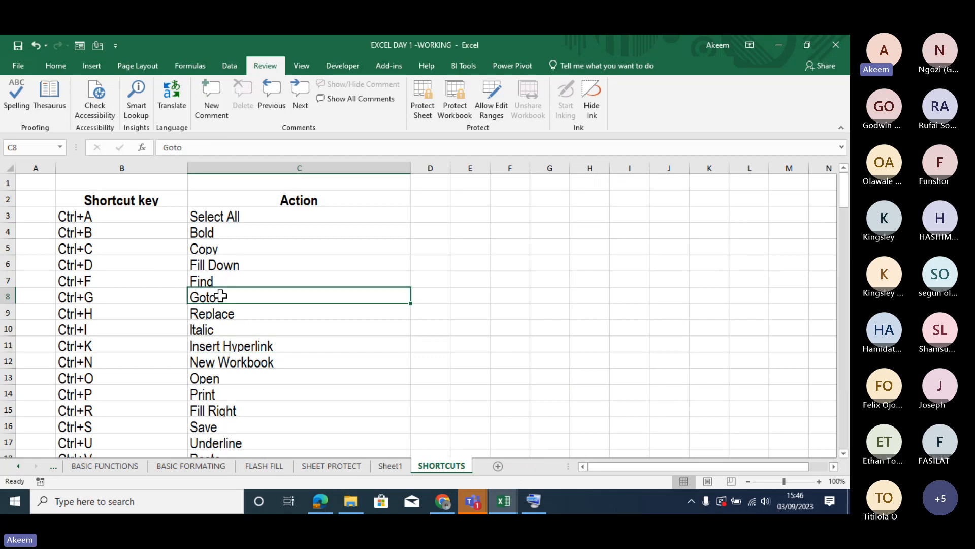
pyautogui.press('Down')
pyautogui.press('Down')
pyautogui.press('Down')
pyautogui.press('Down')
pyautogui.press('Down')
pyautogui.press('Down')
pyautogui.press('Down')
pyautogui.press('Down')
pyautogui.press('Down')
pyautogui.press('Down')
pyautogui.press('Down')
pyautogui.press('Down')
pyautogui.press('Down')
pyautogui.press('Down')
pyautogui.press('Down')
pyautogui.press('Down')
pyautogui.press('Down')
pyautogui.press('Down')
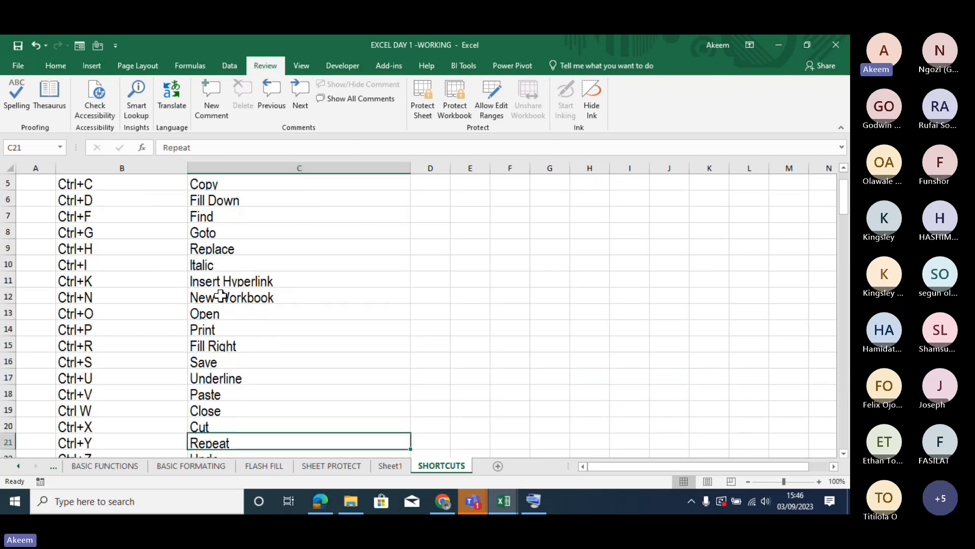
pyautogui.press('Down')
pyautogui.press('Down')
pyautogui.press('Down')
pyautogui.press('Down')
pyautogui.press('Down')
pyautogui.press('Down')
pyautogui.press('Down')
pyautogui.press('Down')
pyautogui.press('Down')
pyautogui.press('Down')
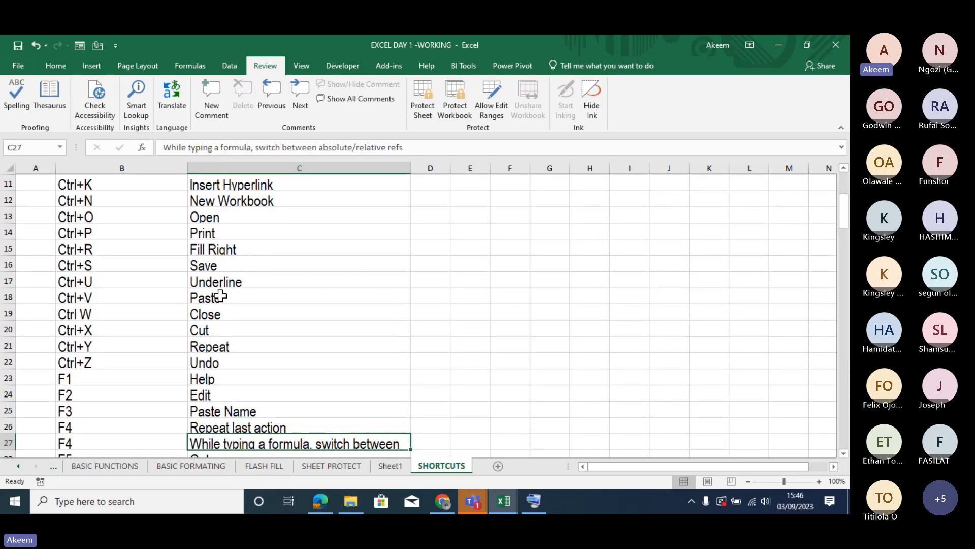
pyautogui.press('Down')
pyautogui.press('Down')
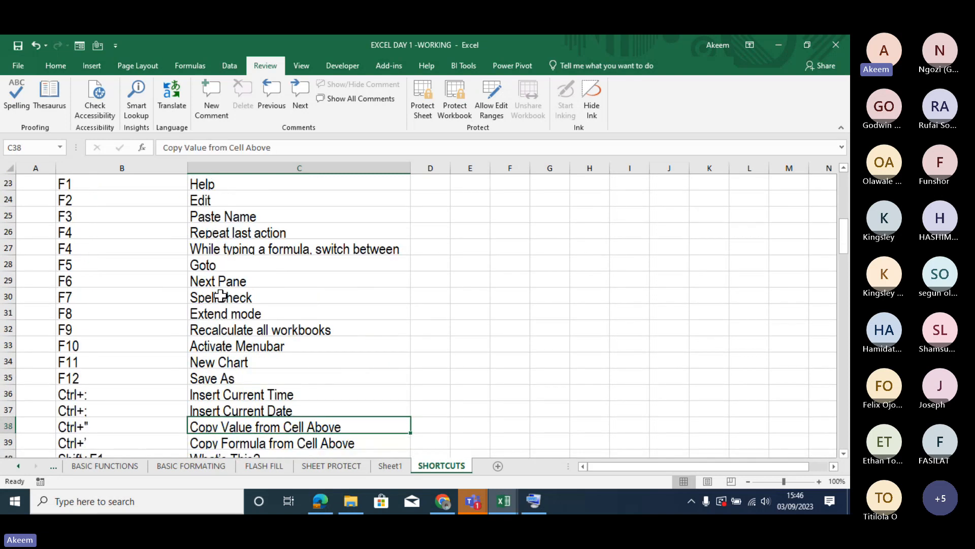
# - Go back to the Action heading of the shortcut list and review the entries down to New Workbook in C12
pyautogui.press('Up')
pyautogui.press('Up')
pyautogui.press('Up')
pyautogui.press('Up')
pyautogui.press('Up')
pyautogui.press('Up')
pyautogui.press('Up')
pyautogui.press('Up')
pyautogui.press('Up')
pyautogui.press('Up')
pyautogui.press('Up')
pyautogui.press('Up')
pyautogui.press('Up')
pyautogui.press('Up')
pyautogui.press('Up')
pyautogui.press('Up')
pyautogui.press('Up')
pyautogui.press('Up')
pyautogui.press('Up')
pyautogui.press('Up')
pyautogui.press('Up')
pyautogui.press('Up')
pyautogui.press('Up')
pyautogui.press('Up')
pyautogui.press('Up')
pyautogui.press('Up')
pyautogui.press('Up')
pyautogui.press('Up')
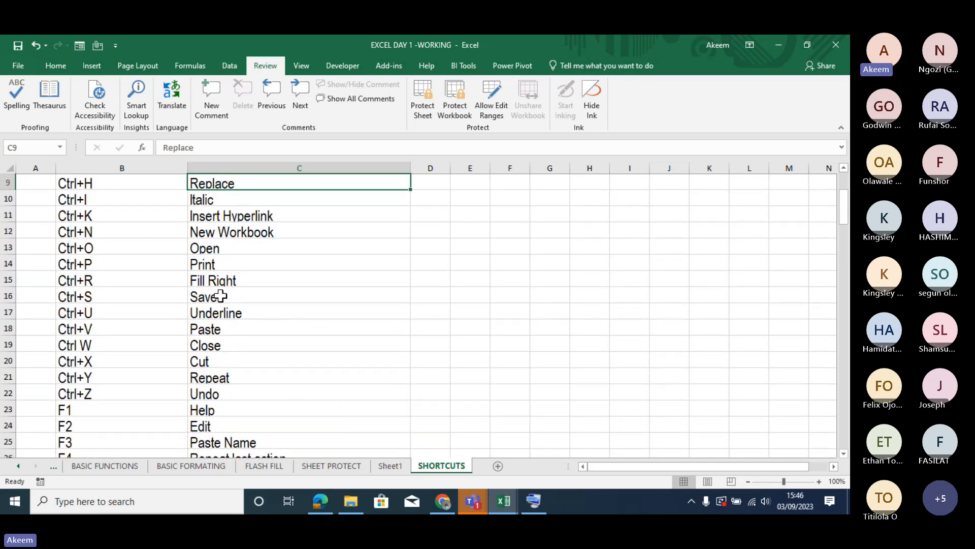
pyautogui.press('Down')
pyautogui.press('Down')
pyautogui.press('Down')
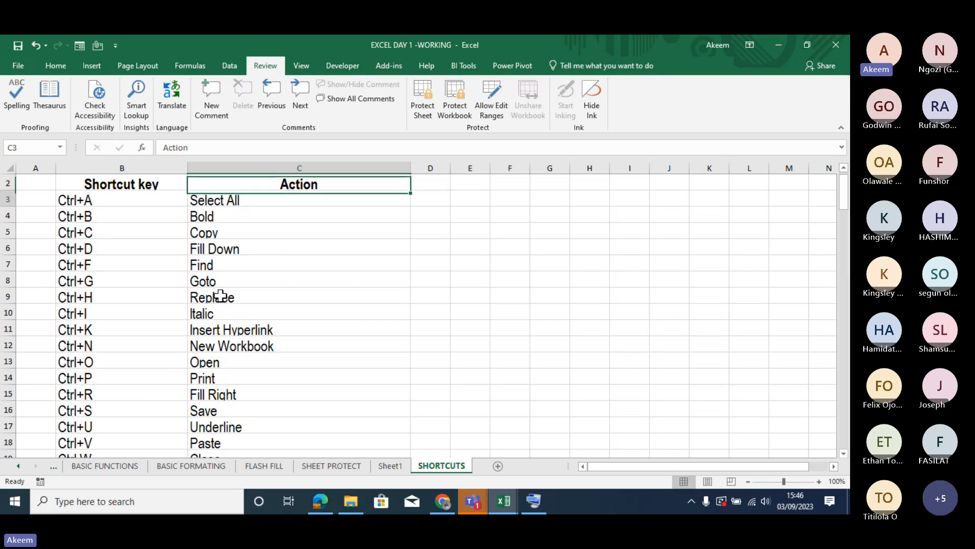
pyautogui.press('Up')
pyautogui.press('Up')
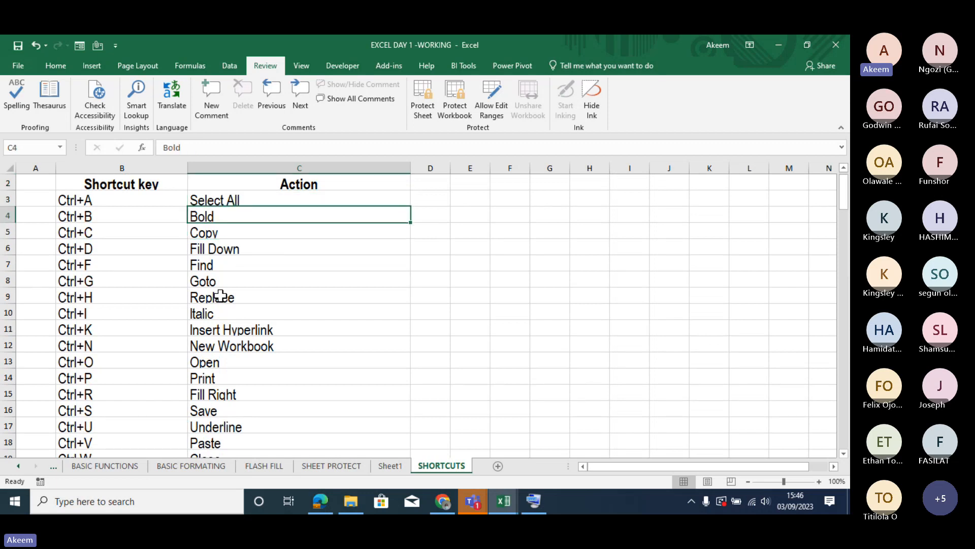
pyautogui.press('Down')
pyautogui.press('Down')
pyautogui.press('Down')
pyautogui.press('Down')
pyautogui.press('Down')
pyautogui.press('Down')
pyautogui.press('Down')
pyautogui.press('Down')
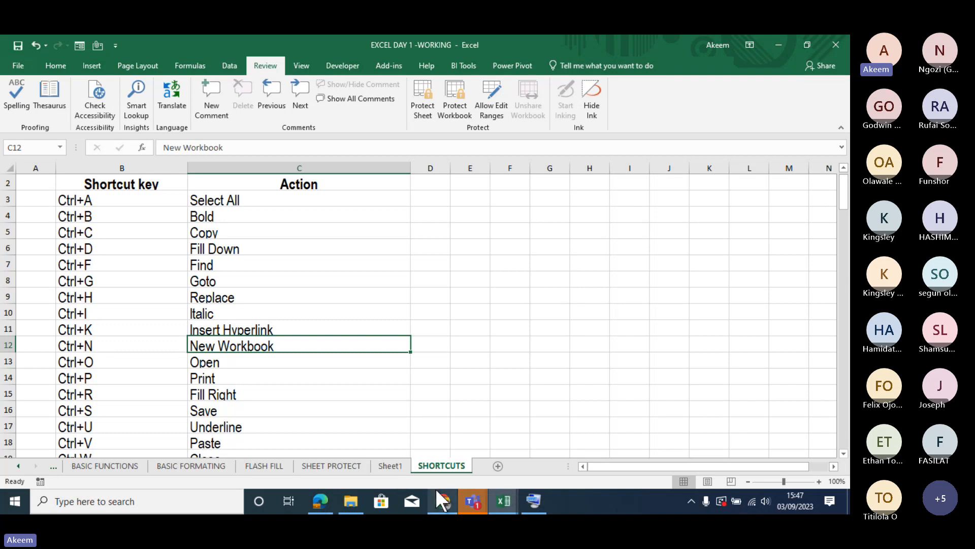
# - Switch from the workbook to the Microsoft Teams meeting window
pyautogui.click(475, 501)
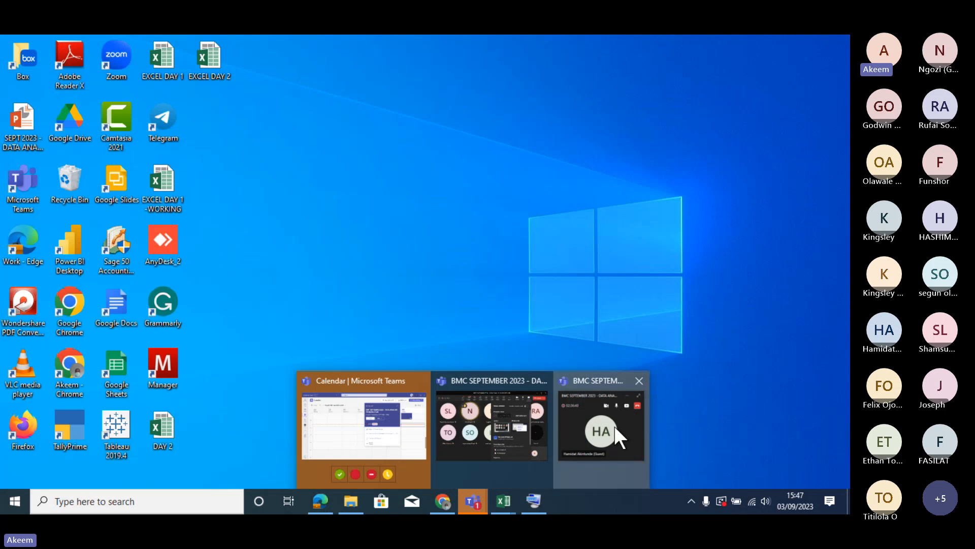
pyautogui.click(614, 425)
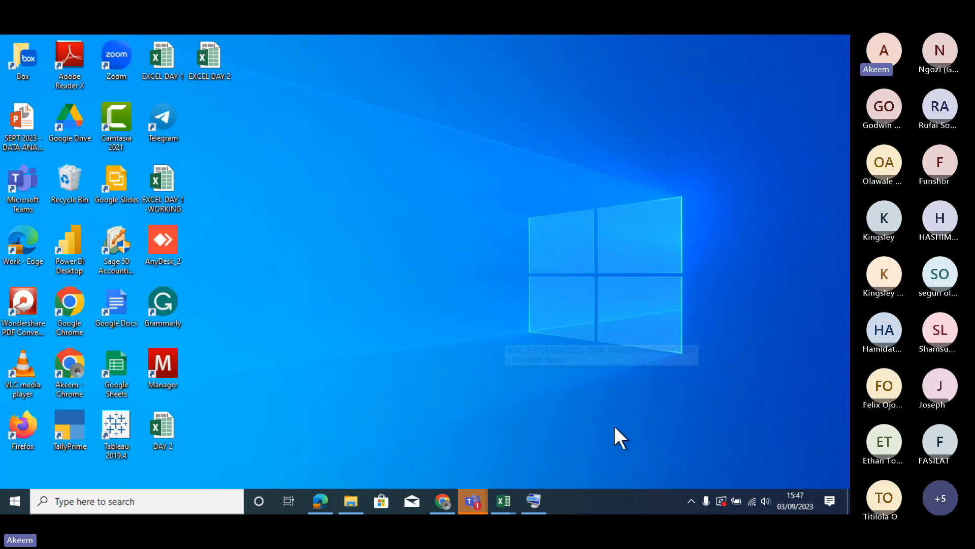
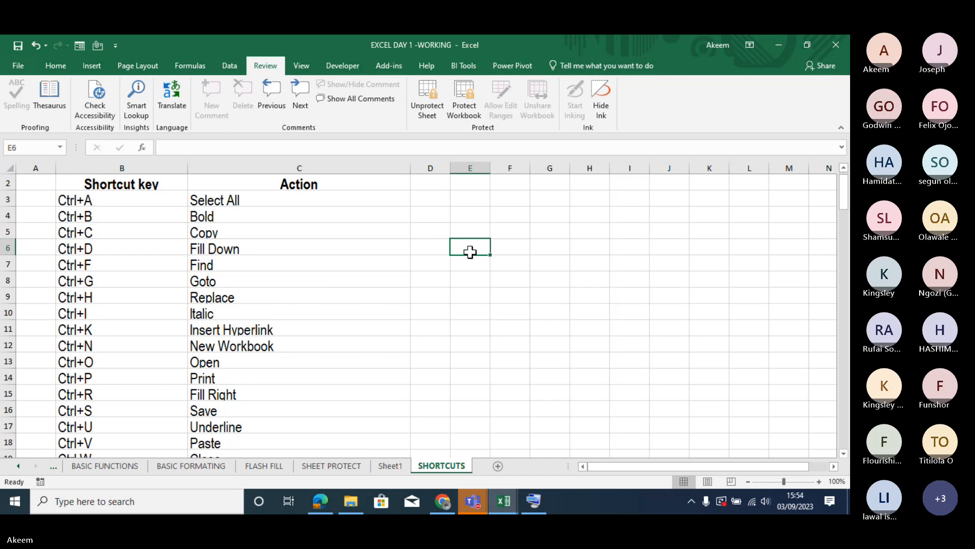
# - Unprotect the SHORTCUTS sheet and check the cell protection options for E6
pyautogui.click(429, 105)
pyautogui.hotkey('ctrl', '1')
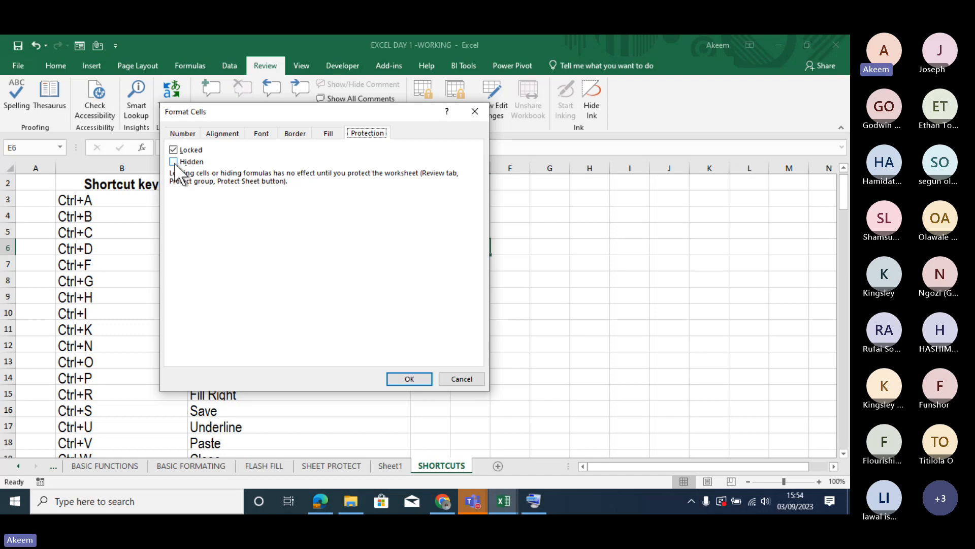
pyautogui.click(468, 108)
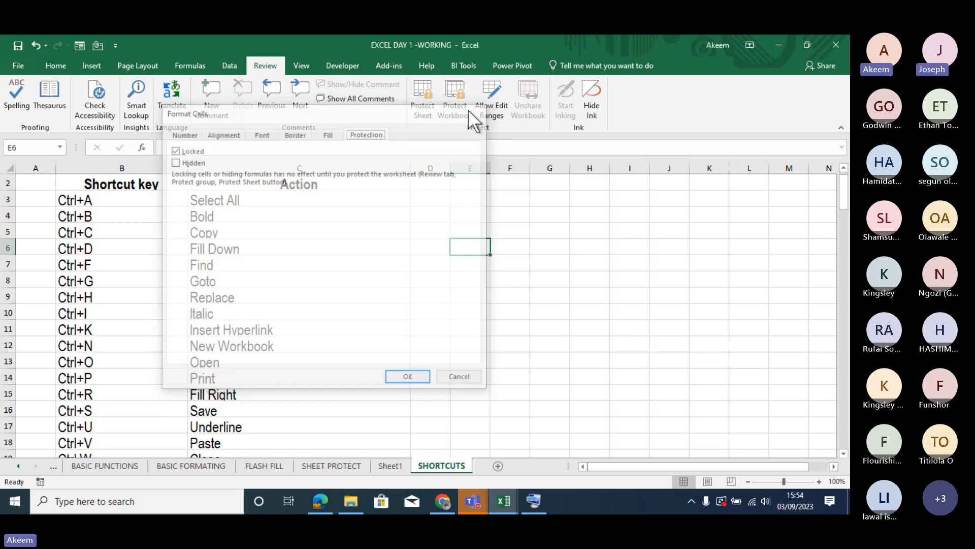
pyautogui.click(367, 236)
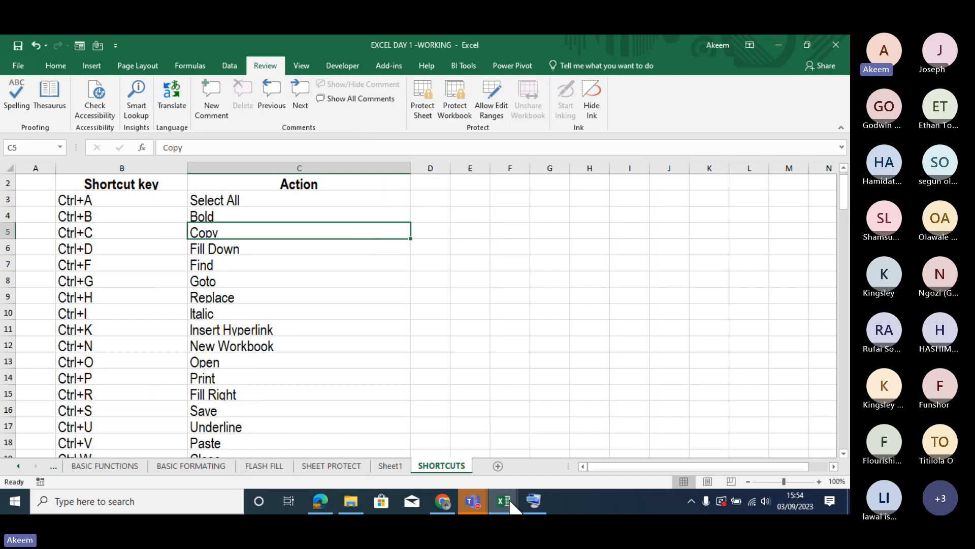
# - Add a new worksheet and check the default cell protection options for A1
pyautogui.click(499, 472)
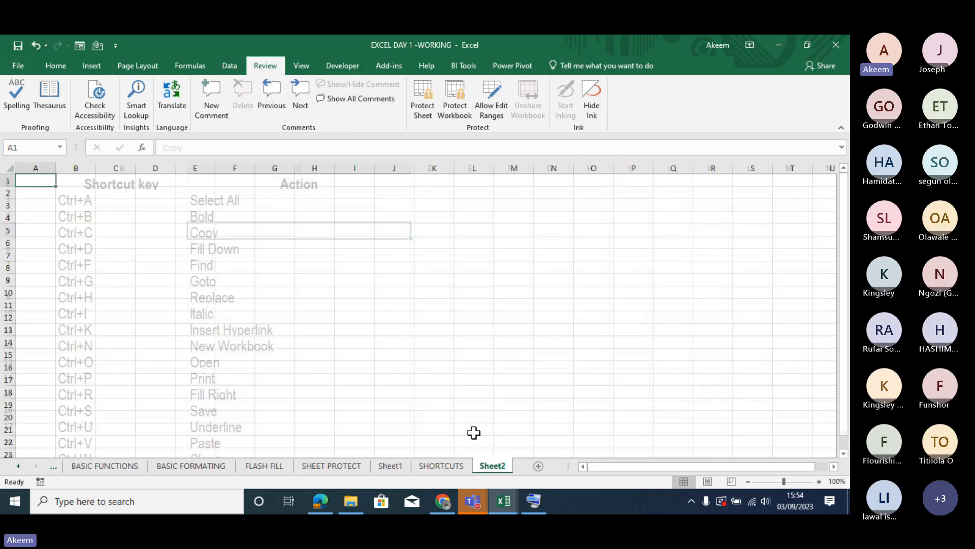
pyautogui.hotkey('ctrl', '1')
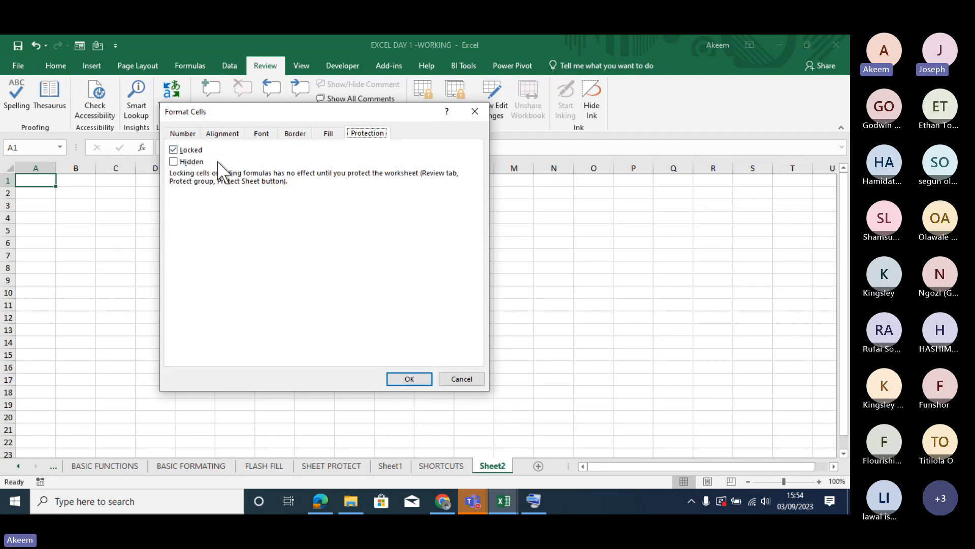
pyautogui.click(474, 115)
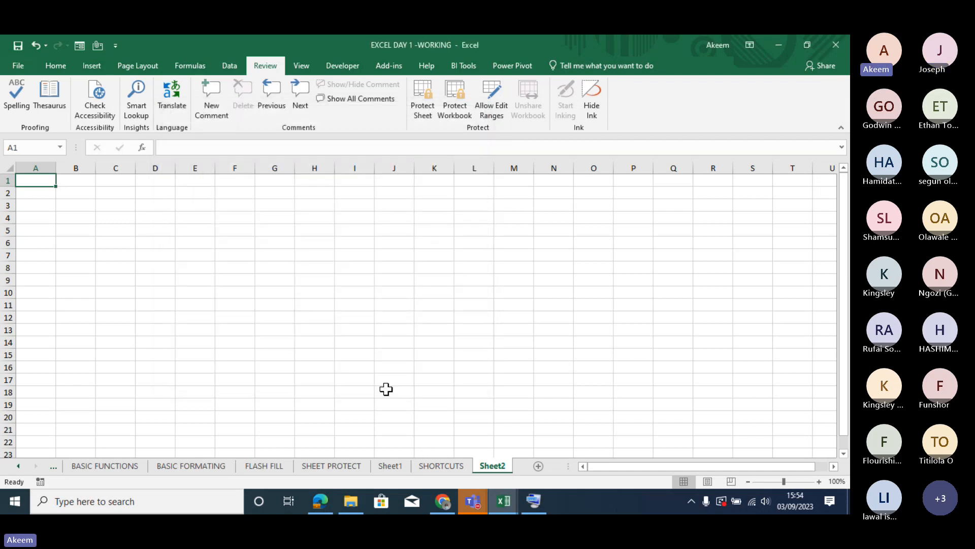
# - Show the invoice input area on the SHEET PROTECT sheet by selecting D20:F24
pyautogui.click(345, 463)
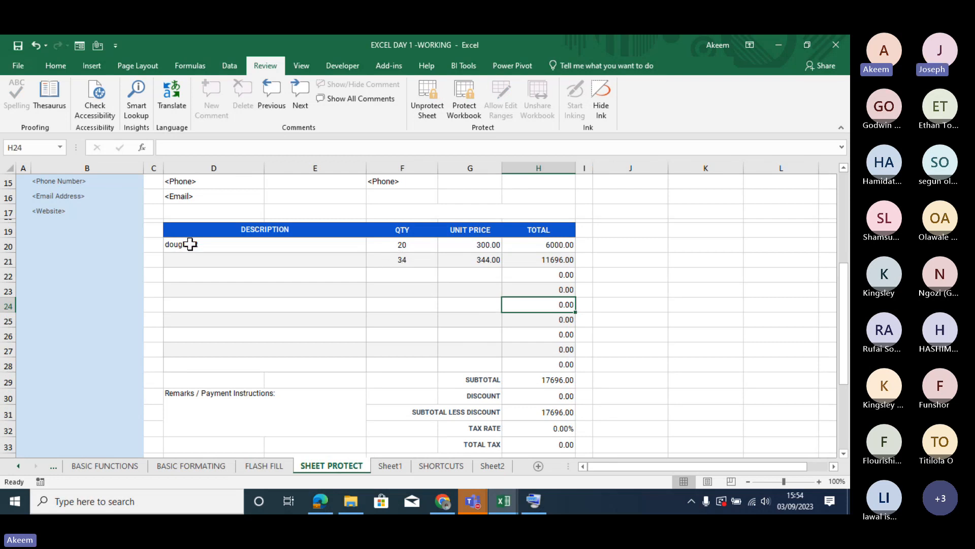
pyautogui.moveTo(234, 242); pyautogui.dragTo(401, 310)
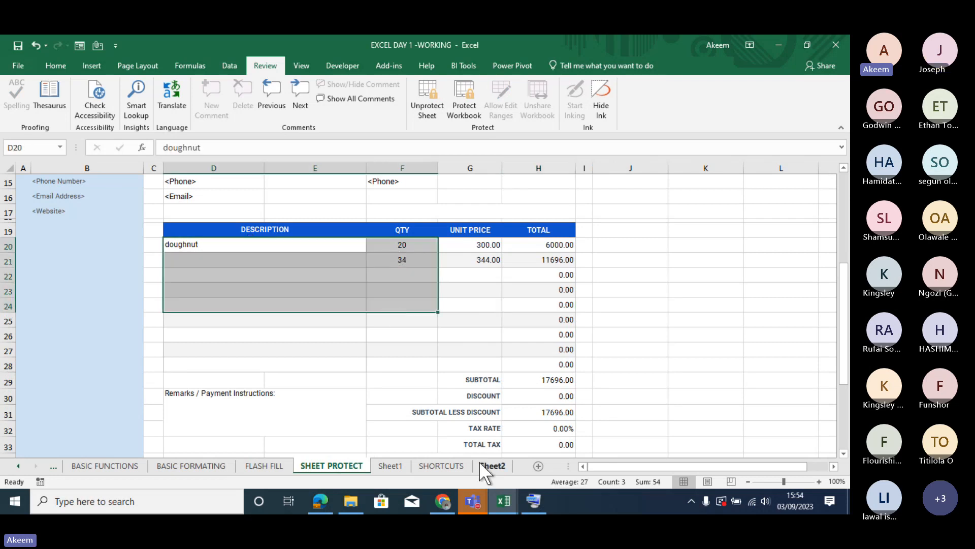
# - Fill the range A1:B9 on Sheet2 with yellow and turn off the Locked option for those cells
pyautogui.click(480, 462)
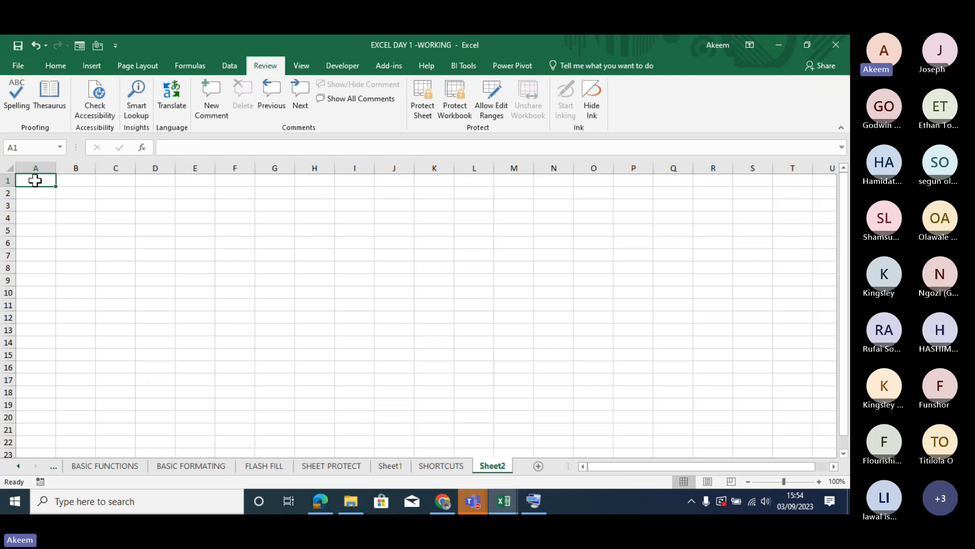
pyautogui.moveTo(33, 179); pyautogui.dragTo(90, 281)
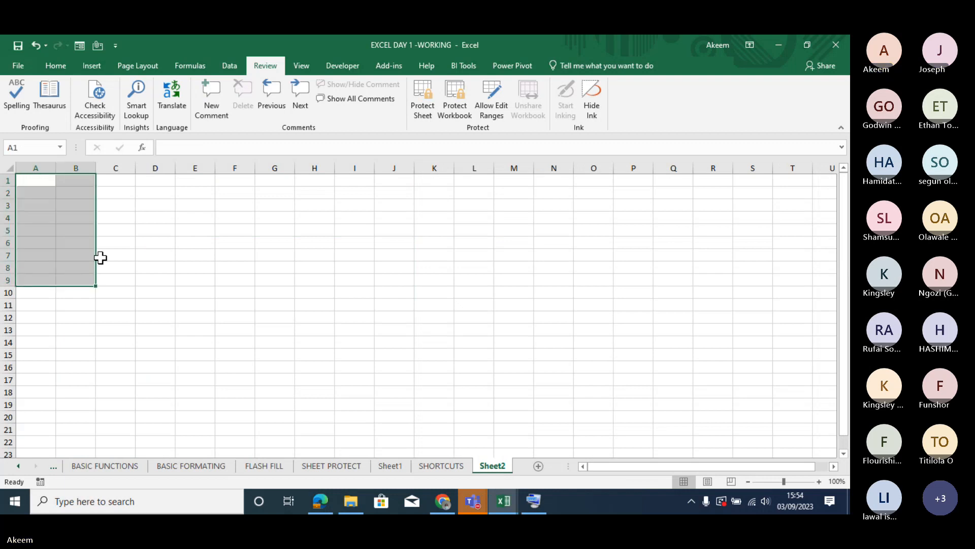
pyautogui.click(55, 66)
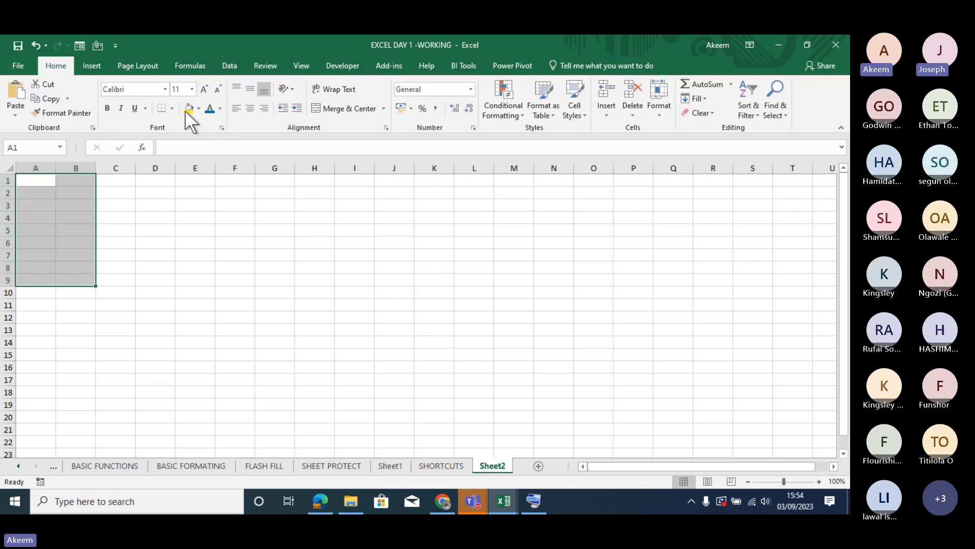
pyautogui.click(189, 108)
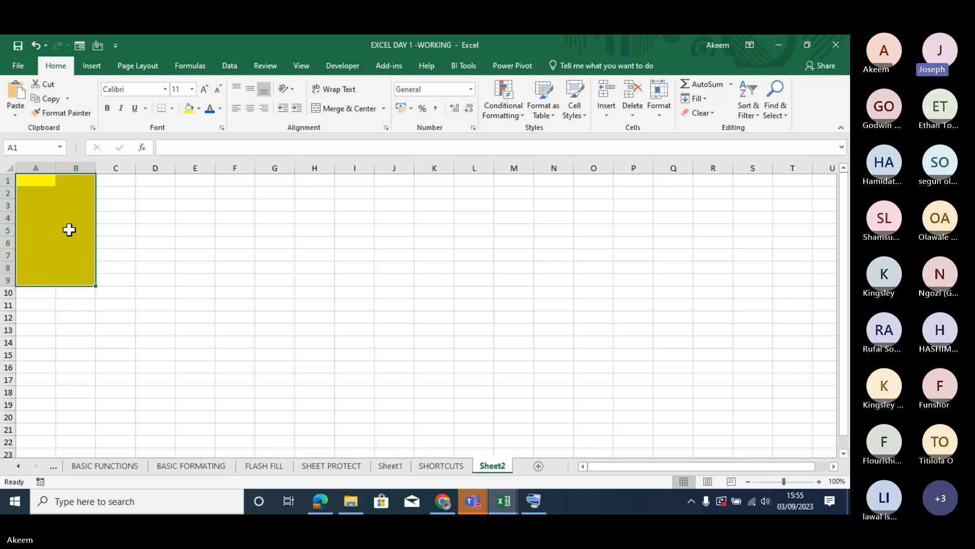
pyautogui.hotkey('ctrl', '1')
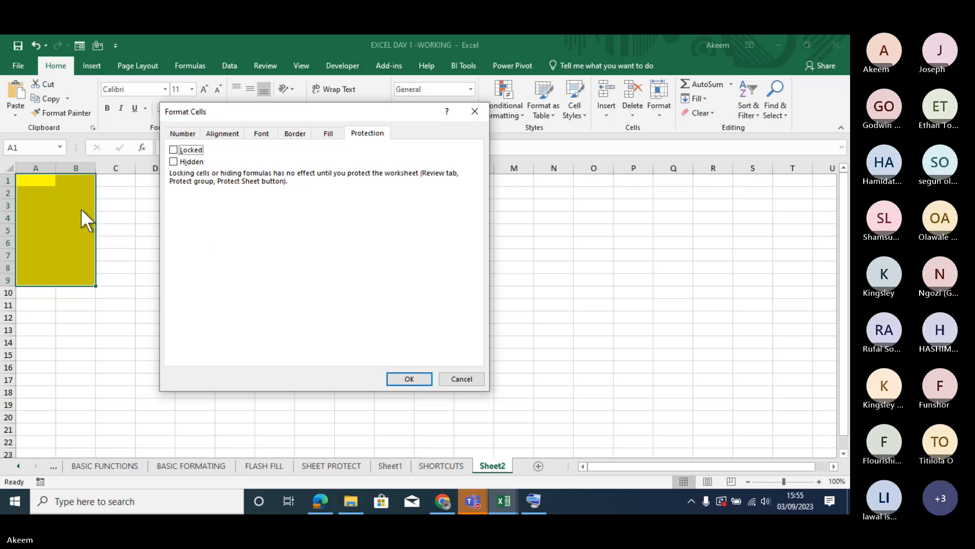
pyautogui.click(400, 379)
# - Protect Sheet2 without a password, allowing only the selection of locked and unlocked cells
pyautogui.click(342, 284)
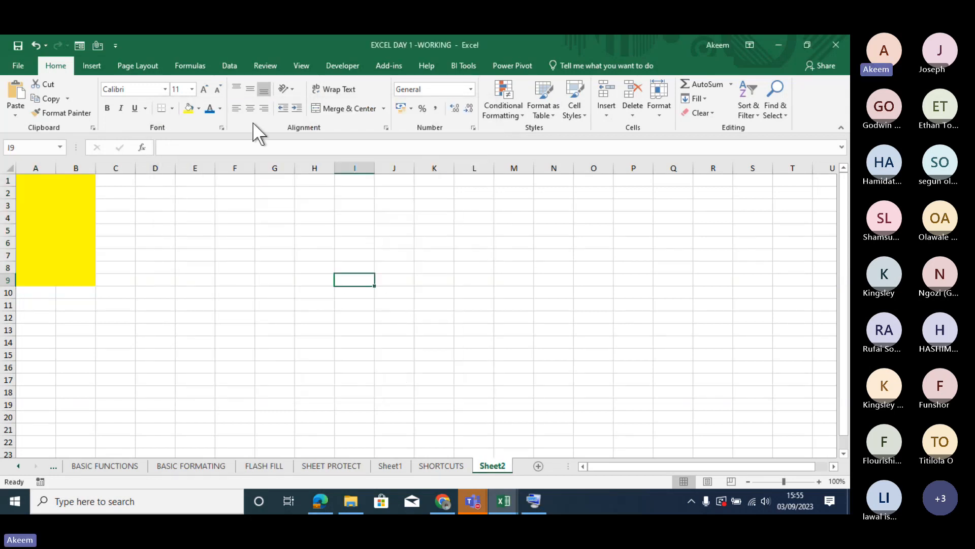
pyautogui.click(266, 66)
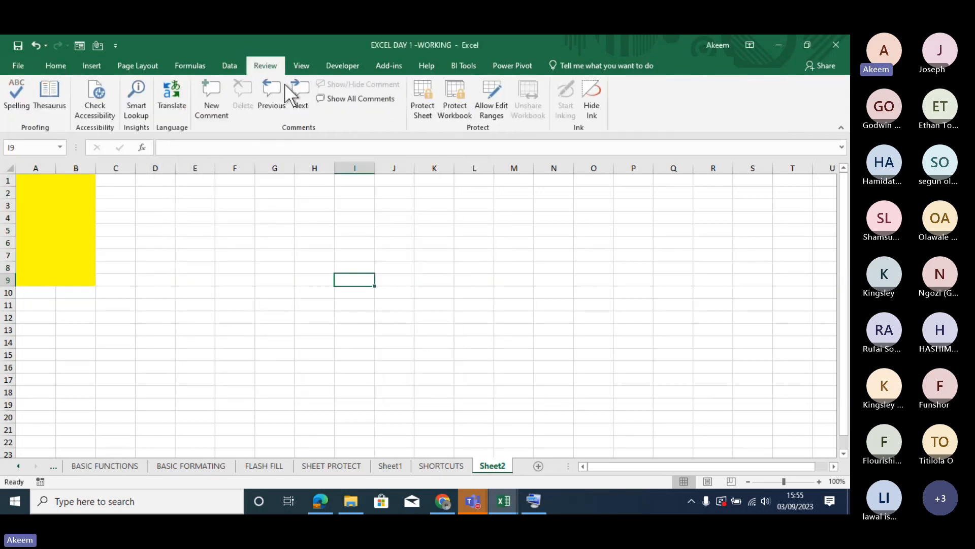
pyautogui.click(419, 102)
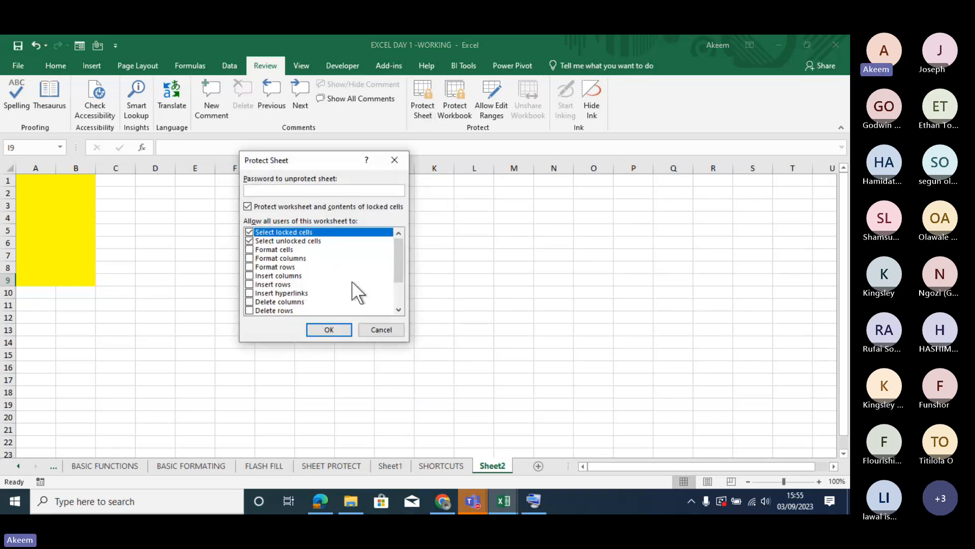
pyautogui.click(337, 328)
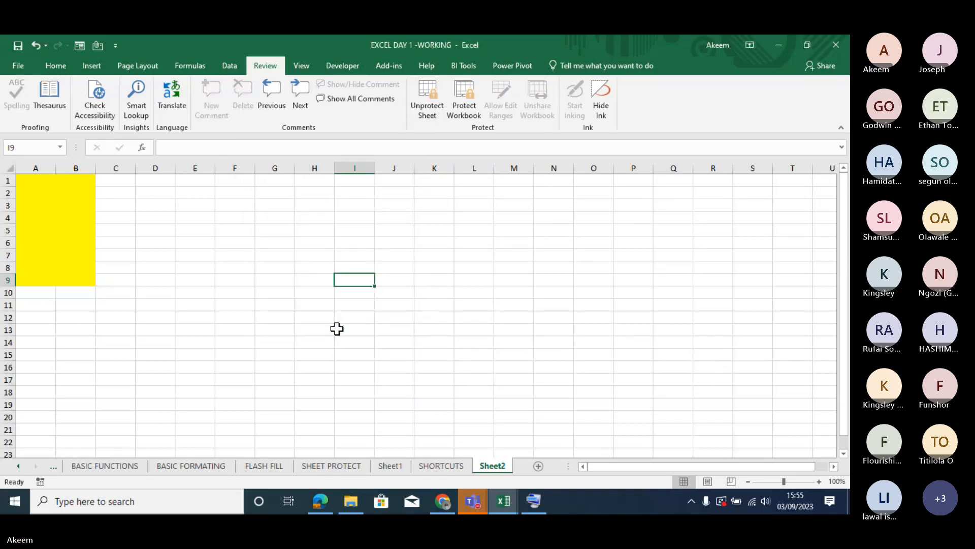
# - Enter yyyyy in A2 and yyyy in A5 within the unlocked yellow area
pyautogui.click(32, 193)
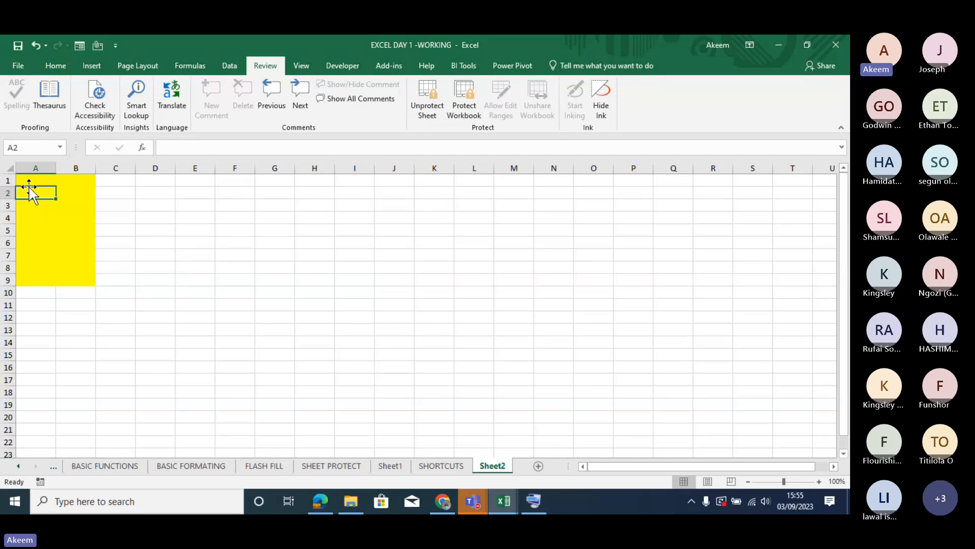
pyautogui.write('yyyyy')
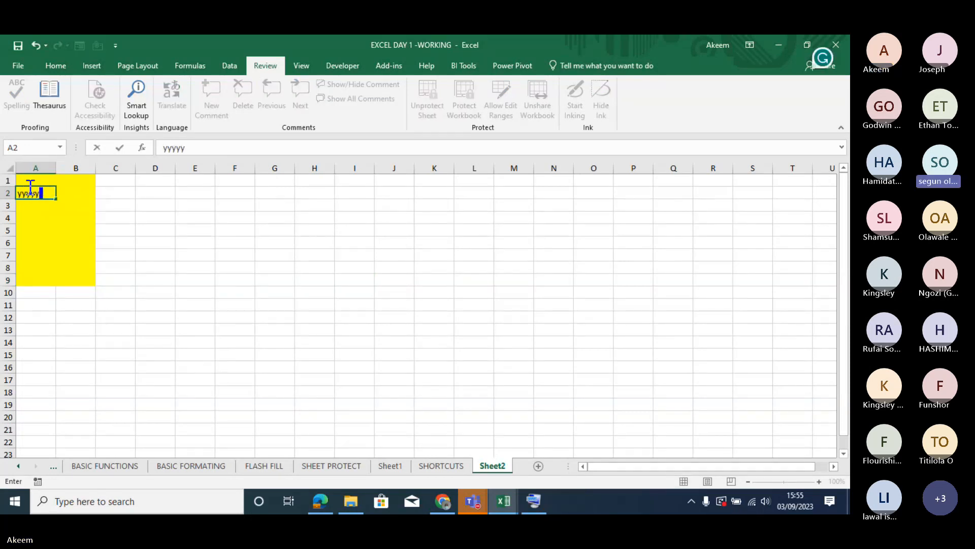
pyautogui.press('Return')
pyautogui.click(30, 231)
pyautogui.write('y')
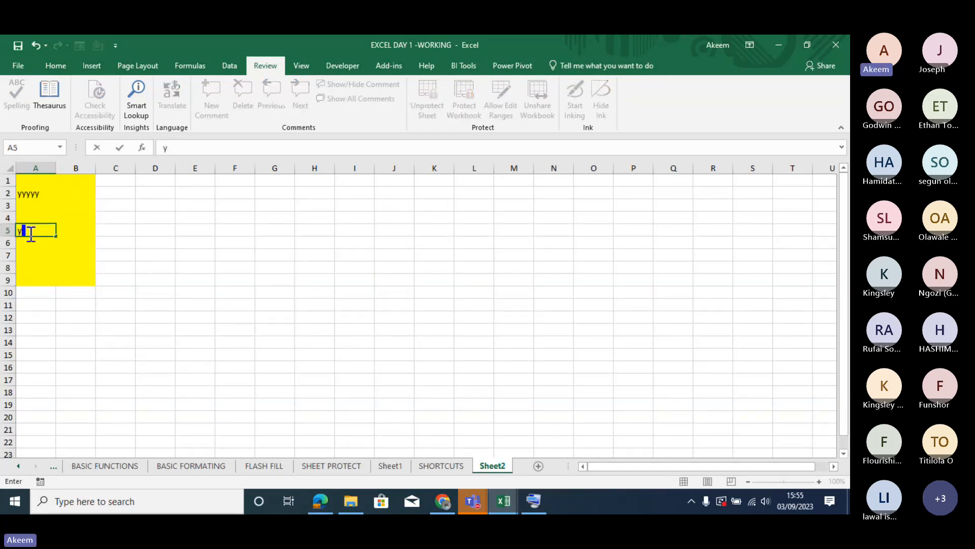
pyautogui.write('yyy')
pyautogui.press('Return')
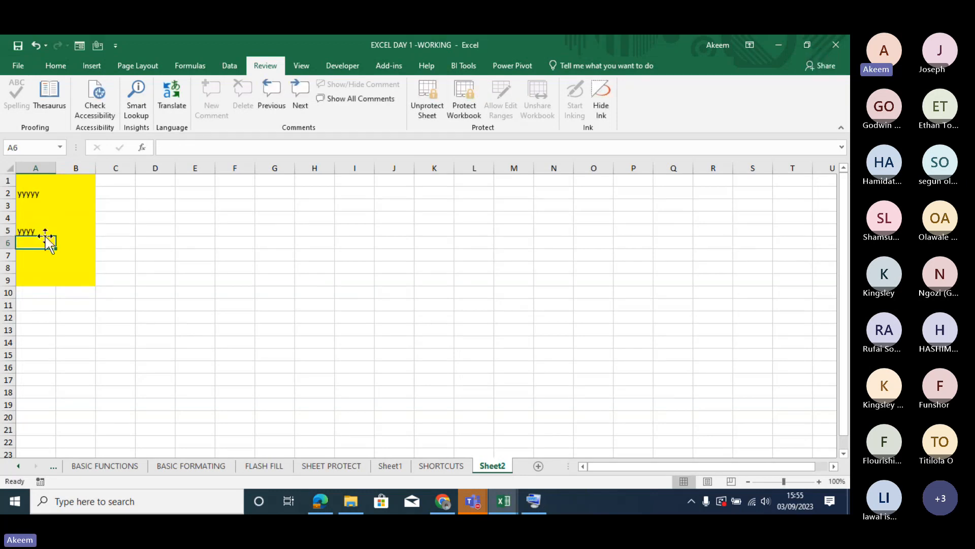
# - Try to enter y in the locked cell C5 outside the yellow range
pyautogui.click(110, 236)
pyautogui.press('y')
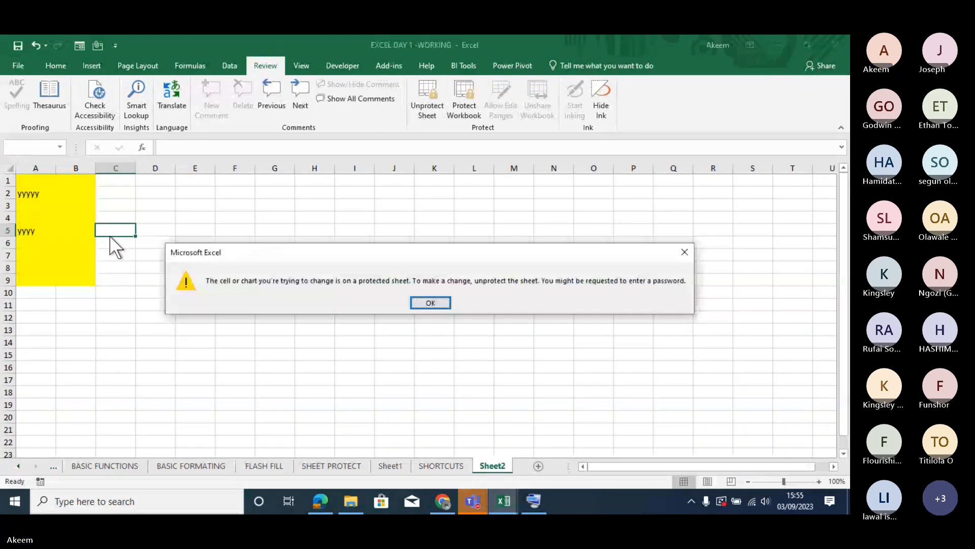
pyautogui.press('Return')
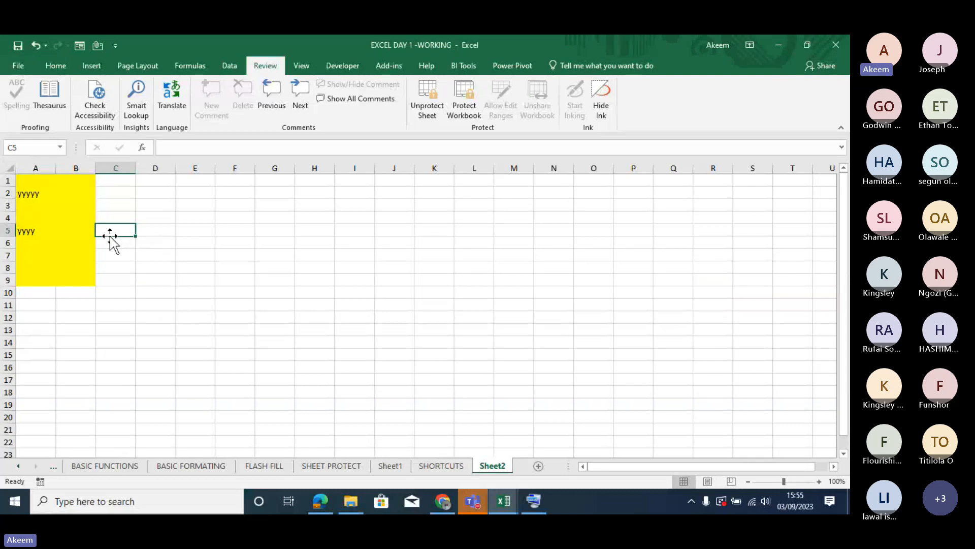
pyautogui.press('Down')
pyautogui.press('Down')
# - Enter yyyy in B2 and iii in B3 within the unlocked yellow range A1:B9
pyautogui.click(70, 233)
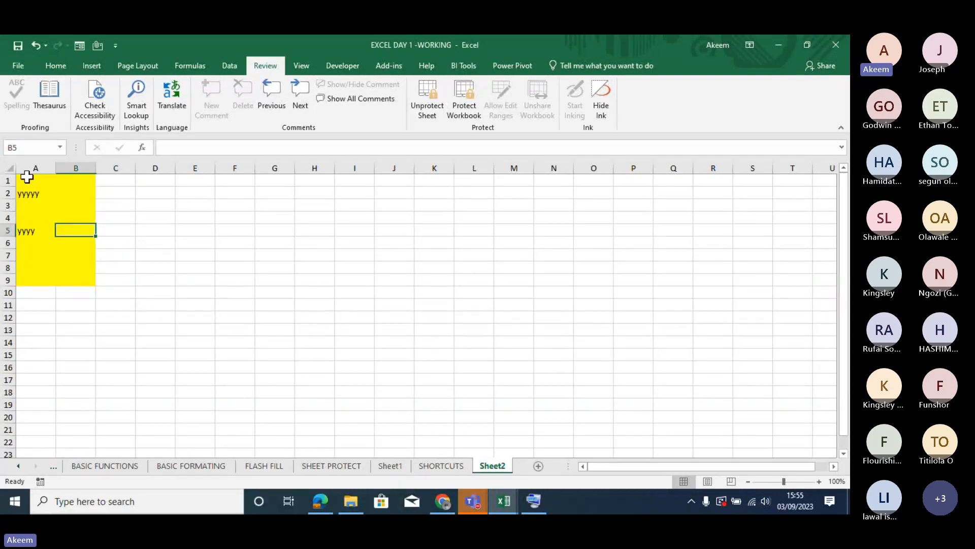
pyautogui.moveTo(27, 177); pyautogui.dragTo(84, 283)
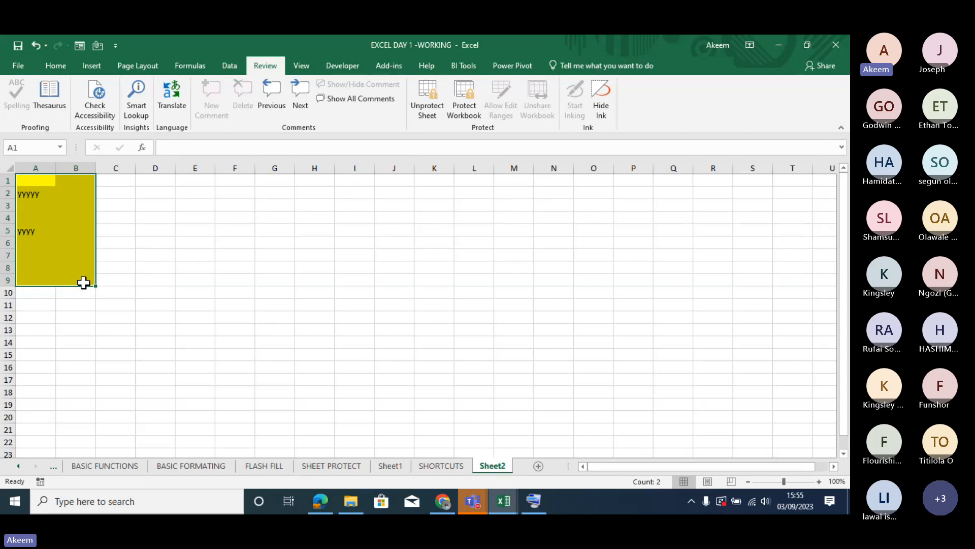
pyautogui.click(80, 268)
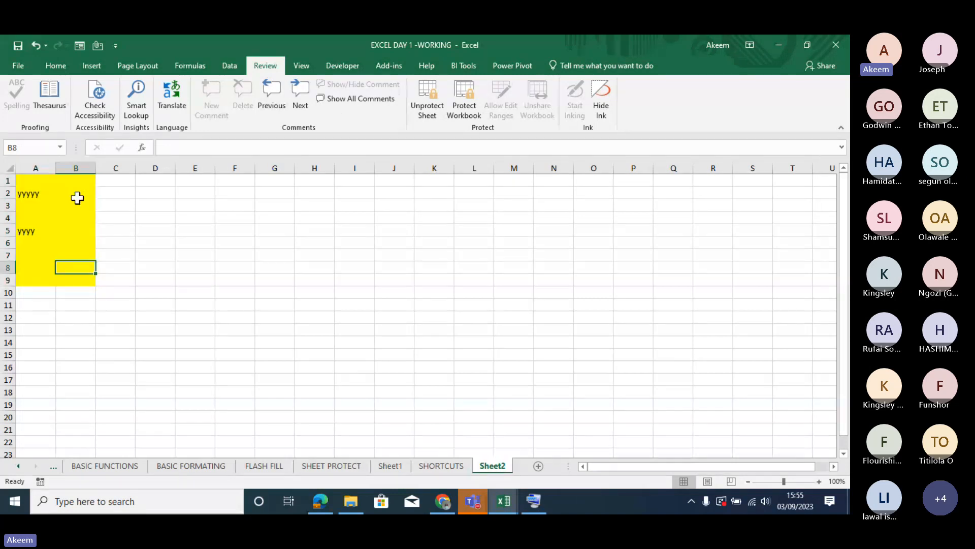
pyautogui.click(77, 195)
pyautogui.write('yyyy')
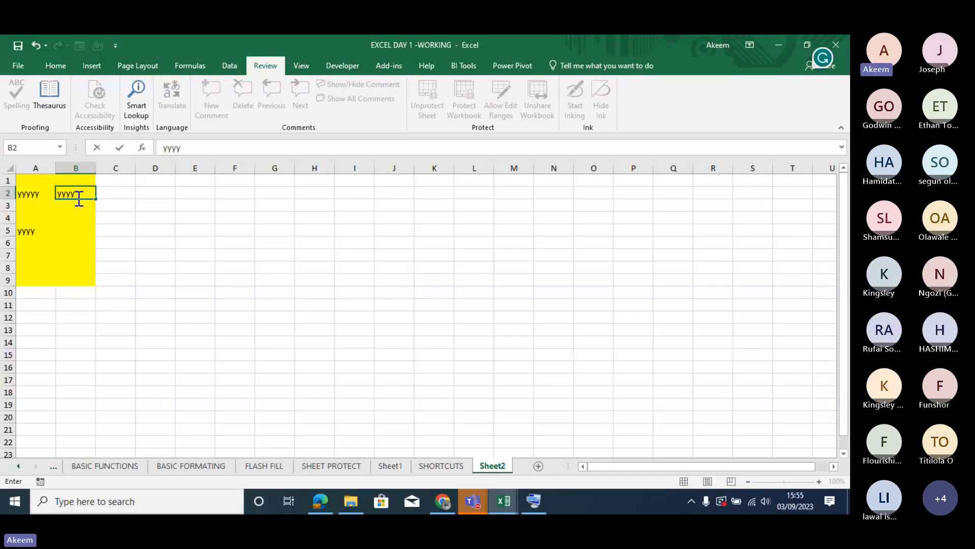
pyautogui.press('Return')
pyautogui.write('iii')
pyautogui.press('Return')
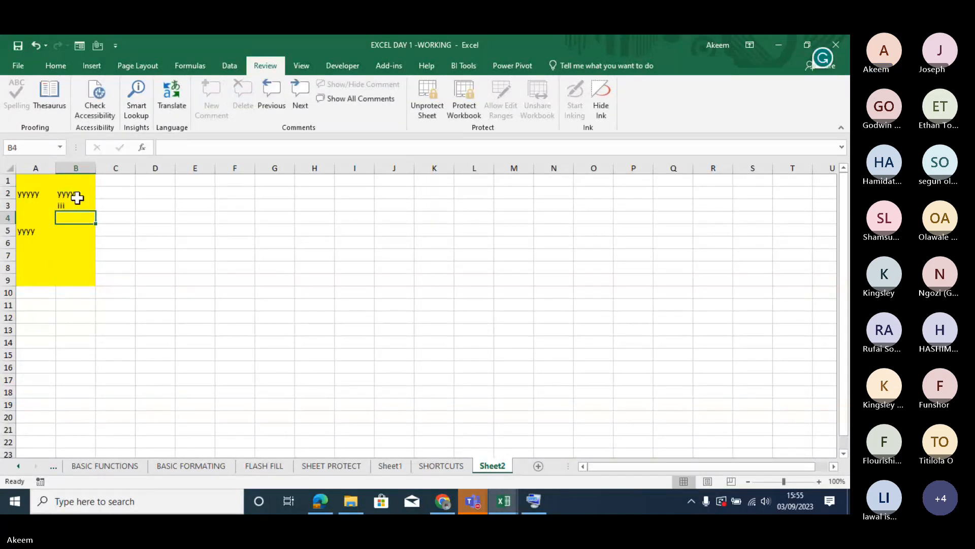
# - Try to edit the locked cell E2 and remove the protection from Sheet2
pyautogui.click(60, 252)
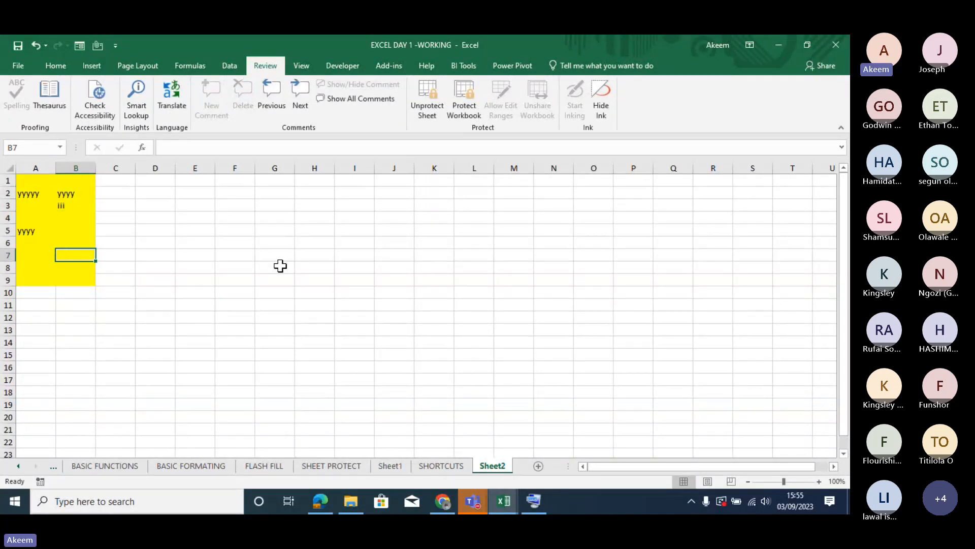
pyautogui.click(279, 266)
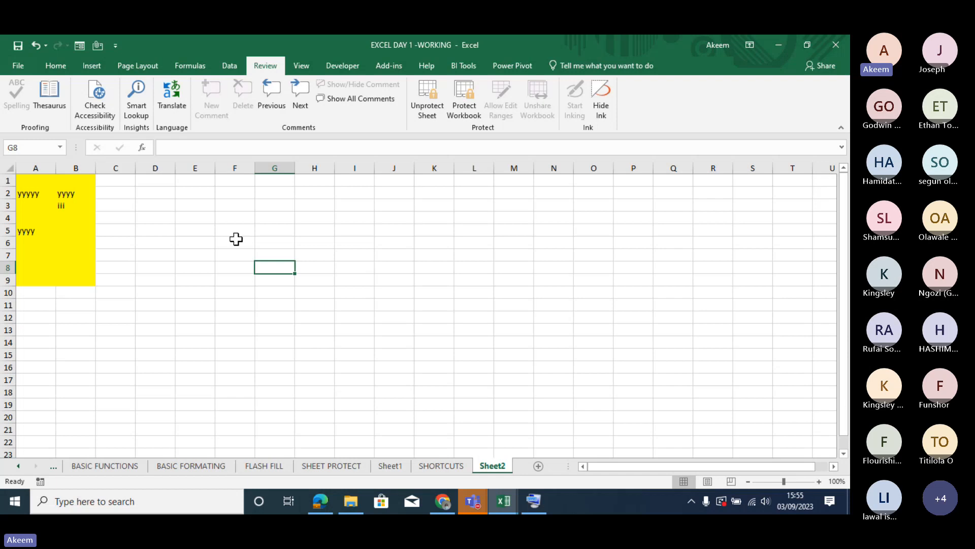
pyautogui.click(200, 198)
pyautogui.doubleClick(200, 198)
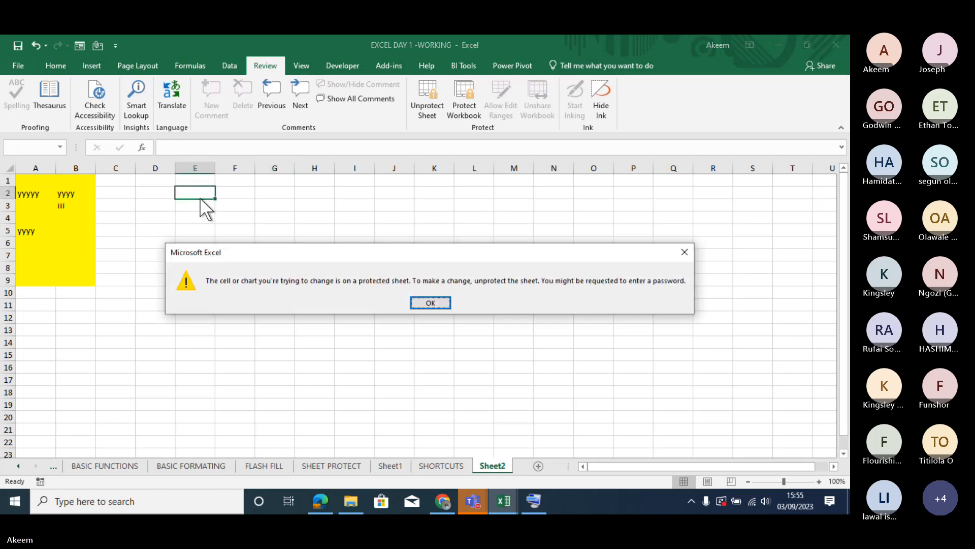
pyautogui.click(422, 302)
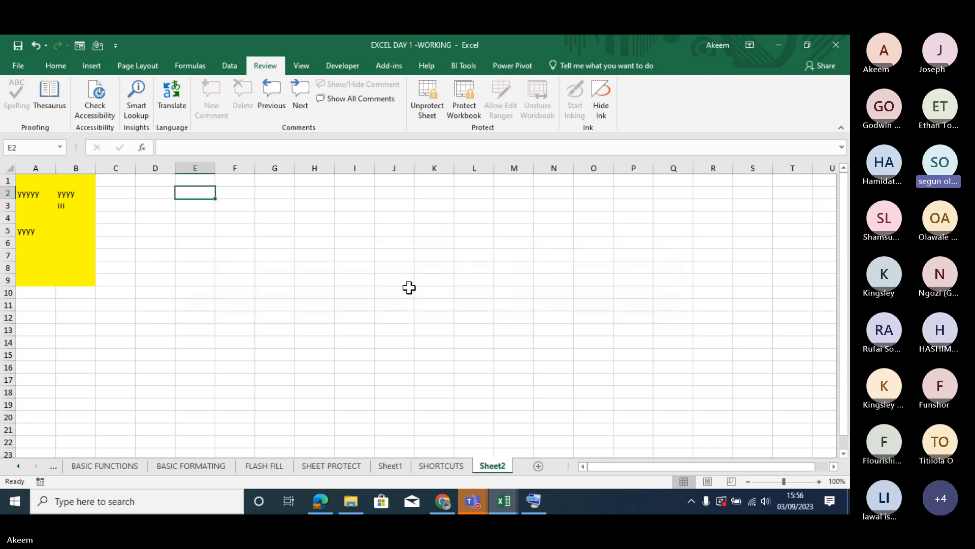
pyautogui.click(430, 107)
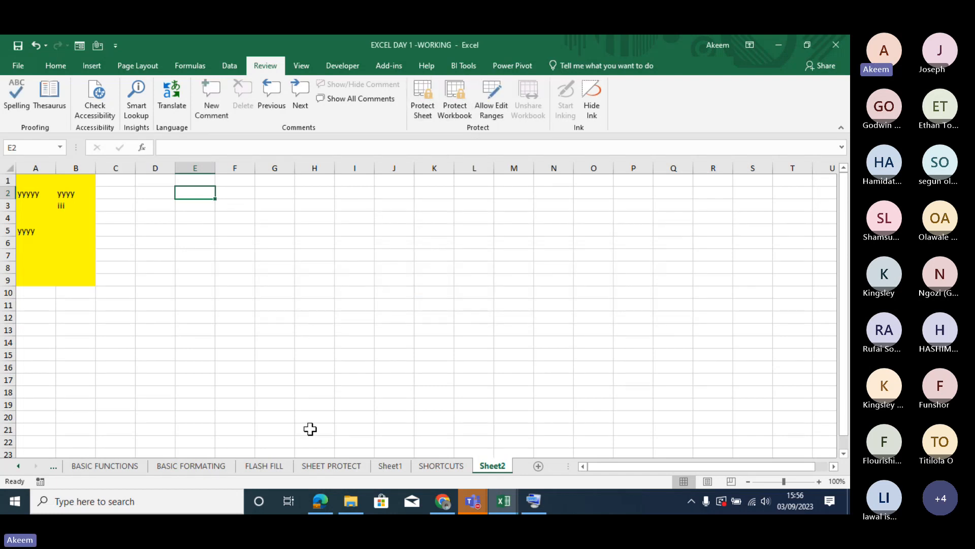
# - On the SHEET PROTECT invoice sheet, select Total cell H20 and remove the sheet protection
pyautogui.click(350, 466)
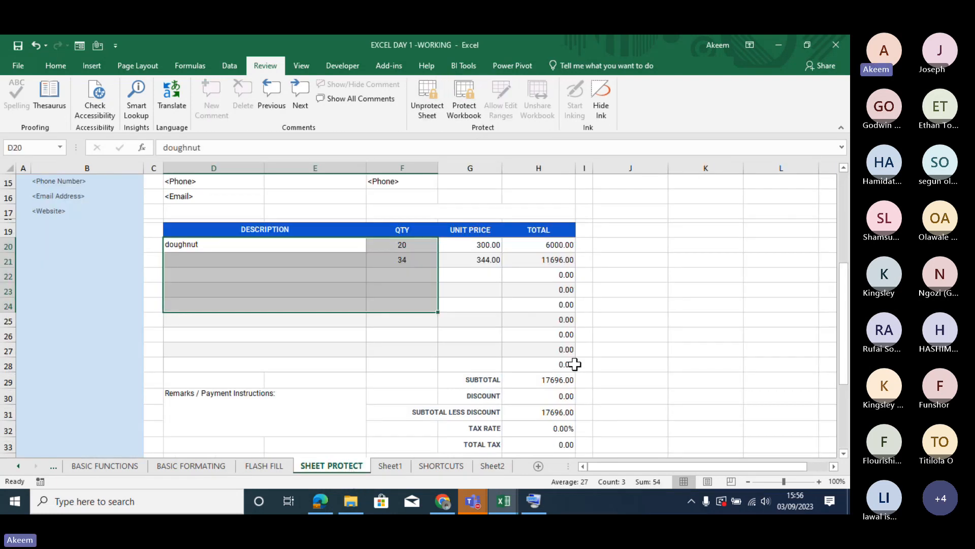
pyautogui.click(546, 247)
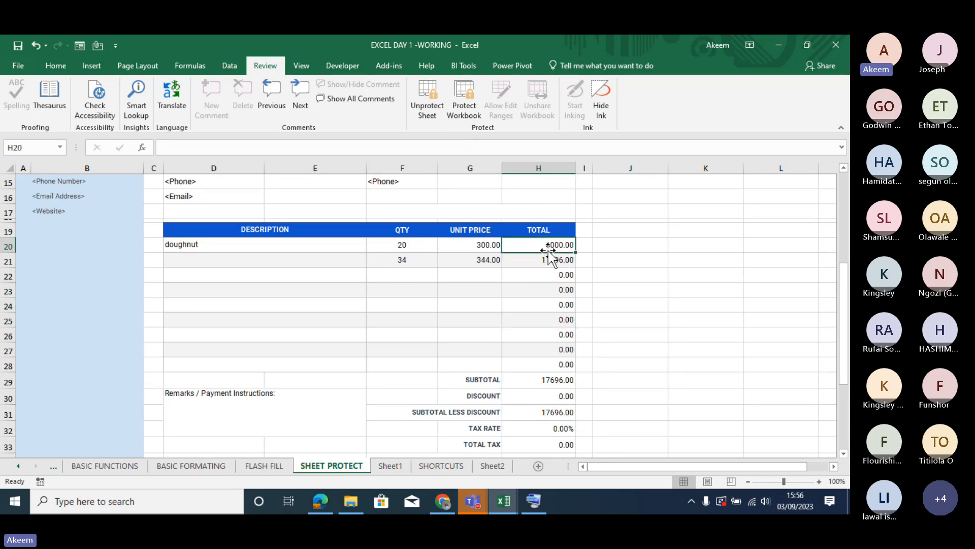
pyautogui.click(422, 101)
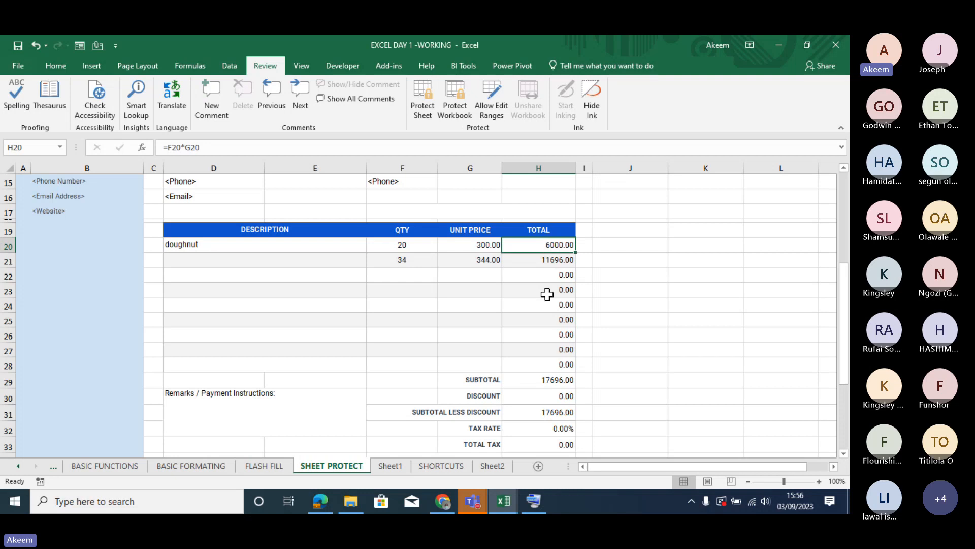
# - Review the cell protection settings for Total cells H20:H27, keeping both Locked and Hidden enabled
pyautogui.moveTo(547, 245); pyautogui.dragTo(553, 357)
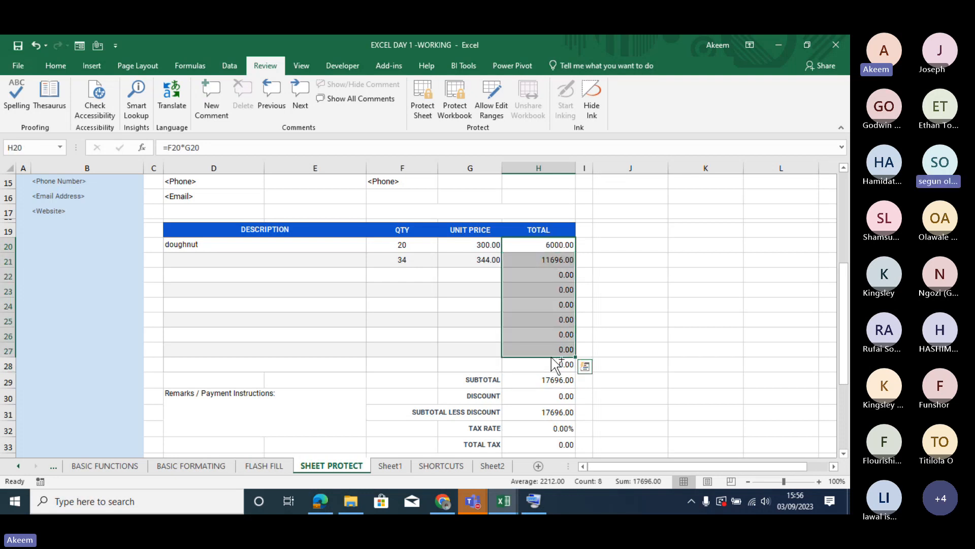
pyautogui.hotkey('ctrl', '1')
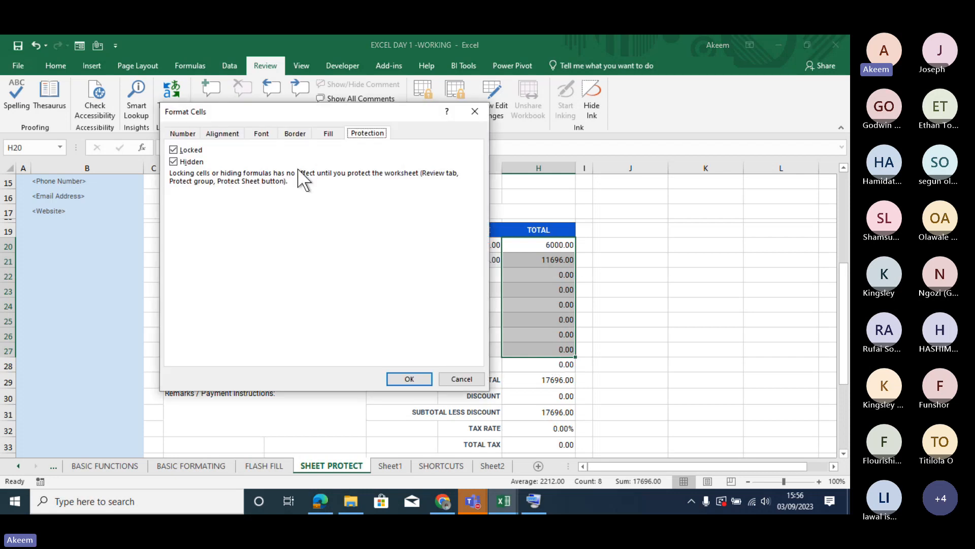
pyautogui.click(199, 162)
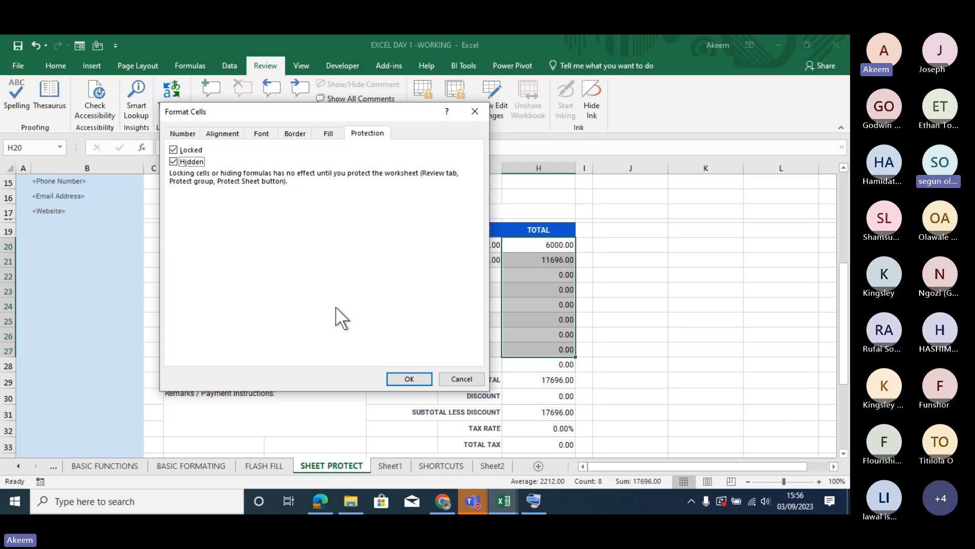
pyautogui.click(414, 378)
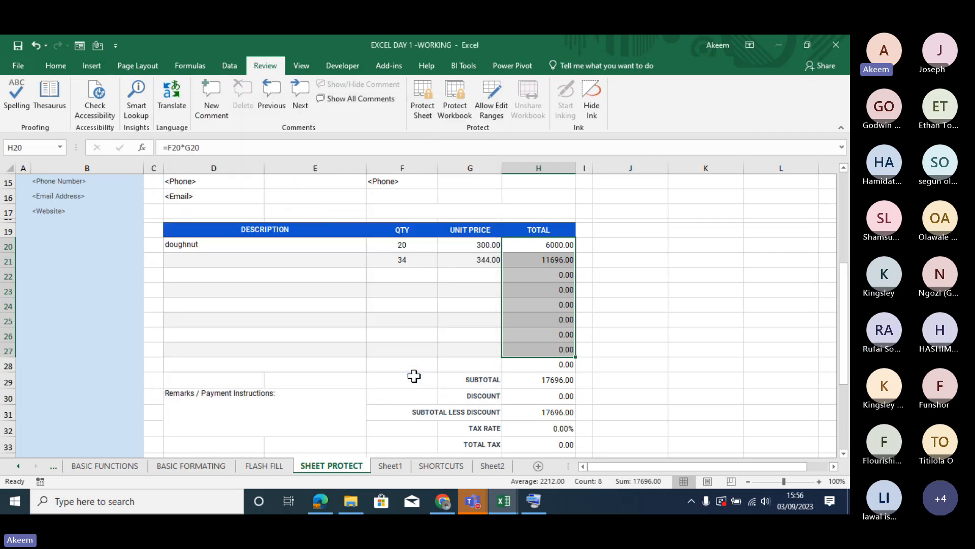
# - Inspect the Total formulas in H22, H20, H23 and H25, and protect the invoice sheet again without a password
pyautogui.click(539, 278)
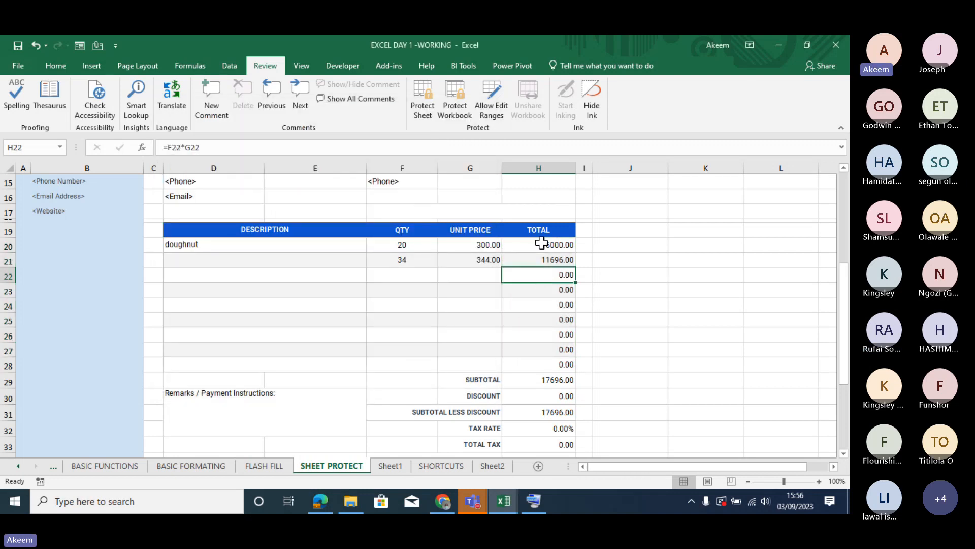
pyautogui.click(542, 243)
pyautogui.click(548, 287)
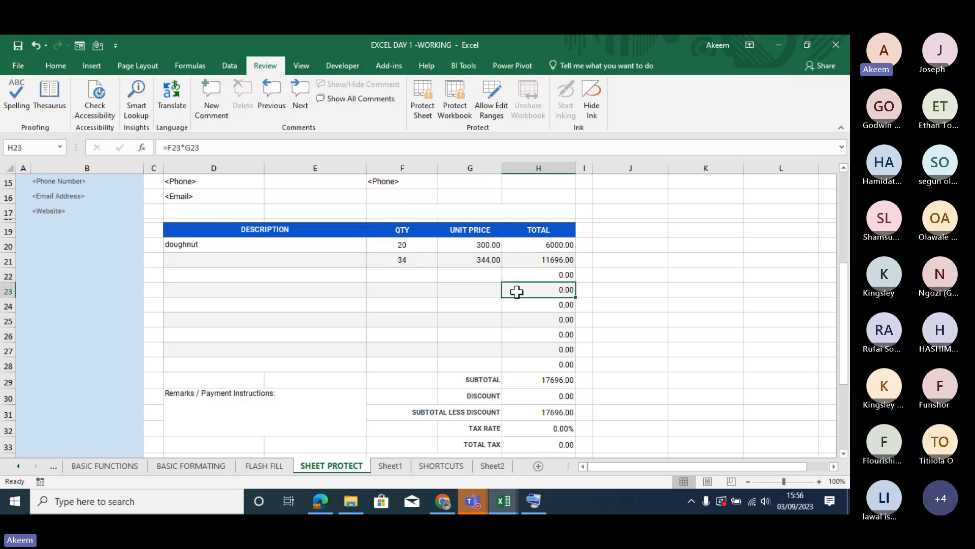
pyautogui.click(553, 321)
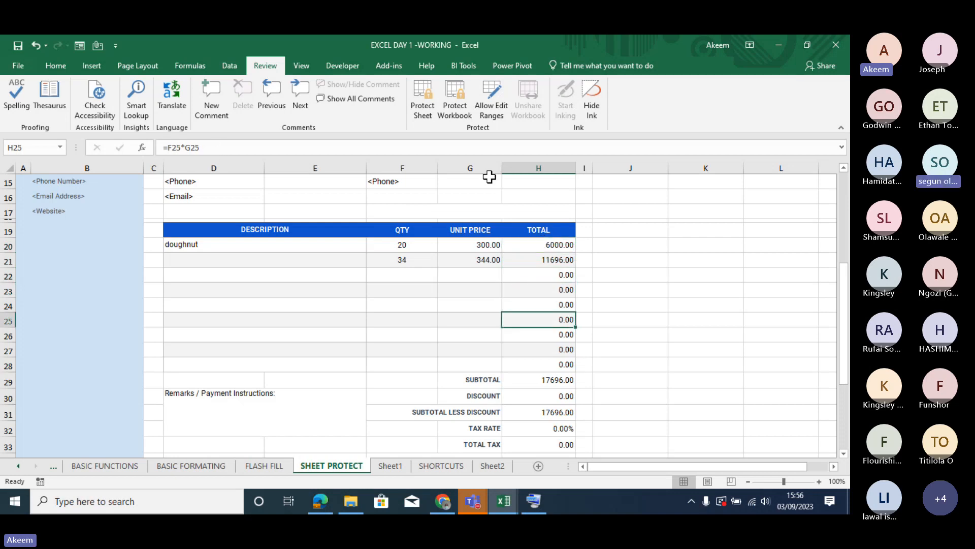
pyautogui.click(422, 99)
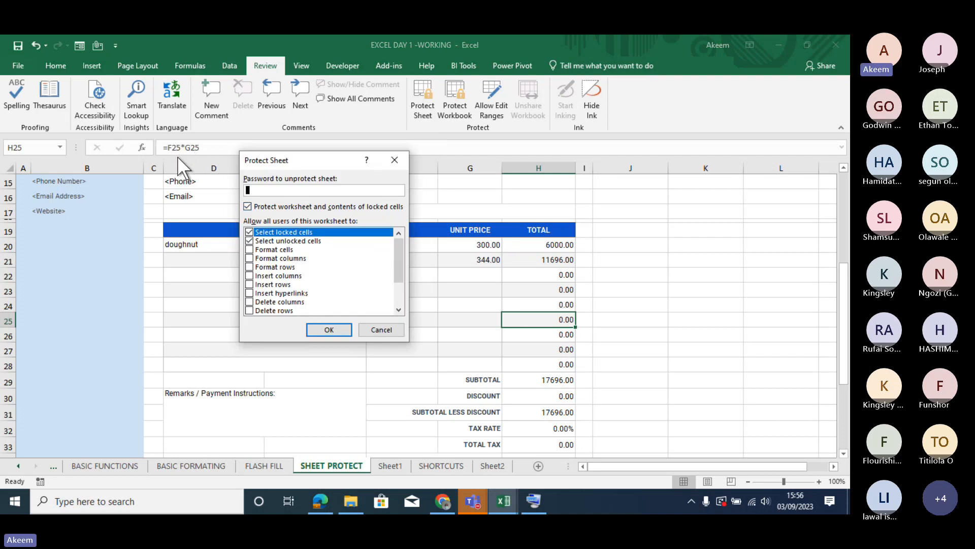
pyautogui.click(329, 330)
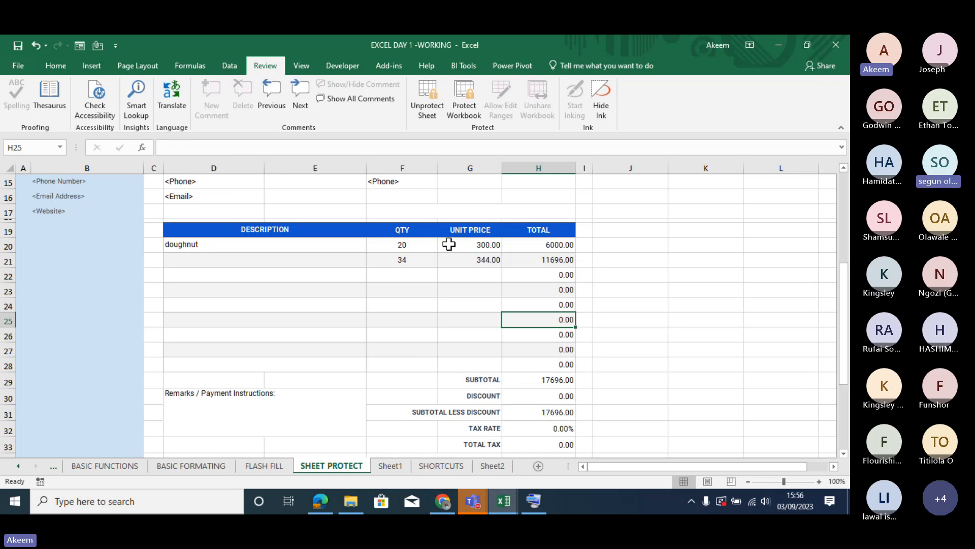
# - Go through the protected Total cells in H20:H27 to check whether their formulas are hidden
pyautogui.press('Up')
pyautogui.press('Up')
pyautogui.press('Up')
pyautogui.press('Up')
pyautogui.press('Up')
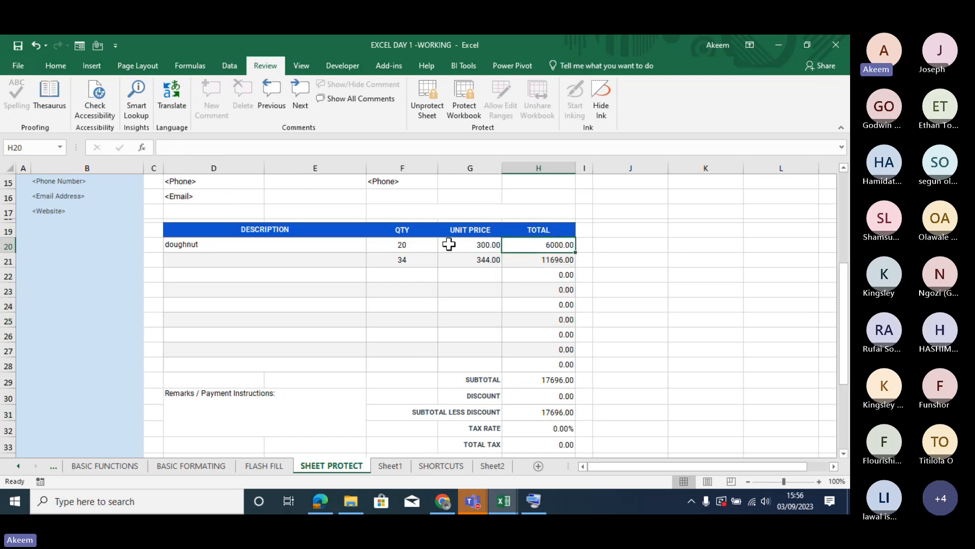
pyautogui.press('Down')
pyautogui.press('Down')
pyautogui.press('Down')
pyautogui.press('Down')
pyautogui.press('Down')
pyautogui.press('Down')
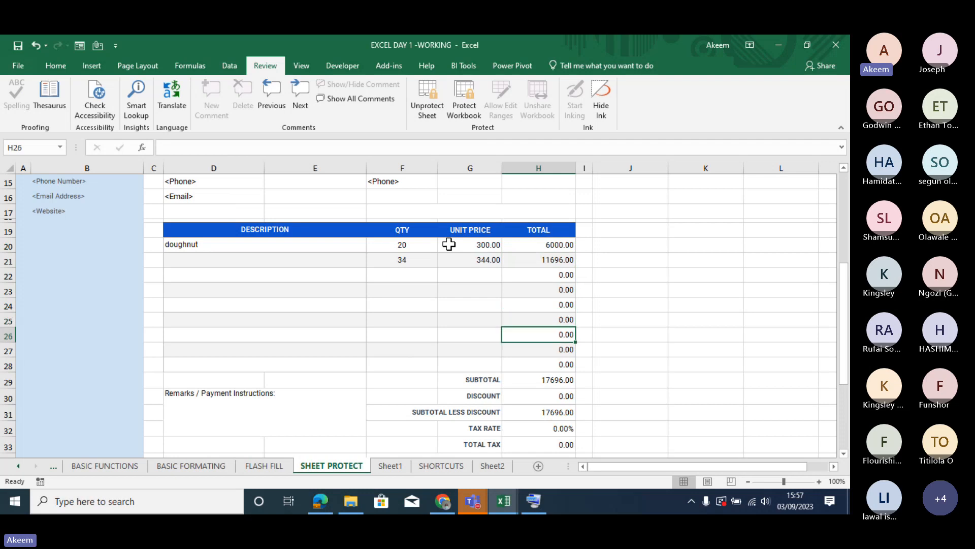
pyautogui.press('Up')
pyautogui.press('Up')
pyautogui.press('Up')
pyautogui.press('Up')
pyautogui.press('Up')
pyautogui.press('Up')
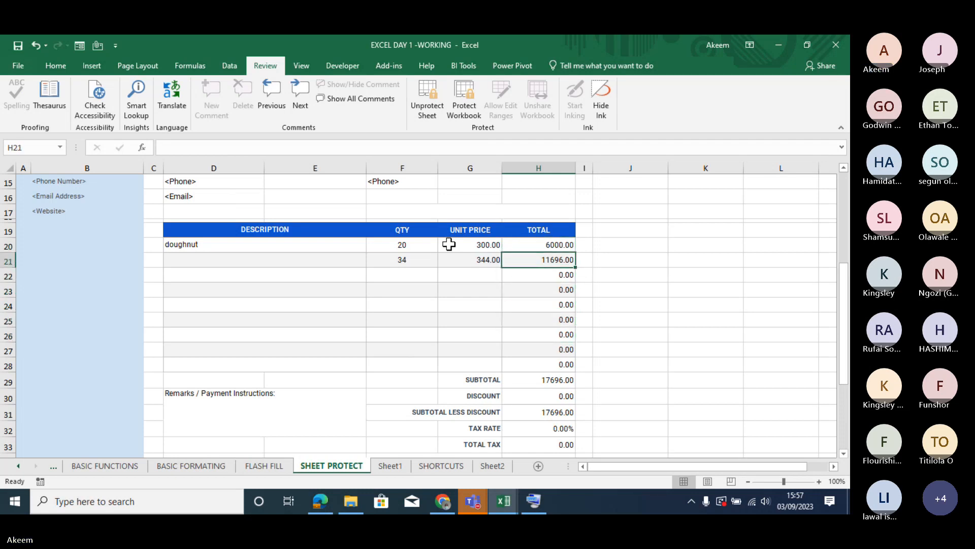
pyautogui.press('Down')
pyautogui.press('Down')
pyautogui.press('Down')
pyautogui.press('Down')
pyautogui.press('Down')
pyautogui.press('Down')
pyautogui.press('Down')
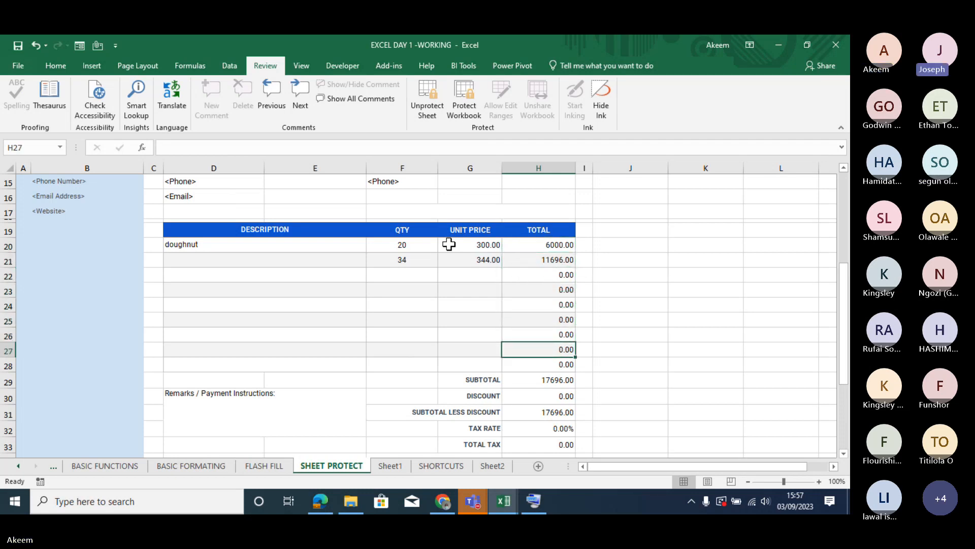
pyautogui.press('Up')
pyautogui.press('Up')
pyautogui.press('Up')
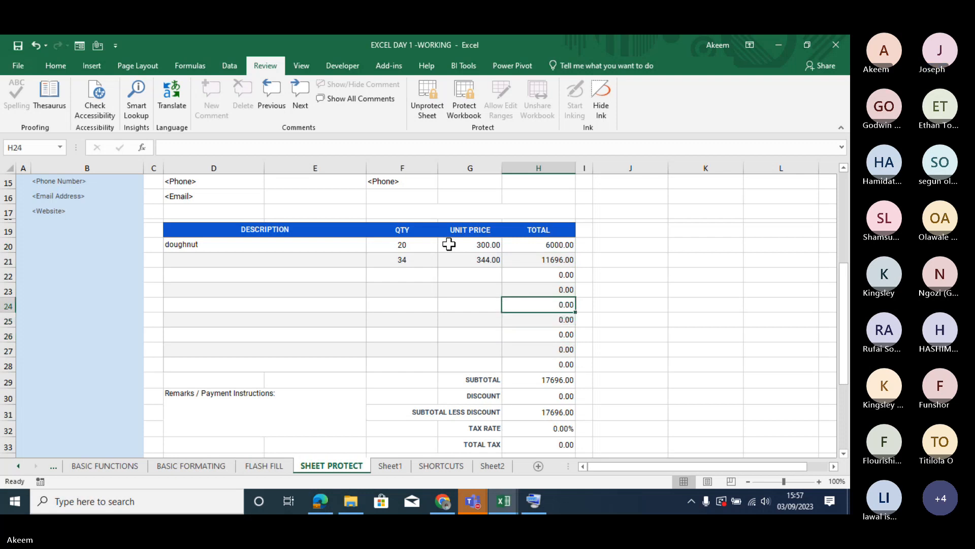
# - Switch to the EXCEL DAY 2 - working workbook and select cell E10 on the NAMED RANGE sheet
pyautogui.click(506, 498)
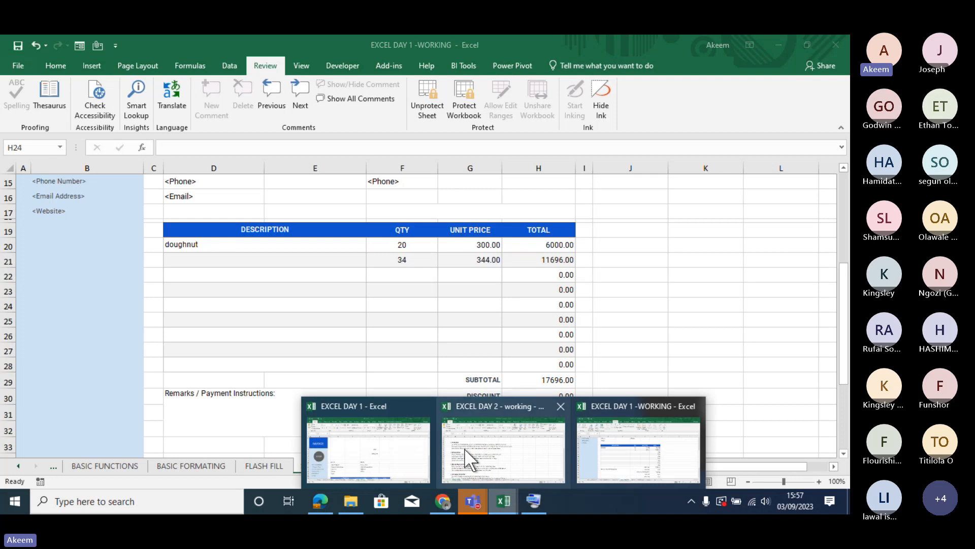
pyautogui.click(507, 468)
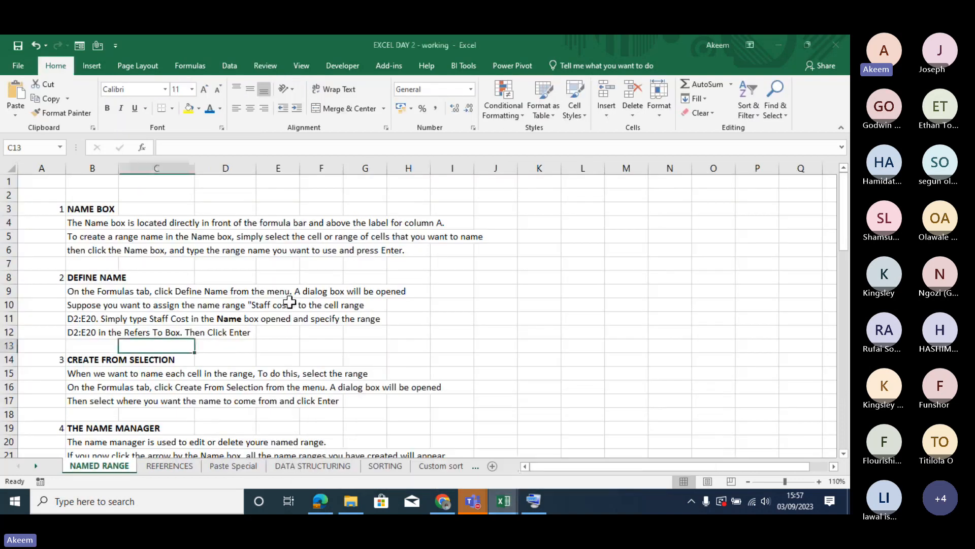
pyautogui.click(289, 304)
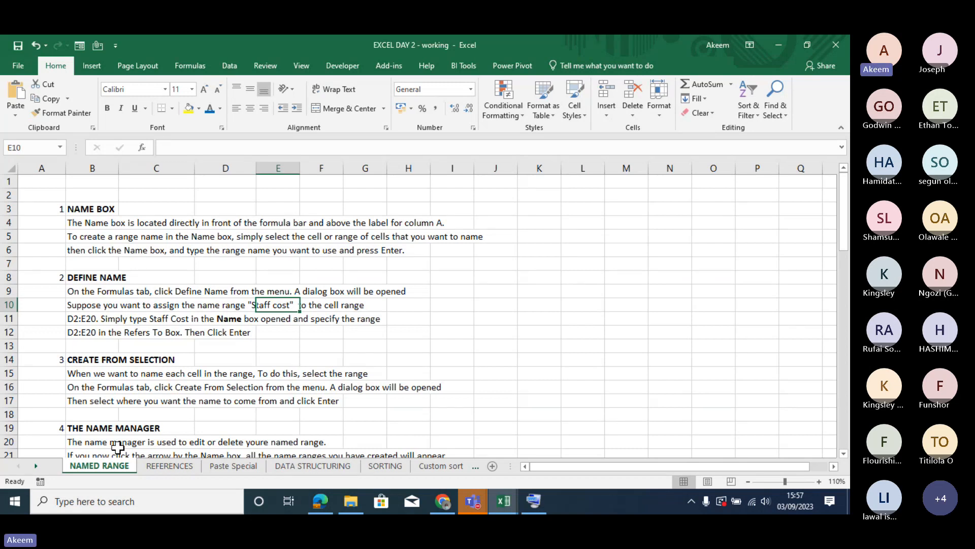
# - Look over the REFERENCES sheet and its quantity table, and return to the NAMED RANGE sheet
pyautogui.click(146, 462)
pyautogui.click(112, 460)
pyautogui.click(156, 463)
pyautogui.click(104, 465)
pyautogui.click(162, 462)
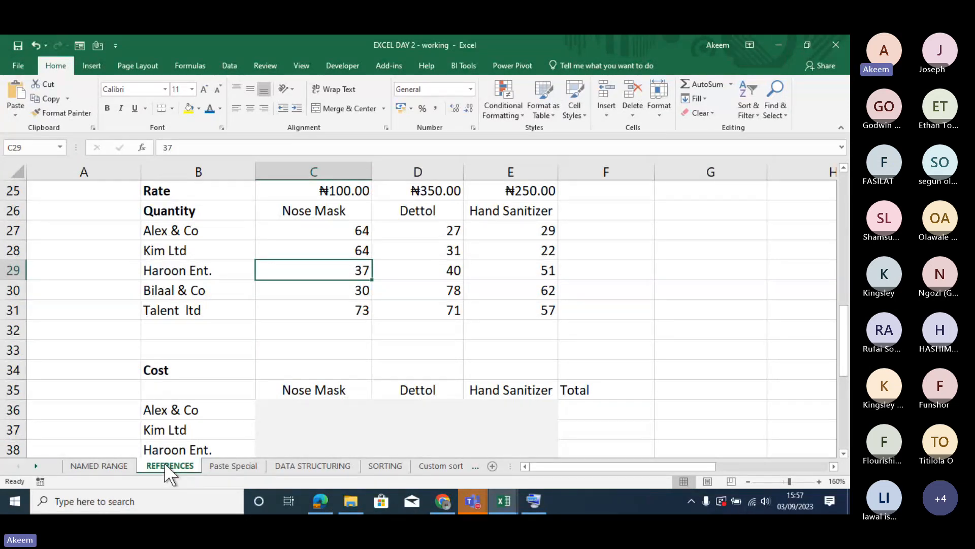
pyautogui.rightClick(164, 462)
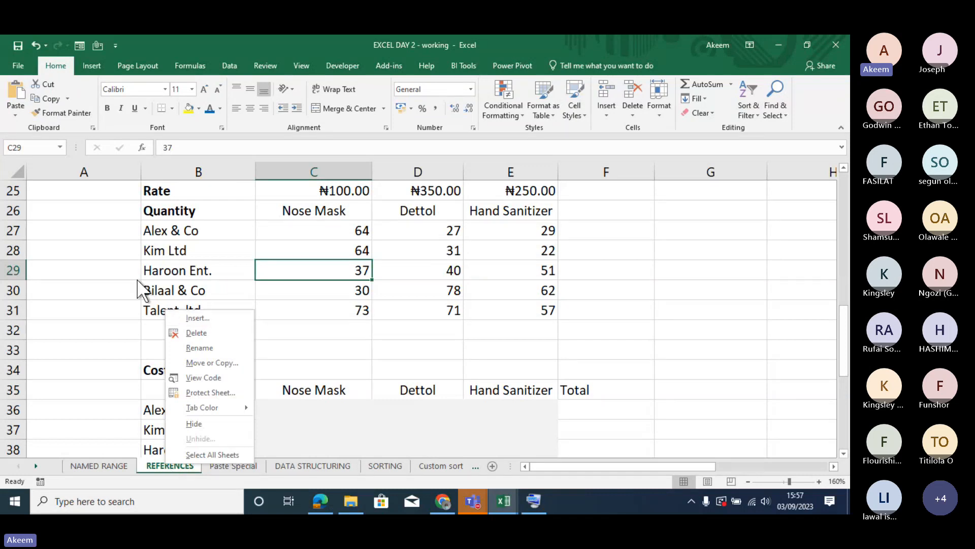
pyautogui.click(154, 232)
pyautogui.click(154, 231)
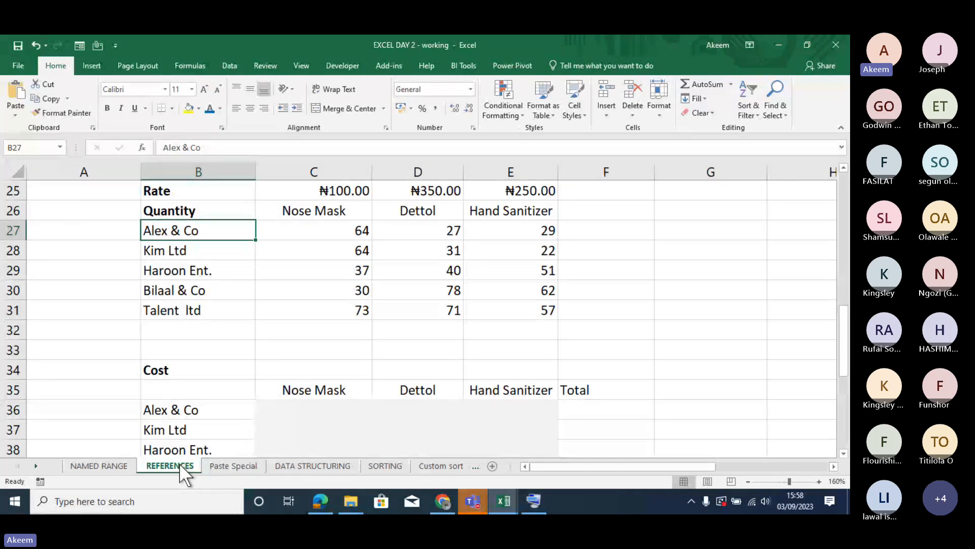
pyautogui.click(107, 463)
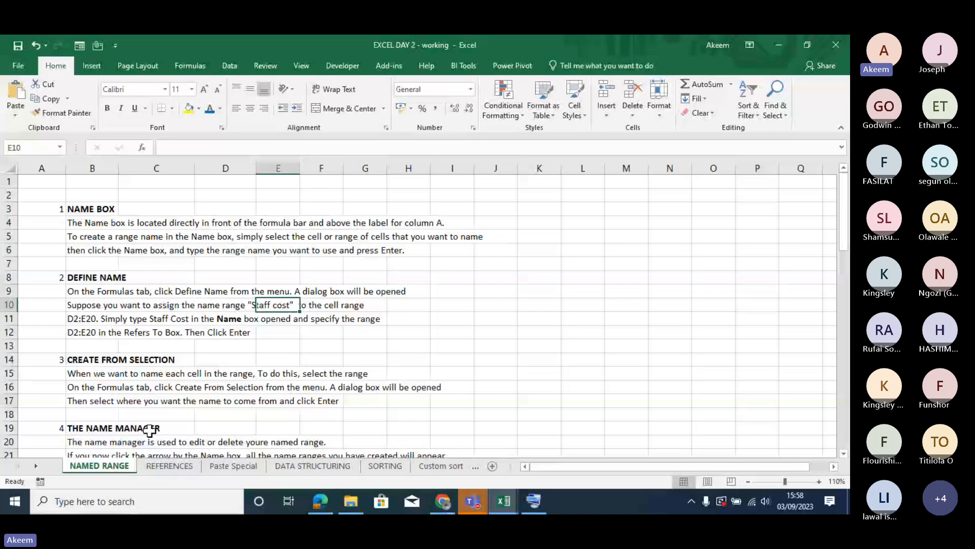
# - Select cells K10 and K5, column K, and cell A1 in turn to compare their default cell addresses
pyautogui.click(520, 308)
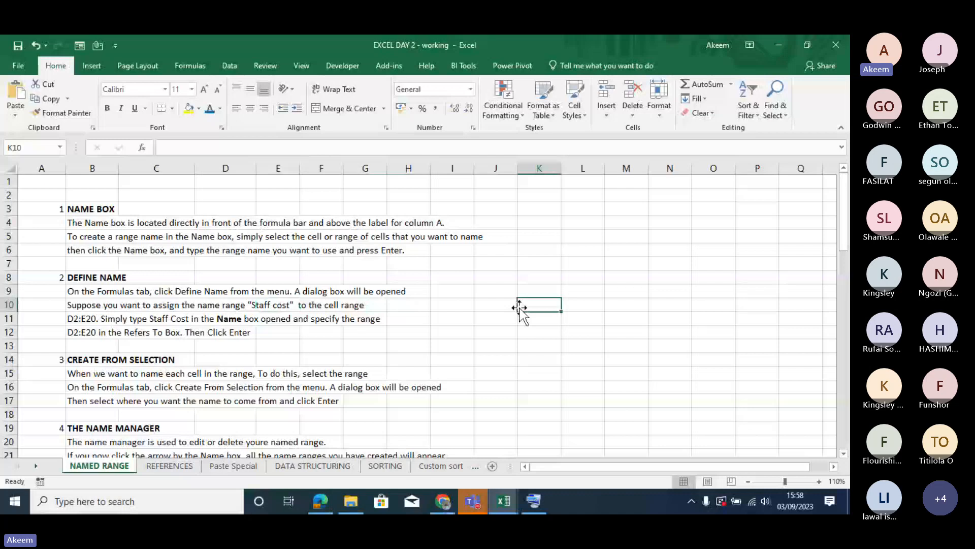
pyautogui.click(540, 238)
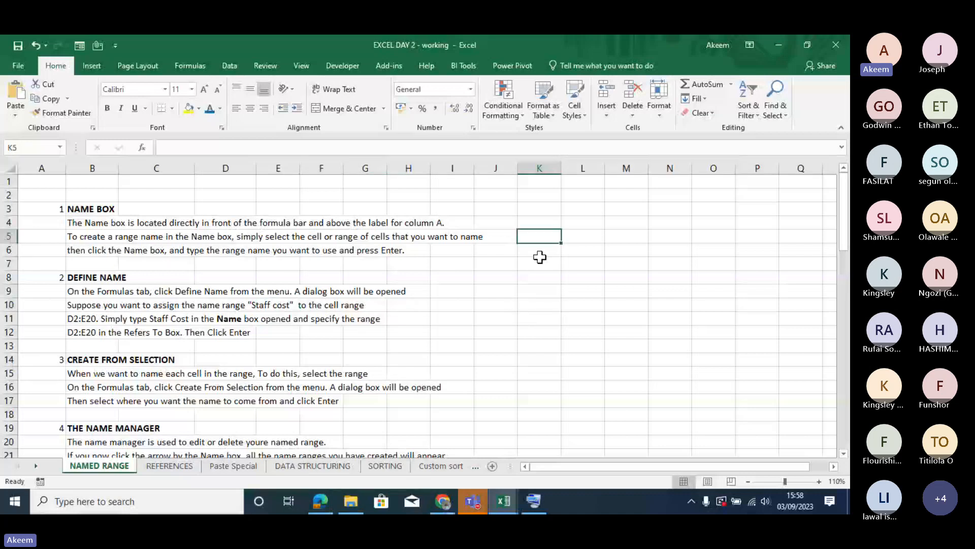
pyautogui.click(540, 167)
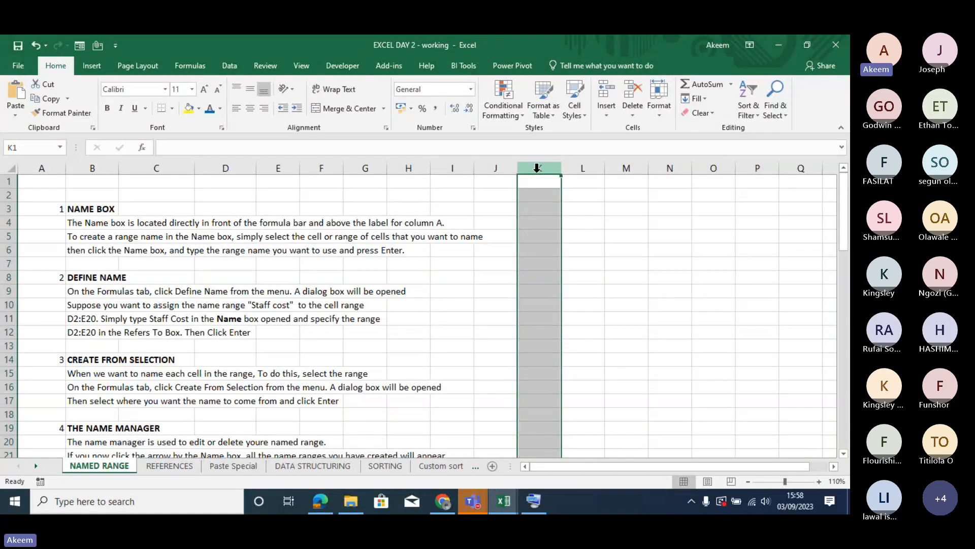
pyautogui.click(47, 179)
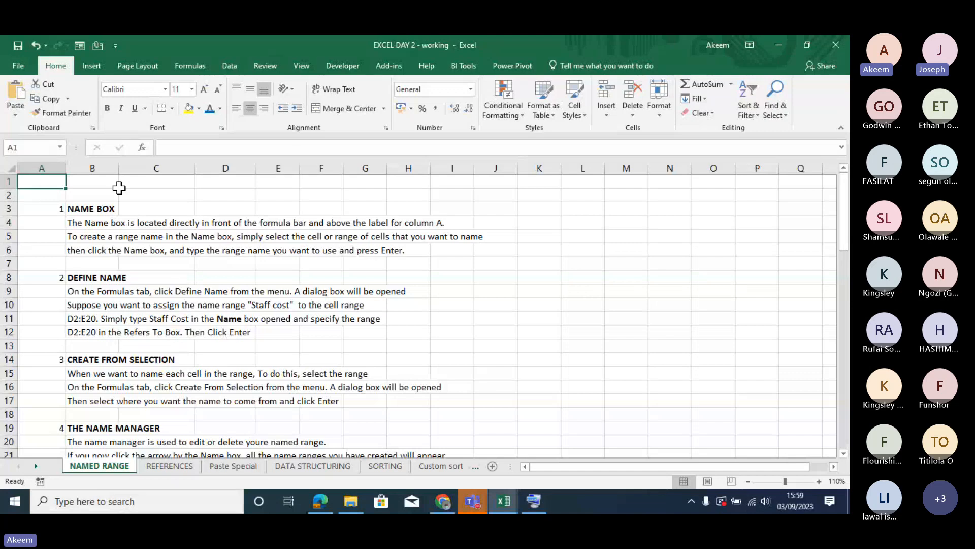
# - Define a first name as the range name of cell A1 and check that A1 carries it
pyautogui.click(27, 147)
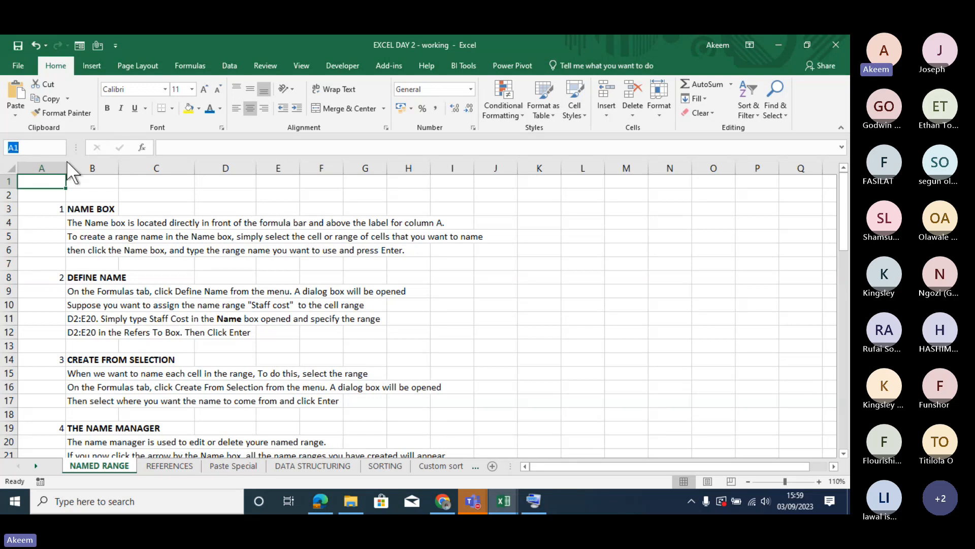
pyautogui.press('BackSpace')
pyautogui.write('kayode')
pyautogui.press('Return')
pyautogui.click(26, 149)
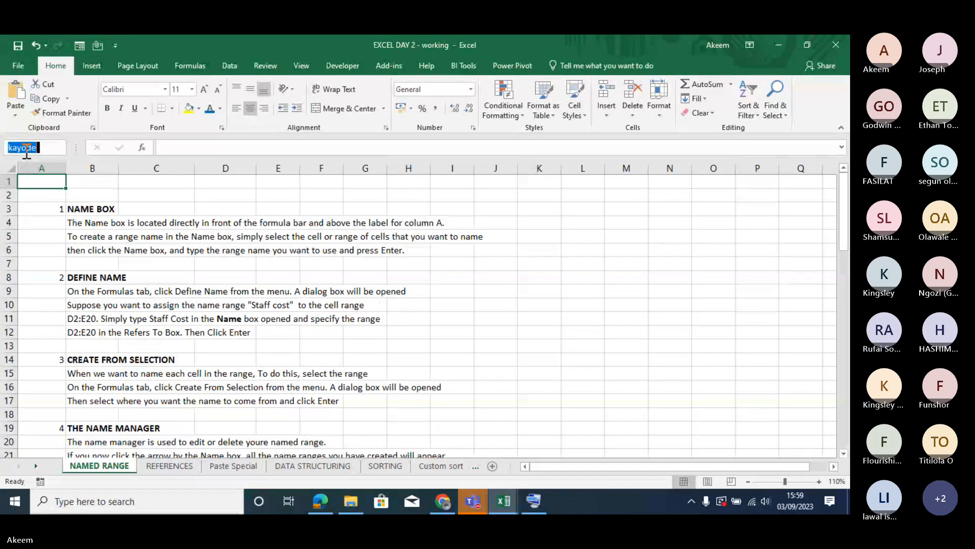
pyautogui.click(46, 184)
pyautogui.click(44, 148)
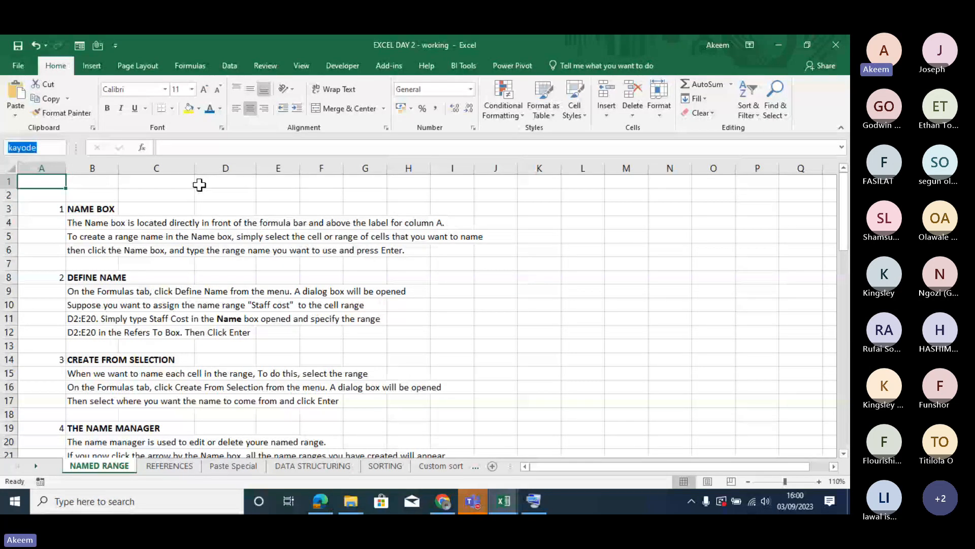
# - Enter a formula in D1 that refers to cell A1 by its defined name
pyautogui.click(219, 183)
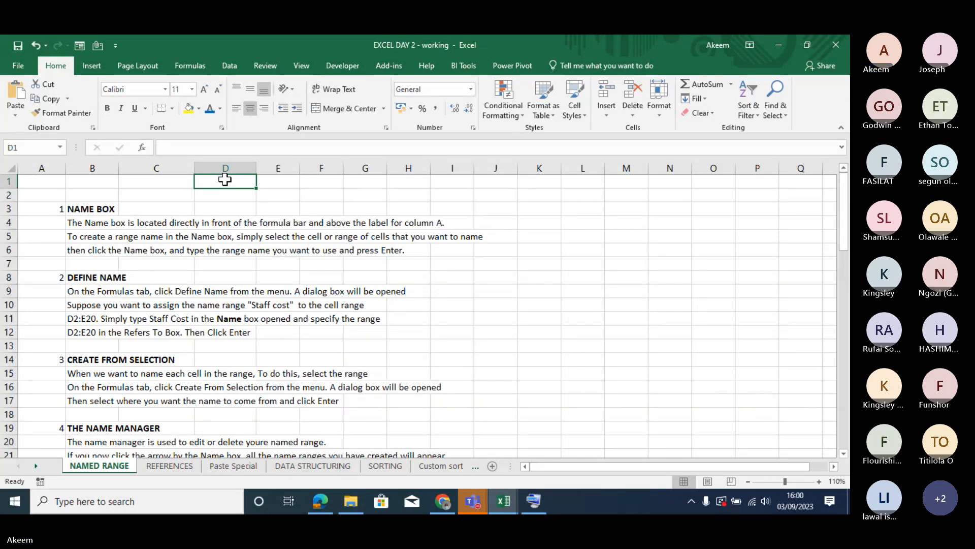
pyautogui.write('=kay')
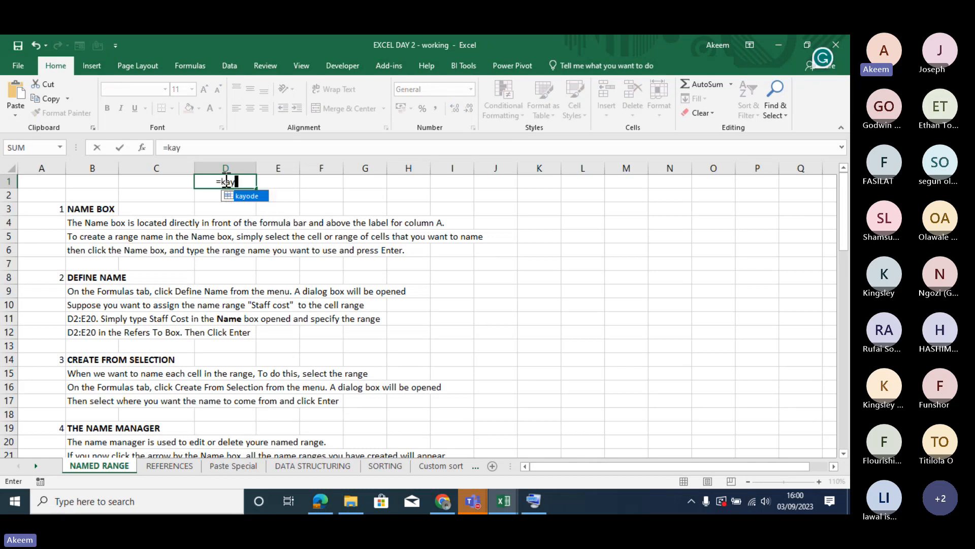
pyautogui.write('ode')
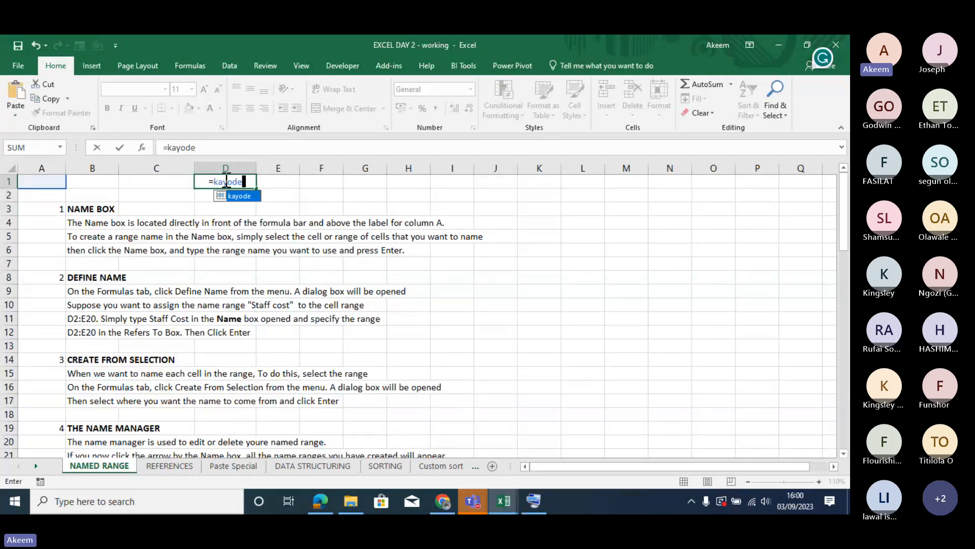
pyautogui.press('Return')
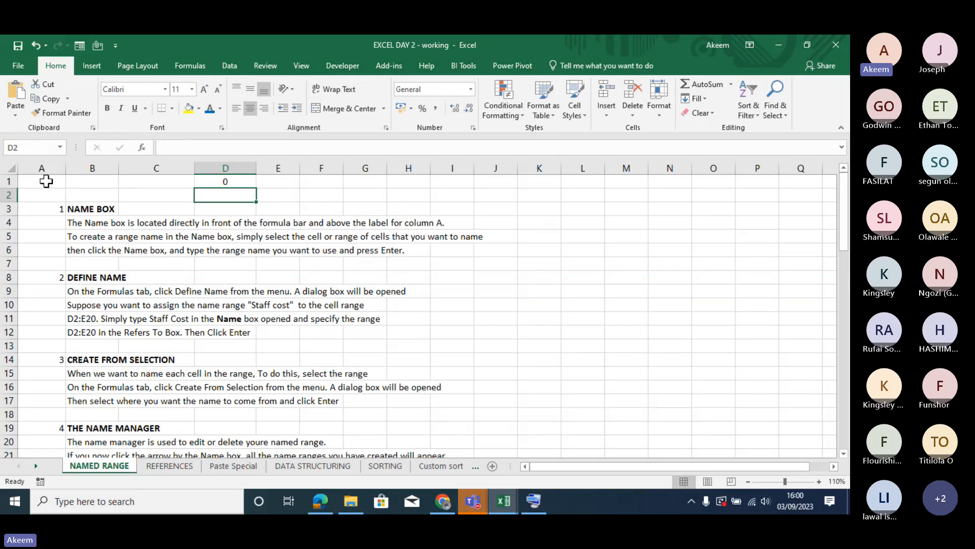
# - Enter 340 in the named cell A1 to supply the value that D1's formula reads
pyautogui.click(46, 182)
pyautogui.write('34')
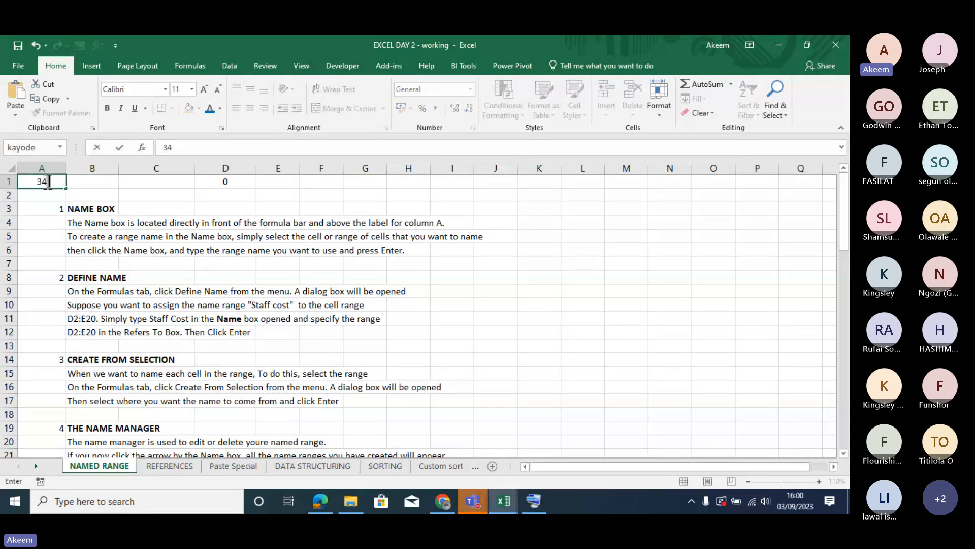
pyautogui.write('0')
pyautogui.hotkey('ctrl', 'Return')
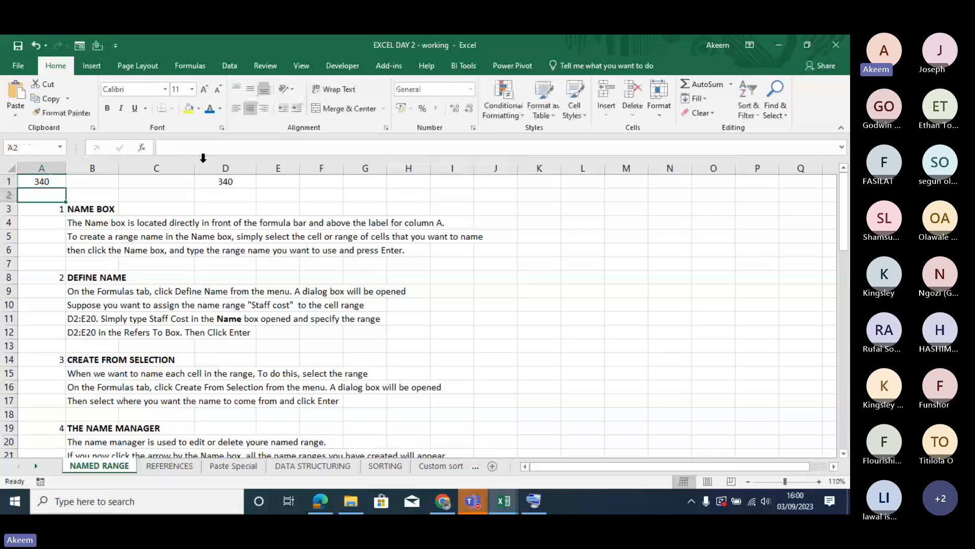
# - Replace D1's formula with one that multiplies A1's defined name by 2, and select D1 to check it
pyautogui.click(226, 181)
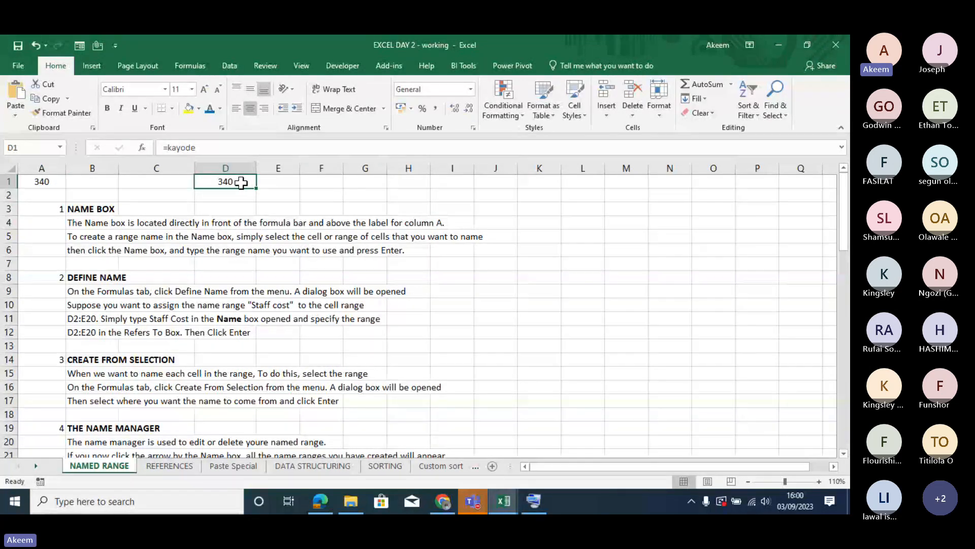
pyautogui.write('=')
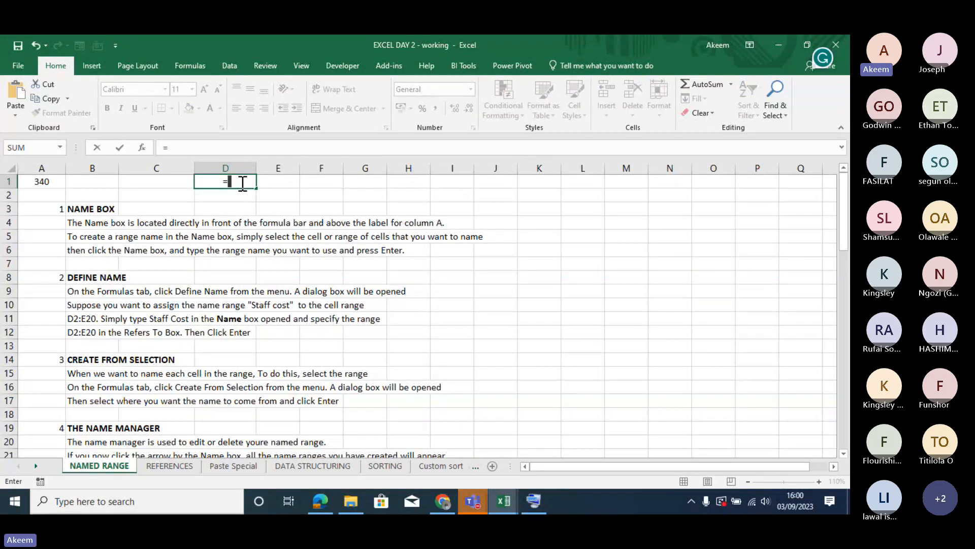
pyautogui.write('kayode')
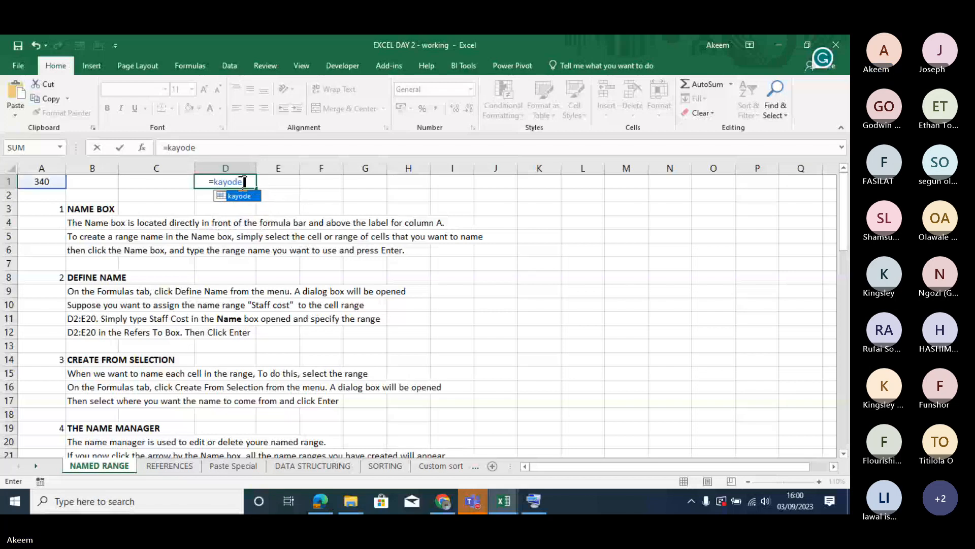
pyautogui.write('*2')
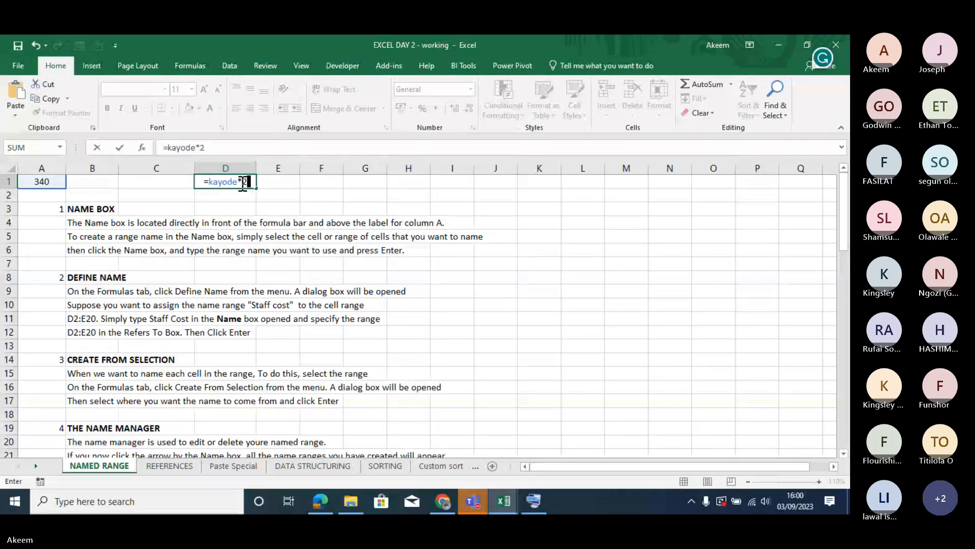
pyautogui.press('Return')
pyautogui.click(240, 181)
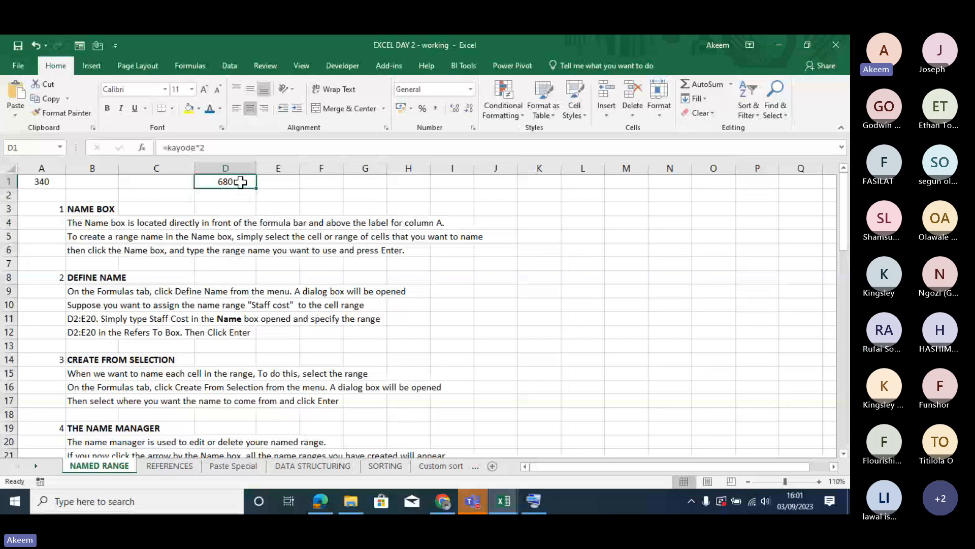
# - Change the multiplier in D1's formula to 10 and check the named source cell A1
pyautogui.click(229, 150)
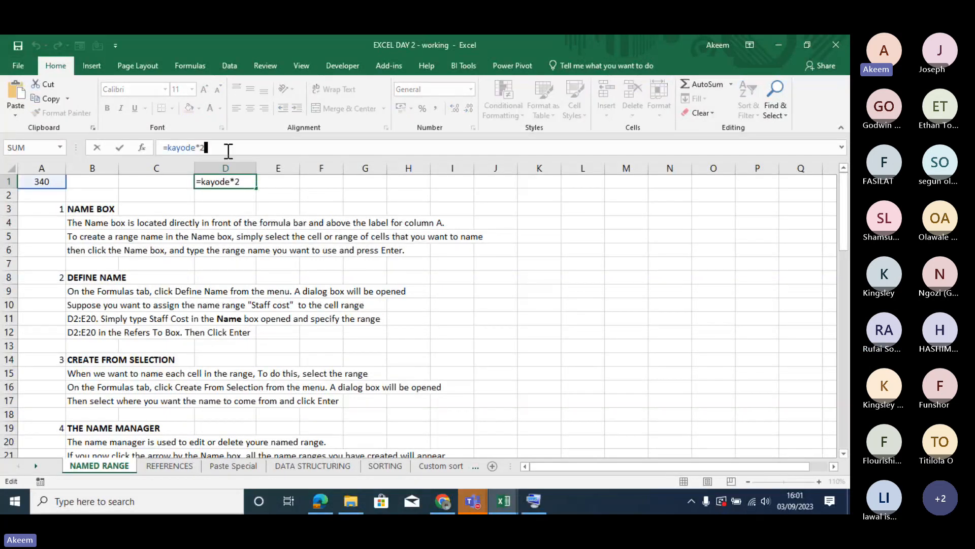
pyautogui.press('BackSpace')
pyautogui.write('10')
pyautogui.hotkey('ctrl', 'Return')
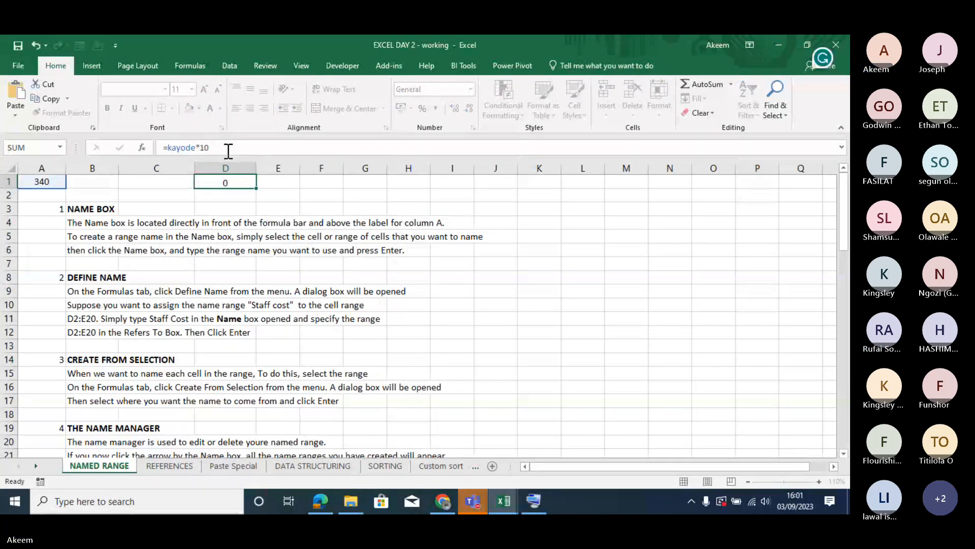
pyautogui.press('Return')
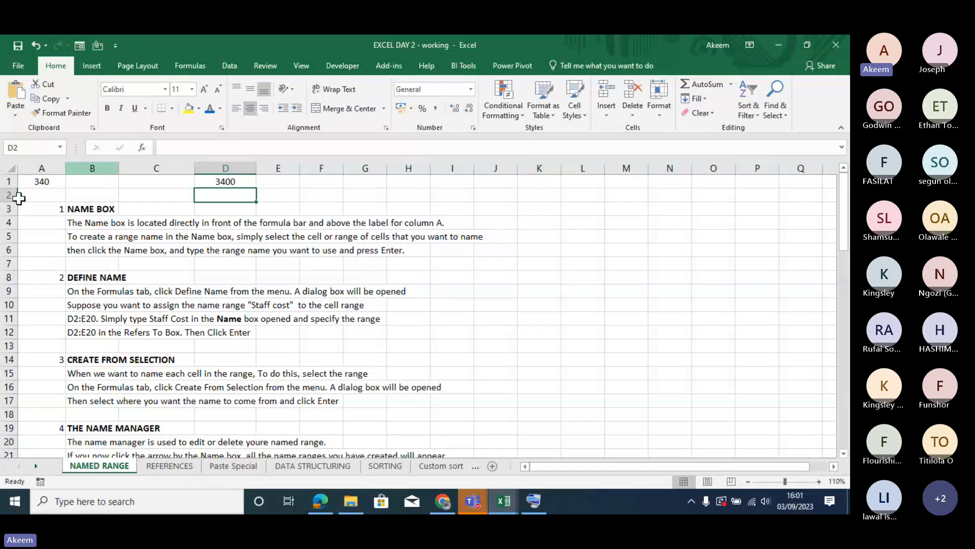
pyautogui.click(44, 179)
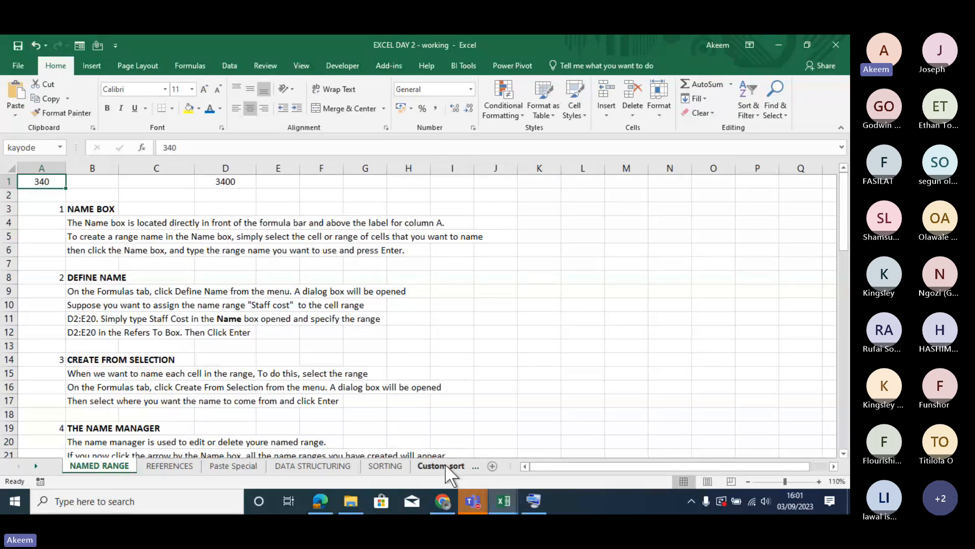
# - Open a blank worksheet and enter a SUM formula in A1 that uses the defined name from the NAMED RANGE sheet
pyautogui.scroll(-1, 445, 463)
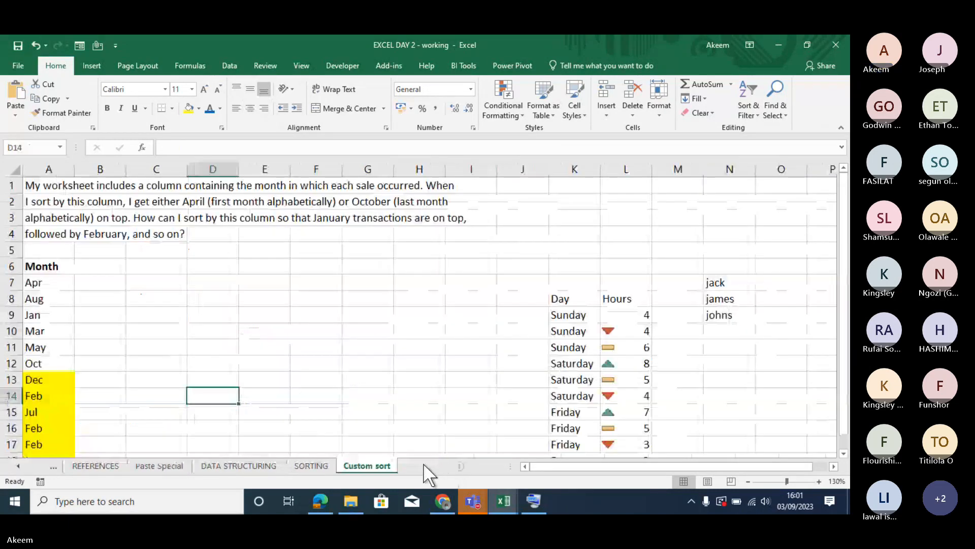
pyautogui.click(426, 465)
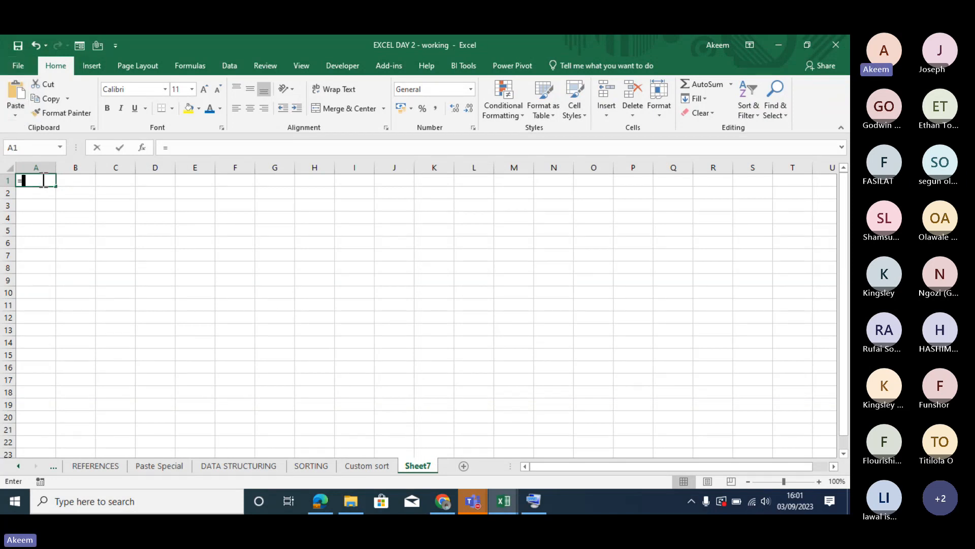
pyautogui.write('=kayo')
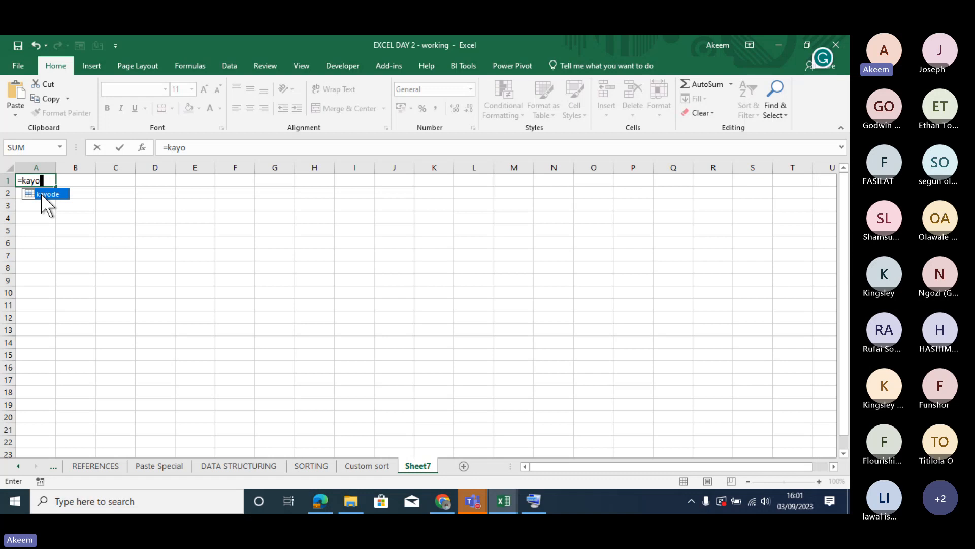
pyautogui.press('BackSpace')
pyautogui.press('BackSpace')
pyautogui.press('BackSpace')
pyautogui.press('BackSpace')
pyautogui.write('su')
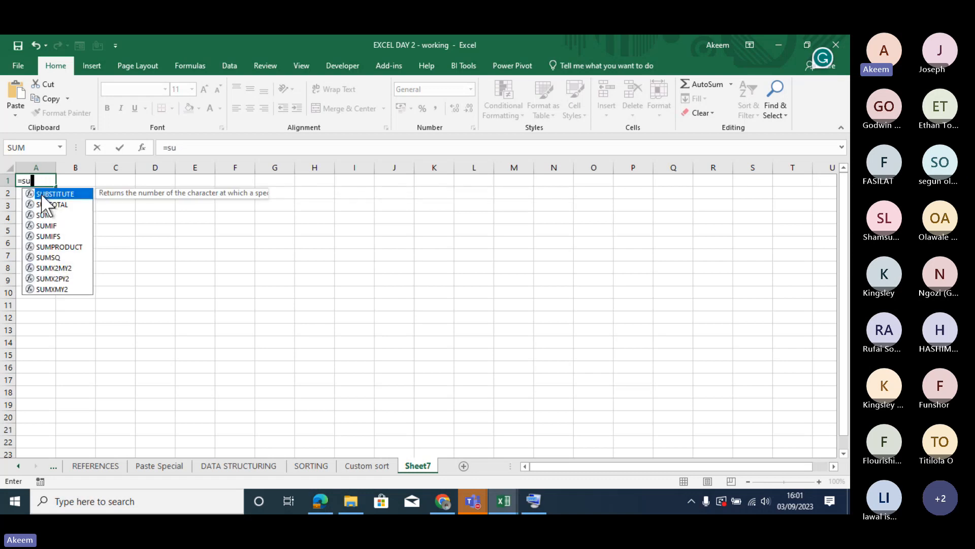
pyautogui.write('m(')
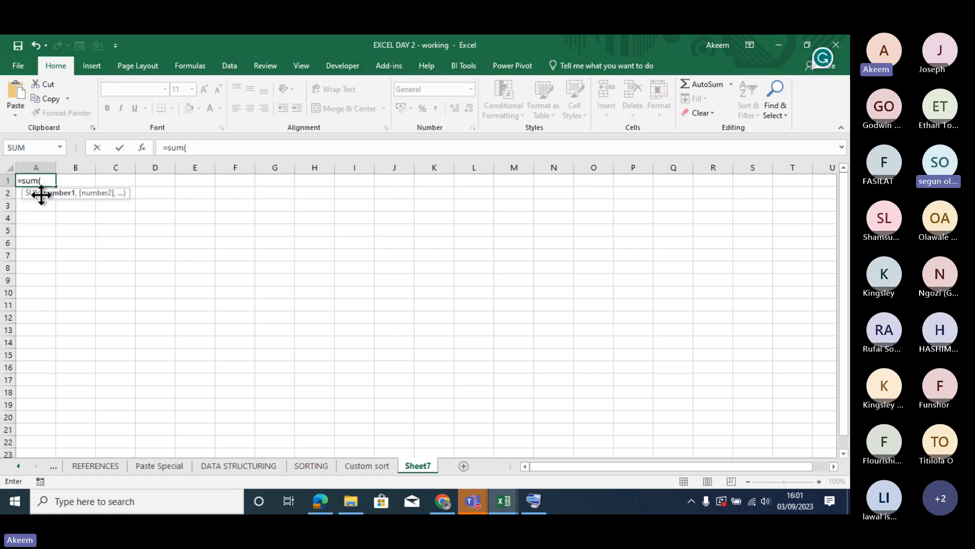
pyautogui.write('kay')
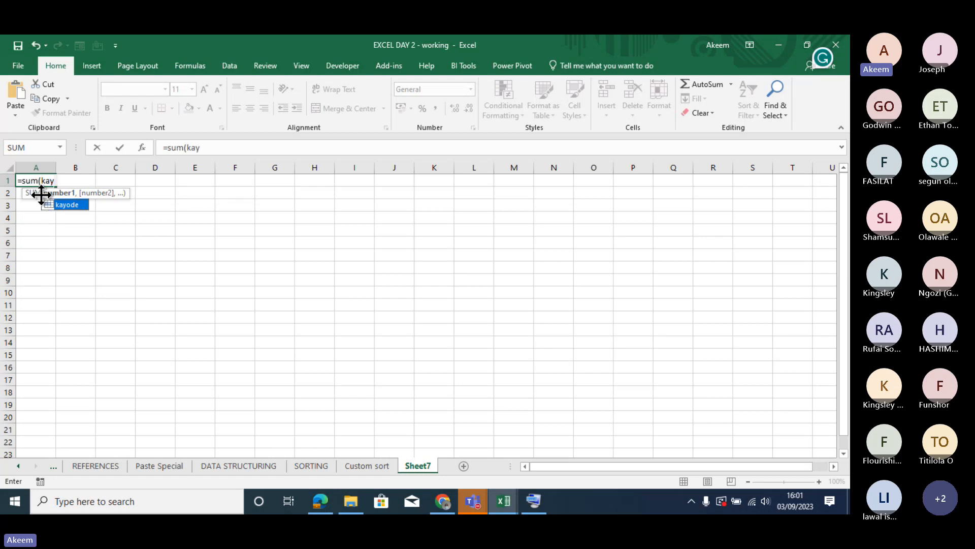
pyautogui.write('ode)')
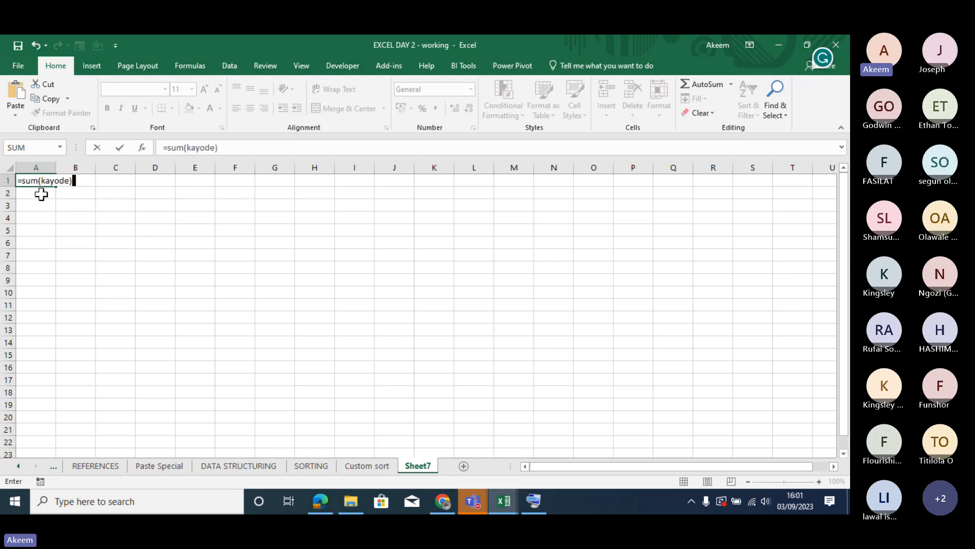
pyautogui.press('Return')
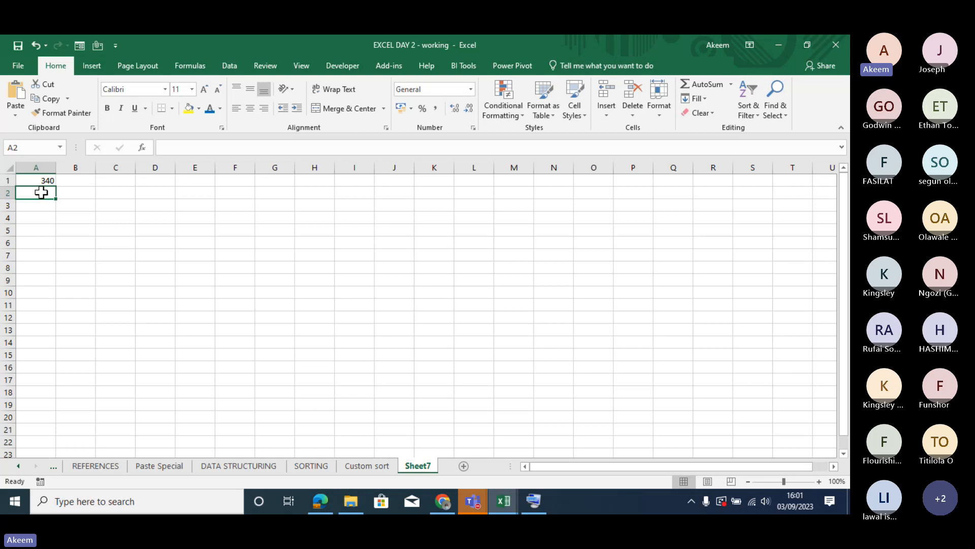
# - Enter a formula in A2 of the blank worksheet that links to cell A1 of the NAMED RANGE sheet
pyautogui.write('=')
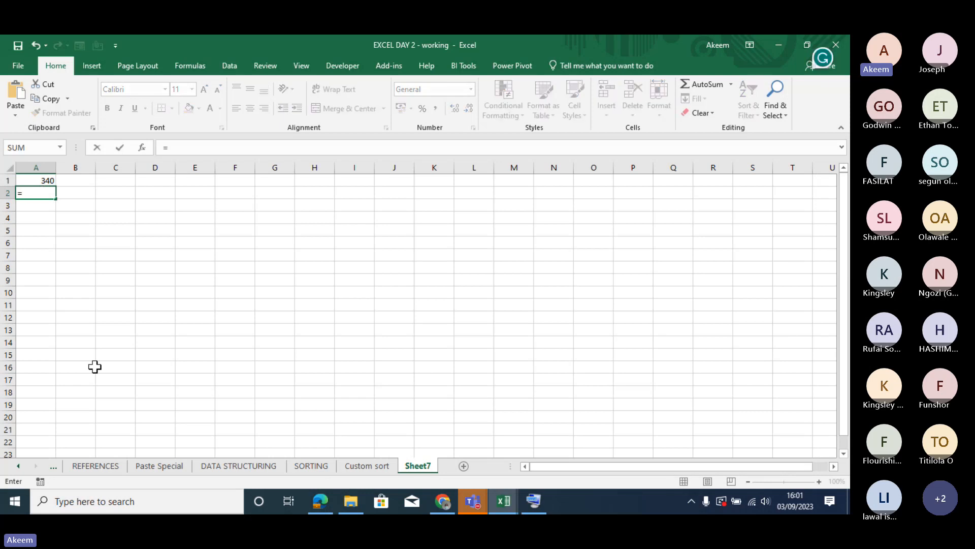
pyautogui.click(19, 466)
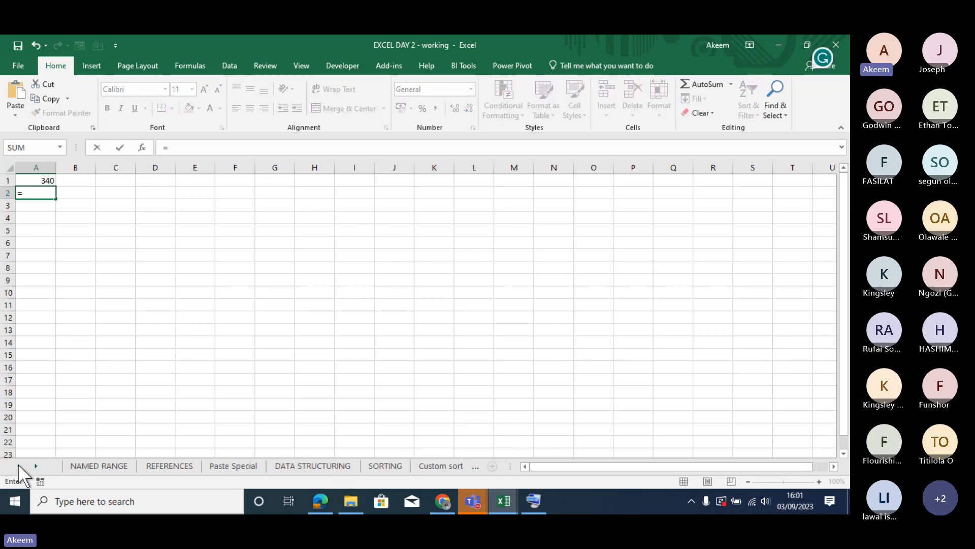
pyautogui.click(96, 466)
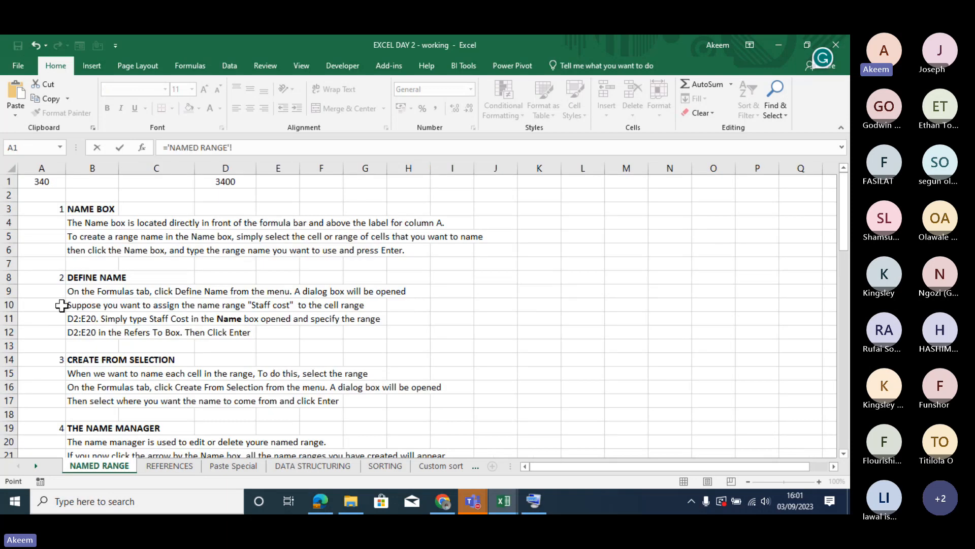
pyautogui.click(41, 181)
pyautogui.press('Return')
# - Compare the formulas in A1 and A2, and select both cells
pyautogui.click(44, 193)
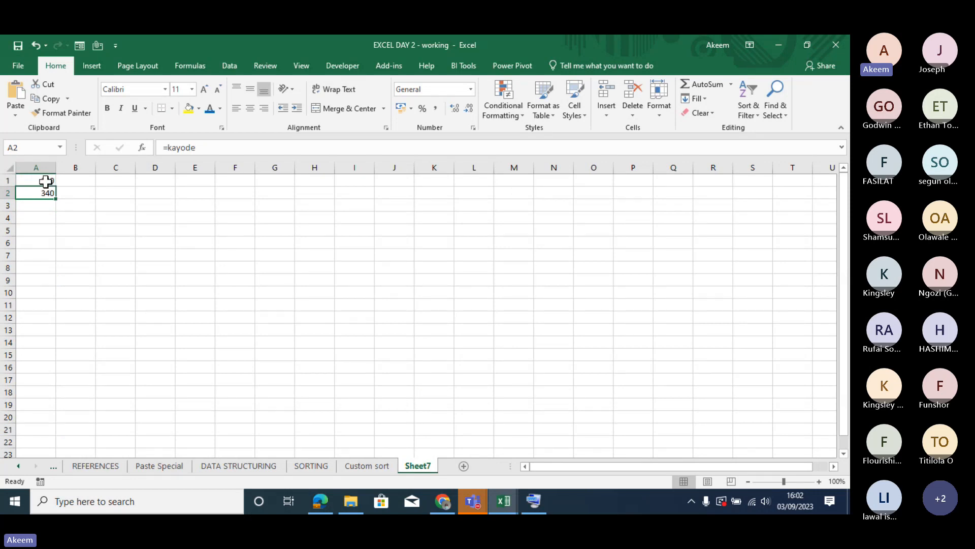
pyautogui.click(46, 181)
pyautogui.click(47, 190)
pyautogui.moveTo(37, 179); pyautogui.dragTo(43, 191)
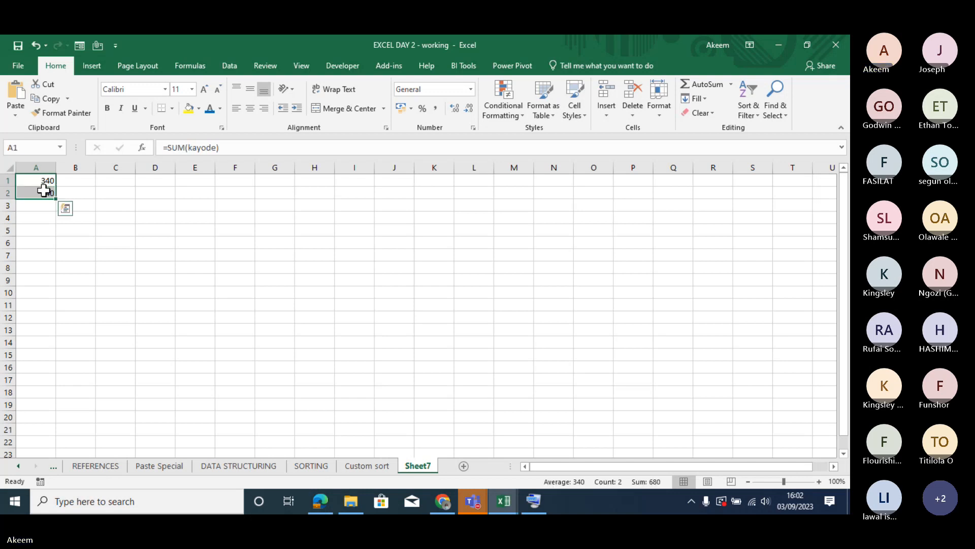
# - Return to the NAMED RANGE sheet and look through its notes, profit example and company shares table
pyautogui.click(18, 466)
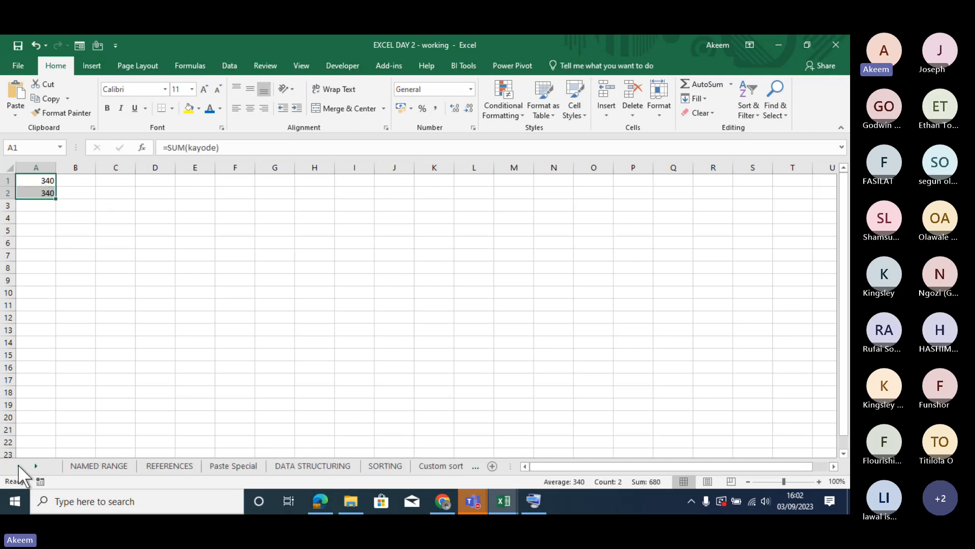
pyautogui.click(82, 467)
pyautogui.click(111, 332)
pyautogui.press('Down')
pyautogui.press('Down')
pyautogui.press('Down')
pyautogui.press('Down')
pyautogui.press('Down')
pyautogui.press('Down')
pyautogui.press('Down')
pyautogui.press('Down')
pyautogui.press('Down')
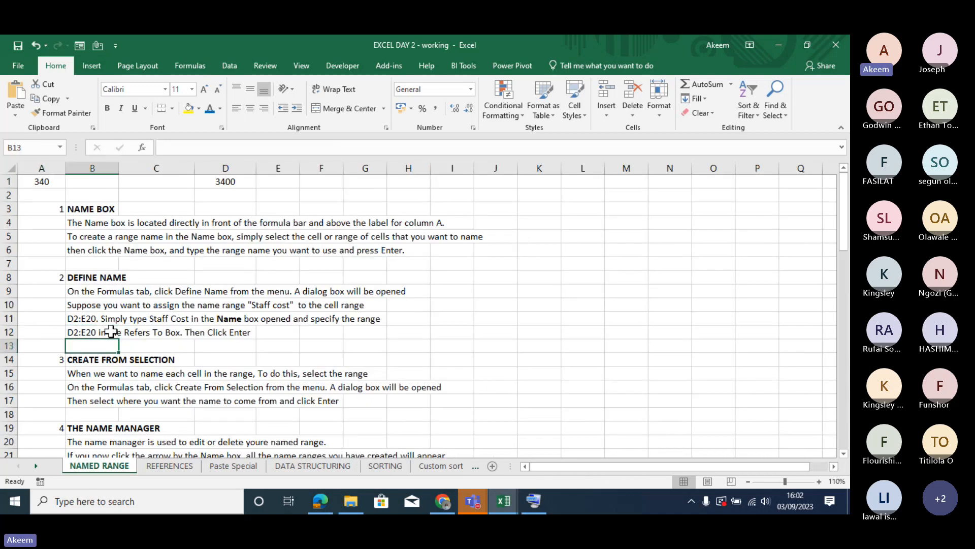
pyautogui.press('Down')
pyautogui.press('Down')
pyautogui.press('Down')
pyautogui.press('Down')
pyautogui.press('Down')
pyautogui.press('Down')
pyautogui.press('Down')
pyautogui.press('Down')
pyautogui.press('Down')
pyautogui.press('Down')
pyautogui.press('Down')
pyautogui.press('Down')
pyautogui.press('Down')
pyautogui.press('Down')
pyautogui.press('Down')
pyautogui.press('Down')
pyautogui.press('Down')
pyautogui.press('Down')
pyautogui.press('Down')
pyautogui.press('Down')
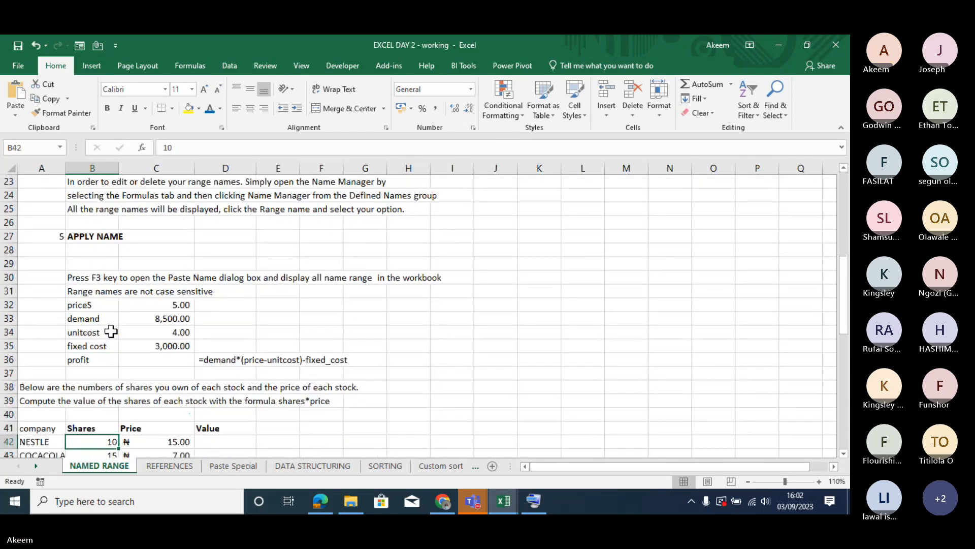
pyautogui.press('Down')
pyautogui.press('Down')
pyautogui.press('Down')
pyautogui.press('Down')
pyautogui.press('Down')
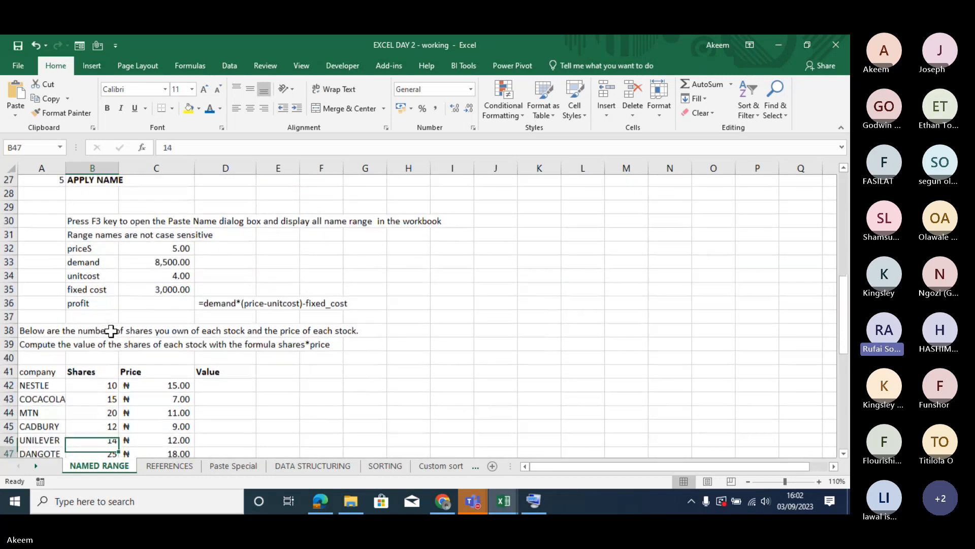
pyautogui.press('Up')
pyautogui.press('Up')
pyautogui.press('Up')
pyautogui.press('Up')
pyautogui.press('Up')
pyautogui.press('Up')
pyautogui.press('Up')
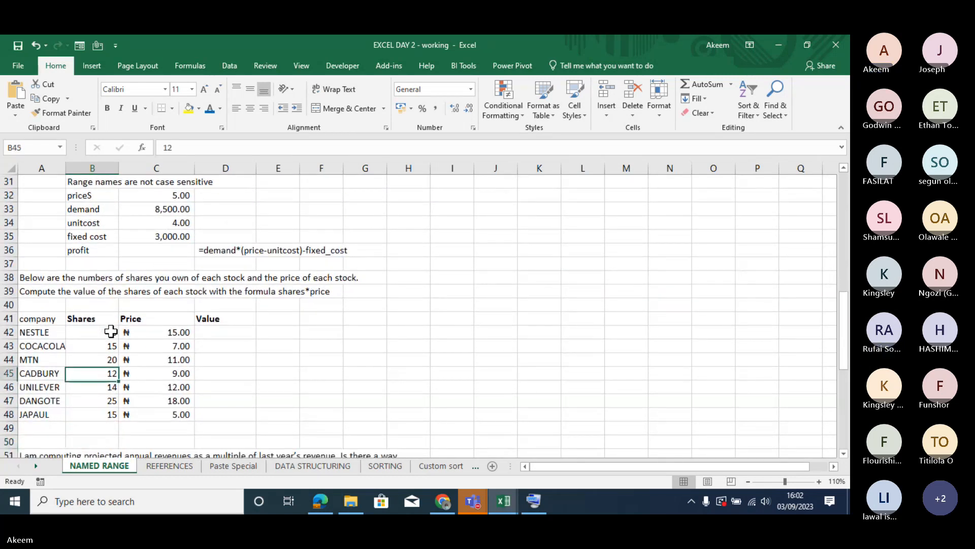
pyautogui.press('Up')
pyautogui.press('Up')
pyautogui.press('Up')
pyautogui.press('Up')
pyautogui.press('Up')
pyautogui.press('Up')
pyautogui.press('Up')
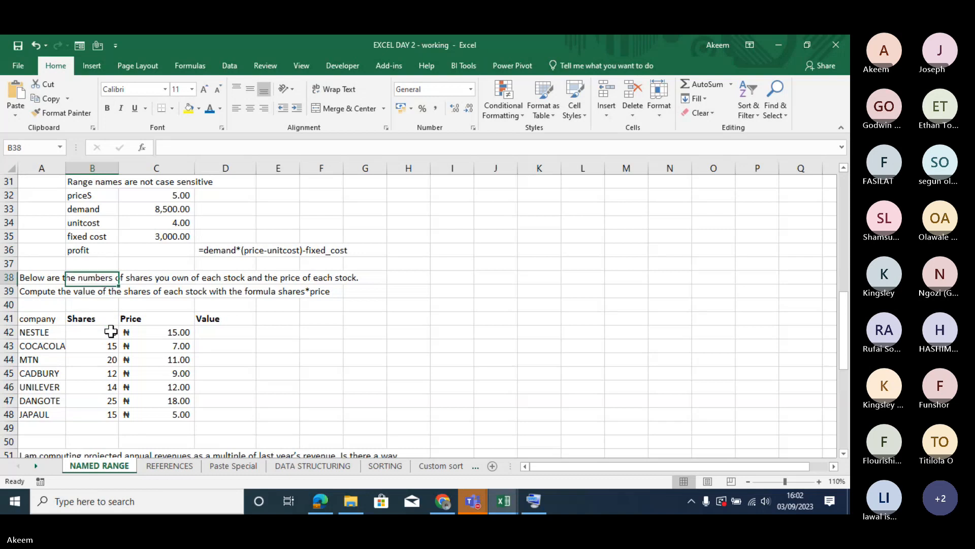
pyautogui.press('Up')
pyautogui.press('Up')
pyautogui.press('Up')
pyautogui.press('Up')
pyautogui.press('Up')
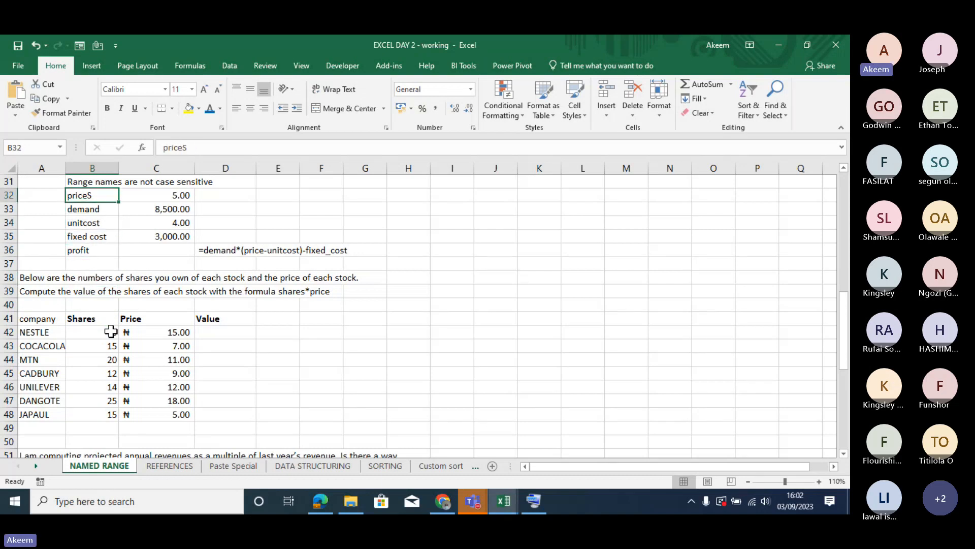
pyautogui.press('Down')
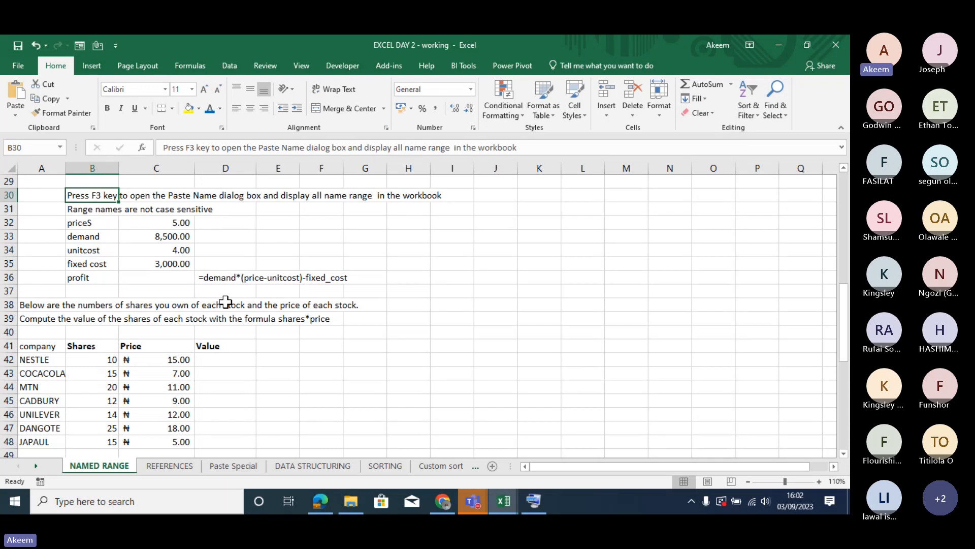
# - Examine the profit example's labels in B32:B35 and the address and contents of value cells C32 and C33
pyautogui.click(177, 224)
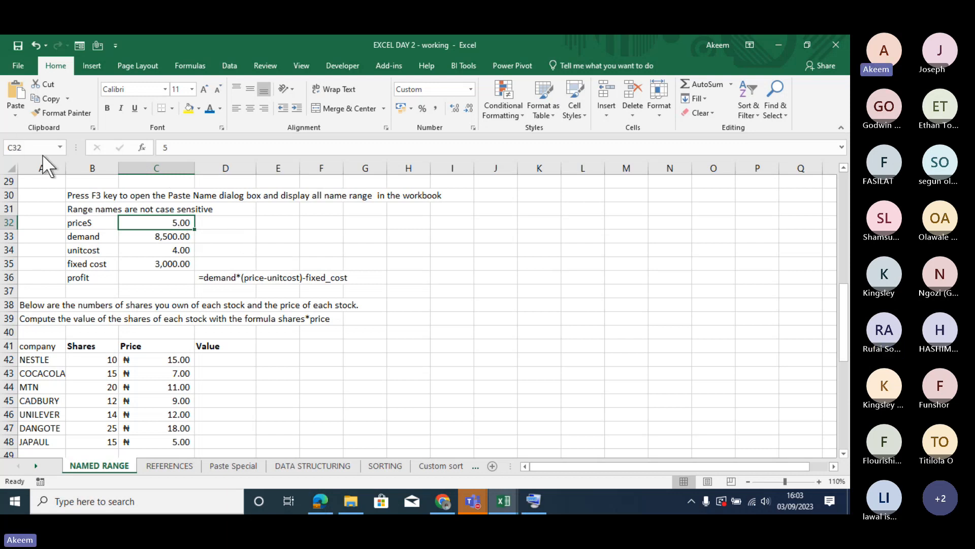
pyautogui.click(20, 147)
pyautogui.moveTo(112, 229); pyautogui.dragTo(111, 273)
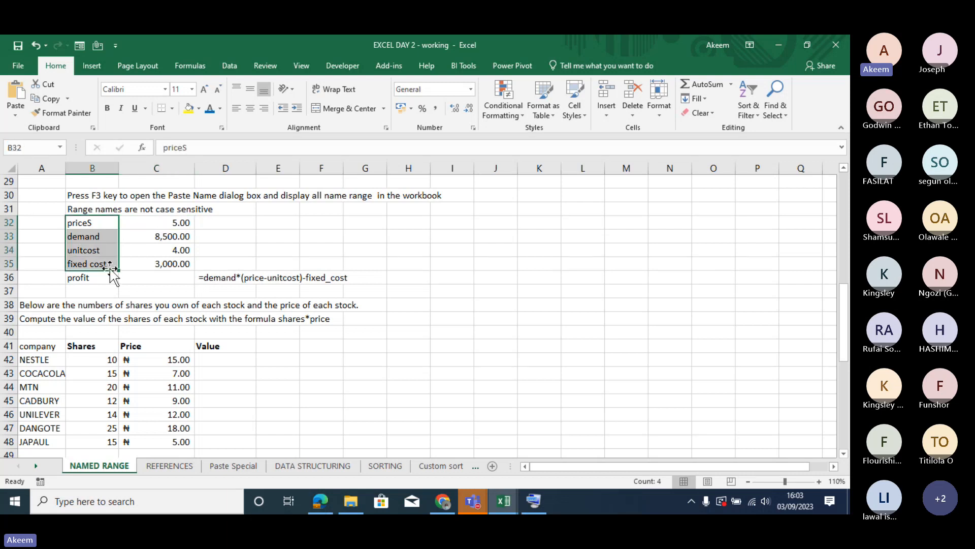
pyautogui.click(177, 223)
pyautogui.click(133, 236)
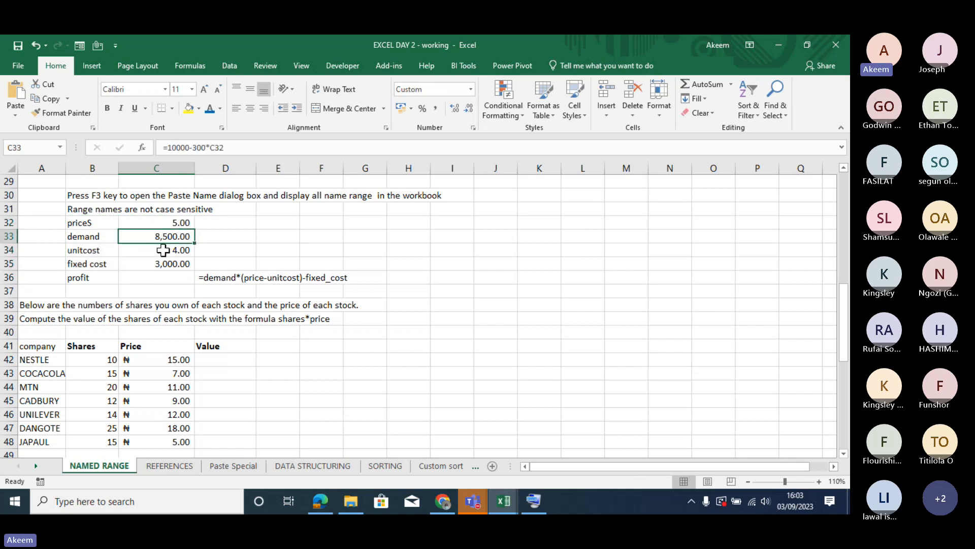
# - Examine the cells C32:C36 of the profit example, checking the cell addresses of the price and demand values
pyautogui.click(163, 250)
pyautogui.click(173, 264)
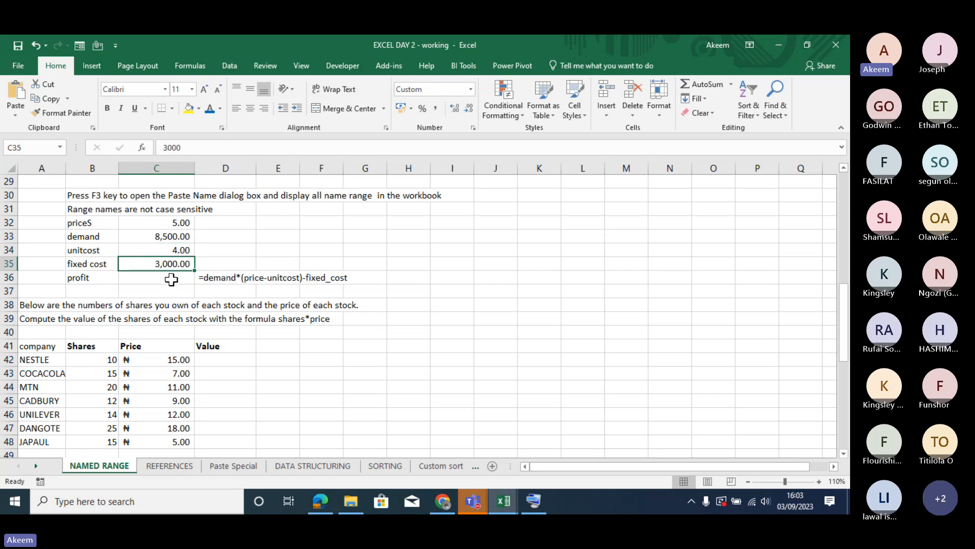
pyautogui.click(169, 281)
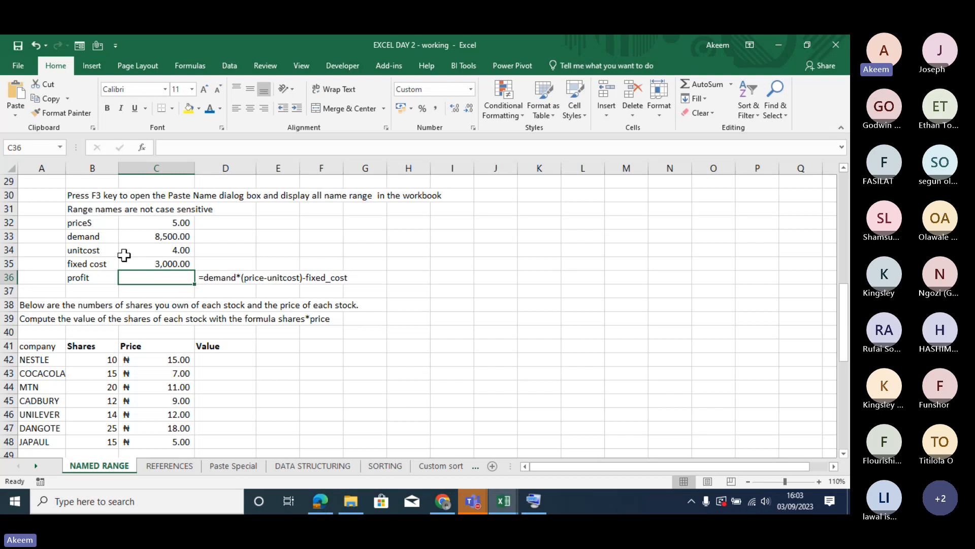
pyautogui.click(153, 220)
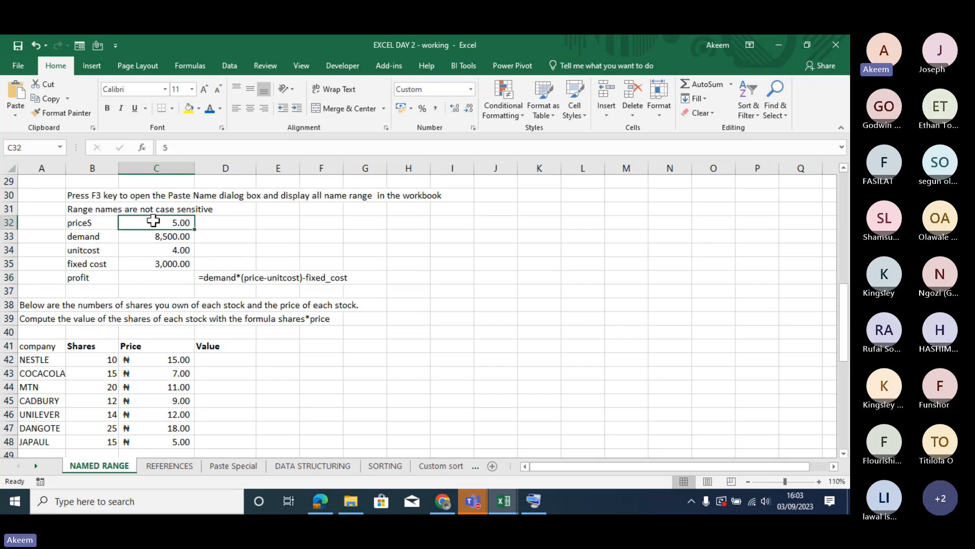
pyautogui.click(34, 147)
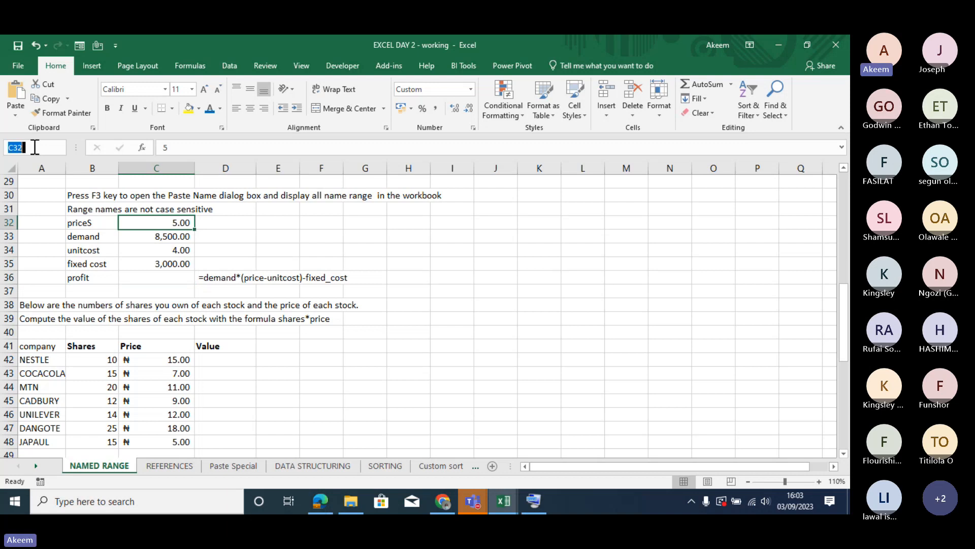
pyautogui.click(167, 236)
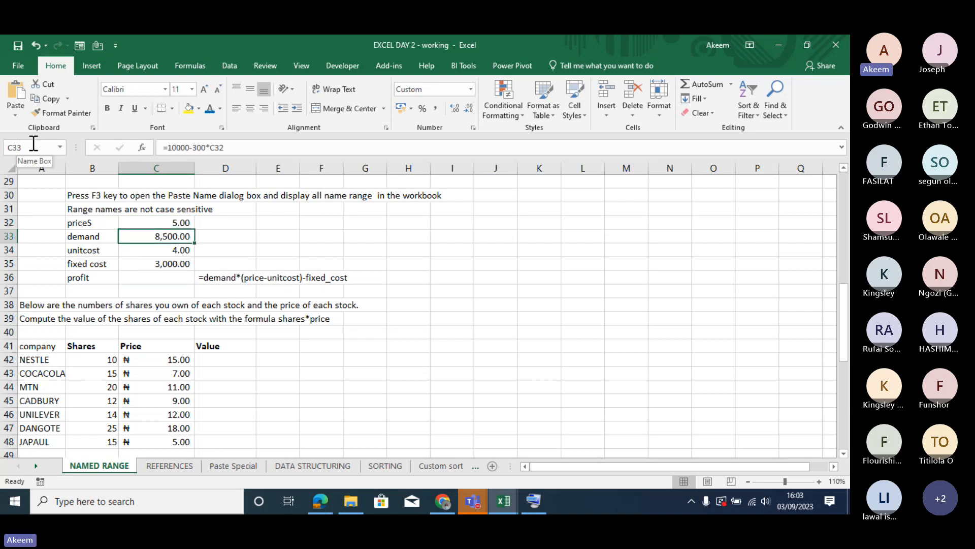
pyautogui.click(49, 147)
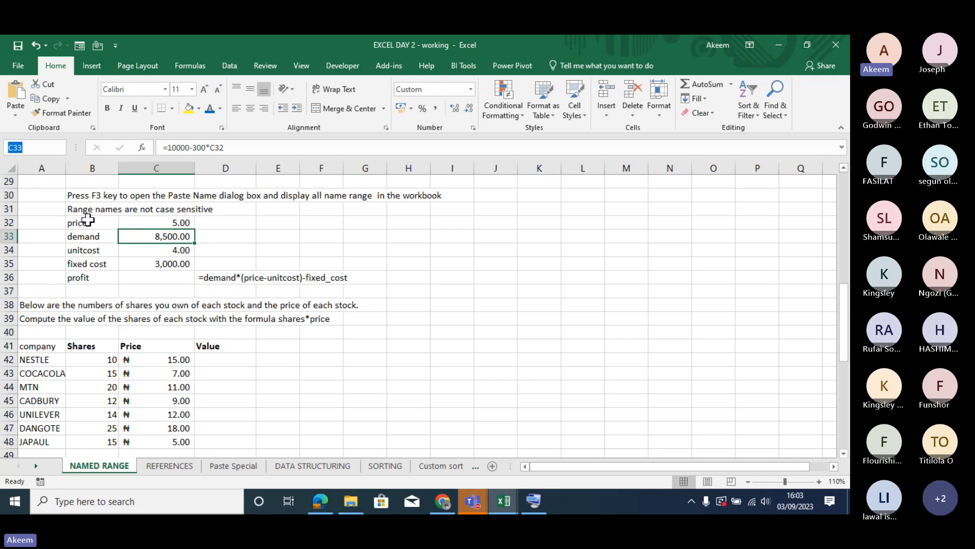
# - Create names for the profit example's values from the selection B32:C35, using the labels in the left column
pyautogui.moveTo(87, 220); pyautogui.dragTo(92, 263)
pyautogui.moveTo(175, 221); pyautogui.dragTo(180, 261)
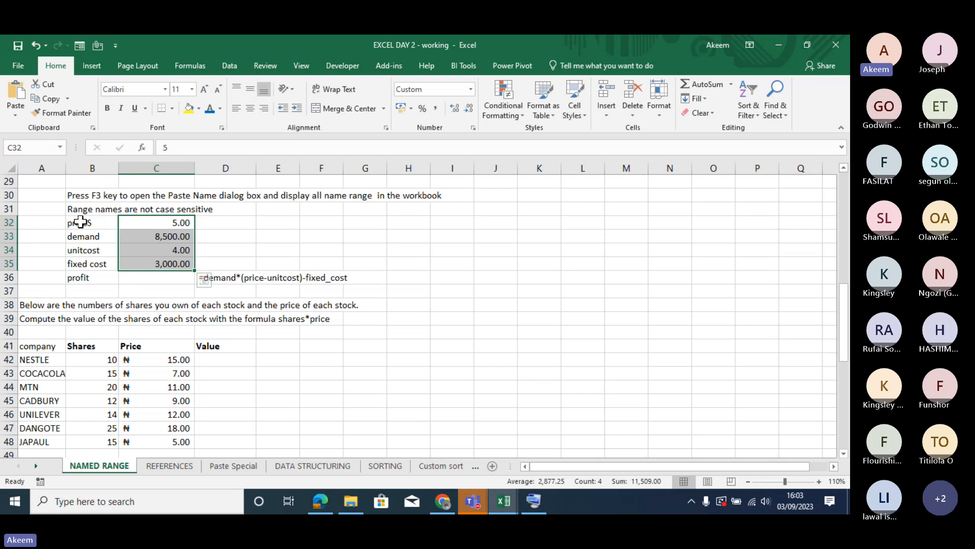
pyautogui.click(104, 222)
pyautogui.moveTo(105, 222); pyautogui.dragTo(160, 262)
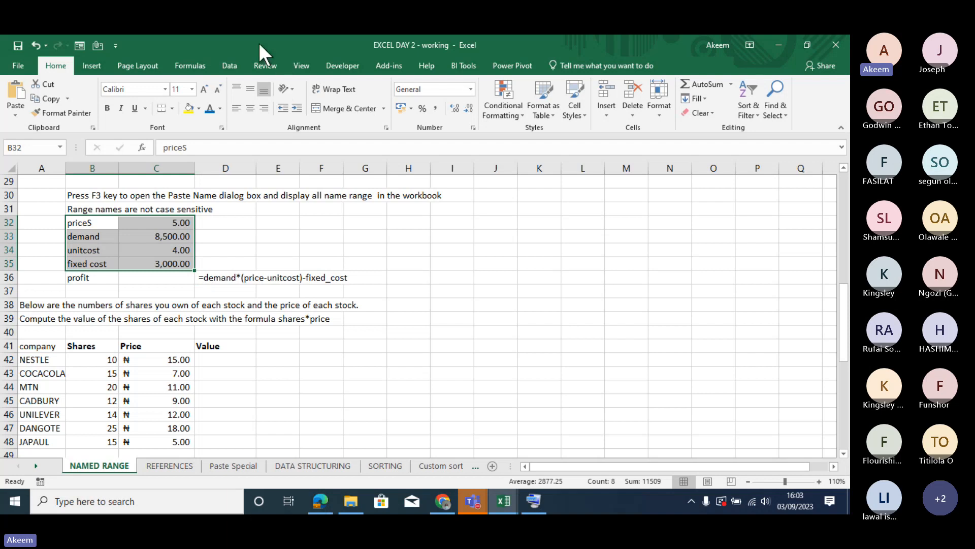
pyautogui.click(231, 65)
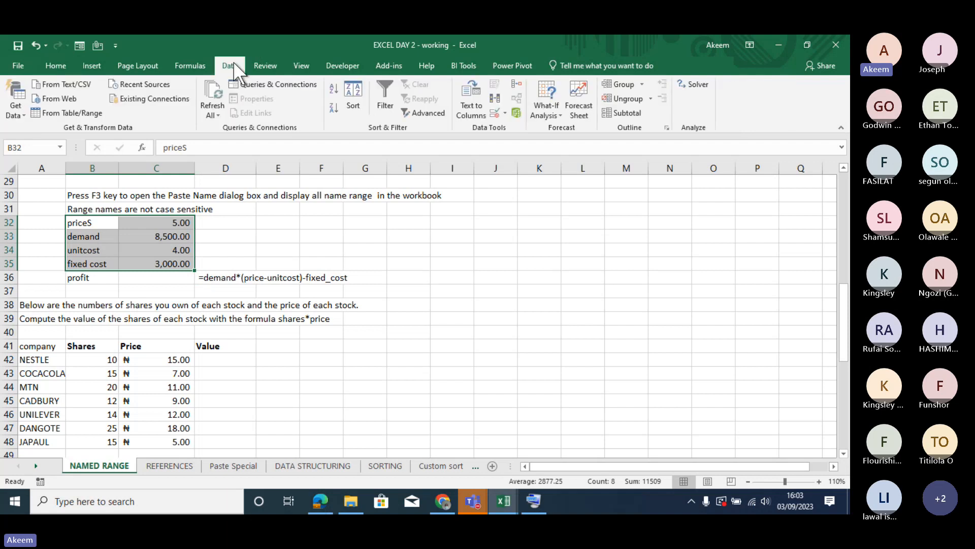
pyautogui.click(199, 62)
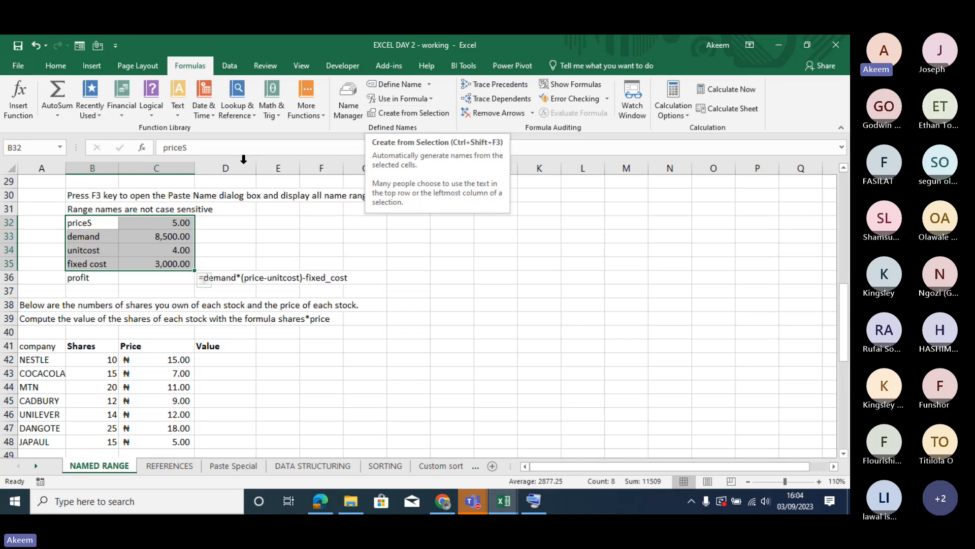
pyautogui.click(411, 112)
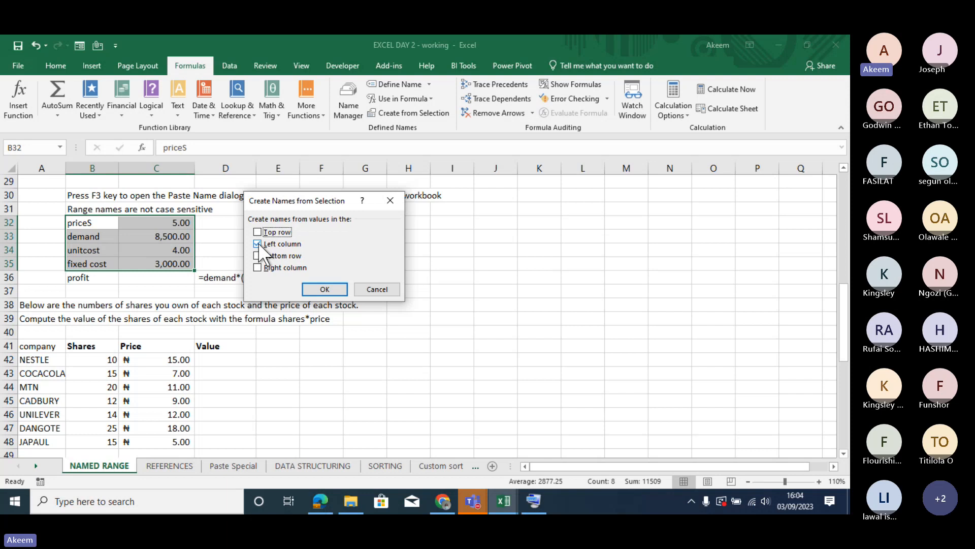
pyautogui.click(322, 287)
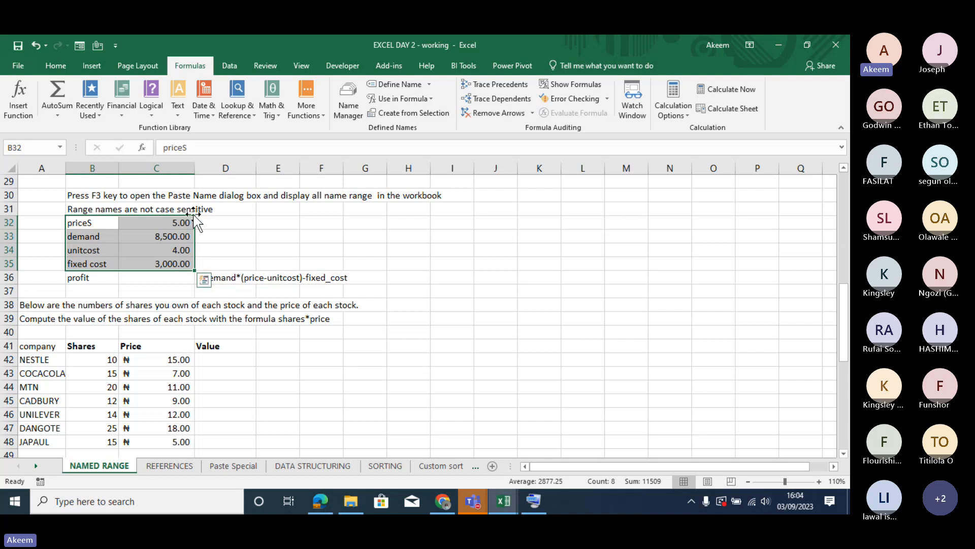
# - Review the workbook's defined names and the cells they refer to in the Name Manager
pyautogui.click(351, 90)
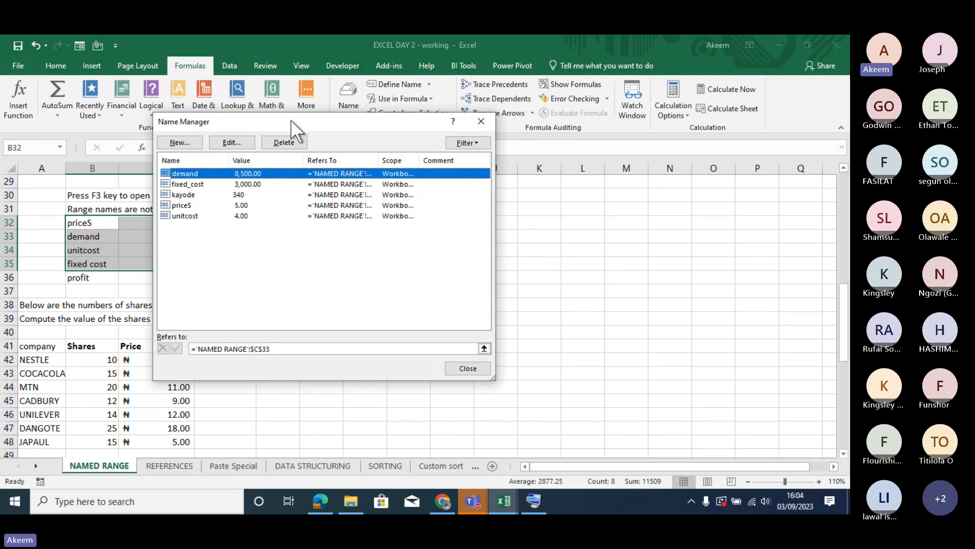
pyautogui.moveTo(290, 119); pyautogui.dragTo(362, 111)
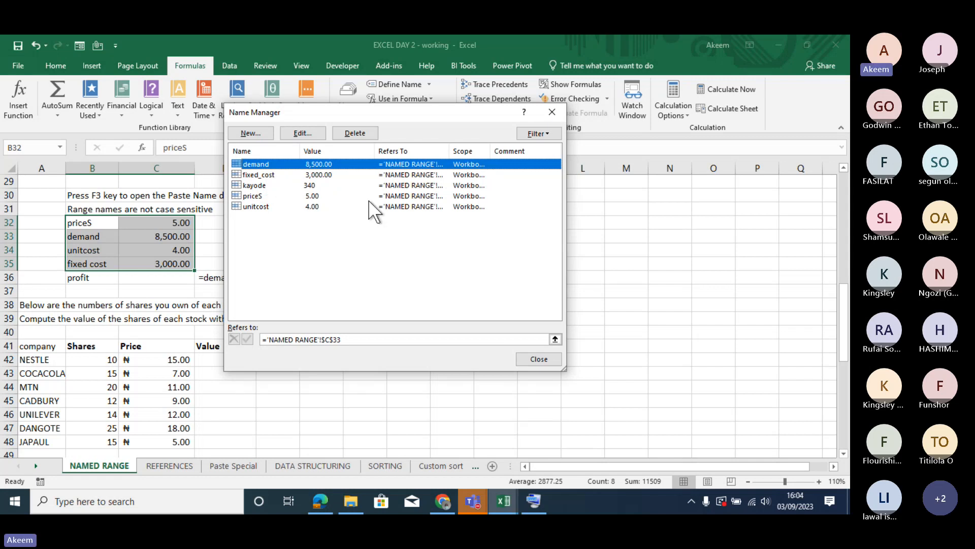
pyautogui.click(538, 358)
# - Enter the profit formula =demand*(priceS-unitcost)-fixed_cost in cell C36
pyautogui.click(171, 281)
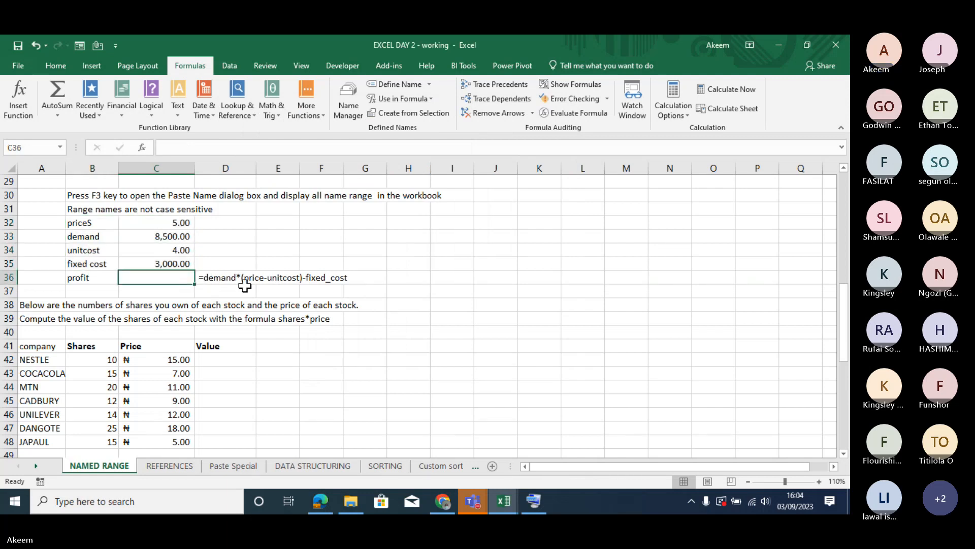
pyautogui.write('=dema')
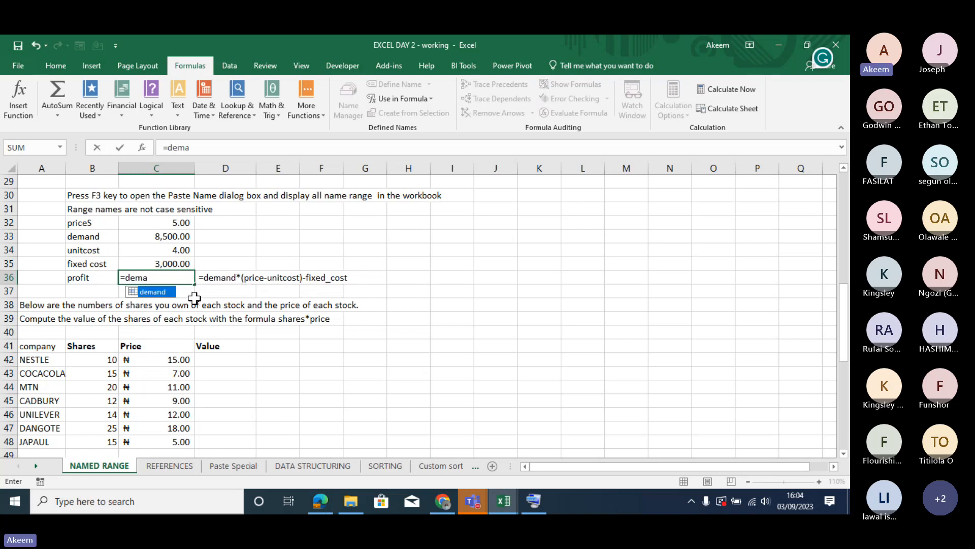
pyautogui.write('nd')
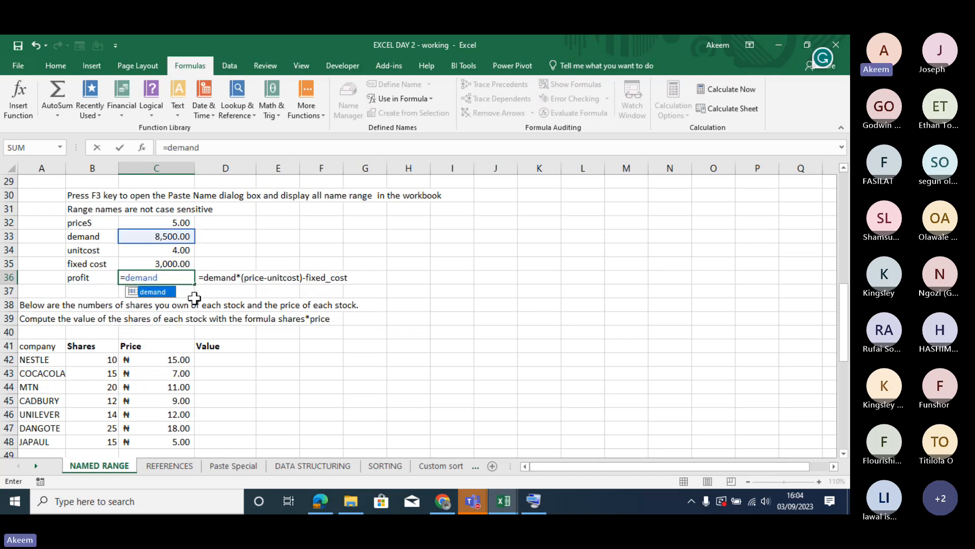
pyautogui.write('*')
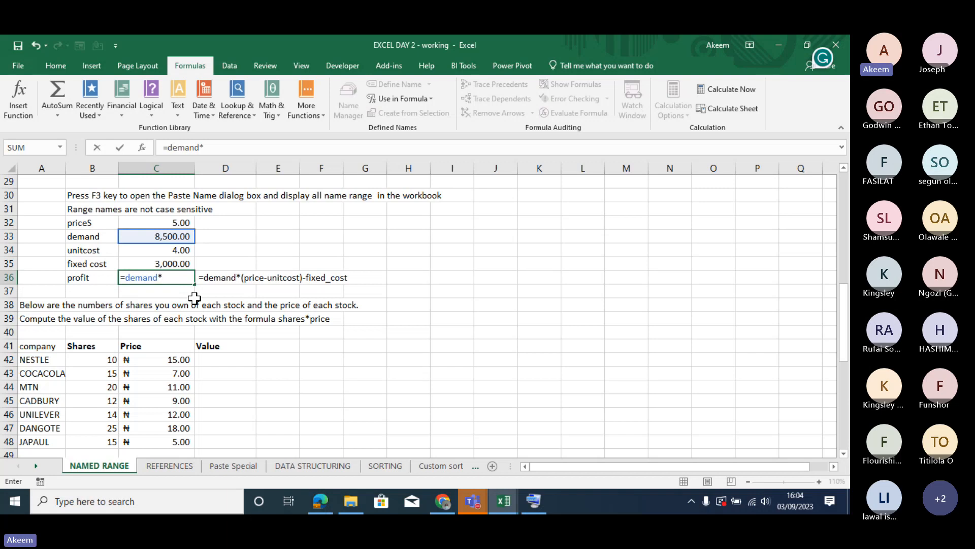
pyautogui.write('(pr')
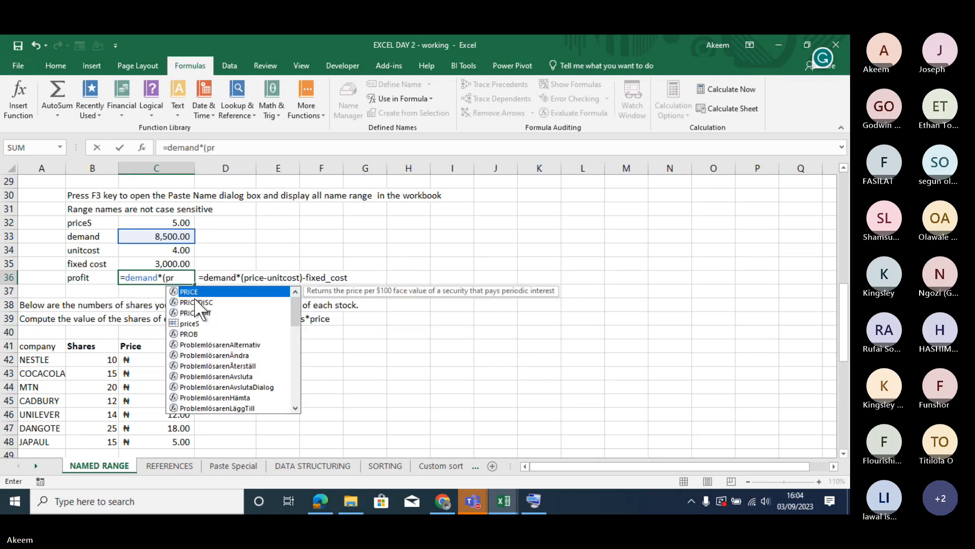
pyautogui.write('ice')
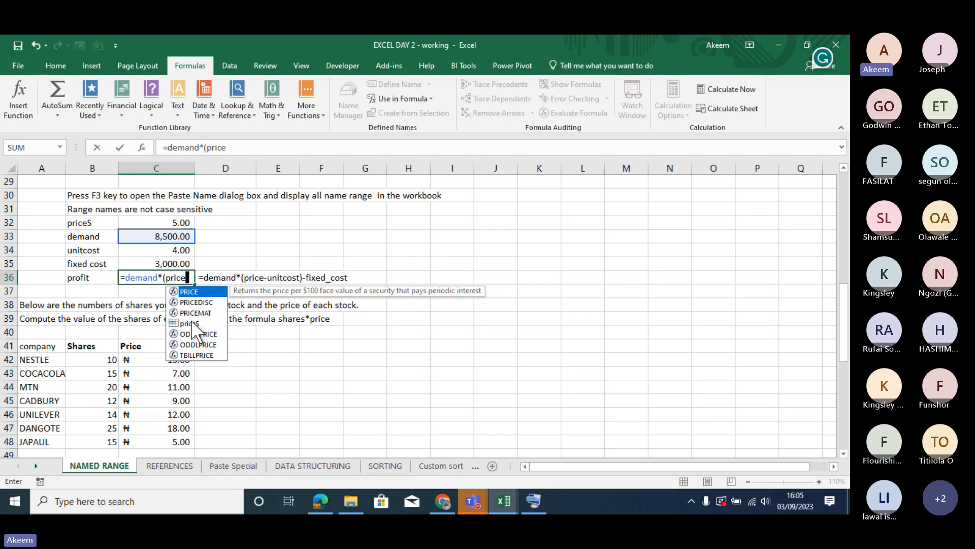
pyautogui.write('S')
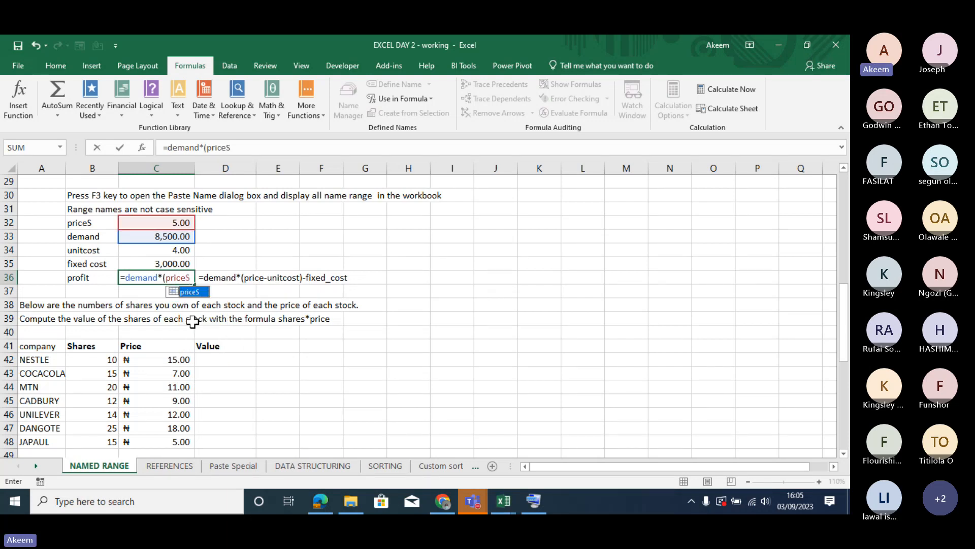
pyautogui.write('-')
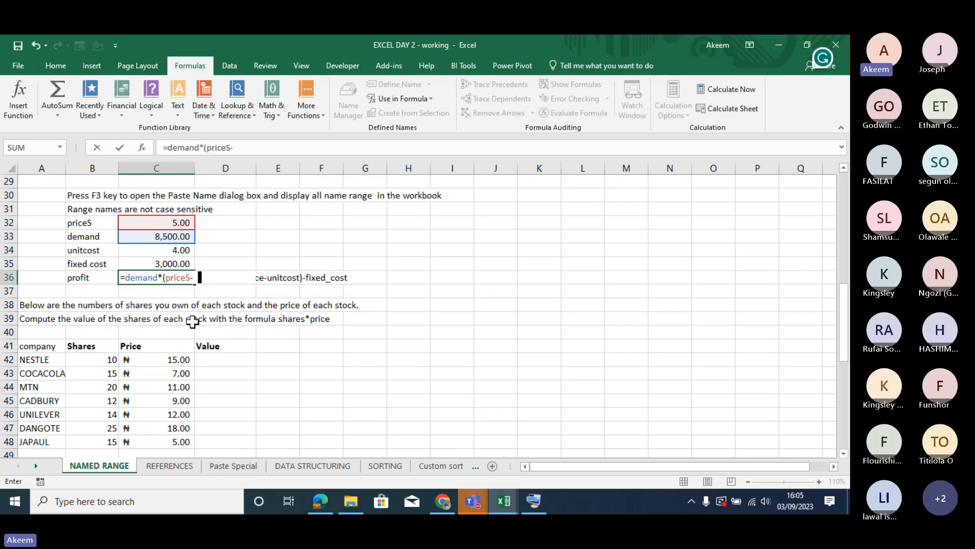
pyautogui.write('unit')
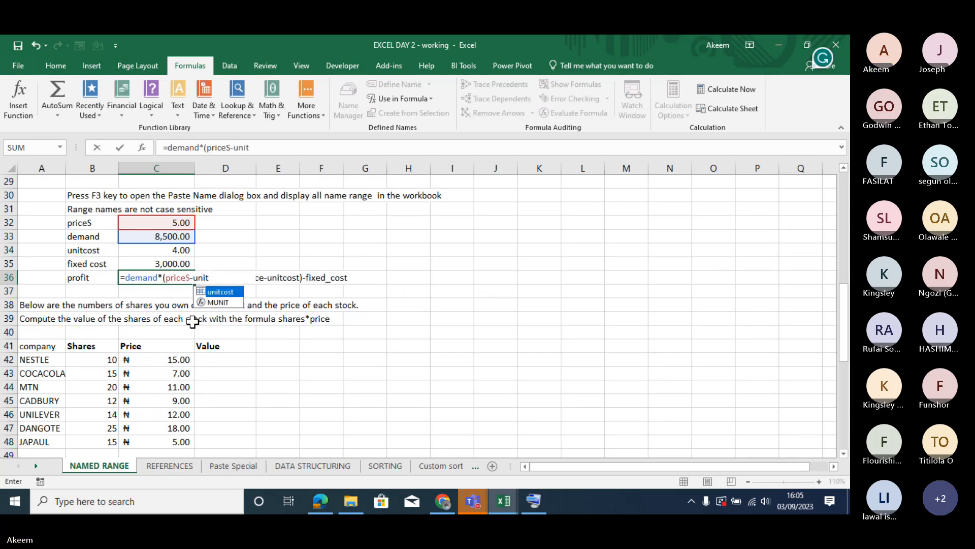
pyautogui.write('cost')
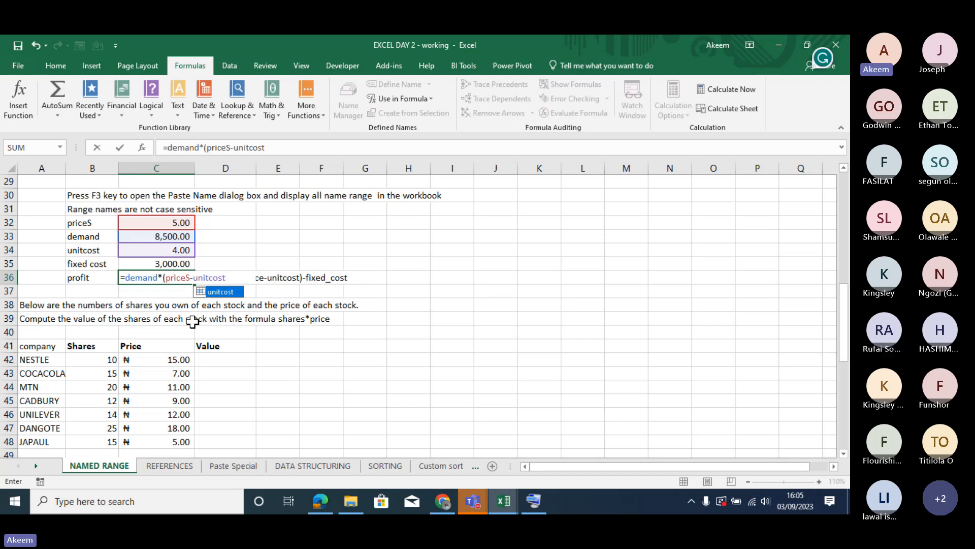
pyautogui.write(')-')
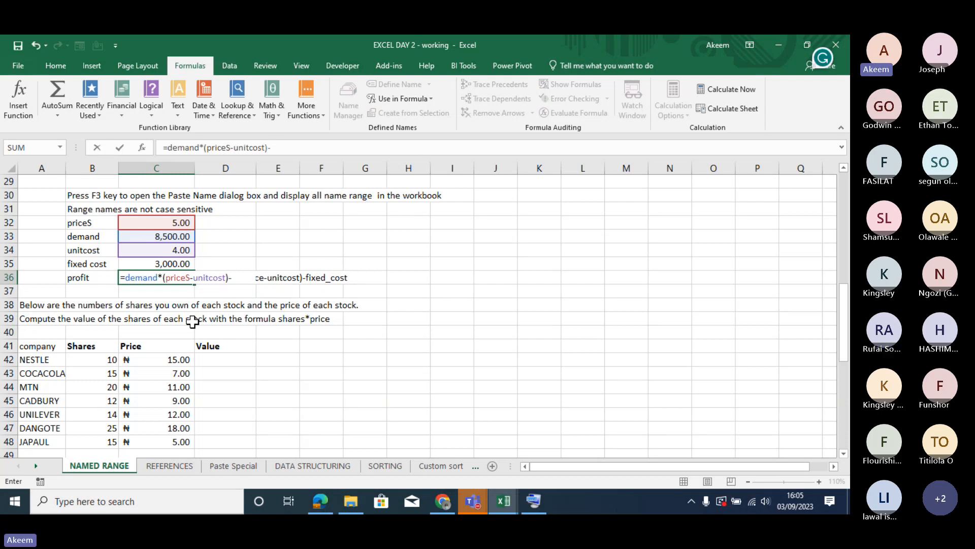
pyautogui.write('fix')
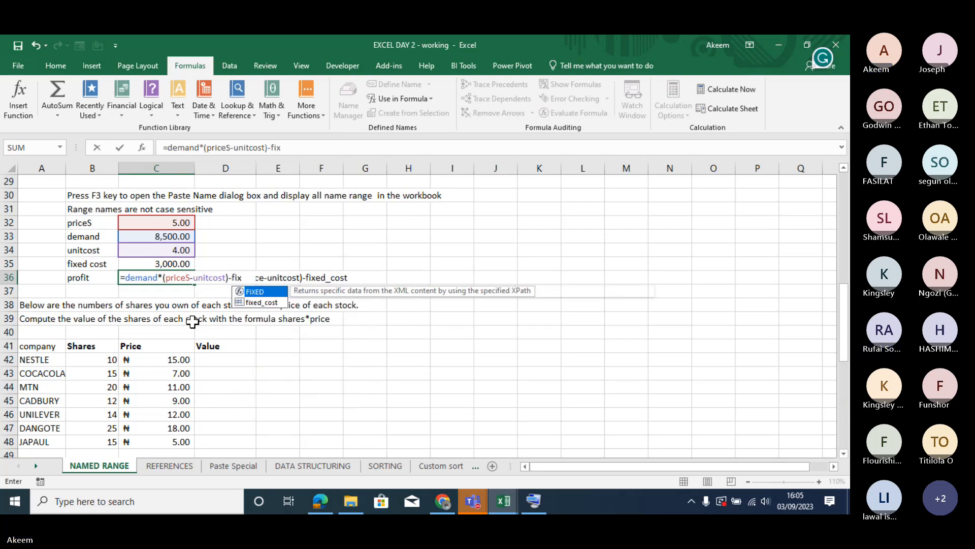
pyautogui.write('ed_cost')
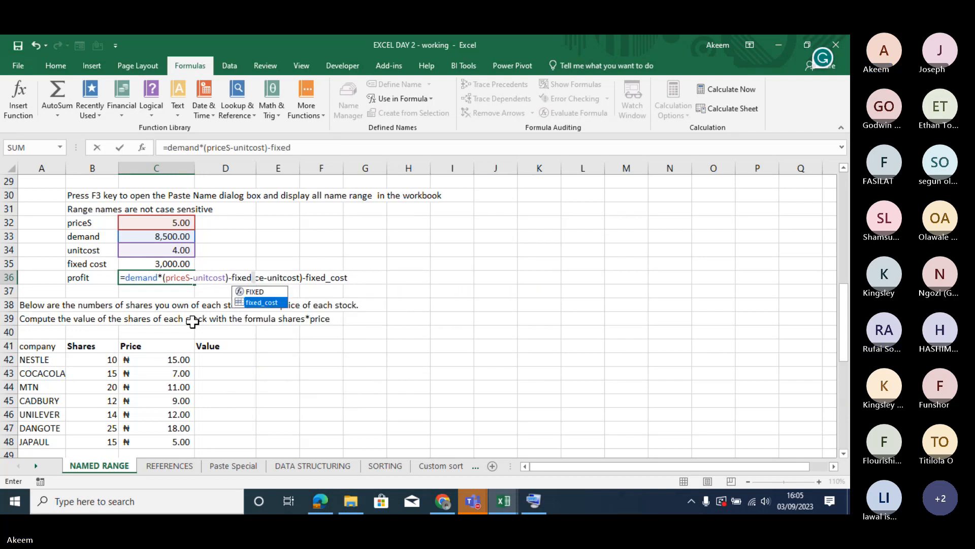
pyautogui.press('Return')
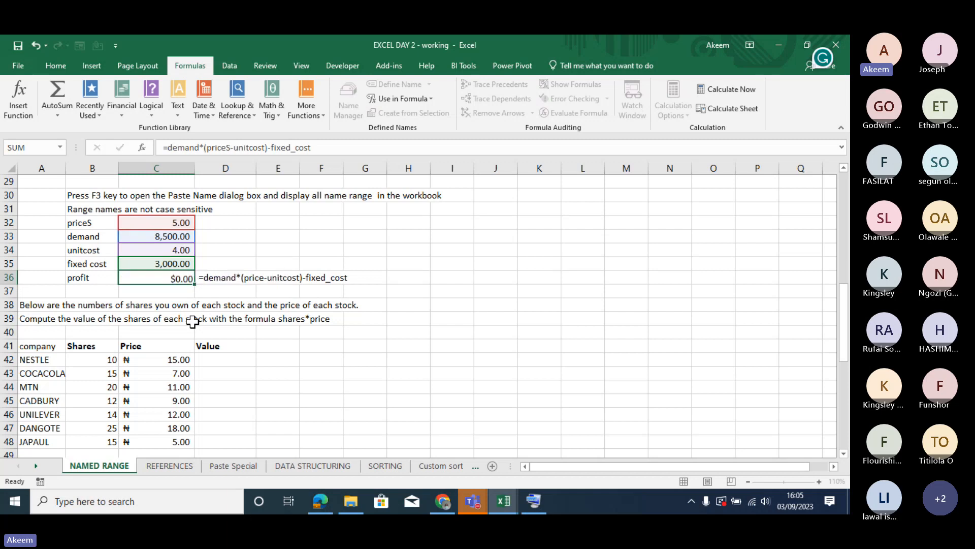
# - Inspect the profit formula in C36 and the name of C32, and view the New Name dialog for C32
pyautogui.click(177, 276)
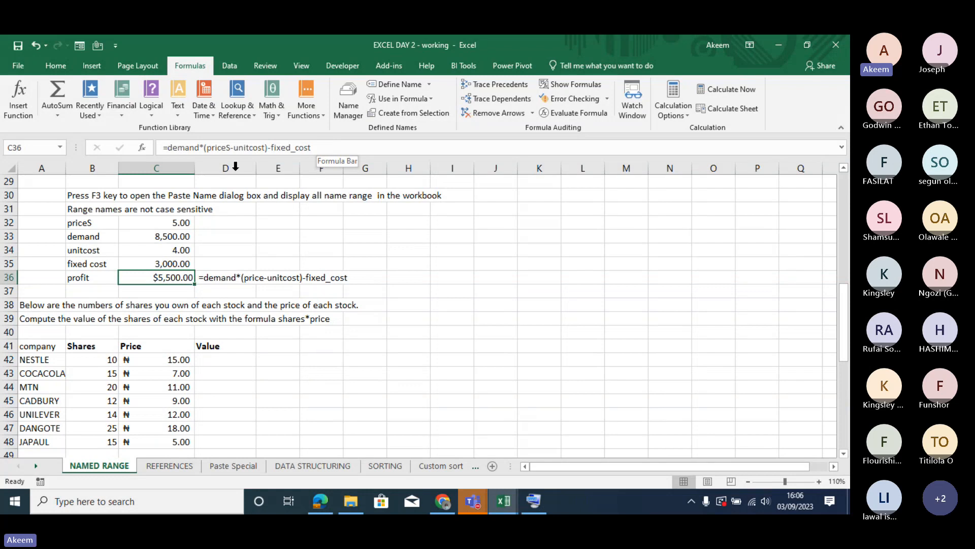
pyautogui.click(124, 222)
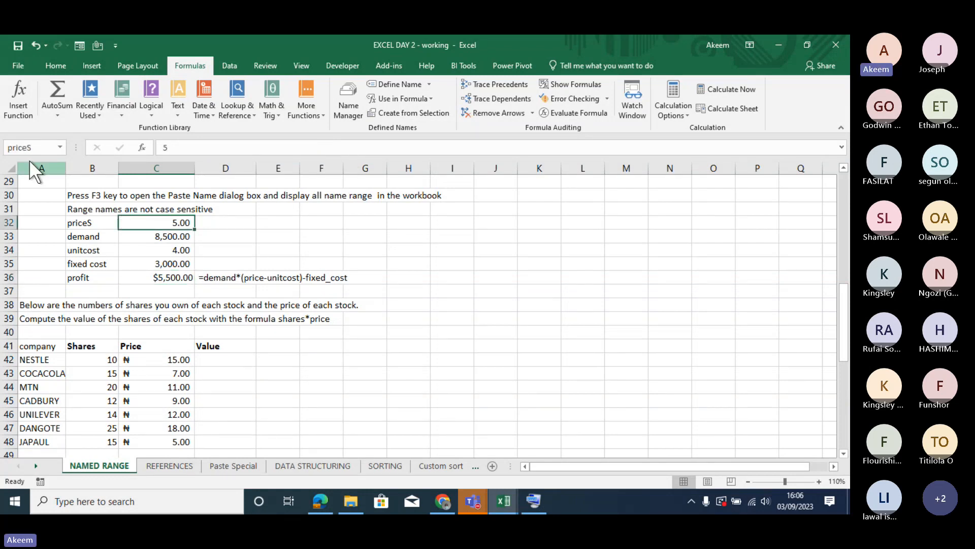
pyautogui.click(53, 149)
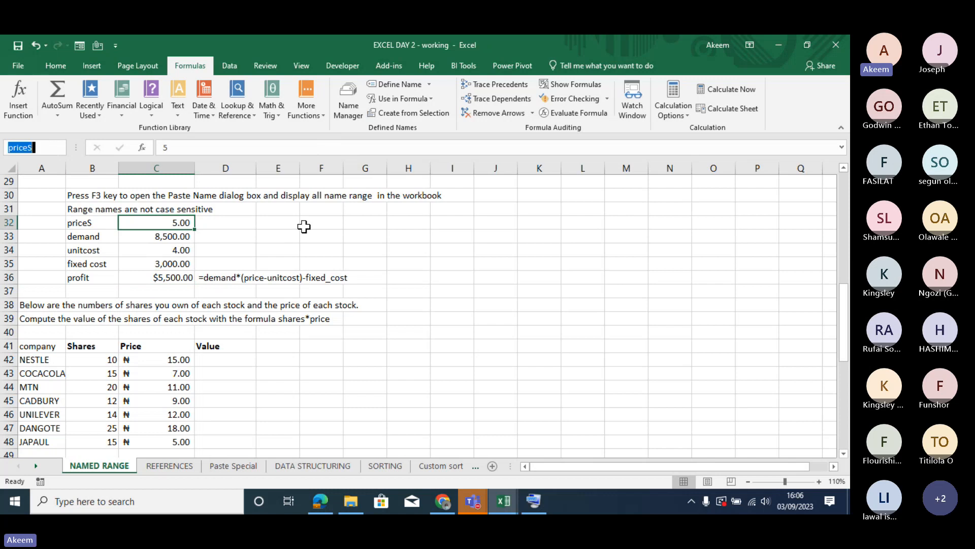
pyautogui.click(399, 82)
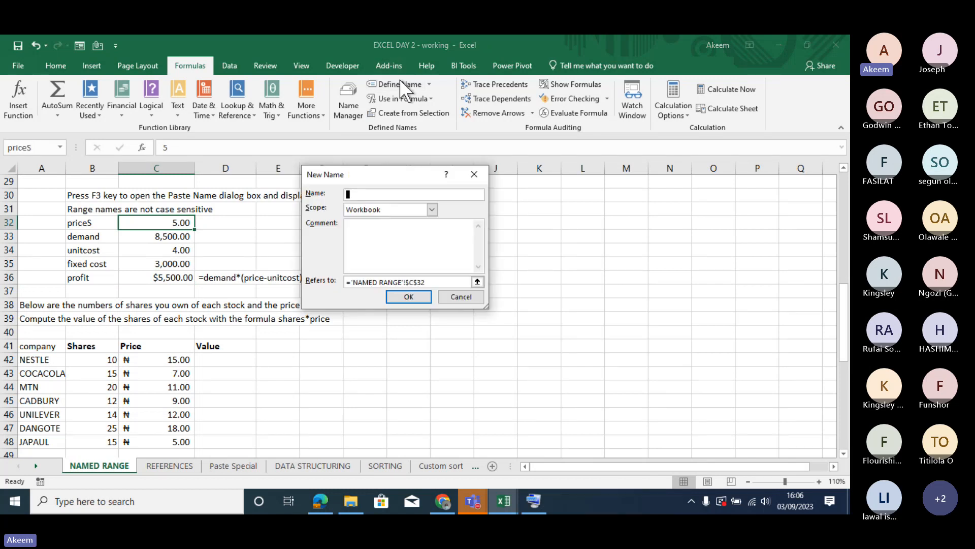
pyautogui.click(474, 174)
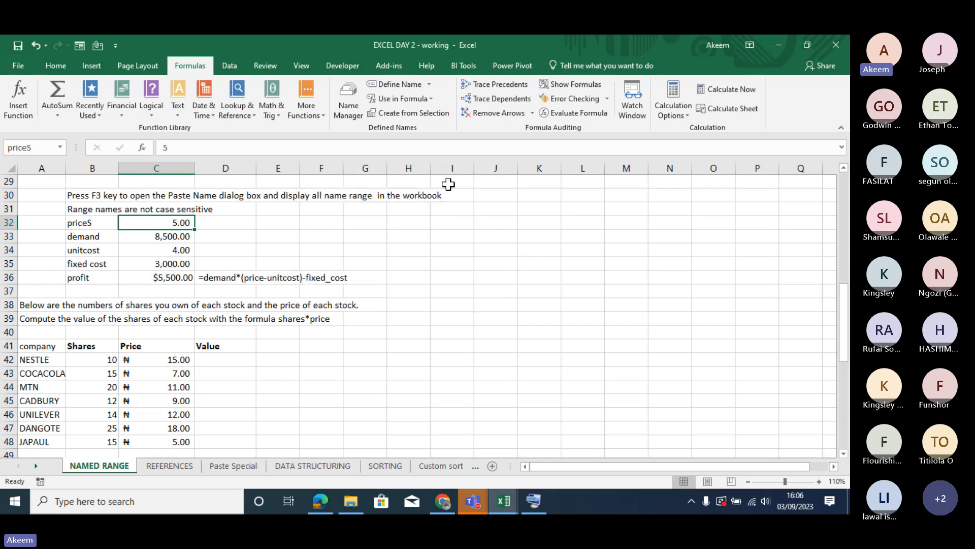
# - Define a workbook-level name for the empty range I30:I33, using the presenter's first name
pyautogui.moveTo(449, 195); pyautogui.dragTo(453, 240)
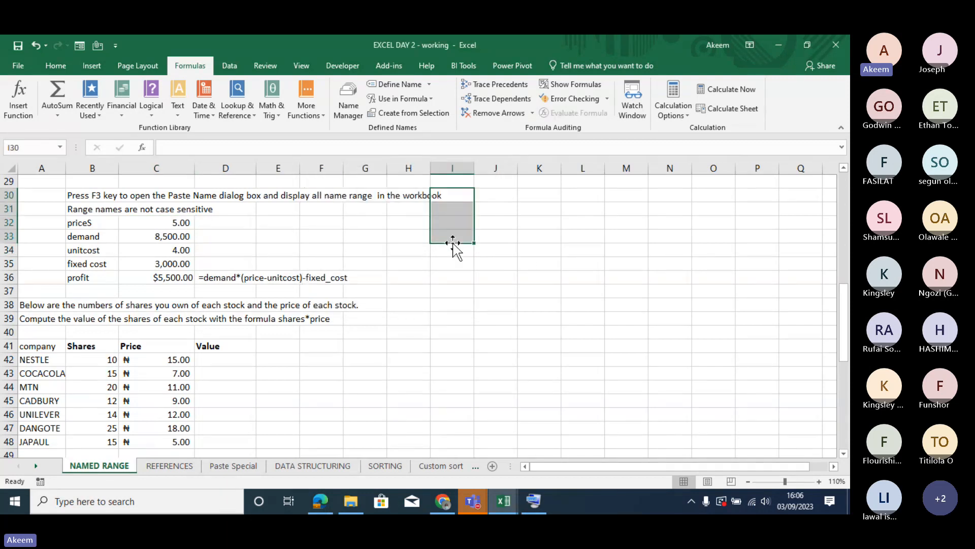
pyautogui.click(395, 86)
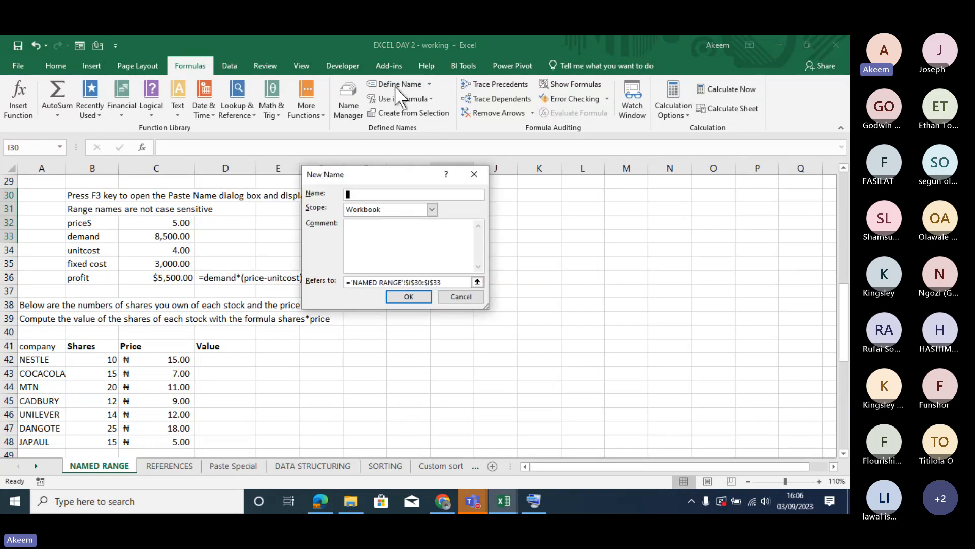
pyautogui.write('akeem')
pyautogui.press('Return')
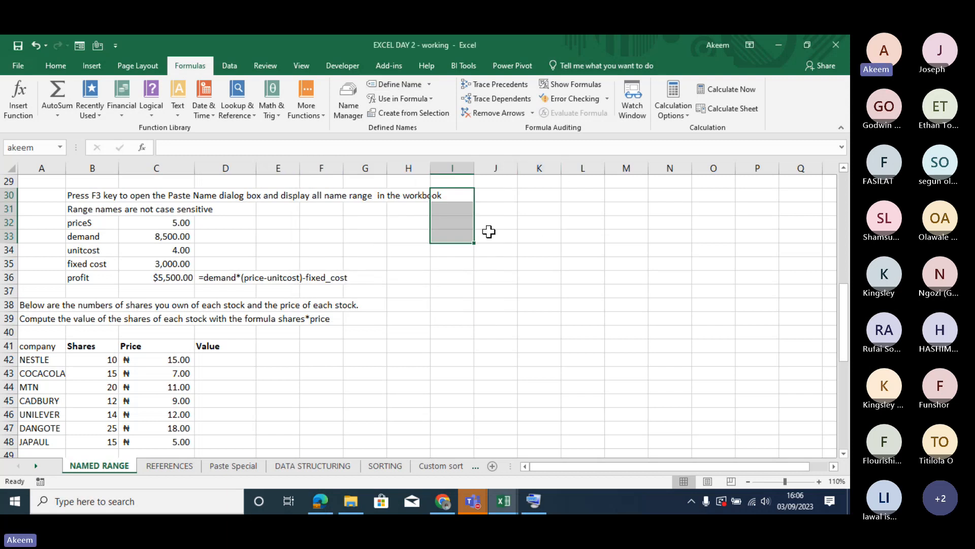
# - Try a formula in J34 that refers to the new name of the range I30:I33
pyautogui.click(504, 250)
pyautogui.write('=akee')
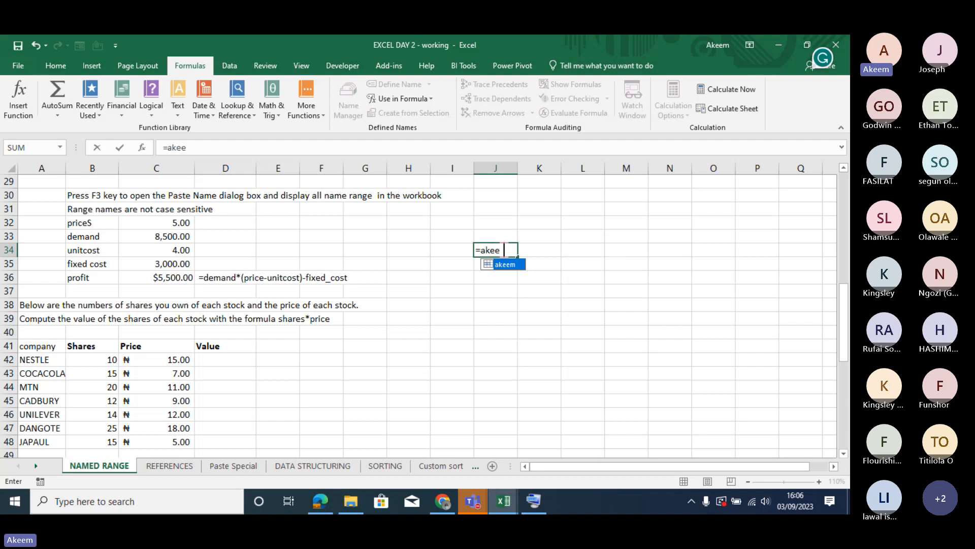
pyautogui.write('m')
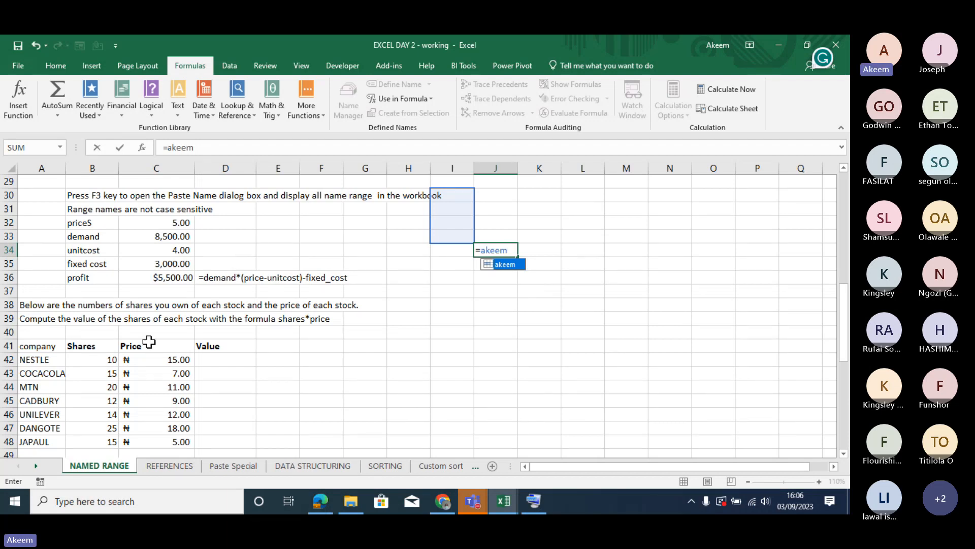
pyautogui.moveTo(105, 345); pyautogui.dragTo(183, 428)
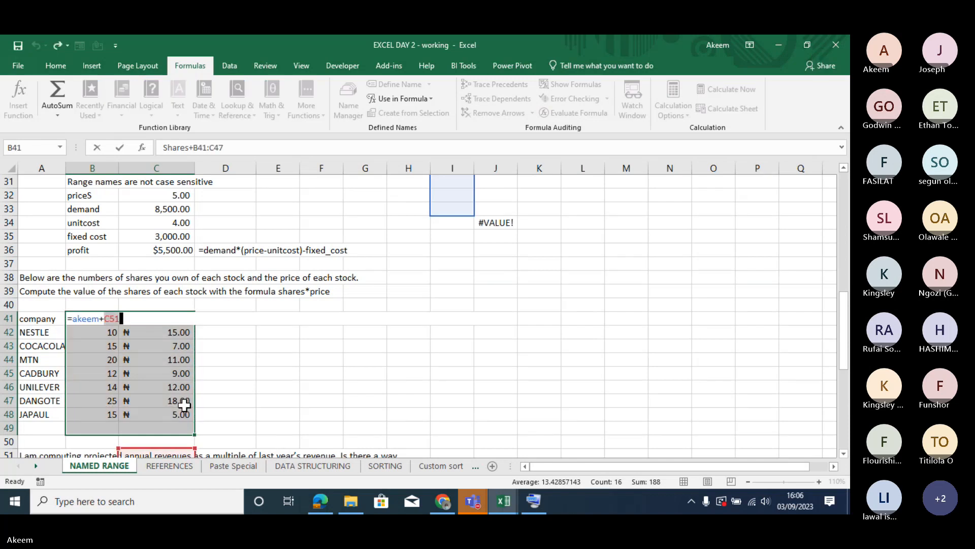
pyautogui.press('Return')
pyautogui.click(213, 351)
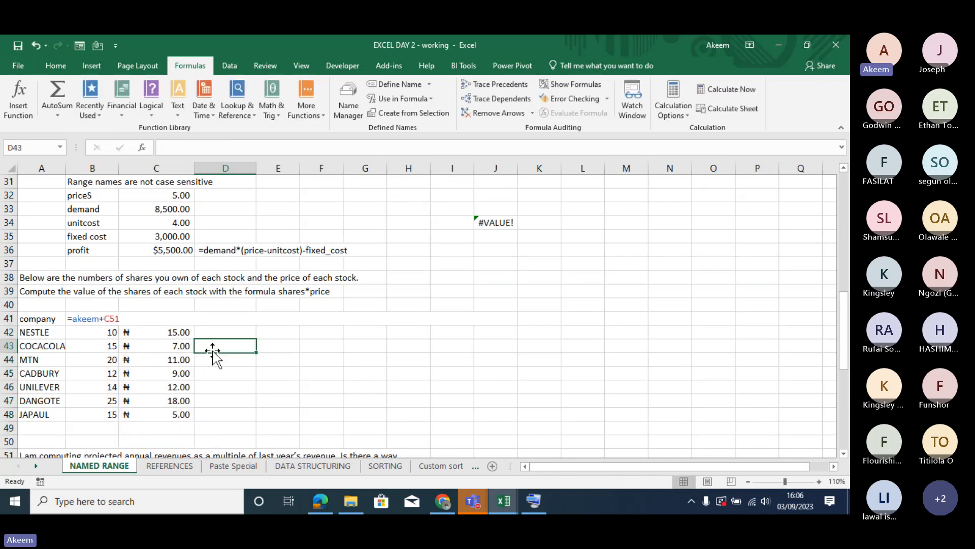
pyautogui.click(265, 362)
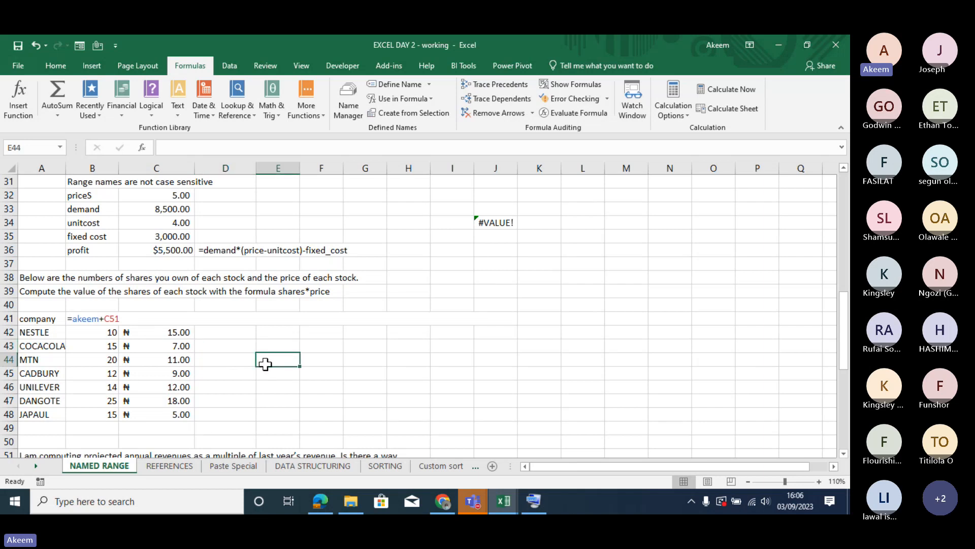
# - Undo the recent entries, including the test formula in J34 and the profit formula in C36
pyautogui.hotkey('ctrl', 'z')
pyautogui.hotkey('ctrl', 'z')
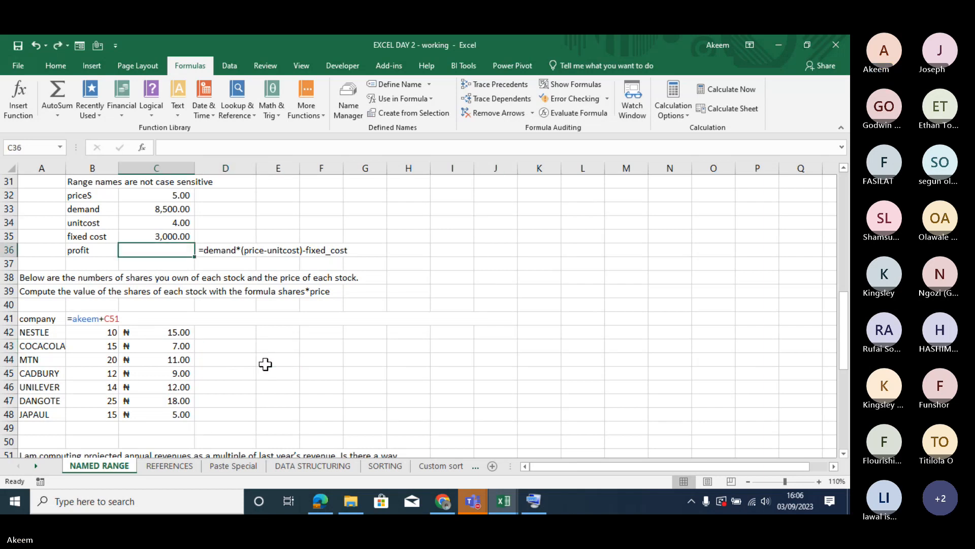
pyautogui.doubleClick(104, 316)
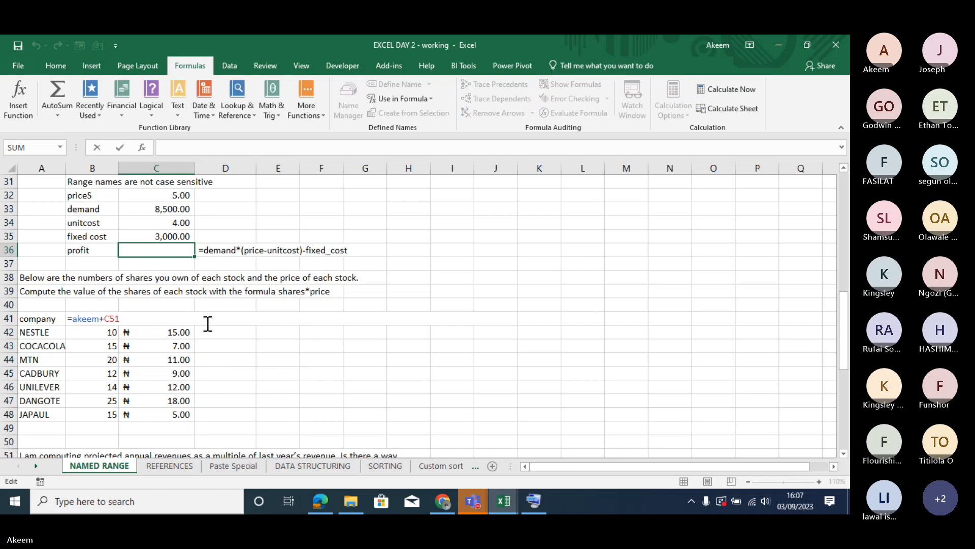
pyautogui.press('BackSpace')
pyautogui.press('BackSpace')
pyautogui.press('BackSpace')
pyautogui.press('BackSpace')
pyautogui.press('BackSpace')
pyautogui.press('BackSpace')
pyautogui.press('BackSpace')
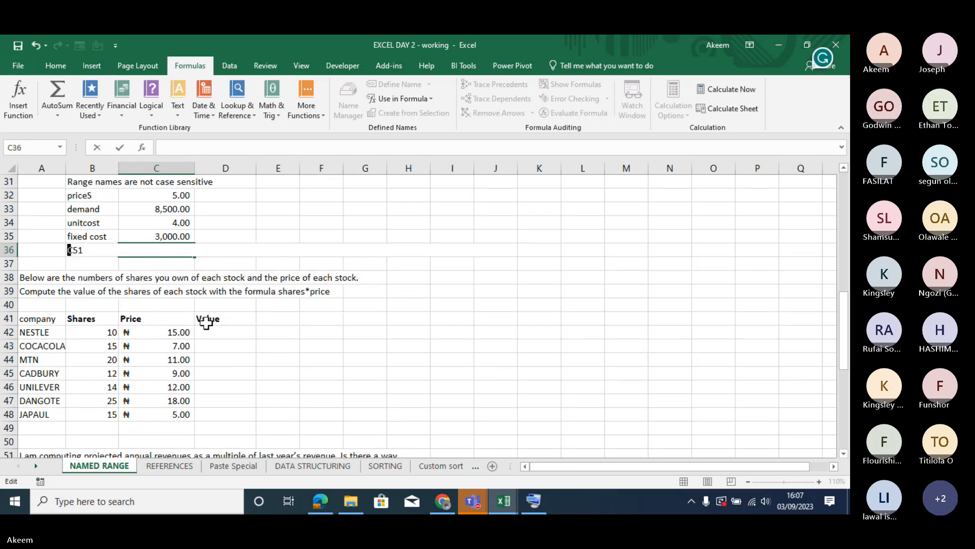
pyautogui.press('Delete')
pyautogui.press('Delete')
pyautogui.press('Delete')
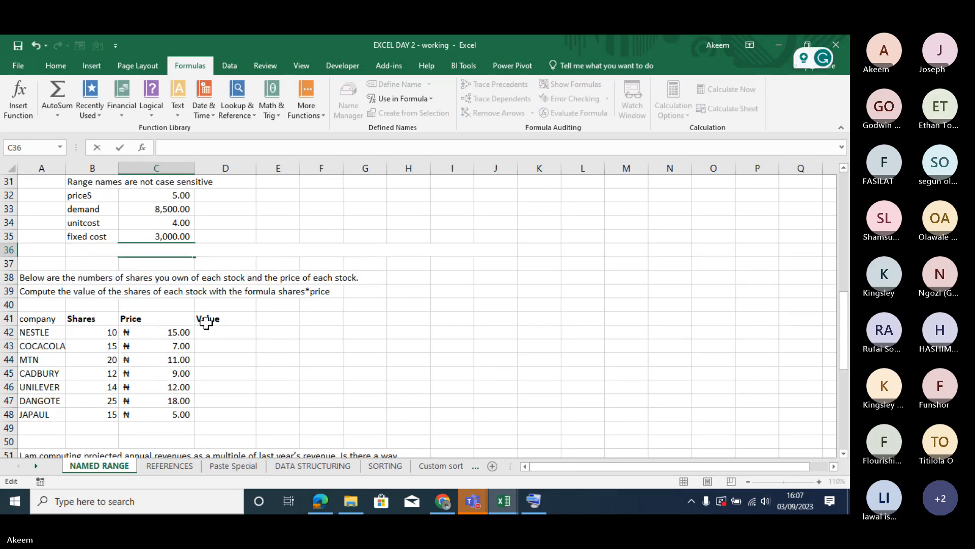
pyautogui.press('Escape')
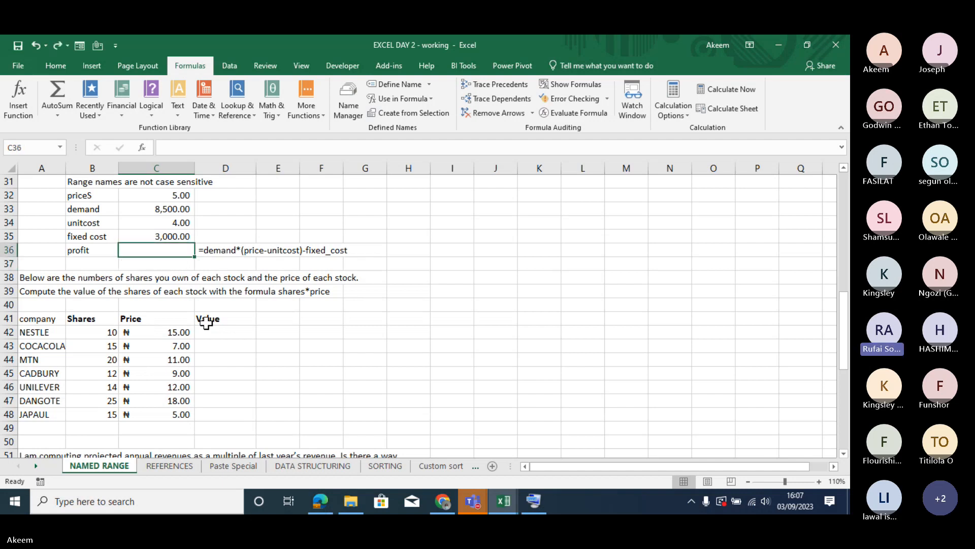
# - Undo one more earlier entry and return from Sheet7 to the NAMED RANGE sheet
pyautogui.hotkey('ctrl', 'z')
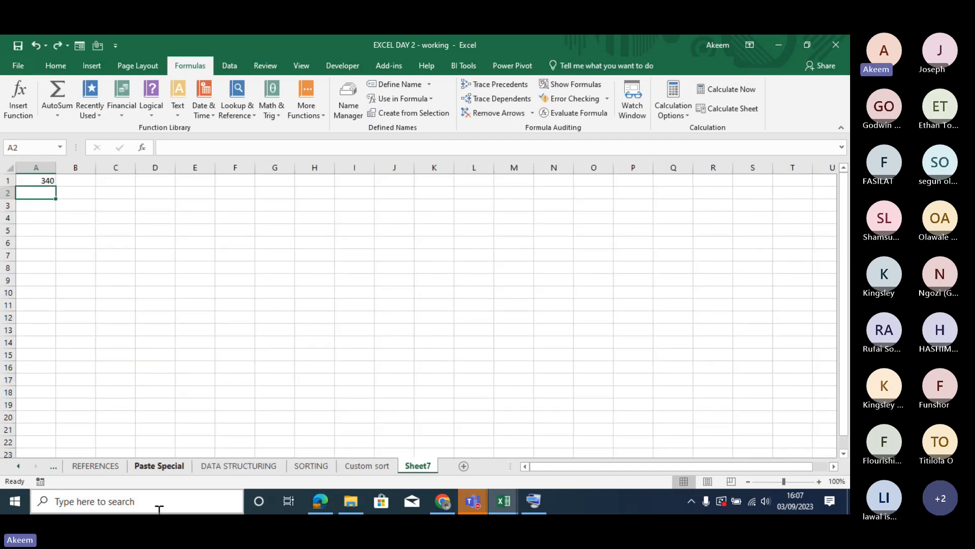
pyautogui.click(19, 466)
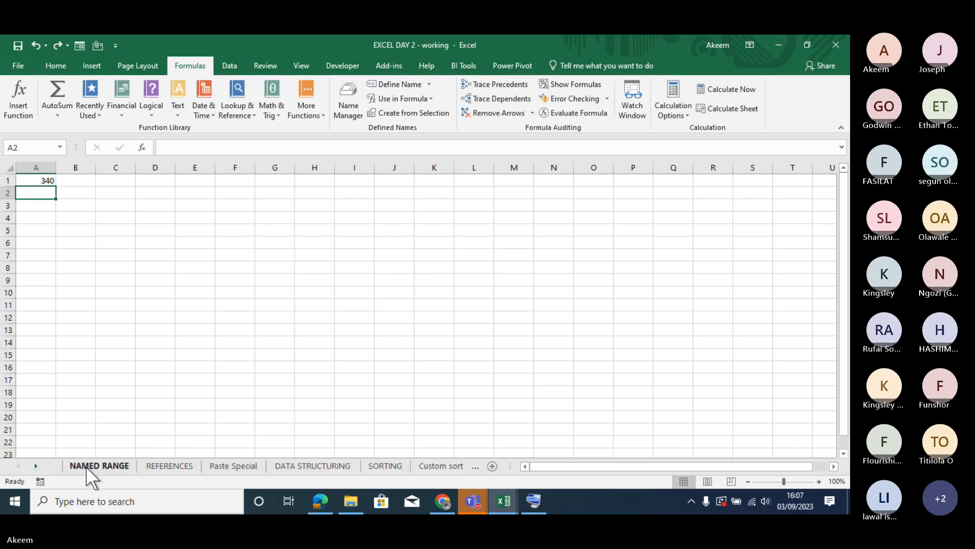
pyautogui.click(87, 467)
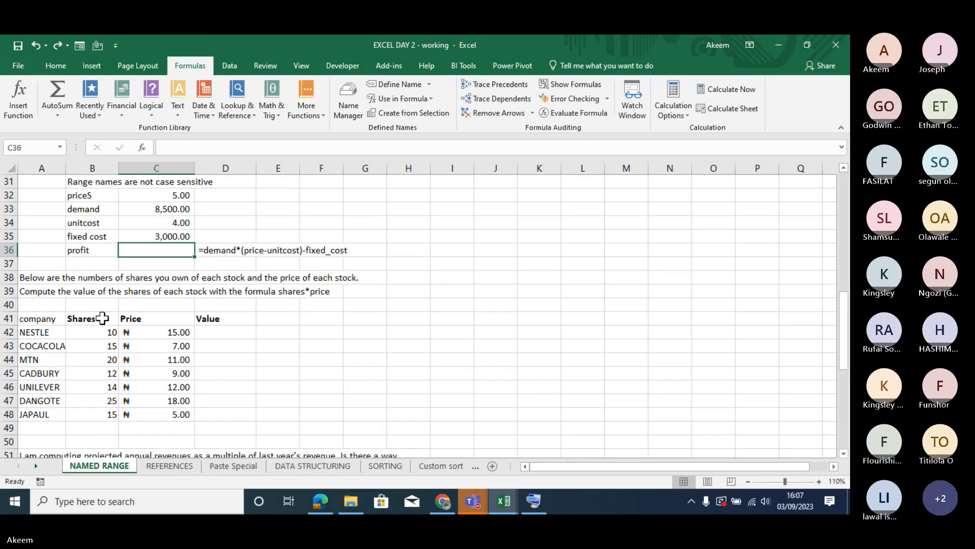
# - Create names for the Shares and Price columns from the selection B41:C48, using the labels in the top row
pyautogui.moveTo(103, 318); pyautogui.dragTo(168, 414)
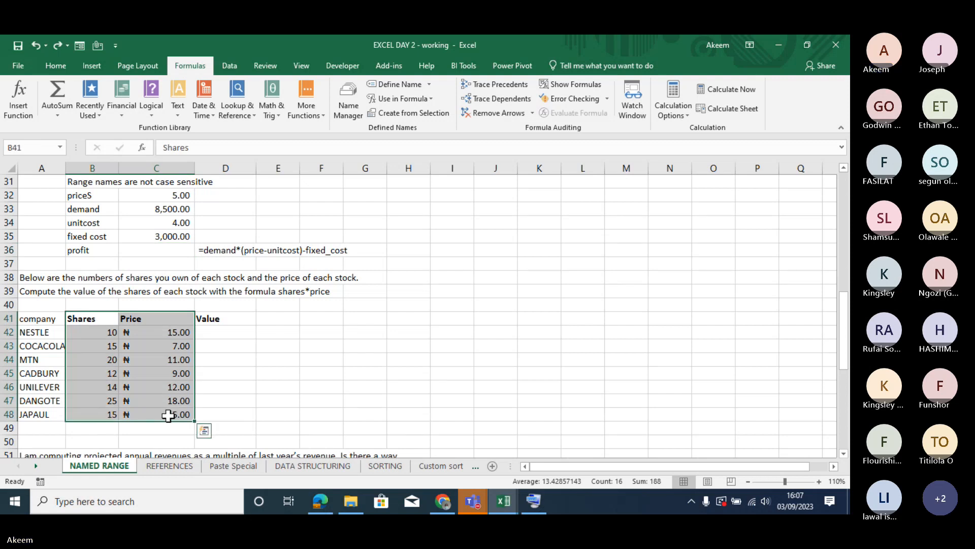
pyautogui.click(407, 113)
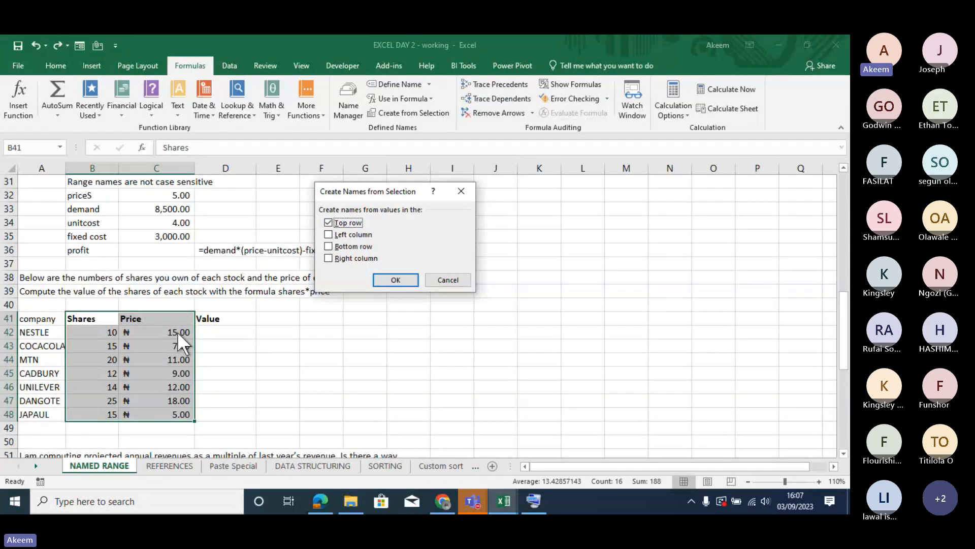
pyautogui.click(400, 280)
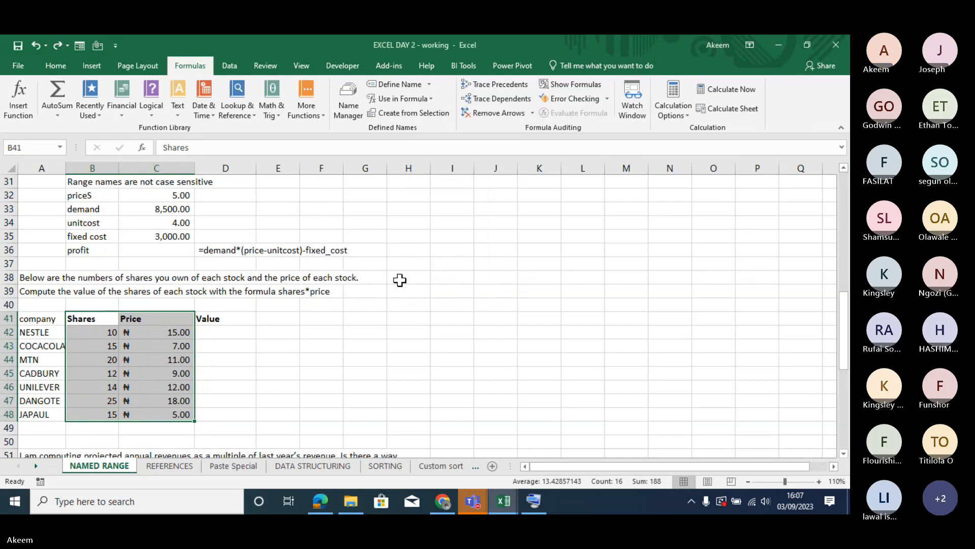
# - Enter the formula =Shares*Price in D42 and fill it down through D48 for all companies
pyautogui.click(230, 350)
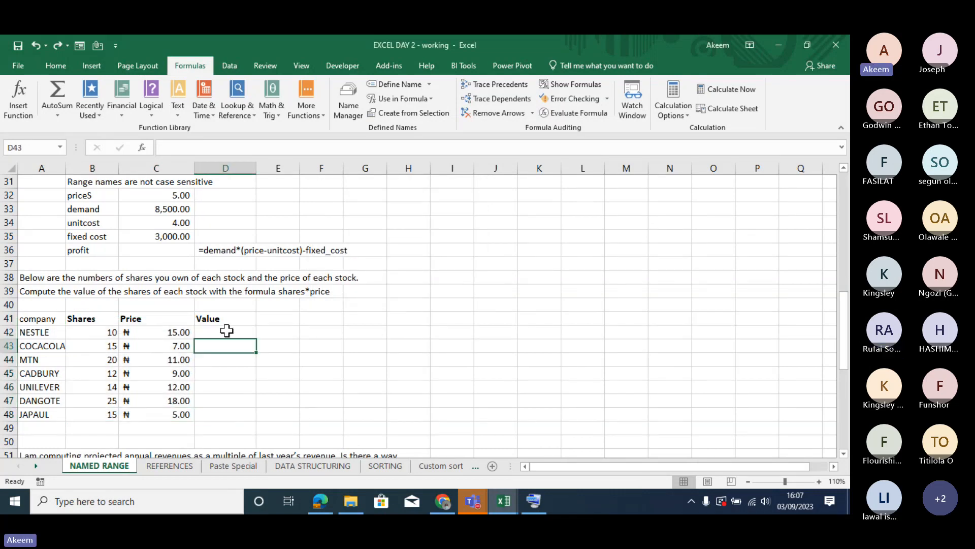
pyautogui.click(227, 331)
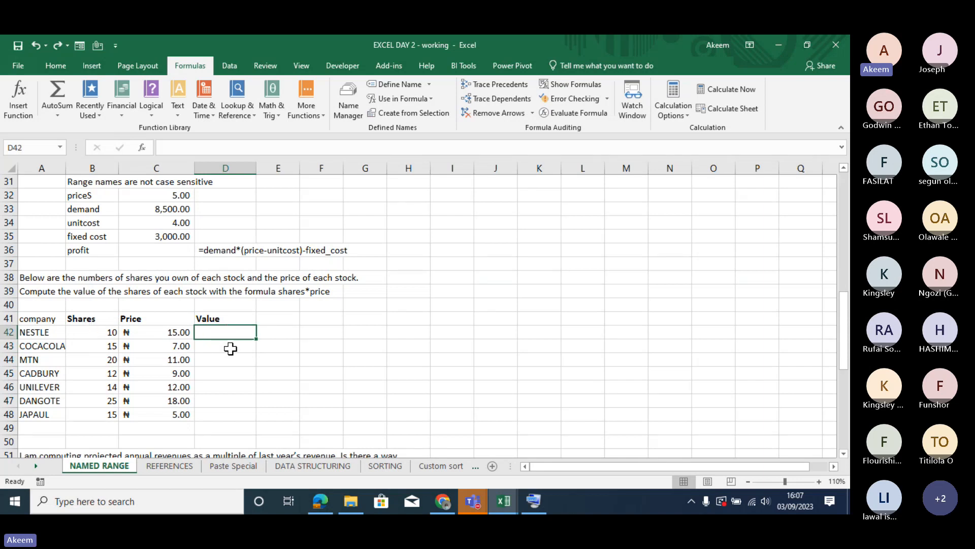
pyautogui.write('=s')
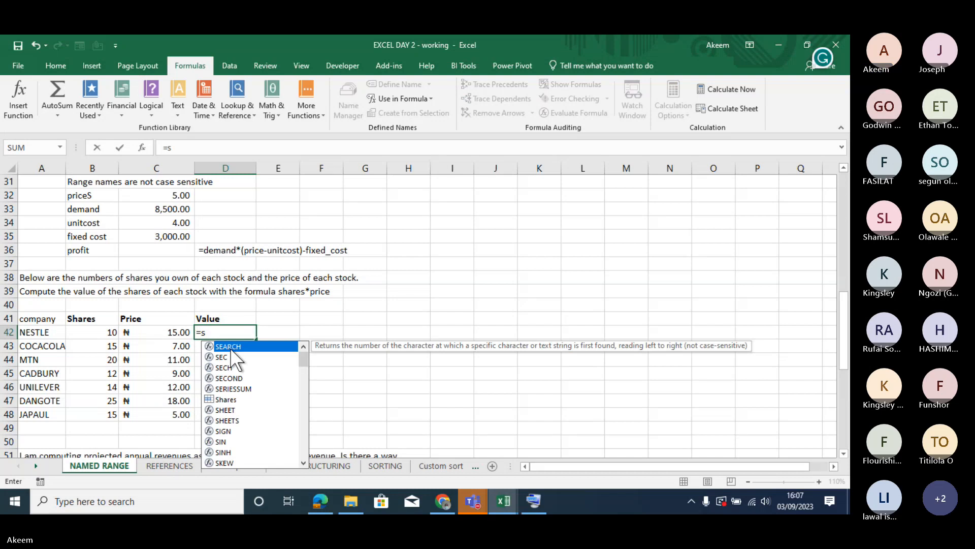
pyautogui.write('hares')
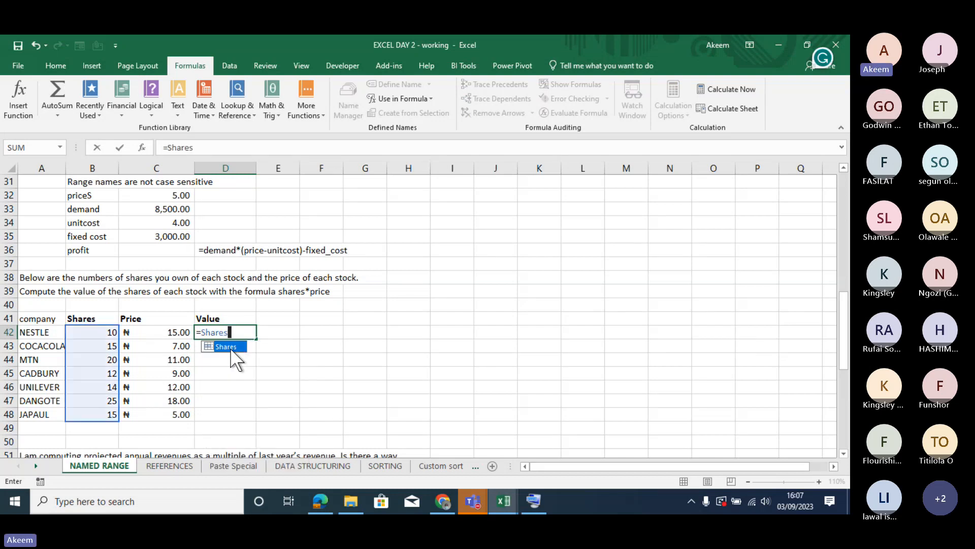
pyautogui.write('*pr')
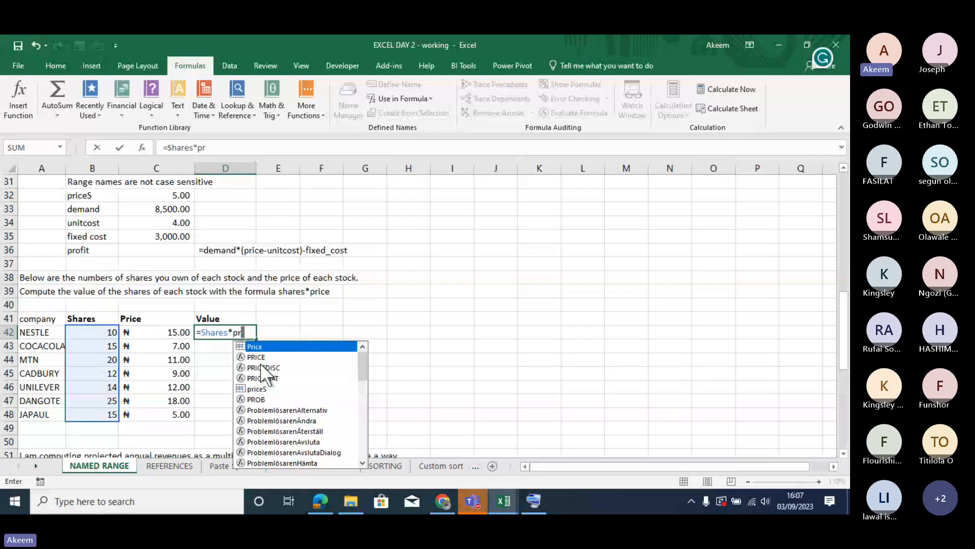
pyautogui.press('Tab')
pyautogui.hotkey('ctrl', 'Return')
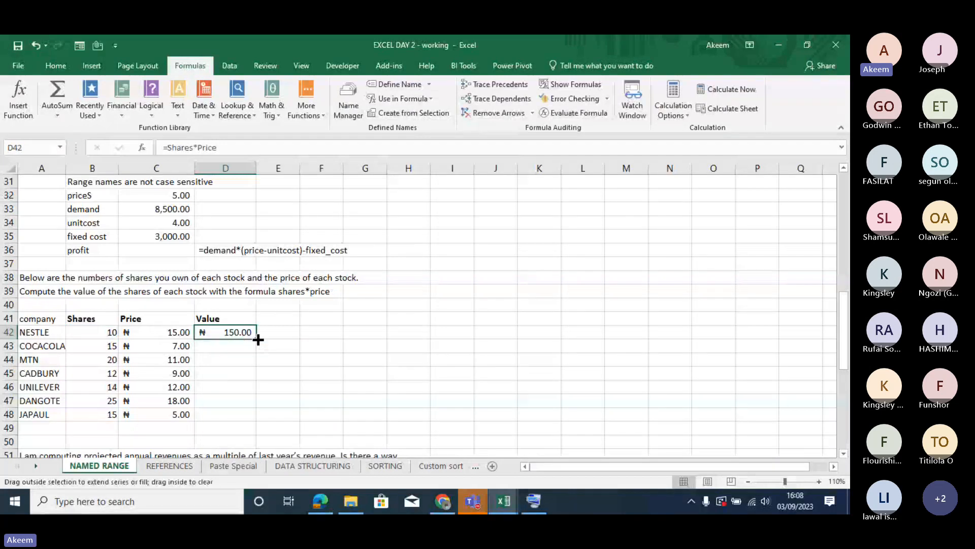
pyautogui.moveTo(259, 339); pyautogui.dragTo(259, 420)
# - Inspect the formulas in the Value column cells D42:D48 and the Shares heading they refer to
pyautogui.click(238, 389)
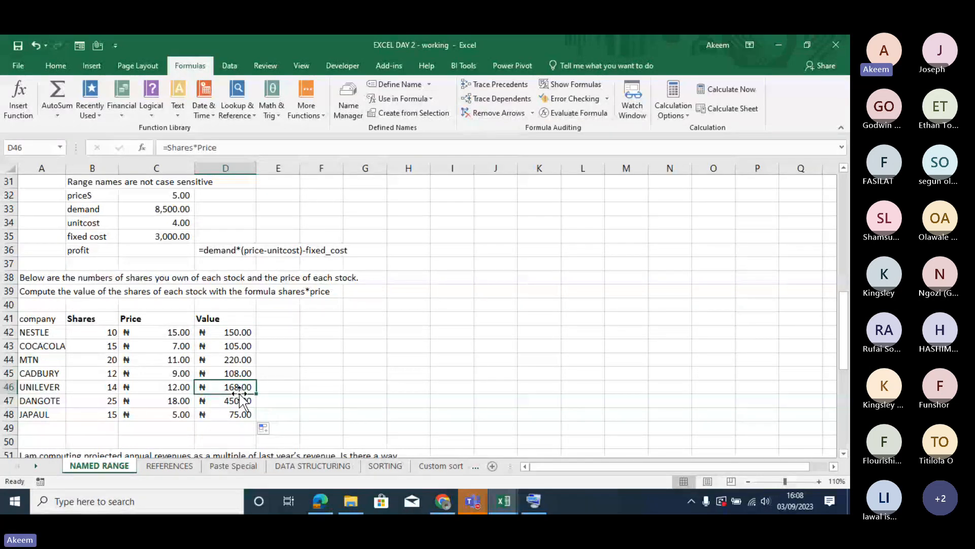
pyautogui.press('Down')
pyautogui.press('Down')
pyautogui.press('Down')
pyautogui.press('Down')
pyautogui.press('Down')
pyautogui.press('Down')
pyautogui.press('Down')
pyautogui.scroll(-1, 239, 393)
pyautogui.click(239, 390)
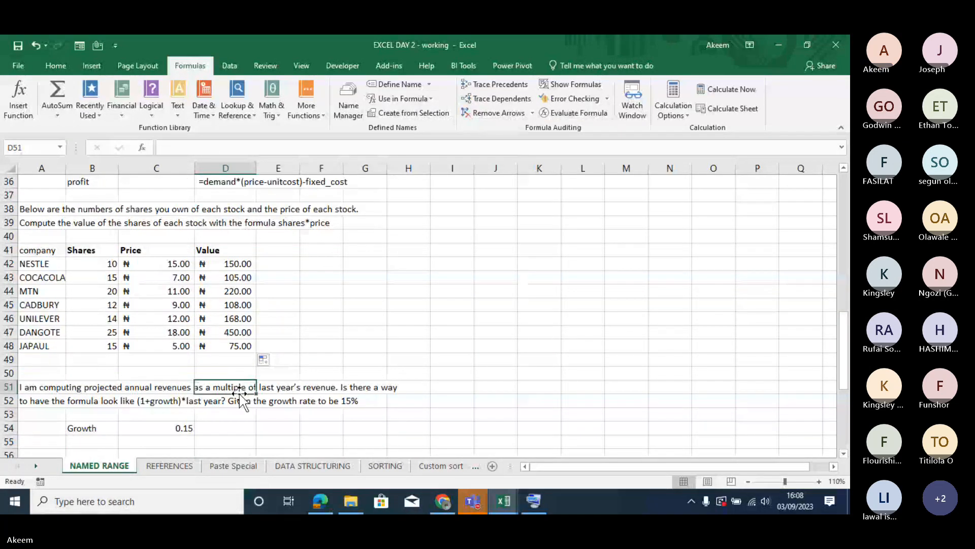
pyautogui.press('Up')
pyautogui.press('Up')
pyautogui.press('Up')
pyautogui.press('Up')
pyautogui.press('Up')
pyautogui.press('Up')
pyautogui.press('Up')
pyautogui.press('Up')
pyautogui.press('Up')
pyautogui.press('Up')
pyautogui.press('Down')
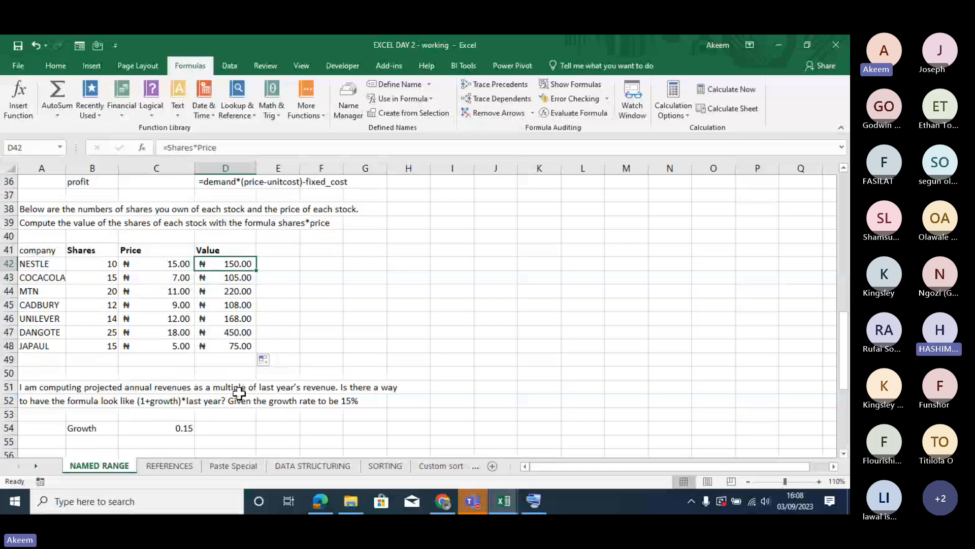
pyautogui.press('Down')
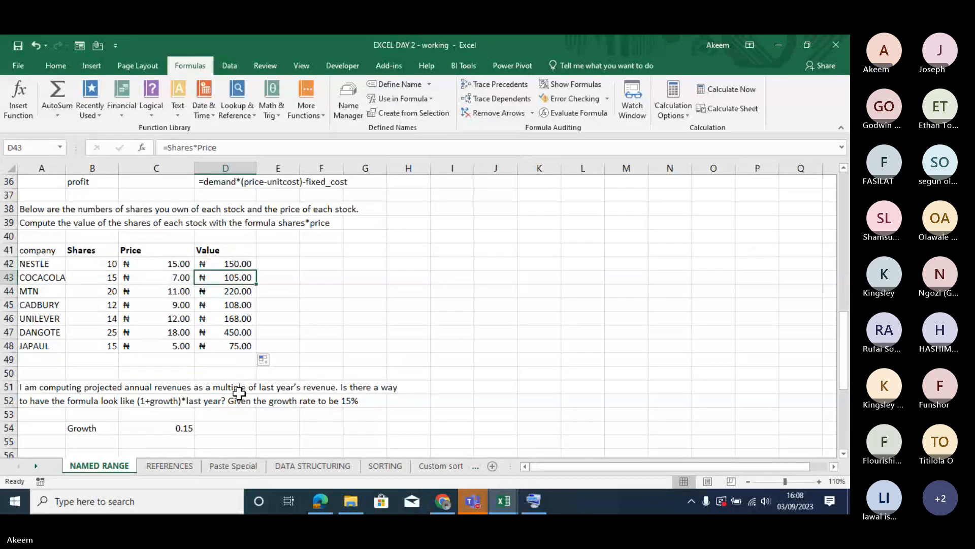
pyautogui.press('Down')
pyautogui.press('Down')
pyautogui.press('Down')
pyautogui.press('Down')
pyautogui.press('Down')
pyautogui.press('Up')
pyautogui.press('Up')
pyautogui.press('Up')
pyautogui.press('Up')
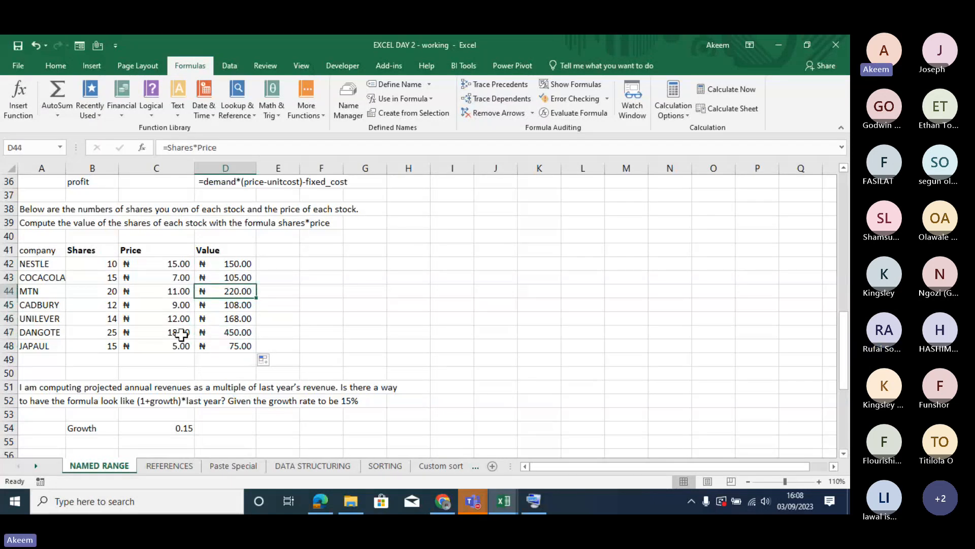
pyautogui.click(94, 251)
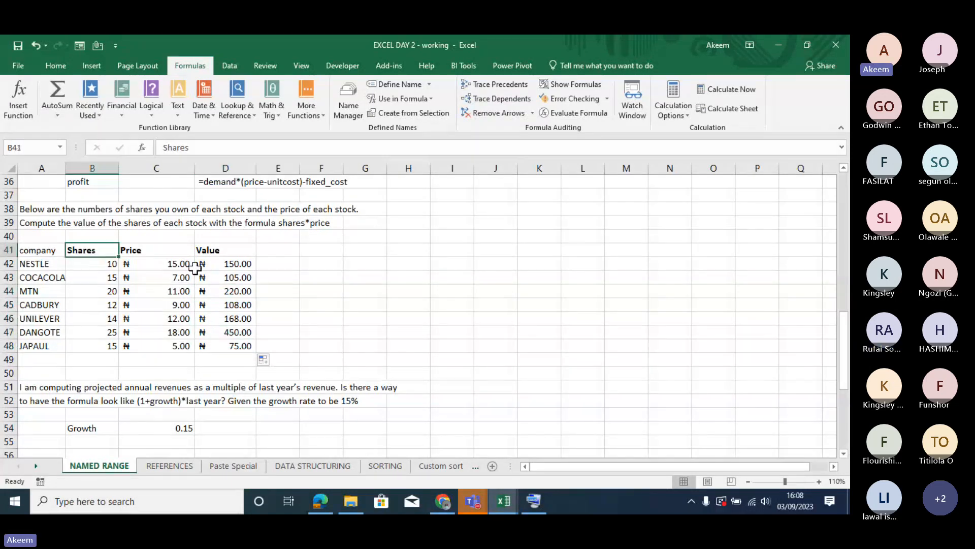
pyautogui.click(224, 274)
pyautogui.press('Down')
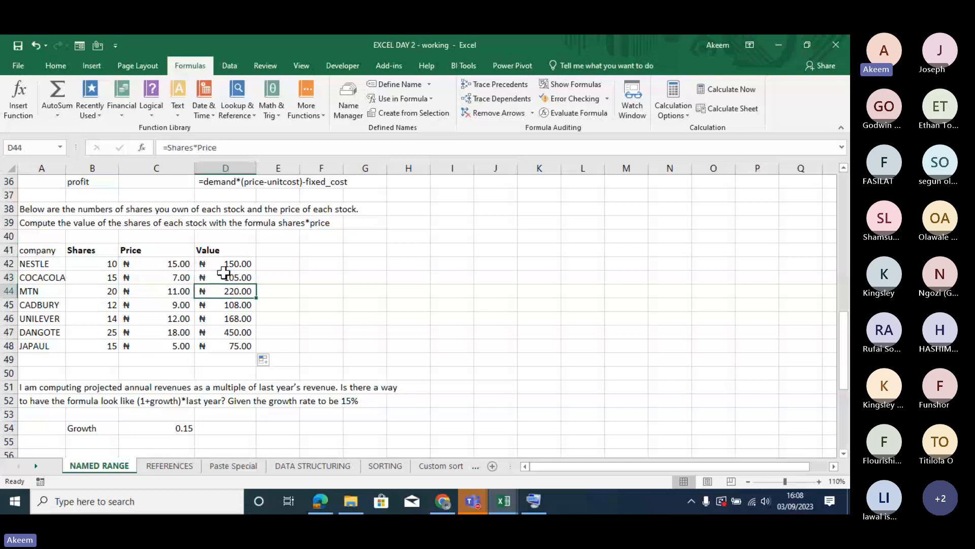
# - Go to the projected annual revenue exercise below the share table and select the 2020 turnover in C58
pyautogui.press('Down')
pyautogui.press('Down')
pyautogui.press('Down')
pyautogui.press('Down')
pyautogui.press('Down')
pyautogui.press('Down')
pyautogui.press('Down')
pyautogui.press('Down')
pyautogui.press('Down')
pyautogui.press('Down')
pyautogui.press('Down')
pyautogui.press('Down')
pyautogui.press('Down')
pyautogui.press('Down')
pyautogui.press('Down')
pyautogui.press('Down')
pyautogui.press('Down')
pyautogui.press('Down')
pyautogui.press('Down')
pyautogui.press('Down')
pyautogui.press('Down')
pyautogui.press('Down')
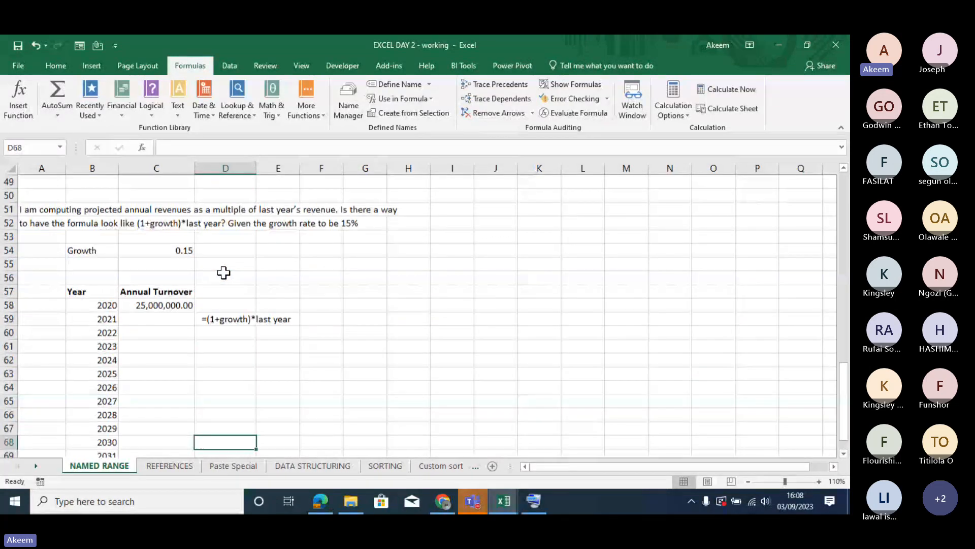
pyautogui.press('Down')
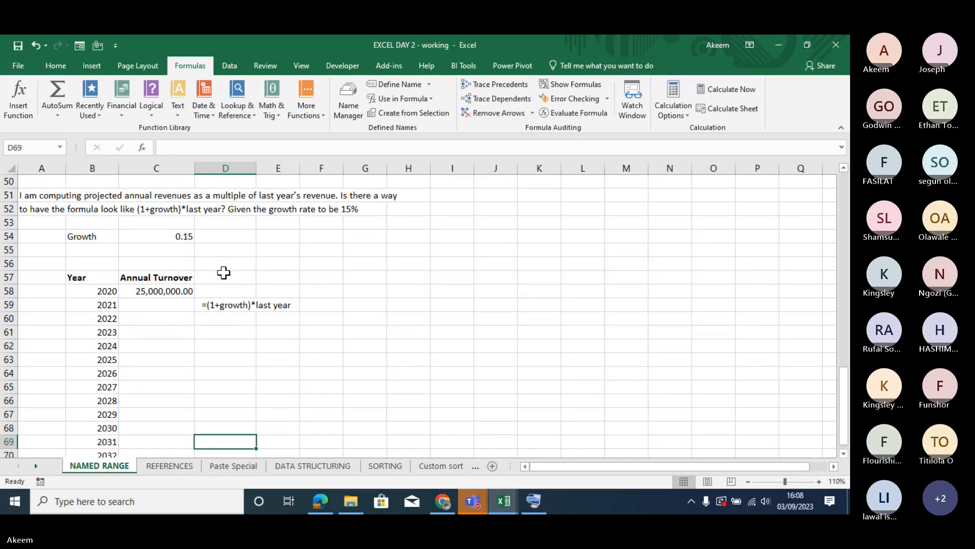
pyautogui.click(169, 291)
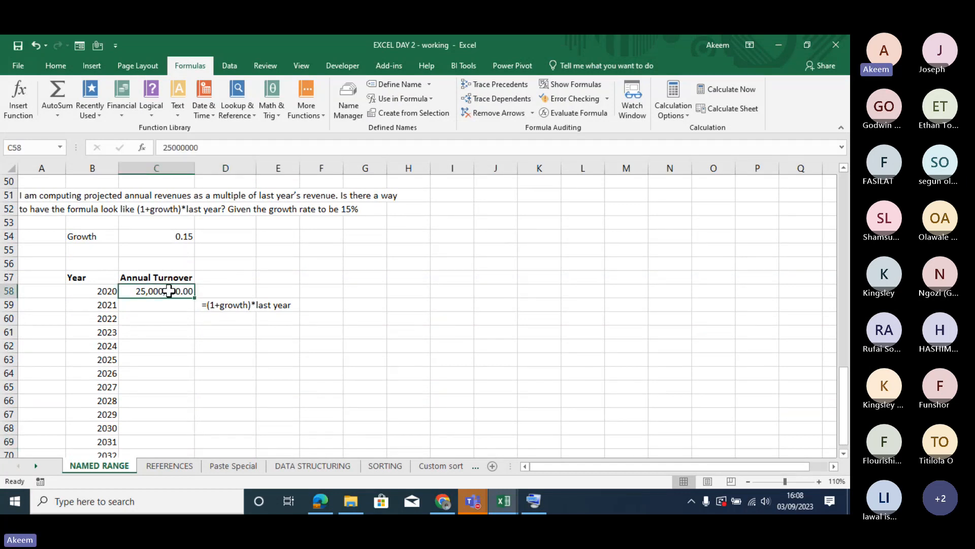
# - Examine the projected revenue exercise: the formula hint in D59, the growth rate in C54, the 2020 turnover in C58 and the empty cells below it
pyautogui.click(205, 304)
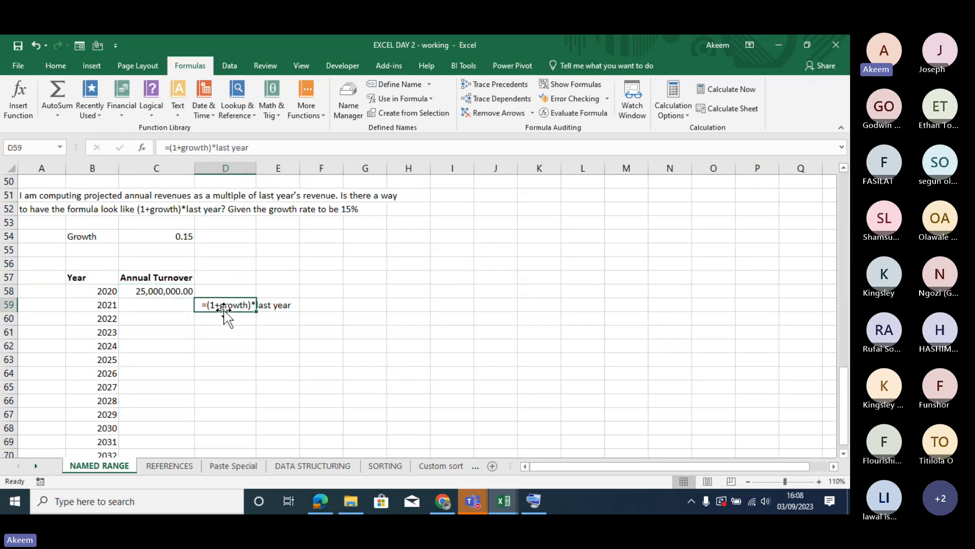
pyautogui.press('Left')
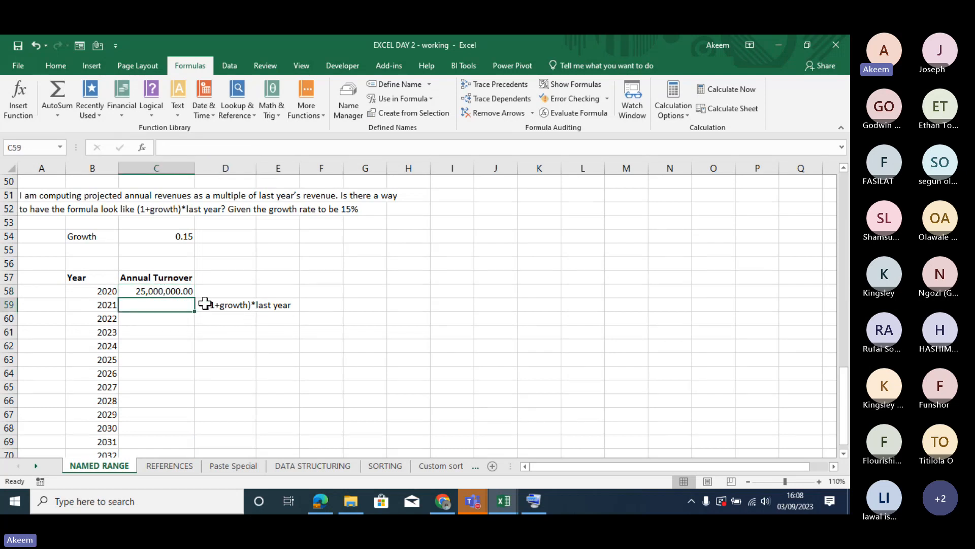
pyautogui.click(173, 239)
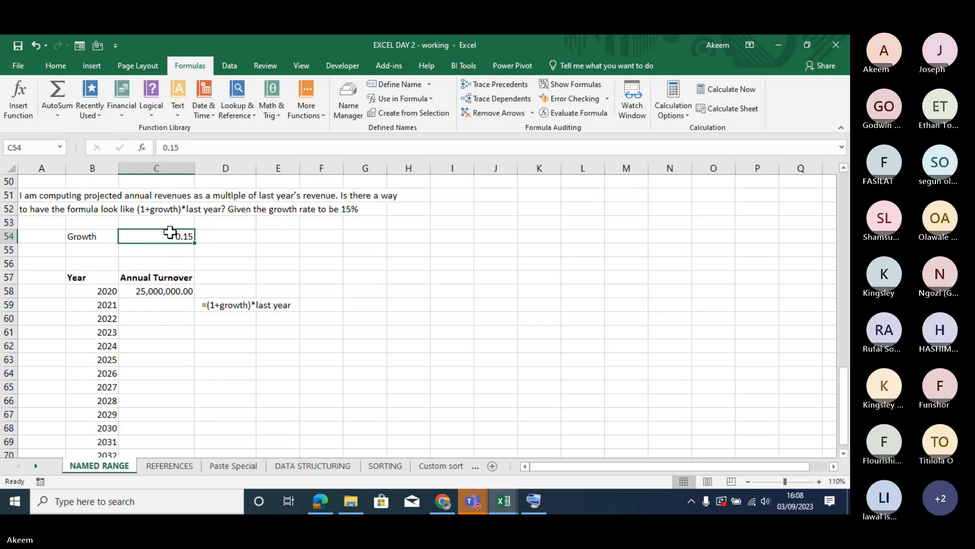
pyautogui.click(166, 290)
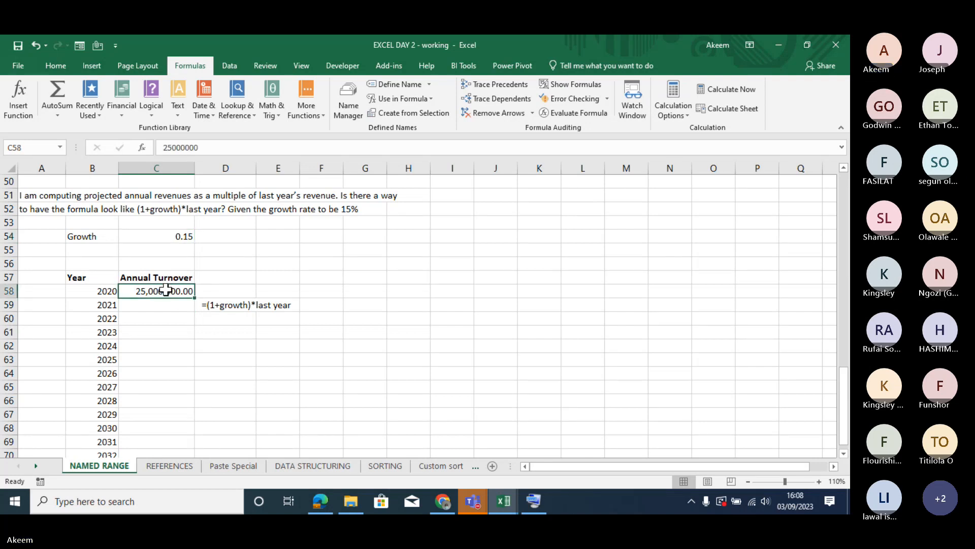
pyautogui.click(171, 307)
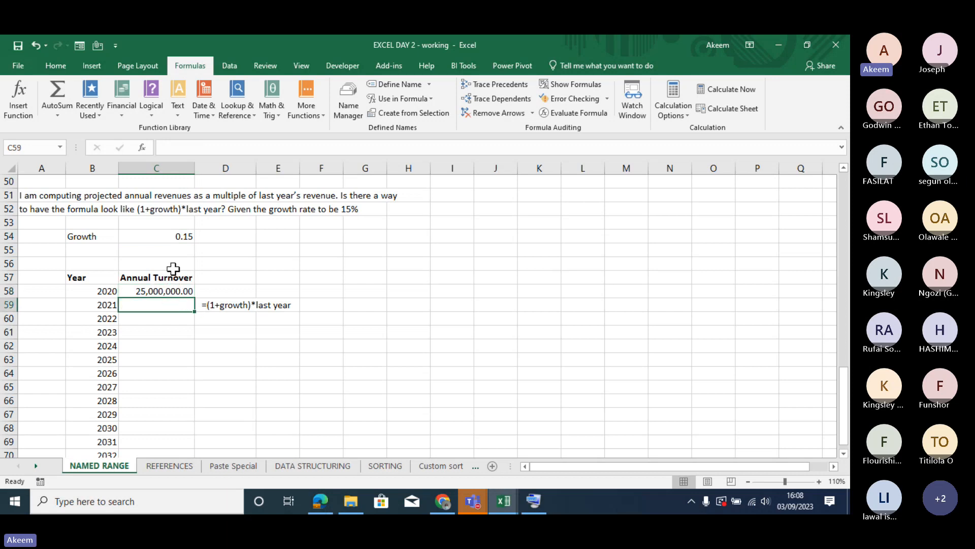
pyautogui.click(161, 291)
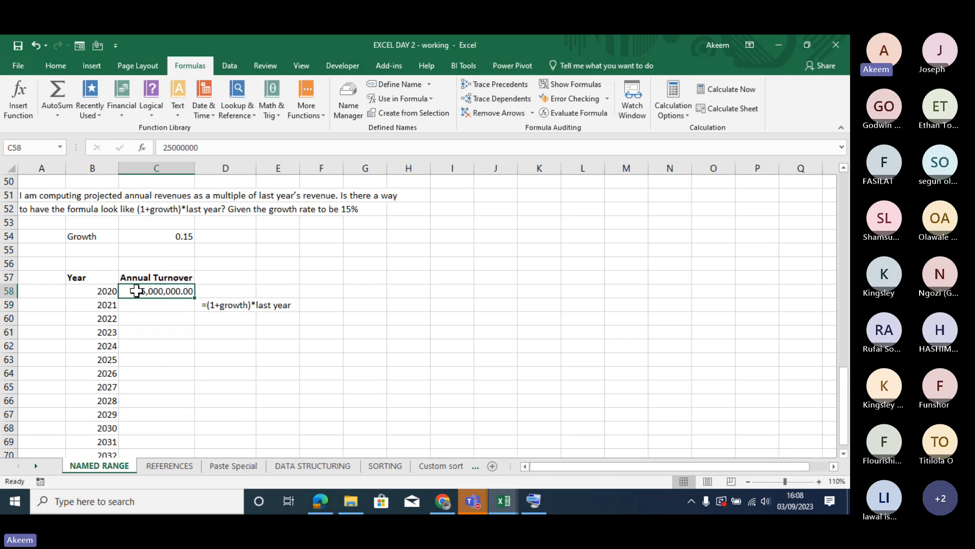
pyautogui.click(128, 304)
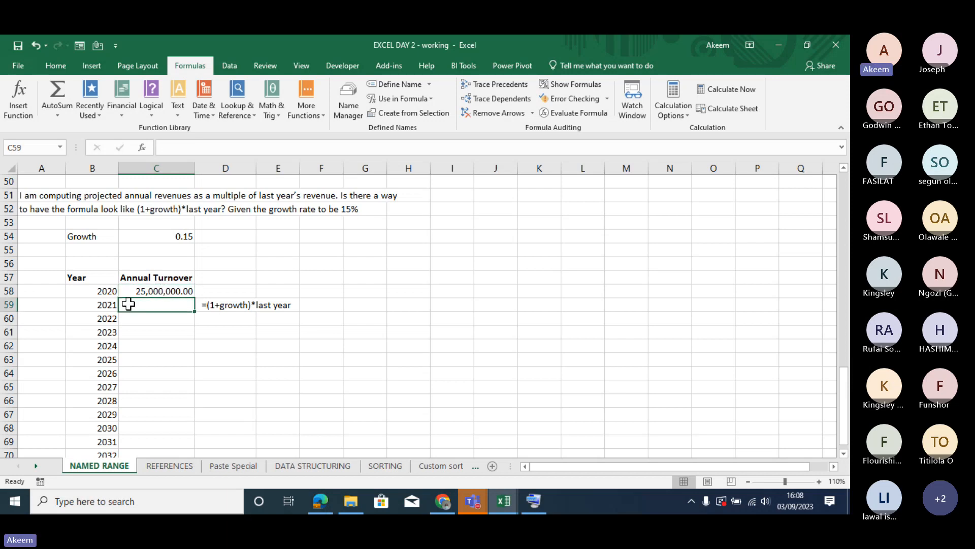
pyautogui.click(137, 291)
pyautogui.click(139, 315)
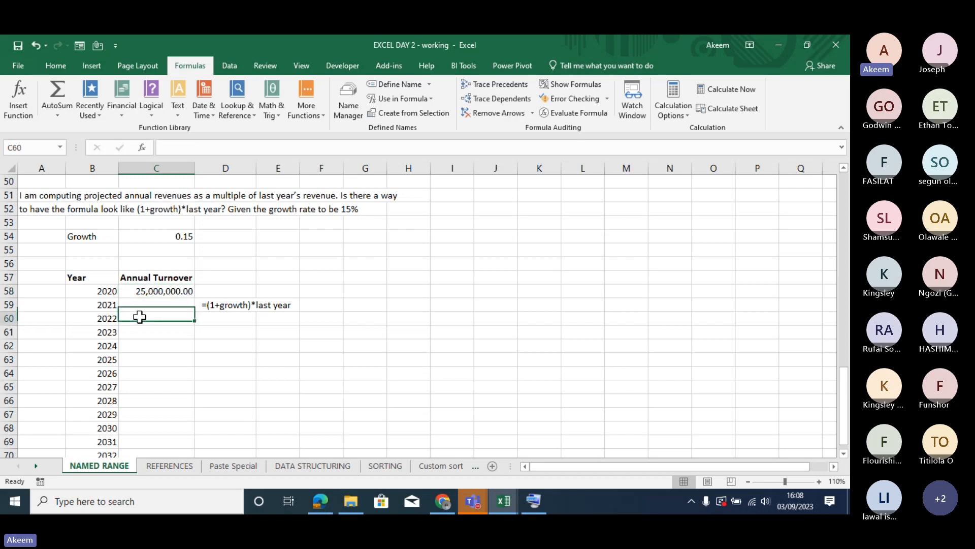
pyautogui.click(143, 303)
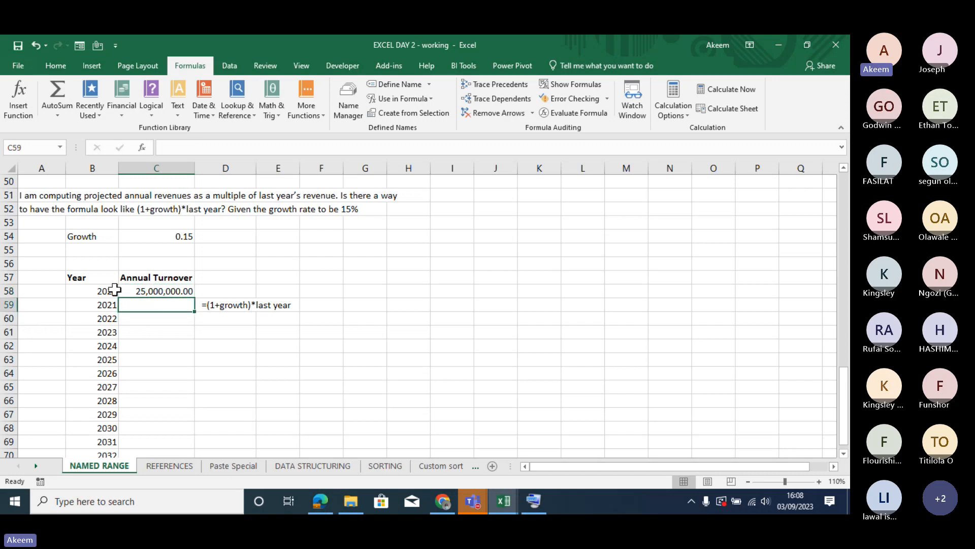
pyautogui.moveTo(114, 290); pyautogui.dragTo(180, 324)
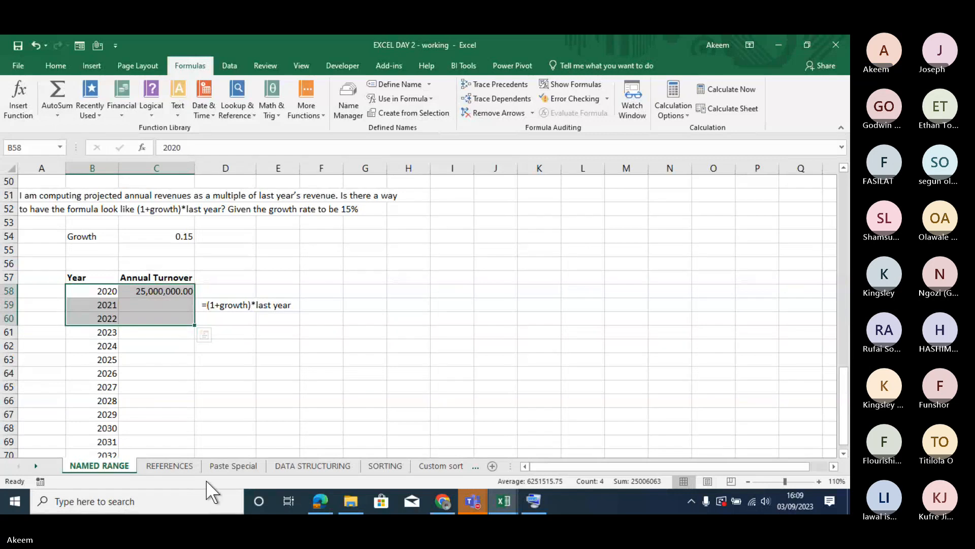
# - Look through the REFERENCES sheet, from the rate and quantity table up to the absolute reference notes and the monthly quantities
pyautogui.click(168, 466)
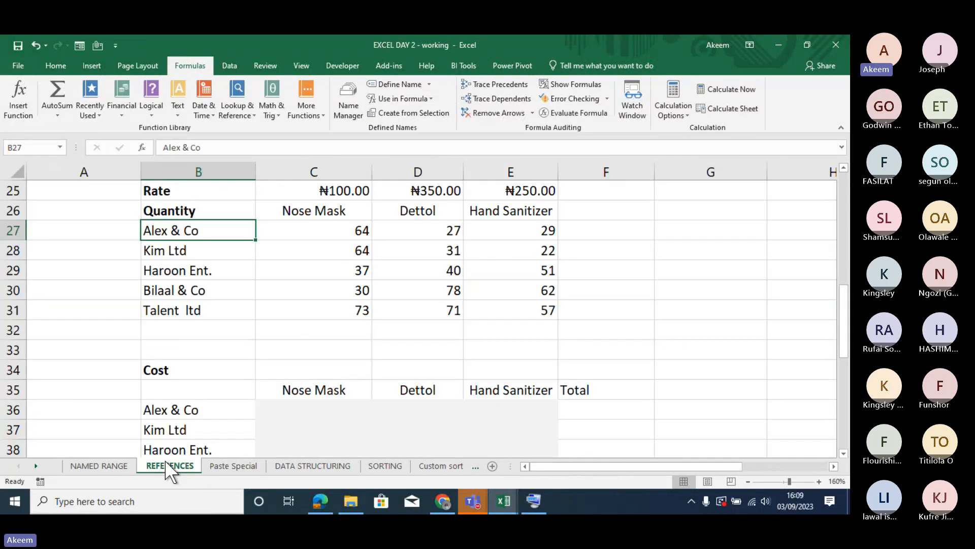
pyautogui.press('Down')
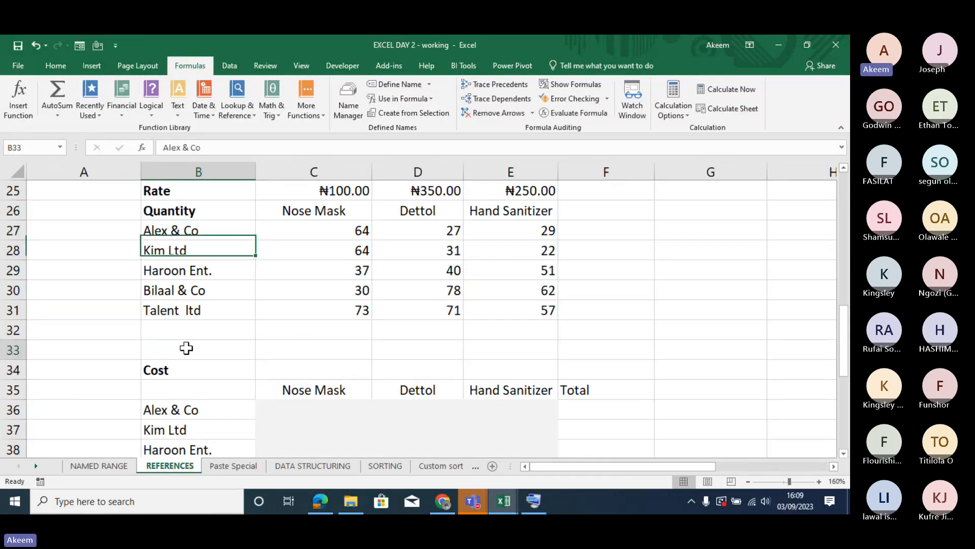
pyautogui.click(187, 348)
pyautogui.press('Up')
pyautogui.press('Up')
pyautogui.press('Up')
pyautogui.press('Up')
pyautogui.press('Up')
pyautogui.press('Up')
pyautogui.press('Up')
pyautogui.press('Up')
pyautogui.press('Up')
pyautogui.press('Up')
pyautogui.press('Up')
pyautogui.press('Up')
pyautogui.press('Up')
pyautogui.press('Up')
pyautogui.press('Up')
pyautogui.press('Up')
pyautogui.press('Up')
pyautogui.press('Up')
pyautogui.press('Up')
pyautogui.press('Up')
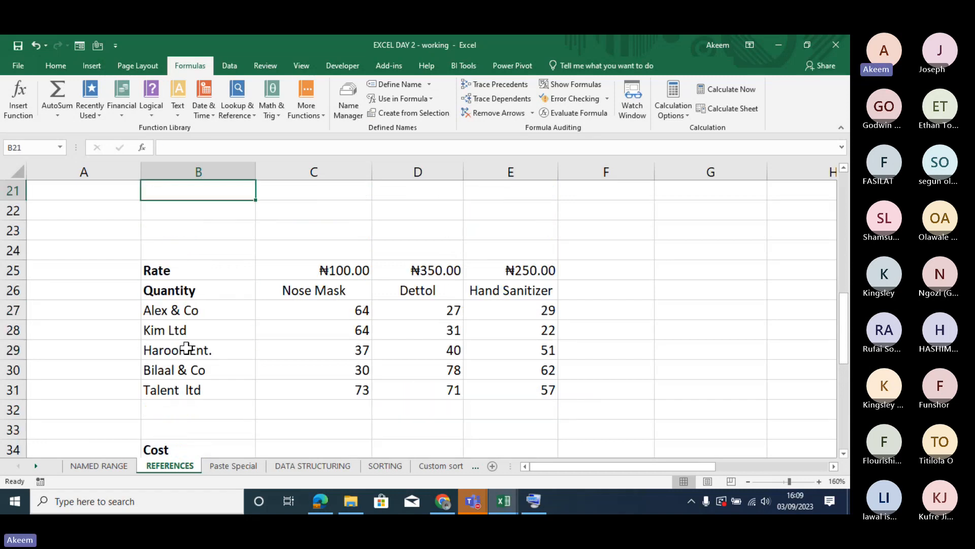
pyautogui.press('Down')
pyautogui.press('Down')
pyautogui.press('Down')
pyautogui.press('Down')
pyautogui.press('Down')
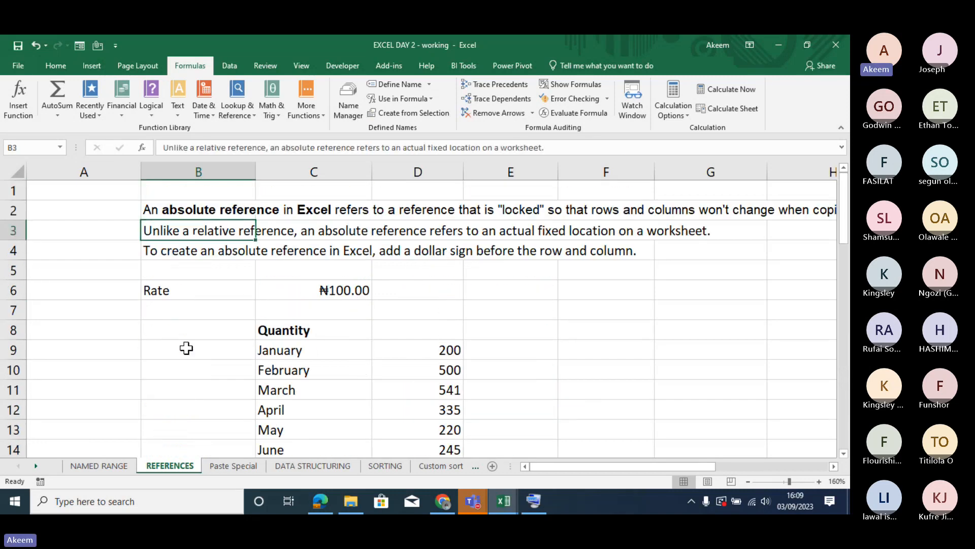
pyautogui.click(186, 348)
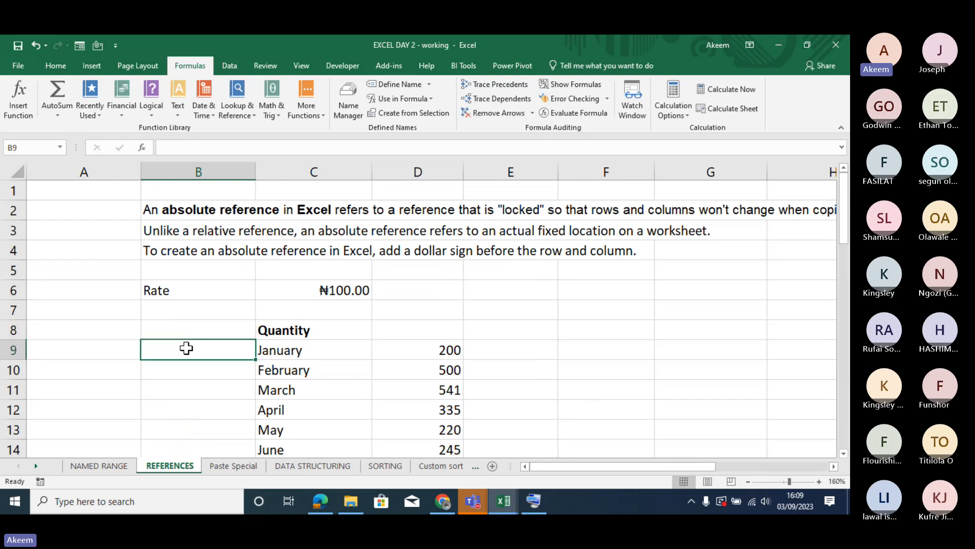
pyautogui.click(551, 349)
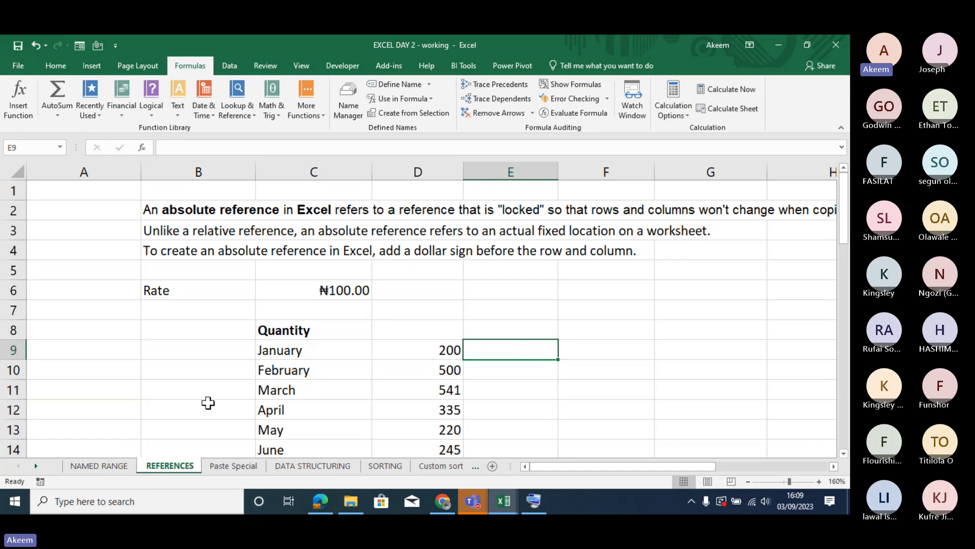
# - Return to the NAMED RANGE sheet and inspect the Value formulas in D42 and D43 of the share table
pyautogui.click(99, 466)
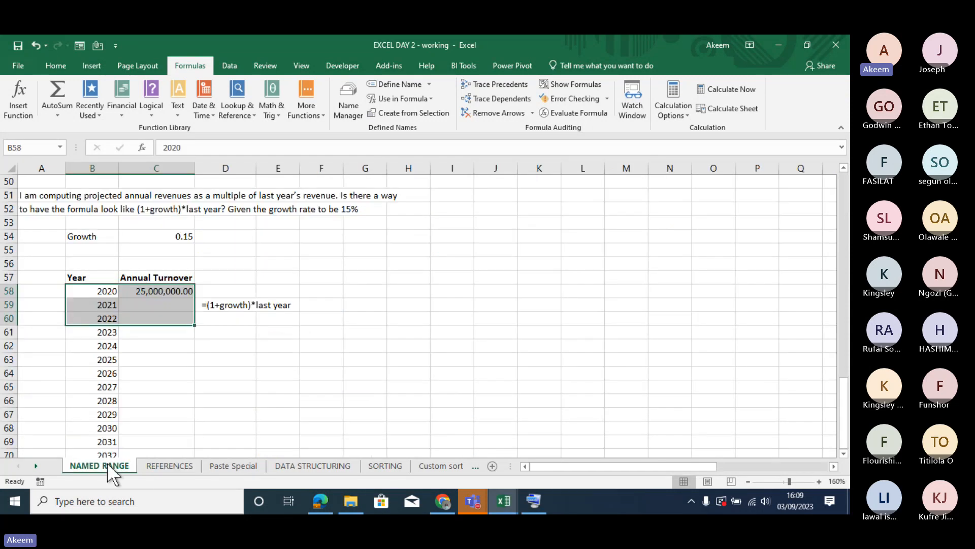
pyautogui.click(268, 253)
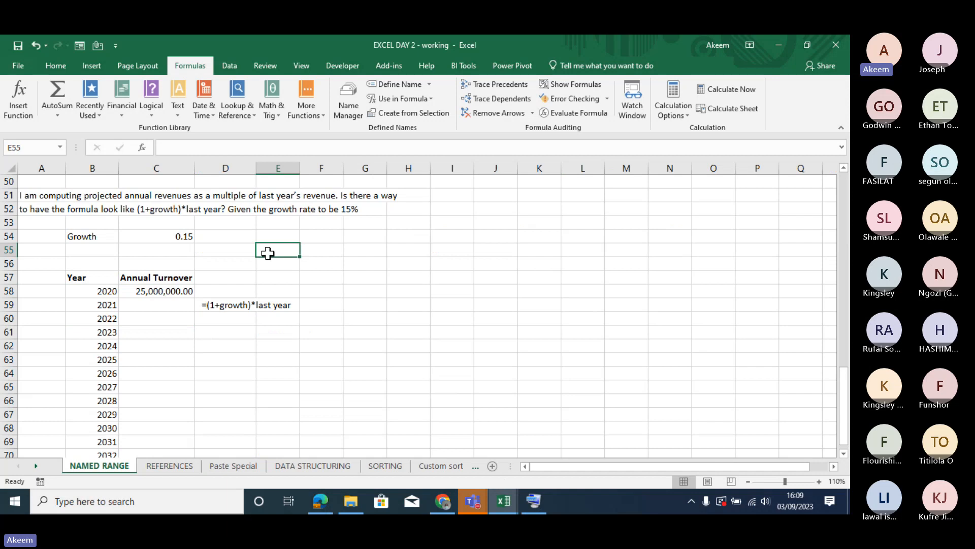
pyautogui.scroll(2, 264, 252)
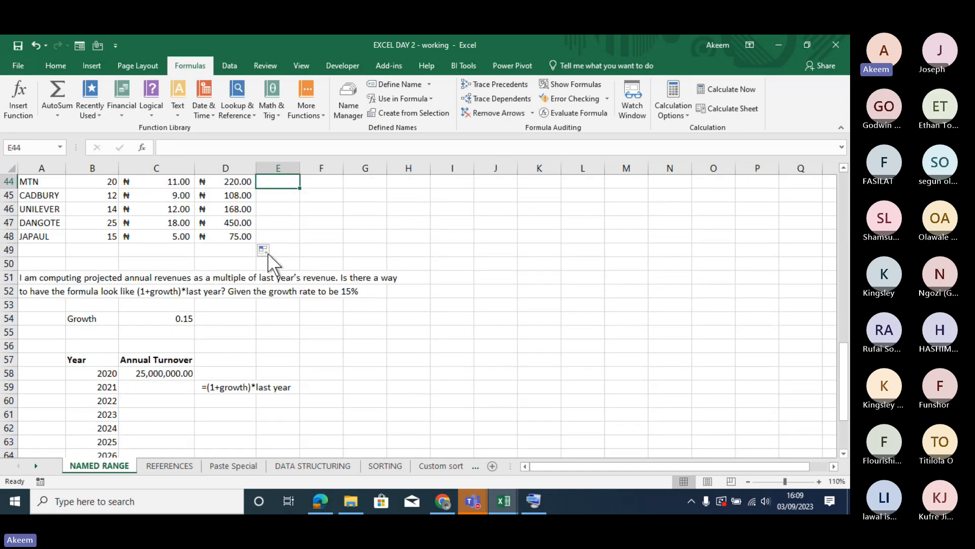
pyautogui.click(241, 204)
pyautogui.press('Up')
pyautogui.press('Up')
pyautogui.press('Up')
pyautogui.press('Up')
pyautogui.press('Up')
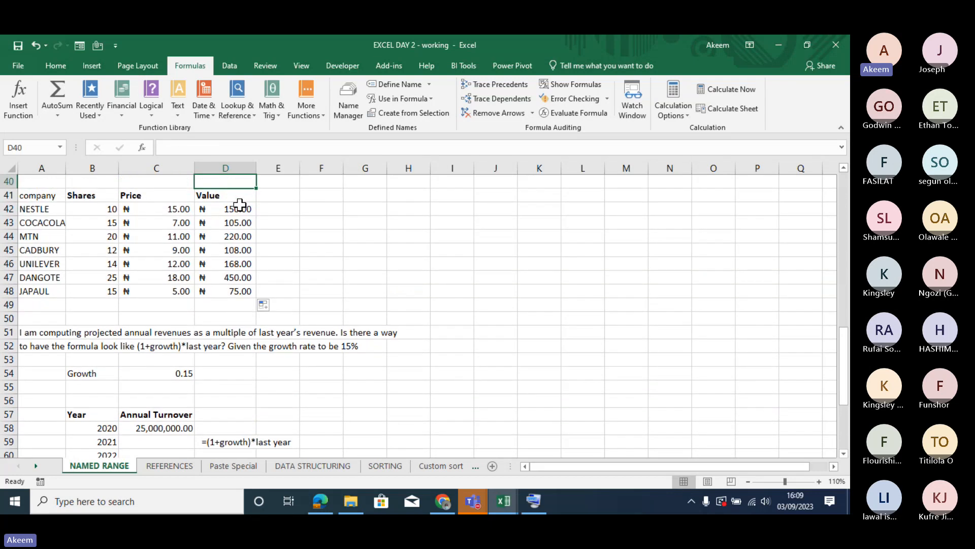
pyautogui.doubleClick(240, 209)
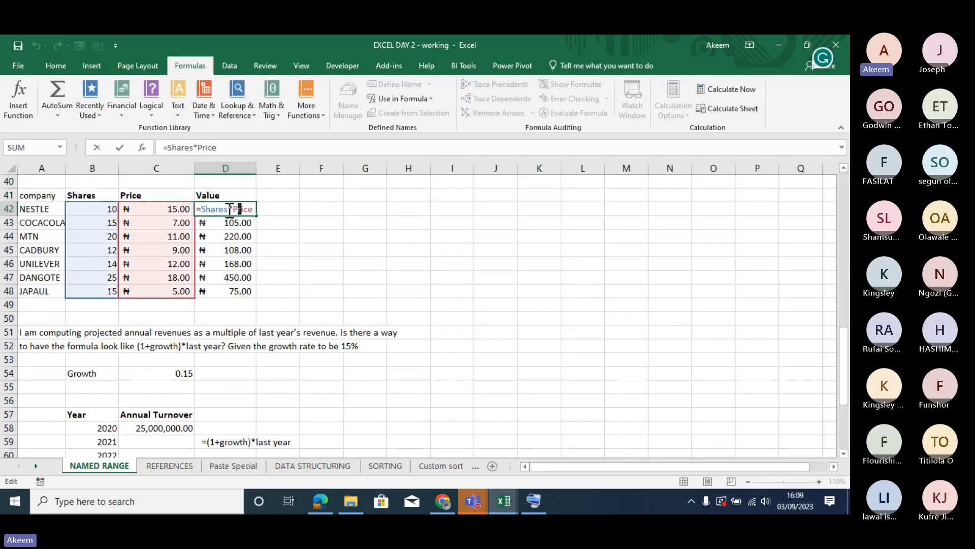
pyautogui.press('Return')
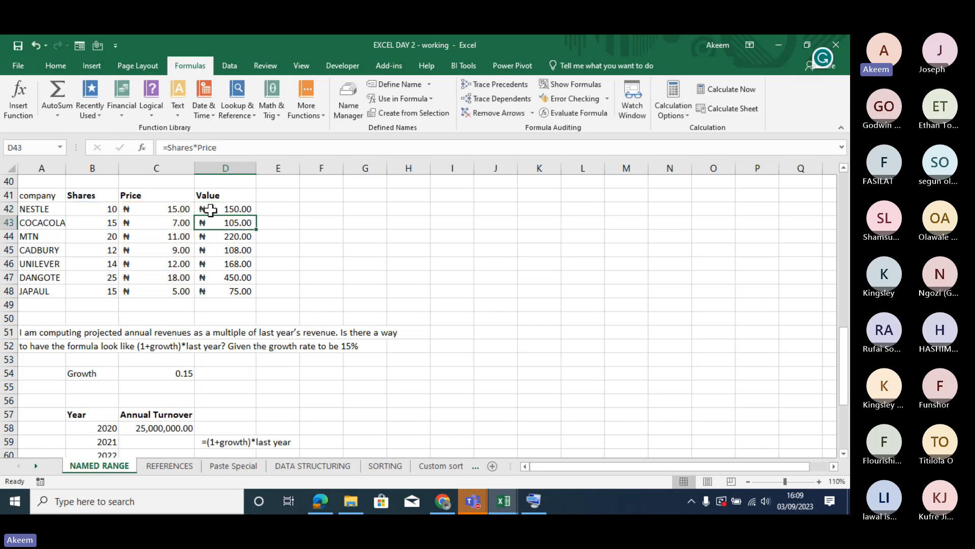
pyautogui.doubleClick(219, 222)
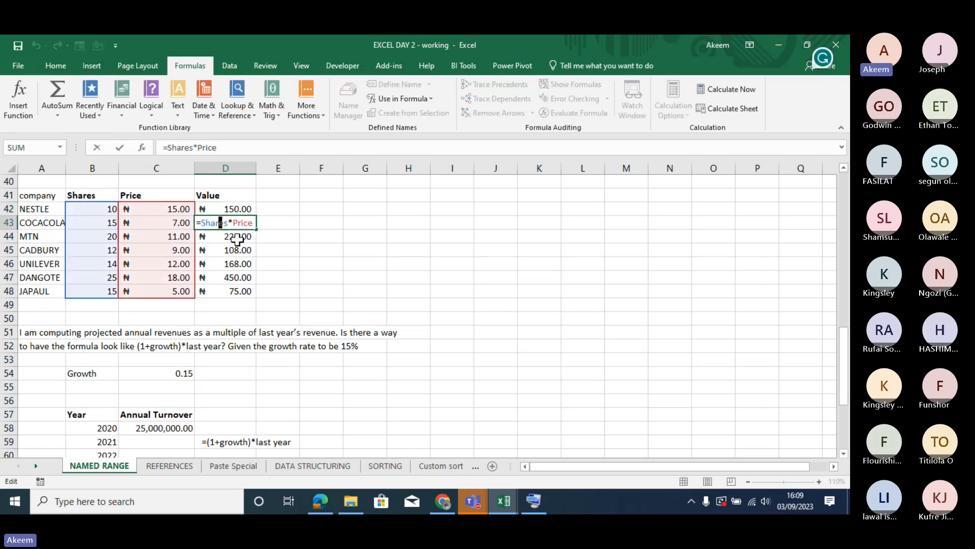
pyautogui.press('Return')
pyautogui.press('Return')
pyautogui.press('Return')
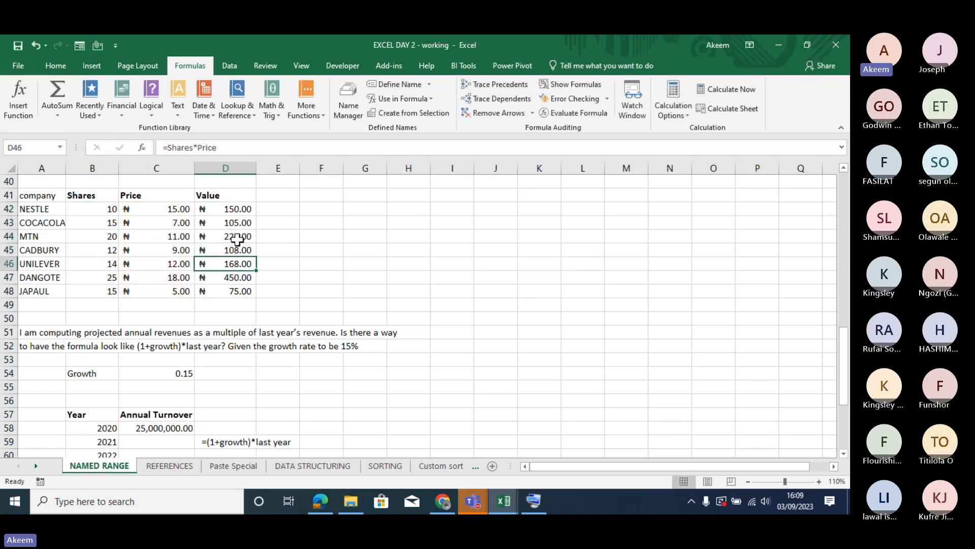
pyautogui.click(406, 306)
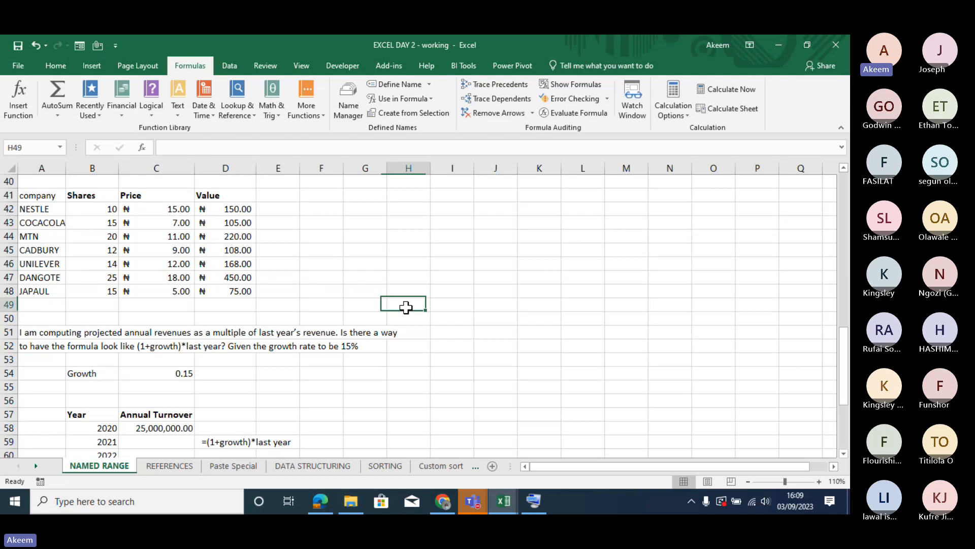
# - On the Paste Special sheet, enter the formula =C12*D12 in G12 and fill it down through G17
pyautogui.click(255, 461)
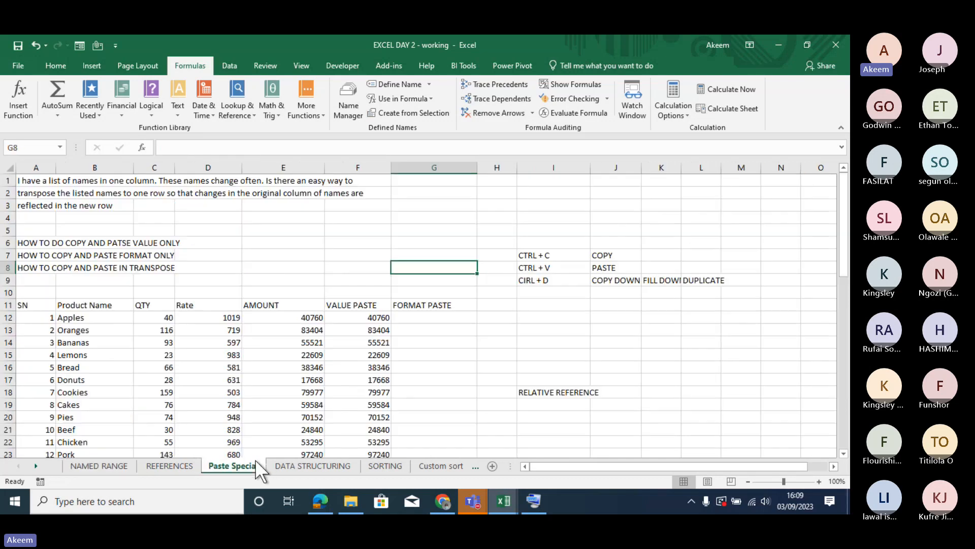
pyautogui.click(435, 318)
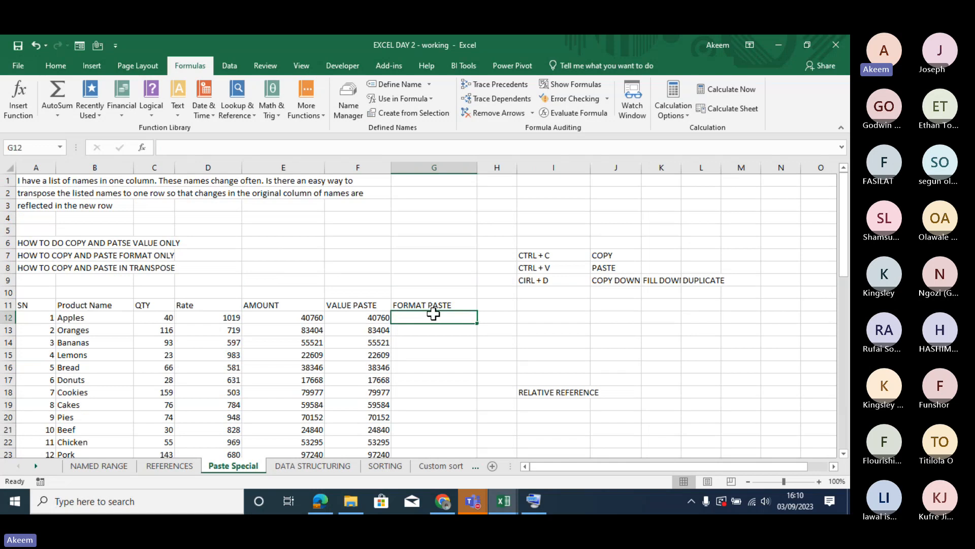
pyautogui.write('=')
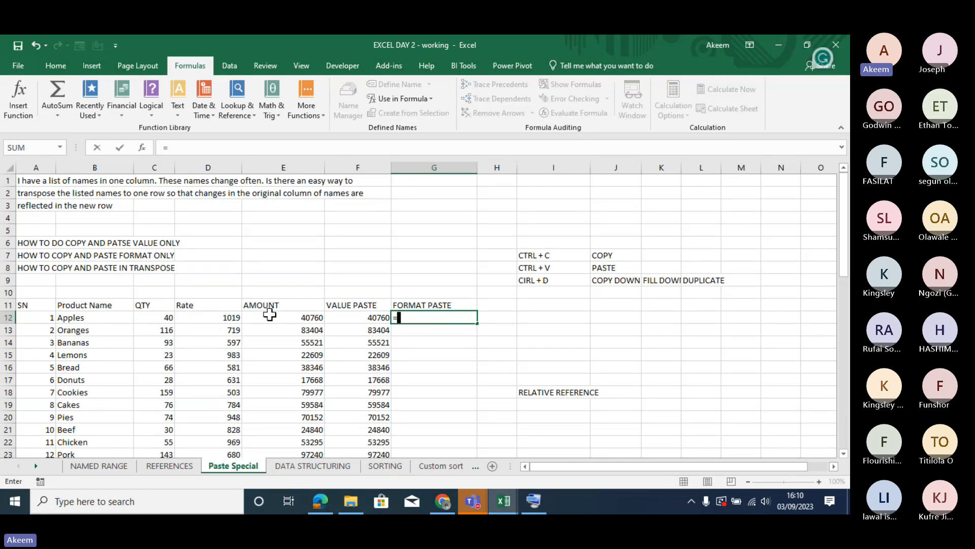
pyautogui.click(165, 317)
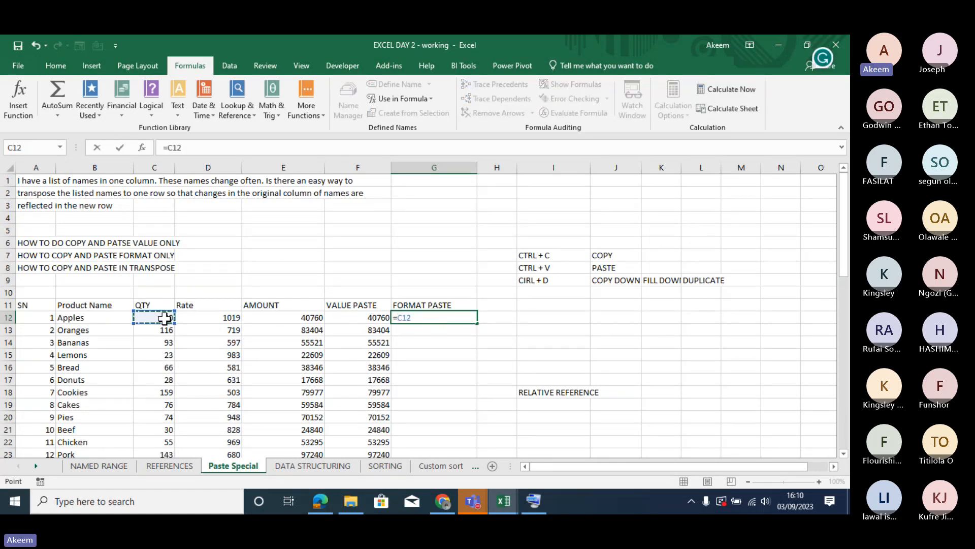
pyautogui.write('*')
pyautogui.click(193, 318)
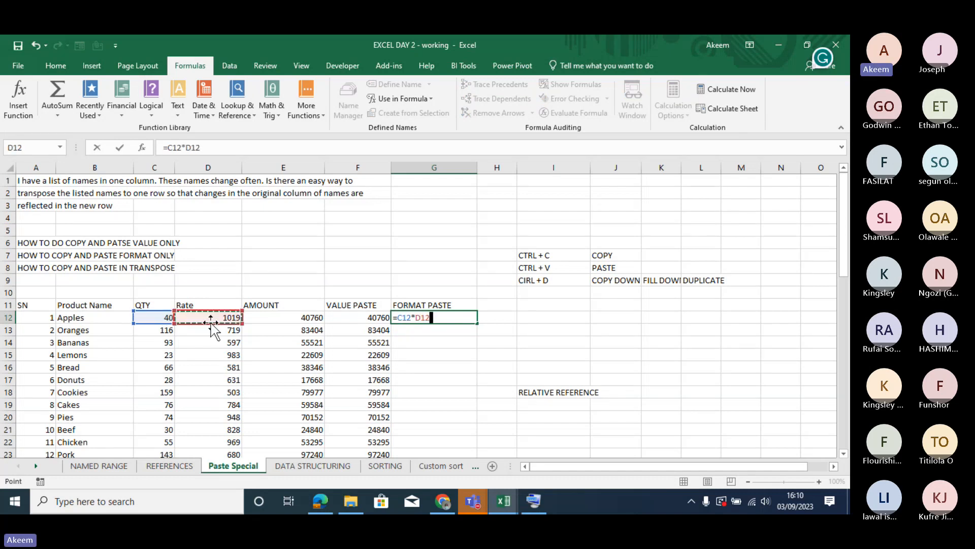
pyautogui.press('Return')
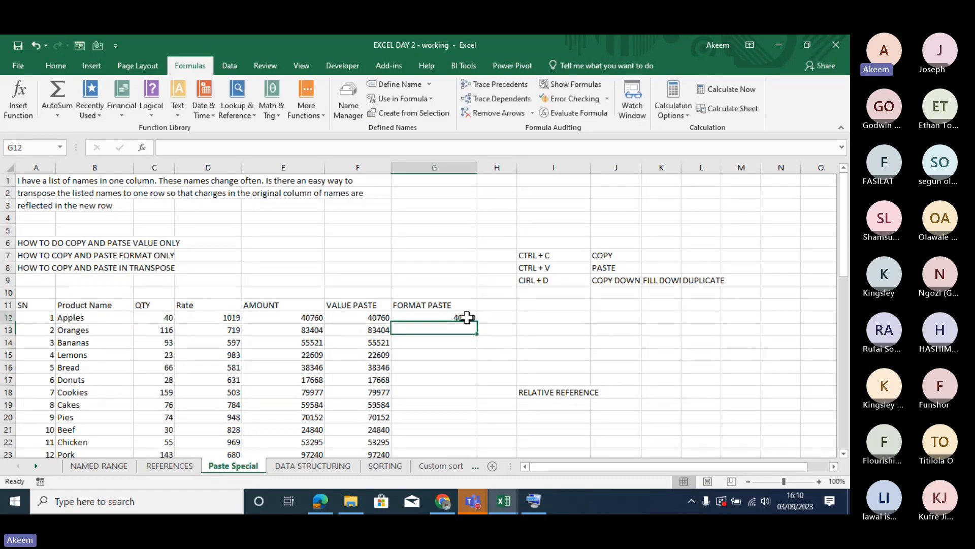
pyautogui.click(467, 316)
pyautogui.moveTo(476, 323); pyautogui.dragTo(471, 387)
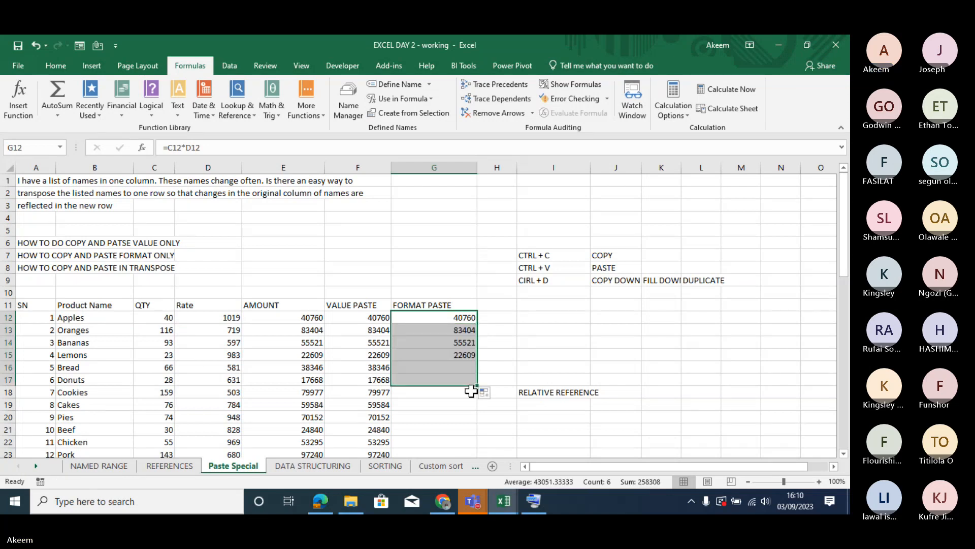
# - Inspect the cell references in the filled formulas in G13 and G14
pyautogui.doubleClick(465, 331)
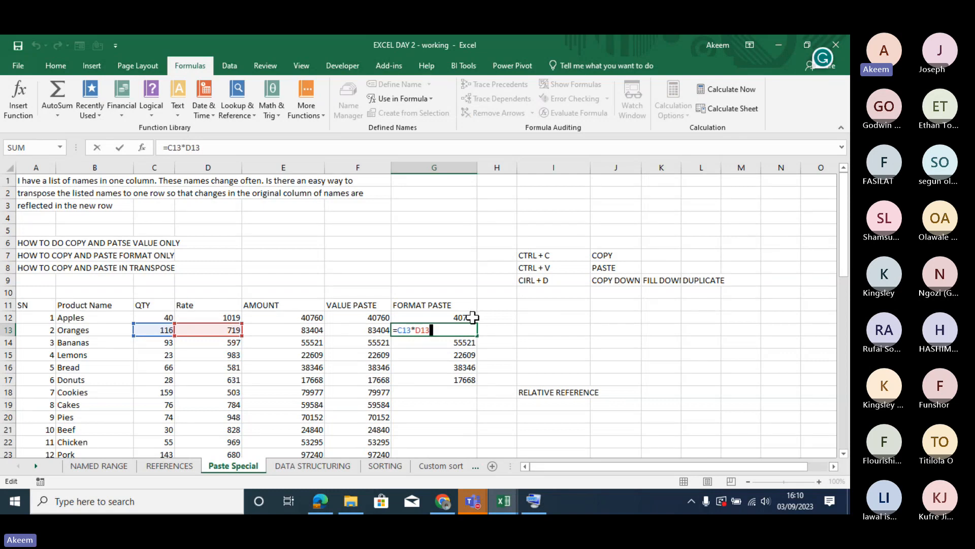
pyautogui.press('Return')
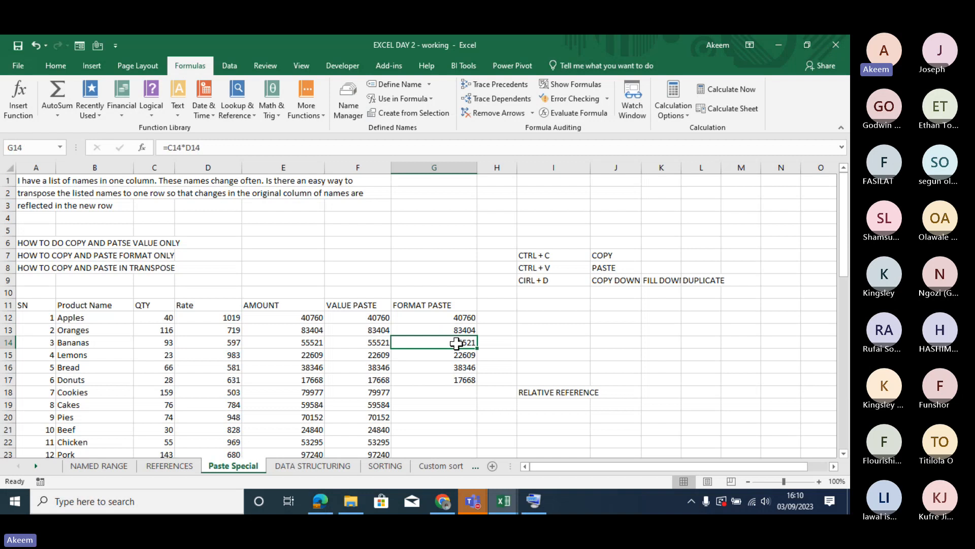
pyautogui.doubleClick(456, 344)
pyautogui.press('Return')
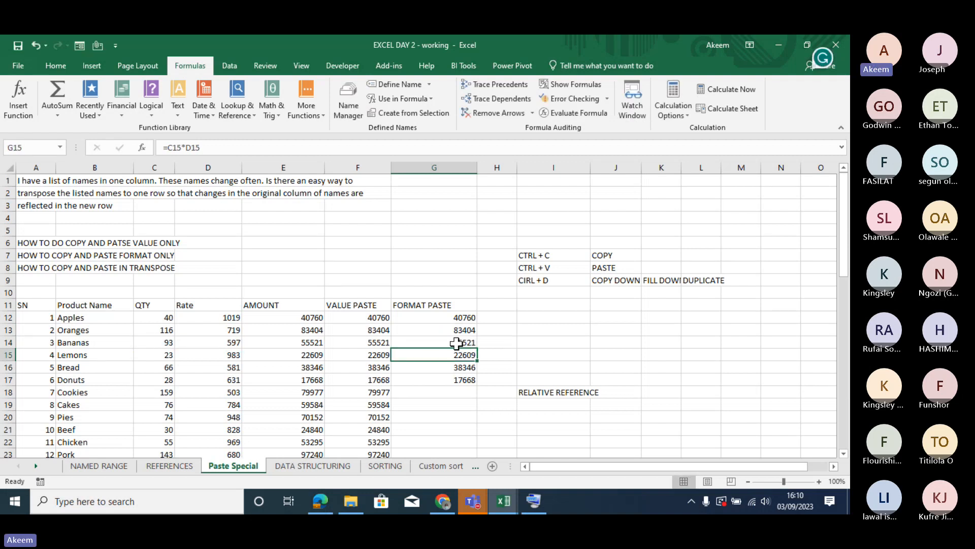
# - Inspect the cell references in the filled formulas in G15, G16 and G17
pyautogui.doubleClick(458, 353)
pyautogui.press('Return')
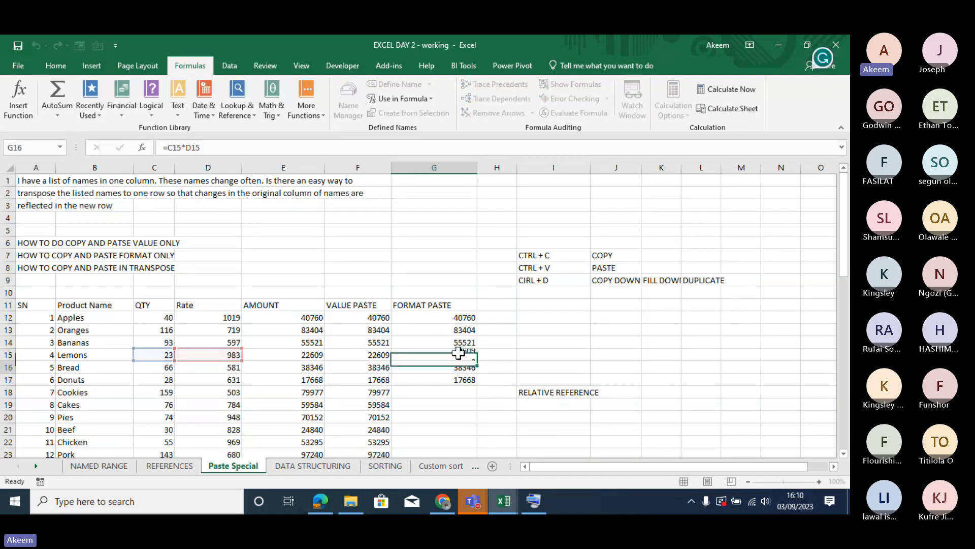
pyautogui.doubleClick(463, 367)
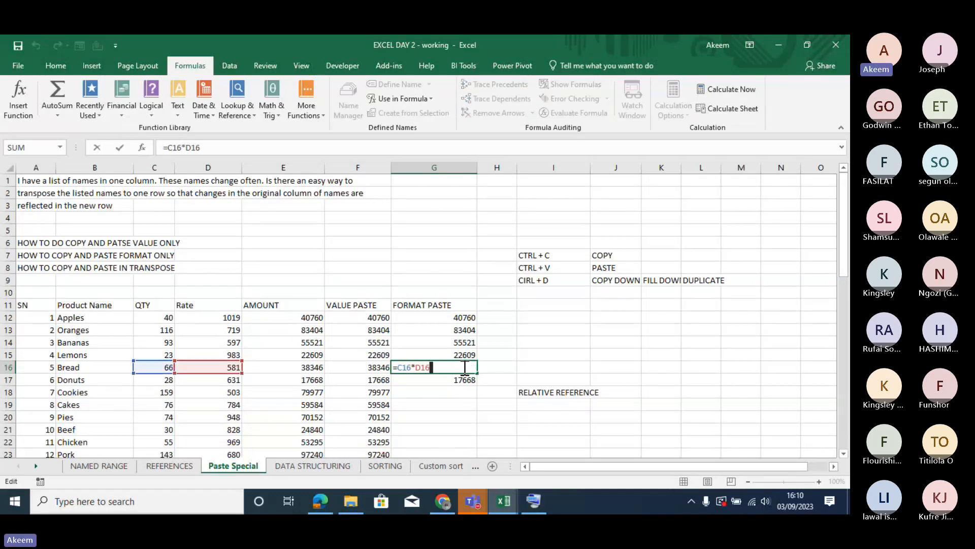
pyautogui.press('Return')
pyautogui.doubleClick(466, 380)
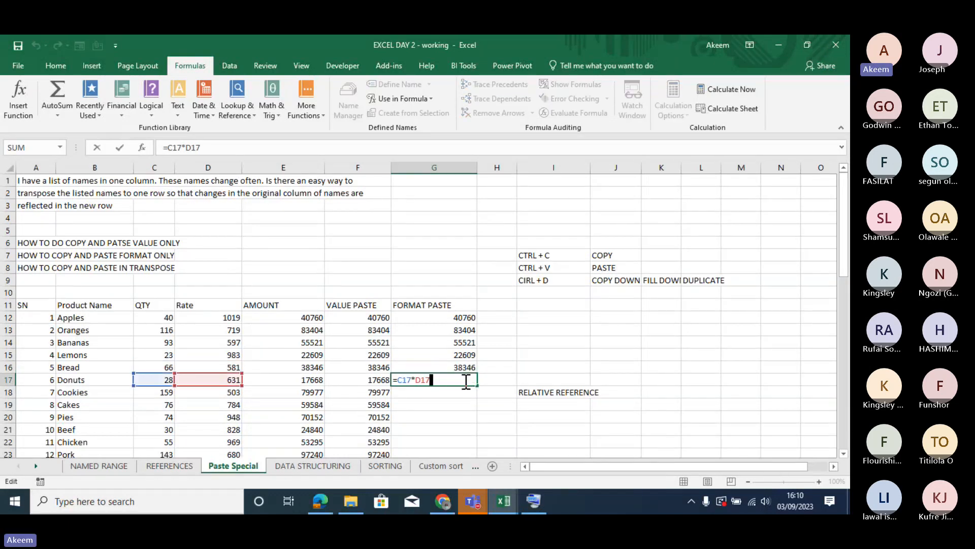
pyautogui.press('Return')
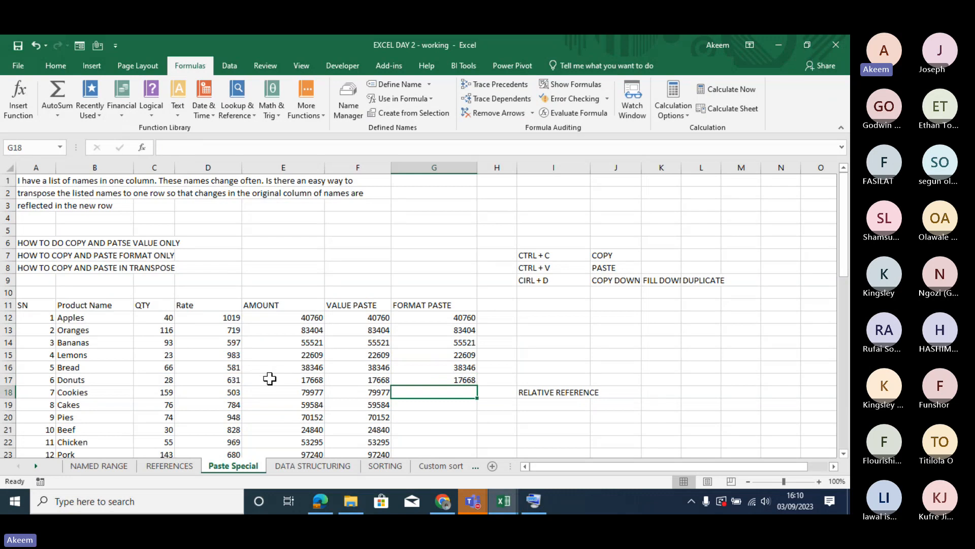
# - On the REFERENCES sheet, enter the label "relative reference" in B1 above the absolute reference notes
pyautogui.click(163, 467)
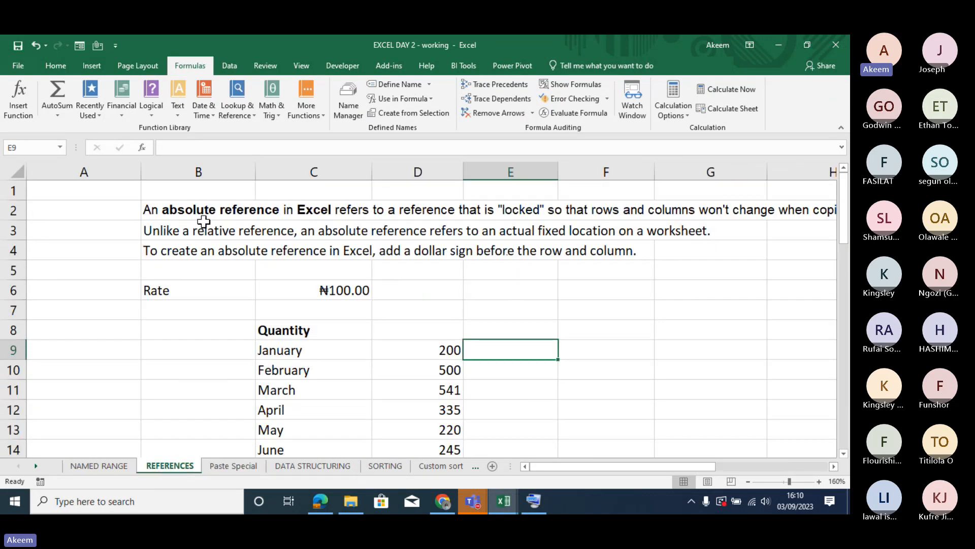
pyautogui.click(191, 189)
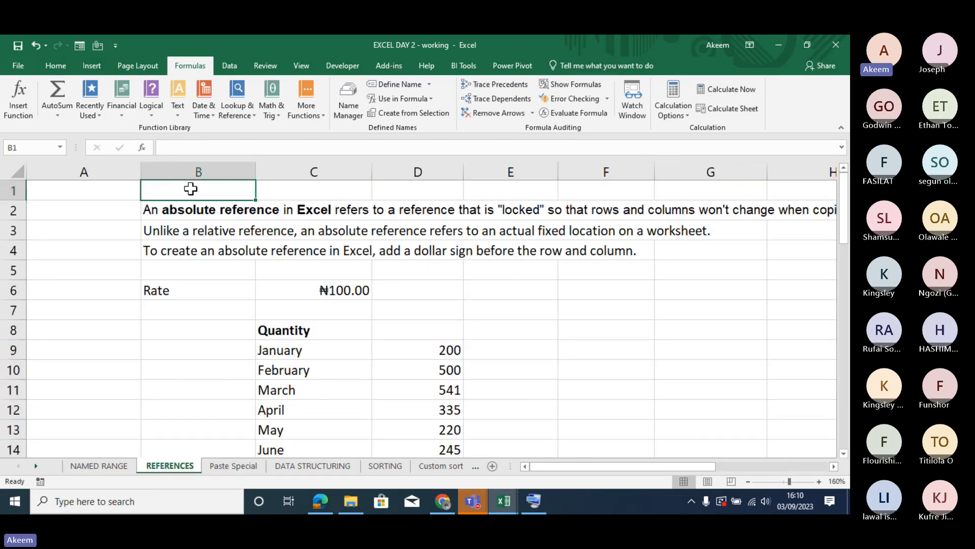
pyautogui.write('rel')
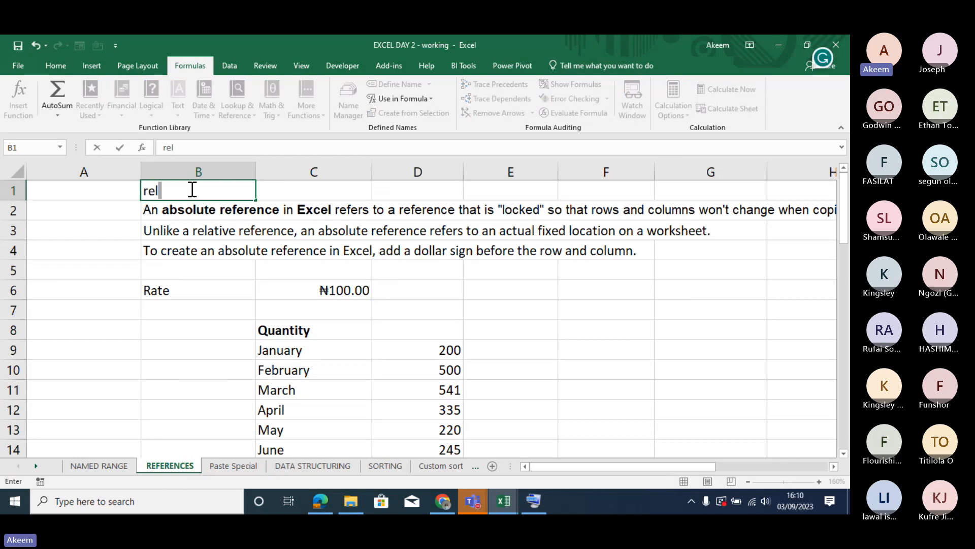
pyautogui.write('ative reference')
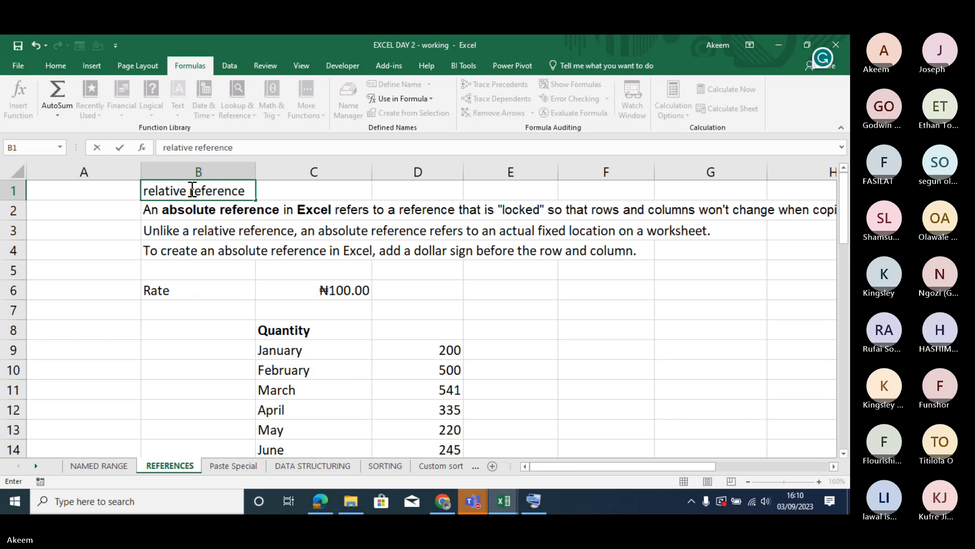
pyautogui.press('Return')
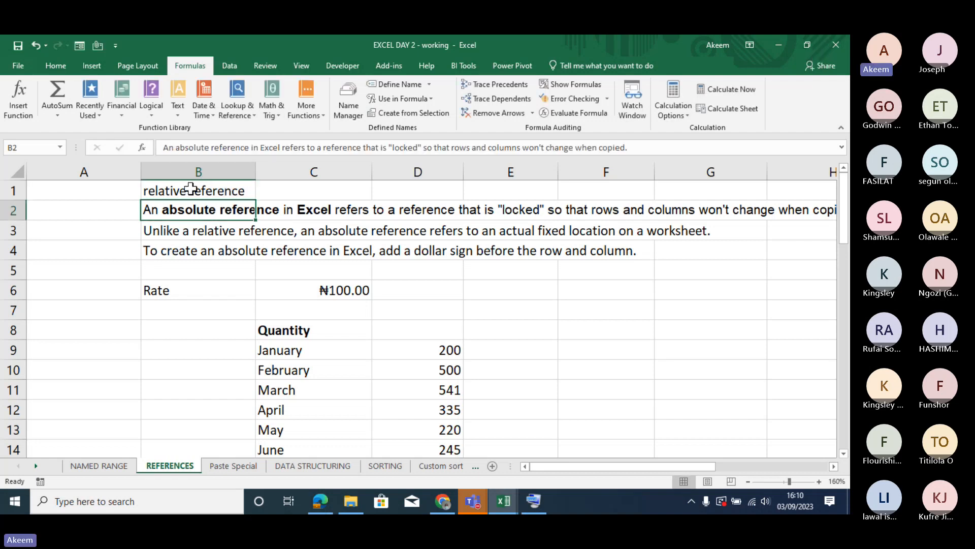
pyautogui.click(190, 189)
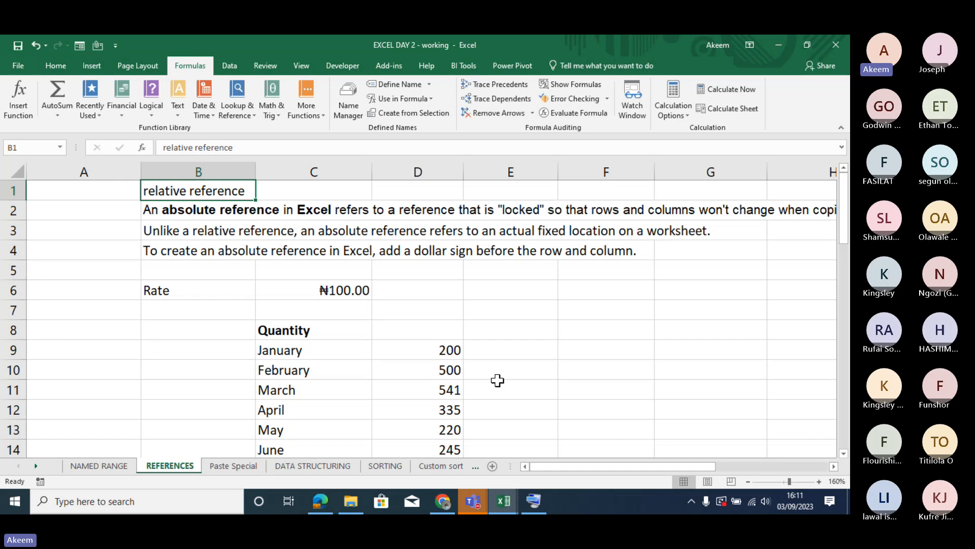
# - Enter the formula =C6*D9 in E9 and fill it down beside the monthly quantities through December
pyautogui.click(337, 296)
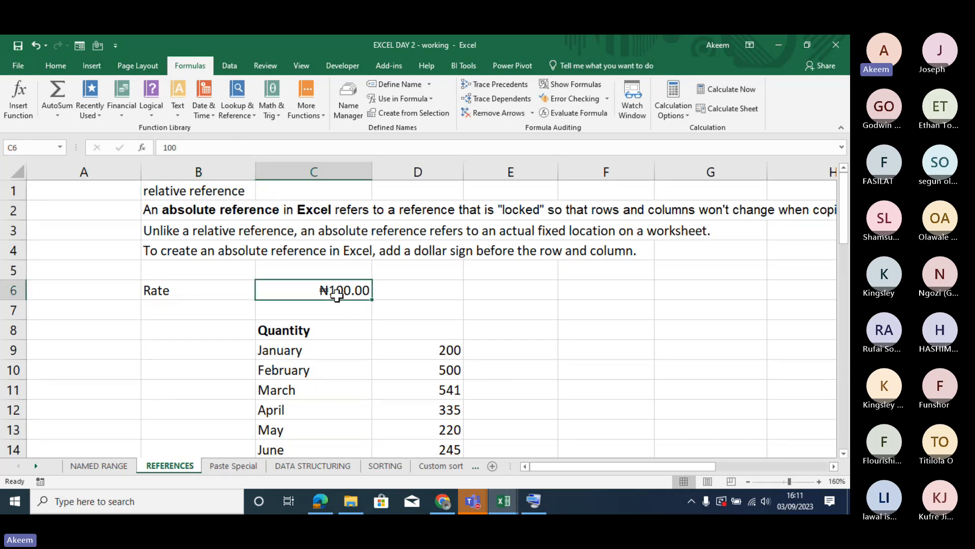
pyautogui.click(515, 355)
pyautogui.write('=')
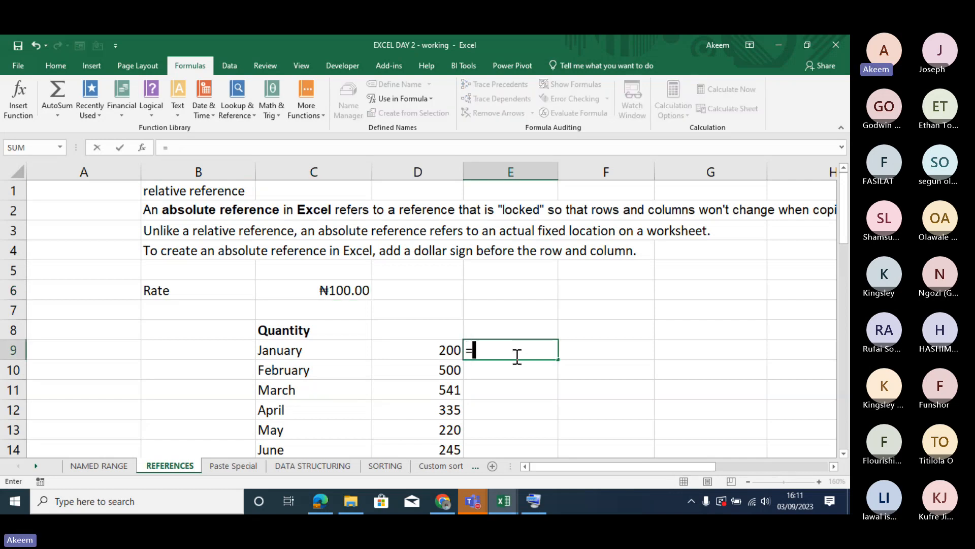
pyautogui.click(354, 292)
pyautogui.write('*')
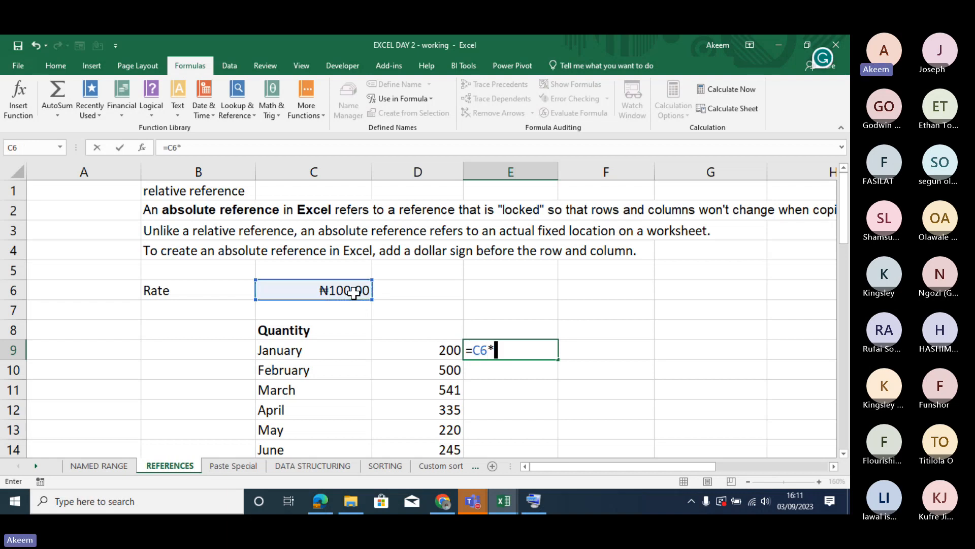
pyautogui.click(434, 350)
pyautogui.press('Return')
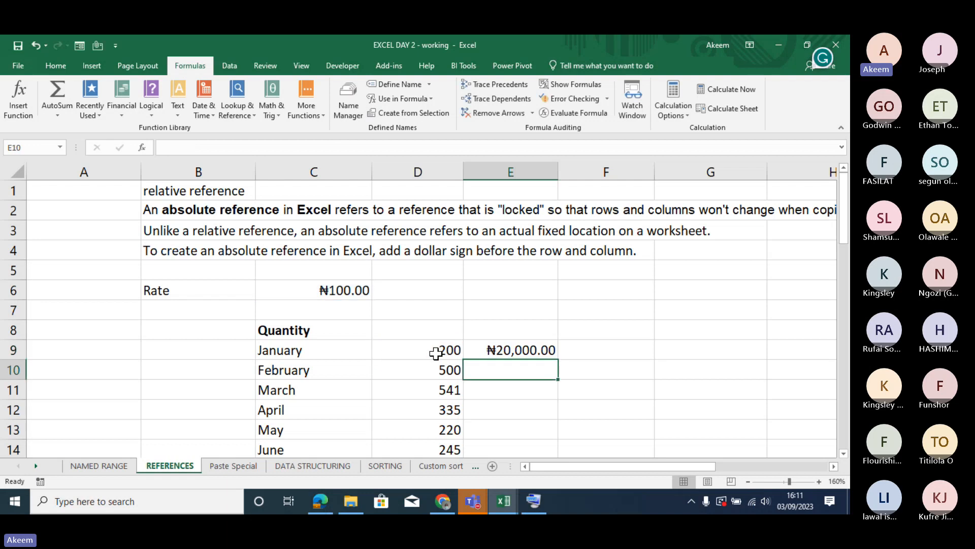
pyautogui.click(516, 335)
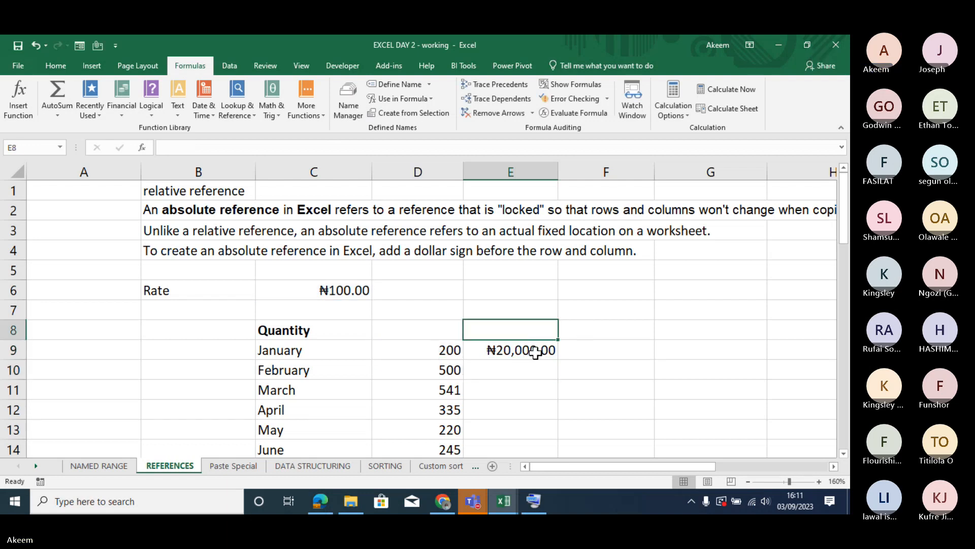
pyautogui.click(528, 353)
pyautogui.doubleClick(561, 362)
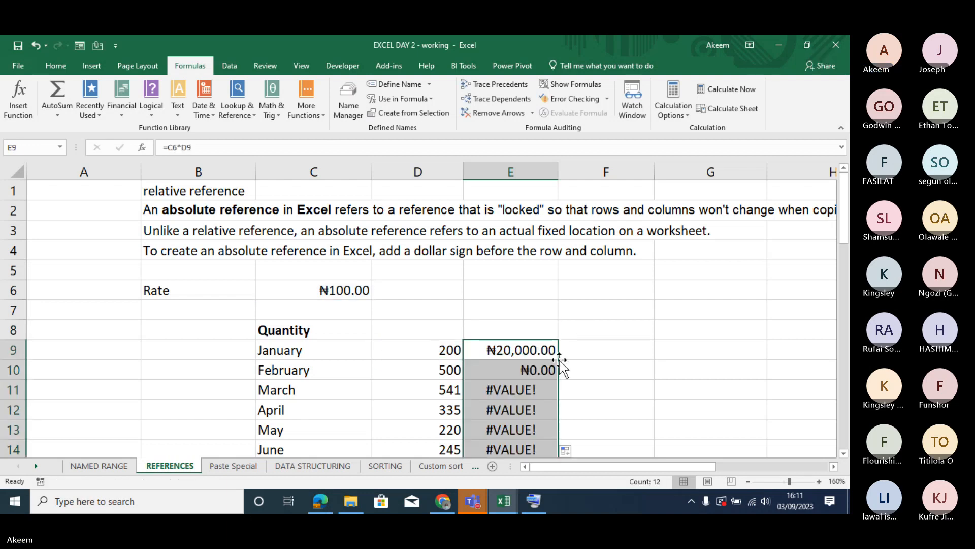
# - Inspect the cell references in the filled formulas for February, March and April in E10, E11 and E12
pyautogui.moveTo(847, 209); pyautogui.dragTo(849, 243)
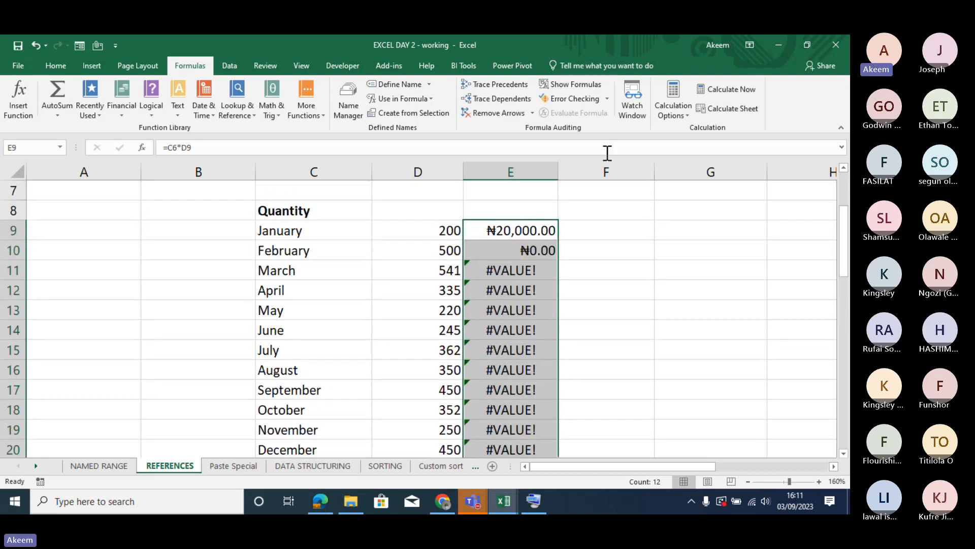
pyautogui.doubleClick(536, 249)
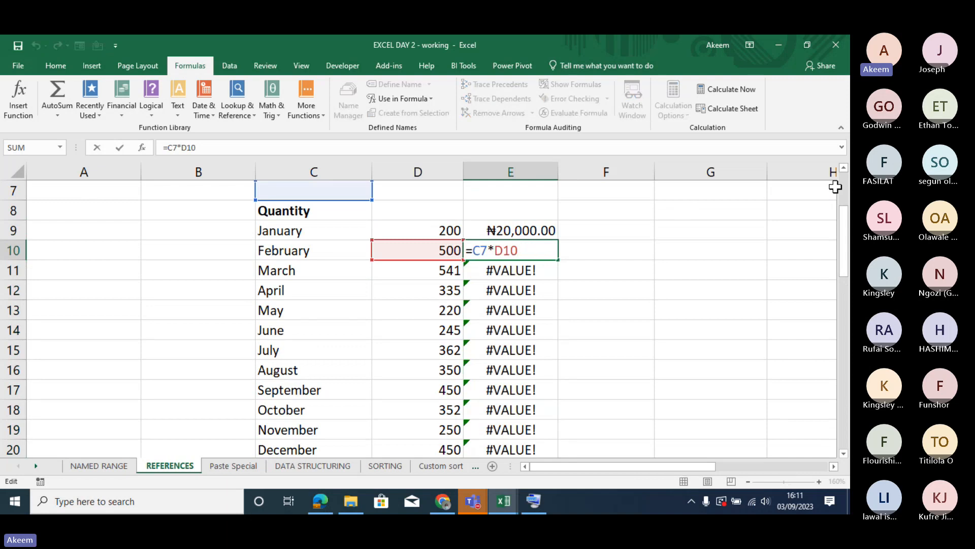
pyautogui.moveTo(847, 223); pyautogui.dragTo(847, 208)
pyautogui.press('Return')
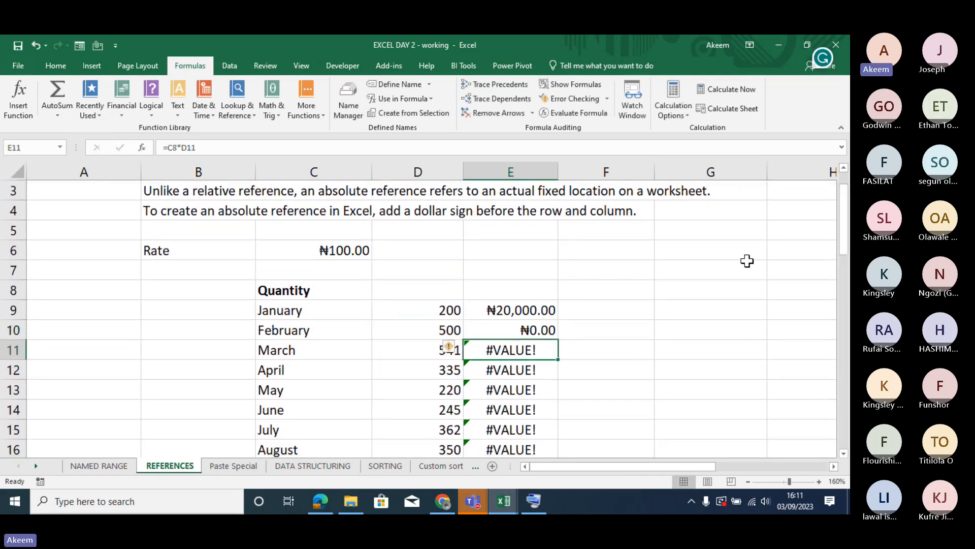
pyautogui.doubleClick(512, 349)
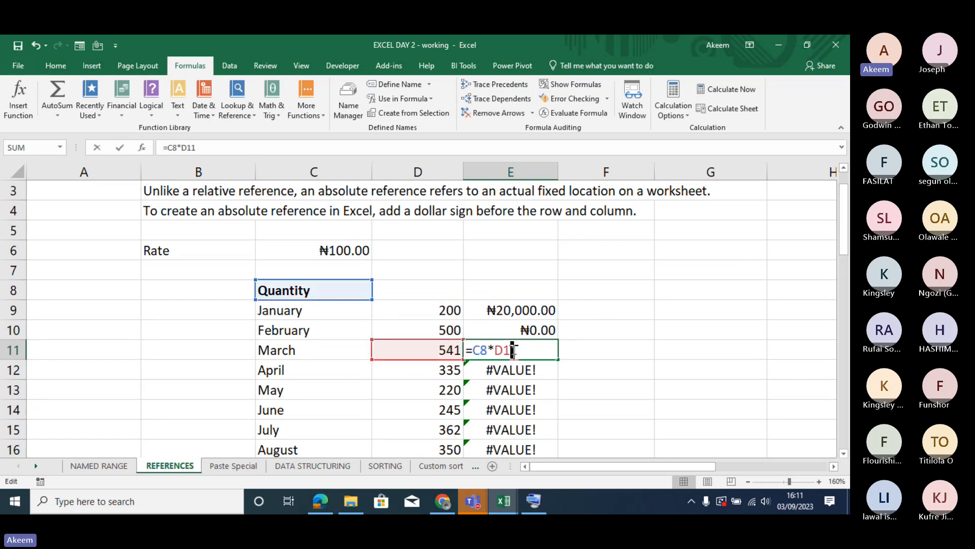
pyautogui.press('Return')
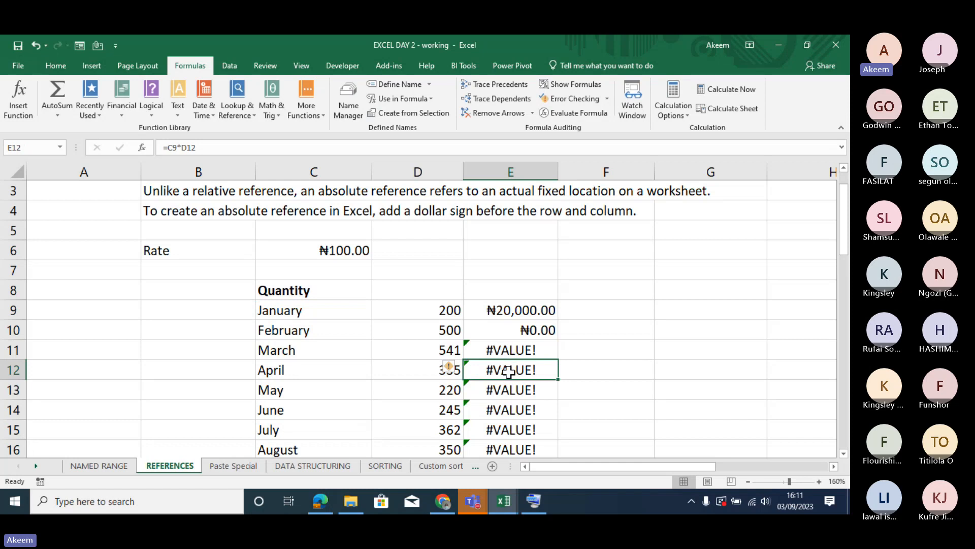
pyautogui.doubleClick(512, 369)
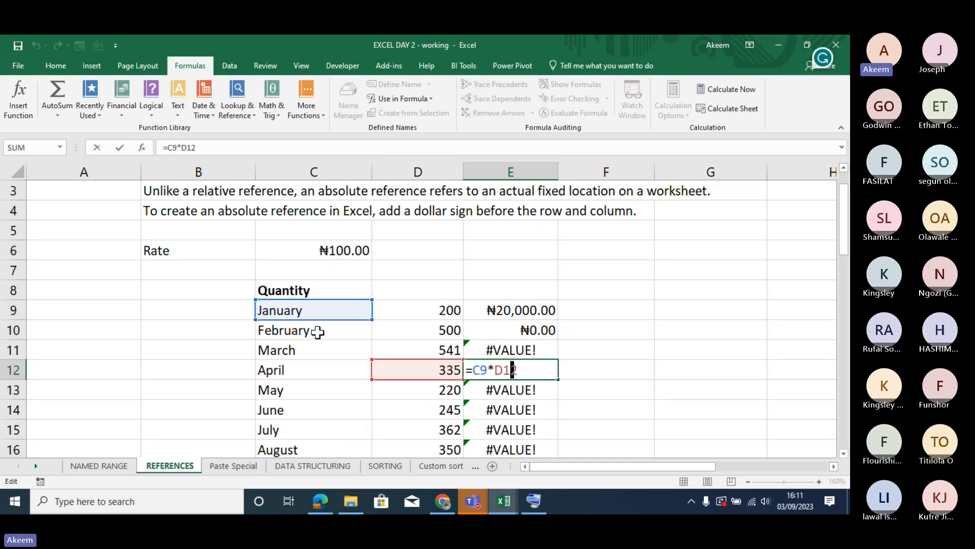
pyautogui.press('Return')
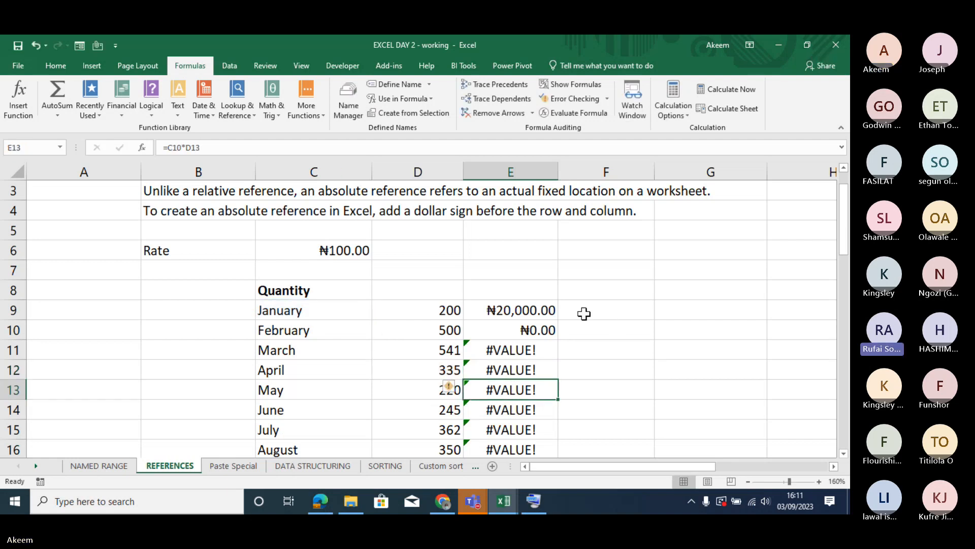
# - Clear the formulas from E9 down through E20
pyautogui.click(549, 311)
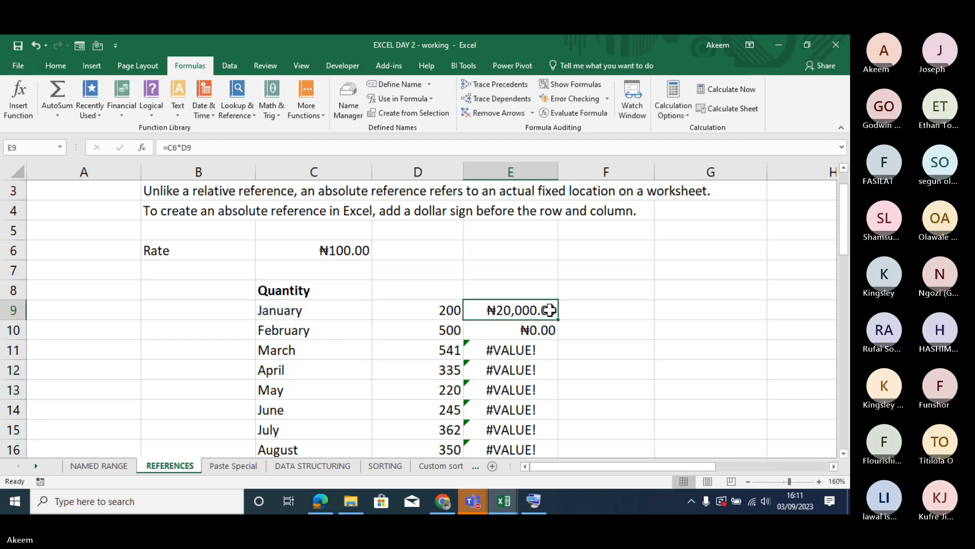
pyautogui.hotkey('ctrl', 'shift', 'Down')
pyautogui.press('Delete')
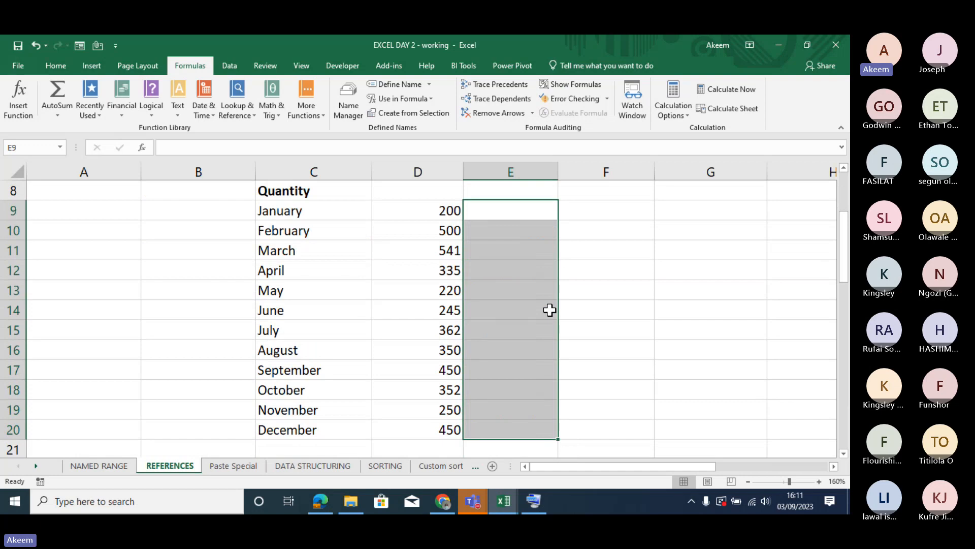
# - Look over the reference notes at the start of the sheet and the rate in C6
pyautogui.press('Up')
pyautogui.press('Up')
pyautogui.press('Up')
pyautogui.press('Up')
pyautogui.press('Up')
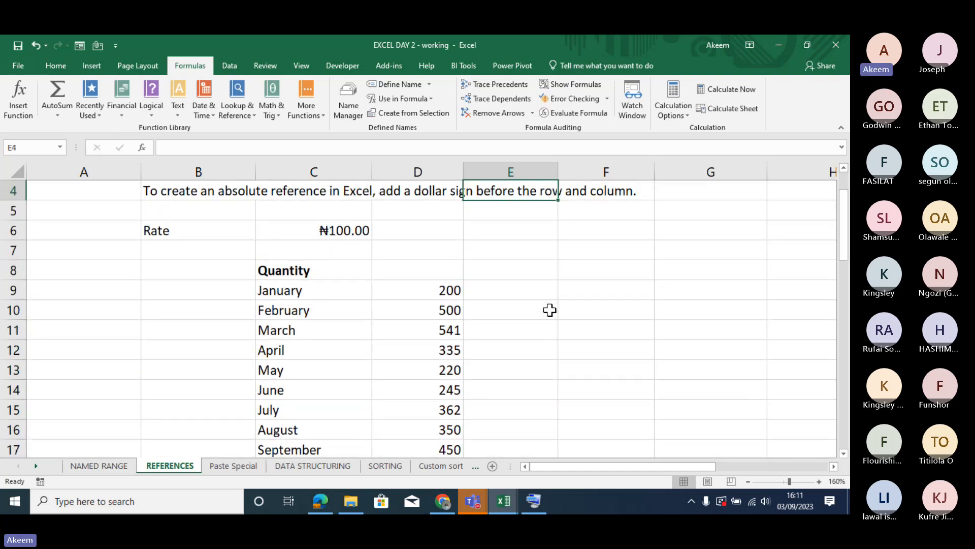
pyautogui.press('Down')
pyautogui.press('Down')
pyautogui.press('Down')
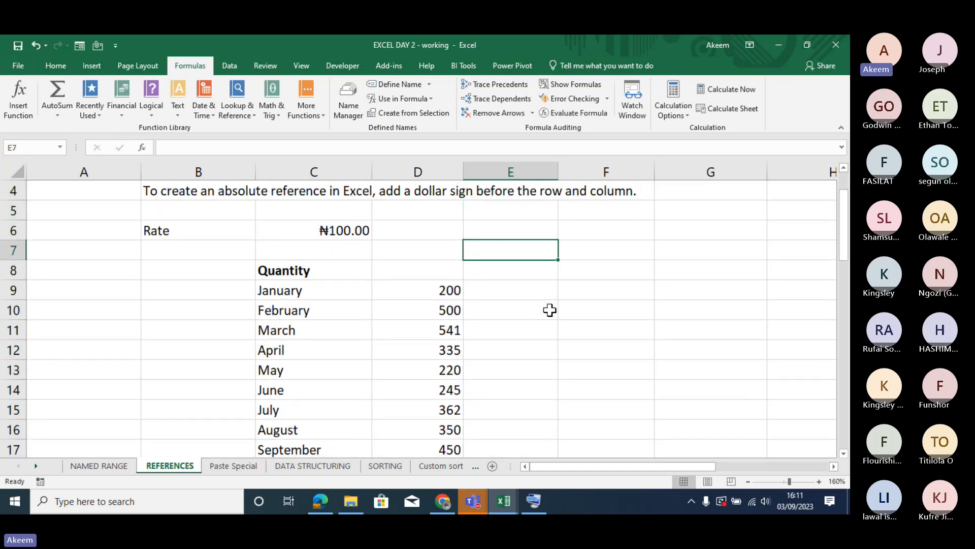
pyautogui.press('Down')
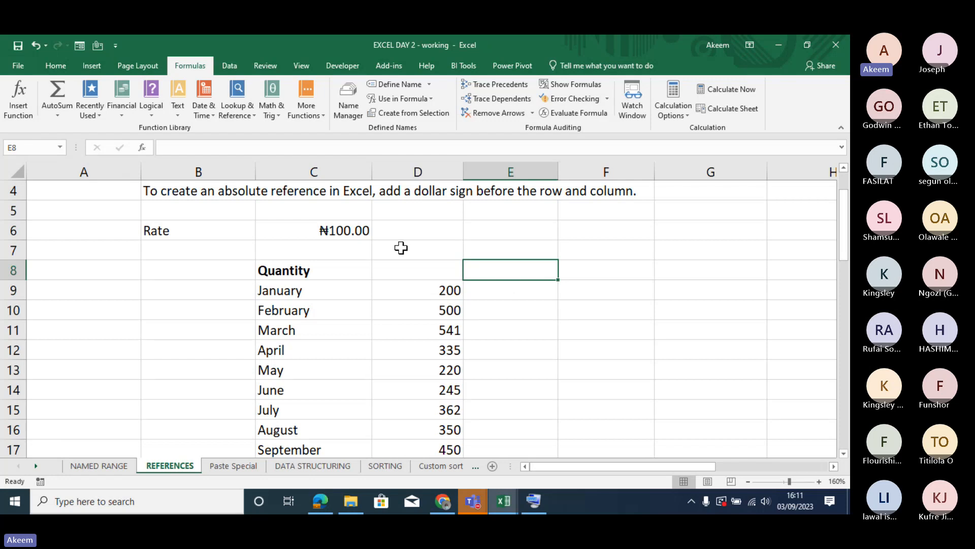
pyautogui.click(352, 232)
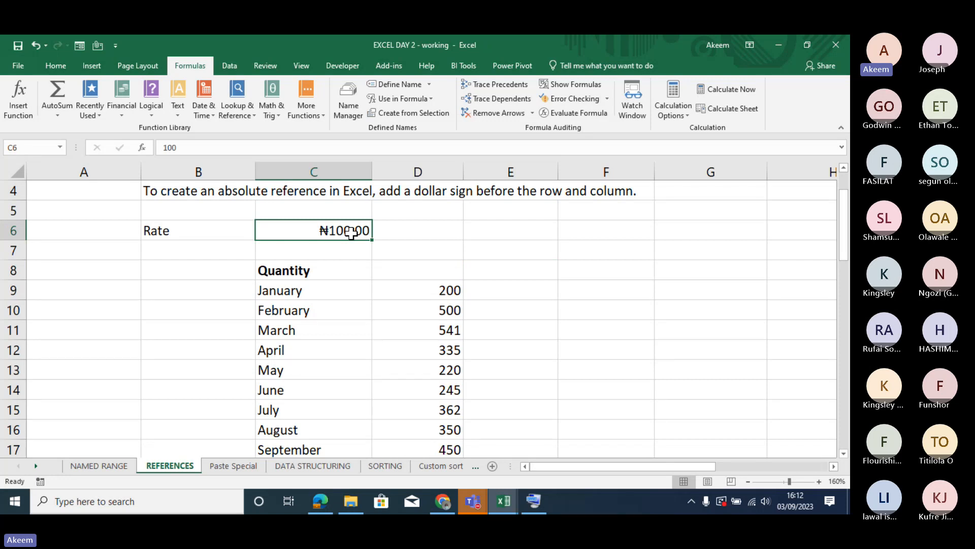
pyautogui.press('Up')
pyautogui.press('Up')
pyautogui.press('Up')
pyautogui.press('Up')
pyautogui.press('Up')
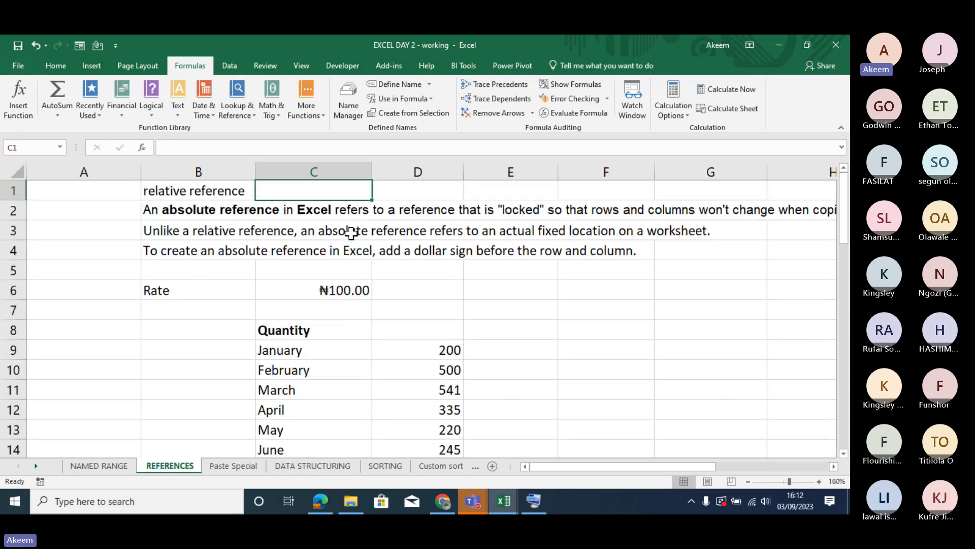
pyautogui.press('Down')
pyautogui.press('Down')
pyautogui.press('Down')
pyautogui.press('Down')
pyautogui.press('Down')
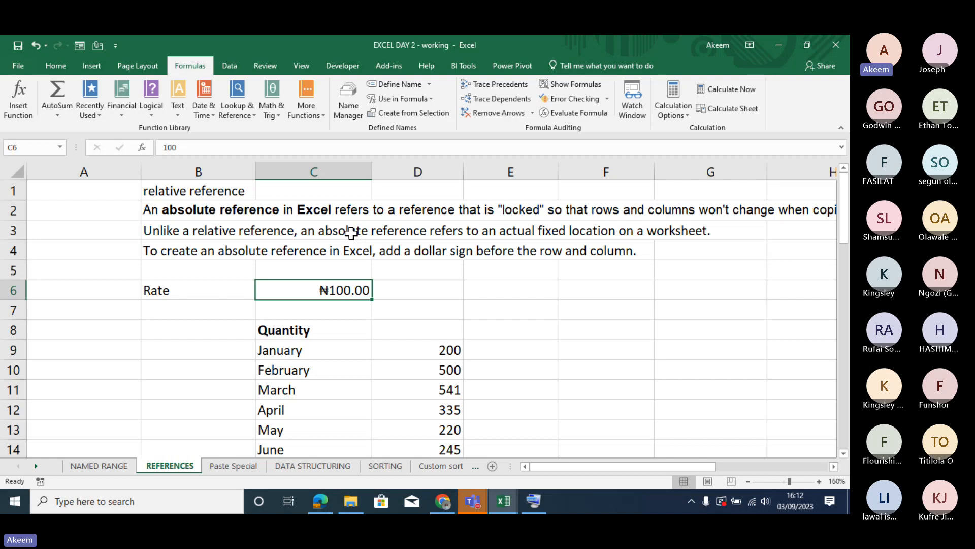
# - Build a formula in E6 that refers to the rate with the absolute reference =$C$6
pyautogui.click(510, 354)
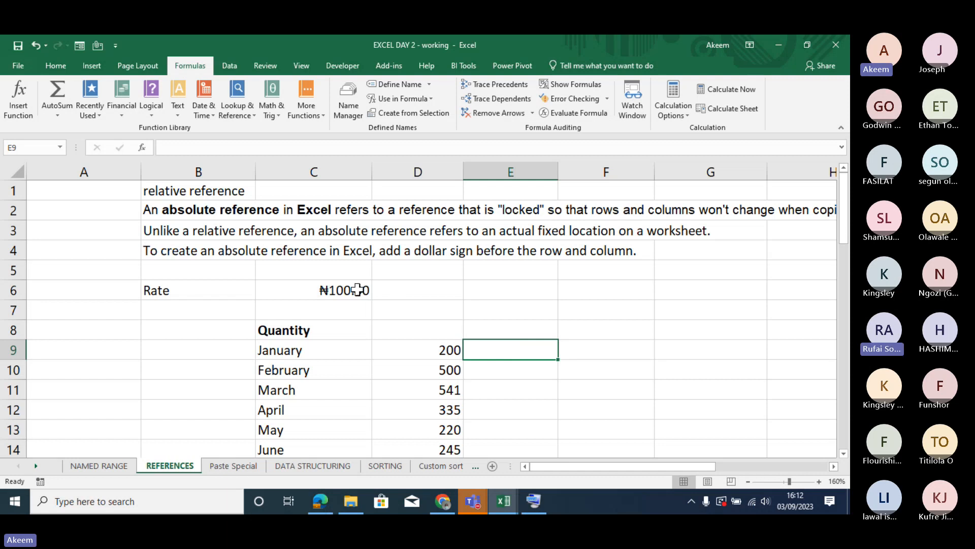
pyautogui.click(469, 297)
pyautogui.write('=')
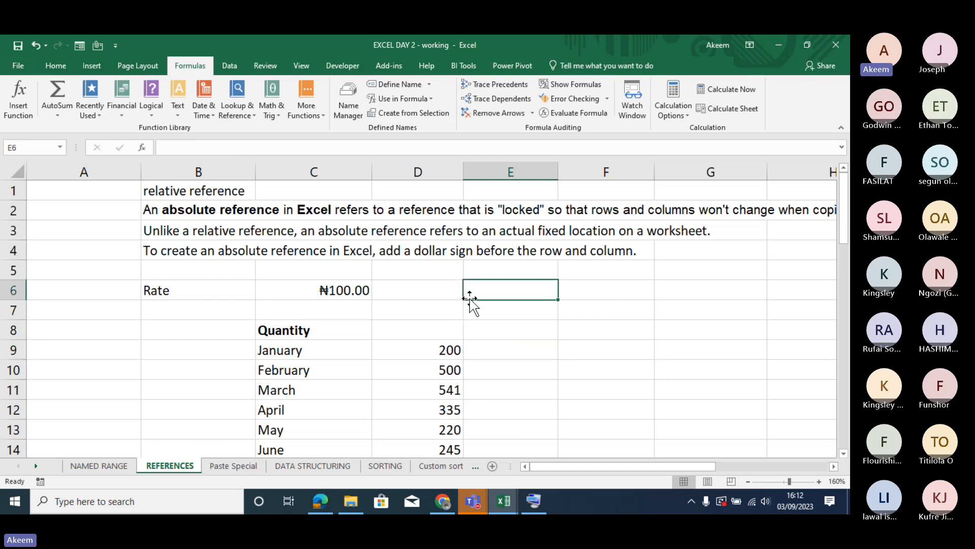
pyautogui.click(325, 291)
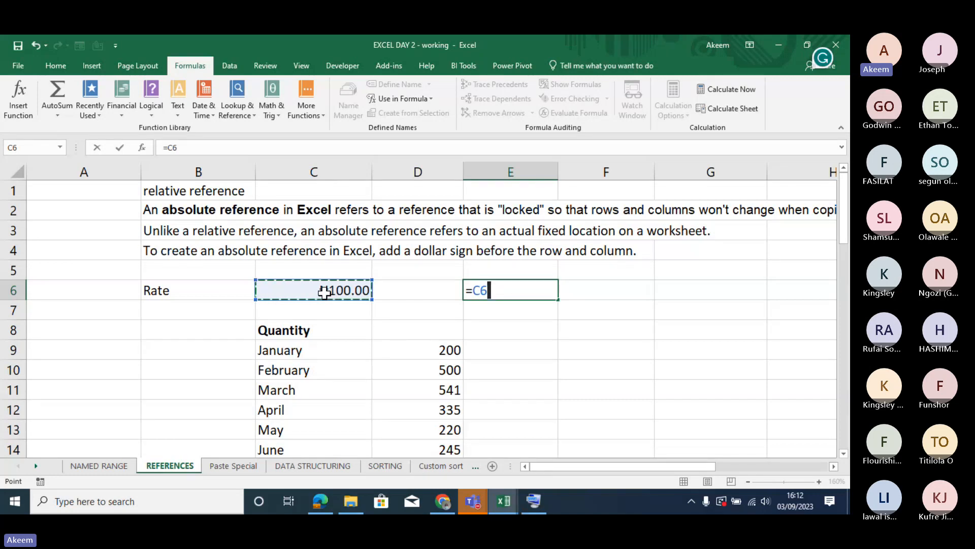
pyautogui.press('F4')
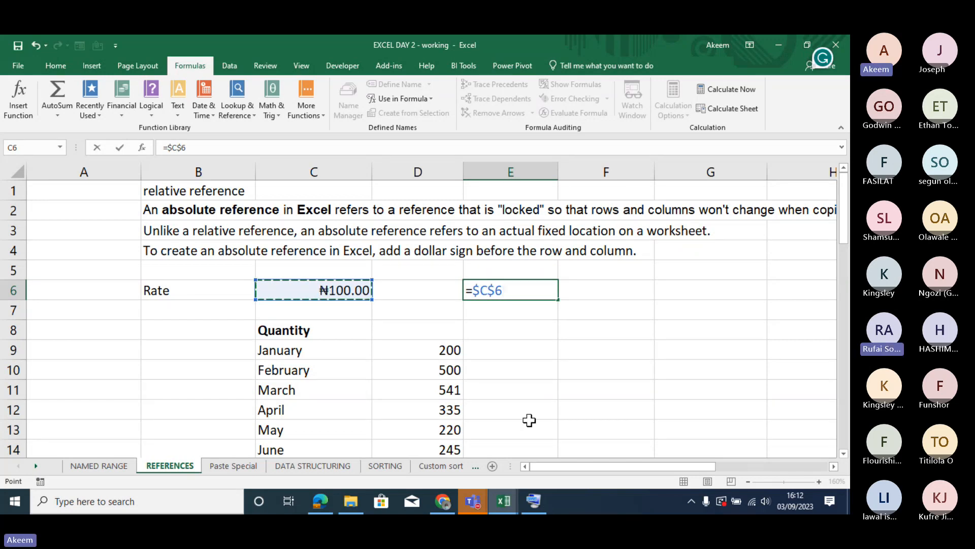
# - Switch to the On-Screen Keyboard to show its function keys, minimise it and the EXCEL DAY 1 workbook, and confirm the formula in E6
pyautogui.click(538, 504)
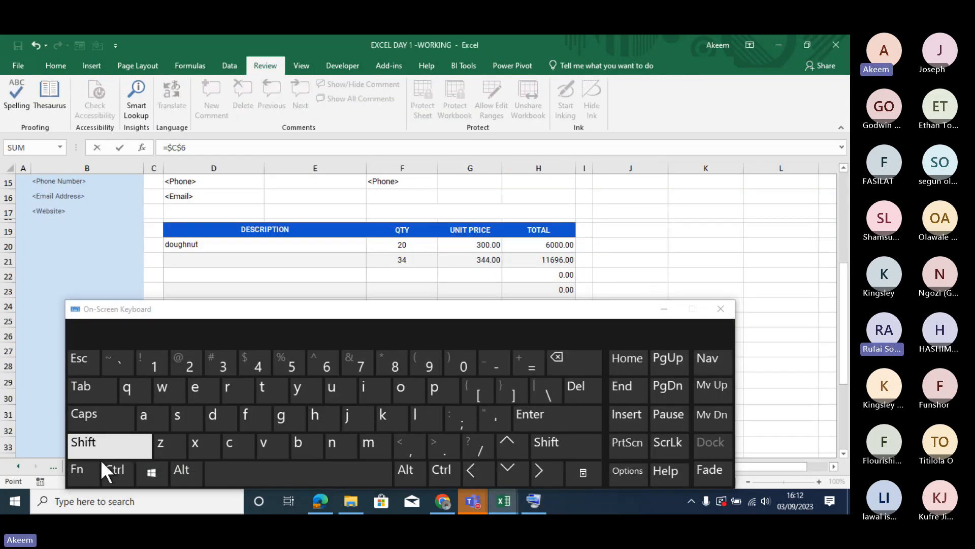
pyautogui.click(79, 468)
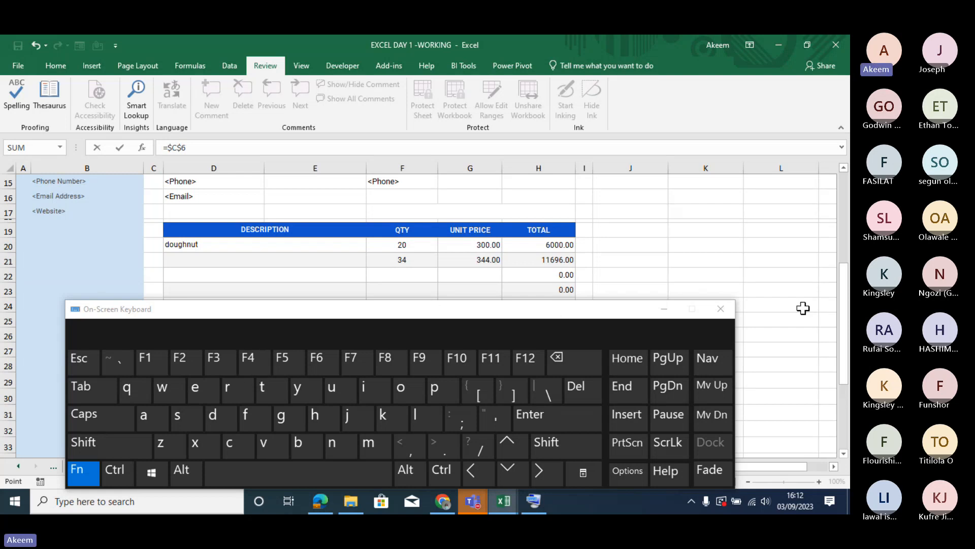
pyautogui.click(666, 310)
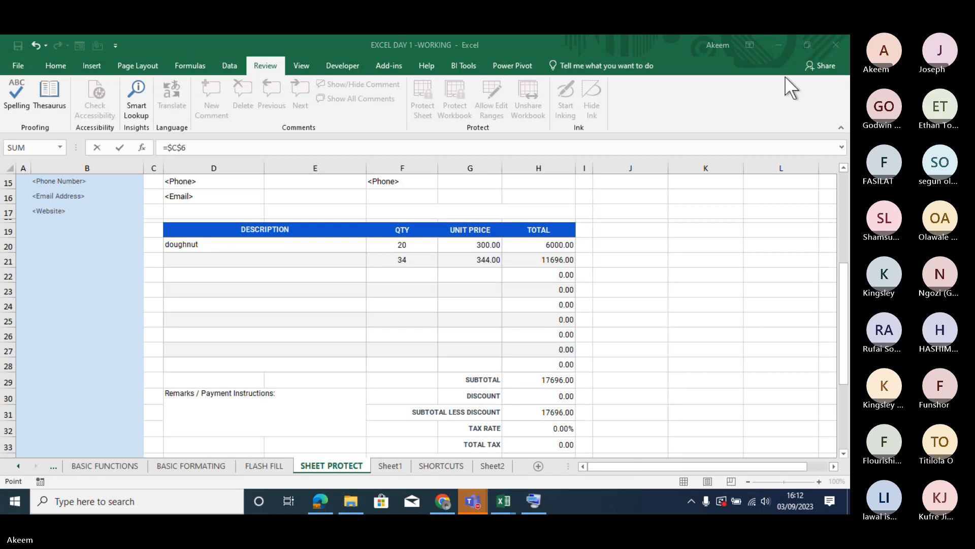
pyautogui.click(778, 45)
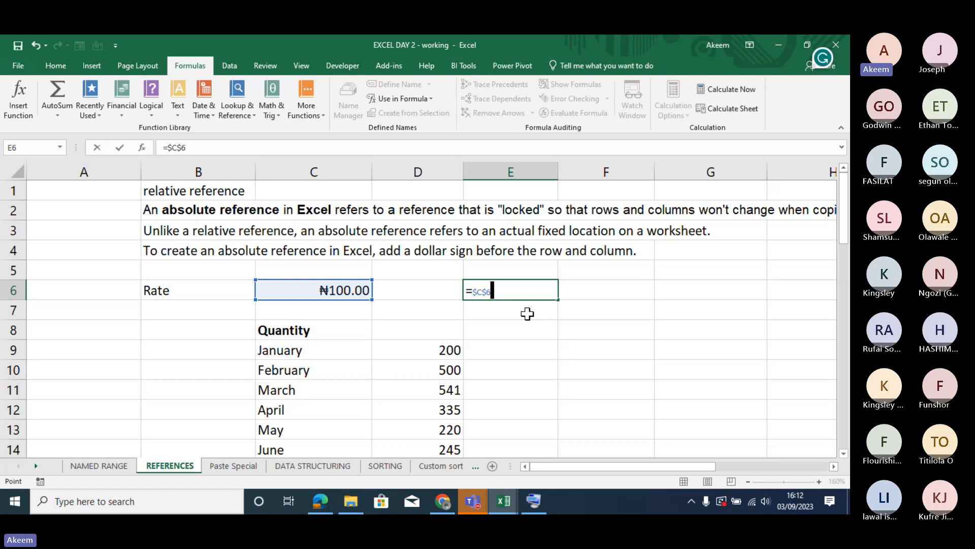
pyautogui.press('Return')
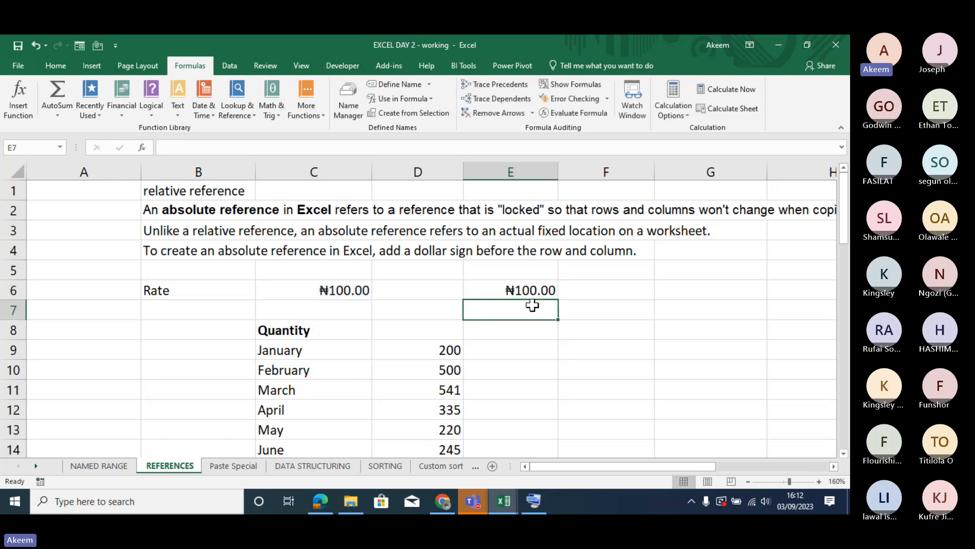
# - Re-enter the formula in E6 from scratch as an absolute reference to the rate, =$C$6
pyautogui.click(526, 287)
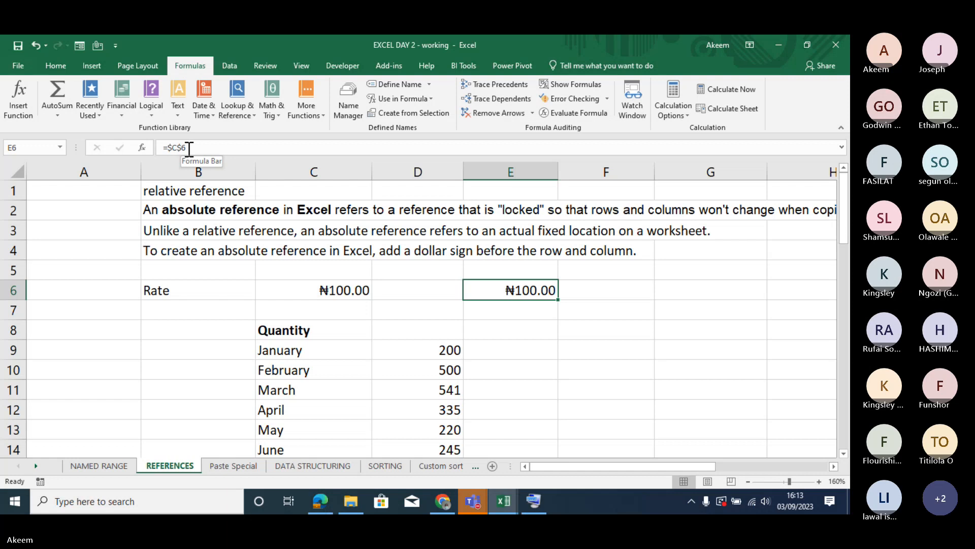
pyautogui.write('=')
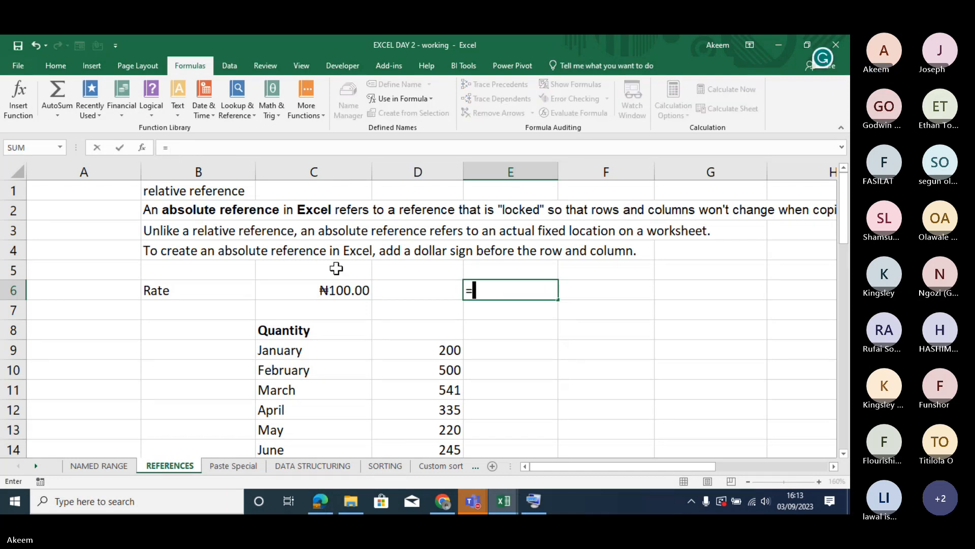
pyautogui.click(339, 290)
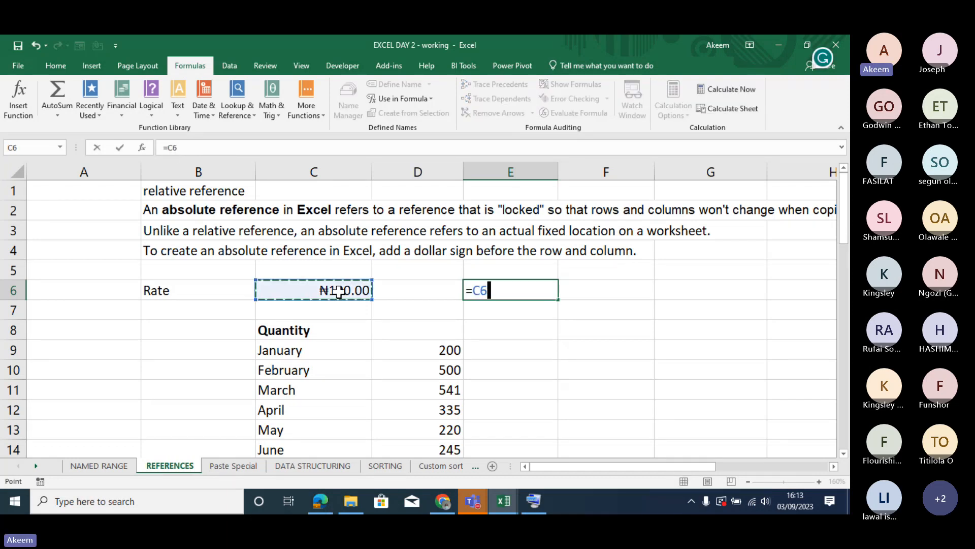
pyautogui.press('F4')
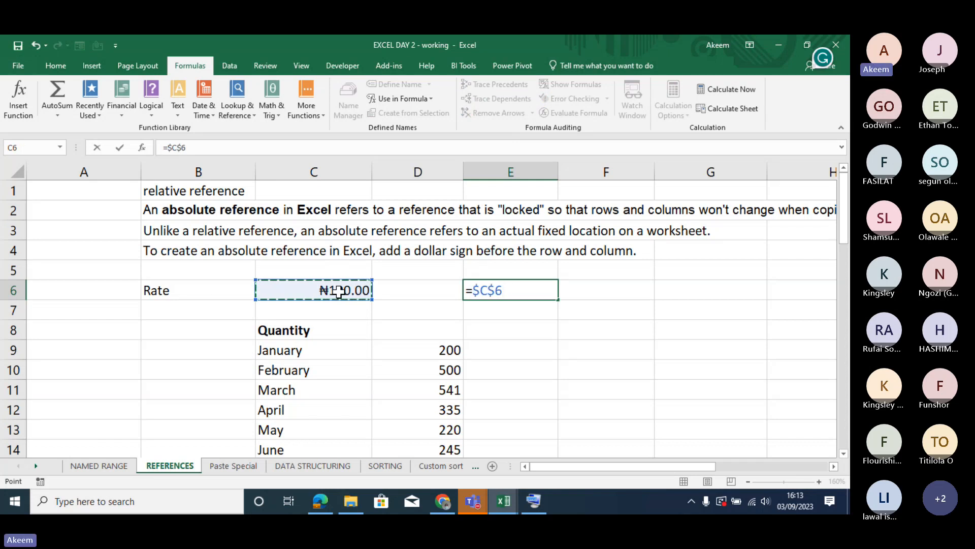
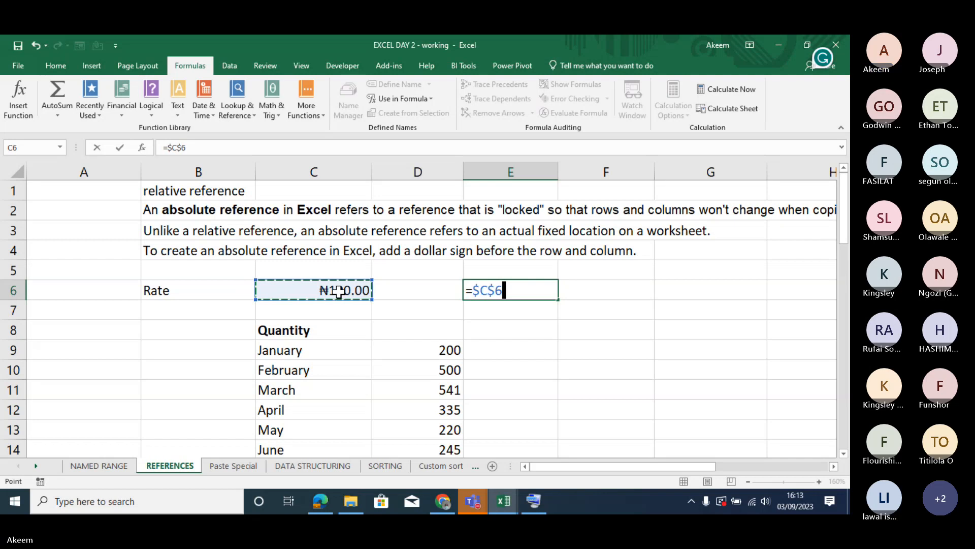
# - Confirm the absolute reference =$C$6 in E6, fill it across to G6, and check the copies
pyautogui.press('Return')
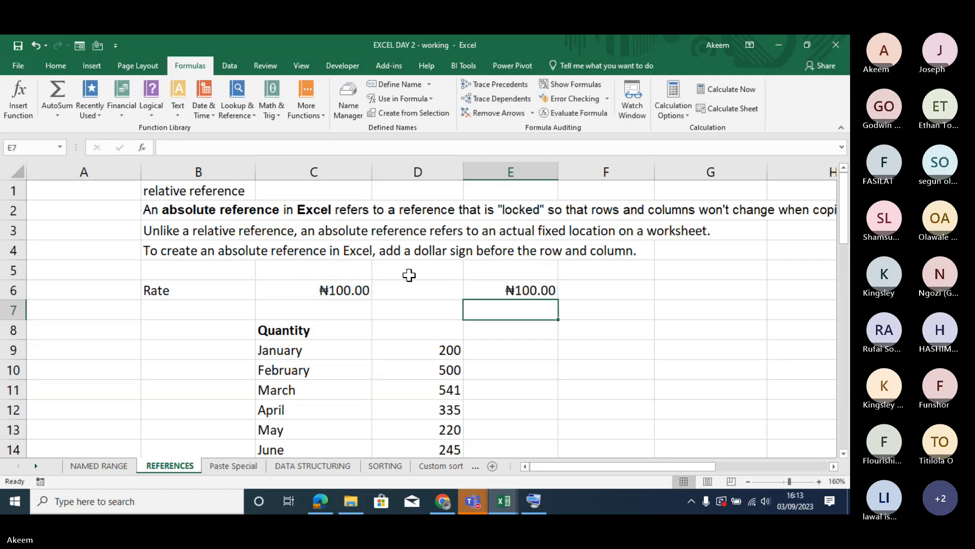
pyautogui.click(546, 289)
pyautogui.moveTo(560, 301); pyautogui.dragTo(785, 288)
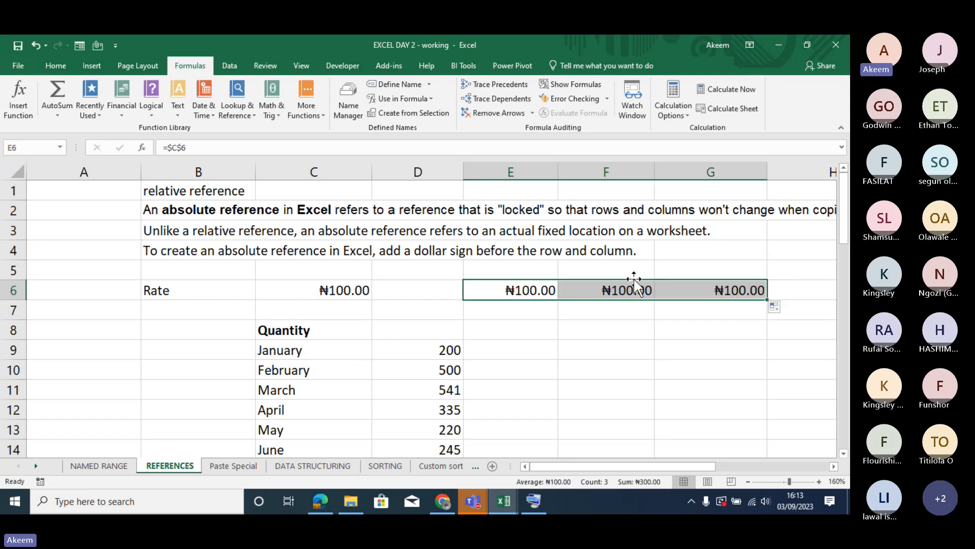
pyautogui.click(604, 286)
pyautogui.click(515, 291)
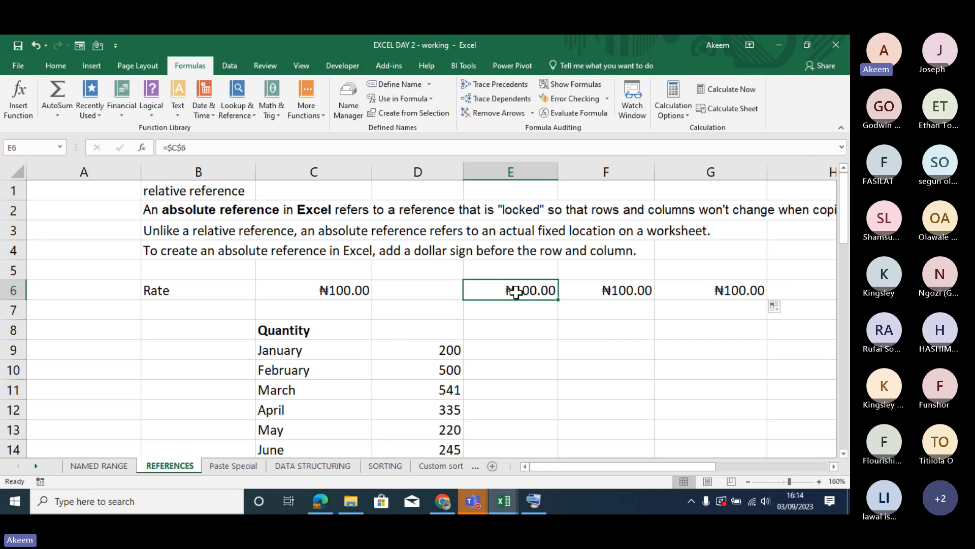
# - Clear the test formulas from E6:G6
pyautogui.moveTo(515, 291); pyautogui.dragTo(752, 287)
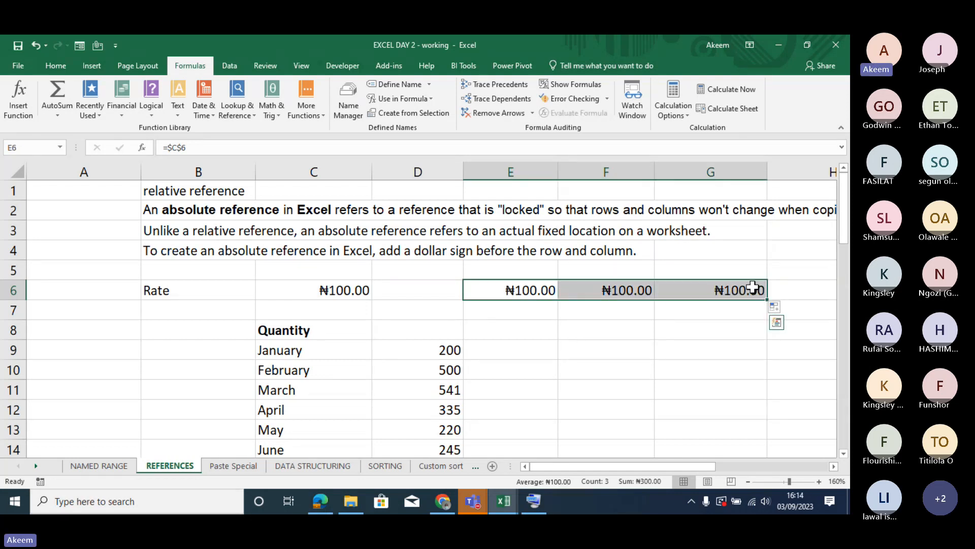
pyautogui.press('Delete')
pyautogui.click(532, 294)
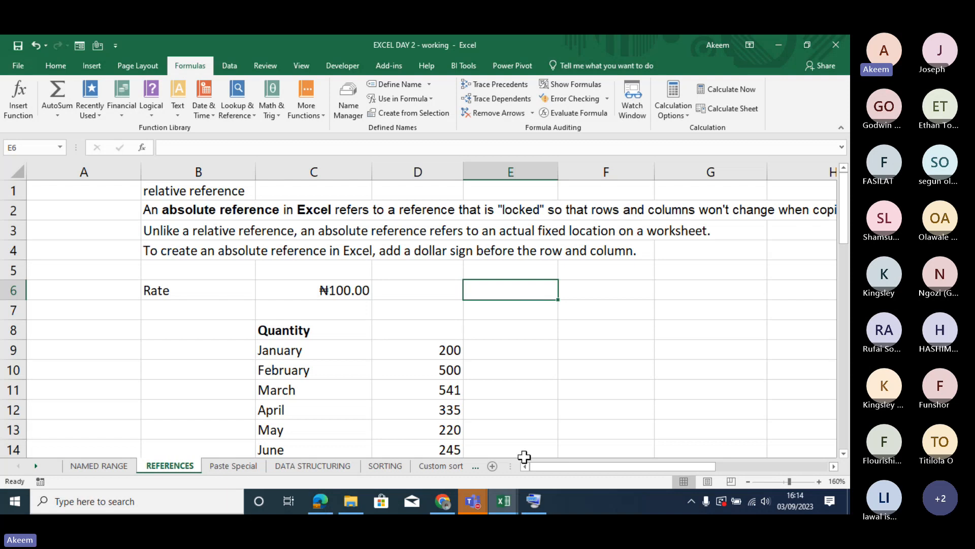
# - Switch to the On-Screen Keyboard to show its function keys, and minimise it to return to E6
pyautogui.click(534, 501)
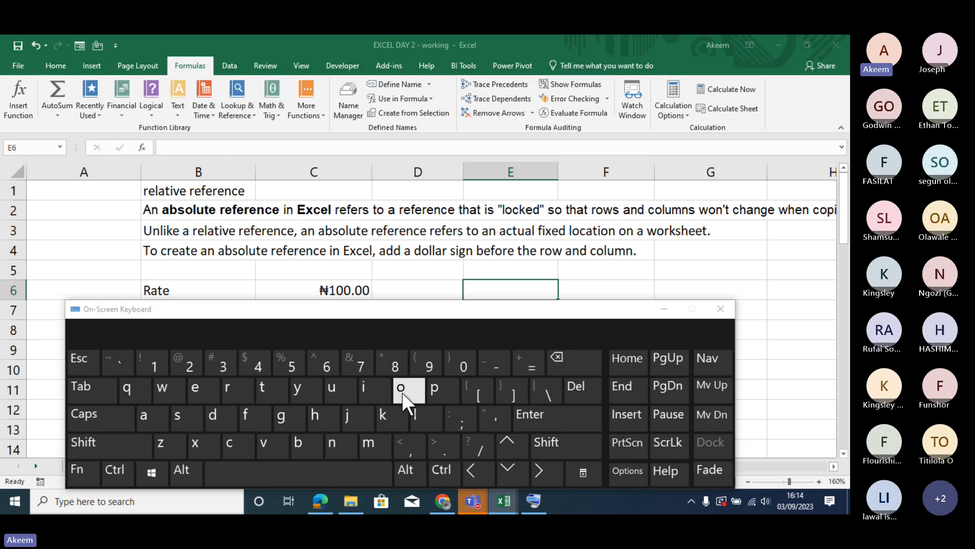
pyautogui.click(81, 472)
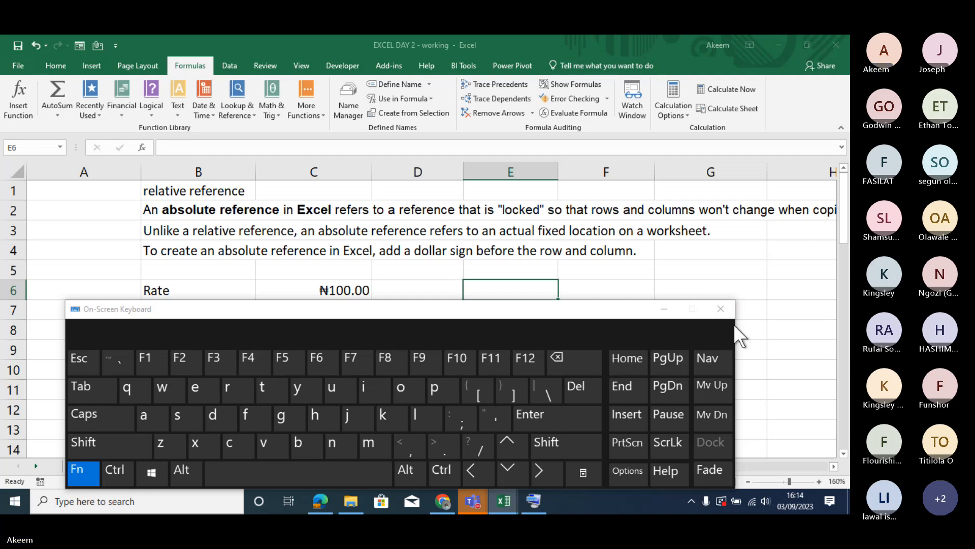
pyautogui.click(662, 309)
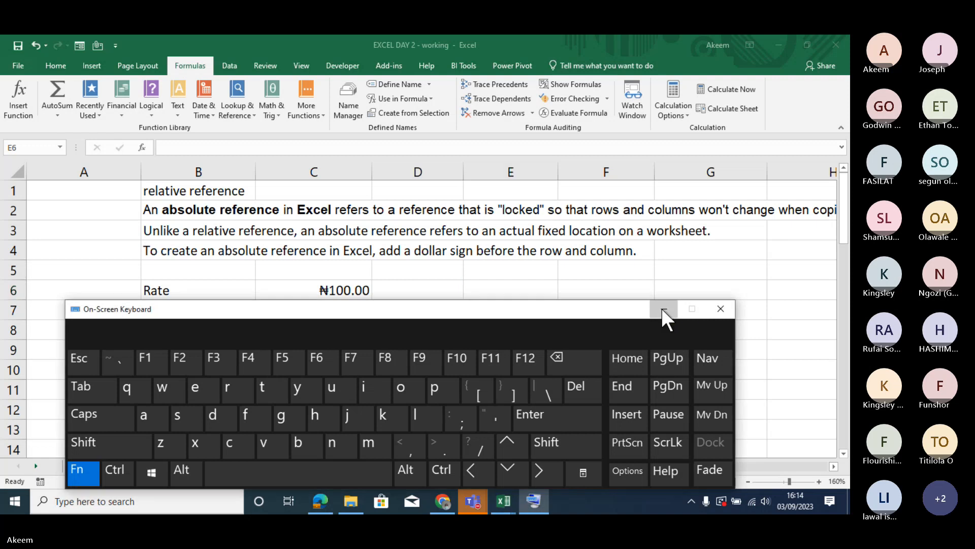
pyautogui.click(475, 290)
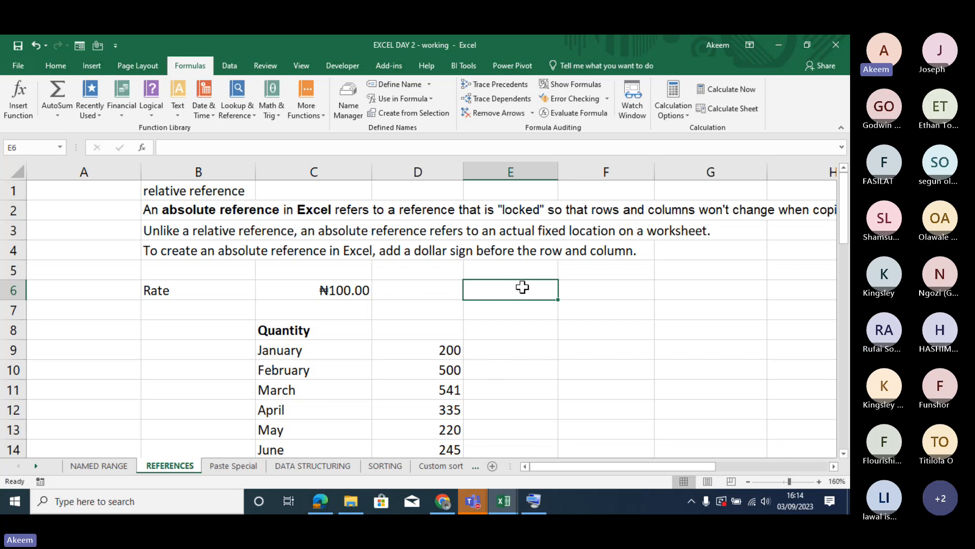
# - Enter a formula in E6 that locks the rate as an absolute reference, =$C$6
pyautogui.write('=')
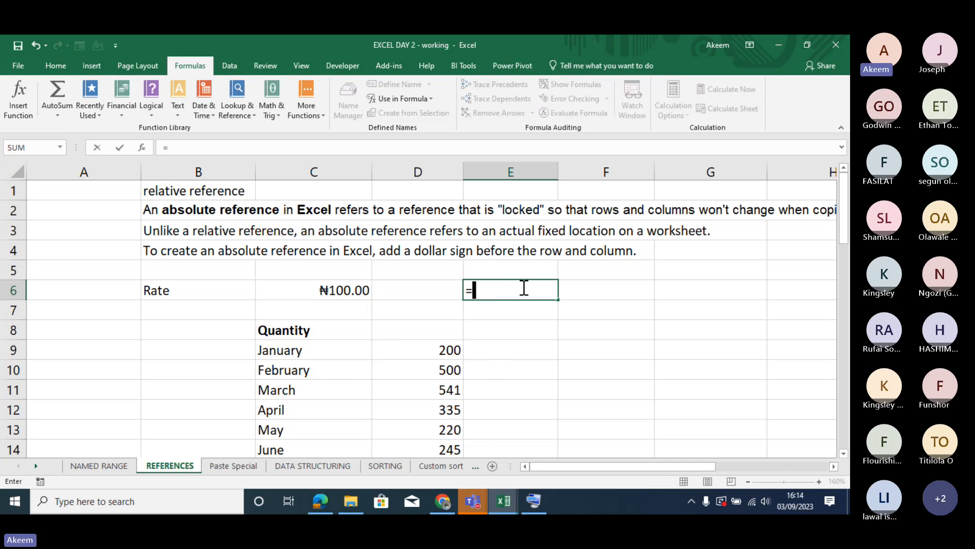
pyautogui.click(330, 286)
pyautogui.press('F4')
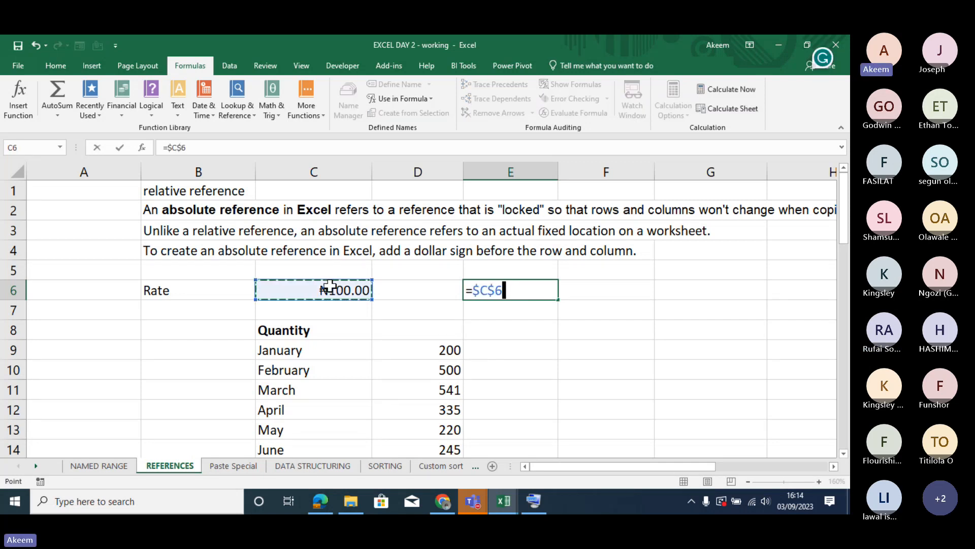
pyautogui.press('Return')
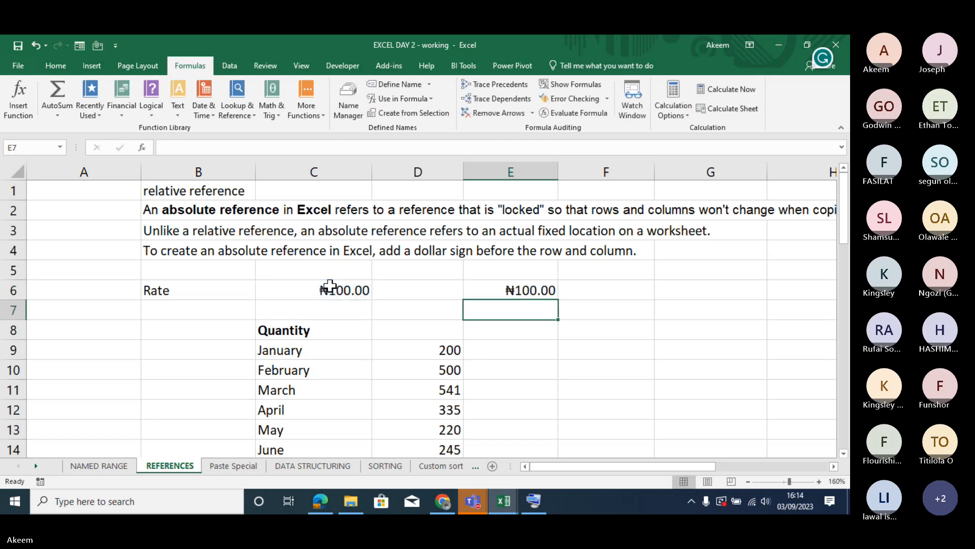
# - Note the shortcut F4 in A4, beside the line on creating absolute references, and make it bold
pyautogui.click(52, 249)
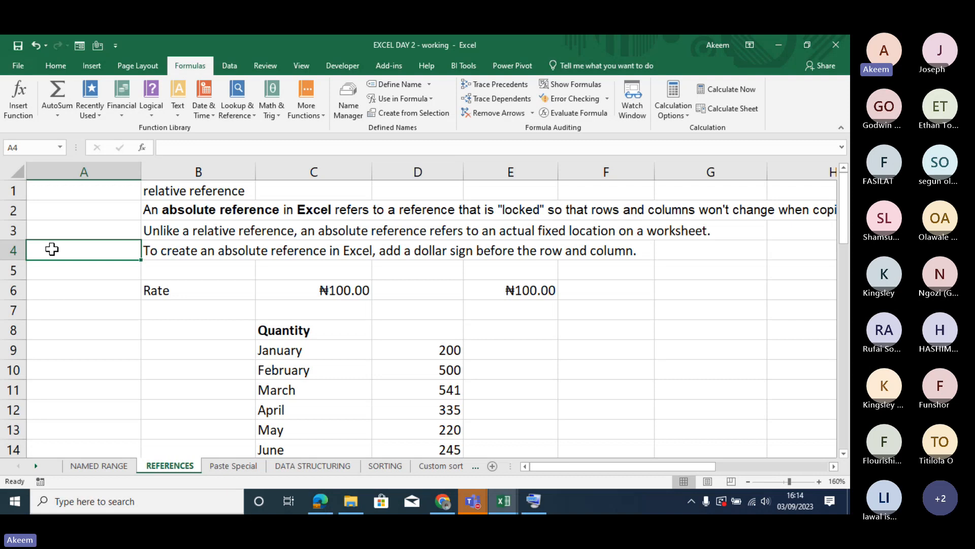
pyautogui.write('F4')
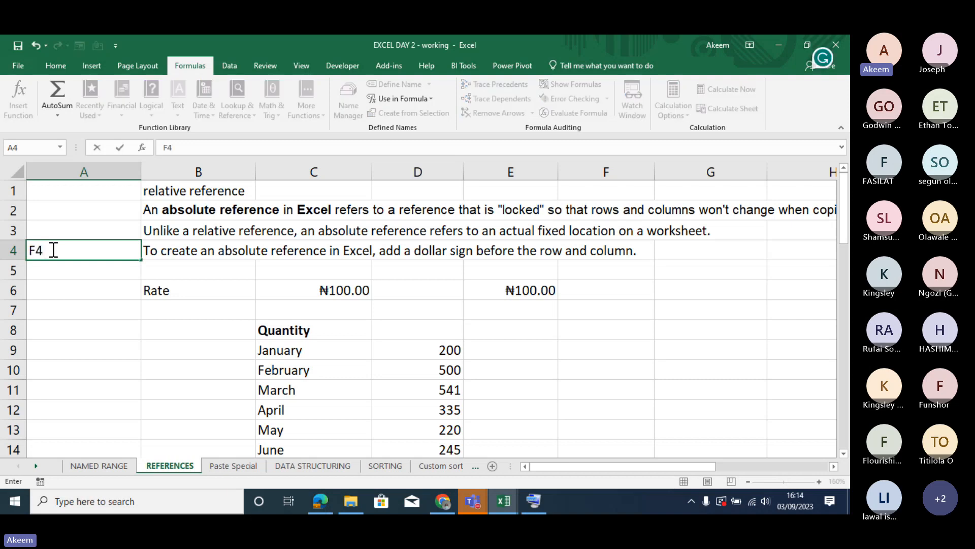
pyautogui.press('Return')
pyautogui.click(53, 252)
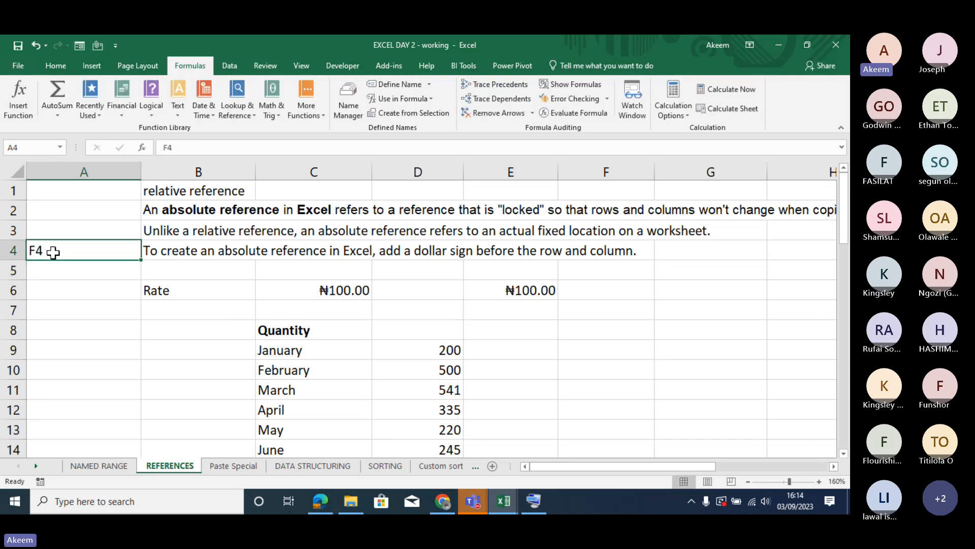
pyautogui.hotkey('ctrl', 'b')
# - Bring the On-Screen Keyboard back up to point out the F4 function key, and minimise it
pyautogui.click(534, 501)
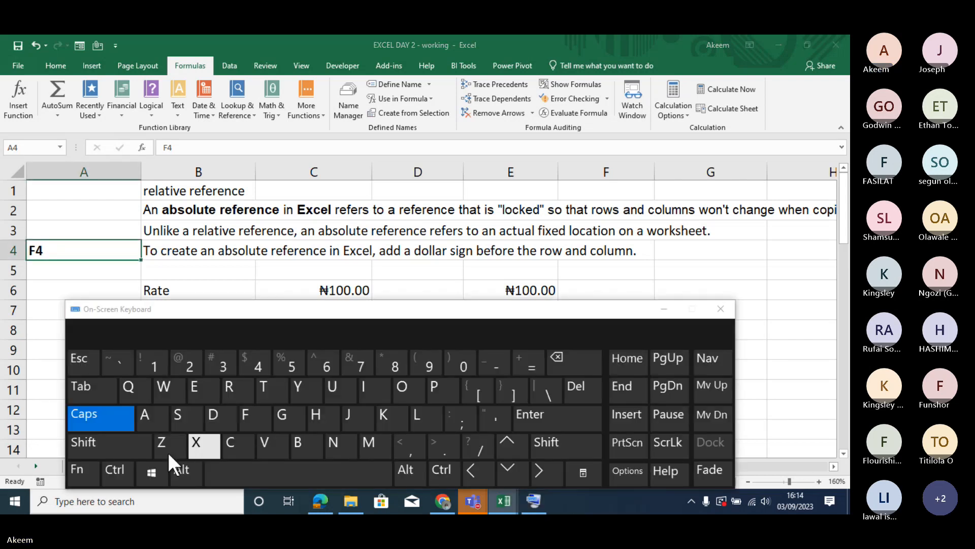
pyautogui.click(70, 473)
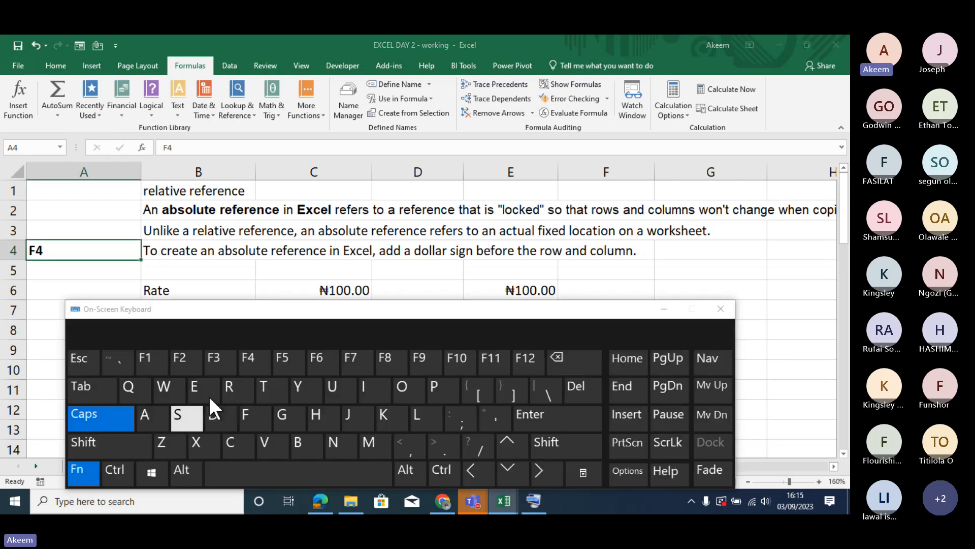
pyautogui.click(258, 376)
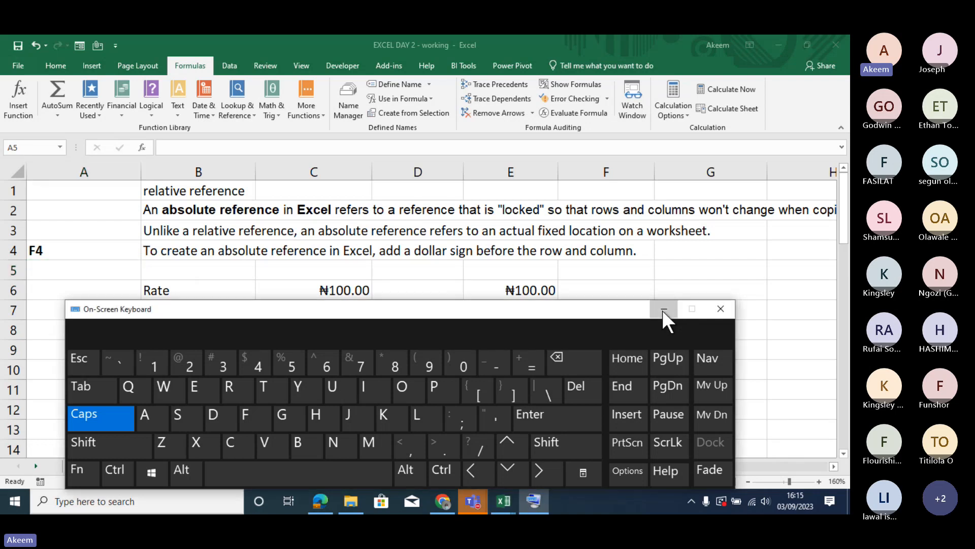
pyautogui.click(663, 310)
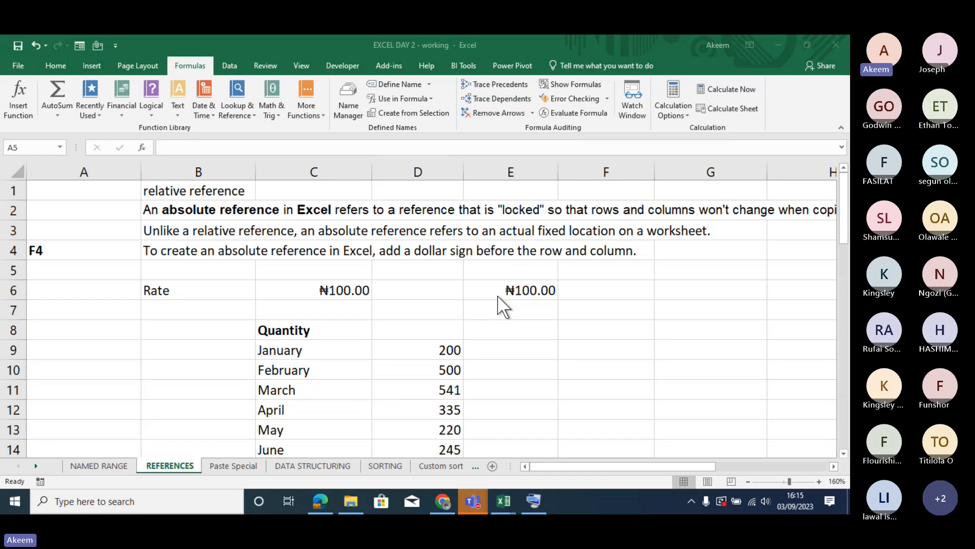
# - Reopen and confirm =$C$6 in E6, fill it across to G6, and check the copied formula in G6
pyautogui.press('Right')
pyautogui.doubleClick(523, 295)
pyautogui.press('F4')
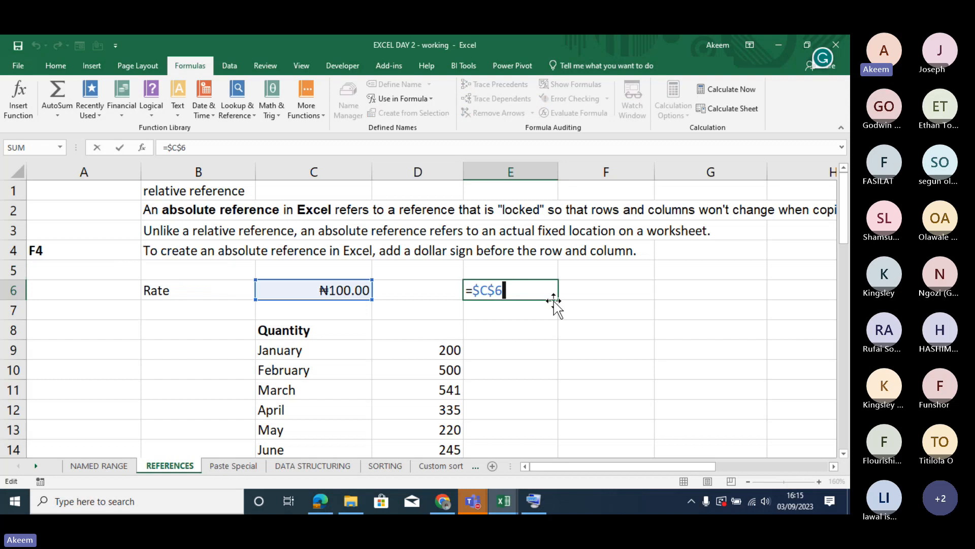
pyautogui.press('Return')
pyautogui.click(553, 294)
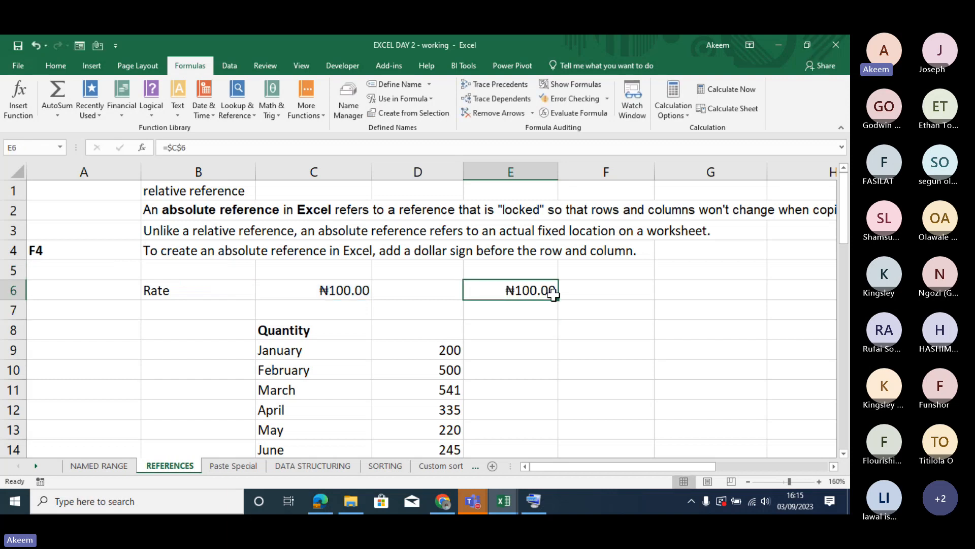
pyautogui.moveTo(558, 299); pyautogui.dragTo(803, 290)
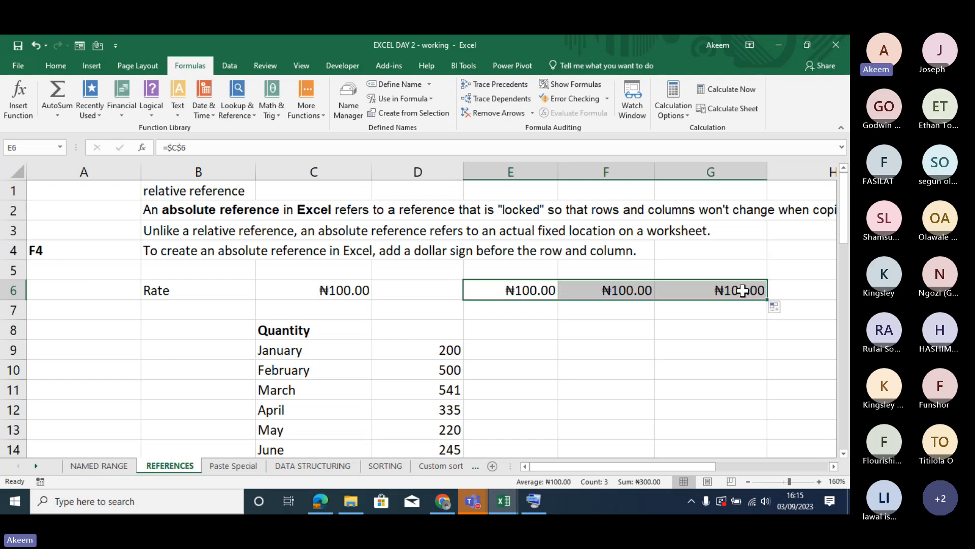
pyautogui.doubleClick(742, 292)
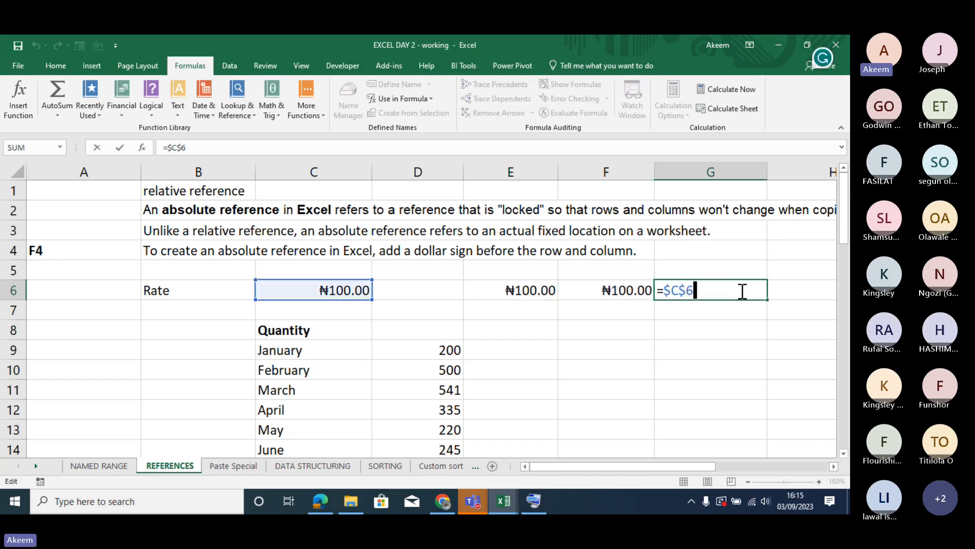
pyautogui.press('Return')
pyautogui.press('Up')
pyautogui.press('Left')
pyautogui.press('Left')
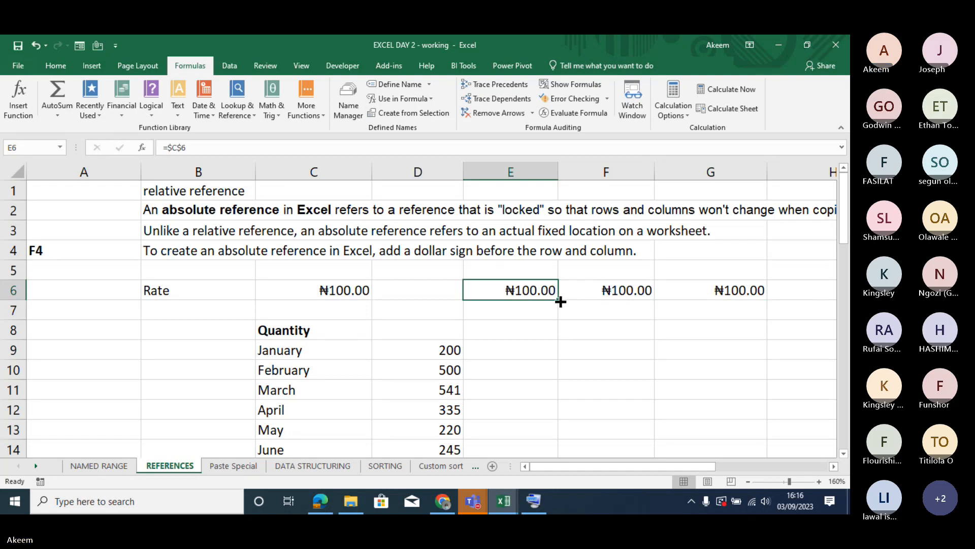
# - Fill the E6 formula down to E13 and clear all the test formulas from E6:G13
pyautogui.moveTo(560, 302); pyautogui.dragTo(561, 436)
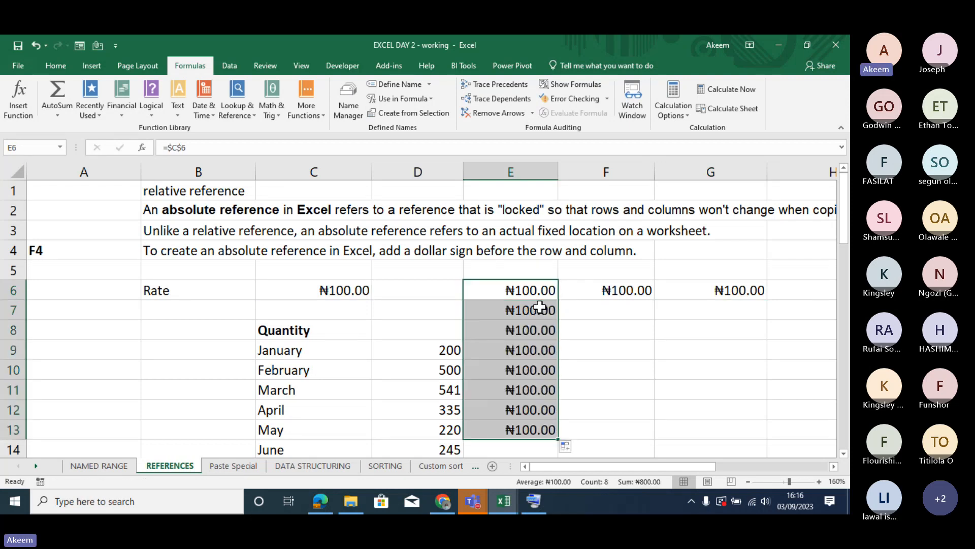
pyautogui.moveTo(523, 288); pyautogui.dragTo(684, 429)
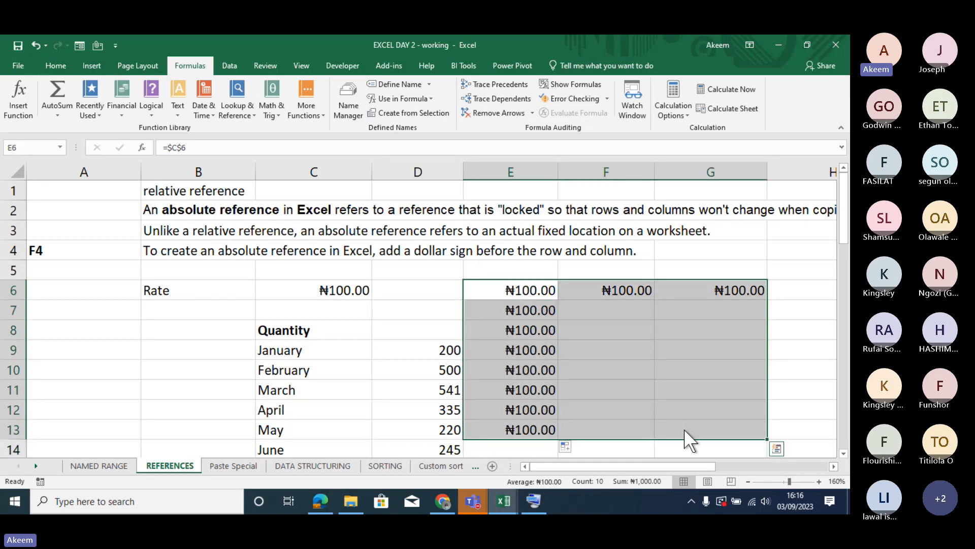
pyautogui.press('Delete')
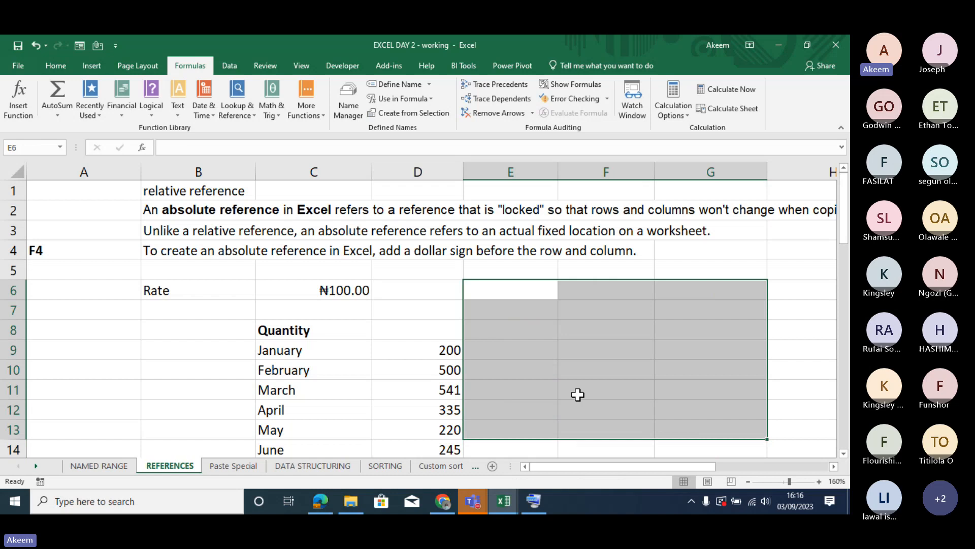
# - Multiply January's quantity by the locked rate in E9 with =D9*$C$6, and fill the formula down for the remaining months
pyautogui.click(446, 350)
pyautogui.click(500, 350)
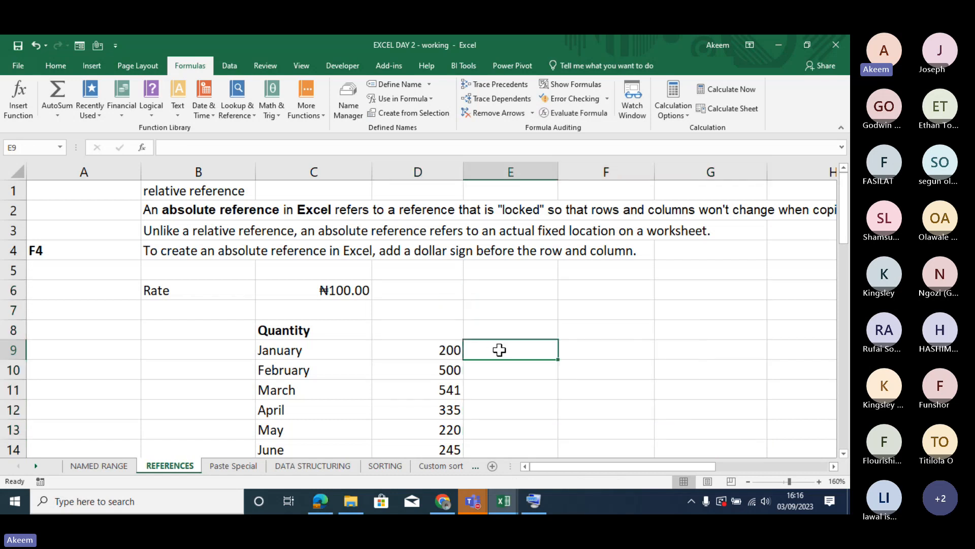
pyautogui.write('=')
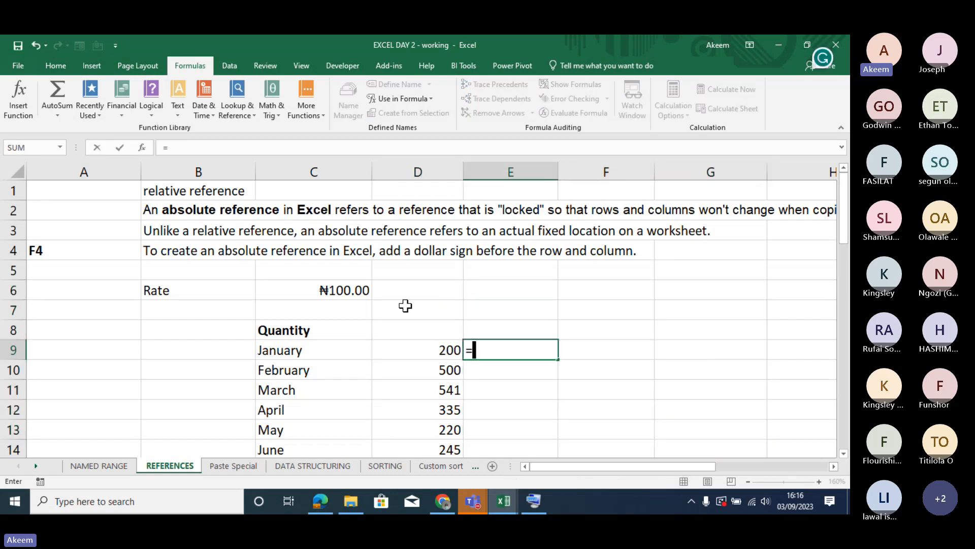
pyautogui.click(430, 352)
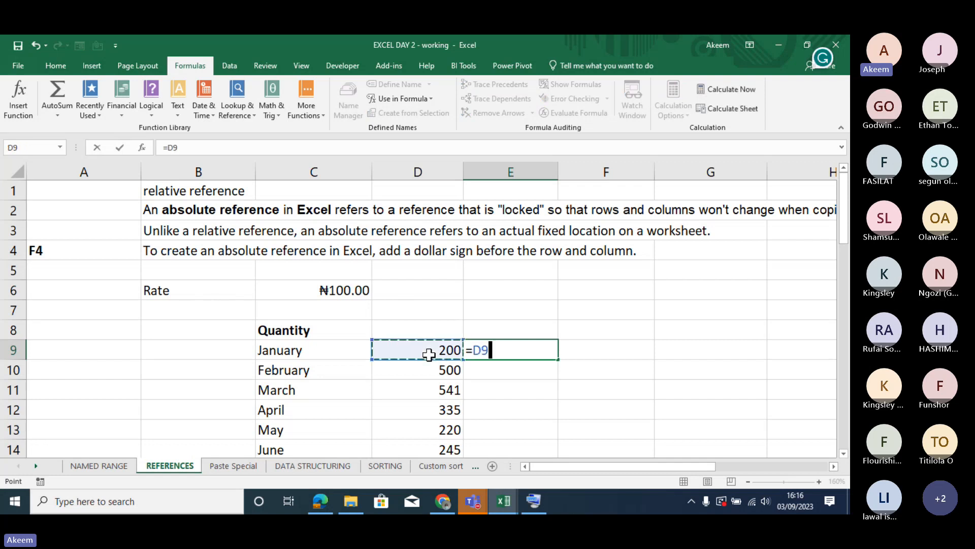
pyautogui.write('*')
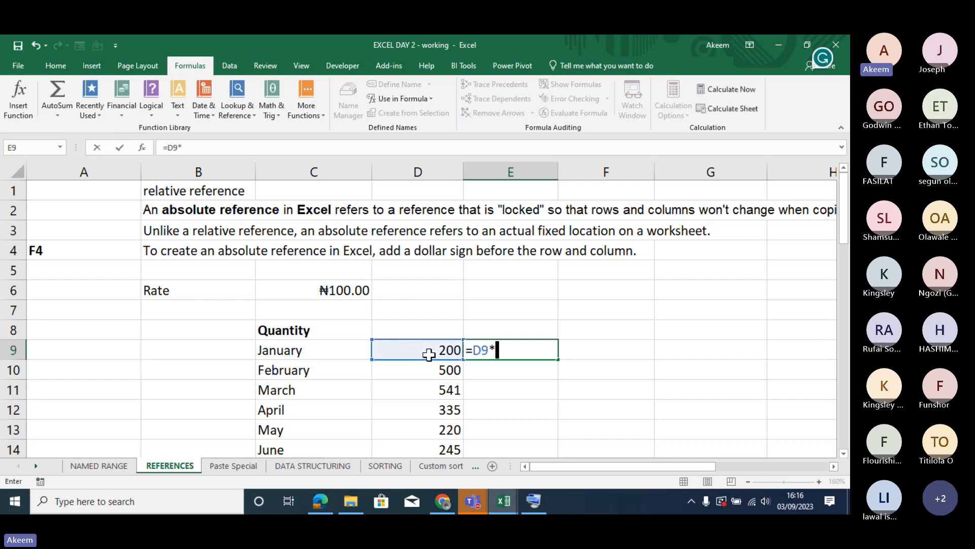
pyautogui.click(357, 291)
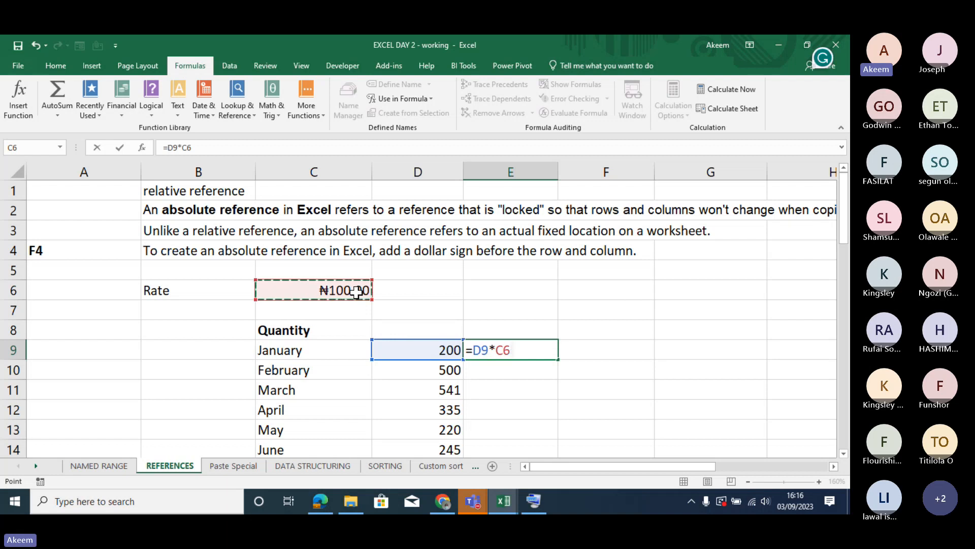
pyautogui.press('F4')
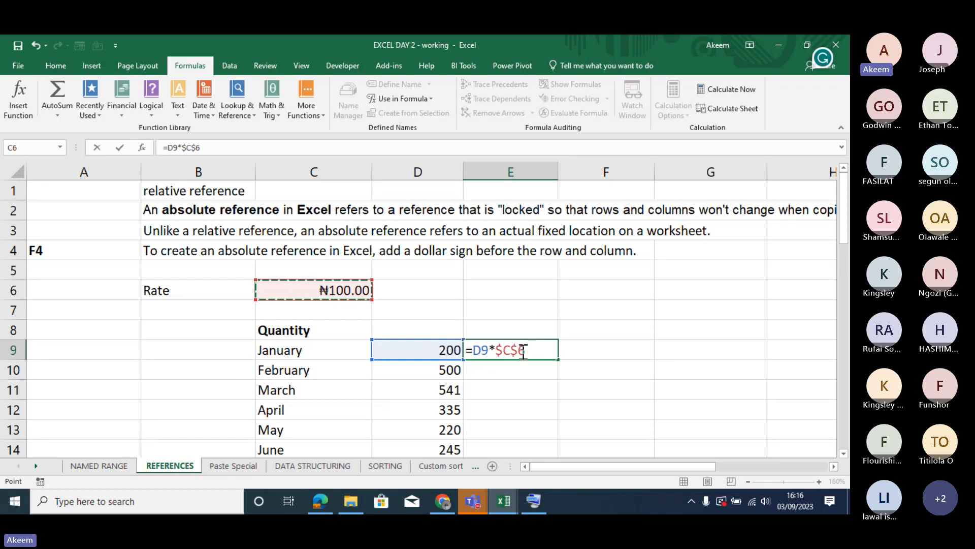
pyautogui.press('Return')
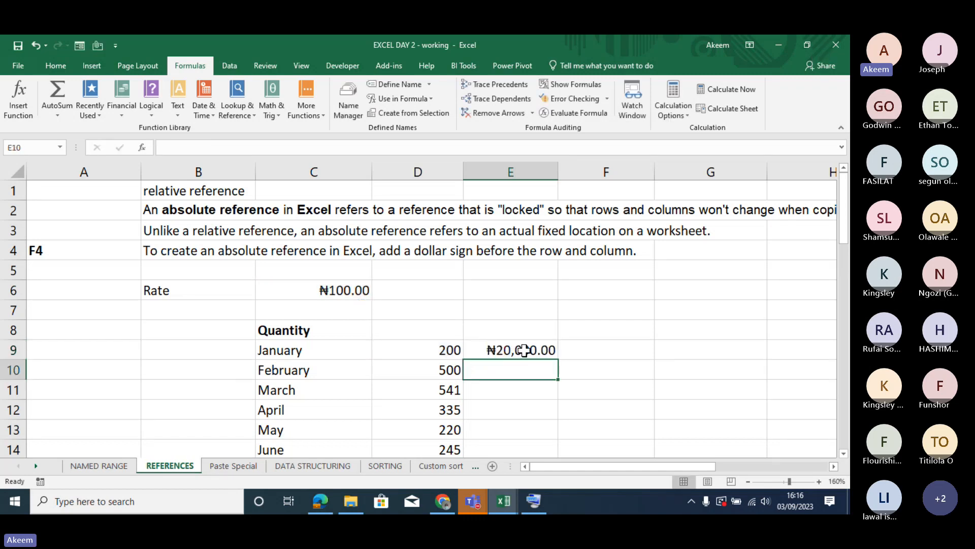
pyautogui.click(545, 354)
pyautogui.doubleClick(558, 360)
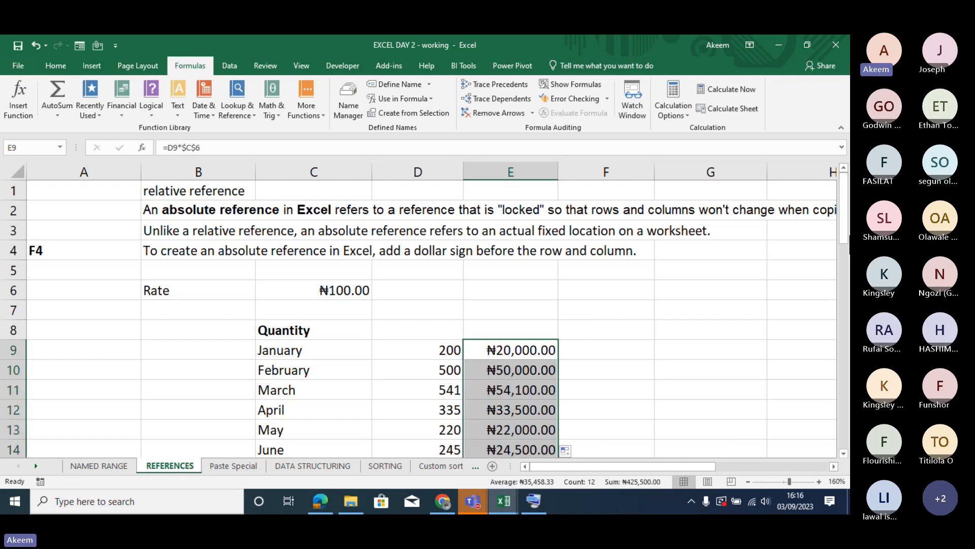
# - Inspect the copied formulas for May in E13 and August in E16 against the rate cell C6
pyautogui.moveTo(847, 236); pyautogui.dragTo(849, 266)
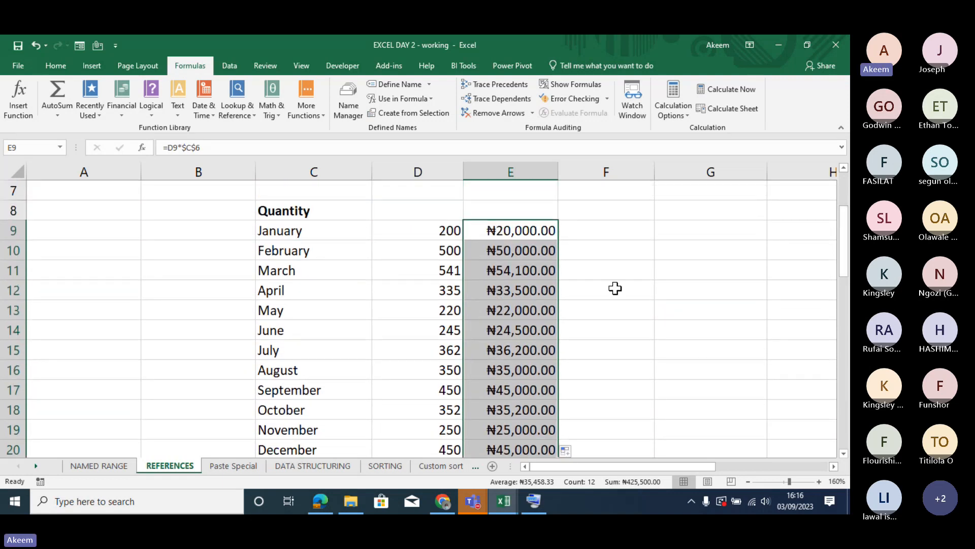
pyautogui.doubleClick(512, 310)
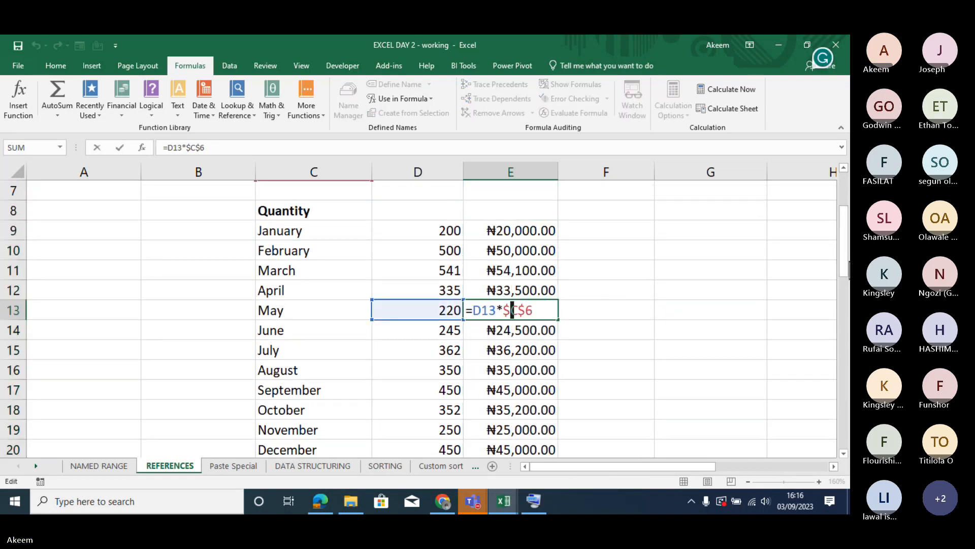
pyautogui.moveTo(846, 252)
pyautogui.mouseDown()
pyautogui.moveTo(845, 228)
pyautogui.moveTo(847, 243)
pyautogui.mouseUp()
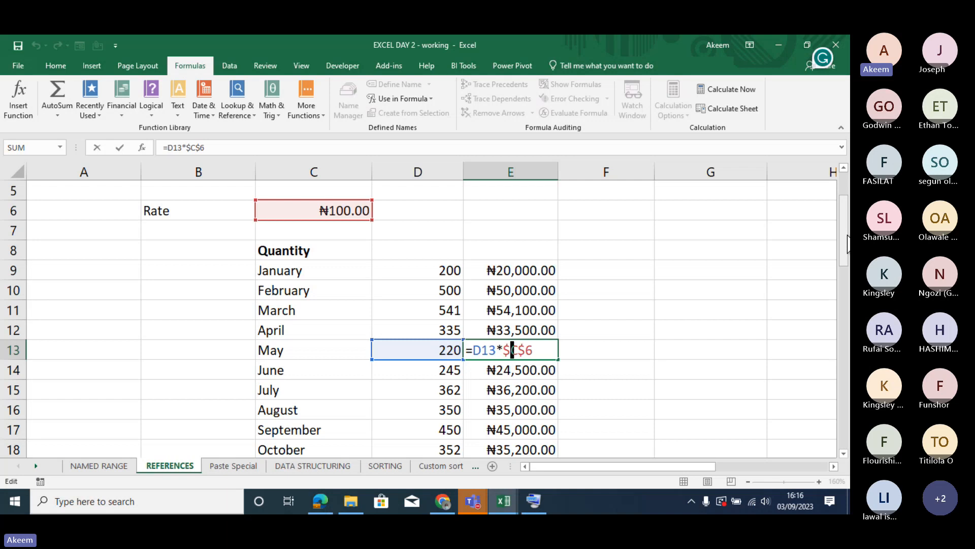
pyautogui.press('Return')
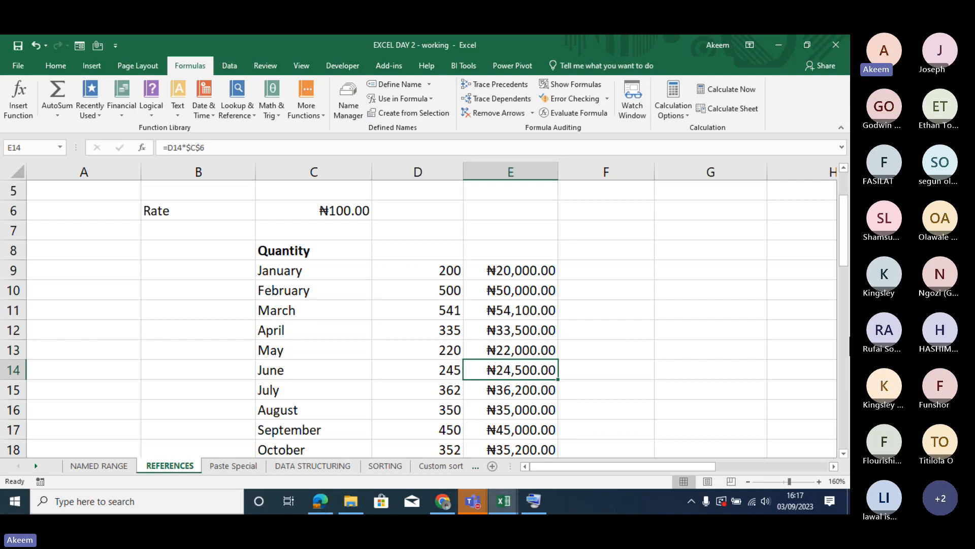
pyautogui.doubleClick(522, 409)
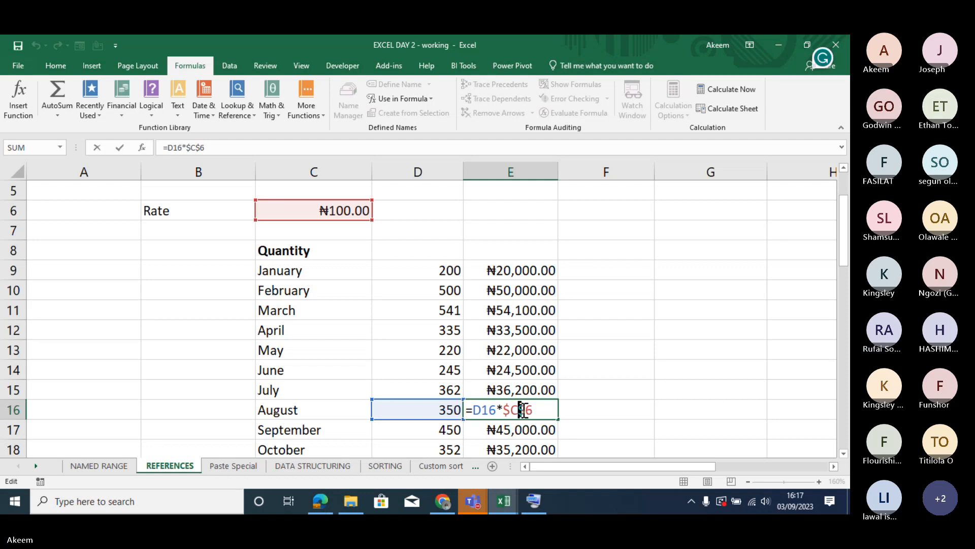
pyautogui.press('Return')
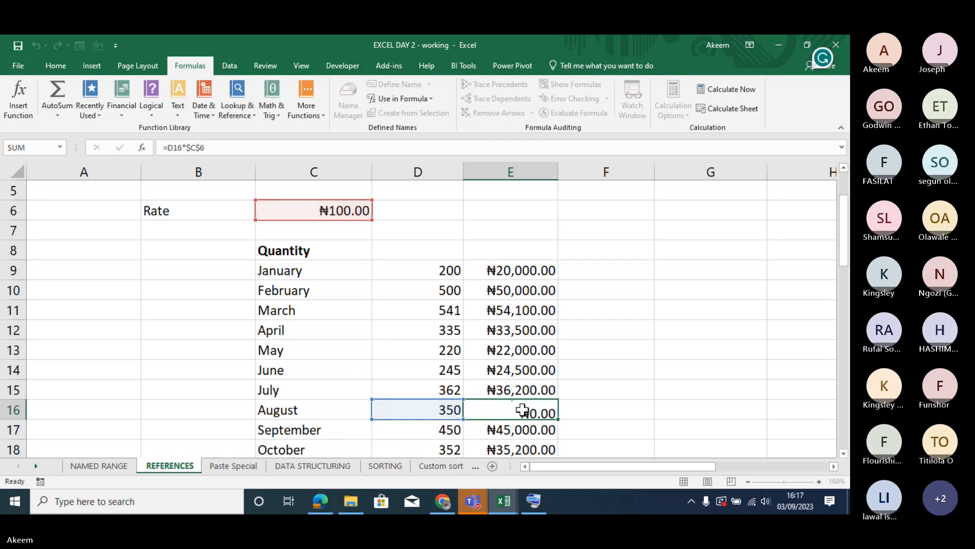
# - Clear the monthly result formulas from E9:E20
pyautogui.click(519, 268)
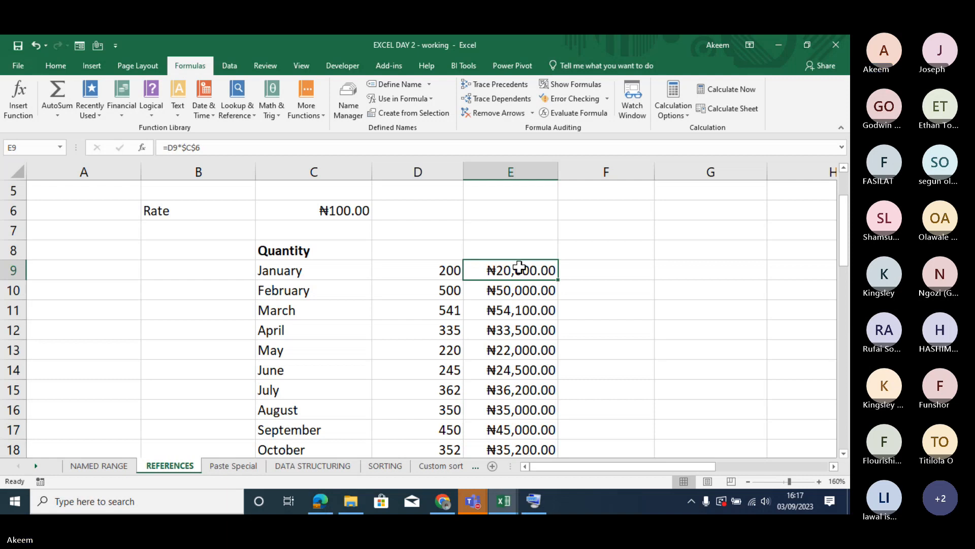
pyautogui.hotkey('ctrl', 'shift', 'Down')
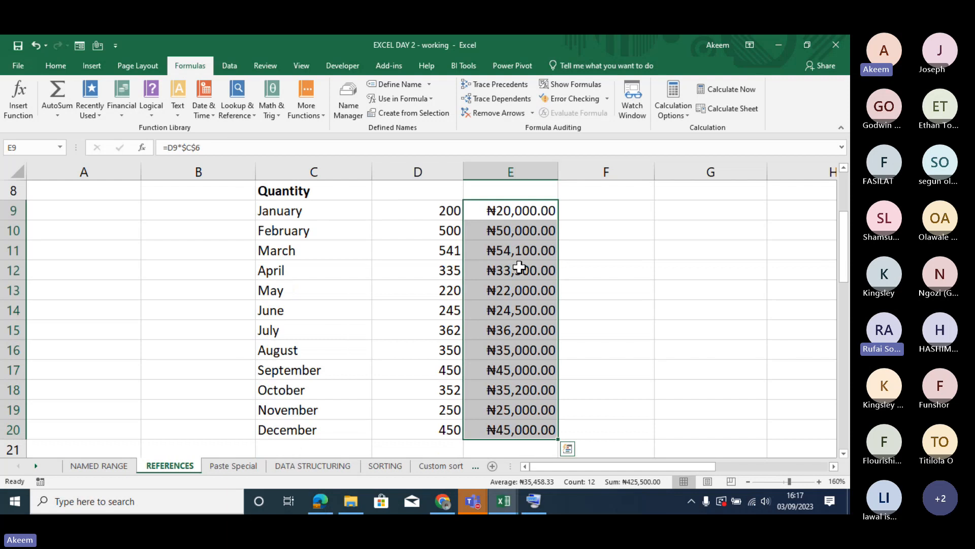
pyautogui.press('Delete')
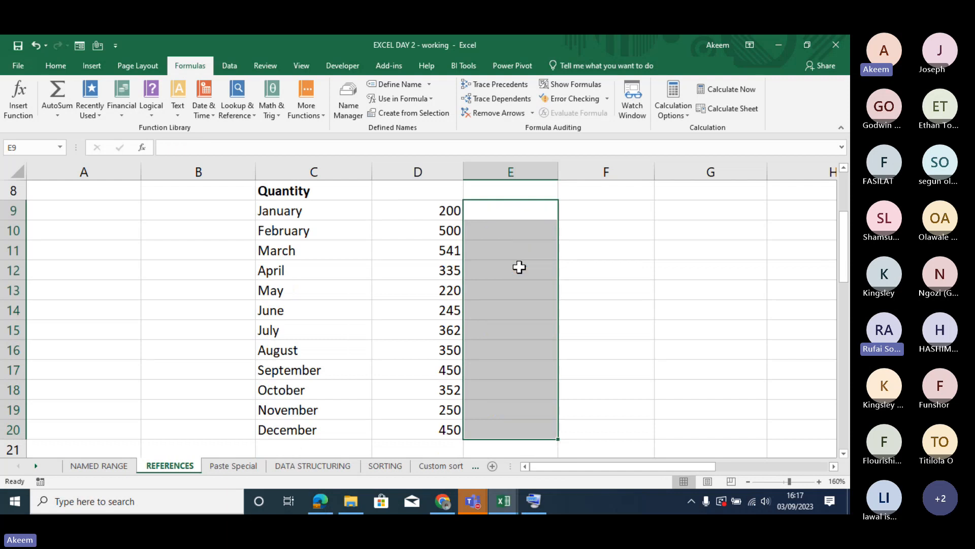
# - Multiply the locked rate by January's quantity in E9 with =$C$6*D9, and fill the formula down for the remaining months
pyautogui.click(498, 210)
pyautogui.press('Up')
pyautogui.press('Up')
pyautogui.press('Up')
pyautogui.press('Up')
pyautogui.press('Up')
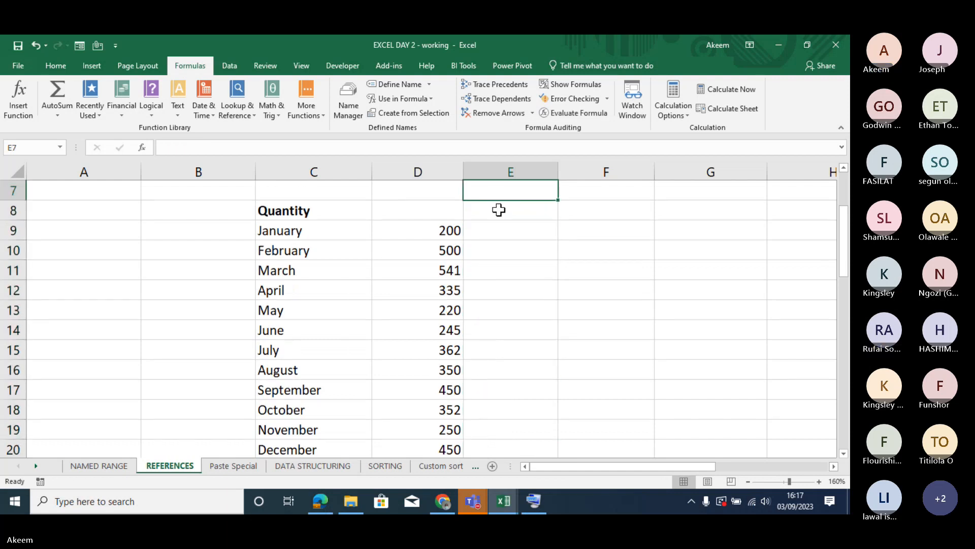
pyautogui.press('Down')
pyautogui.press('Down')
pyautogui.press('Down')
pyautogui.press('Down')
pyautogui.press('Down')
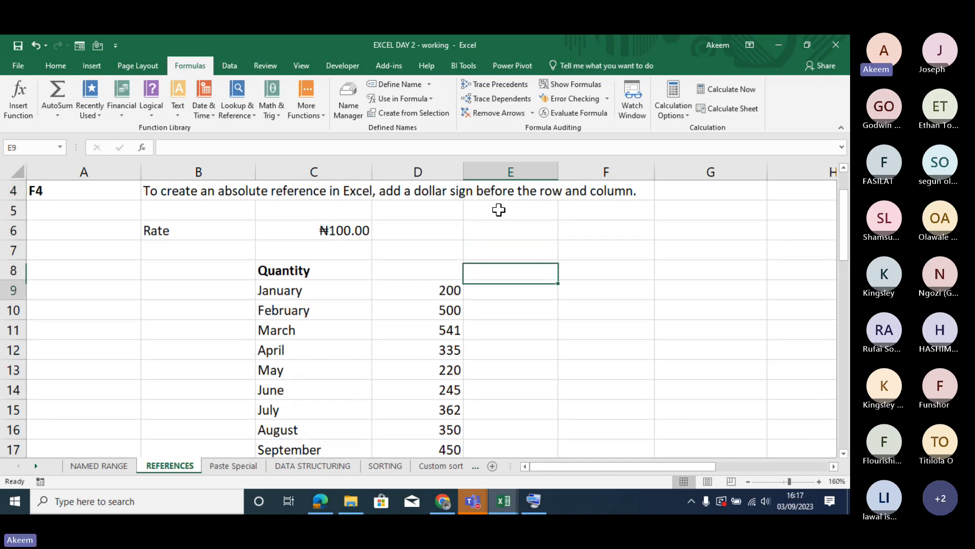
pyautogui.write('=')
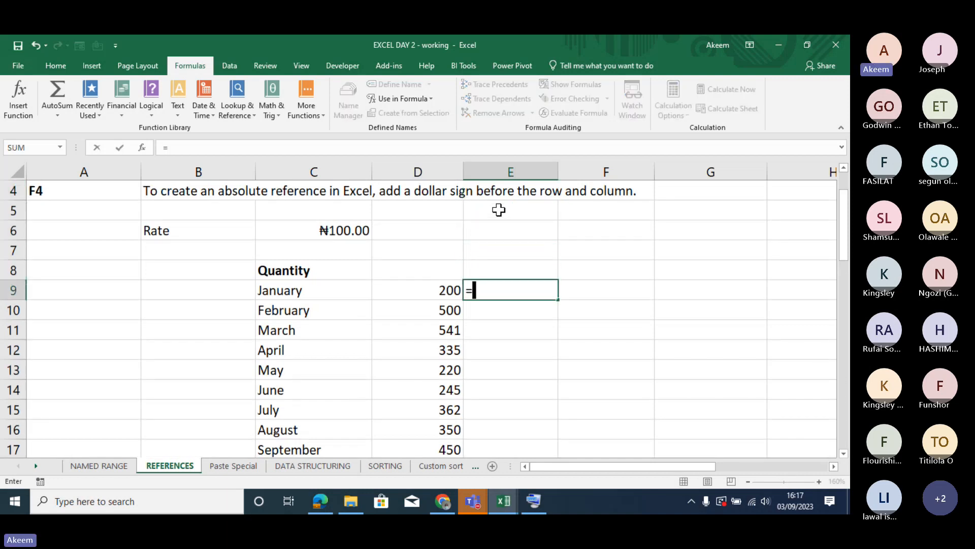
pyautogui.click(366, 224)
pyautogui.press('F4')
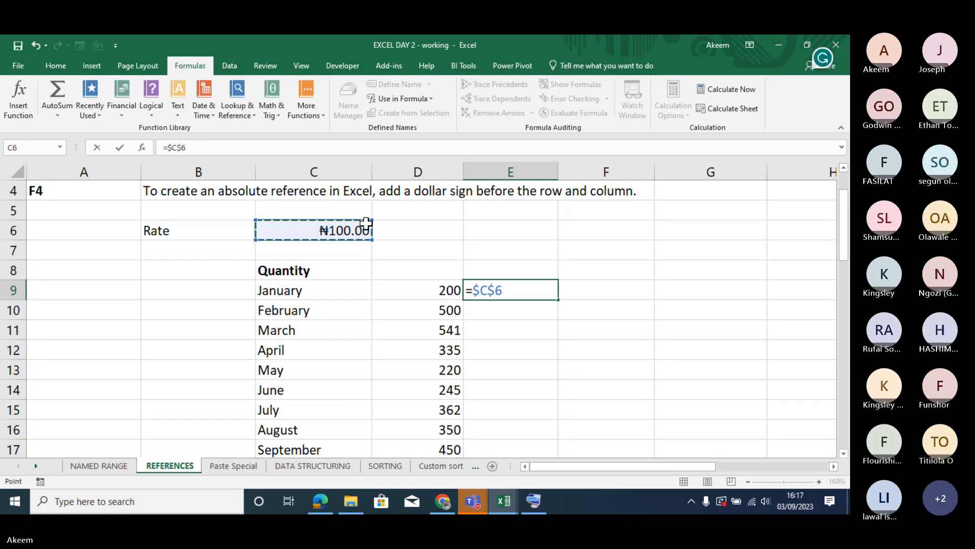
pyautogui.write('*')
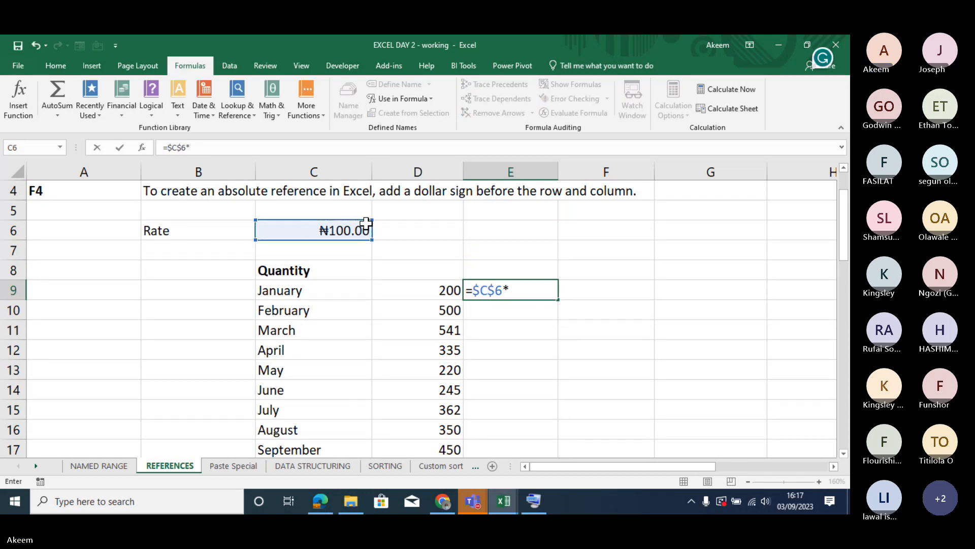
pyautogui.click(438, 290)
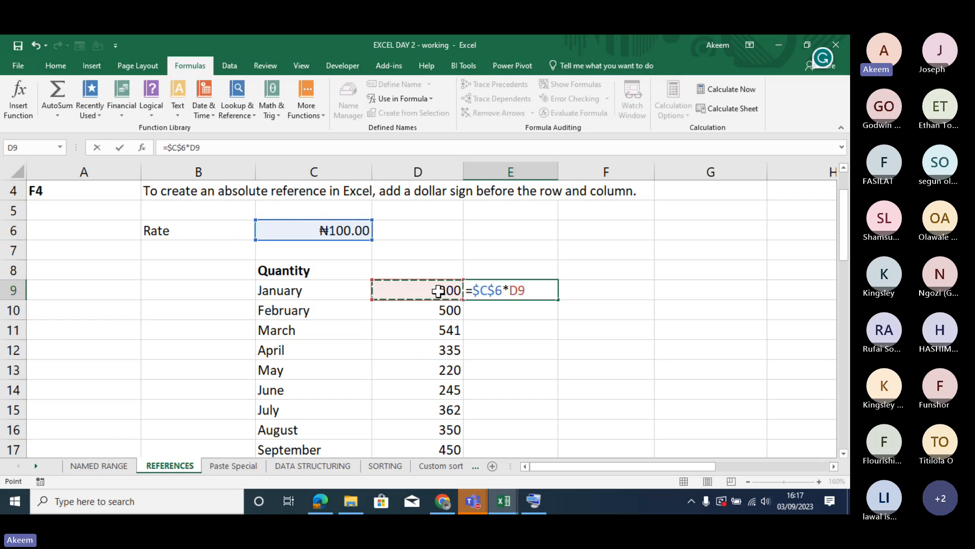
pyautogui.press('Return')
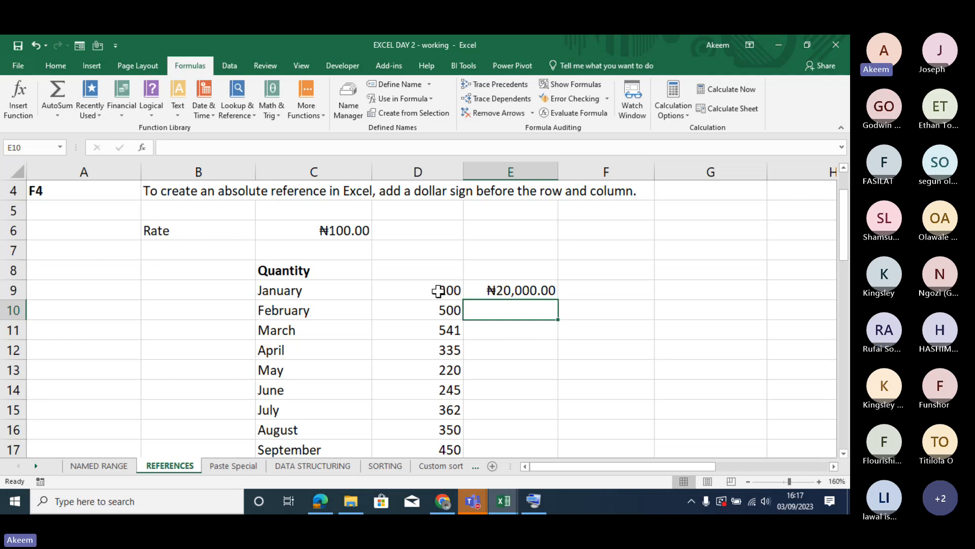
pyautogui.click(500, 285)
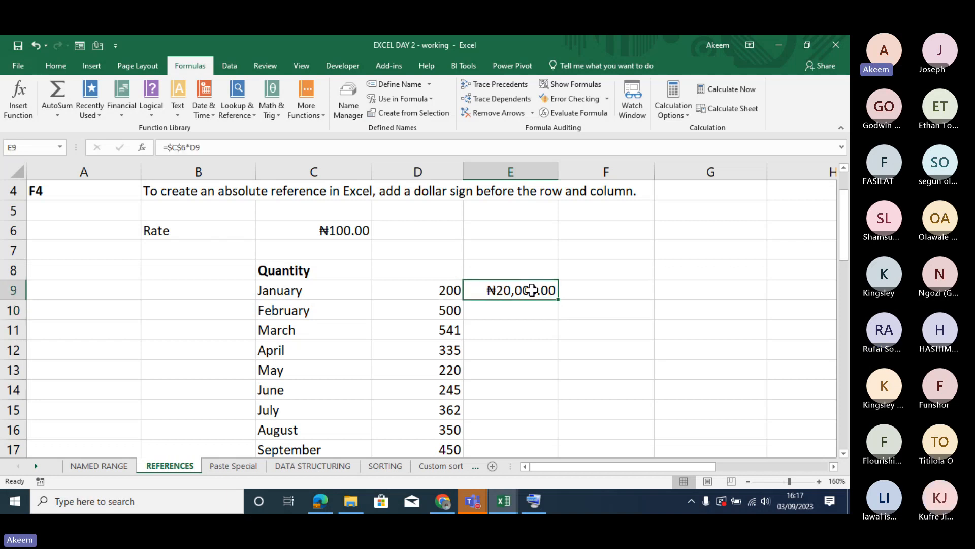
pyautogui.doubleClick(561, 301)
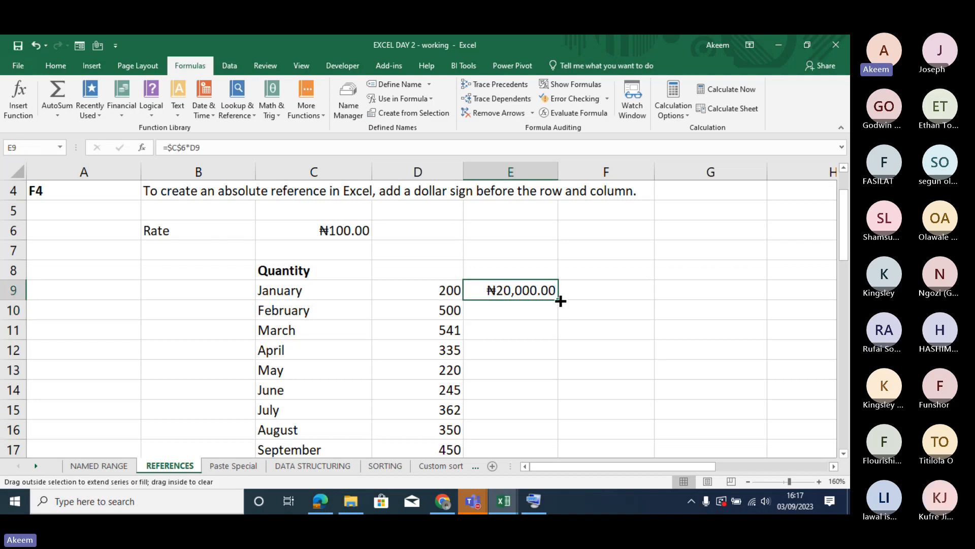
# - Inspect the copied formulas for April, June and August in E12, E14 and E16
pyautogui.click(503, 354)
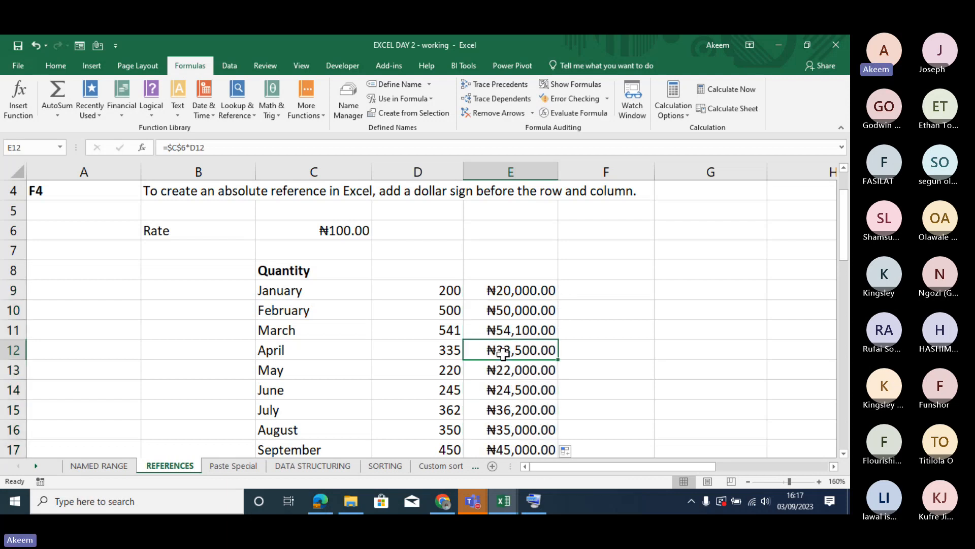
pyautogui.doubleClick(503, 353)
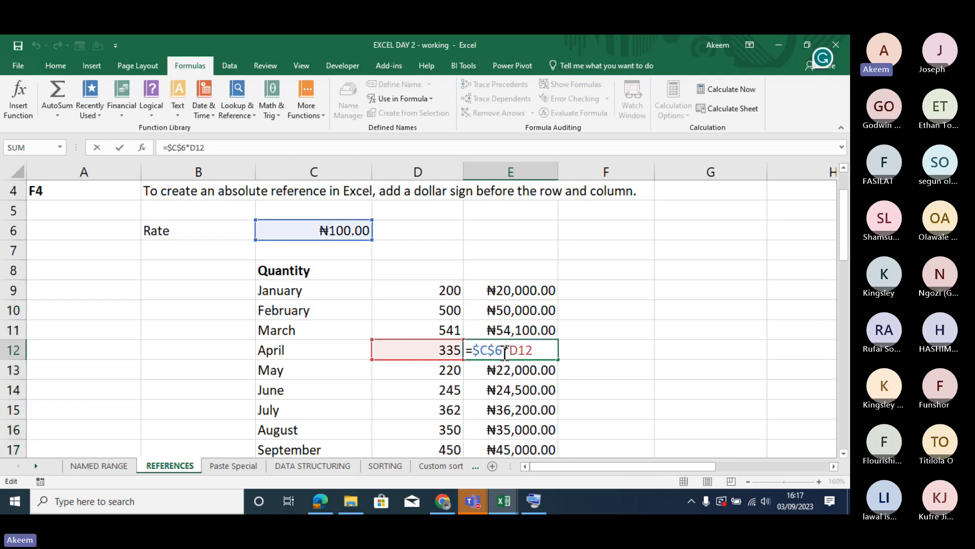
pyautogui.press('Return')
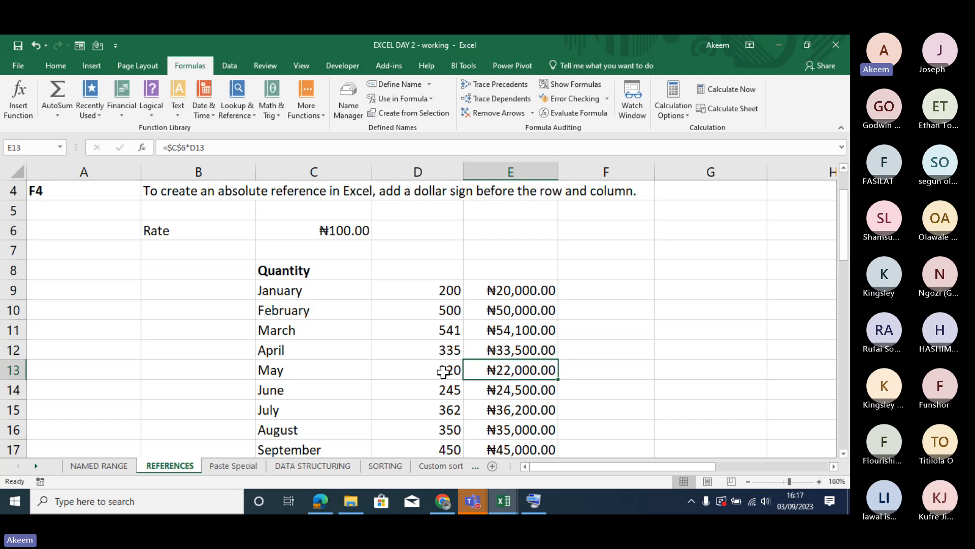
pyautogui.doubleClick(532, 391)
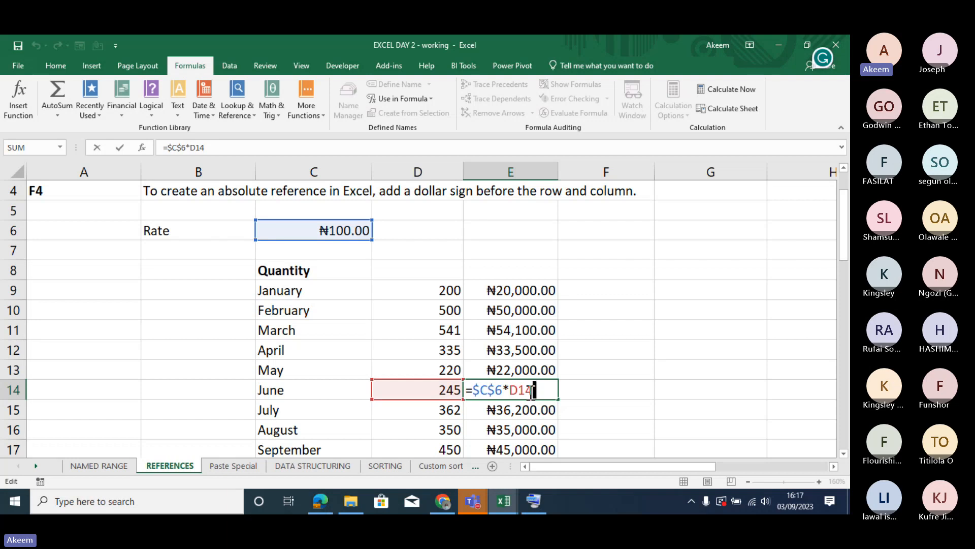
pyautogui.press('Return')
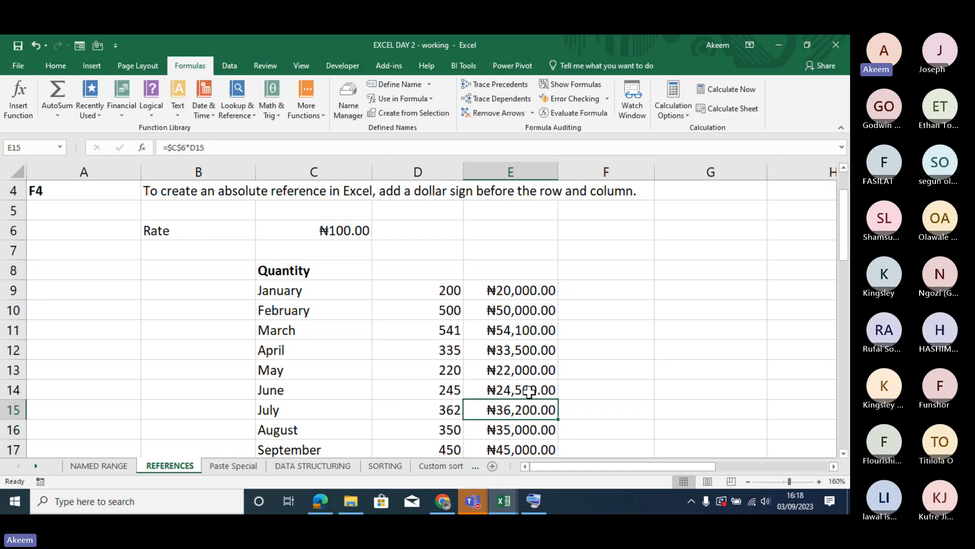
pyautogui.press('Down')
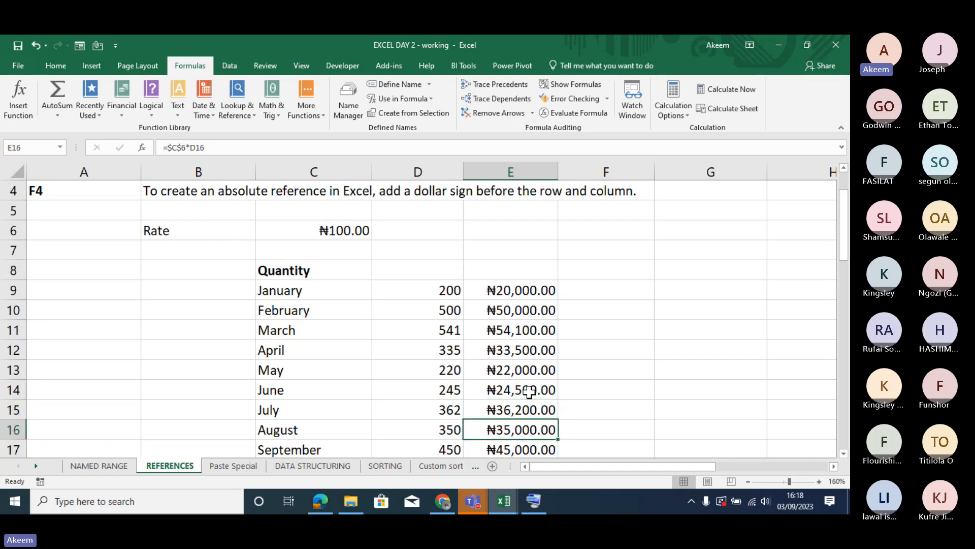
pyautogui.doubleClick(514, 429)
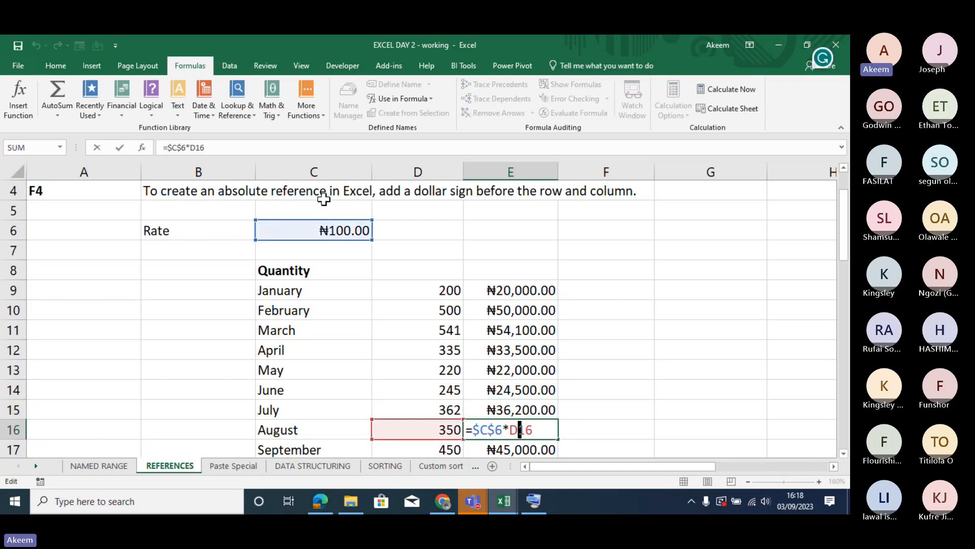
pyautogui.press('Return')
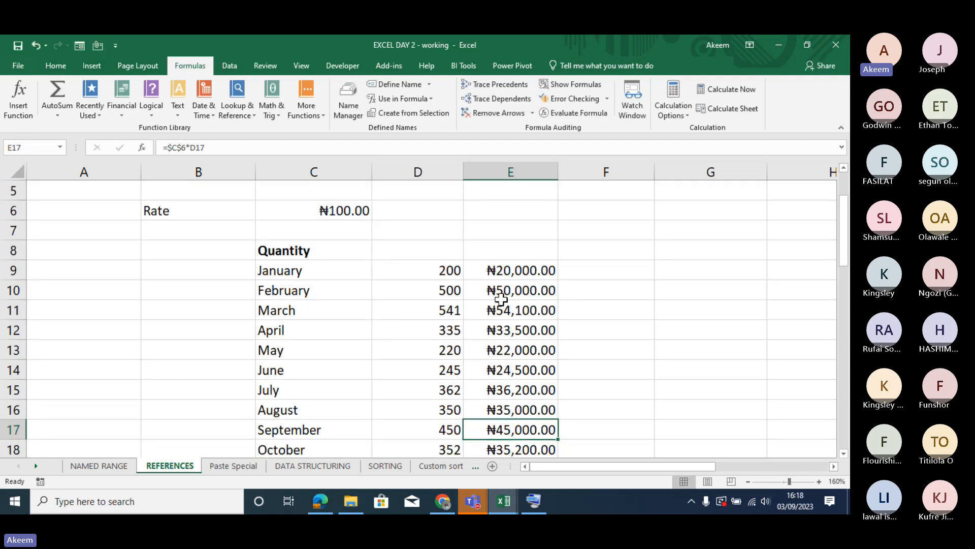
# - Reopen January's formula in E9 and highlight its locked column part $C and locked row part $6
pyautogui.doubleClick(516, 267)
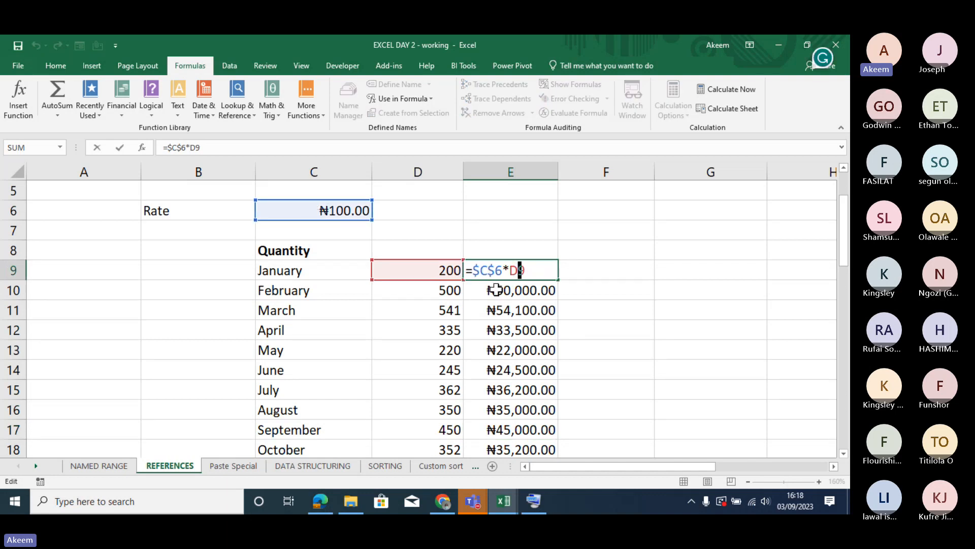
pyautogui.moveTo(487, 272); pyautogui.dragTo(471, 270)
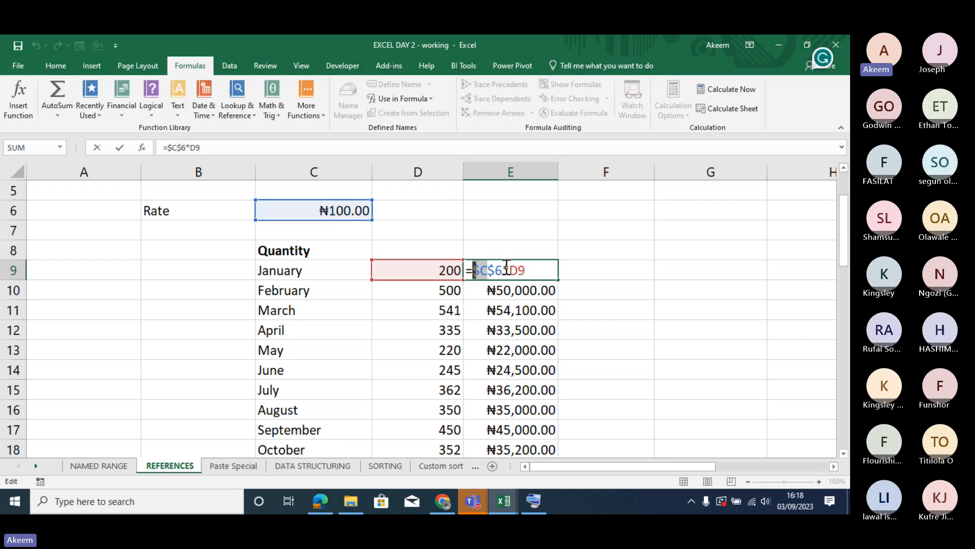
pyautogui.moveTo(503, 269); pyautogui.dragTo(487, 269)
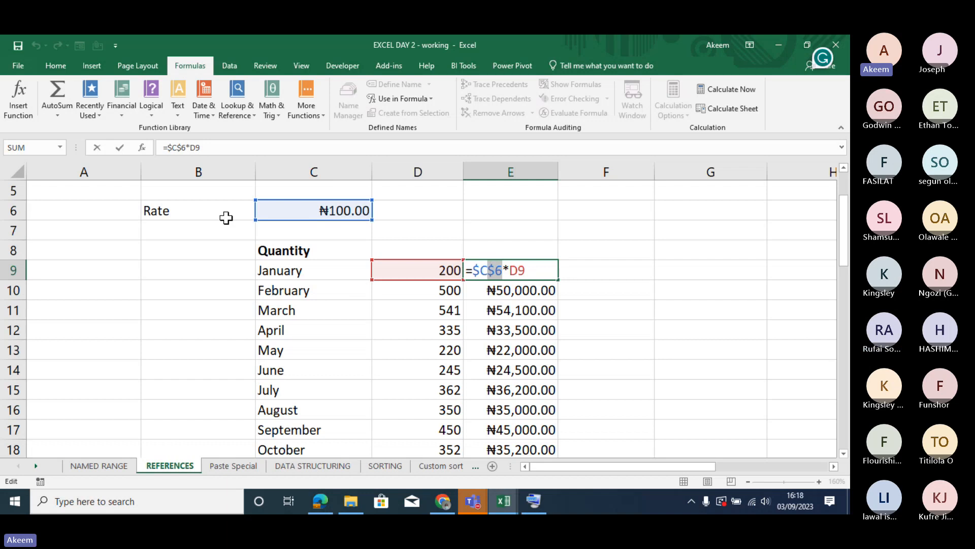
pyautogui.press('Return')
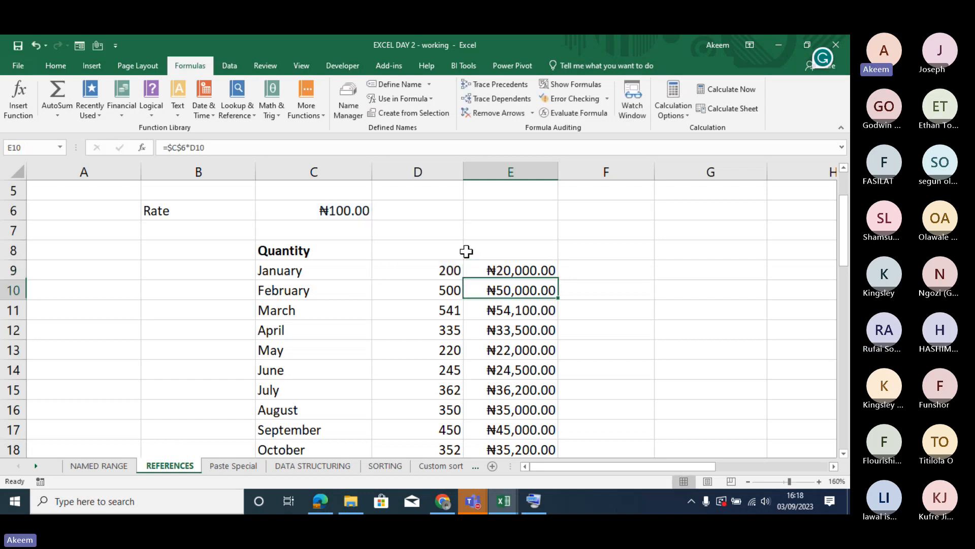
# - Examine the second rate and quantity table in B25:E31, covering Nose Mask, Dettol and Hand Sanitizer
pyautogui.click(396, 365)
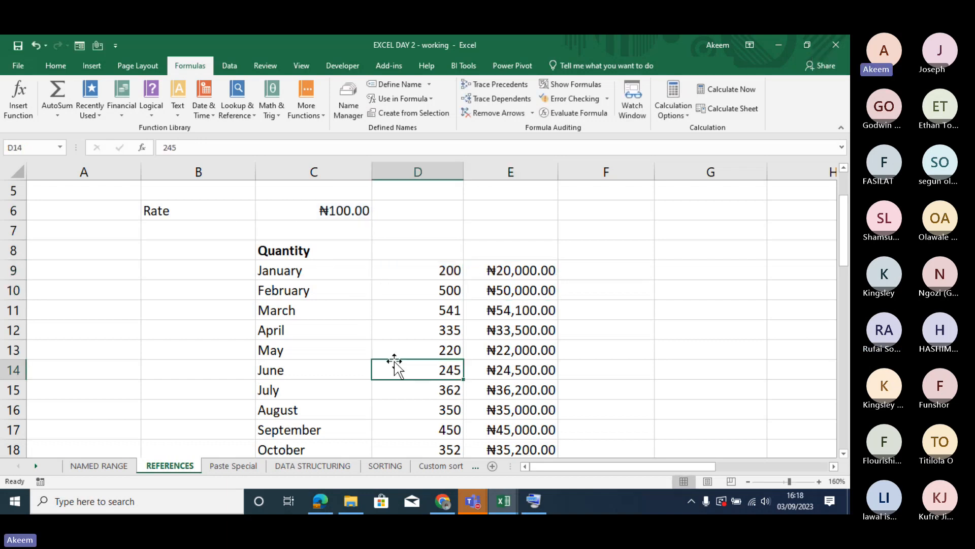
pyautogui.press('Down')
pyautogui.press('Down')
pyautogui.press('Down')
pyautogui.press('Down')
pyautogui.press('Down')
pyautogui.press('Down')
pyautogui.press('Down')
pyautogui.press('Down')
pyautogui.press('Down')
pyautogui.press('Down')
pyautogui.press('Down')
pyautogui.press('Down')
pyautogui.press('Down')
pyautogui.press('Down')
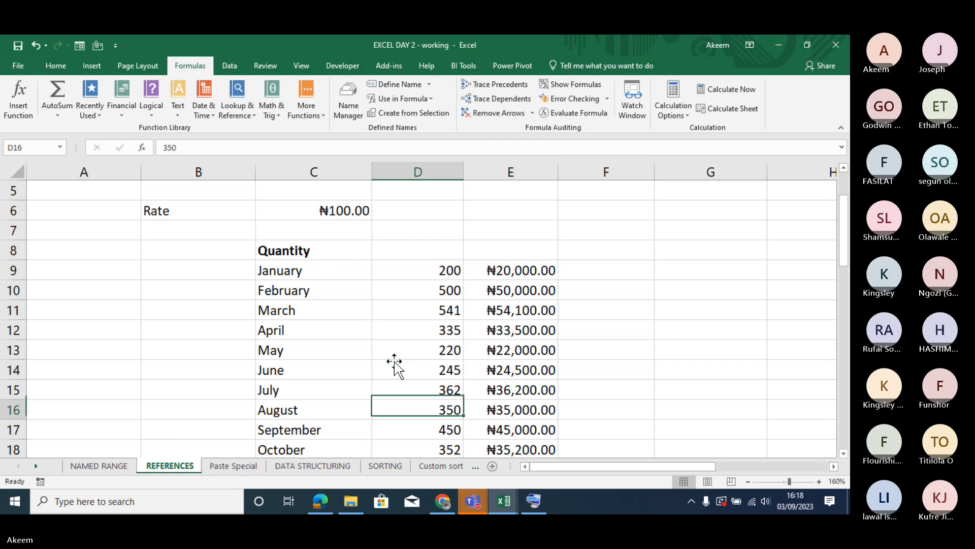
pyautogui.press('Down')
pyautogui.press('Down')
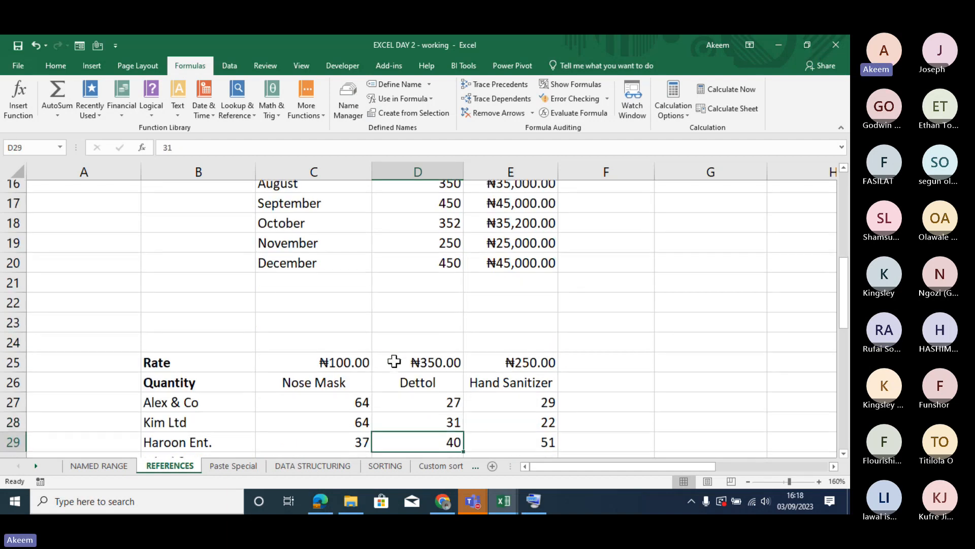
pyautogui.press('Down')
pyautogui.press('Down')
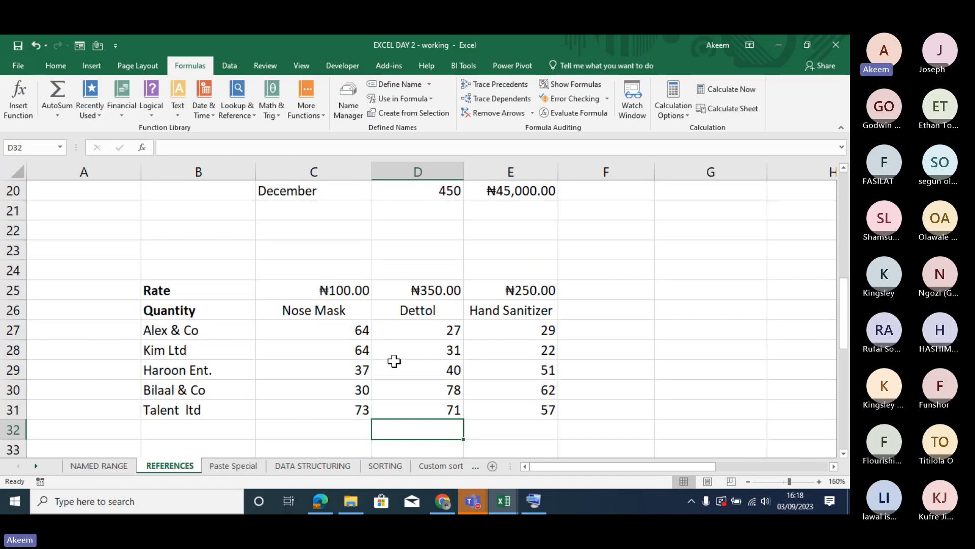
pyautogui.press('Up')
pyautogui.press('Up')
pyautogui.press('Up')
pyautogui.press('Up')
pyautogui.press('Up')
pyautogui.press('Up')
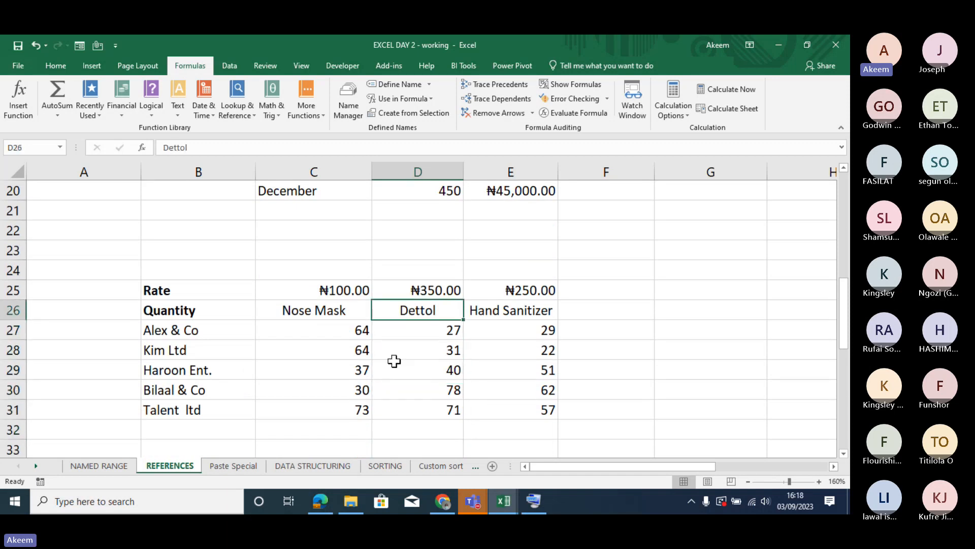
# - Review the product rates in C25:E25 and the customer quantities in C27:E31
pyautogui.press('Down')
pyautogui.press('Down')
pyautogui.press('Down')
pyautogui.press('Down')
pyautogui.press('Down')
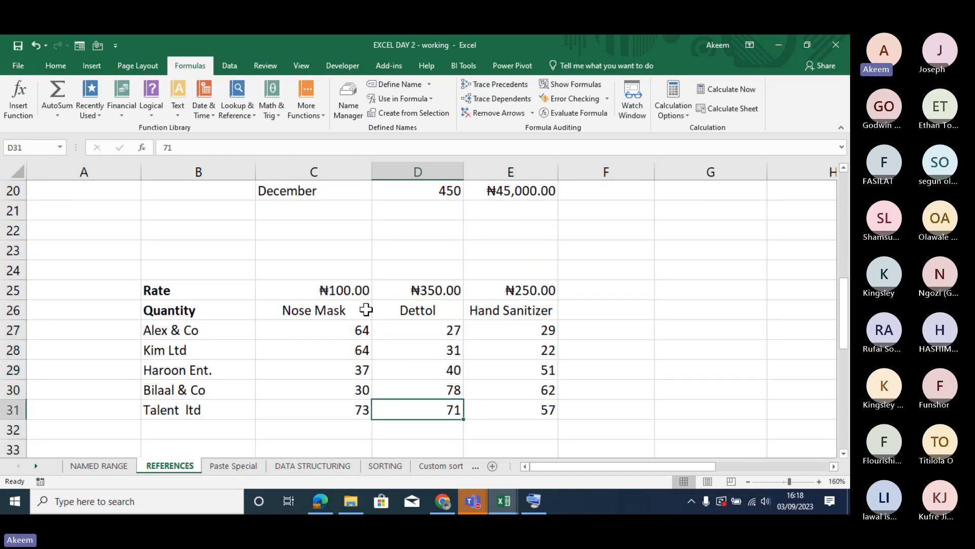
pyautogui.moveTo(323, 287); pyautogui.dragTo(517, 289)
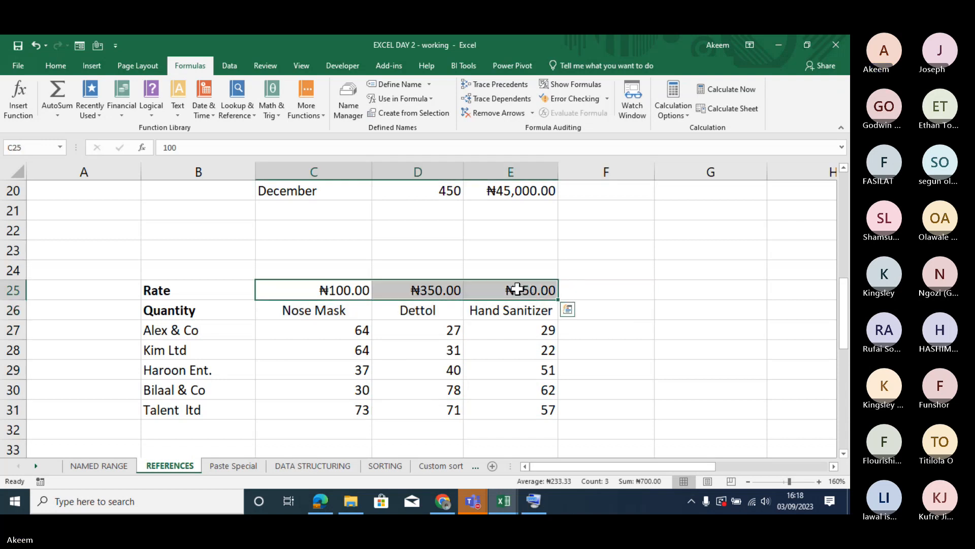
pyautogui.moveTo(341, 333); pyautogui.dragTo(529, 409)
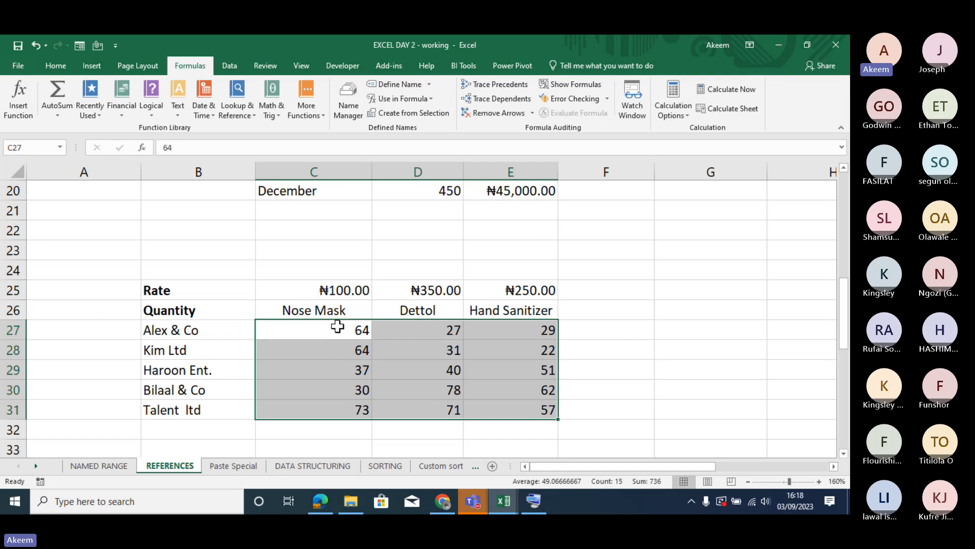
pyautogui.click(354, 429)
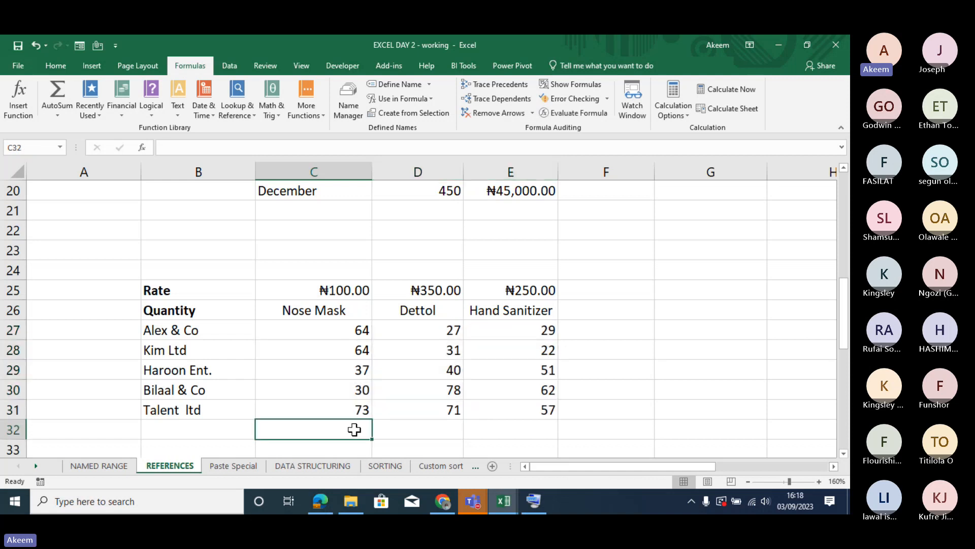
# - Calculate Alex & Co's Nose Mask cost in C36 with the relative formula =C25*C27
pyautogui.press('Down')
pyautogui.press('Down')
pyautogui.press('Down')
pyautogui.press('Down')
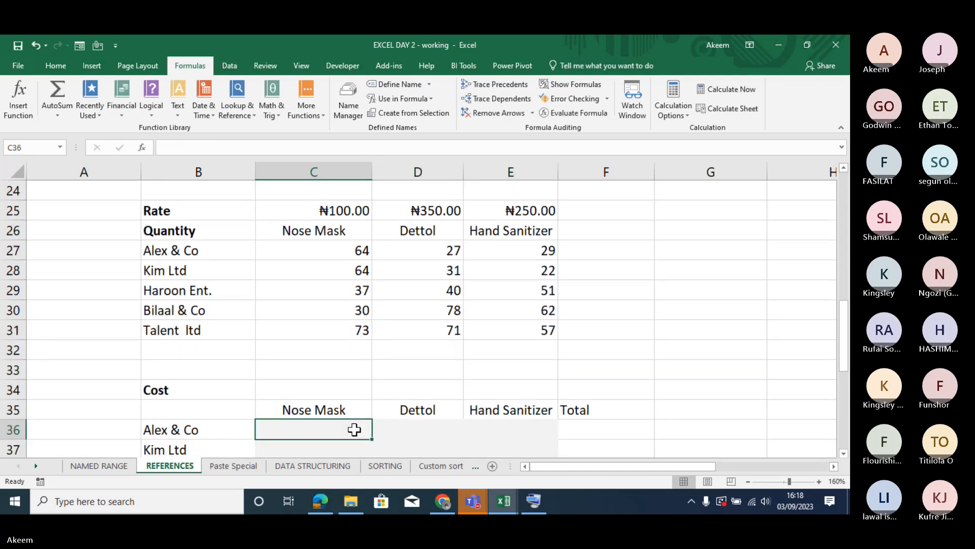
pyautogui.write('=')
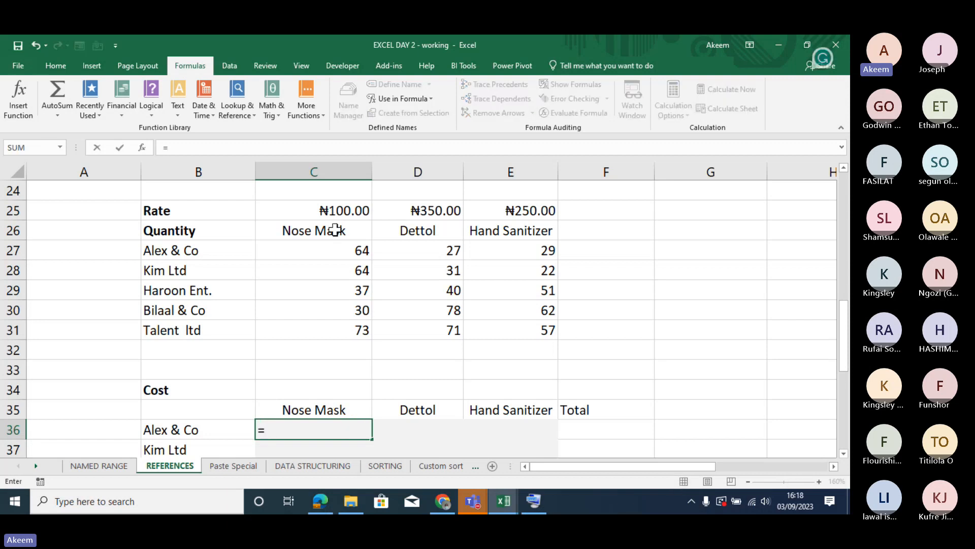
pyautogui.click(343, 215)
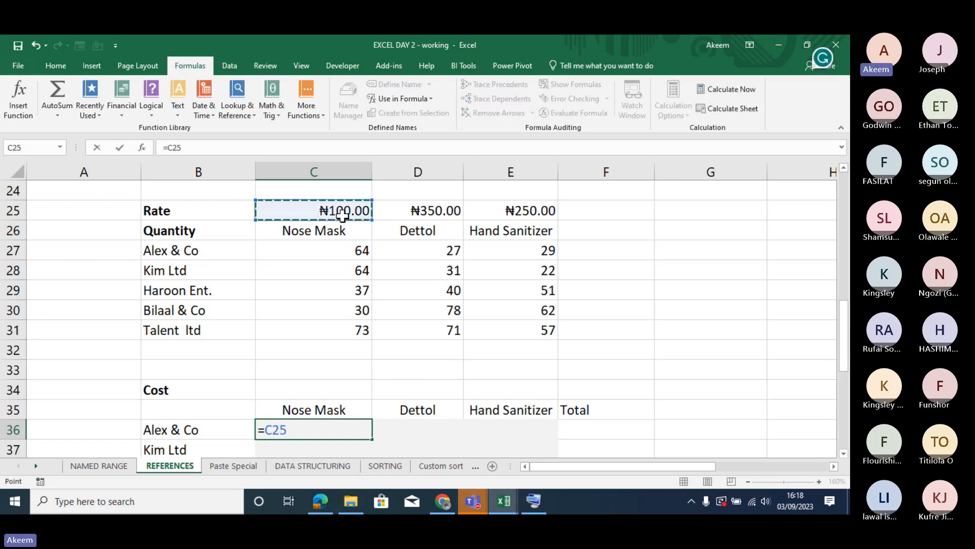
pyautogui.write('*')
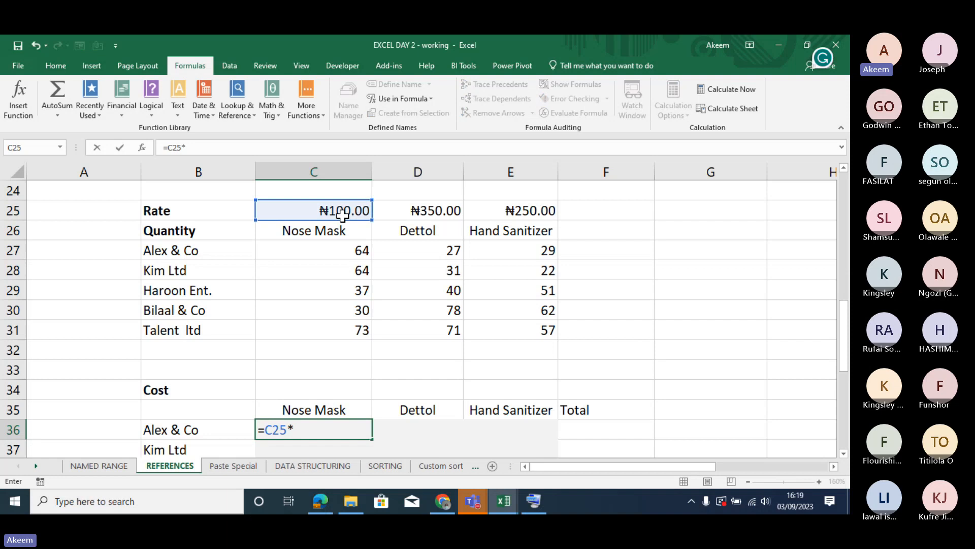
pyautogui.click(347, 248)
pyautogui.press('Return')
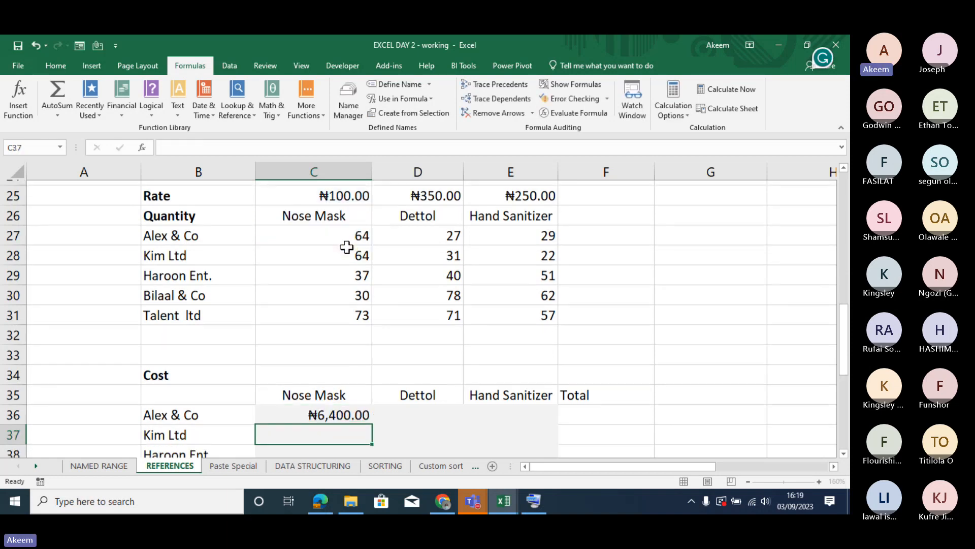
# - Try filling the relative cost formula from C36 down and across through E41, and clear the filled range
pyautogui.click(350, 410)
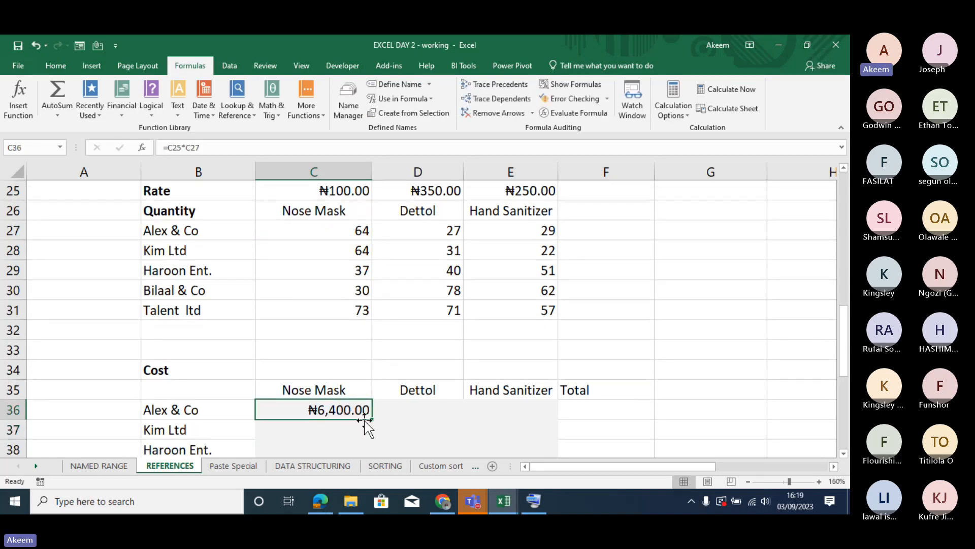
pyautogui.moveTo(372, 423)
pyautogui.mouseDown()
pyautogui.moveTo(367, 464)
pyautogui.moveTo(364, 422)
pyautogui.mouseUp()
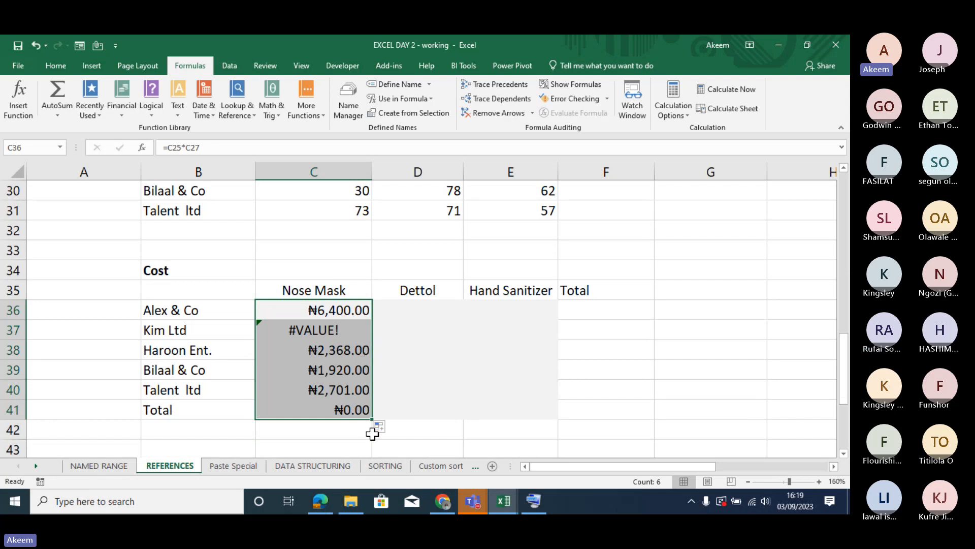
pyautogui.moveTo(371, 421); pyautogui.dragTo(562, 405)
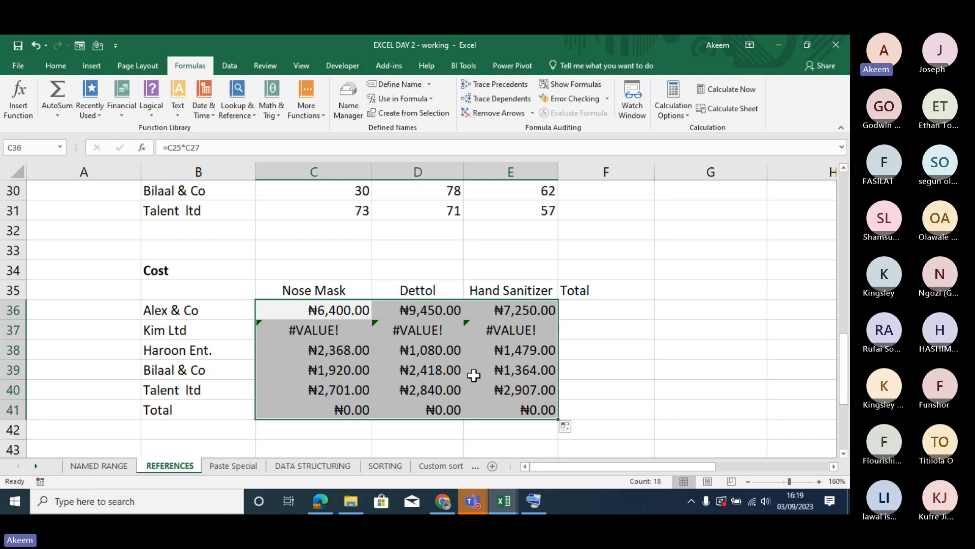
pyautogui.press('Delete')
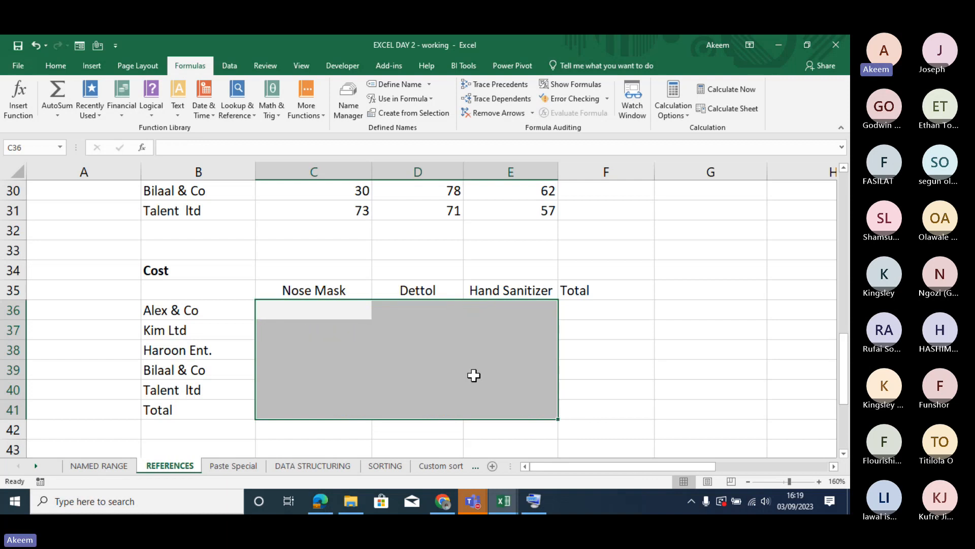
# - Compare the Nose Mask rate in C25 with the Dettol rate in D25
pyautogui.click(356, 310)
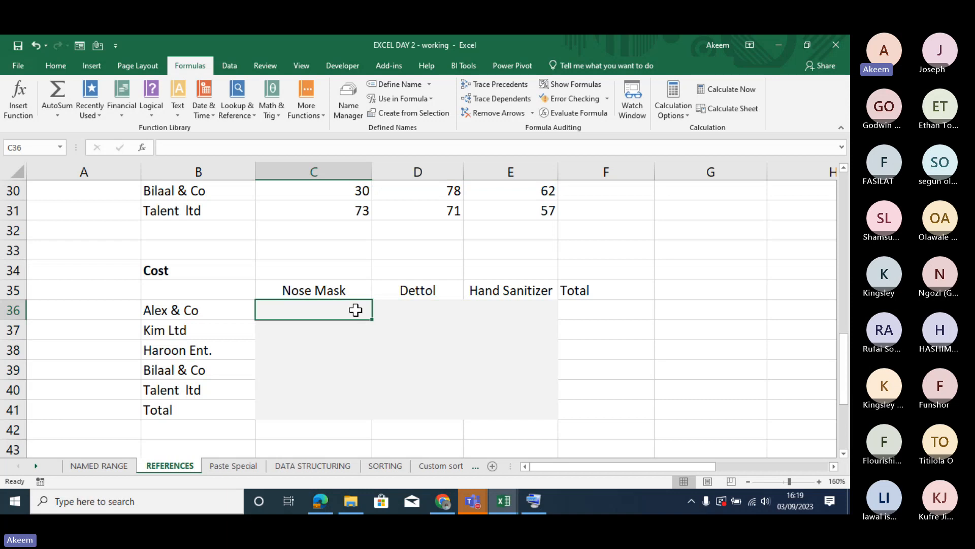
pyautogui.press('Up')
pyautogui.press('Up')
pyautogui.press('Up')
pyautogui.press('Up')
pyautogui.press('Up')
pyautogui.press('Up')
pyautogui.press('Up')
pyautogui.press('Up')
pyautogui.press('Up')
pyautogui.press('Up')
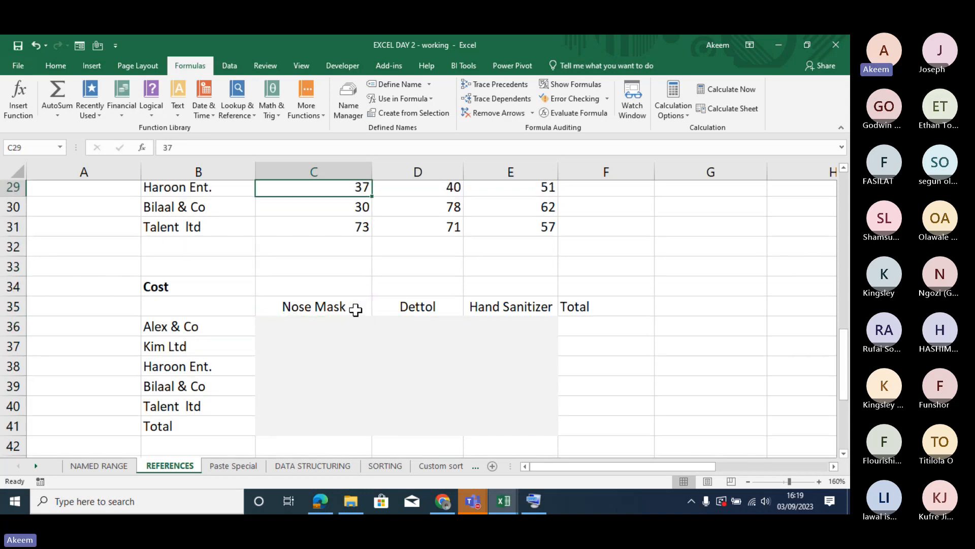
pyautogui.press('Up')
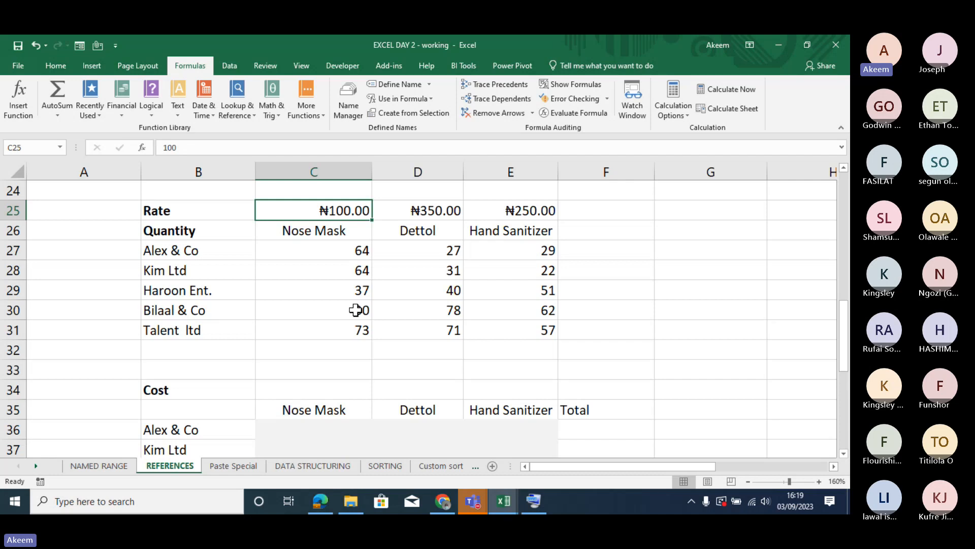
pyautogui.click(421, 210)
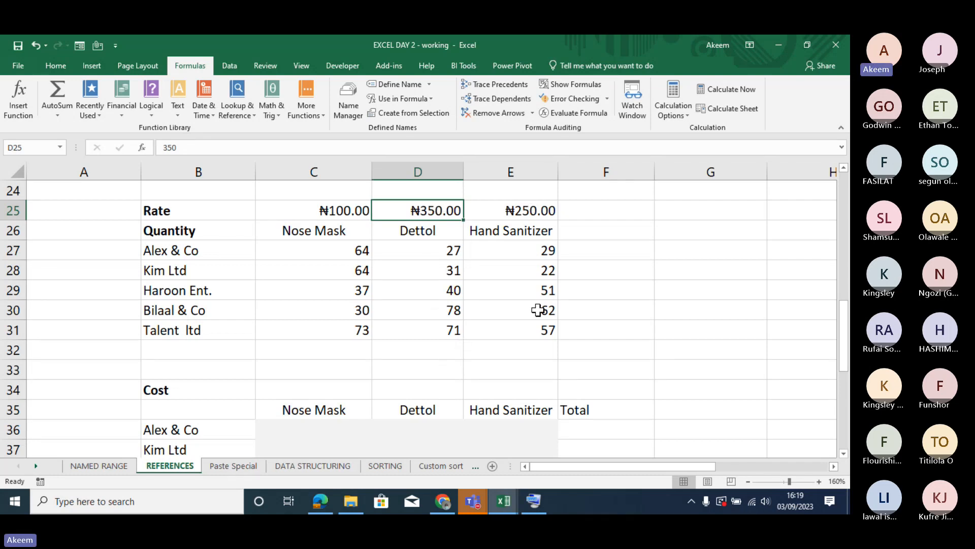
pyautogui.click(301, 205)
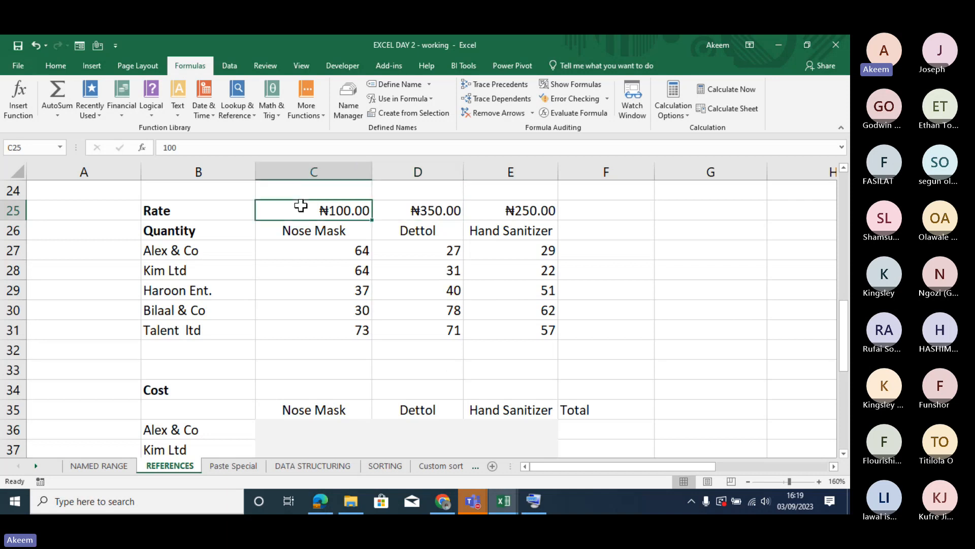
pyautogui.click(426, 211)
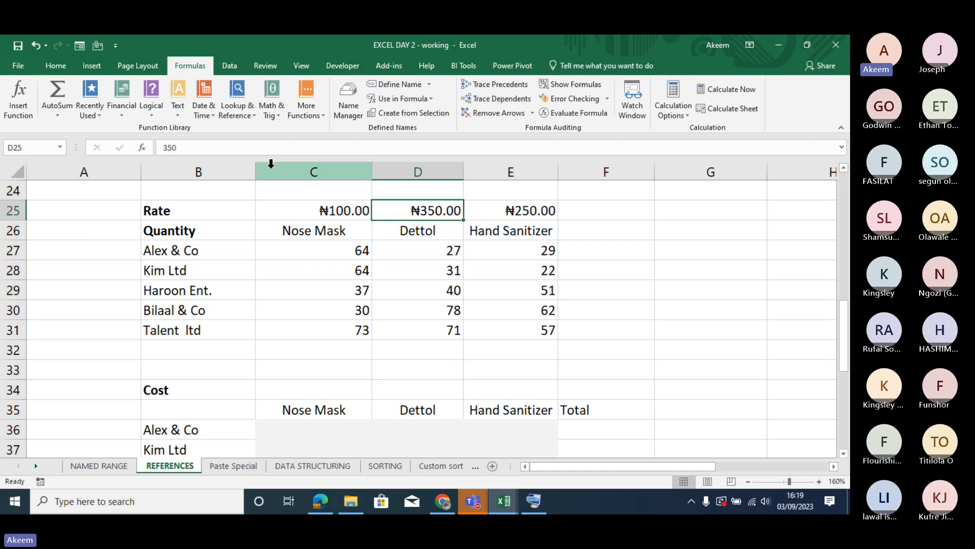
# - Highlight columns C, D and E one after another, followed by rate row 25, to compare where the rates sit
pyautogui.click(308, 176)
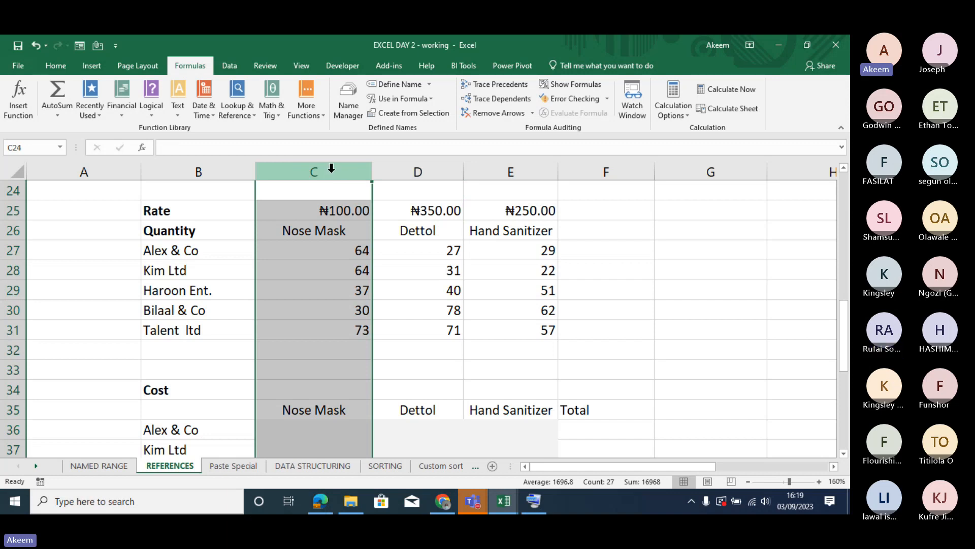
pyautogui.click(439, 169)
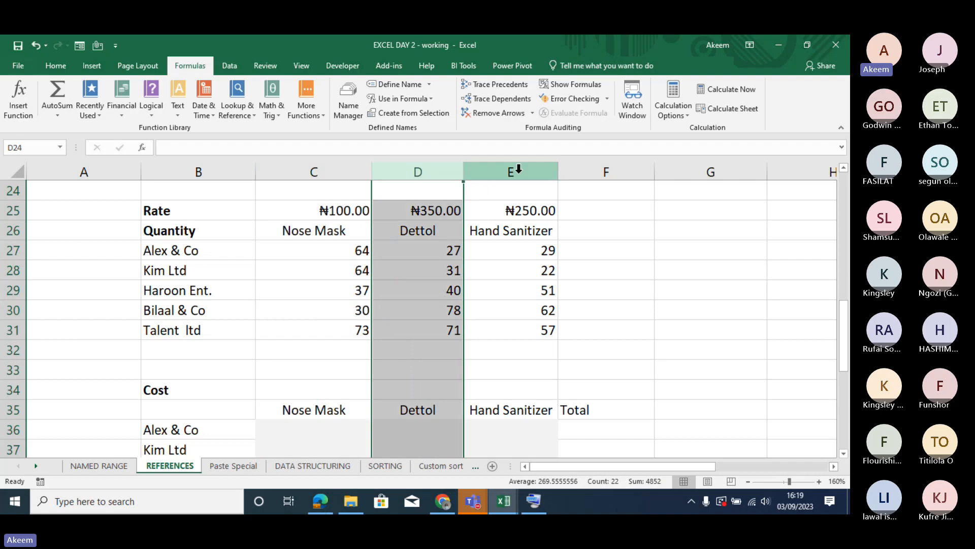
pyautogui.click(523, 169)
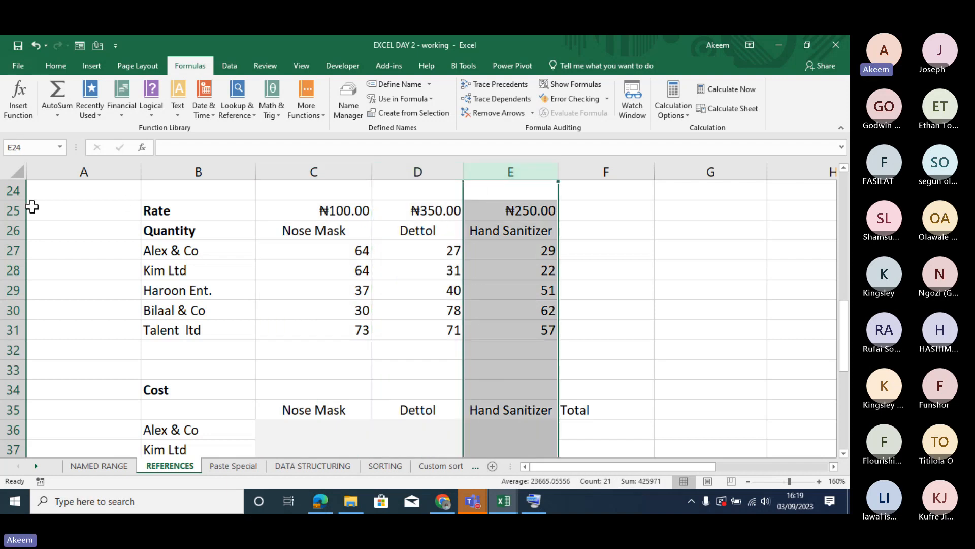
pyautogui.click(4, 209)
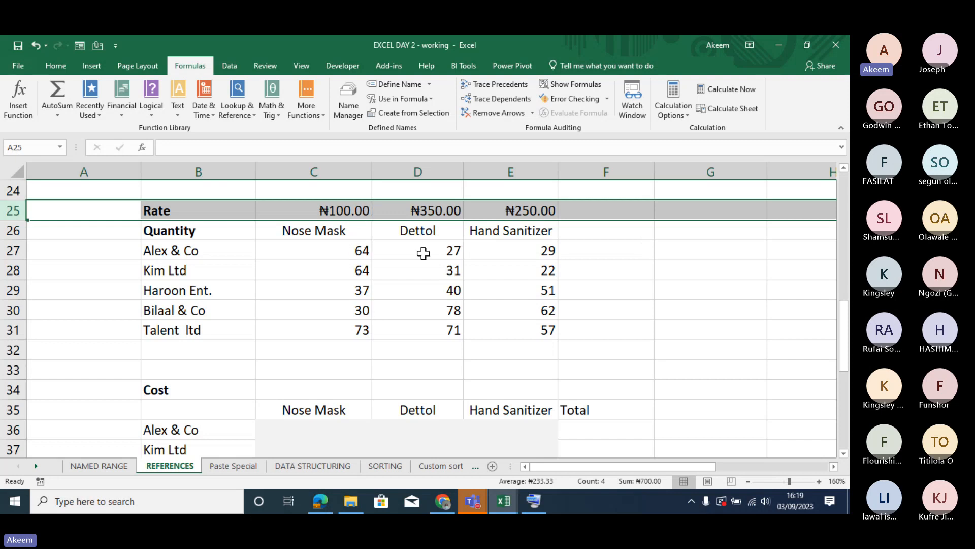
# - Enter =C25*C27 as Alex & Co's Nose Mask cost in C36 and fill it across to E36
pyautogui.click(320, 435)
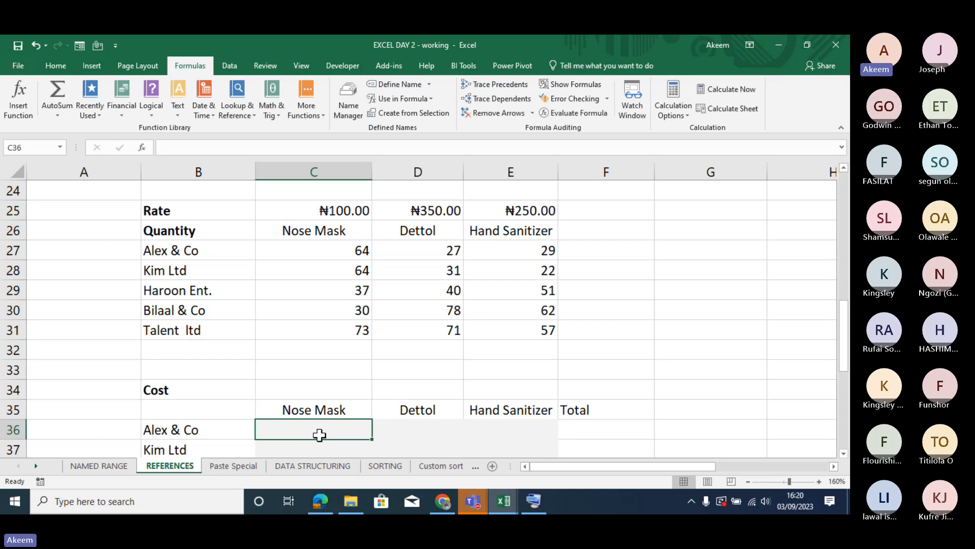
pyautogui.write('=')
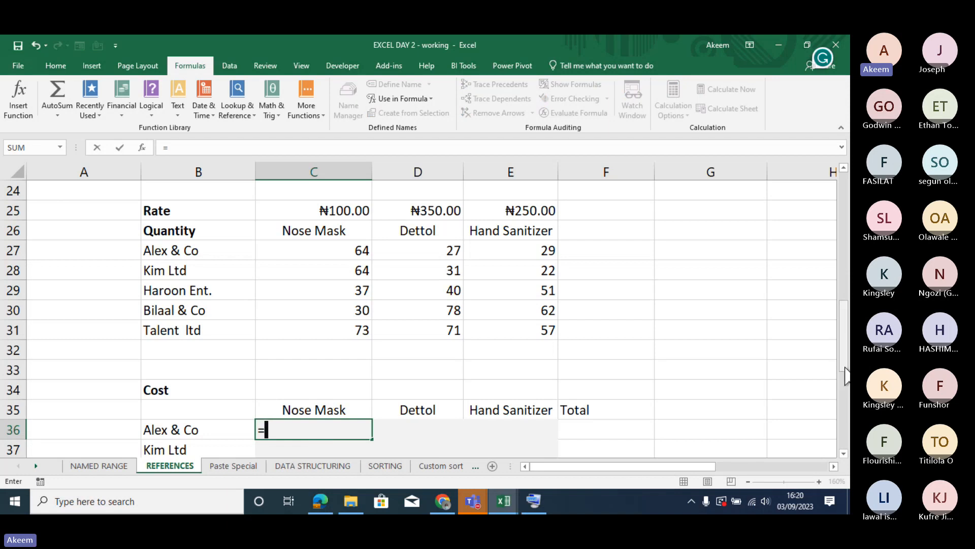
pyautogui.moveTo(847, 356); pyautogui.dragTo(848, 371)
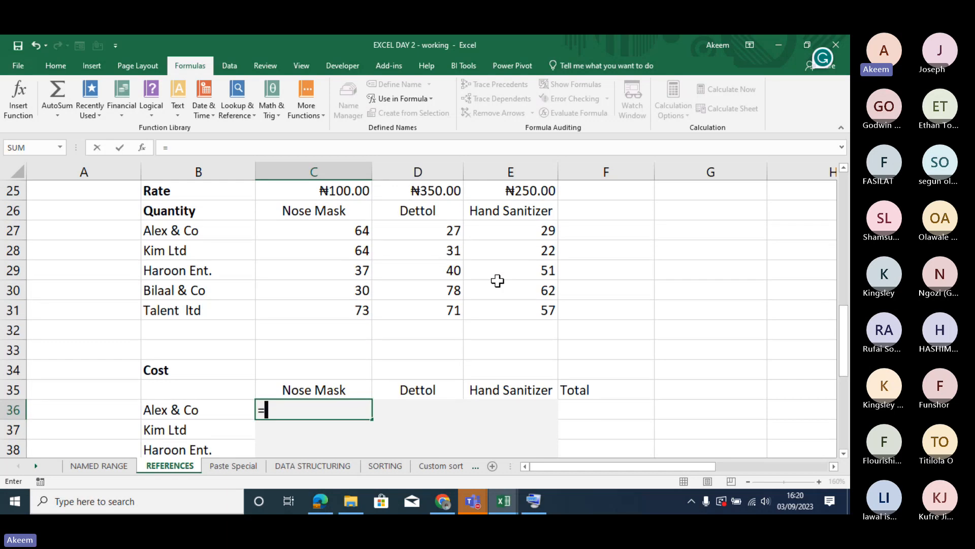
pyautogui.click(362, 193)
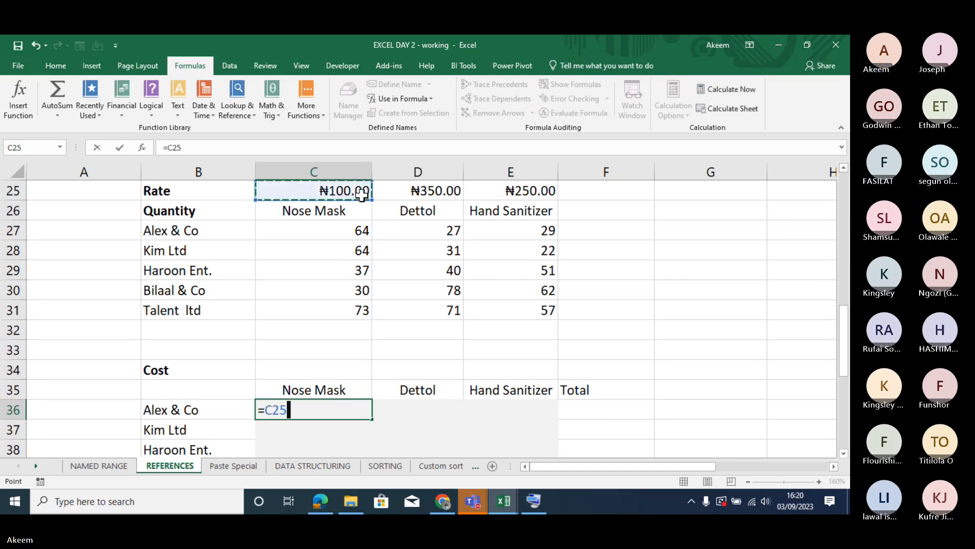
pyautogui.write('*')
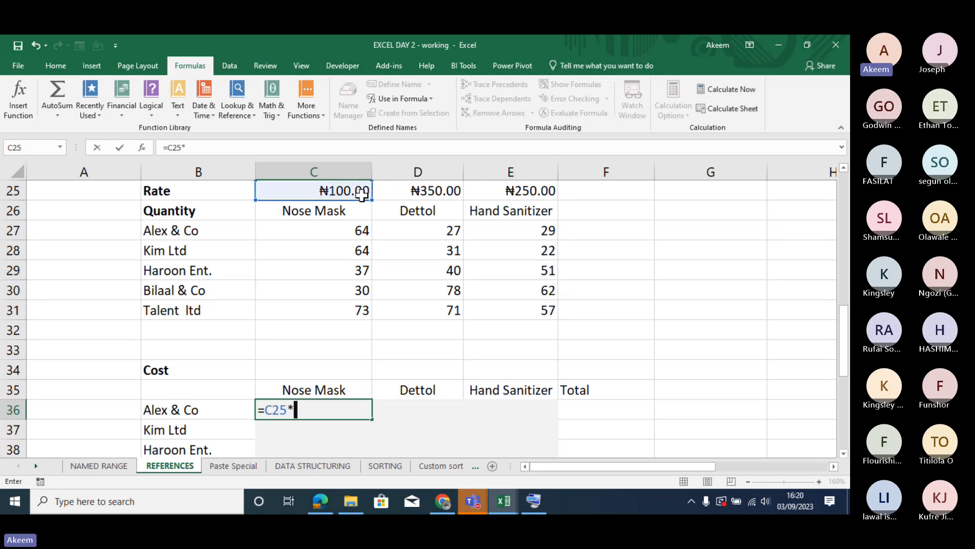
pyautogui.click(351, 234)
pyautogui.press('Return')
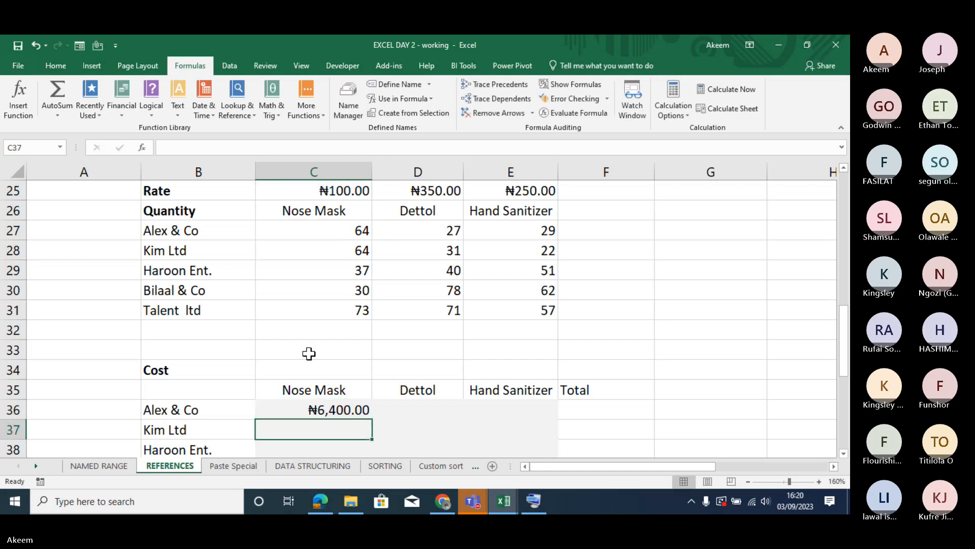
pyautogui.click(334, 409)
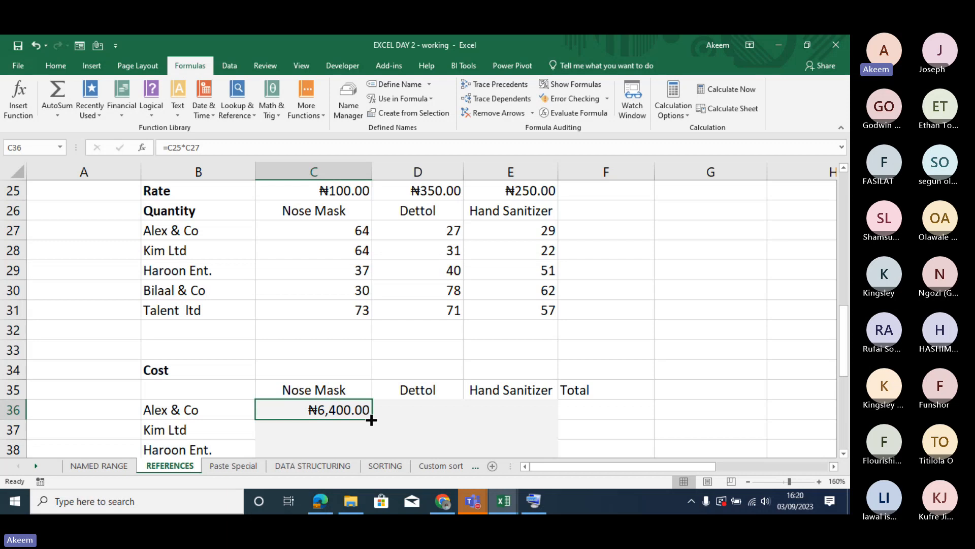
pyautogui.moveTo(371, 417); pyautogui.dragTo(523, 421)
# - Inspect the cell references in Alex & Co's cost formulas for Dettol, Hand Sanitizer and Nose Mask in row 36
pyautogui.doubleClick(432, 409)
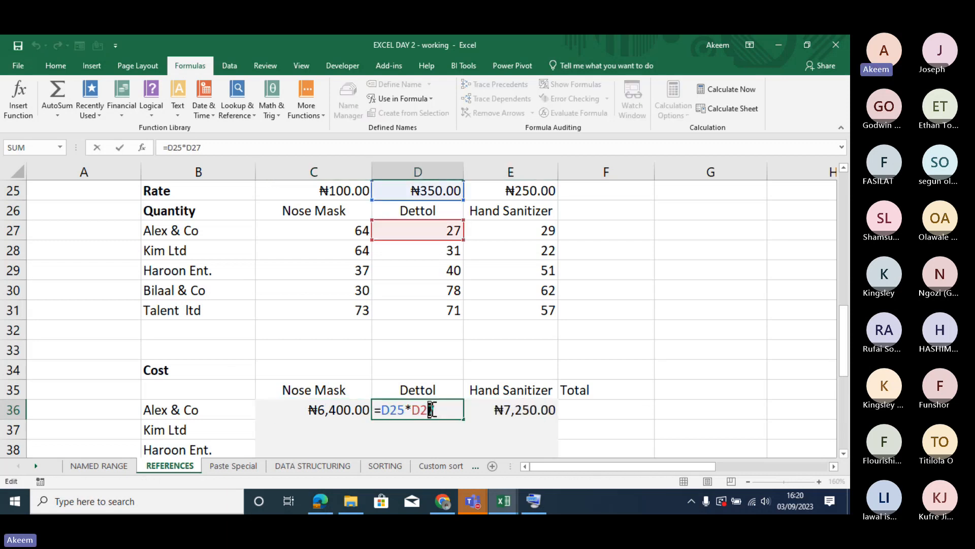
pyautogui.press('Tab')
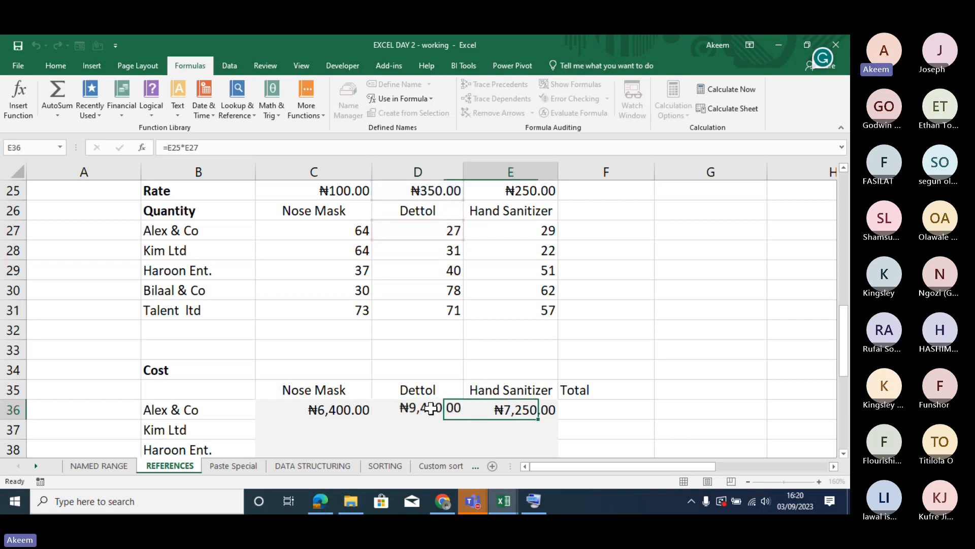
pyautogui.doubleClick(527, 410)
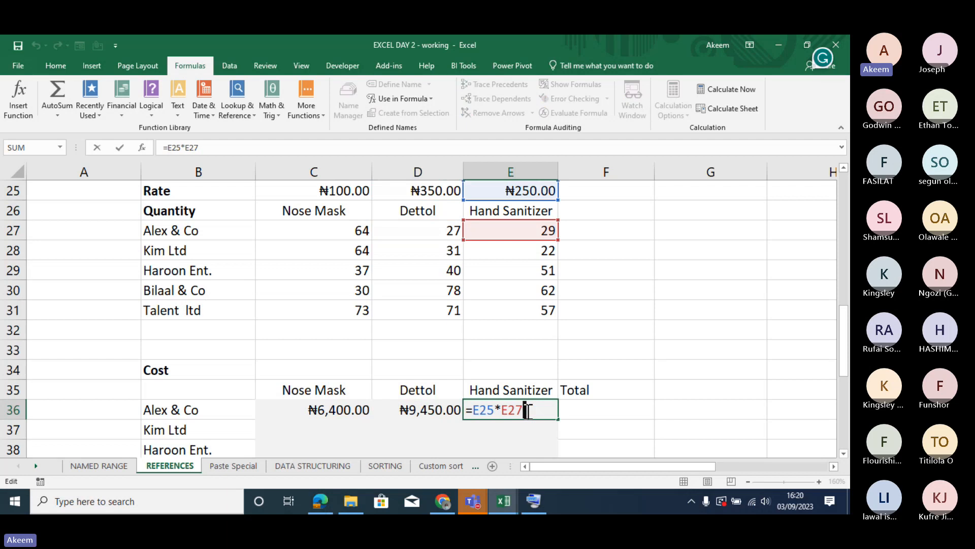
pyautogui.click(451, 428)
pyautogui.doubleClick(348, 409)
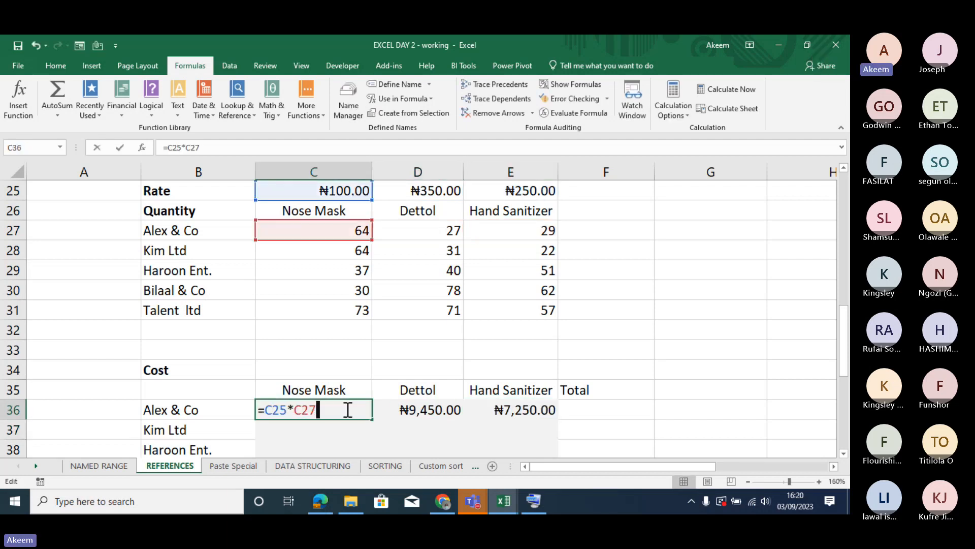
pyautogui.press('Return')
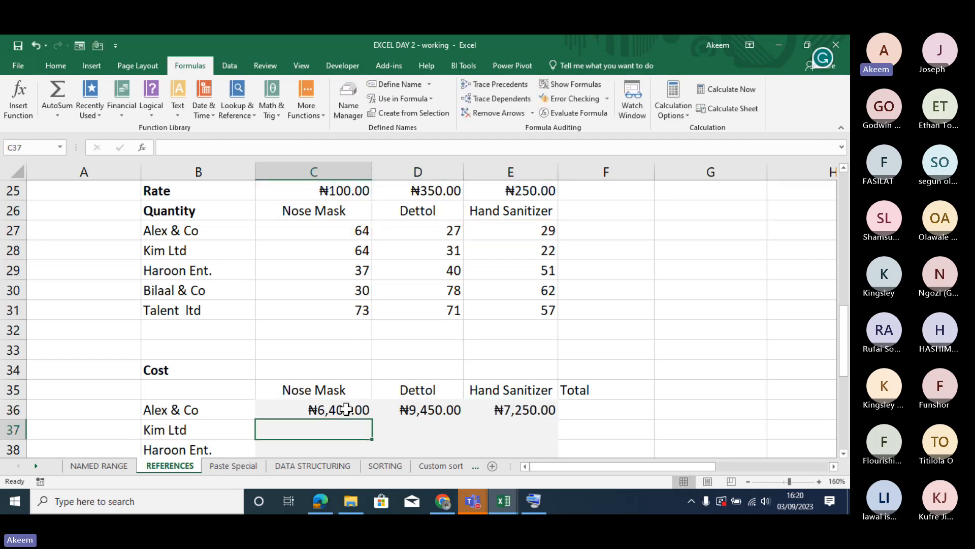
# - Inspect the references in Alex & Co's Dettol and Hand Sanitizer cost formulas in D36 and E36
pyautogui.doubleClick(427, 410)
pyautogui.press('Return')
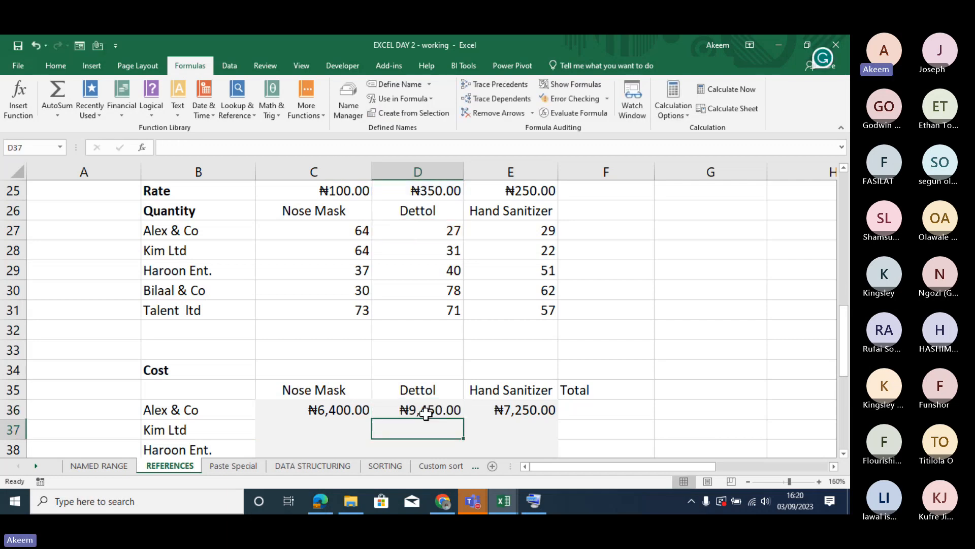
pyautogui.click(523, 405)
pyautogui.doubleClick(523, 406)
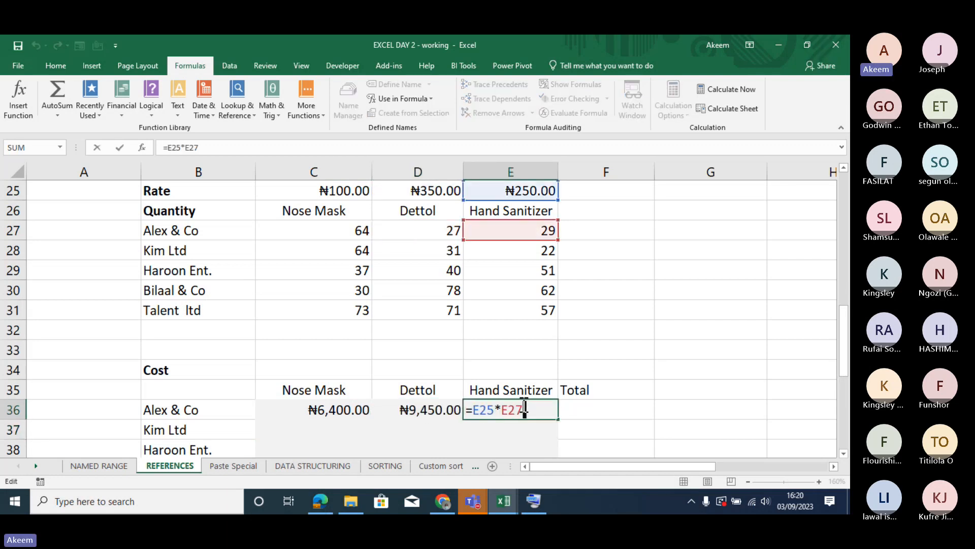
pyautogui.press('Return')
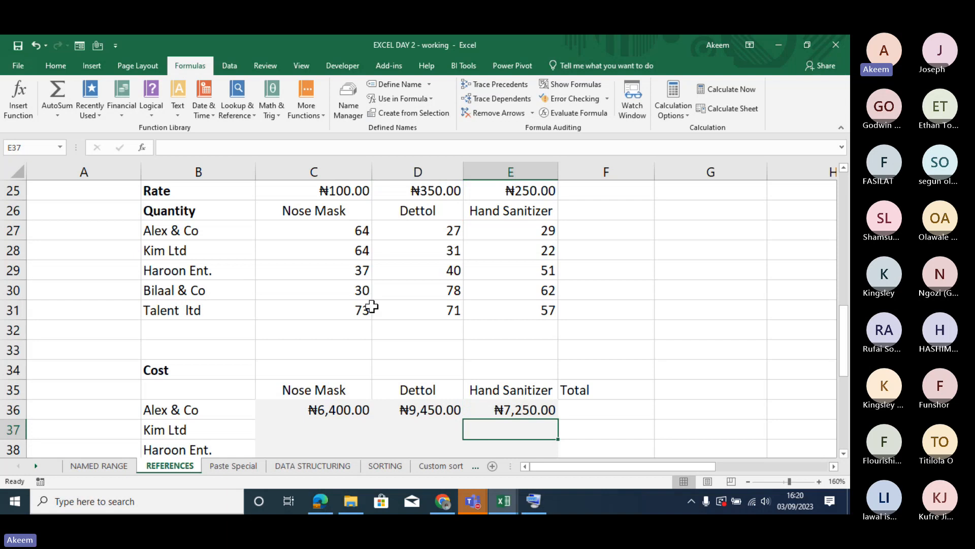
# - Highlight columns C, D and E in turn, twice over, to show how the formula's column references shift
pyautogui.click(314, 167)
pyautogui.click(395, 168)
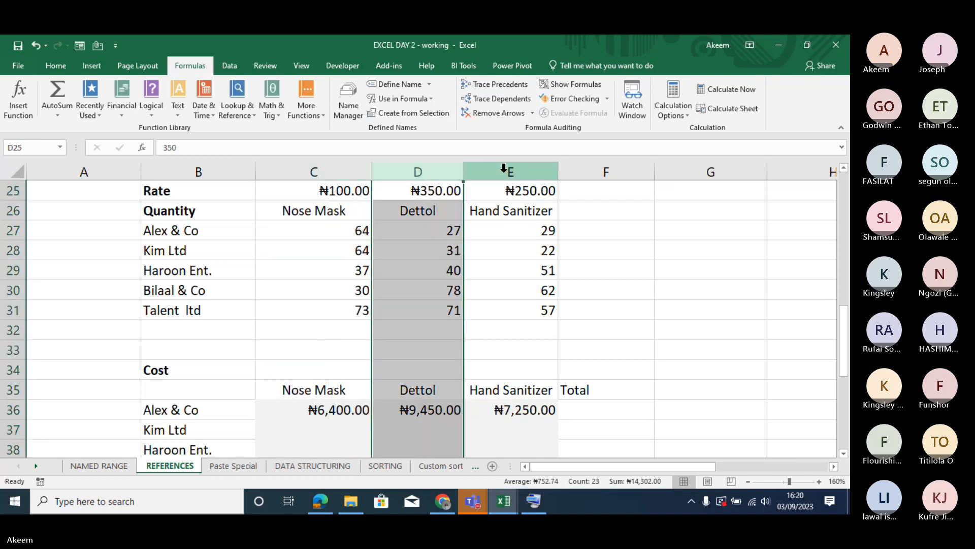
pyautogui.click(504, 168)
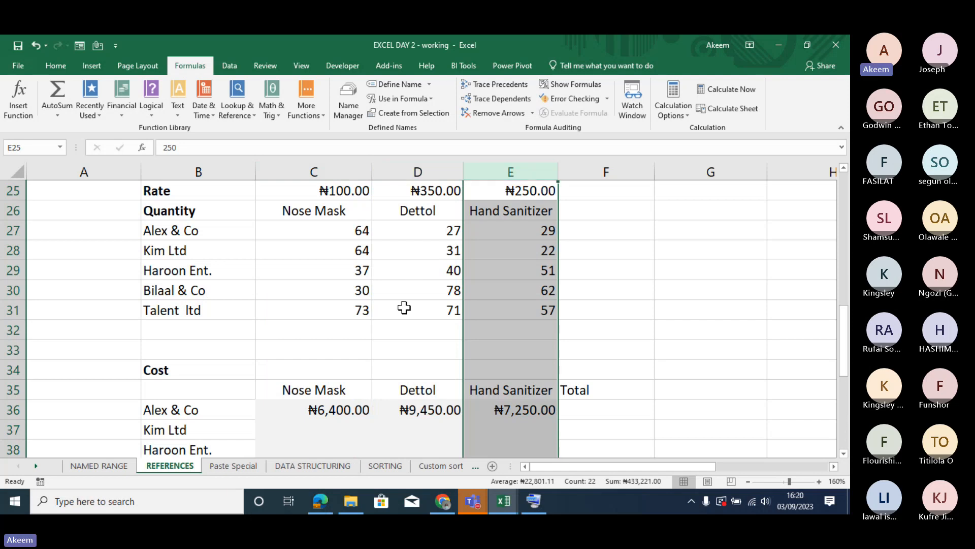
pyautogui.click(328, 166)
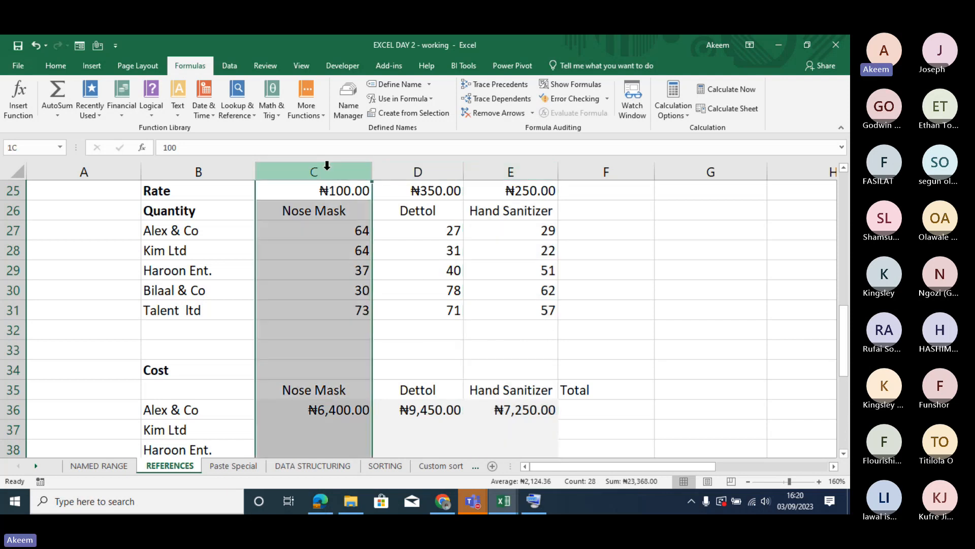
pyautogui.click(401, 170)
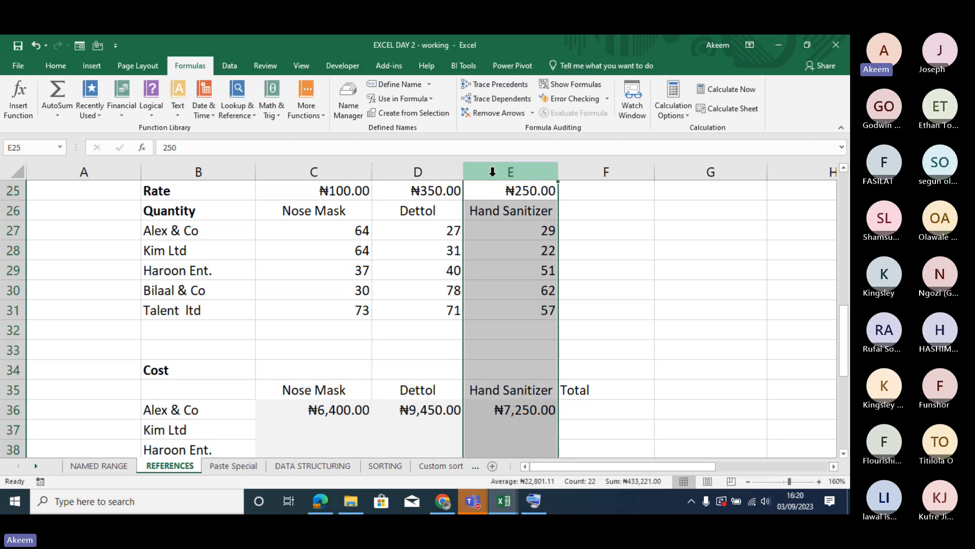
# - Check Alex & Co's Nose Mask formula in C36 and fill it down to Talent ltd in C40
pyautogui.doubleClick(339, 404)
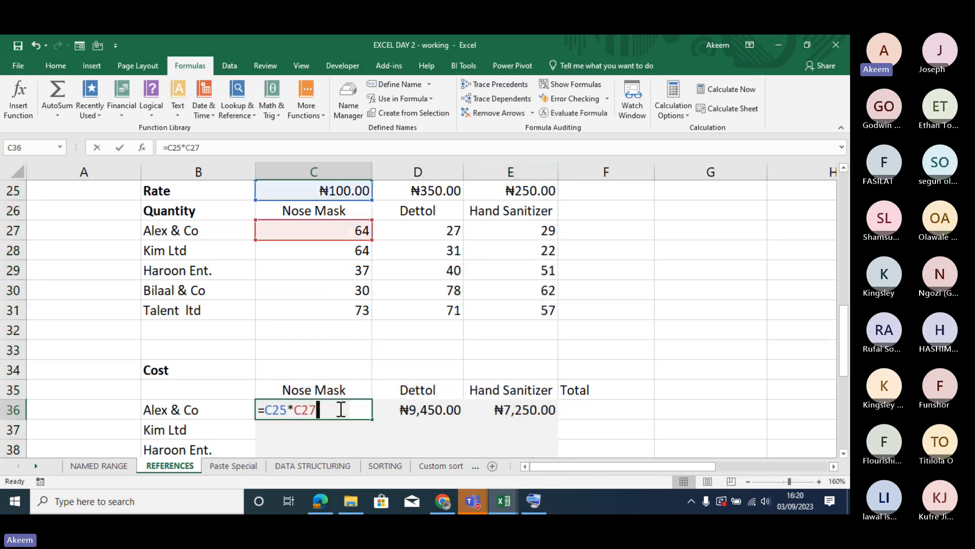
pyautogui.press('Return')
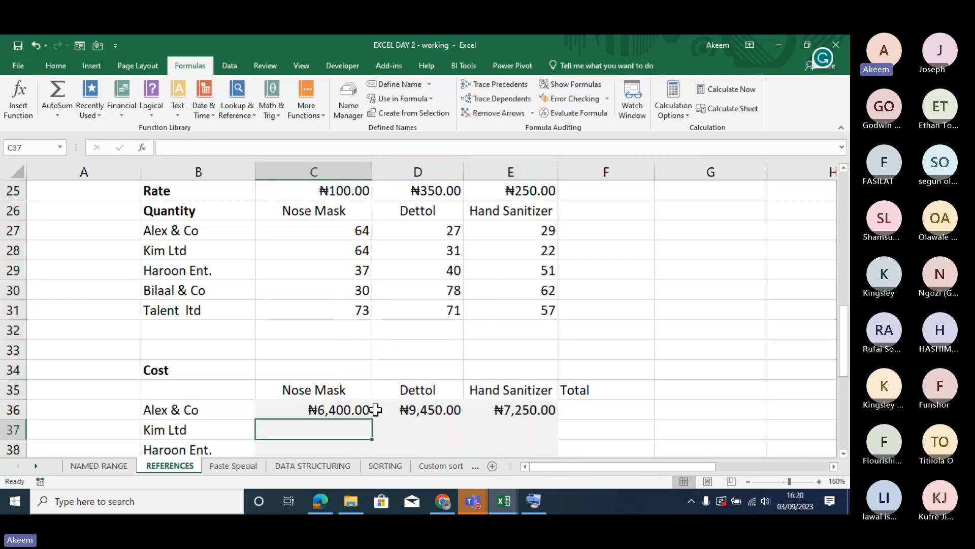
pyautogui.click(353, 409)
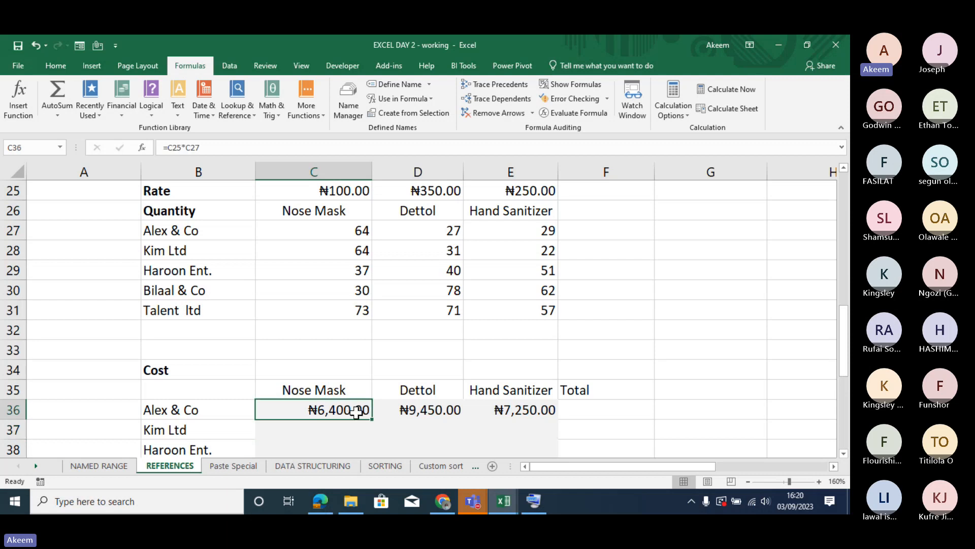
pyautogui.moveTo(372, 420)
pyautogui.mouseDown()
pyautogui.moveTo(370, 461)
pyautogui.moveTo(375, 425)
pyautogui.mouseUp()
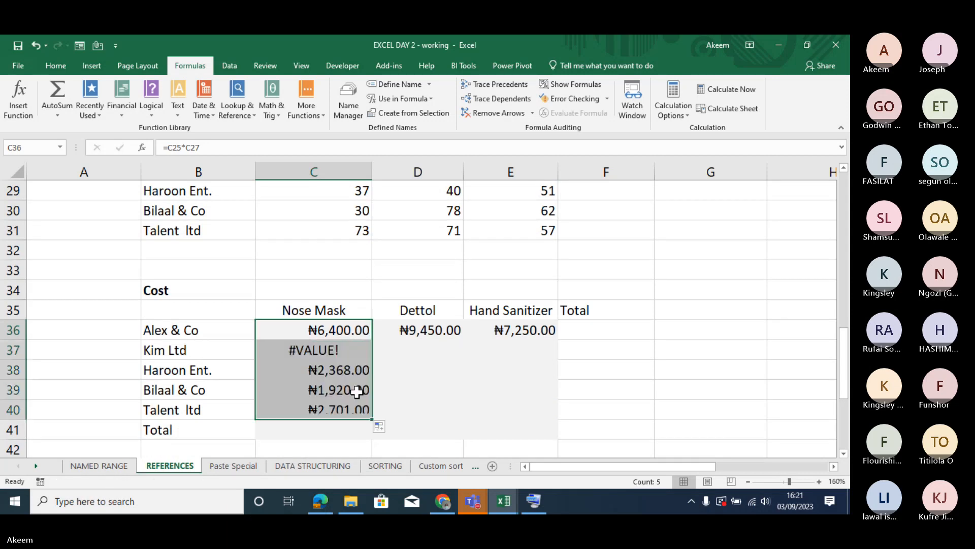
# - Inspect Haroon Ent.'s Nose Mask formula in C38 and trace its references back to the rate and quantity rows
pyautogui.doubleClick(341, 364)
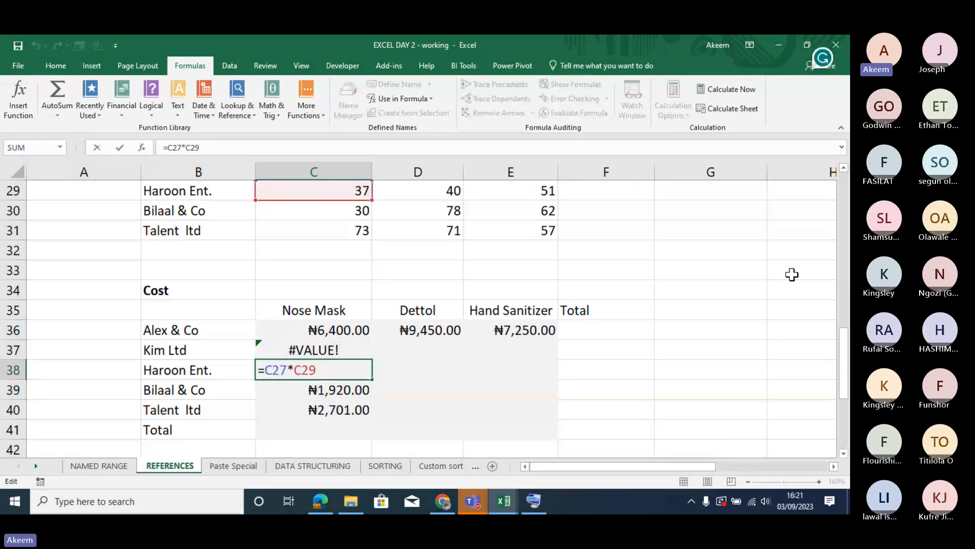
pyautogui.moveTo(845, 360); pyautogui.dragTo(848, 334)
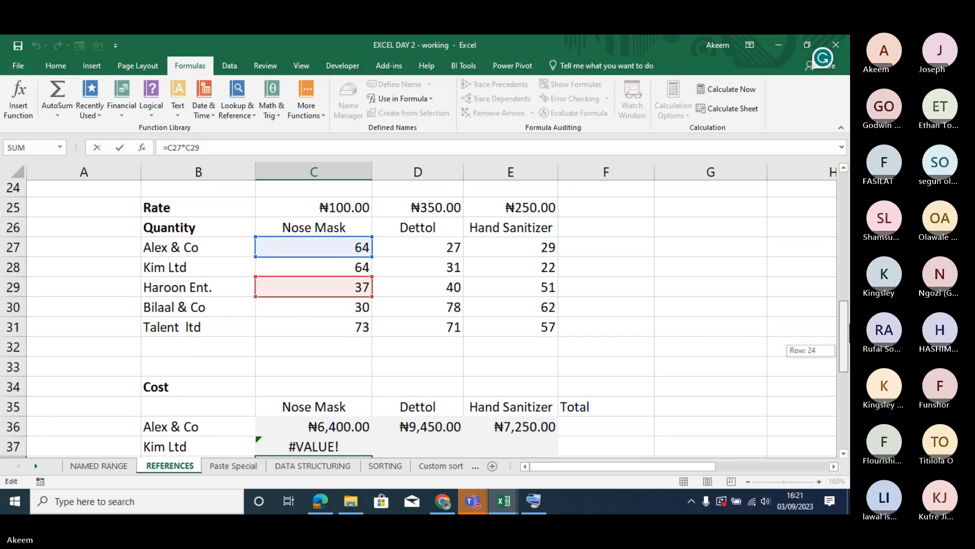
pyautogui.moveTo(847, 334); pyautogui.dragTo(849, 205)
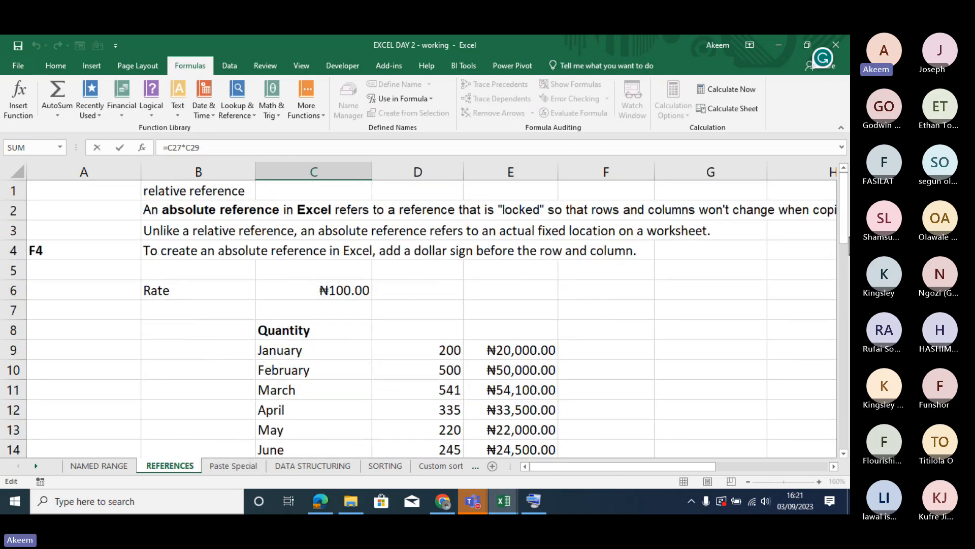
pyautogui.moveTo(849, 249); pyautogui.dragTo(849, 367)
pyautogui.press('Return')
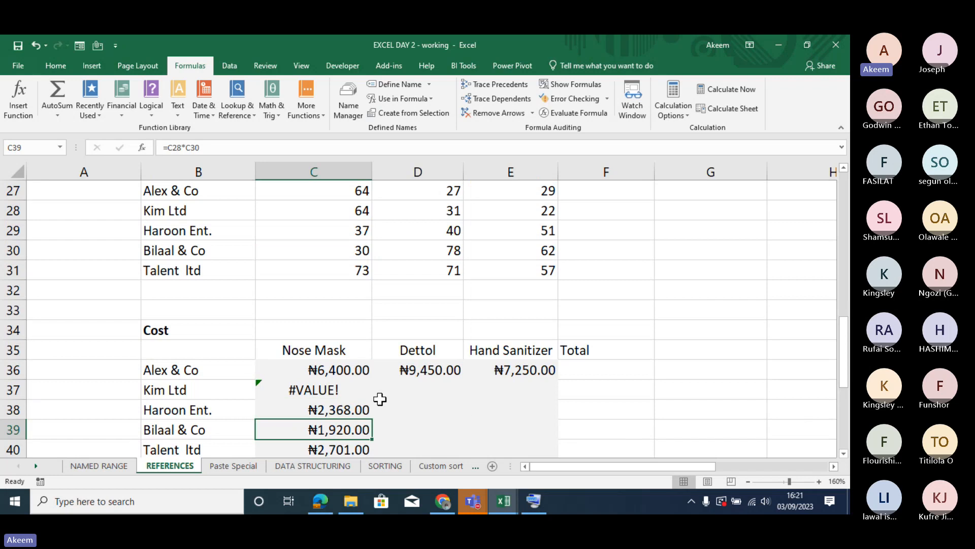
# - Clear the cost formulas in C36:E40
pyautogui.moveTo(310, 371); pyautogui.dragTo(497, 396)
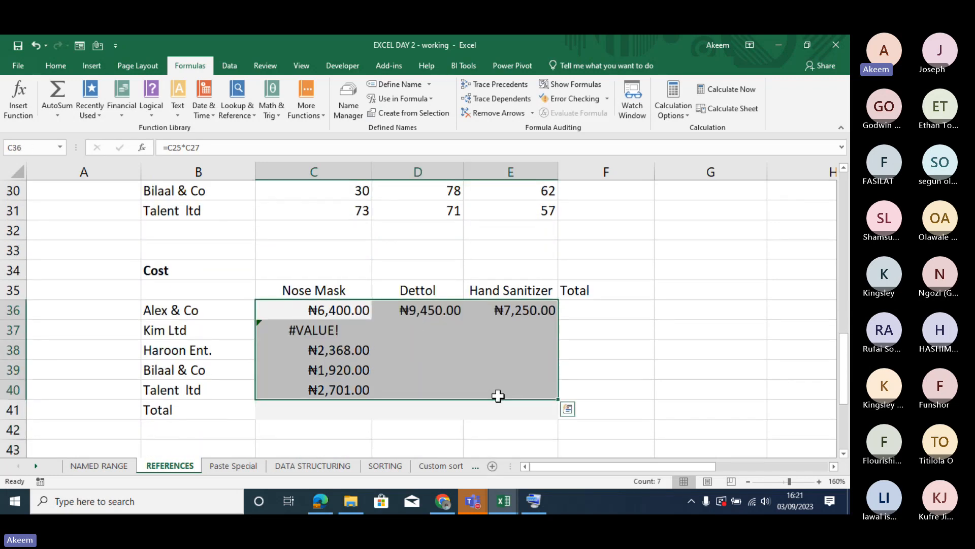
pyautogui.press('Delete')
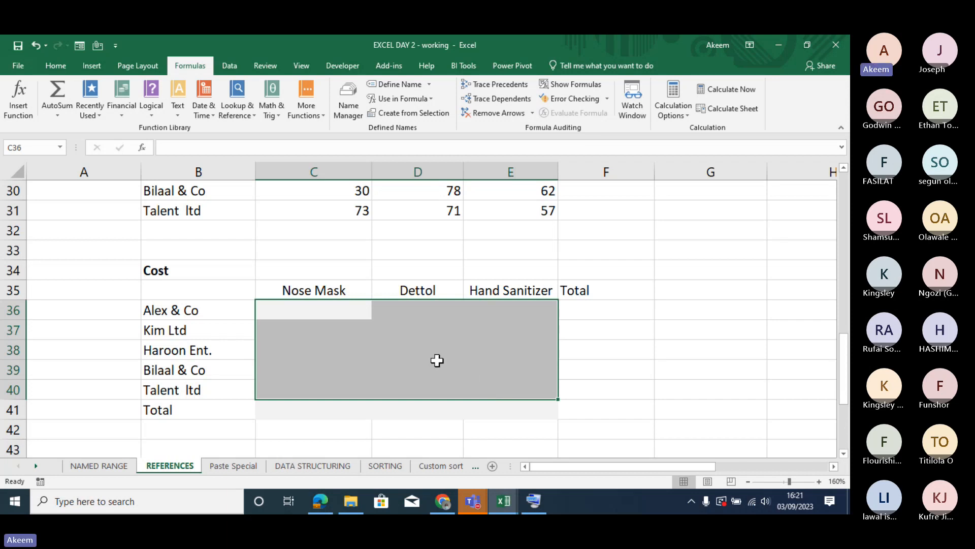
pyautogui.click(333, 314)
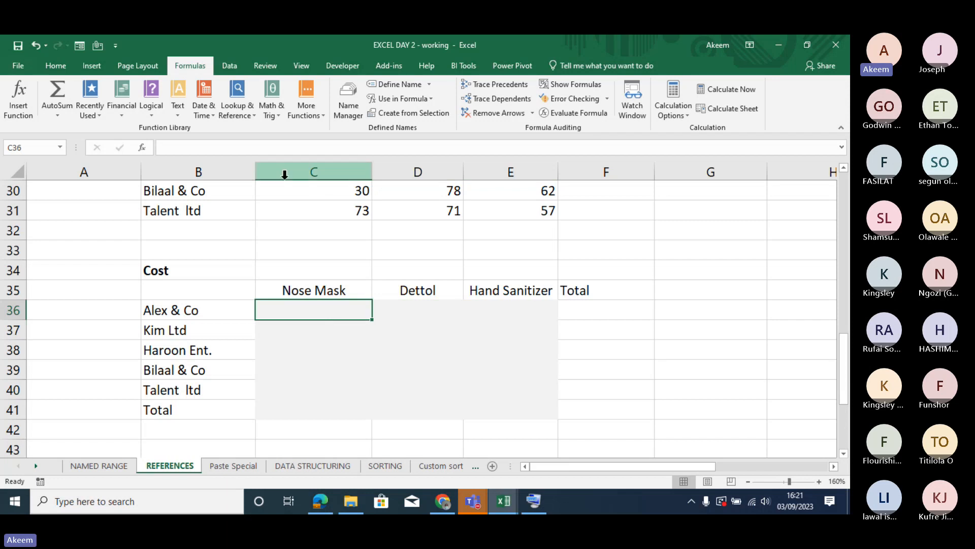
# - Highlight columns C, D and E one after another above the empty cost table
pyautogui.click(300, 172)
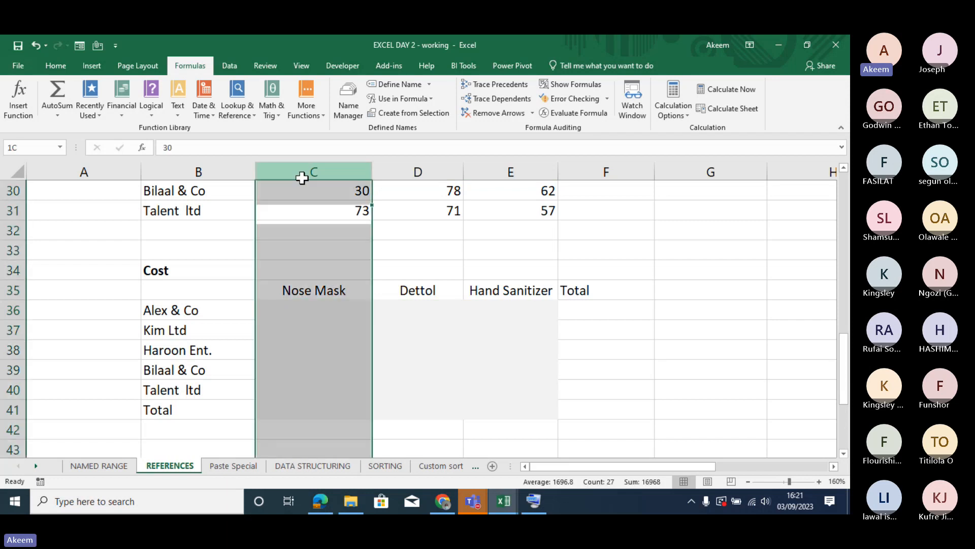
pyautogui.click(428, 168)
pyautogui.click(498, 165)
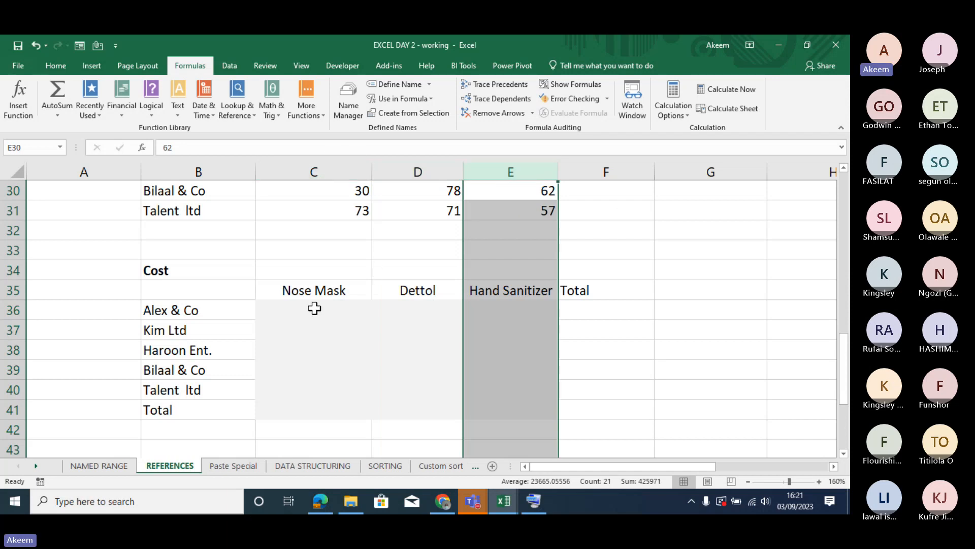
# - Enter =C$25*C27 as Alex & Co's Nose Mask cost in C36, locking only the row of the rate reference
pyautogui.click(319, 370)
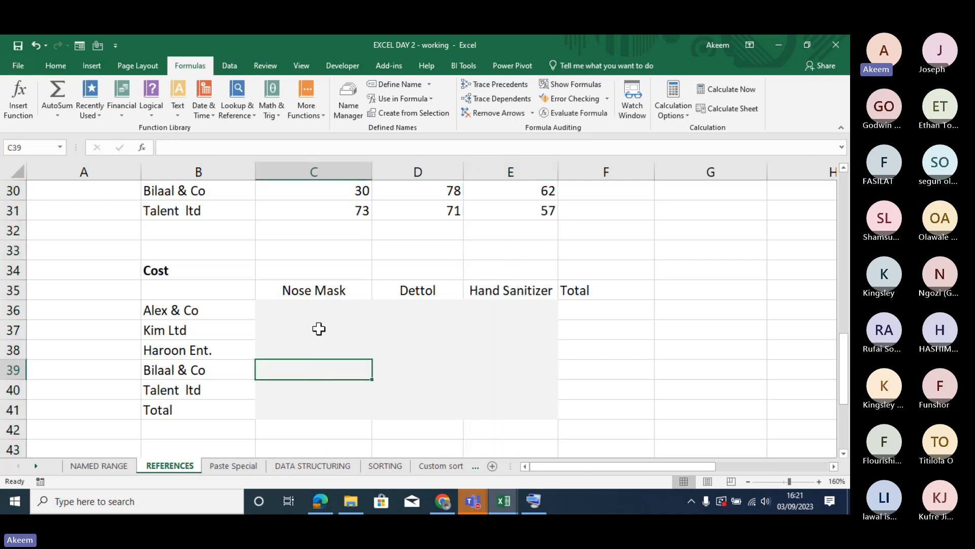
pyautogui.press('Up')
pyautogui.press('Up')
pyautogui.press('Up')
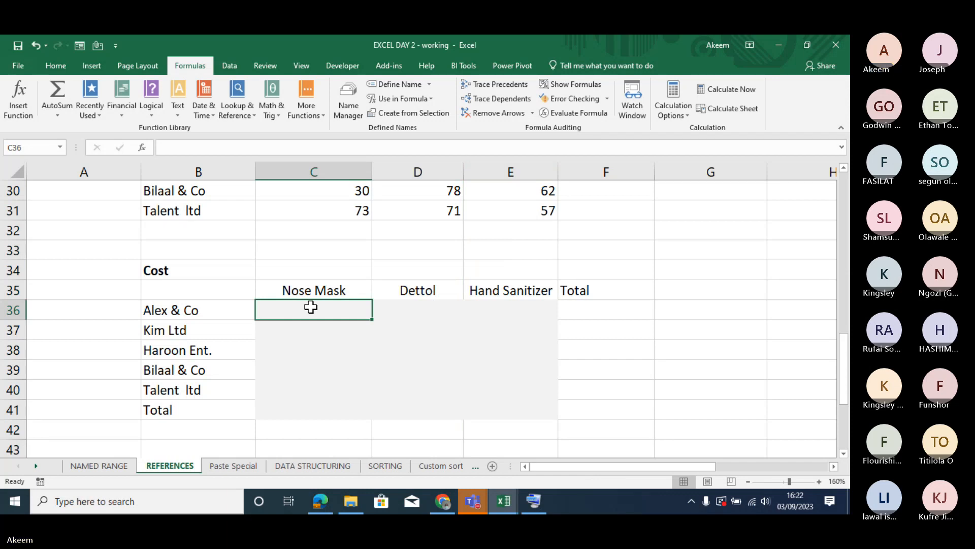
pyautogui.write('=')
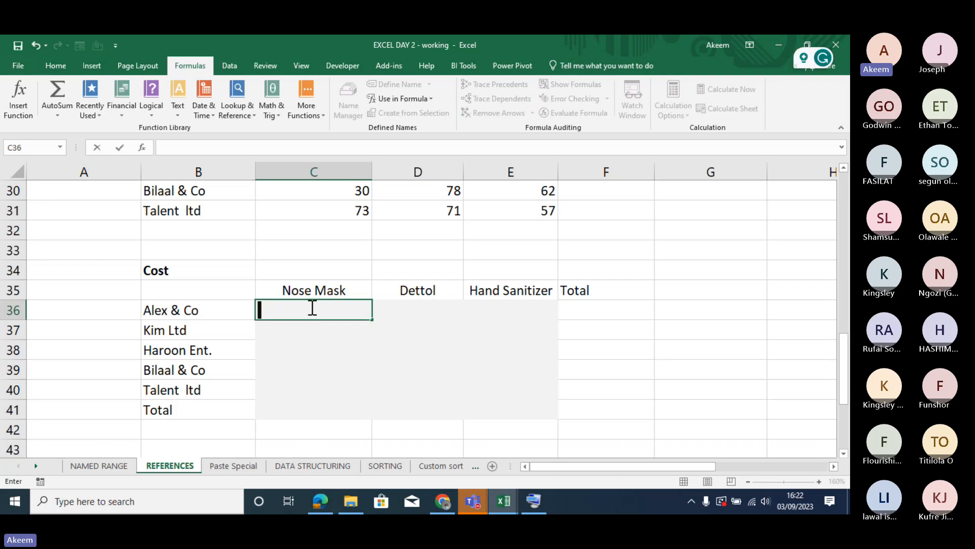
pyautogui.moveTo(850, 392); pyautogui.dragTo(850, 332)
pyautogui.click(343, 274)
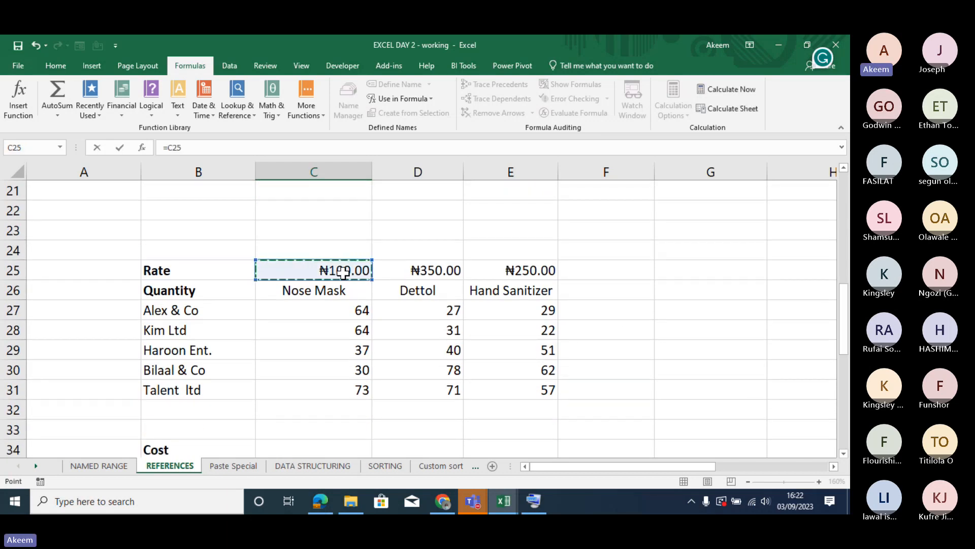
pyautogui.press('F4')
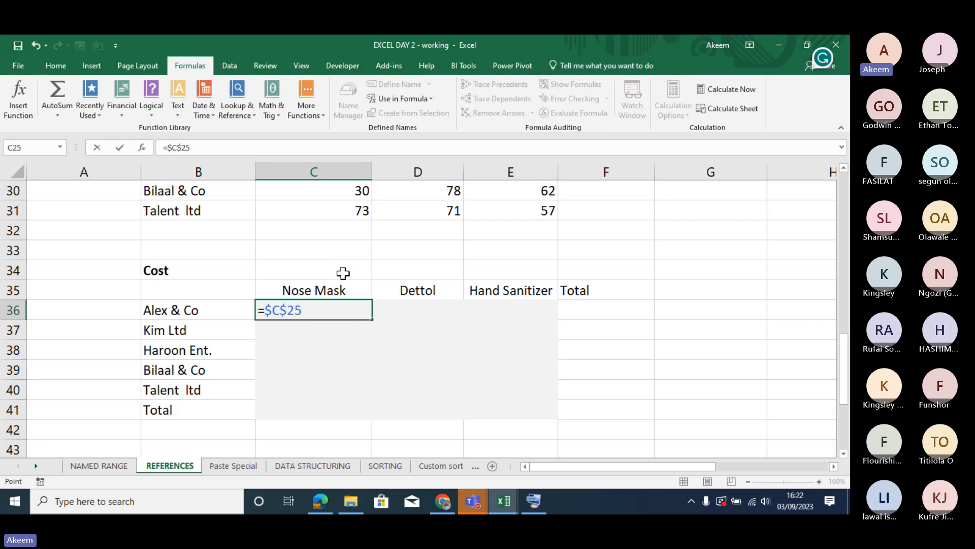
pyautogui.press('F4')
pyautogui.write('*')
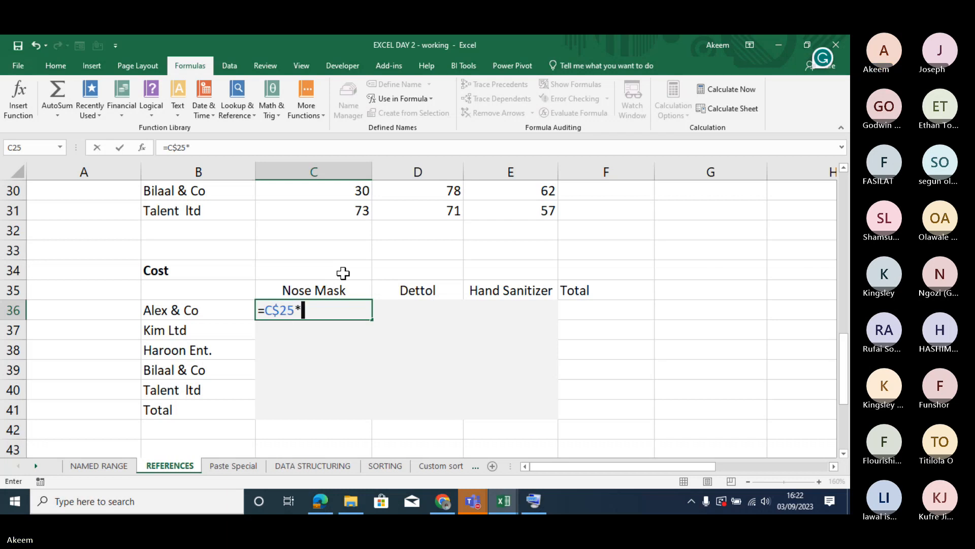
pyautogui.moveTo(845, 374); pyautogui.dragTo(846, 320)
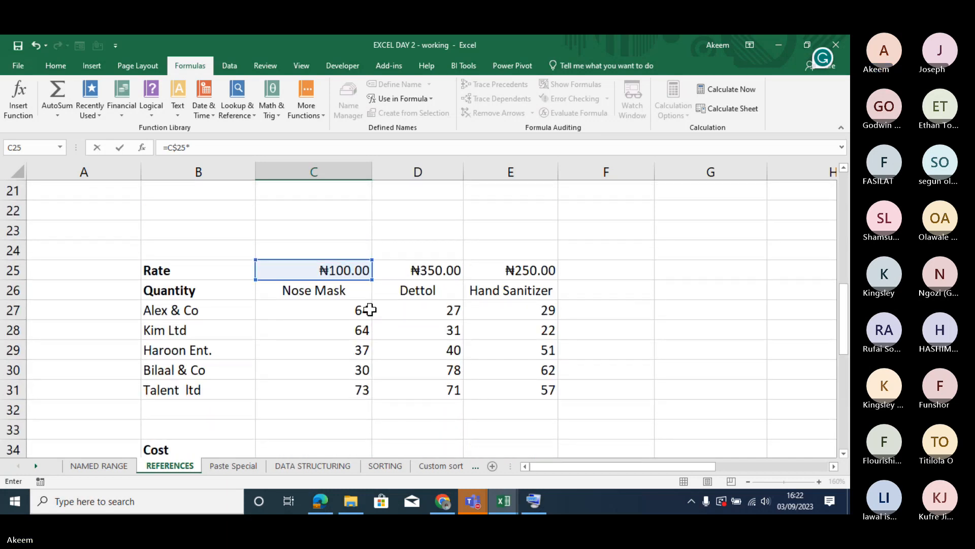
pyautogui.click(367, 311)
pyautogui.press('Return')
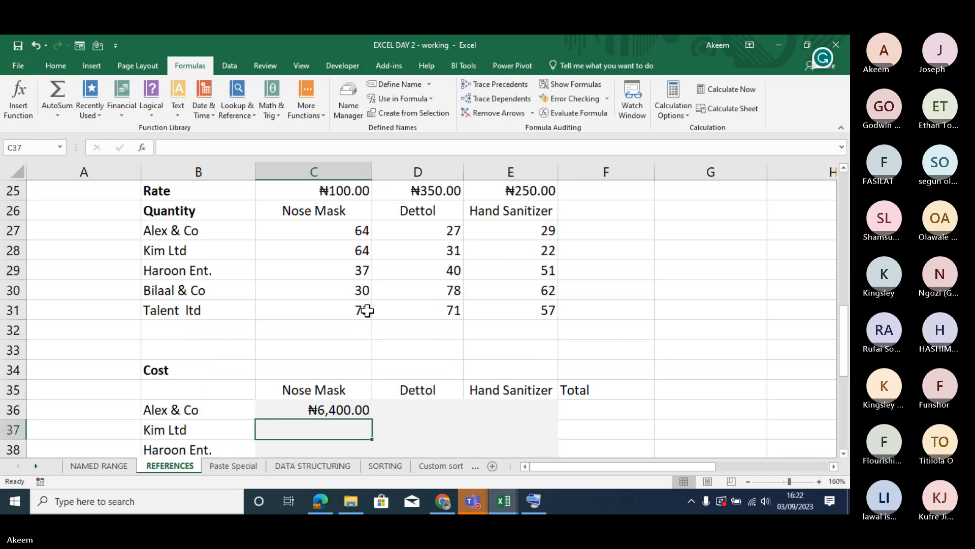
# - Fill the C36 cost formula across to Hand Sanitizer and down to Talent ltd, covering C36:E40
pyautogui.click(336, 406)
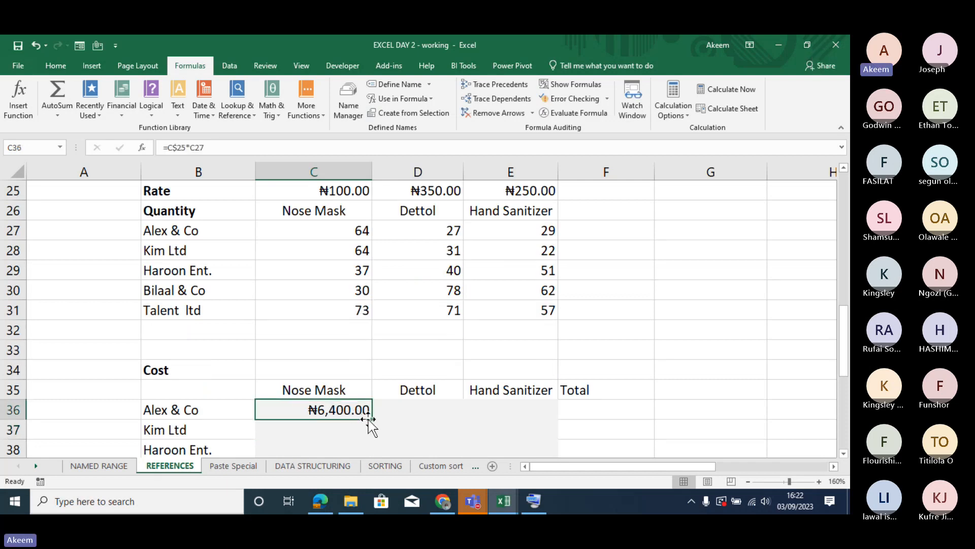
pyautogui.moveTo(373, 421); pyautogui.dragTo(549, 392)
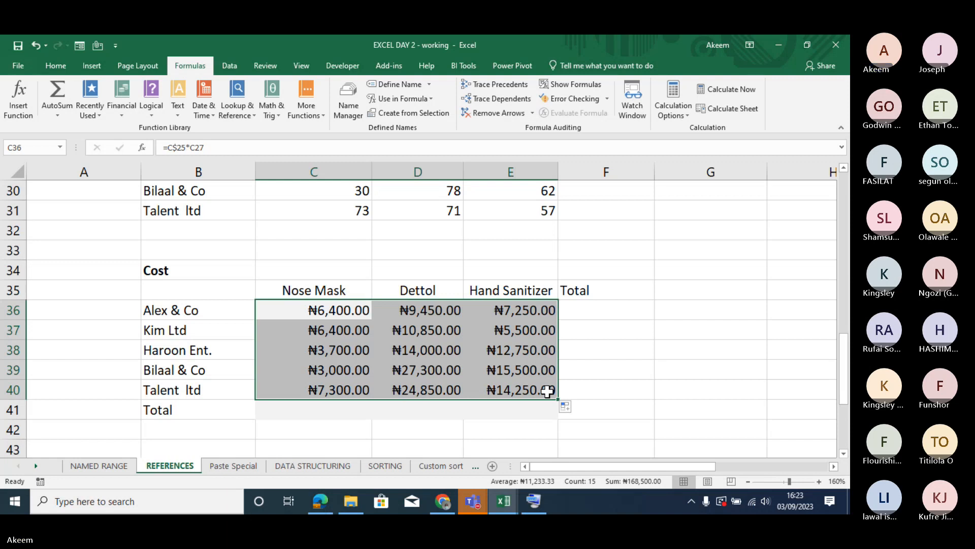
# - Undo the downward fill of the cost formulas and clear Alex & Co's costs in C36:E36
pyautogui.hotkey('ctrl', 'z')
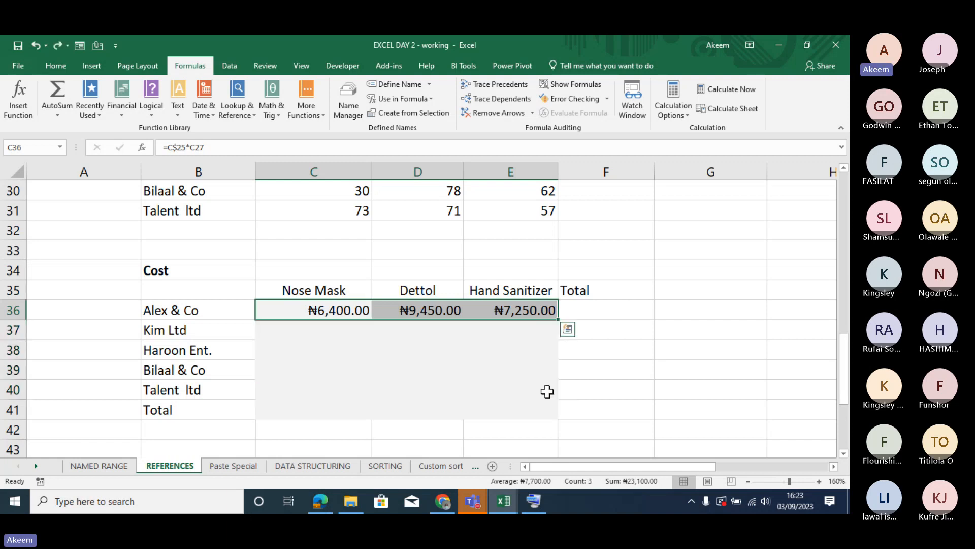
pyautogui.press('BackSpace')
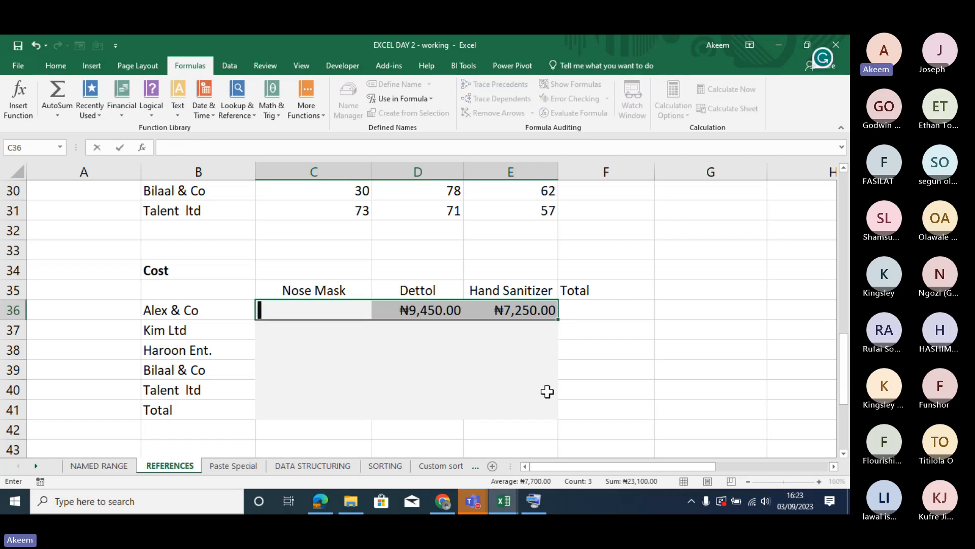
pyautogui.click(497, 384)
pyautogui.moveTo(442, 307); pyautogui.dragTo(507, 313)
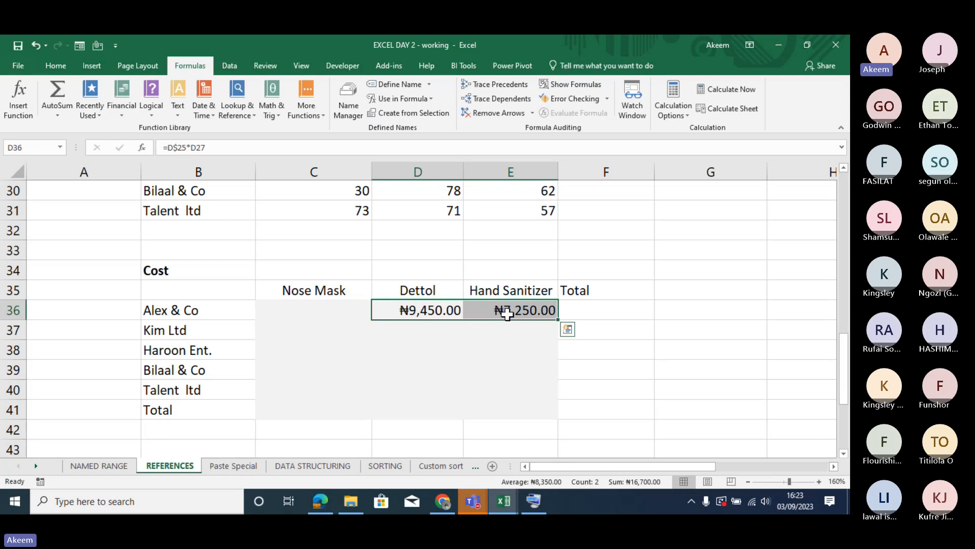
pyautogui.press('Delete')
# - Enter =C$25*C27 as Alex & Co's Nose Mask cost in C36, locking only the rate's row
pyautogui.click(347, 315)
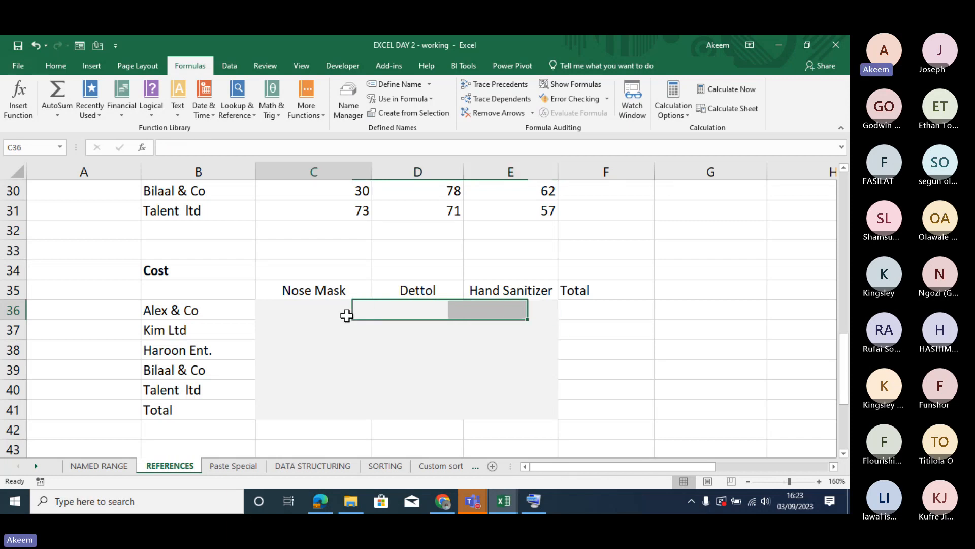
pyautogui.write('=')
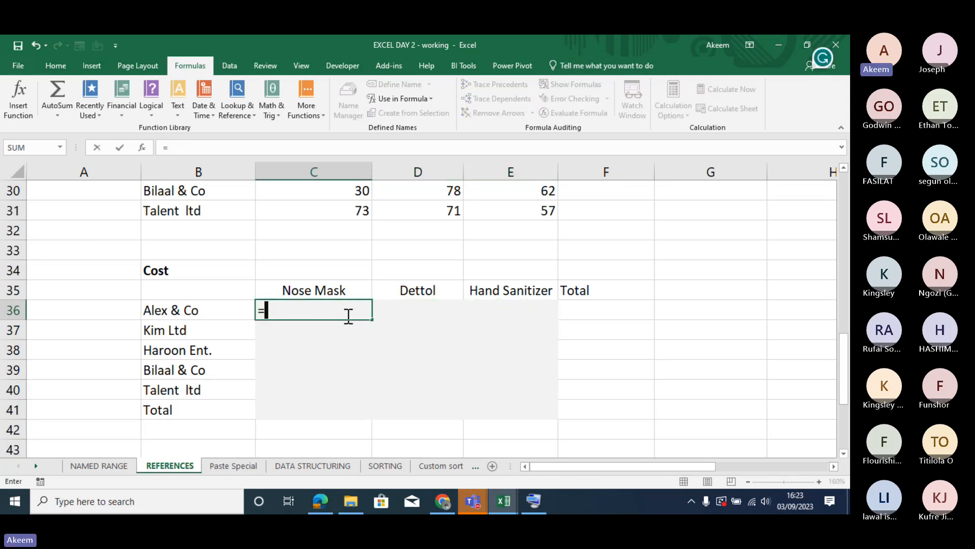
pyautogui.press('Up')
pyautogui.press('Up')
pyautogui.press('Up')
pyautogui.press('Up')
pyautogui.press('Up')
pyautogui.press('Up')
pyautogui.press('Up')
pyautogui.press('Up')
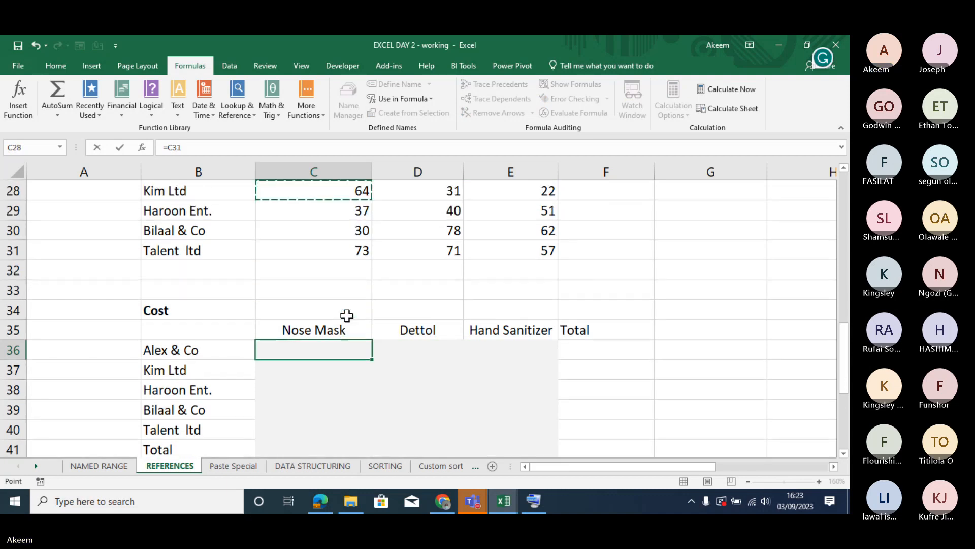
pyautogui.press('Up')
pyautogui.press('Up')
pyautogui.press('Up')
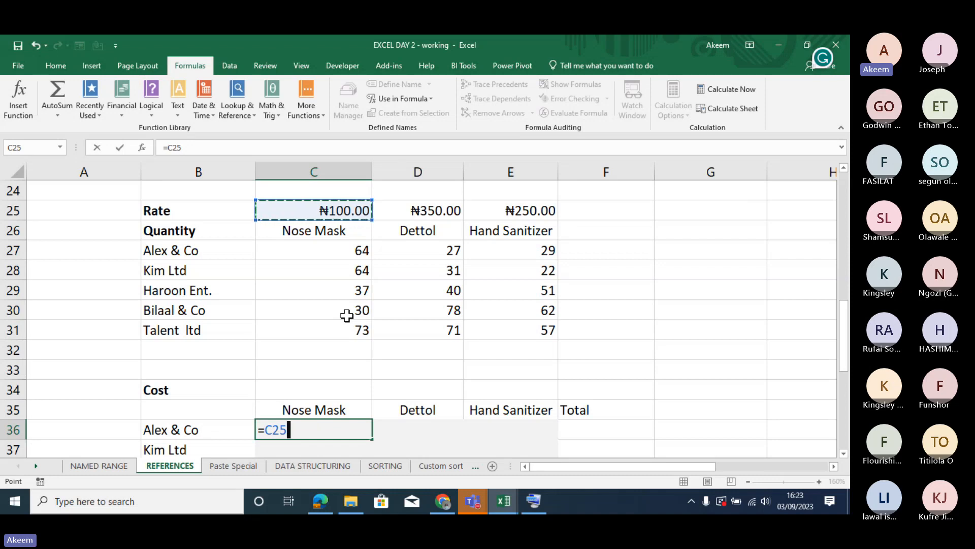
pyautogui.press('F4')
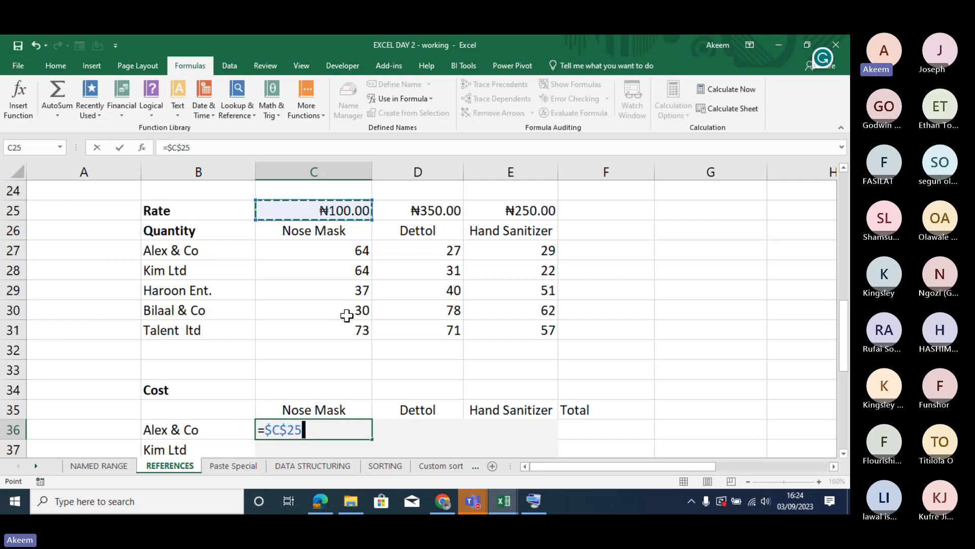
pyautogui.press('F4')
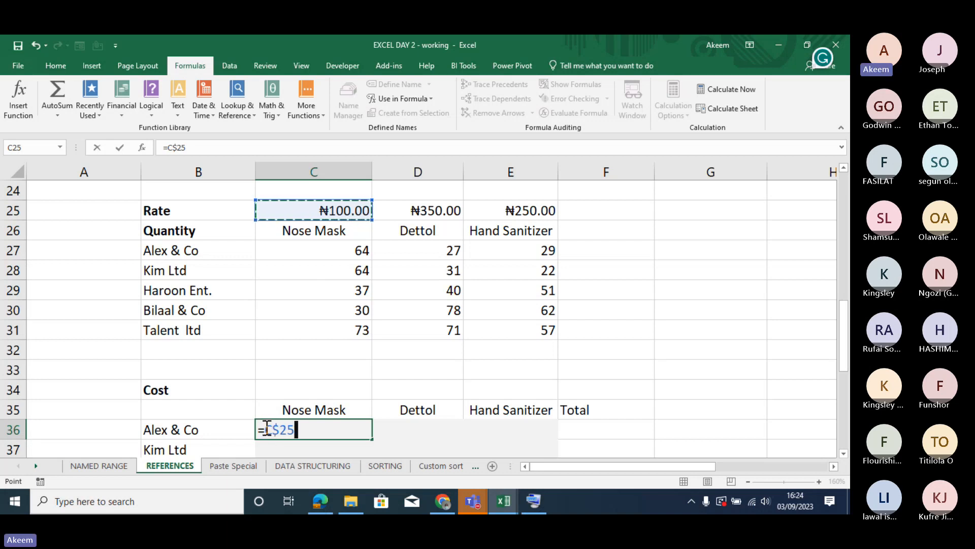
pyautogui.write('*')
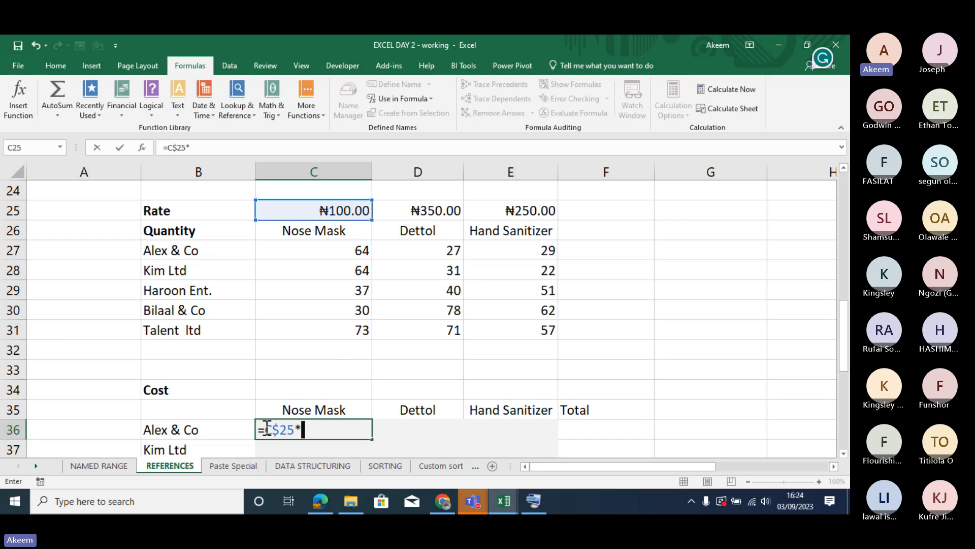
pyautogui.click(341, 252)
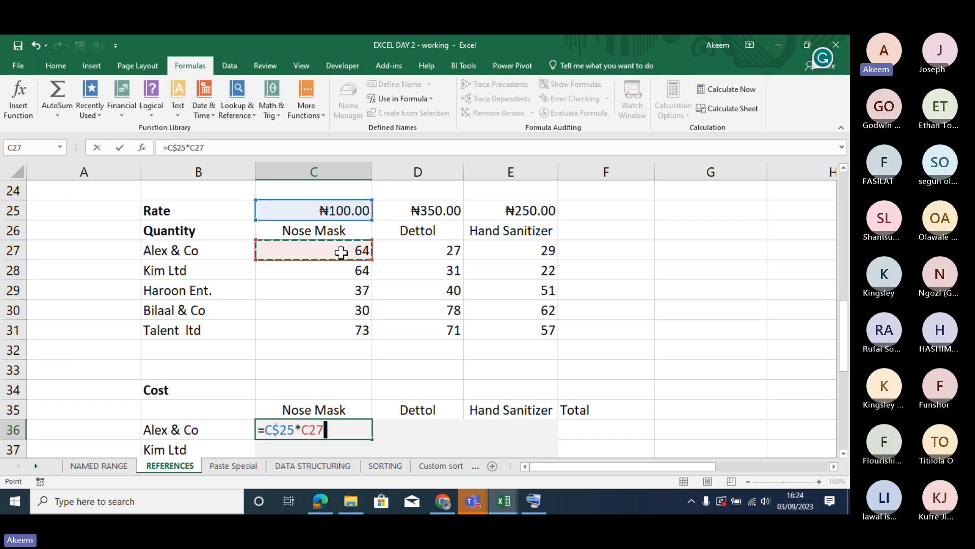
pyautogui.press('Return')
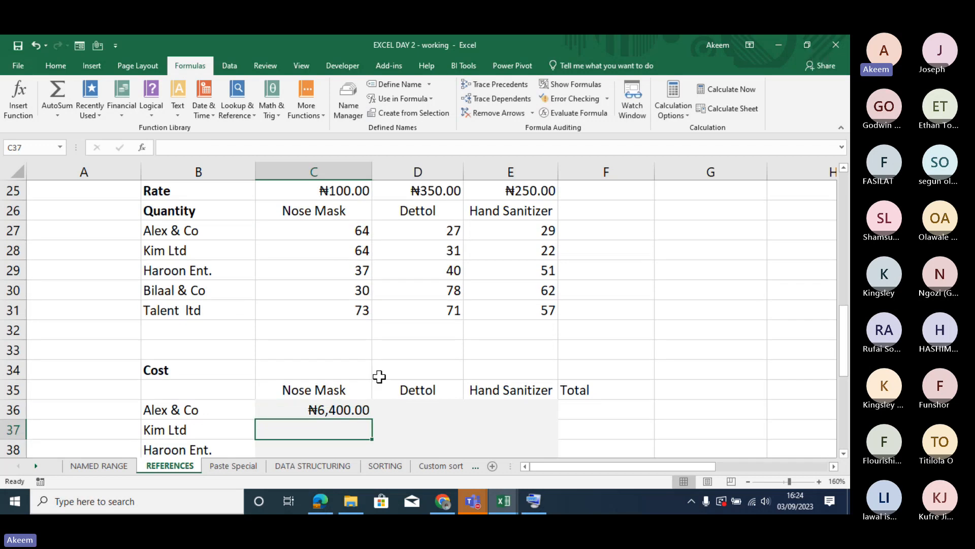
# - Fill the C36 formula across to Hand Sanitizer and down the cost table, clearing the filled formulas from the Total row C41:E41
pyautogui.click(356, 409)
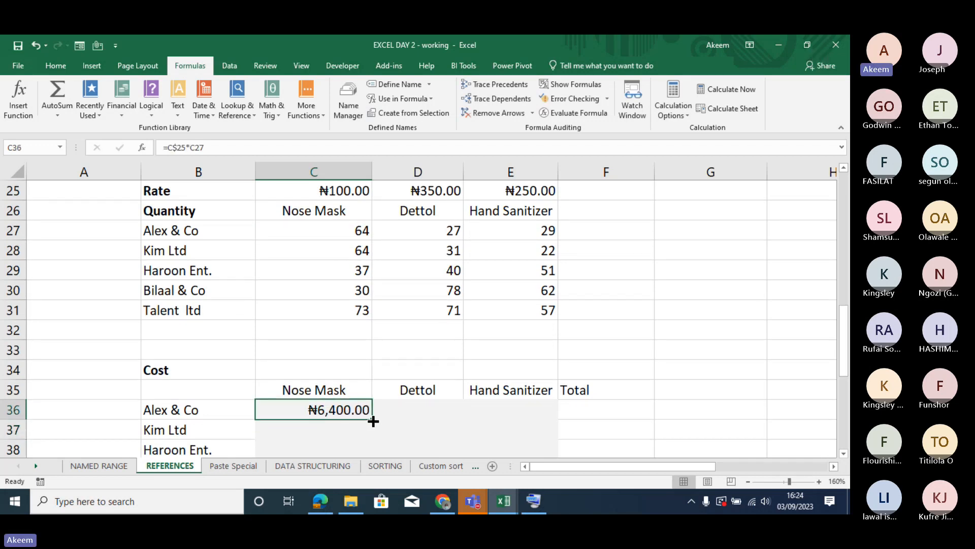
pyautogui.moveTo(374, 421); pyautogui.dragTo(513, 410)
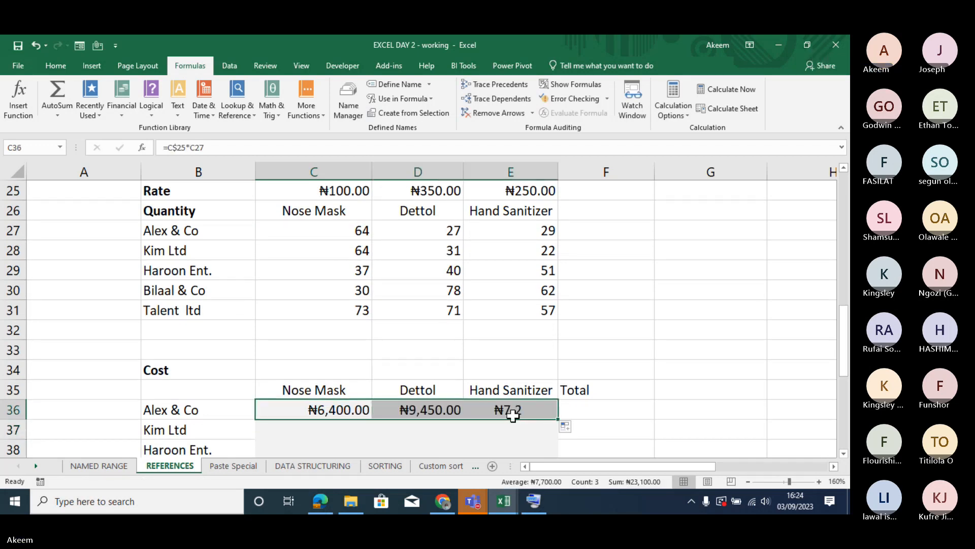
pyautogui.doubleClick(558, 419)
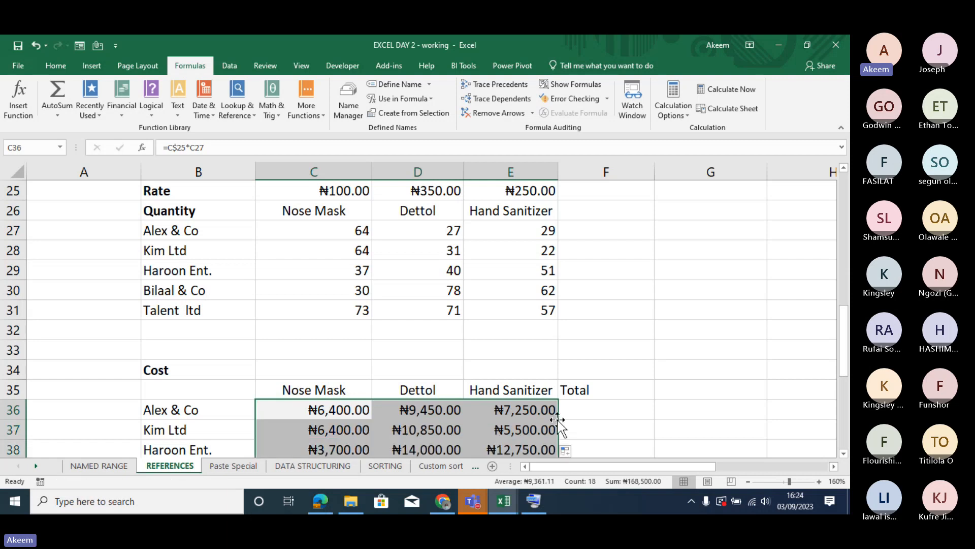
pyautogui.moveTo(842, 322); pyautogui.dragTo(843, 355)
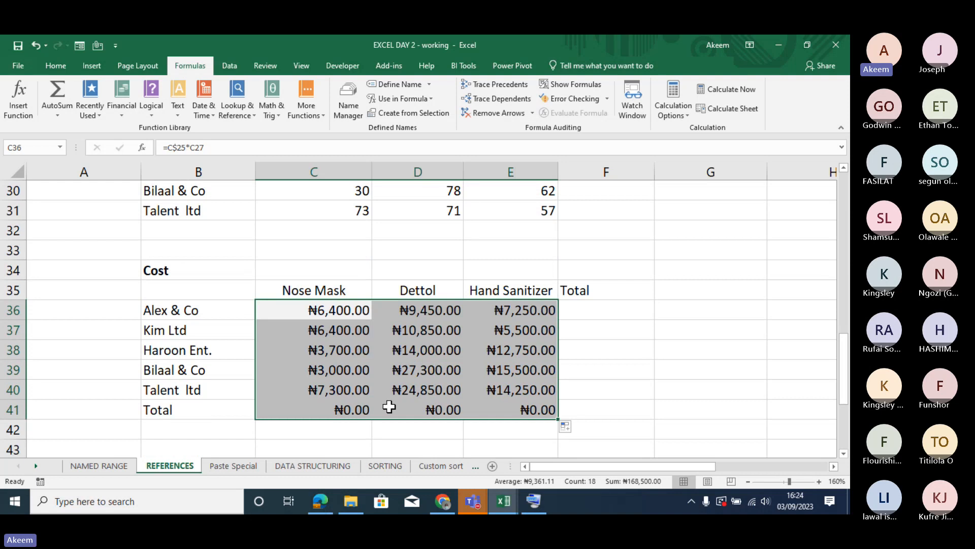
pyautogui.moveTo(347, 409); pyautogui.dragTo(525, 408)
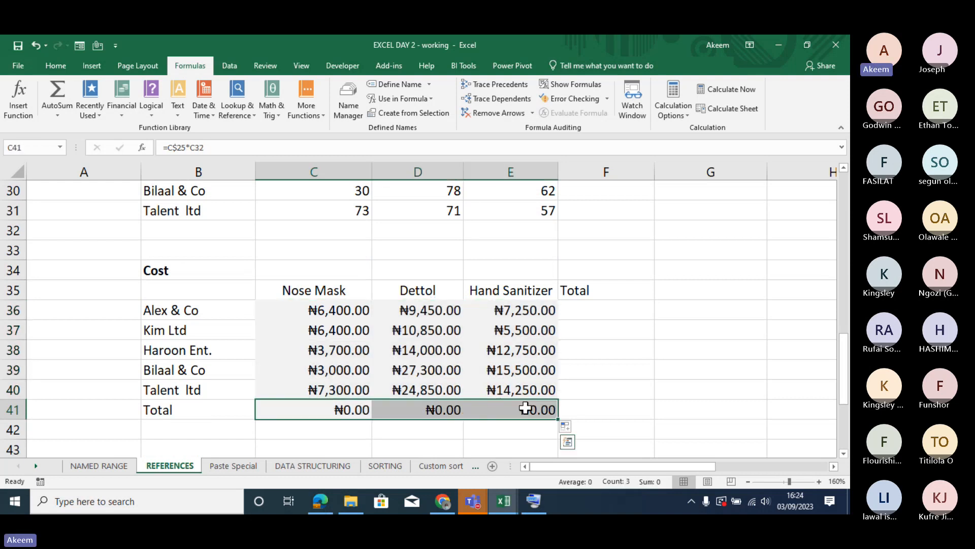
pyautogui.press('Delete')
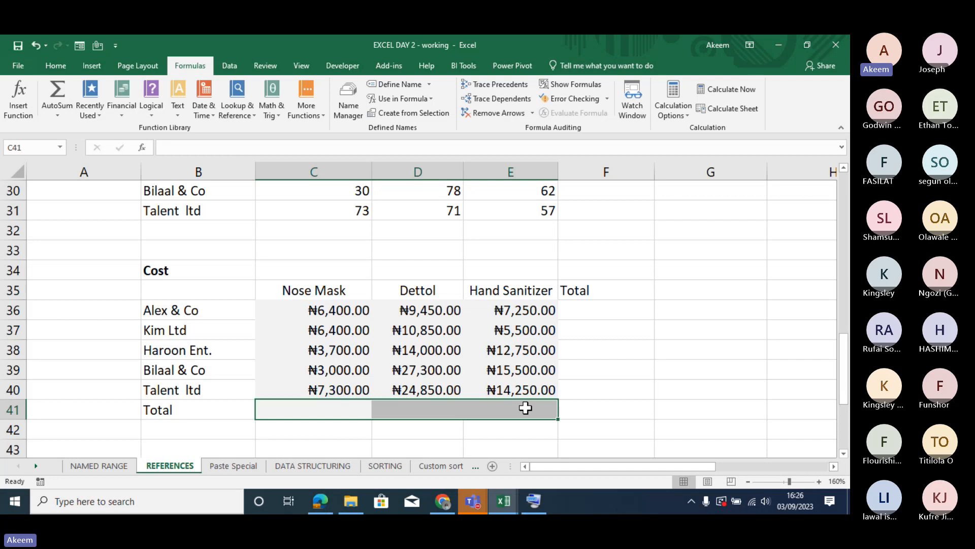
# - Inspect the row-locked rate reference in Alex & Co's Nose Mask cost formula in C36
pyautogui.click(332, 318)
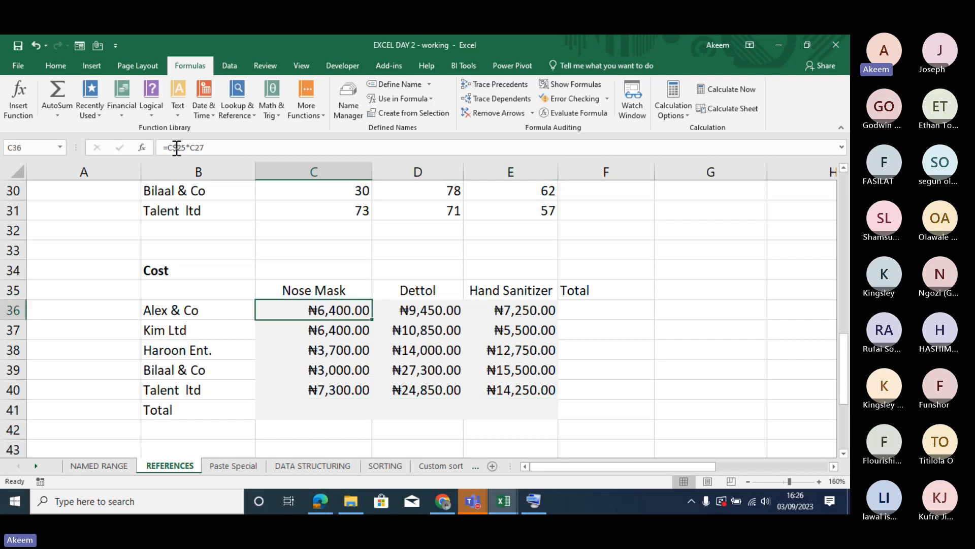
pyautogui.click(177, 148)
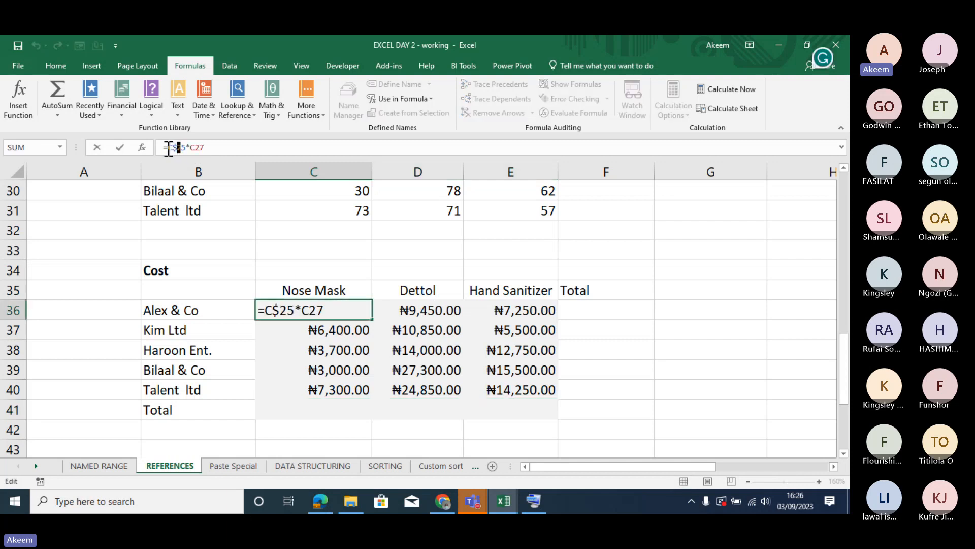
pyautogui.press('Return')
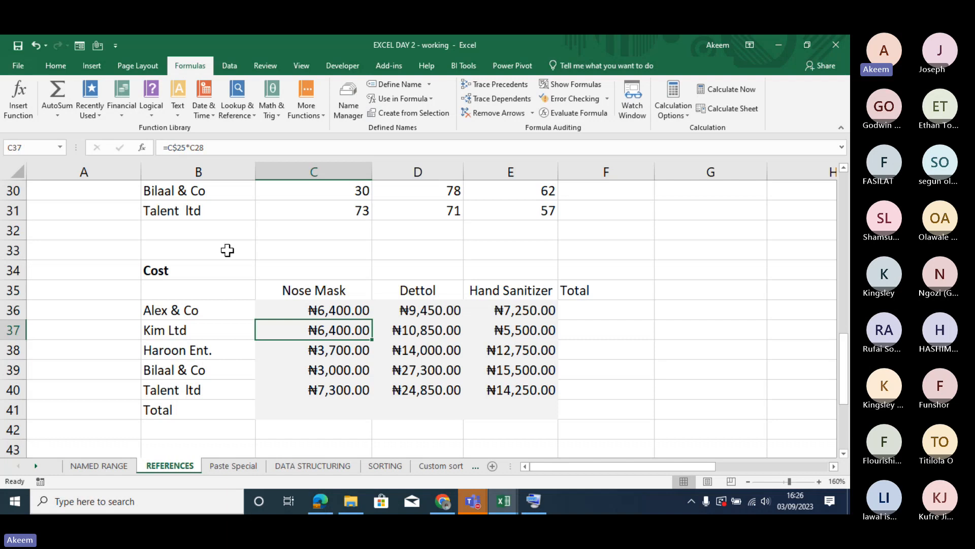
# - Label the cost table by entering MIXED REFERENCE in B33, directly above the Cost heading
pyautogui.click(231, 249)
pyautogui.write('MIX')
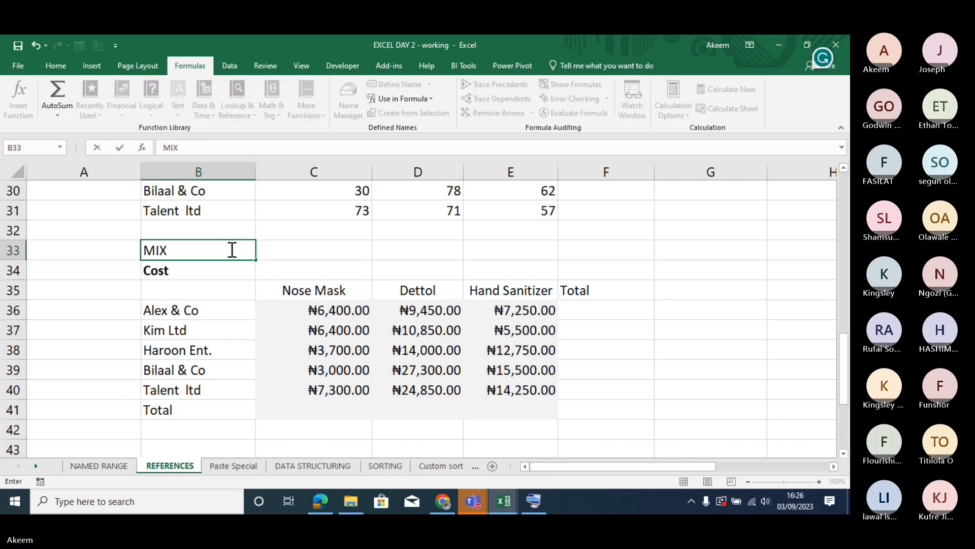
pyautogui.write('ED REFERE')
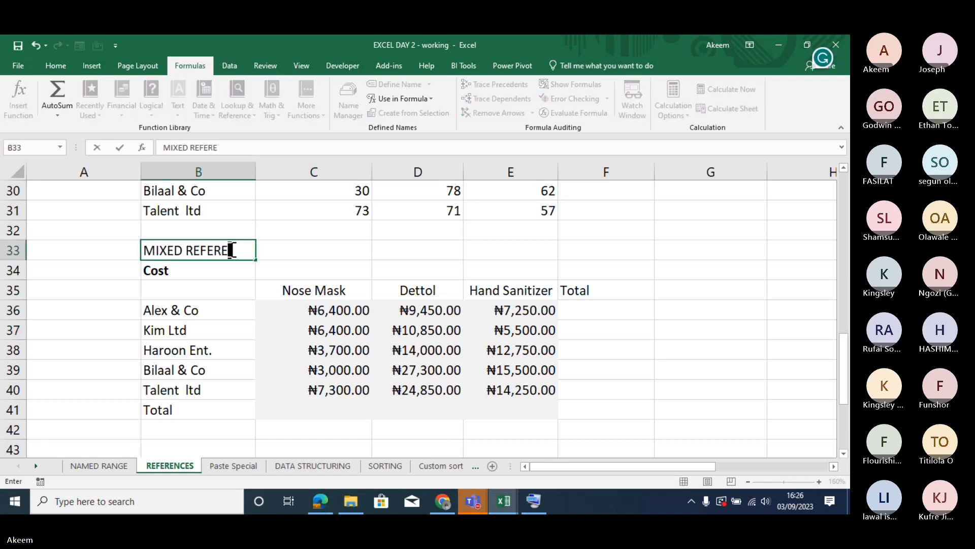
pyautogui.write('NCE')
pyautogui.press('Return')
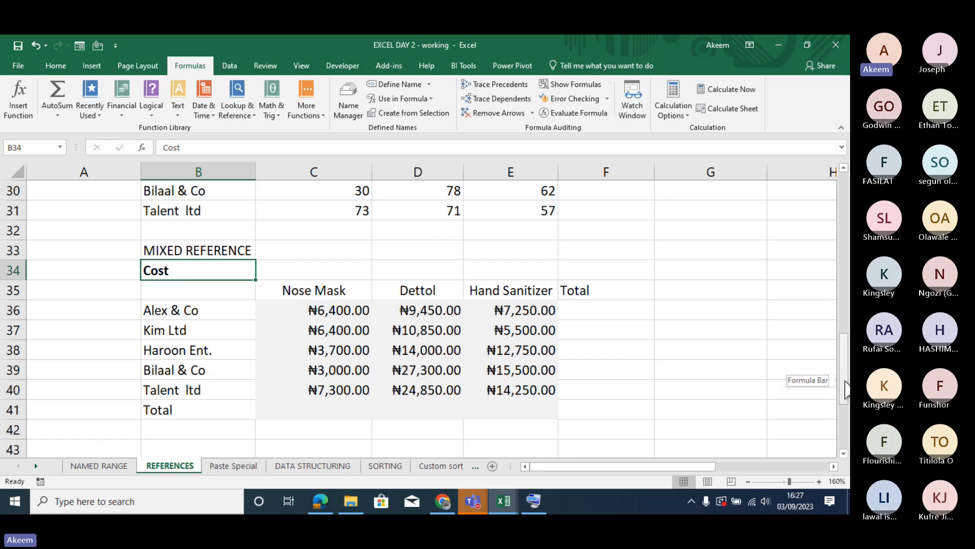
# - Review the reference notes at the start of the sheet and the mixed-reference formula in C36
pyautogui.moveTo(845, 382); pyautogui.dragTo(850, 168)
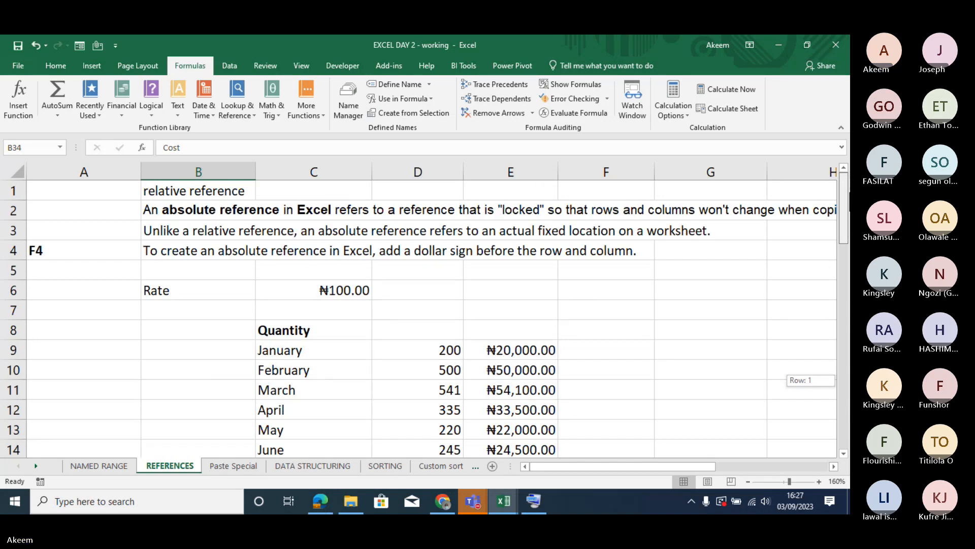
pyautogui.moveTo(846, 213); pyautogui.dragTo(848, 346)
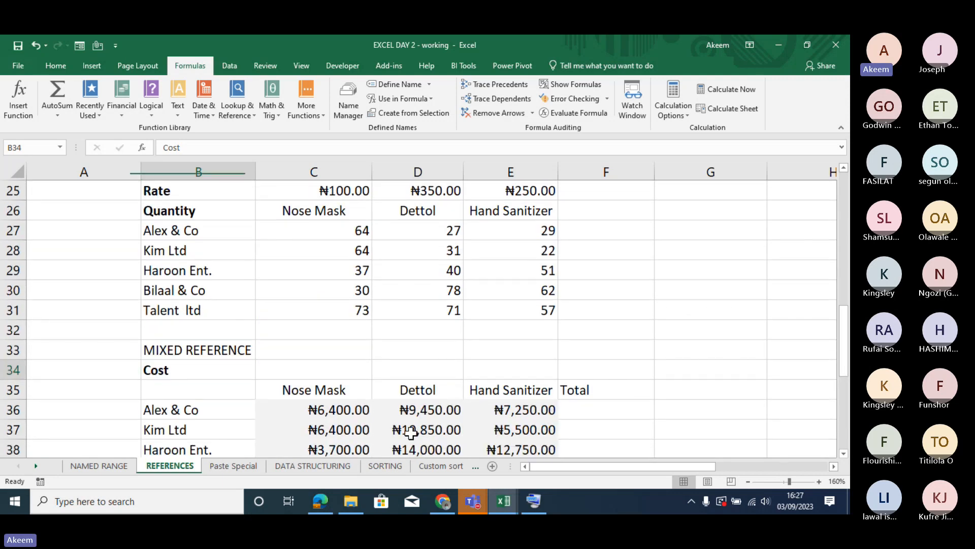
pyautogui.click(285, 409)
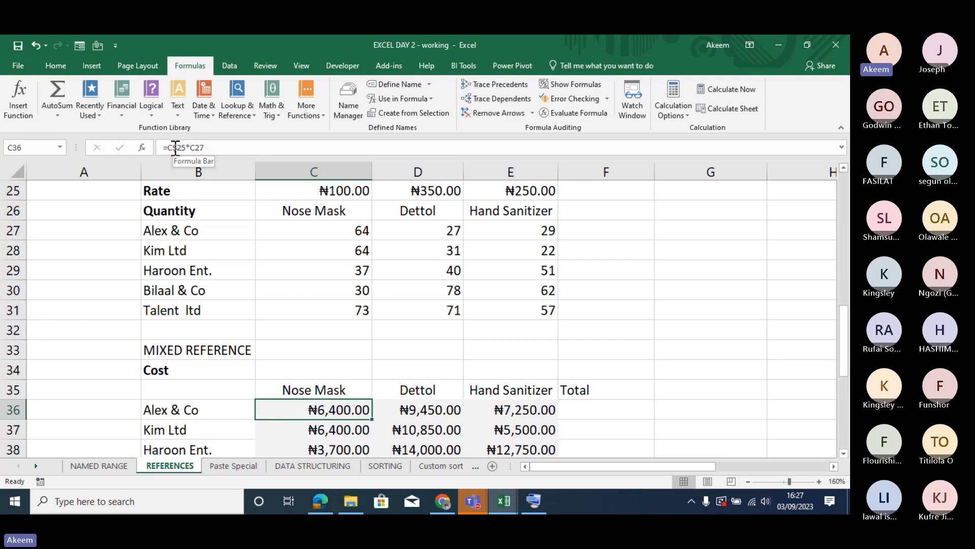
pyautogui.hotkey('alt', 'Tab')
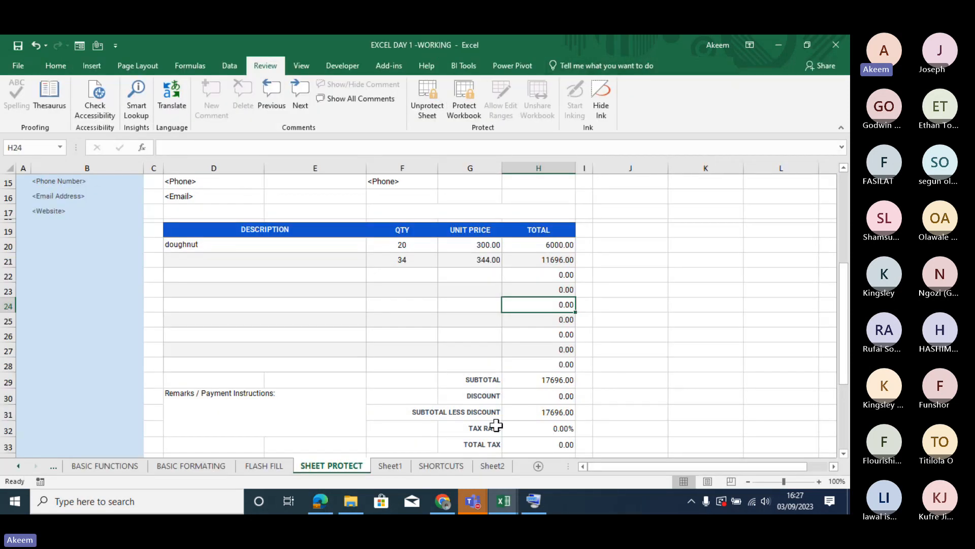
pyautogui.click(504, 502)
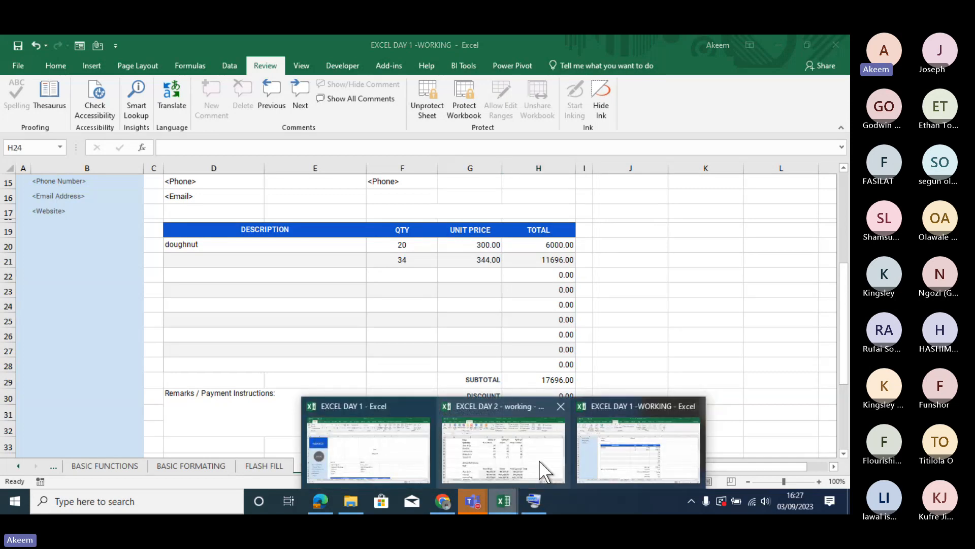
pyautogui.click(517, 456)
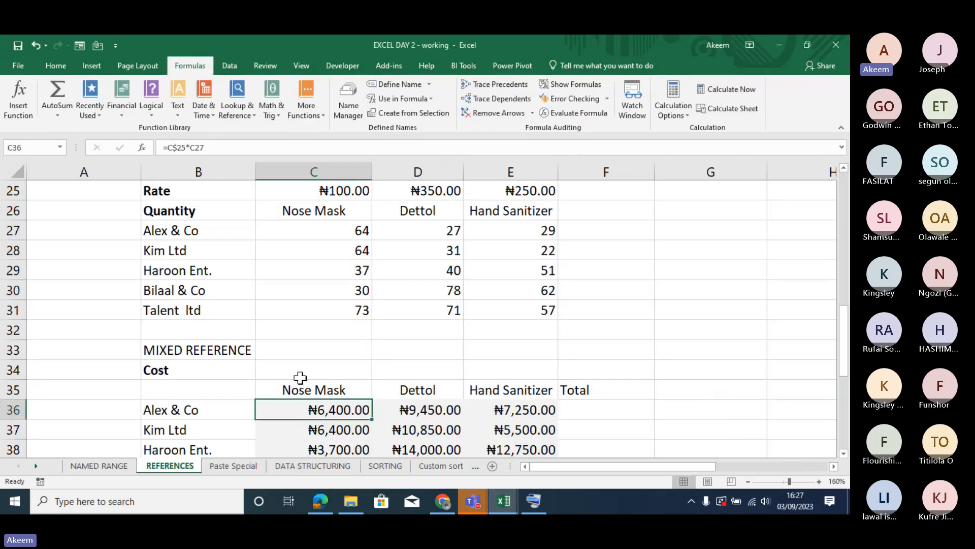
# - Examine the 10-year financial projection table below the costs, including the growth rates in B46:B48 and Product A's starting balance in C46
pyautogui.press('Down')
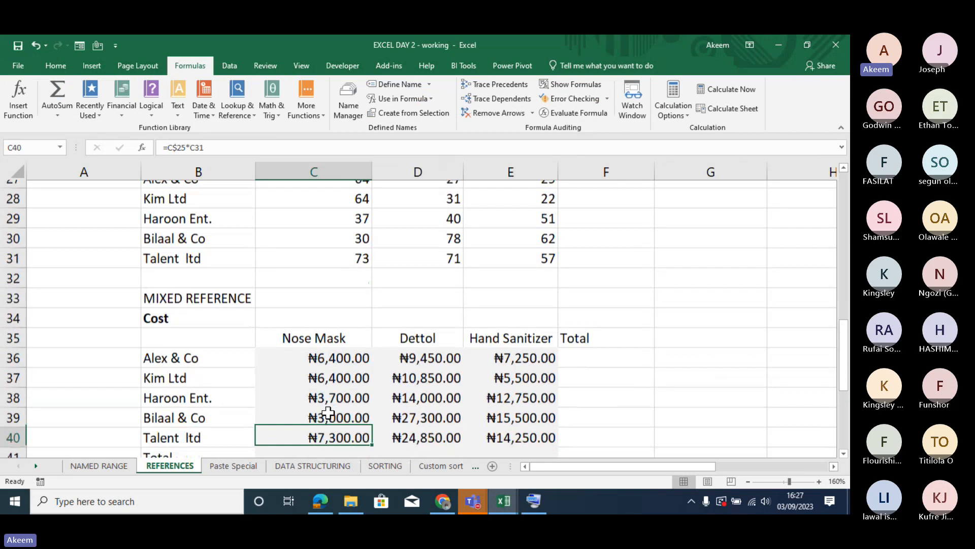
pyautogui.press('Down')
pyautogui.press('Down')
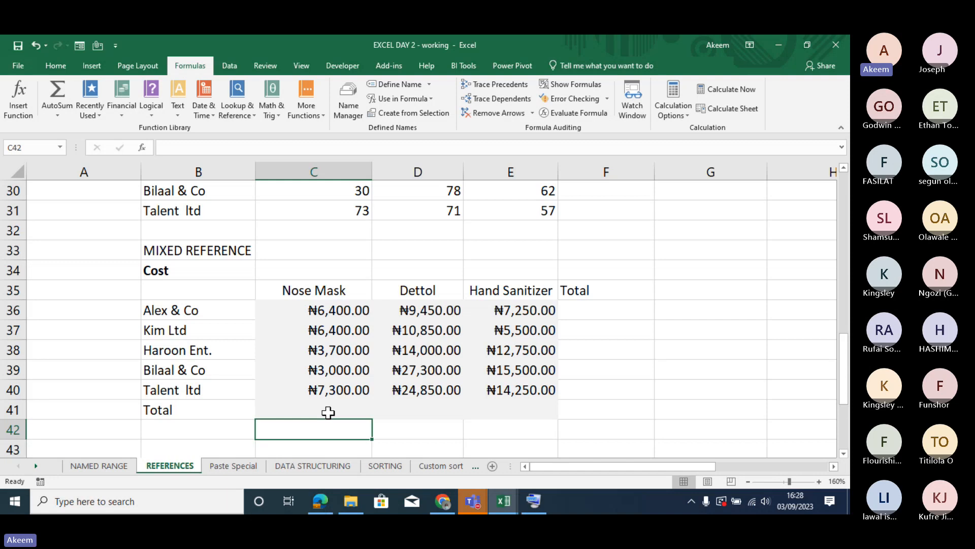
pyautogui.press('Down')
pyautogui.press('Down')
pyautogui.press('Down')
pyautogui.press('Down')
pyautogui.press('Down')
pyautogui.press('Down')
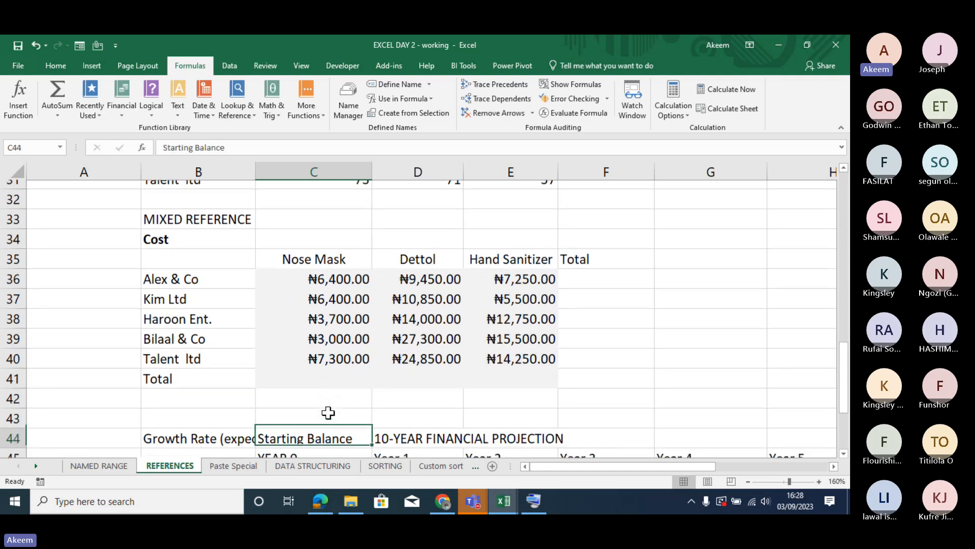
pyautogui.press('Down')
pyautogui.press('Up')
pyautogui.press('Up')
pyautogui.press('Up')
pyautogui.press('Up')
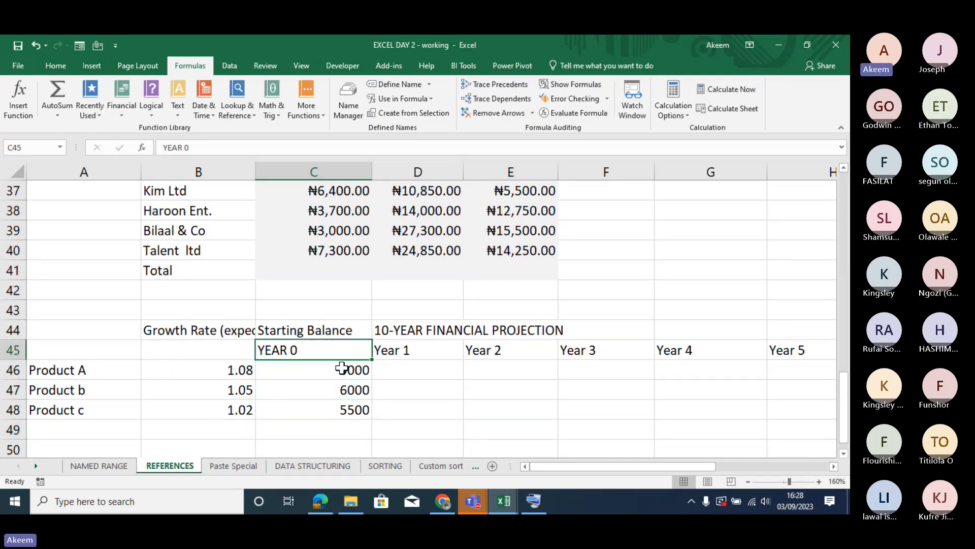
pyautogui.click(361, 368)
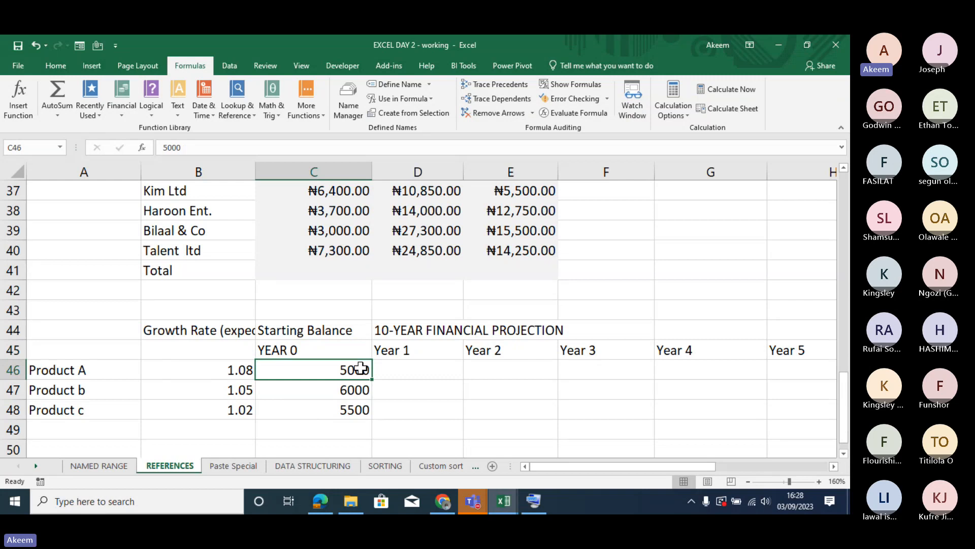
pyautogui.click(453, 375)
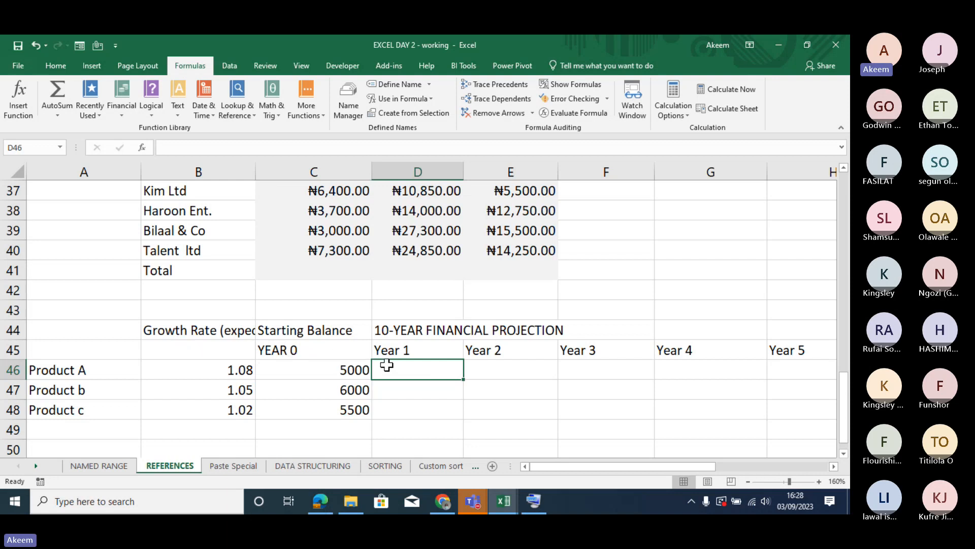
pyautogui.moveTo(238, 368); pyautogui.dragTo(238, 411)
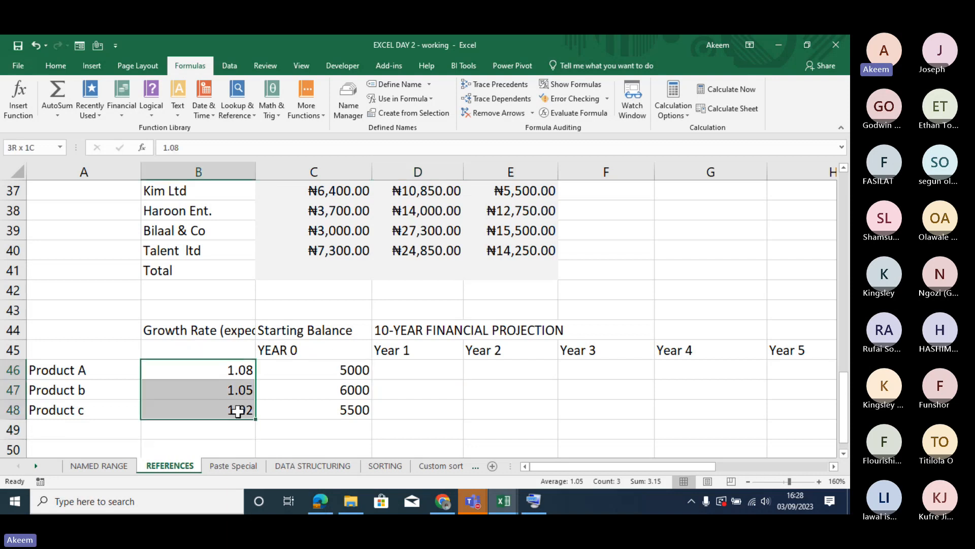
pyautogui.hotkey('ctrl', 'v')
pyautogui.click(350, 367)
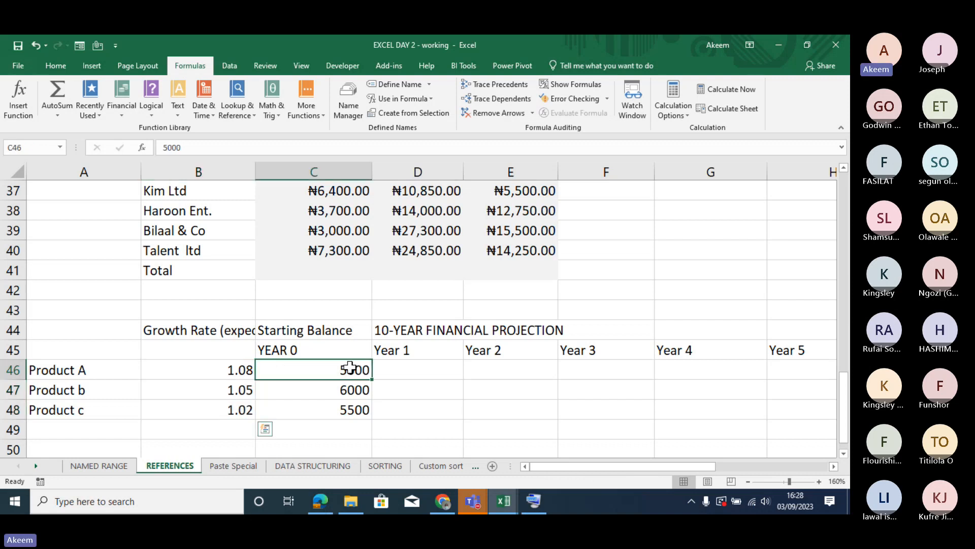
# - Examine the starting balances in C46:C48 against Product A's growth rate in B46 and the Year 1 projection cells
pyautogui.moveTo(351, 367); pyautogui.dragTo(350, 409)
pyautogui.hotkey('ctrl', 'v')
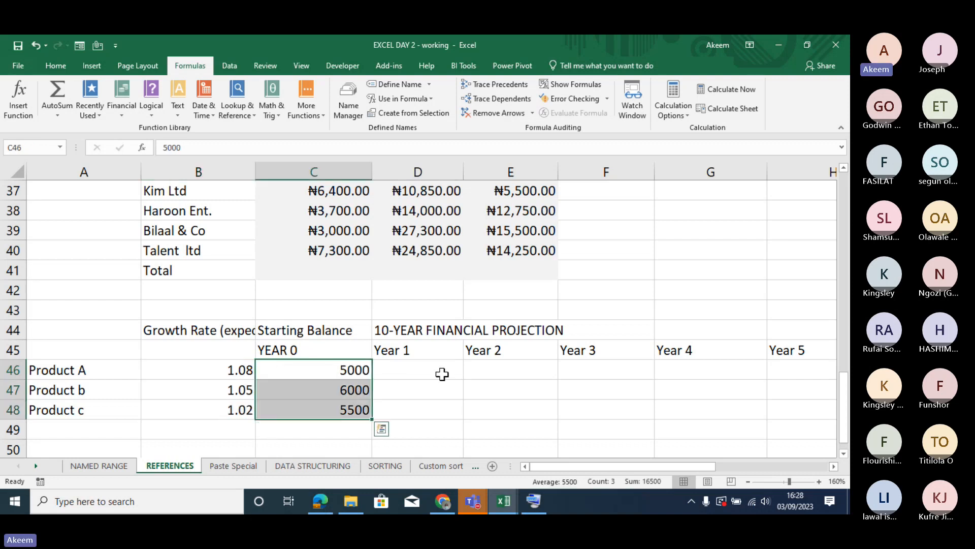
pyautogui.click(442, 375)
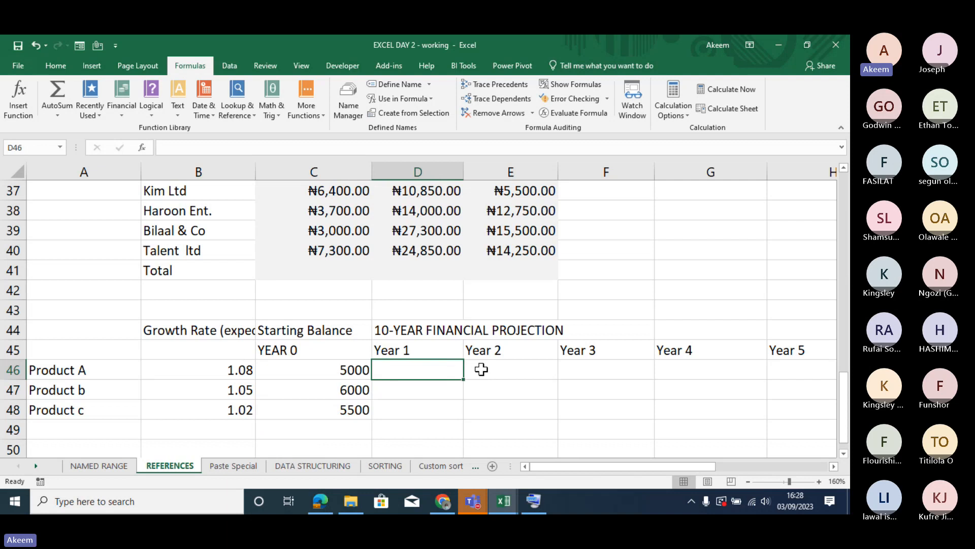
pyautogui.click(239, 370)
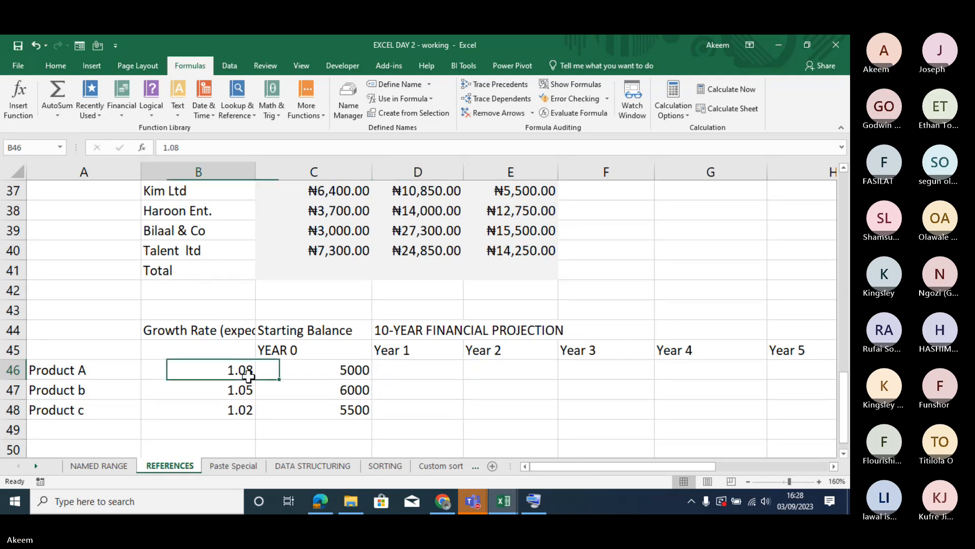
pyautogui.click(425, 377)
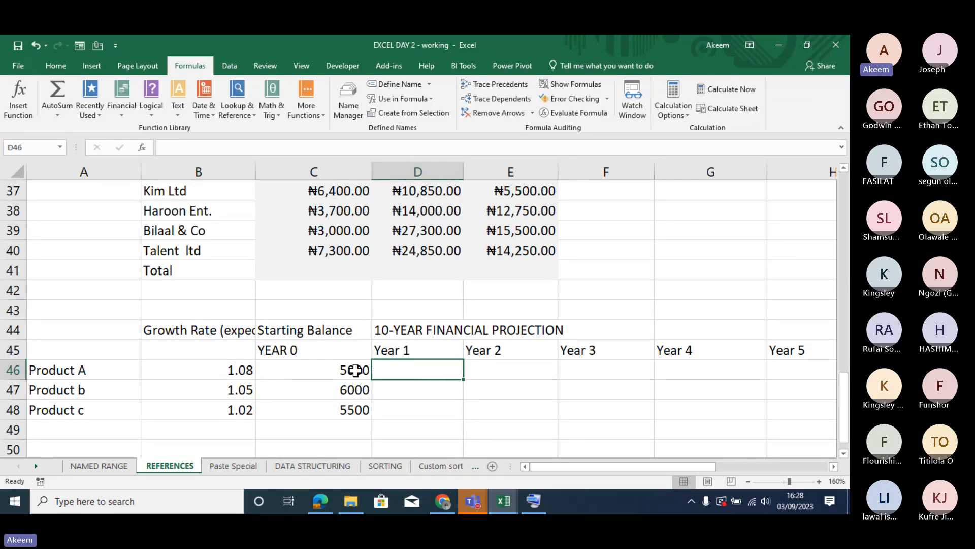
pyautogui.moveTo(356, 370); pyautogui.dragTo(355, 407)
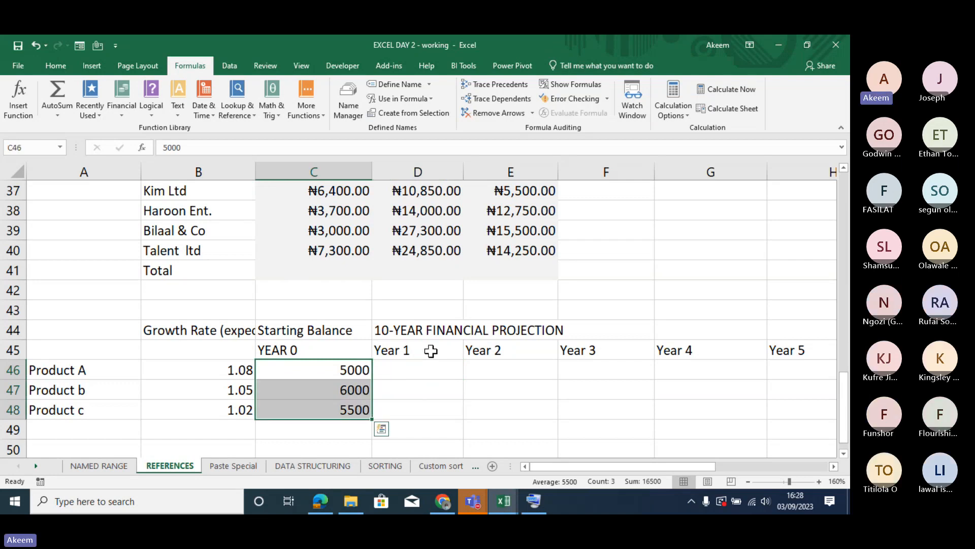
pyautogui.click(427, 370)
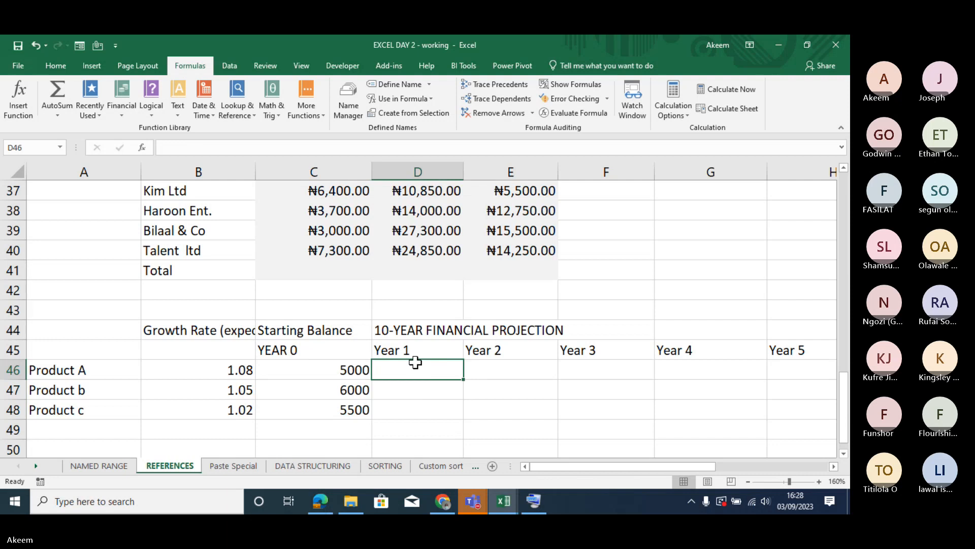
pyautogui.click(218, 367)
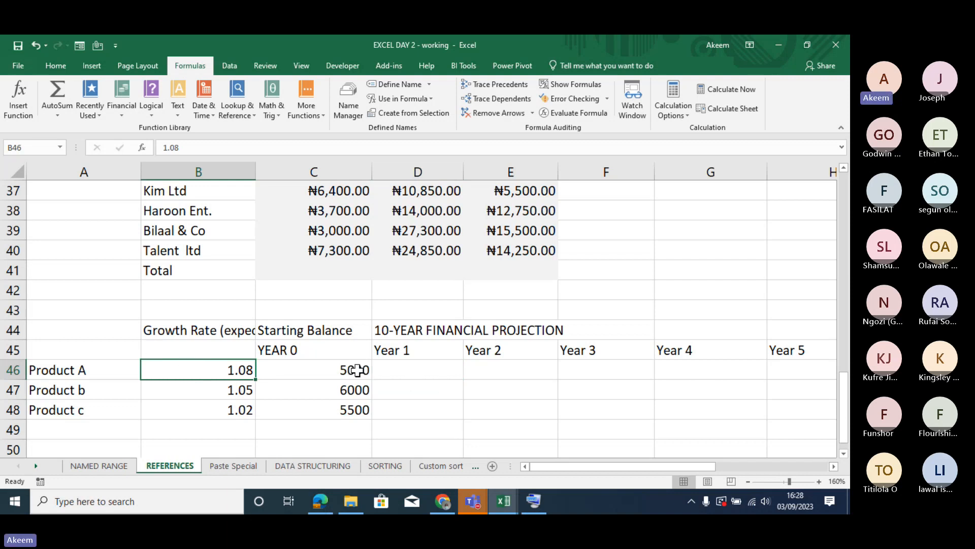
pyautogui.click(392, 382)
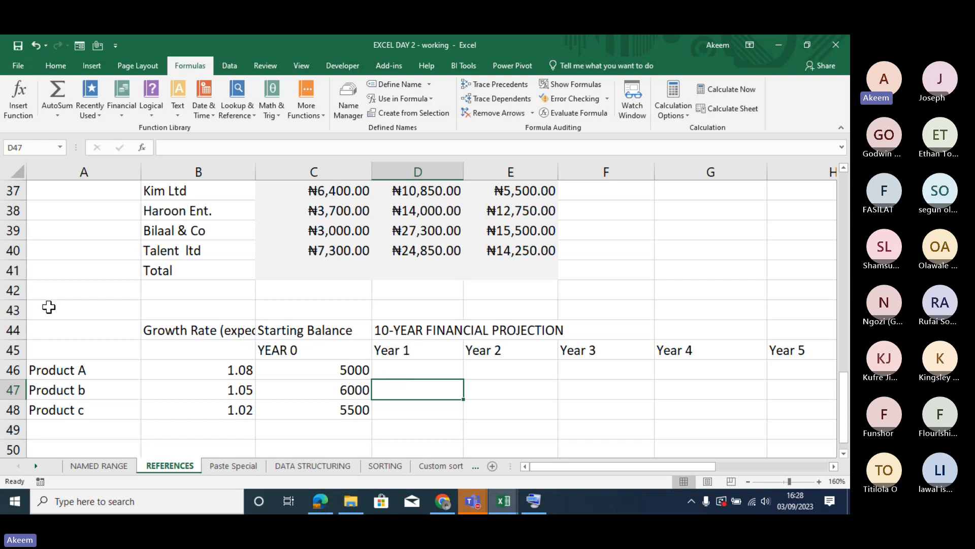
pyautogui.moveTo(11, 330); pyautogui.dragTo(12, 370)
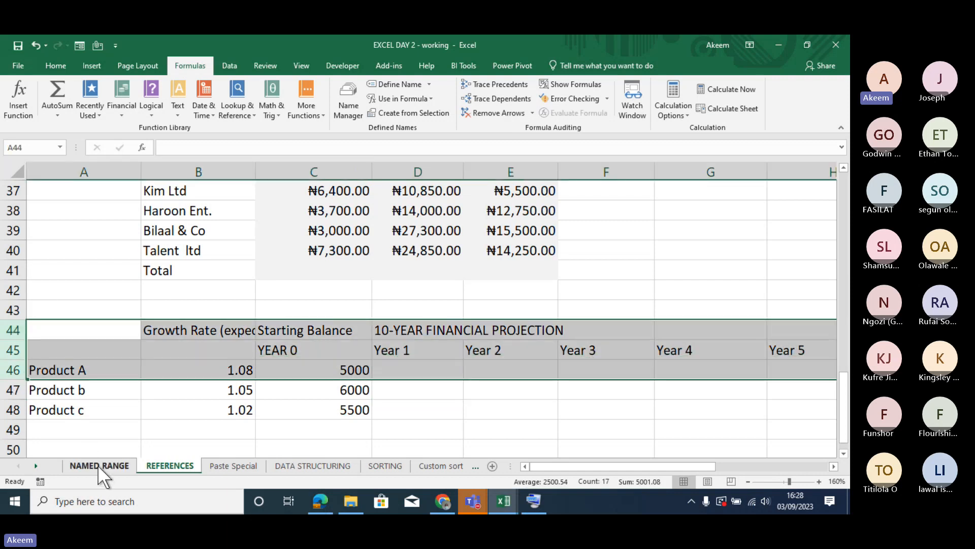
# - Compare the projection with the Year and Annual Turnover exercise in B57:C63 on the NAMED RANGE sheet, checking C58 and C59
pyautogui.click(98, 464)
pyautogui.moveTo(102, 414); pyautogui.dragTo(148, 414)
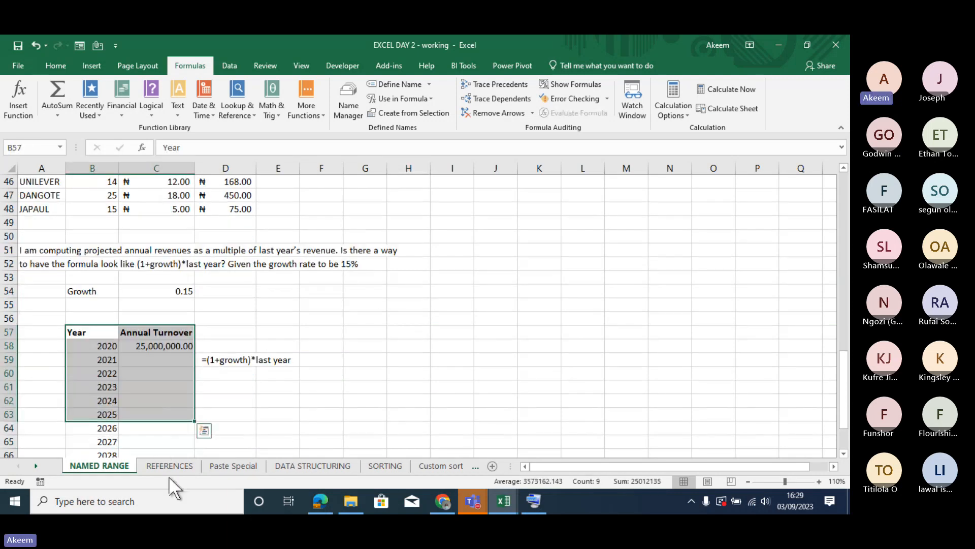
pyautogui.click(168, 463)
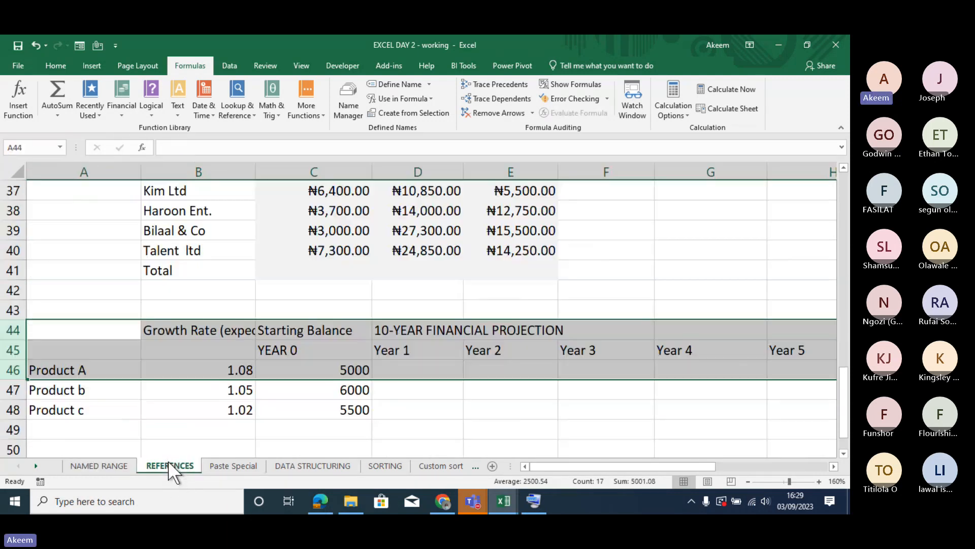
pyautogui.click(104, 464)
pyautogui.click(173, 376)
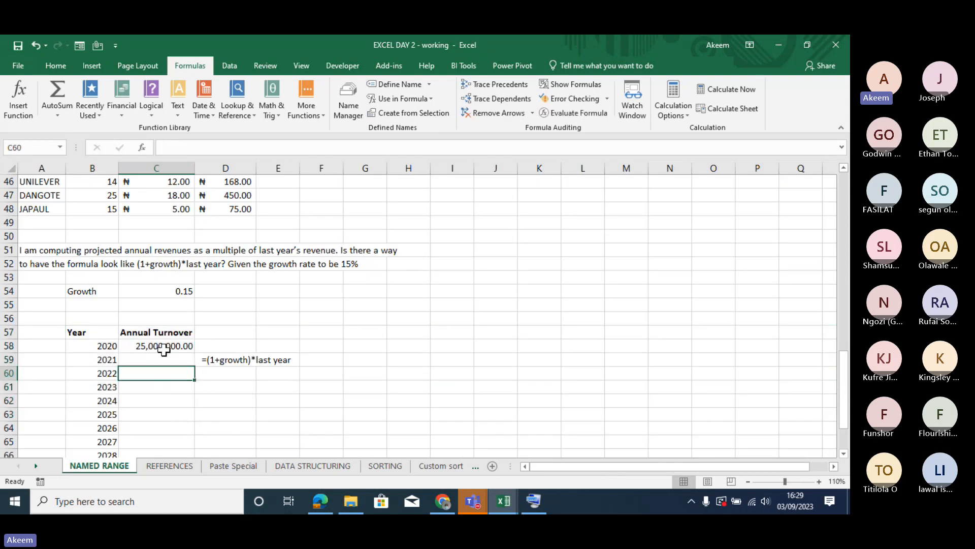
pyautogui.click(164, 348)
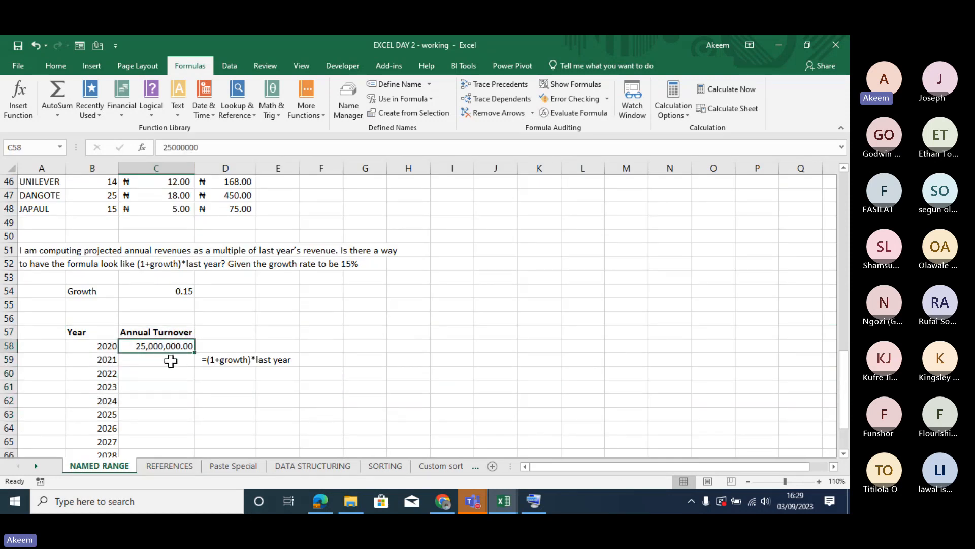
pyautogui.click(171, 361)
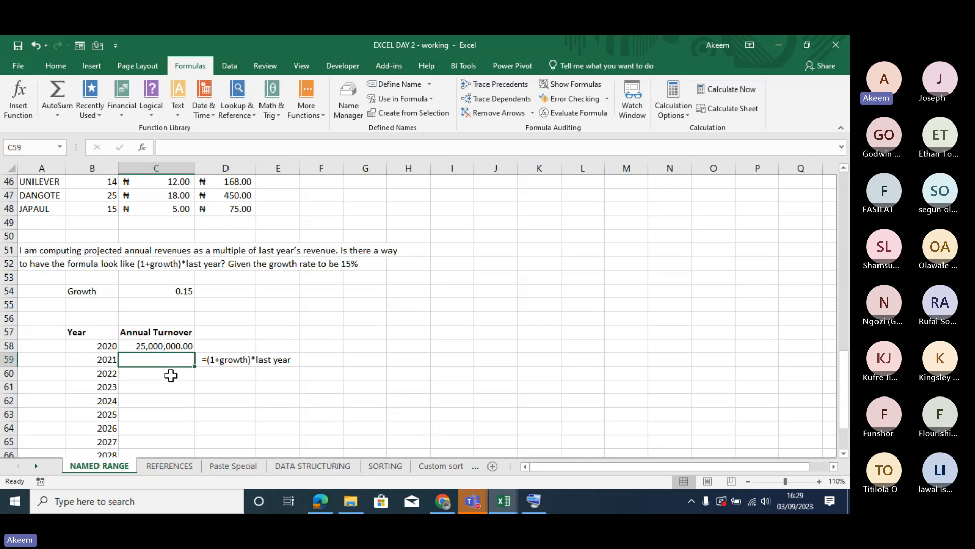
# - Return to the REFERENCES sheet and review Product b's starting balance in C47 and Product A's growth rate in B46
pyautogui.click(167, 466)
pyautogui.click(269, 390)
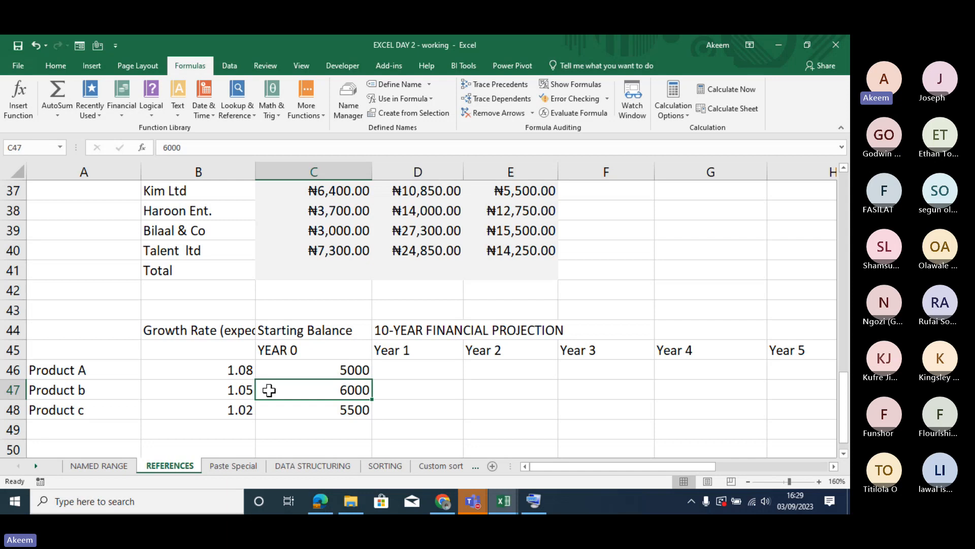
pyautogui.click(239, 363)
pyautogui.click(237, 355)
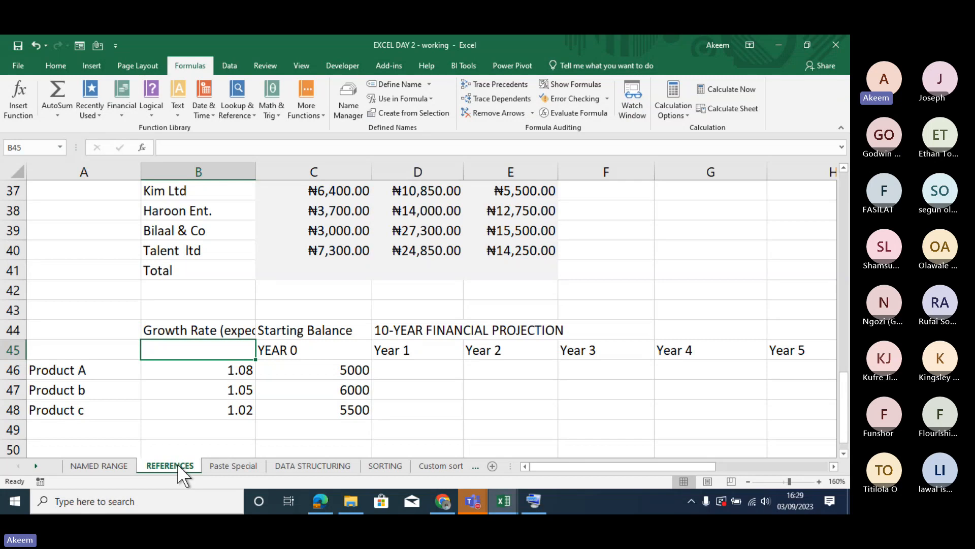
# - Review the mixed-reference cost figures for all five customers by selecting C36:E40
pyautogui.press('Up')
pyautogui.press('Up')
pyautogui.press('Up')
pyautogui.press('Up')
pyautogui.press('Up')
pyautogui.press('Up')
pyautogui.press('Up')
pyautogui.press('Up')
pyautogui.press('Up')
pyautogui.press('Up')
pyautogui.press('Up')
pyautogui.press('Up')
pyautogui.press('Up')
pyautogui.press('Up')
pyautogui.press('Up')
pyautogui.press('Up')
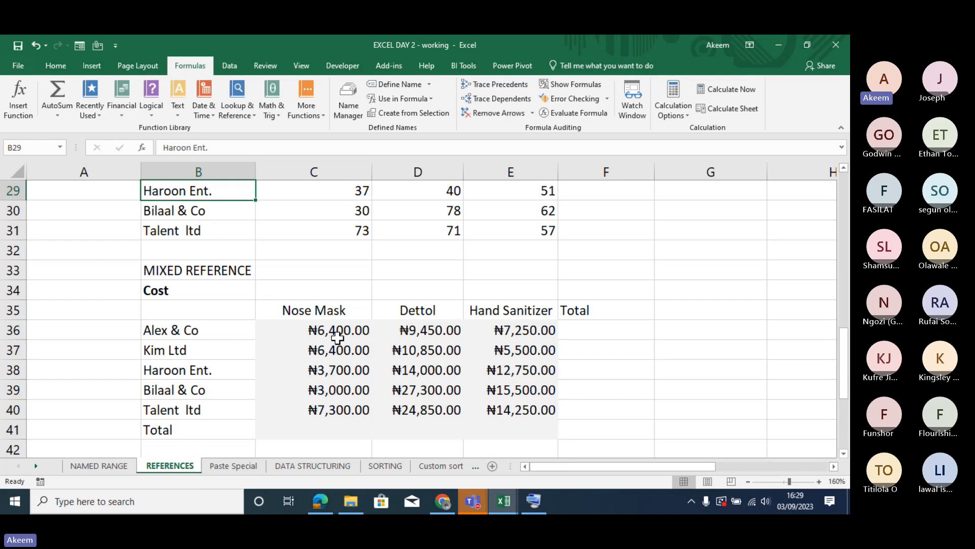
pyautogui.moveTo(337, 337); pyautogui.dragTo(532, 416)
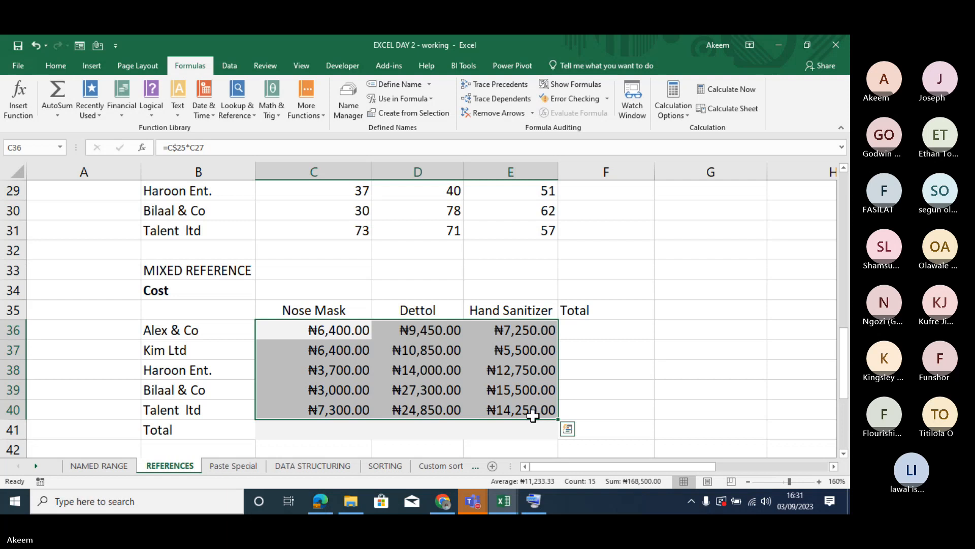
pyautogui.press('XF86AudioRaiseVolume')
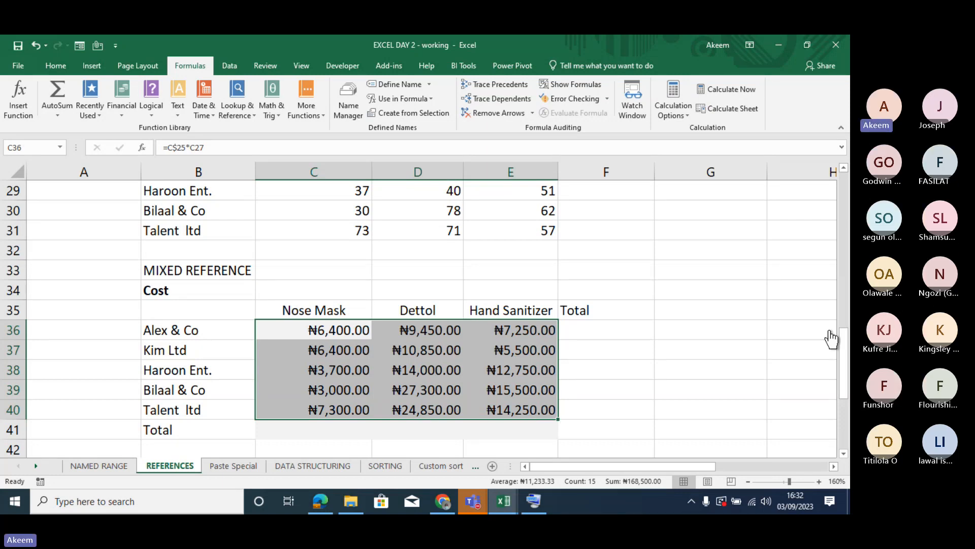
# - Switch to the Microsoft Teams meeting window and stop the meeting recording
pyautogui.click(820, 331)
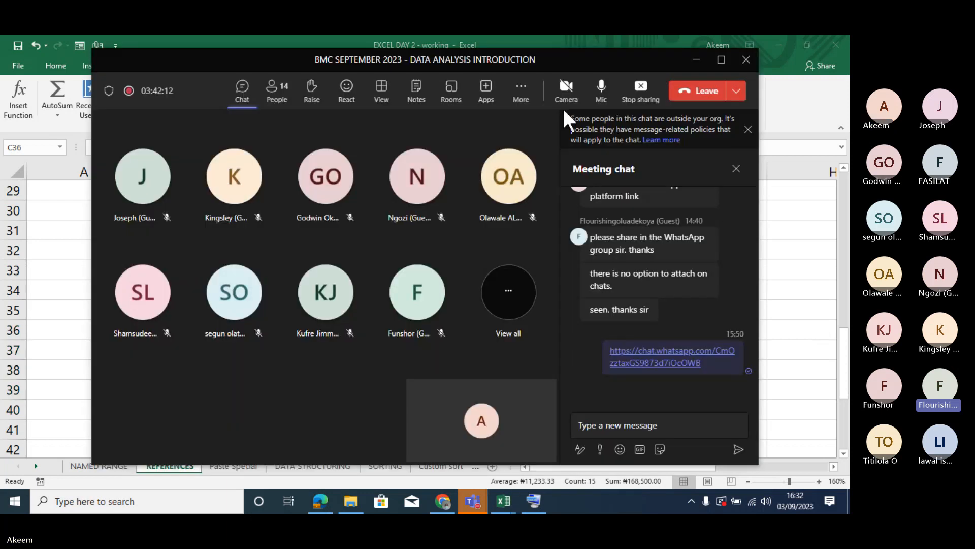
pyautogui.click(528, 106)
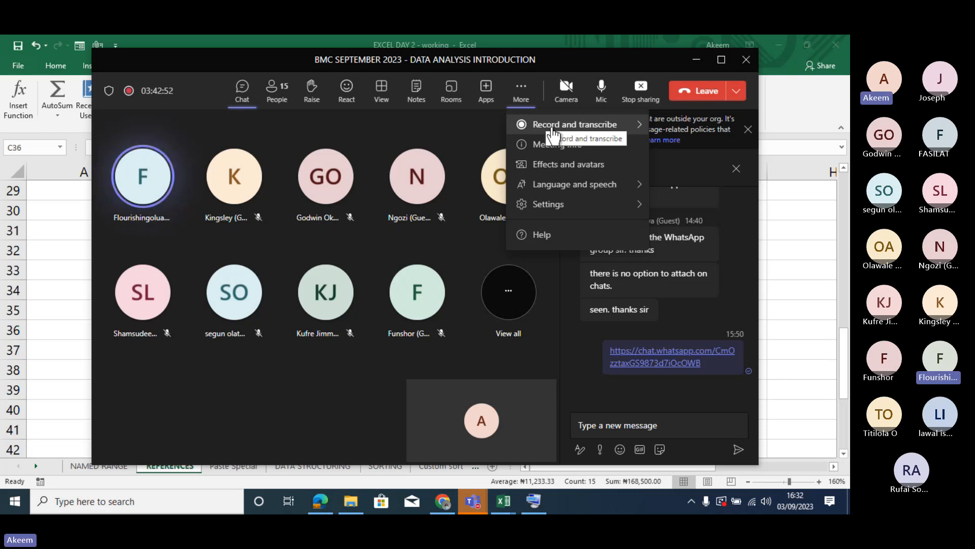
pyautogui.moveTo(553, 133)
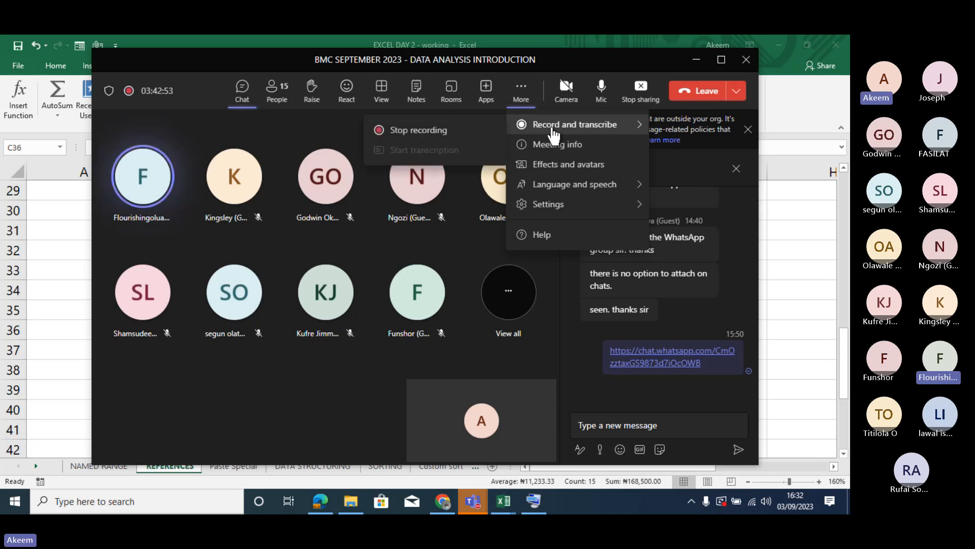
pyautogui.click(423, 133)
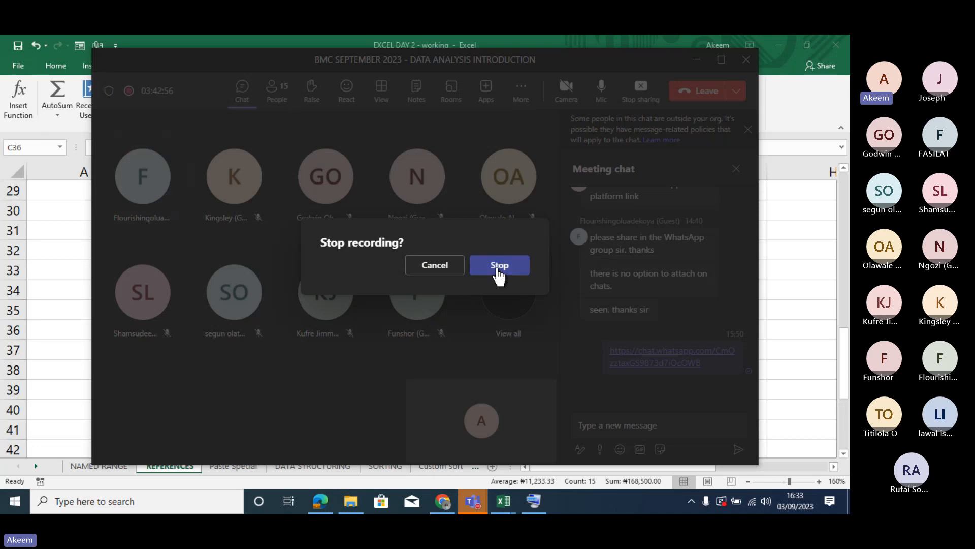